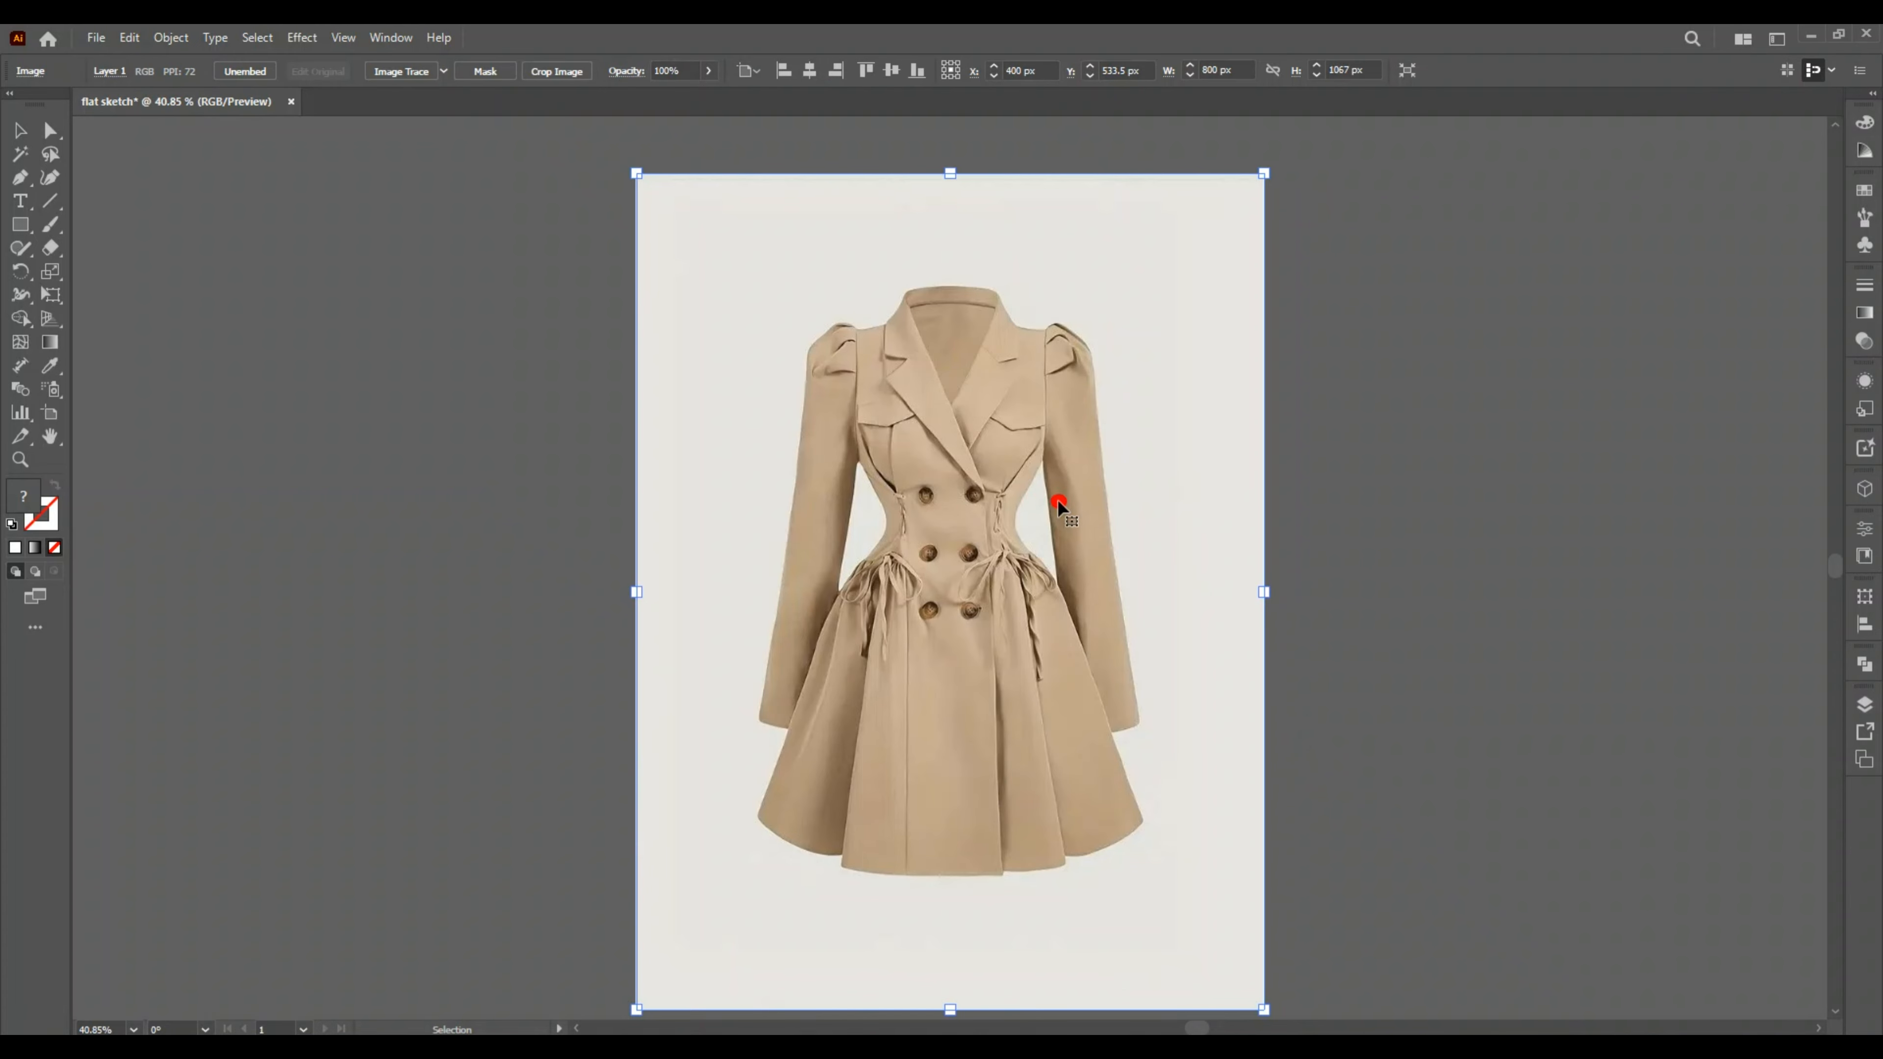
Reduce the opacity of the trench coat reference image to 67%.
{"action": "left_click", "coordinate": [1868, 290]}
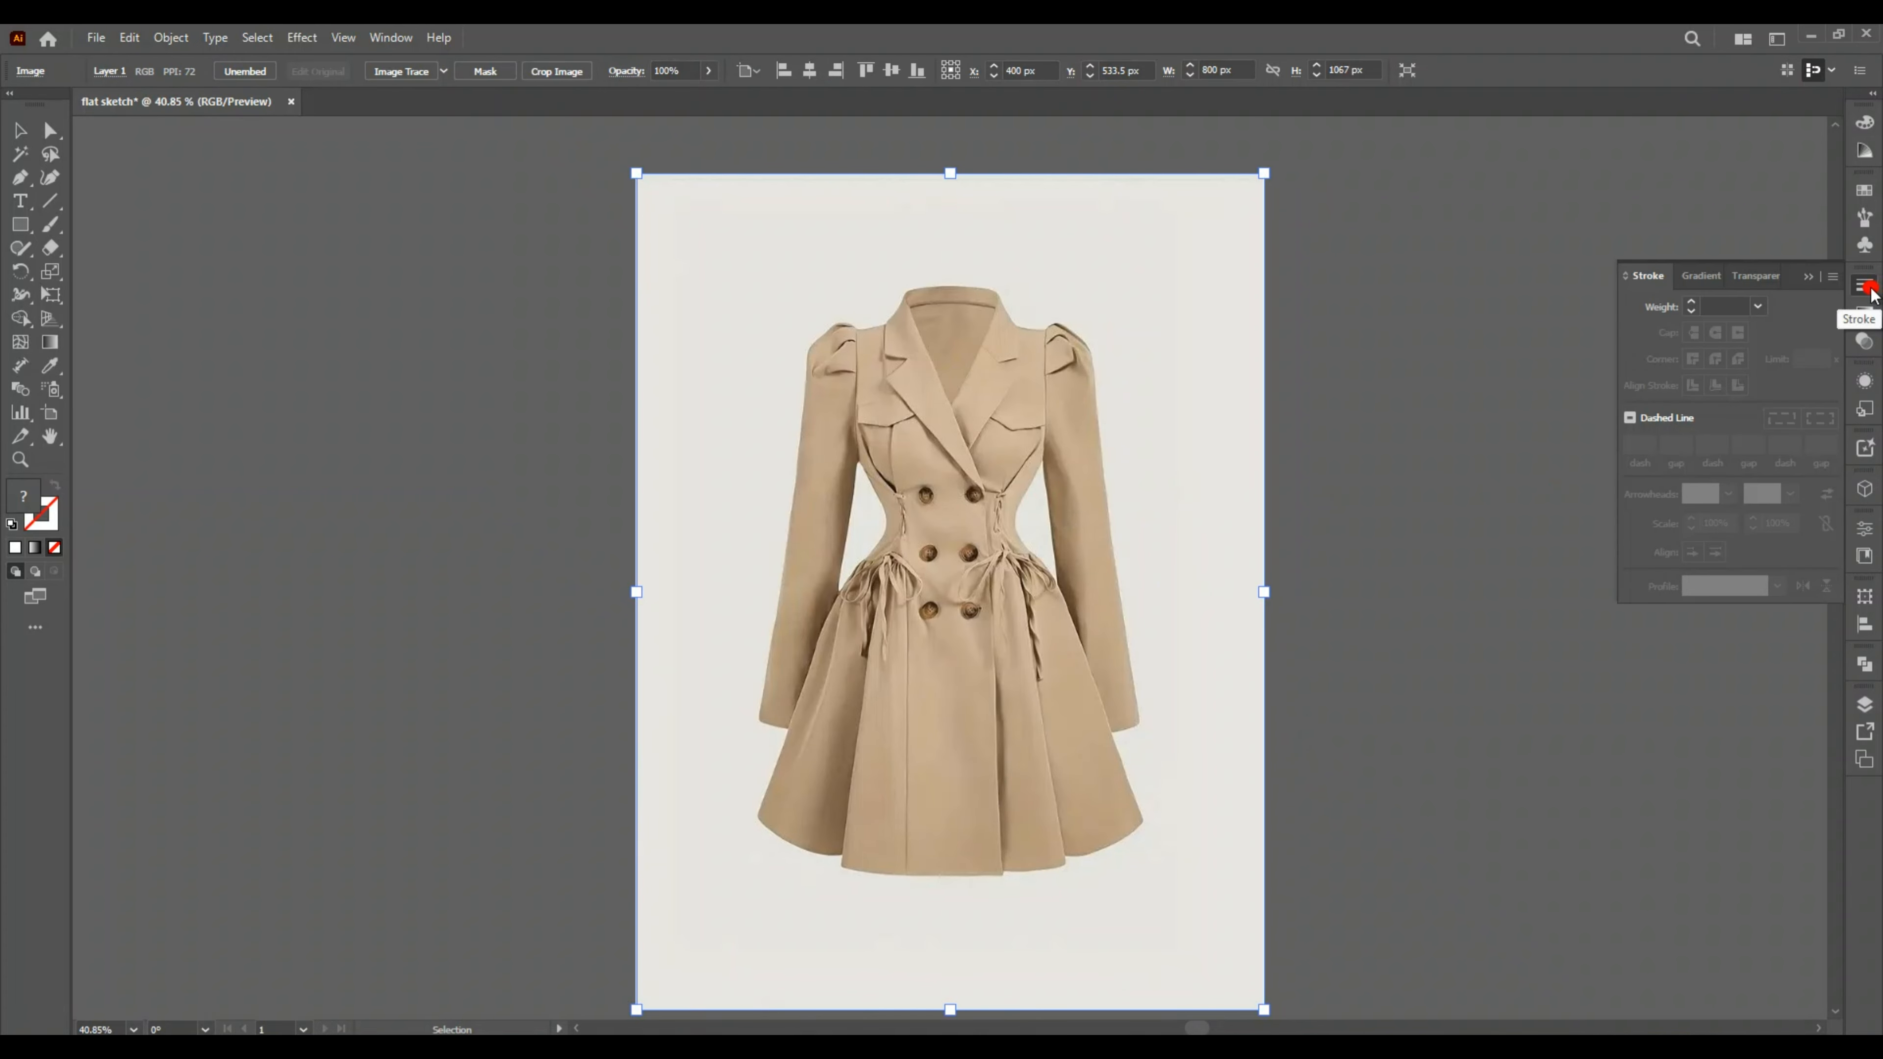
{"action": "left_click", "coordinate": [1757, 276]}
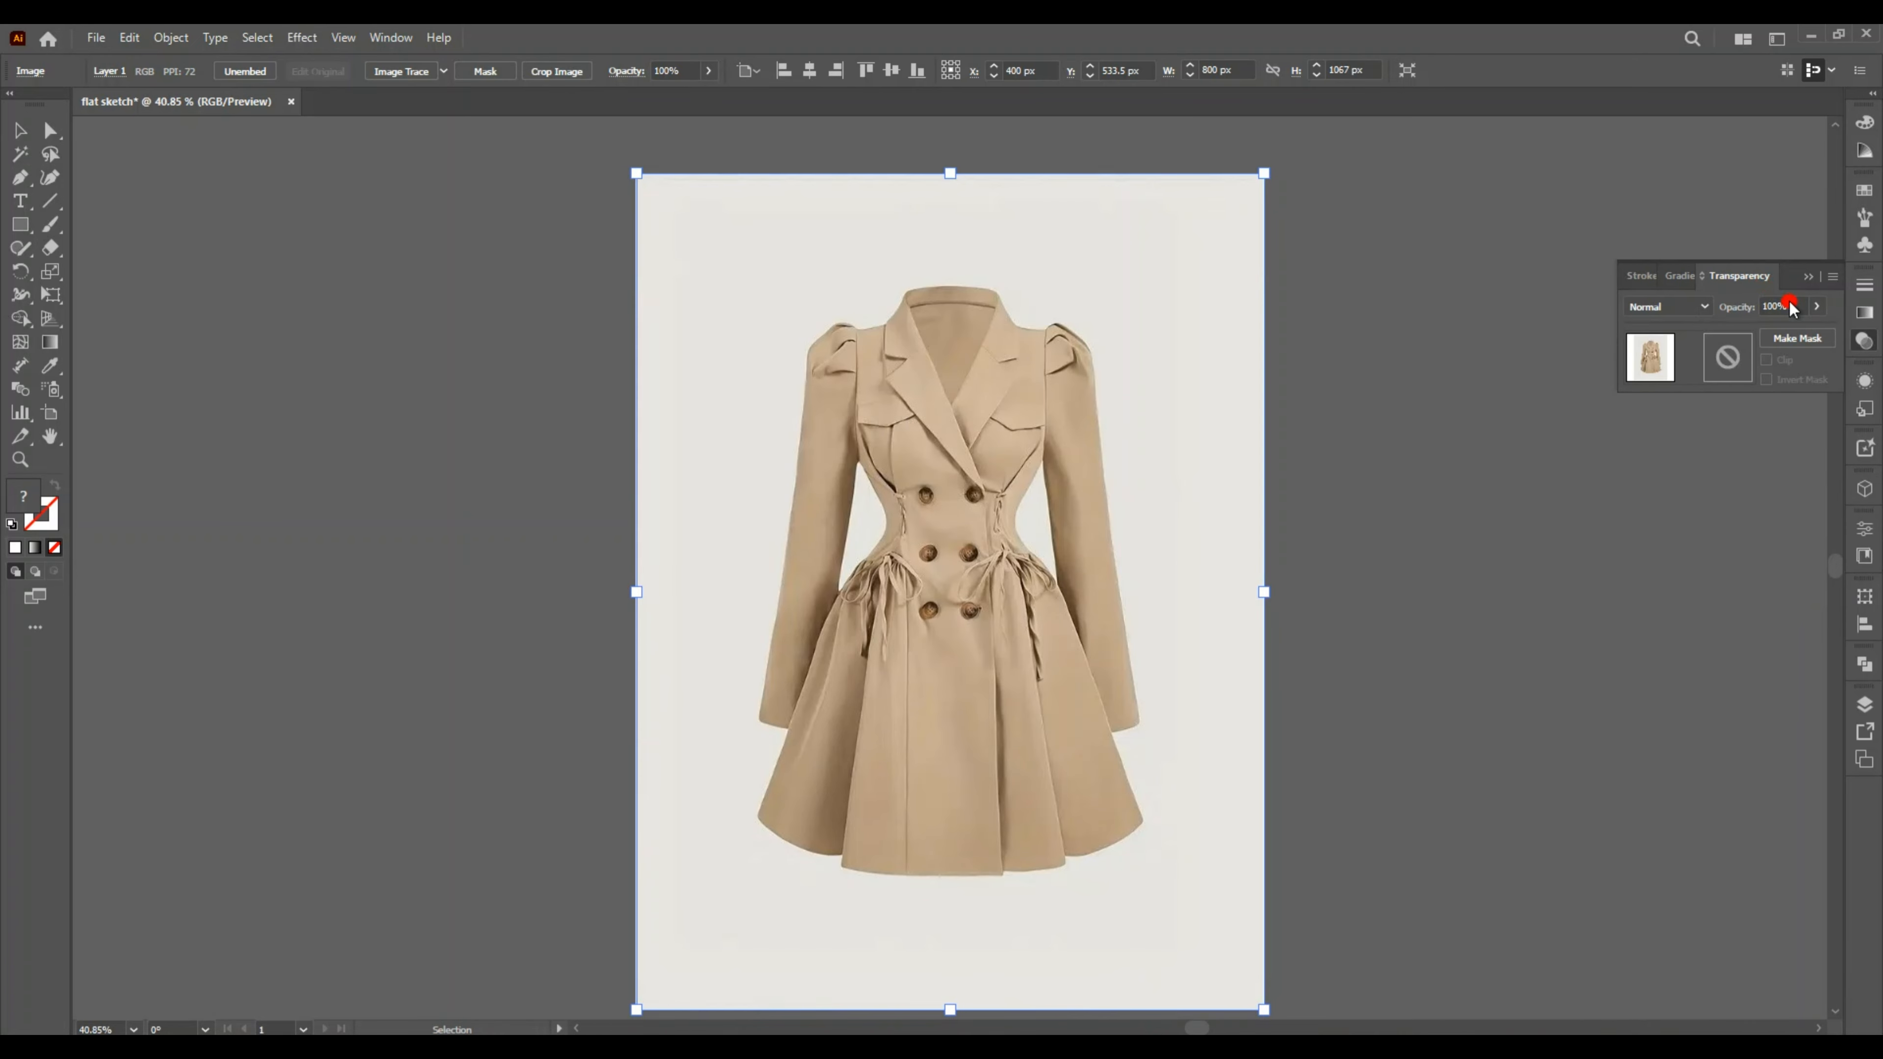
{"action": "left_click", "coordinate": [1820, 309]}
{"action": "left_click_drag", "start_coordinate": [1817, 335], "coordinate": [1793, 336]}
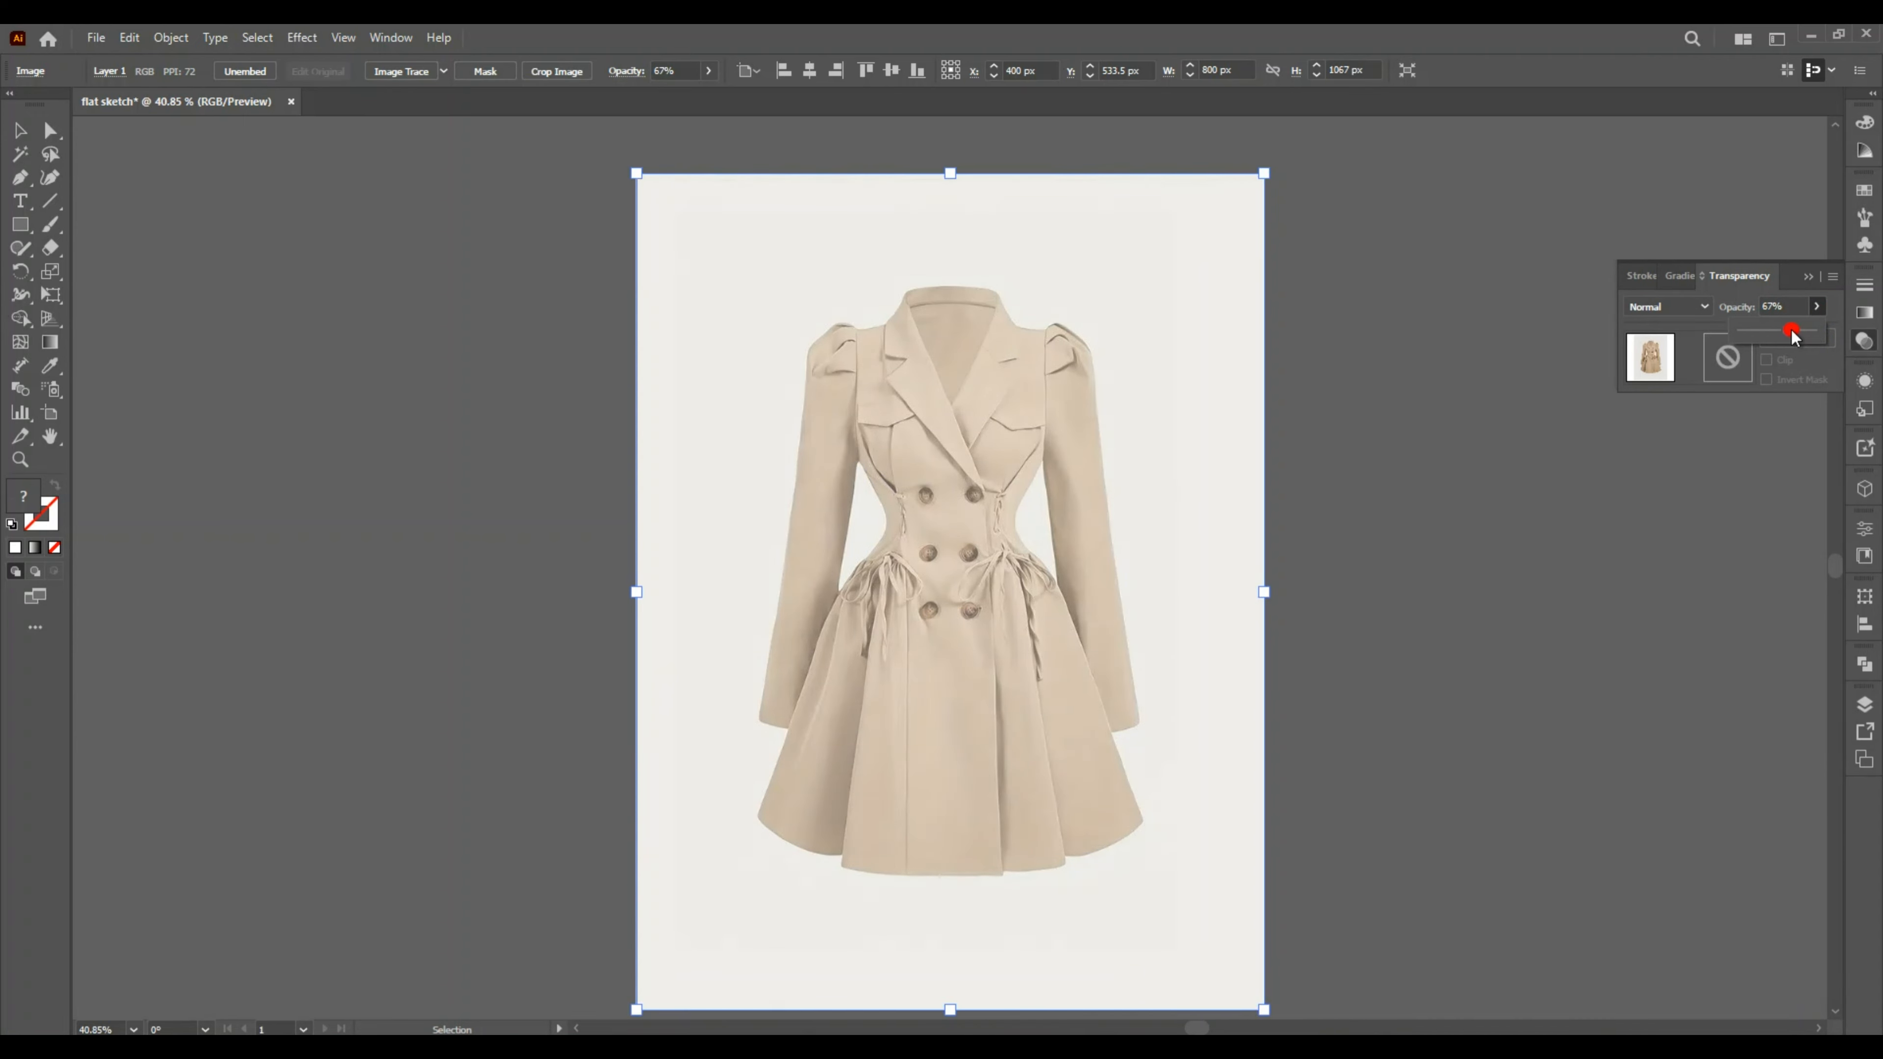
{"action": "left_click", "coordinate": [552, 520]}
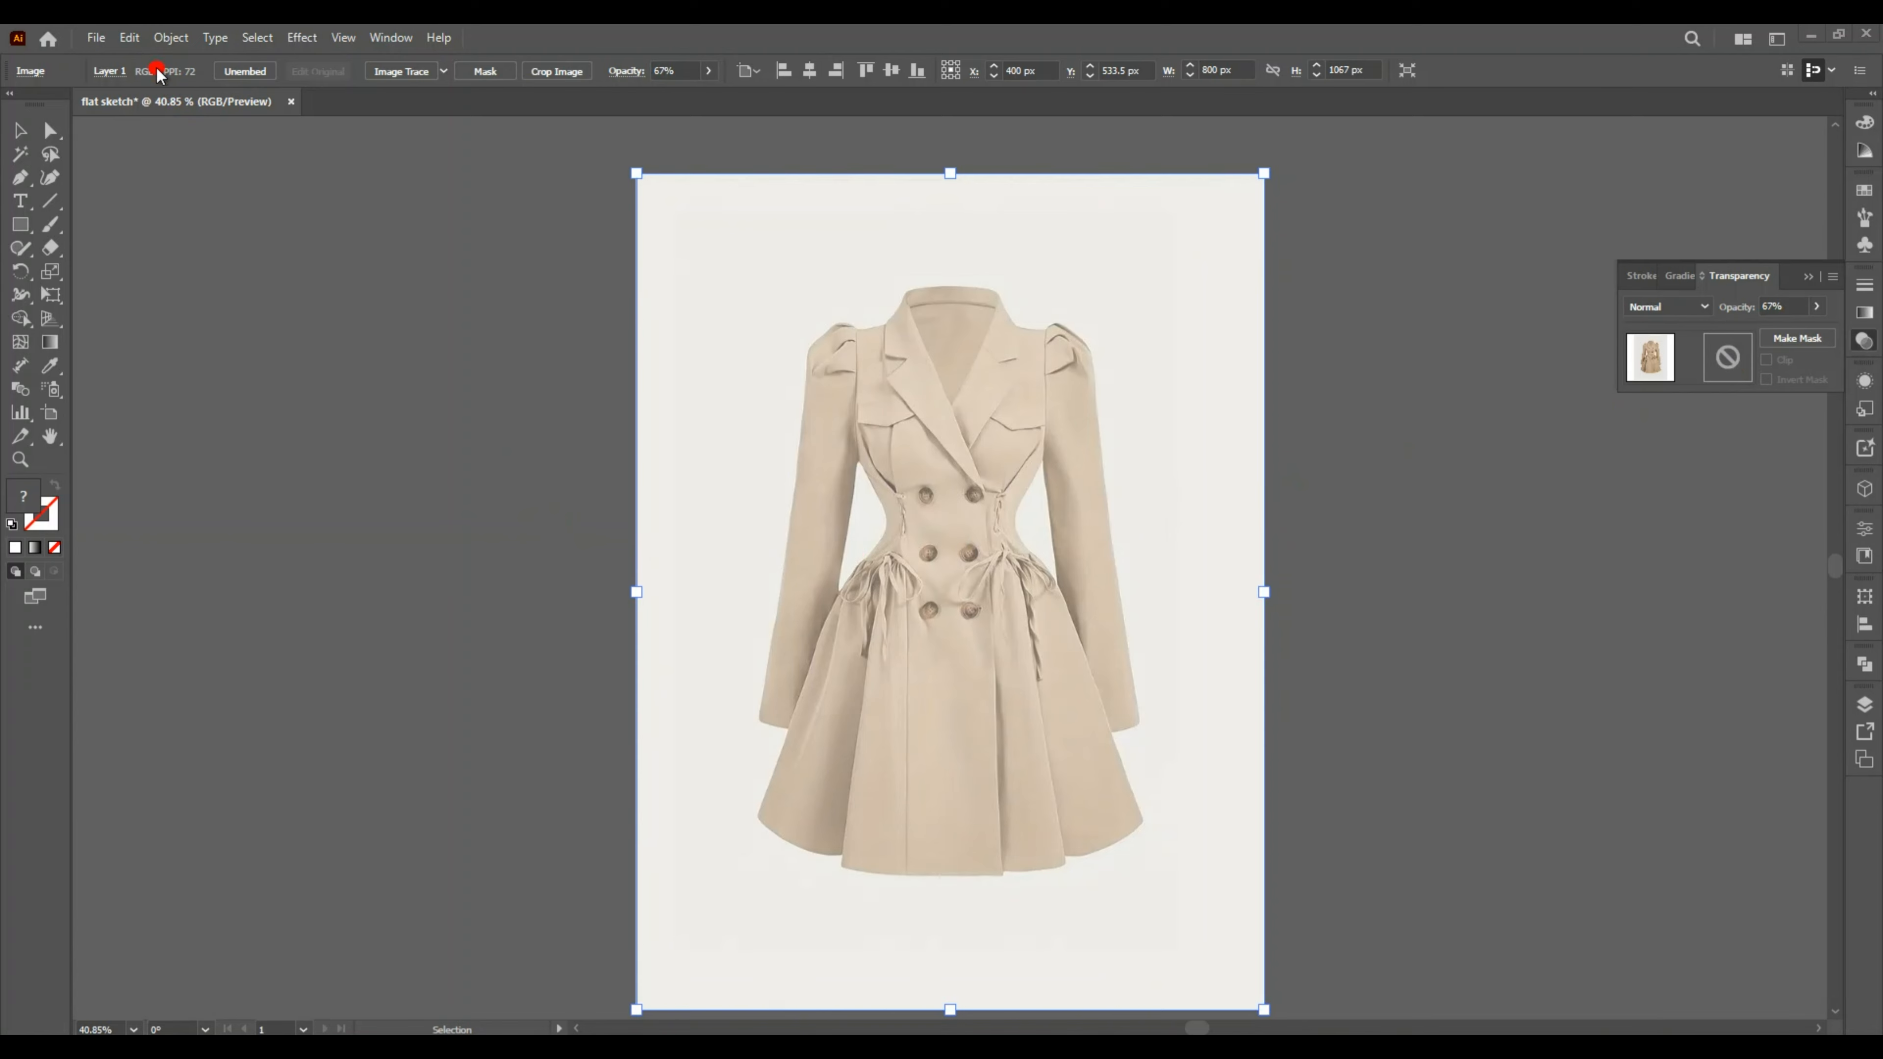
Lock the faded coat image in place and collapse the transparency settings.
{"action": "left_click", "coordinate": [170, 42]}
{"action": "mouse_move", "coordinate": [195, 197]}
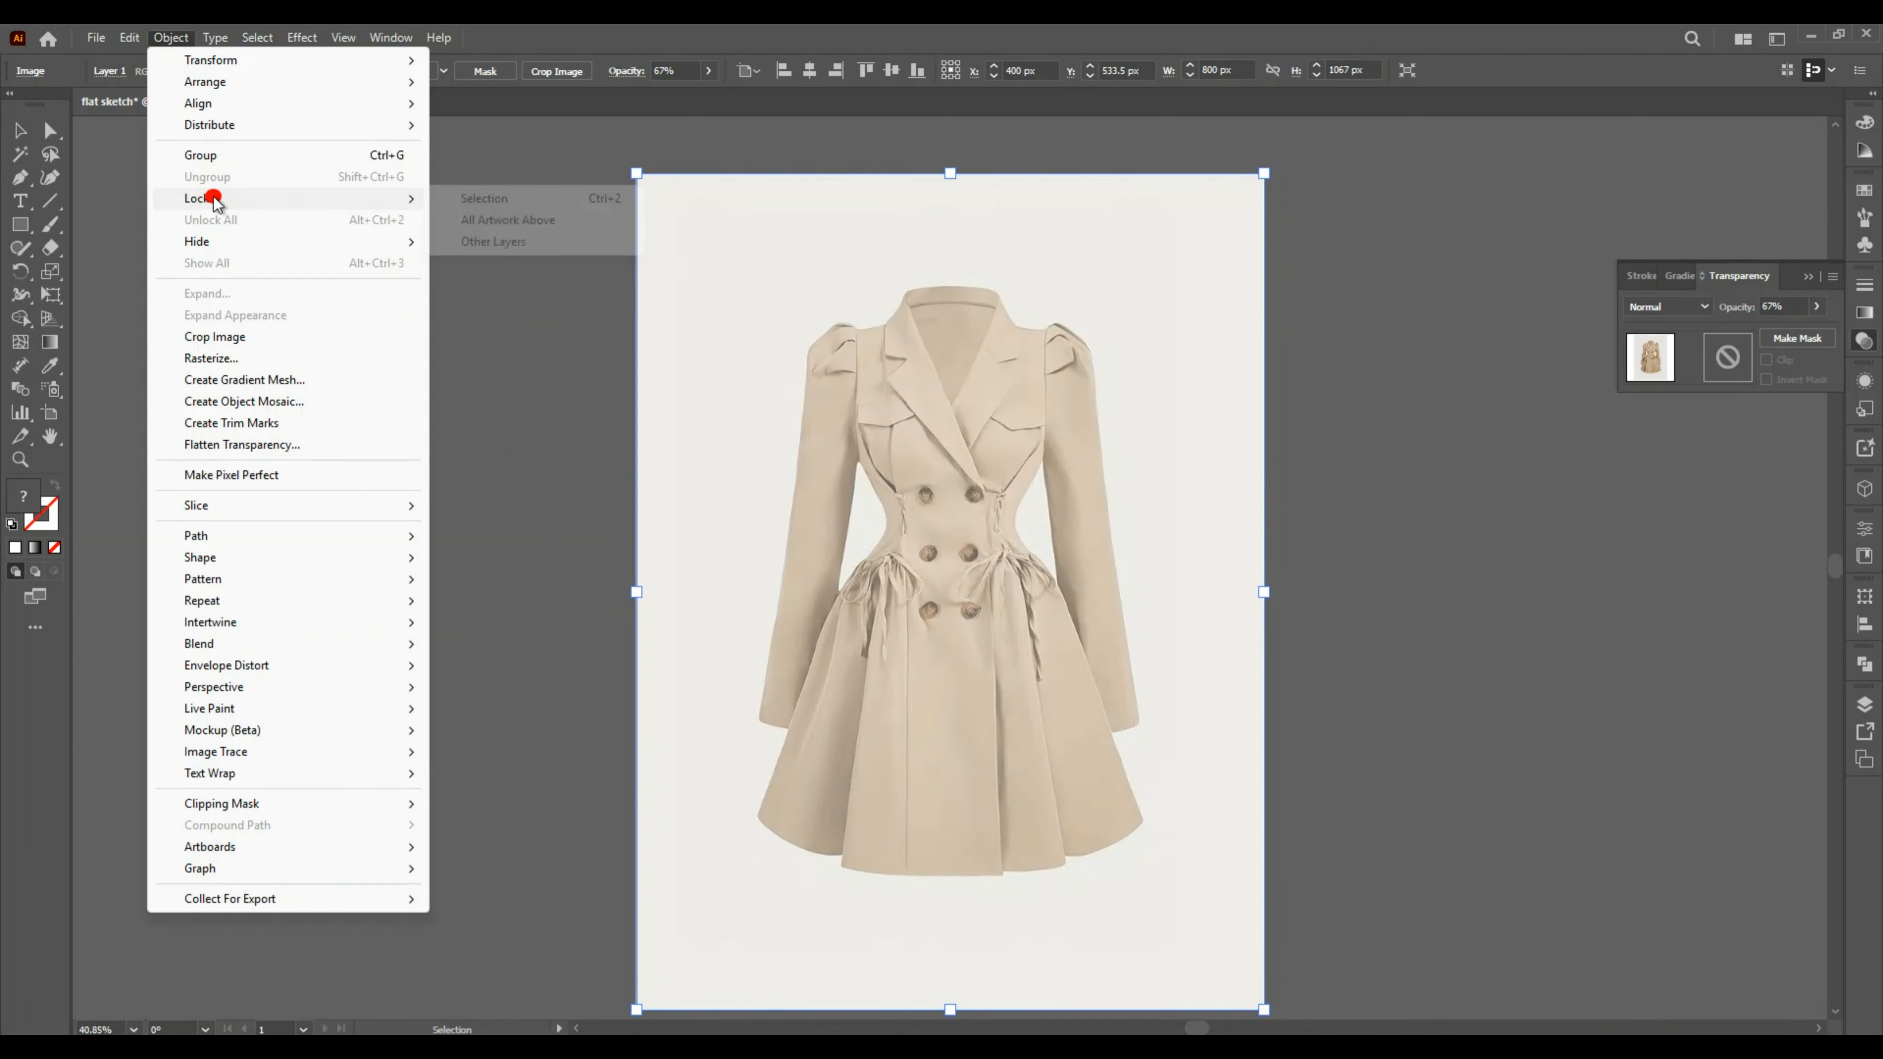
{"action": "left_click", "coordinate": [475, 194]}
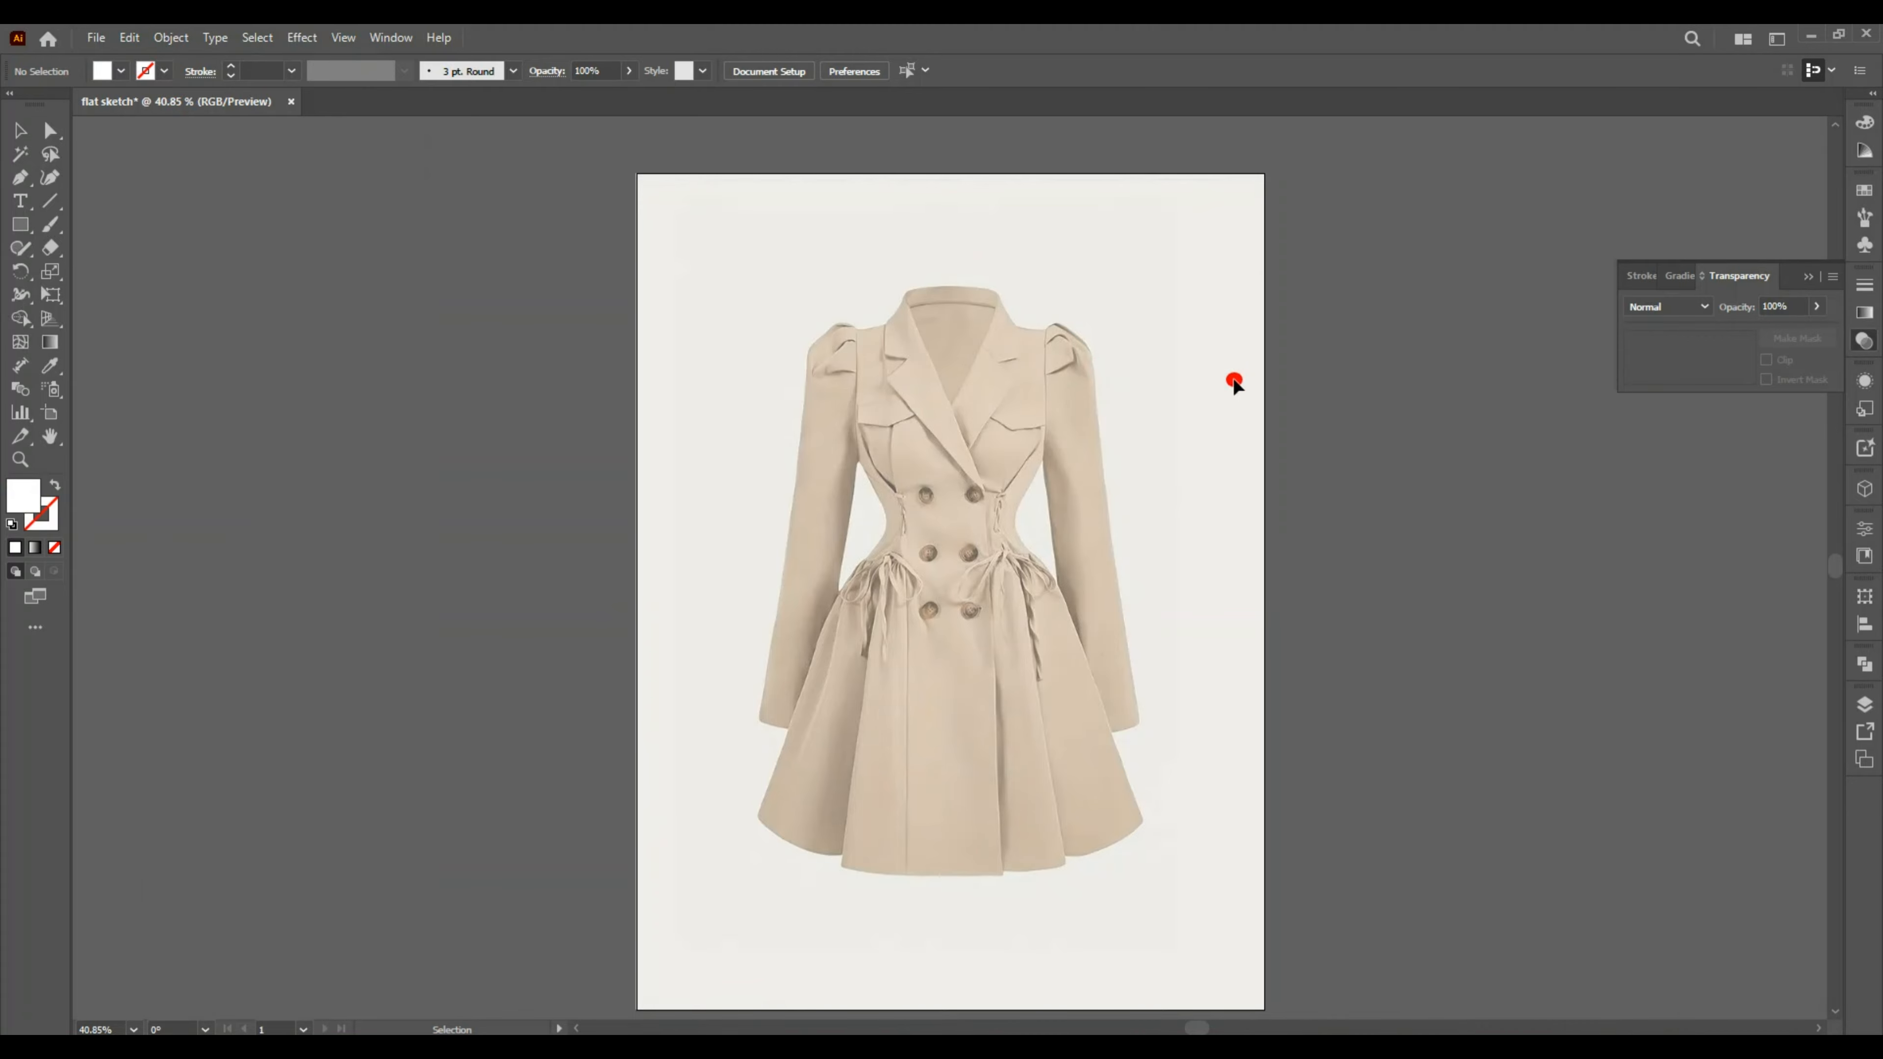
{"action": "left_click", "coordinate": [1809, 279]}
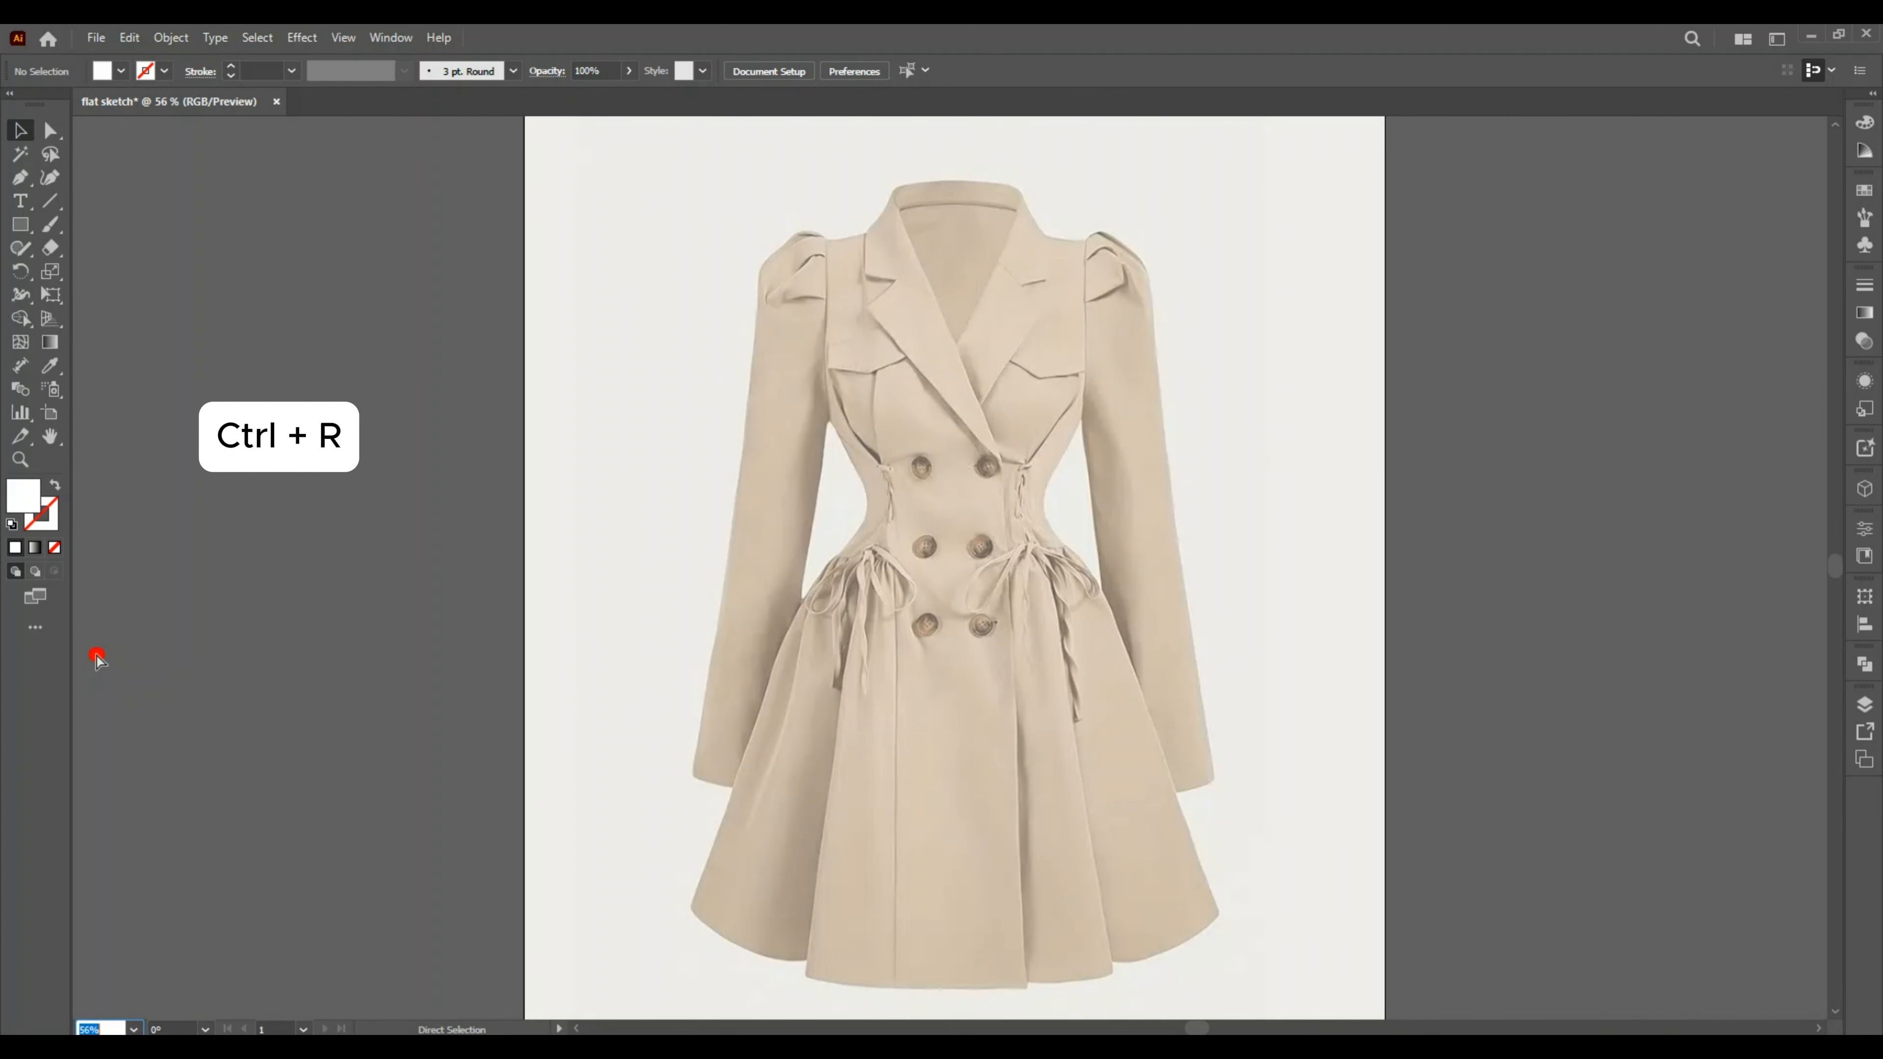
Show the rulers and place a vertical guide along the coat's centre, at X about 402 px.
{"action": "key", "text": "ctrl+r"}
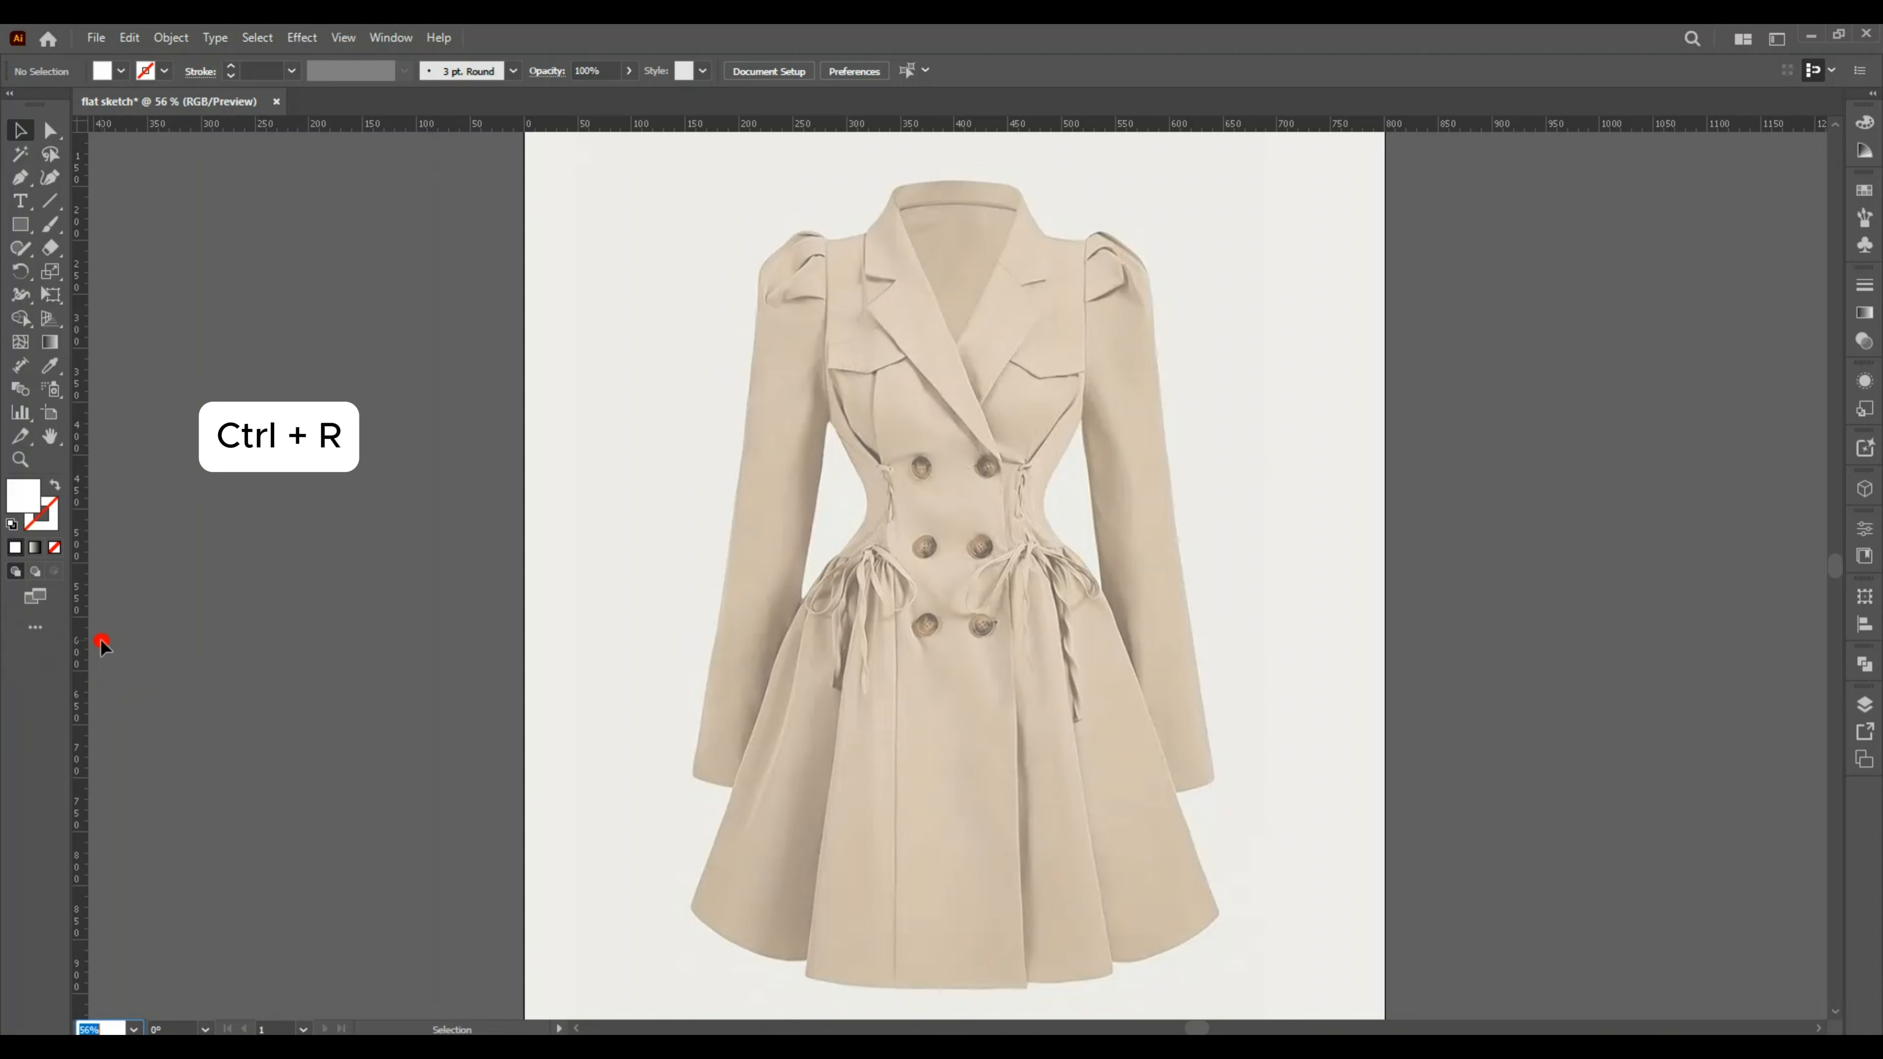
{"action": "left_click_drag", "start_coordinate": [87, 644], "coordinate": [957, 708]}
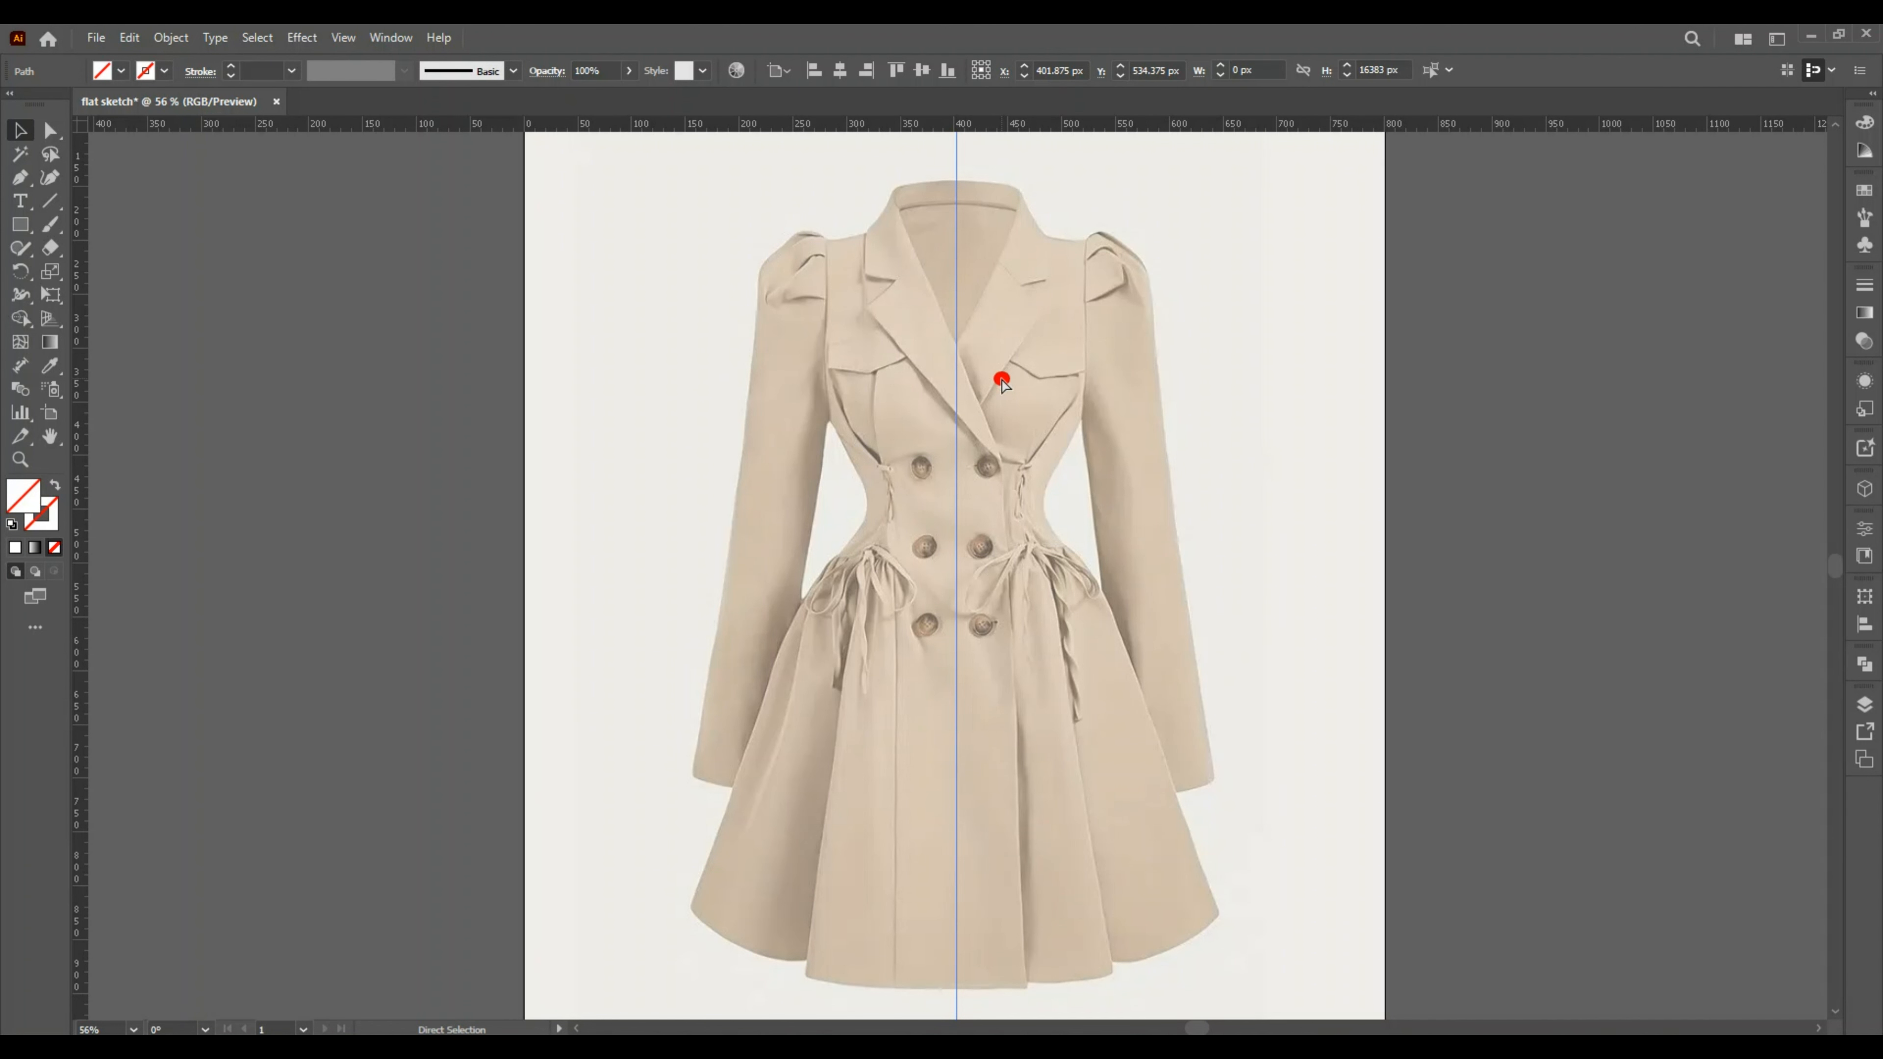
Draw a closed four-point Pen path with default white fill and black stroke over the right half of the neck opening, along the centre guide.
{"action": "key", "text": "ctrl+plus"}
{"action": "key", "text": "ctrl+plus"}
{"action": "key", "text": "ctrl+plus"}
{"action": "key", "text": "ctrl+plus"}
{"action": "key", "text": "ctrl+minus"}
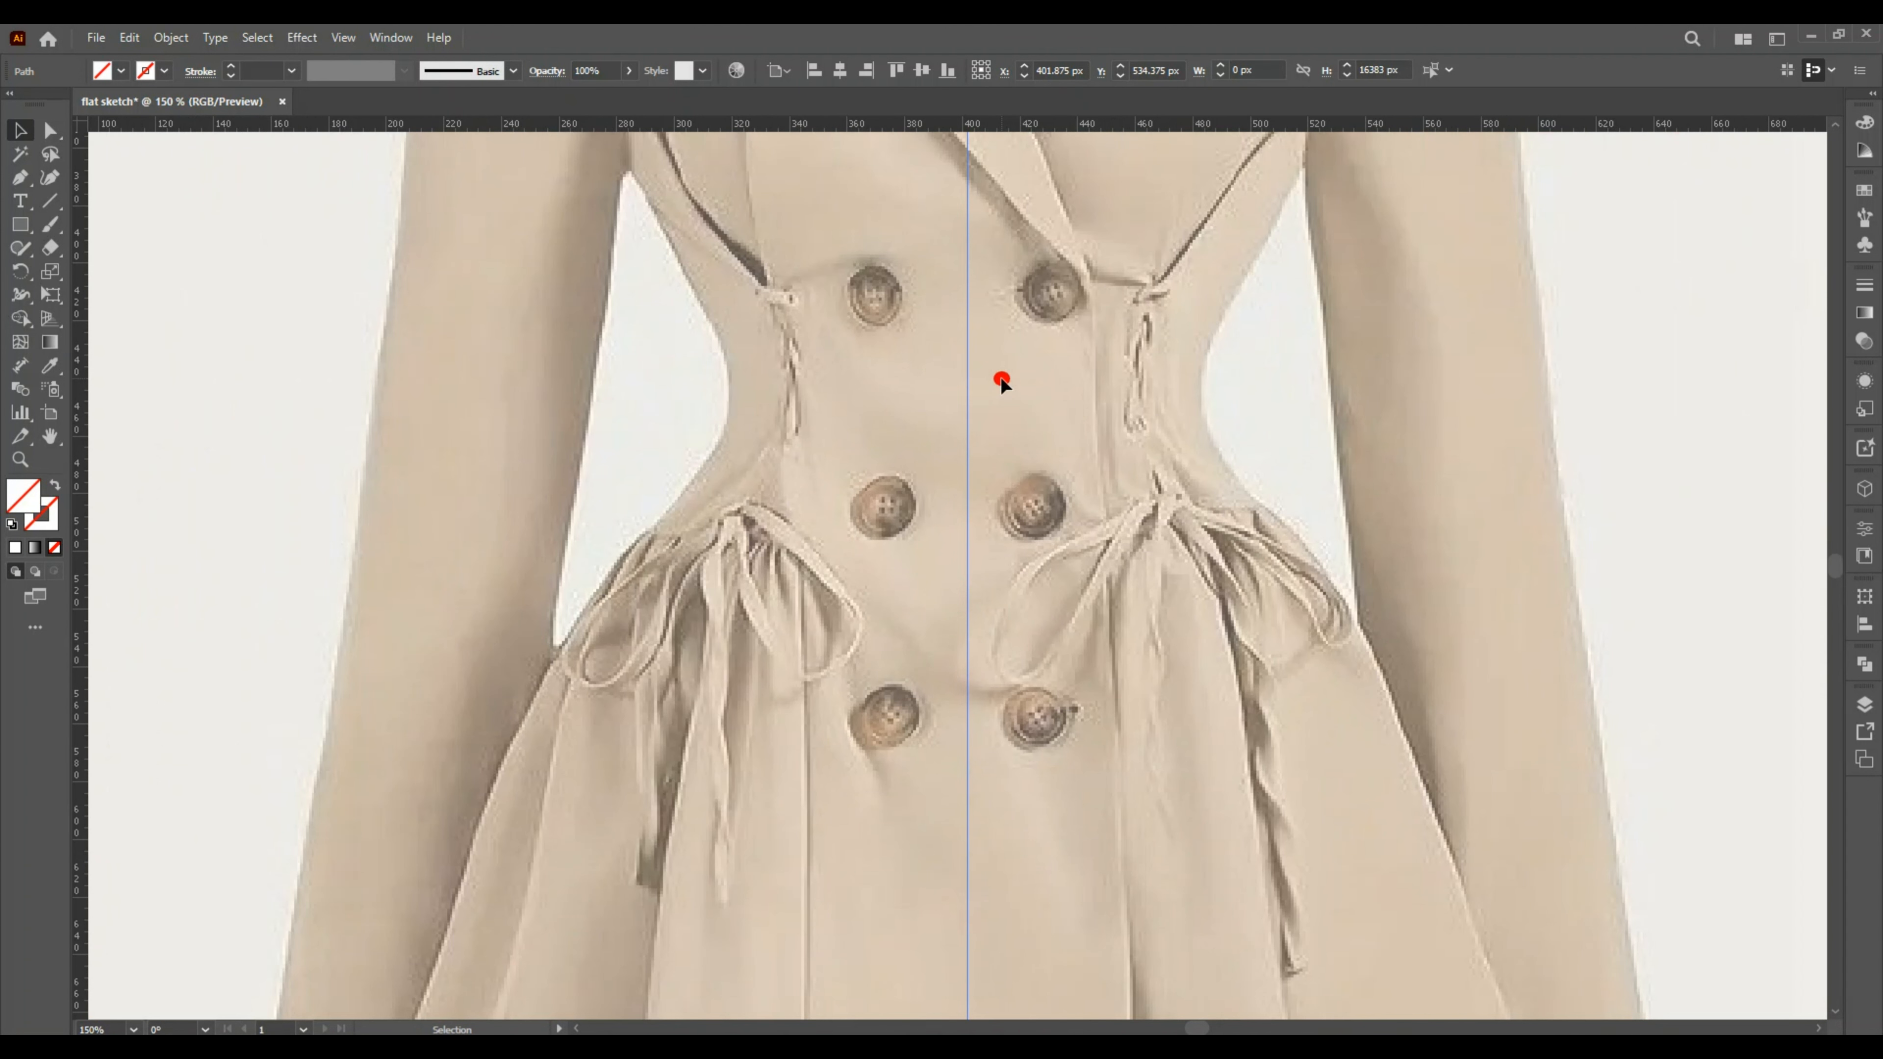
{"action": "scroll", "coordinate": [1157, 298], "scroll_direction": "up", "scroll_amount": 10}
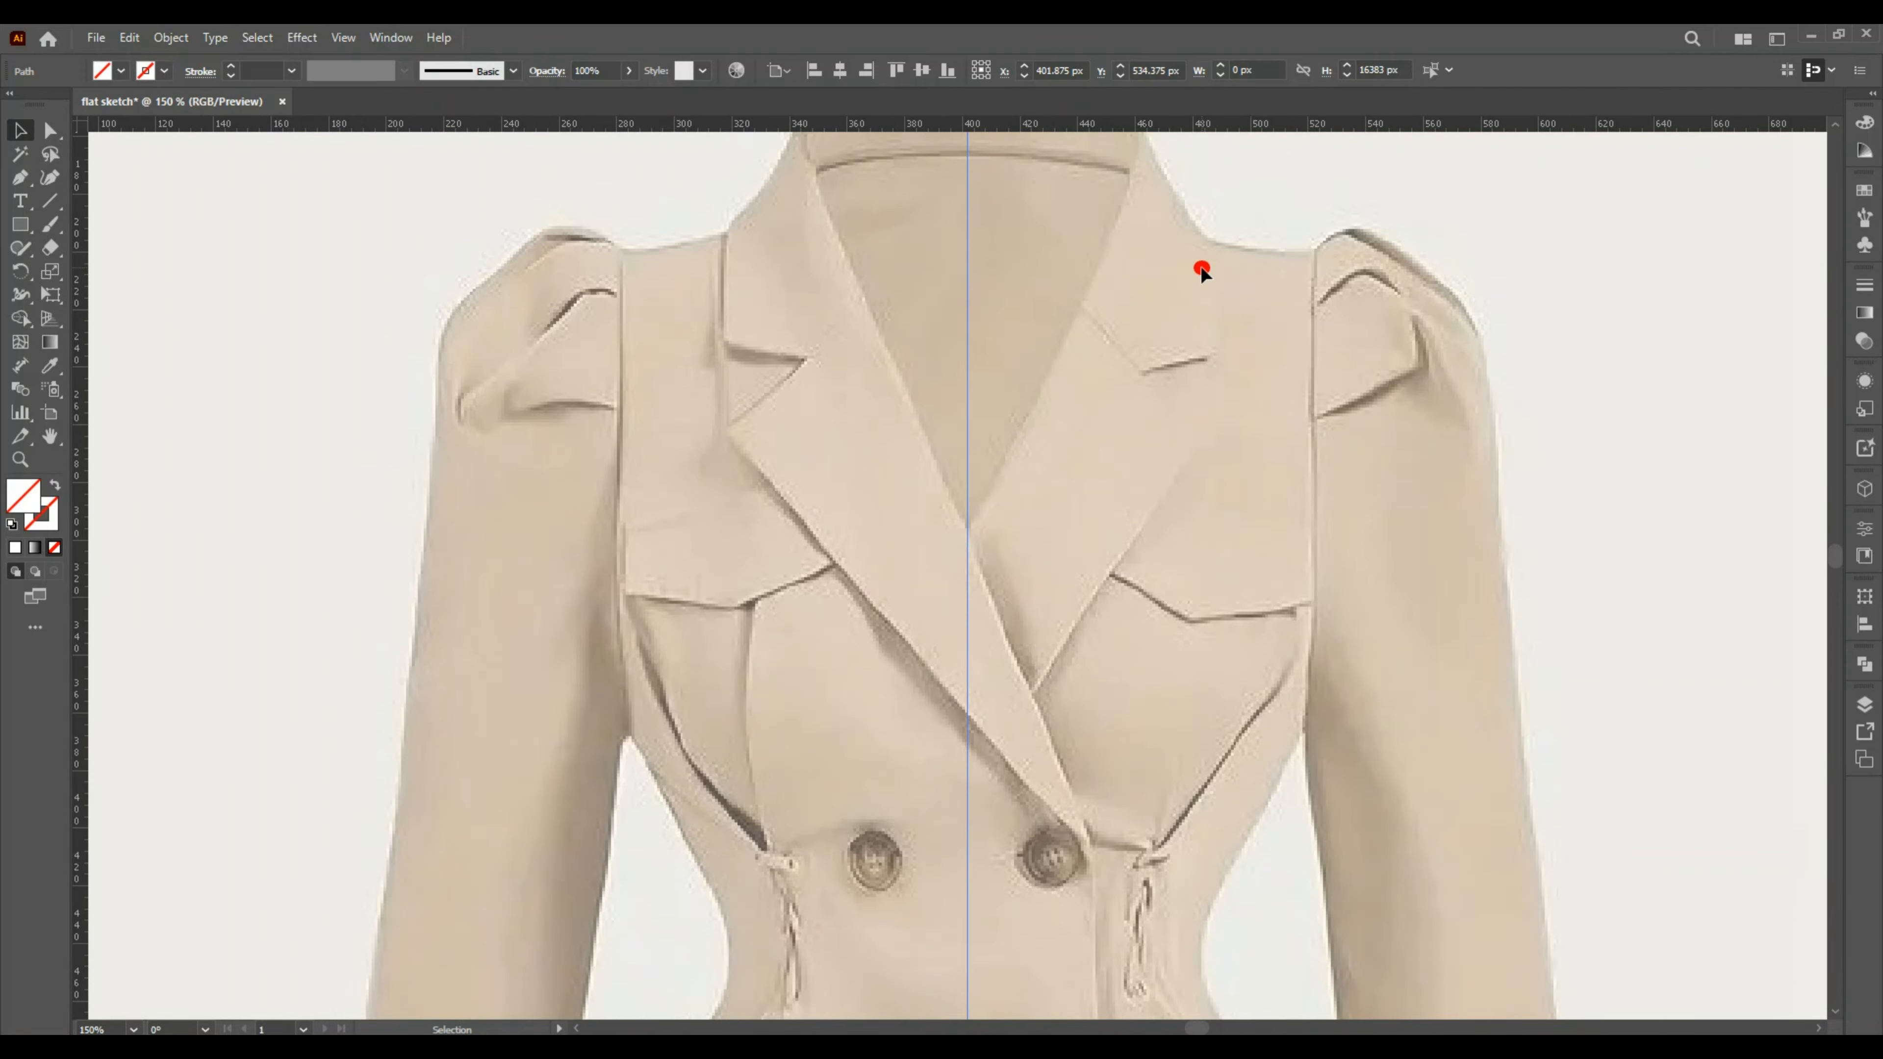
{"action": "scroll", "coordinate": [1201, 271], "scroll_direction": "up", "scroll_amount": 2}
{"action": "left_click", "coordinate": [20, 179]}
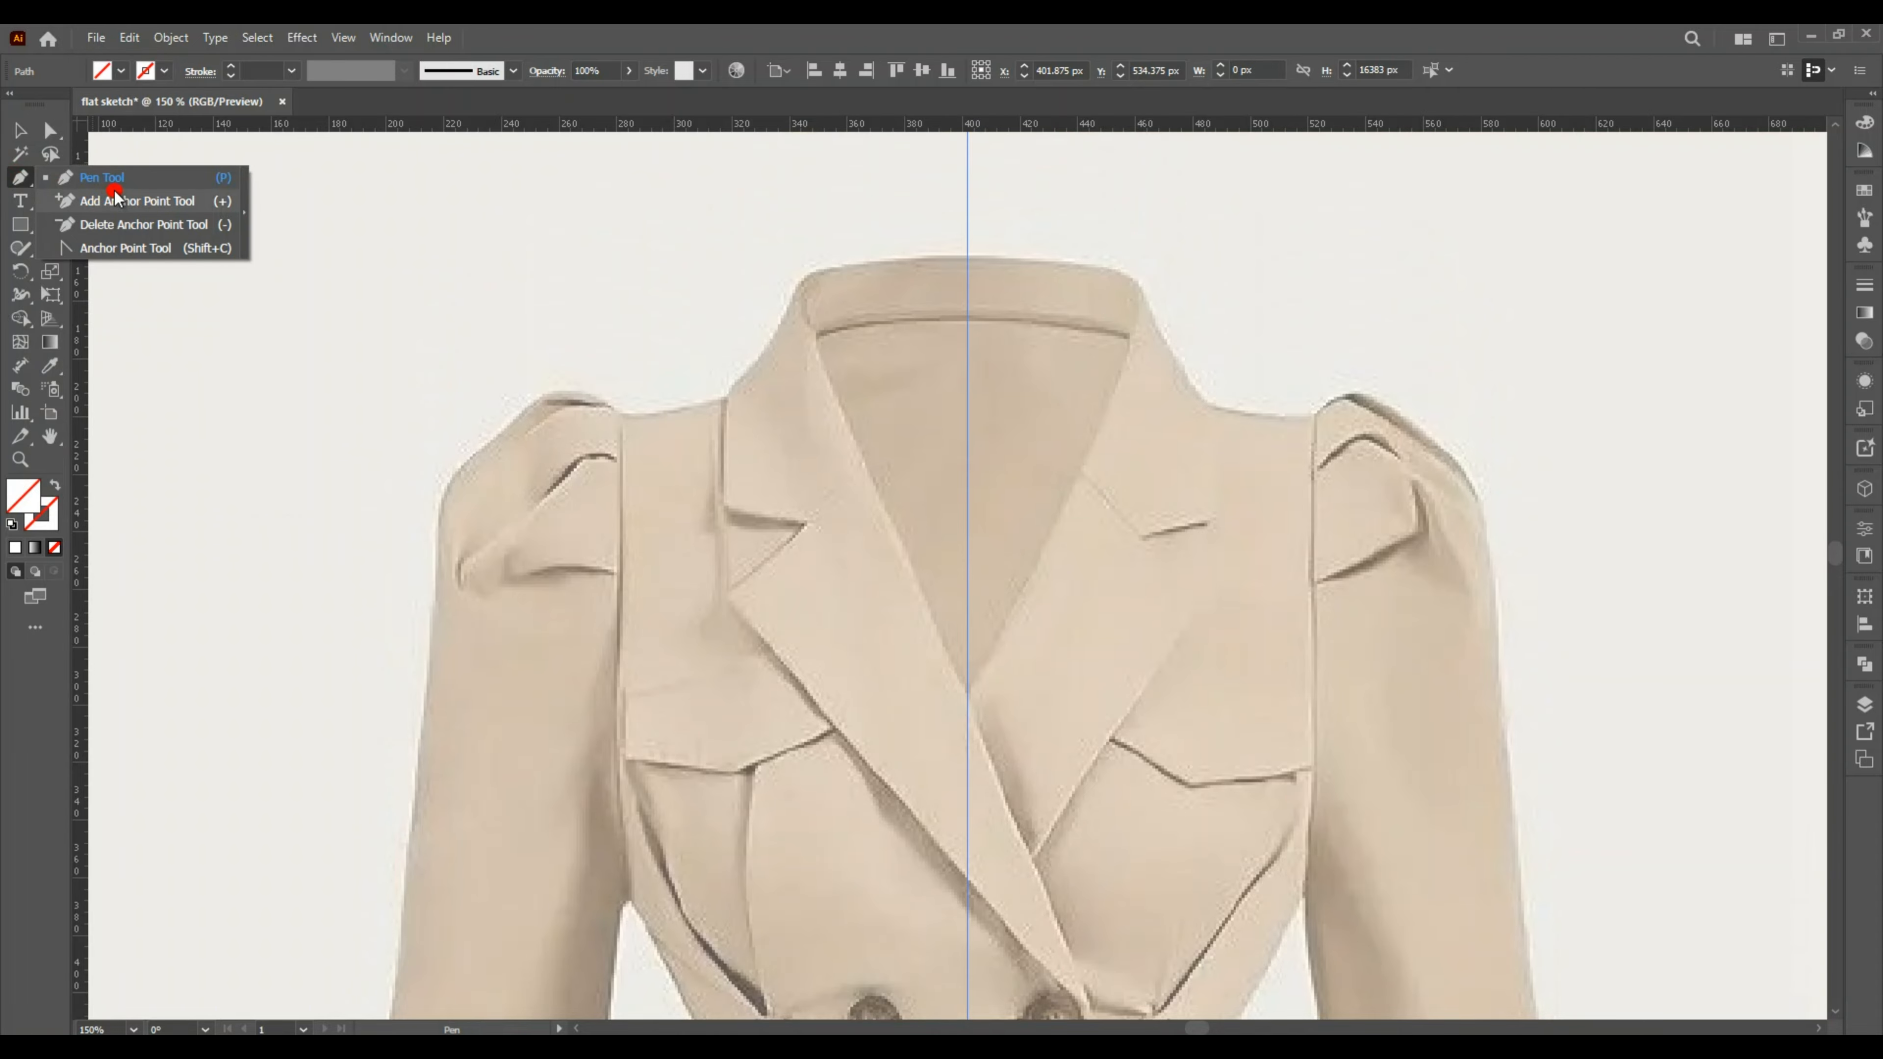
{"action": "left_click", "coordinate": [11, 525]}
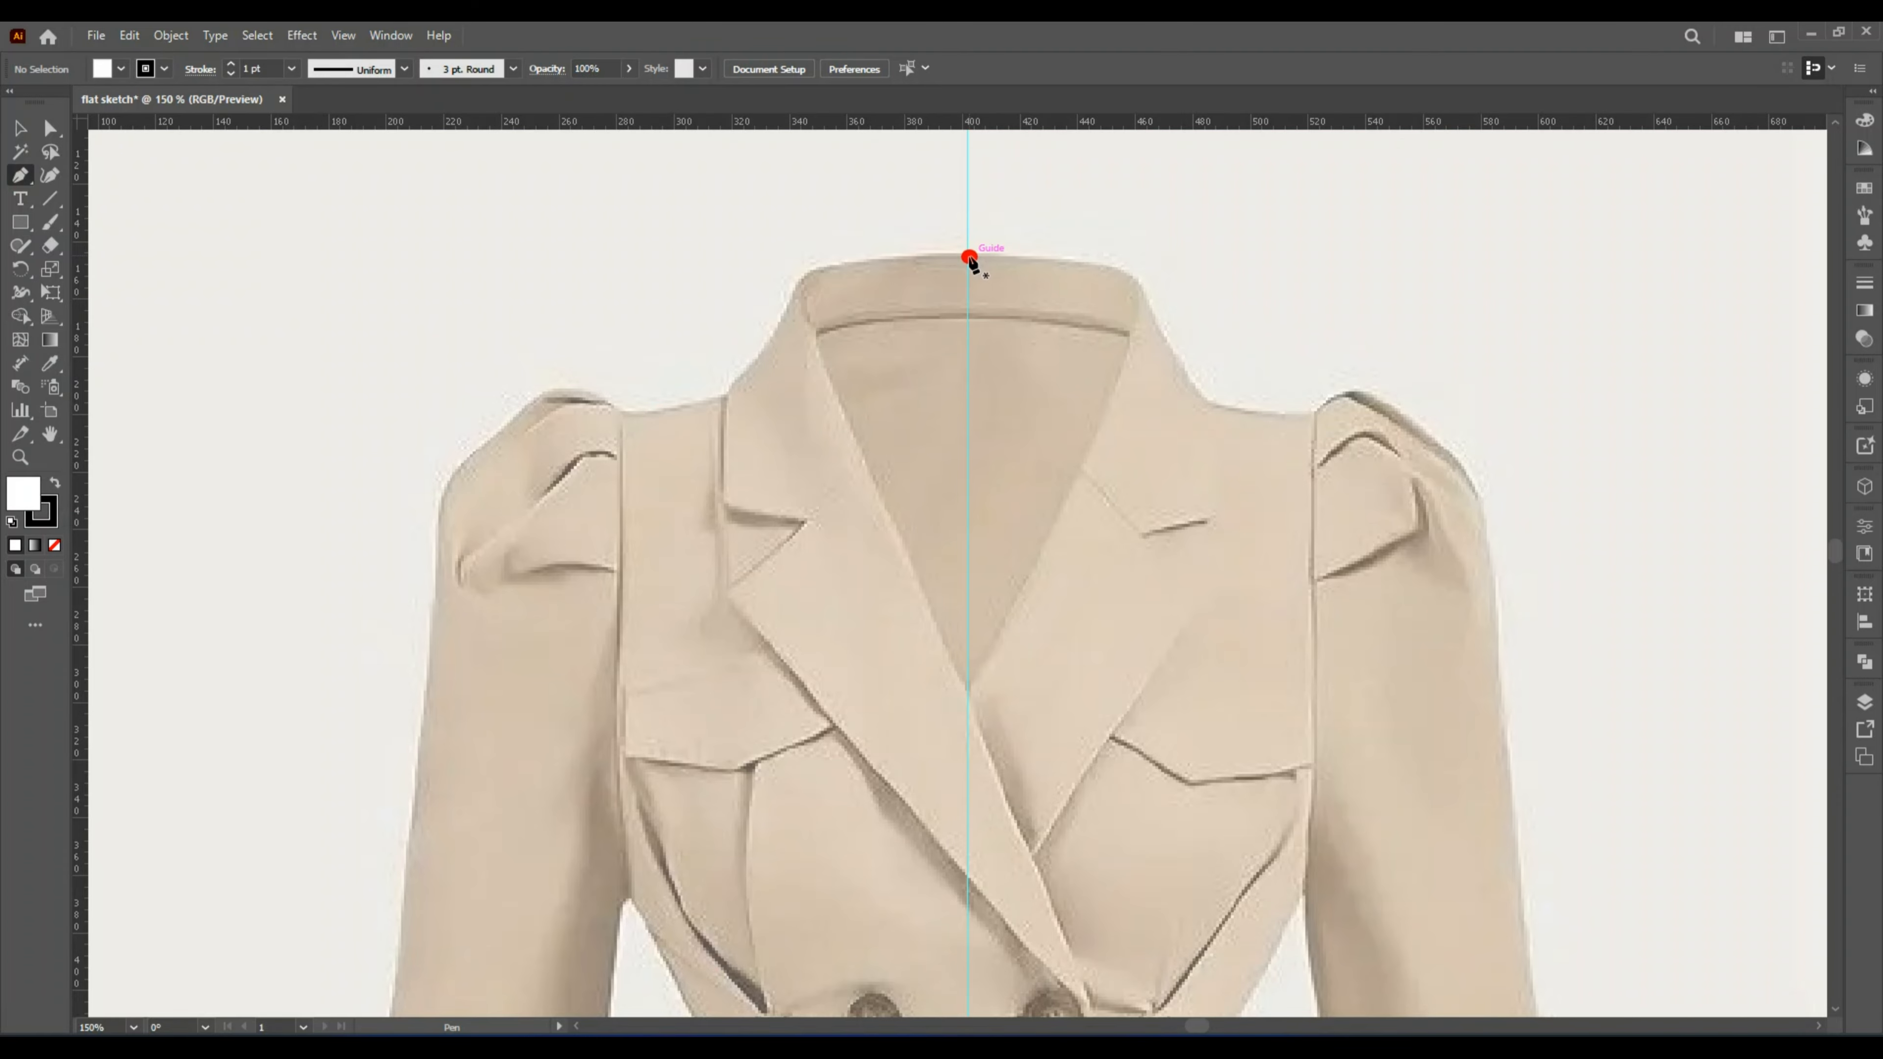
{"action": "left_click", "coordinate": [968, 256]}
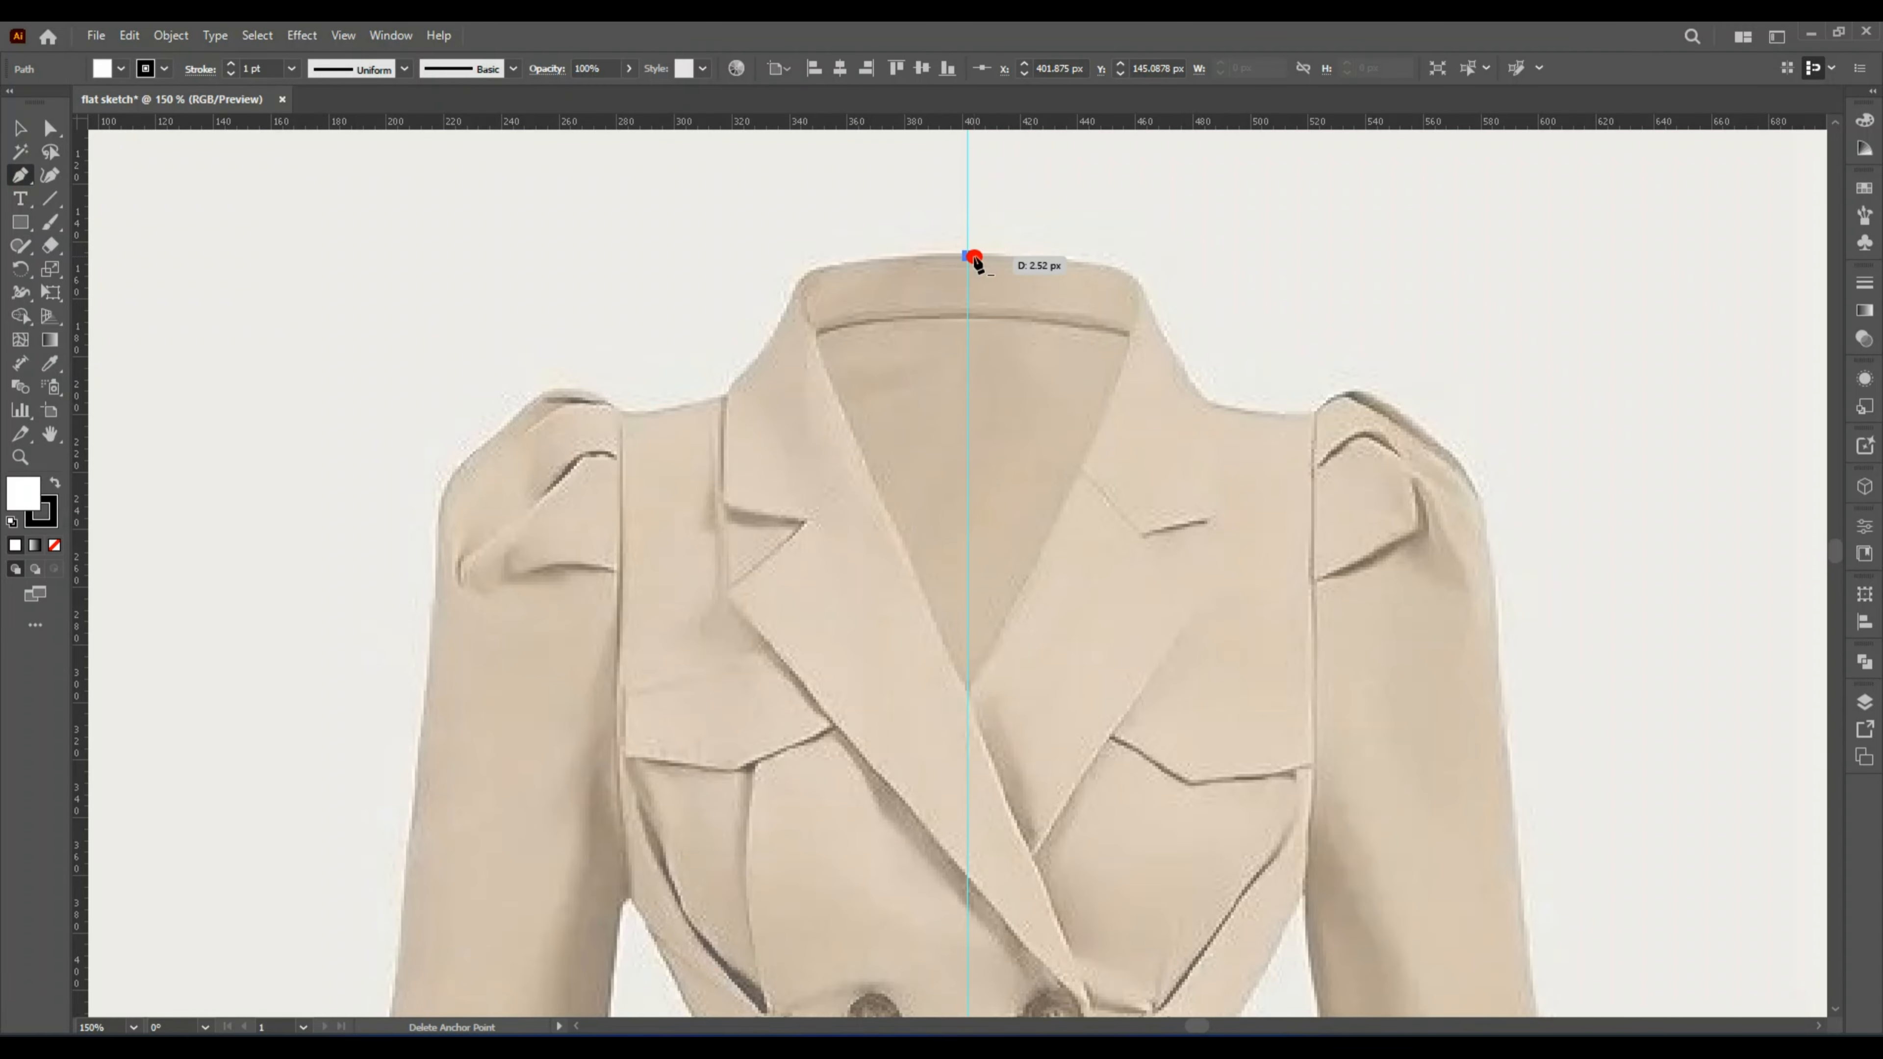
{"action": "left_click", "coordinate": [1089, 263]}
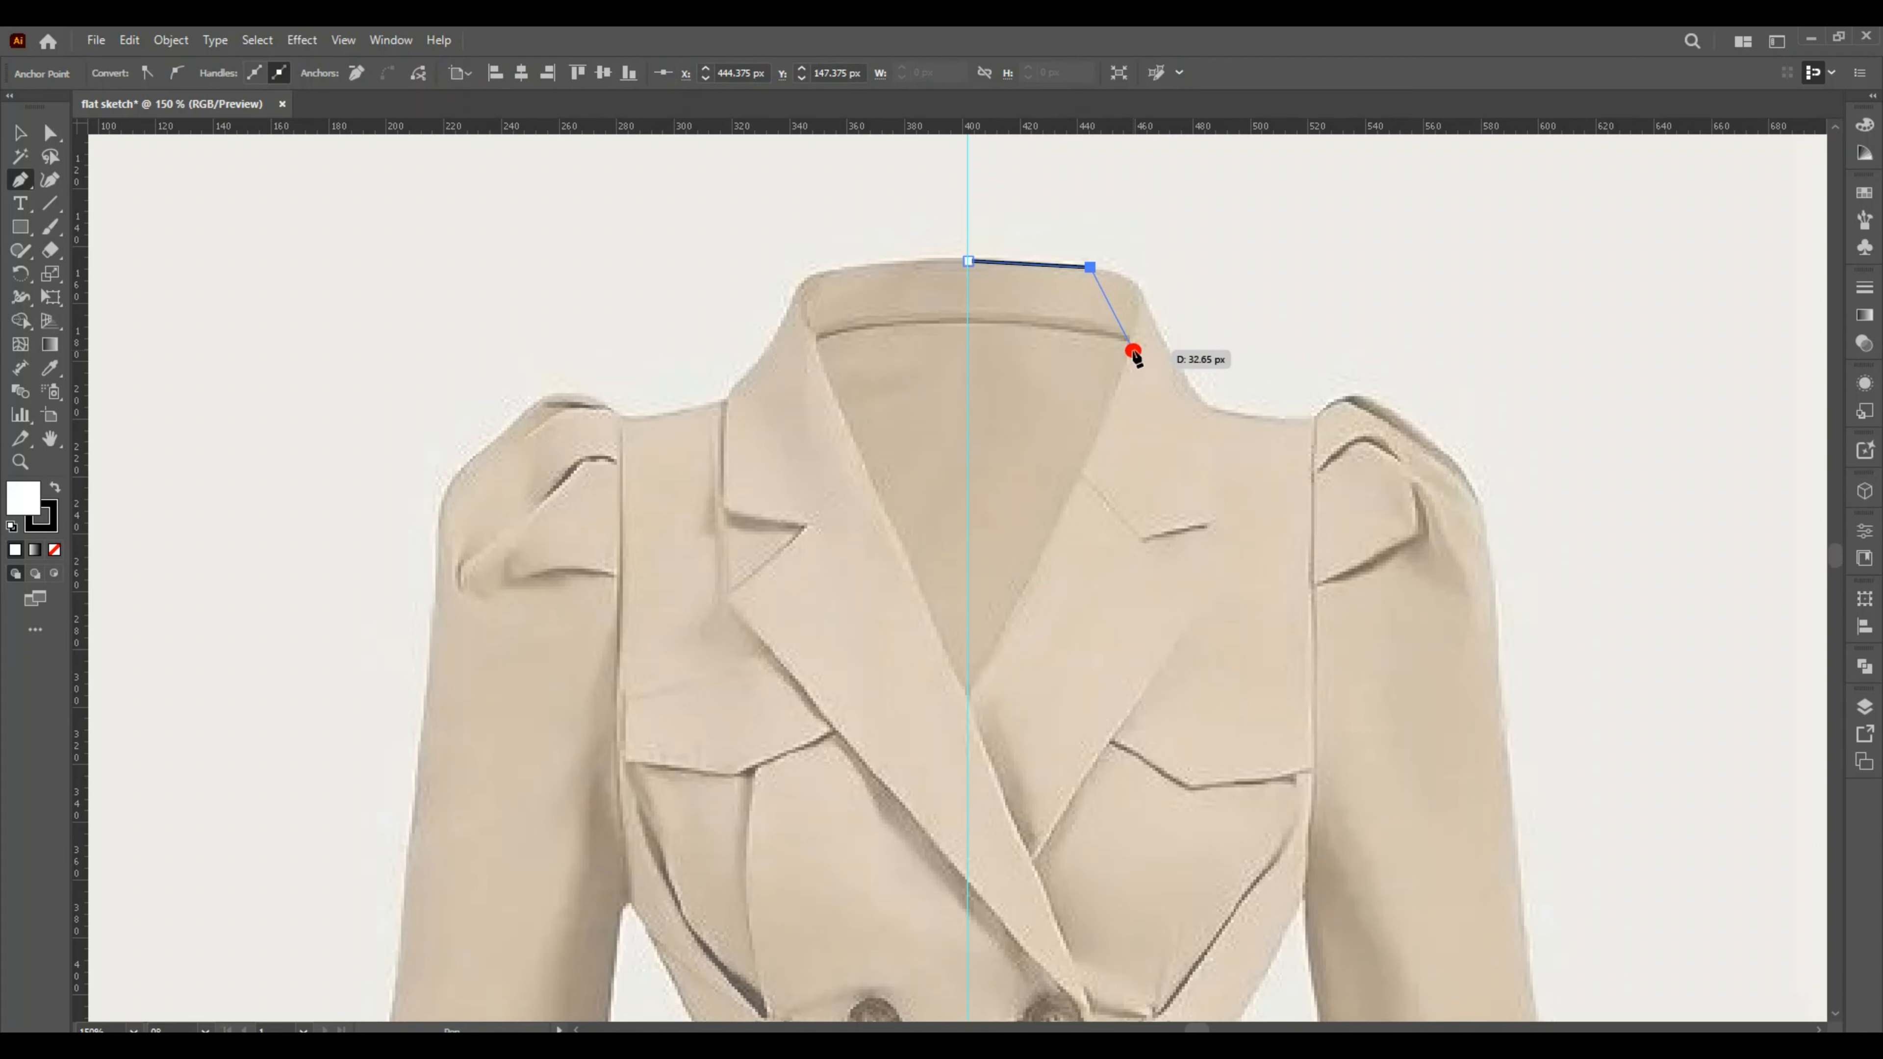
{"action": "left_click", "coordinate": [1133, 351]}
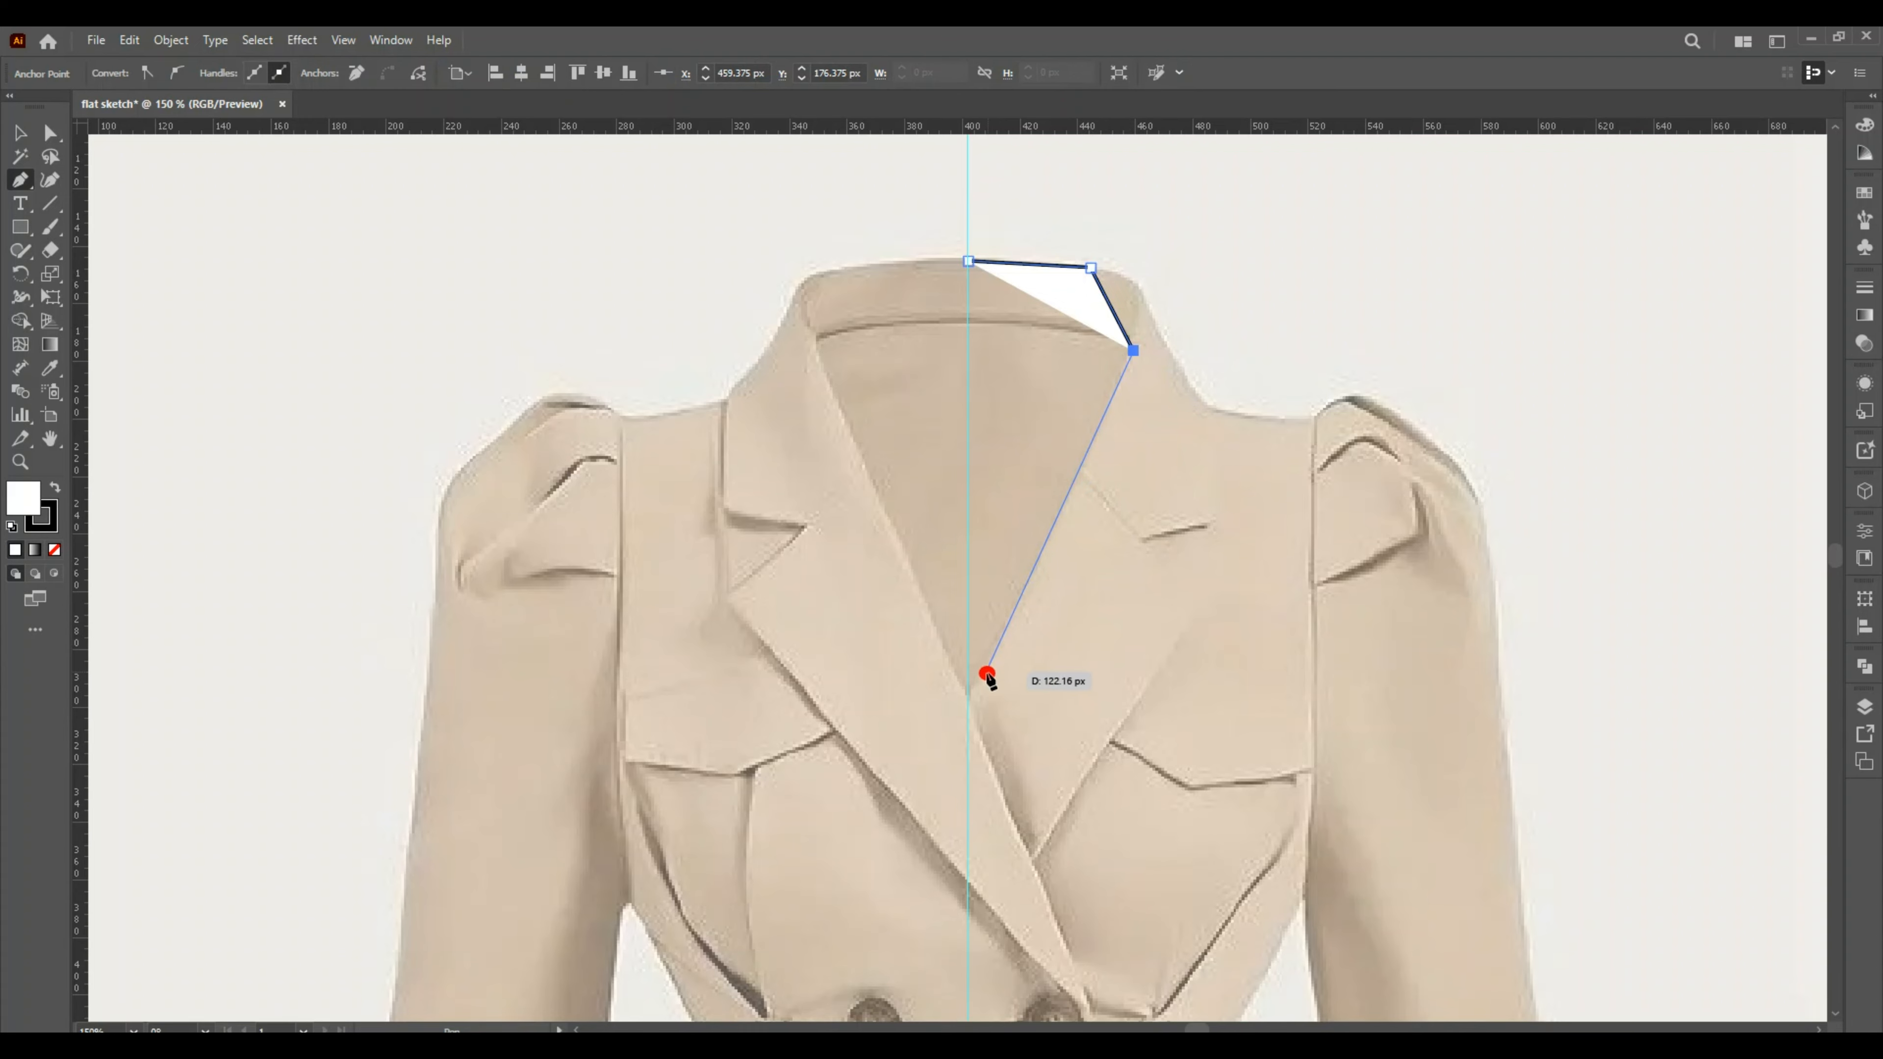
{"action": "left_click", "coordinate": [969, 705]}
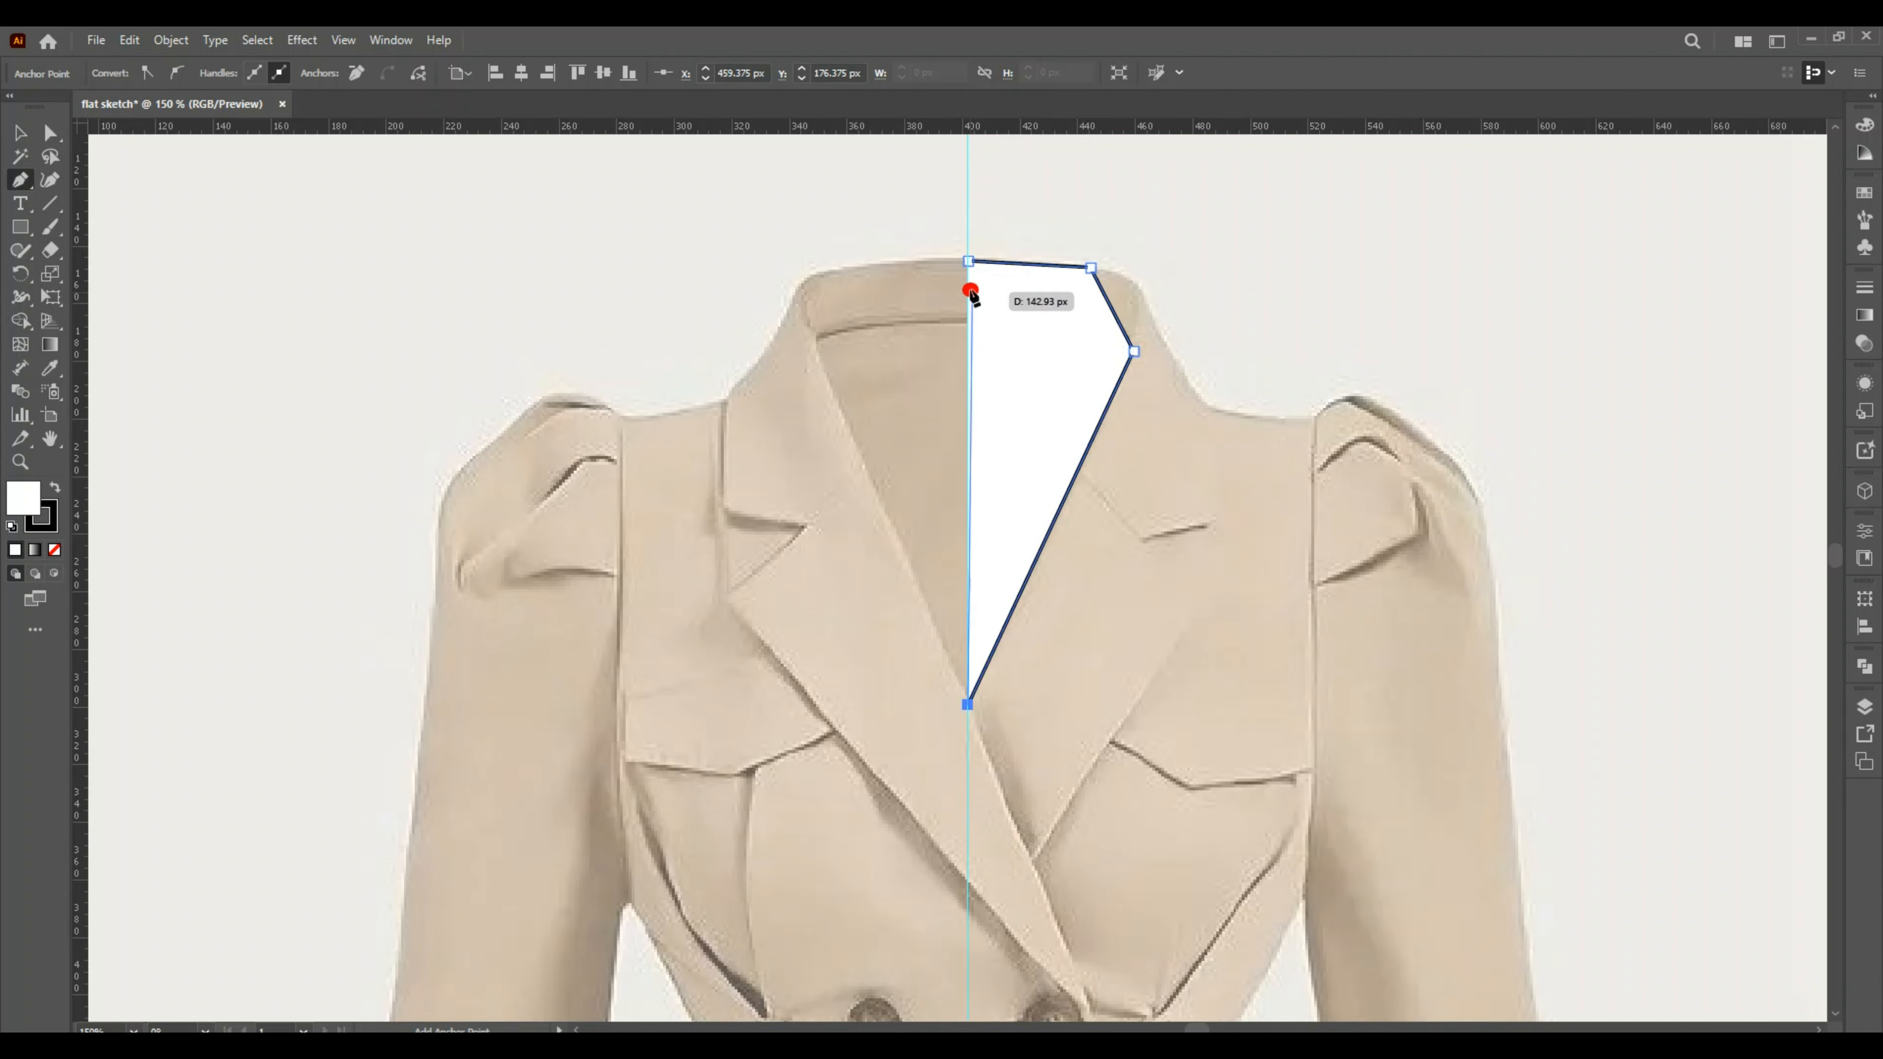
{"action": "left_click", "coordinate": [967, 261]}
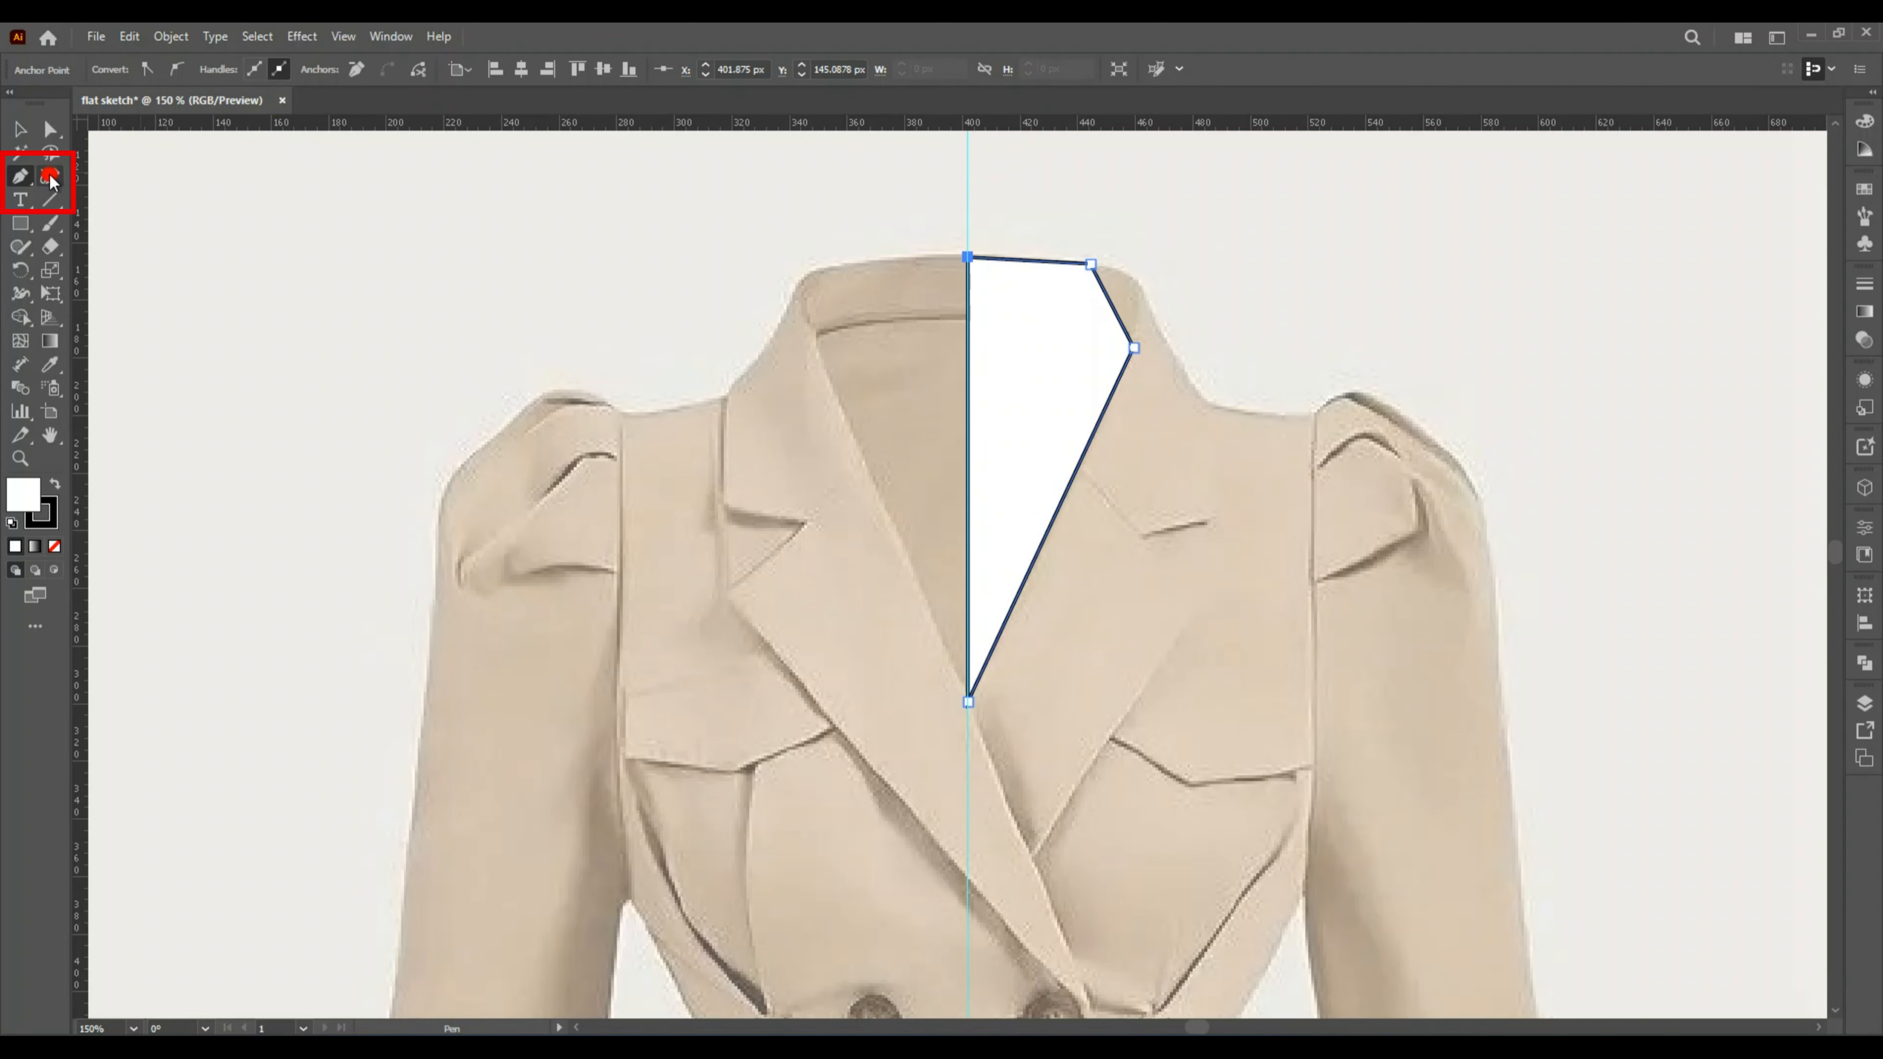
Round the upper outer corner of the neck shape with the Curvature tool, replacing its lower anchor with one along the lapel edge.
{"action": "left_click", "coordinate": [51, 178]}
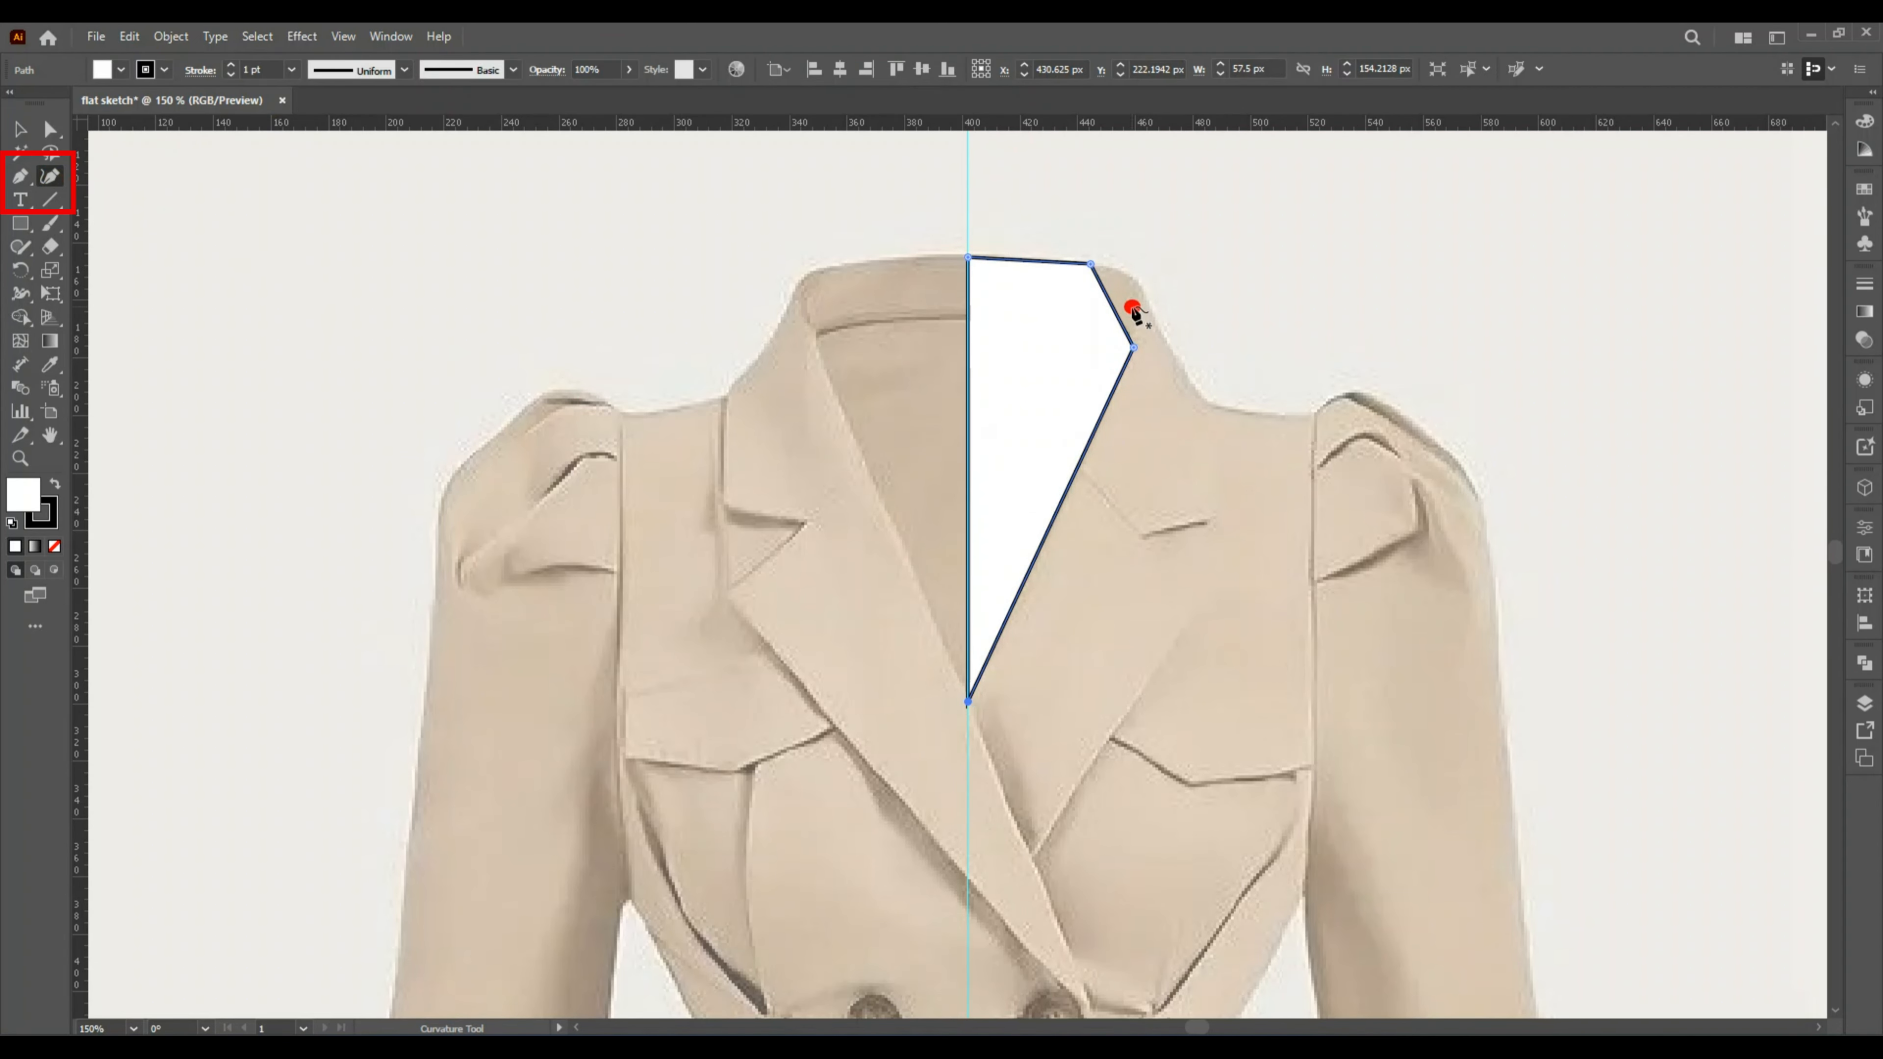
{"action": "left_click_drag", "start_coordinate": [1110, 306], "coordinate": [1138, 284]}
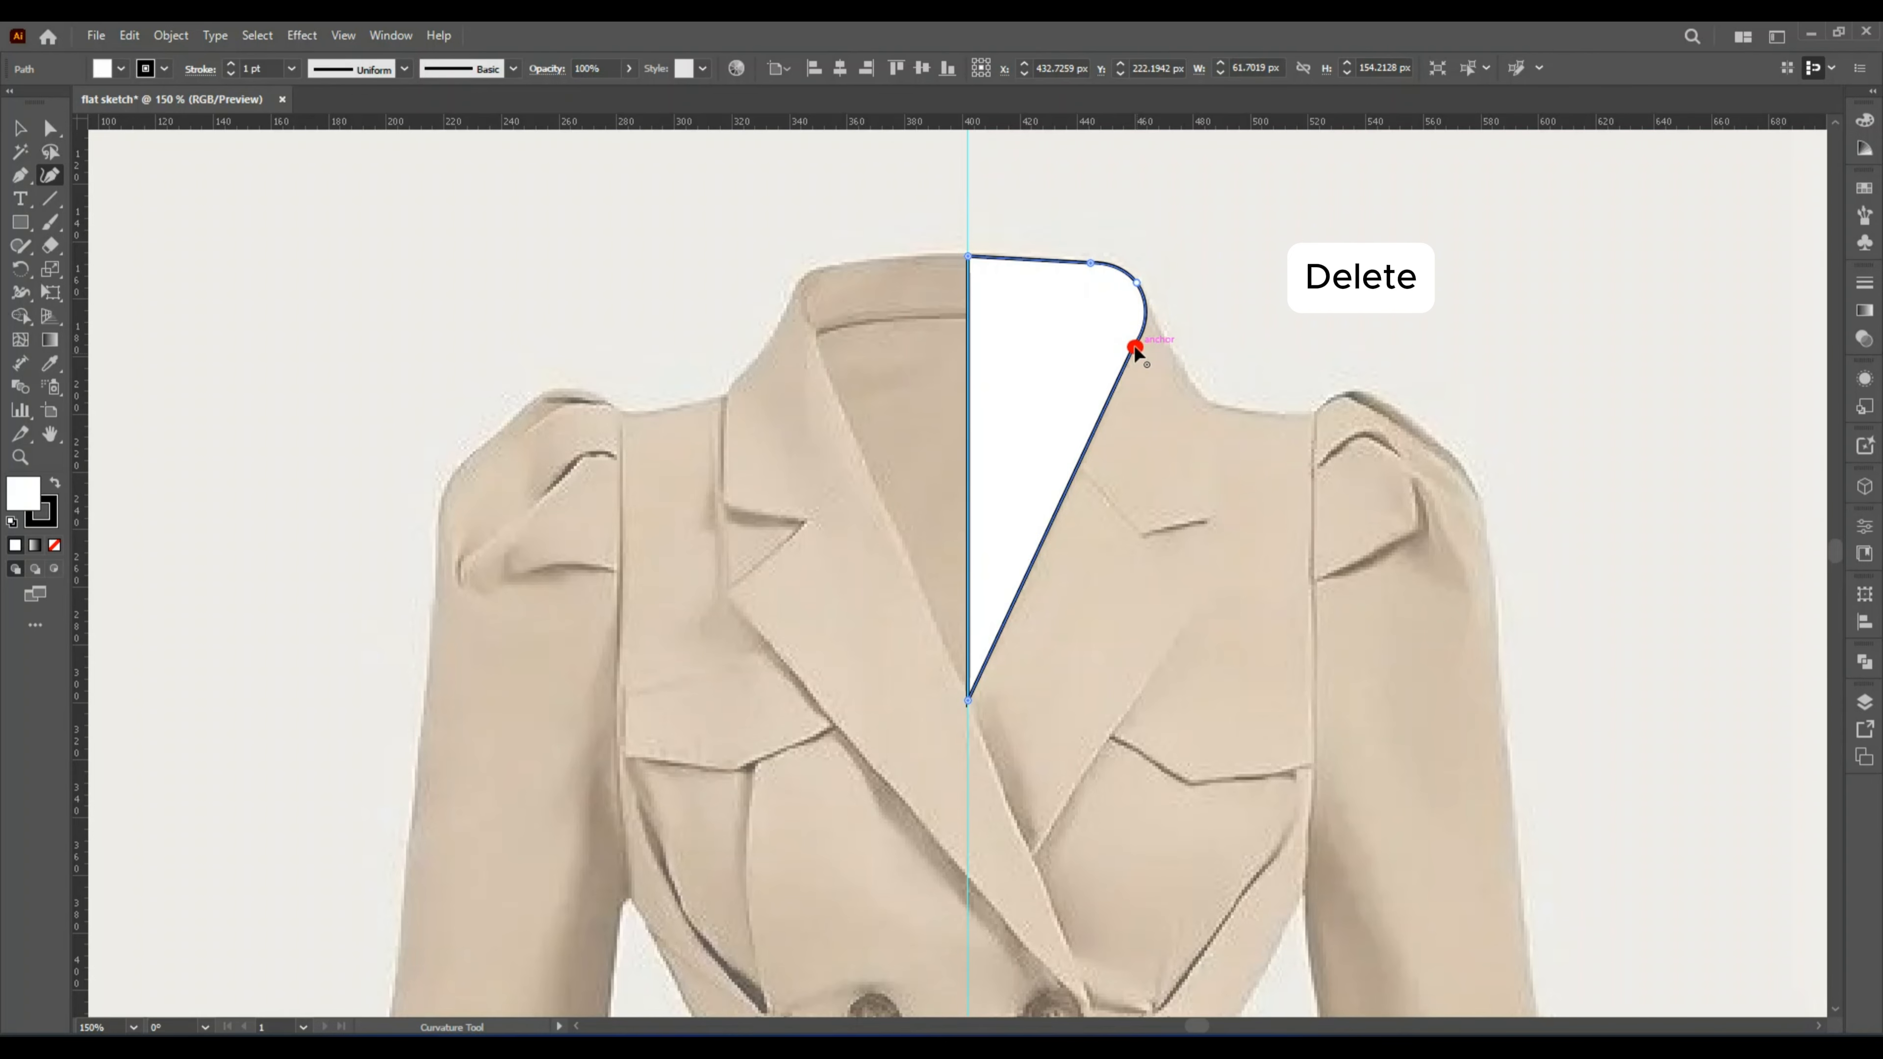
{"action": "key", "text": "Delete"}
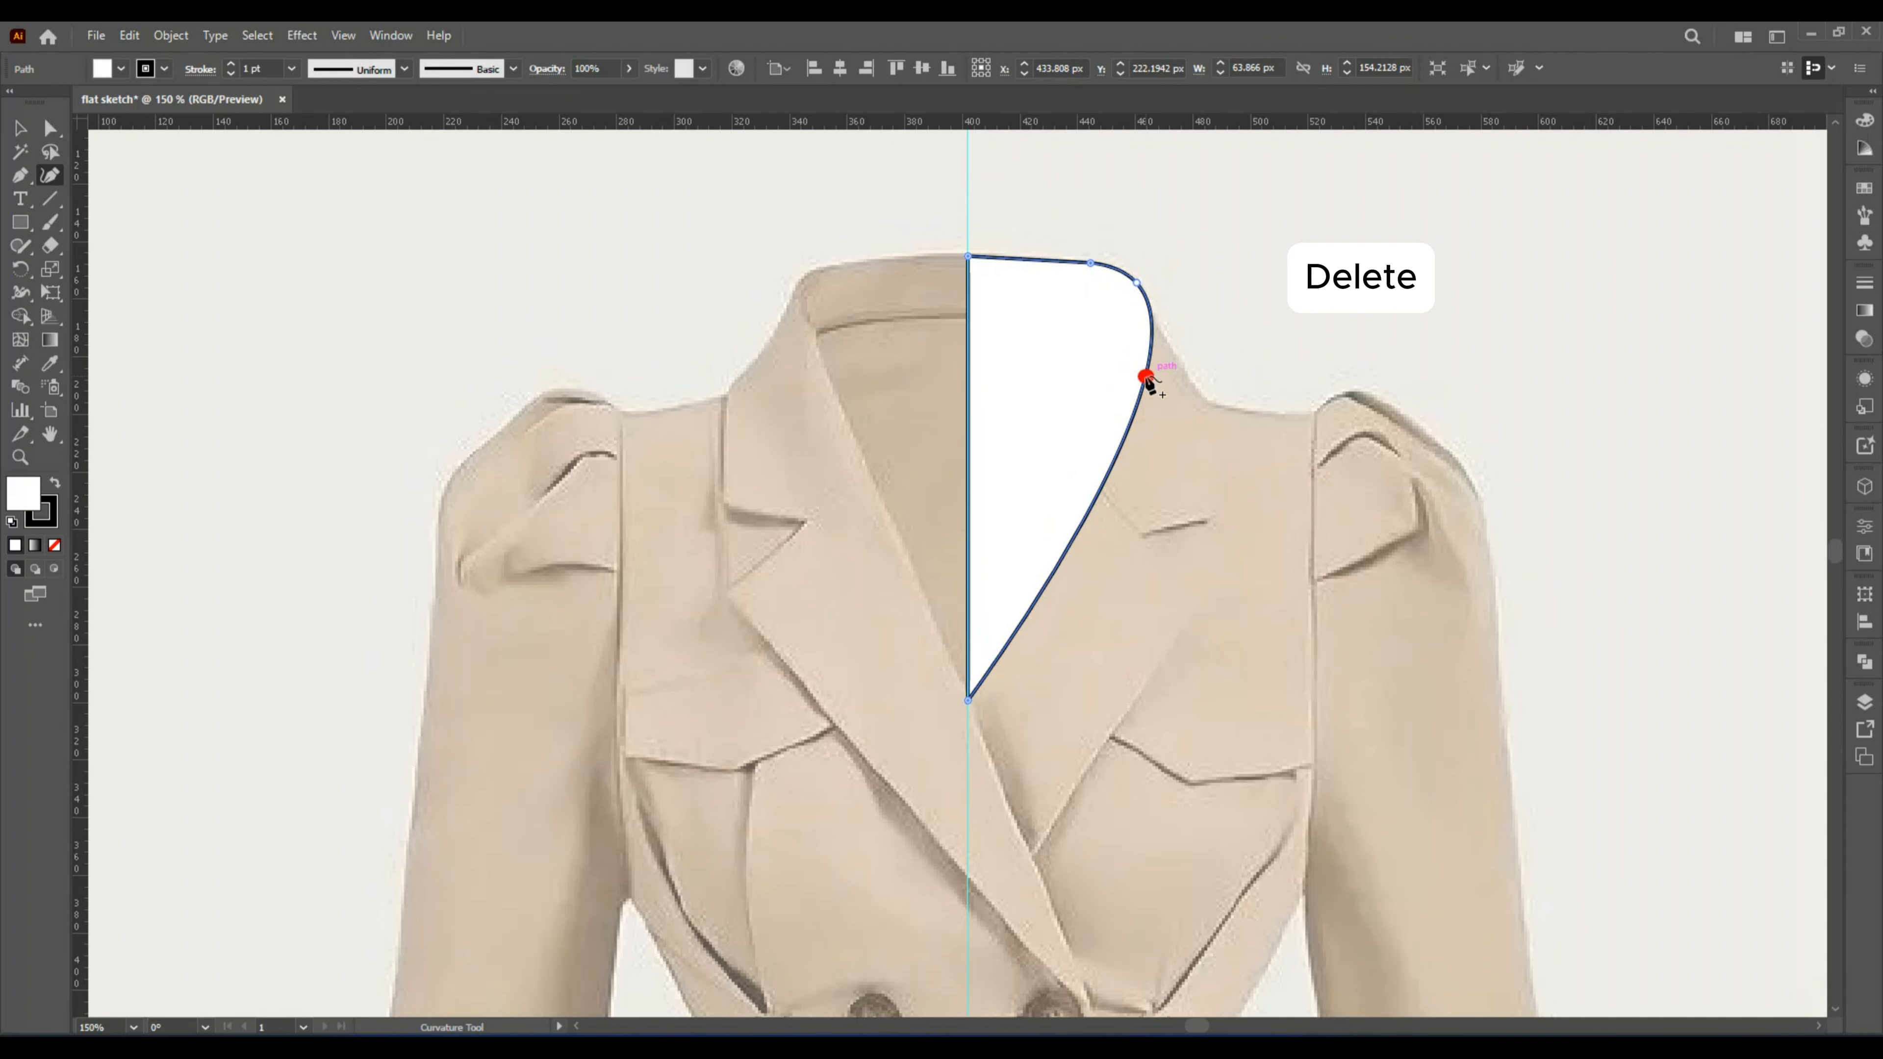
{"action": "left_click_drag", "start_coordinate": [1145, 383], "coordinate": [1123, 360]}
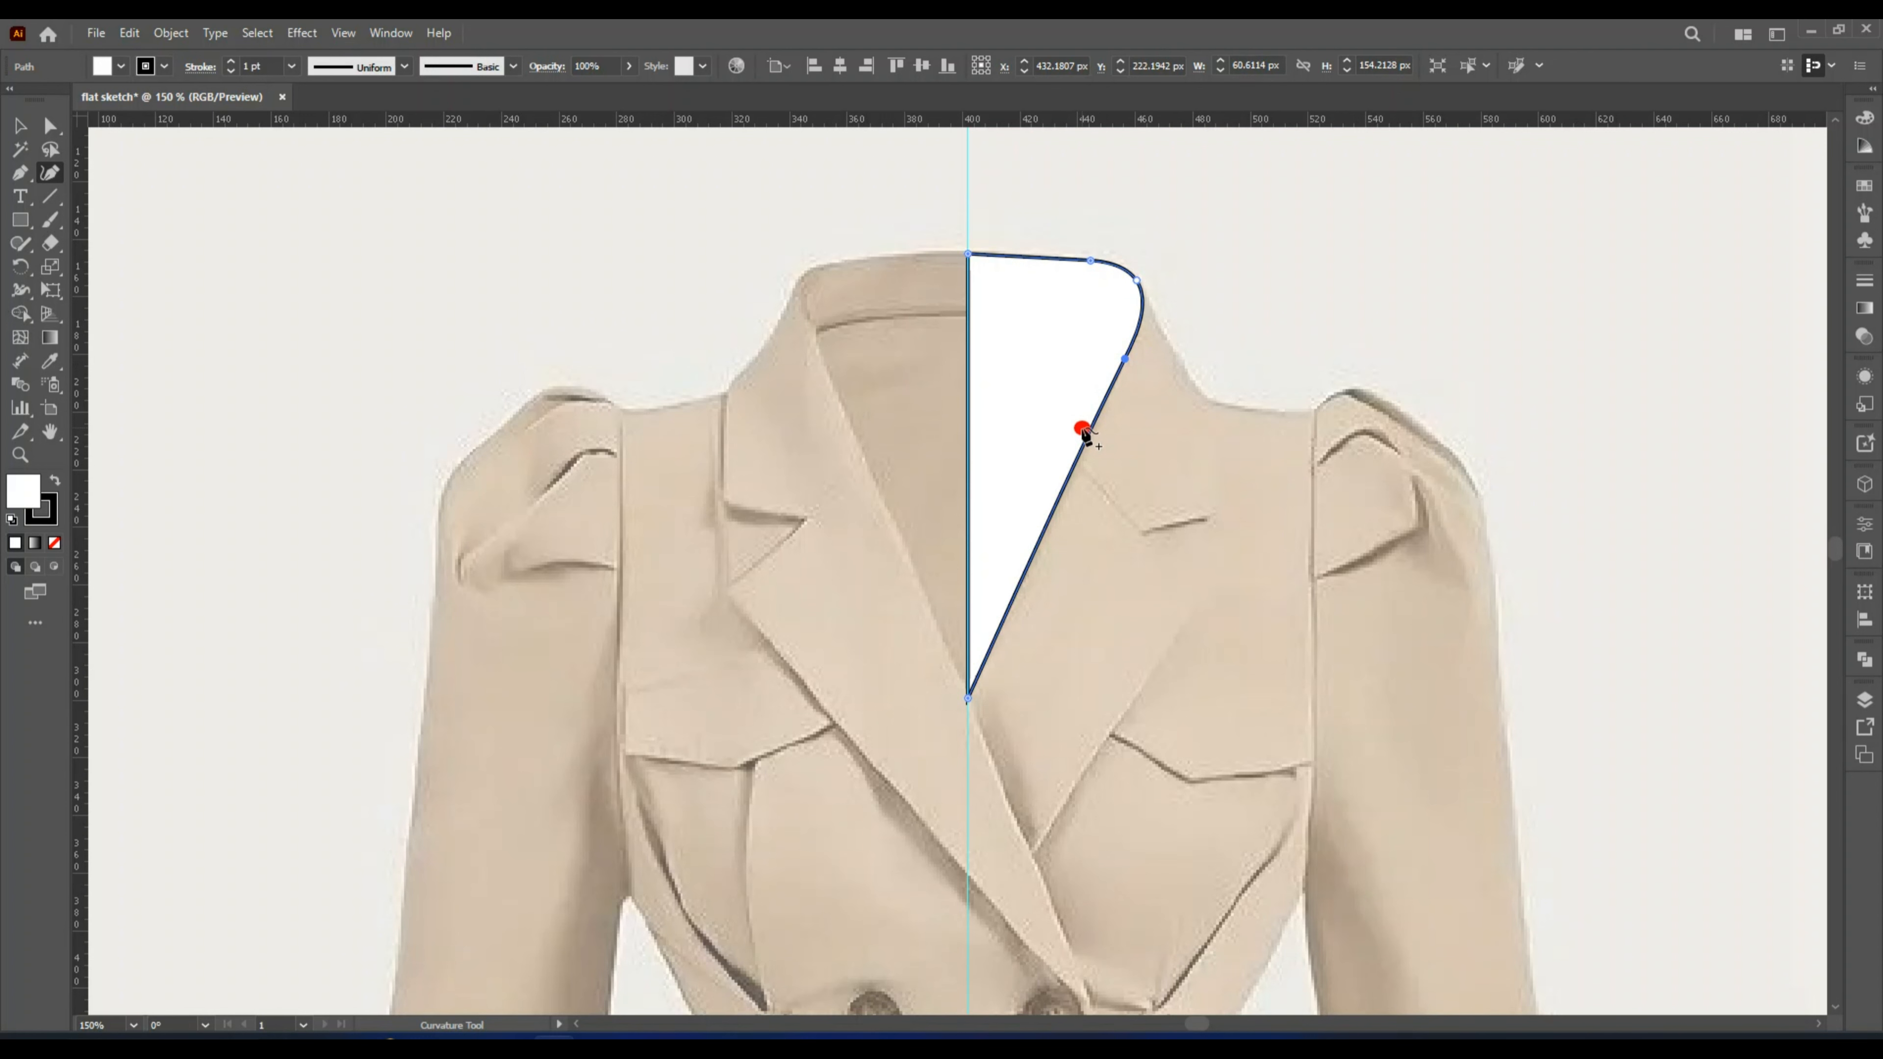
Start a new Pen path at the right collar edge and trace it along the shoulder and down the armhole seam to the underarm.
{"action": "key", "text": "p"}
{"action": "left_click", "coordinate": [1148, 298]}
{"action": "left_click", "coordinate": [1194, 389]}
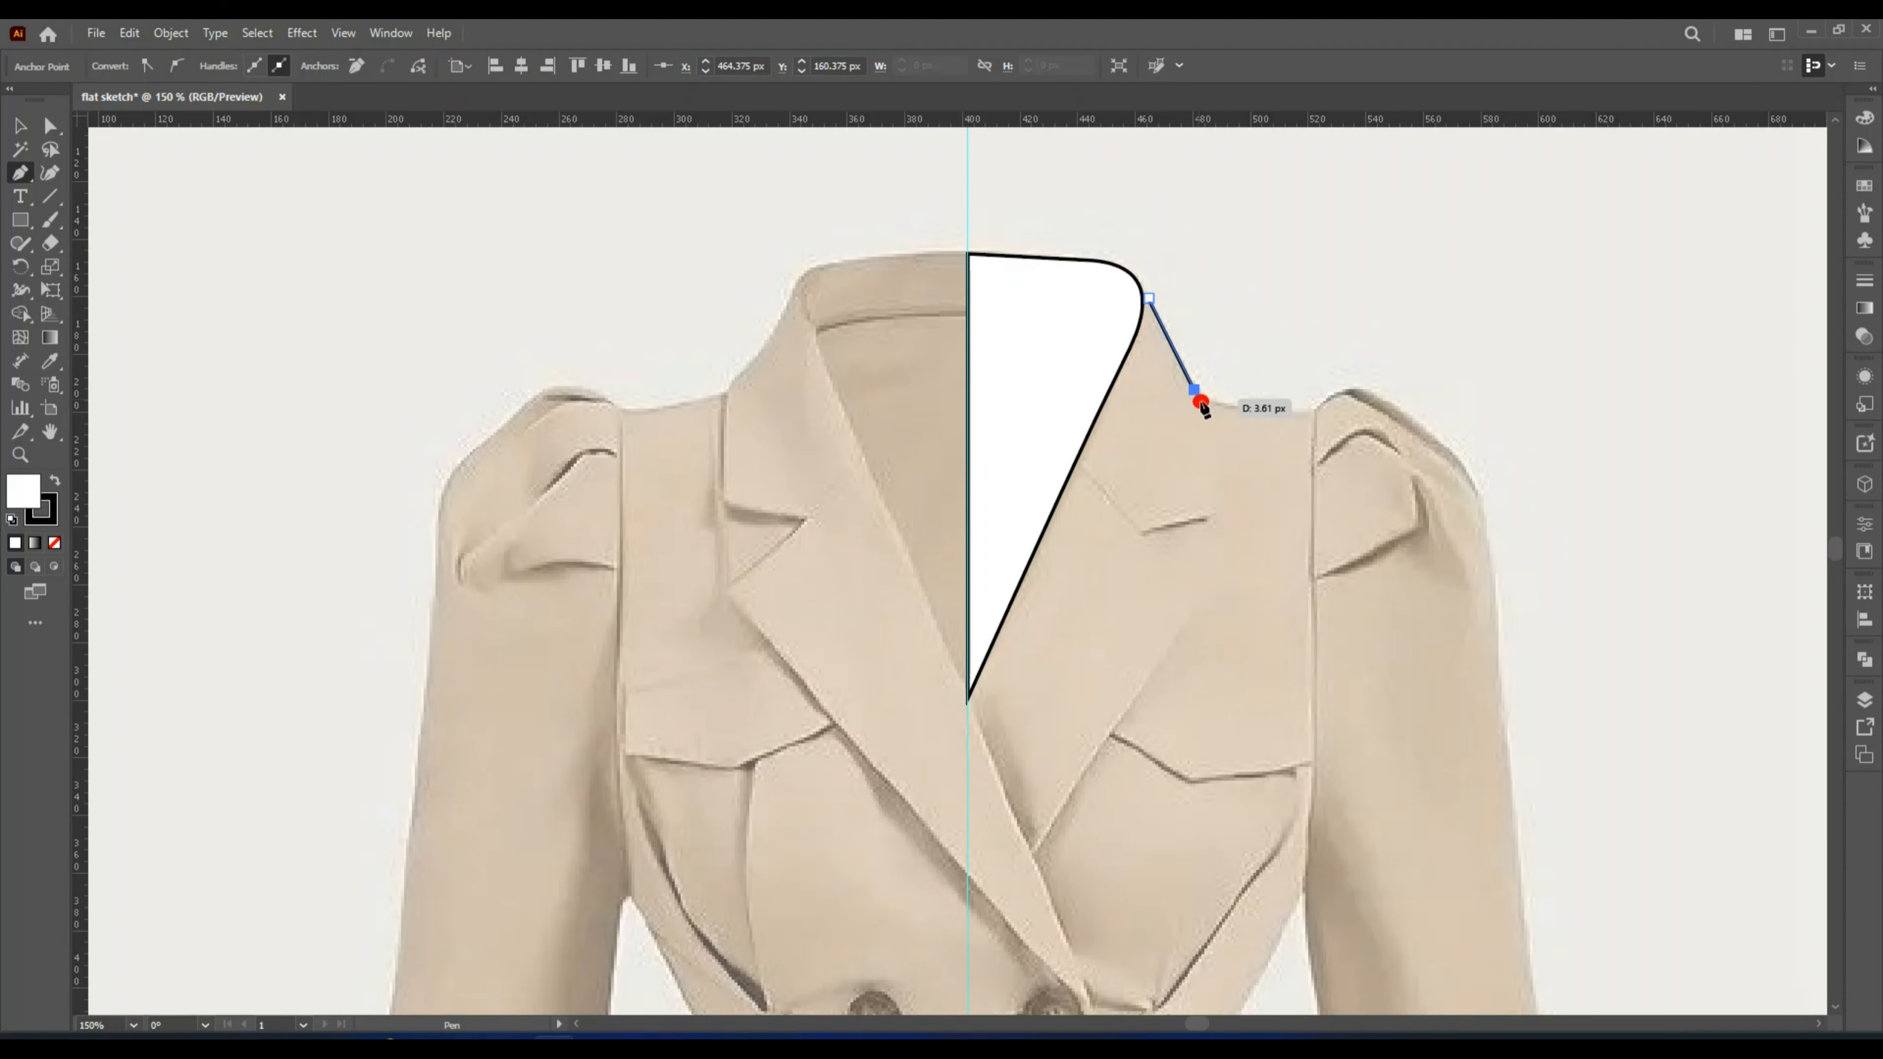
{"action": "left_click", "coordinate": [1261, 414]}
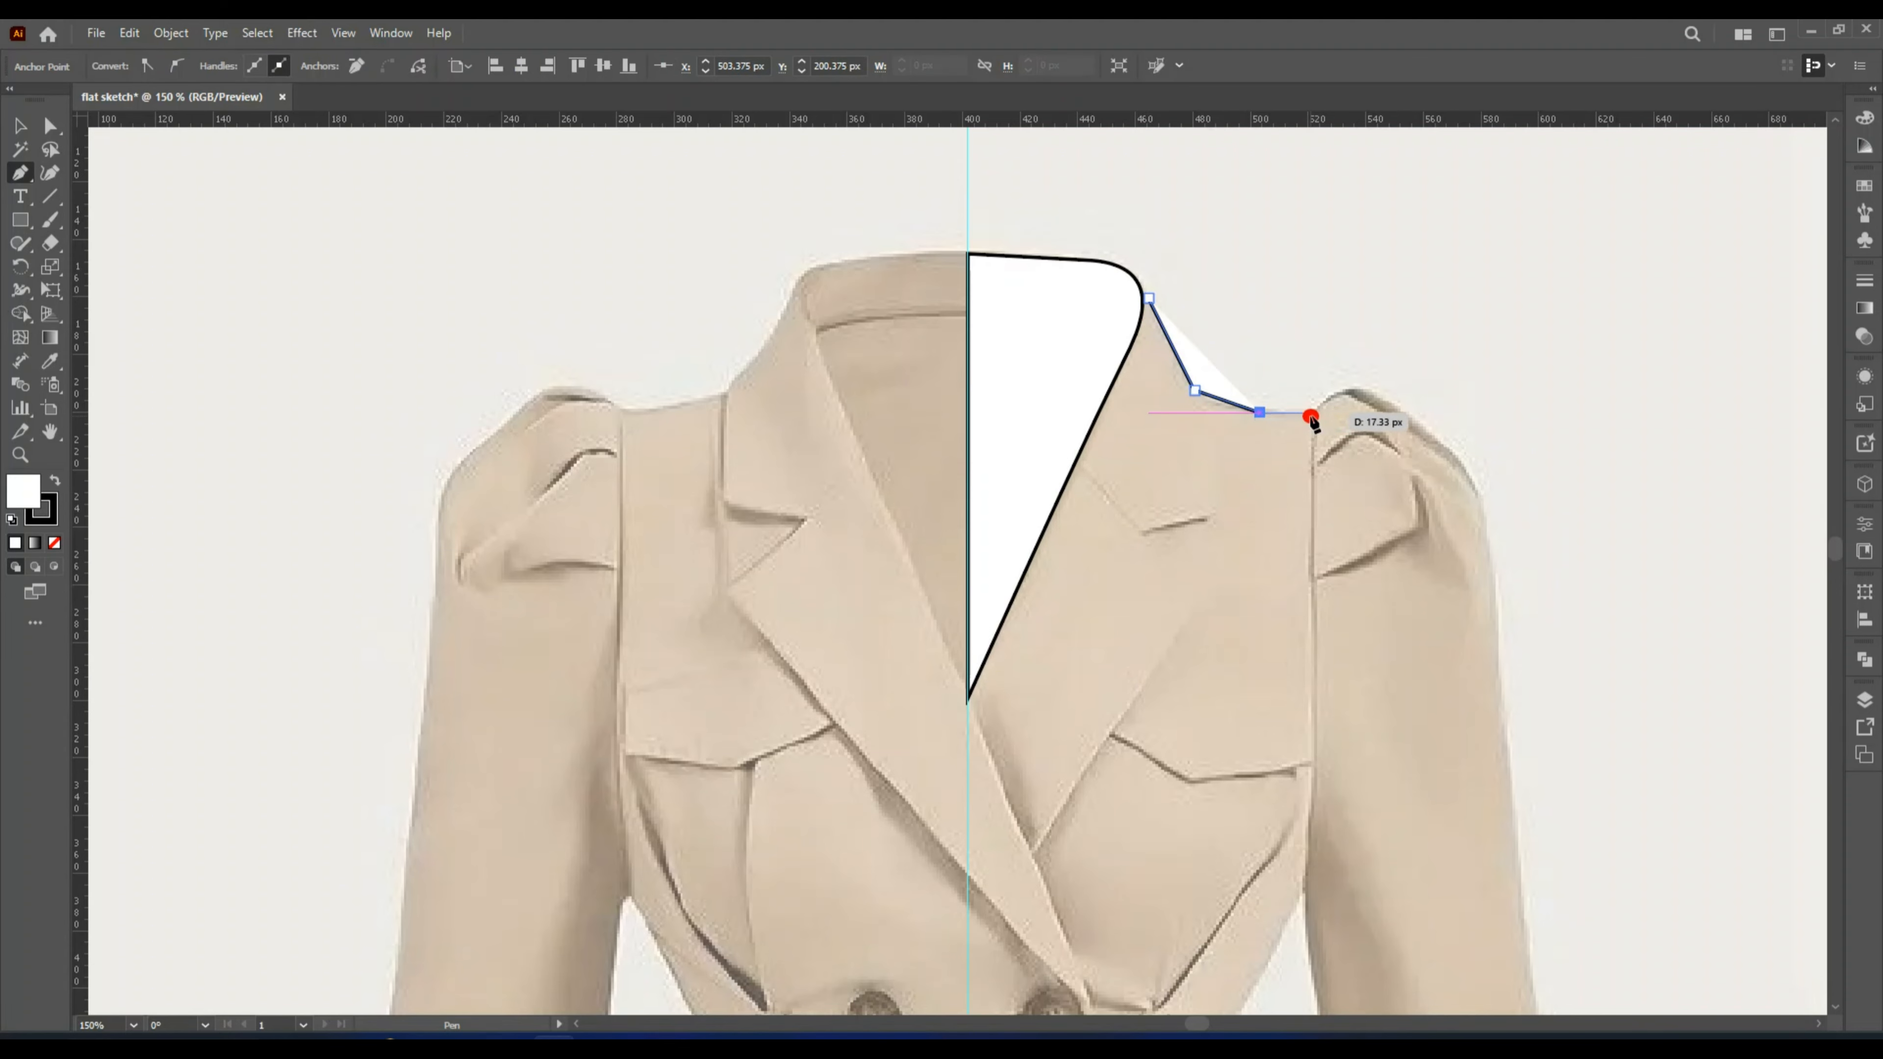
{"action": "left_click", "coordinate": [1315, 411]}
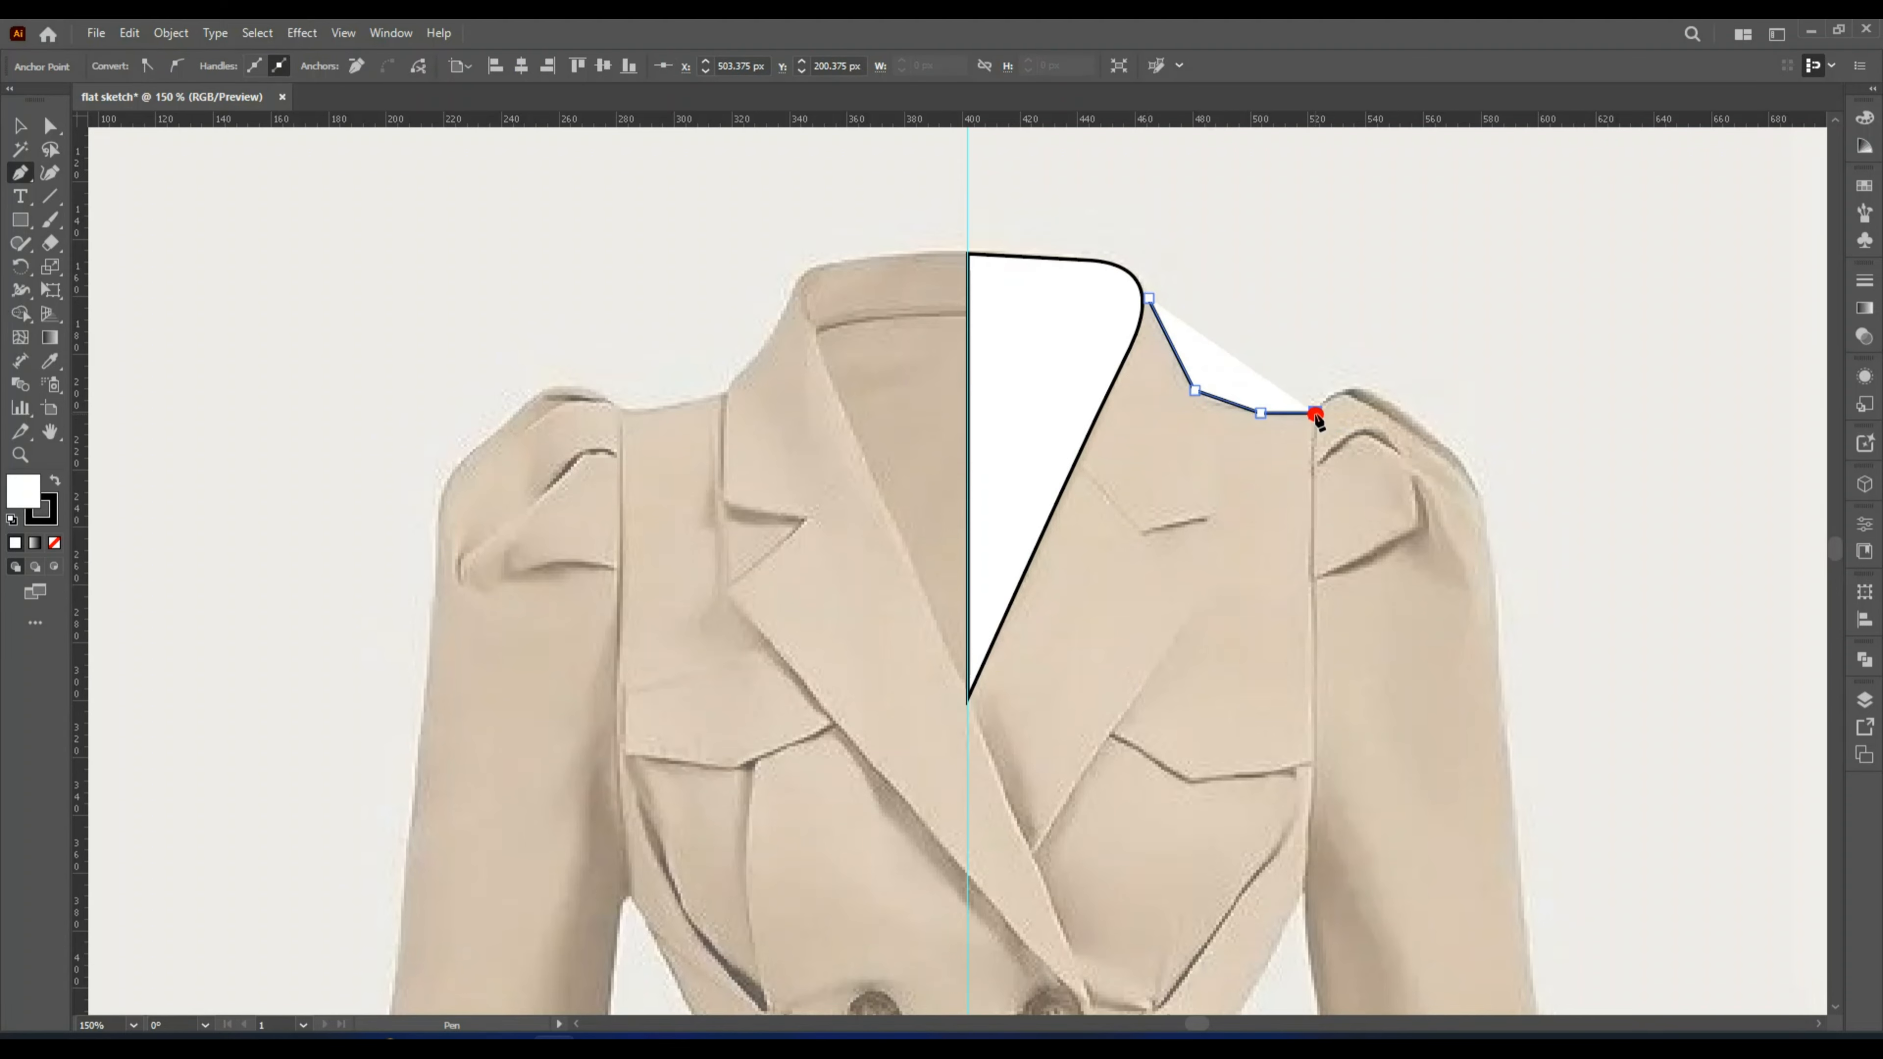
{"action": "left_click", "coordinate": [1306, 888]}
Continue the body path from the underarm in to the waist and out over the hip to the skirt's side.
{"action": "scroll", "coordinate": [1302, 872], "scroll_direction": "down", "scroll_amount": 5}
{"action": "left_click", "coordinate": [1202, 701]}
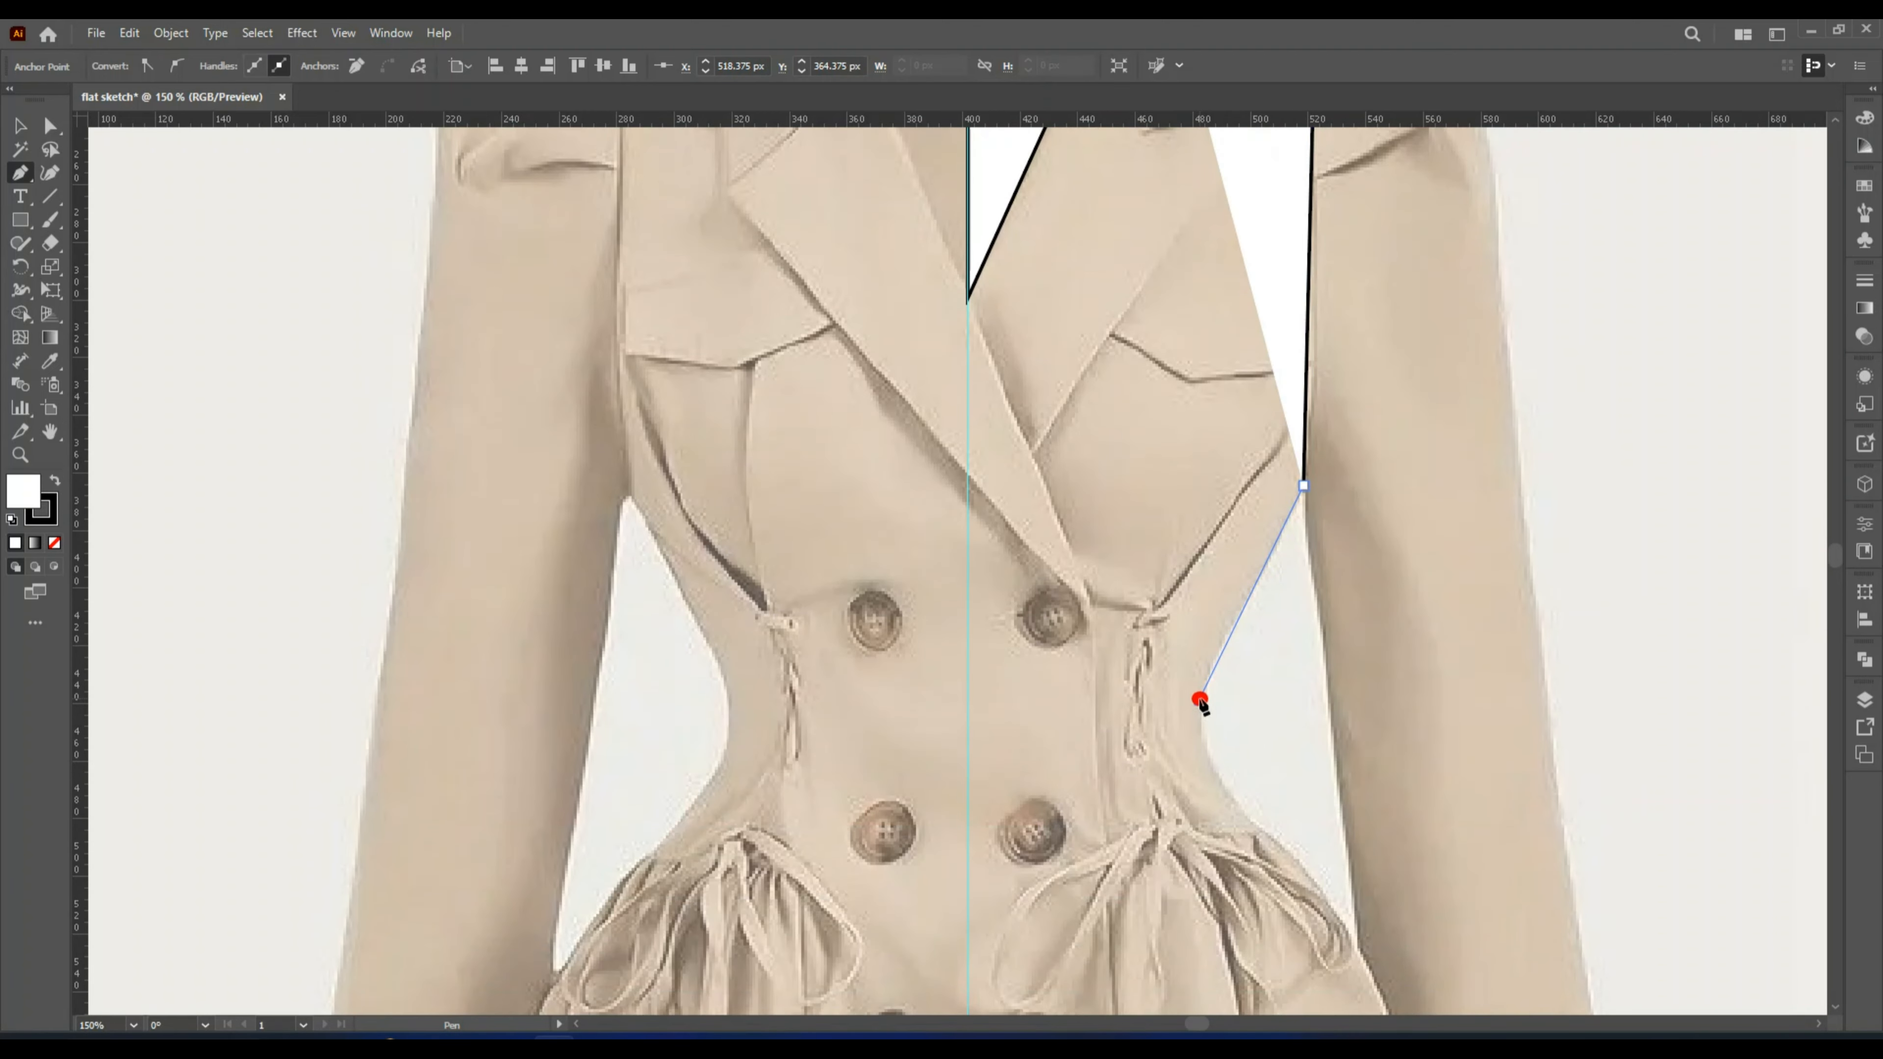
{"action": "left_click", "coordinate": [1257, 828]}
{"action": "scroll", "coordinate": [1332, 876], "scroll_direction": "down", "scroll_amount": 1}
{"action": "scroll", "coordinate": [1342, 853], "scroll_direction": "down", "scroll_amount": 2}
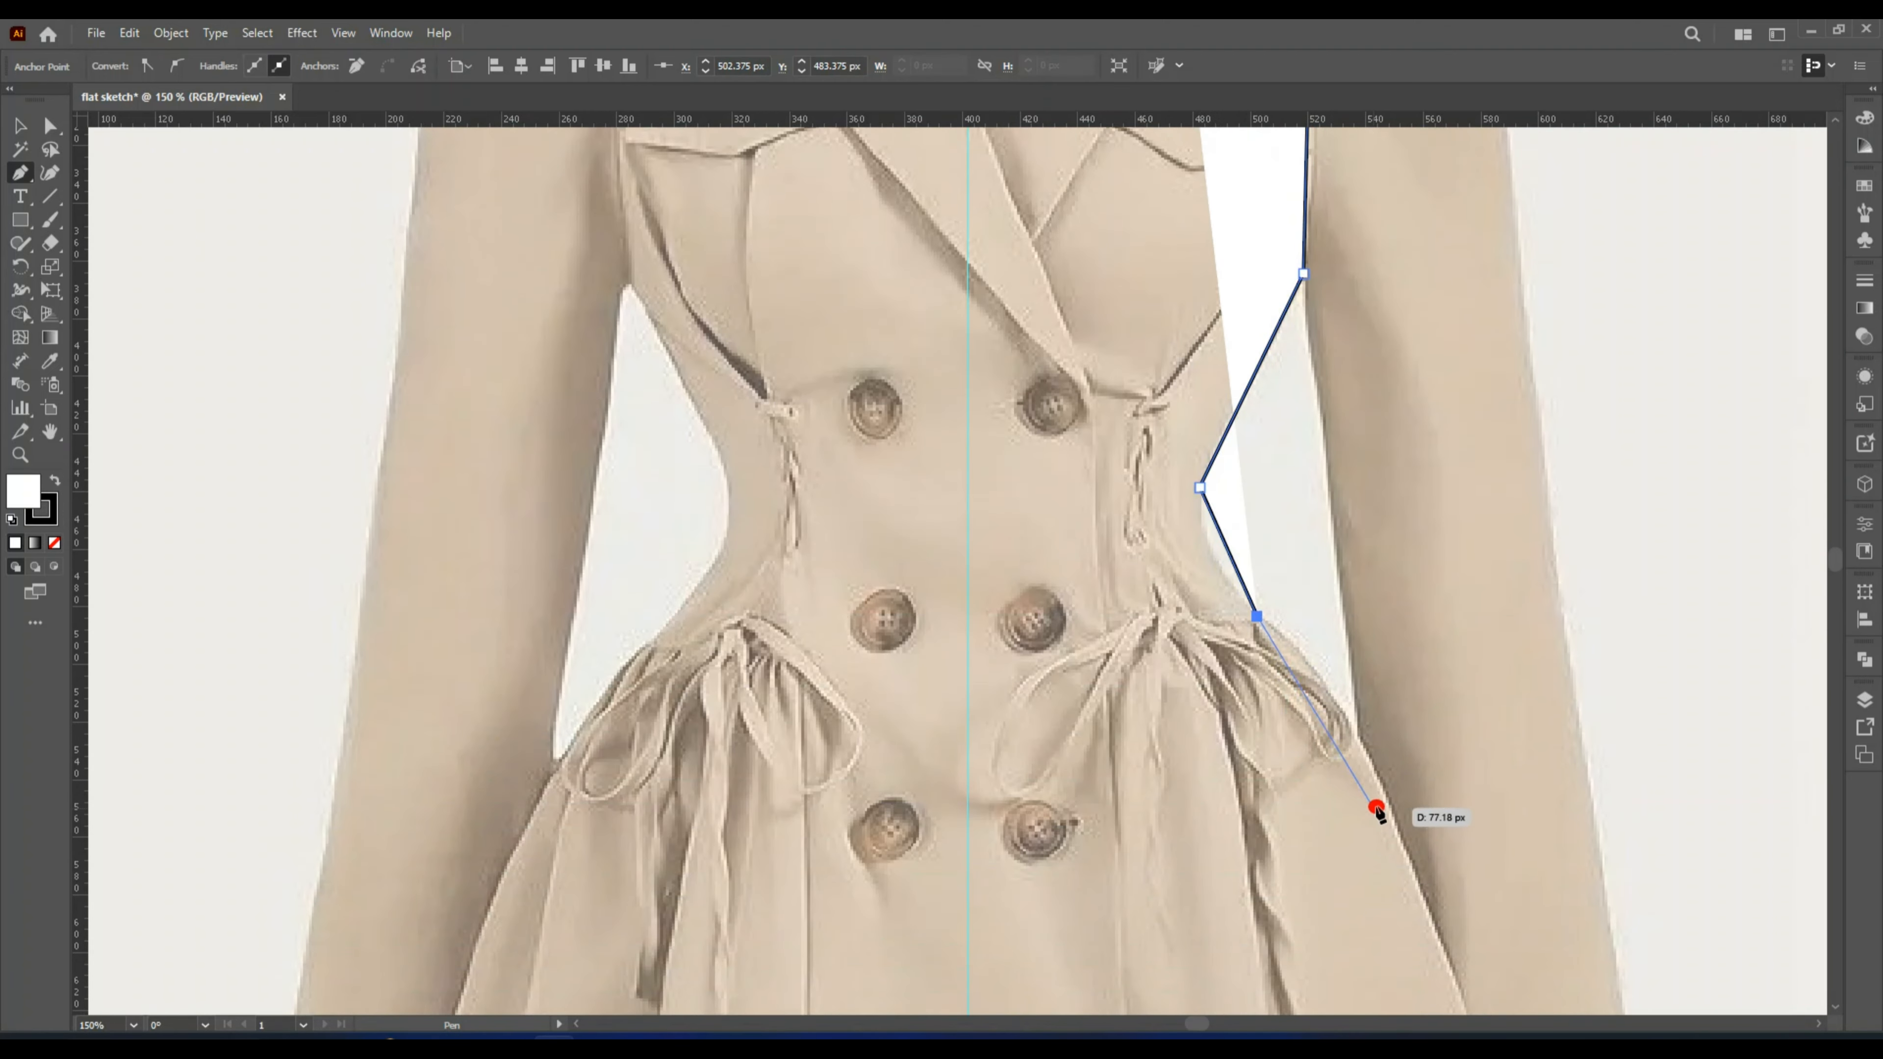
{"action": "left_click", "coordinate": [1390, 796]}
Continue the body path down the skirt's right side and along the stepped hem to the centre guide.
{"action": "scroll", "coordinate": [1392, 798], "scroll_direction": "down", "scroll_amount": 5}
{"action": "scroll", "coordinate": [1500, 806], "scroll_direction": "down", "scroll_amount": 3}
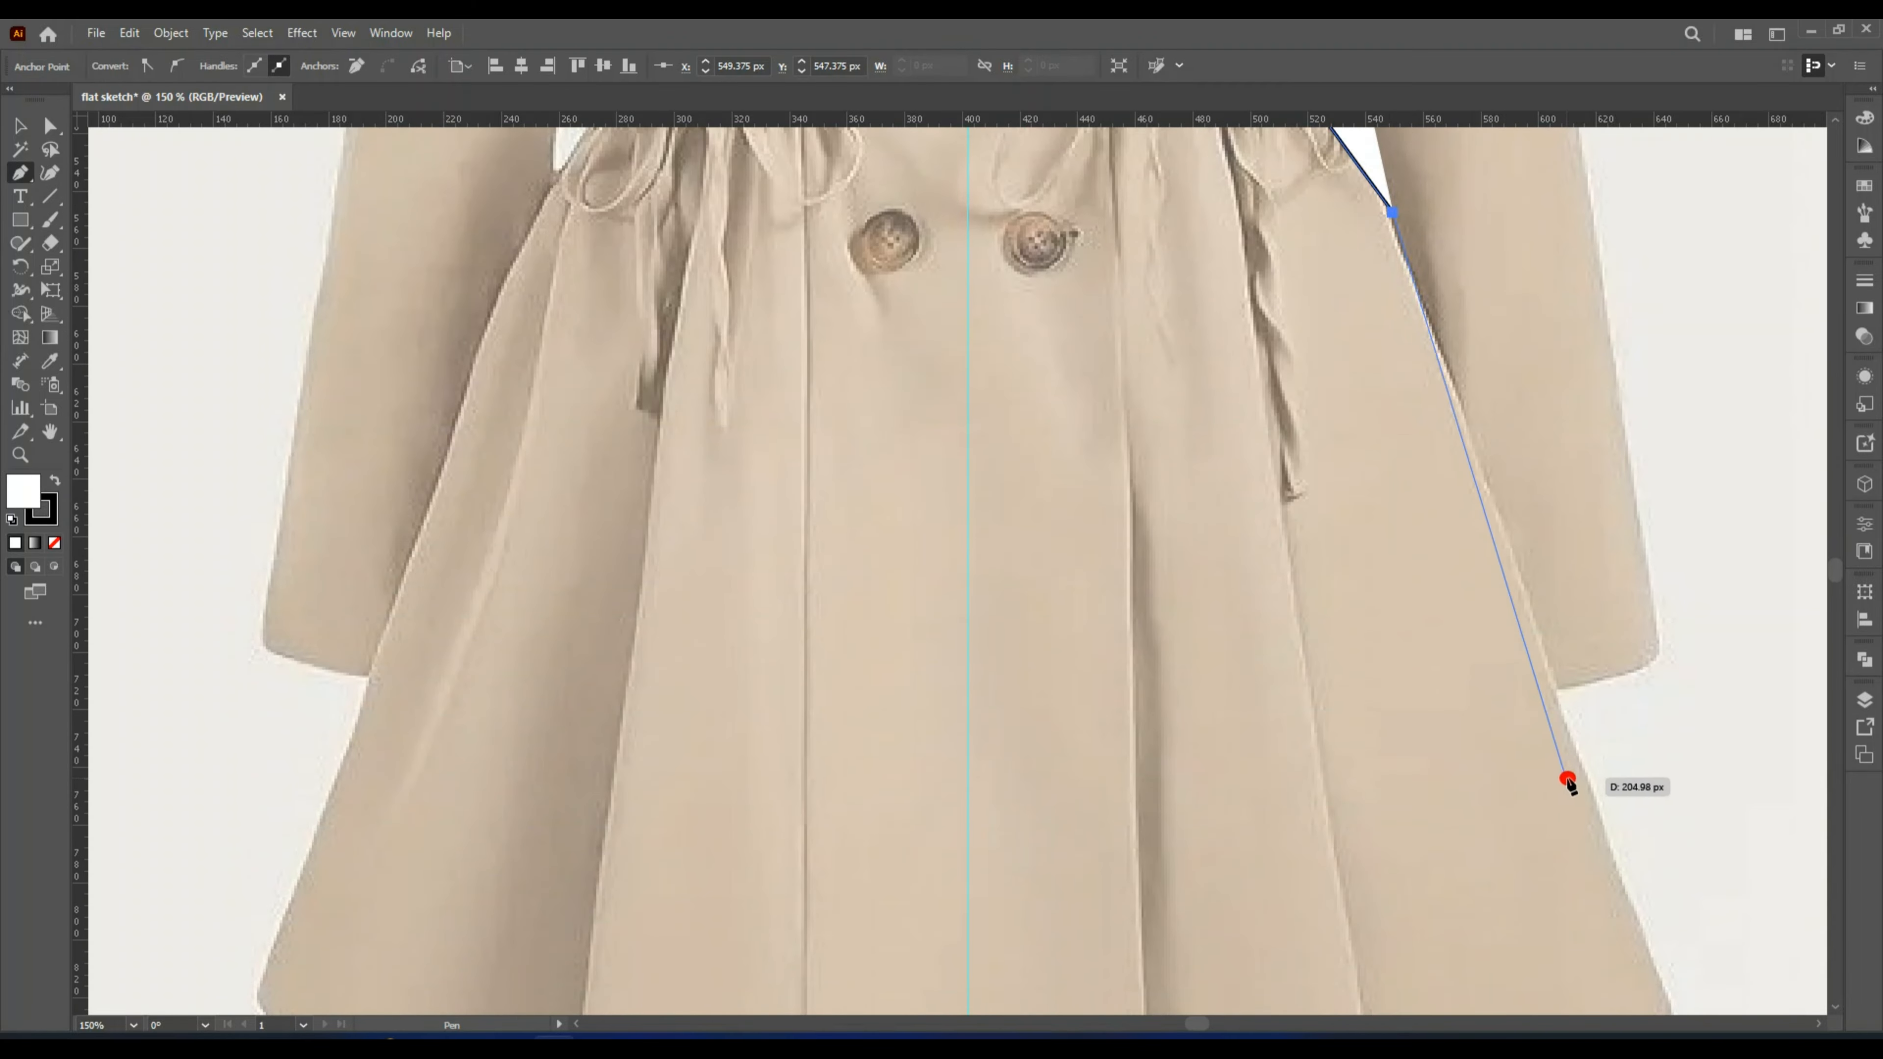
{"action": "left_click", "coordinate": [1594, 790]}
{"action": "scroll", "coordinate": [1609, 836], "scroll_direction": "down", "scroll_amount": 3}
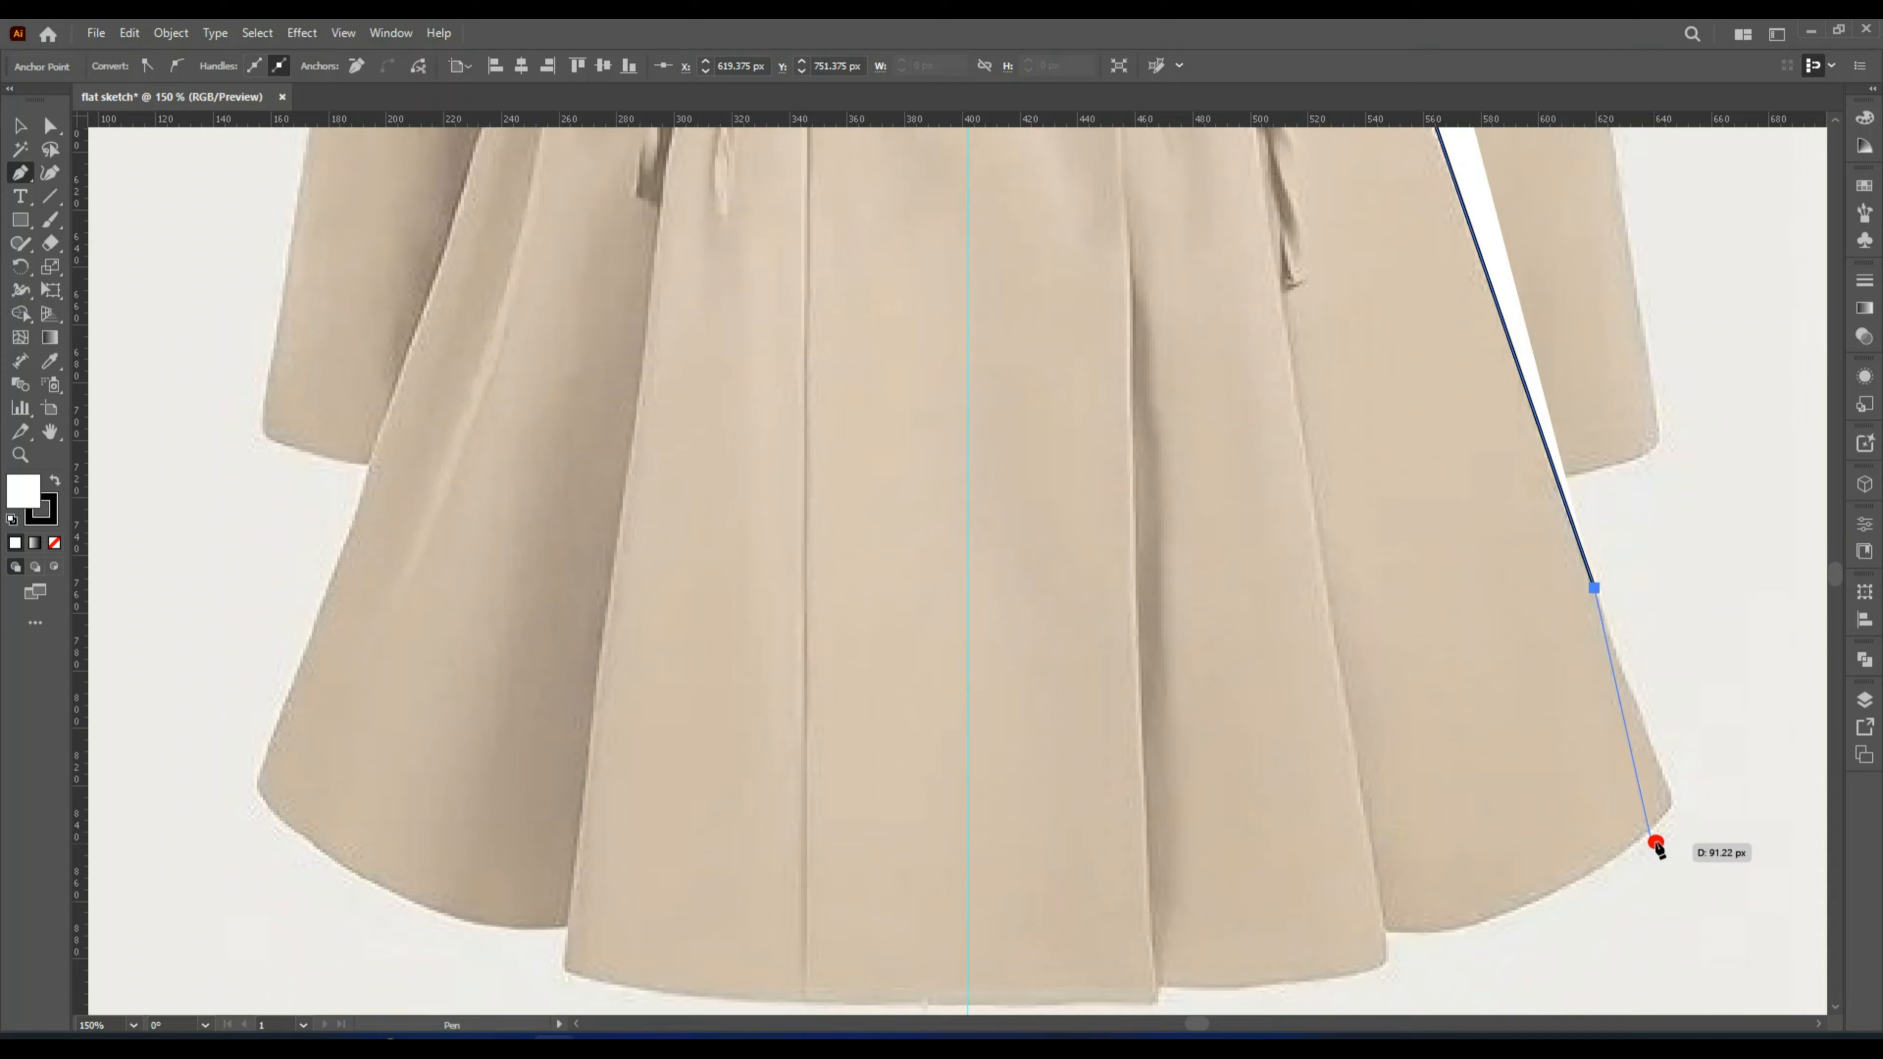
{"action": "left_click", "coordinate": [1673, 809]}
{"action": "left_click", "coordinate": [1380, 932]}
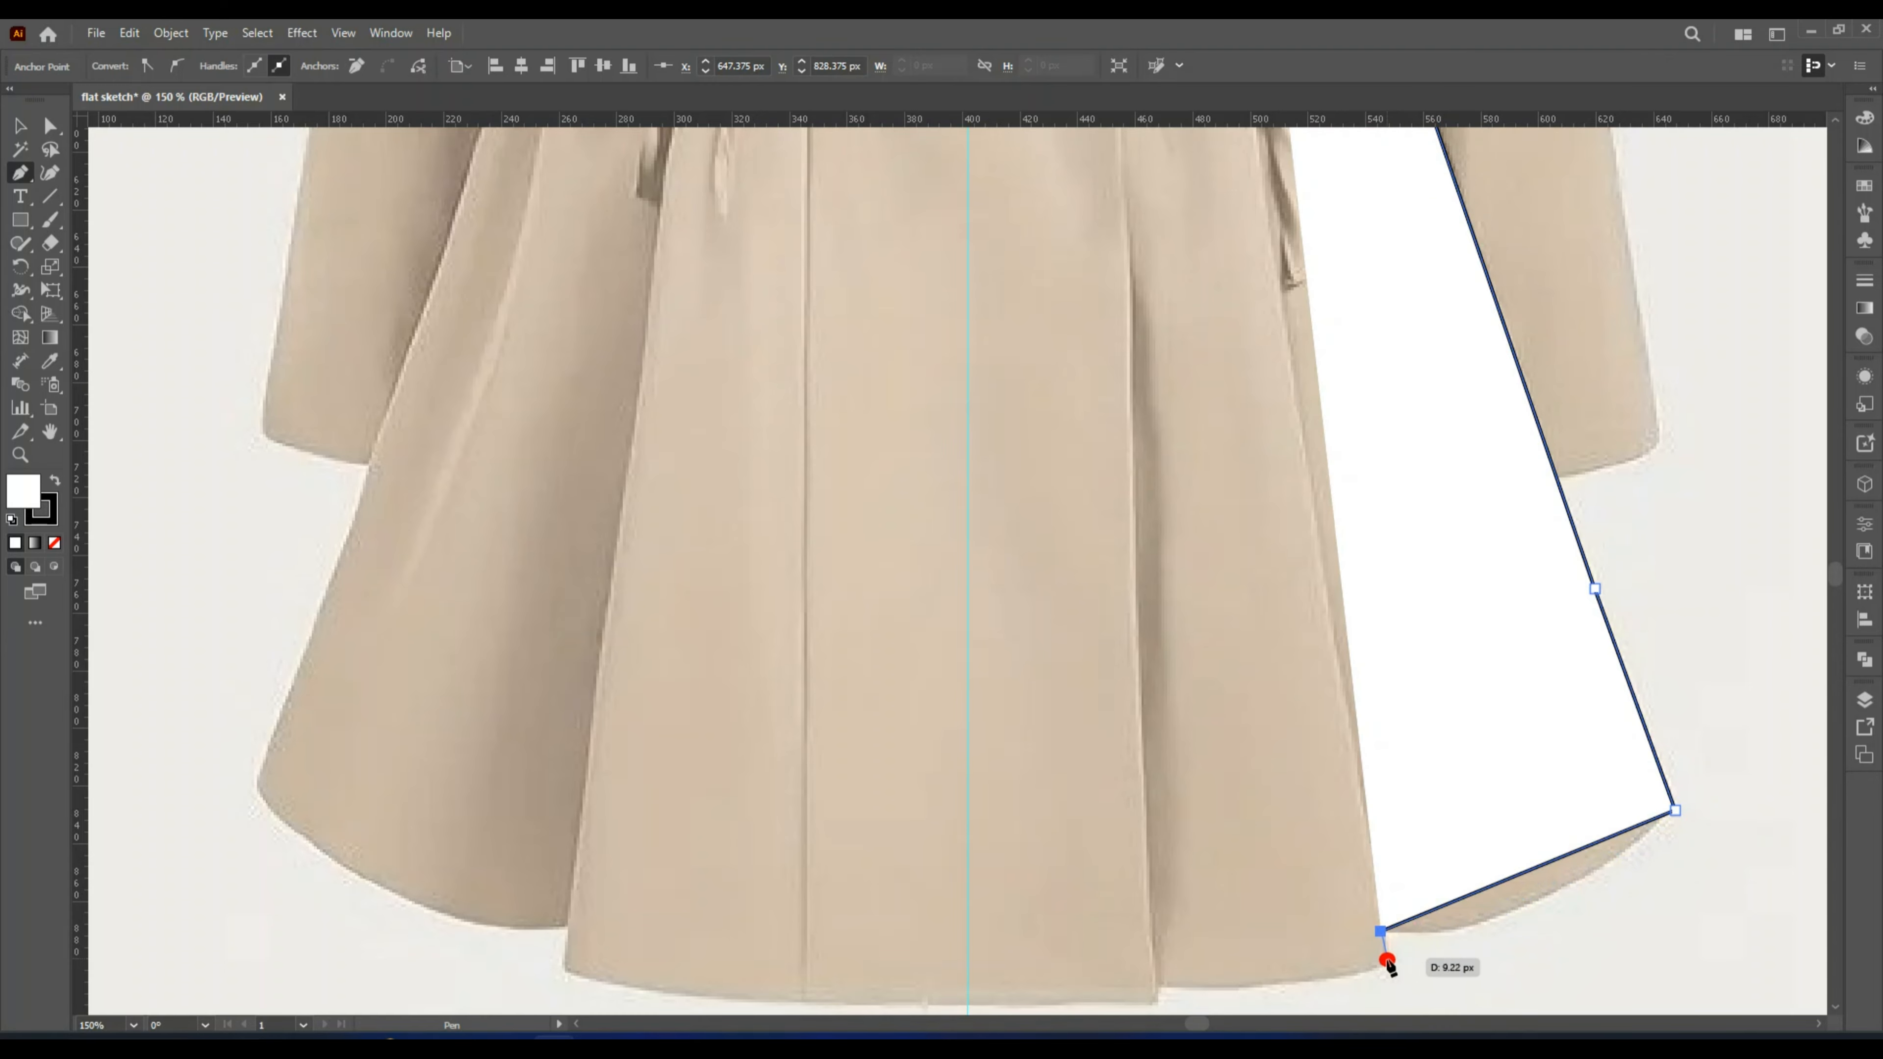
{"action": "left_click", "coordinate": [1387, 969]}
{"action": "left_click", "coordinate": [1156, 984]}
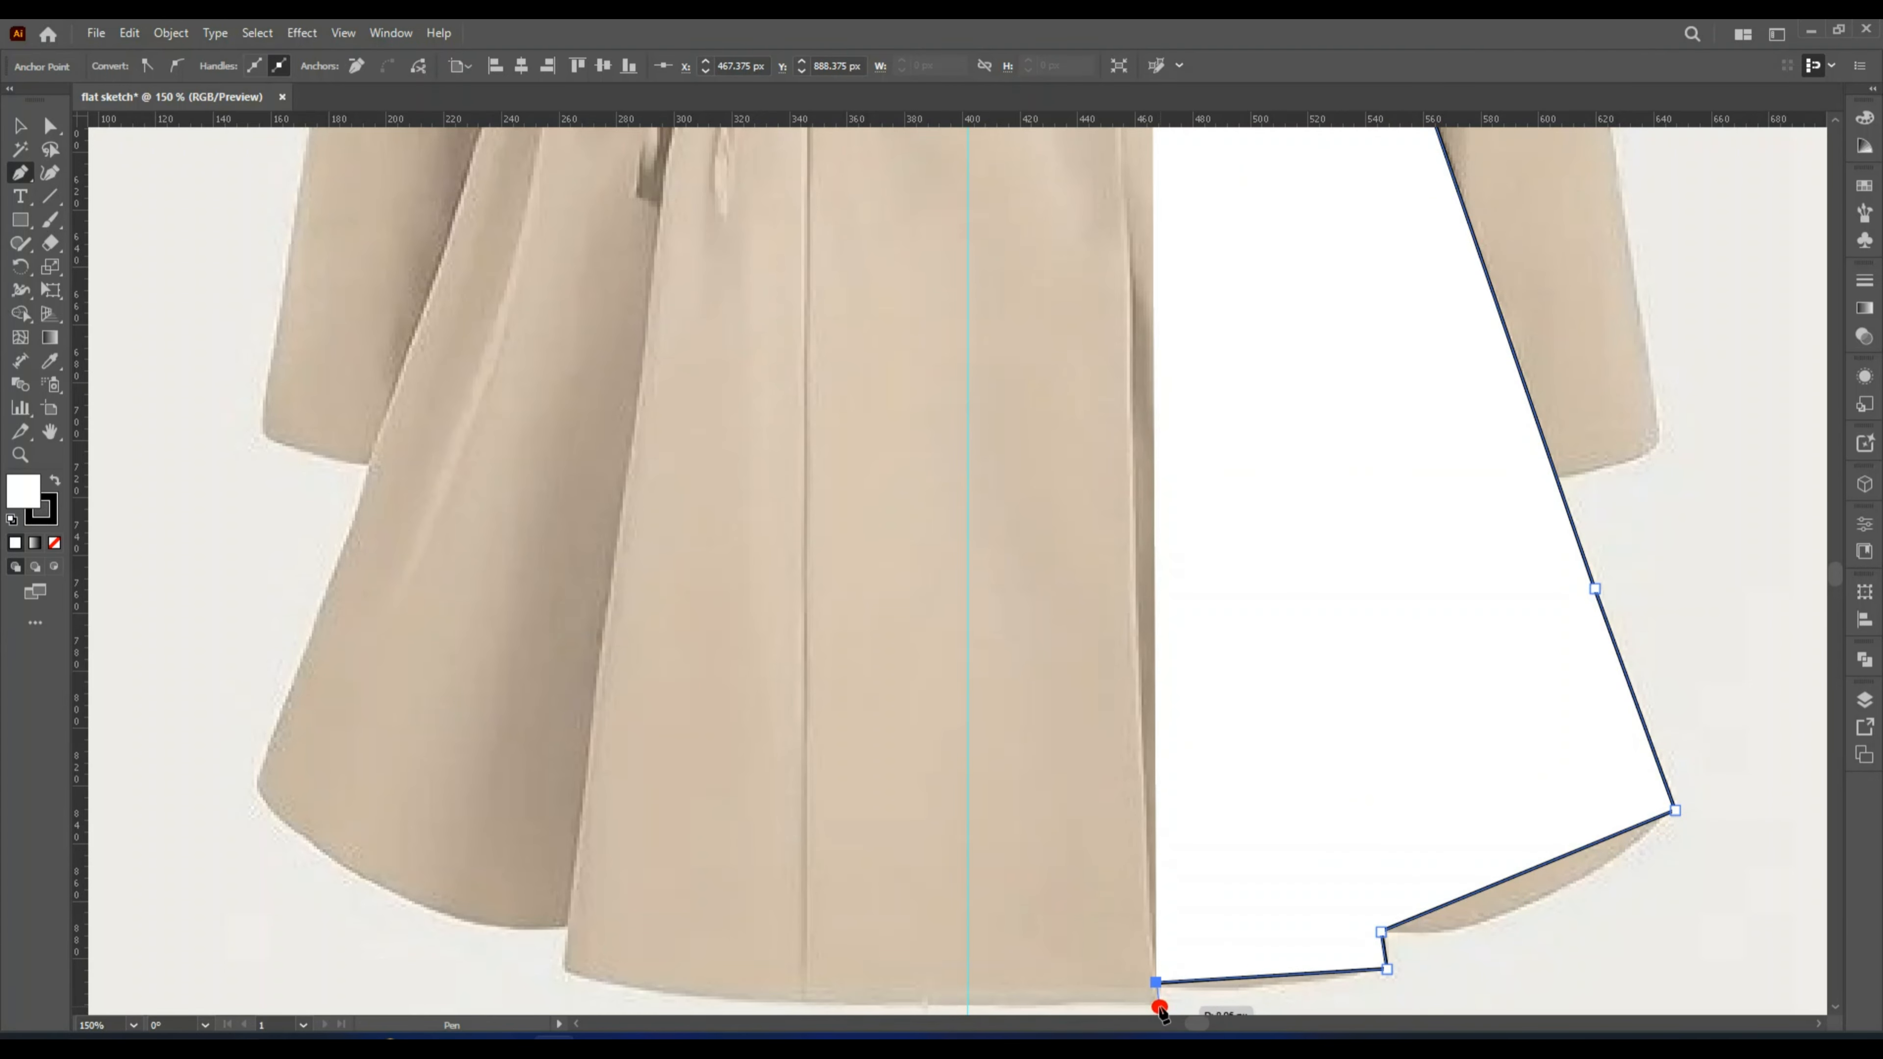
{"action": "left_click", "coordinate": [1156, 1003]}
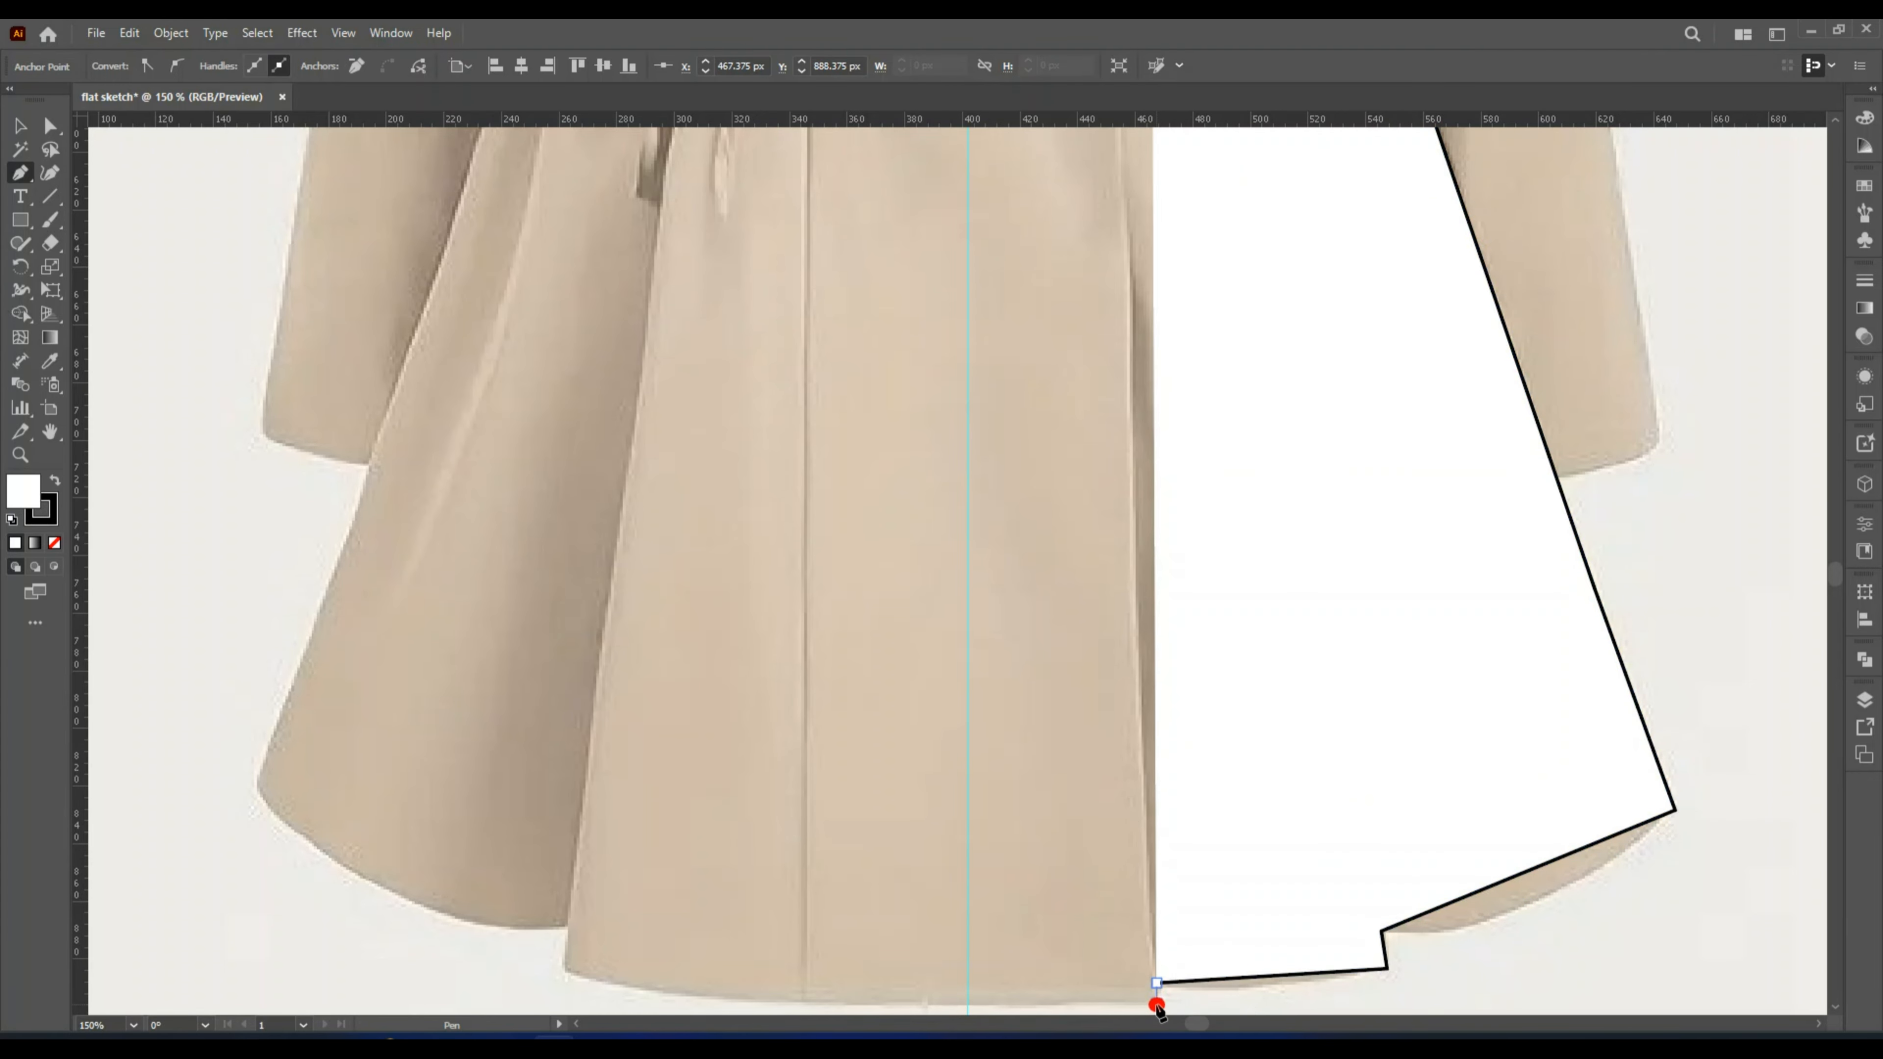
{"action": "left_click", "coordinate": [971, 1011]}
Continue the body path up the centre guide to the neckline's V point and close it at the collar edge.
{"action": "scroll", "coordinate": [954, 926], "scroll_direction": "up", "scroll_amount": 6}
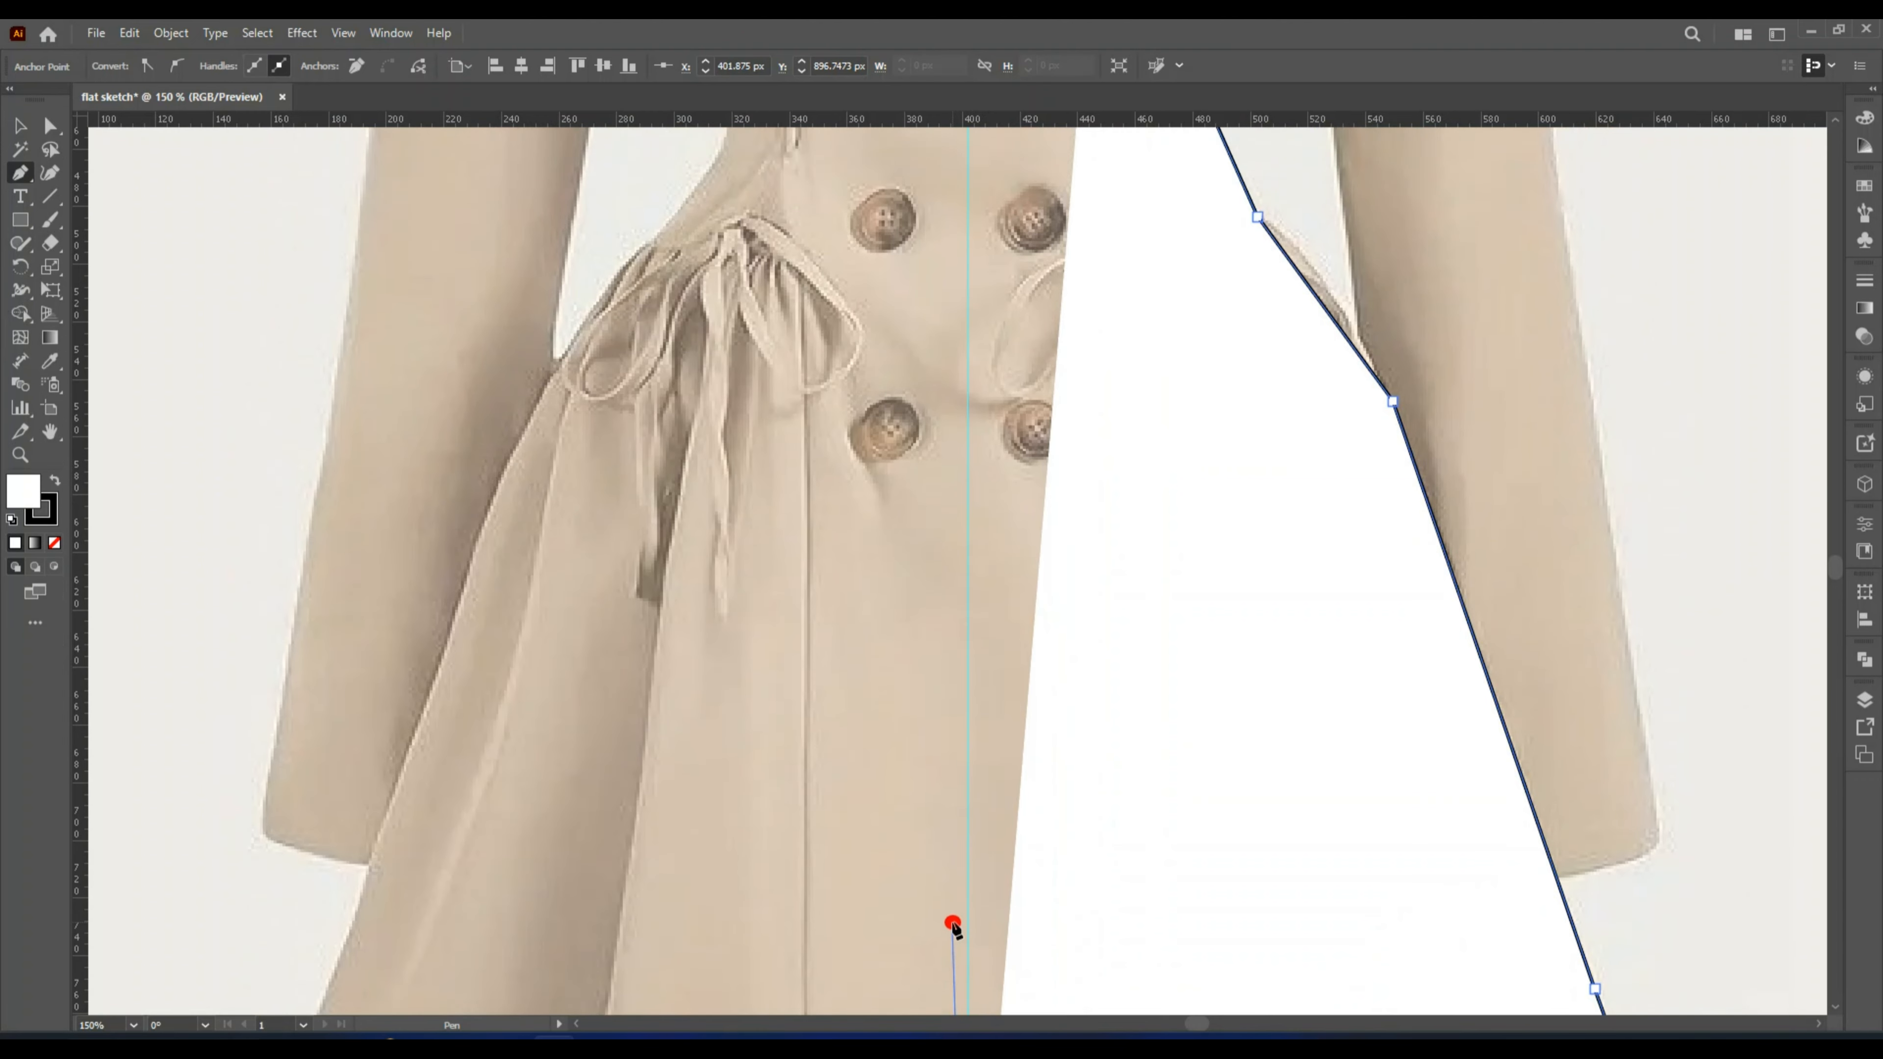
{"action": "scroll", "coordinate": [955, 920], "scroll_direction": "up", "scroll_amount": 6}
{"action": "scroll", "coordinate": [963, 638], "scroll_direction": "up", "scroll_amount": 2}
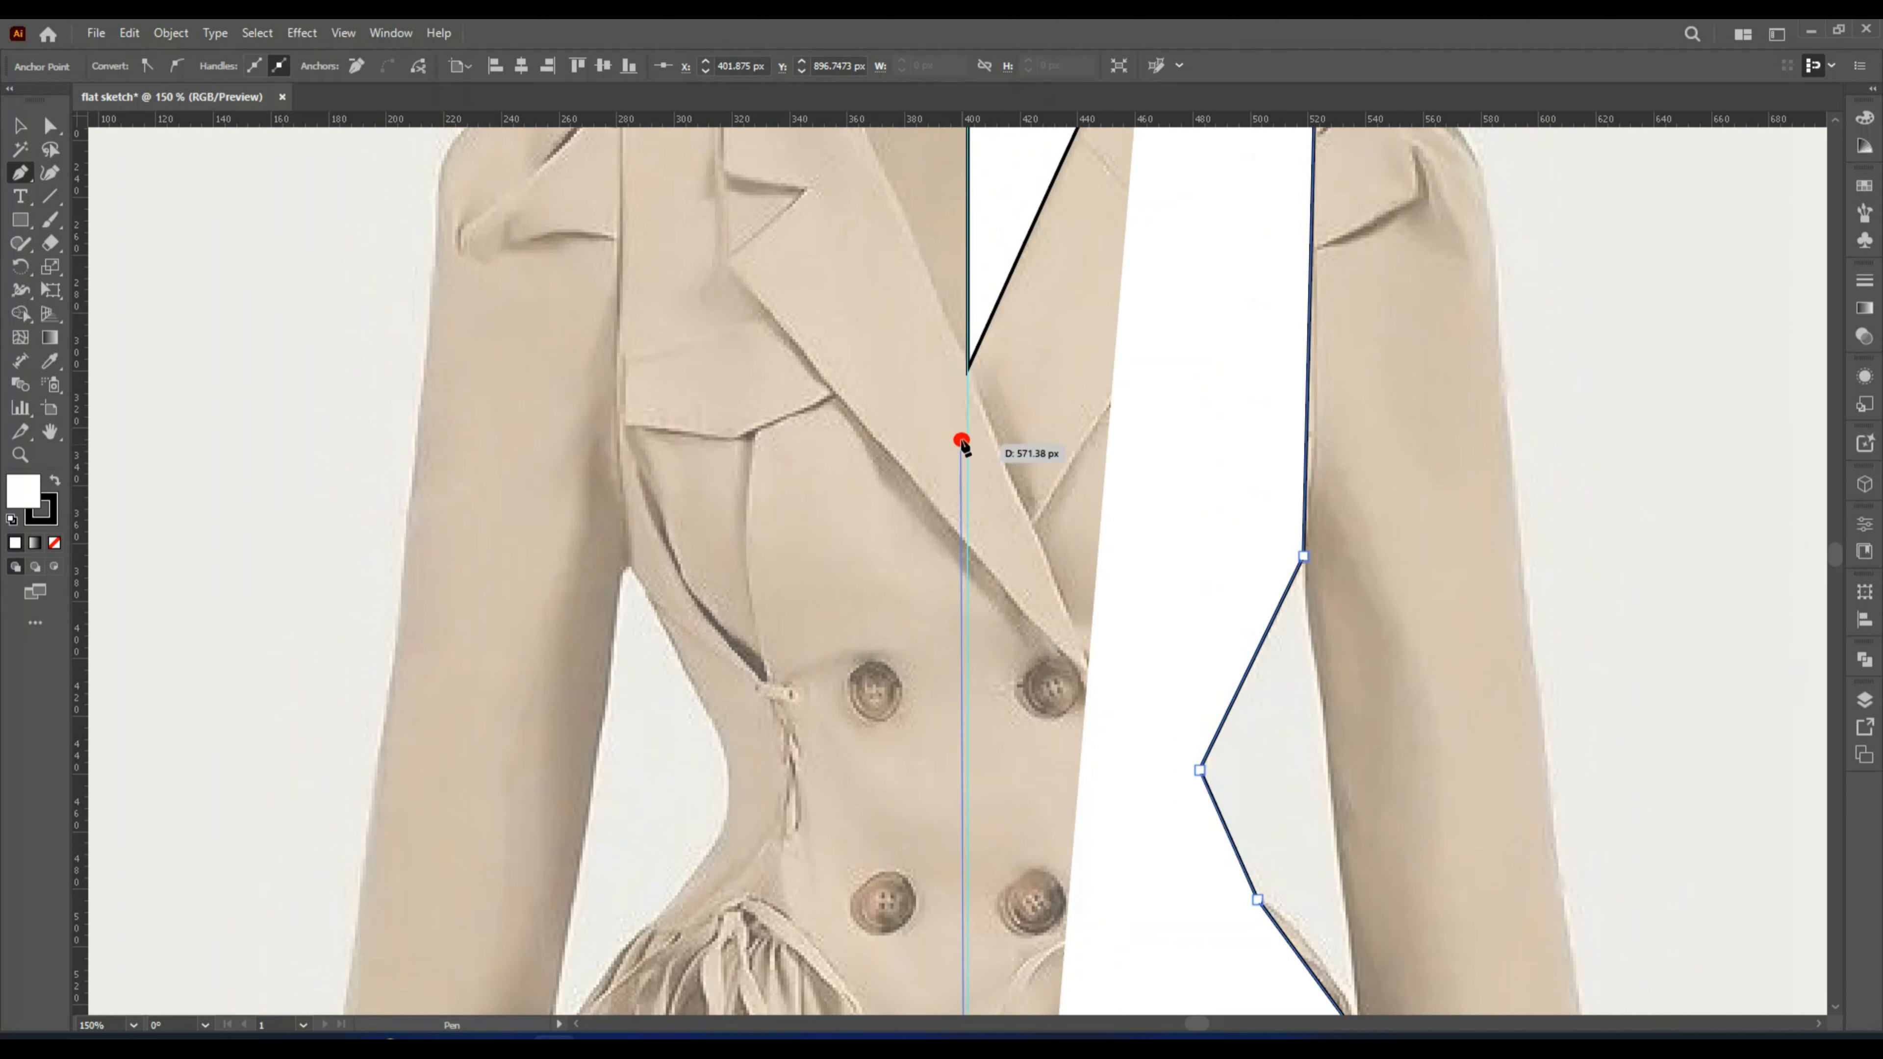
{"action": "left_click", "coordinate": [967, 370]}
{"action": "scroll", "coordinate": [971, 371], "scroll_direction": "up", "scroll_amount": 3}
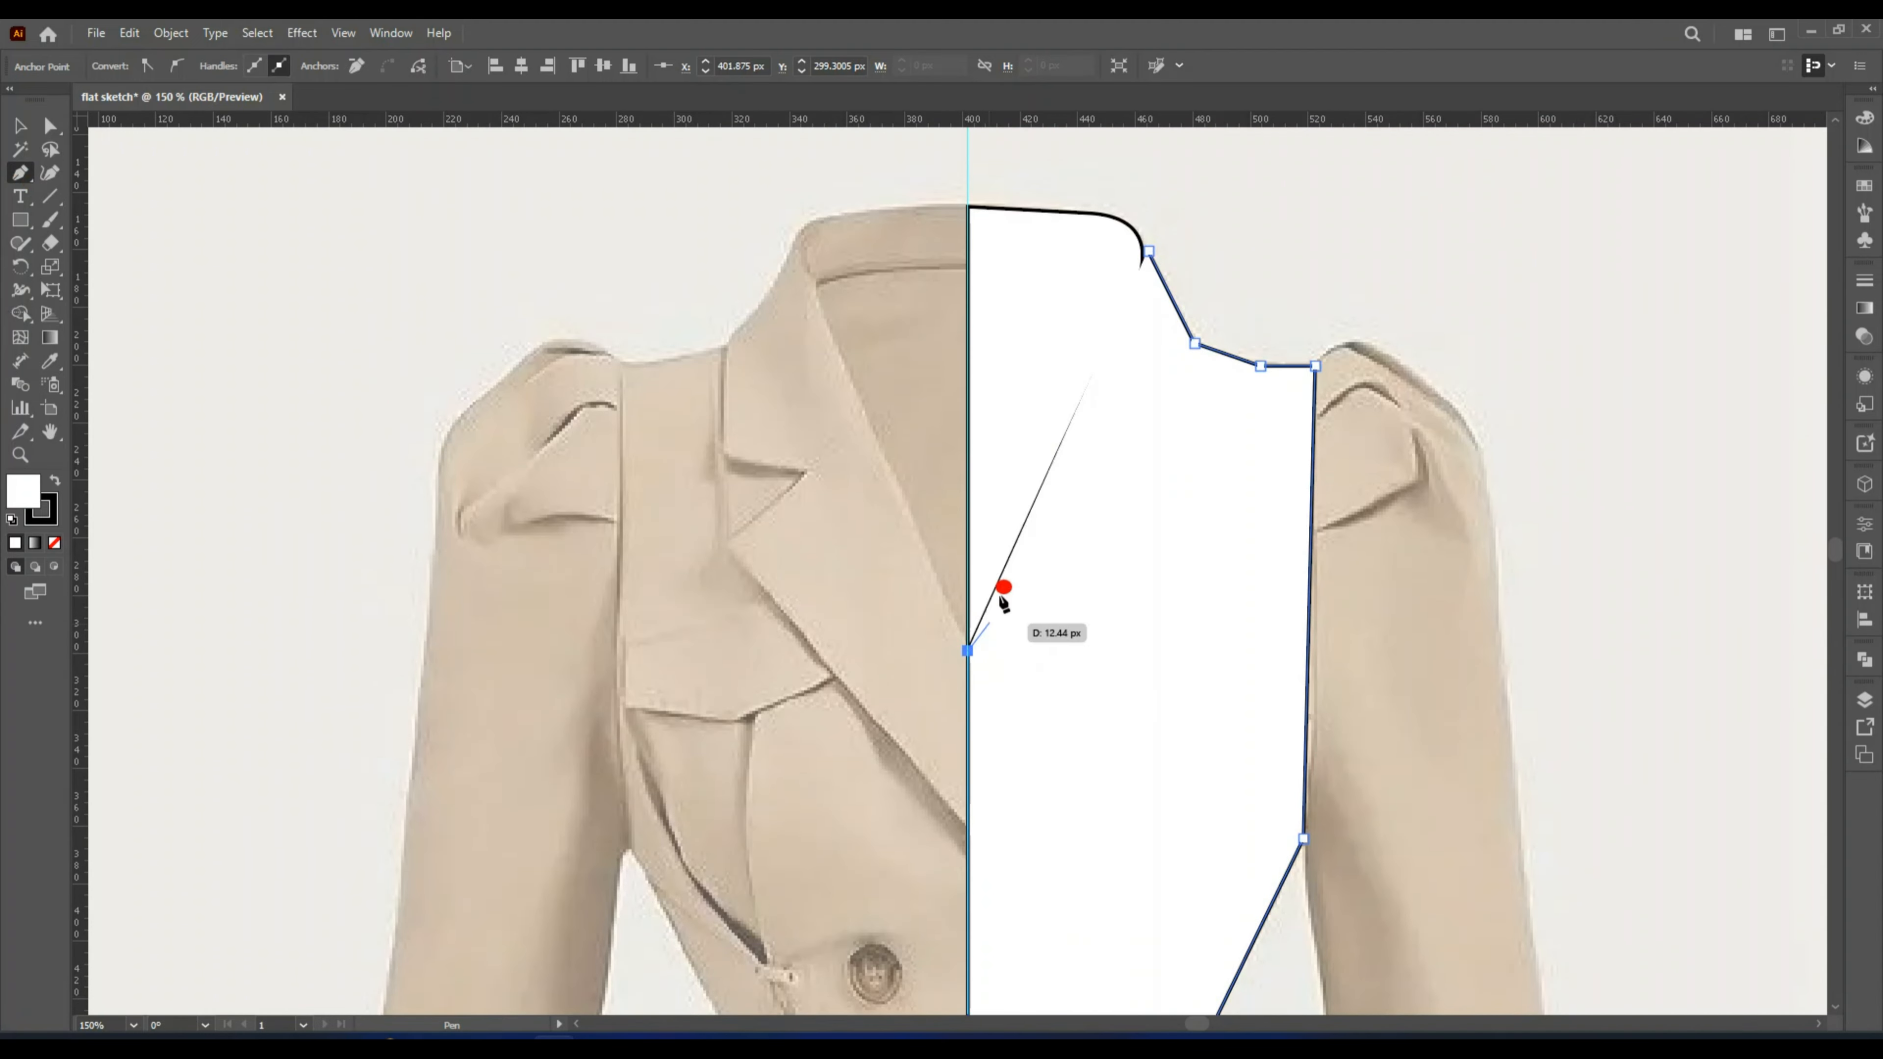
{"action": "left_click", "coordinate": [1149, 258]}
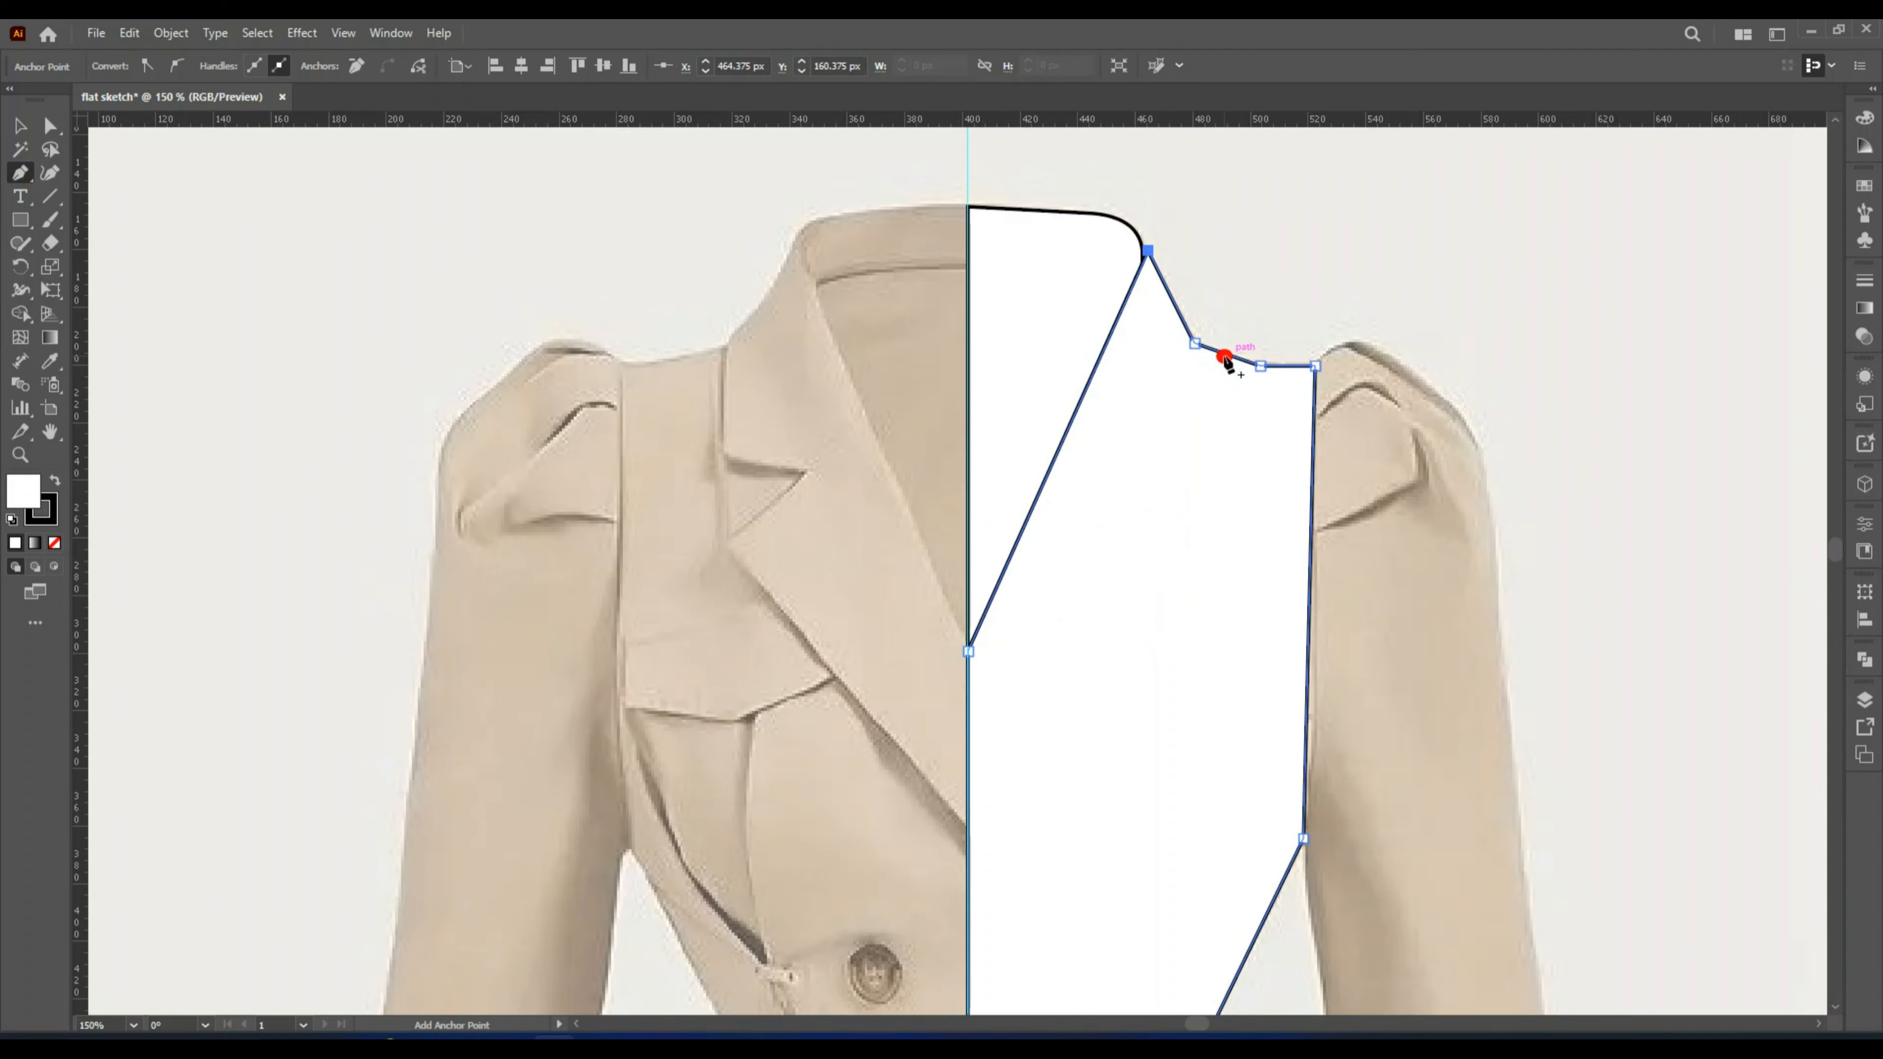
Remove the body path's fill, then bend its shoulder and armhole segments onto the photo's seams with the Curvature tool.
{"action": "key", "text": "v"}
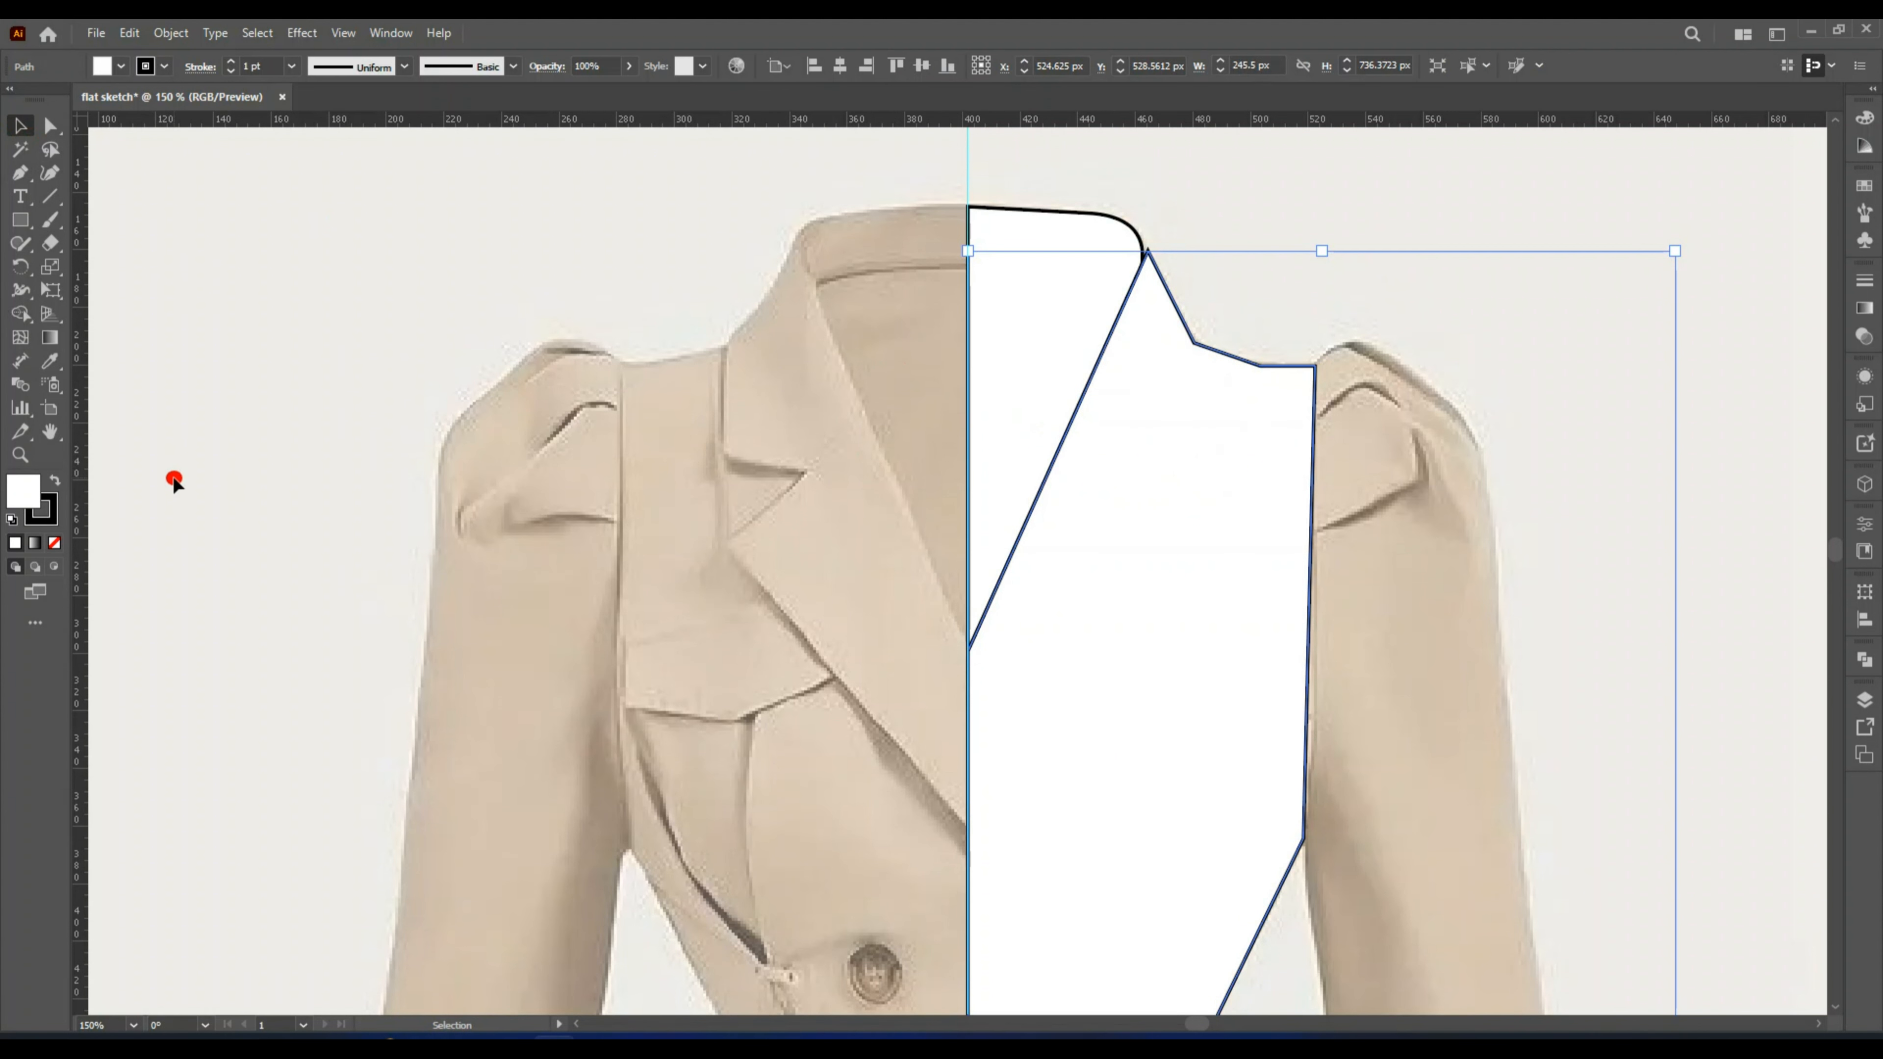
{"action": "left_click", "coordinate": [55, 546]}
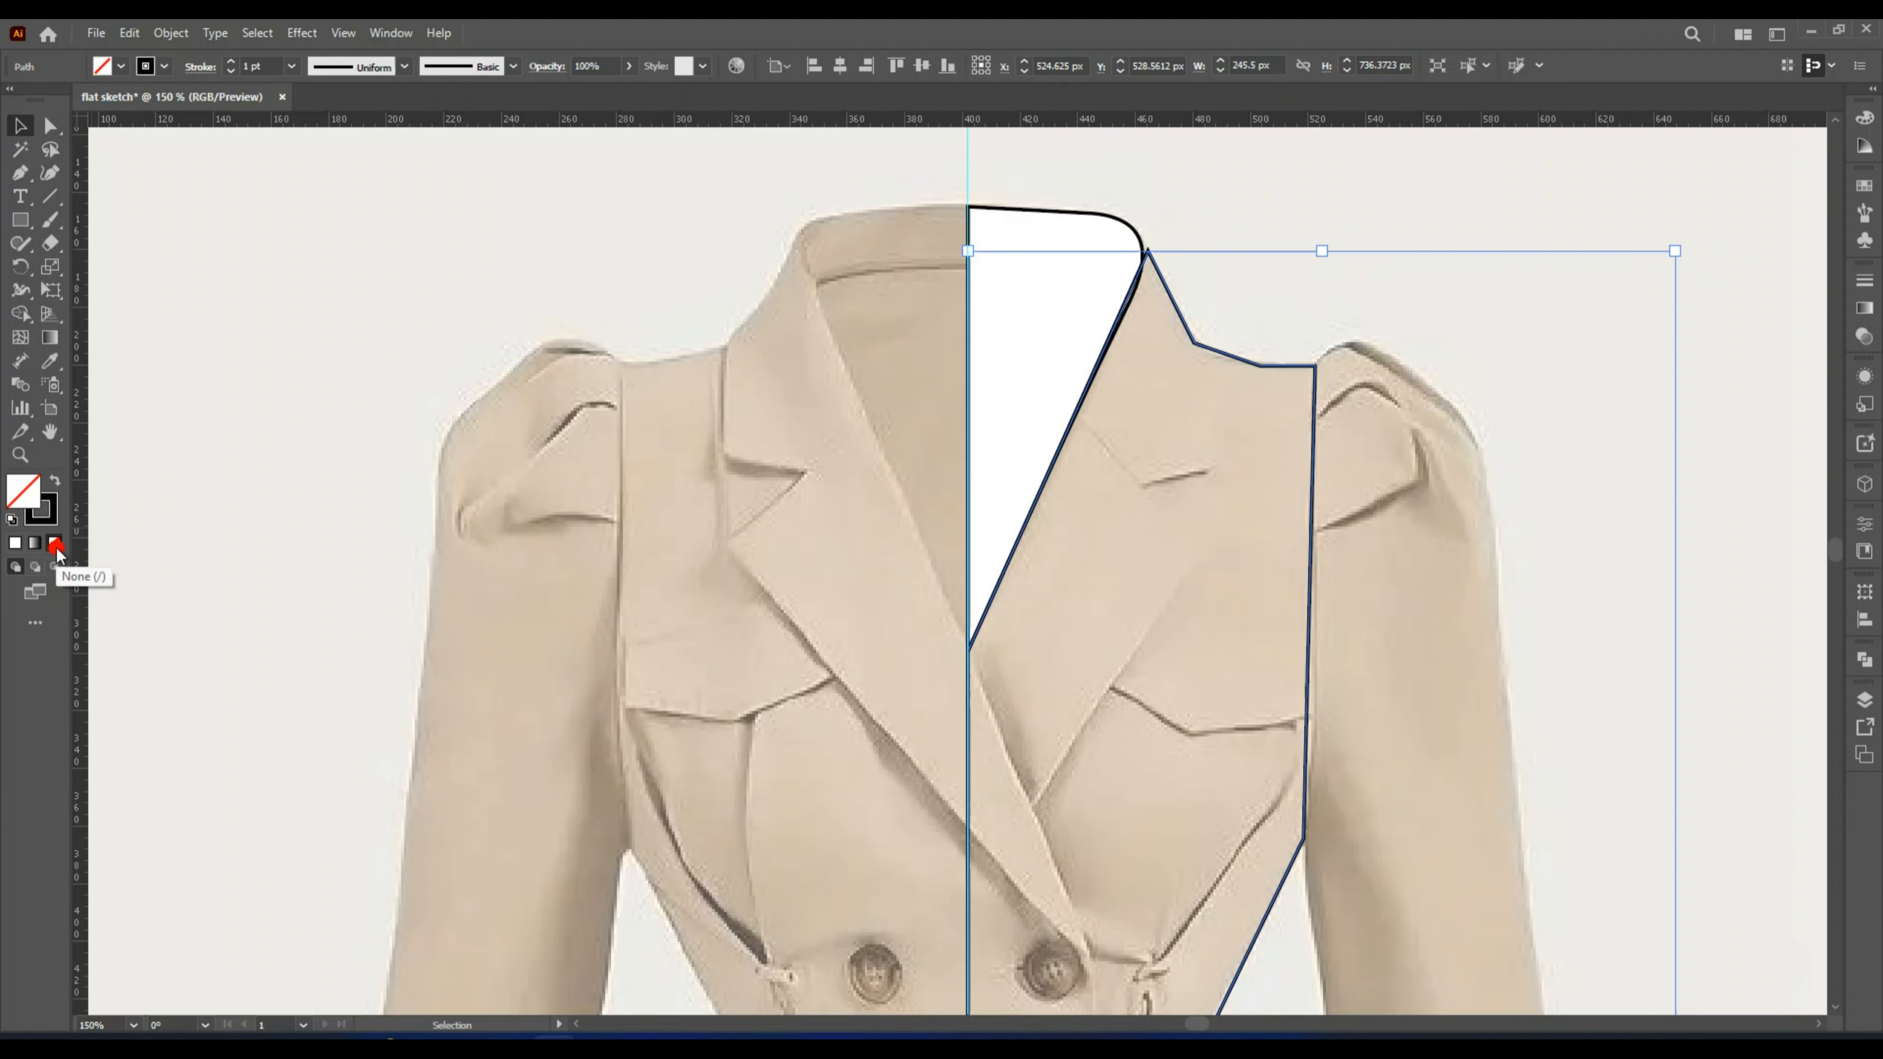
{"action": "left_click", "coordinate": [49, 174]}
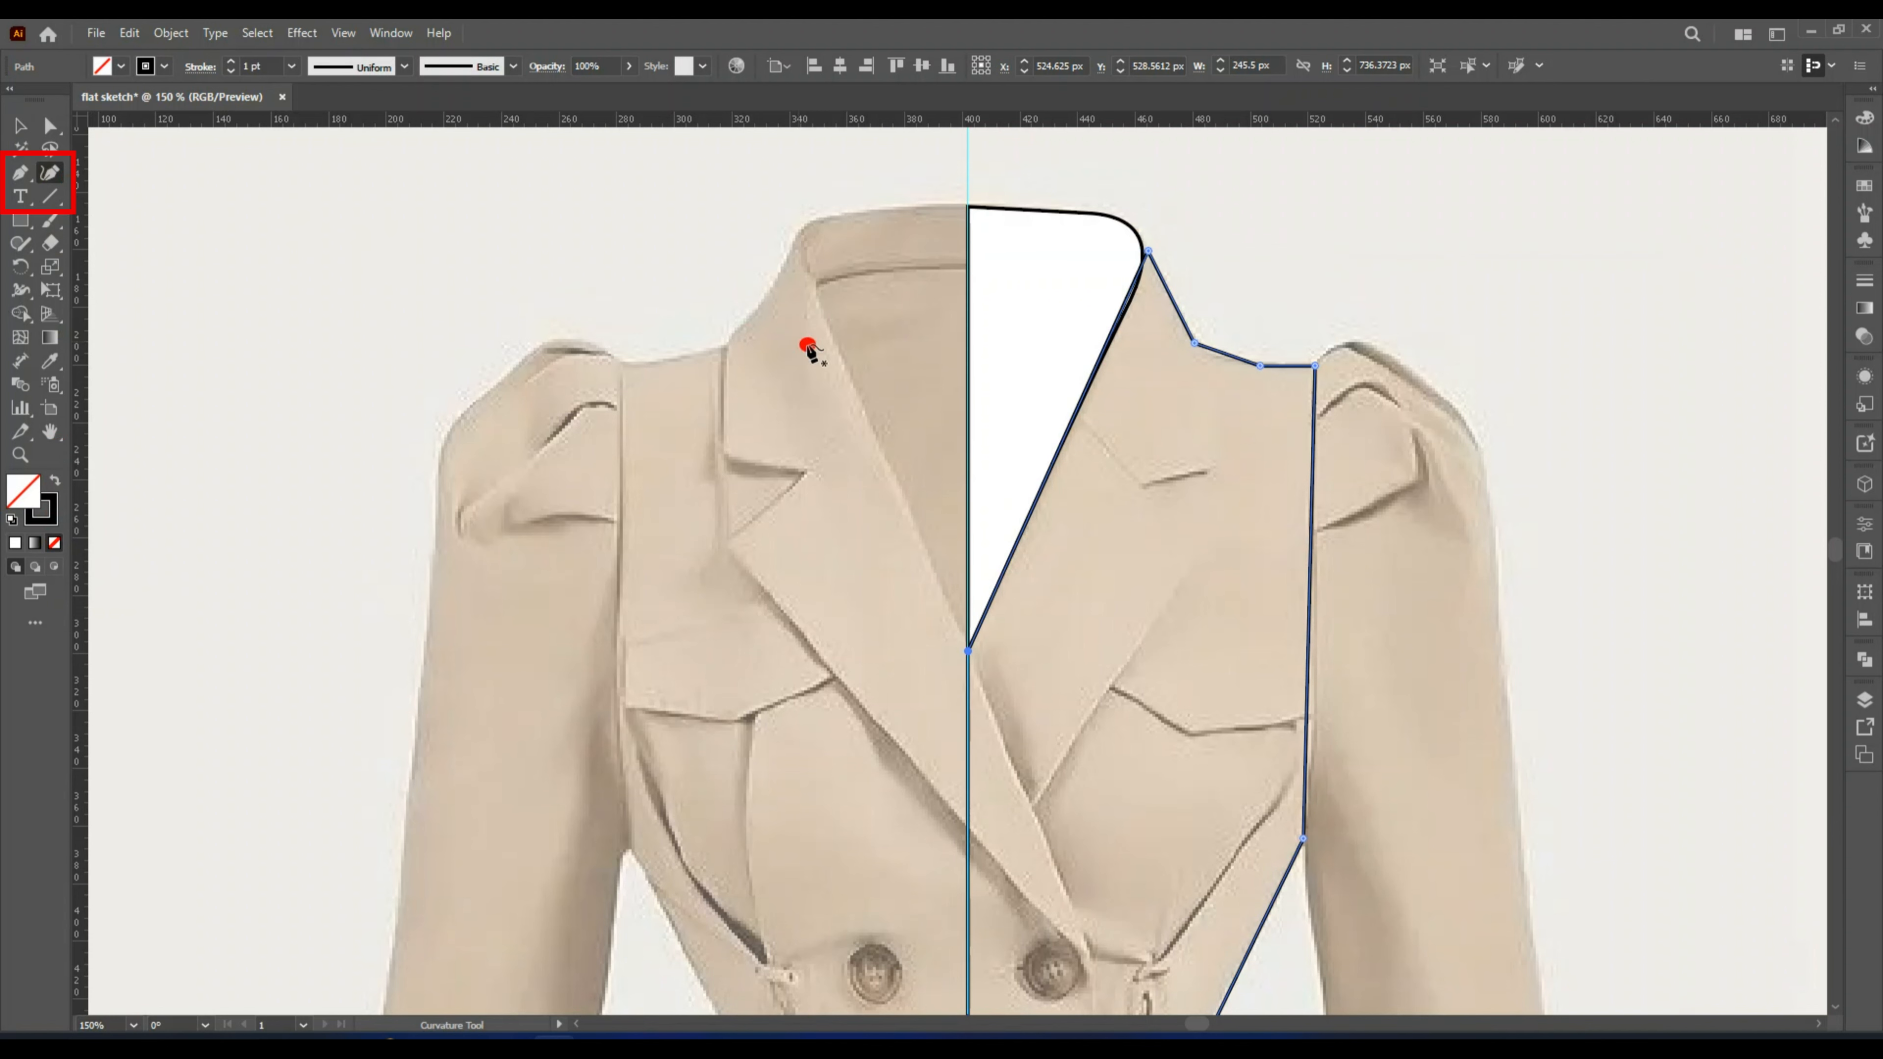
{"action": "left_click_drag", "start_coordinate": [1223, 353], "coordinate": [1213, 358]}
{"action": "left_click_drag", "start_coordinate": [1311, 608], "coordinate": [1315, 608]}
Bend the body path's segments below the waist and over the hip to follow the coat's silhouette.
{"action": "scroll", "coordinate": [1315, 613], "scroll_direction": "down", "scroll_amount": 5}
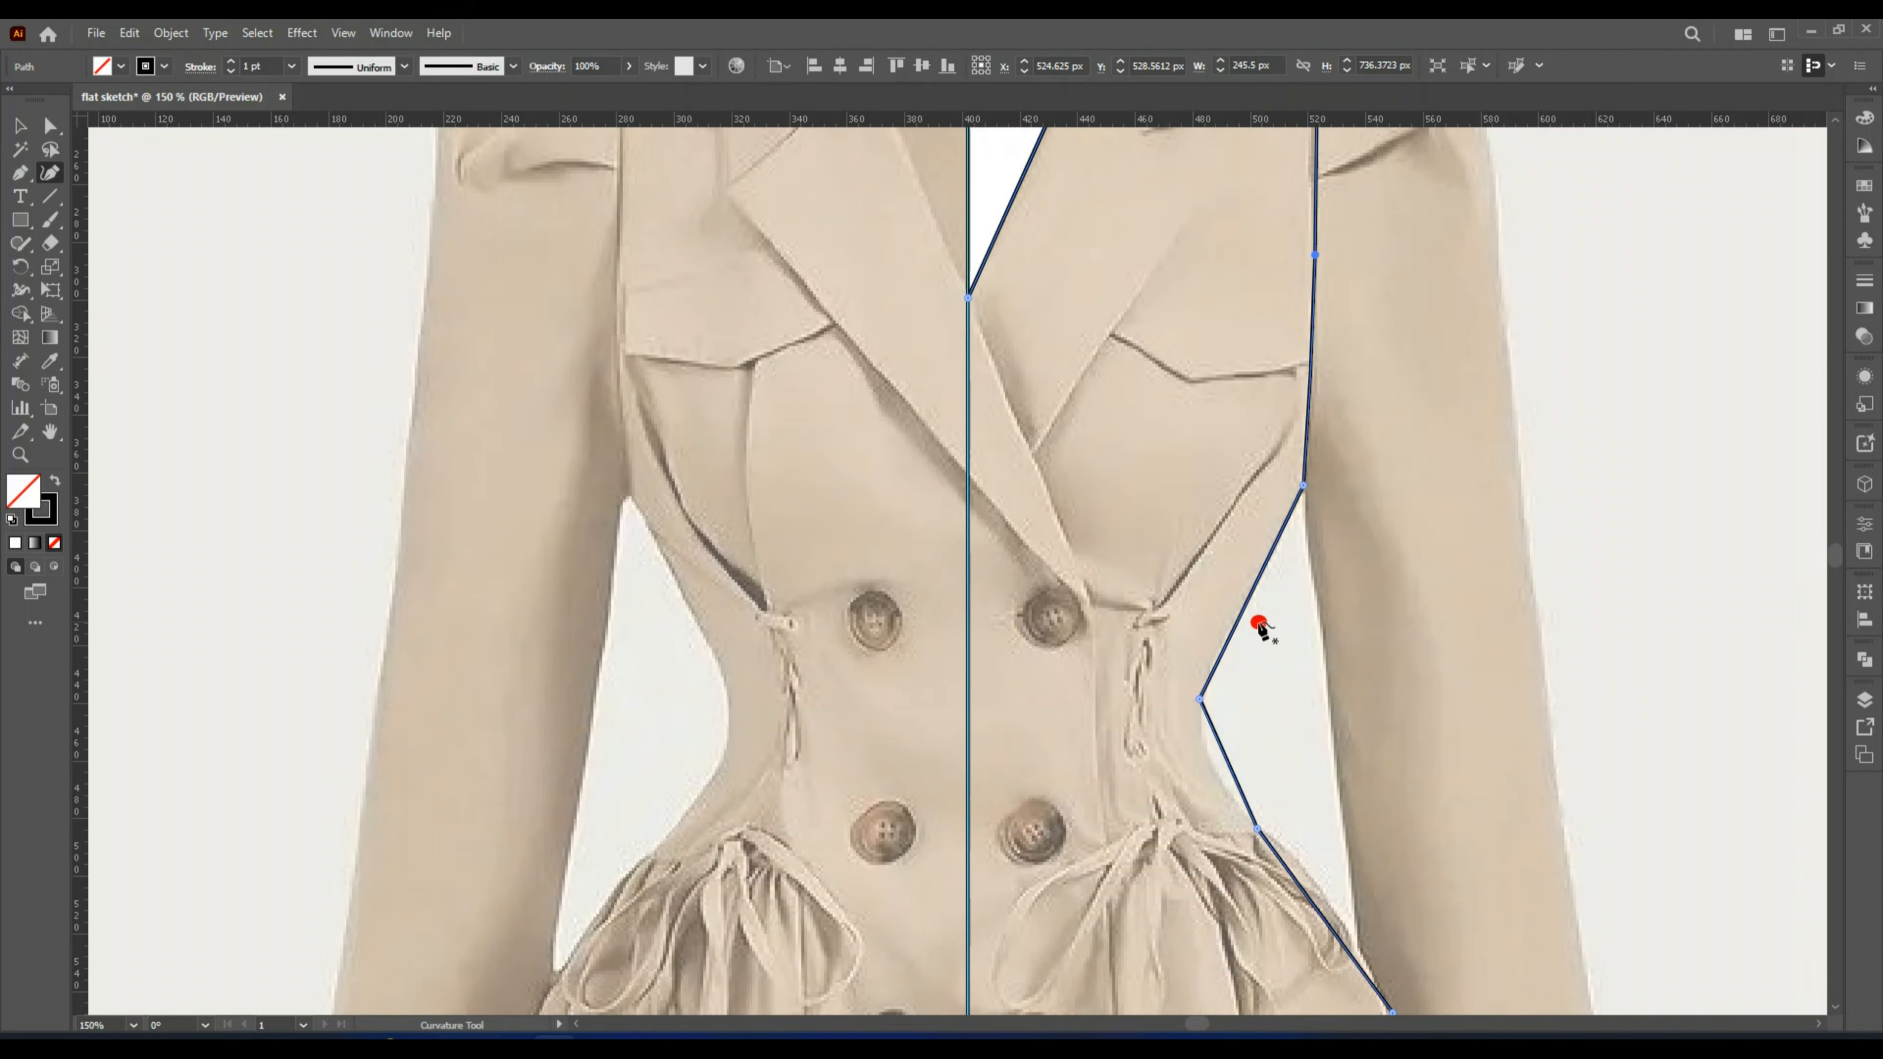
{"action": "left_click_drag", "start_coordinate": [1225, 757], "coordinate": [1211, 768]}
{"action": "scroll", "coordinate": [1259, 747], "scroll_direction": "down", "scroll_amount": 3}
{"action": "left_click_drag", "start_coordinate": [1312, 717], "coordinate": [1321, 702]}
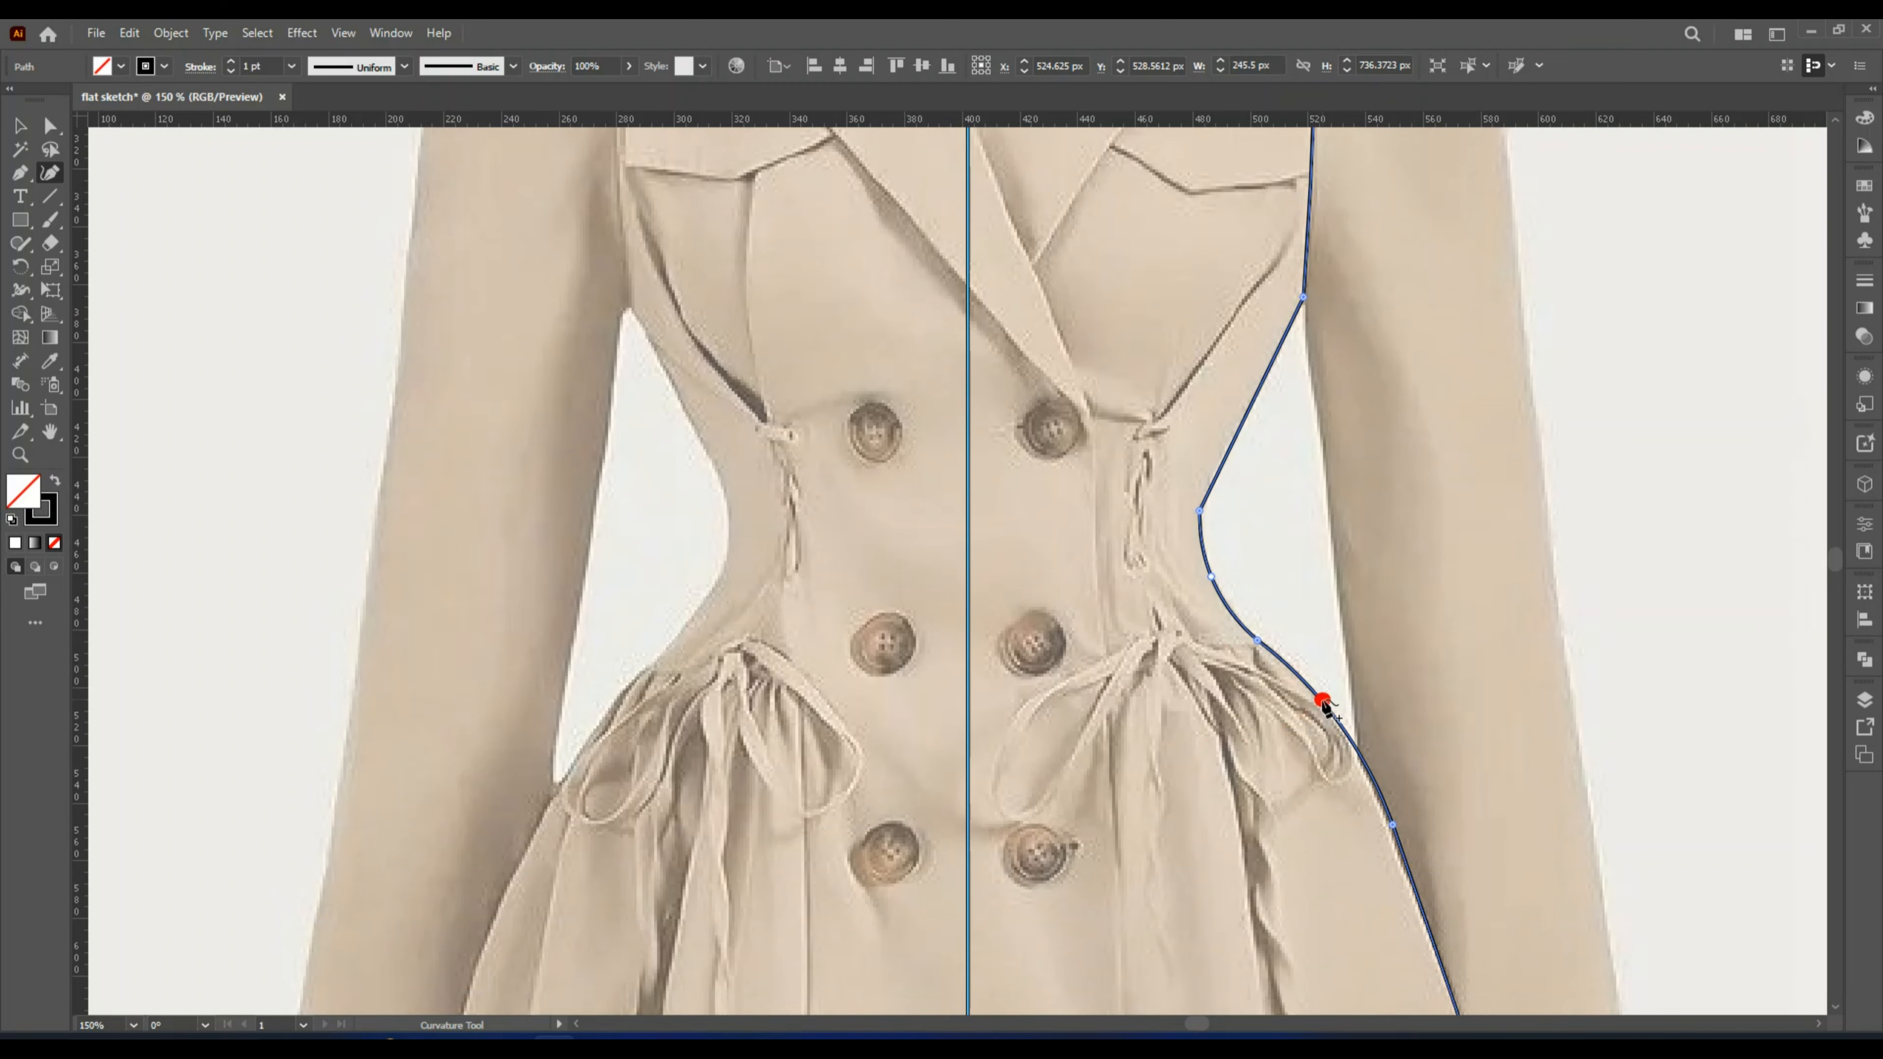
Curve the three hem segments of the body path to follow the skirt's stepped lower edge.
{"action": "scroll", "coordinate": [1421, 797], "scroll_direction": "down", "scroll_amount": 10}
{"action": "scroll", "coordinate": [1428, 783], "scroll_direction": "down", "scroll_amount": 4}
{"action": "left_click_drag", "start_coordinate": [1449, 742], "coordinate": [1465, 758]}
{"action": "left_click_drag", "start_coordinate": [1246, 815], "coordinate": [1247, 825]}
{"action": "left_click_drag", "start_coordinate": [1053, 849], "coordinate": [1058, 845]}
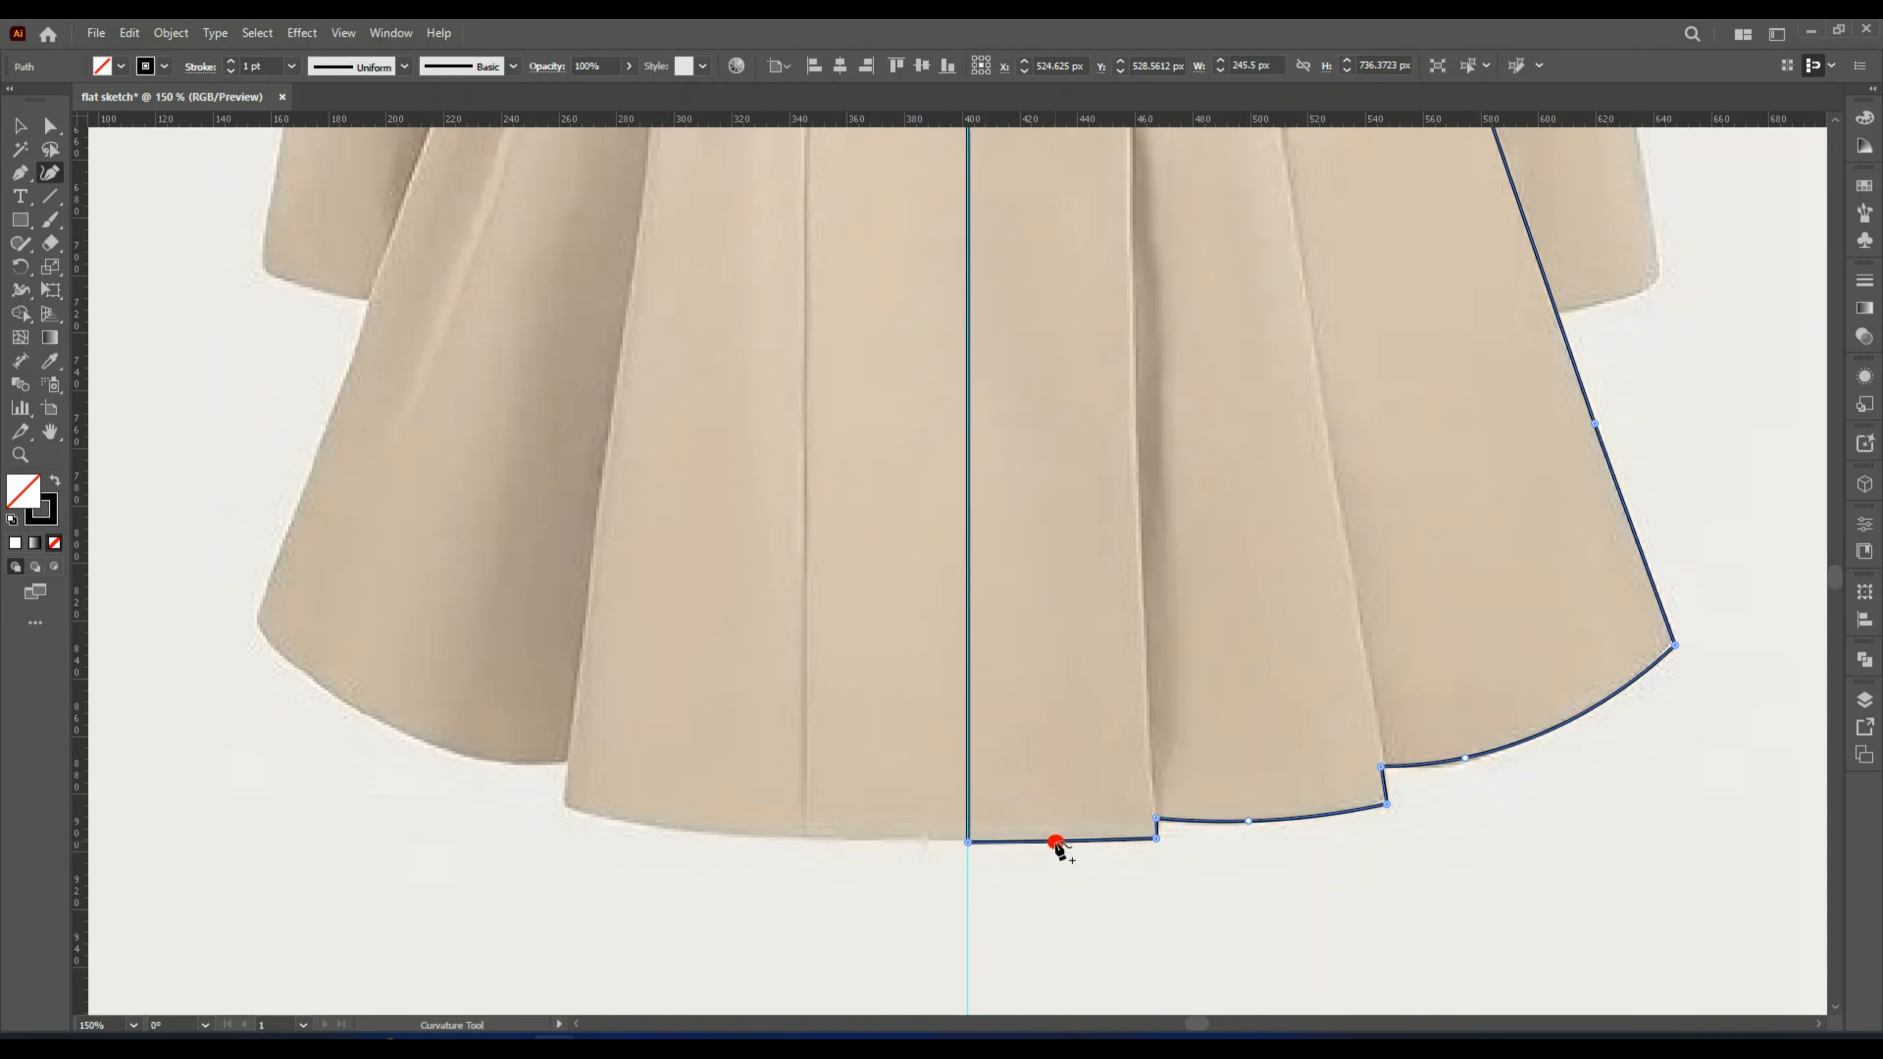
Try rounding all corners of the body path with the Direct Selection tool, using a radius of about 3.41 px.
{"action": "scroll", "coordinate": [1084, 798], "scroll_direction": "up", "scroll_amount": 15}
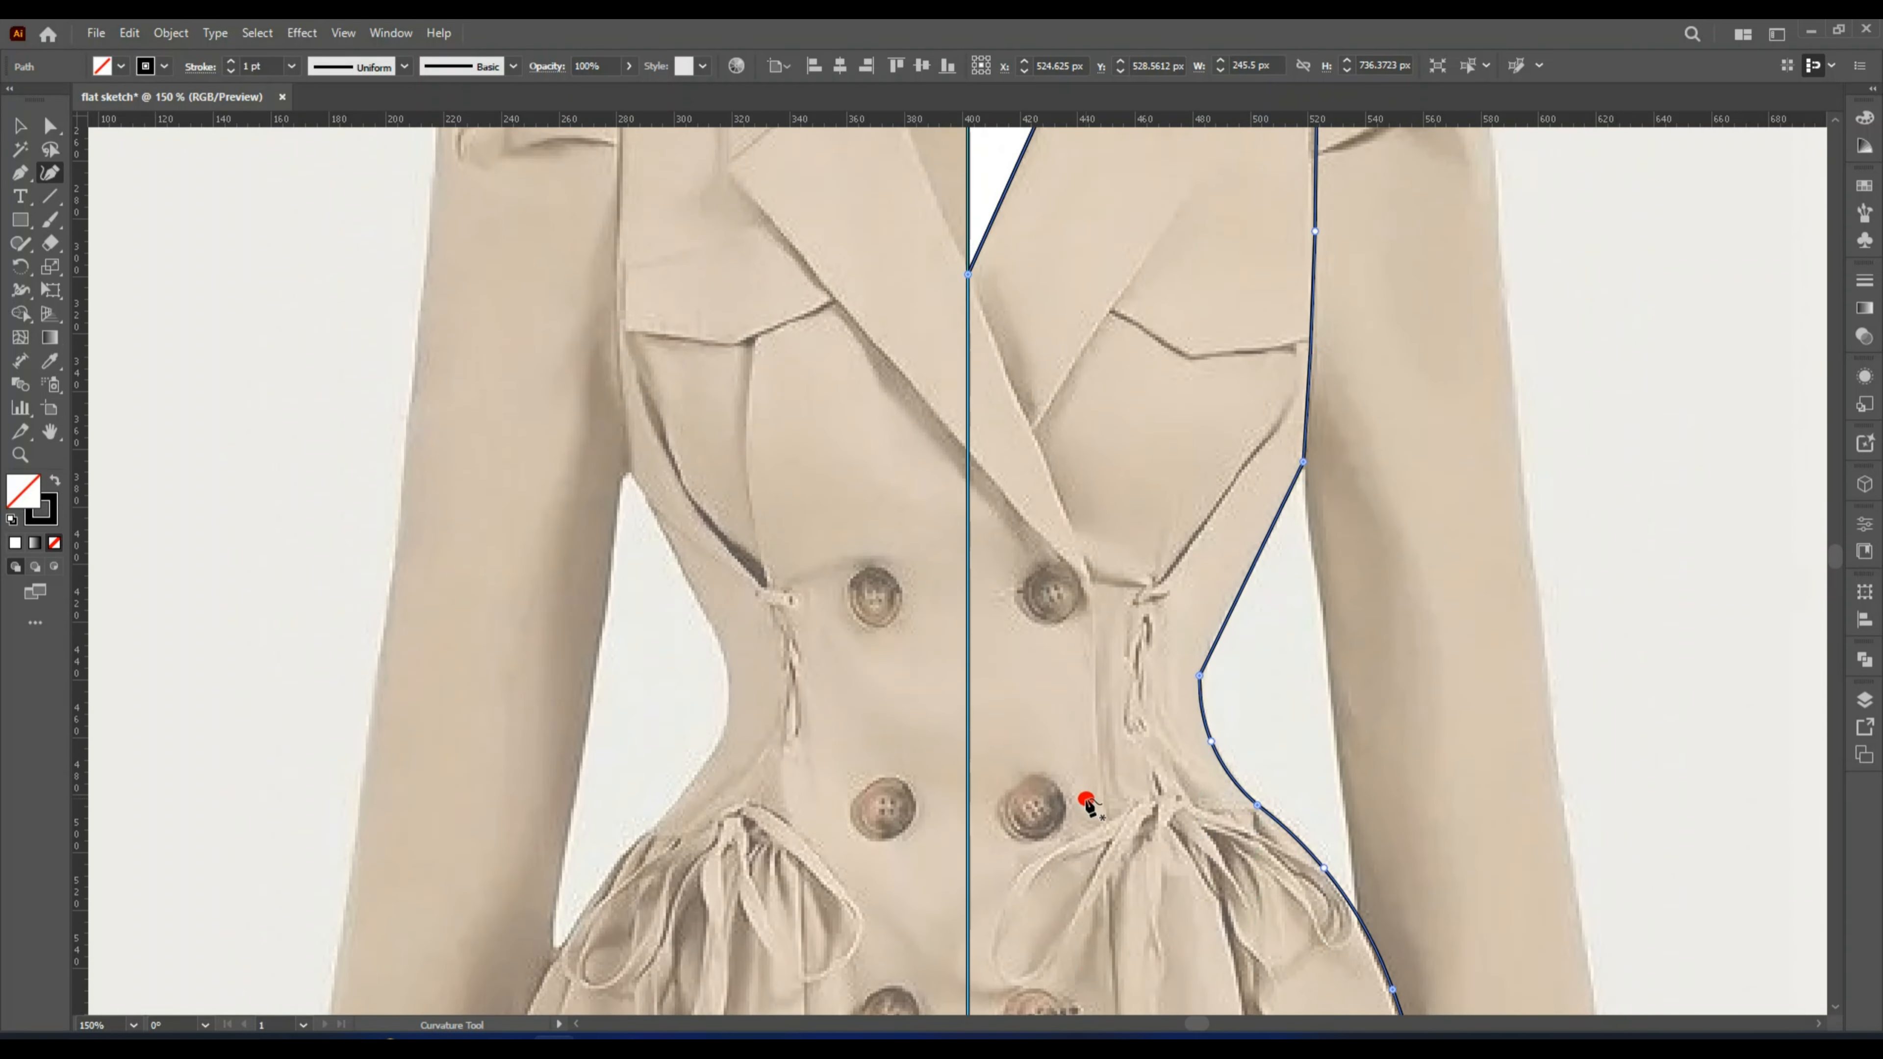
{"action": "scroll", "coordinate": [1086, 803], "scroll_direction": "up", "scroll_amount": 2}
{"action": "key", "text": "p"}
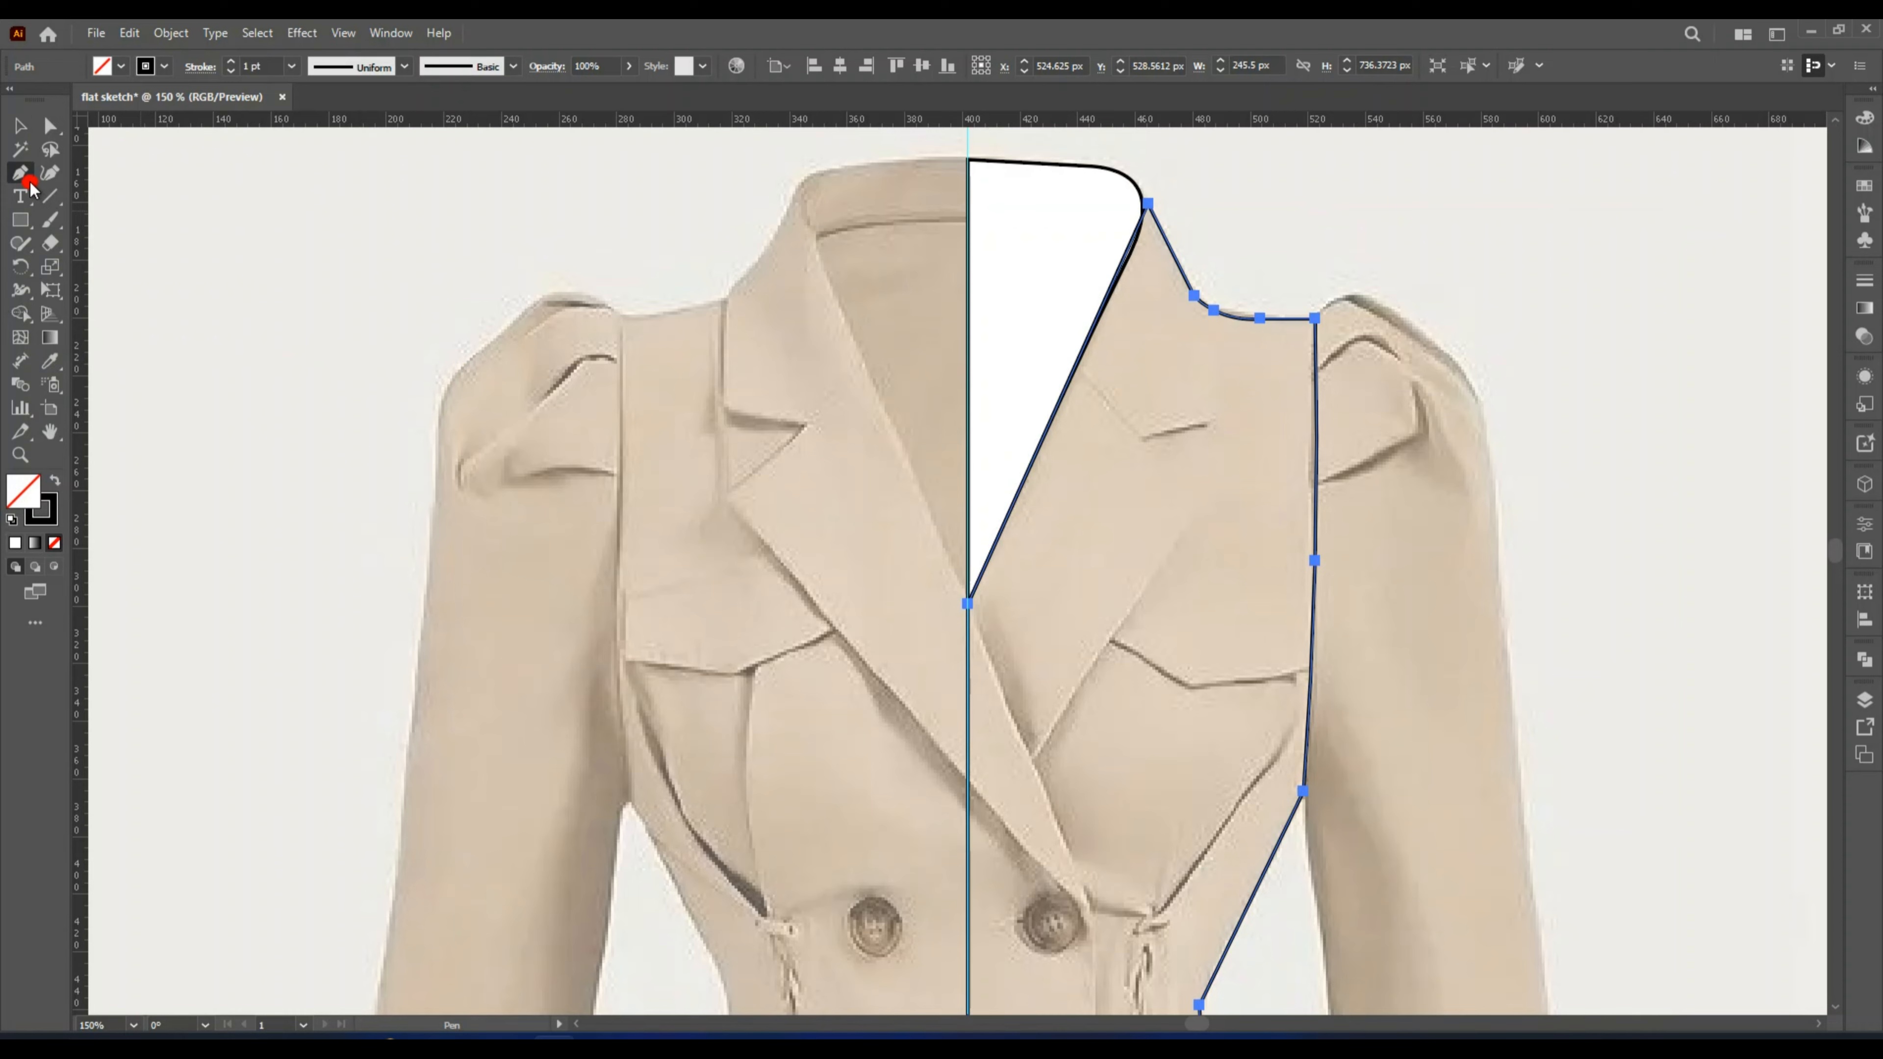
{"action": "left_click", "coordinate": [47, 130]}
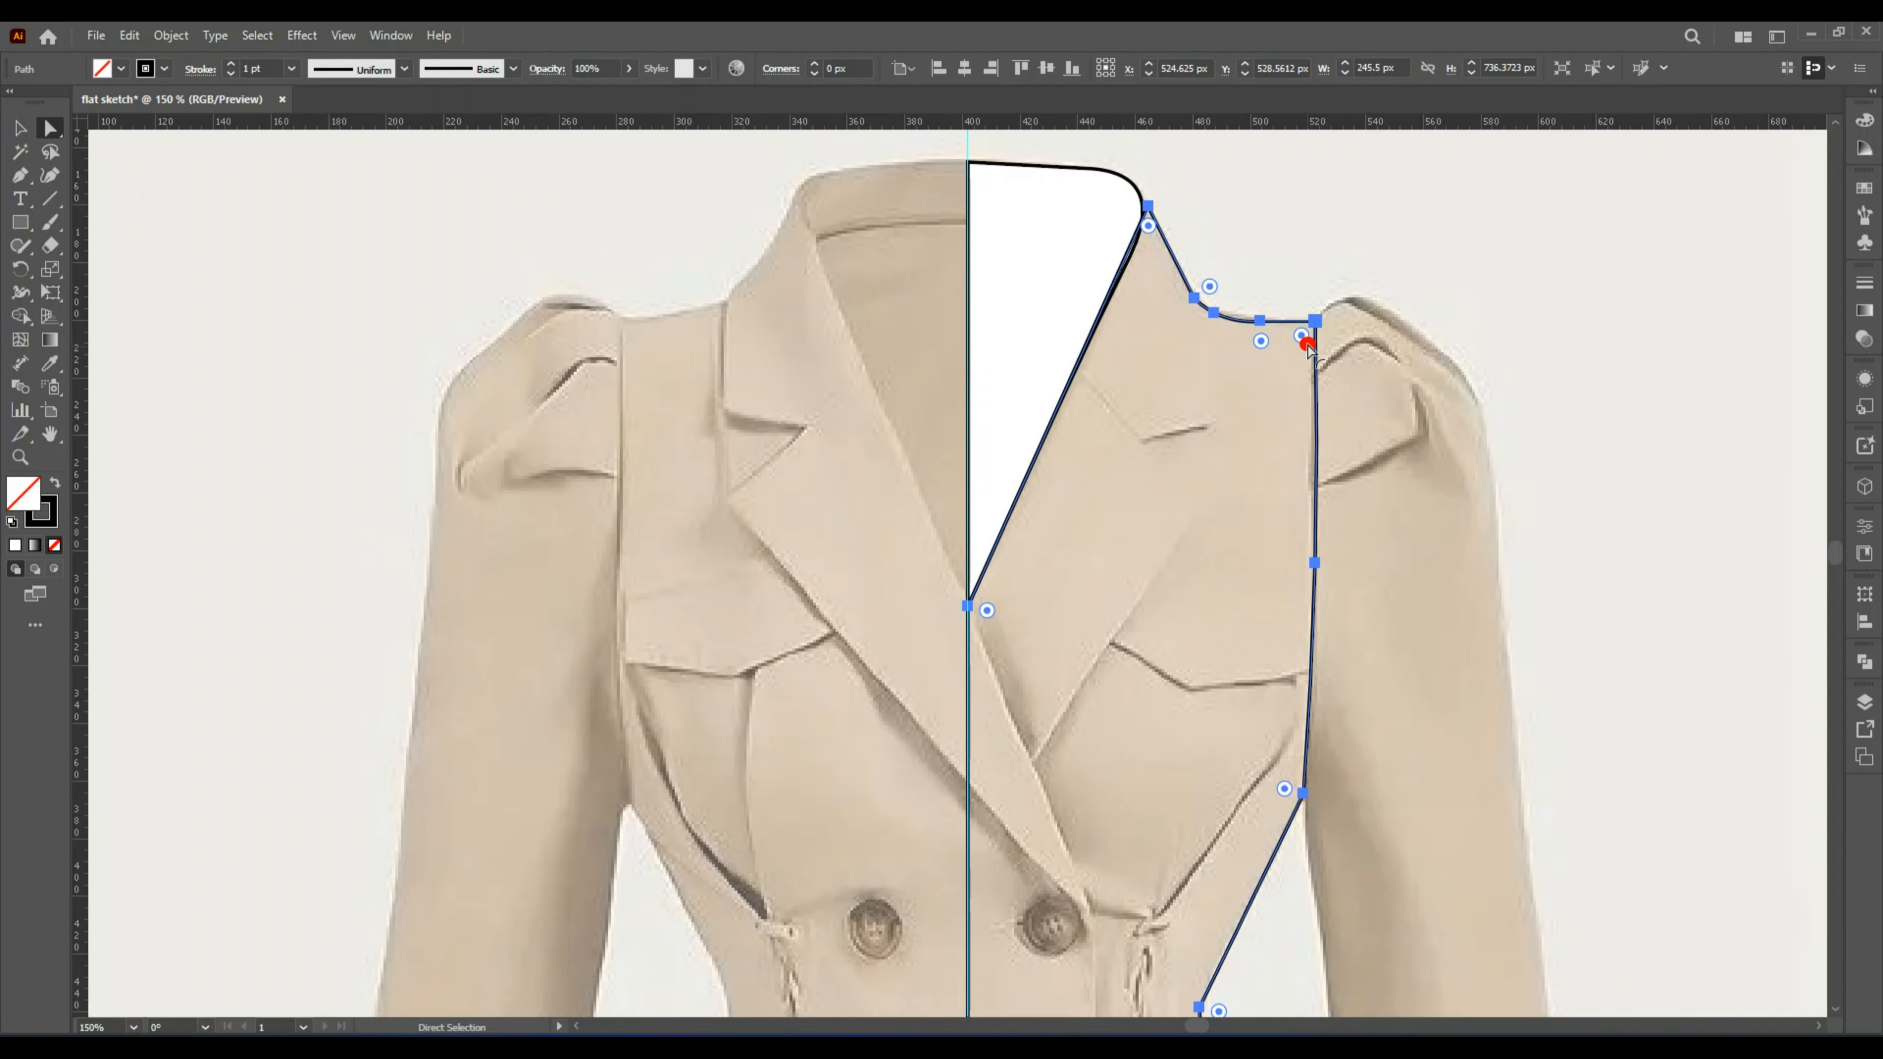
{"action": "left_click_drag", "start_coordinate": [1303, 337], "coordinate": [1304, 340]}
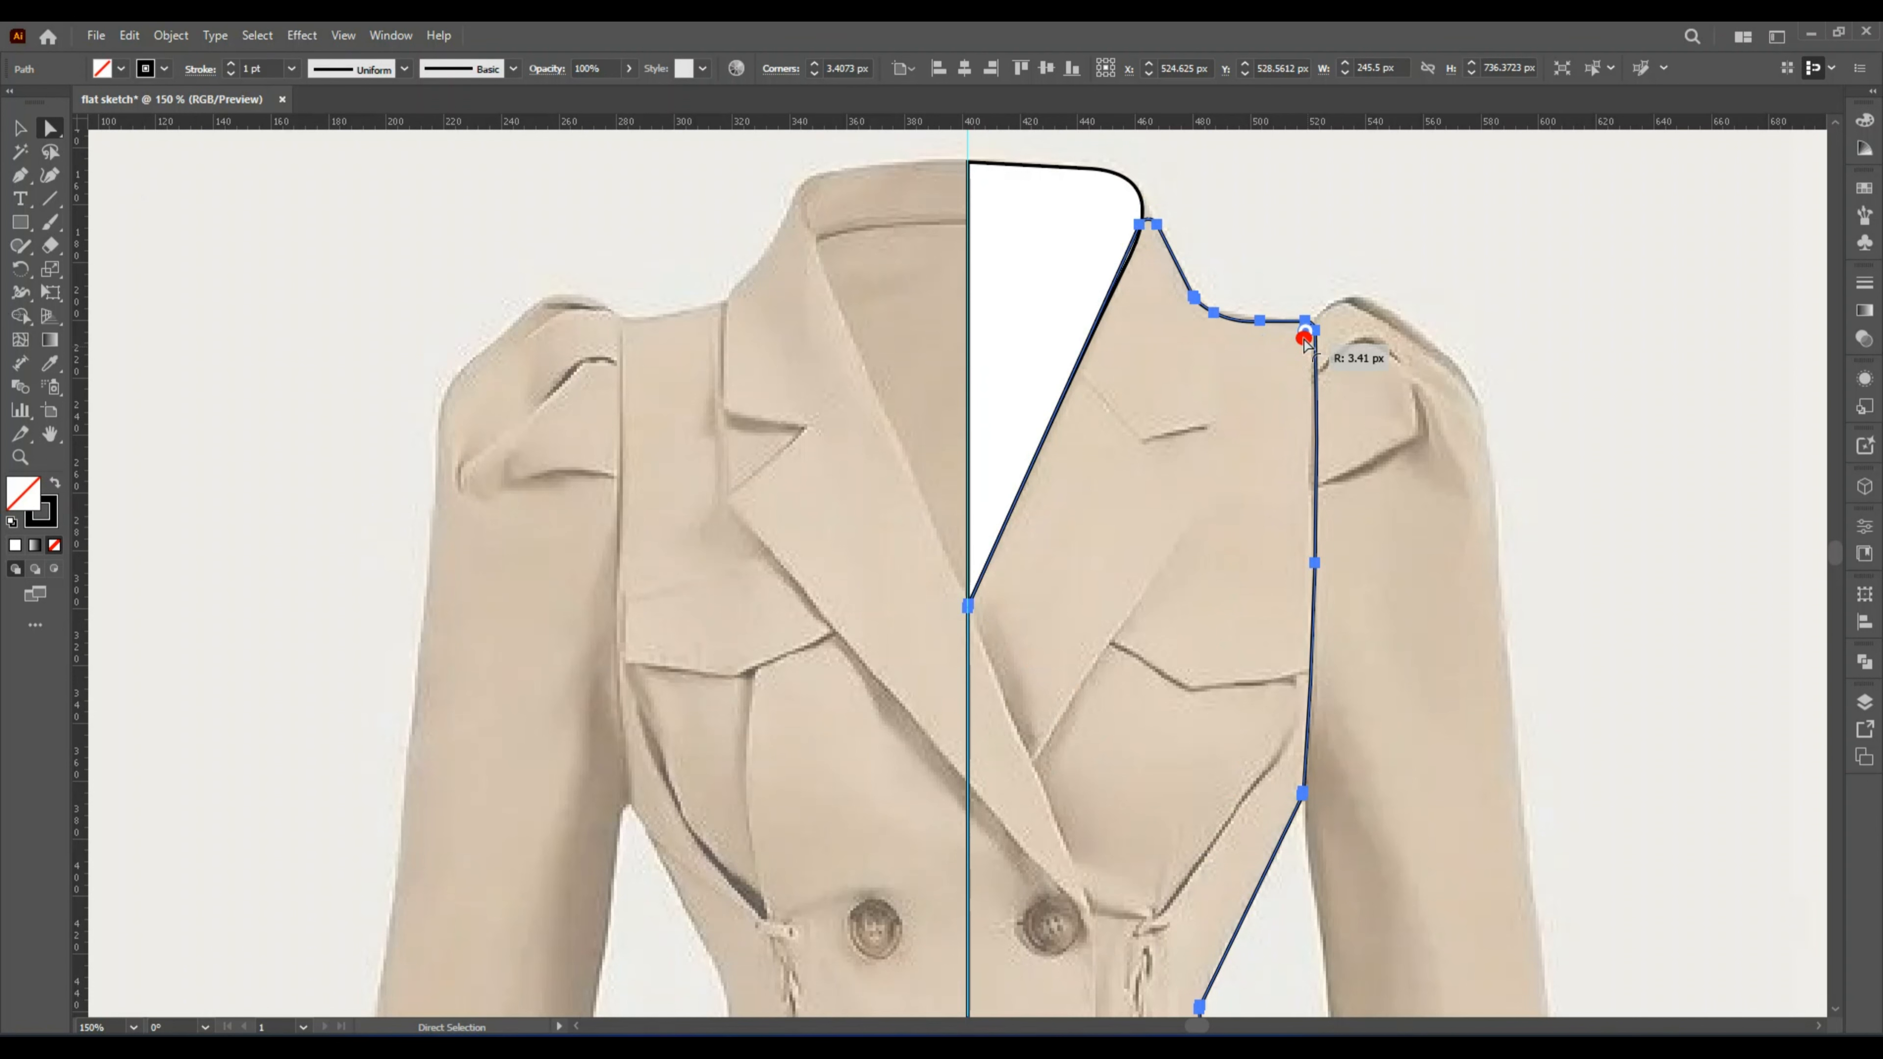
{"action": "scroll", "coordinate": [1245, 843], "scroll_direction": "down", "scroll_amount": 5}
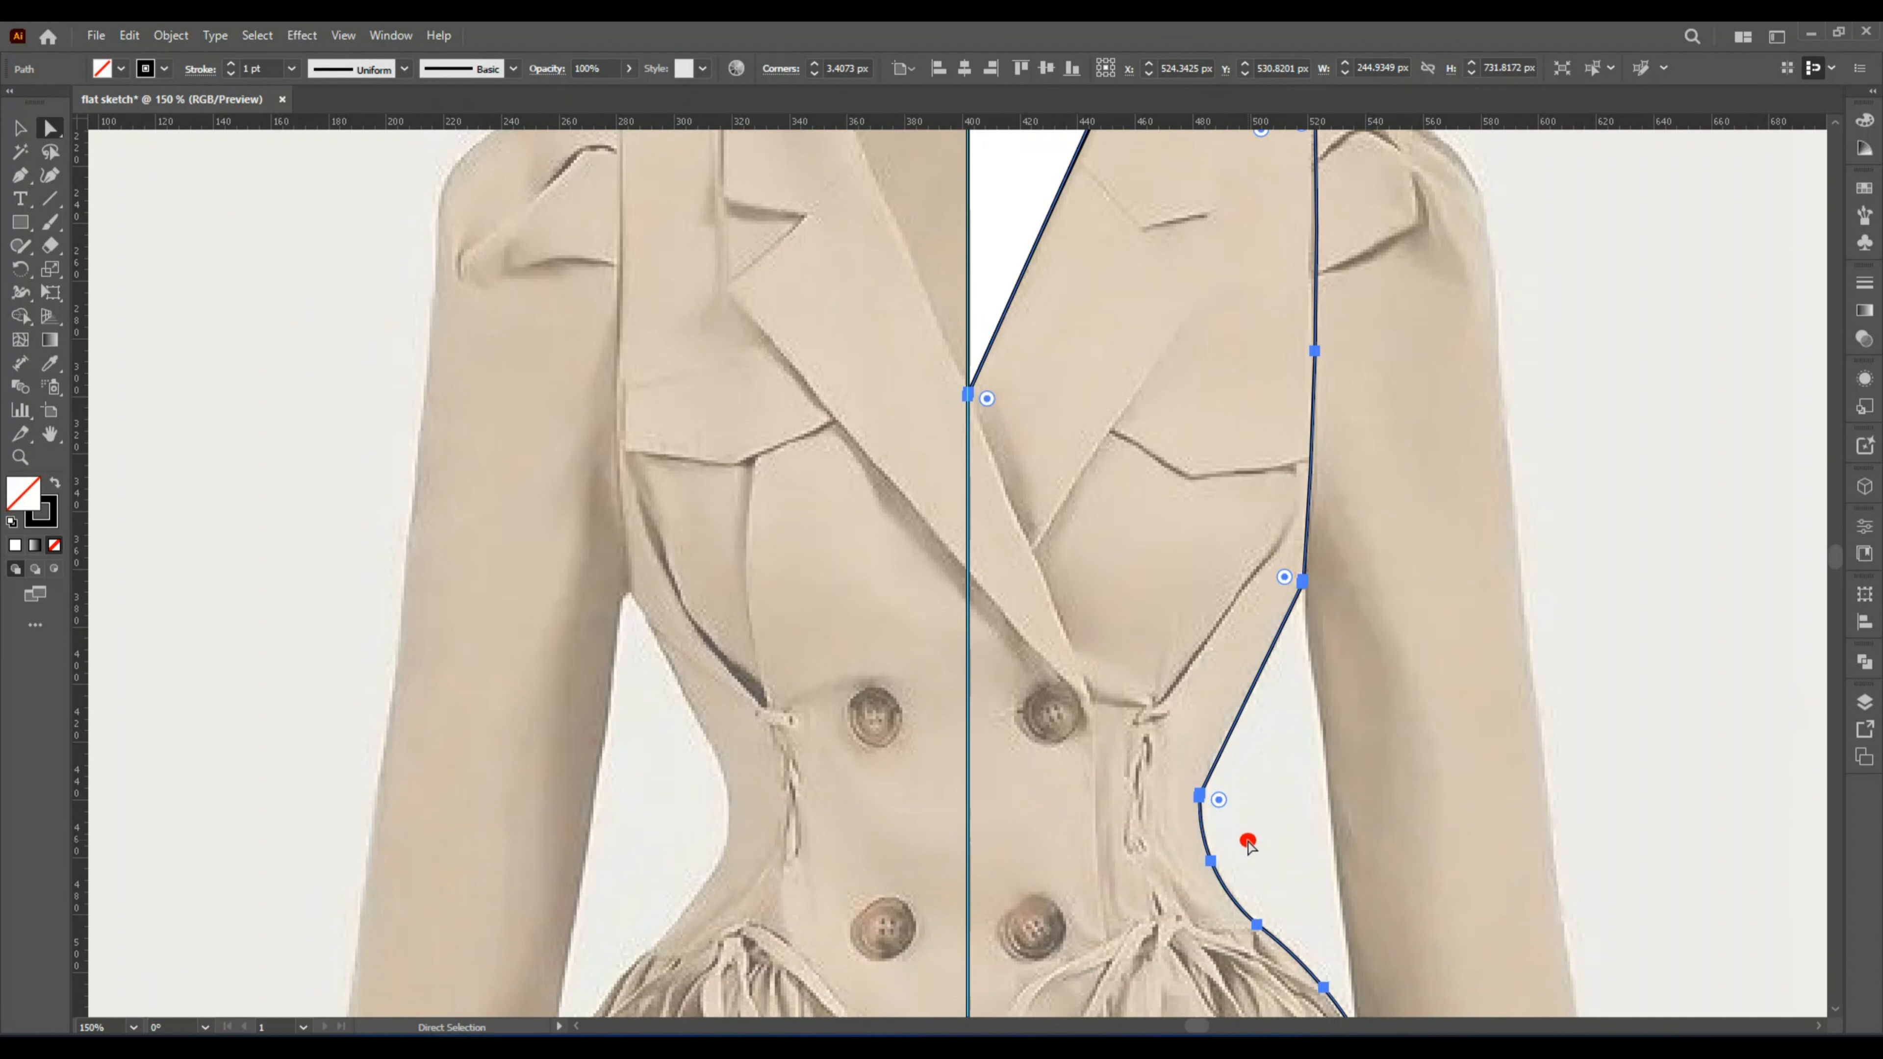
{"action": "scroll", "coordinate": [1282, 841], "scroll_direction": "down", "scroll_amount": 13}
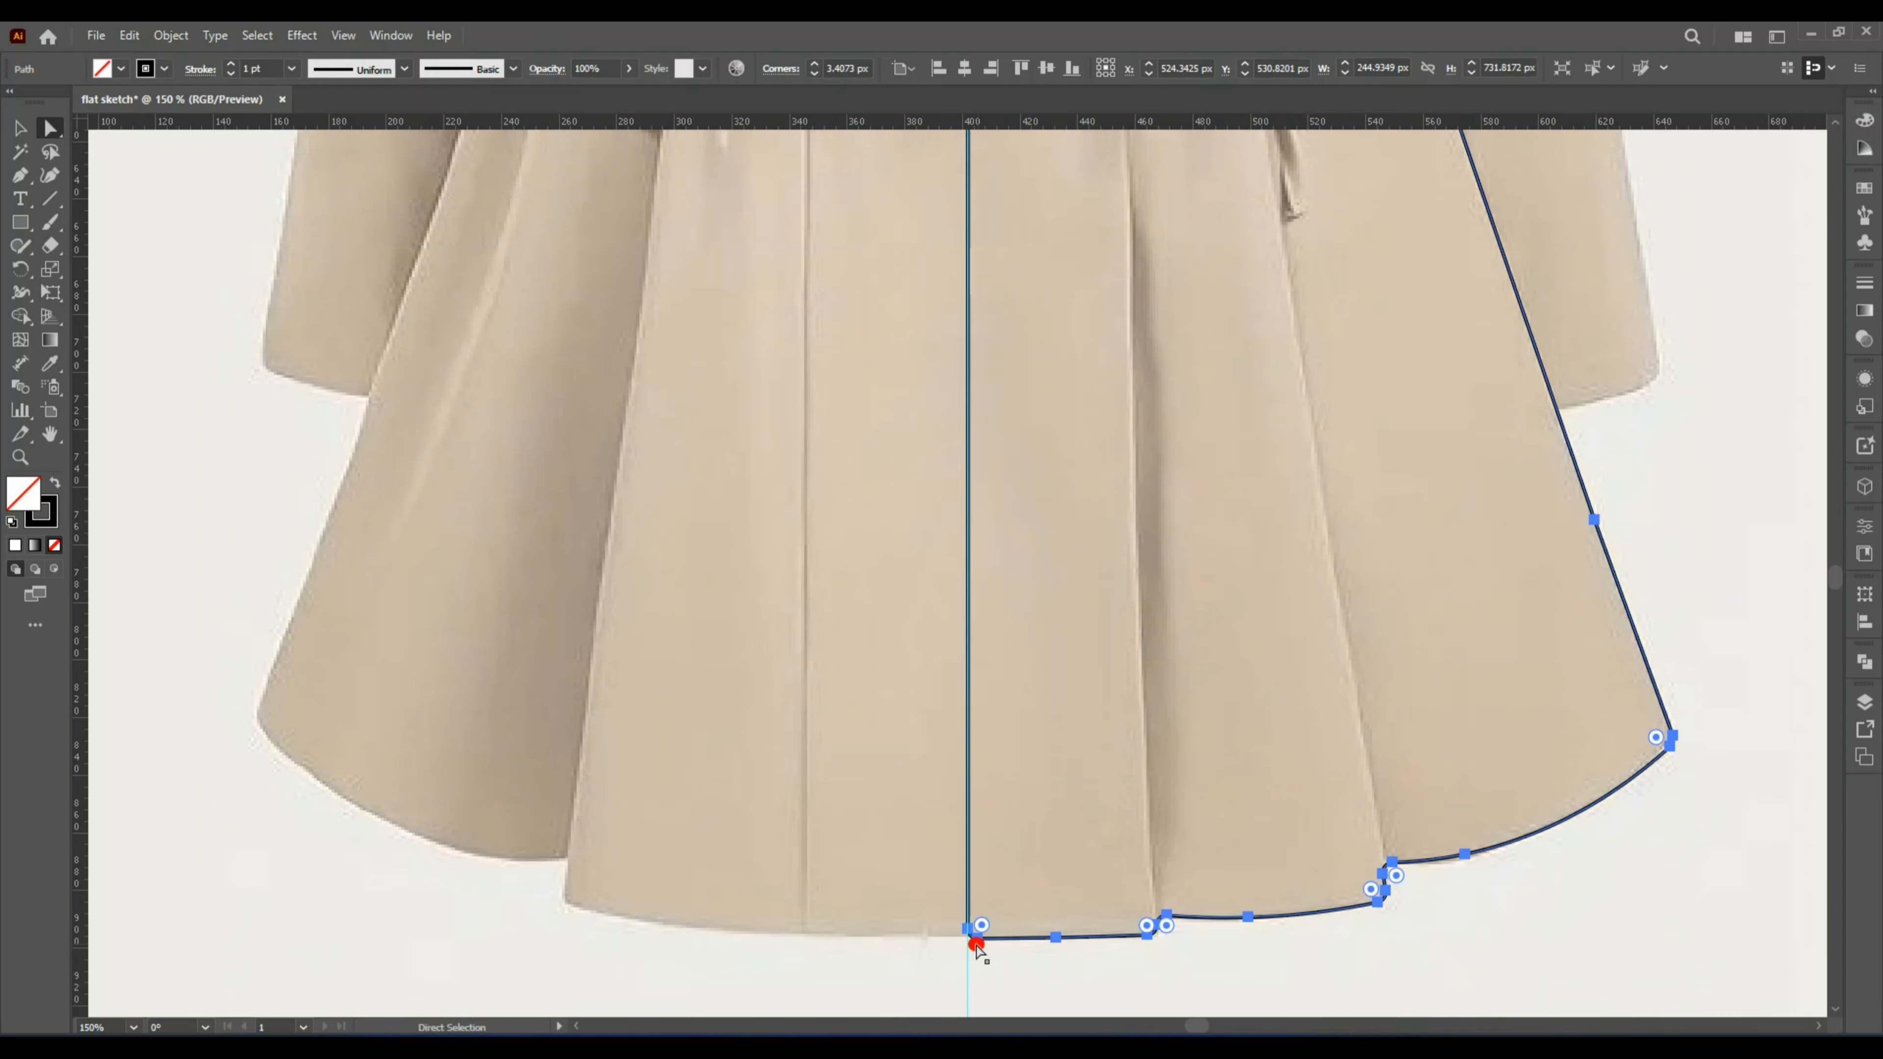
{"action": "scroll", "coordinate": [1646, 802], "scroll_direction": "up", "scroll_amount": 3}
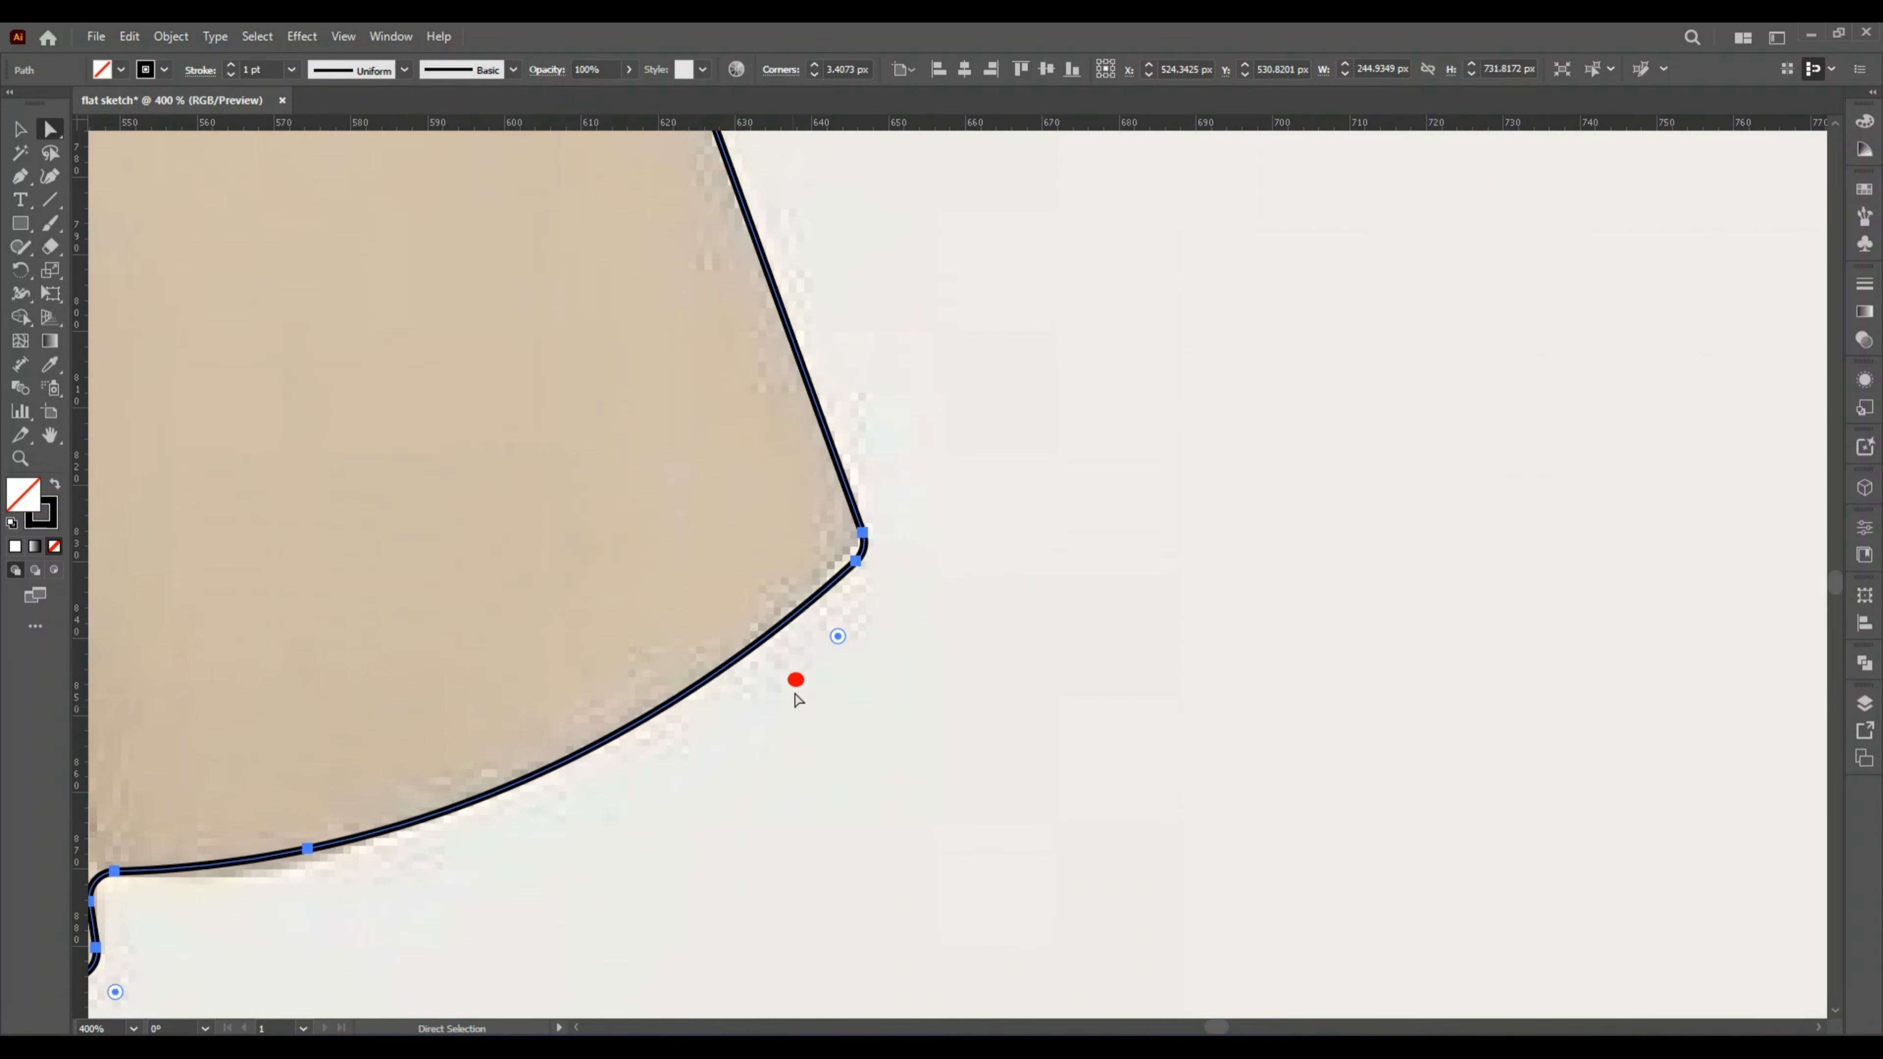
{"action": "scroll", "coordinate": [824, 600], "scroll_direction": "down", "scroll_amount": 3}
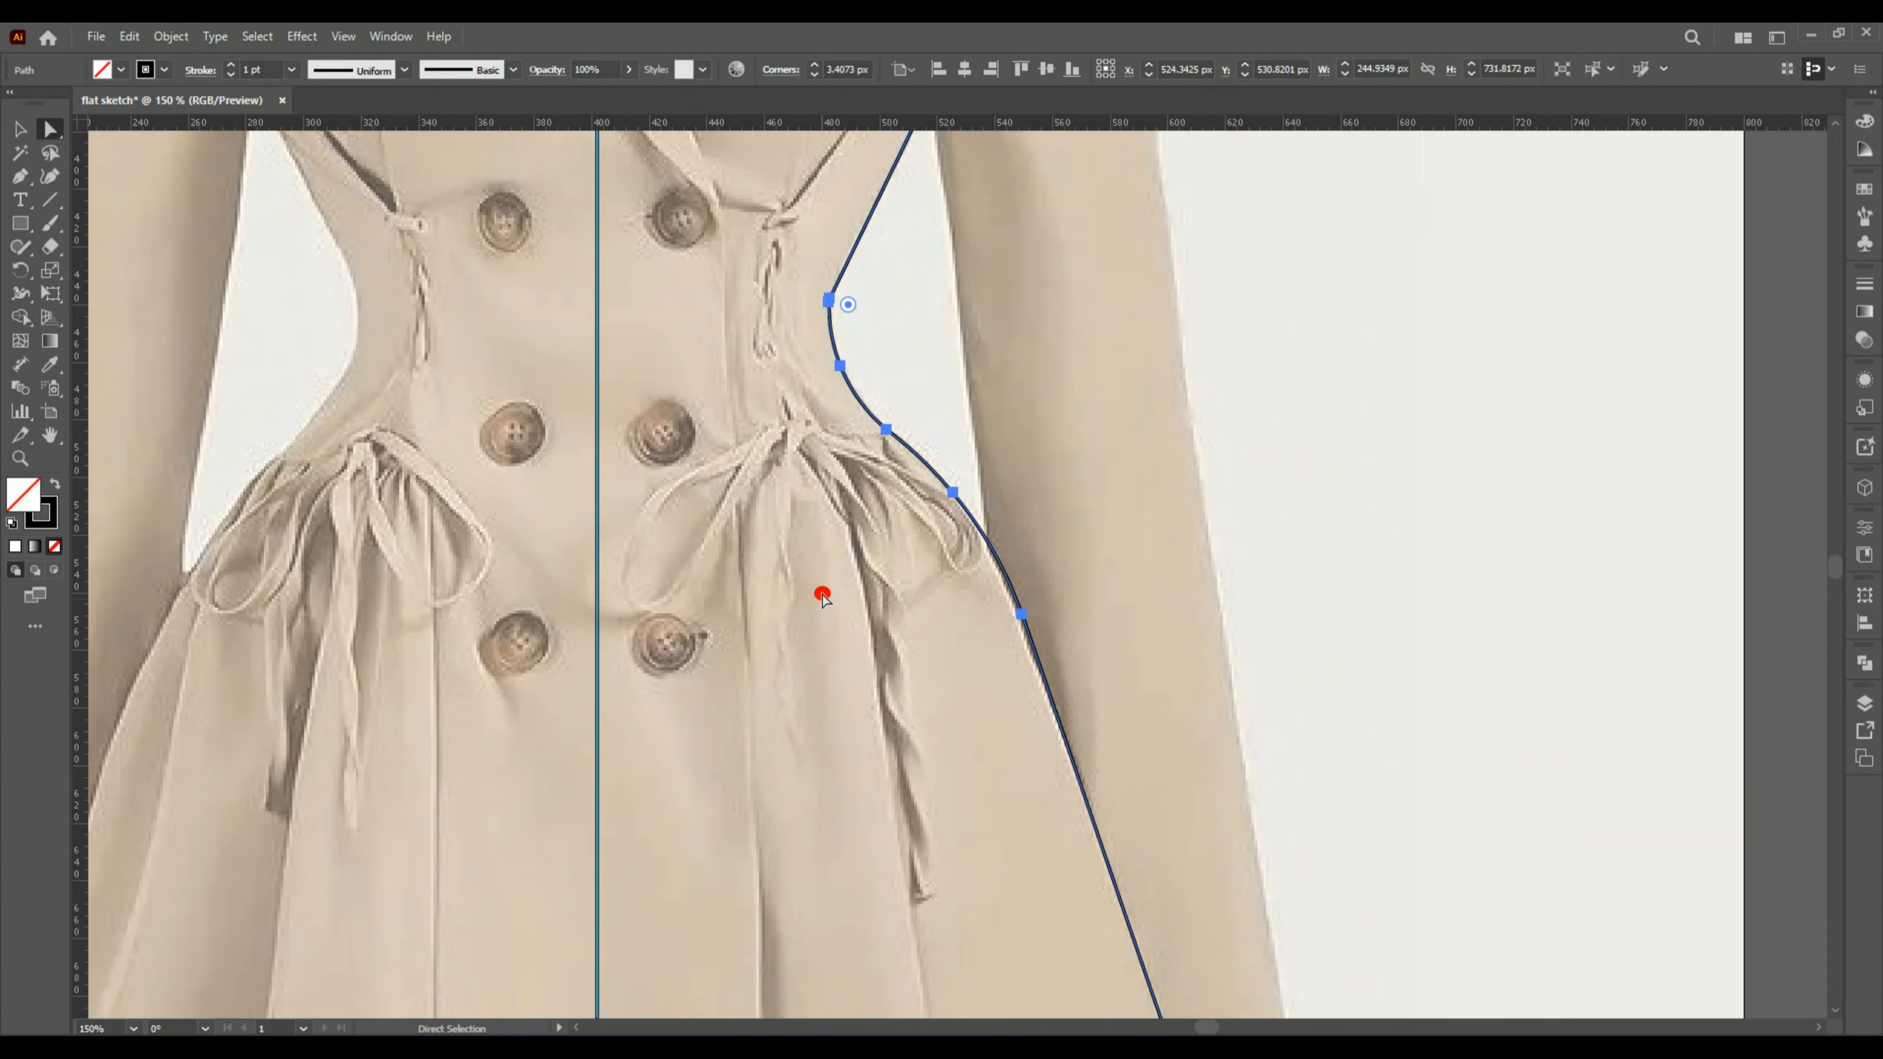
Round the body path's corners to a radius of about 3.41 px with the Direct Selection tool.
{"action": "scroll", "coordinate": [822, 597], "scroll_direction": "up", "scroll_amount": 4}
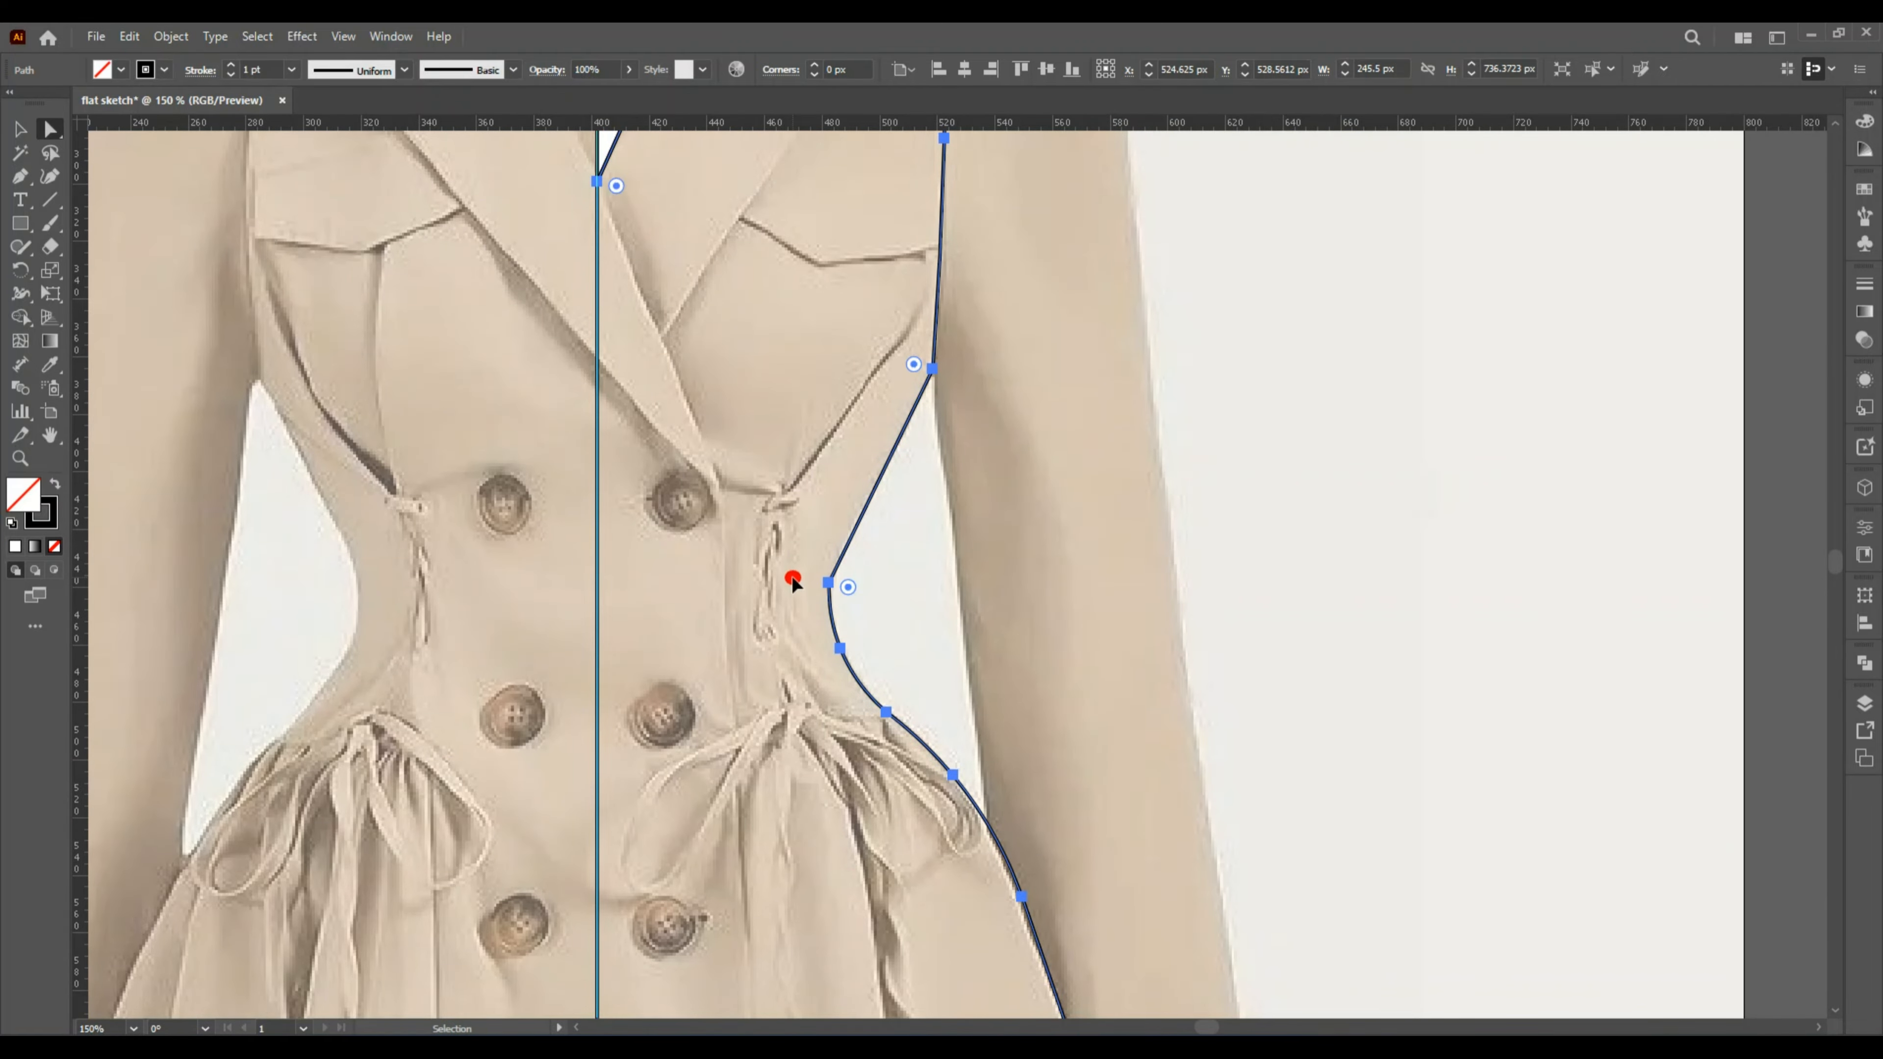
{"action": "scroll", "coordinate": [792, 580], "scroll_direction": "up", "scroll_amount": 3}
{"action": "scroll", "coordinate": [664, 362], "scroll_direction": "up", "scroll_amount": 5}
{"action": "left_click_drag", "start_coordinate": [648, 469], "coordinate": [670, 482]}
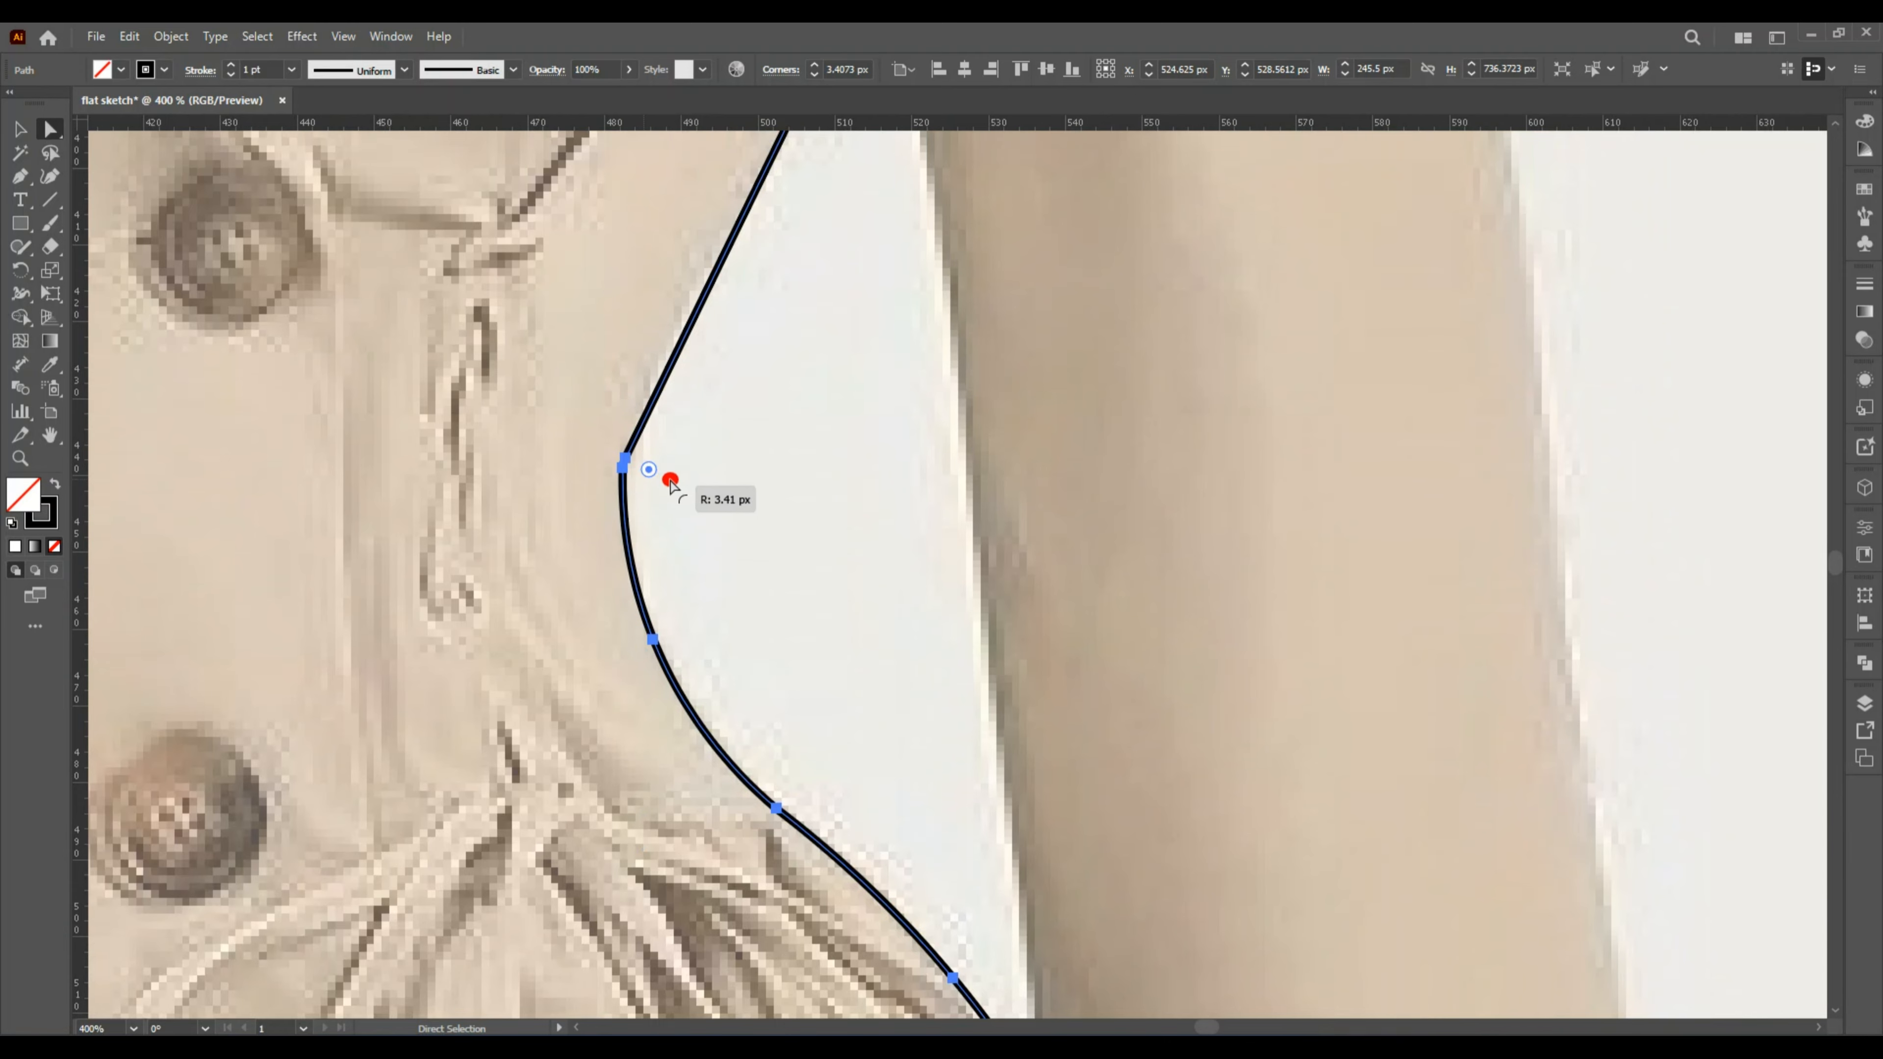
{"action": "scroll", "coordinate": [593, 576], "scroll_direction": "up", "scroll_amount": 9}
{"action": "left_click_drag", "start_coordinate": [871, 569], "coordinate": [790, 539]}
{"action": "key", "text": "ctrl+0"}
{"action": "left_click", "coordinate": [20, 130]}
Trace the collar and lapel as a new Pen path from the shoulder, around the notch to the lapel tip, ending at the neckline's V point.
{"action": "left_click", "coordinate": [18, 178]}
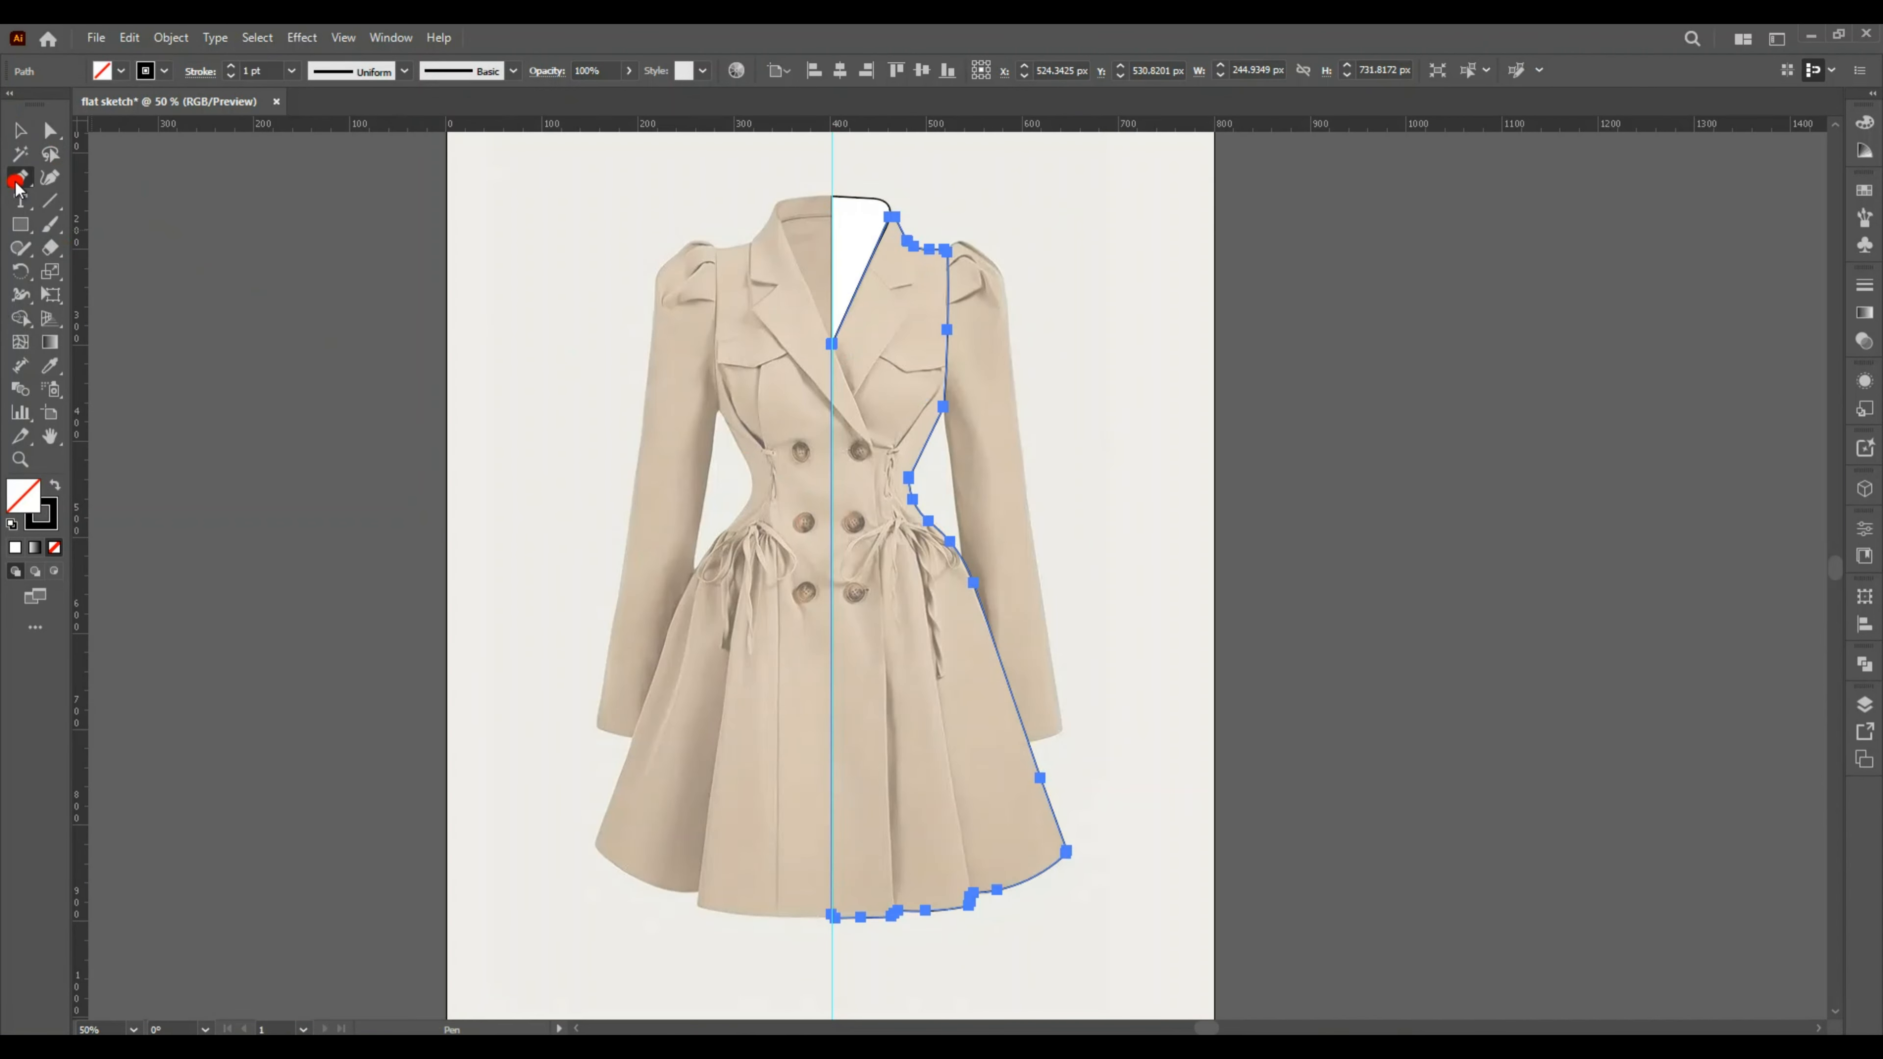
{"action": "key", "text": "ctrl+plus"}
{"action": "key", "text": "ctrl+plus"}
{"action": "key", "text": "ctrl+plus"}
{"action": "key", "text": "ctrl+plus"}
{"action": "scroll", "coordinate": [916, 265], "scroll_direction": "up", "scroll_amount": 10}
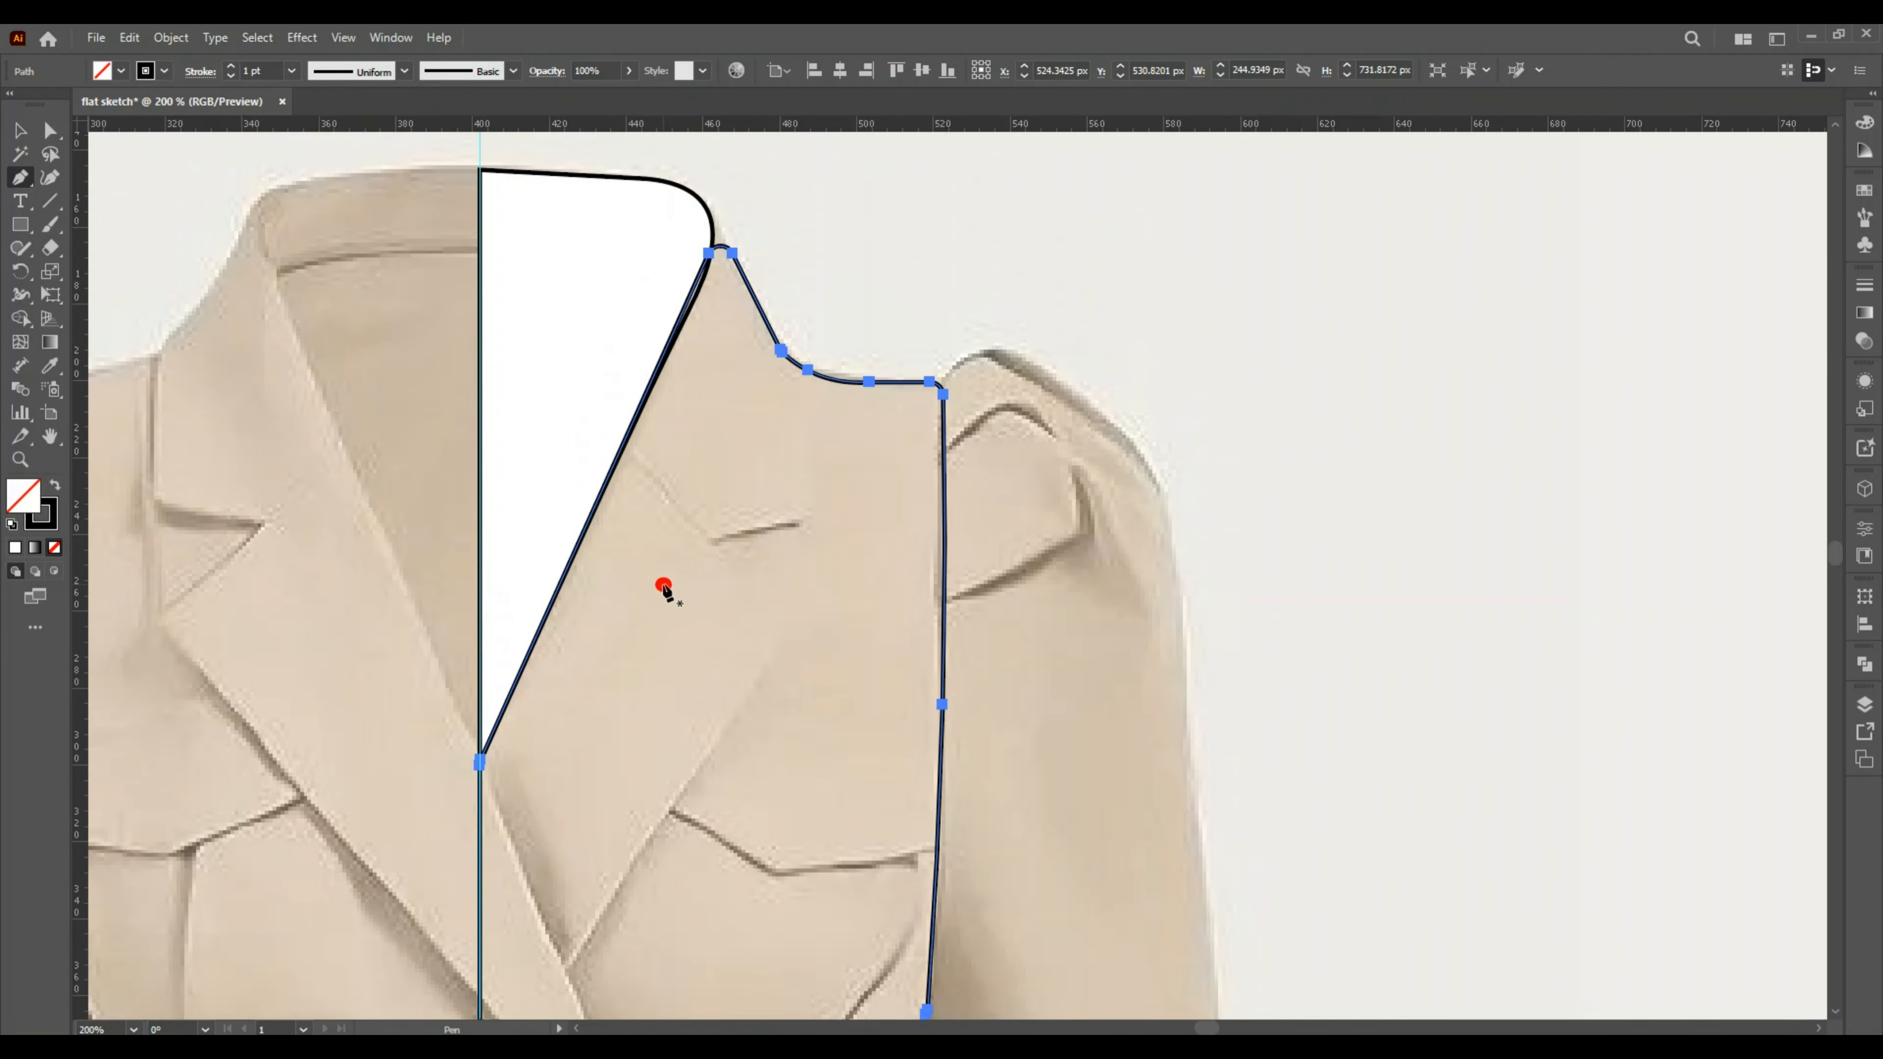
{"action": "key", "text": "ctrl+shift+a"}
{"action": "left_click", "coordinate": [809, 378]}
{"action": "left_click", "coordinate": [808, 522]}
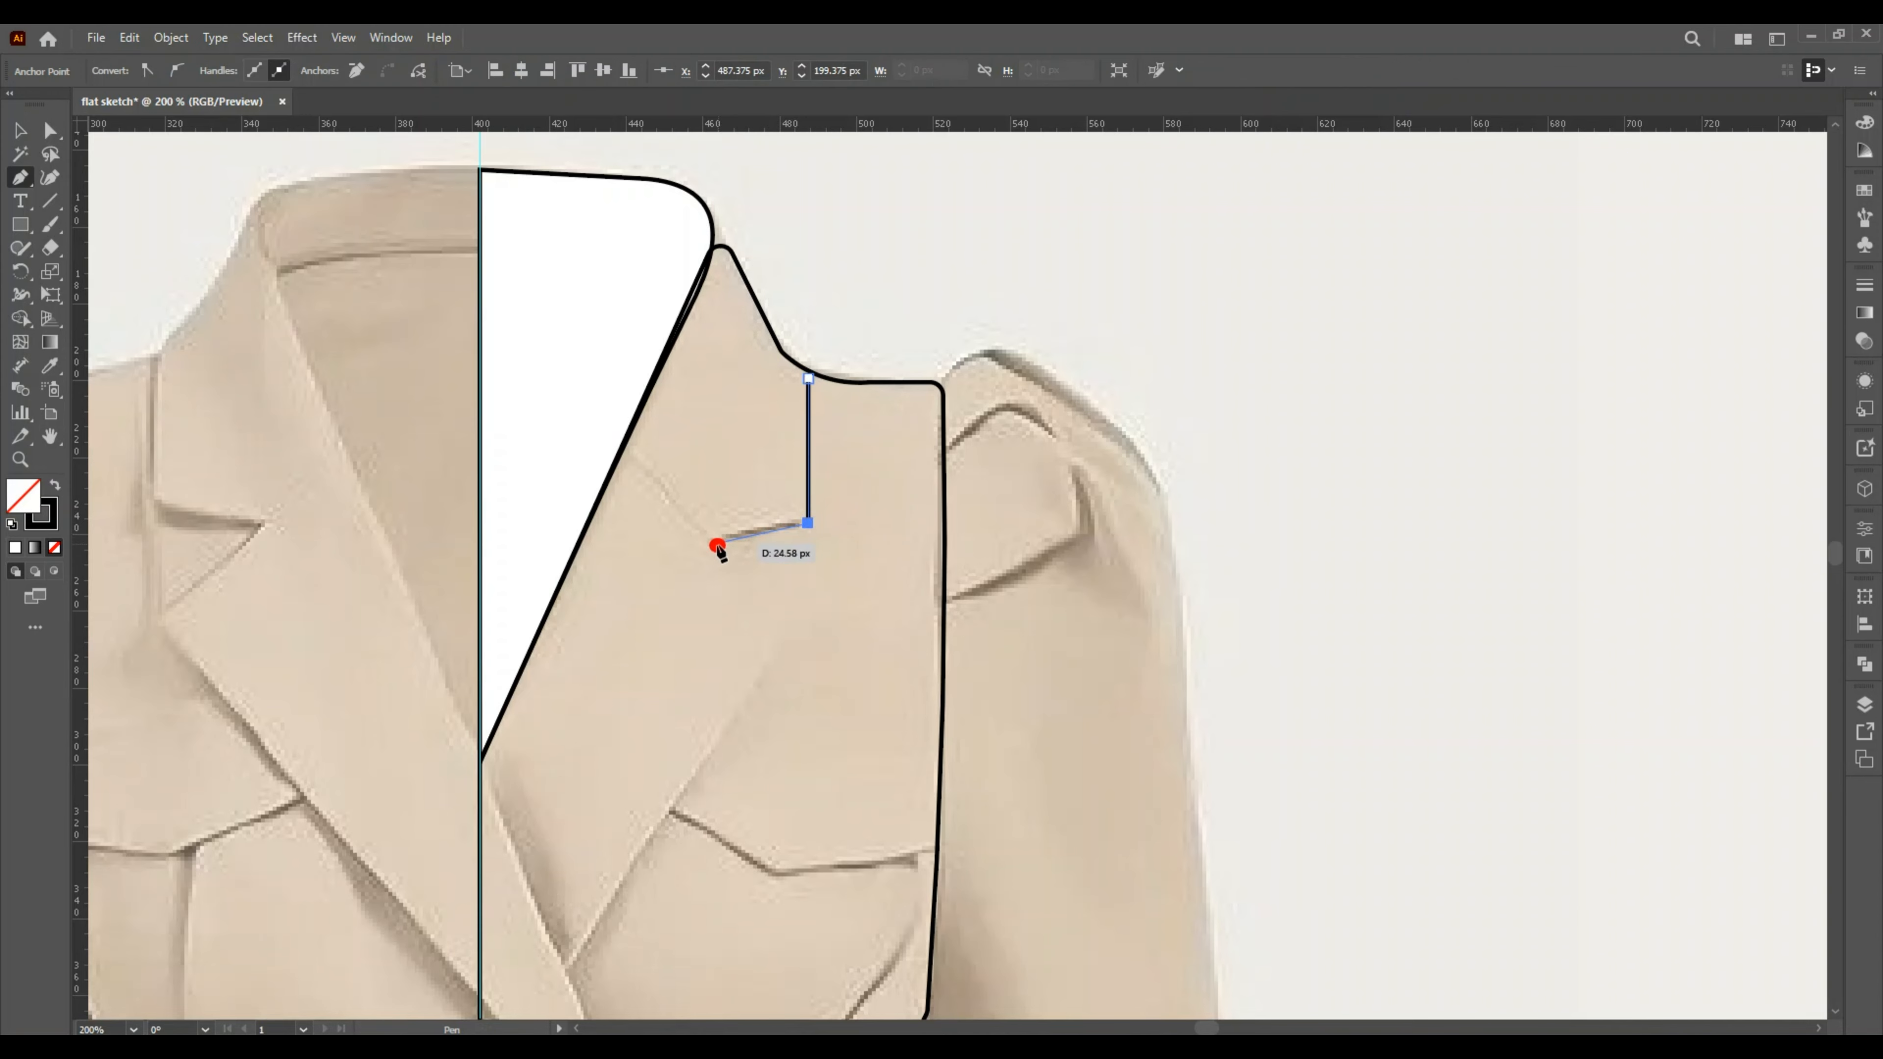
{"action": "left_click", "coordinate": [712, 546]}
{"action": "left_click", "coordinate": [790, 632]}
{"action": "left_click", "coordinate": [561, 974]}
{"action": "left_click", "coordinate": [481, 765]}
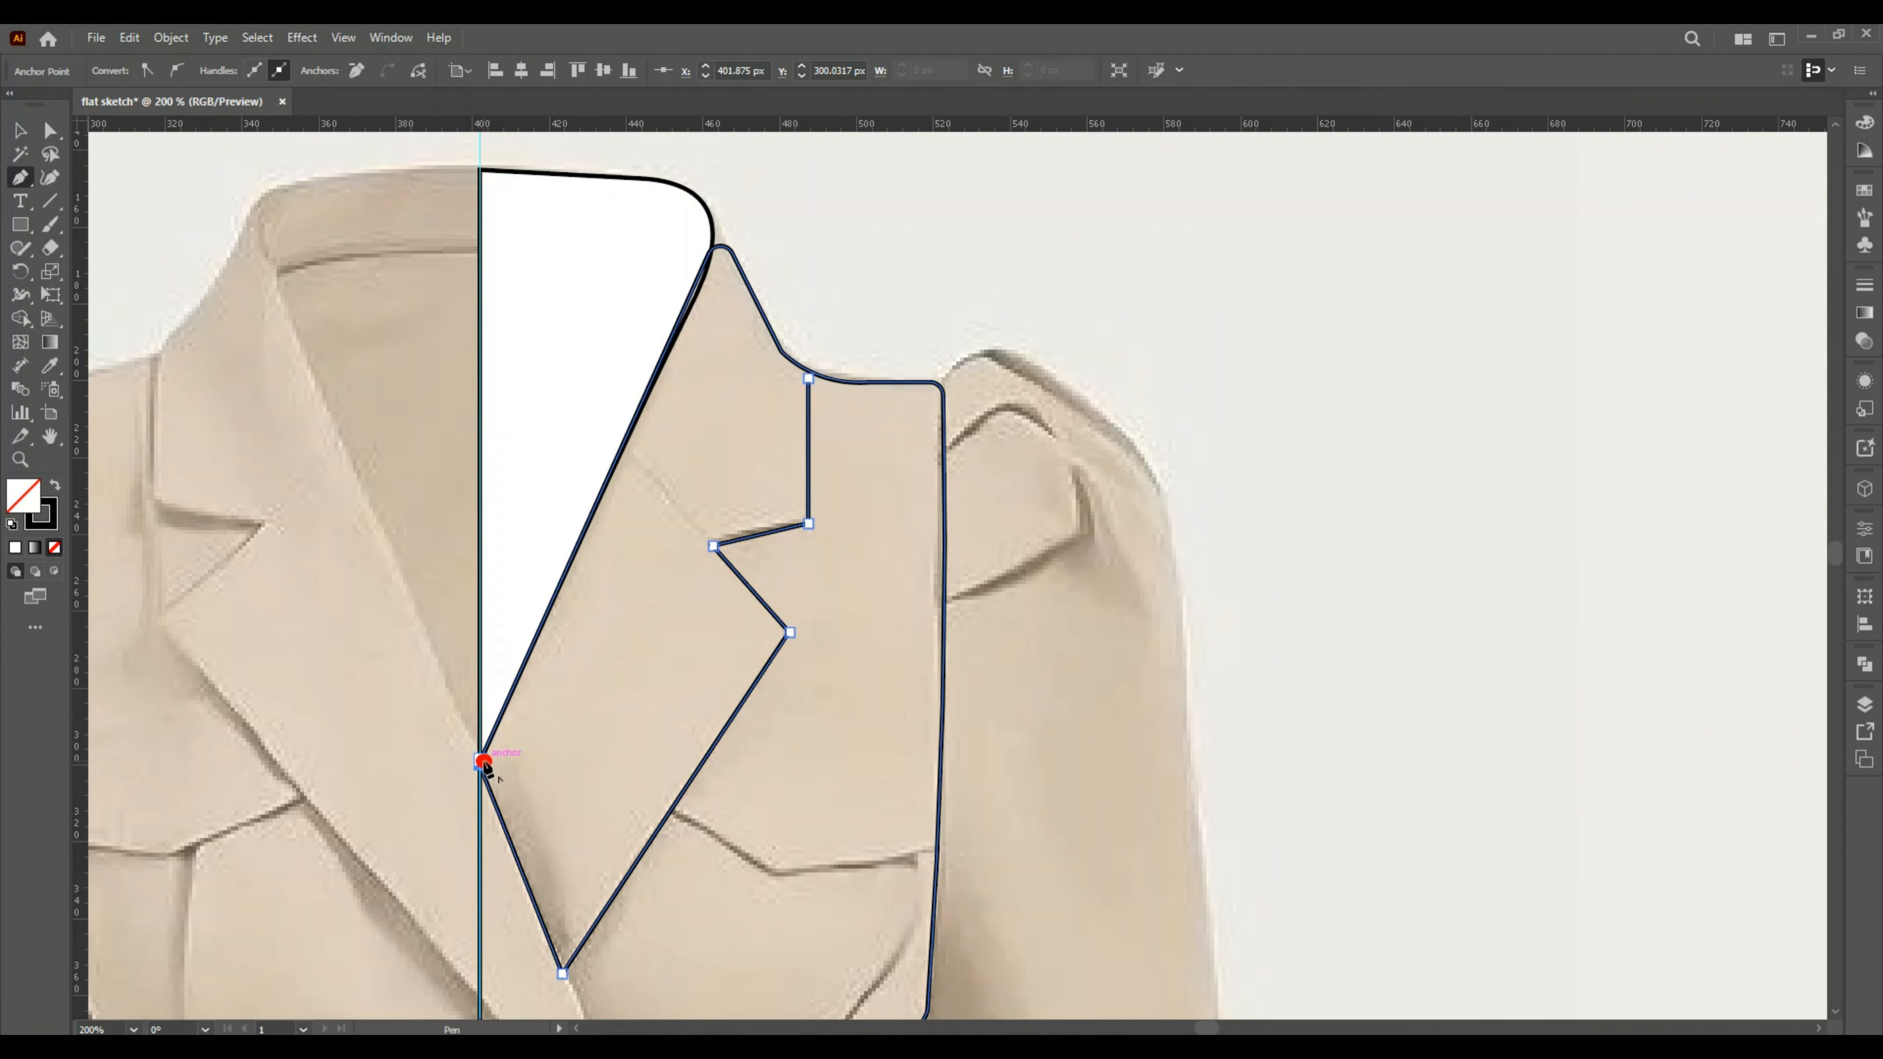
Curve the lapel path's two notch edges with the Curvature tool and round its corners to about 3.72 px.
{"action": "key", "text": "shift+grave"}
{"action": "left_click_drag", "start_coordinate": [758, 535], "coordinate": [757, 528]}
{"action": "left_click_drag", "start_coordinate": [751, 589], "coordinate": [766, 586]}
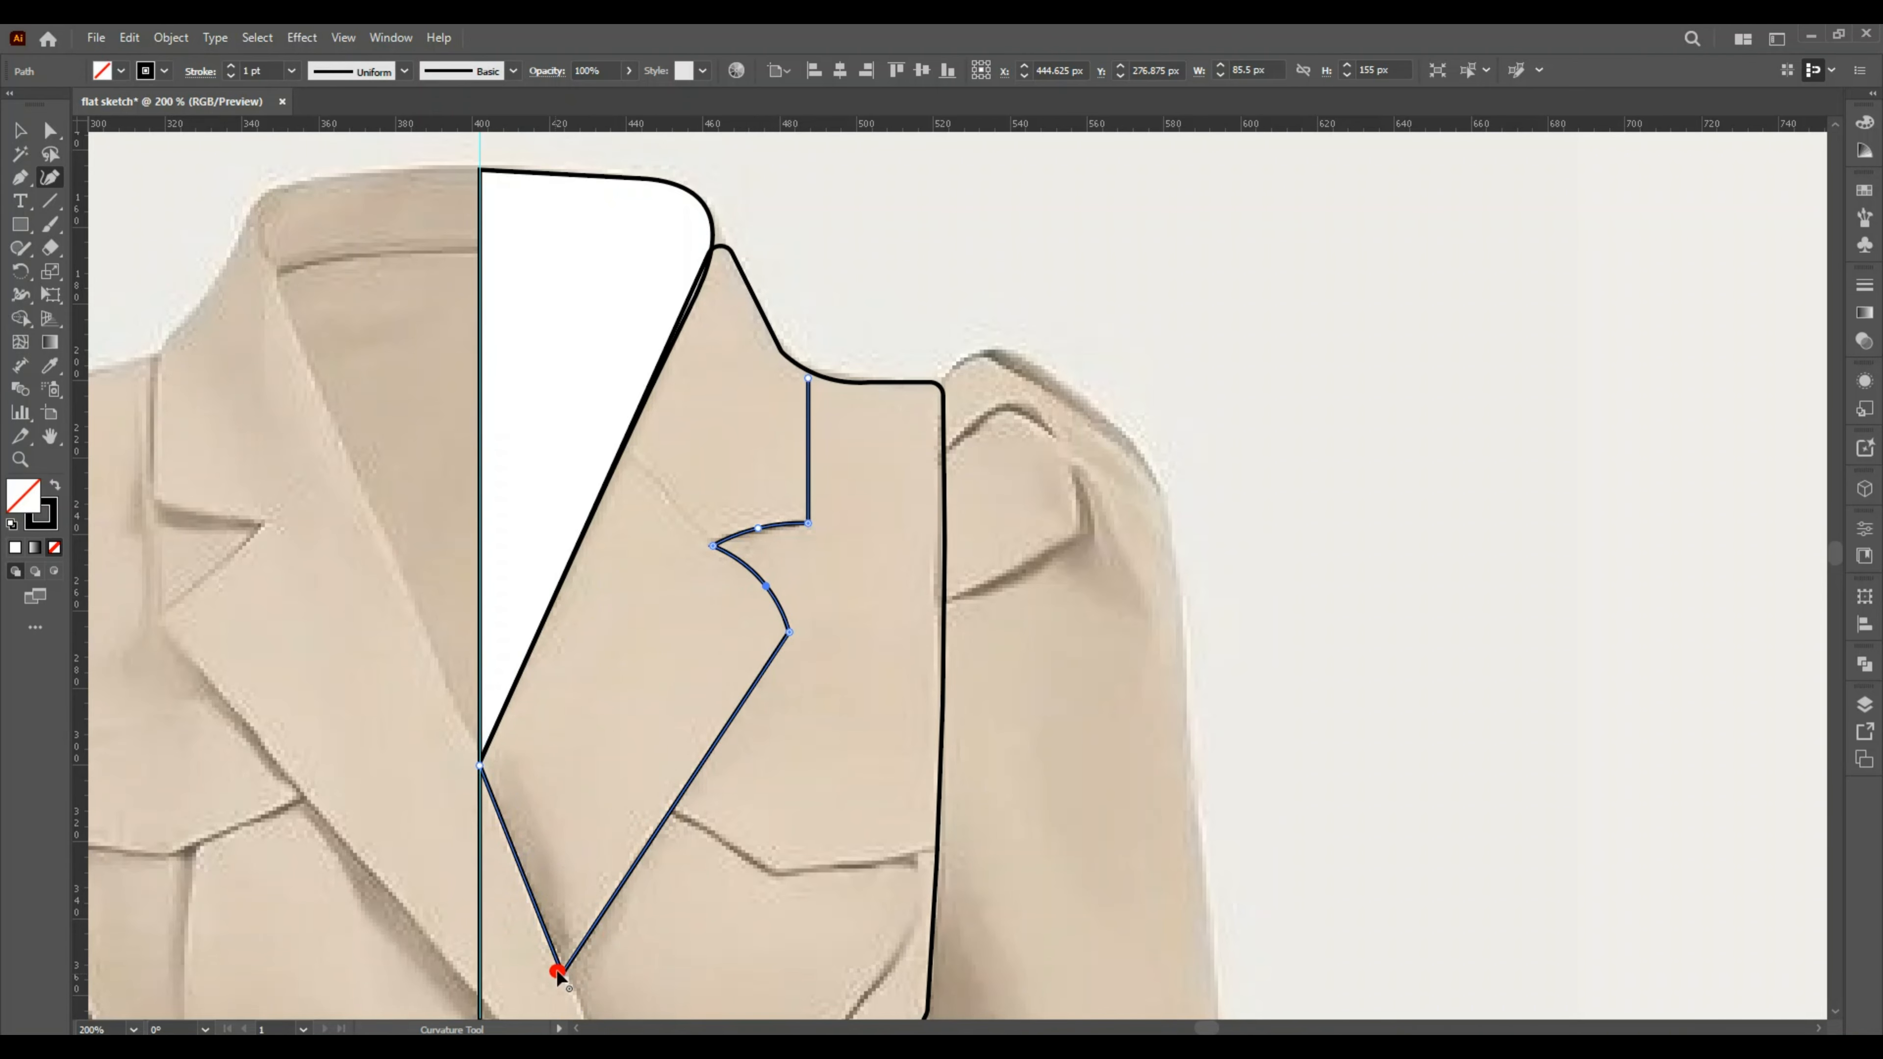
{"action": "left_click", "coordinate": [51, 131]}
{"action": "left_click_drag", "start_coordinate": [564, 955], "coordinate": [577, 961]}
{"action": "left_click_drag", "start_coordinate": [794, 511], "coordinate": [792, 517]}
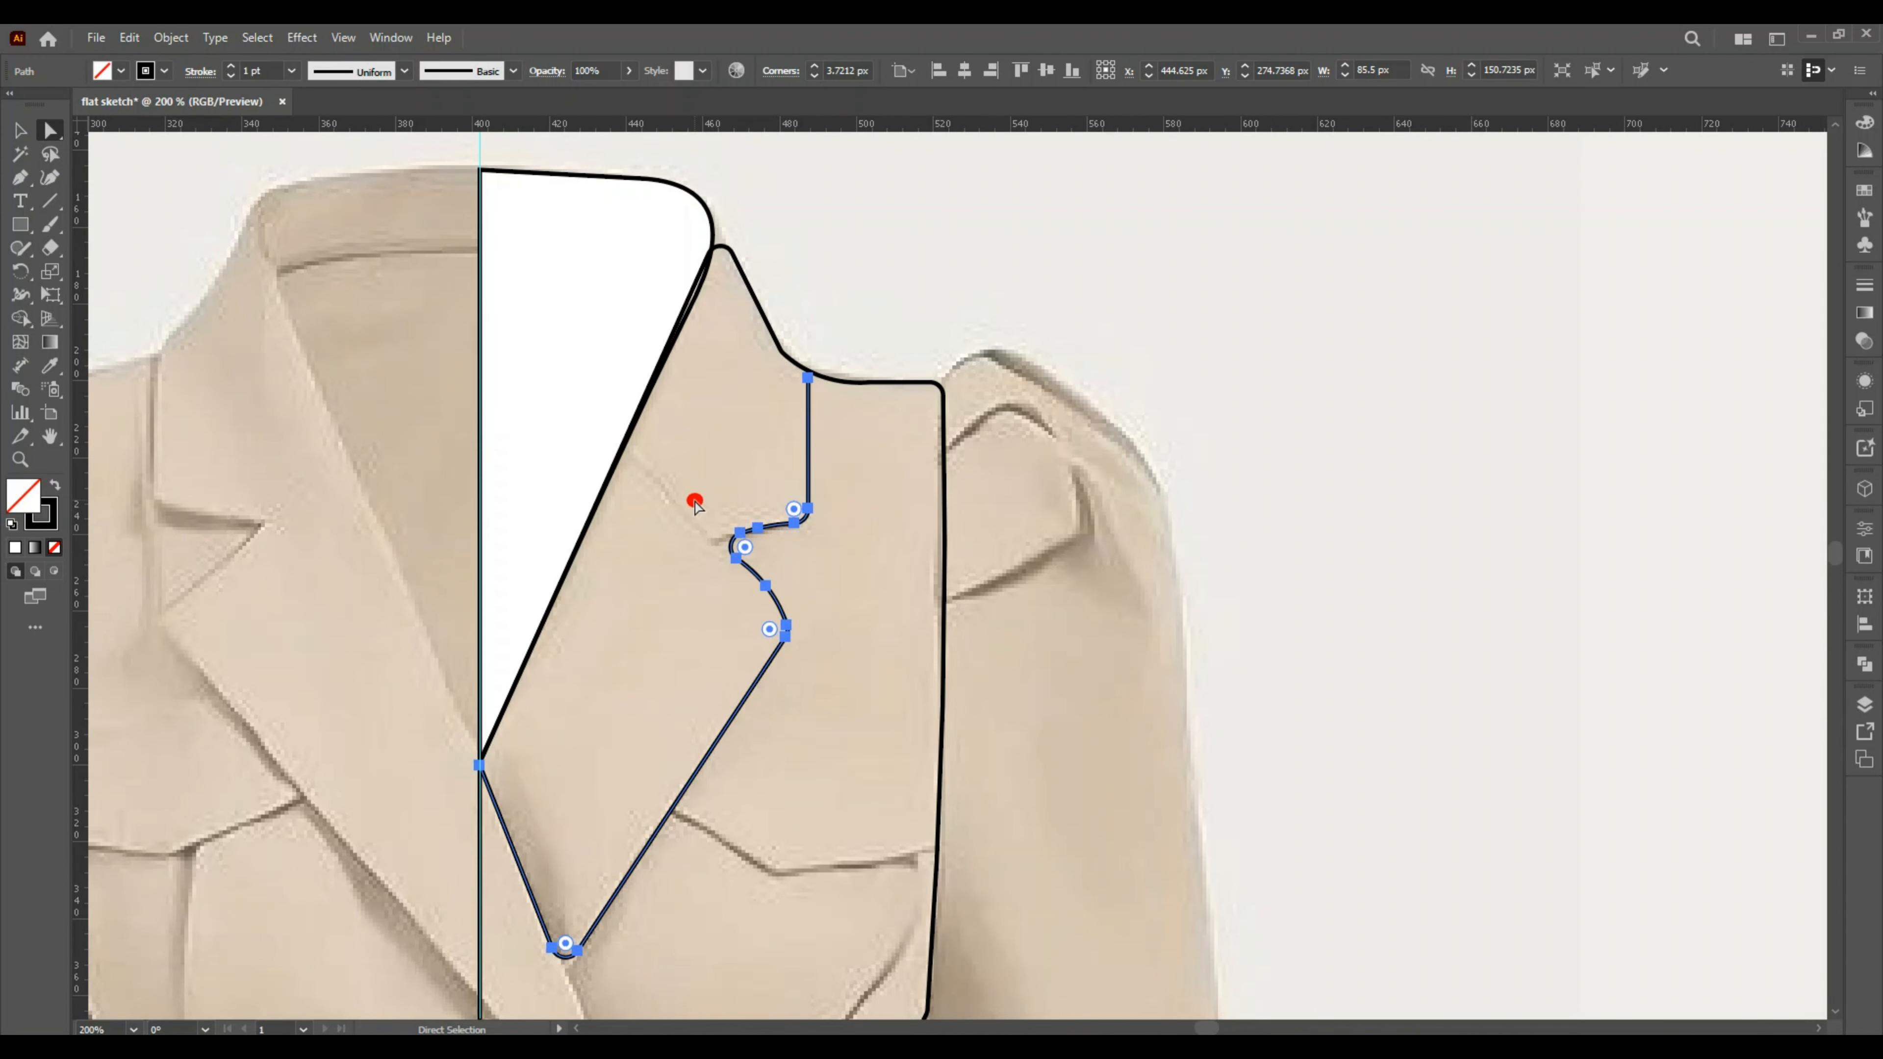
Trace the chest flap's lower edge from the armhole to the lapel with the Pen tool and curve its outer segment.
{"action": "scroll", "coordinate": [821, 650], "scroll_direction": "down", "scroll_amount": 4}
{"action": "left_click", "coordinate": [20, 178]}
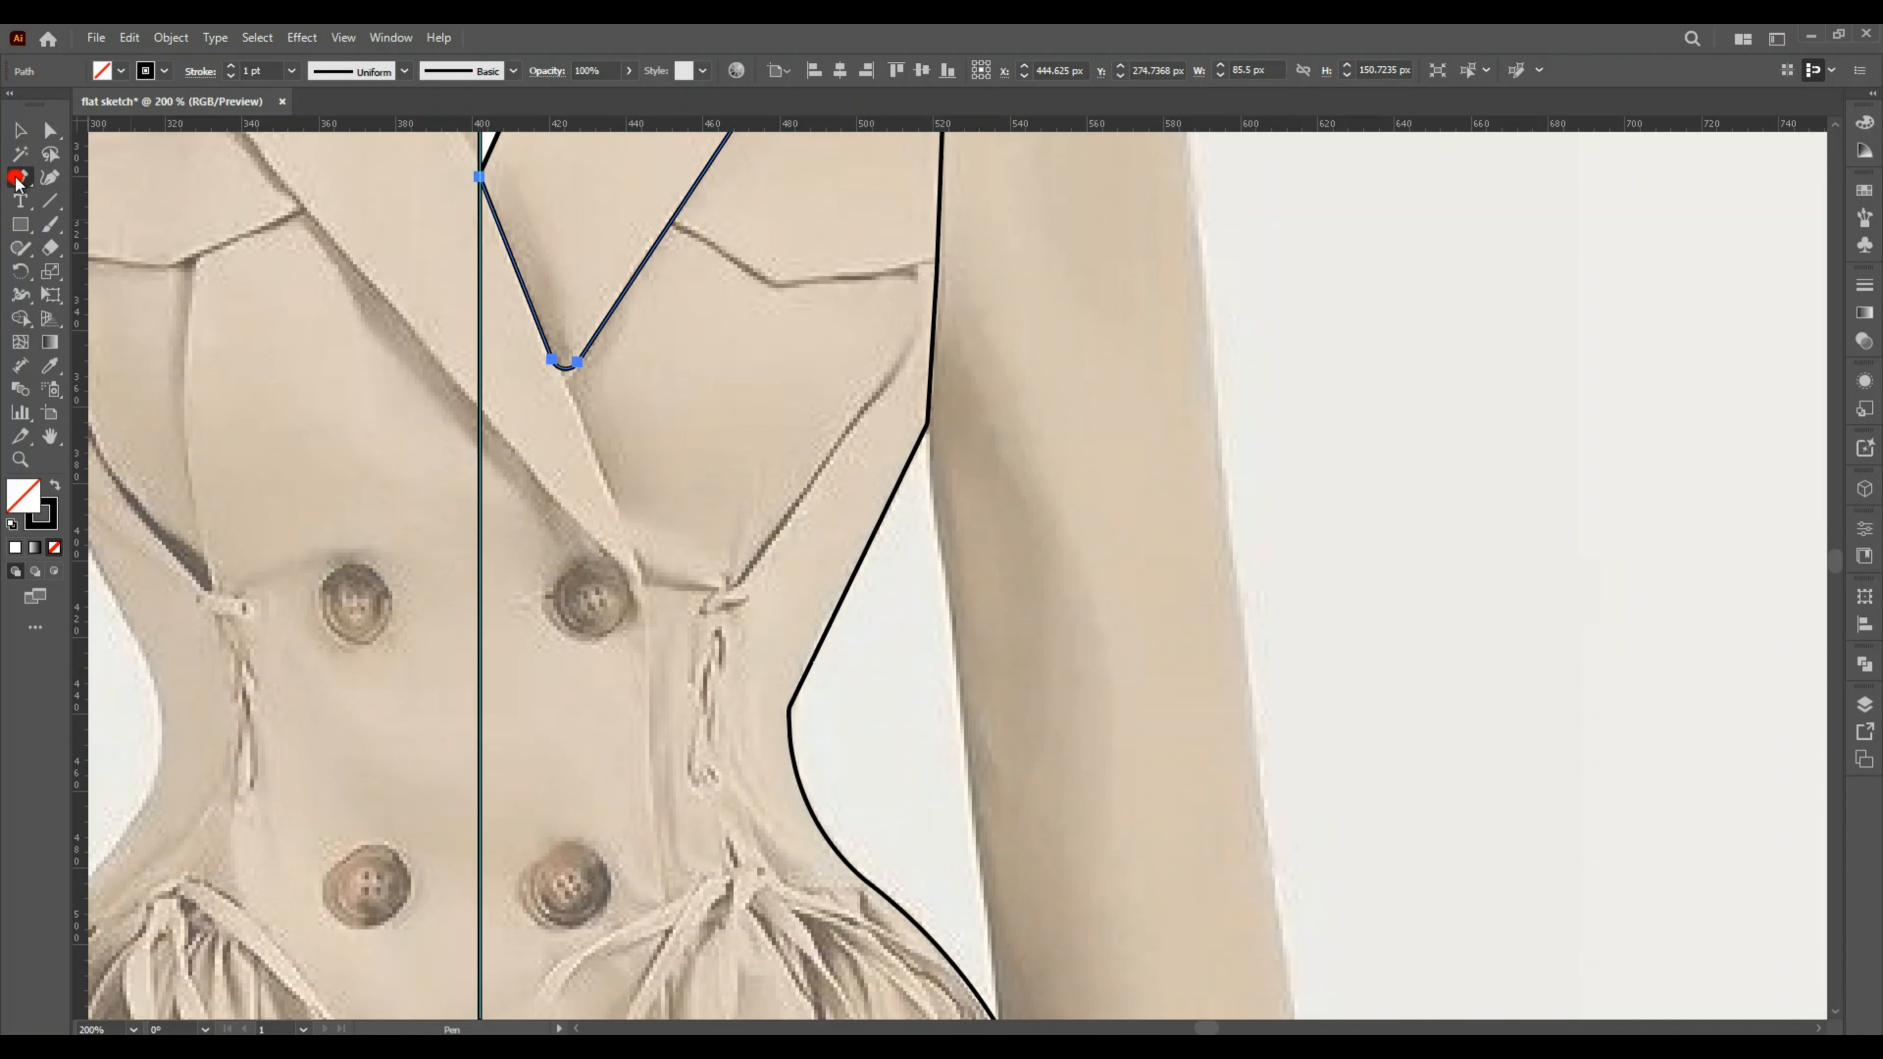
{"action": "scroll", "coordinate": [661, 378], "scroll_direction": "up", "scroll_amount": 1}
{"action": "left_click", "coordinate": [669, 364]}
{"action": "left_click", "coordinate": [770, 426]}
{"action": "left_click", "coordinate": [937, 401]}
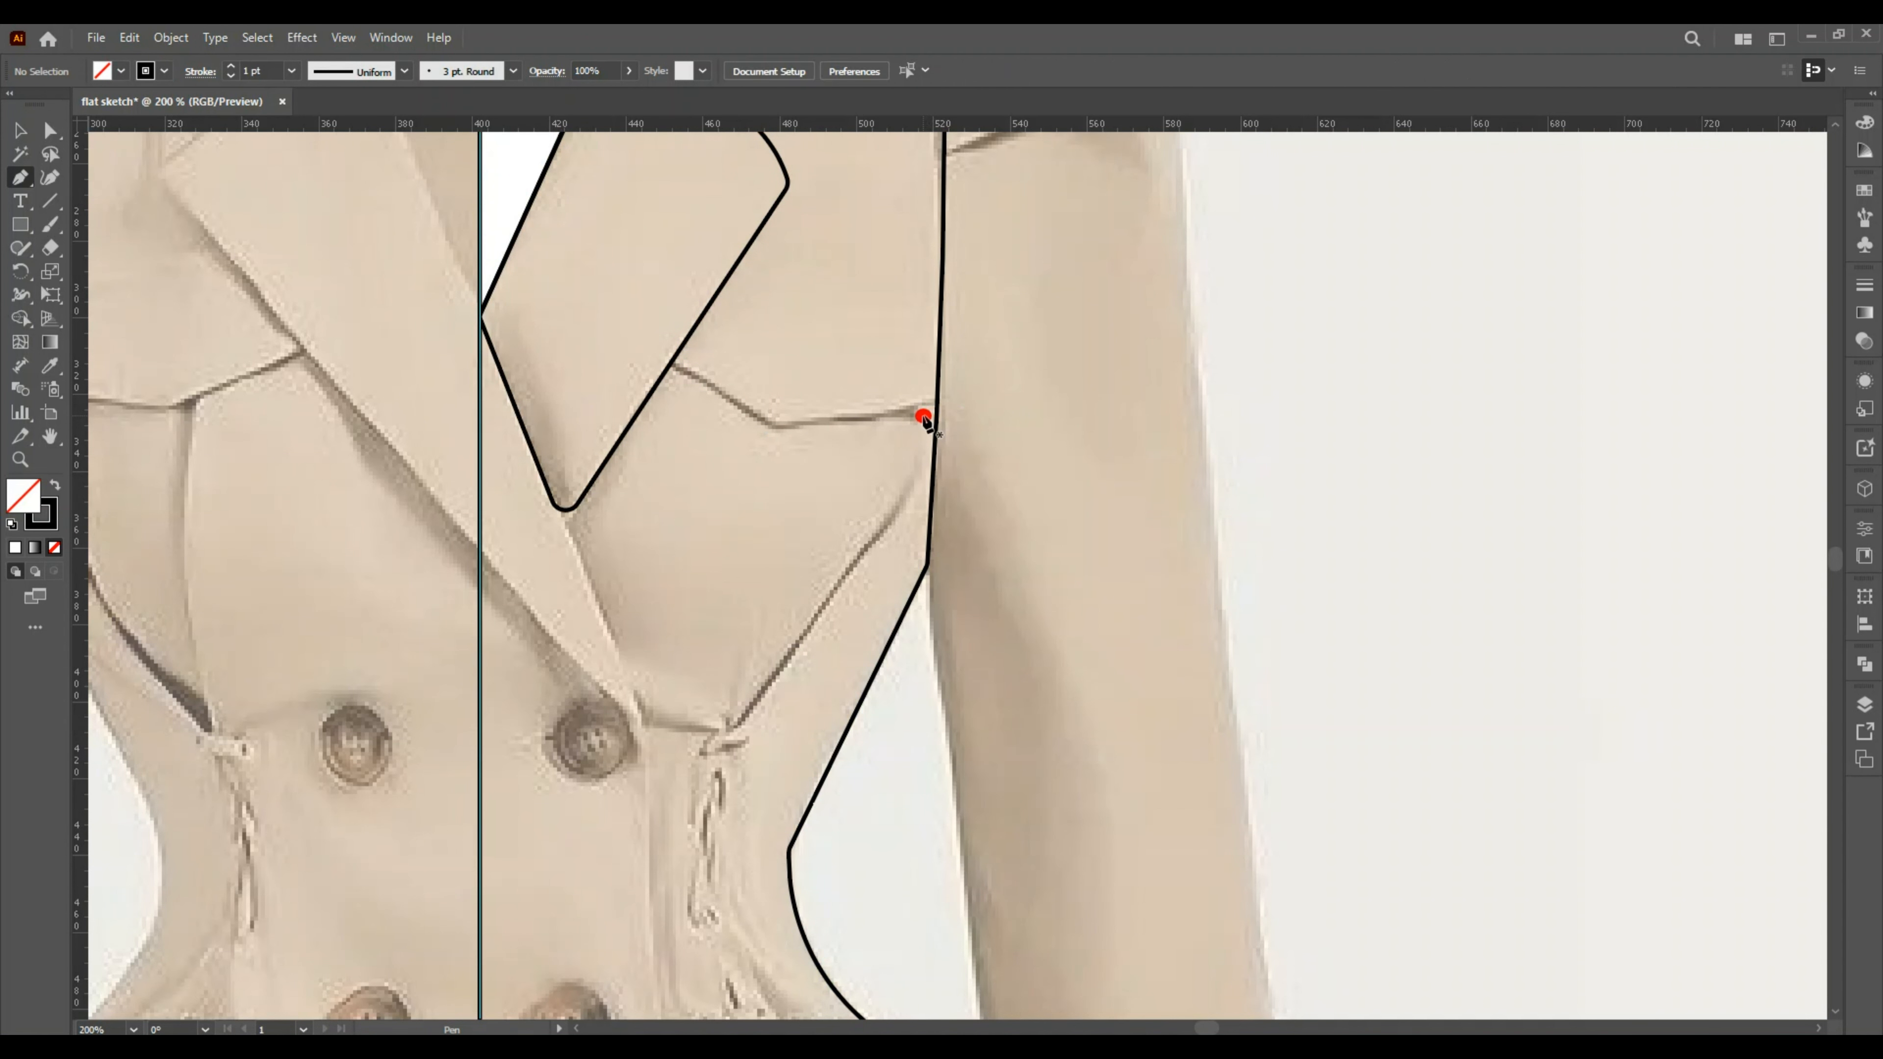
{"action": "left_click", "coordinate": [767, 428]}
{"action": "left_click", "coordinate": [669, 364]}
{"action": "left_click", "coordinate": [50, 178]}
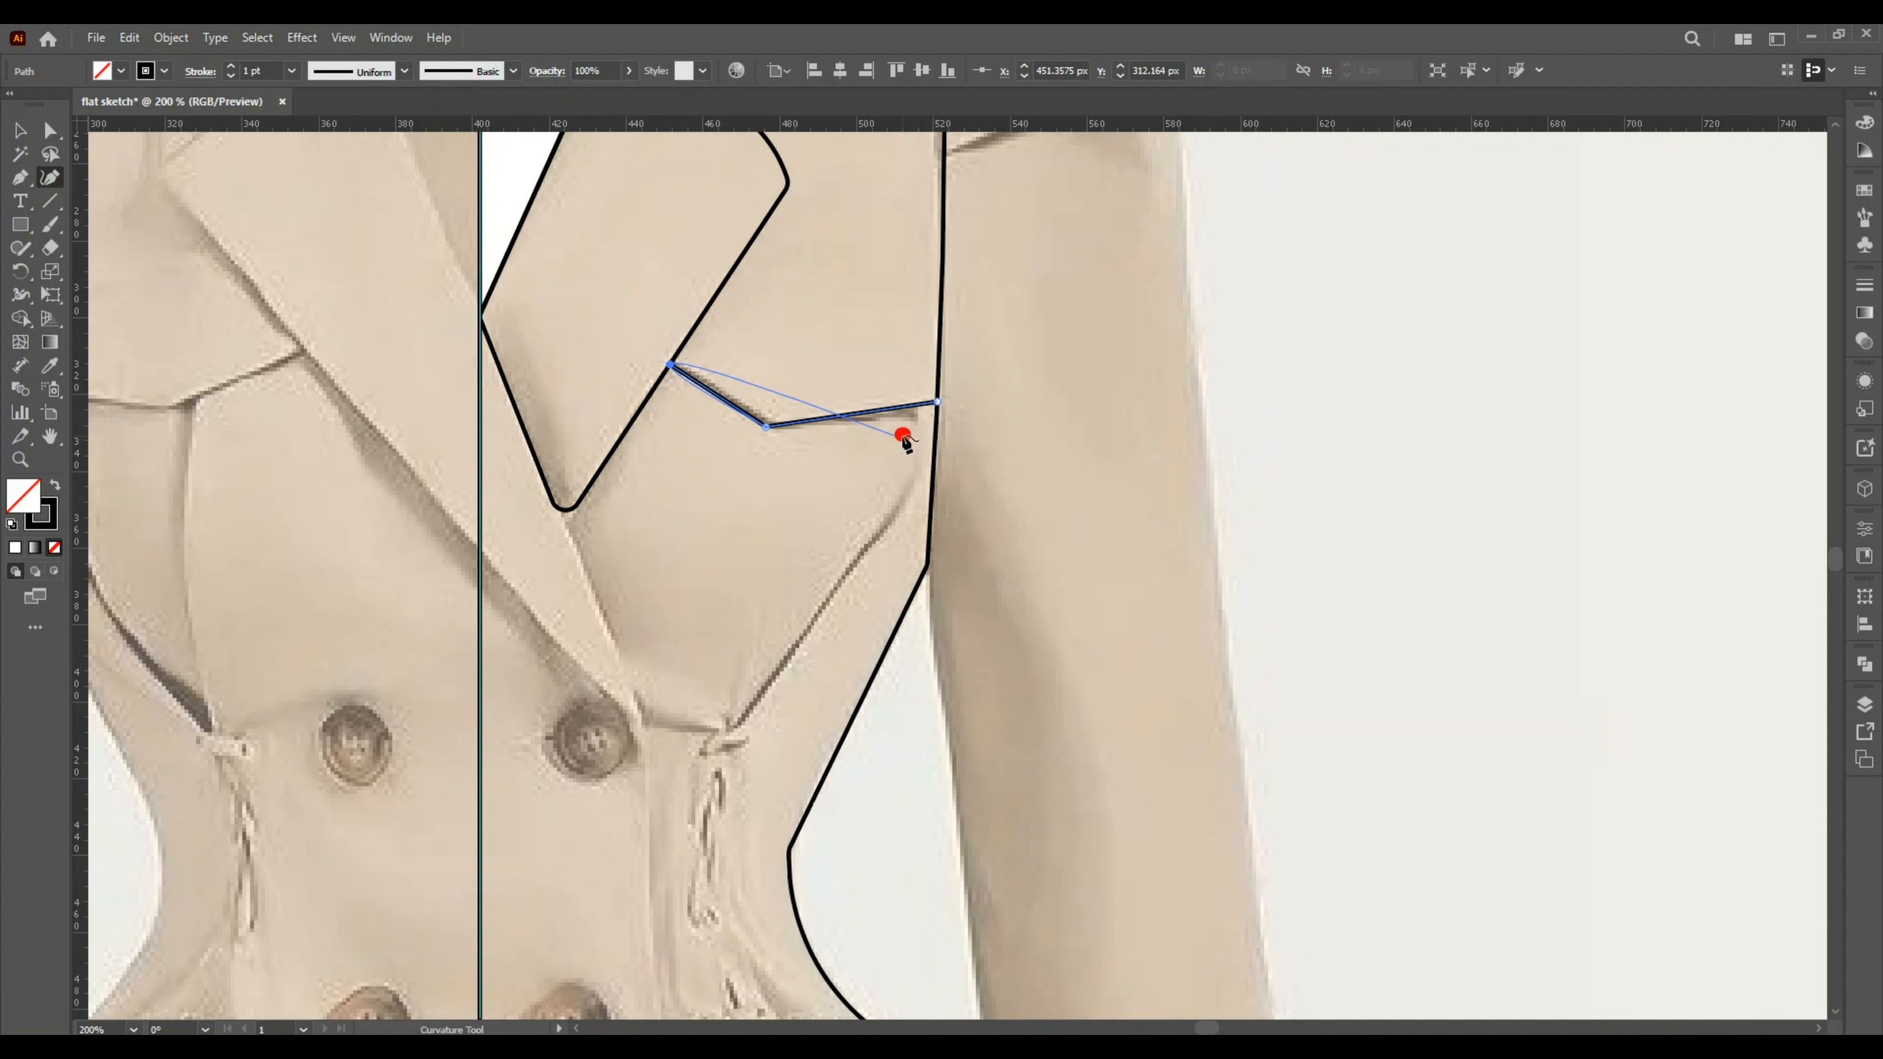
{"action": "left_click", "coordinate": [878, 420]}
Trace the side front seam with the Pen tool from the armhole through the waist lacing and over the gathers to the hem step.
{"action": "left_click", "coordinate": [54, 155]}
{"action": "scroll", "coordinate": [964, 445], "scroll_direction": "down", "scroll_amount": 1}
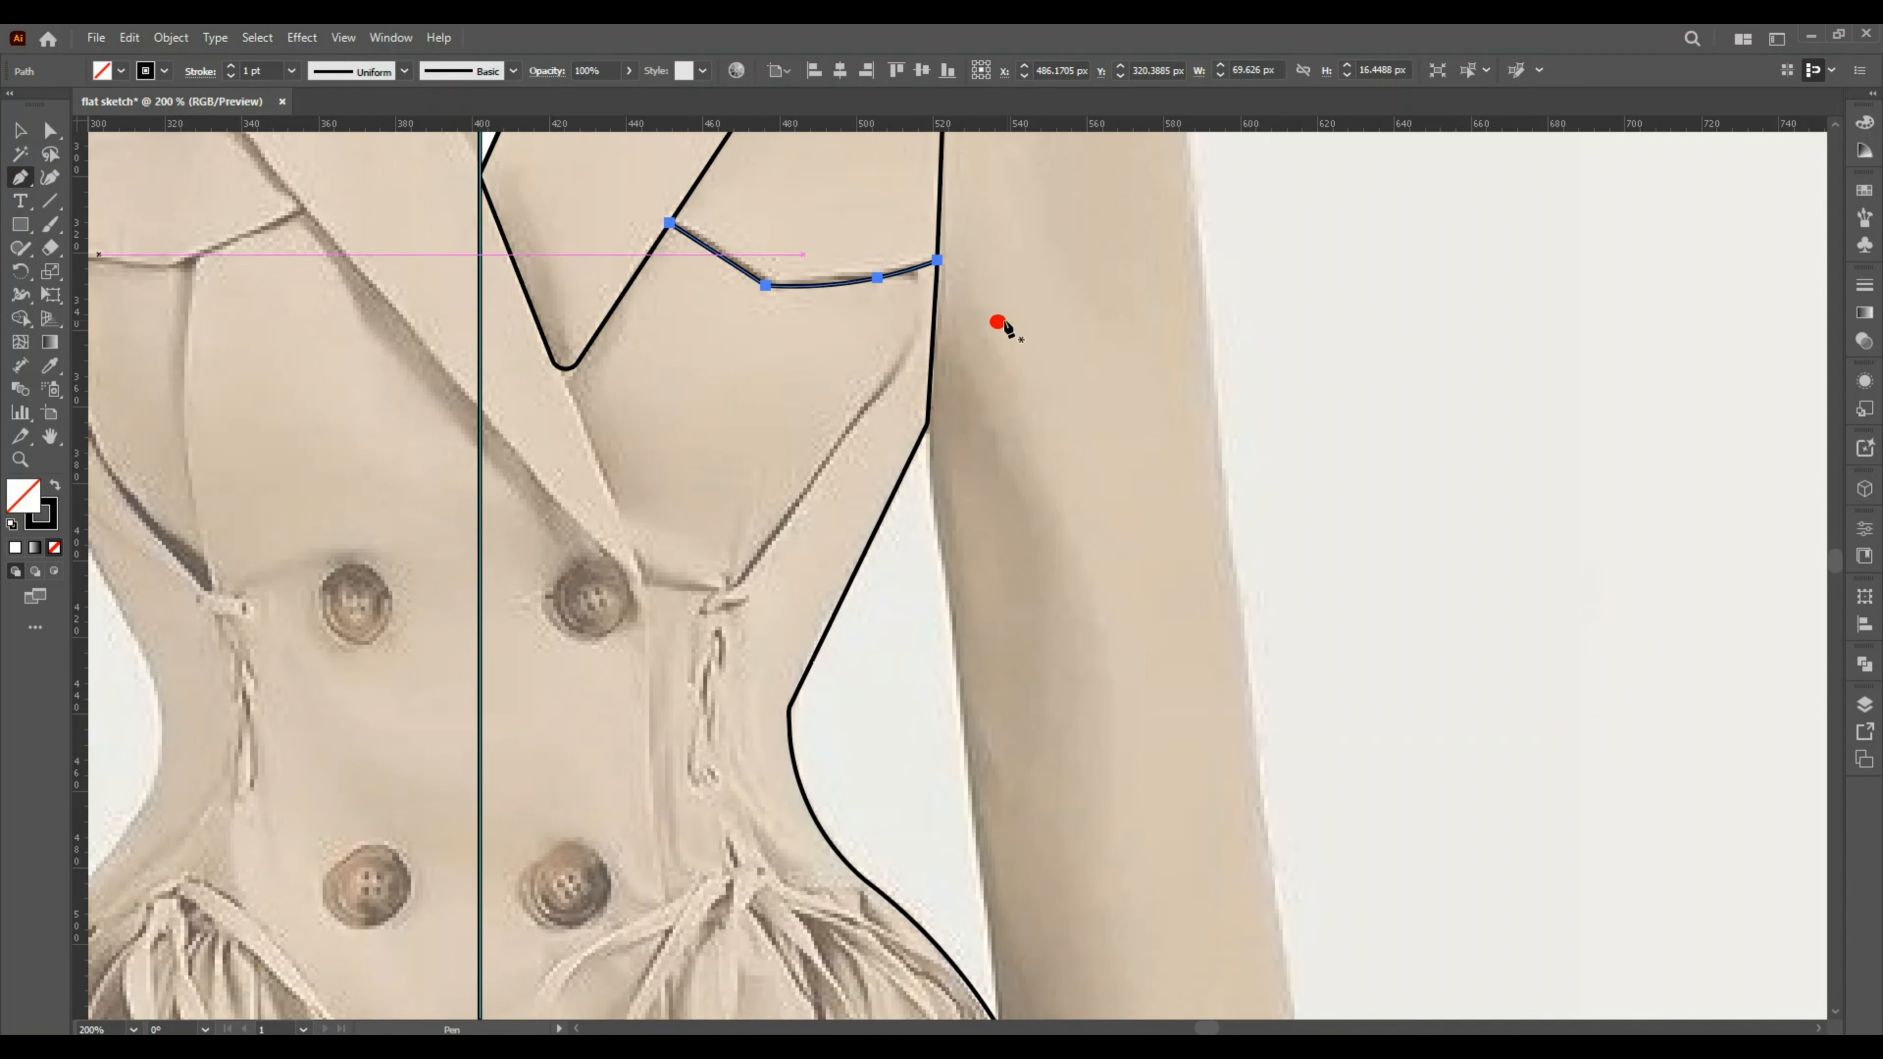
{"action": "left_click", "coordinate": [725, 593]}
{"action": "scroll", "coordinate": [725, 564], "scroll_direction": "down", "scroll_amount": 5}
{"action": "left_click", "coordinate": [727, 473]}
{"action": "left_click", "coordinate": [836, 745]}
{"action": "scroll", "coordinate": [860, 726], "scroll_direction": "down", "scroll_amount": 9}
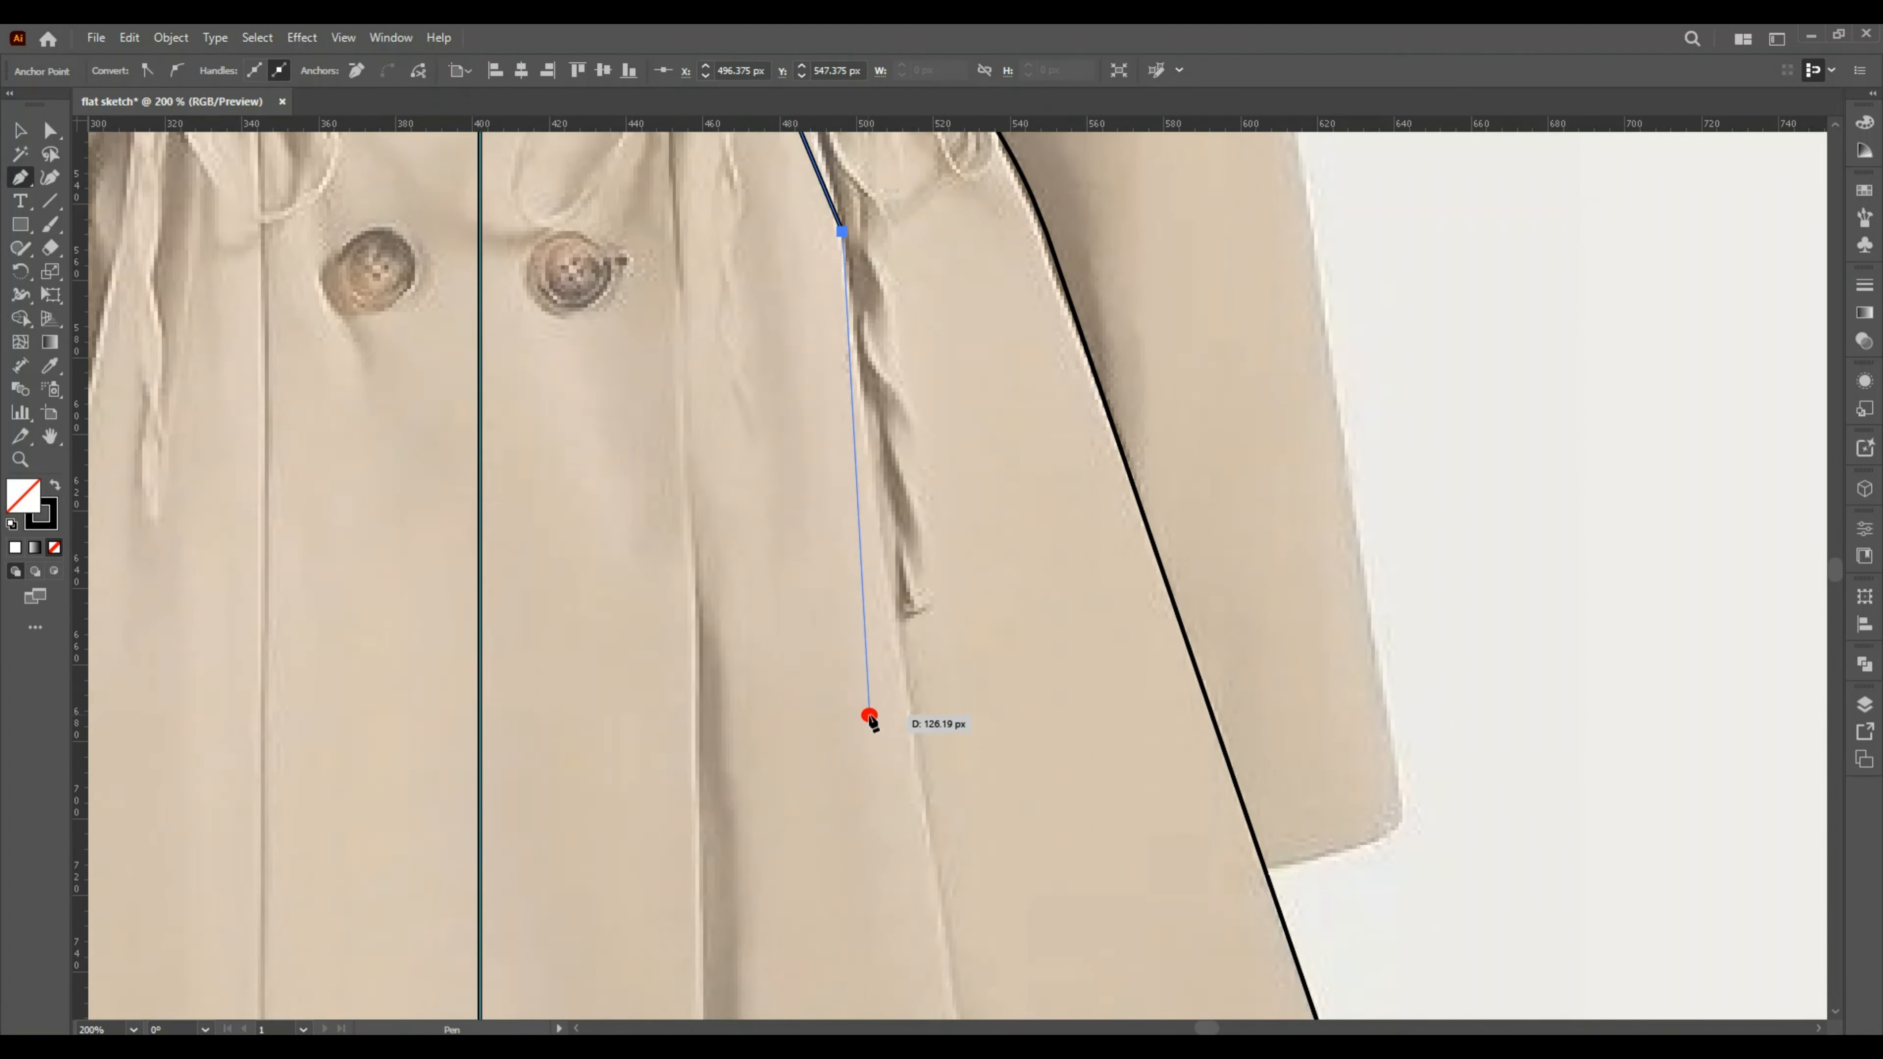
{"action": "left_click", "coordinate": [962, 623]}
{"action": "scroll", "coordinate": [971, 714], "scroll_direction": "down", "scroll_amount": 5}
{"action": "left_click", "coordinate": [1036, 606]}
{"action": "key", "text": "Escape"}
Trace the inner front seam with the Pen tool from the inner hem step up to the waist beside the upper button.
{"action": "scroll", "coordinate": [710, 552], "scroll_direction": "up", "scroll_amount": 12}
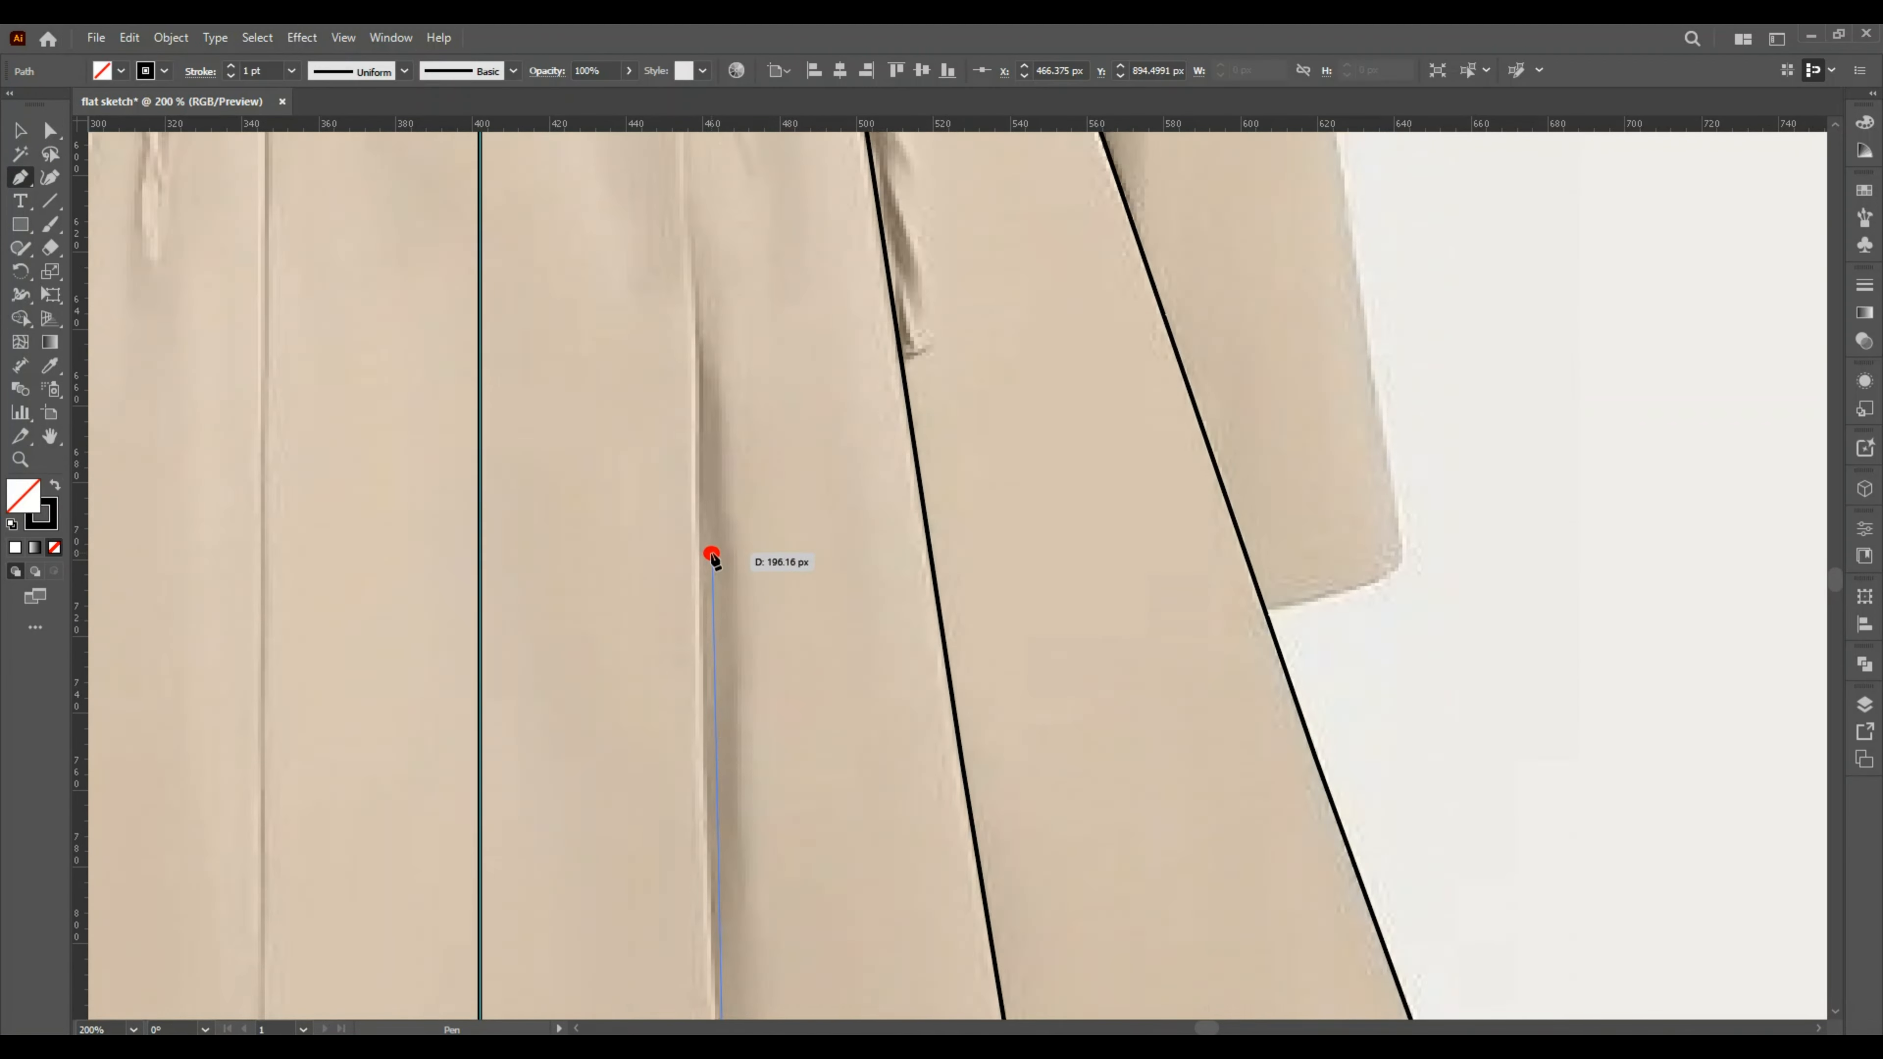
{"action": "left_click", "coordinate": [658, 501]}
{"action": "left_click", "coordinate": [647, 257]}
Curve the side front seam along the waist lacing and over the hip gathers with the Curvature tool.
{"action": "key", "text": "shift+grave"}
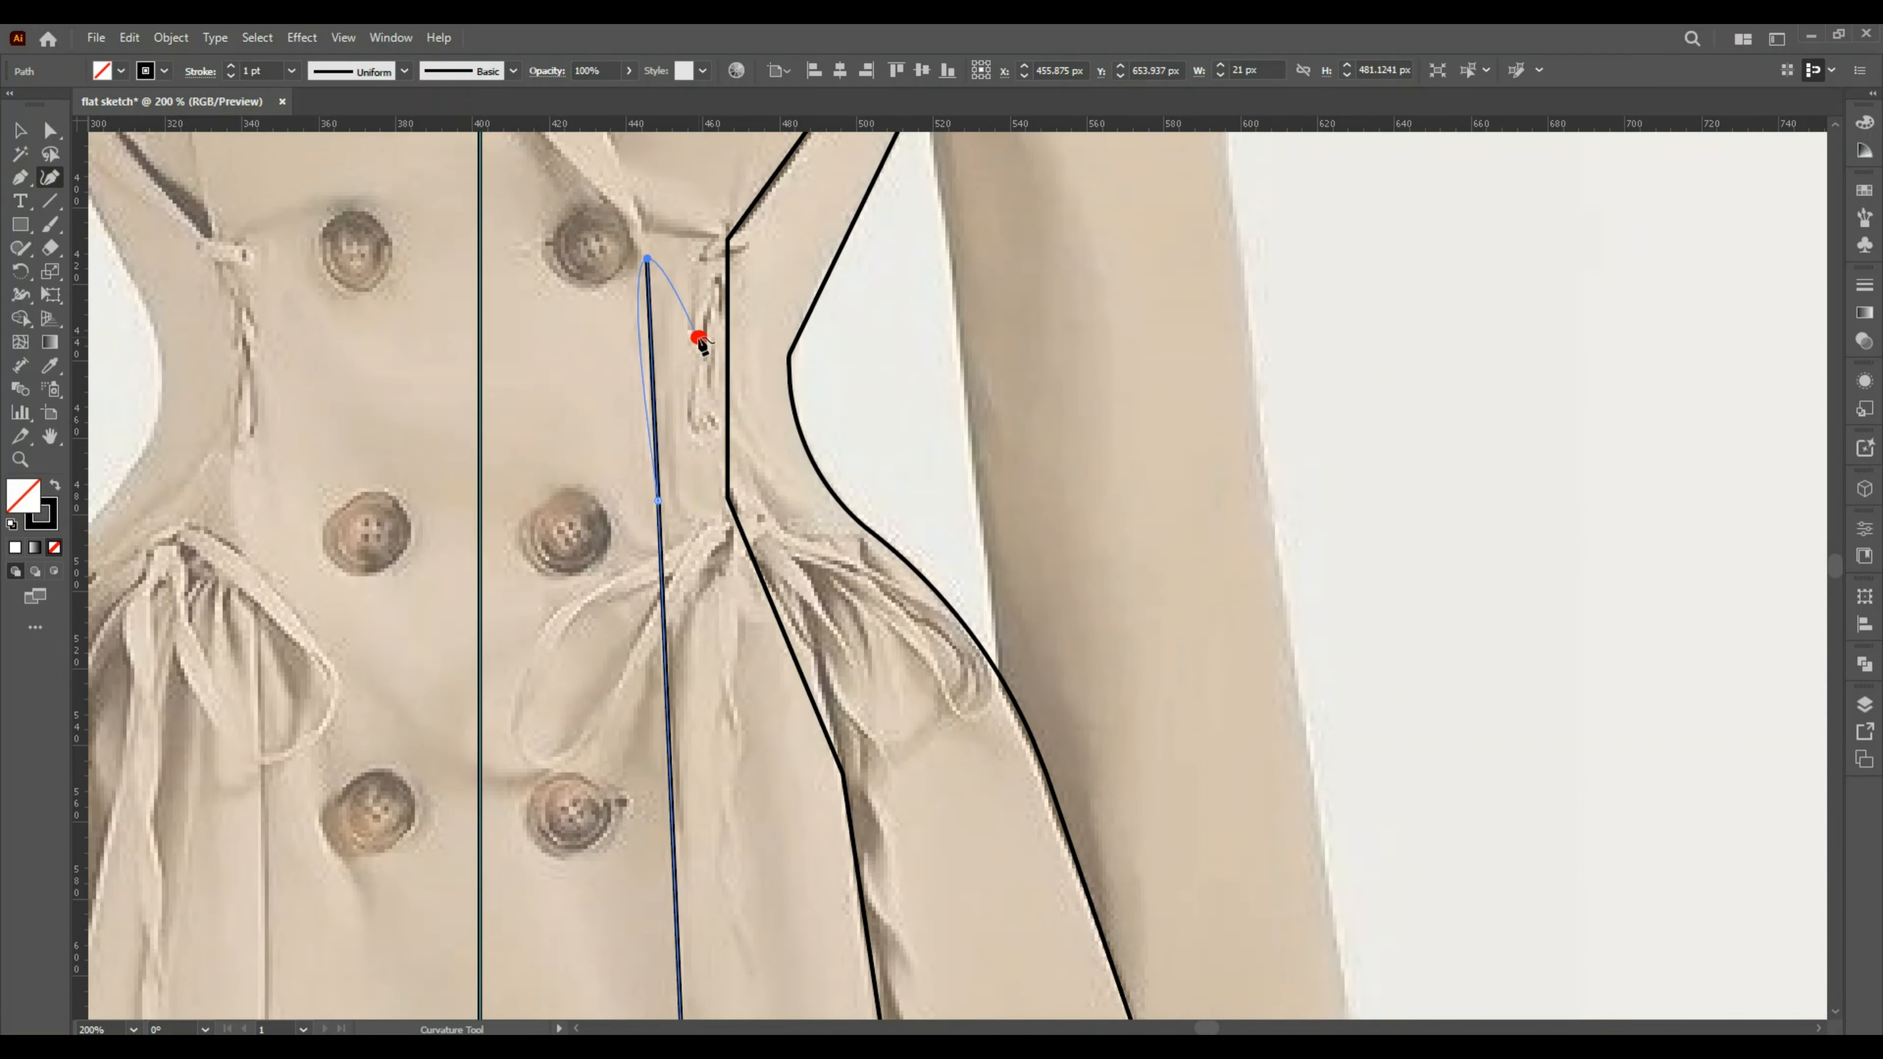
{"action": "left_click", "coordinate": [728, 336], "text": "ctrl"}
{"action": "left_click_drag", "start_coordinate": [728, 334], "coordinate": [716, 328]}
{"action": "left_click_drag", "start_coordinate": [795, 659], "coordinate": [782, 593]}
{"action": "scroll", "coordinate": [929, 875], "scroll_direction": "down", "scroll_amount": 15}
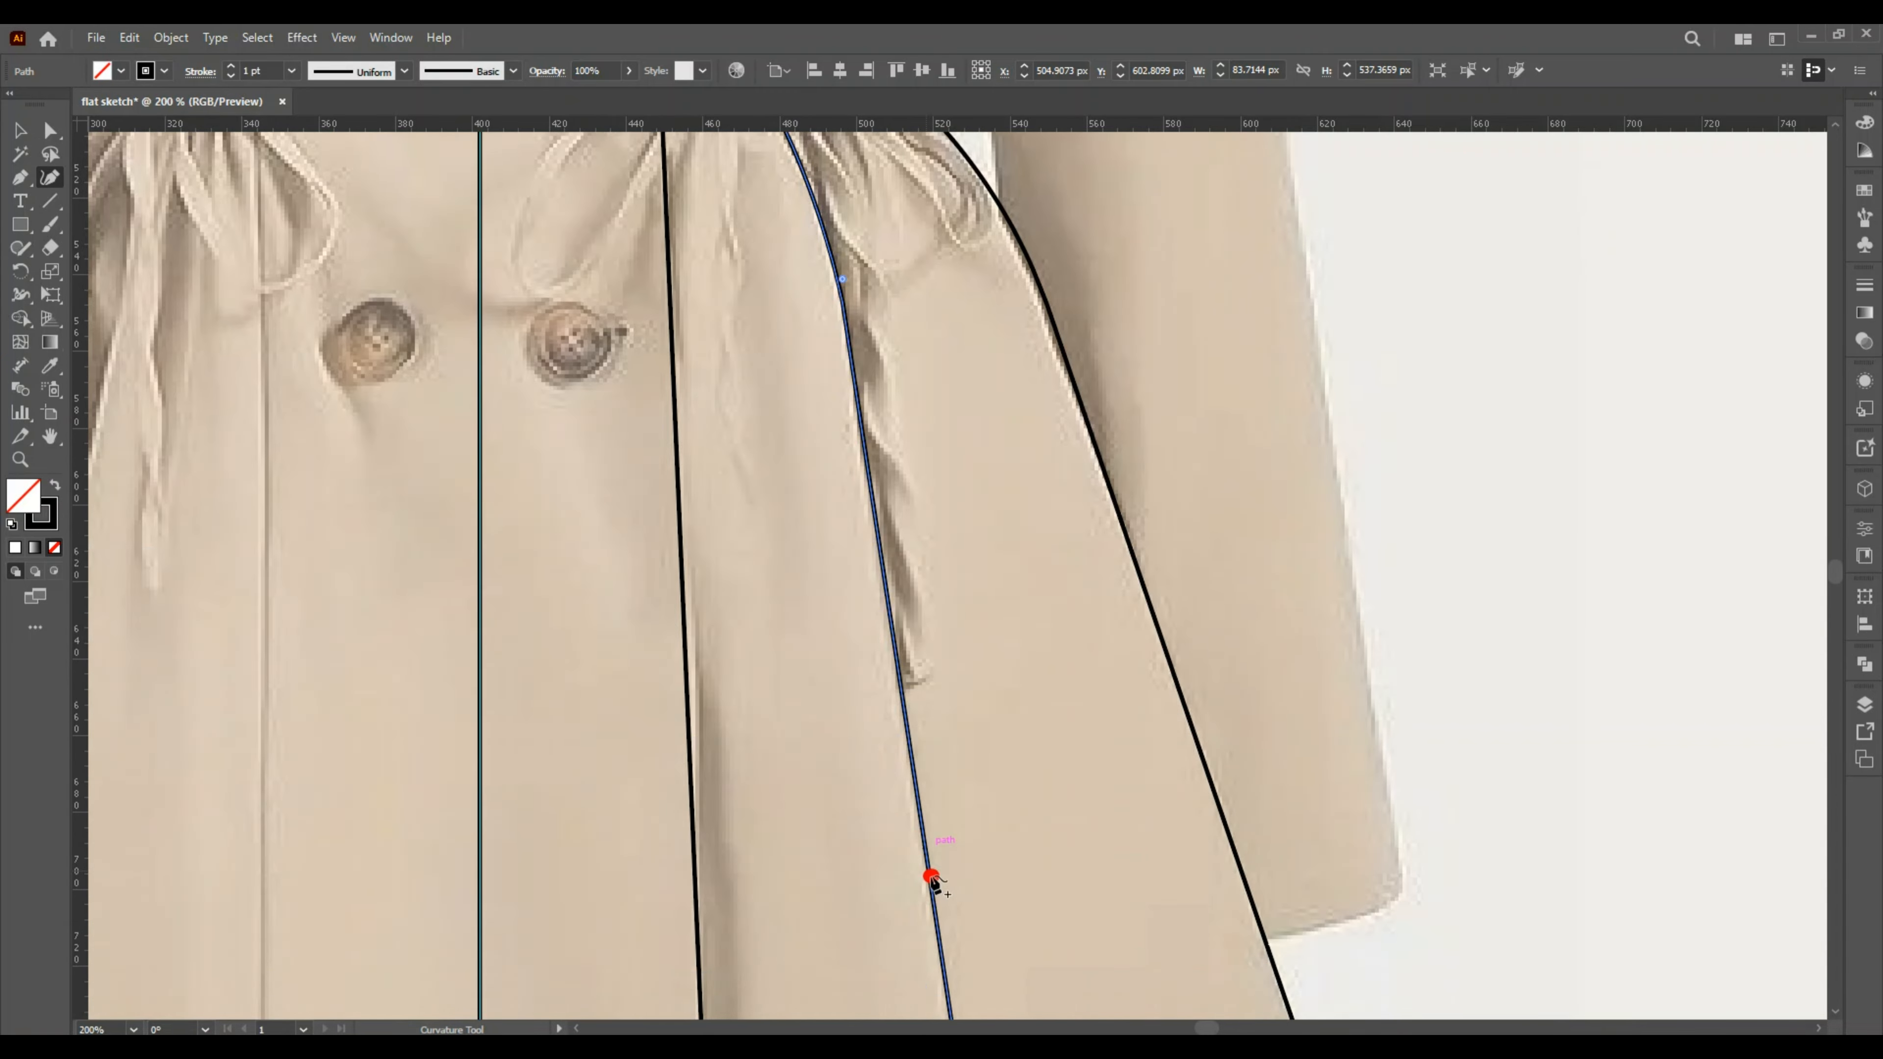
Adjust the skirt section of the inner front seam to follow the pleat line with the Curvature tool.
{"action": "scroll", "coordinate": [889, 520], "scroll_direction": "up", "scroll_amount": 5}
{"action": "left_click", "coordinate": [689, 415], "text": "ctrl"}
{"action": "left_click_drag", "start_coordinate": [688, 386], "coordinate": [694, 363]}
{"action": "scroll", "coordinate": [756, 801], "scroll_direction": "down", "scroll_amount": 6}
{"action": "scroll", "coordinate": [725, 786], "scroll_direction": "up", "scroll_amount": 3}
{"action": "scroll", "coordinate": [719, 723], "scroll_direction": "up", "scroll_amount": 15}
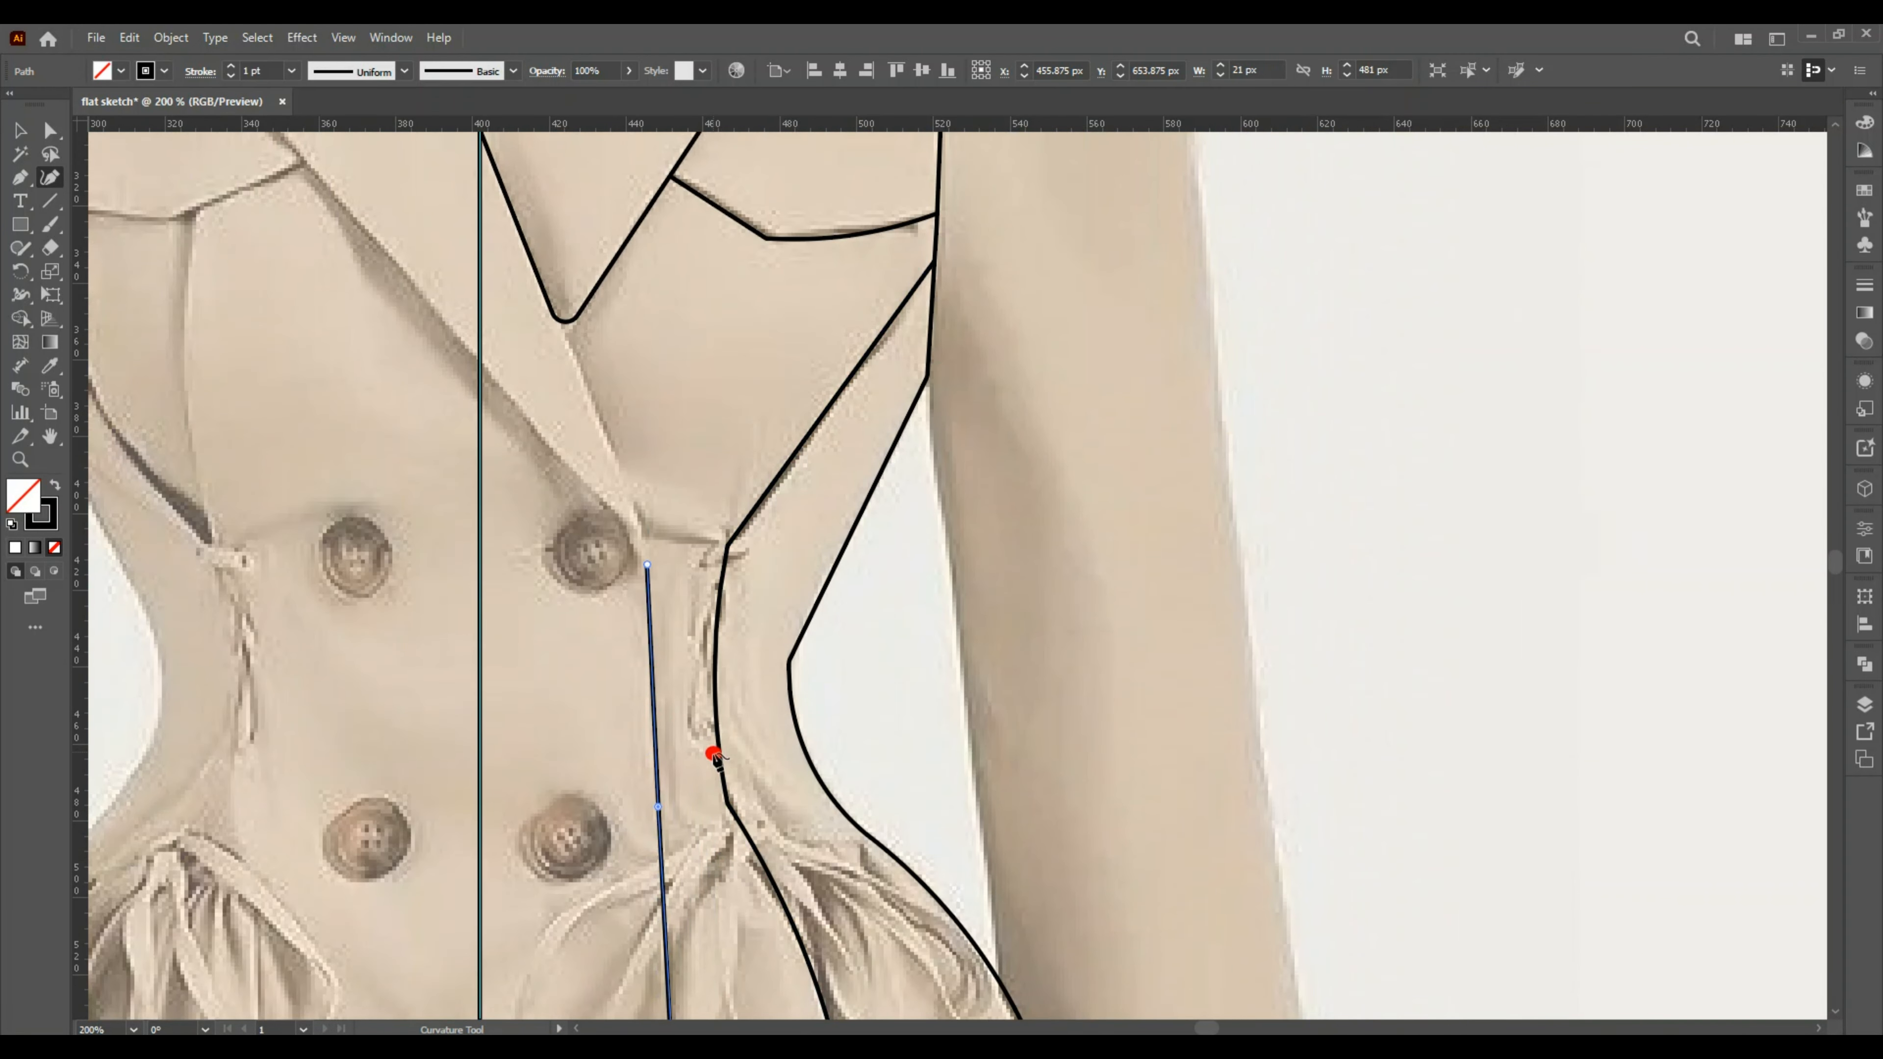
Move the lapel's uppermost anchor point onto the shoulder line with the Direct Selection tool.
{"action": "left_click", "coordinate": [50, 130]}
{"action": "left_click_drag", "start_coordinate": [808, 285], "coordinate": [808, 277]}
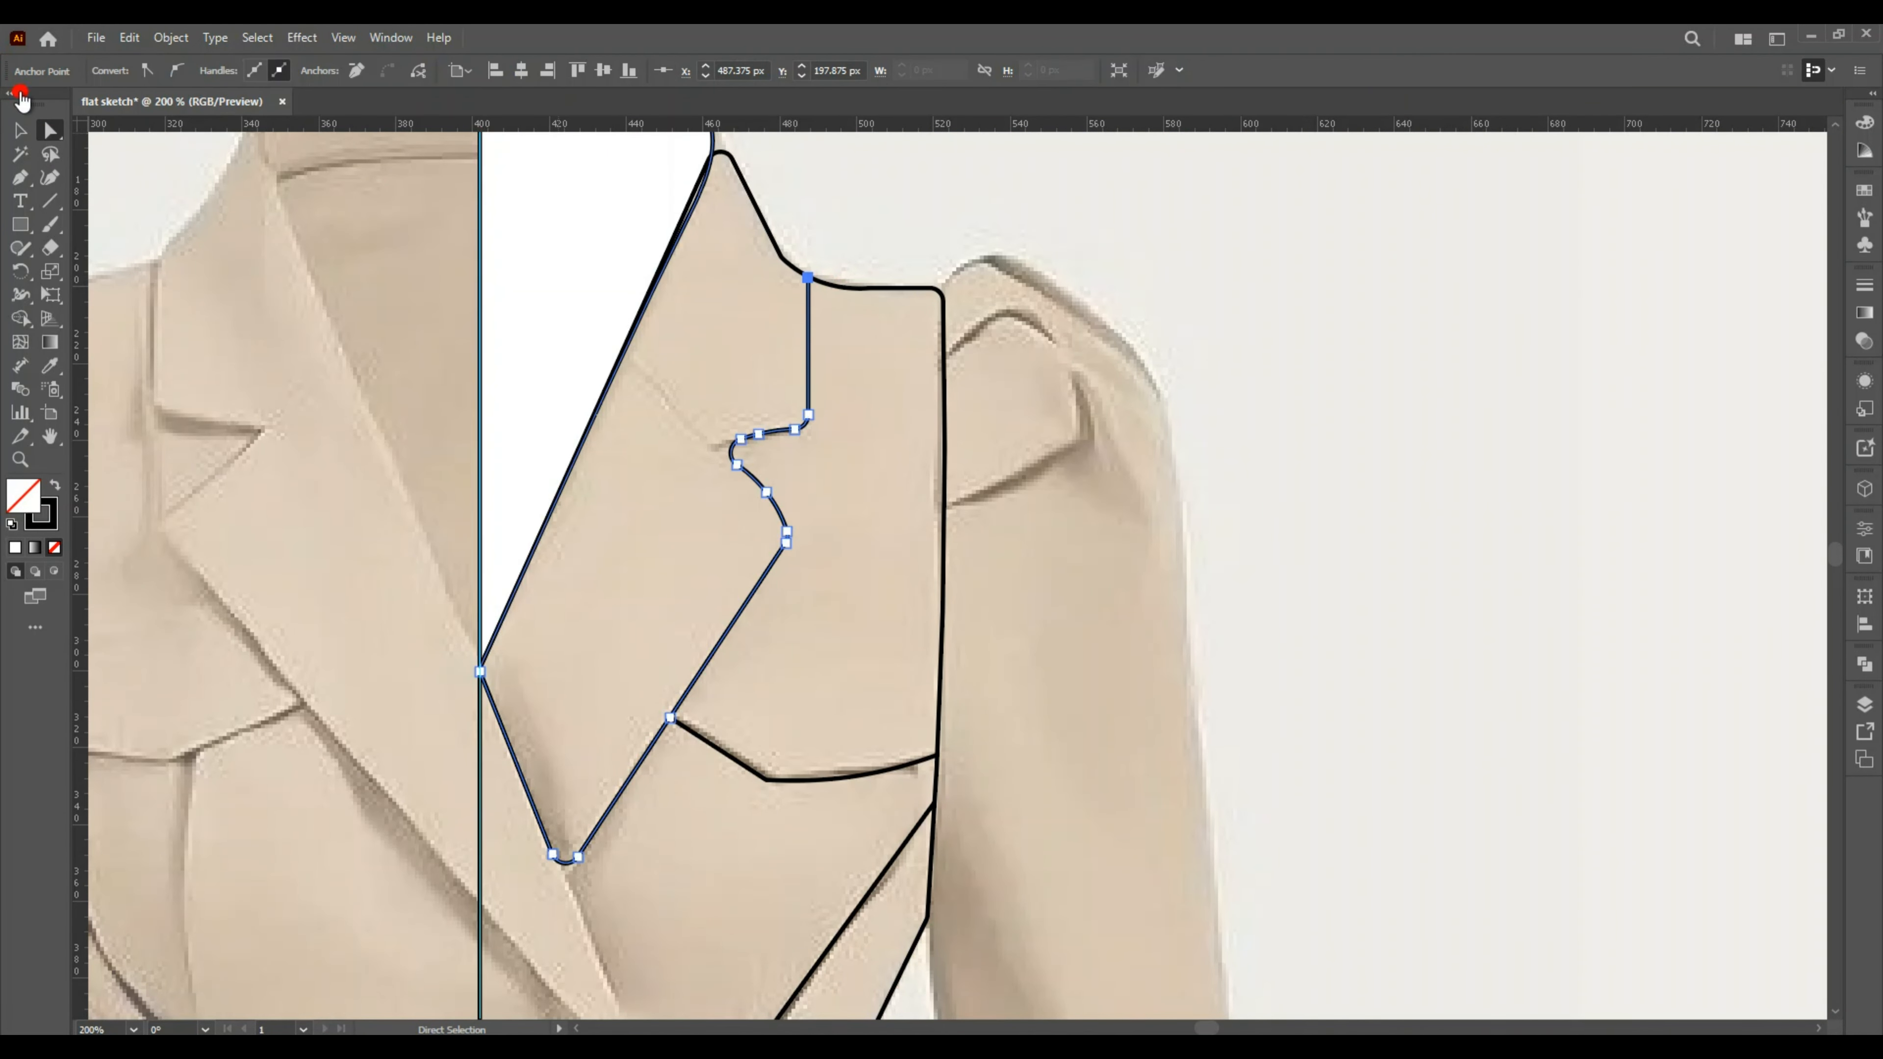
Select all the traced paths of the coat half and group them.
{"action": "left_click", "coordinate": [21, 130]}
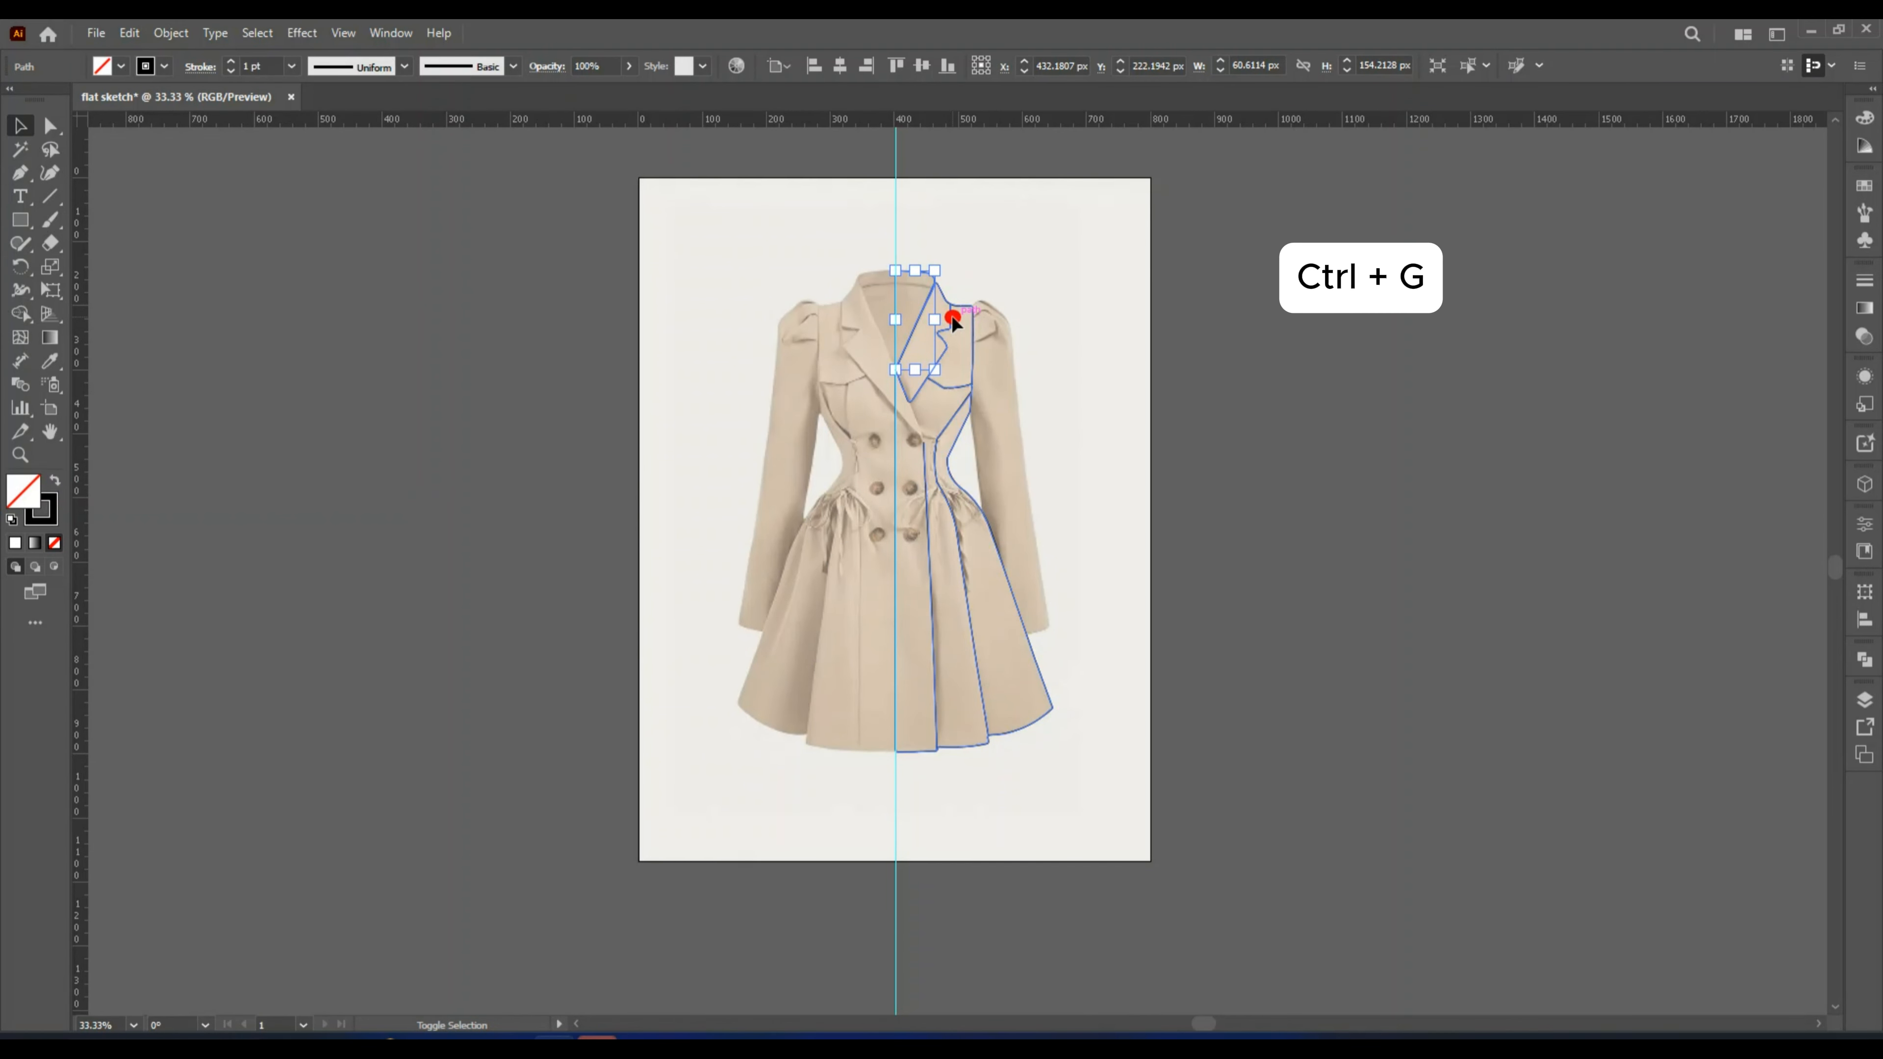
{"action": "left_click", "coordinate": [952, 318], "text": "shift"}
{"action": "right_click", "coordinate": [953, 321]}
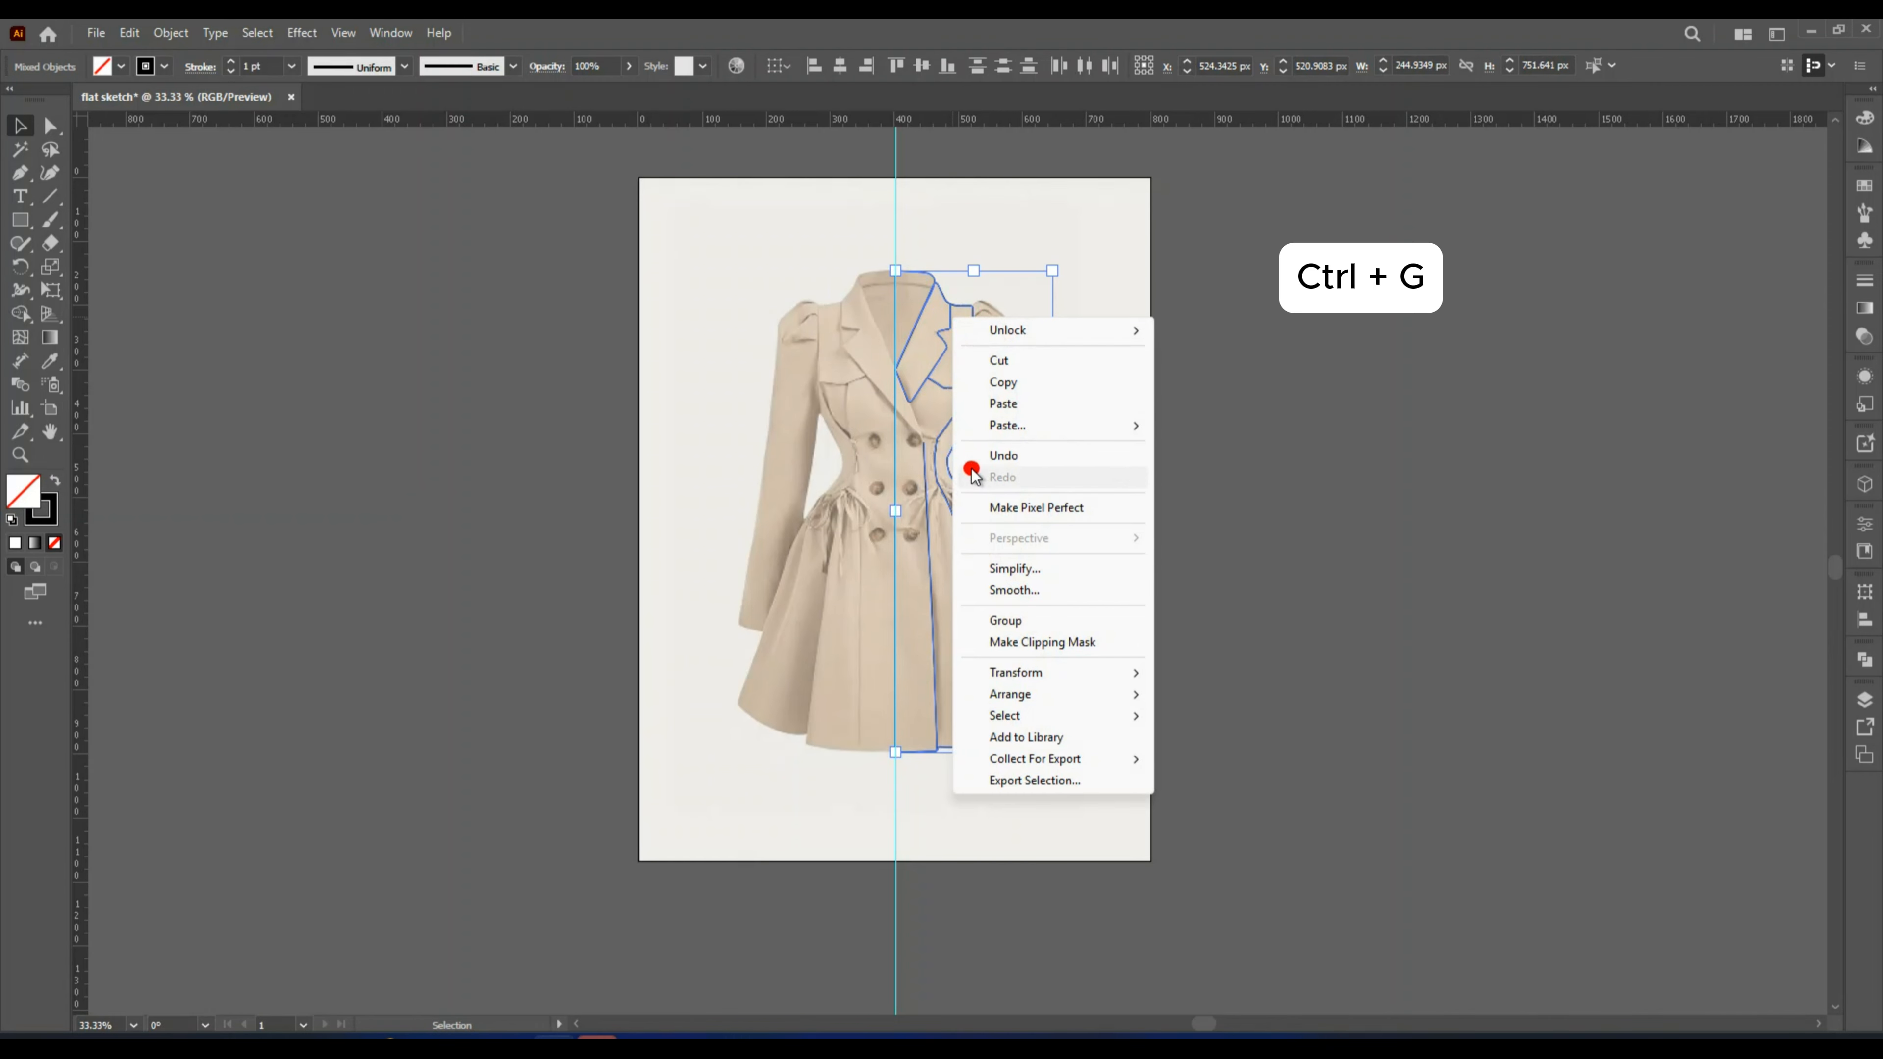
{"action": "left_click", "coordinate": [1001, 620]}
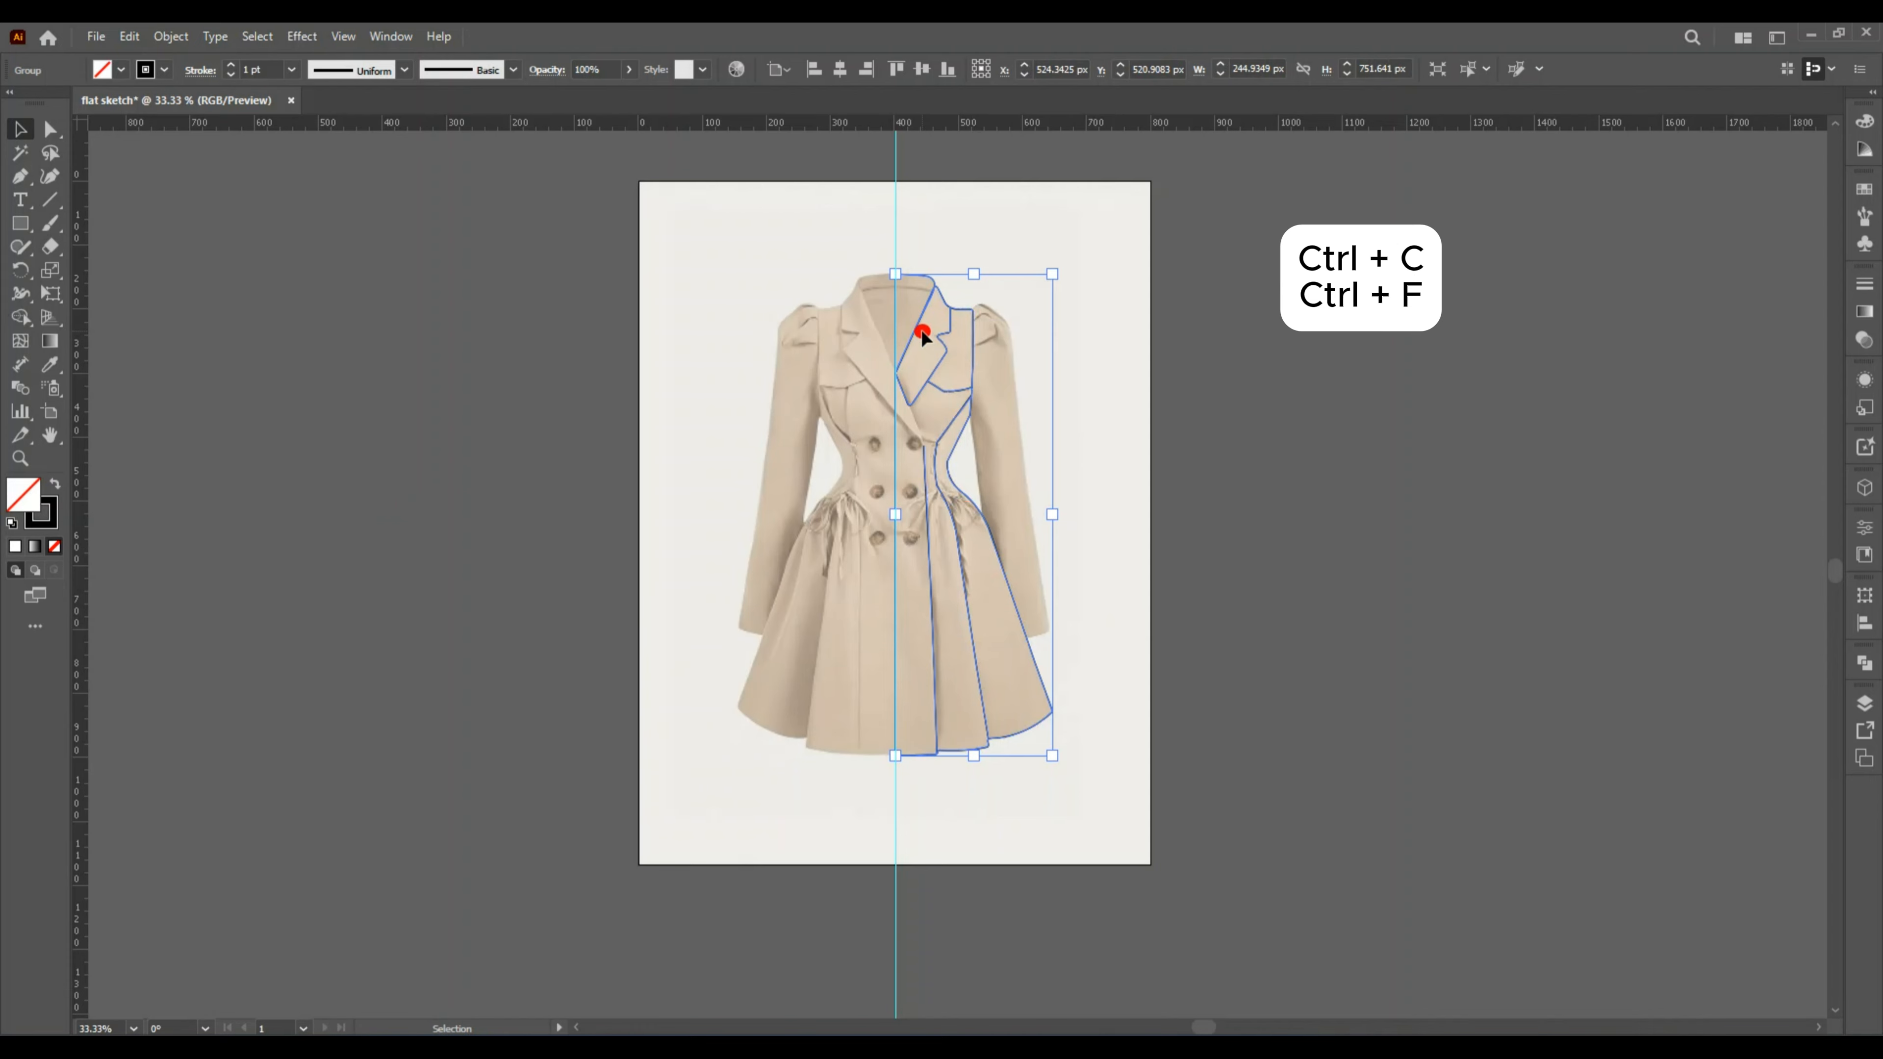
Copy the grouped coat half, paste it in front, and reflect the copy across the vertical axis.
{"action": "key", "text": "ctrl+c"}
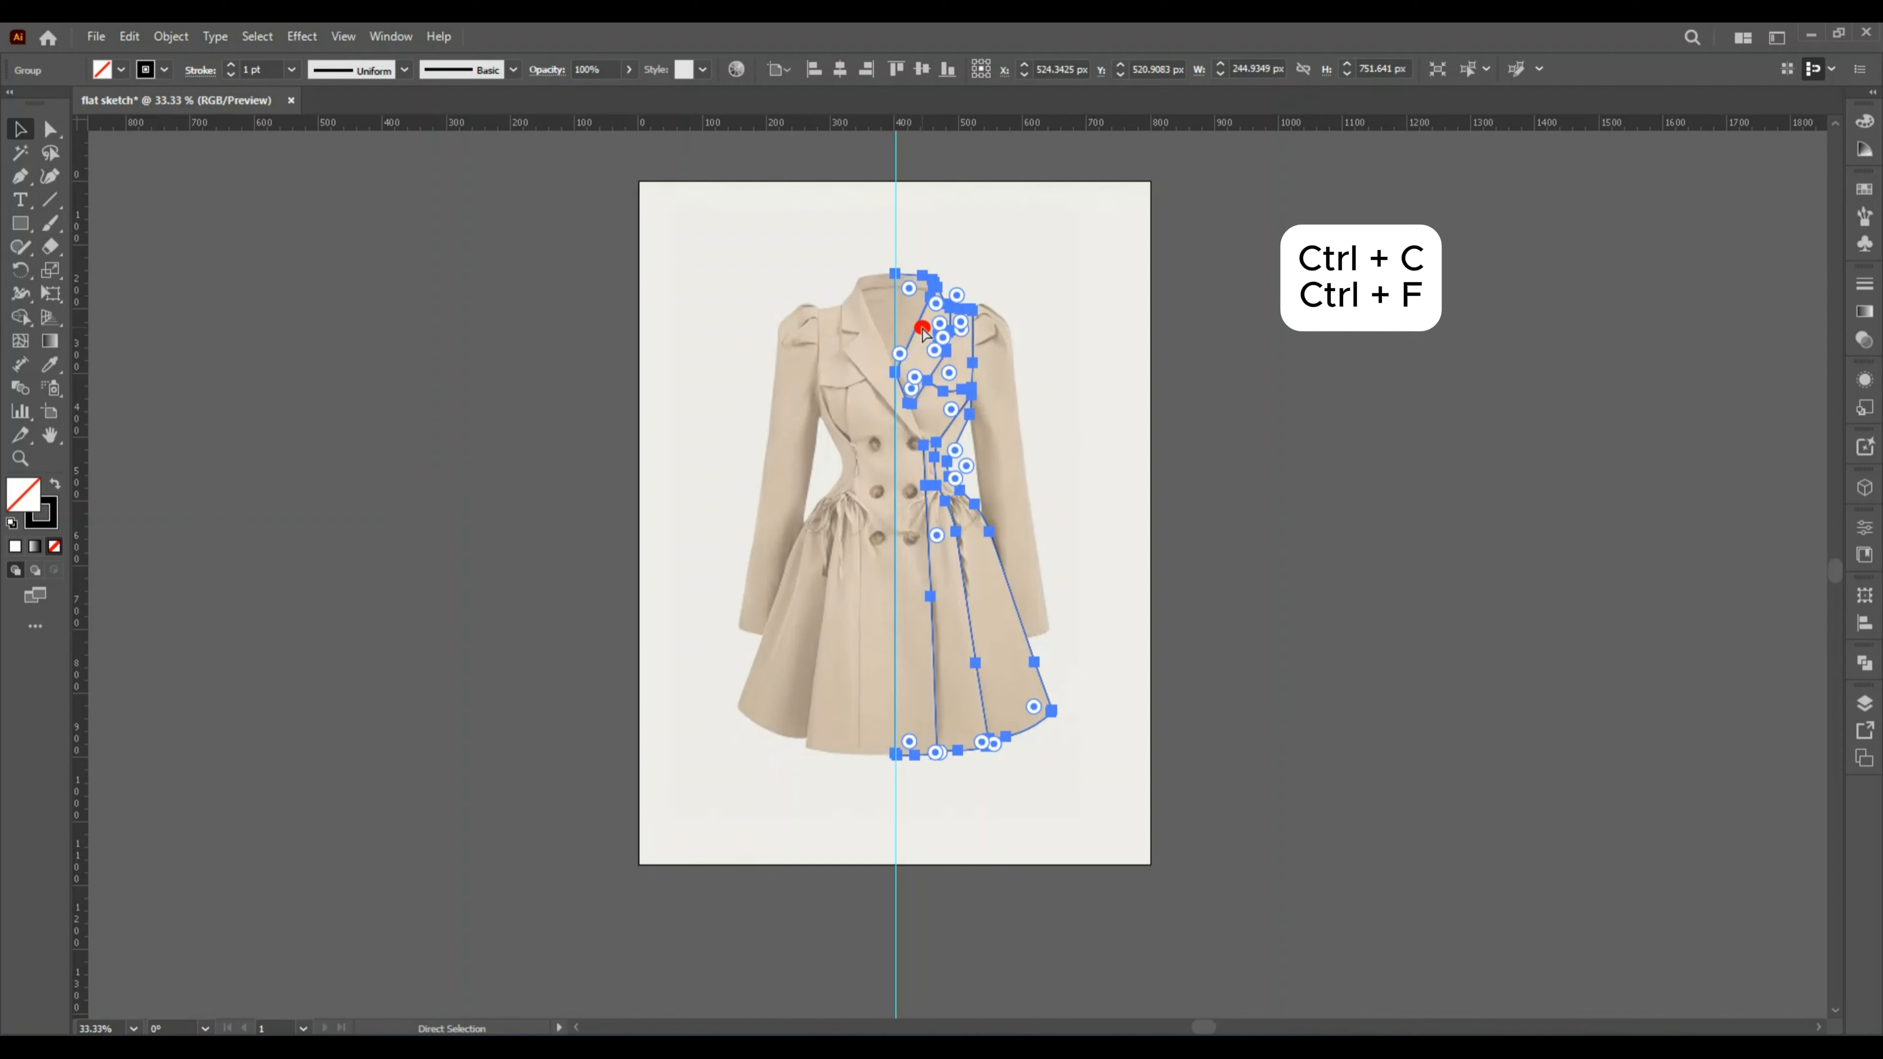
{"action": "key", "text": "ctrl+f"}
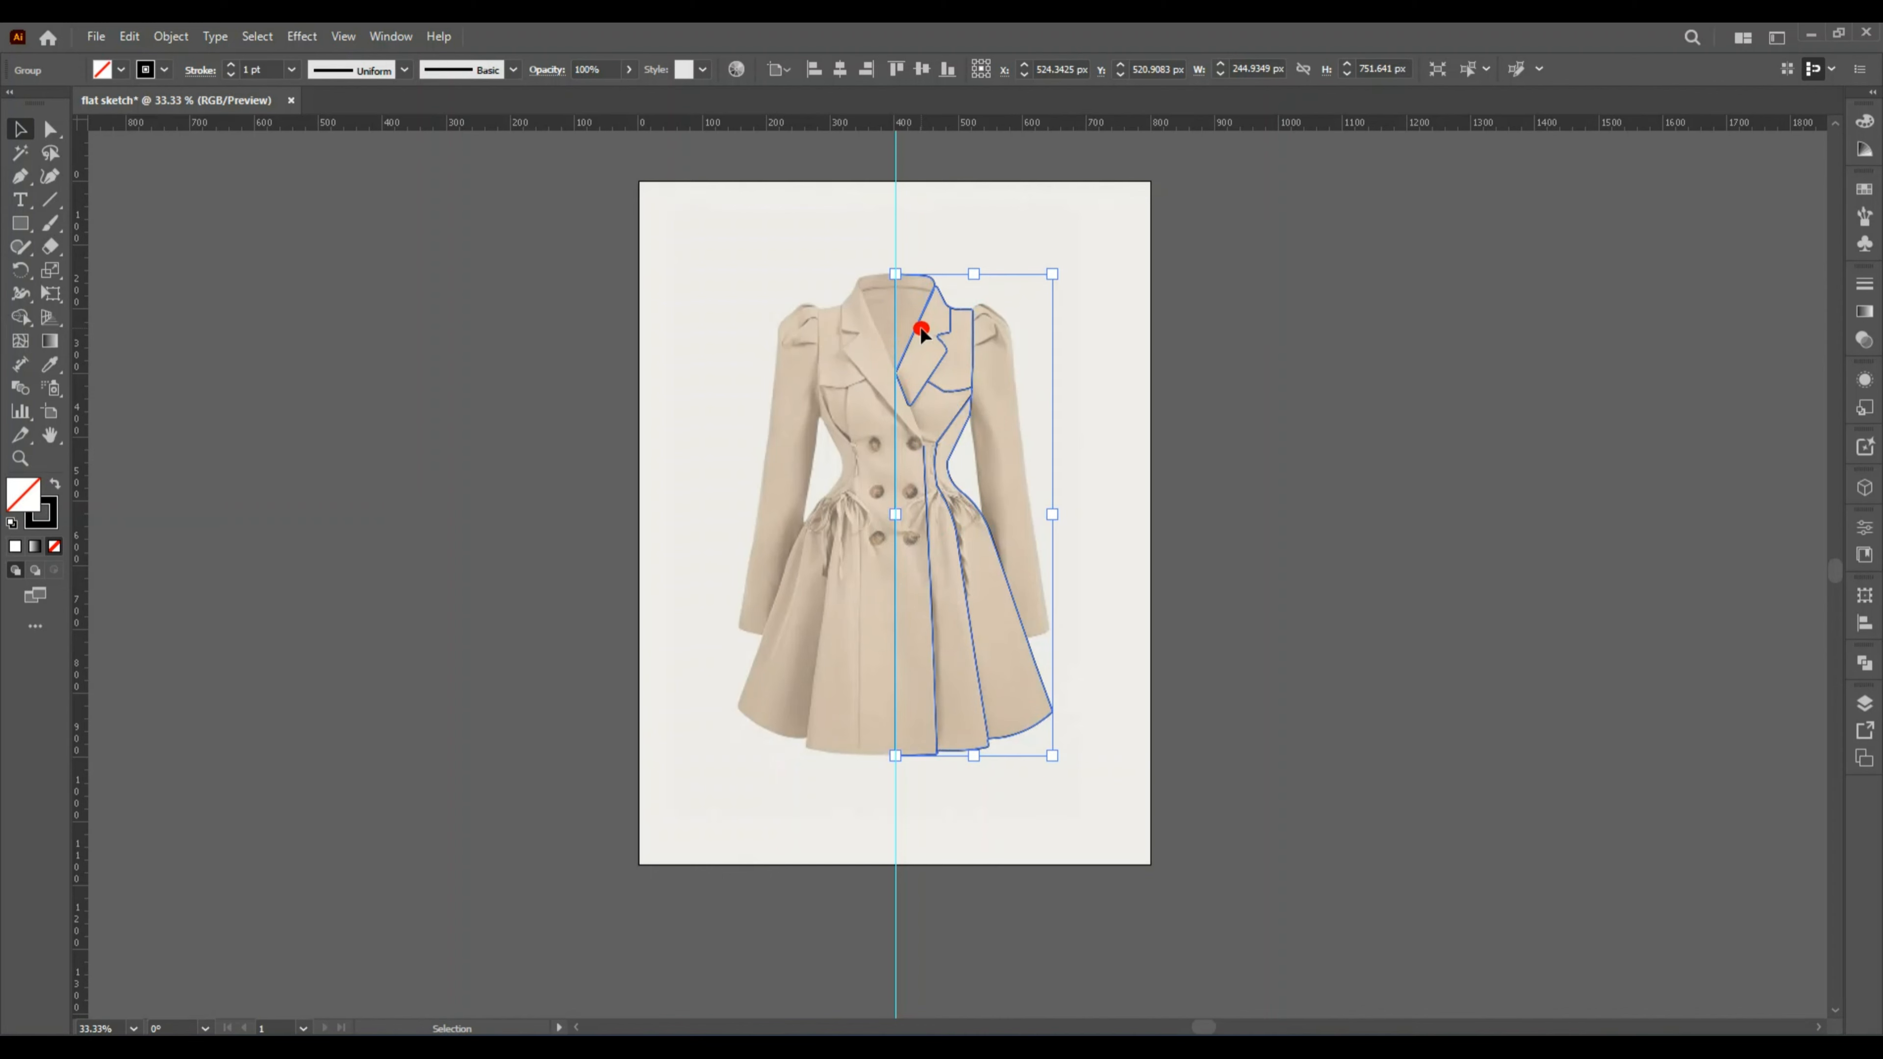
{"action": "right_click", "coordinate": [921, 332]}
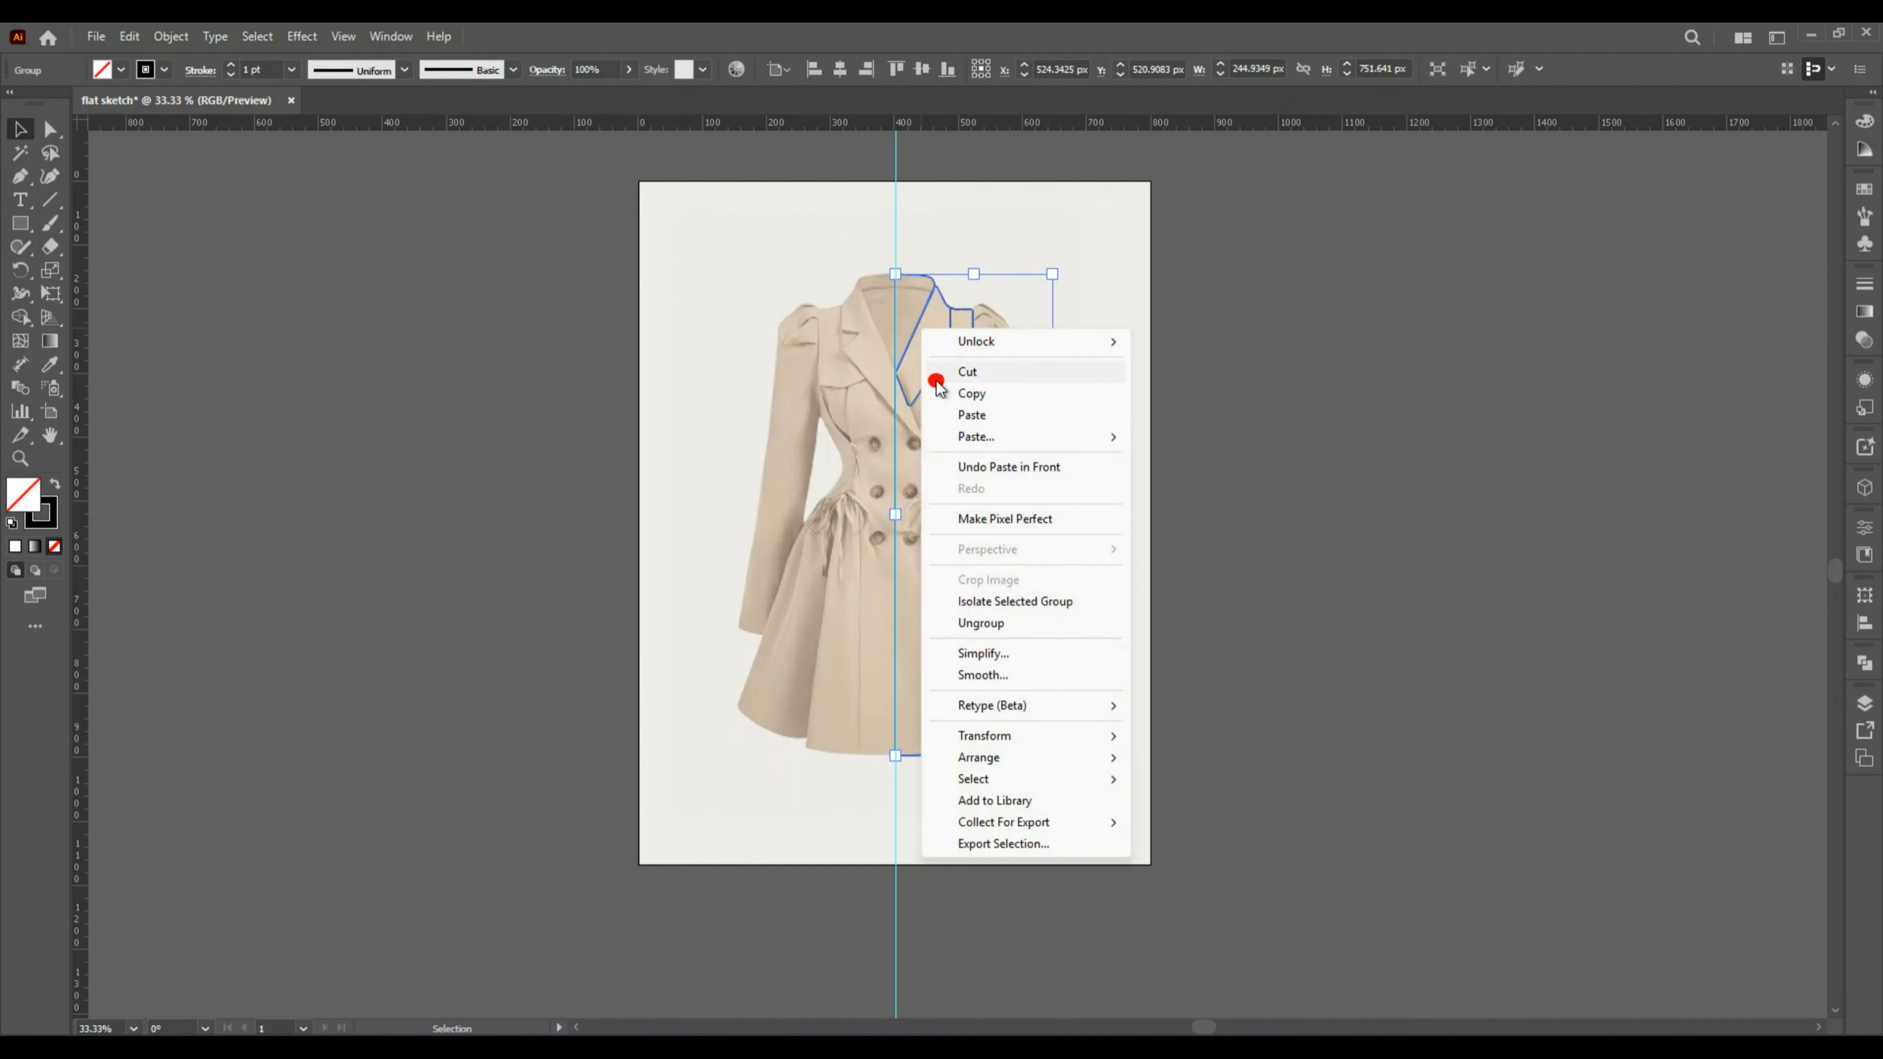
{"action": "mouse_move", "coordinate": [1013, 738]}
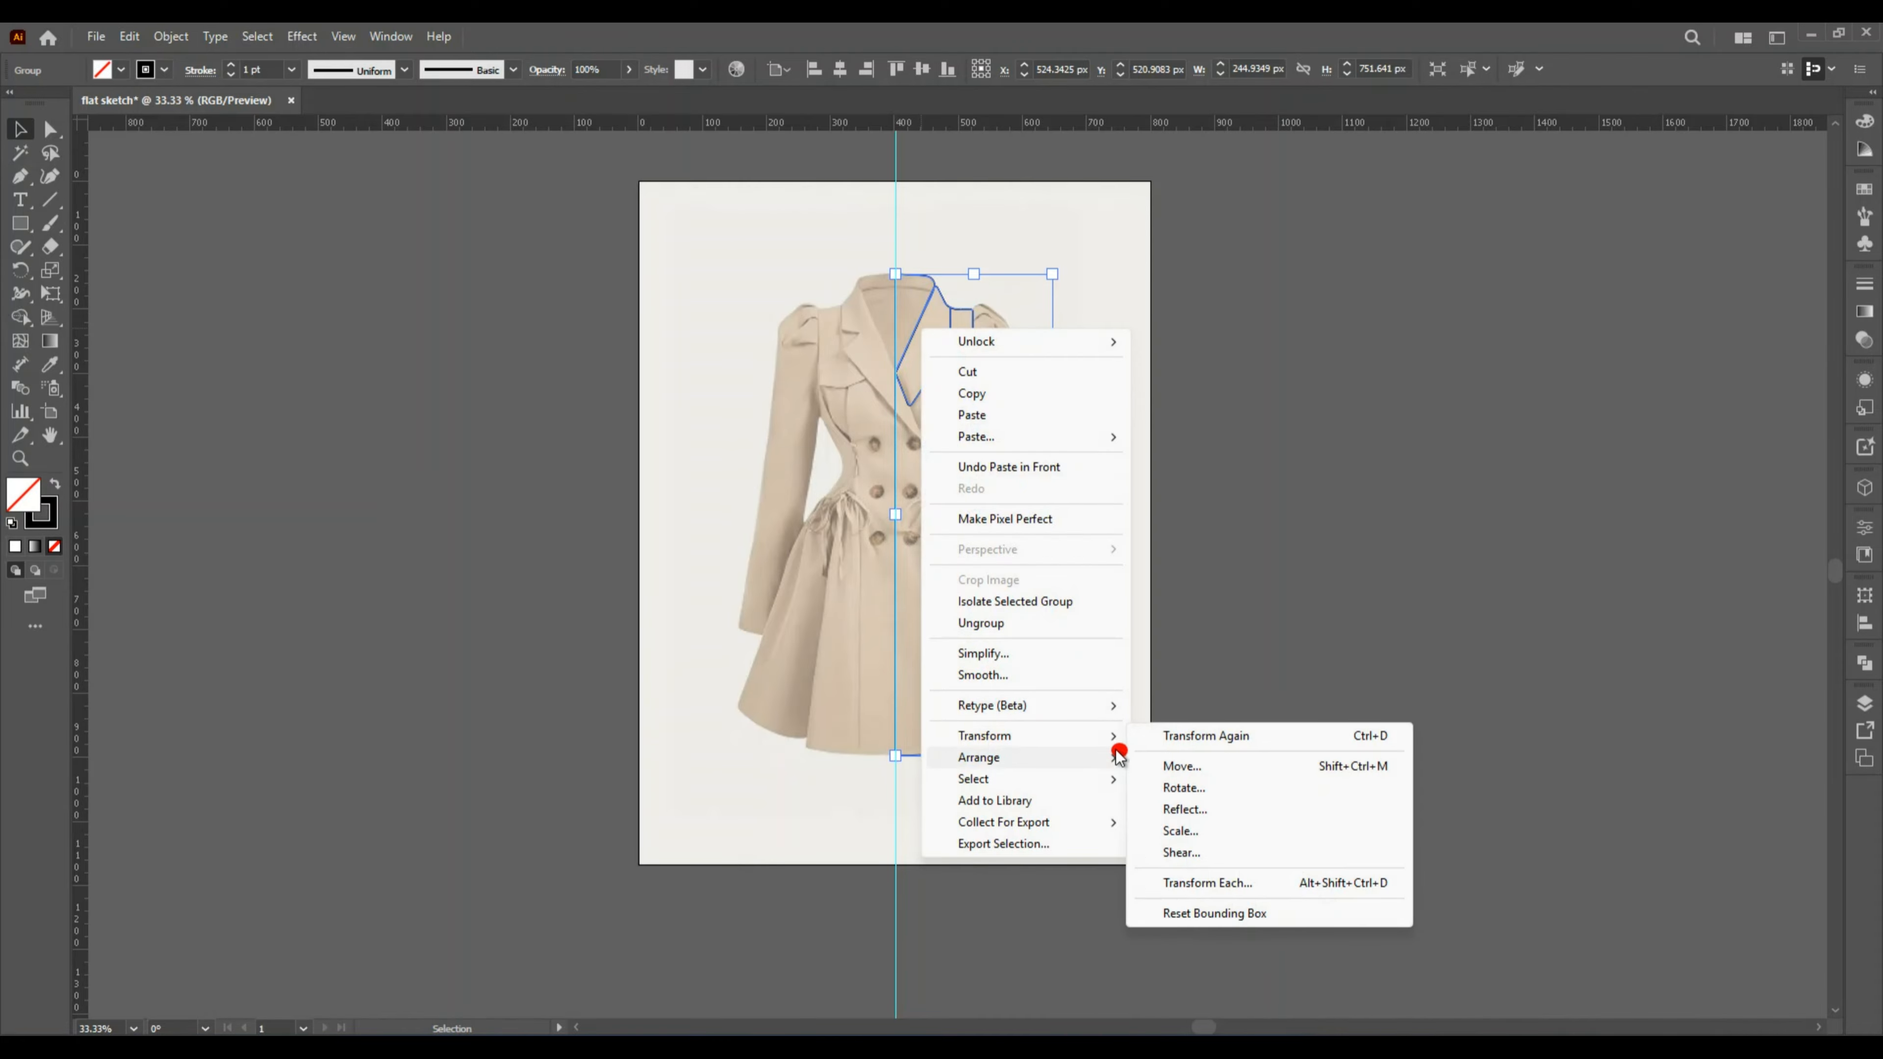
{"action": "left_click", "coordinate": [1183, 809]}
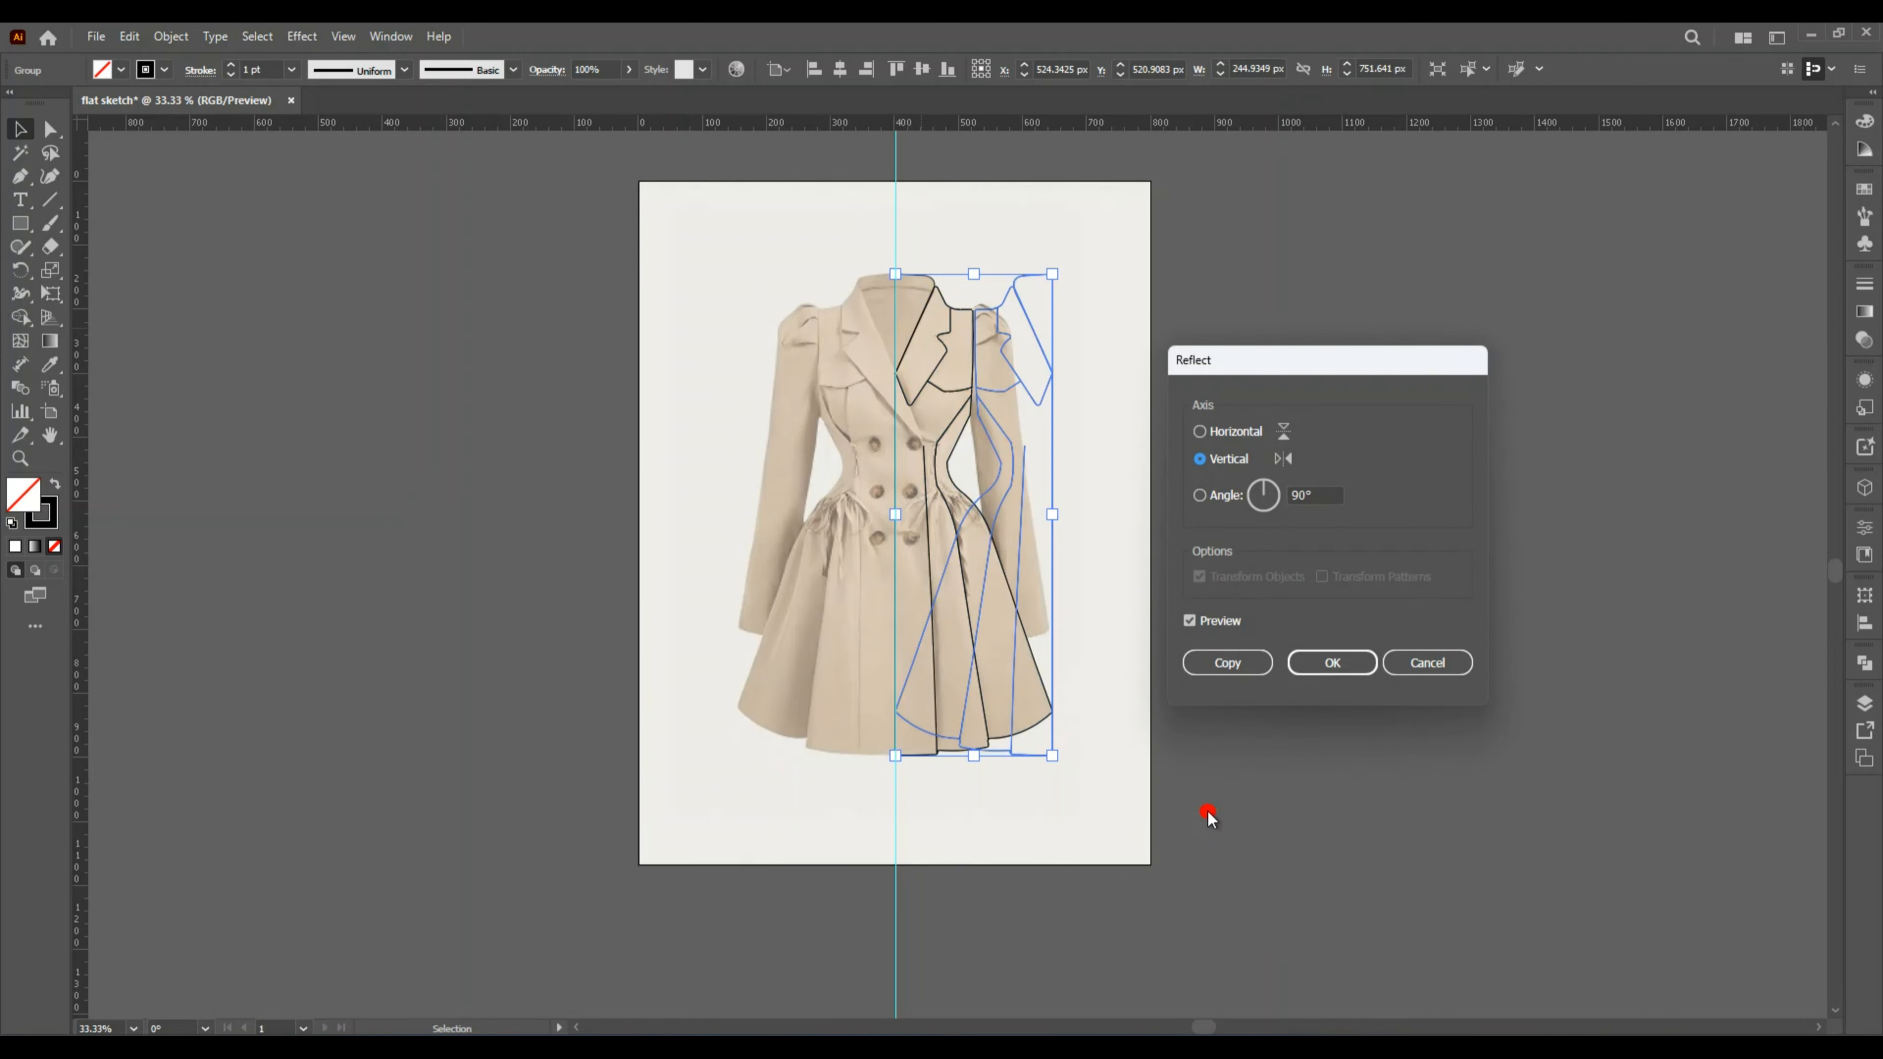
{"action": "left_click", "coordinate": [1323, 663]}
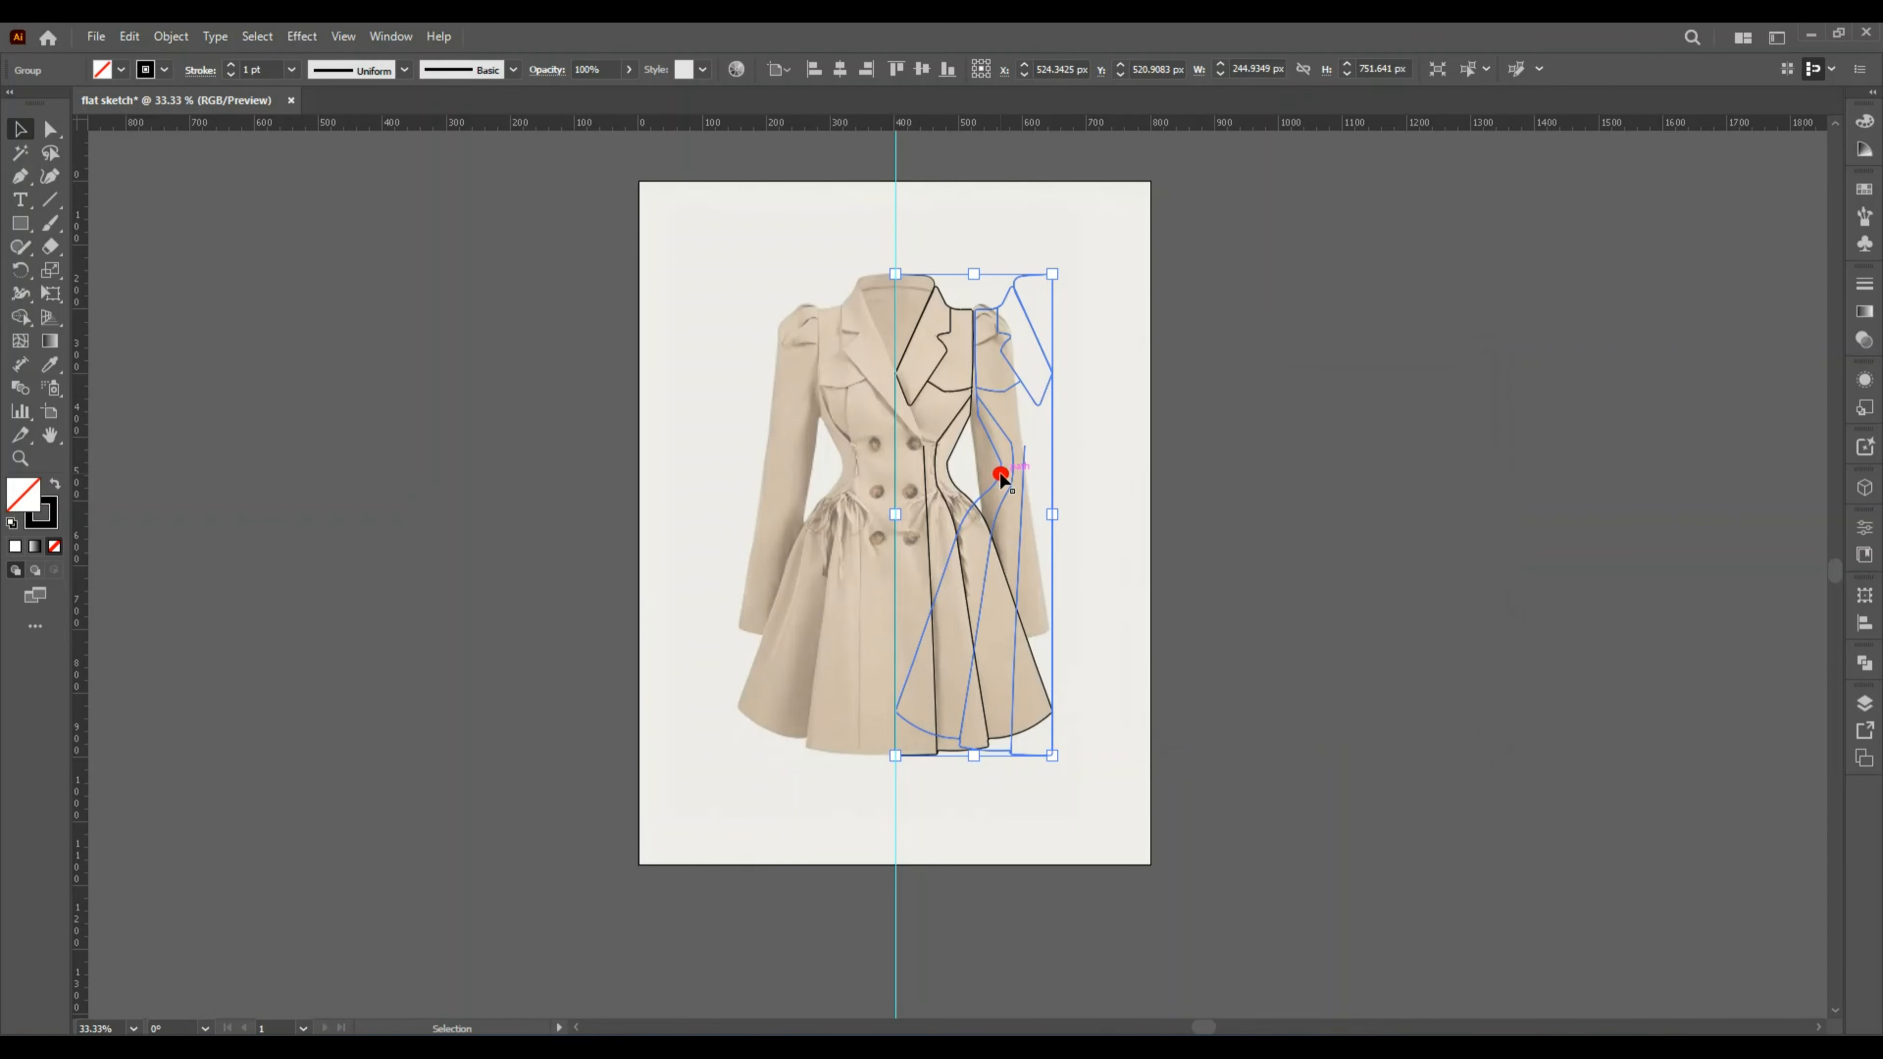
Move the reflected half about 245 px horizontally across the centre guide so both halves meet along it.
{"action": "left_click_drag", "start_coordinate": [993, 477], "coordinate": [843, 481]}
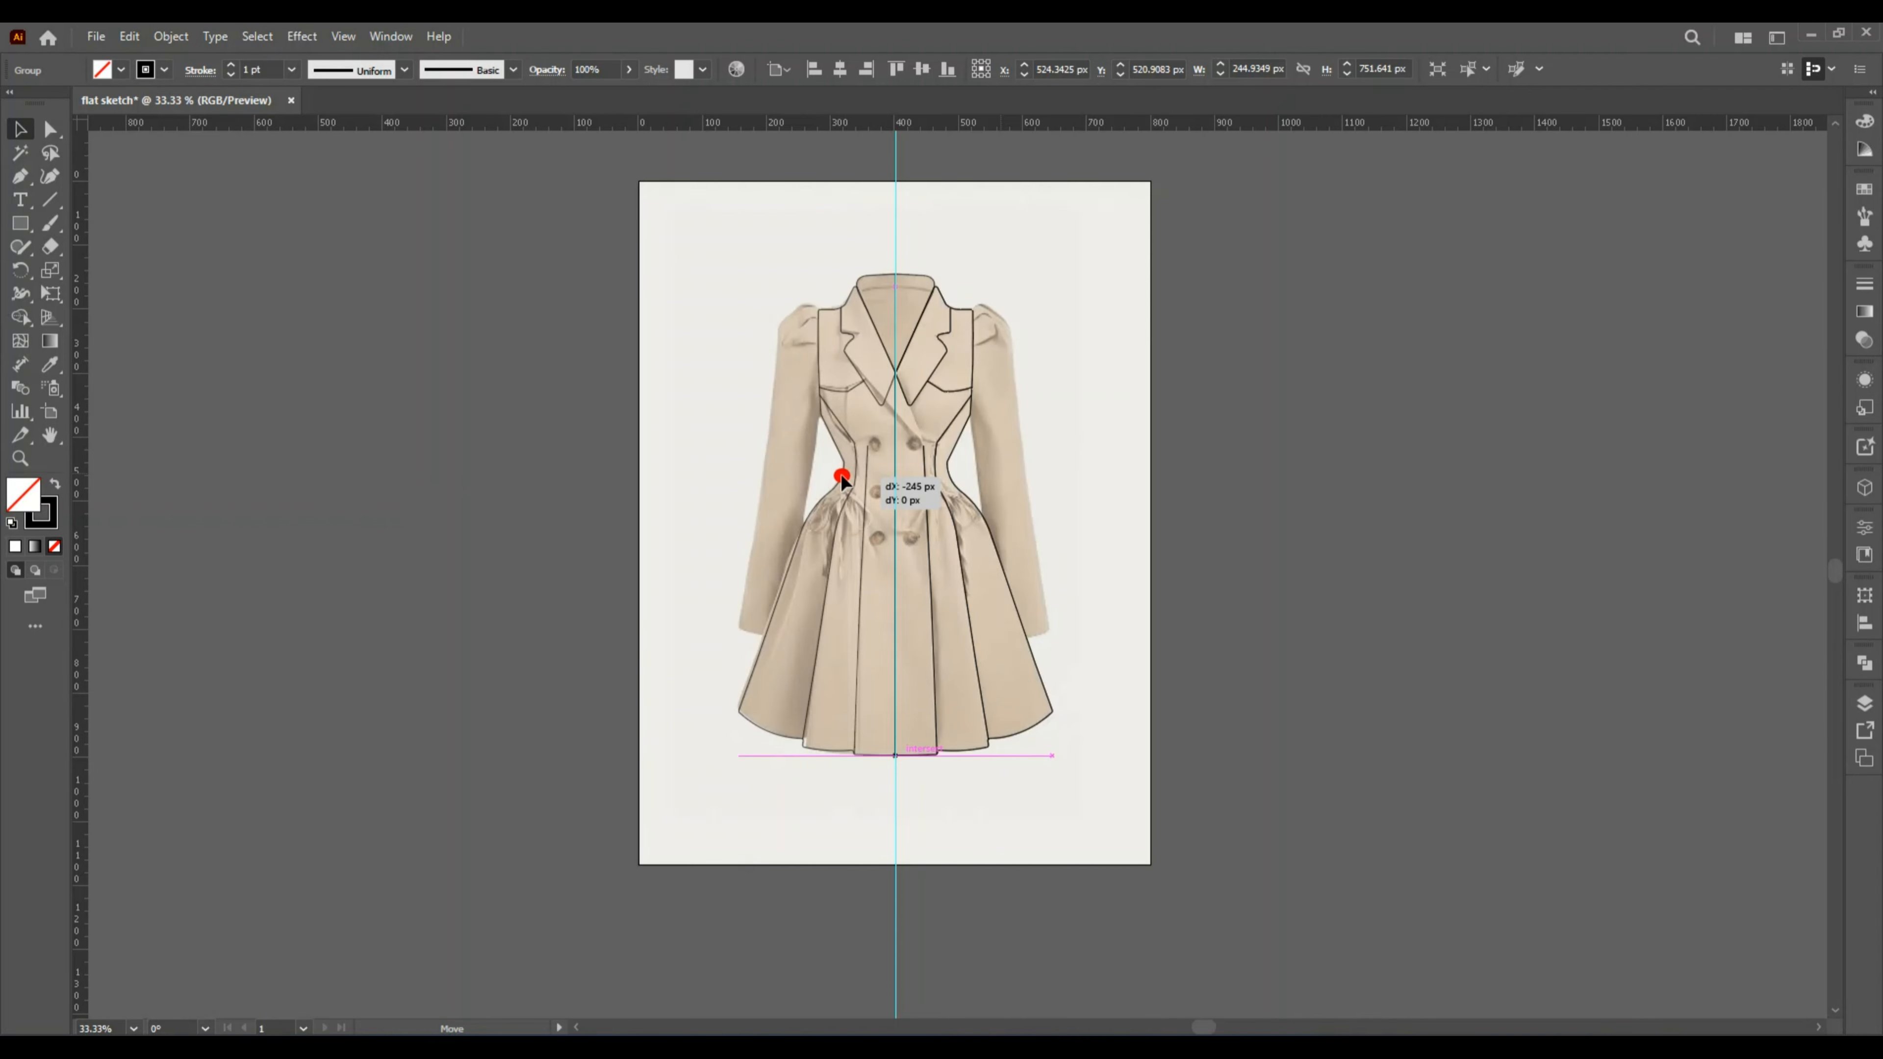
{"action": "left_click_drag", "start_coordinate": [843, 481], "coordinate": [841, 479]}
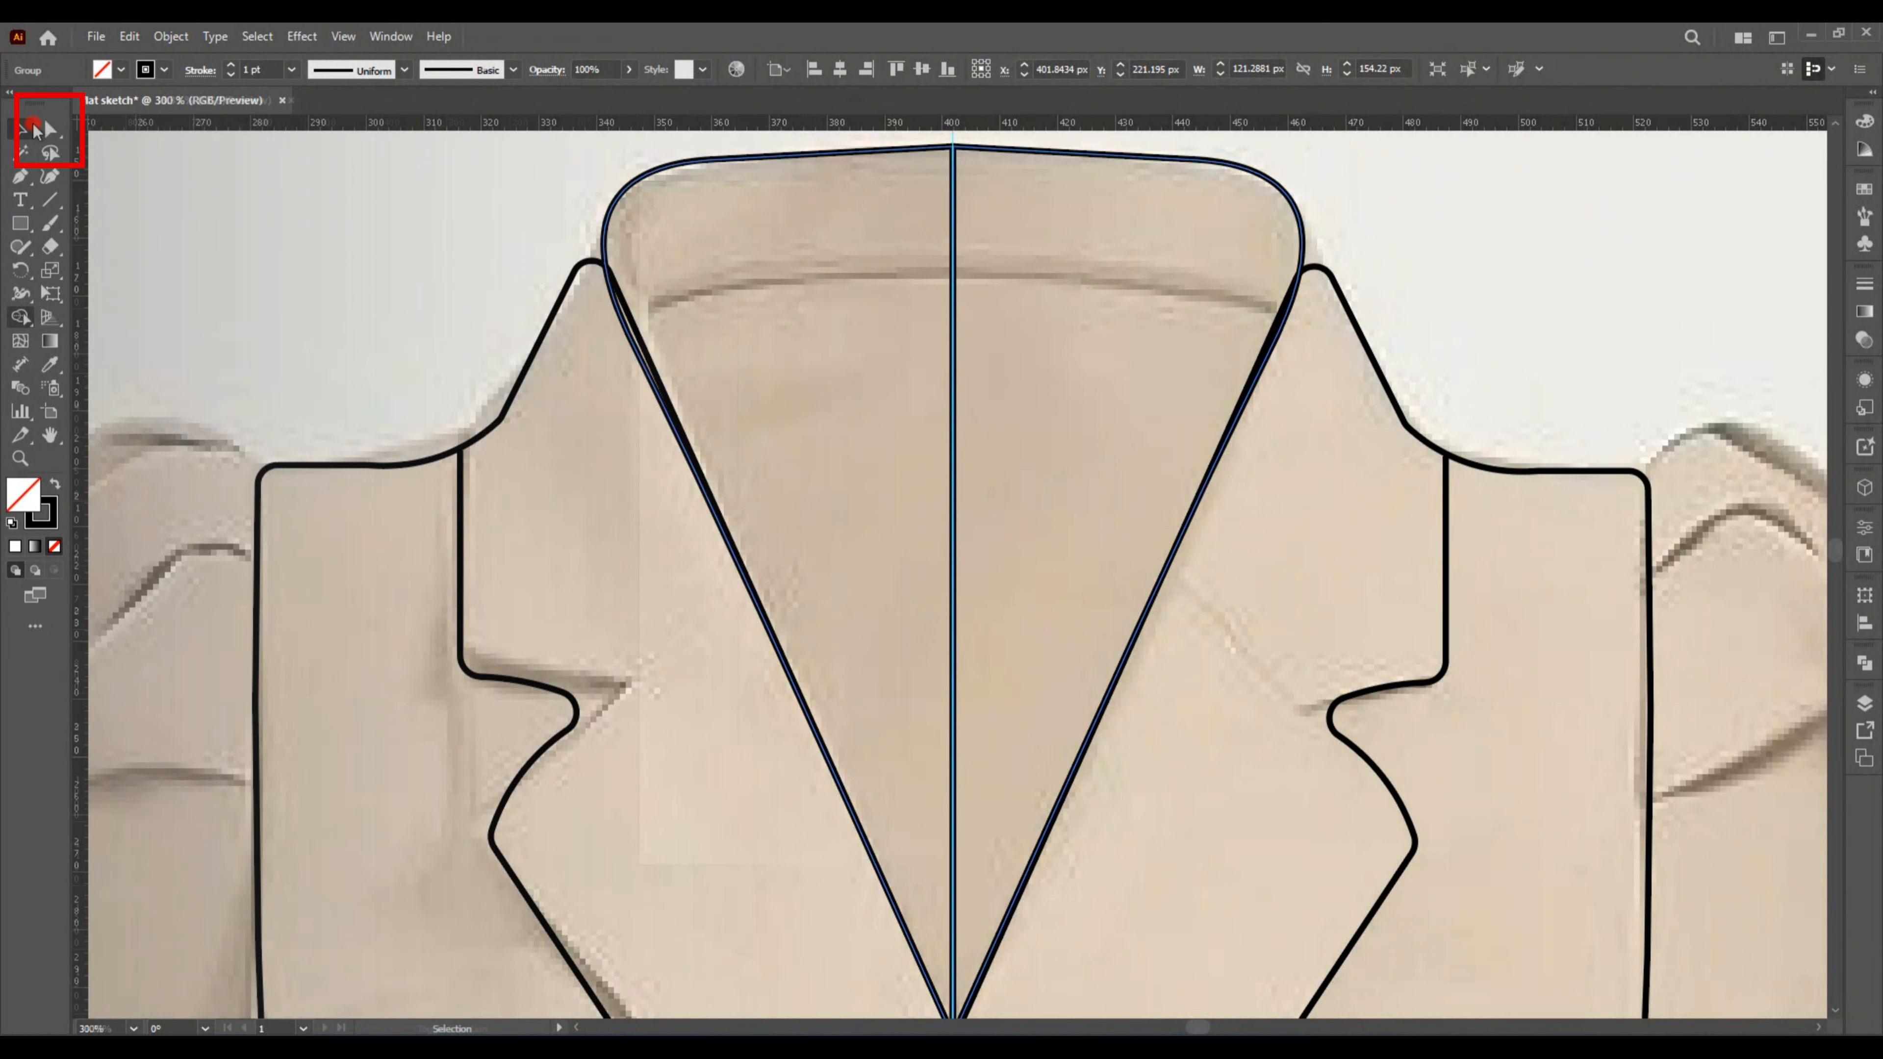
Delete the vertical centre segments of both collar paths between the collar's upper edge and the lapel crossing.
{"action": "left_click", "coordinate": [48, 132]}
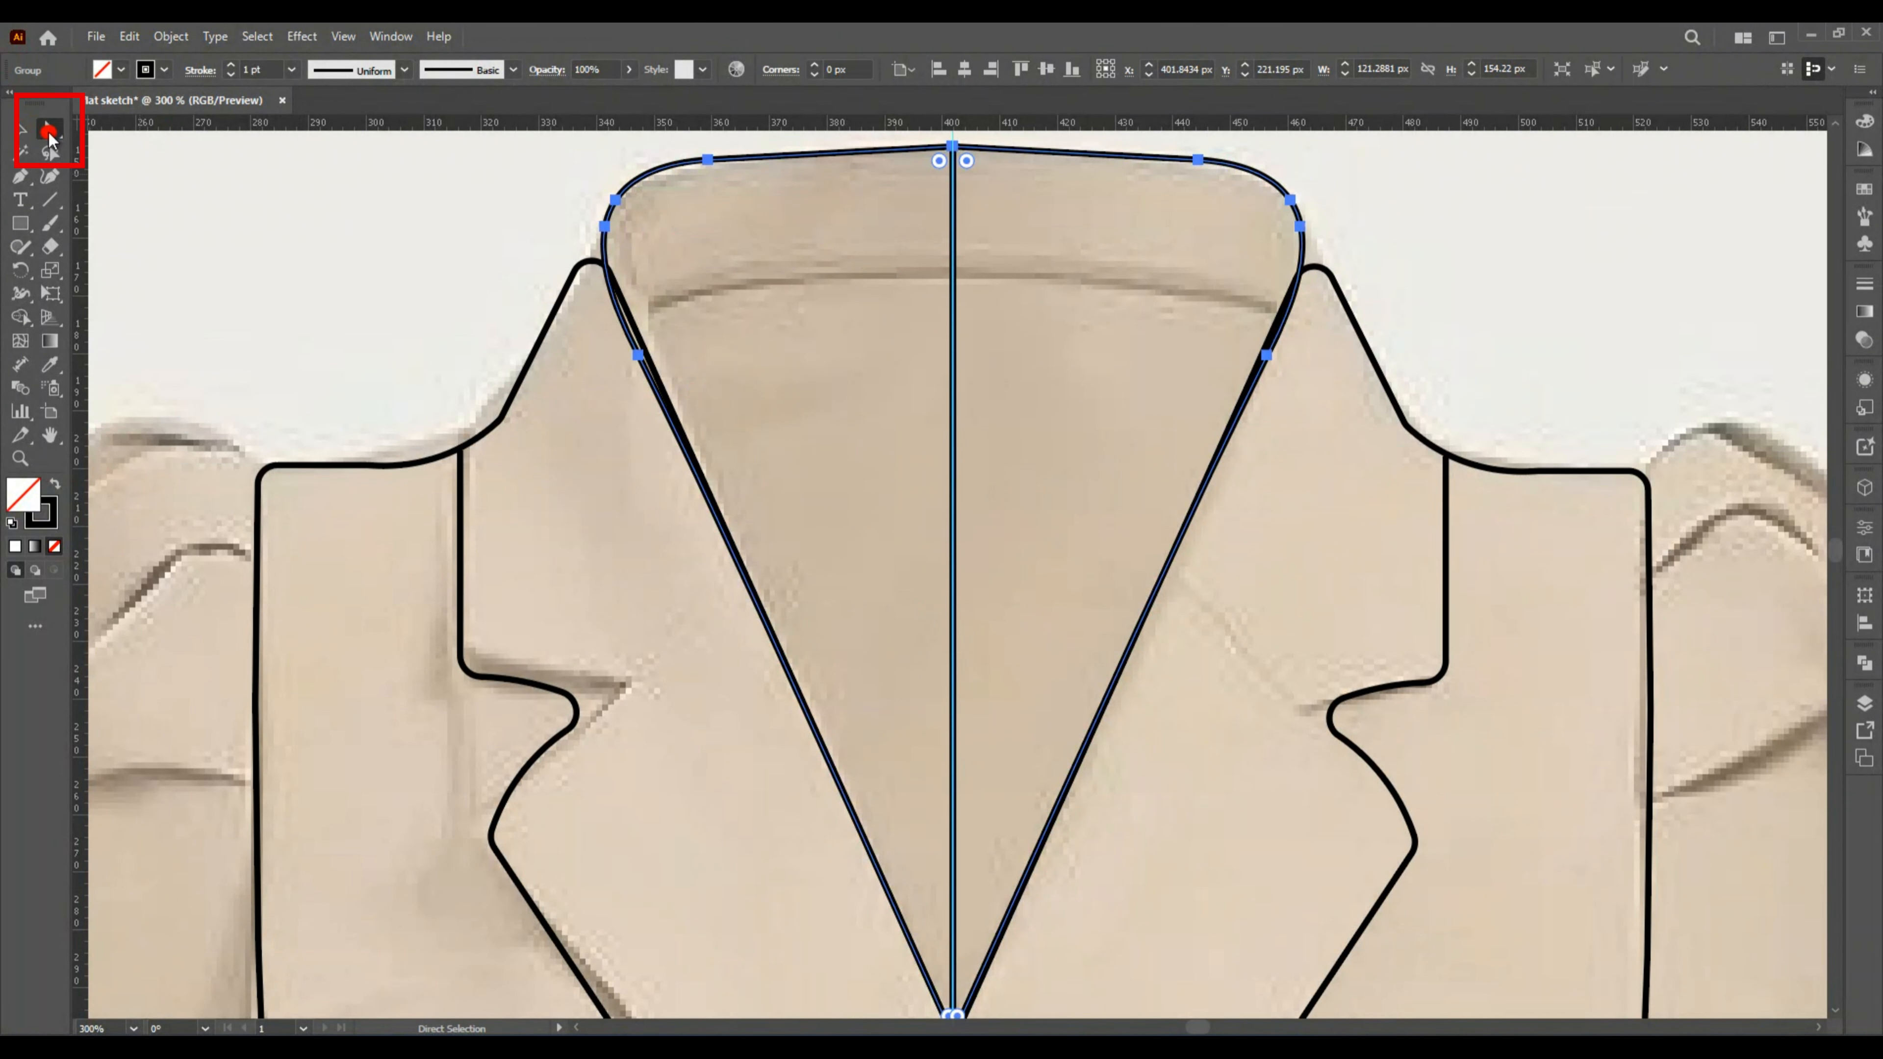
{"action": "left_click", "coordinate": [134, 152]}
{"action": "scroll", "coordinate": [986, 542], "scroll_direction": "down", "scroll_amount": 3}
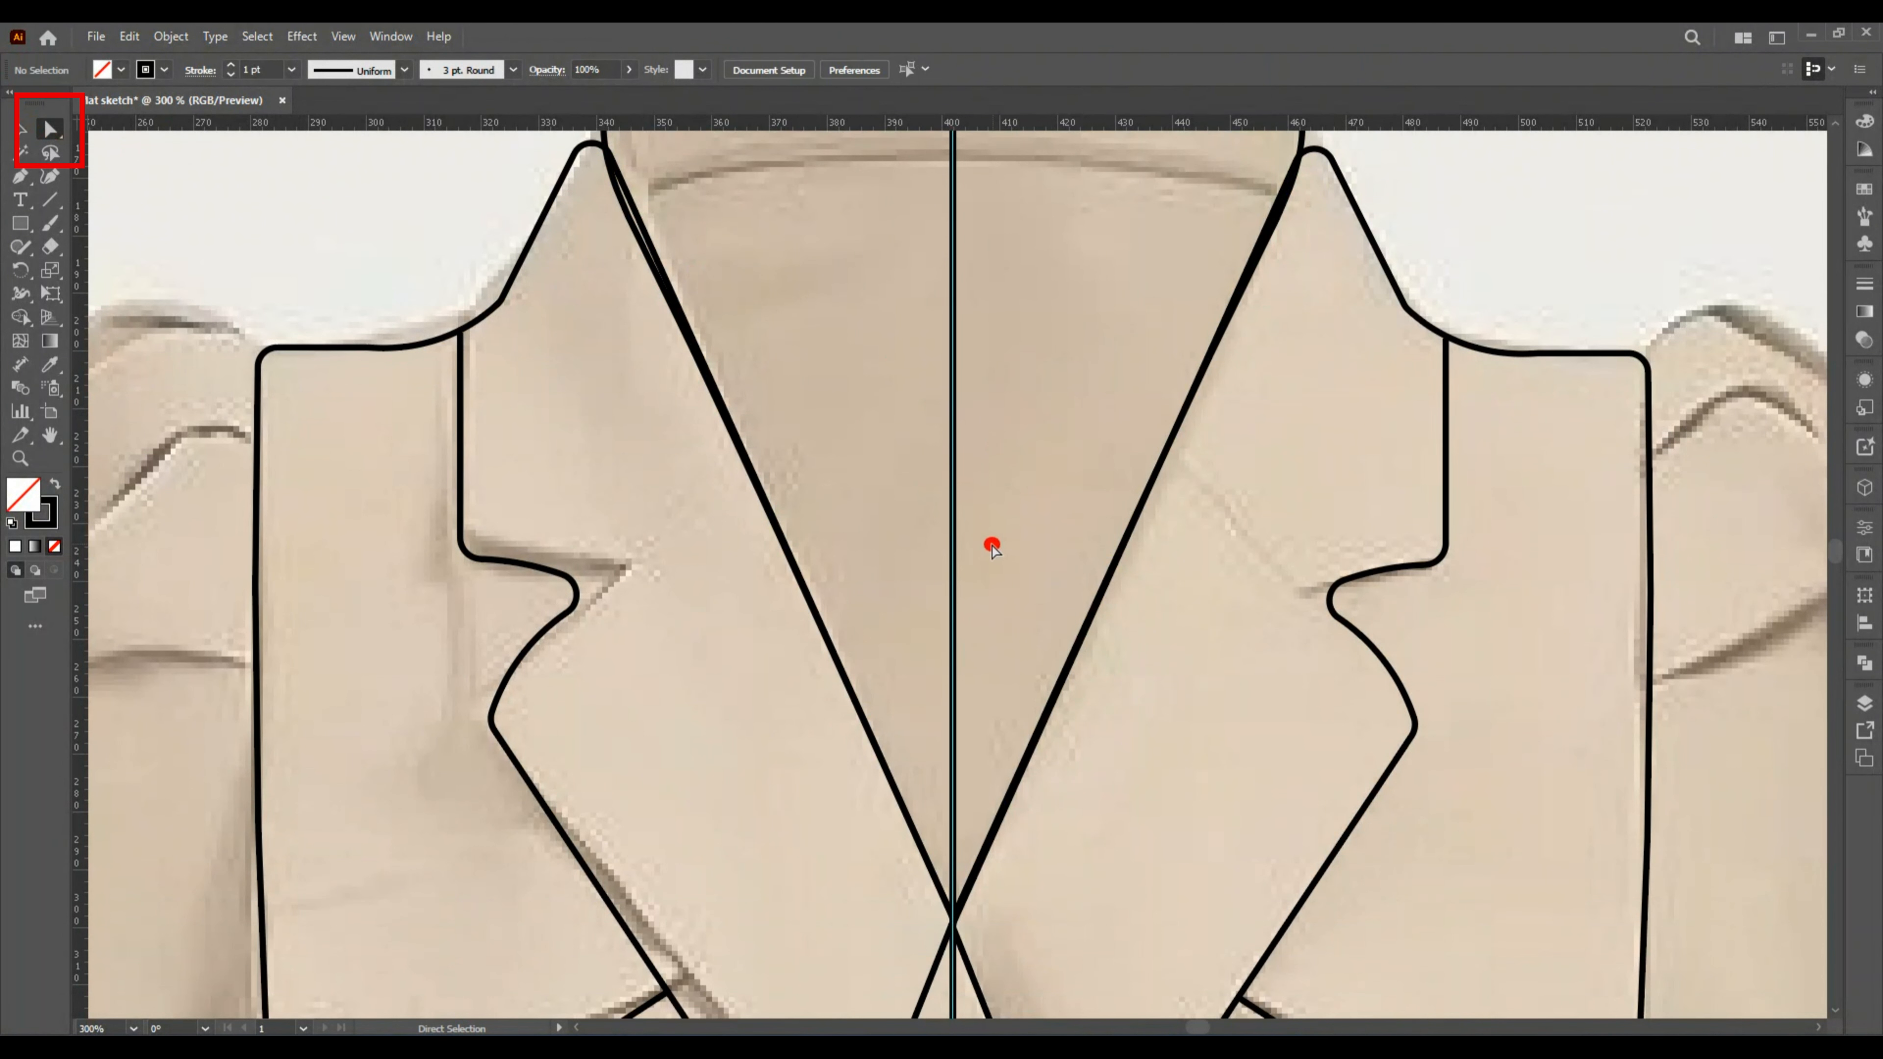
{"action": "left_click", "coordinate": [956, 564]}
{"action": "key", "text": "Delete"}
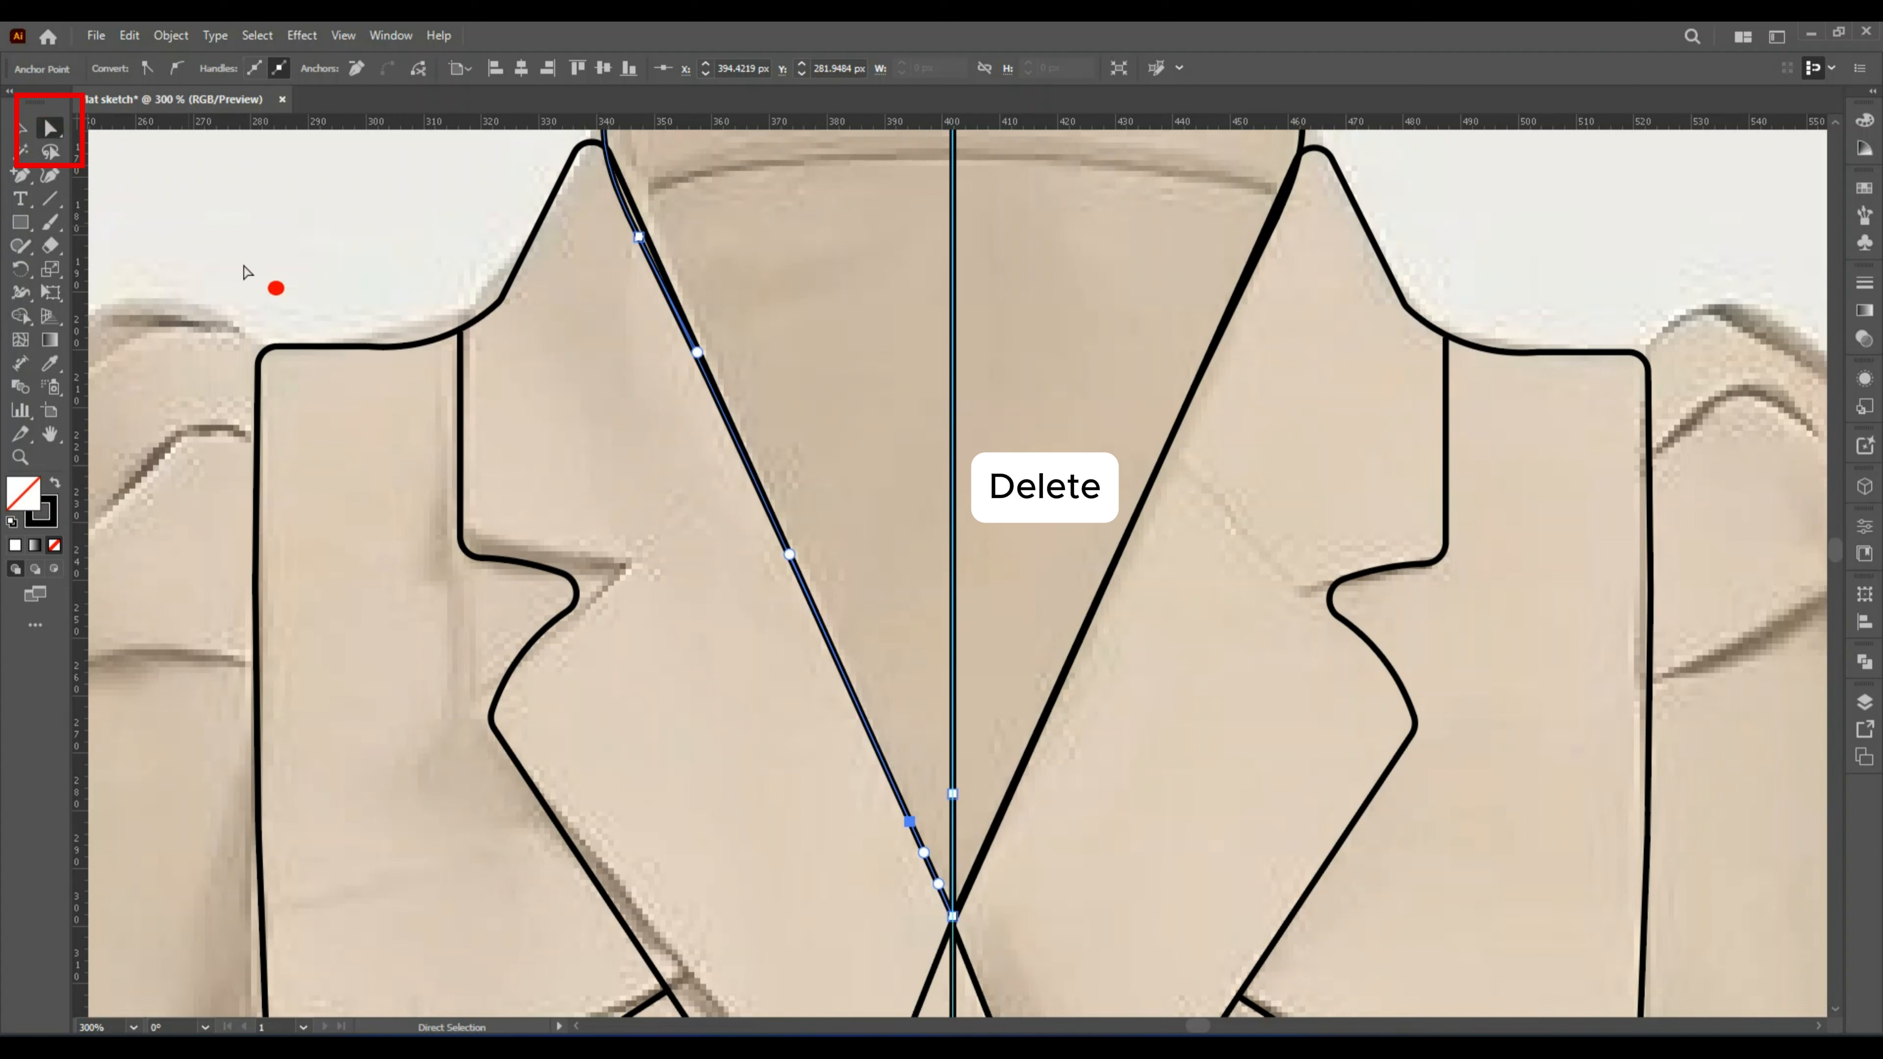
{"action": "left_click", "coordinate": [955, 795]}
{"action": "key", "text": "Delete"}
{"action": "left_click", "coordinate": [955, 806]}
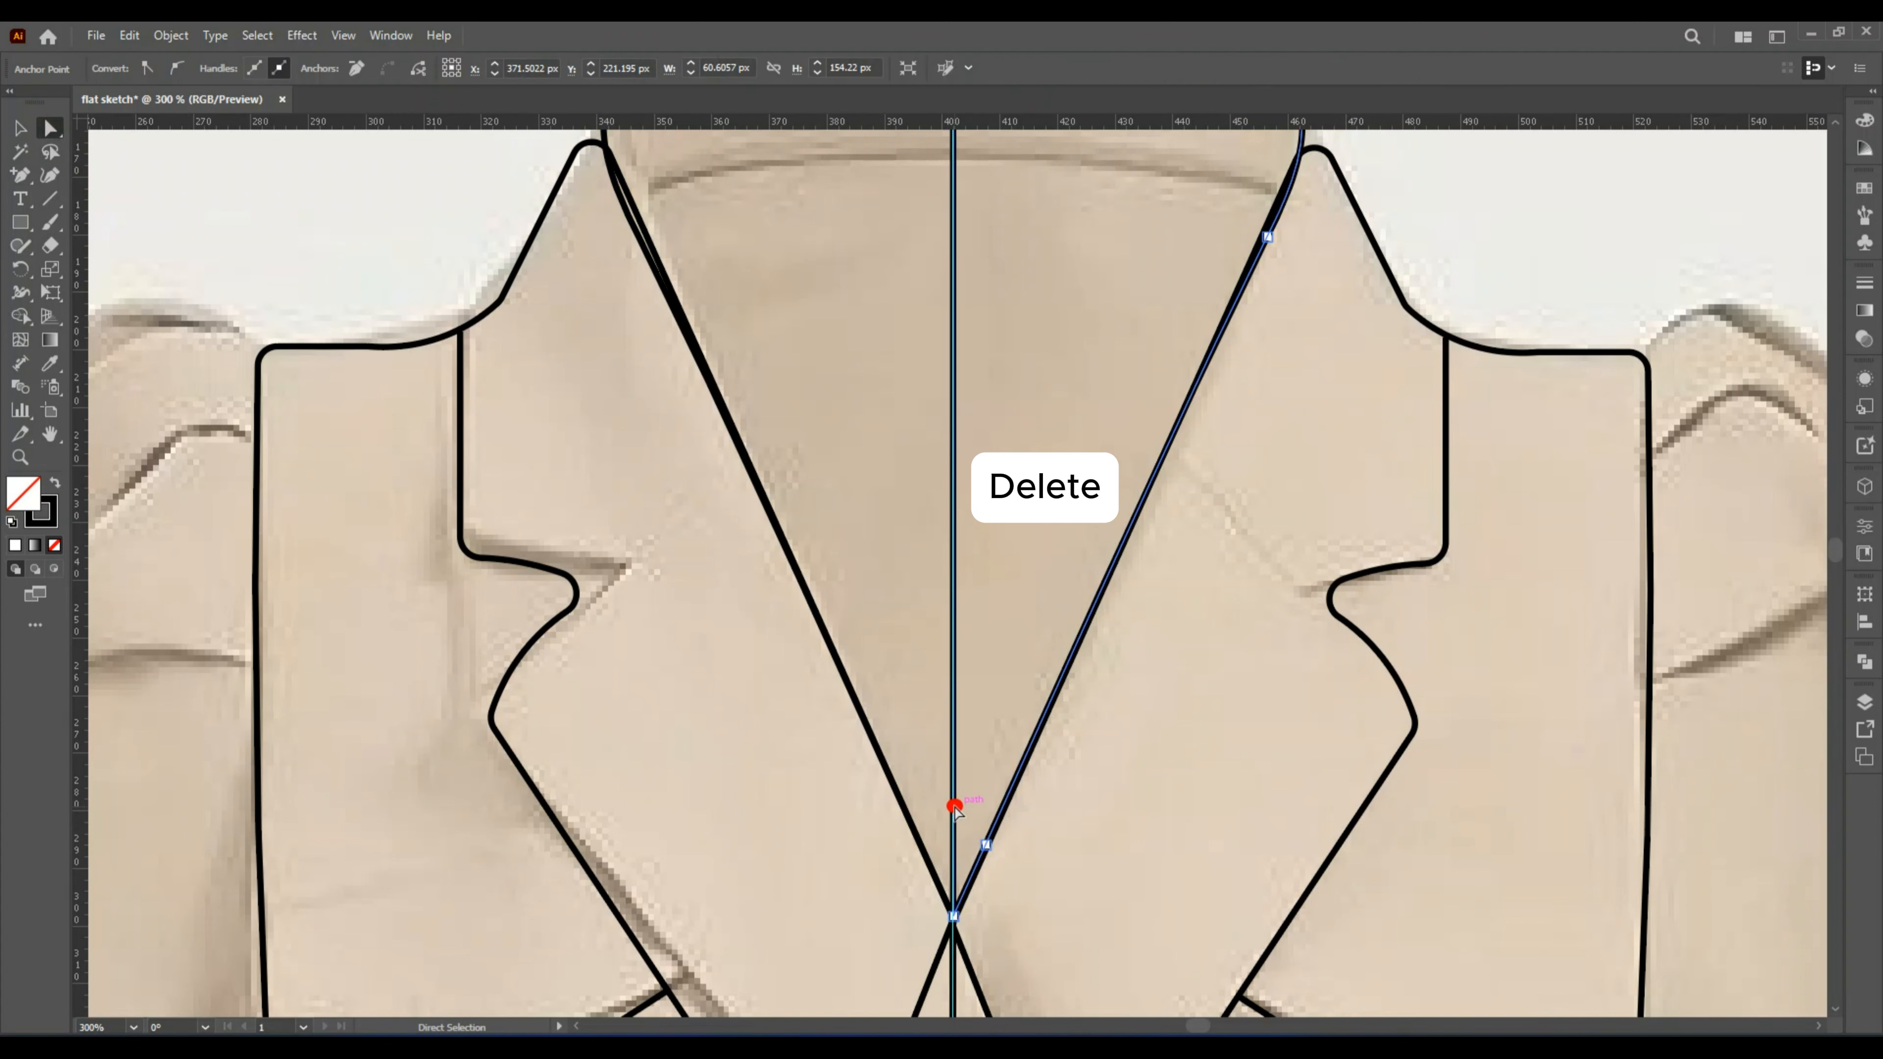
{"action": "left_click", "coordinate": [956, 916]}
{"action": "key", "text": "Delete"}
{"action": "scroll", "coordinate": [943, 860], "scroll_direction": "up", "scroll_amount": 2}
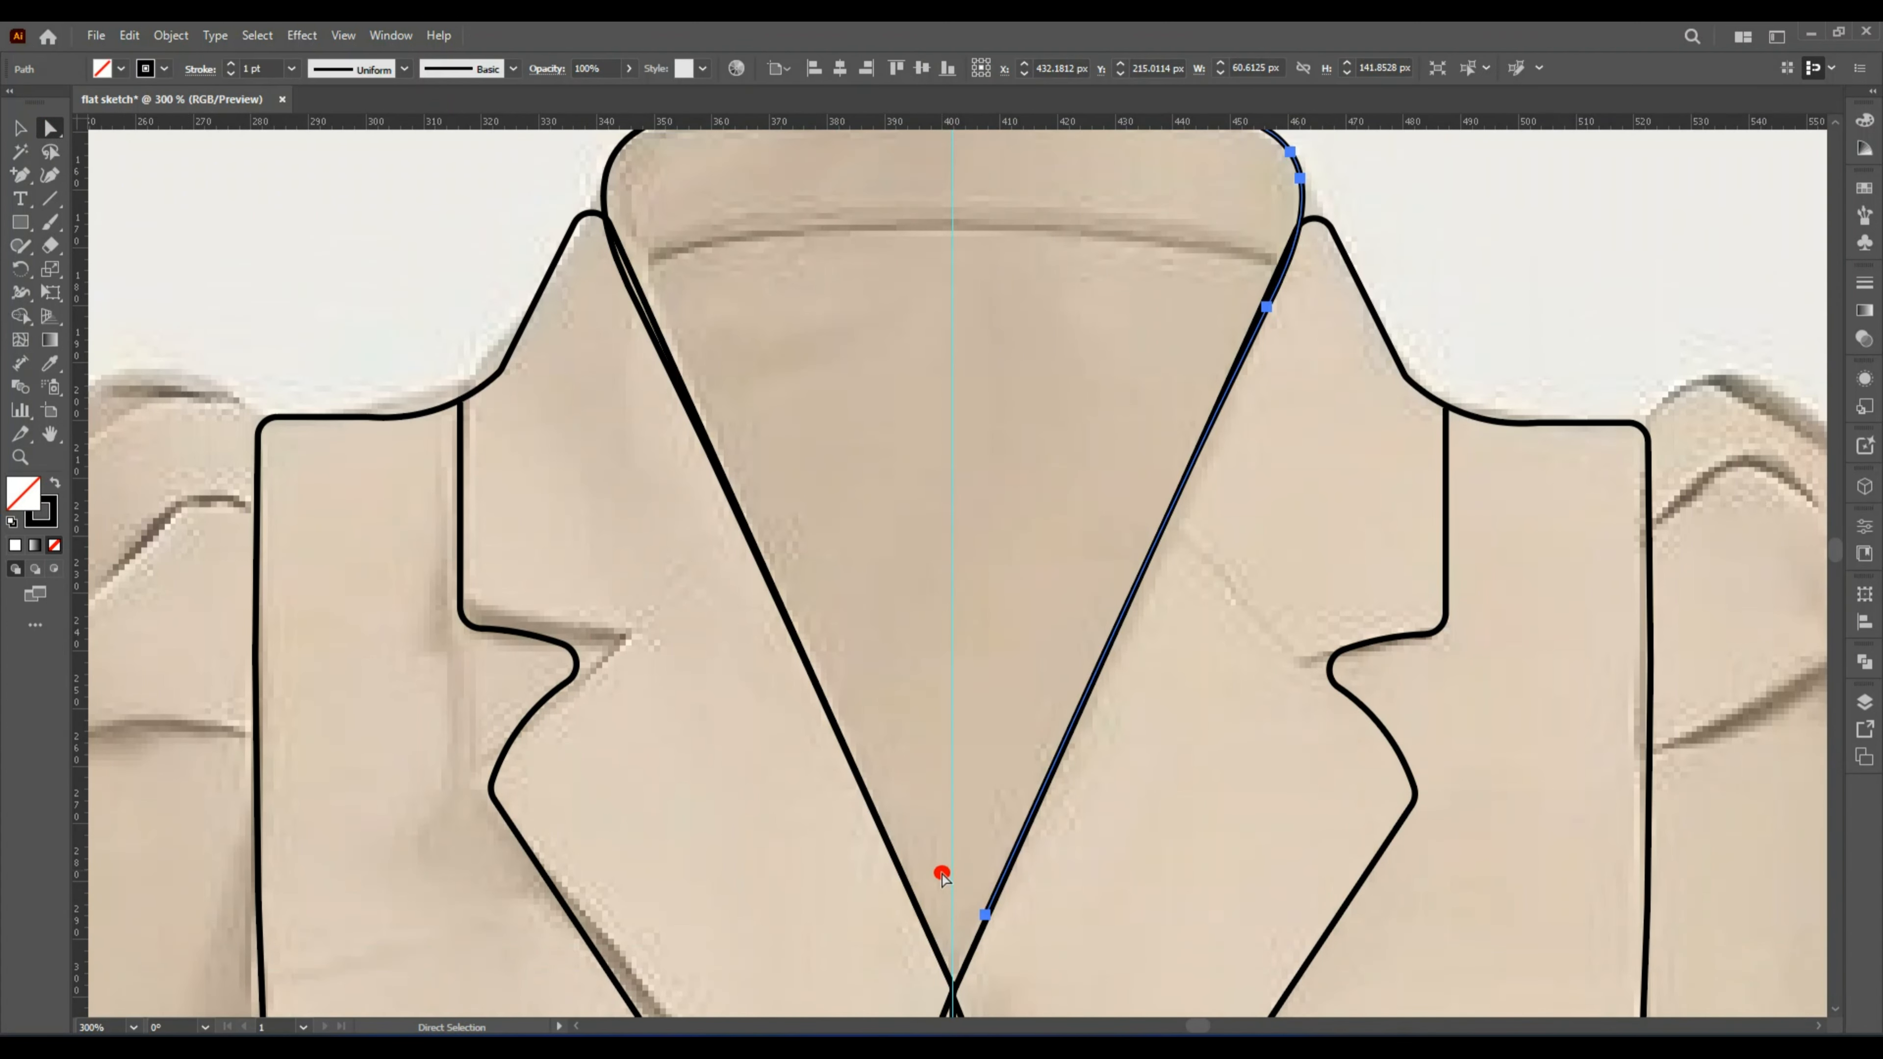
Join the open endpoints of the neckline where the two lapels cross at the centre guide.
{"action": "left_click", "coordinate": [940, 875]}
{"action": "scroll", "coordinate": [949, 874], "scroll_direction": "down", "scroll_amount": 4}
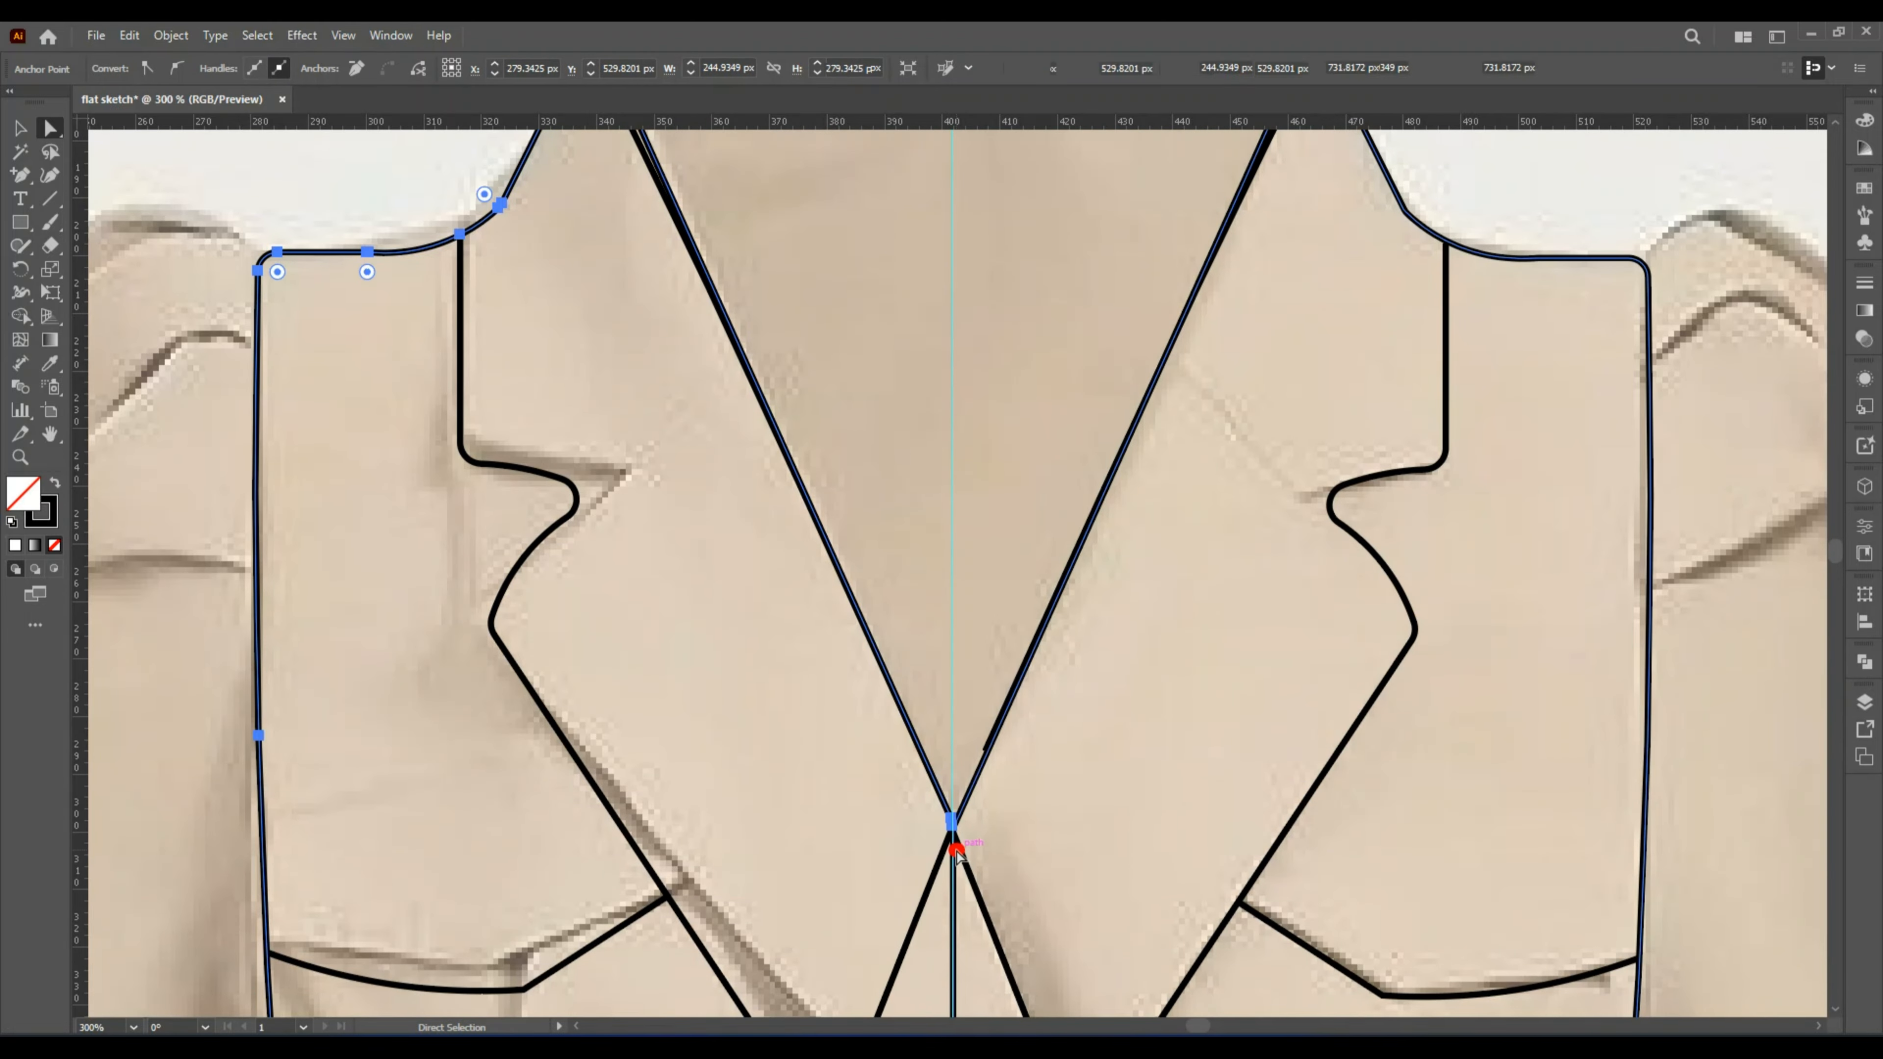
{"action": "left_click", "coordinate": [955, 823]}
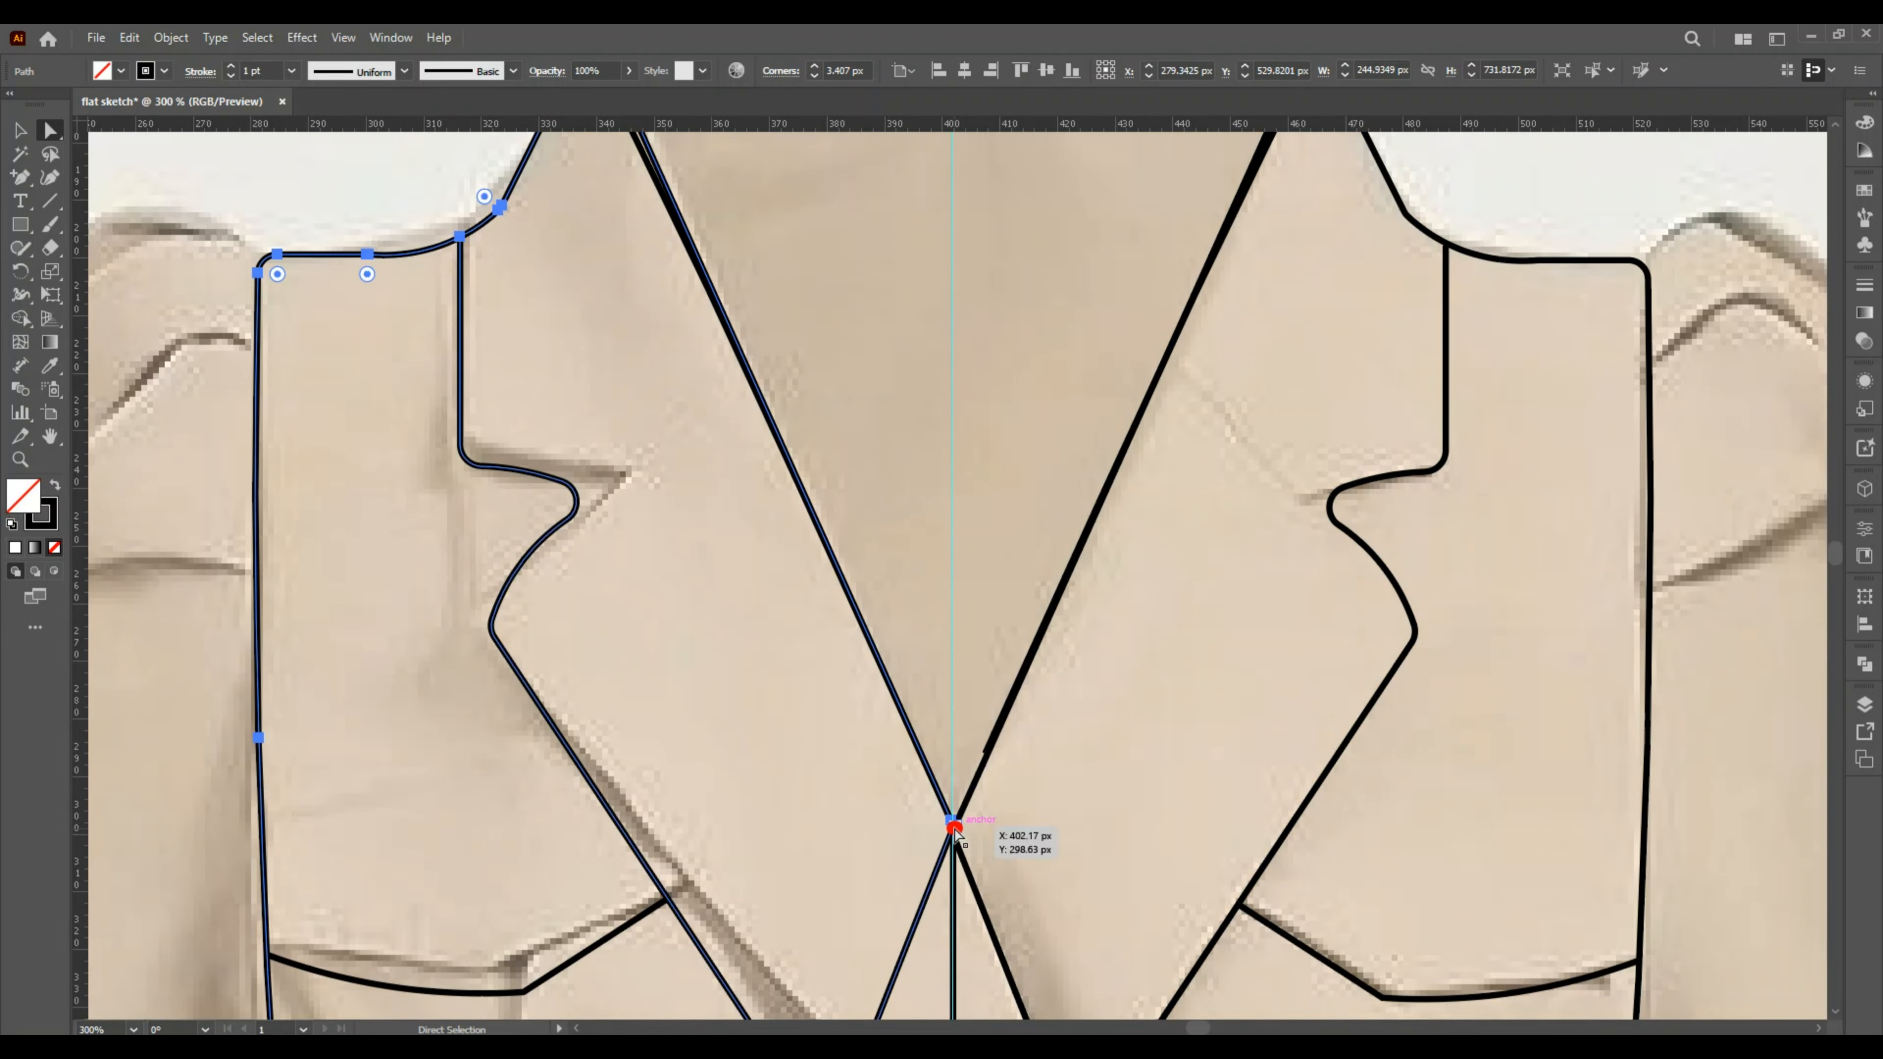
{"action": "left_click", "coordinate": [983, 754], "text": "shift"}
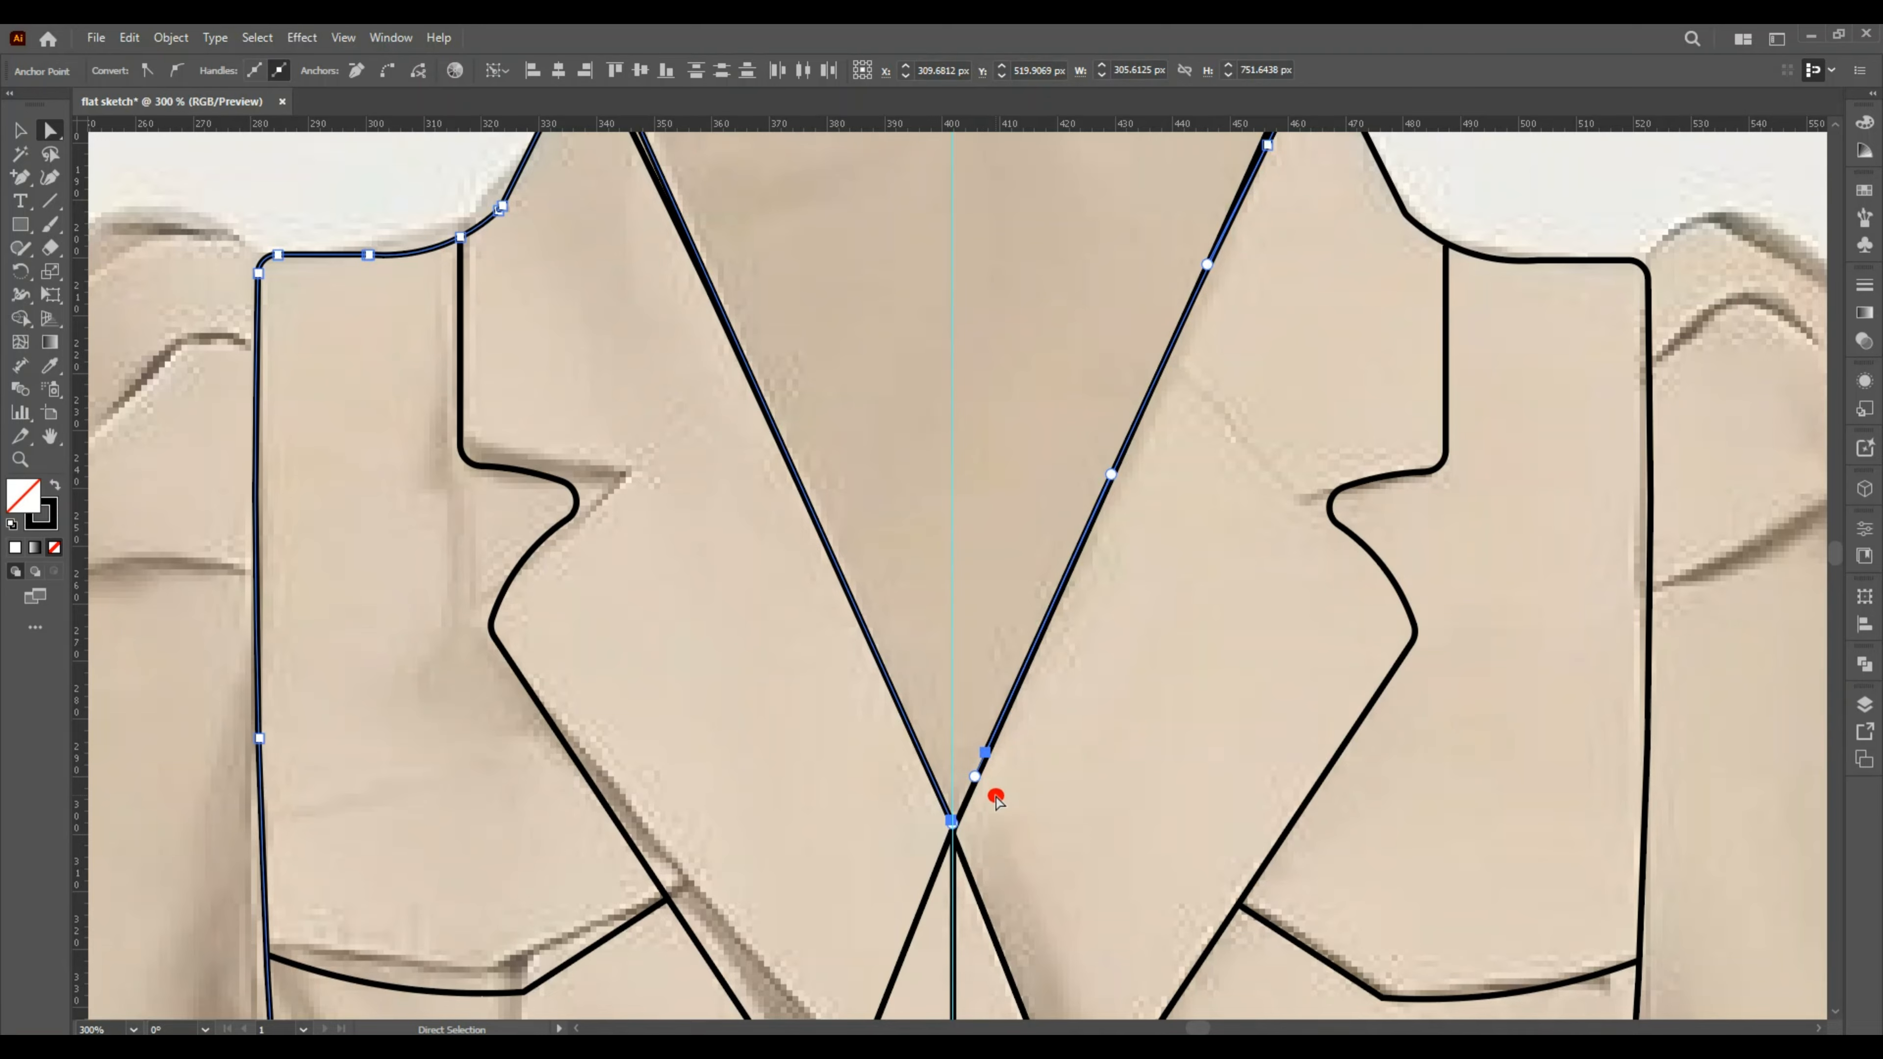
{"action": "key", "text": "ctrl+j"}
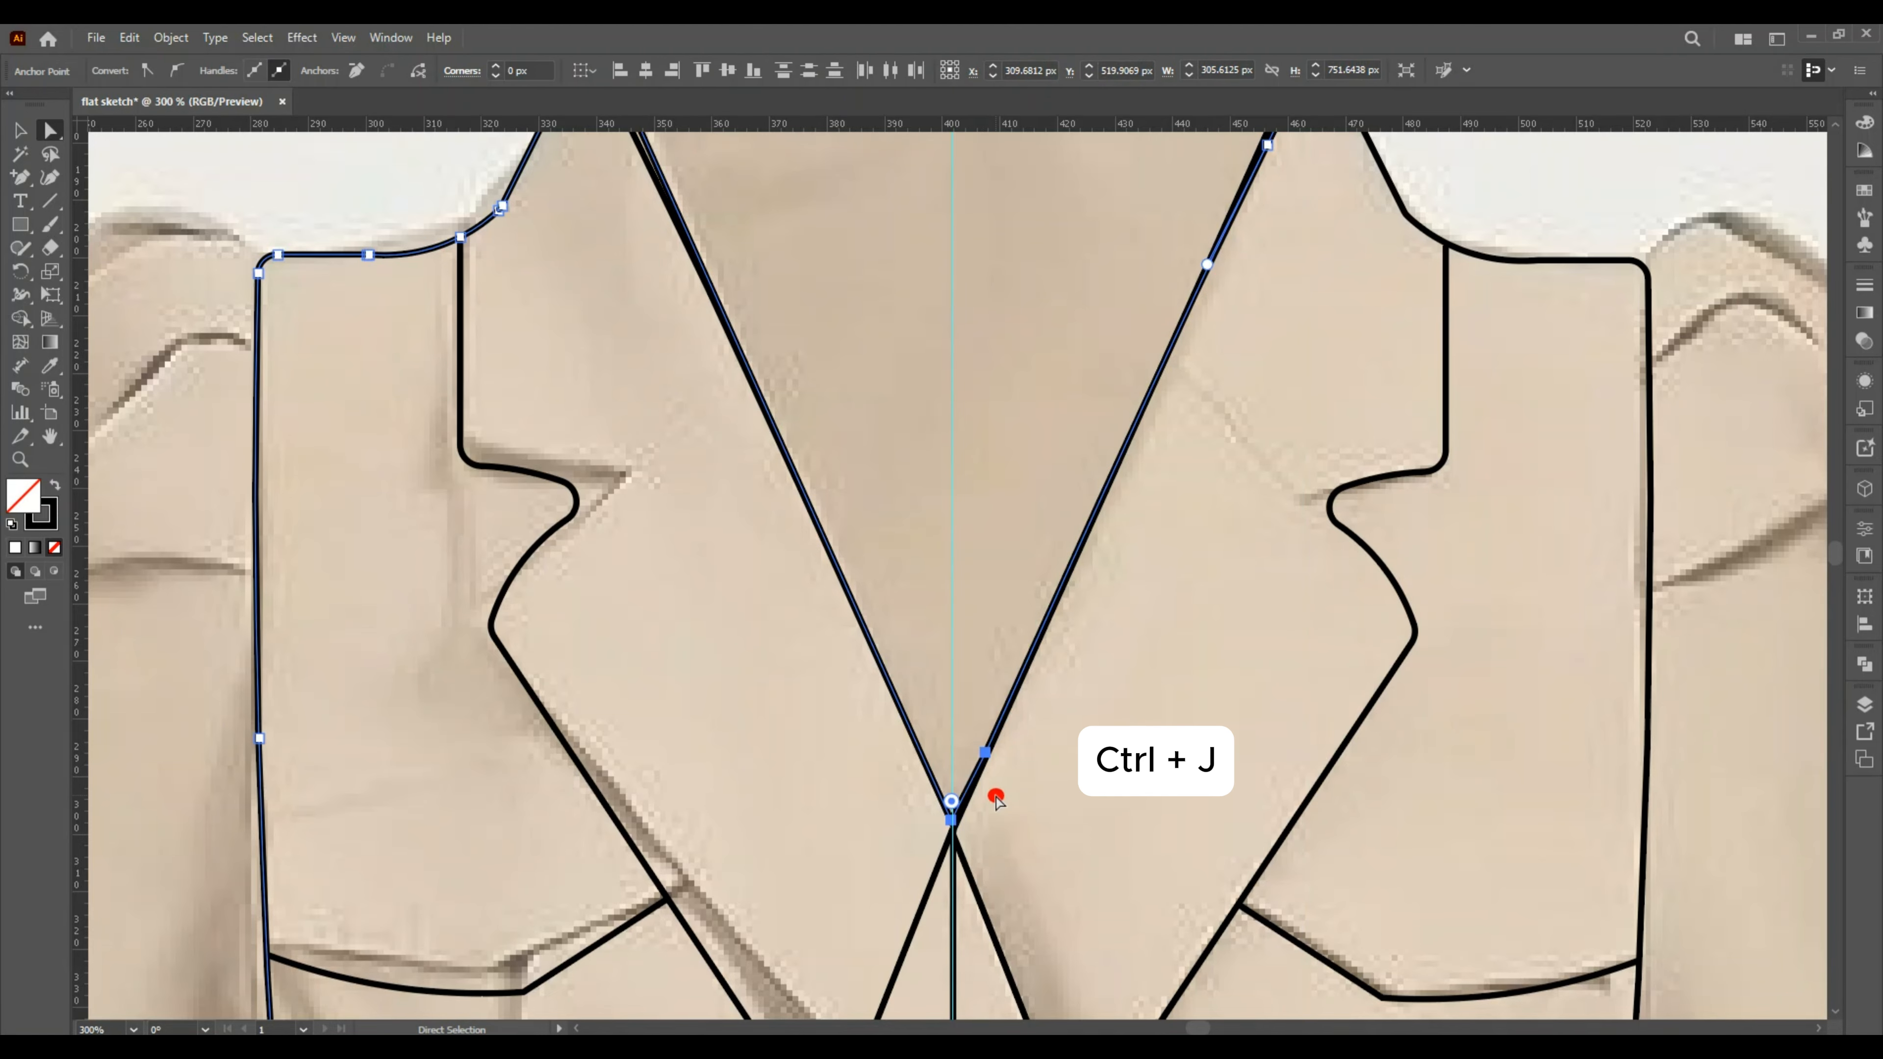
Join the two collar halves at the upper centre point with the Join tool.
{"action": "scroll", "coordinate": [997, 801], "scroll_direction": "up", "scroll_amount": 5}
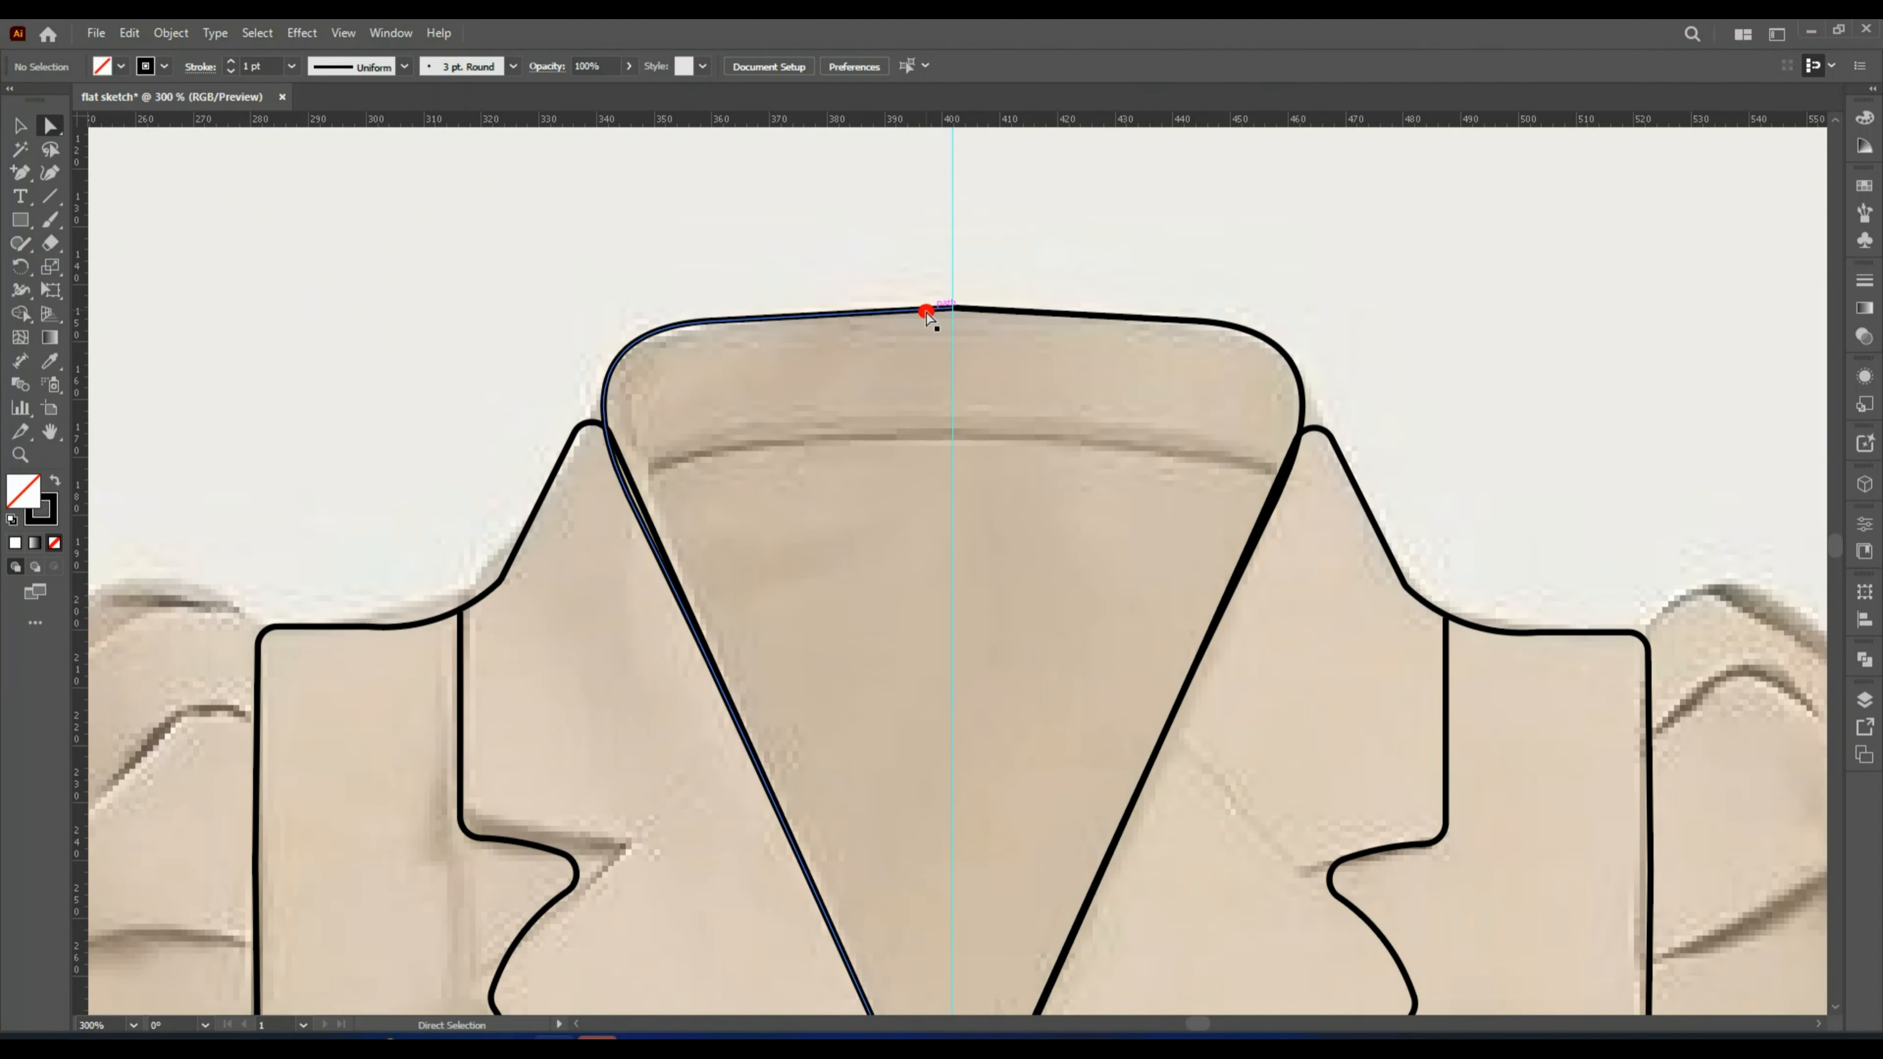
{"action": "left_click", "coordinate": [992, 315], "text": "shift"}
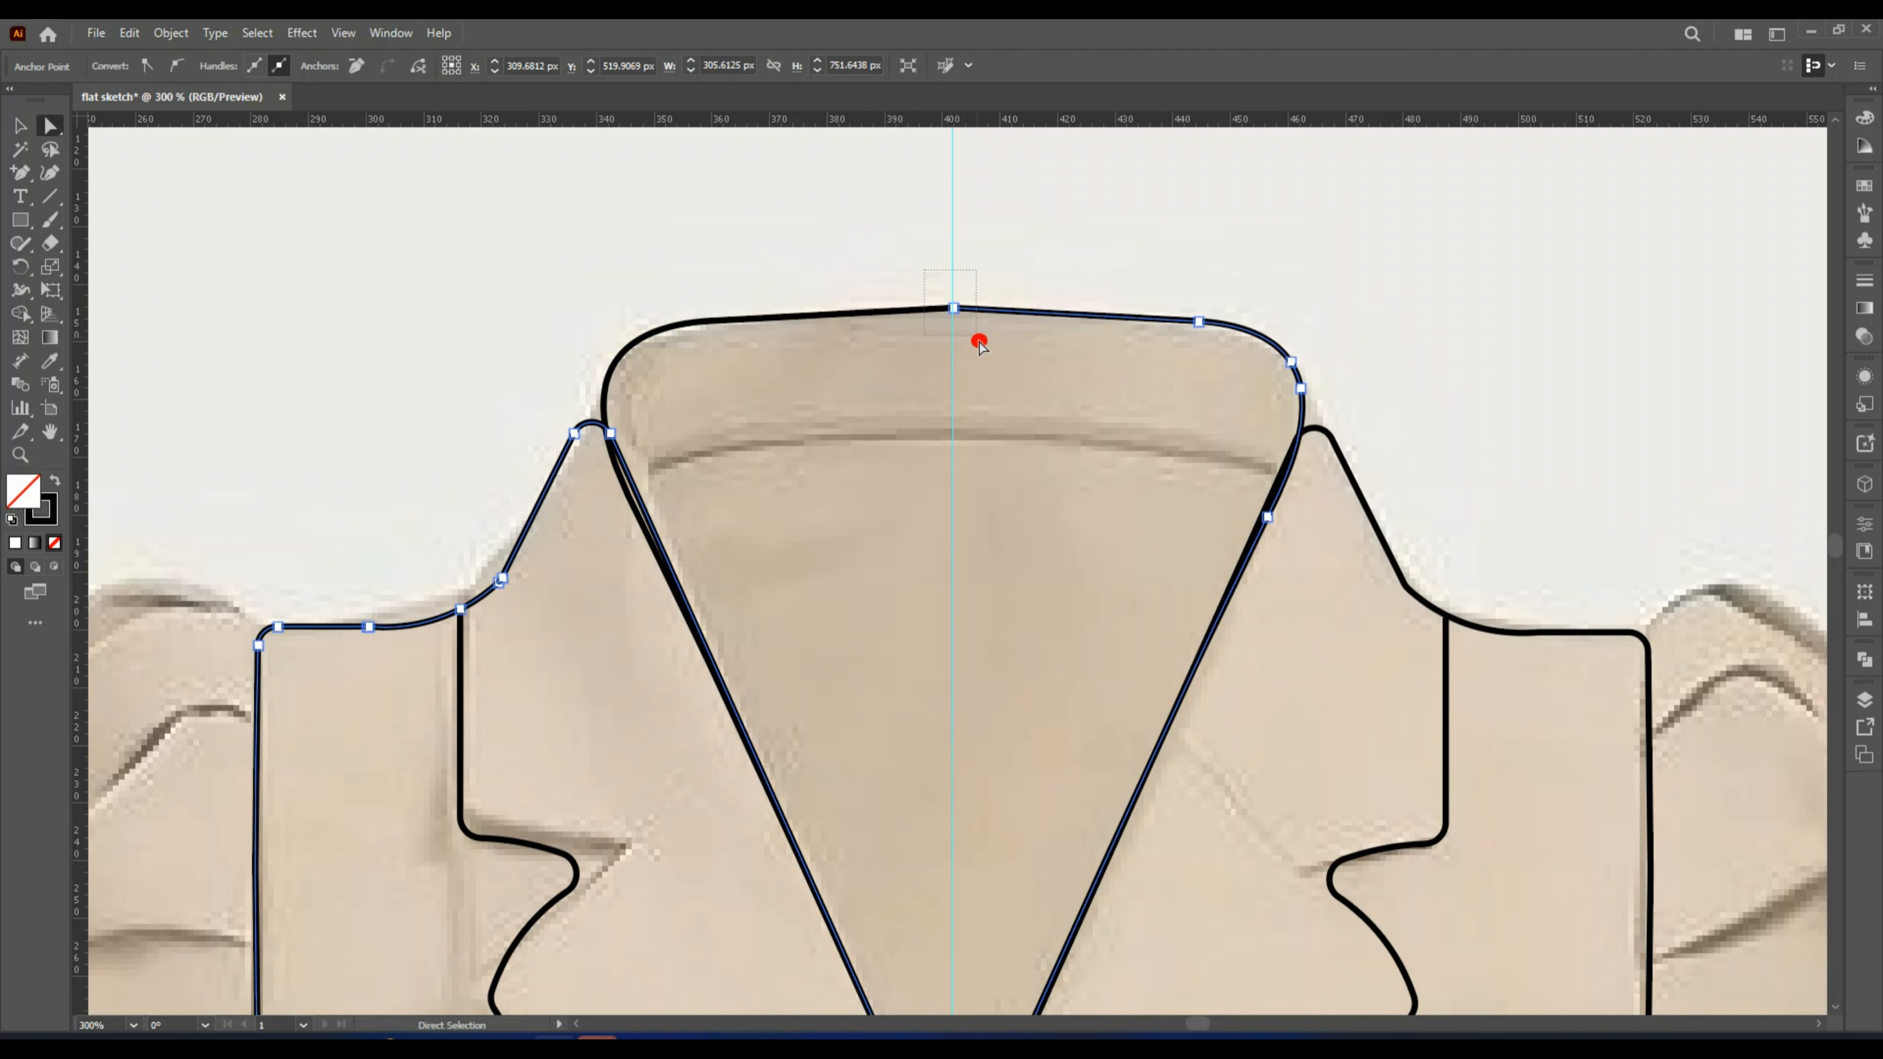
{"action": "left_click_drag", "start_coordinate": [925, 271], "coordinate": [977, 338]}
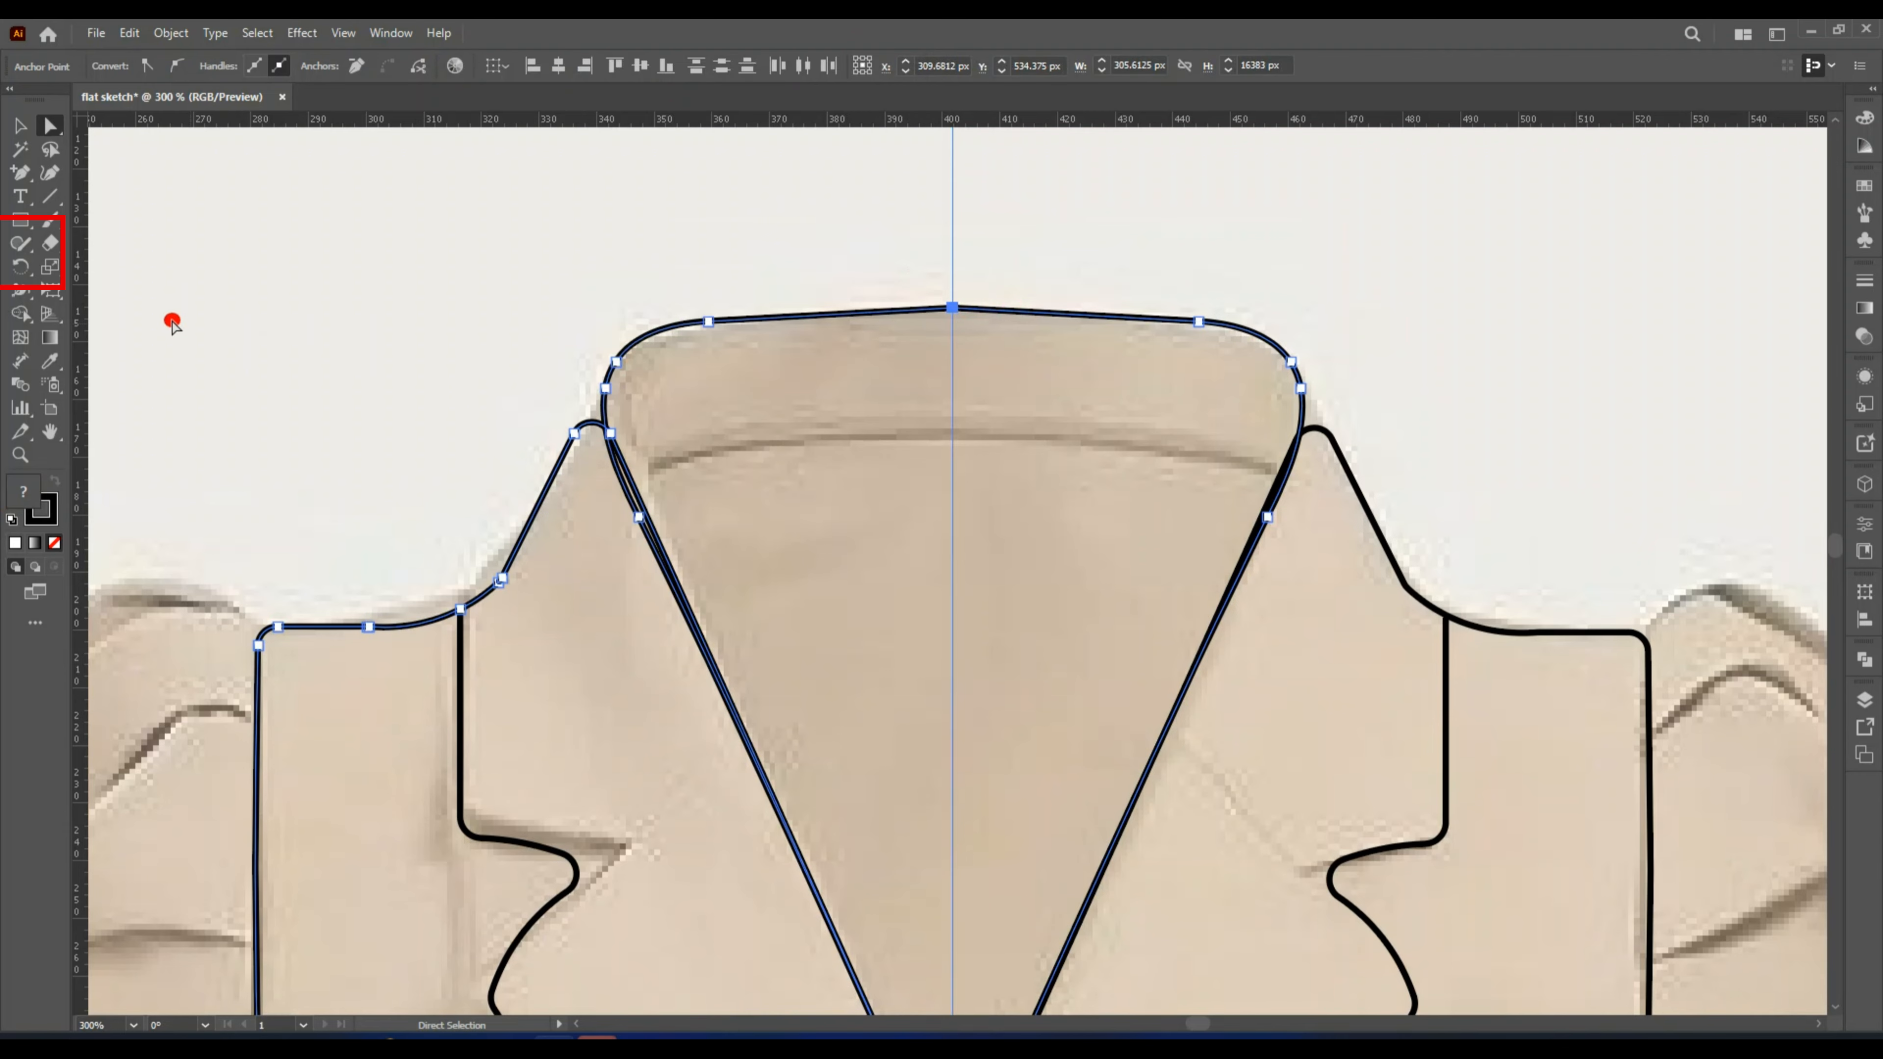
{"action": "left_click", "coordinate": [29, 256]}
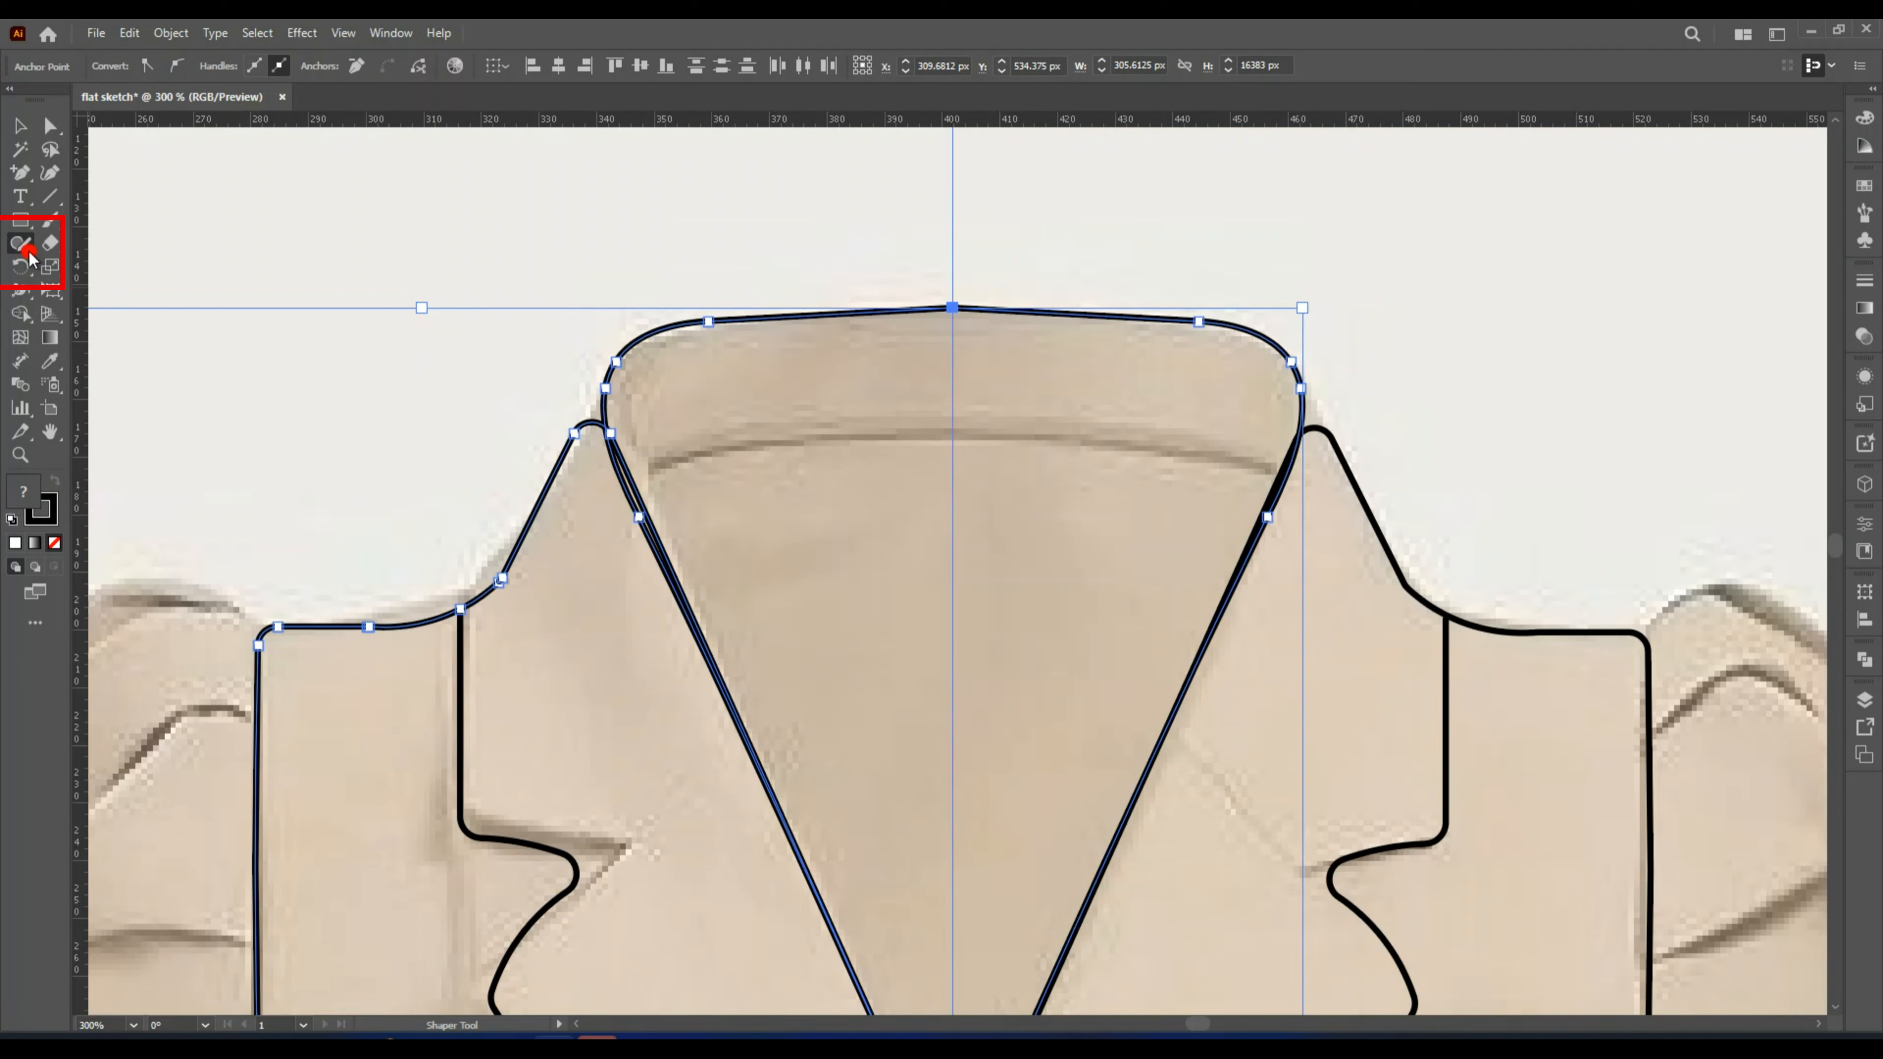
{"action": "left_click", "coordinate": [30, 256]}
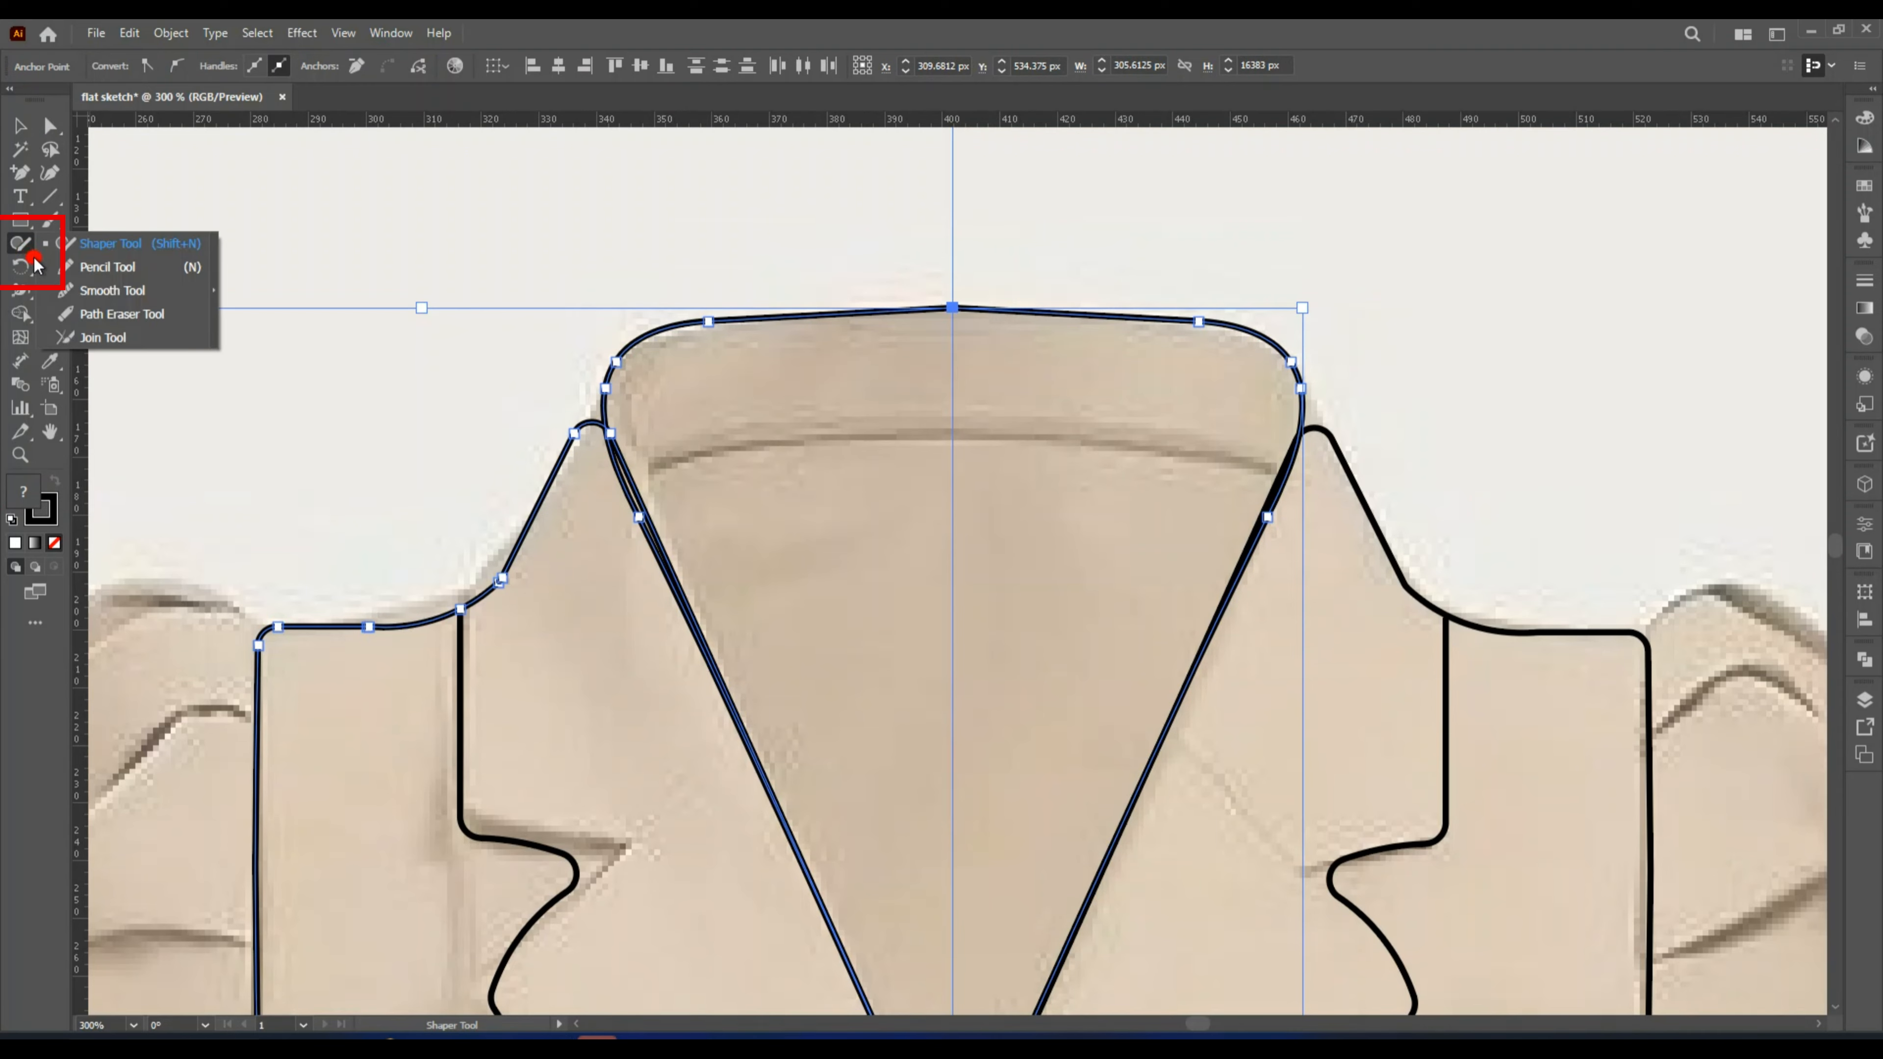
{"action": "left_click", "coordinate": [104, 337]}
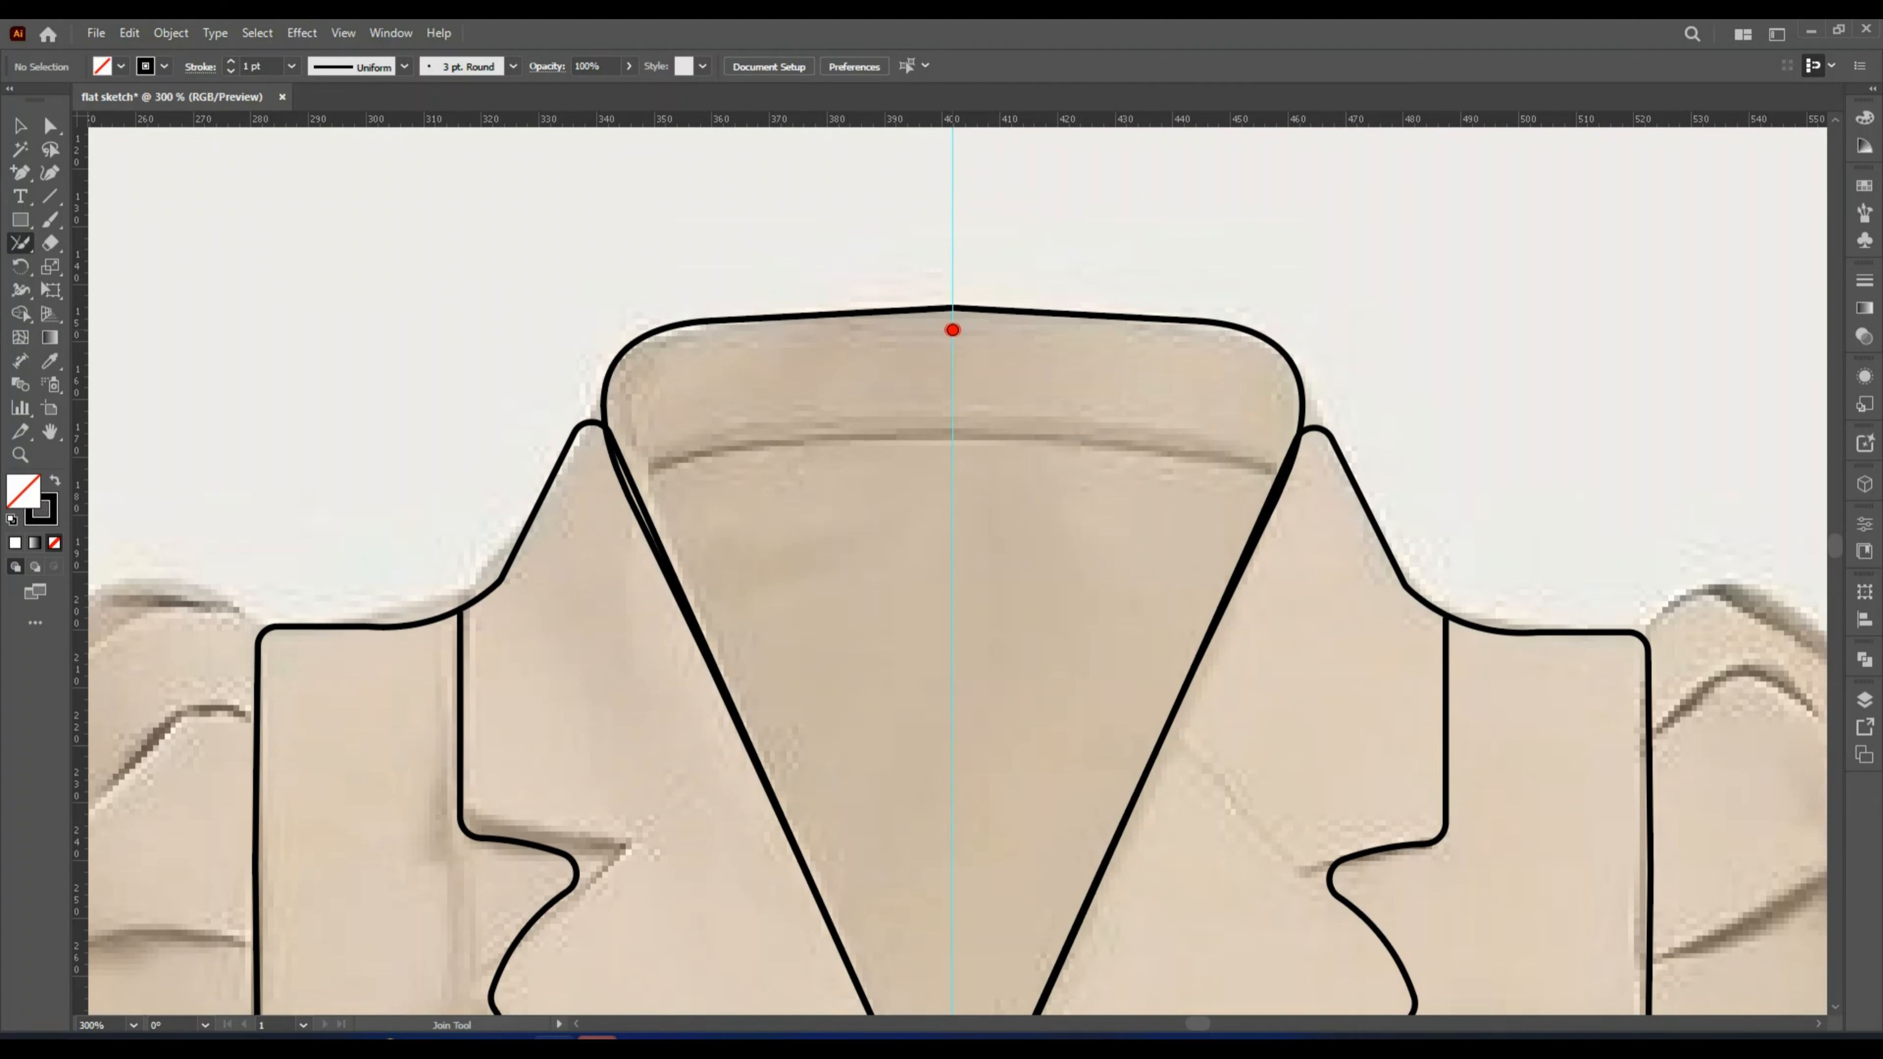
{"action": "left_click", "coordinate": [828, 319]}
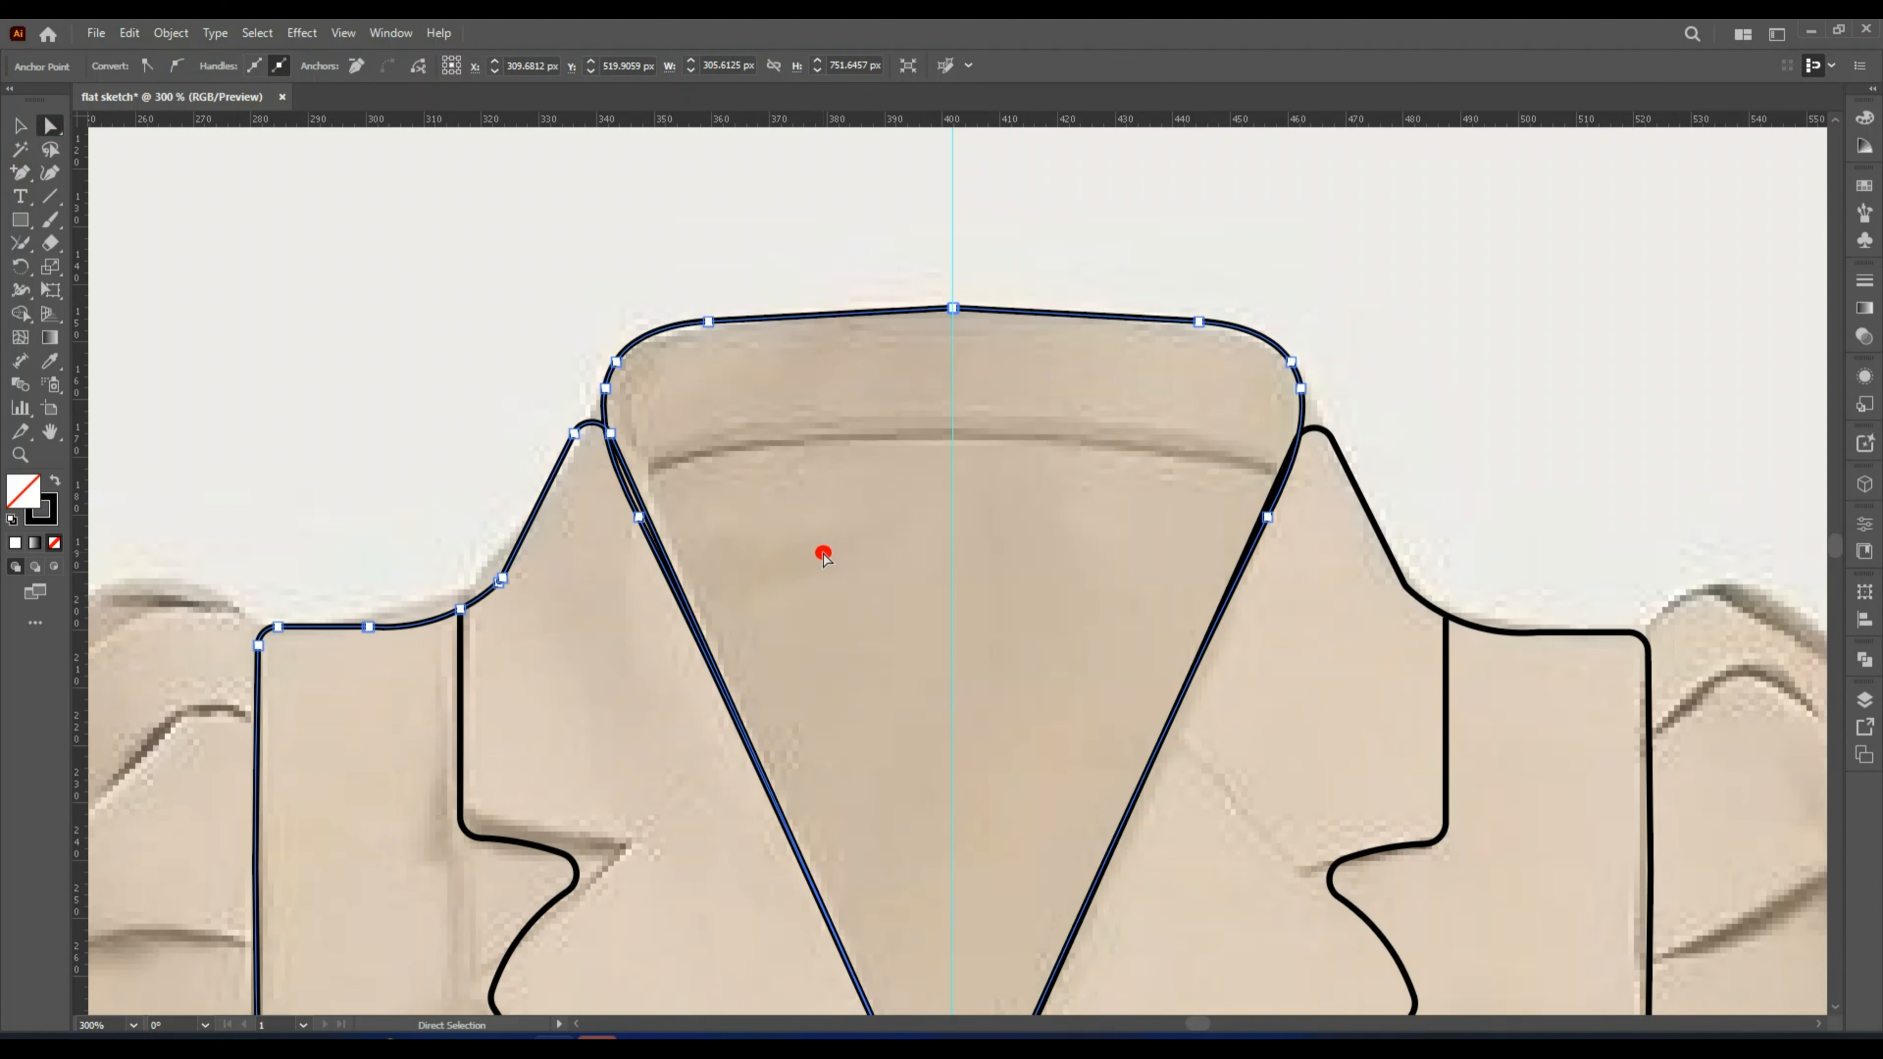
Remove the collar's peaked centre anchor and bend its upper edge into a smooth arc with the Curvature tool.
{"action": "scroll", "coordinate": [954, 597], "scroll_direction": "down", "scroll_amount": 2}
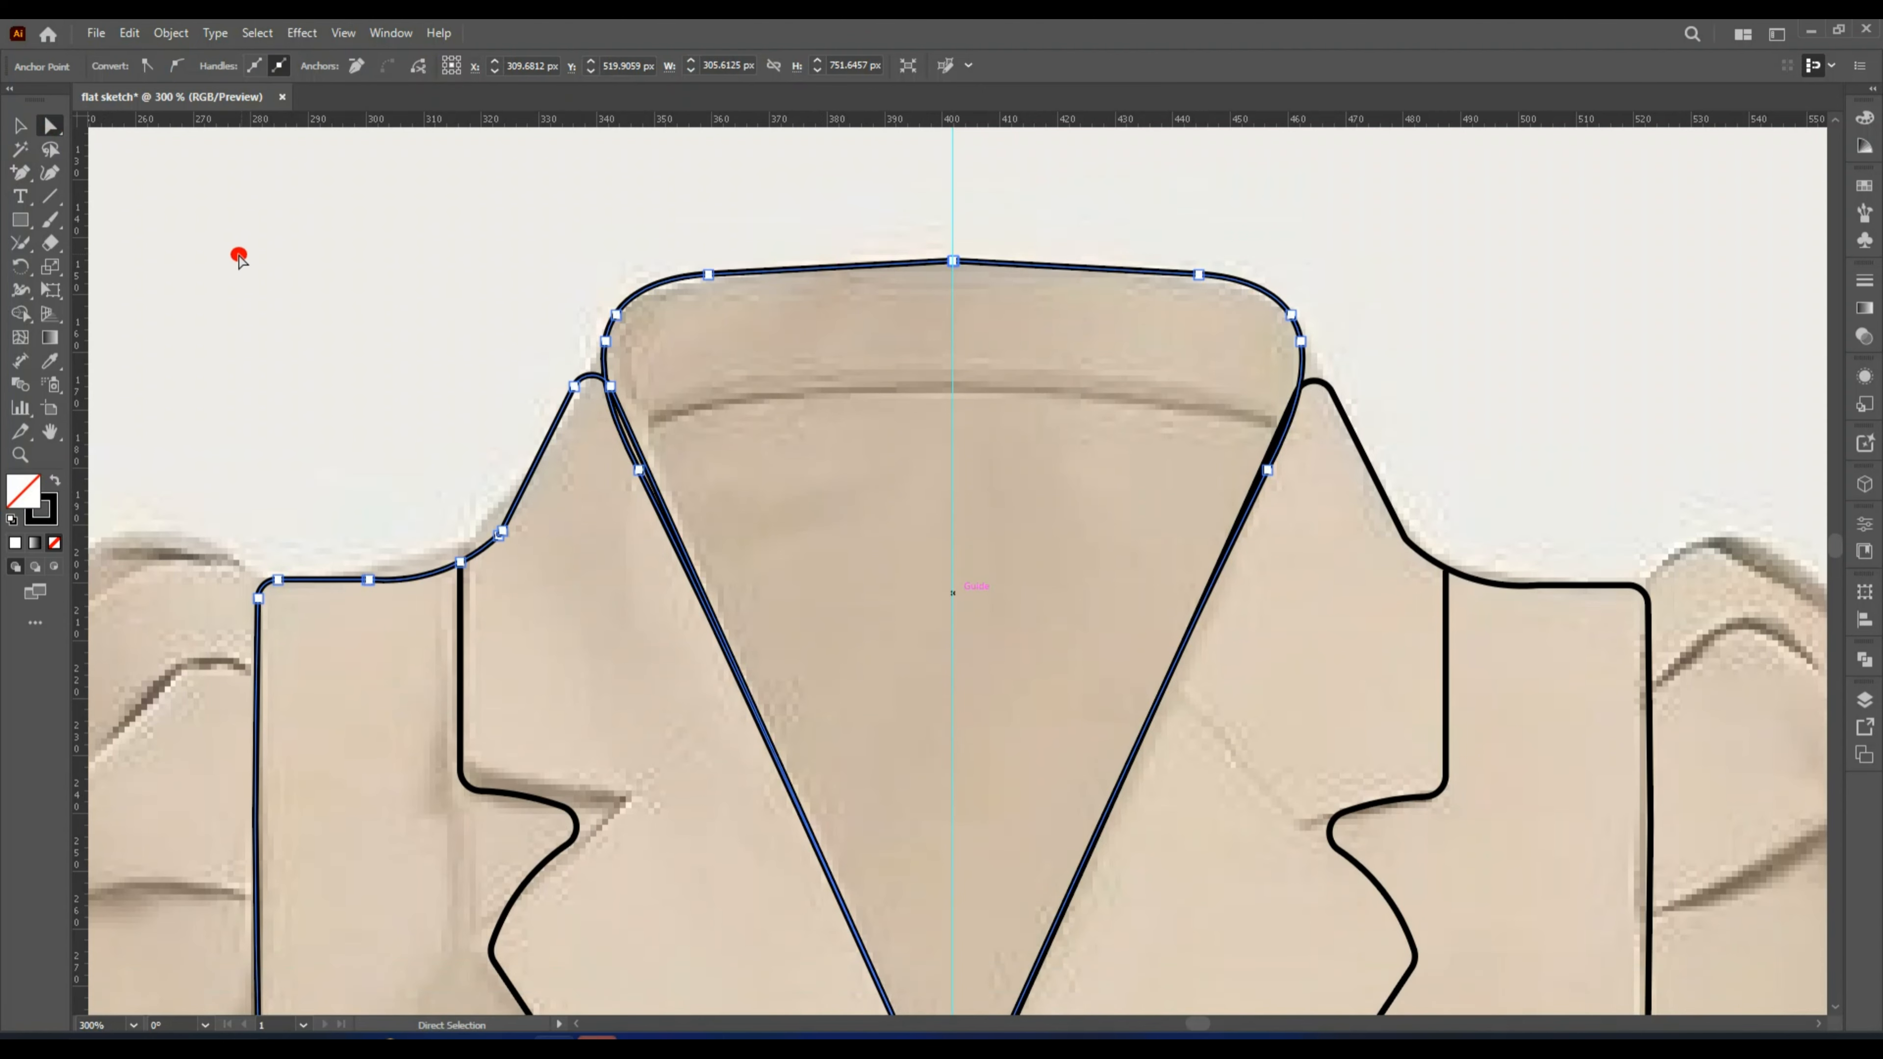
{"action": "left_click", "coordinate": [52, 175]}
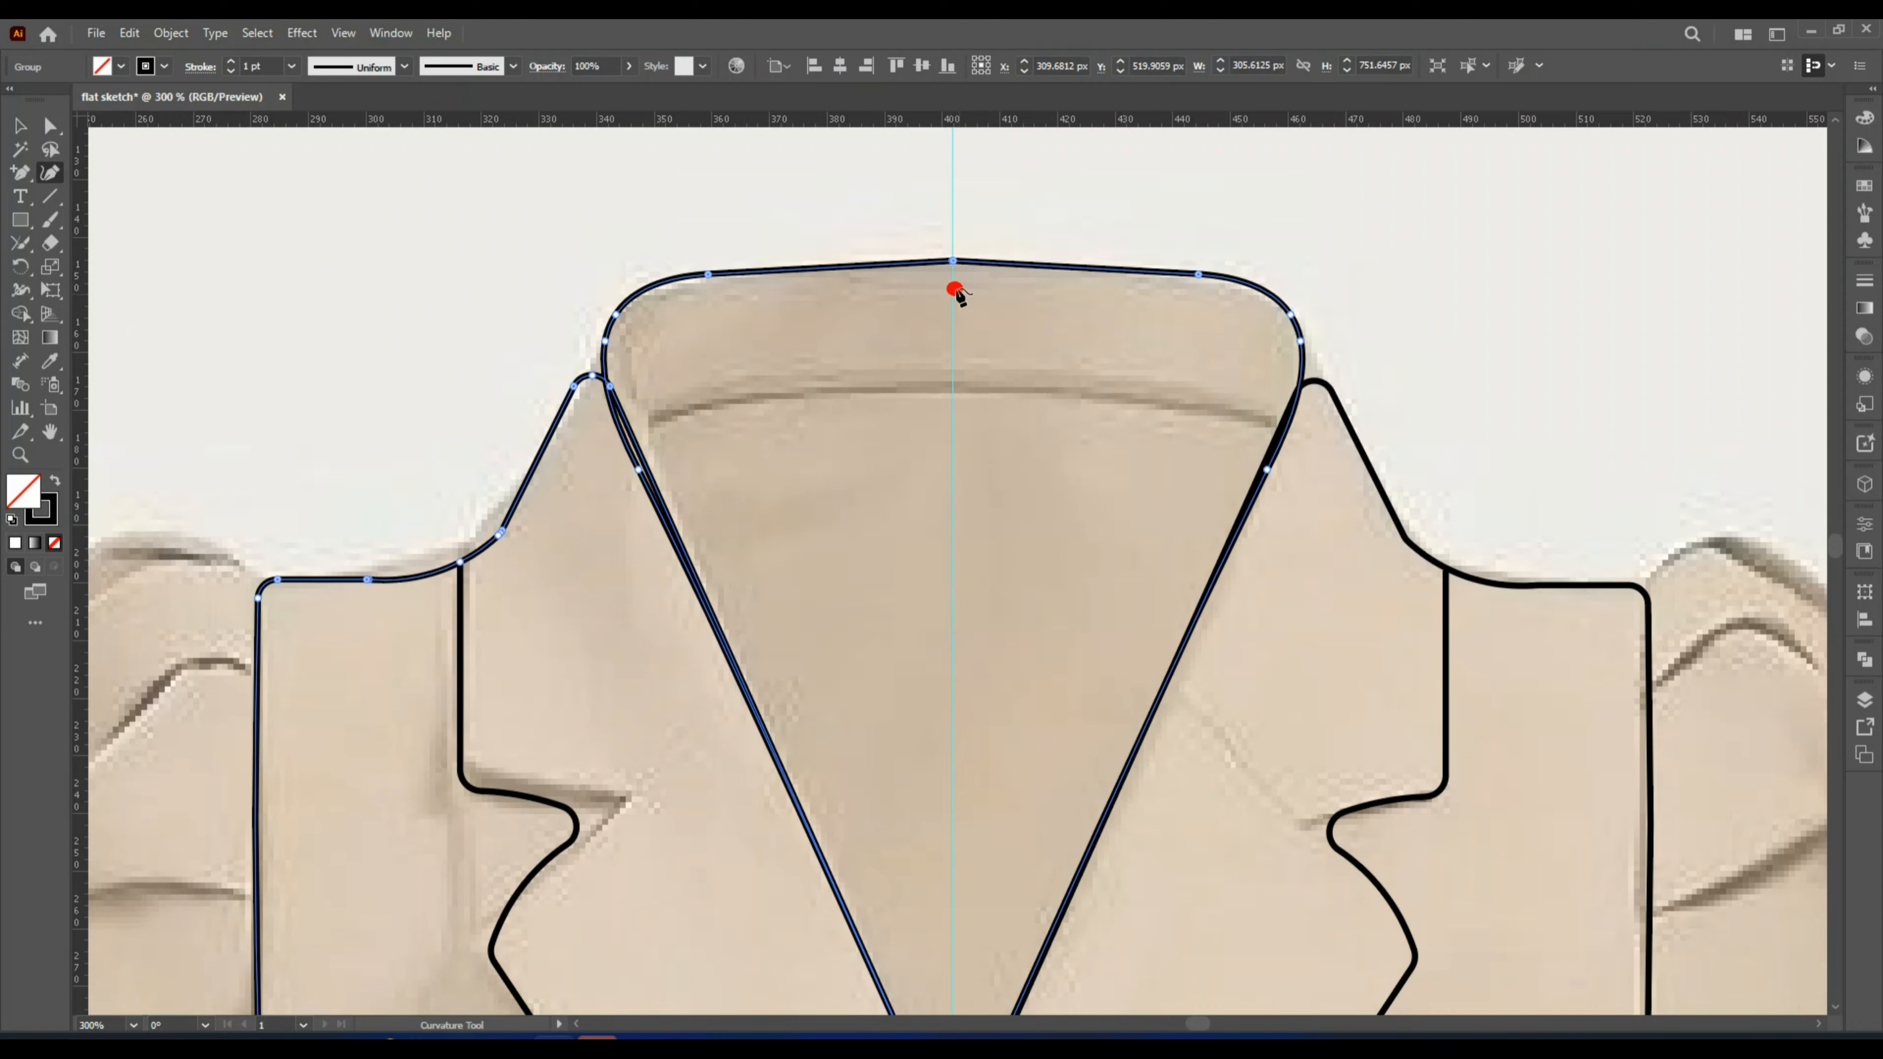
{"action": "key", "text": "Delete"}
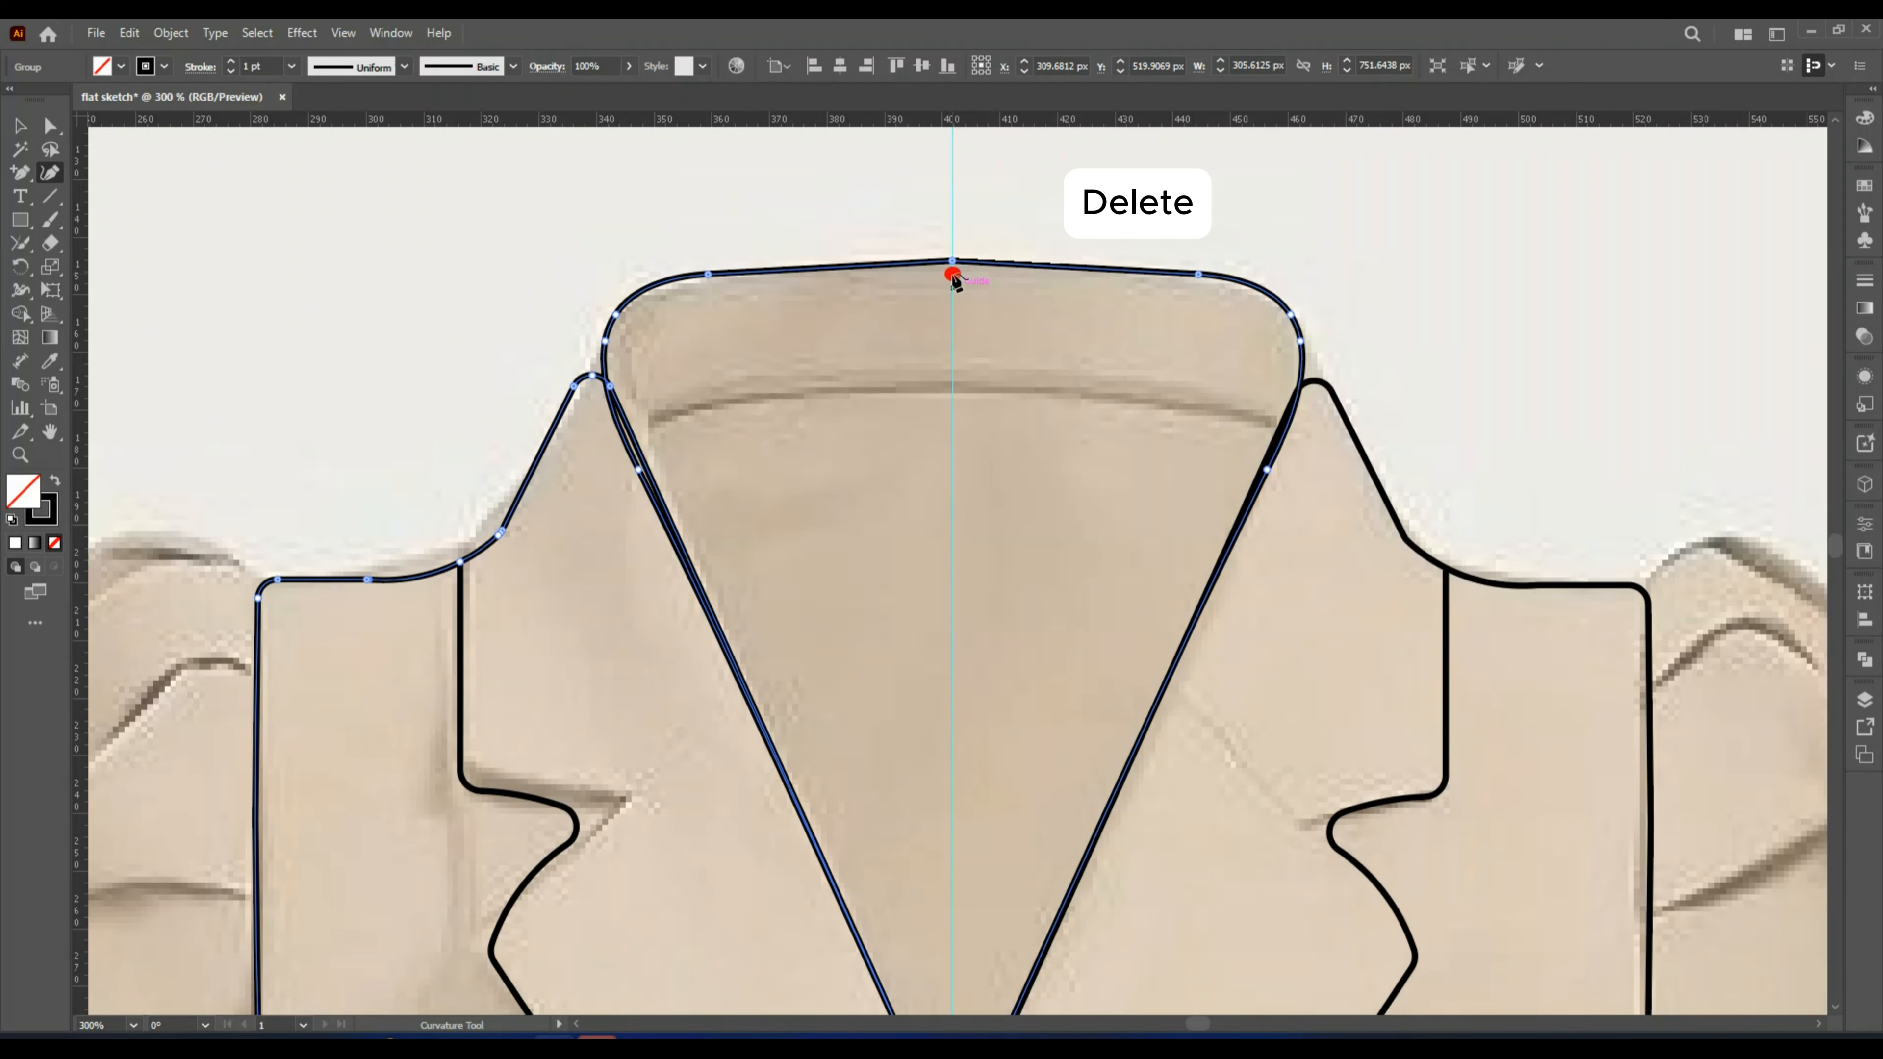
{"action": "key", "text": "Delete"}
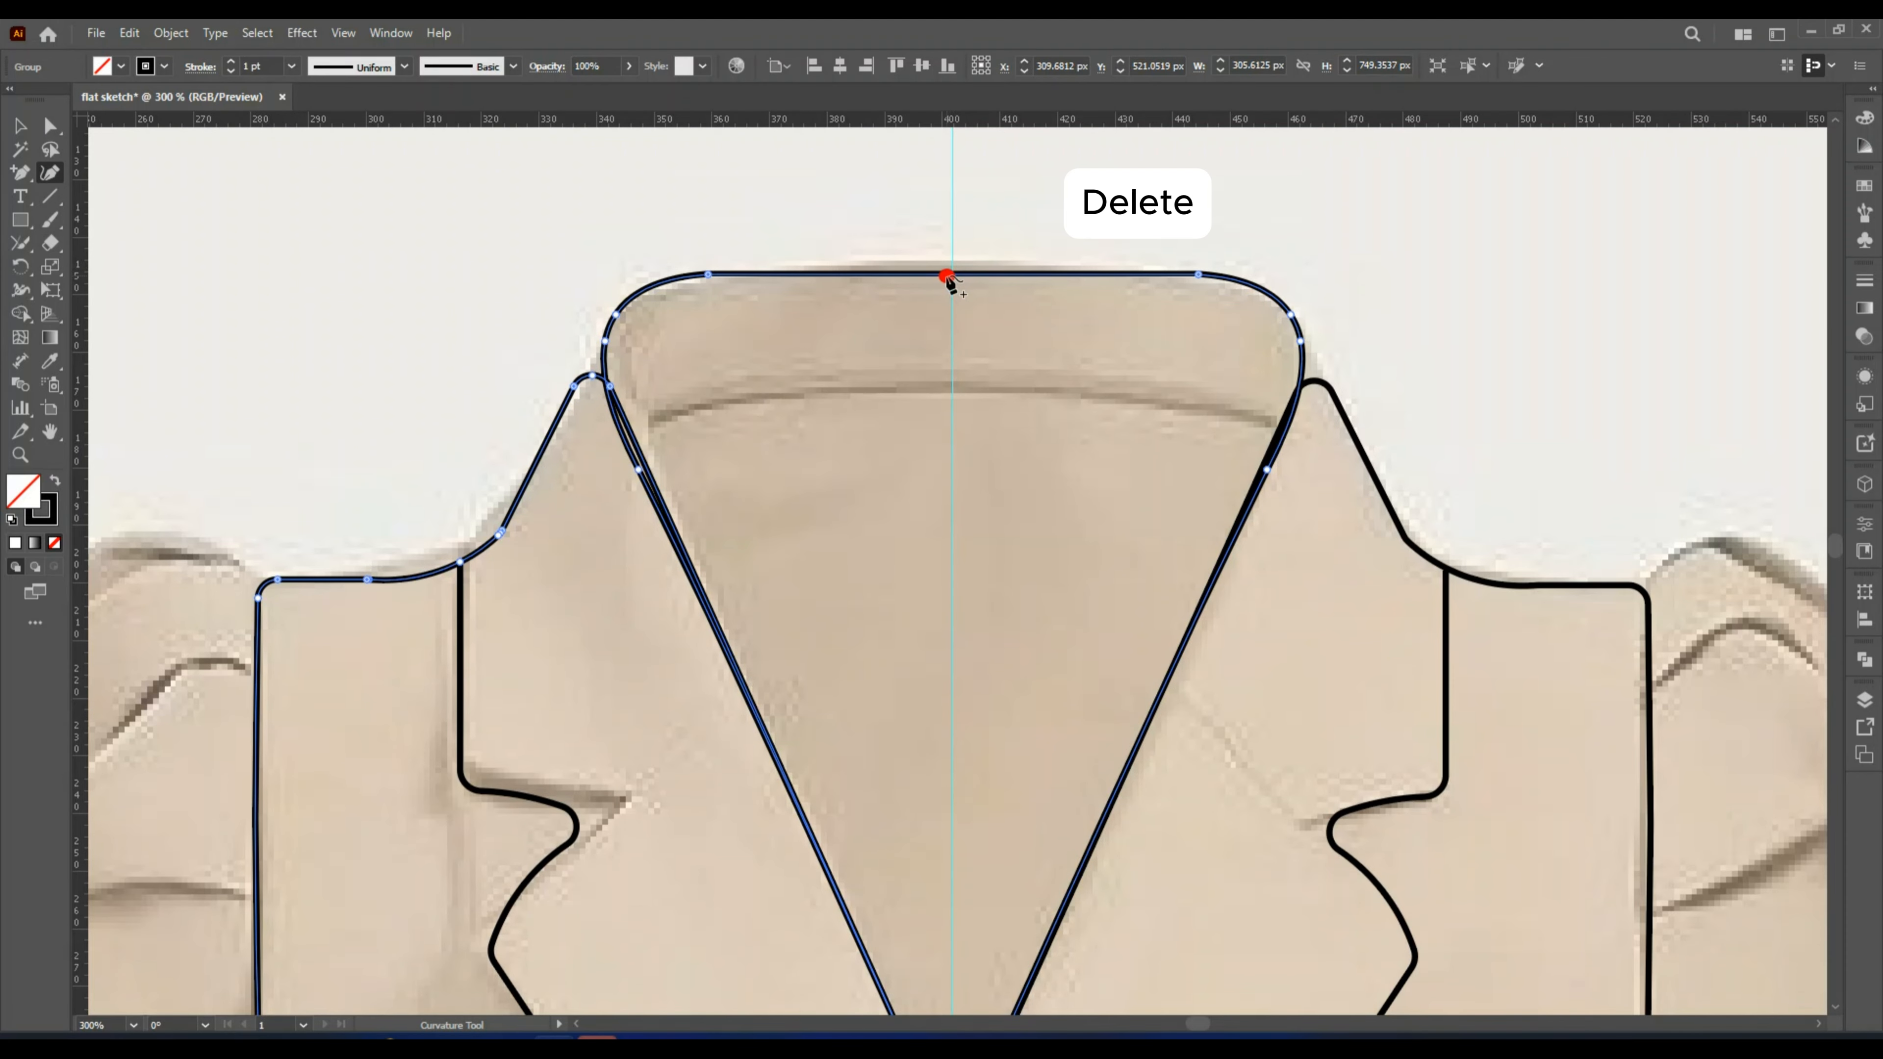
{"action": "left_click_drag", "start_coordinate": [948, 277], "coordinate": [949, 262]}
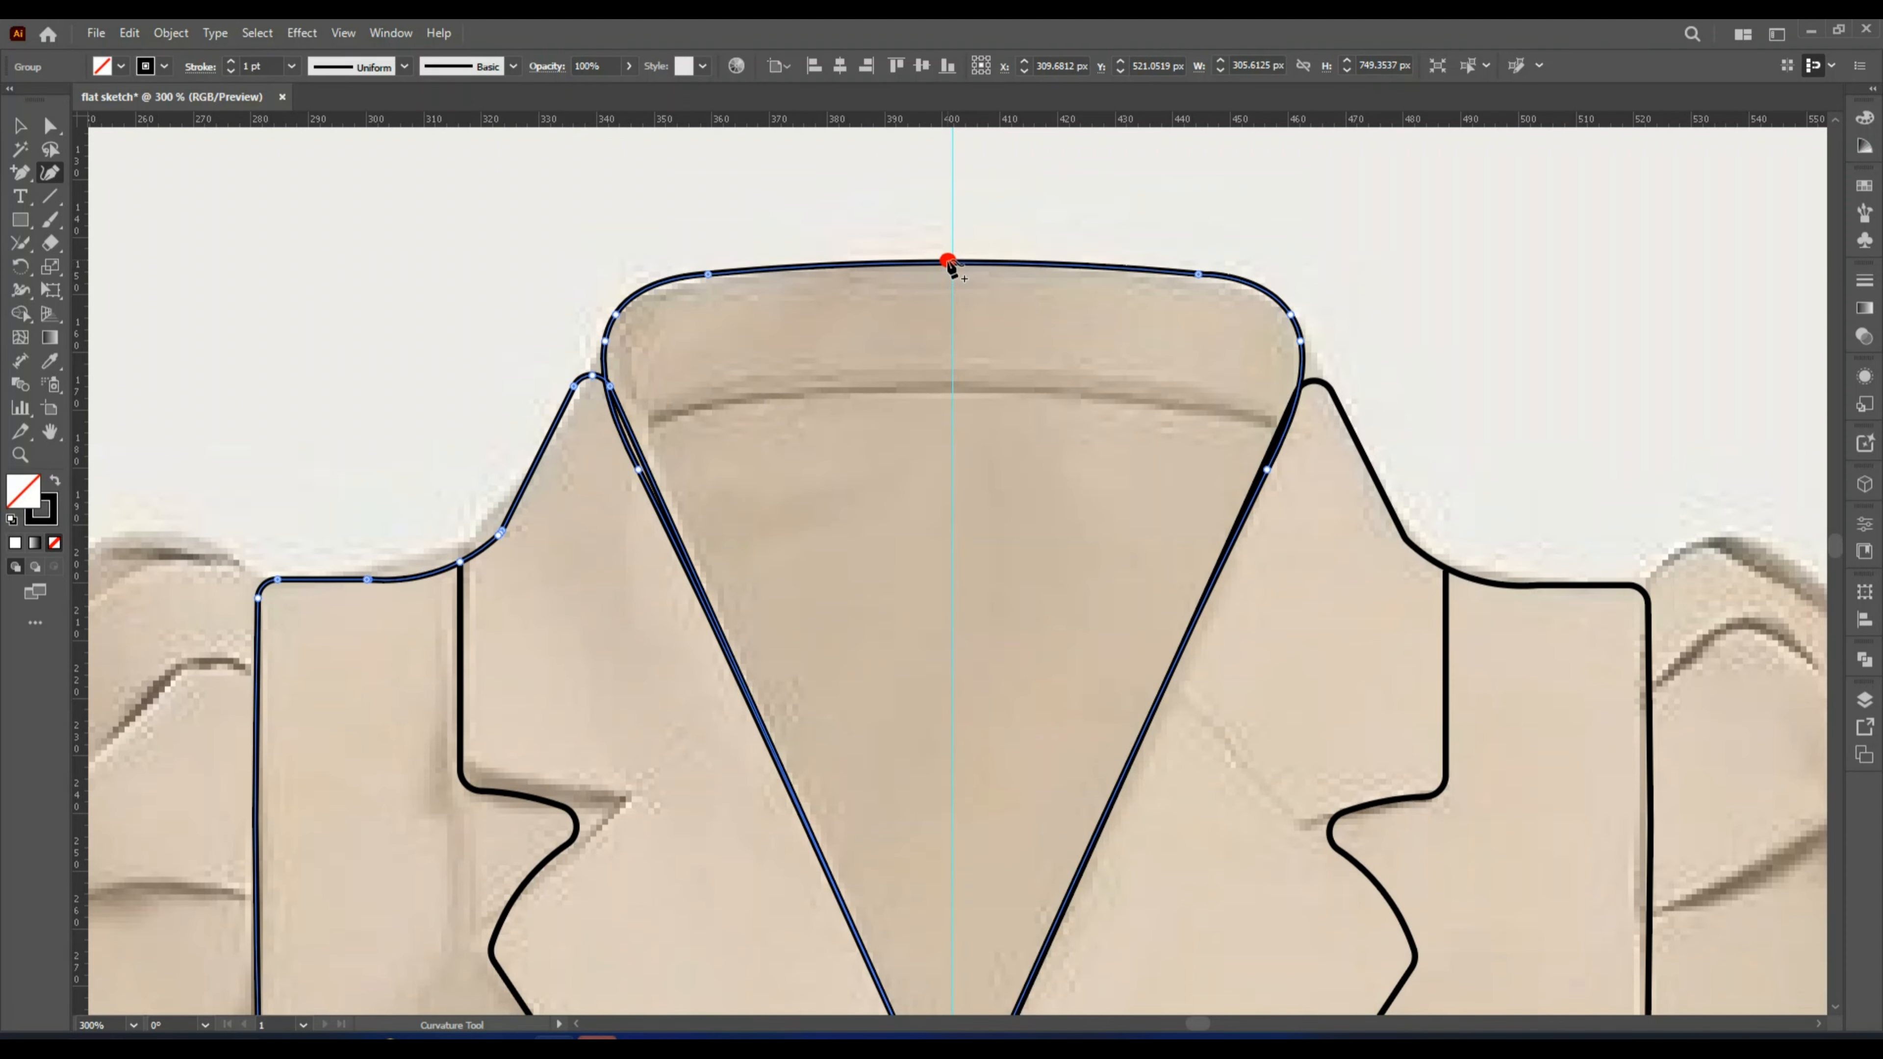
{"action": "key", "text": "v"}
{"action": "scroll", "coordinate": [519, 371], "scroll_direction": "up", "scroll_amount": 2}
{"action": "left_click", "coordinate": [197, 237]}
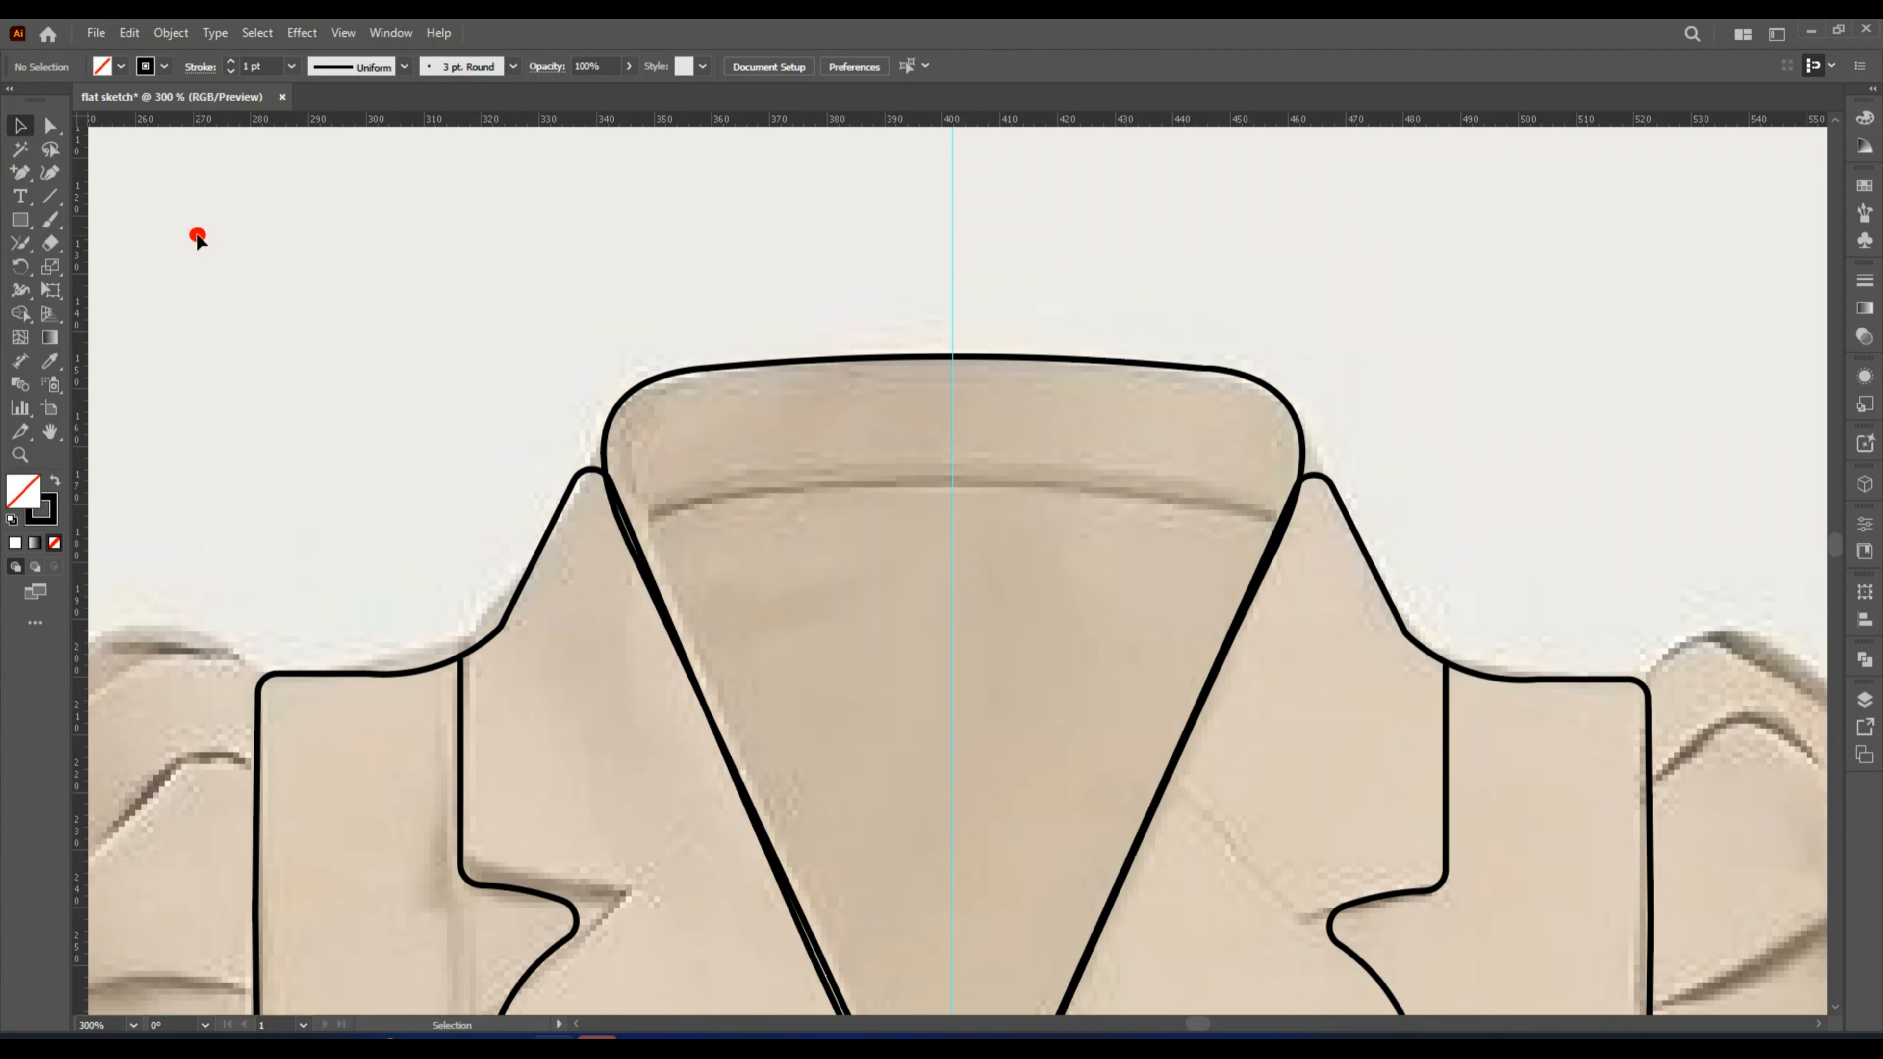
Draw a line across the back collar between the two lapel edges and bend it into an arc along the photo's collar seam.
{"action": "left_click", "coordinate": [19, 178]}
{"action": "left_click", "coordinate": [111, 172]}
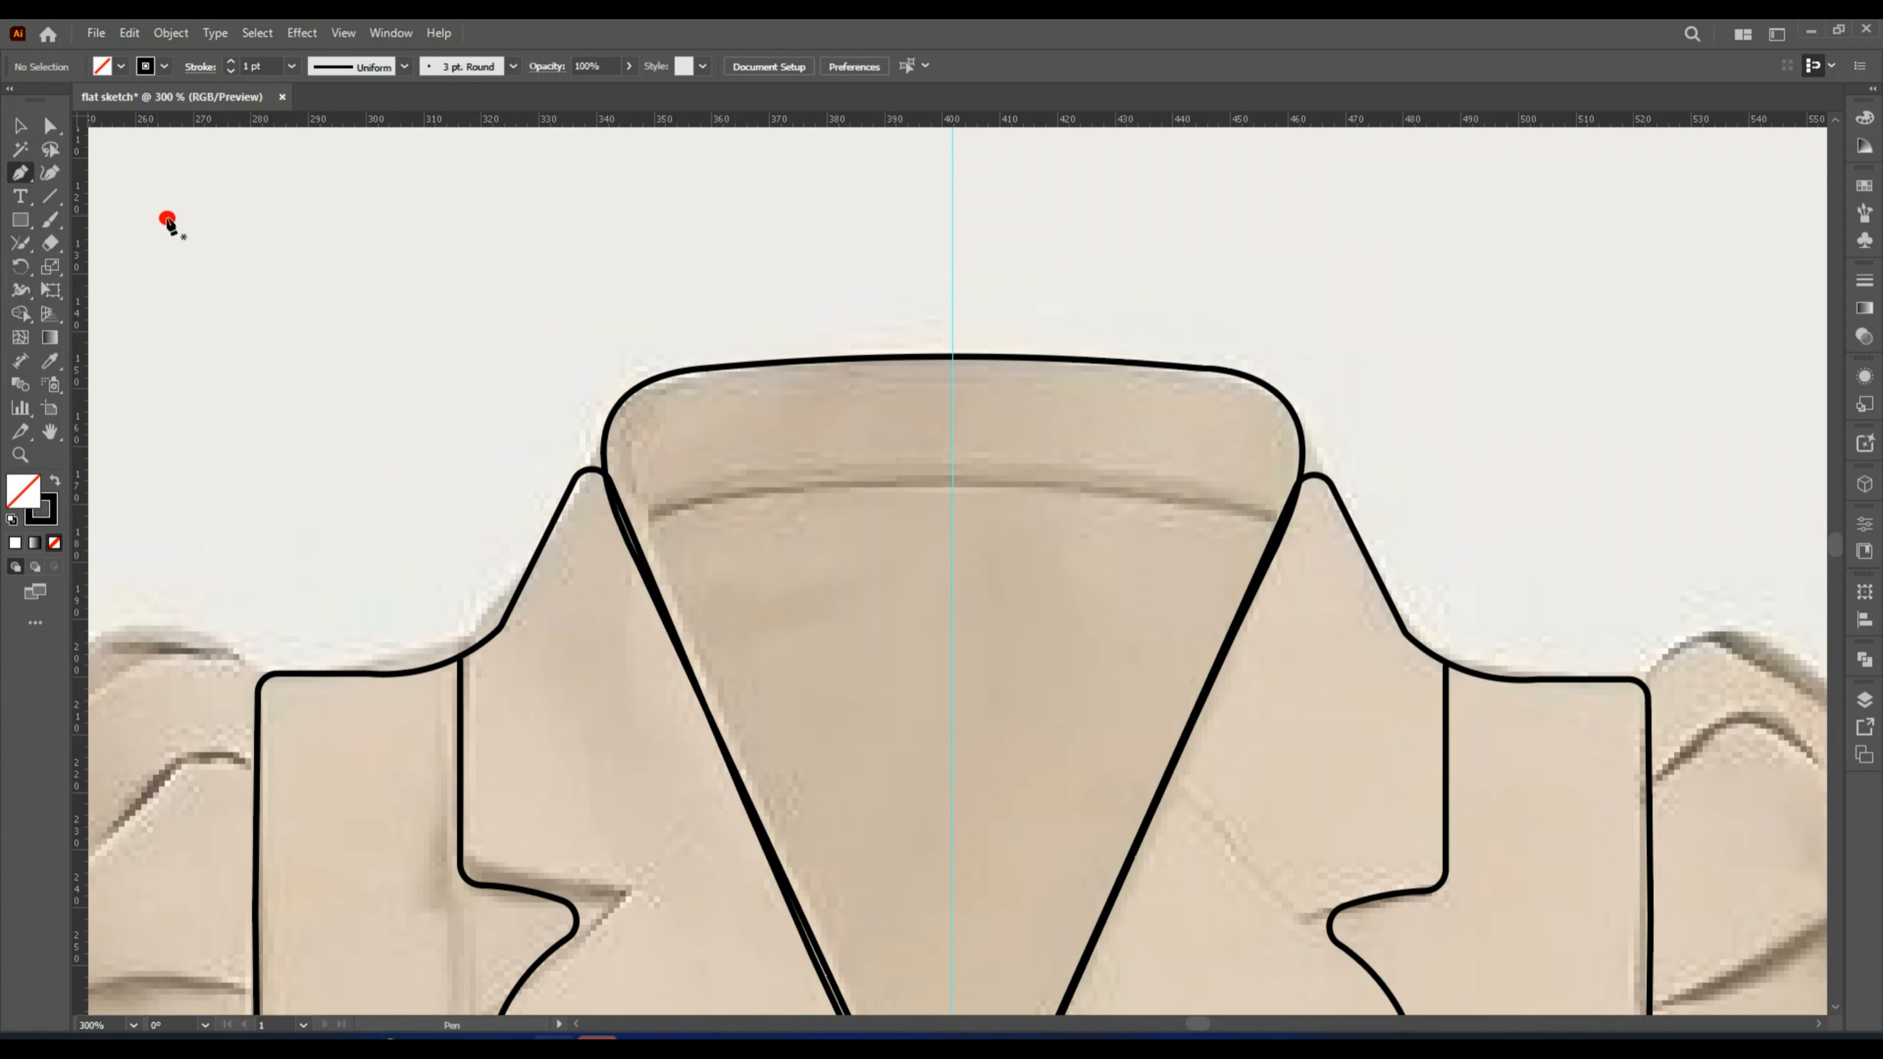
{"action": "left_click", "coordinate": [627, 523]}
{"action": "left_click", "coordinate": [1280, 521]}
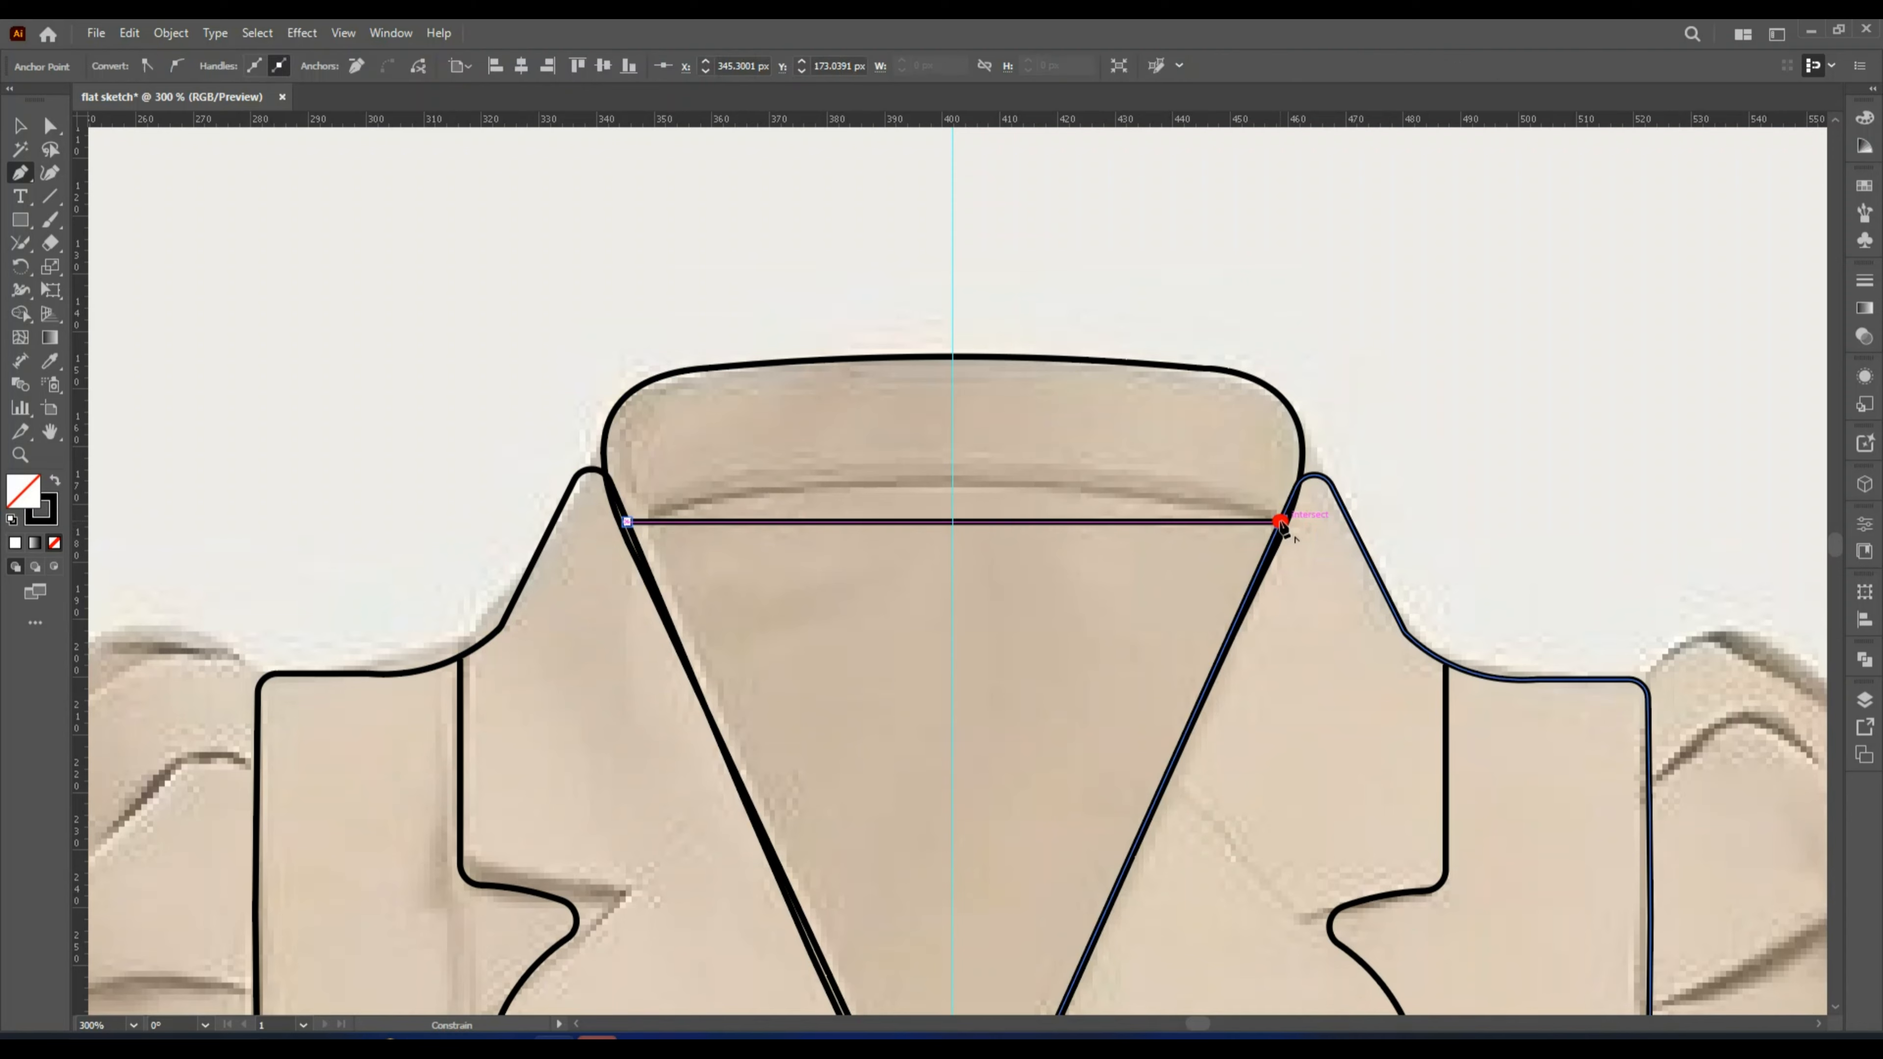
{"action": "left_click", "coordinate": [49, 173]}
{"action": "left_click_drag", "start_coordinate": [932, 521], "coordinate": [936, 486]}
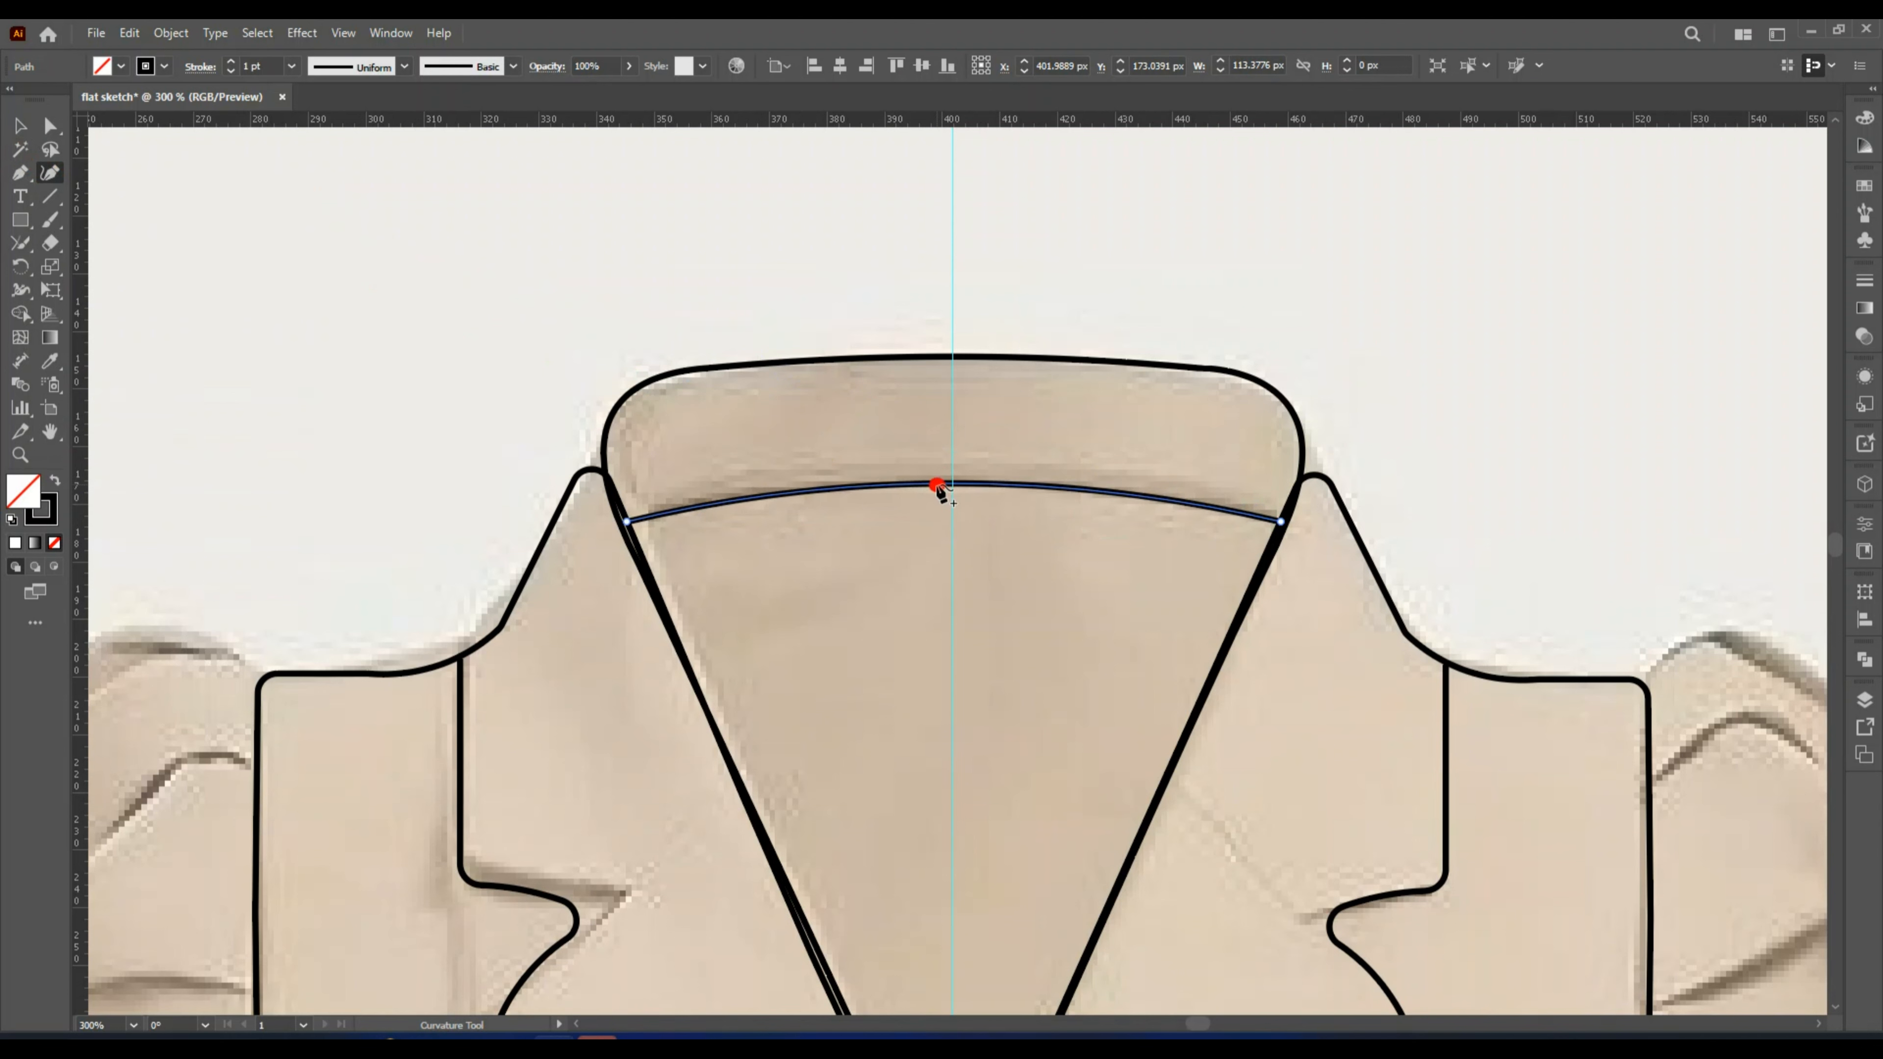
Move the rounded shoulder-side lapel tips up onto the collar's side edges as sharp points, removing the leftover anchors.
{"action": "left_click", "coordinate": [591, 475]}
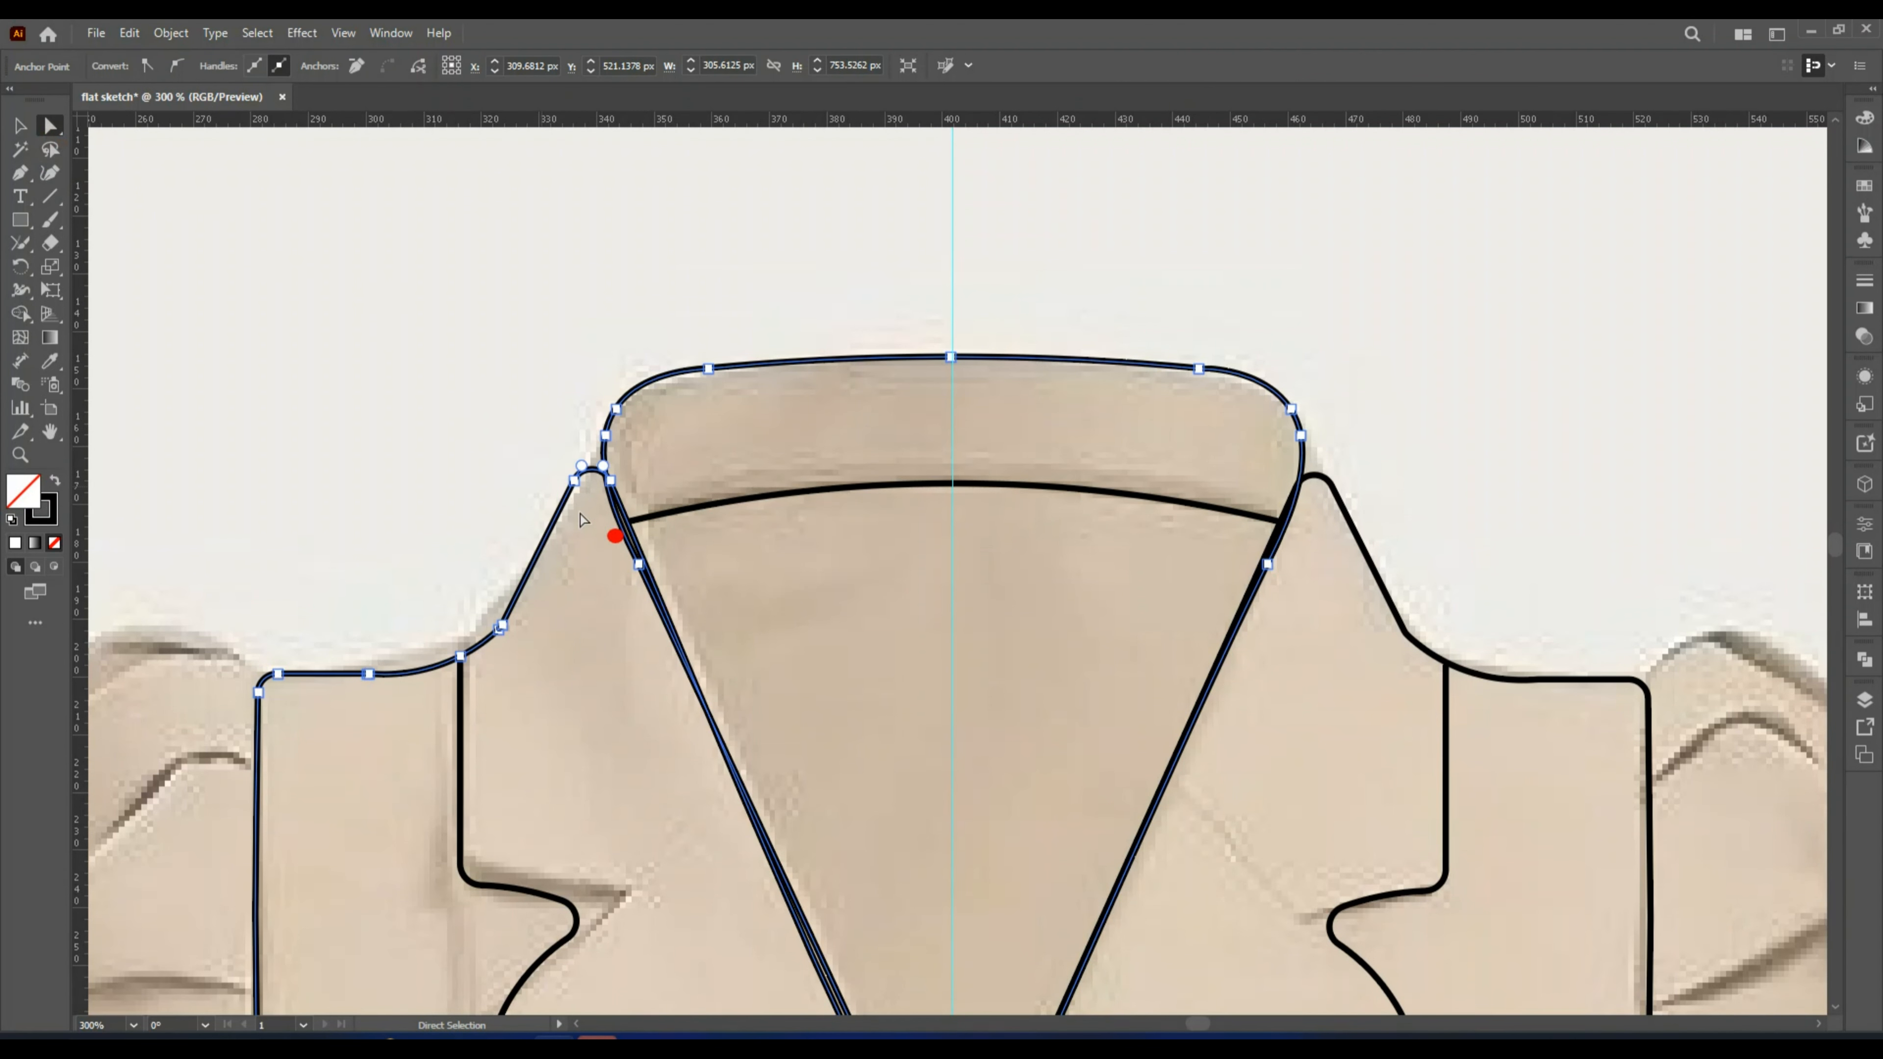
{"action": "left_click_drag", "start_coordinate": [573, 481], "coordinate": [605, 433]}
{"action": "right_click", "coordinate": [21, 173]}
{"action": "left_click", "coordinate": [148, 220]}
{"action": "left_click", "coordinate": [610, 480]}
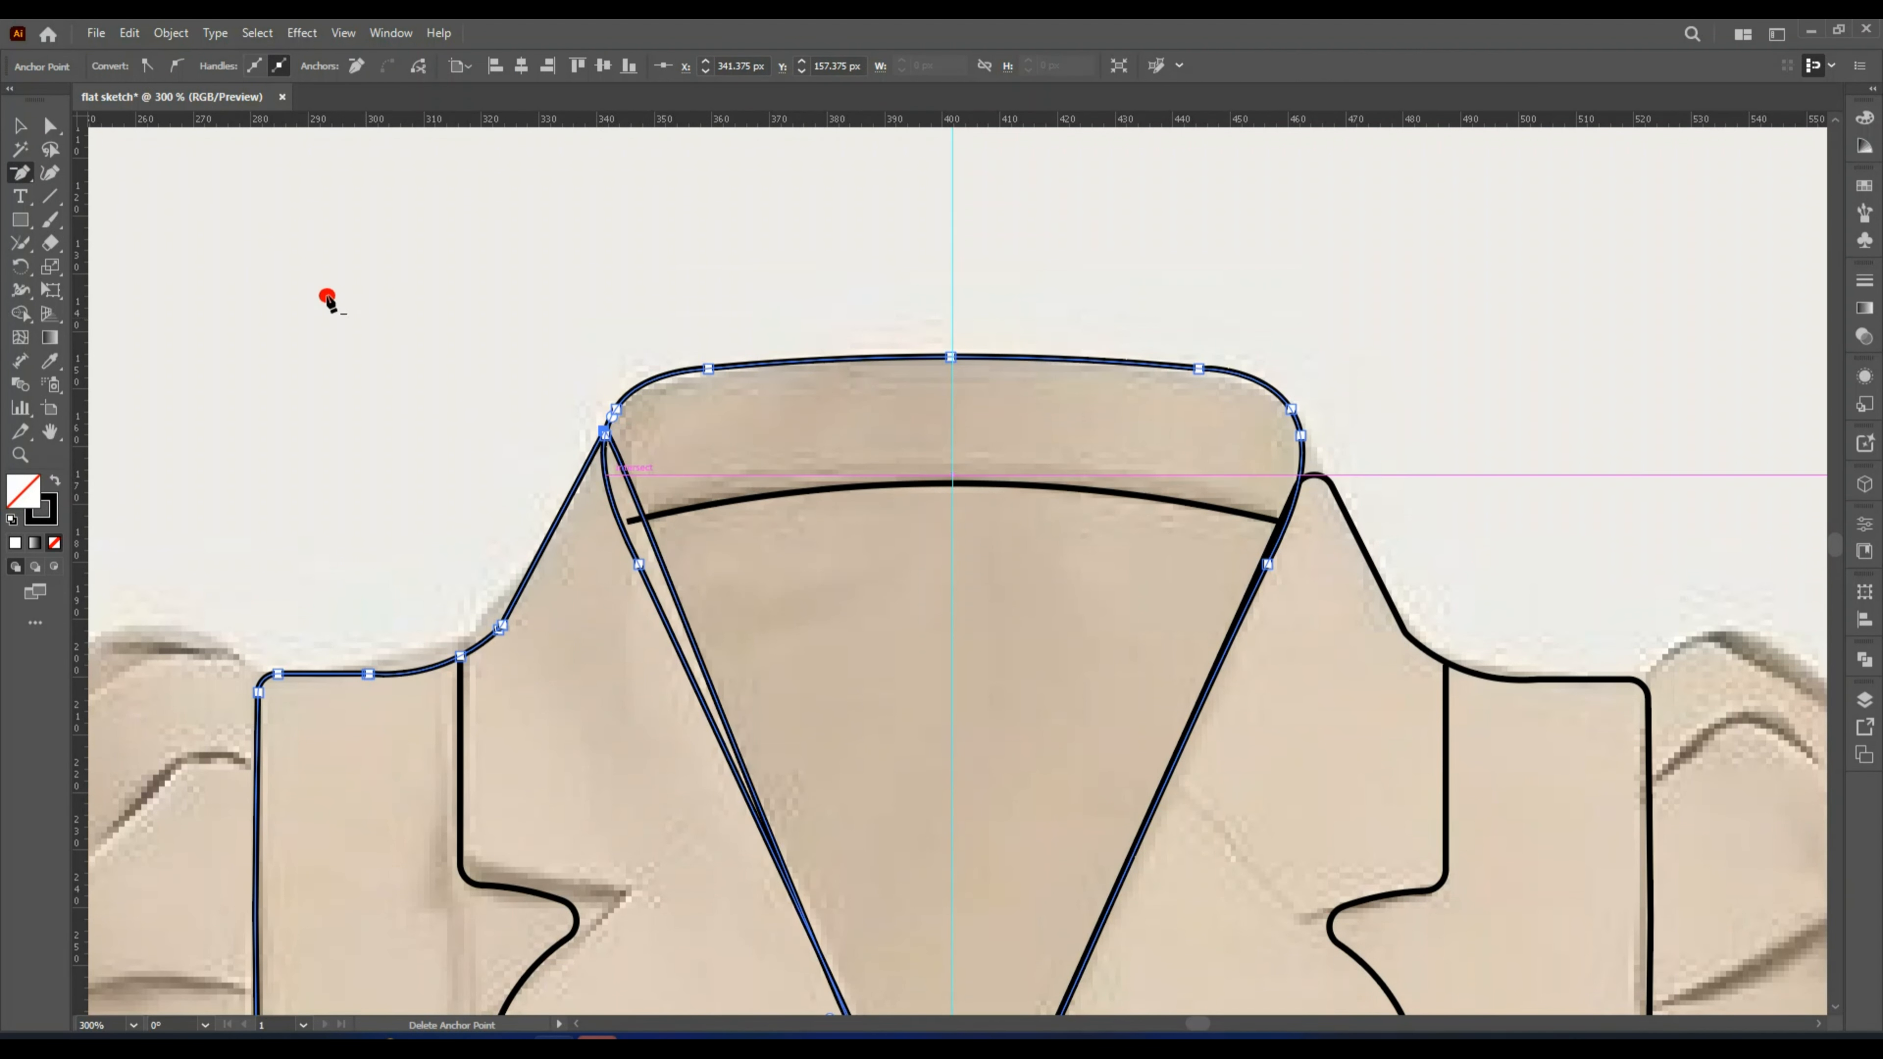
{"action": "left_click_drag", "start_coordinate": [1310, 477], "coordinate": [1302, 425]}
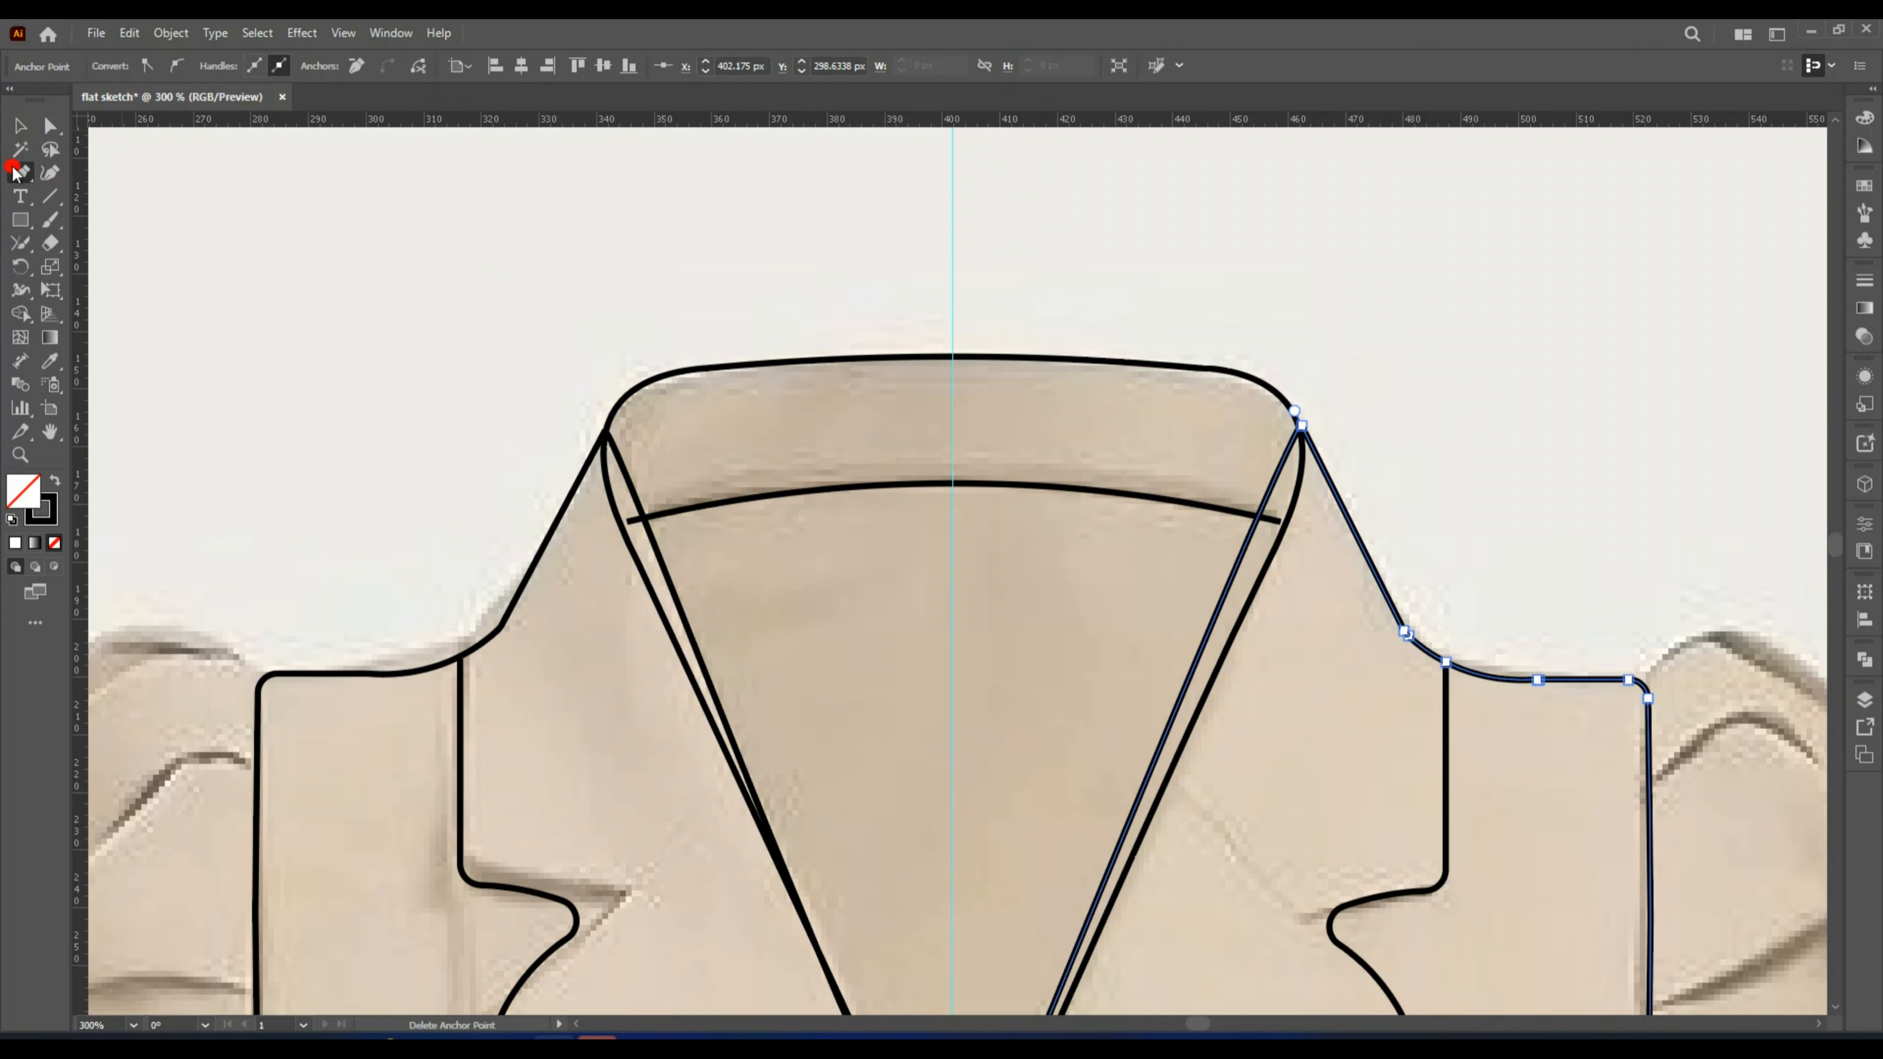
Bend the right lapel's inner edge with the Curvature tool so that it follows the collar and neckline curve.
{"action": "left_click", "coordinate": [50, 174]}
{"action": "left_click_drag", "start_coordinate": [1252, 545], "coordinate": [1295, 495]}
{"action": "left_click_drag", "start_coordinate": [1262, 547], "coordinate": [1244, 628]}
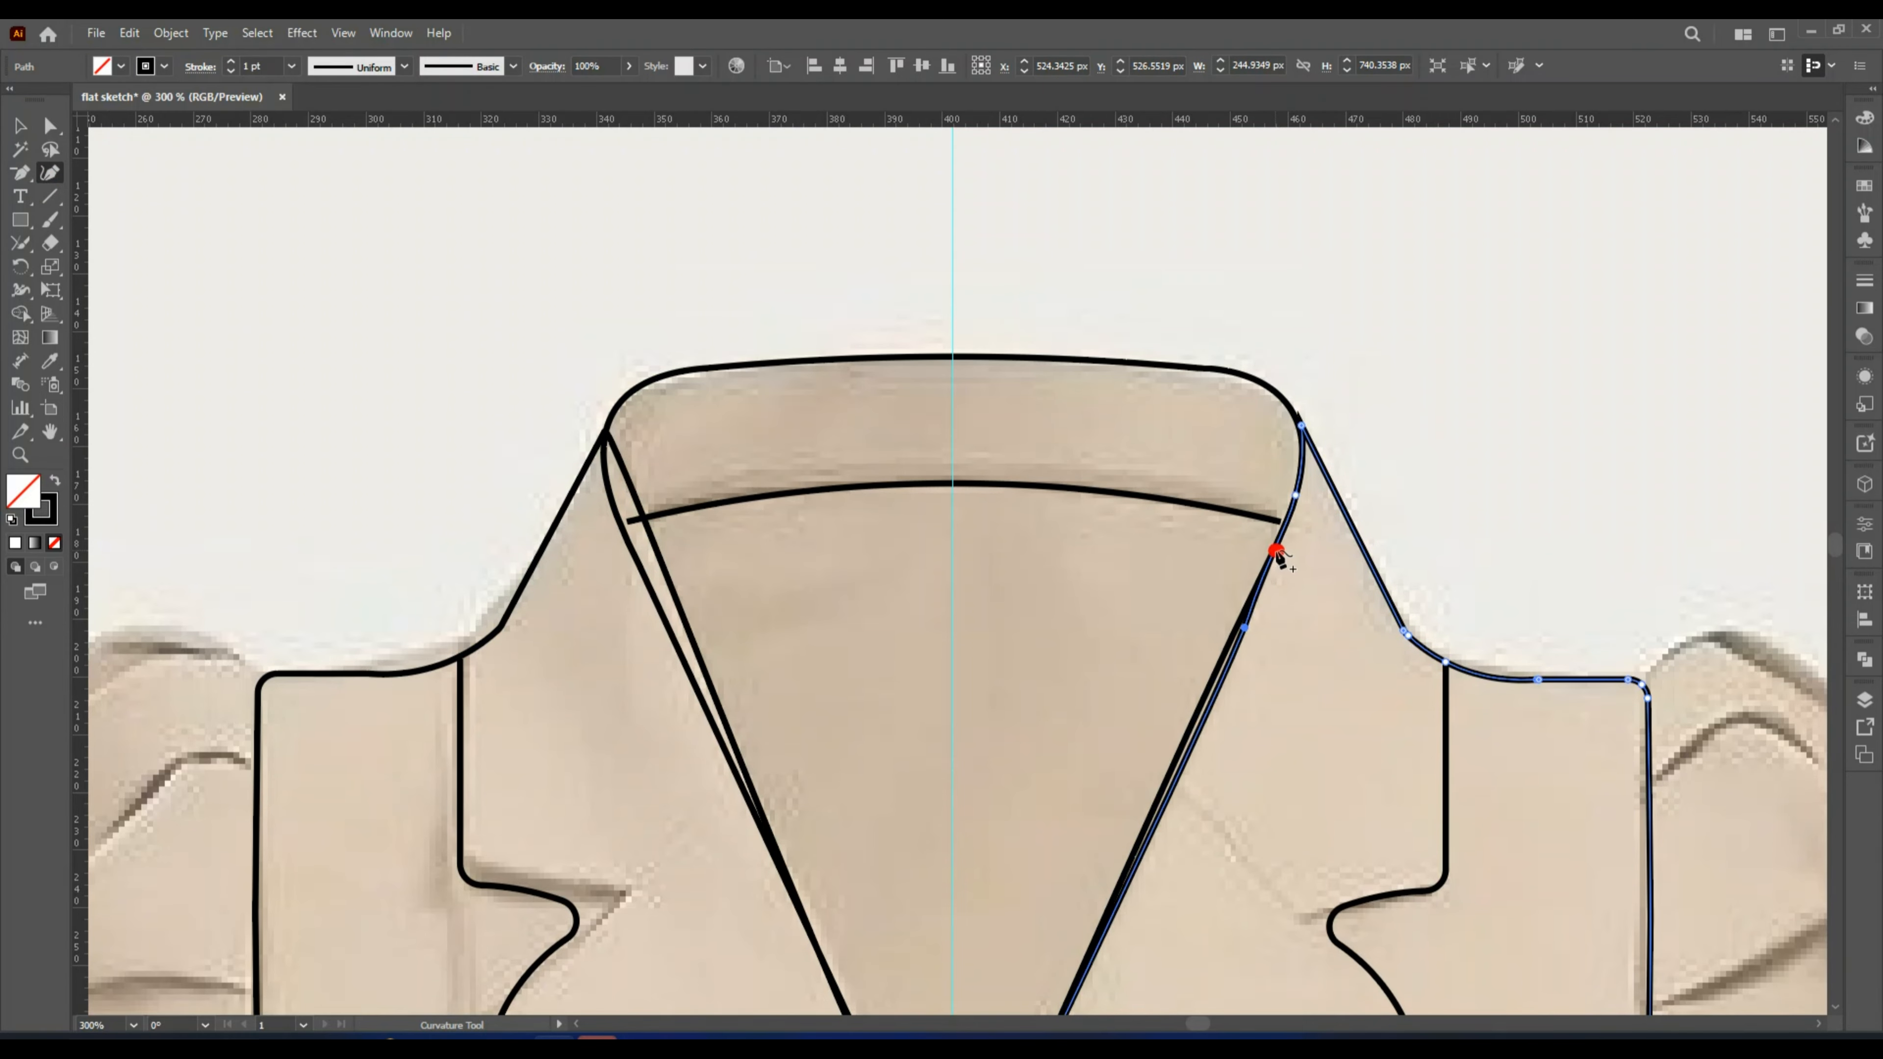
{"action": "left_click", "coordinate": [1277, 550]}
Bend the left lapel's inner edge with the Curvature tool so that it overlaps the neckline curve.
{"action": "left_click", "coordinate": [629, 477], "text": "ctrl"}
{"action": "left_click_drag", "start_coordinate": [627, 478], "coordinate": [604, 461]}
{"action": "left_click", "coordinate": [646, 575]}
{"action": "scroll", "coordinate": [766, 662], "scroll_direction": "down", "scroll_amount": 3}
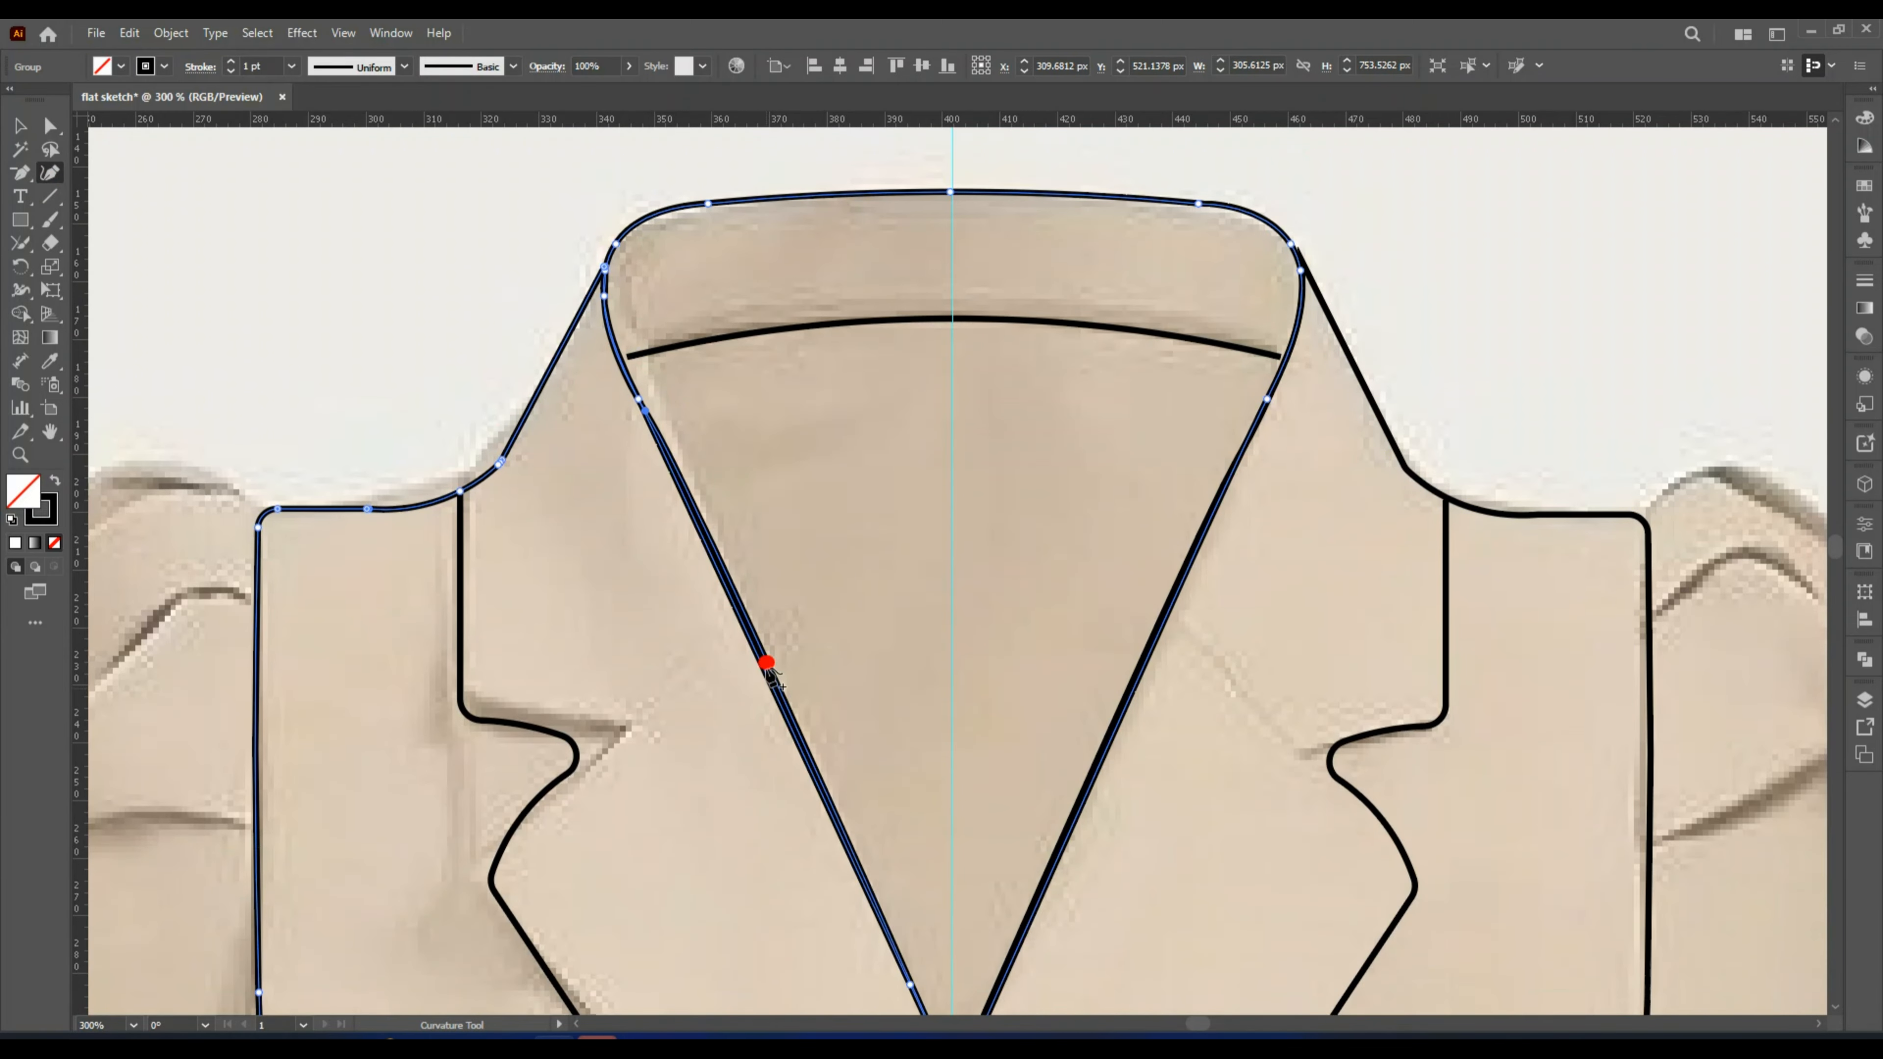
{"action": "left_click_drag", "start_coordinate": [766, 663], "coordinate": [748, 631]}
{"action": "left_click", "coordinate": [673, 476]}
Extend both ends of the back collar seam arc slightly outwards to meet the neckline edges.
{"action": "scroll", "coordinate": [813, 771], "scroll_direction": "down", "scroll_amount": 3}
{"action": "key", "text": "a"}
{"action": "left_click", "coordinate": [299, 221]}
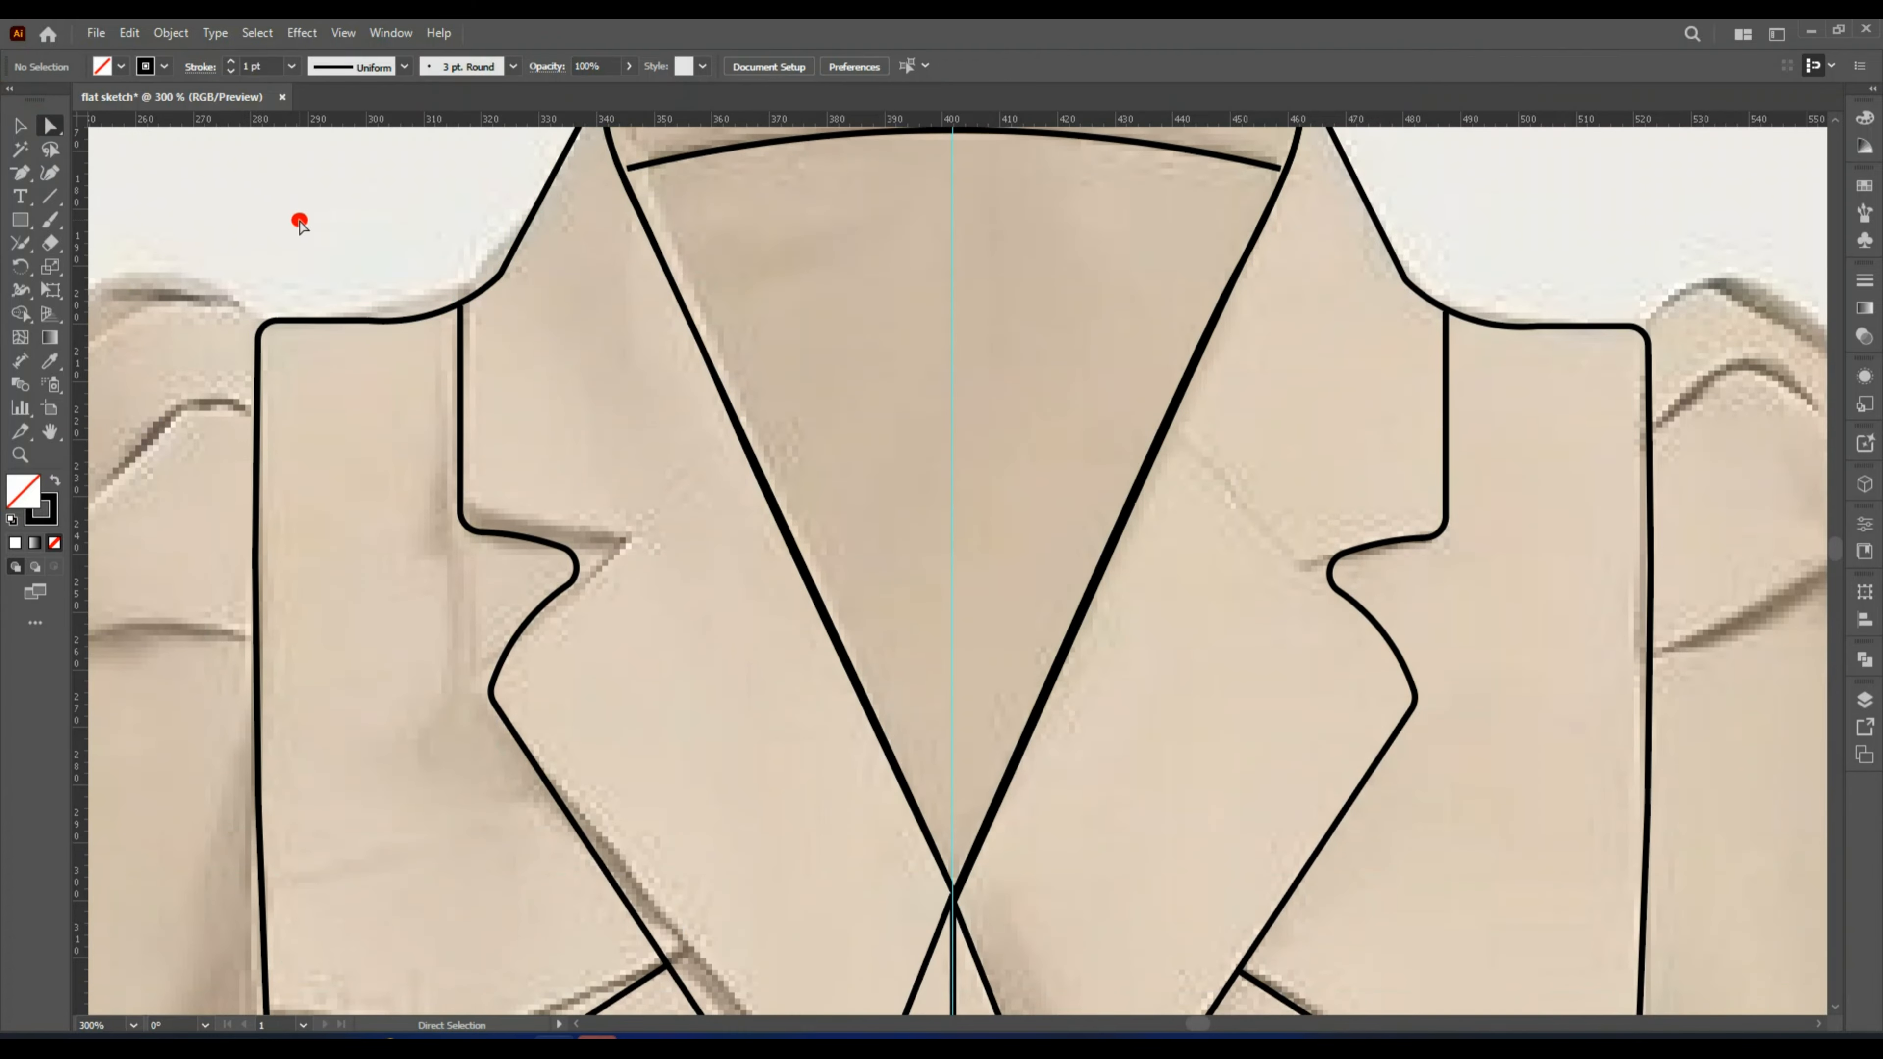
{"action": "scroll", "coordinate": [300, 221], "scroll_direction": "up", "scroll_amount": 1}
{"action": "left_click_drag", "start_coordinate": [628, 291], "coordinate": [624, 290]}
{"action": "left_click_drag", "start_coordinate": [1281, 292], "coordinate": [1290, 289]}
{"action": "left_click", "coordinate": [1492, 298]}
Delete the left lapel's lower tip and stretch its outer edge diagonally to the upper end of the right front line.
{"action": "scroll", "coordinate": [1493, 299], "scroll_direction": "down", "scroll_amount": 5}
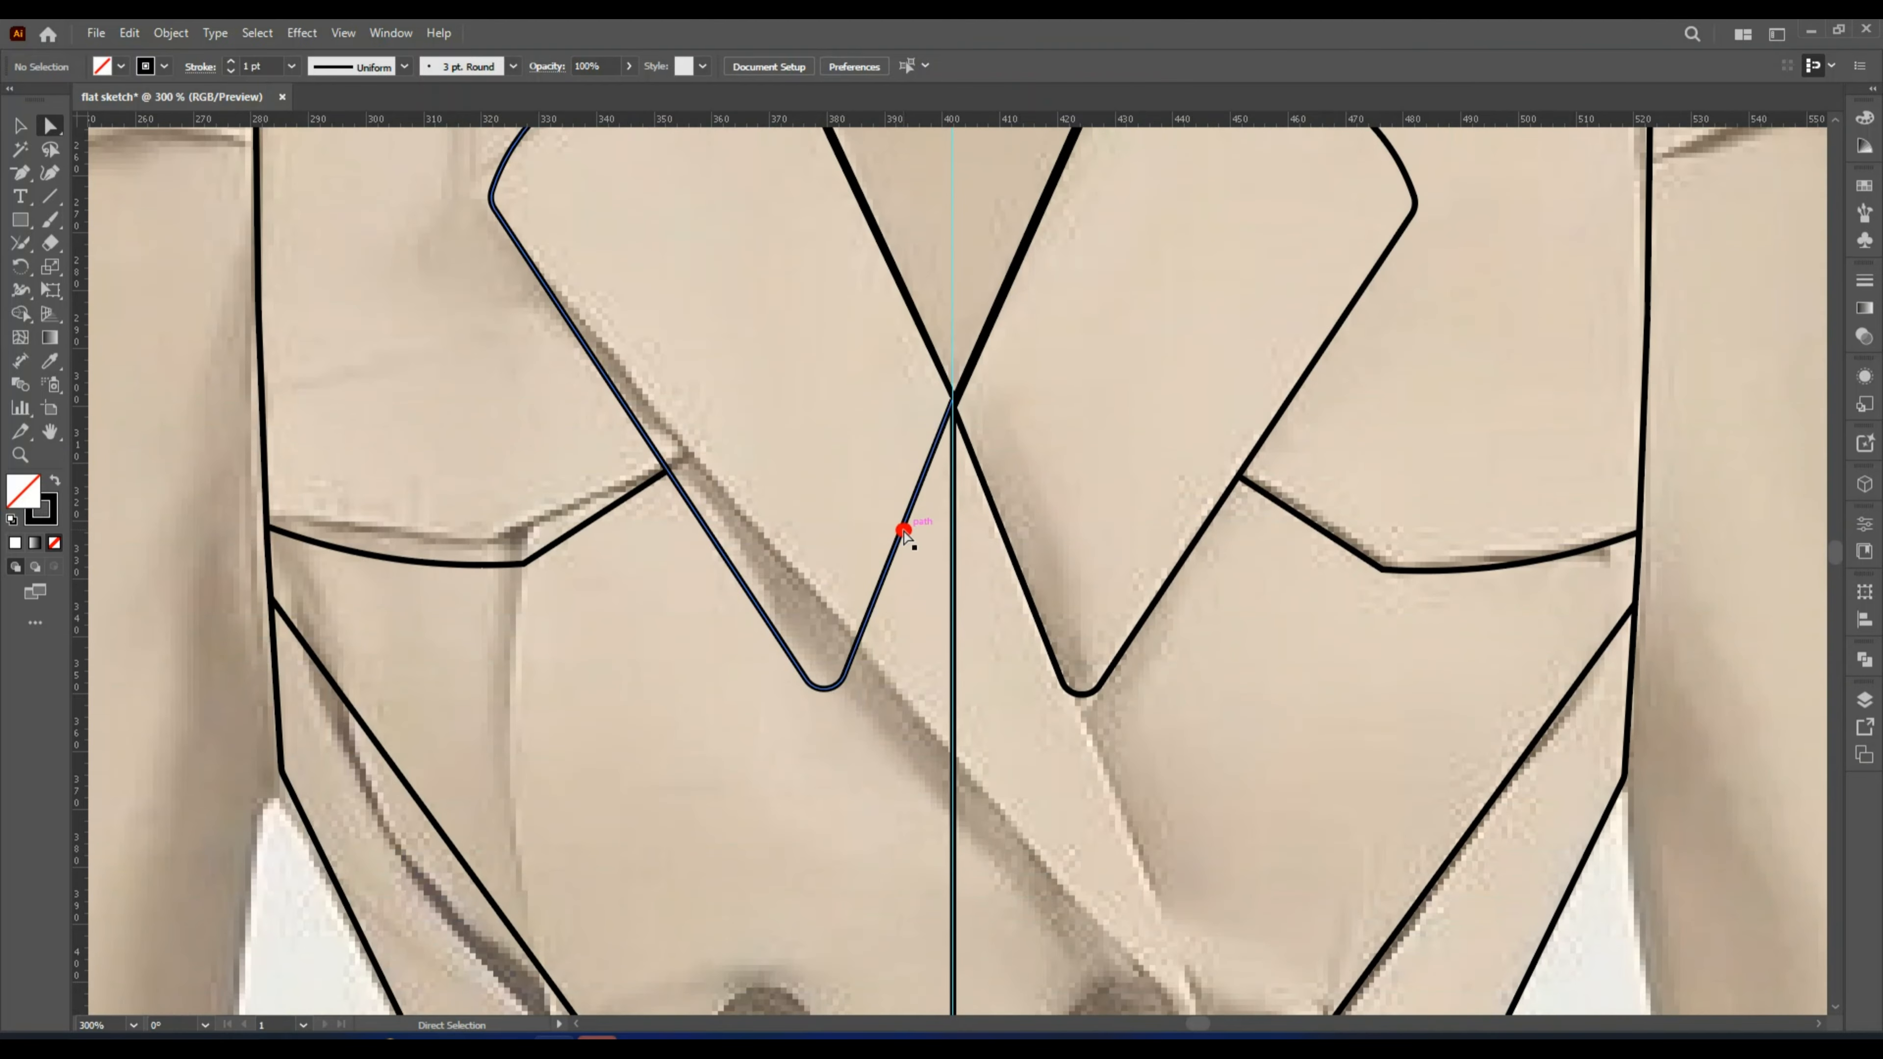
{"action": "left_click", "coordinate": [903, 530]}
{"action": "key", "text": "Delete"}
{"action": "left_click", "coordinate": [823, 690]}
{"action": "key", "text": "Delete"}
{"action": "left_click_drag", "start_coordinate": [807, 680], "coordinate": [944, 742]}
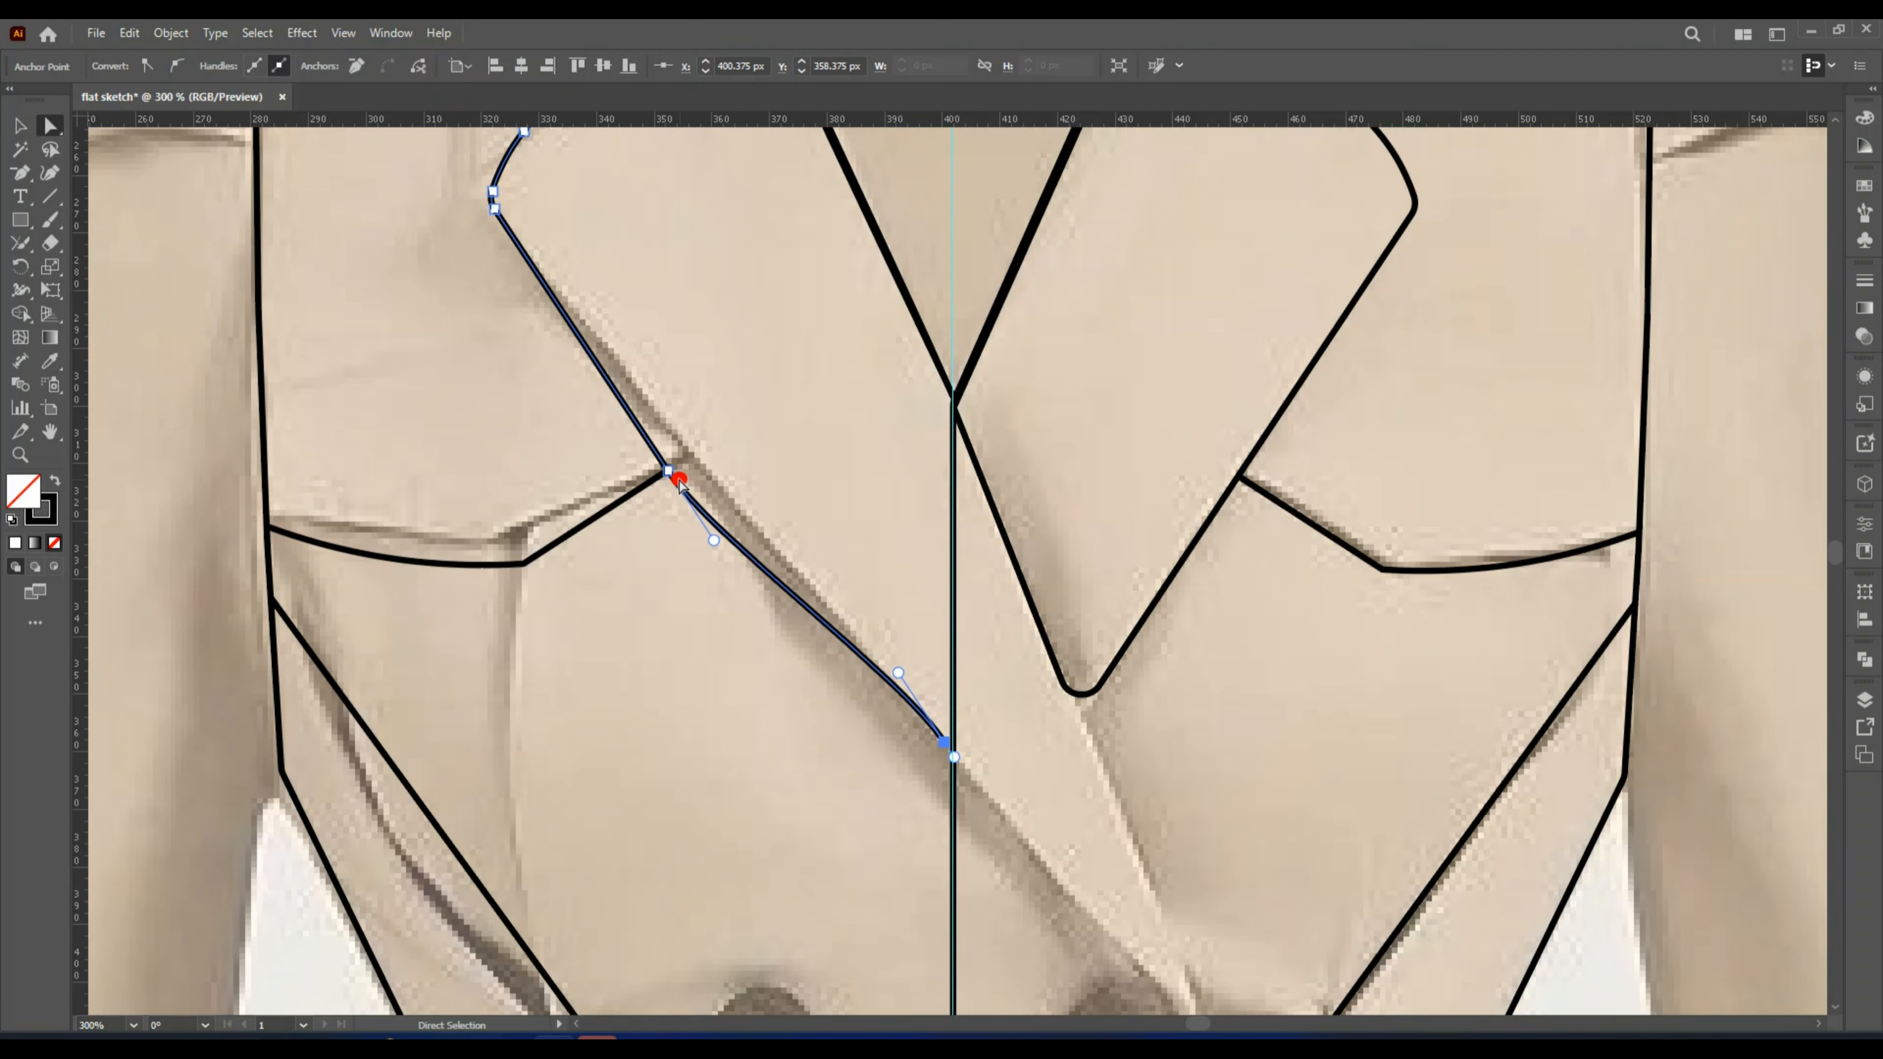
{"action": "scroll", "coordinate": [993, 693], "scroll_direction": "down", "scroll_amount": 3}
{"action": "left_click_drag", "start_coordinate": [944, 530], "coordinate": [1202, 845]}
Continue the path from the diagonal's lower end up to the right lapel's tip and bend this segment slightly outwards.
{"action": "key", "text": "p"}
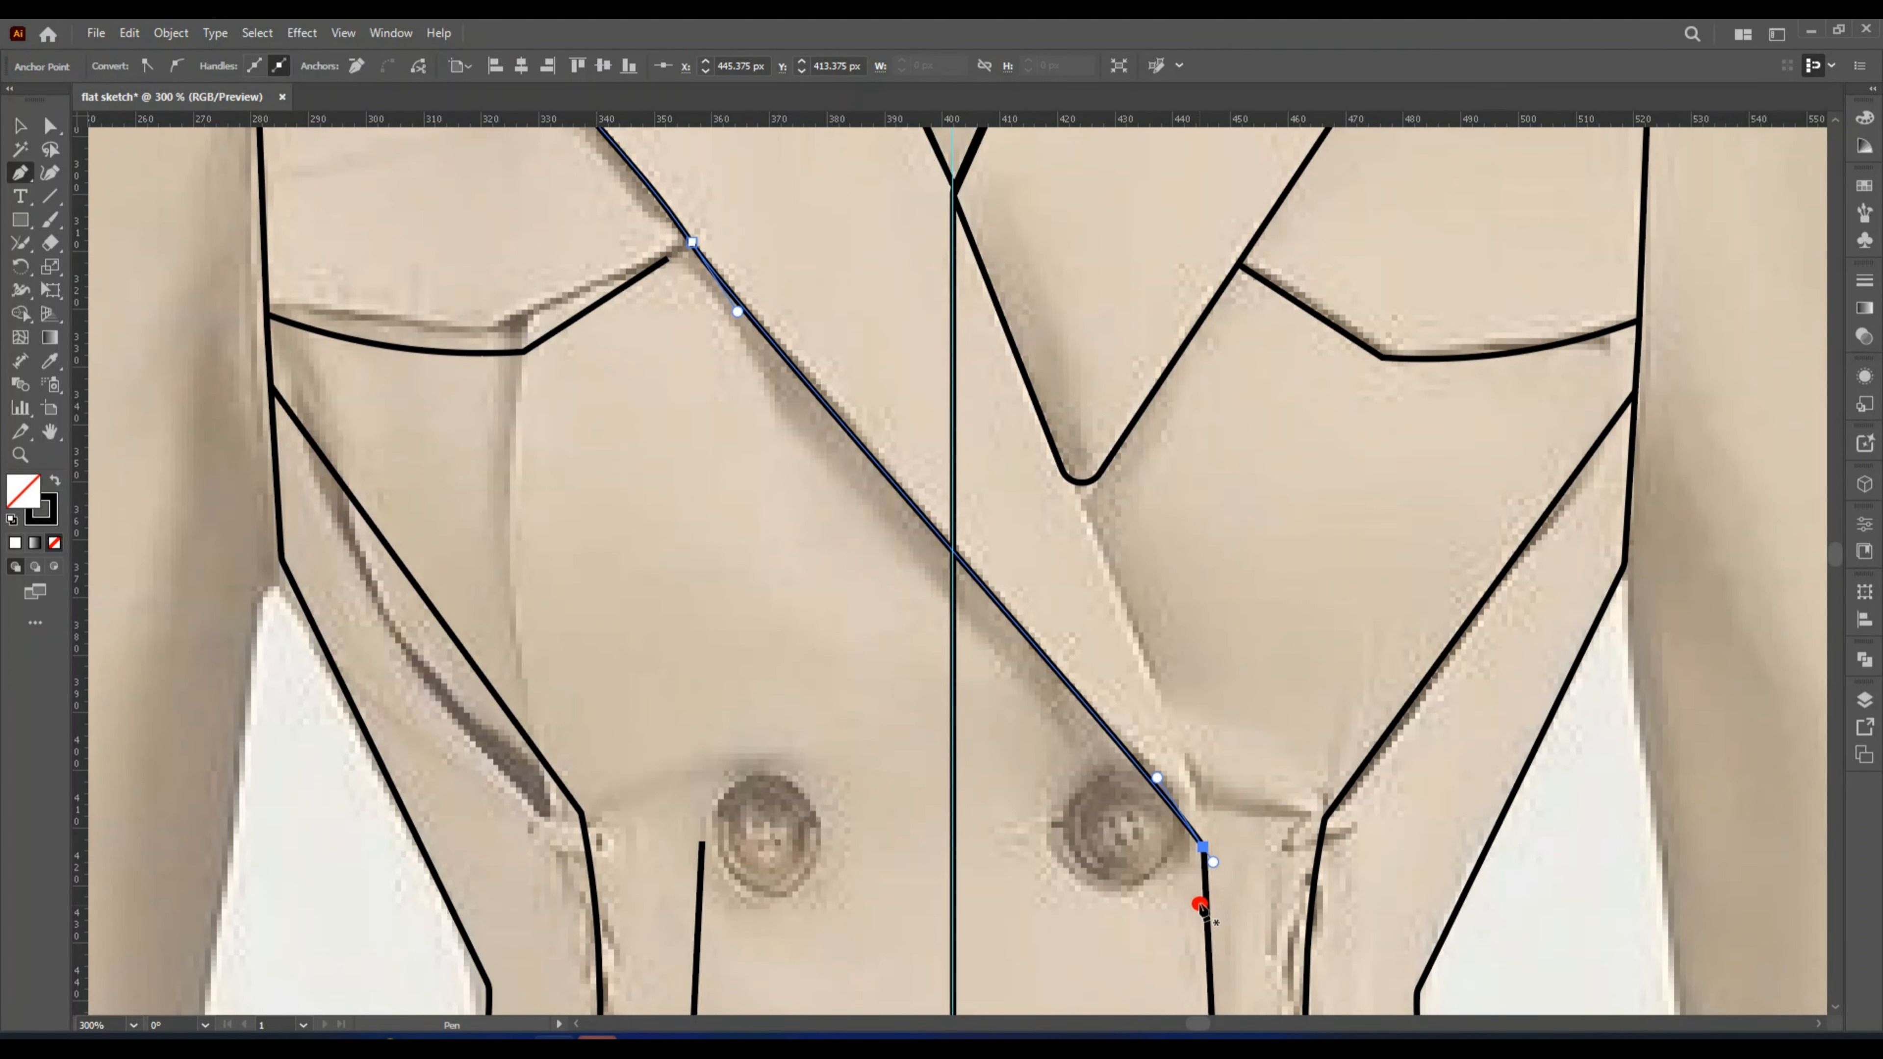
{"action": "left_click", "coordinate": [1202, 847]}
{"action": "left_click", "coordinate": [1075, 481]}
{"action": "left_click", "coordinate": [50, 173]}
{"action": "left_click_drag", "start_coordinate": [1149, 692], "coordinate": [1163, 692]}
{"action": "left_click", "coordinate": [1146, 761]}
{"action": "left_click", "coordinate": [972, 564]}
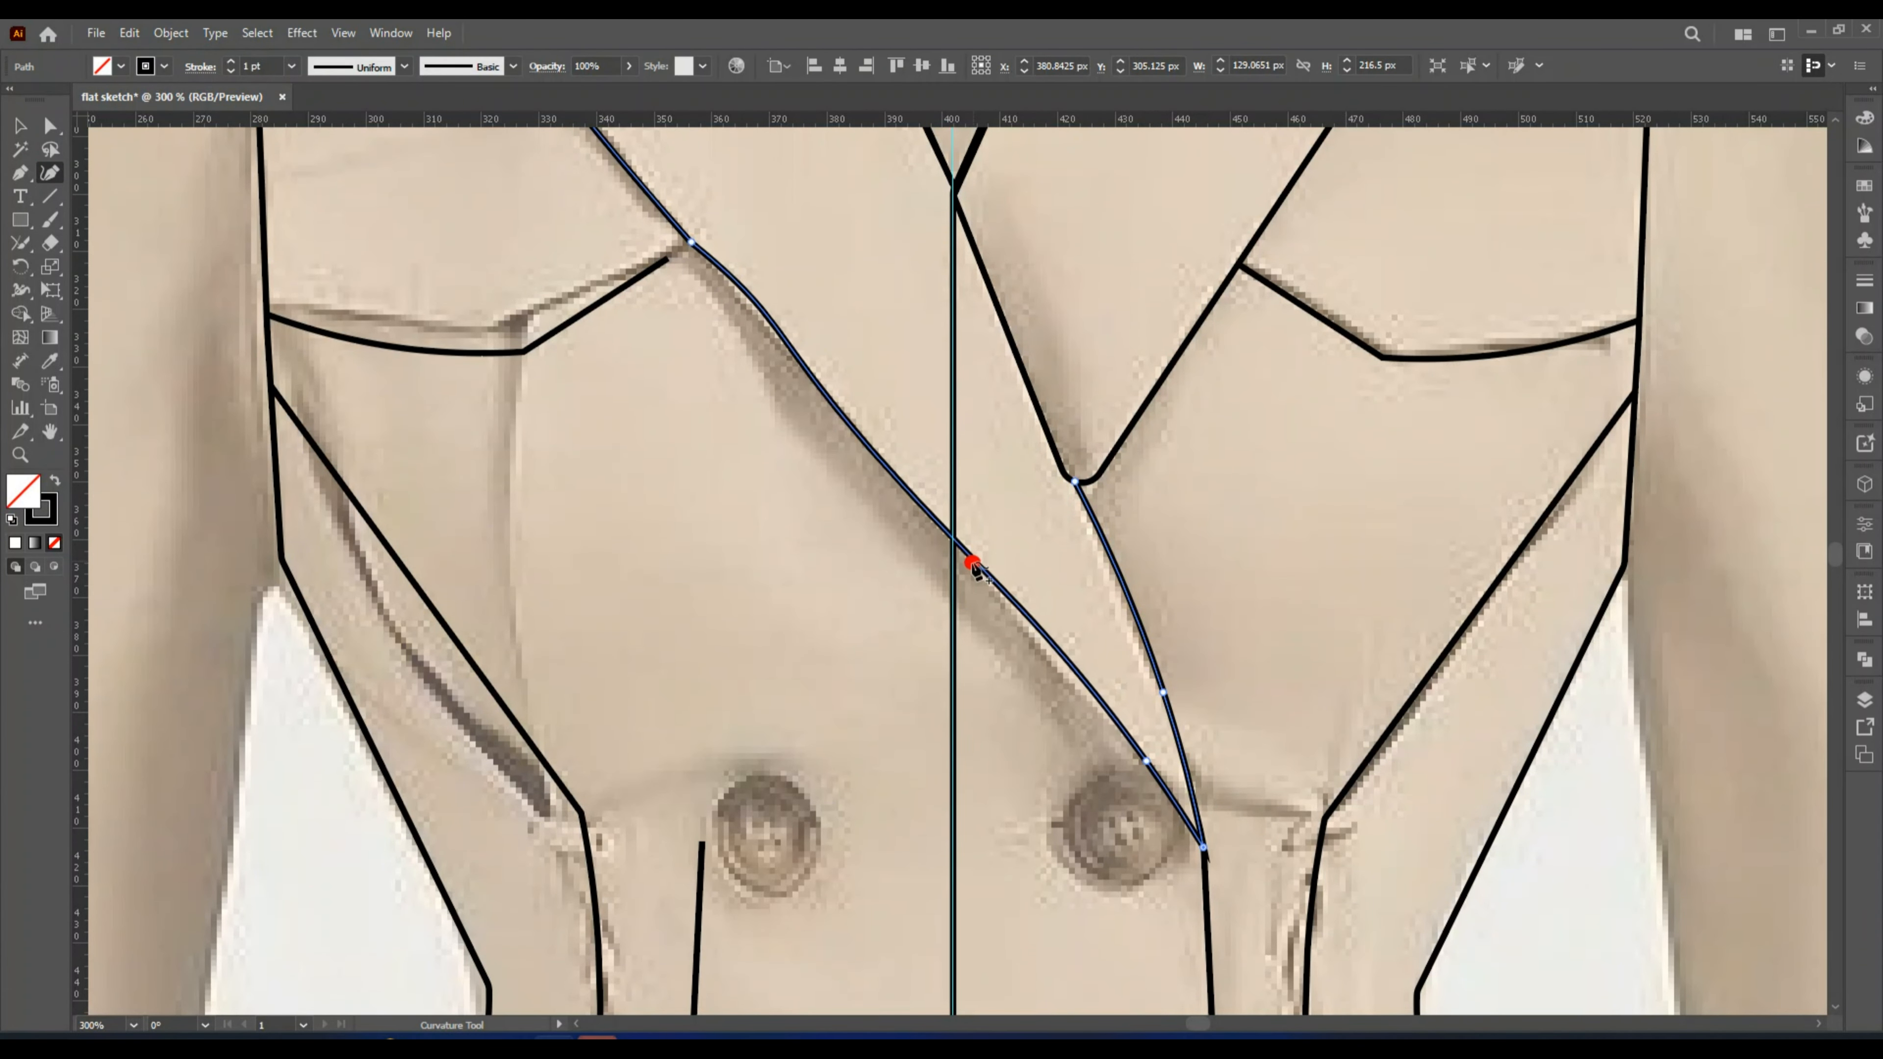
{"action": "left_click_drag", "start_coordinate": [973, 564], "coordinate": [962, 560]}
{"action": "left_click_drag", "start_coordinate": [691, 242], "coordinate": [690, 250]}
{"action": "key", "text": "ctrl+z"}
{"action": "key", "text": "ctrl+z"}
{"action": "key", "text": "ctrl+z"}
Add an anchor on the diagonal lapel edge near its lower end, undoing the extra point edits that distort the edge.
{"action": "left_click", "coordinate": [1122, 744]}
{"action": "left_click", "coordinate": [1169, 795]}
{"action": "left_click", "coordinate": [686, 249]}
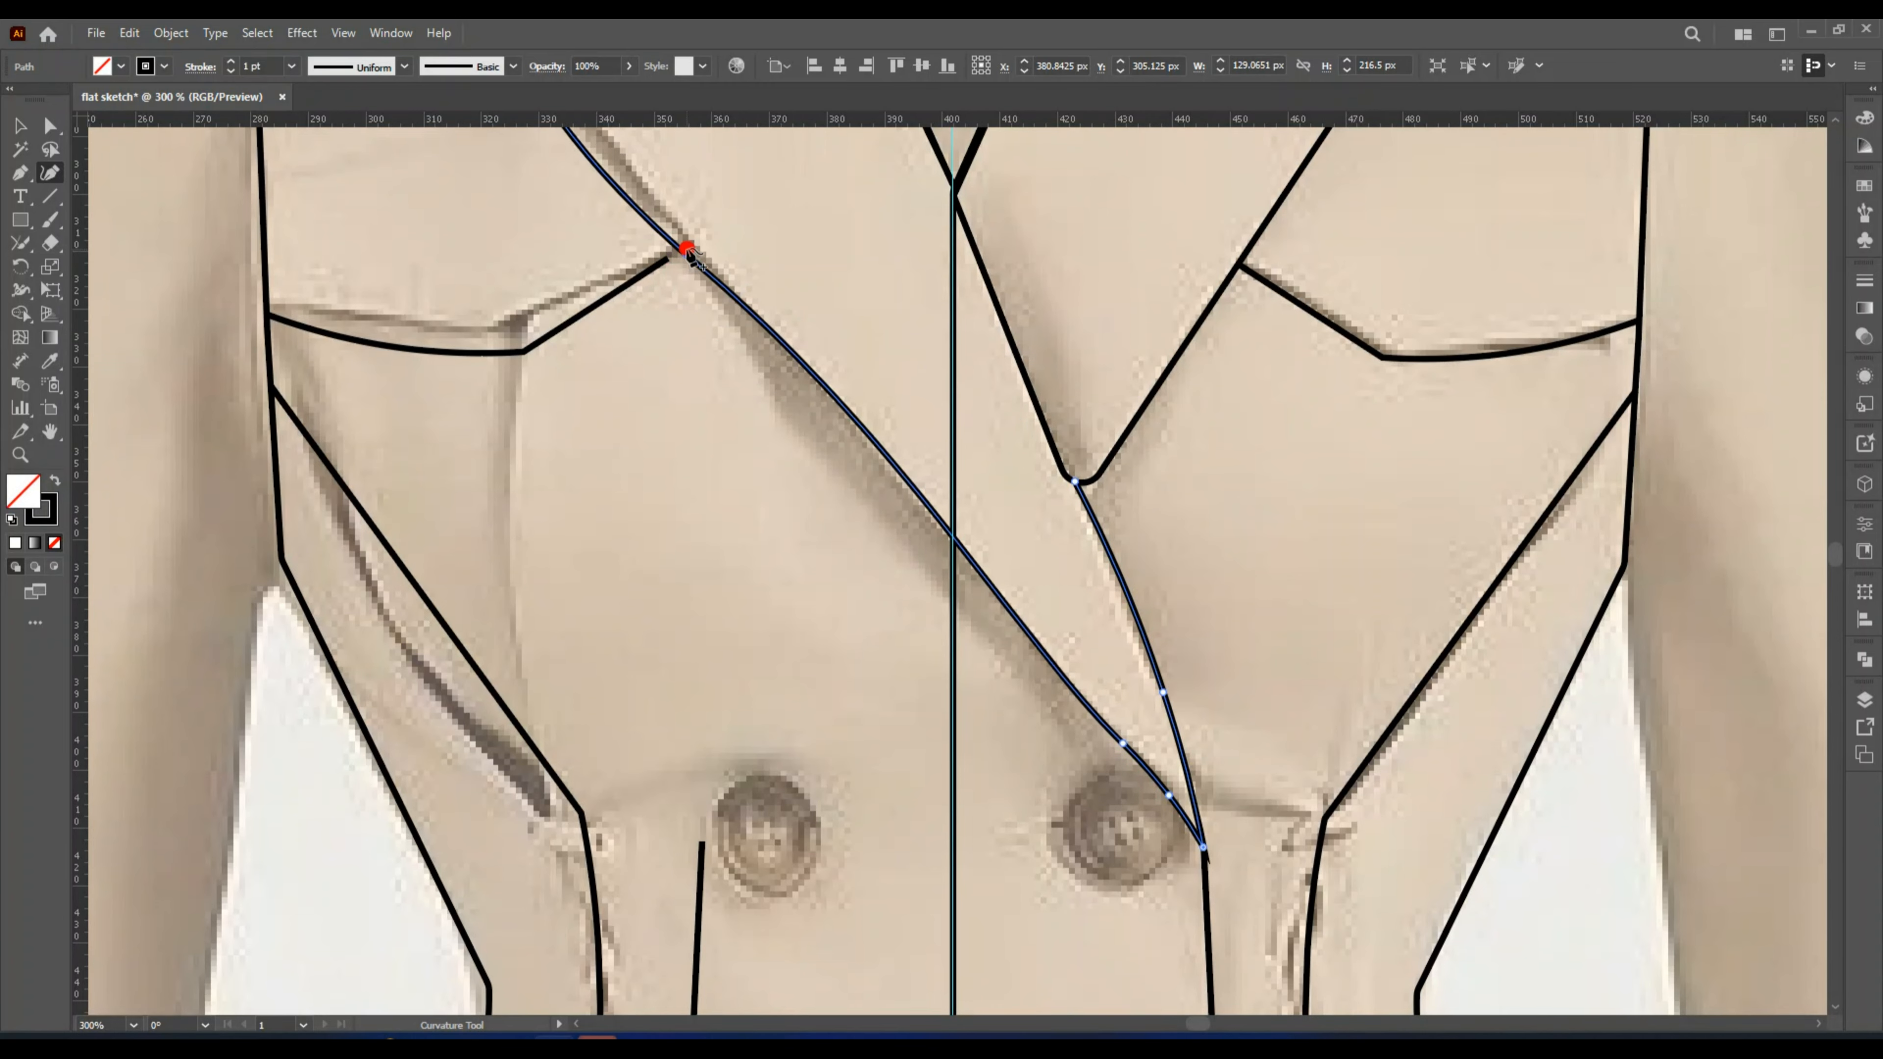
{"action": "key", "text": "ctrl+z"}
{"action": "key", "text": "ctrl+z"}
Pull the rounded lapel notch corners inwards to the notch tips shown in the photo.
{"action": "scroll", "coordinate": [794, 527], "scroll_direction": "up", "scroll_amount": 5}
{"action": "left_click", "coordinate": [49, 126]}
{"action": "left_click_drag", "start_coordinate": [564, 480], "coordinate": [629, 463]}
{"action": "left_click", "coordinate": [50, 174]}
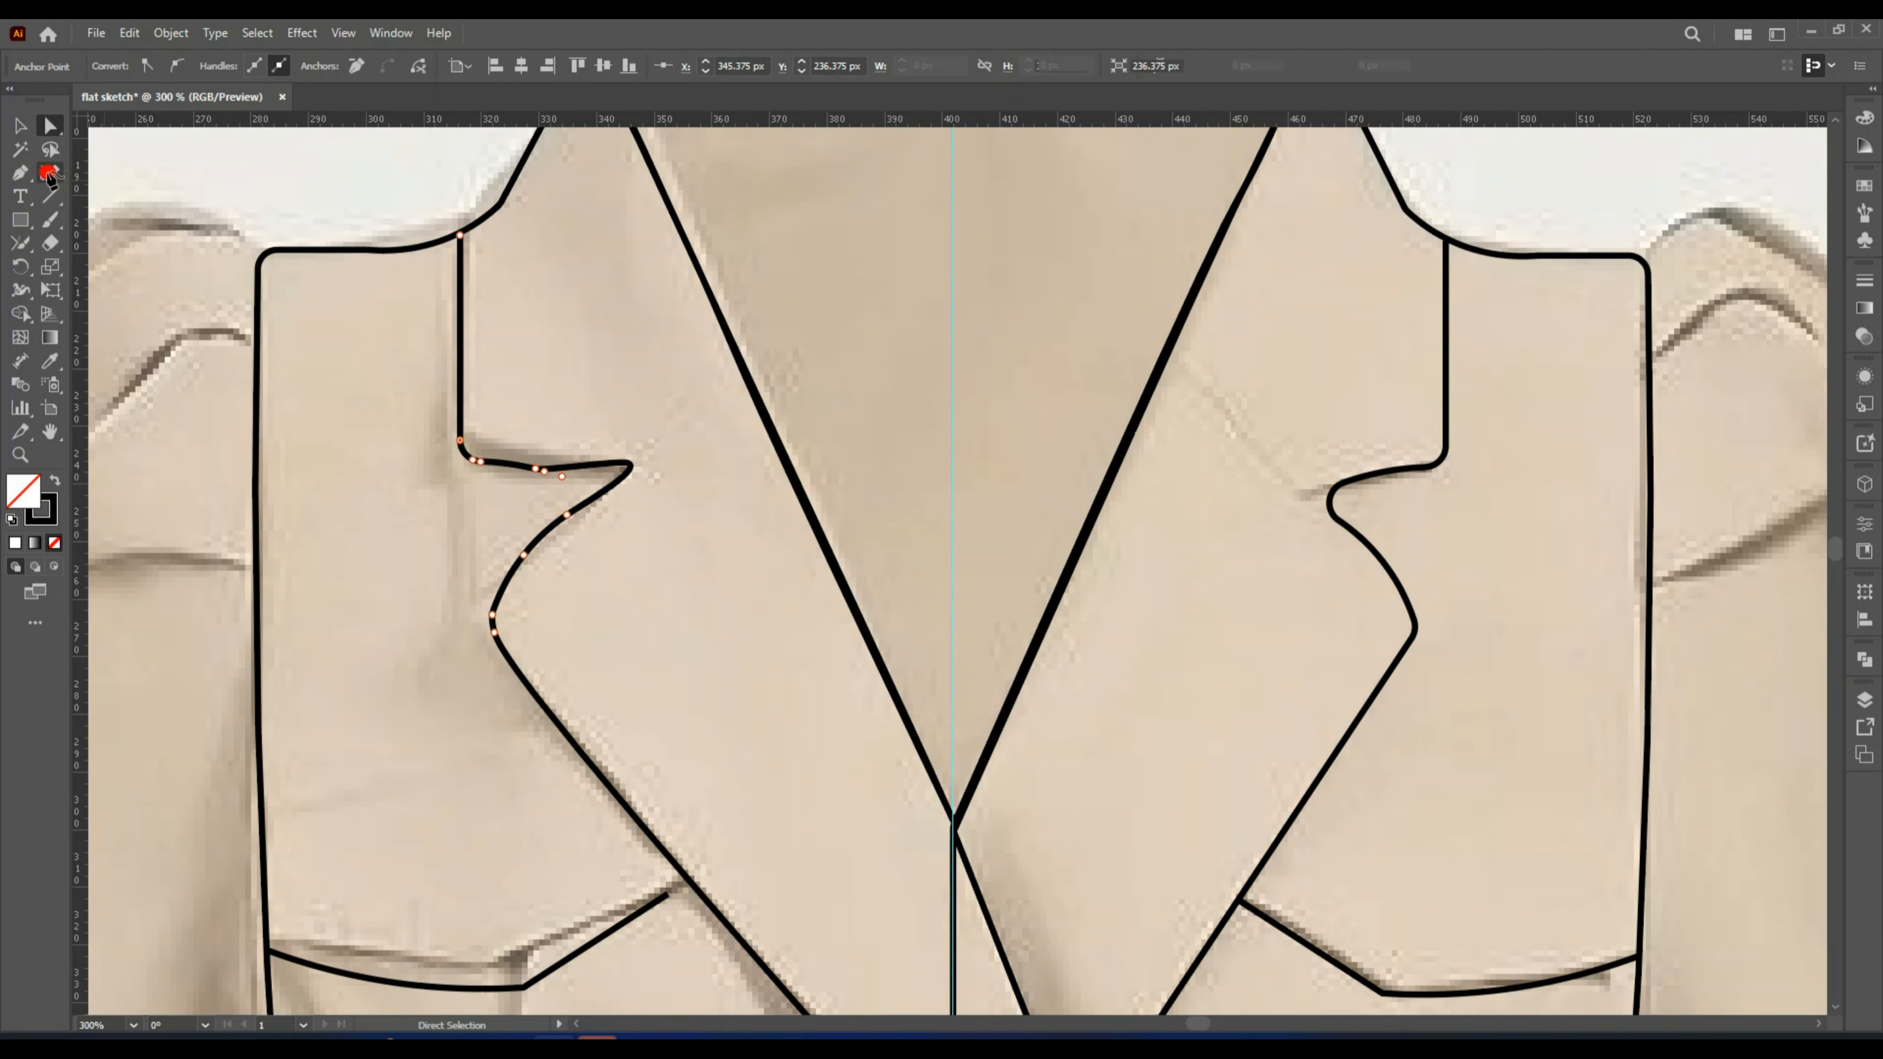
{"action": "left_click", "coordinate": [1299, 498]}
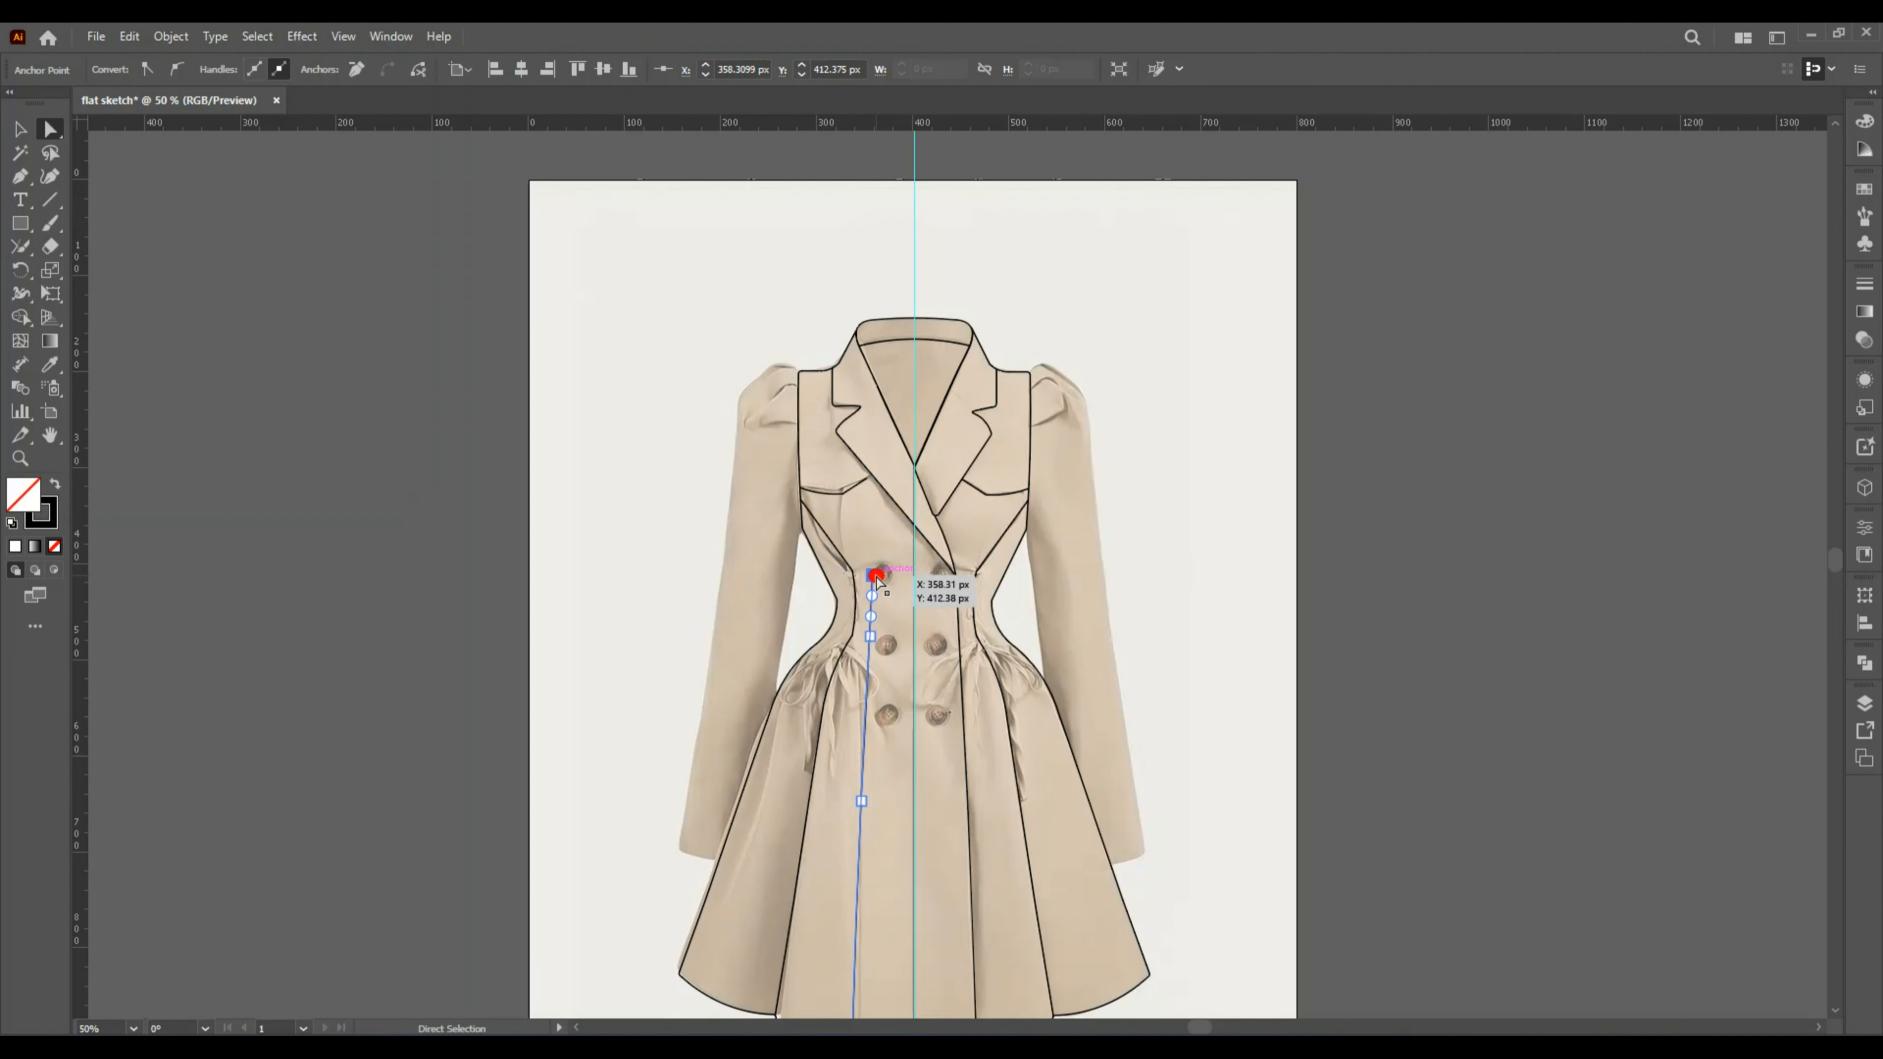
Shorten the left front line by moving its upper end down below the top button.
{"action": "left_click_drag", "start_coordinate": [876, 577], "coordinate": [863, 663]}
{"action": "left_click", "coordinate": [1309, 774]}
Delete the vertical centre line running from the lapel crossing down to the hem.
{"action": "scroll", "coordinate": [1291, 799], "scroll_direction": "down", "scroll_amount": 3}
{"action": "left_click", "coordinate": [914, 879]}
{"action": "key", "text": "ctrl+plus"}
{"action": "key", "text": "ctrl+plus"}
{"action": "key", "text": "ctrl+plus"}
{"action": "key", "text": "ctrl+plus"}
{"action": "key", "text": "ctrl+plus"}
{"action": "key", "text": "ctrl+plus"}
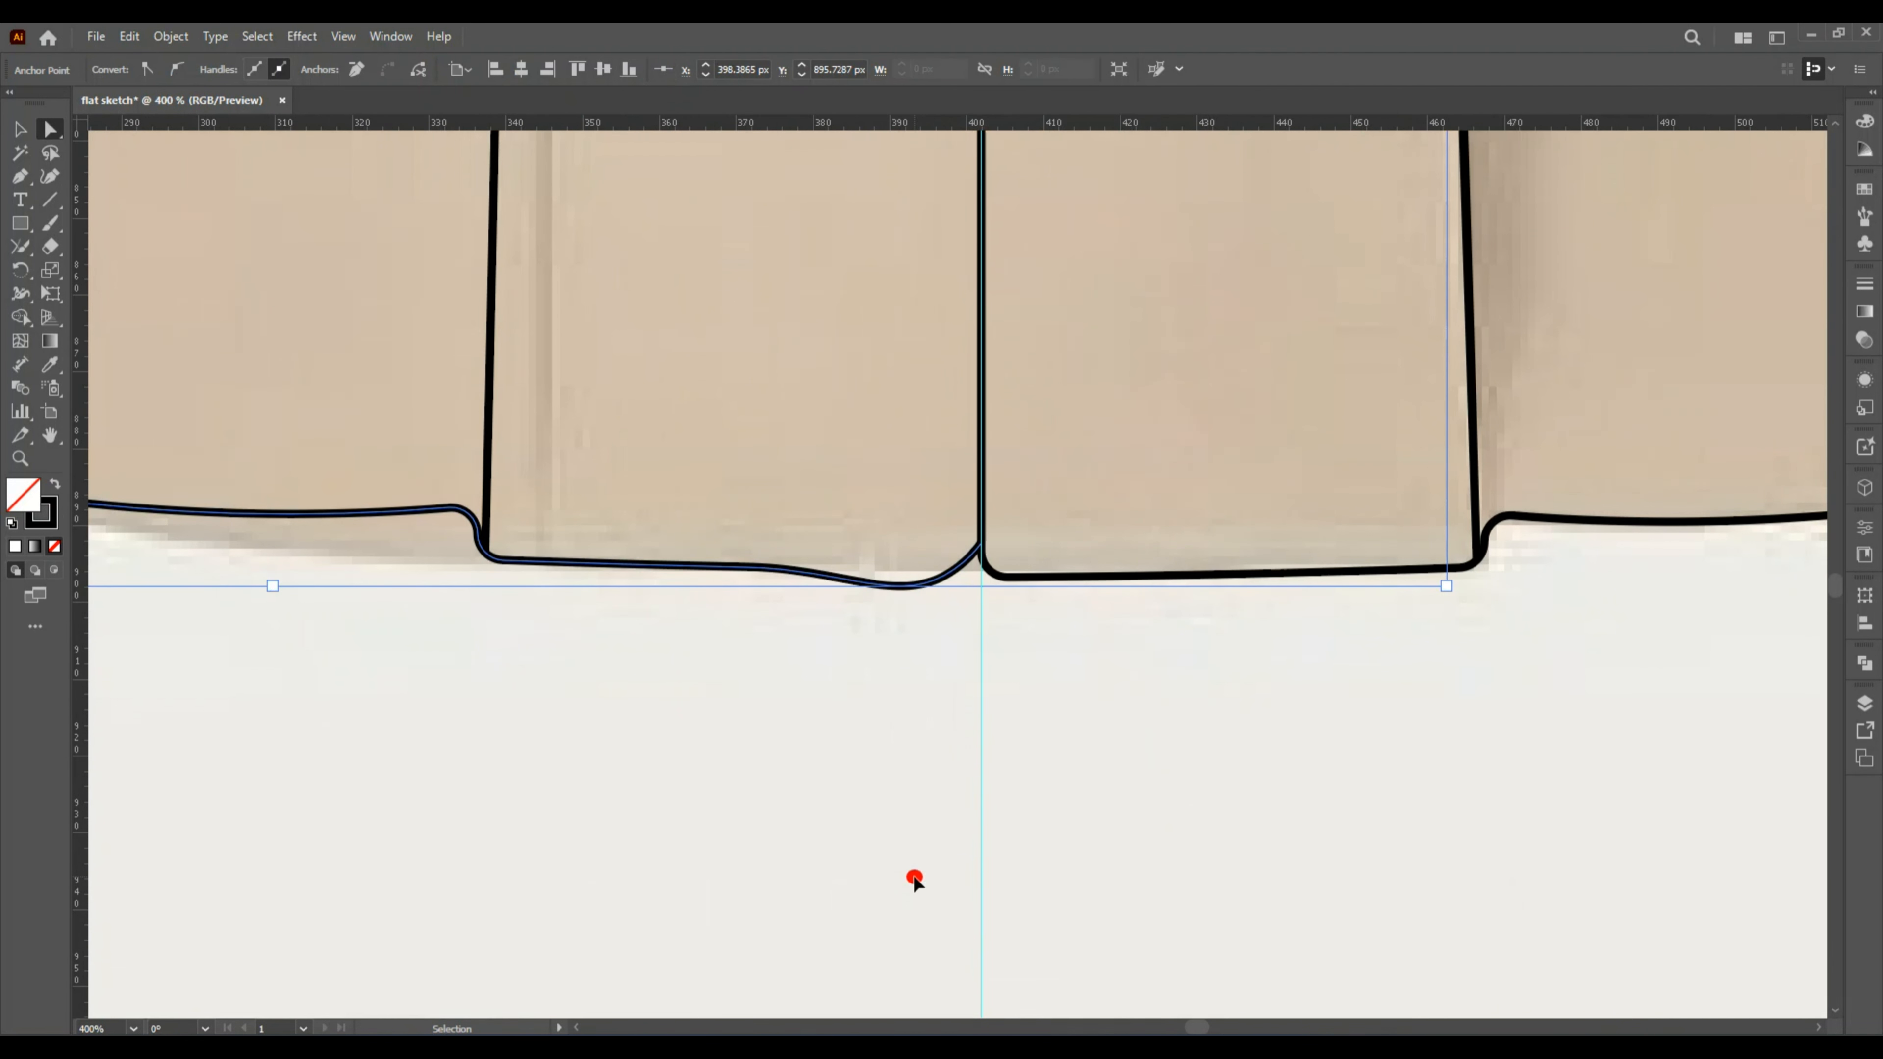
{"action": "left_click", "coordinate": [984, 425]}
{"action": "scroll", "coordinate": [1030, 547], "scroll_direction": "up", "scroll_amount": 10}
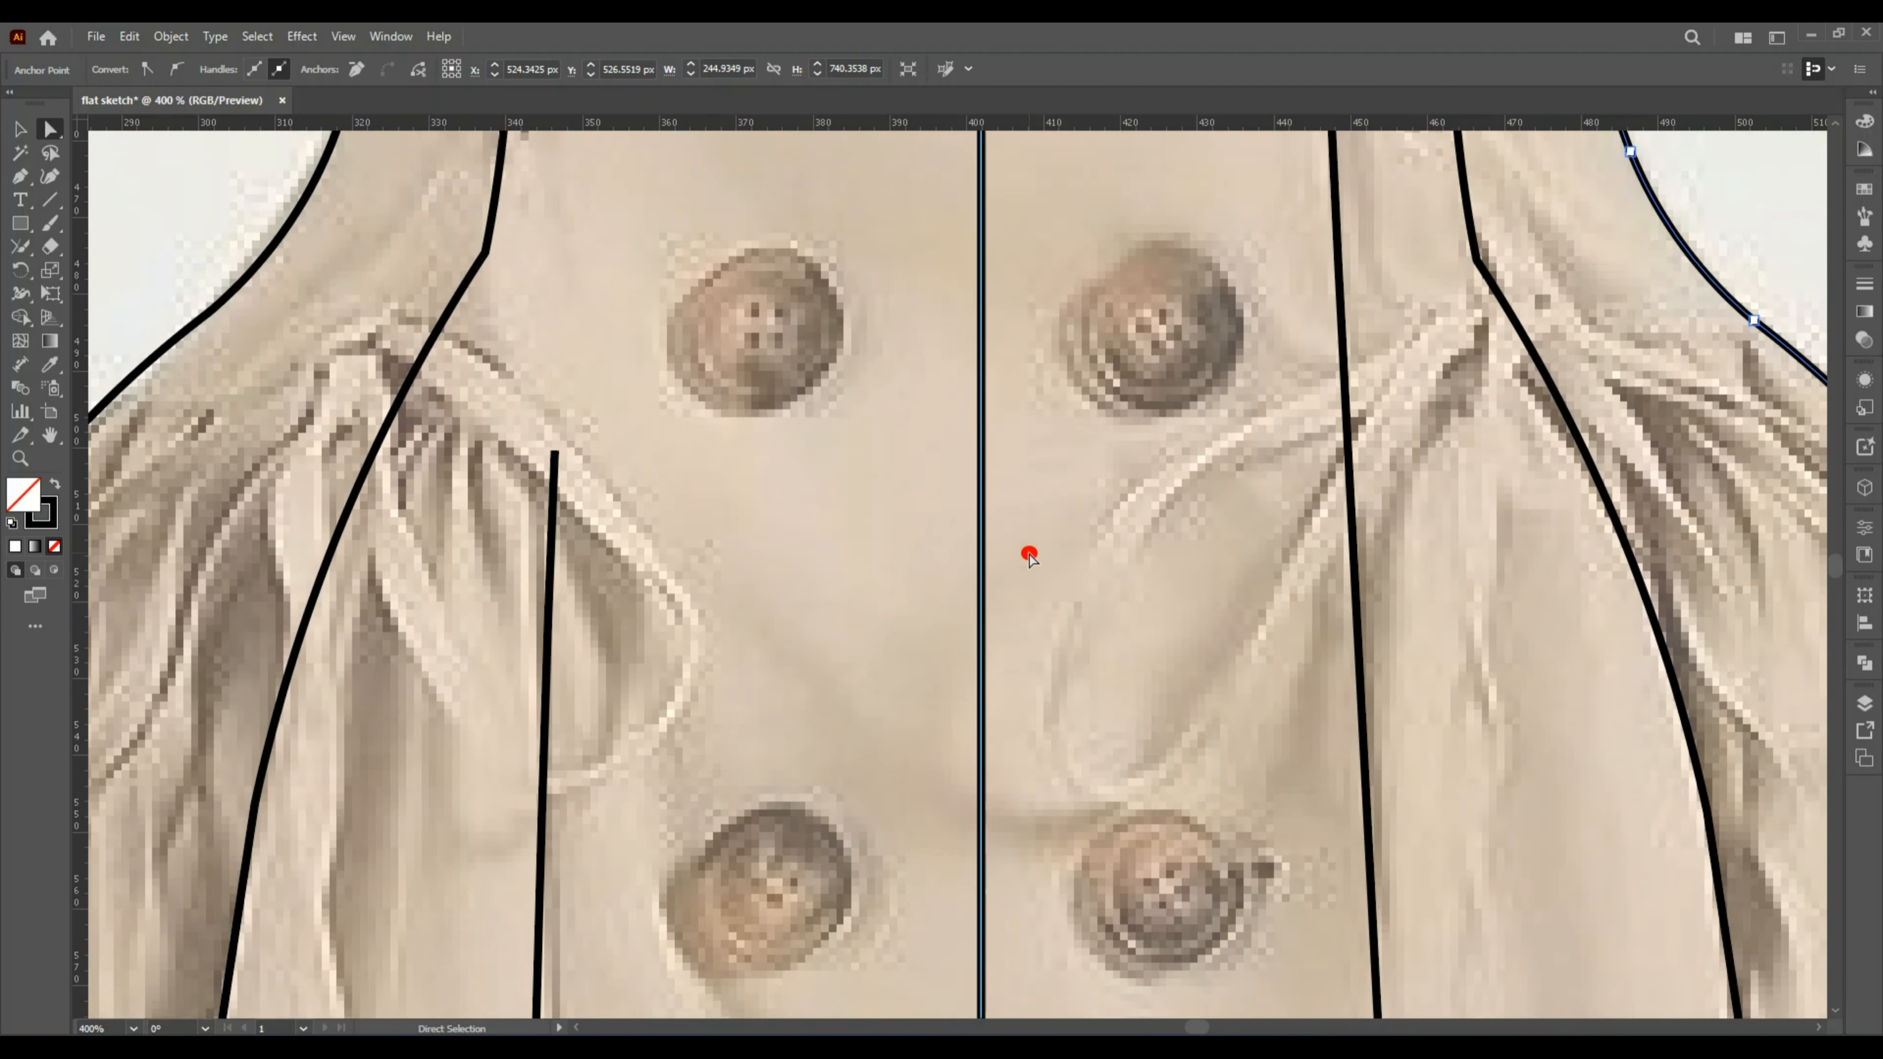
{"action": "scroll", "coordinate": [1030, 553], "scroll_direction": "up", "scroll_amount": 15}
{"action": "left_click", "coordinate": [981, 371]}
{"action": "key", "text": "Delete"}
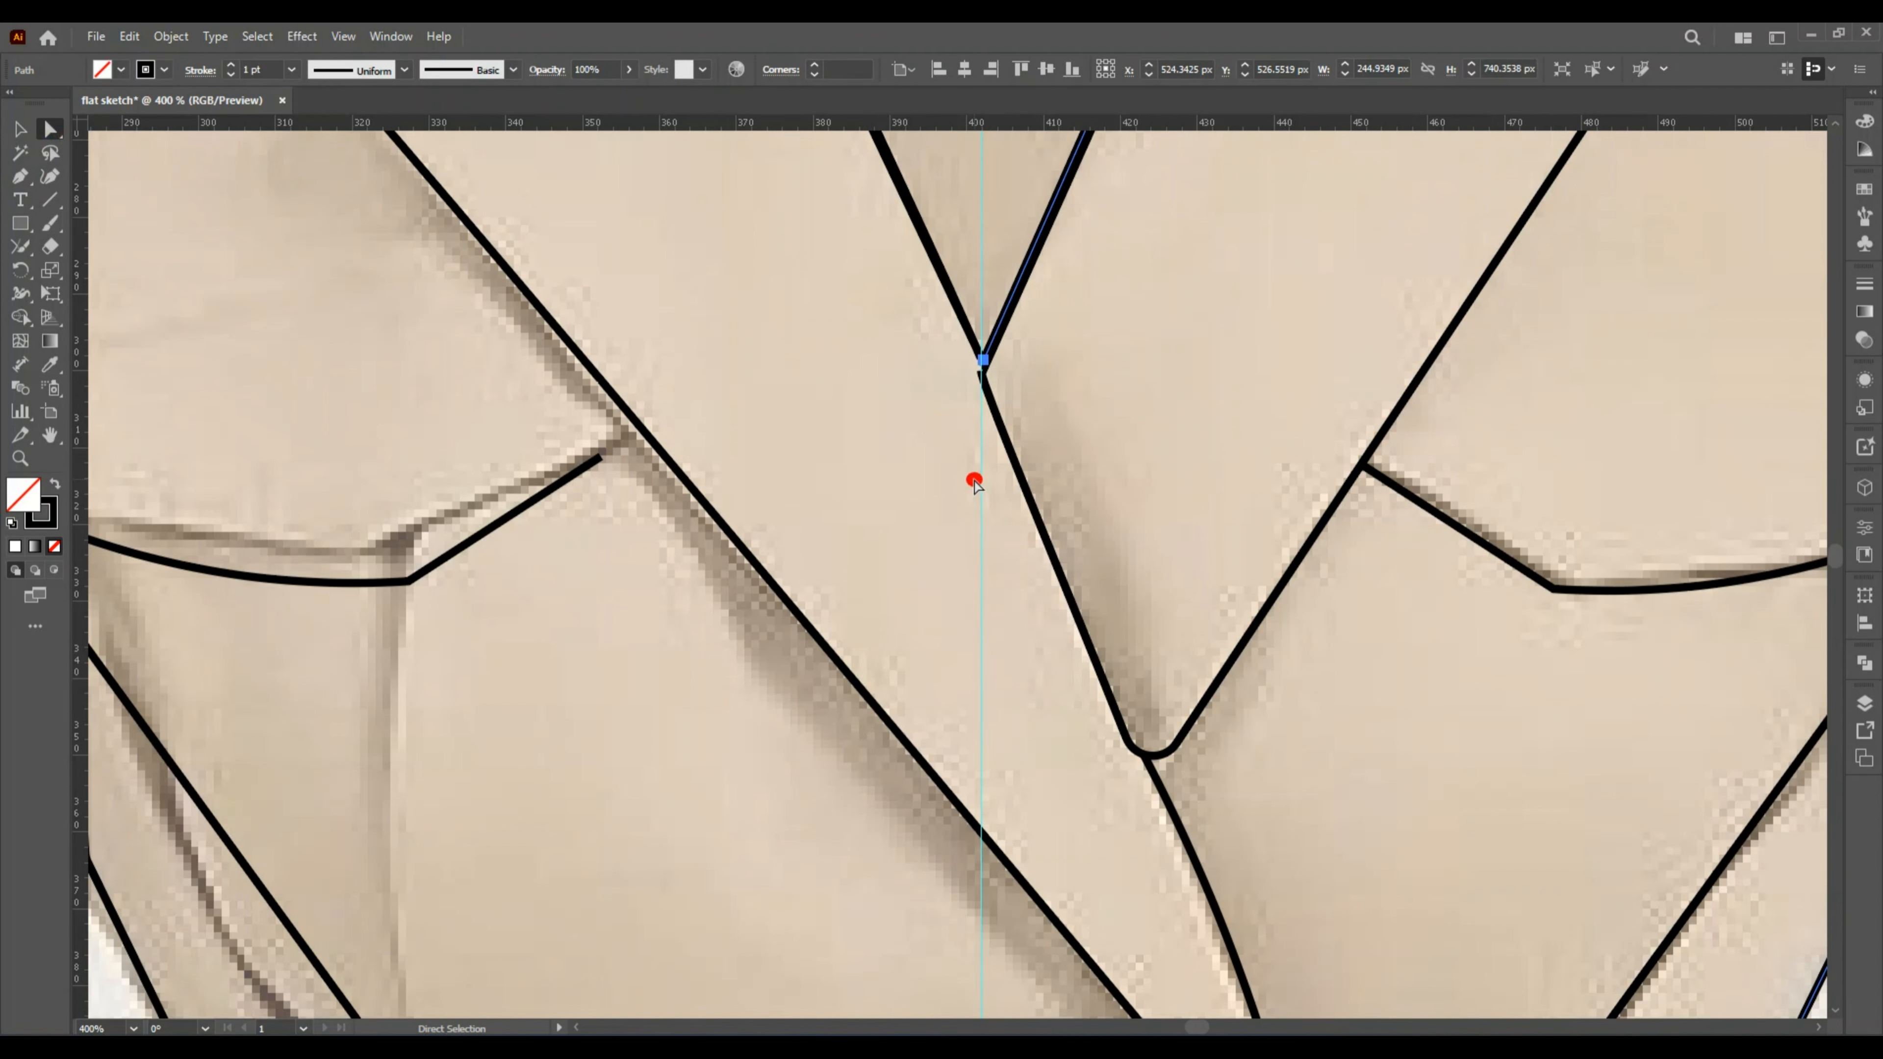
Join the open path ends at the lapel crossing on the centre guide with the Join tool.
{"action": "left_click", "coordinate": [983, 384]}
{"action": "left_click", "coordinate": [981, 371]}
{"action": "scroll", "coordinate": [1056, 453], "scroll_direction": "up", "scroll_amount": 1}
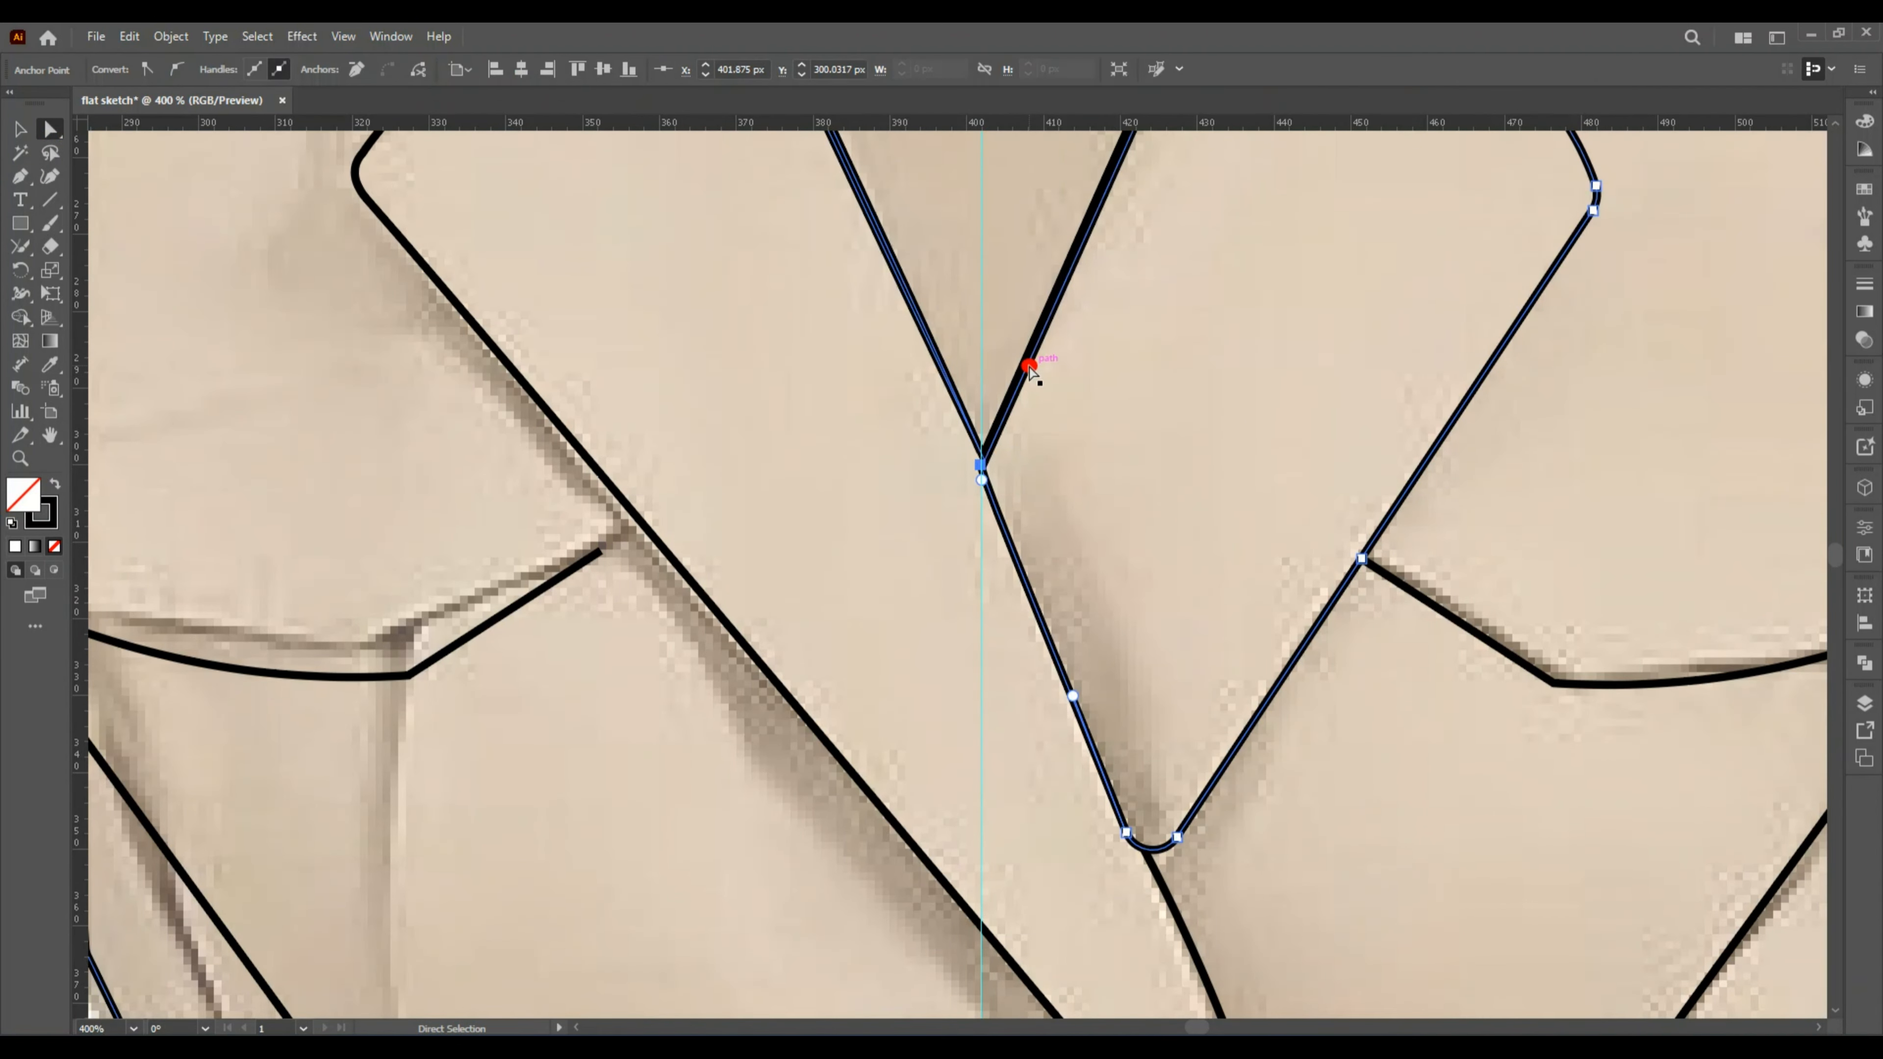
{"action": "left_click", "coordinate": [1027, 367]}
{"action": "left_click", "coordinate": [981, 466]}
{"action": "left_click", "coordinate": [989, 488]}
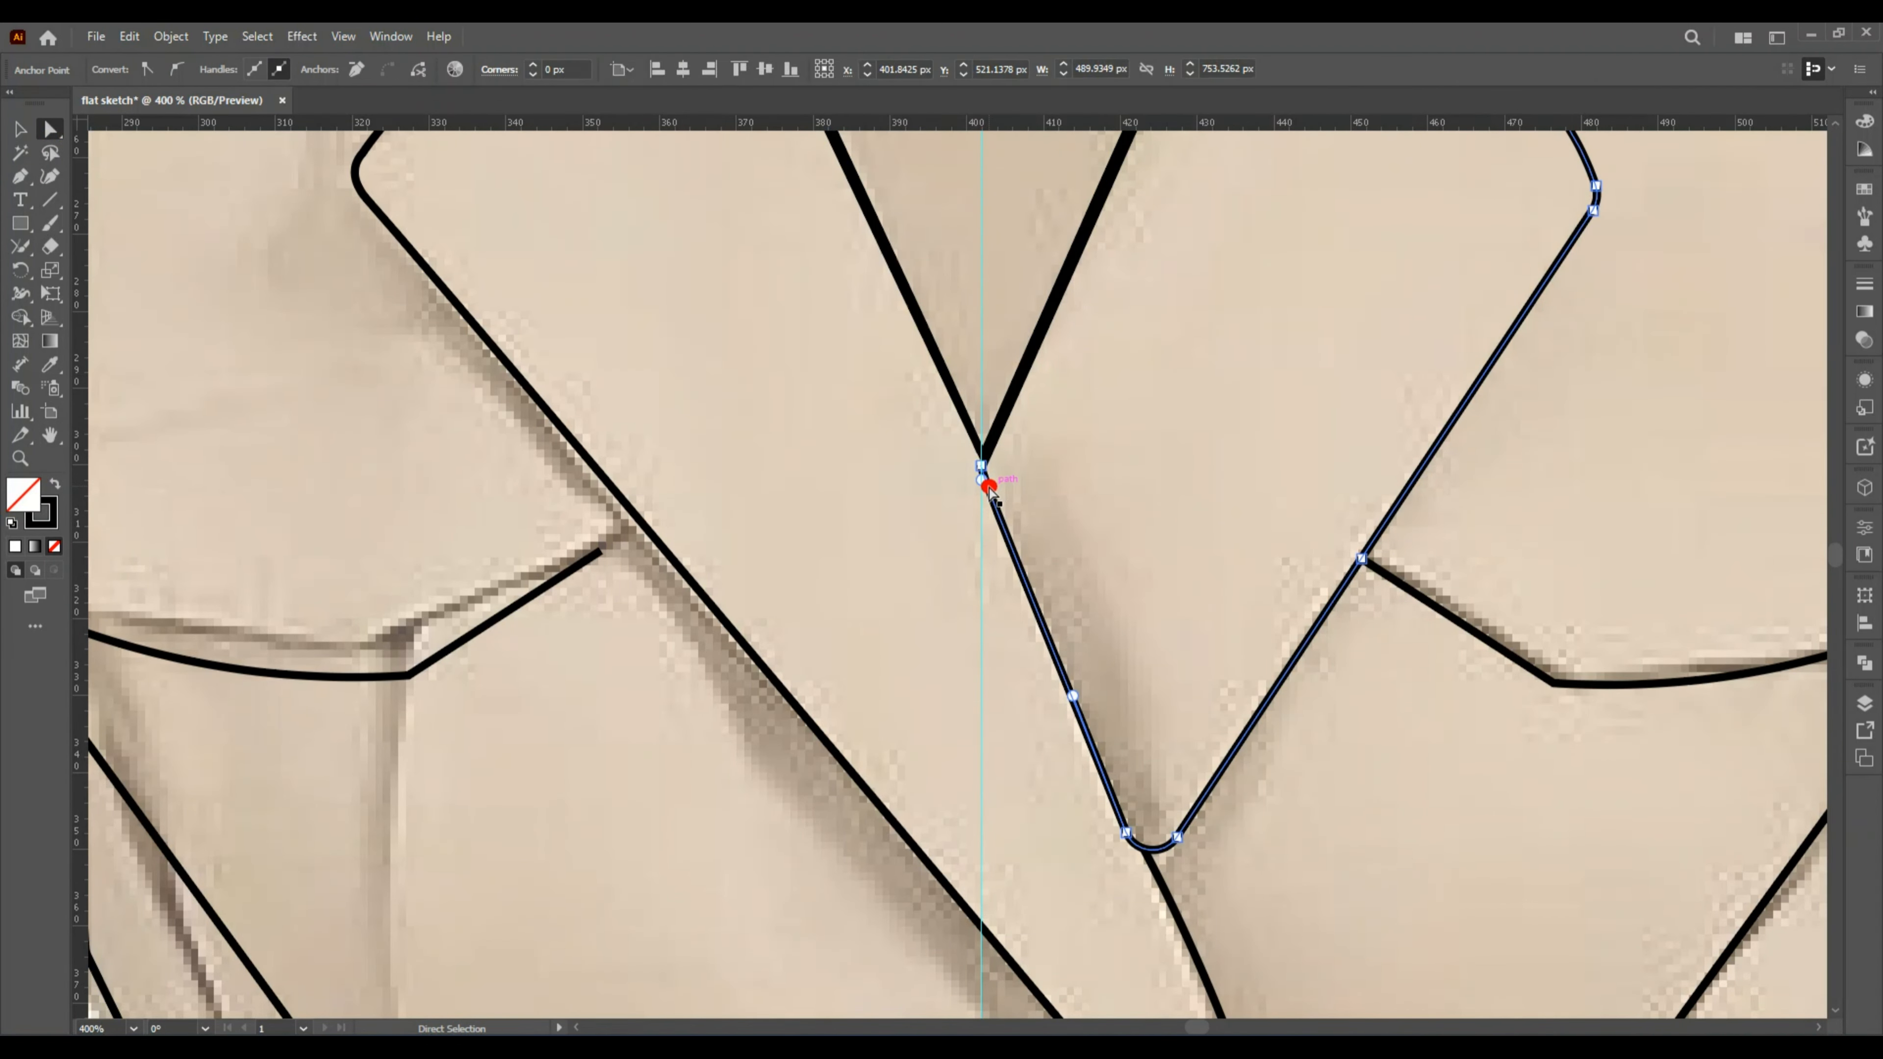
{"action": "left_click", "coordinate": [988, 454], "text": "shift"}
{"action": "key", "text": "ctrl+j"}
{"action": "left_click", "coordinate": [1110, 562]}
{"action": "left_click", "coordinate": [22, 247]}
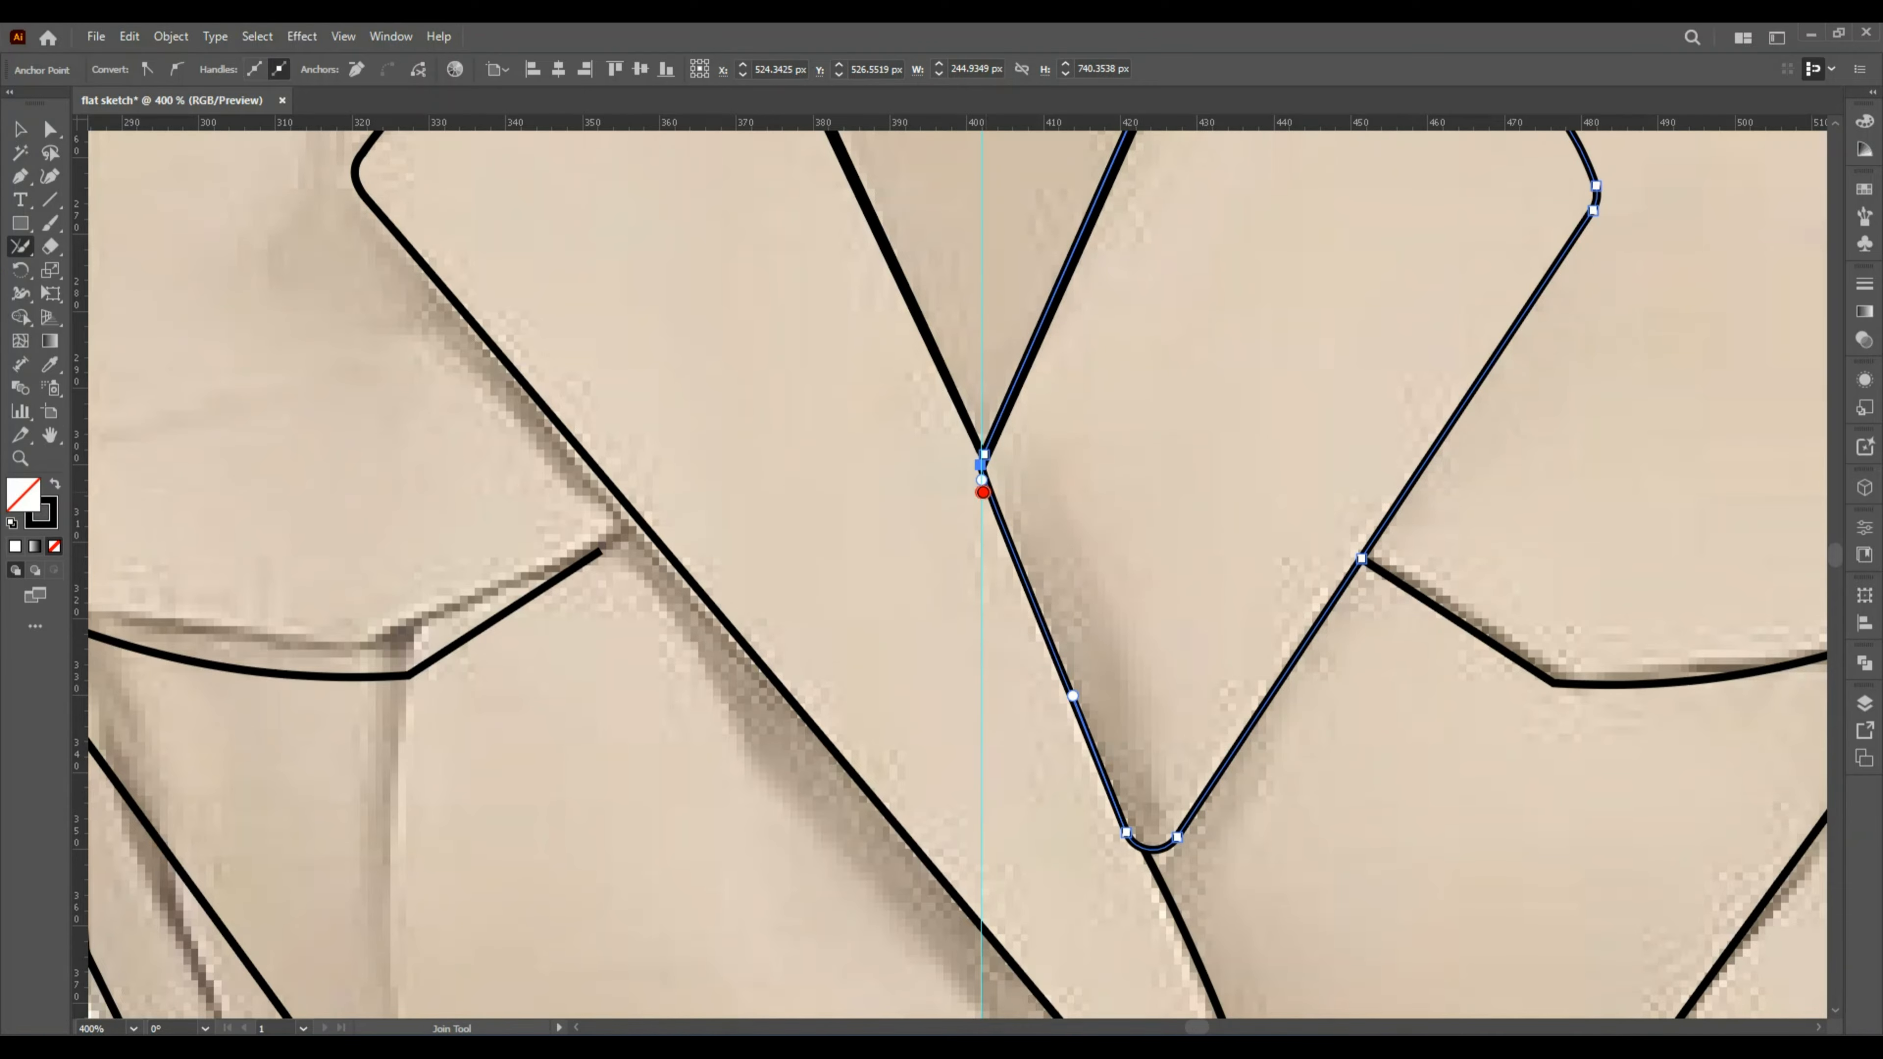
{"action": "left_click_drag", "start_coordinate": [983, 492], "coordinate": [982, 452]}
{"action": "left_click", "coordinate": [49, 129]}
{"action": "left_click", "coordinate": [1009, 532]}
Refine the bend of the short curve below the right lapel's tip and slightly round its lower corner.
{"action": "scroll", "coordinate": [1108, 647], "scroll_direction": "down", "scroll_amount": 3}
{"action": "scroll", "coordinate": [1108, 647], "scroll_direction": "down", "scroll_amount": 3}
{"action": "left_click", "coordinate": [52, 176]}
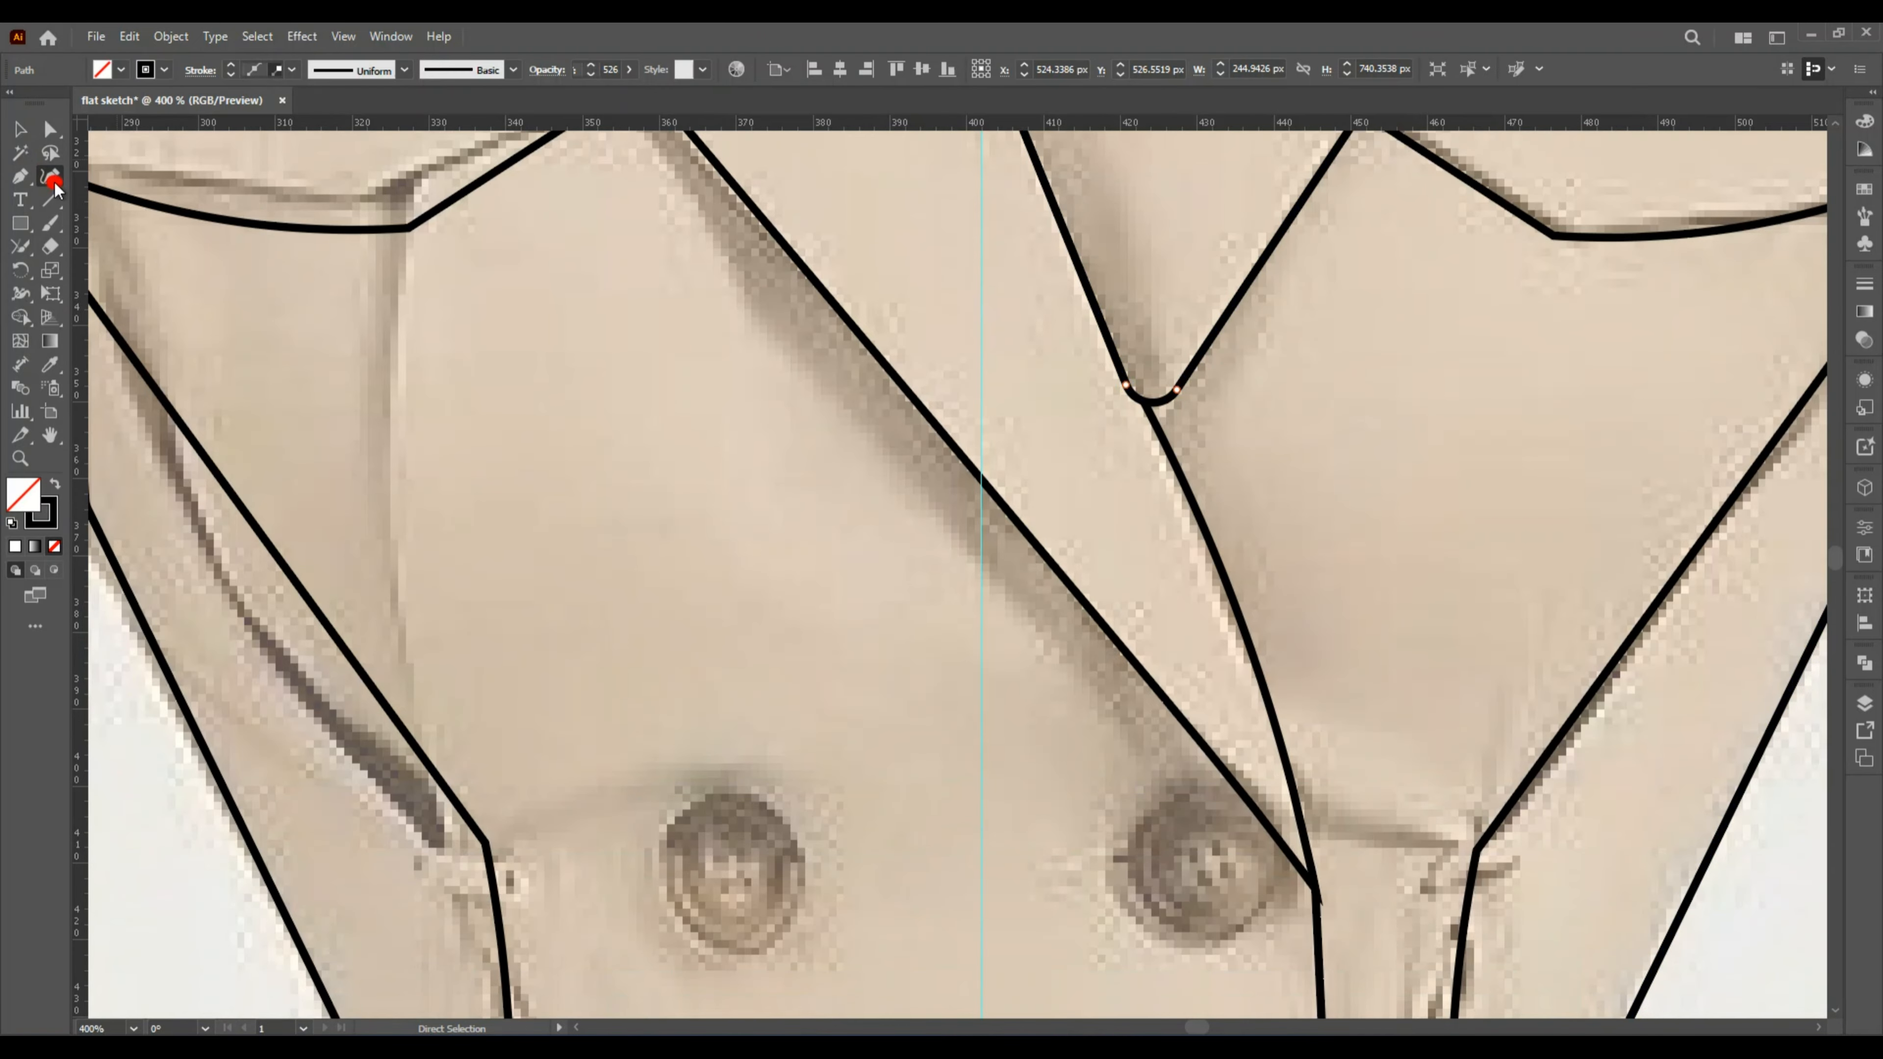
{"action": "left_click", "coordinate": [1204, 554], "text": "ctrl"}
{"action": "left_click_drag", "start_coordinate": [1261, 683], "coordinate": [1244, 658]}
{"action": "left_click", "coordinate": [50, 141]}
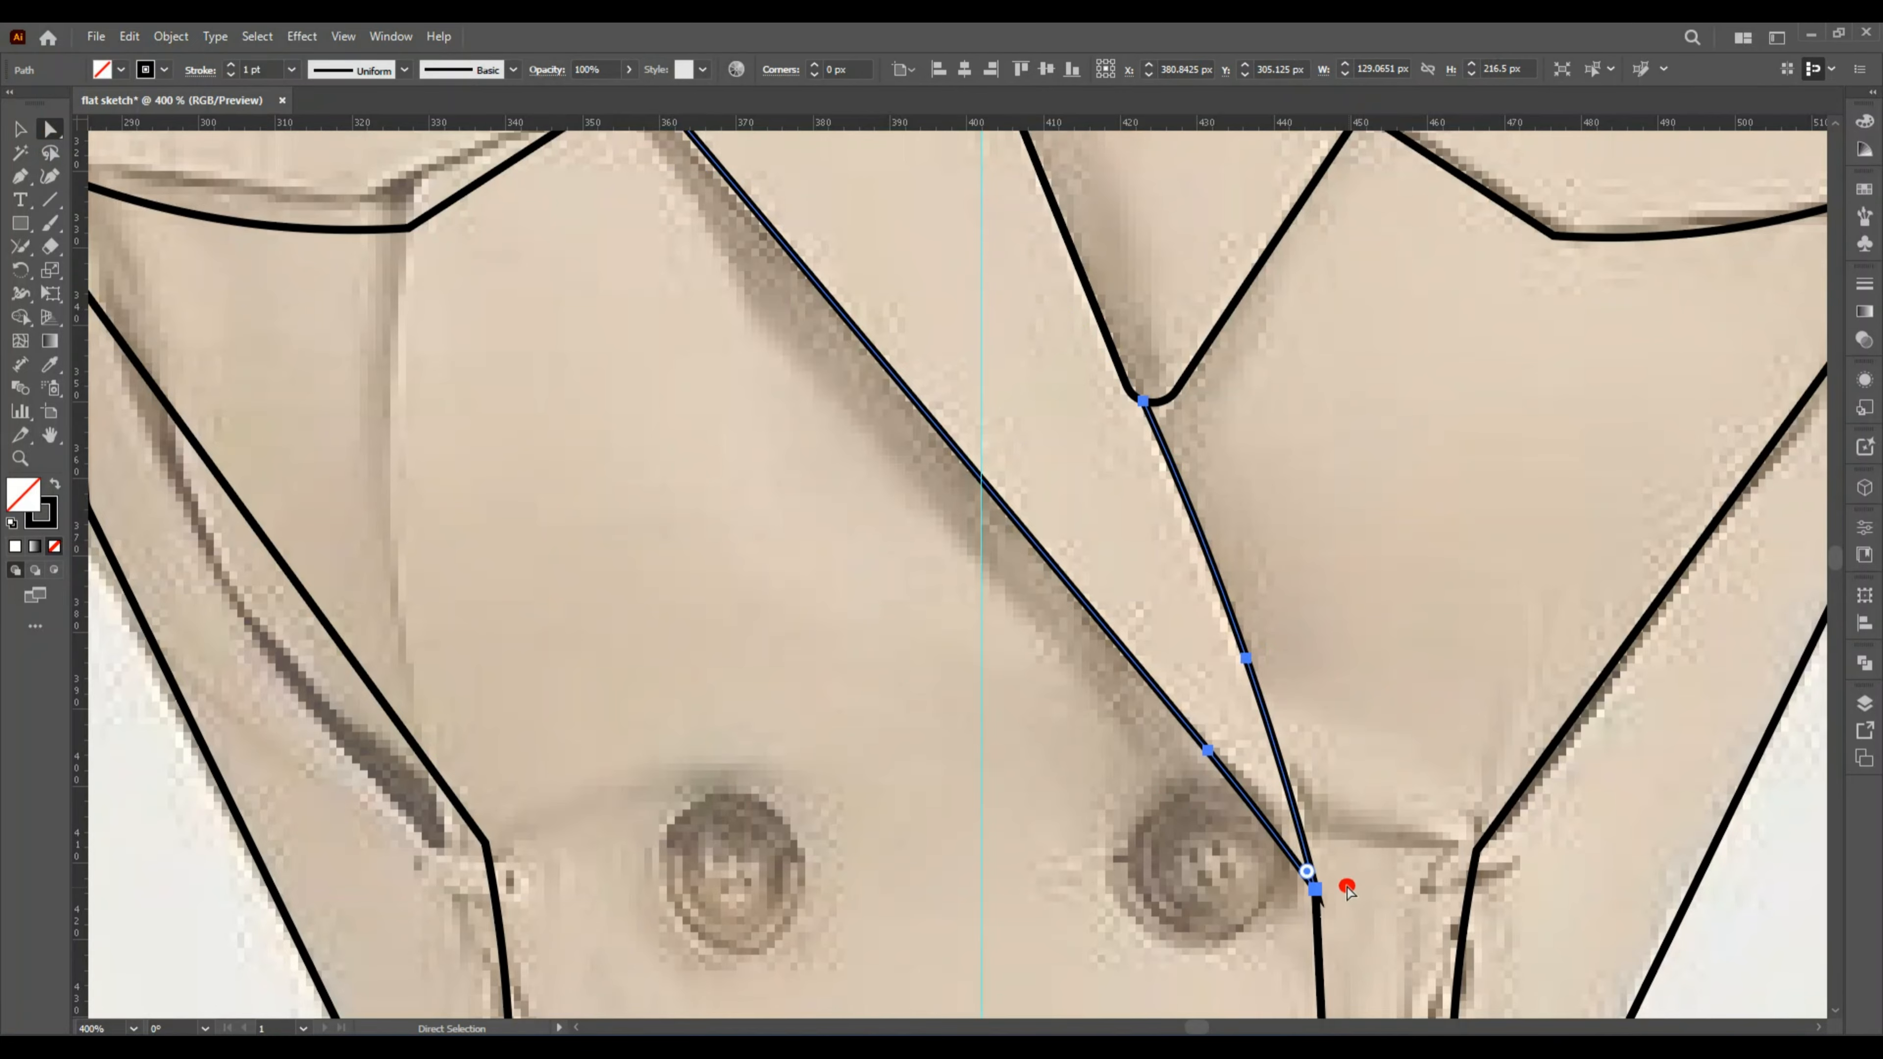
{"action": "left_click_drag", "start_coordinate": [1307, 871], "coordinate": [1283, 841]}
Delete the left hem's peaked end anchor at the centre guide.
{"action": "scroll", "coordinate": [1284, 842], "scroll_direction": "down", "scroll_amount": 10}
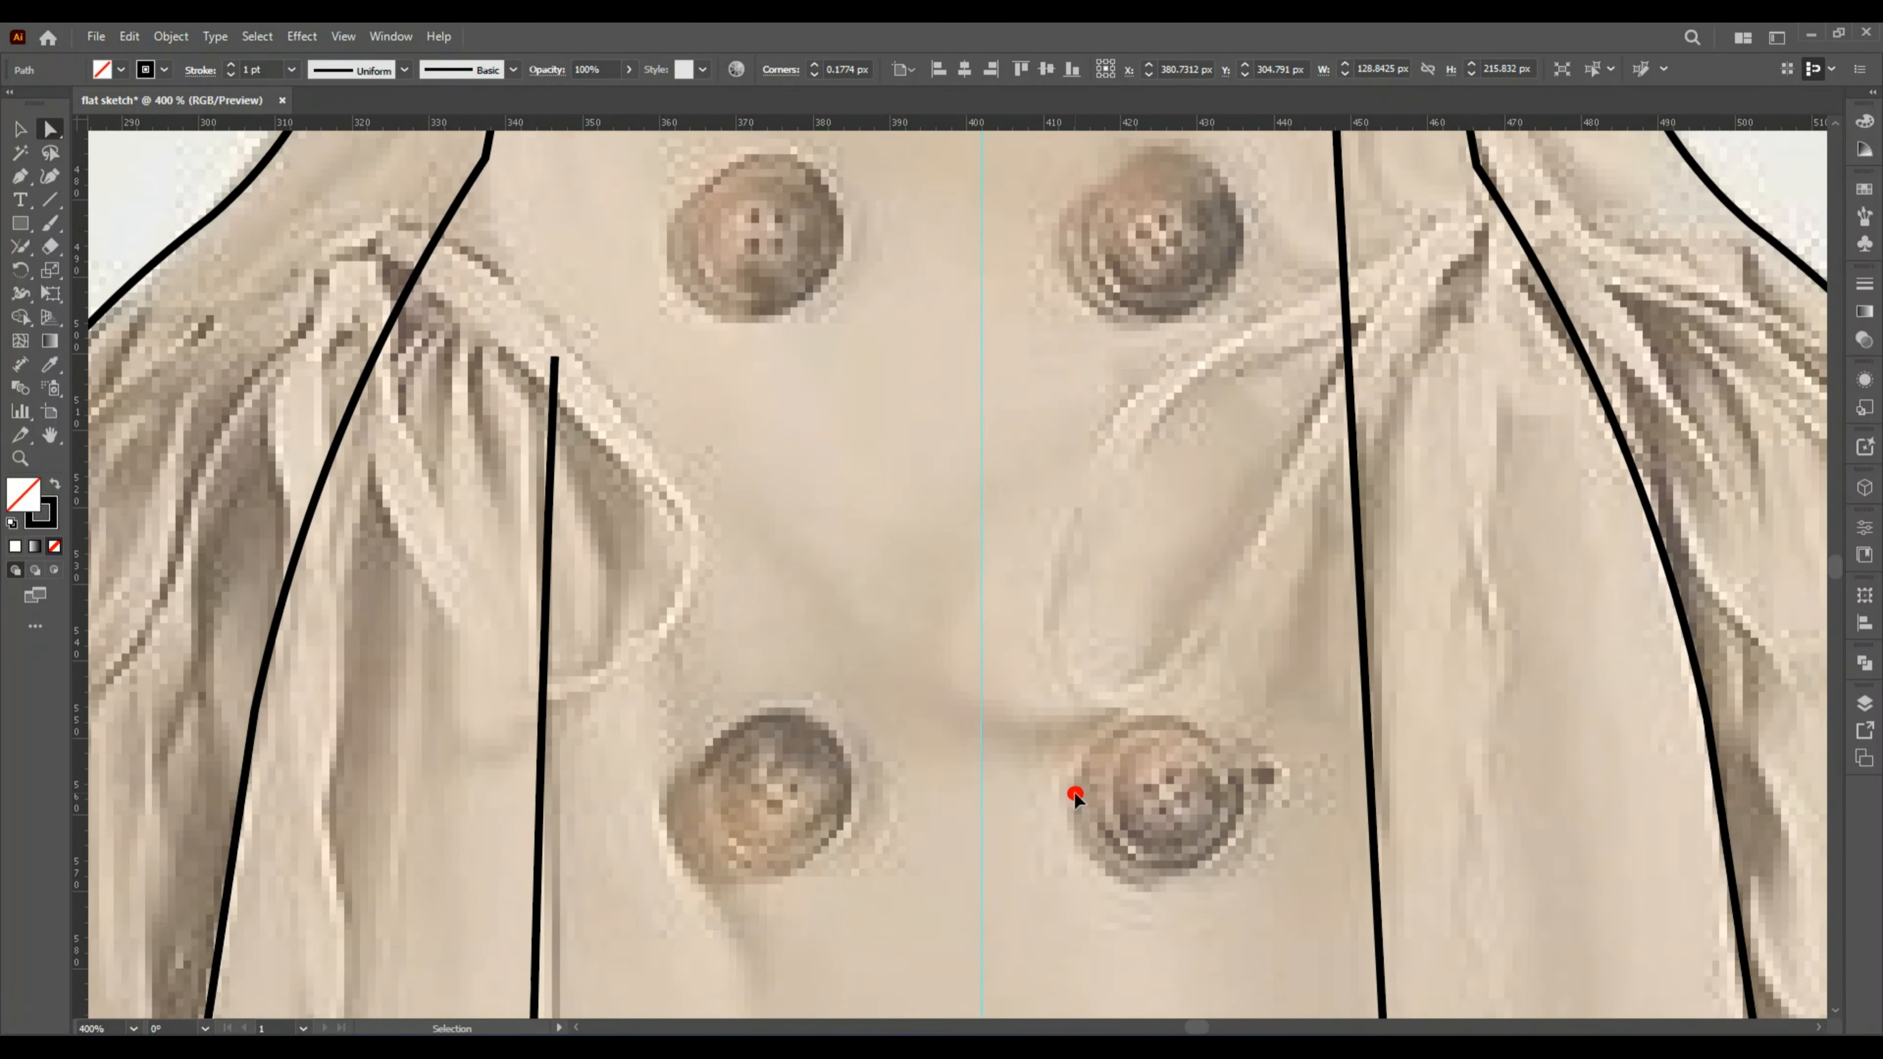
{"action": "scroll", "coordinate": [1074, 792], "scroll_direction": "down", "scroll_amount": 4}
{"action": "scroll", "coordinate": [1075, 786], "scroll_direction": "up", "scroll_amount": 3}
{"action": "scroll", "coordinate": [1072, 783], "scroll_direction": "down", "scroll_amount": 7}
{"action": "scroll", "coordinate": [1021, 887], "scroll_direction": "down", "scroll_amount": 1}
{"action": "left_click", "coordinate": [993, 853]}
{"action": "scroll", "coordinate": [992, 851], "scroll_direction": "up", "scroll_amount": 8}
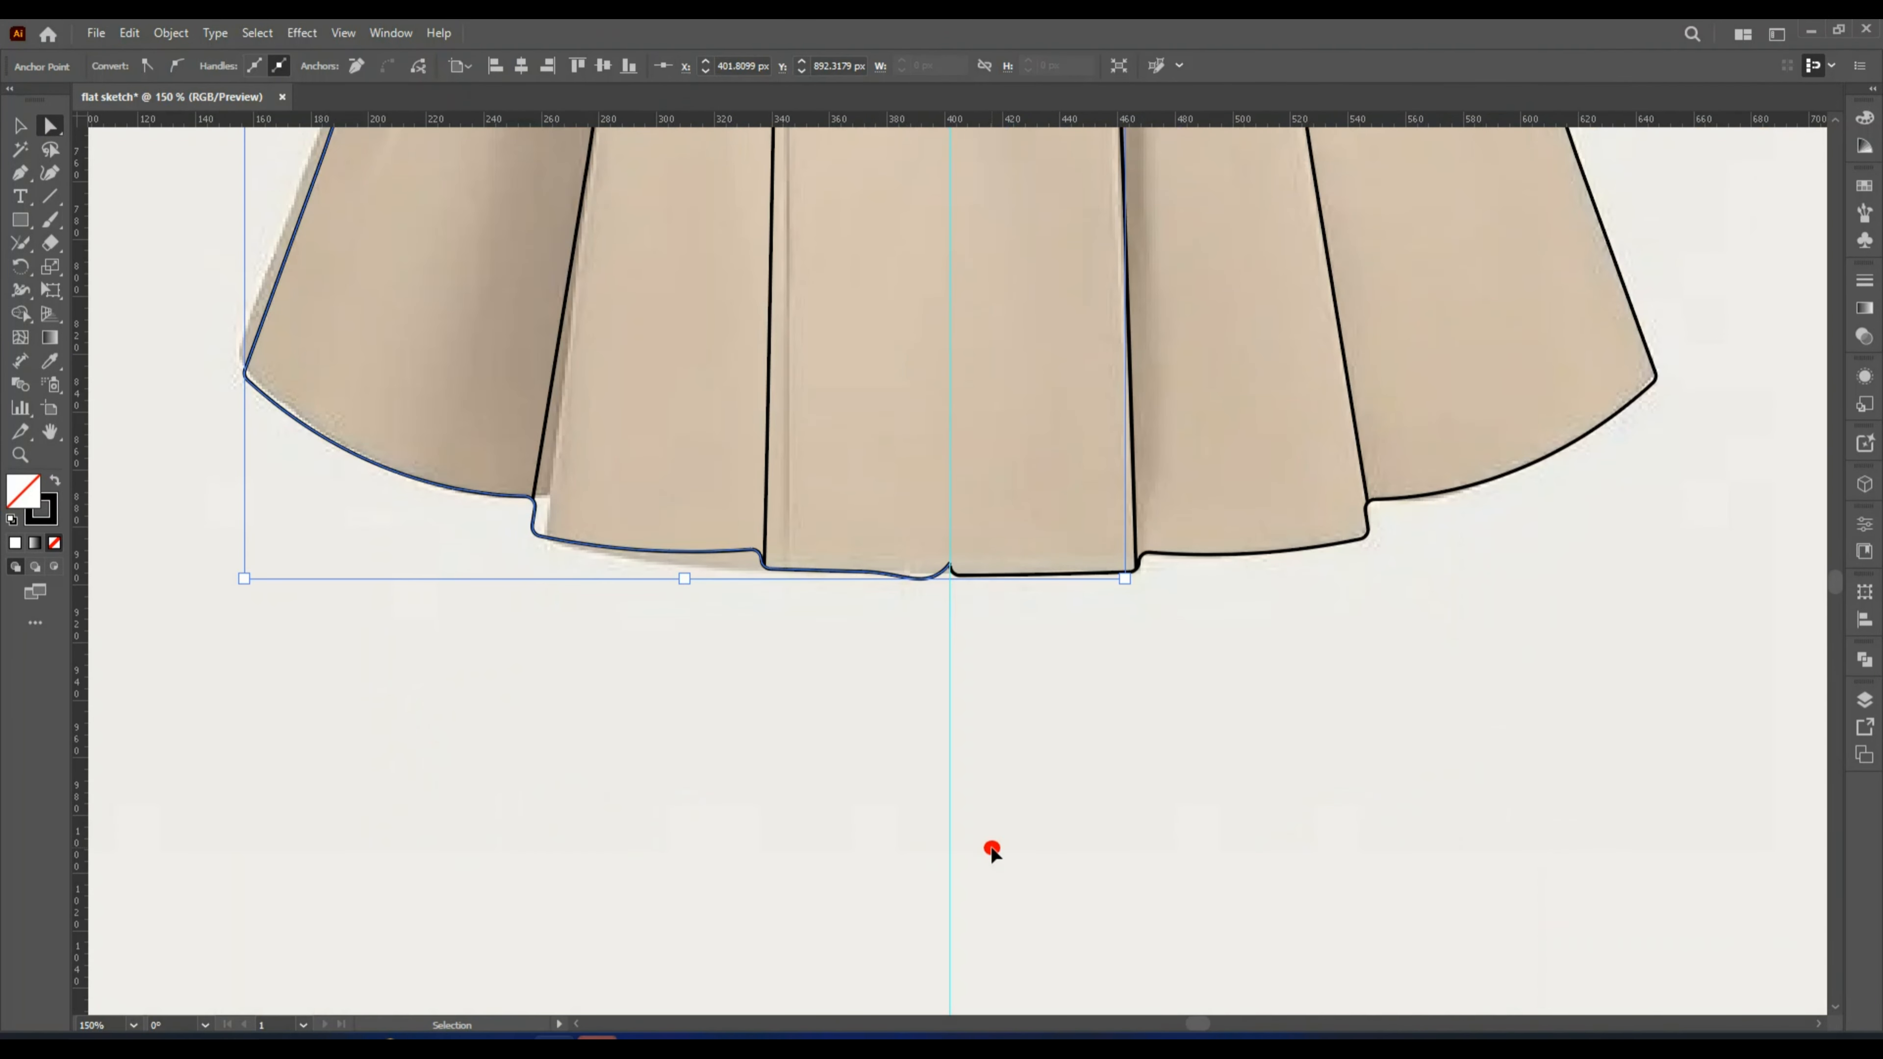
{"action": "key", "text": "Delete"}
{"action": "scroll", "coordinate": [992, 851], "scroll_direction": "up", "scroll_amount": 3}
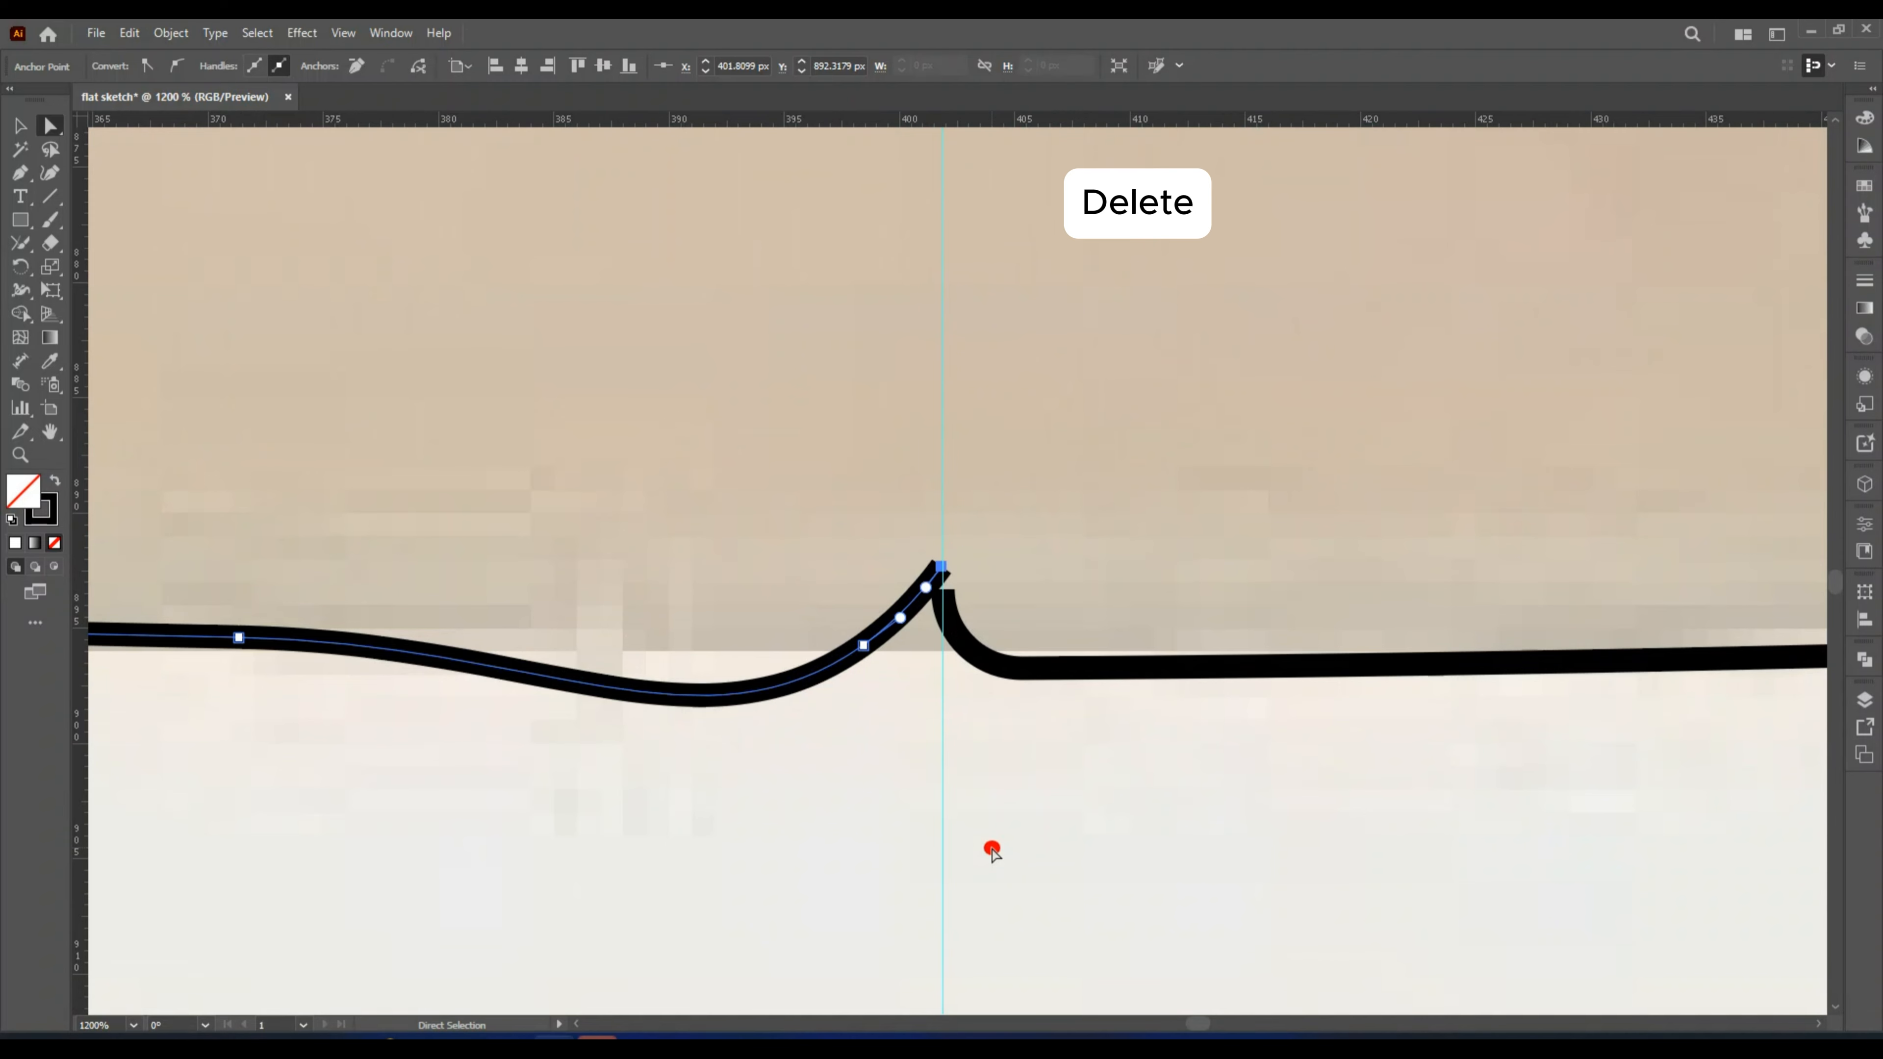
{"action": "left_click", "coordinate": [938, 569]}
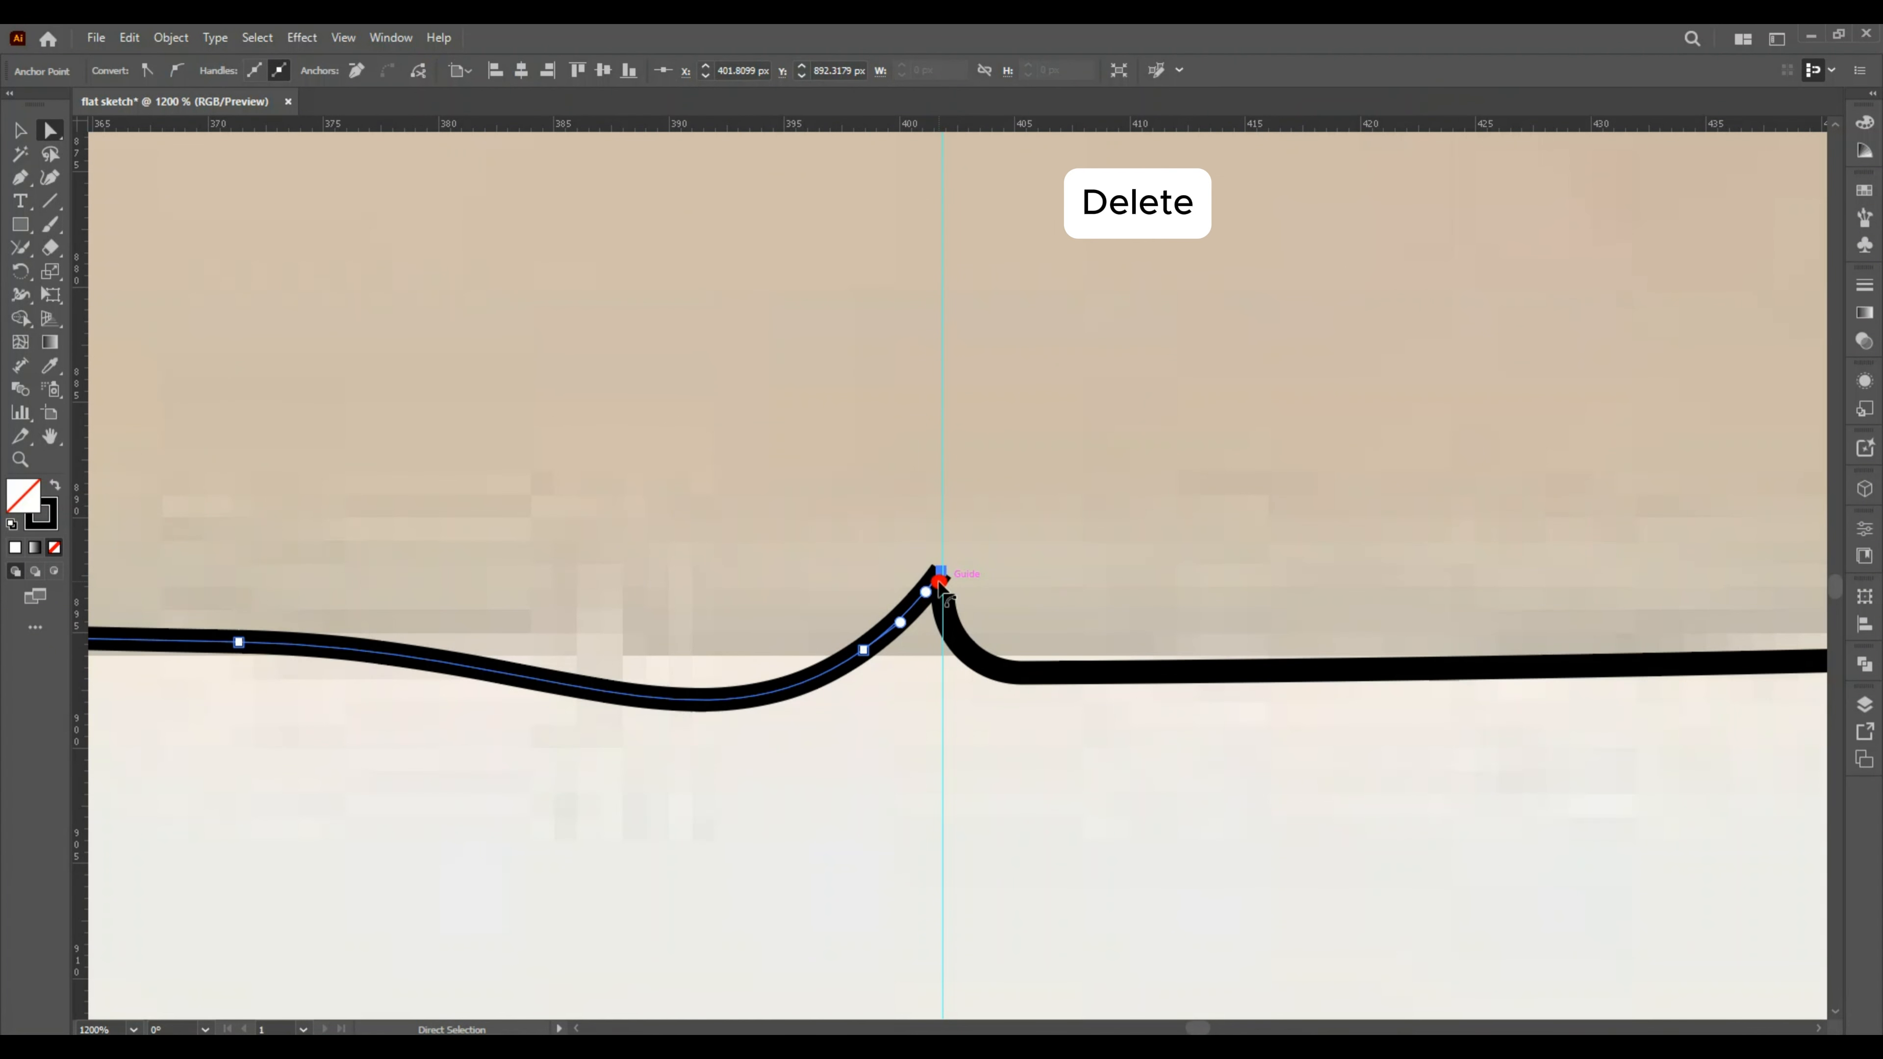
{"action": "key", "text": "Delete"}
Join the open ends of the left and right hem at the centre guide.
{"action": "left_click", "coordinate": [865, 650]}
{"action": "left_click", "coordinate": [864, 651]}
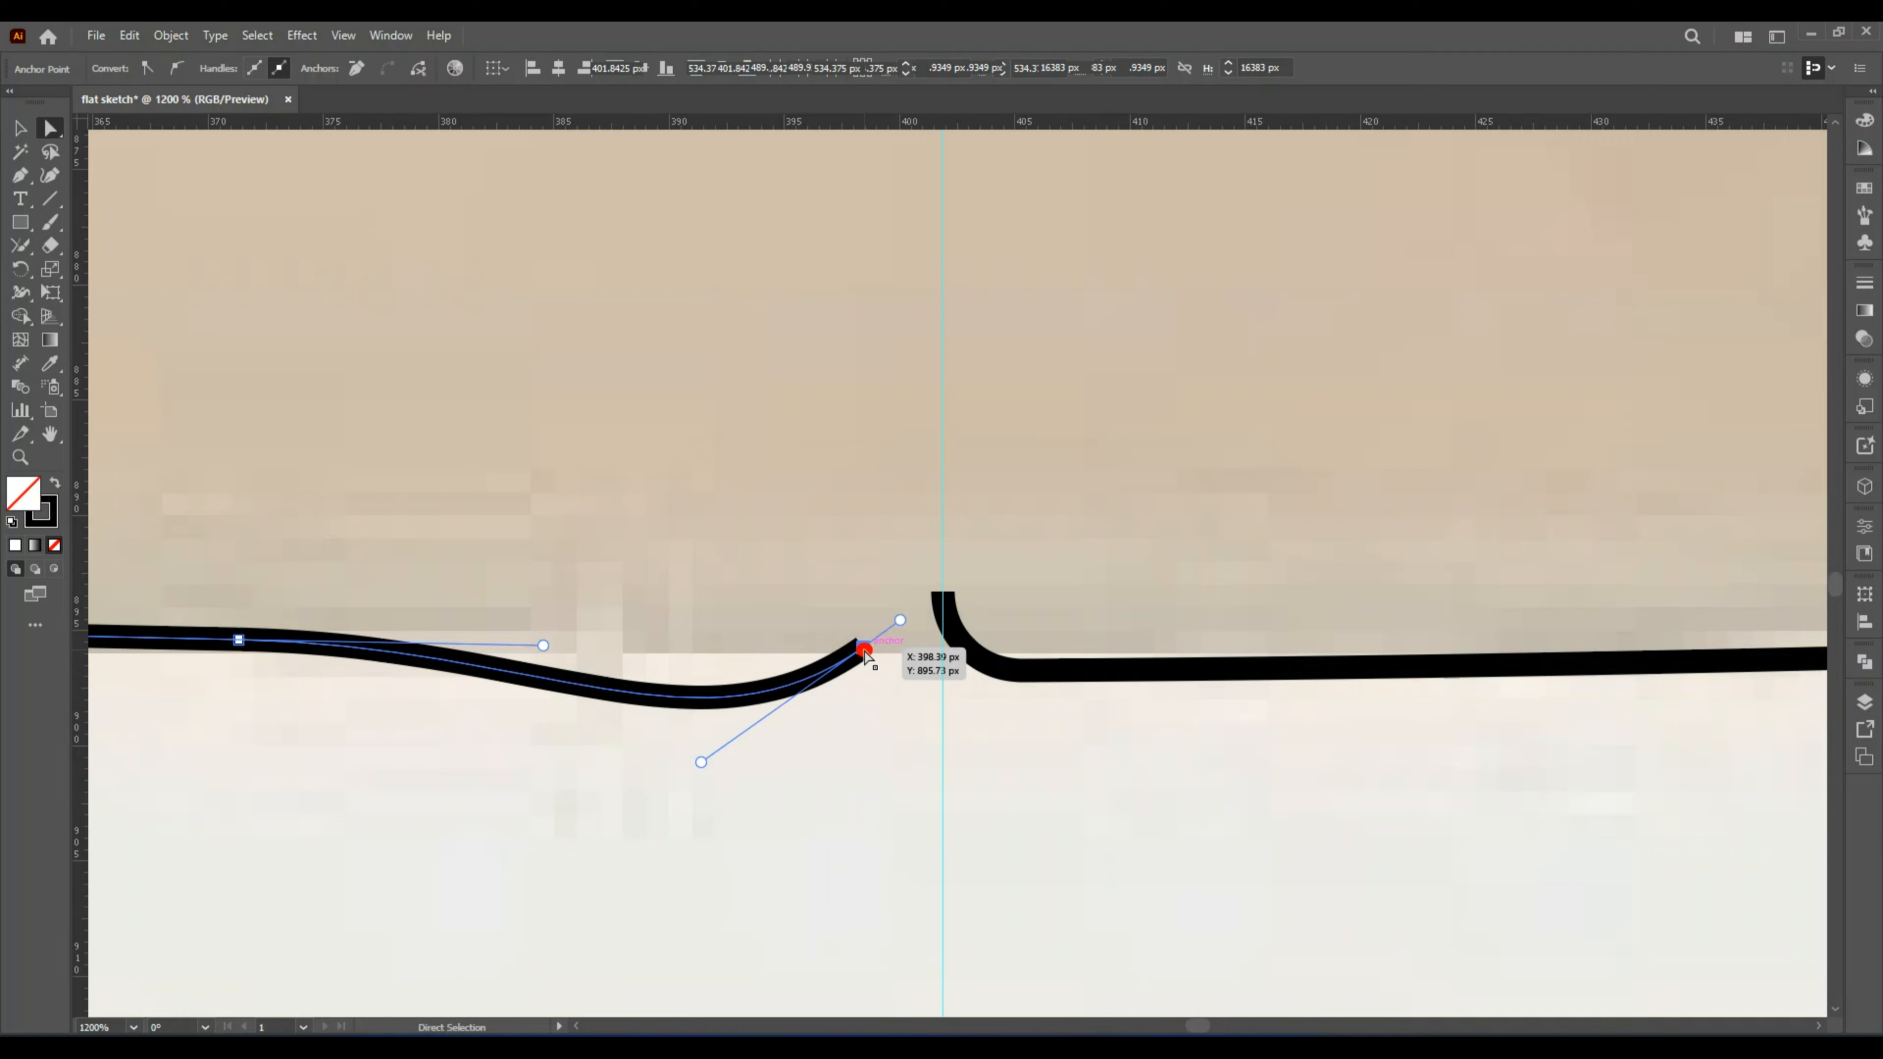
{"action": "left_click", "coordinate": [943, 594], "text": "shift"}
{"action": "key", "text": "ctrl+j"}
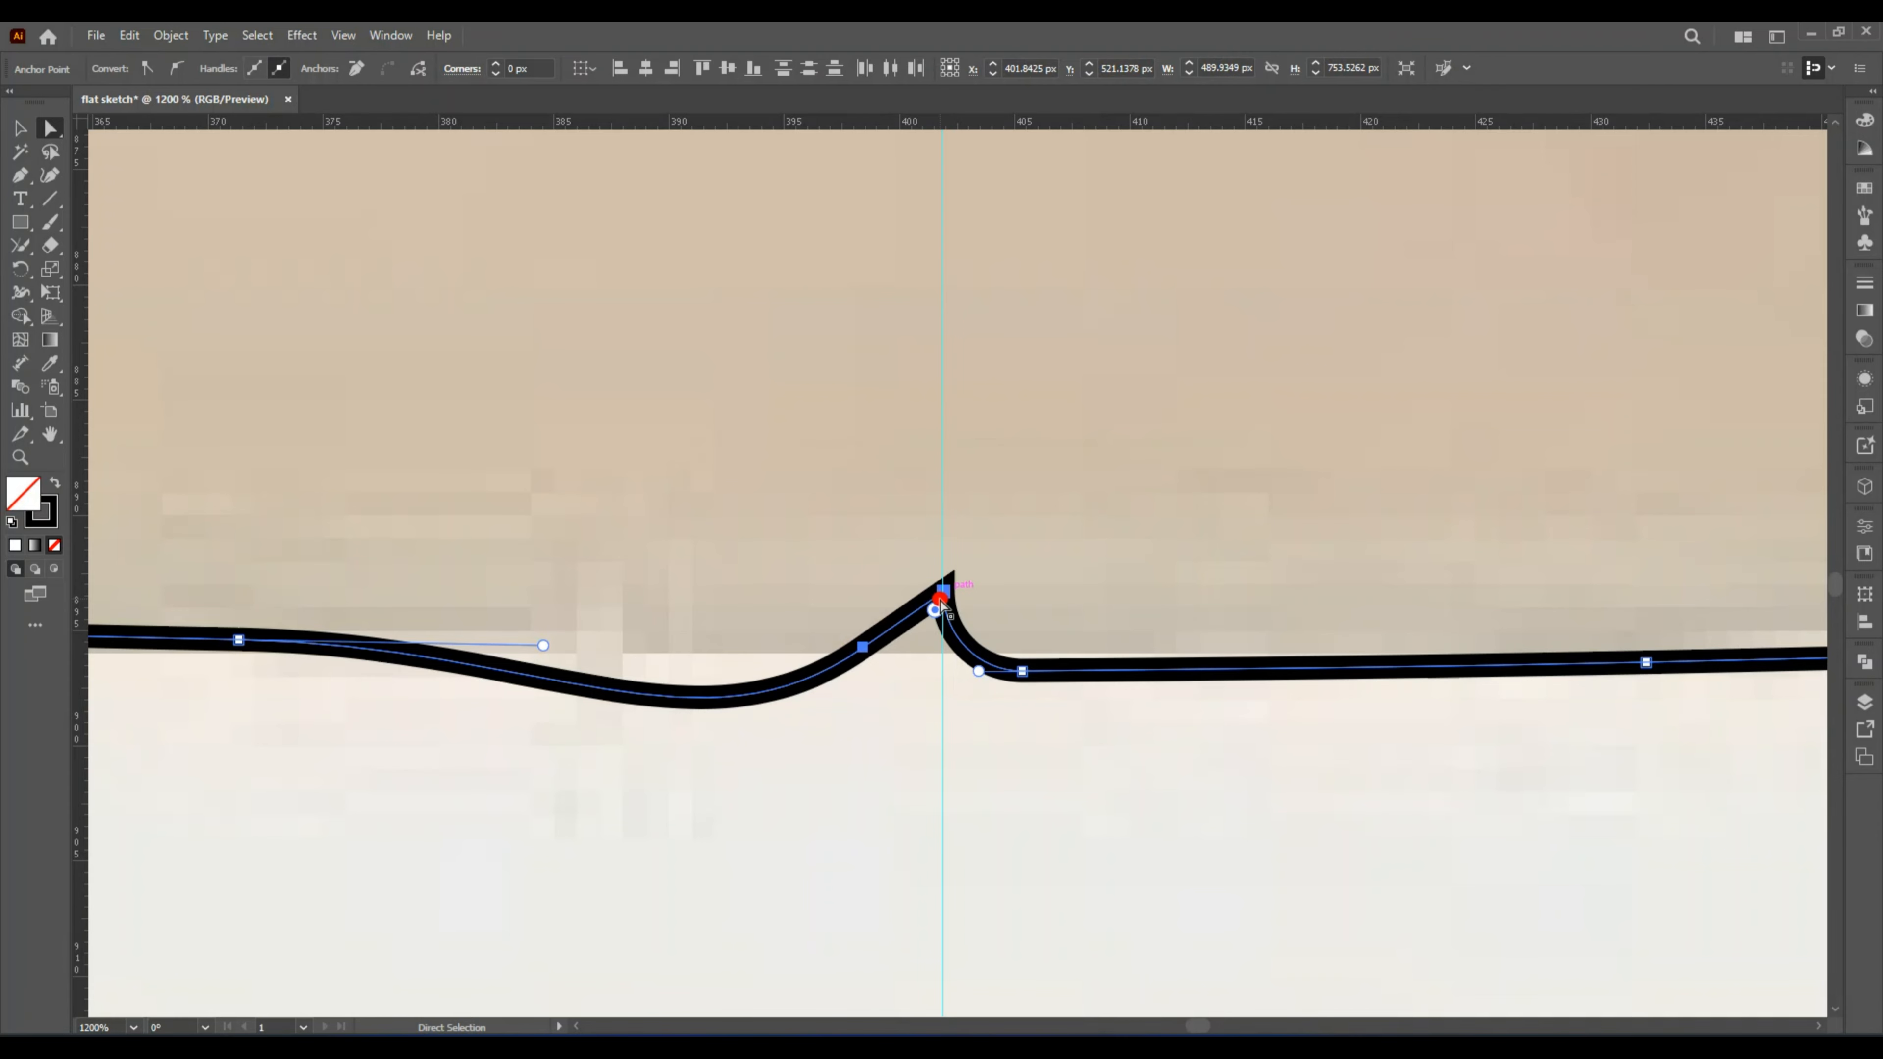
Remove the peaked anchor and its neighbouring anchors around the hem's centre with the Curvature tool.
{"action": "key", "text": "Delete"}
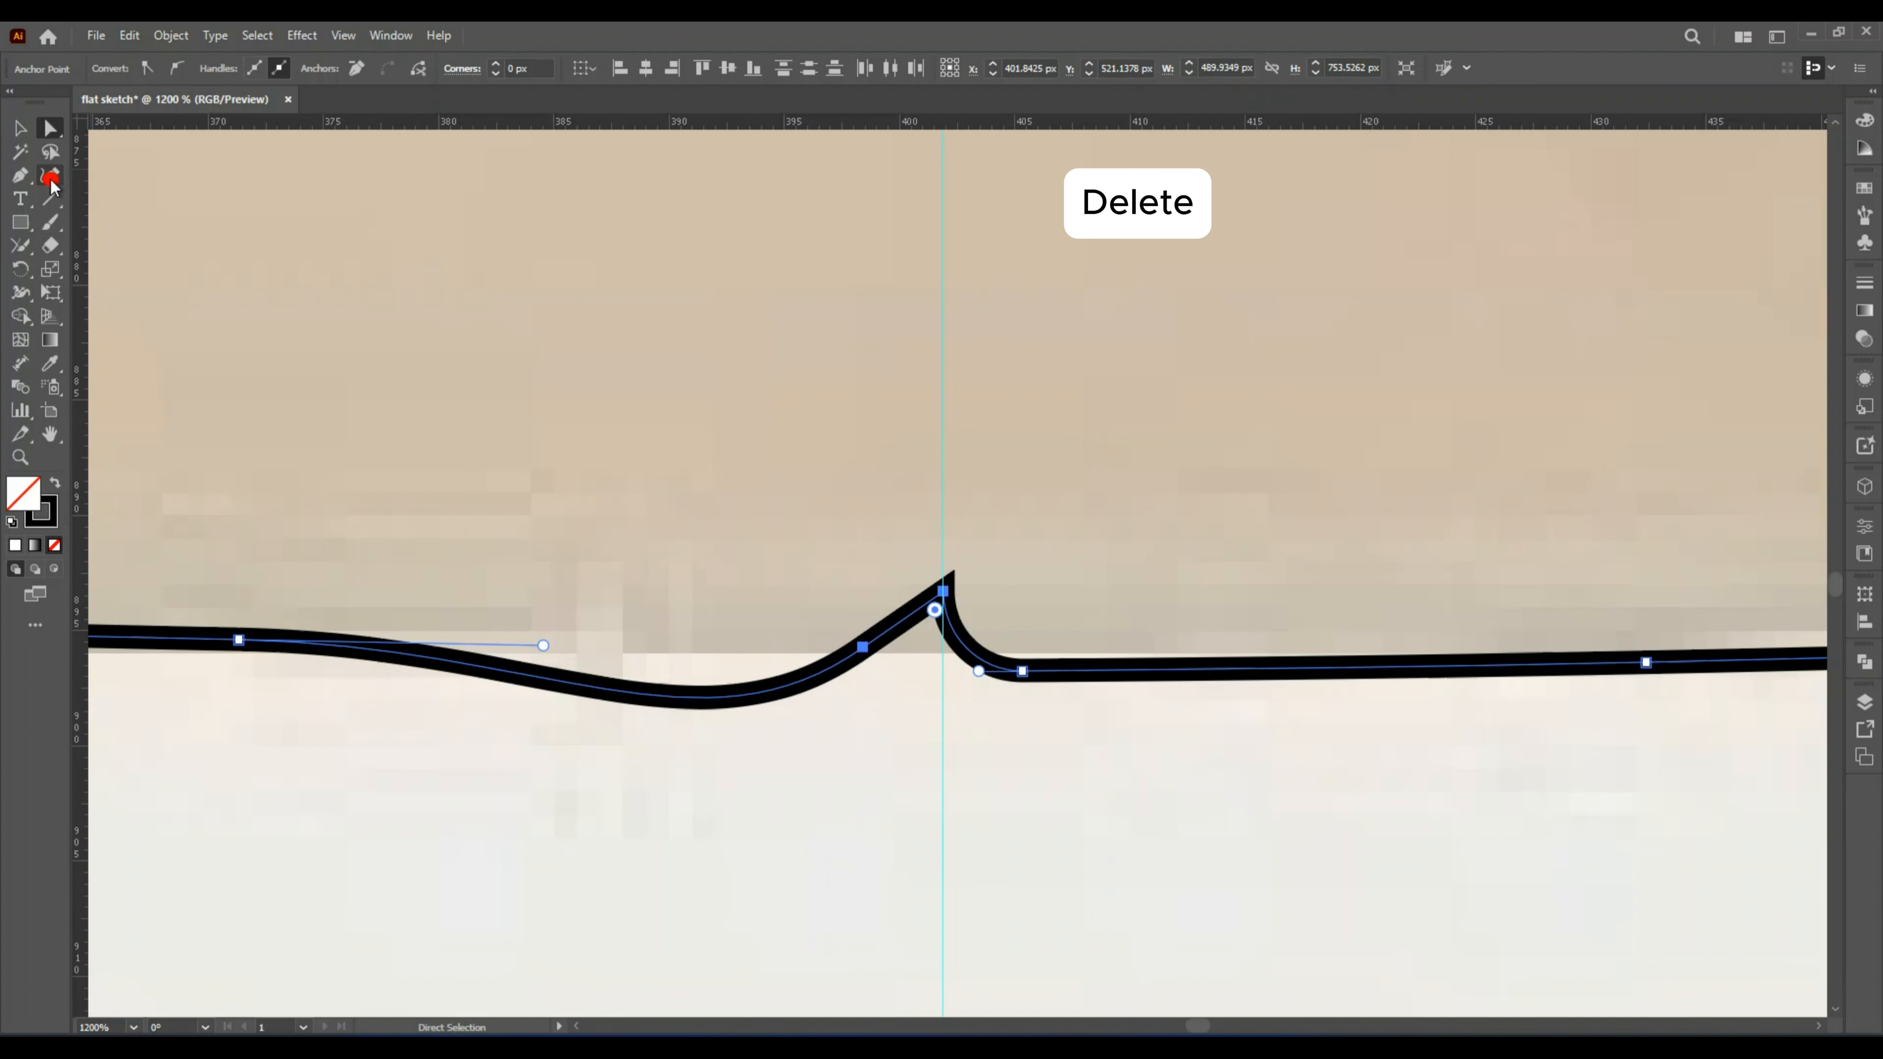
{"action": "left_click", "coordinate": [51, 178]}
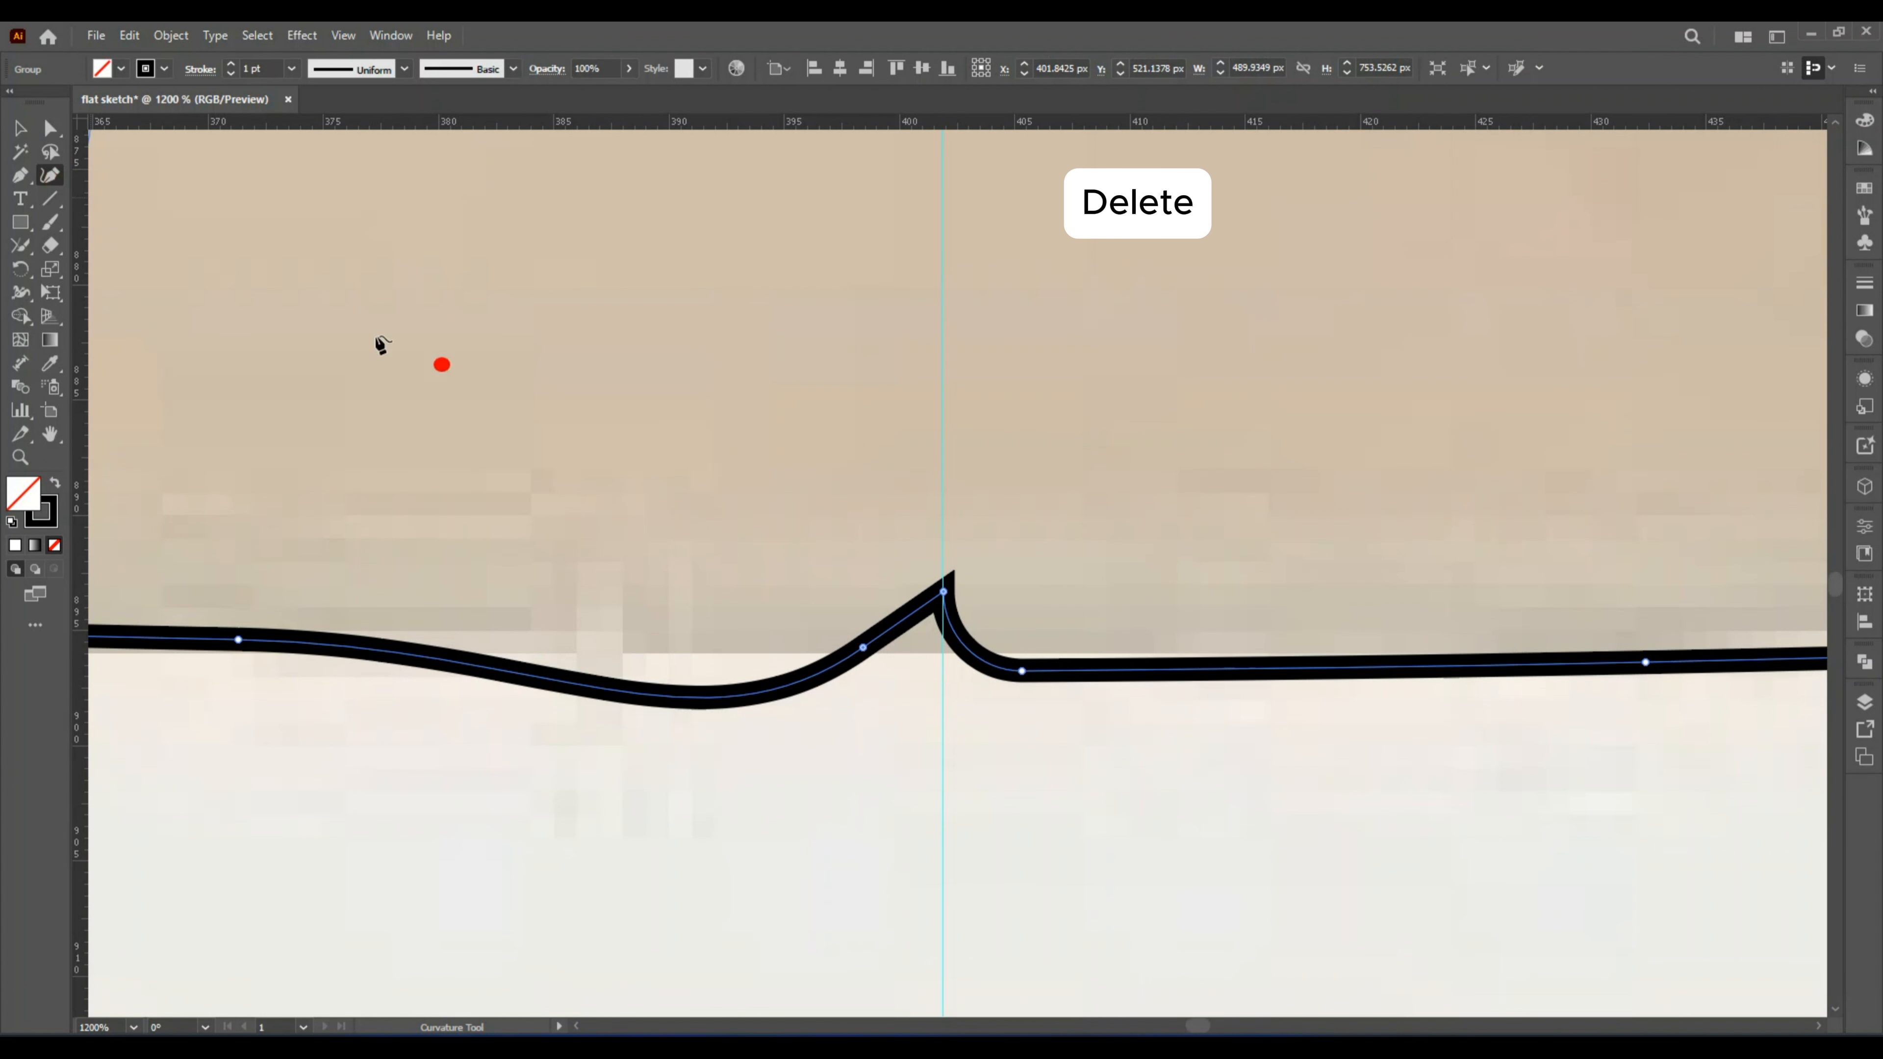
{"action": "left_click", "coordinate": [944, 594]}
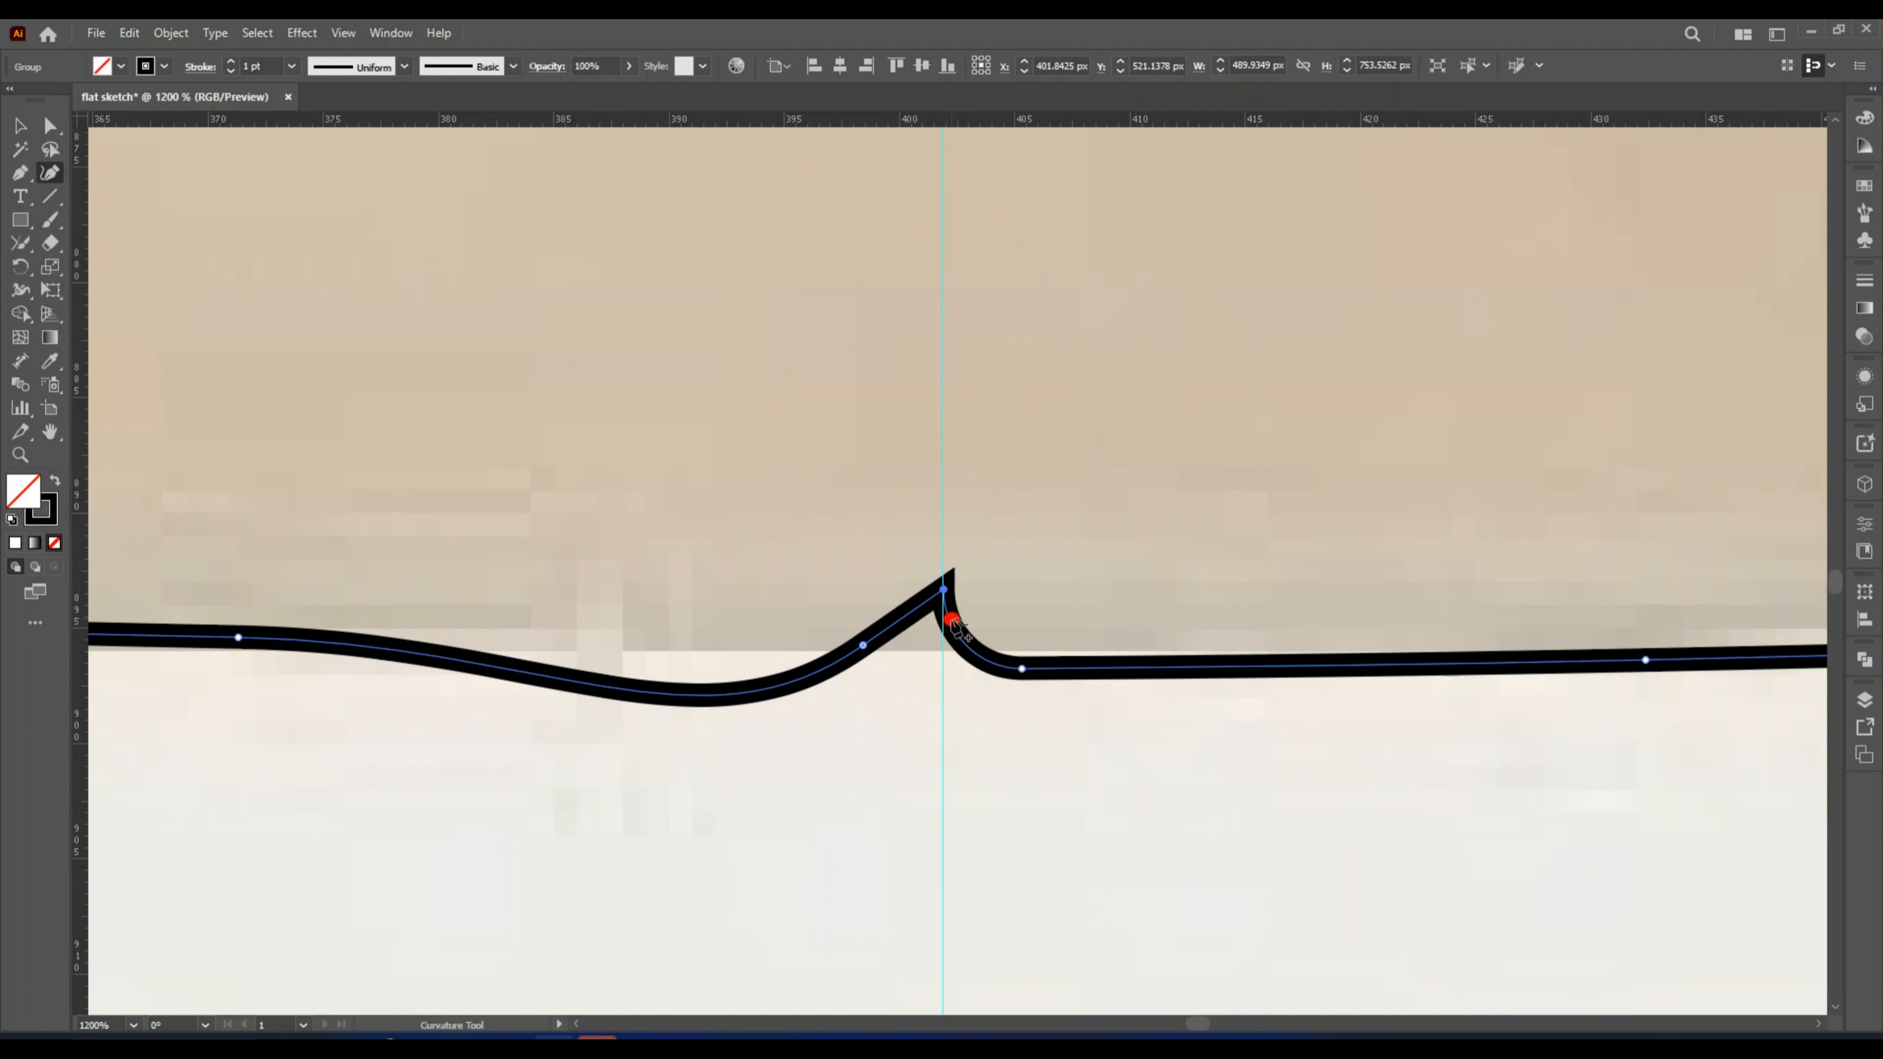
{"action": "key", "text": "Delete"}
{"action": "key", "text": "Delete"}
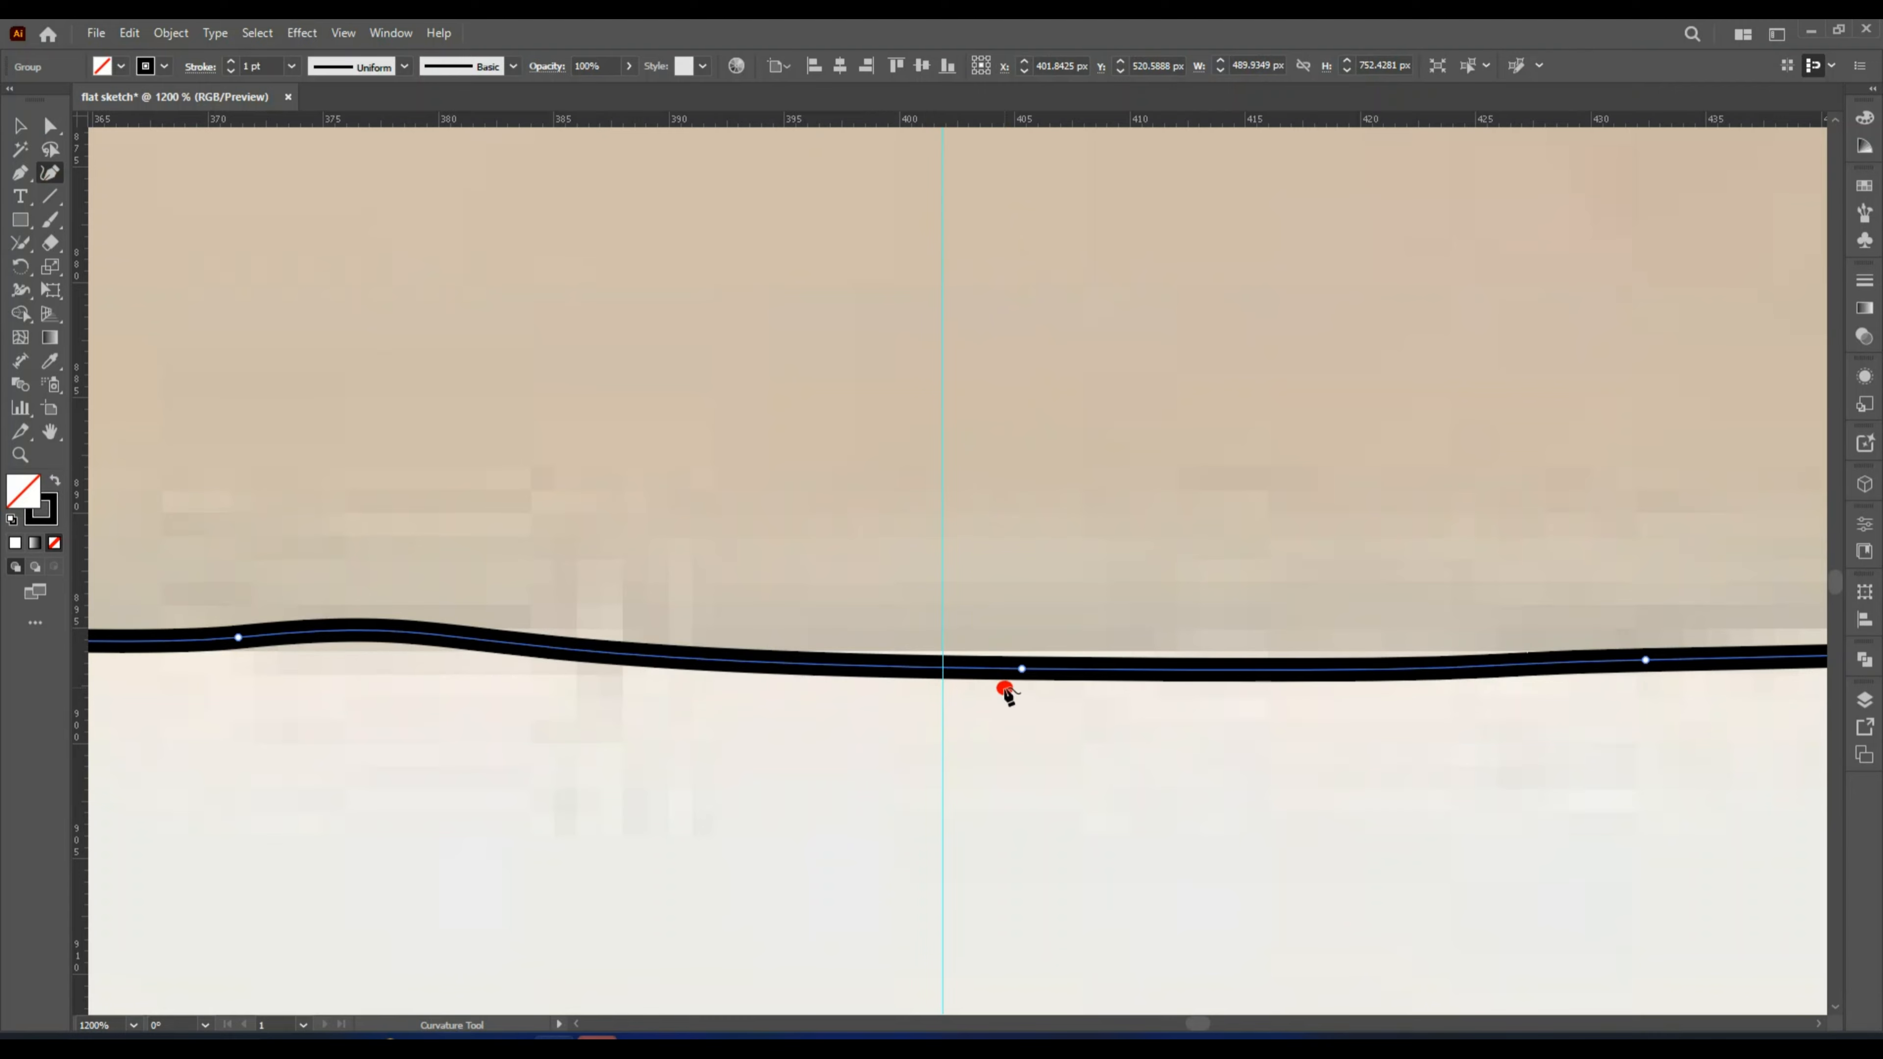
{"action": "left_click", "coordinate": [1022, 670]}
{"action": "key", "text": "Delete"}
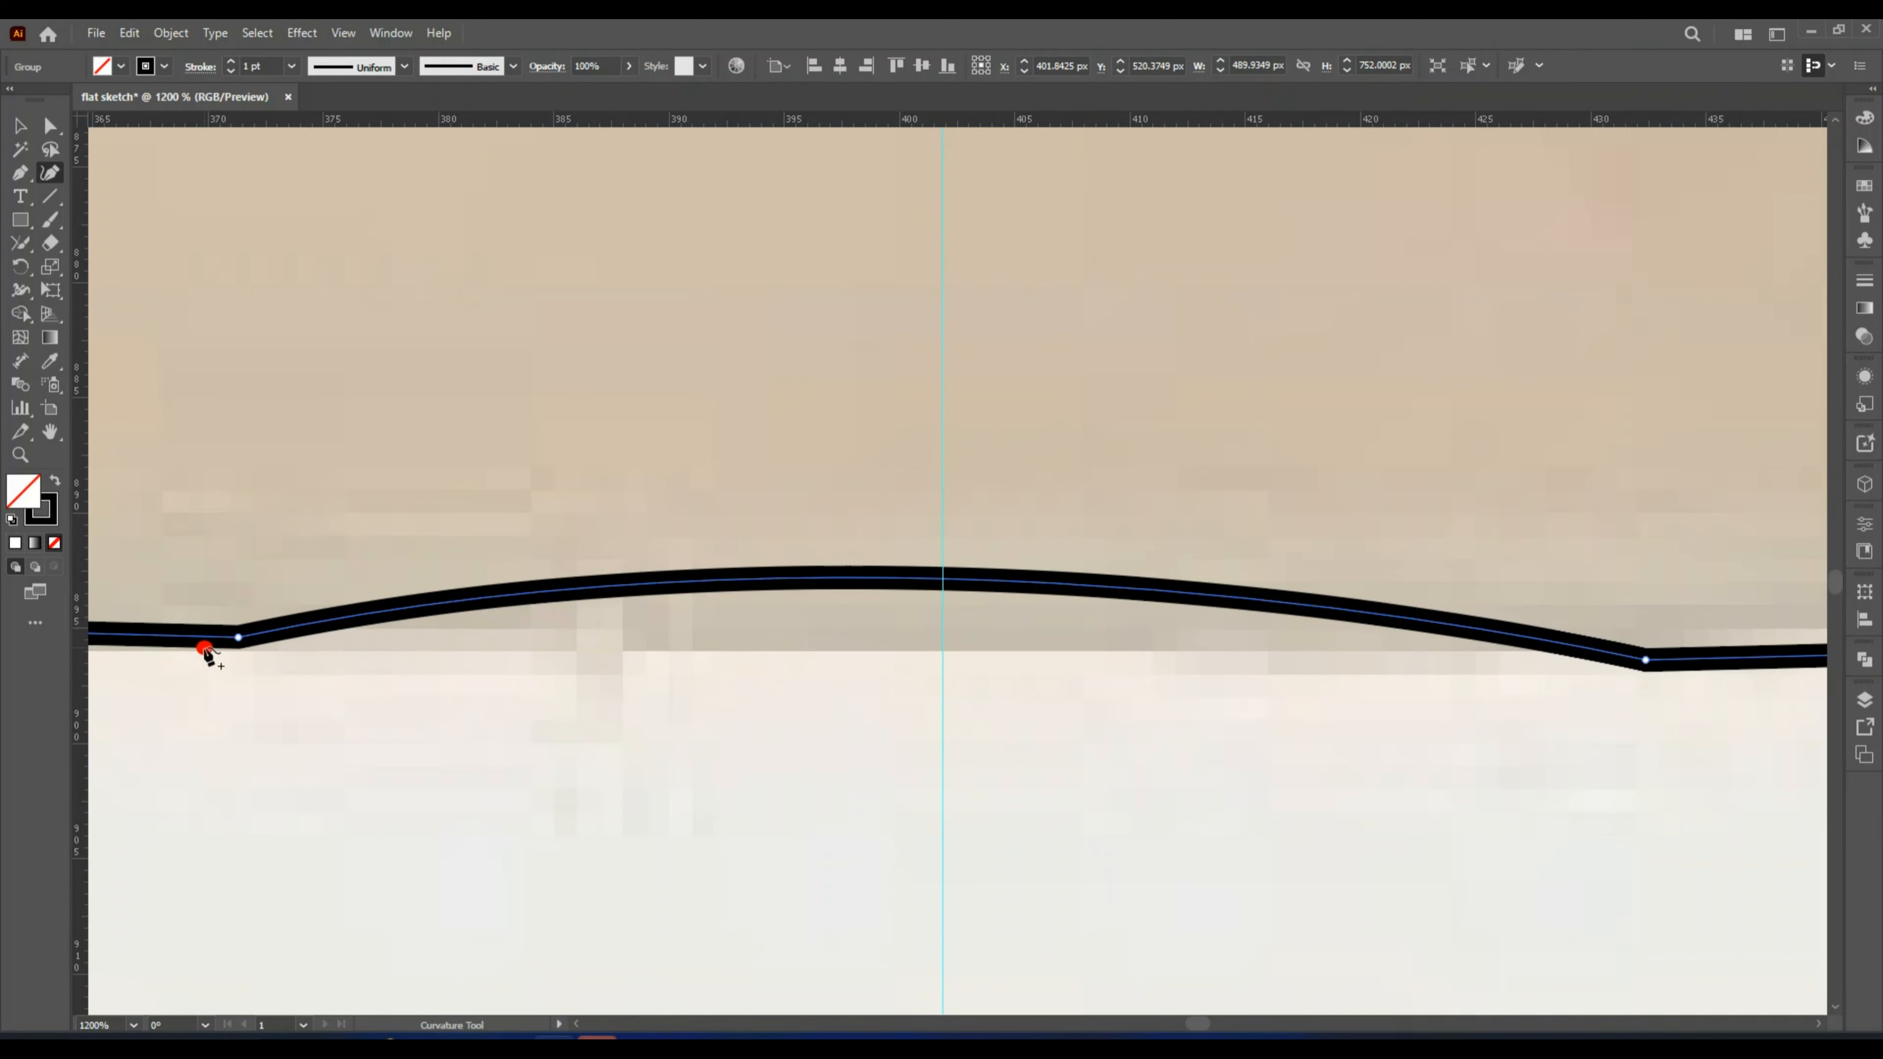
Remove the two anchor points beside the hem's centre so the middle panel has one smooth downward curve.
{"action": "scroll", "coordinate": [204, 651], "scroll_direction": "down", "scroll_amount": 7, "text": "alt"}
{"action": "scroll", "coordinate": [991, 678], "scroll_direction": "down", "scroll_amount": 3}
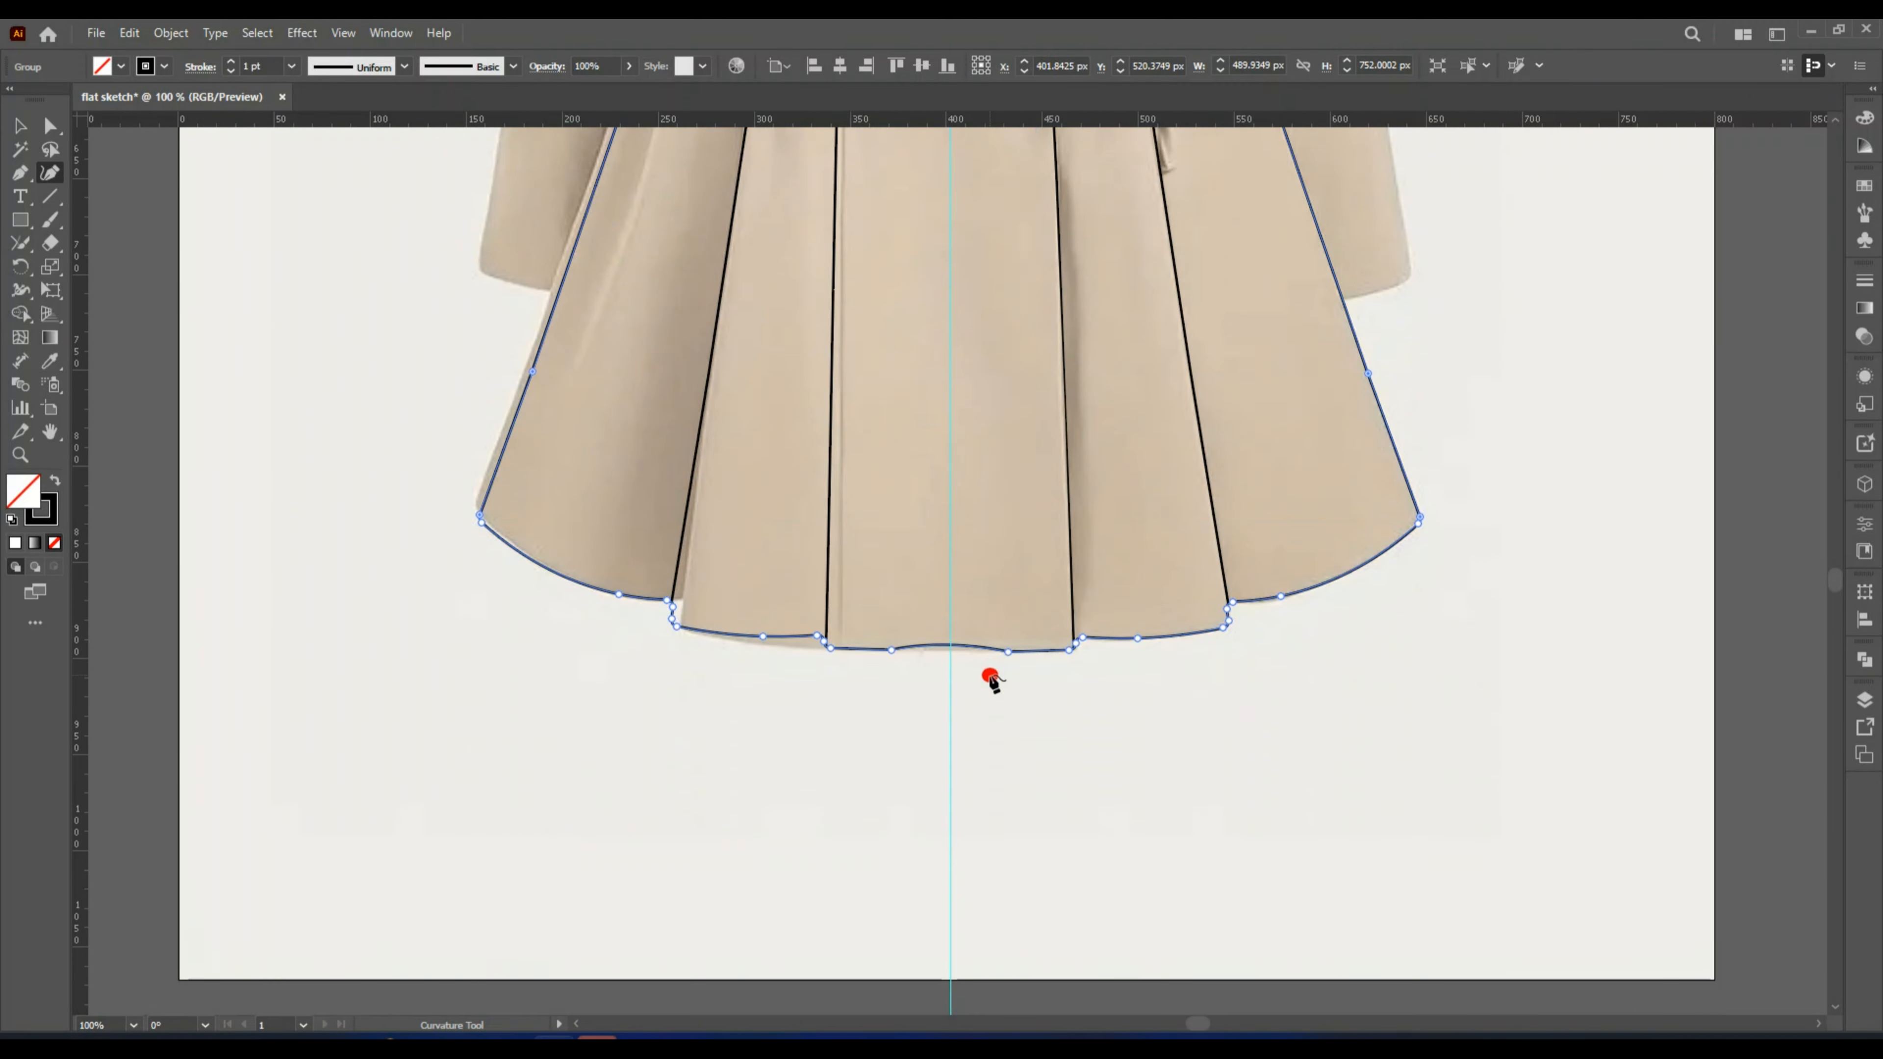
{"action": "key", "text": "Delete"}
{"action": "left_click", "coordinate": [1008, 652]}
{"action": "key", "text": "Delete"}
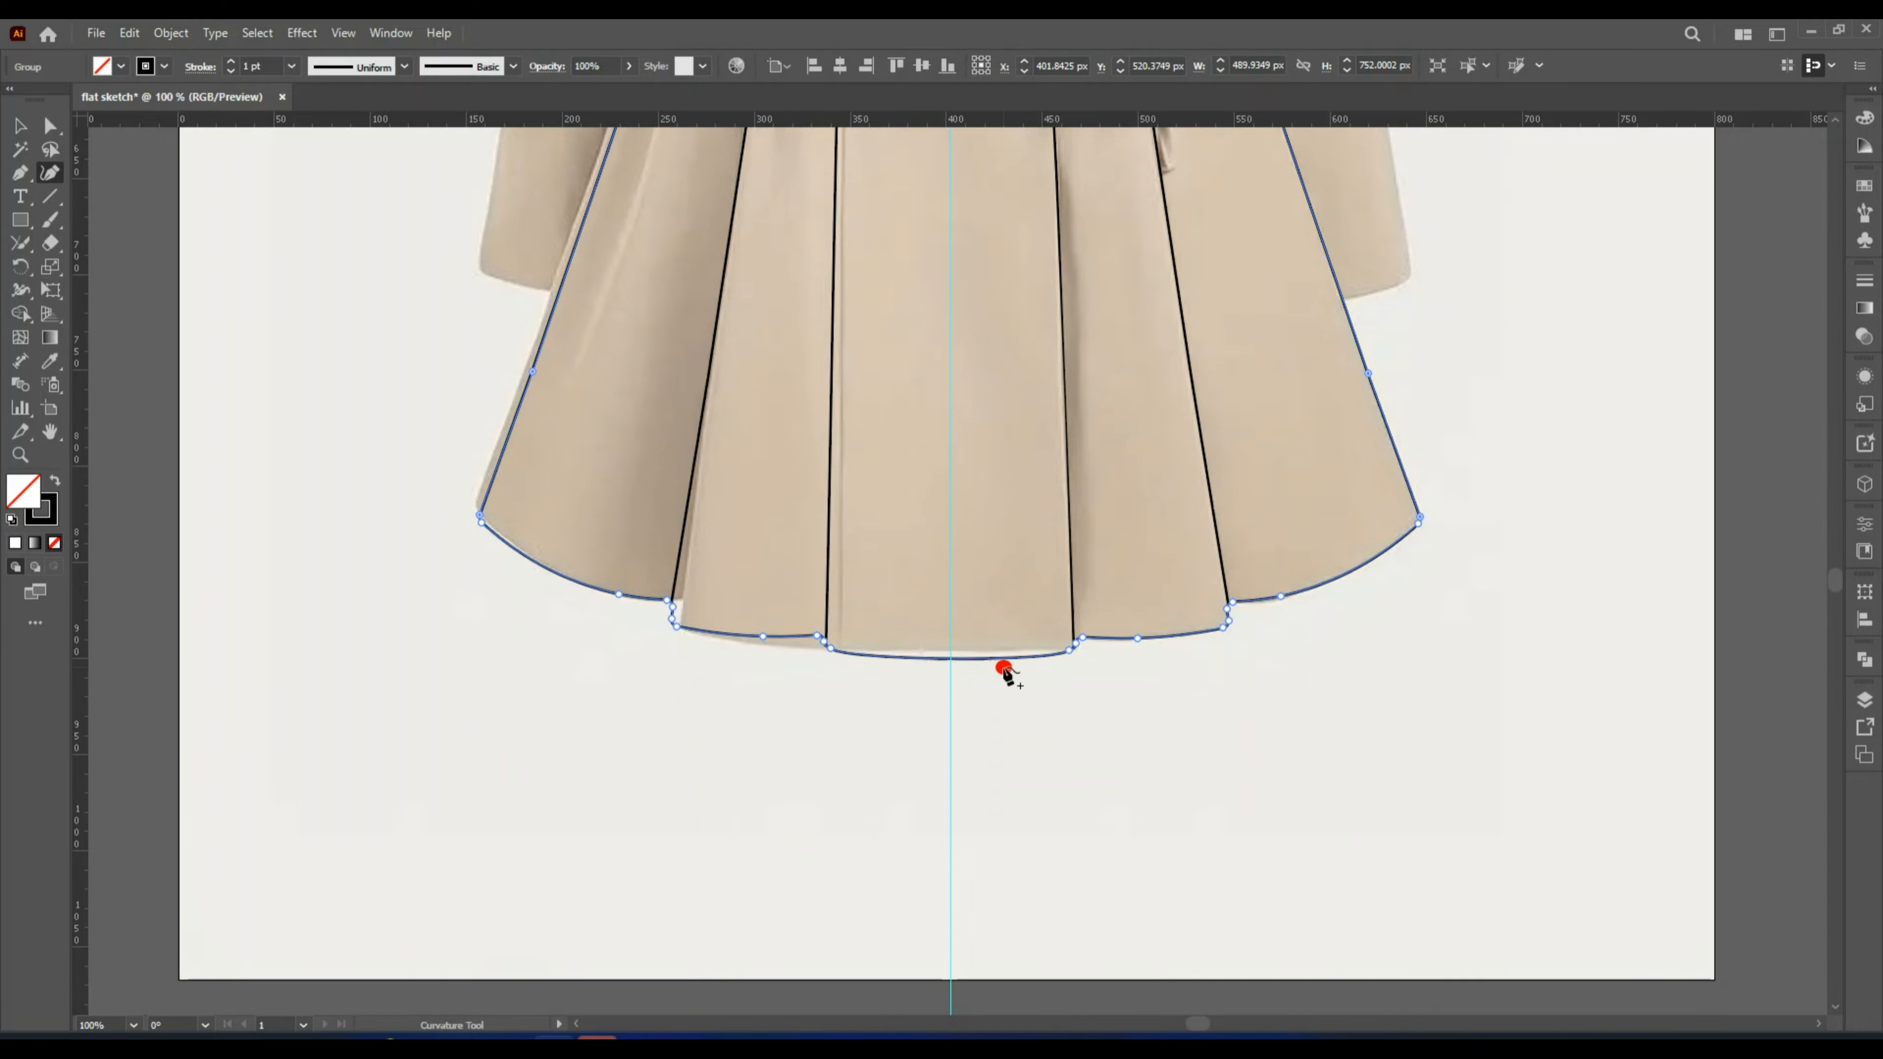
Select all the traced coat outlines and group them.
{"action": "scroll", "coordinate": [967, 660], "scroll_direction": "up", "scroll_amount": 8}
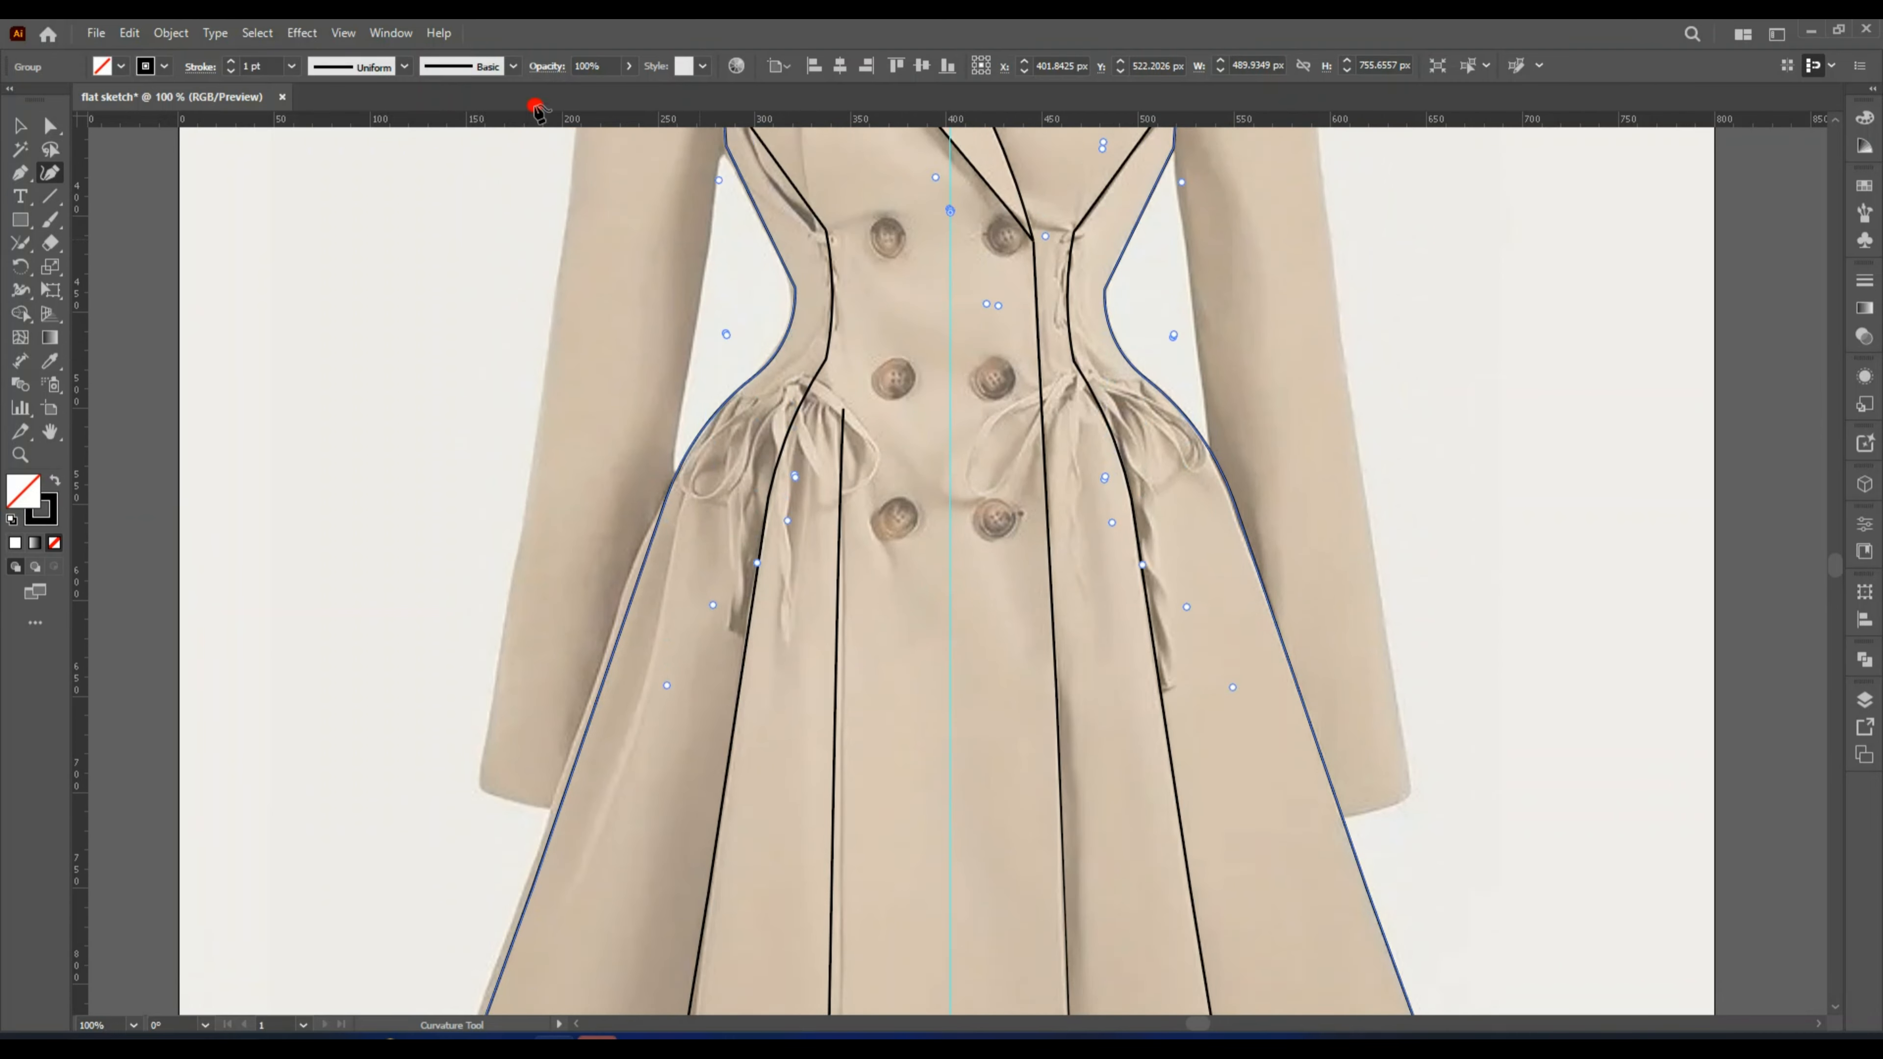
{"action": "key", "text": "v"}
{"action": "left_click", "coordinate": [348, 498]}
{"action": "scroll", "coordinate": [706, 529], "scroll_direction": "up", "scroll_amount": 5}
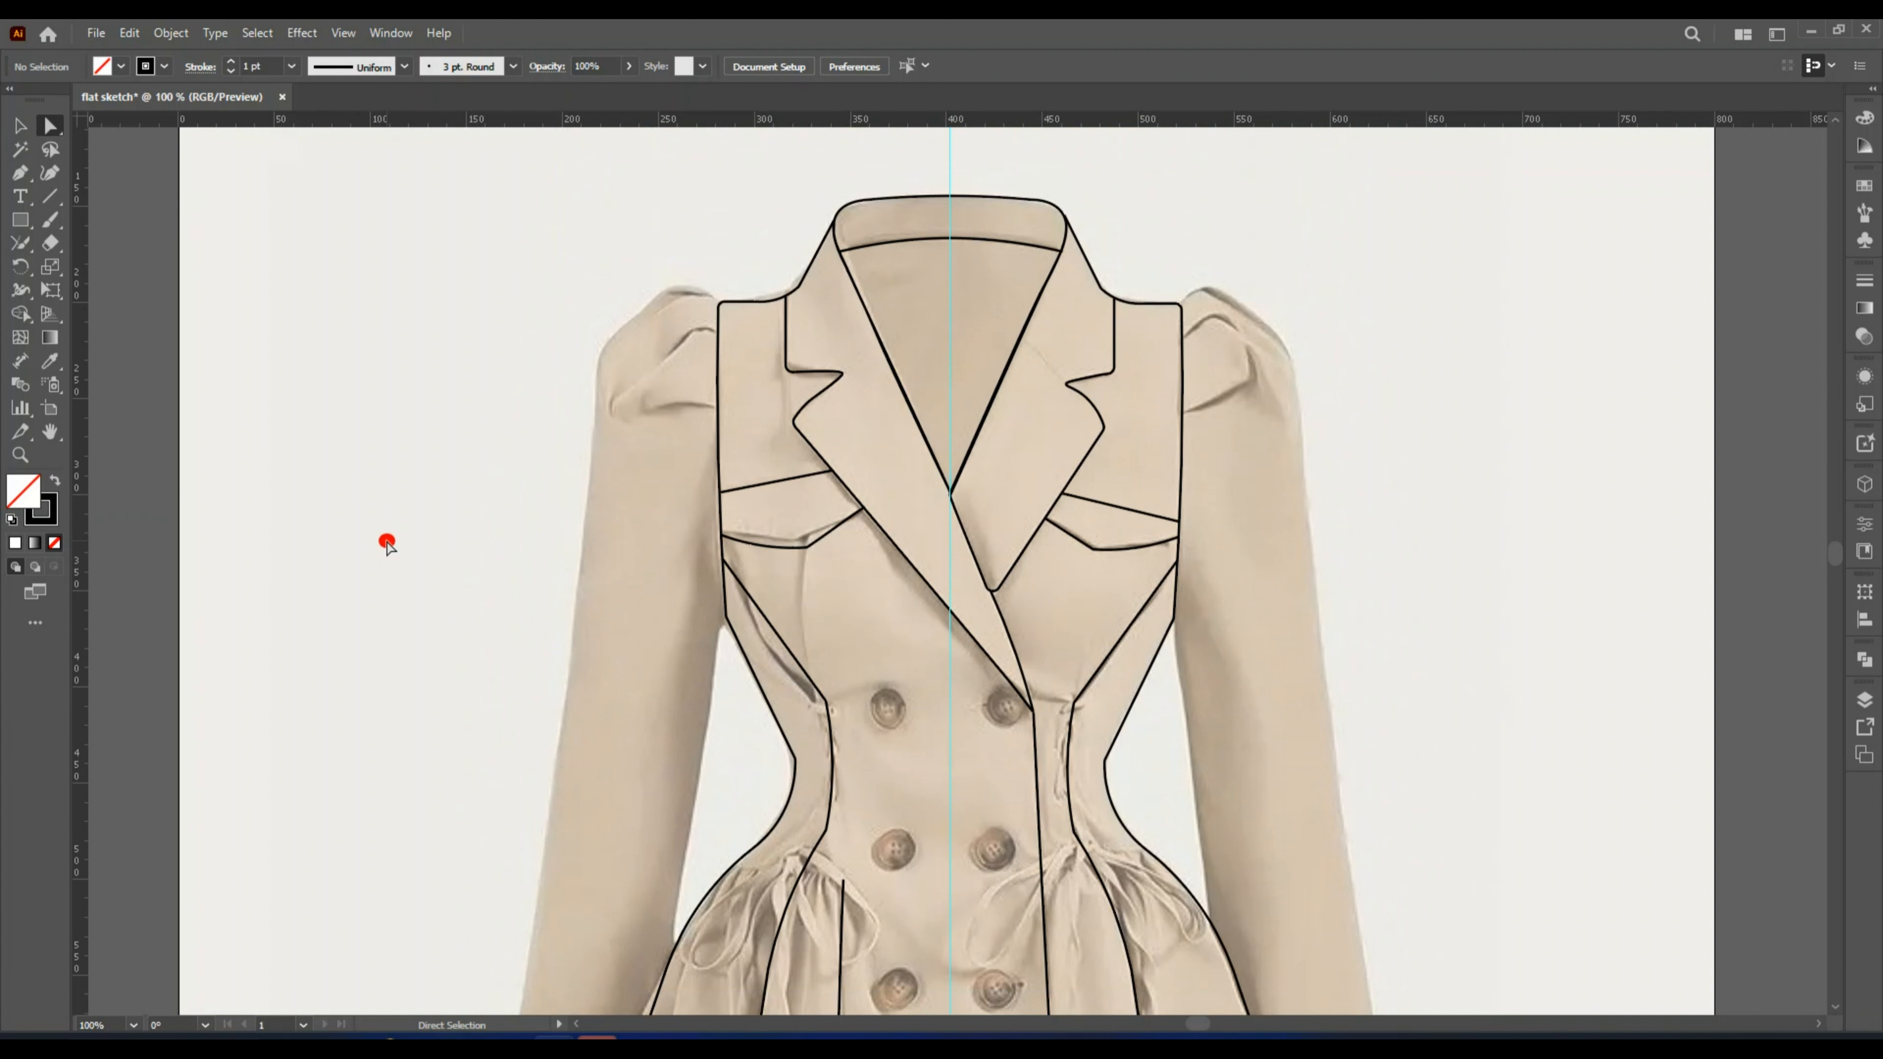
{"action": "key", "text": "ctrl+a"}
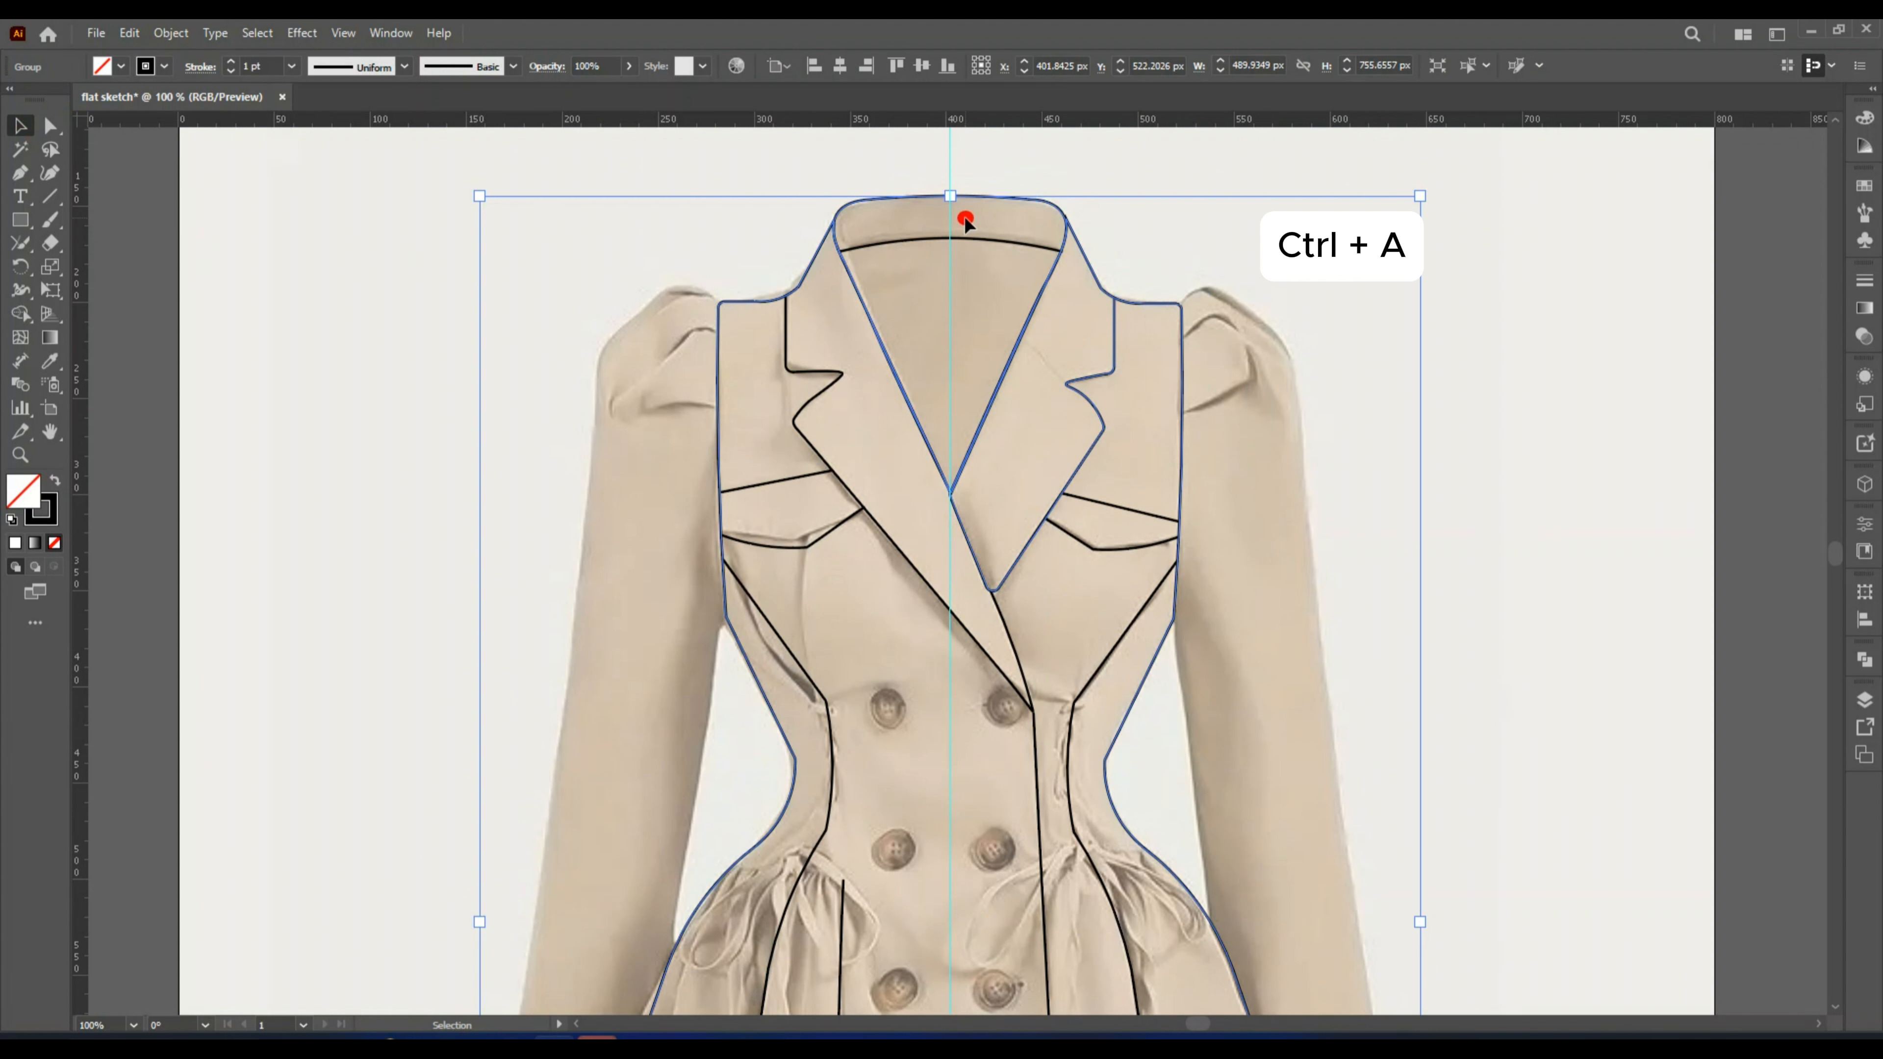
{"action": "left_click", "coordinate": [959, 215]}
{"action": "key", "text": "ctrl+a"}
{"action": "key", "text": "v"}
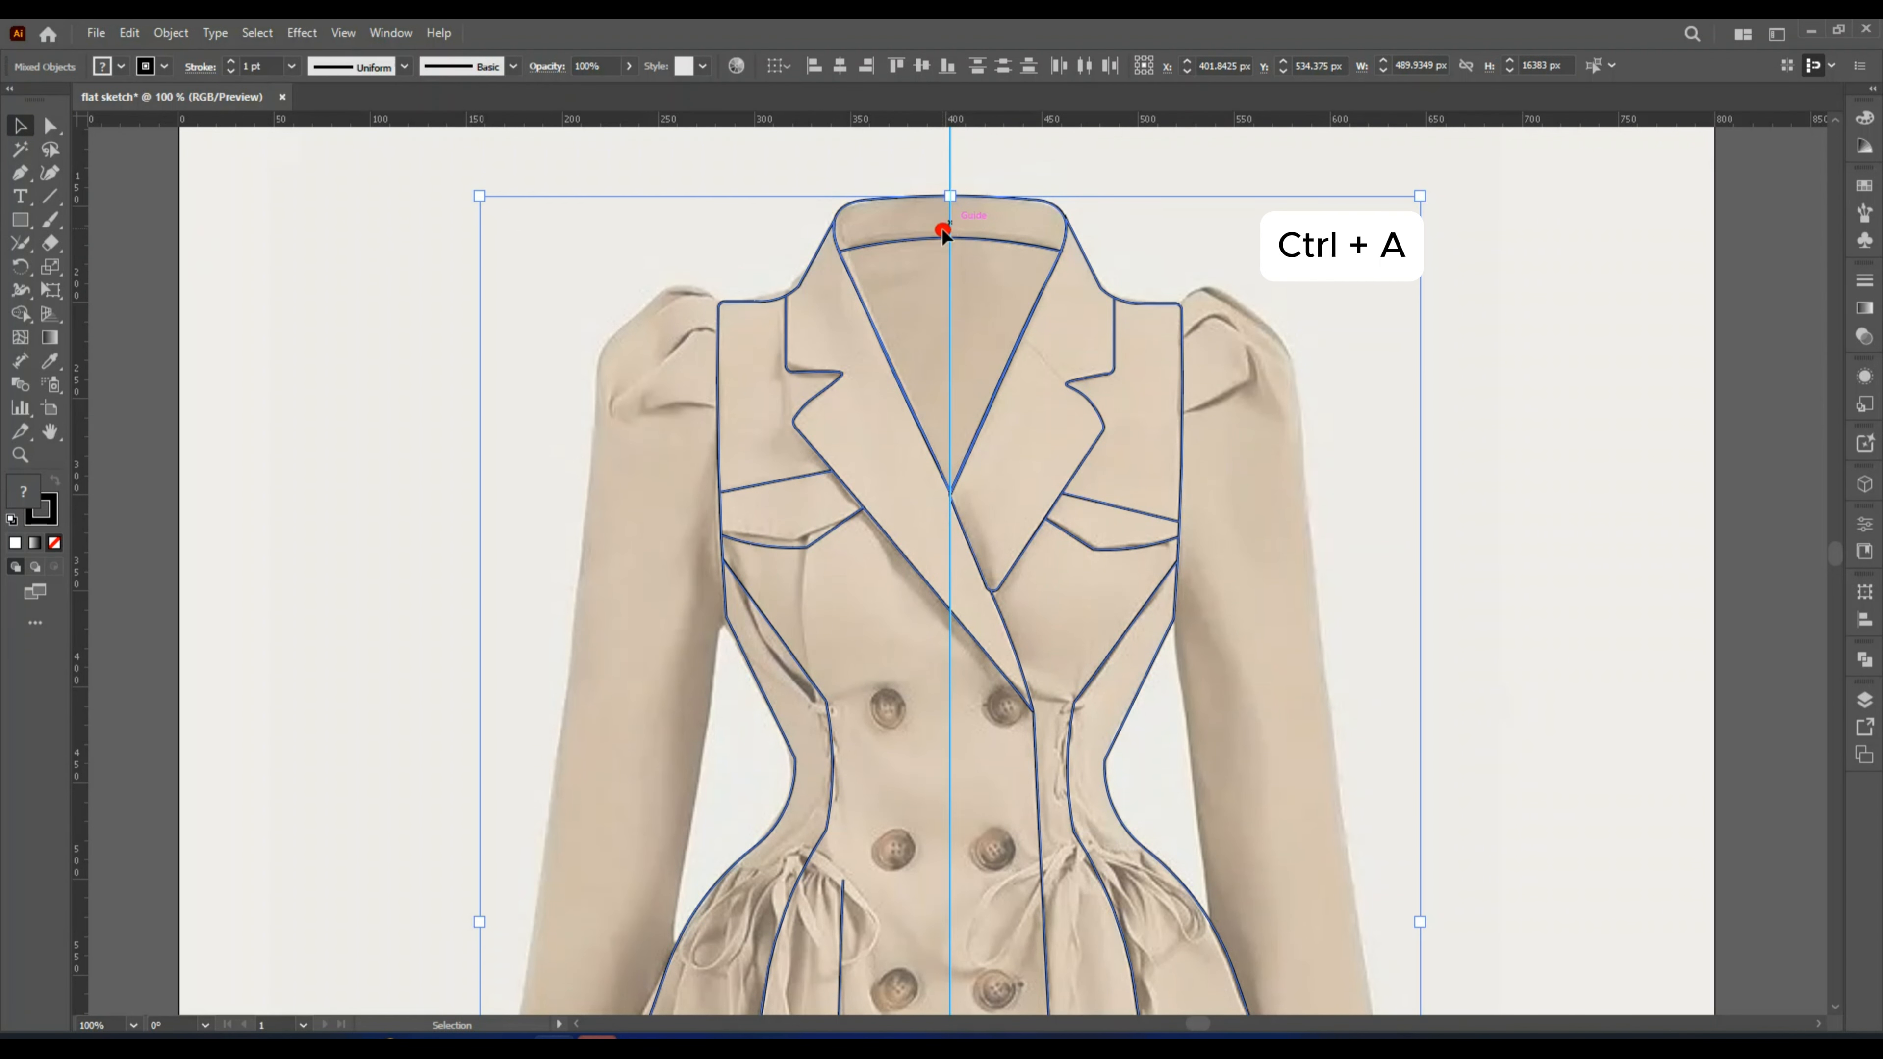
{"action": "right_click", "coordinate": [927, 238]}
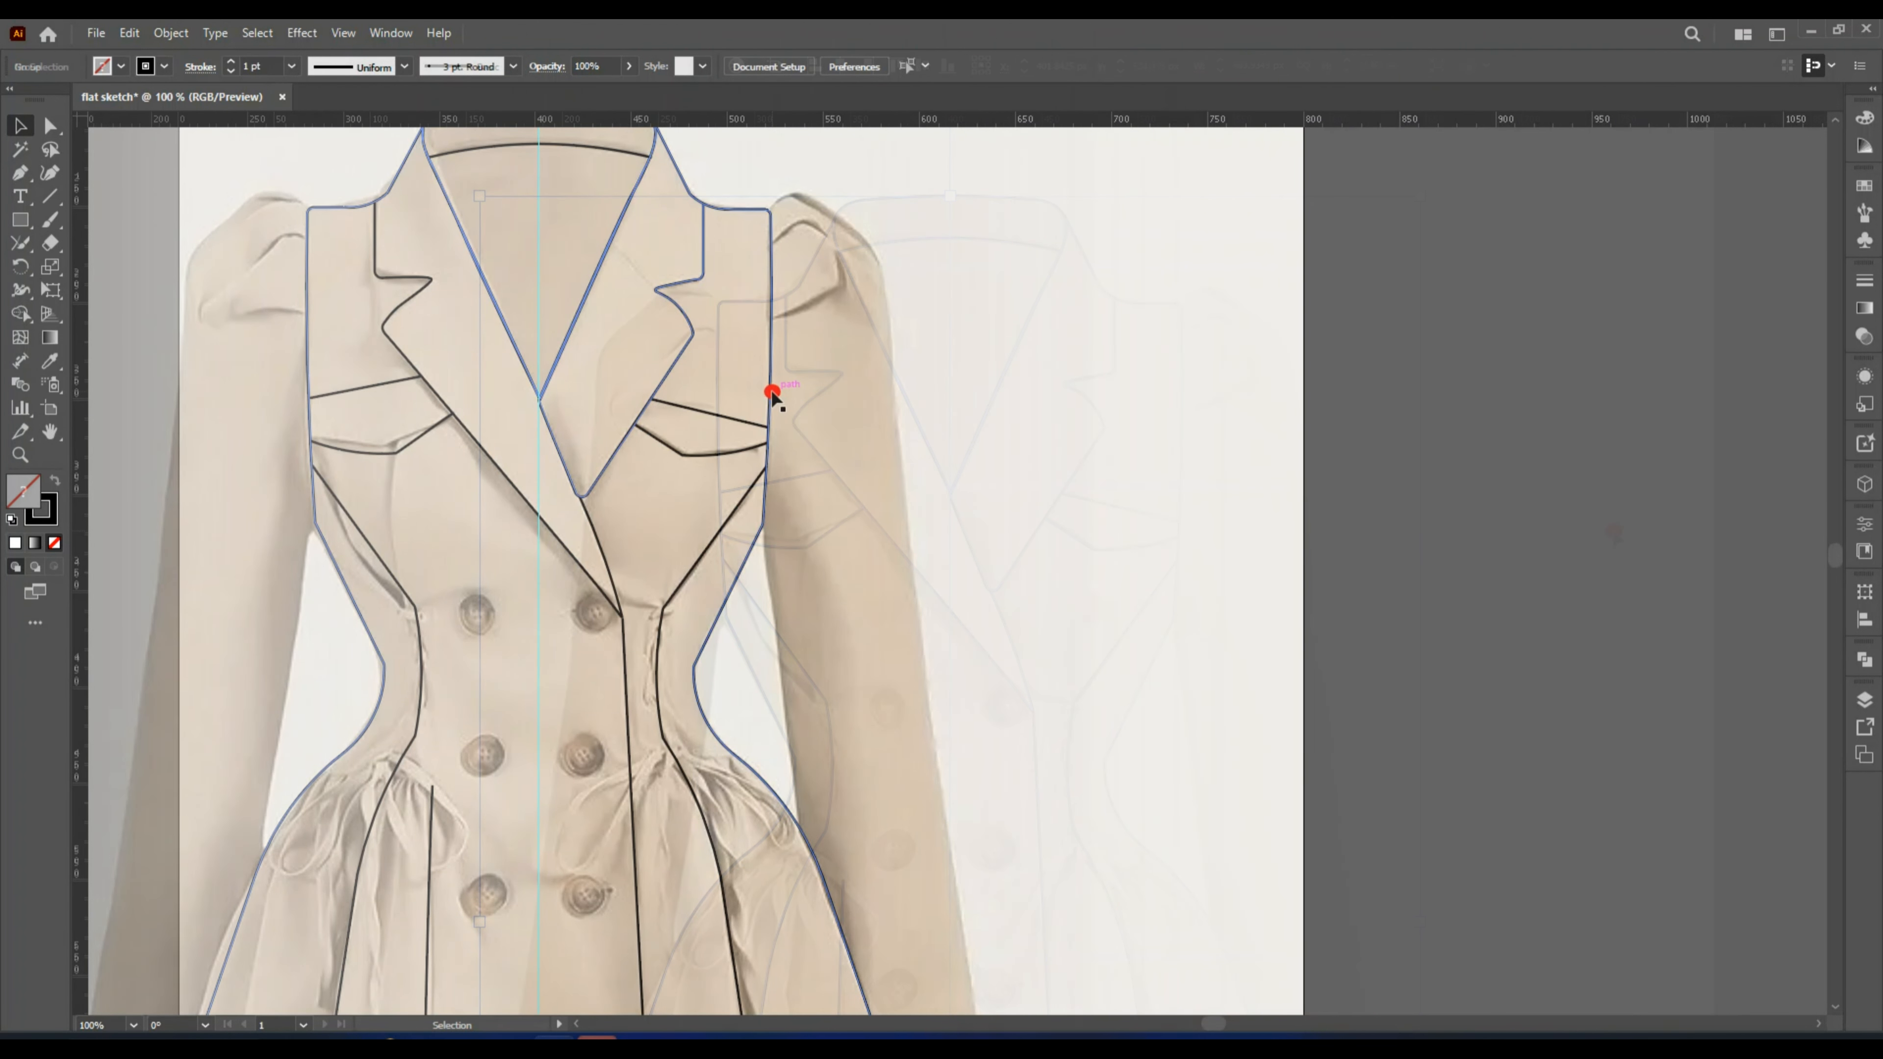
Shift the grouped outlines left by about 82 px to uncover the photo's right sleeve.
{"action": "left_click_drag", "start_coordinate": [769, 391], "coordinate": [615, 395]}
{"action": "scroll", "coordinate": [743, 412], "scroll_direction": "down", "scroll_amount": 2}
{"action": "scroll", "coordinate": [744, 412], "scroll_direction": "down", "scroll_amount": 1}
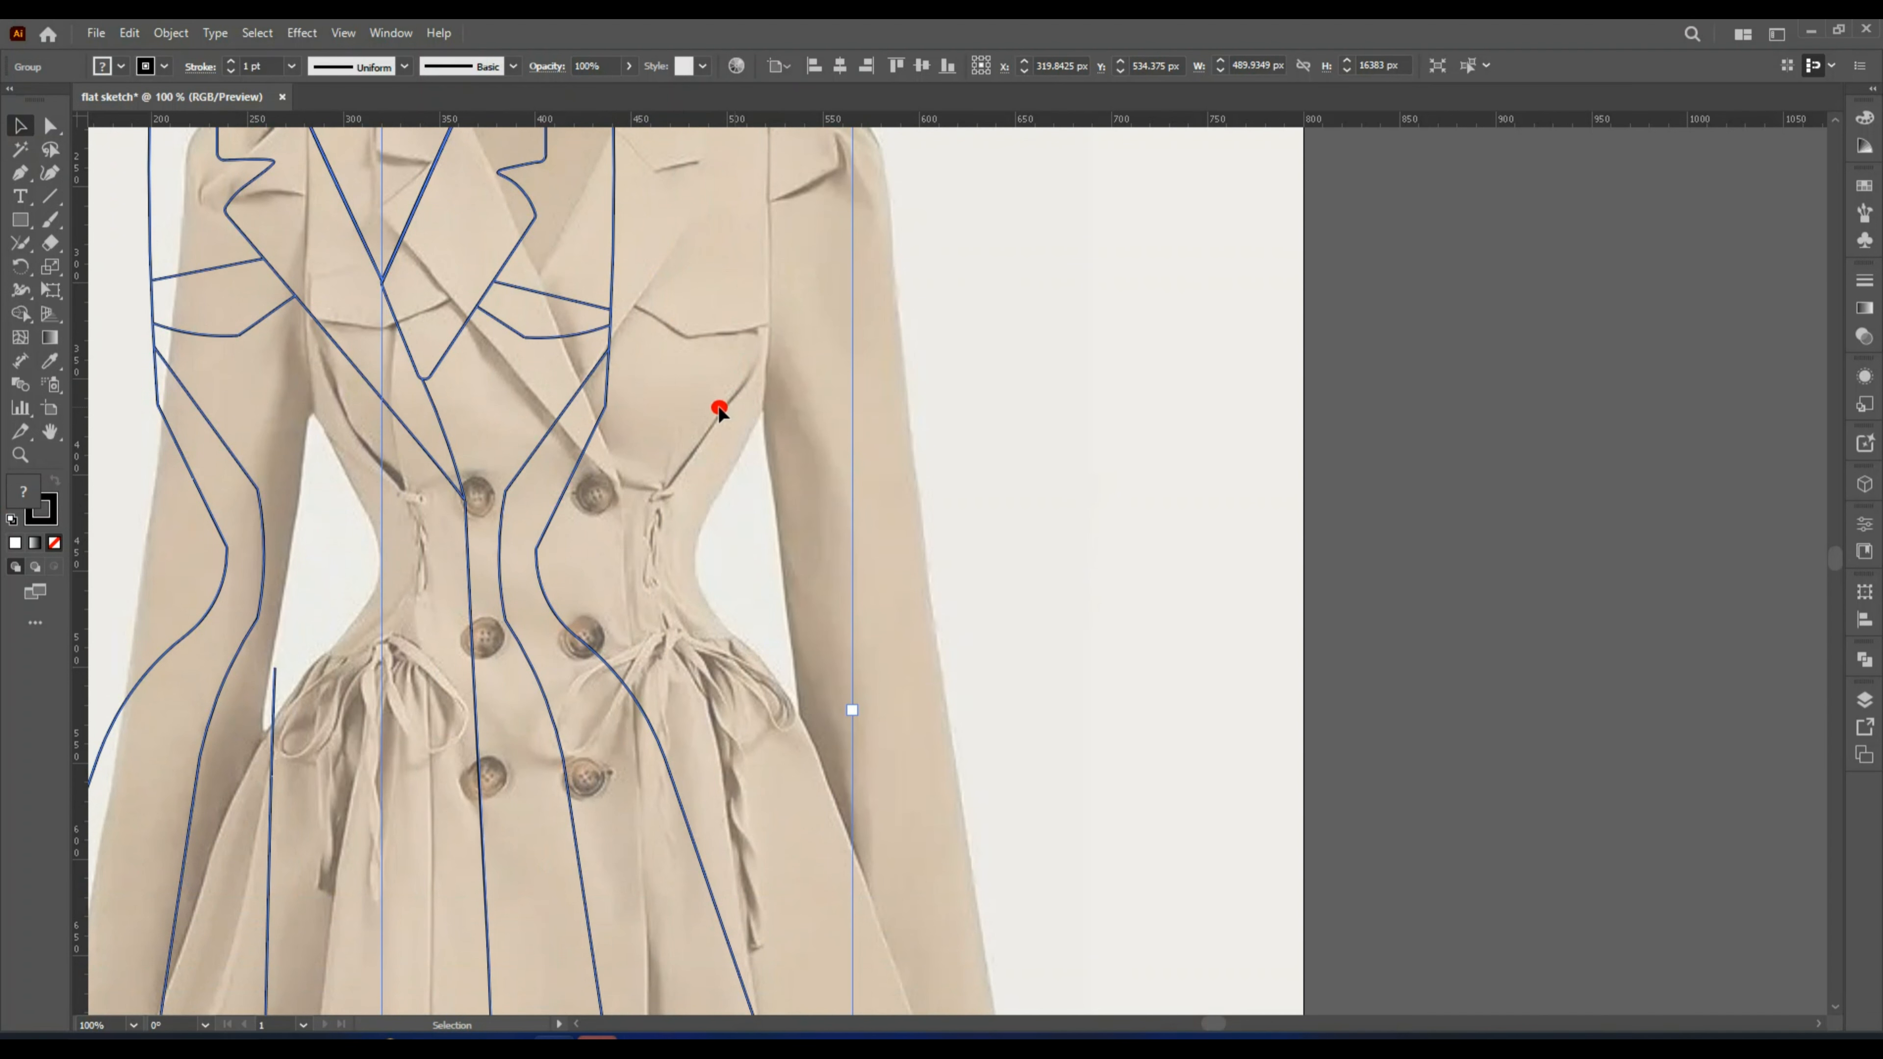
{"action": "scroll", "coordinate": [534, 419], "scroll_direction": "up", "scroll_amount": 1}
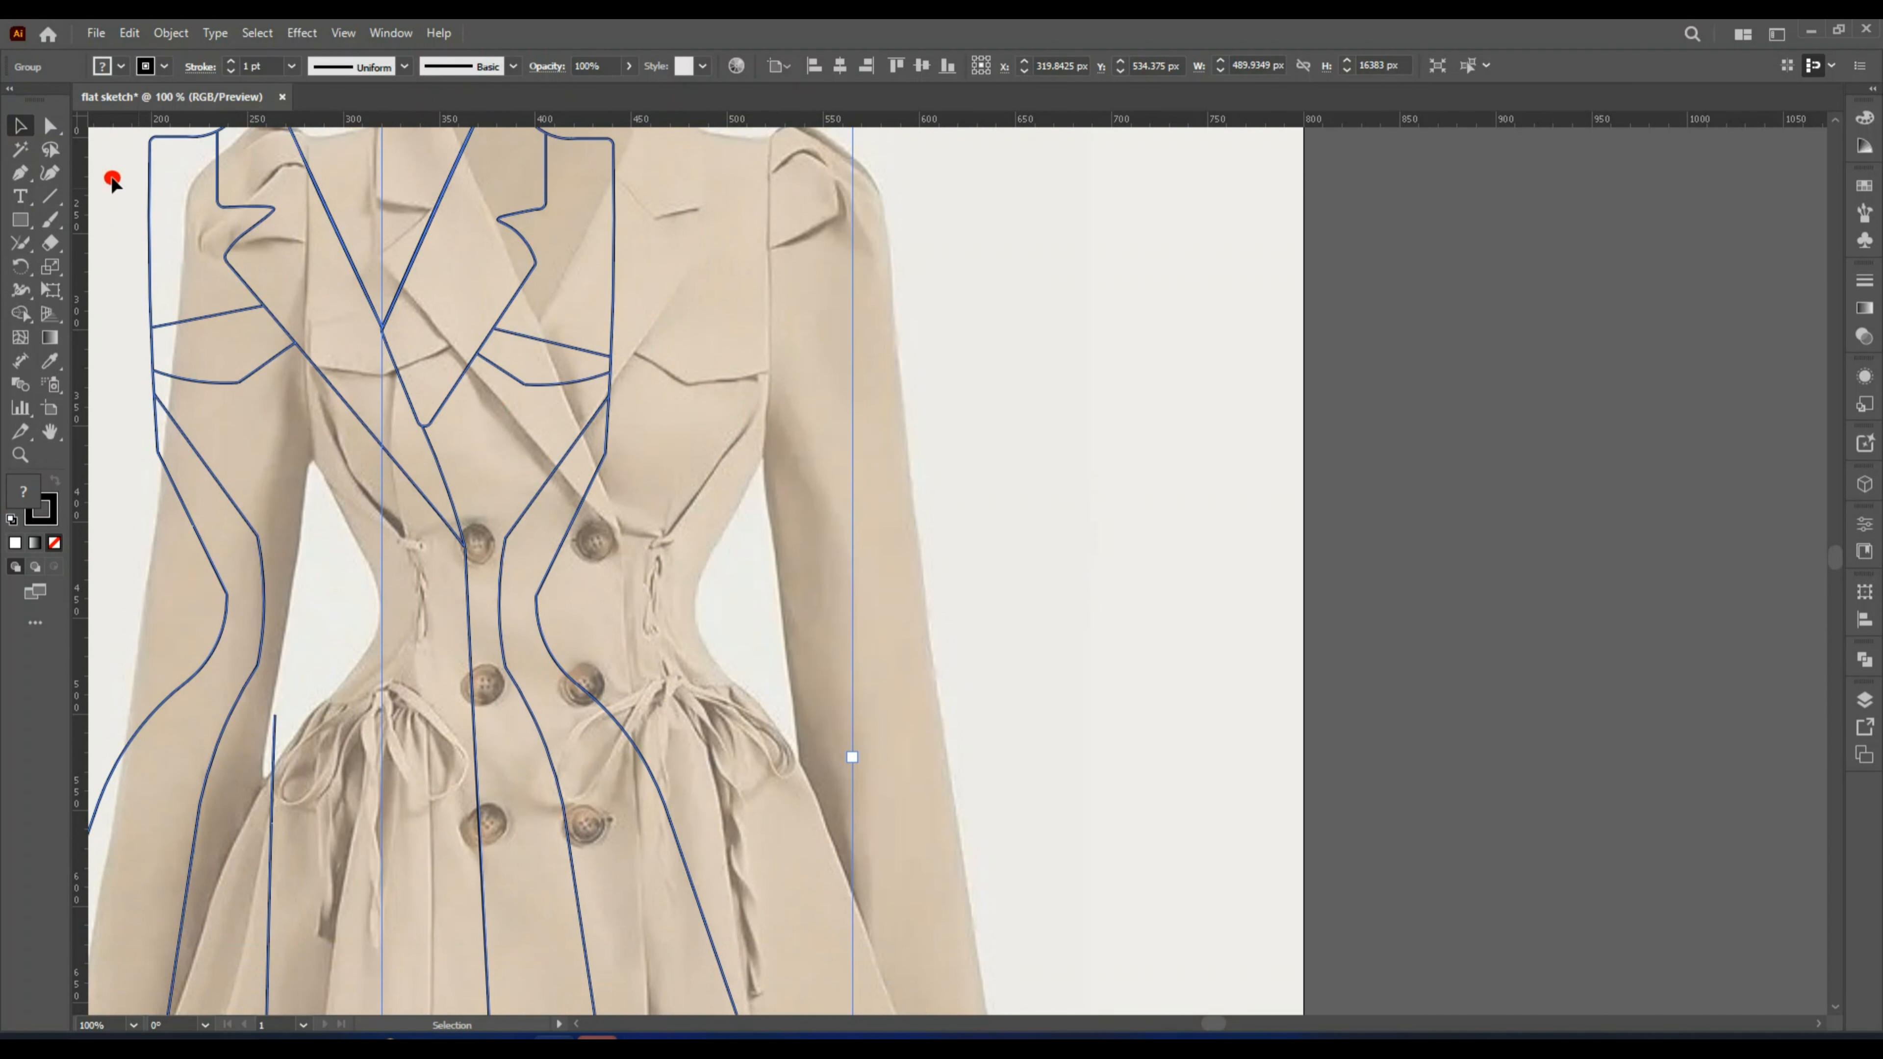
Trace the photo's right sleeve as a closed Pen path from the shoulder, around the cuff and up the armhole.
{"action": "left_click", "coordinate": [20, 173]}
{"action": "scroll", "coordinate": [882, 352], "scroll_direction": "up", "scroll_amount": 1}
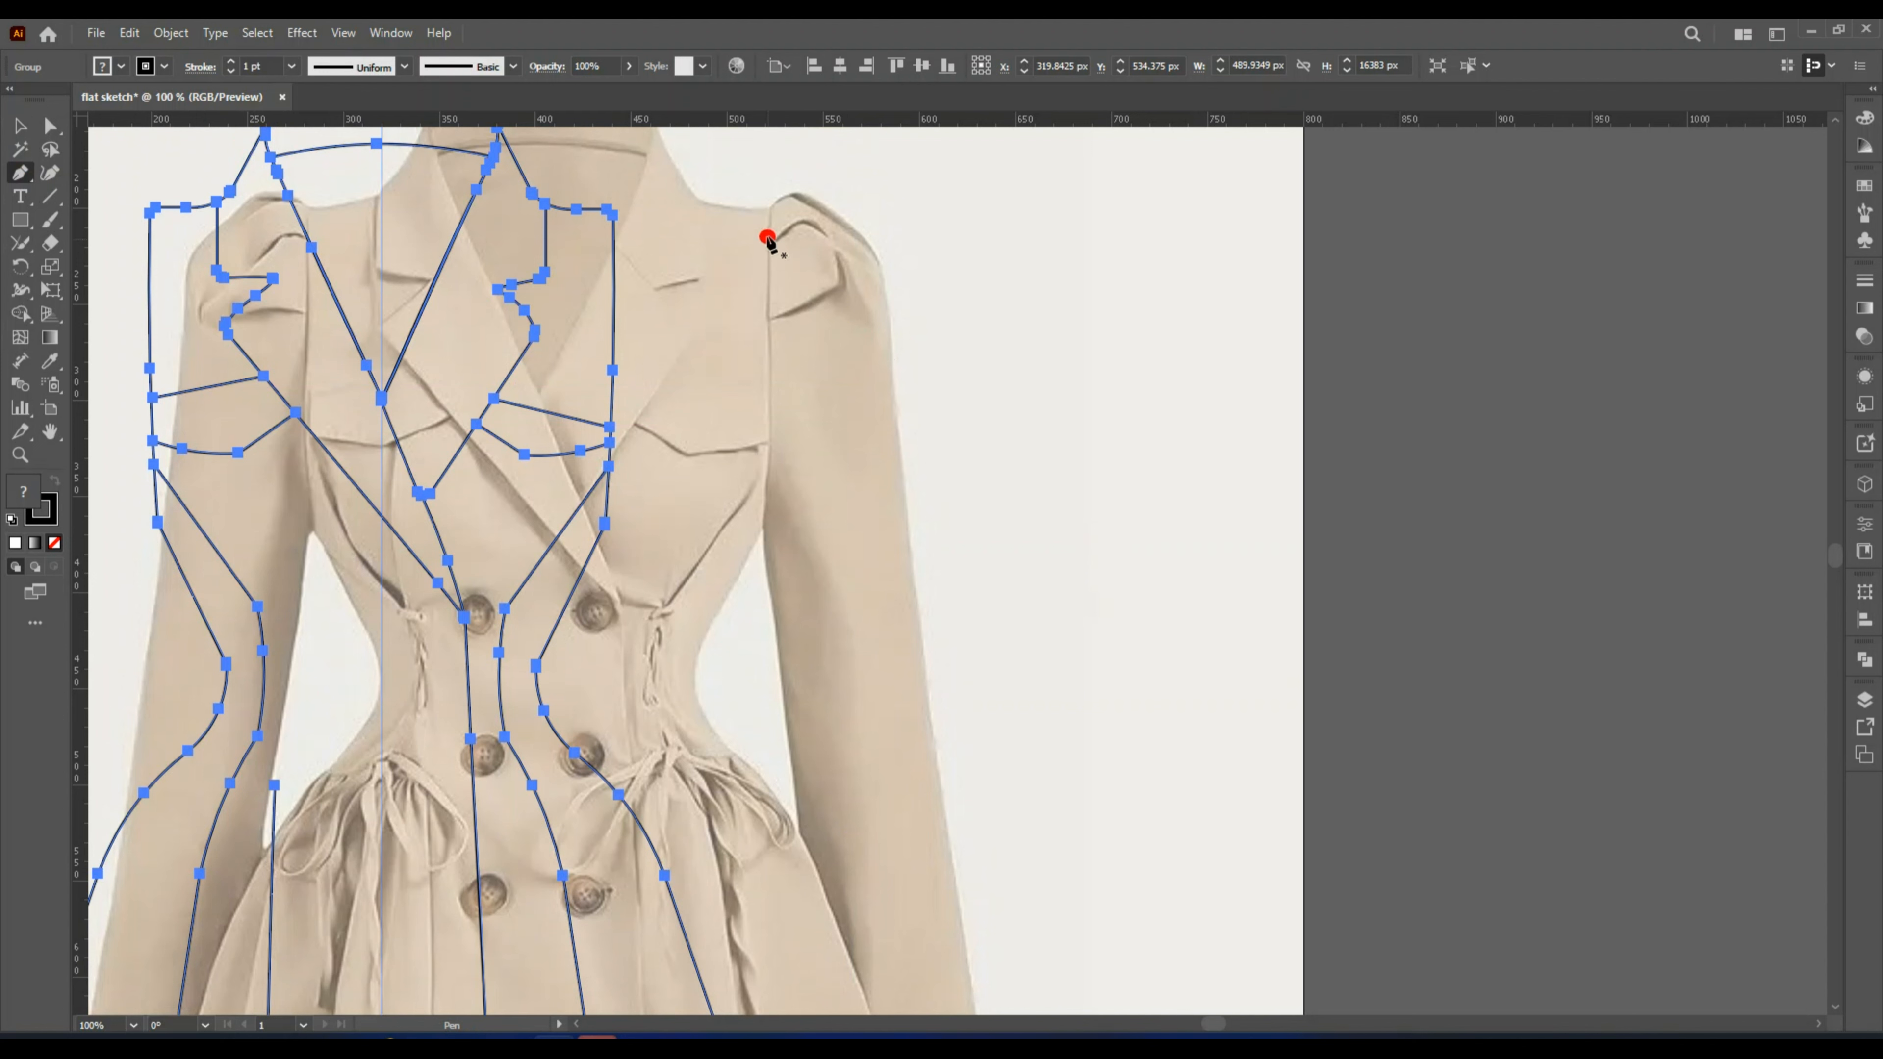
{"action": "left_click", "coordinate": [771, 209]}
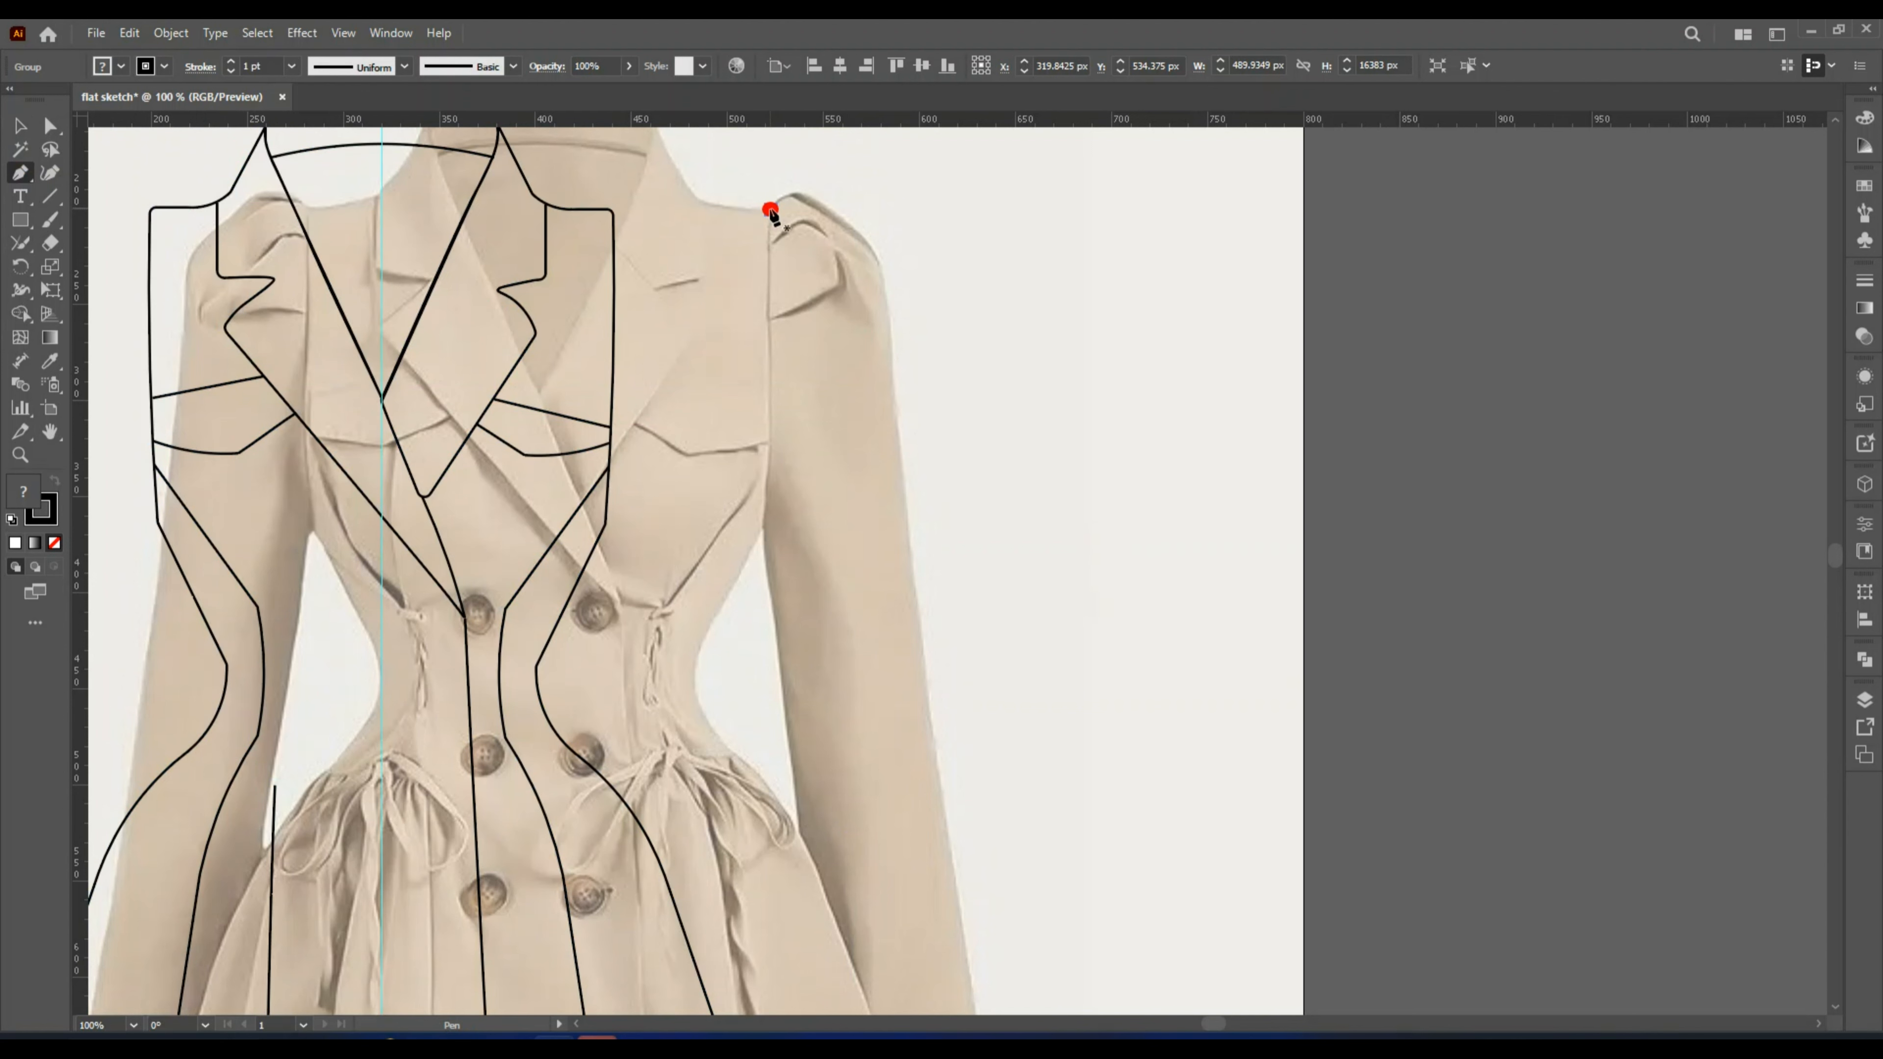
{"action": "left_click", "coordinate": [815, 202]}
{"action": "left_click", "coordinate": [889, 315]}
{"action": "left_click", "coordinate": [931, 693]}
{"action": "scroll", "coordinate": [938, 712], "scroll_direction": "down", "scroll_amount": 3}
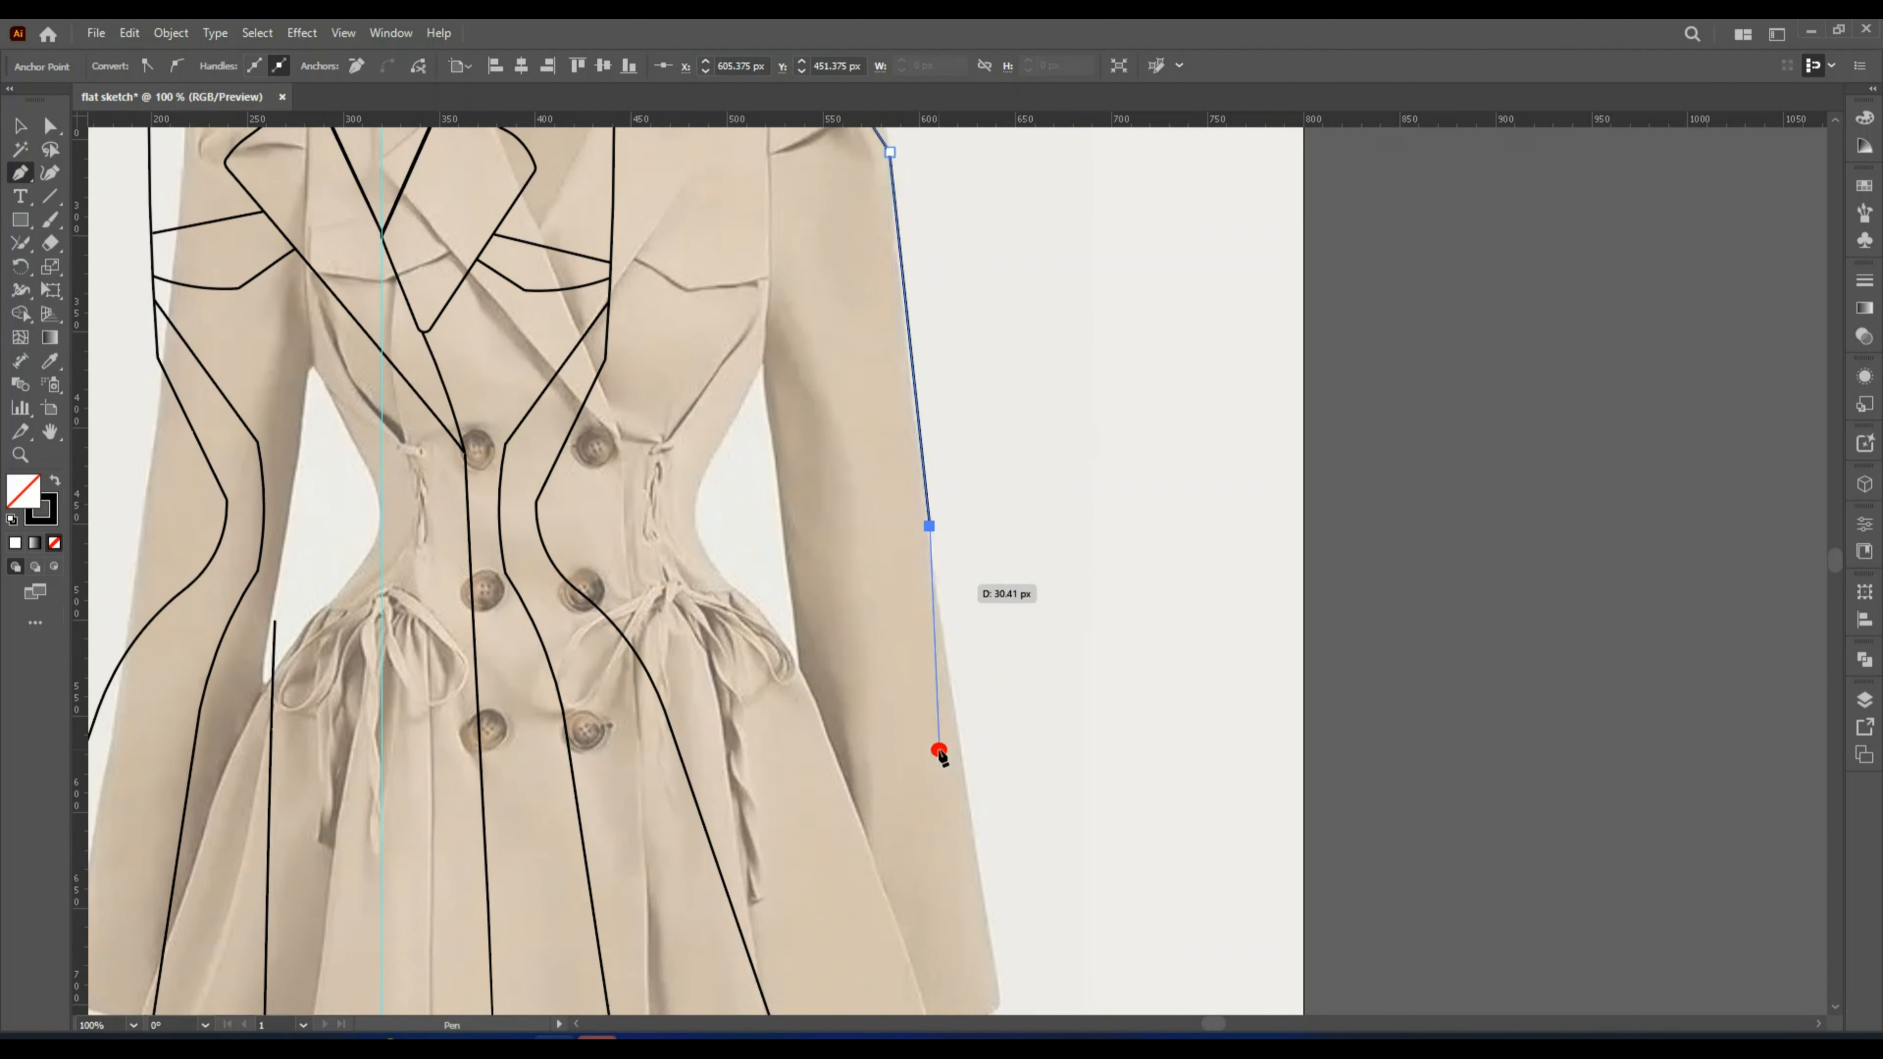
{"action": "left_click", "coordinate": [1000, 934]}
{"action": "left_click", "coordinate": [845, 976]}
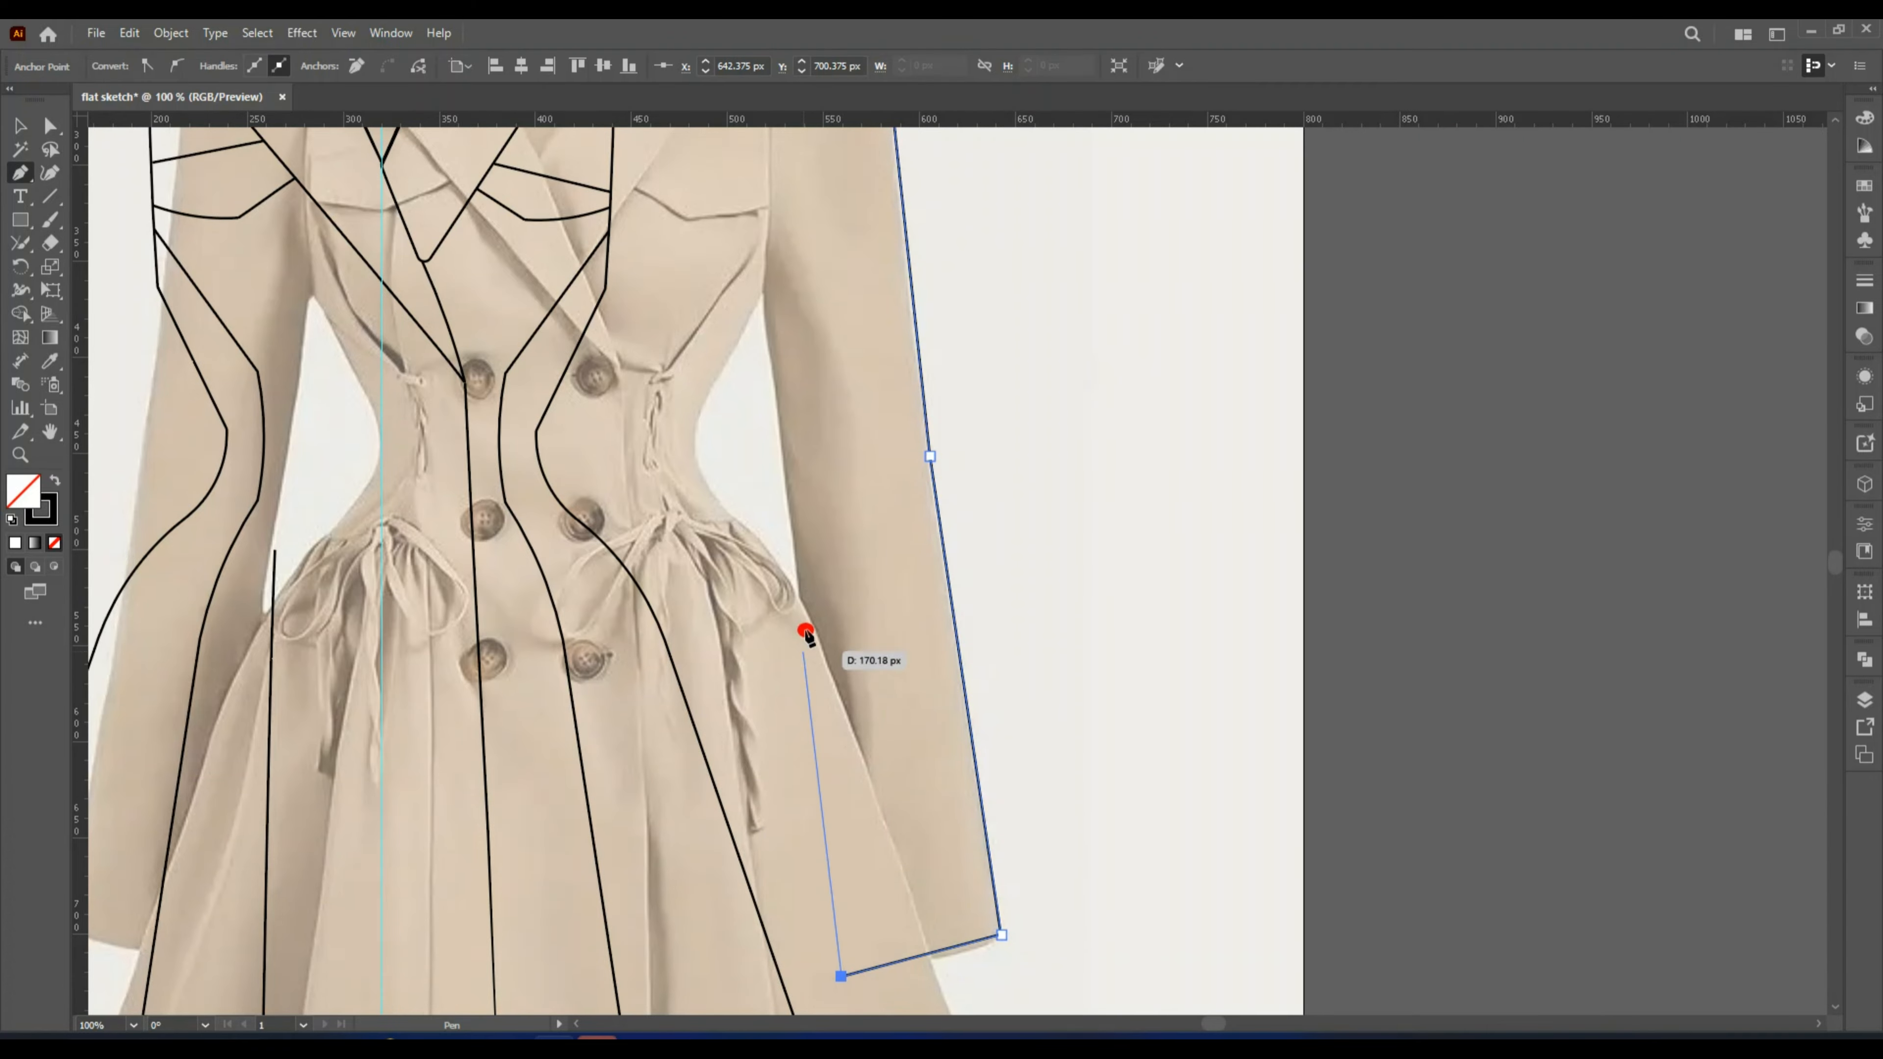
{"action": "left_click", "coordinate": [760, 295]}
{"action": "scroll", "coordinate": [764, 304], "scroll_direction": "up", "scroll_amount": 4}
{"action": "left_click", "coordinate": [771, 281]}
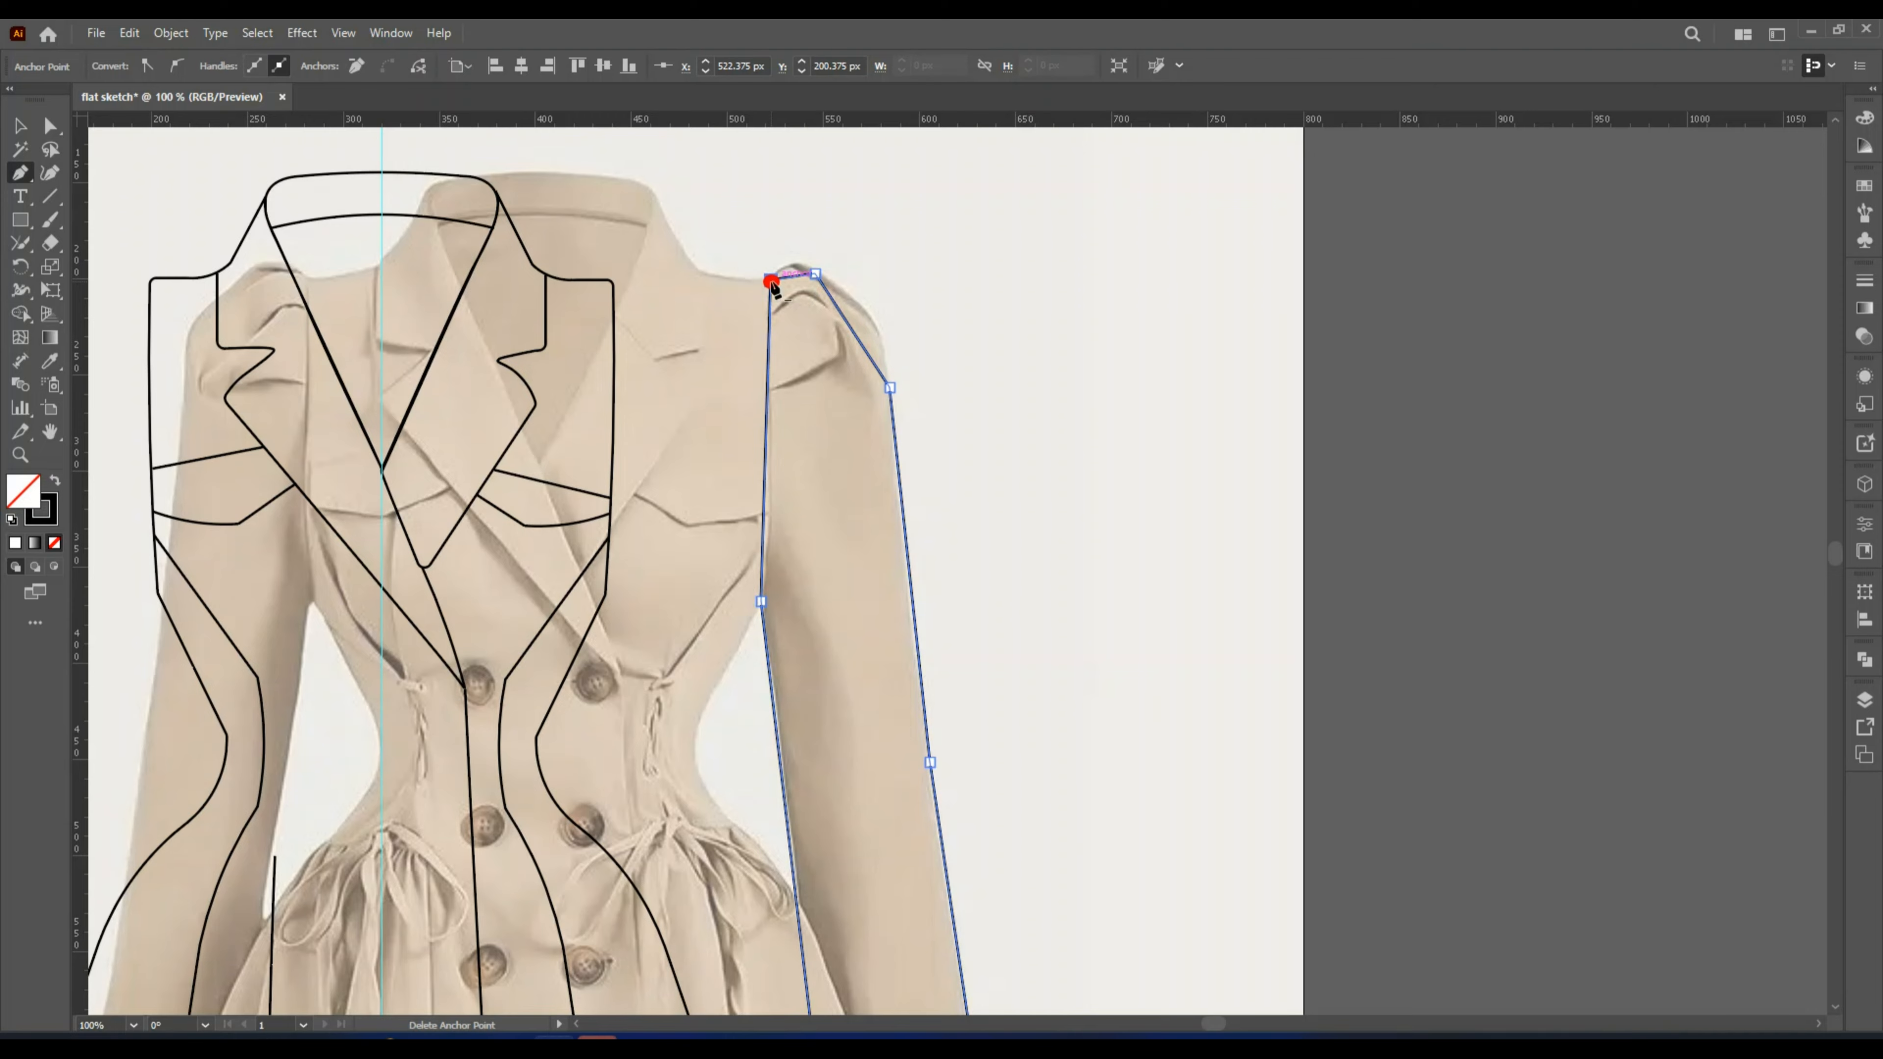
Round the right sleeve's puffed shoulder, armhole edge and cuff to follow the photo with the Curvature tool.
{"action": "left_click", "coordinate": [52, 179]}
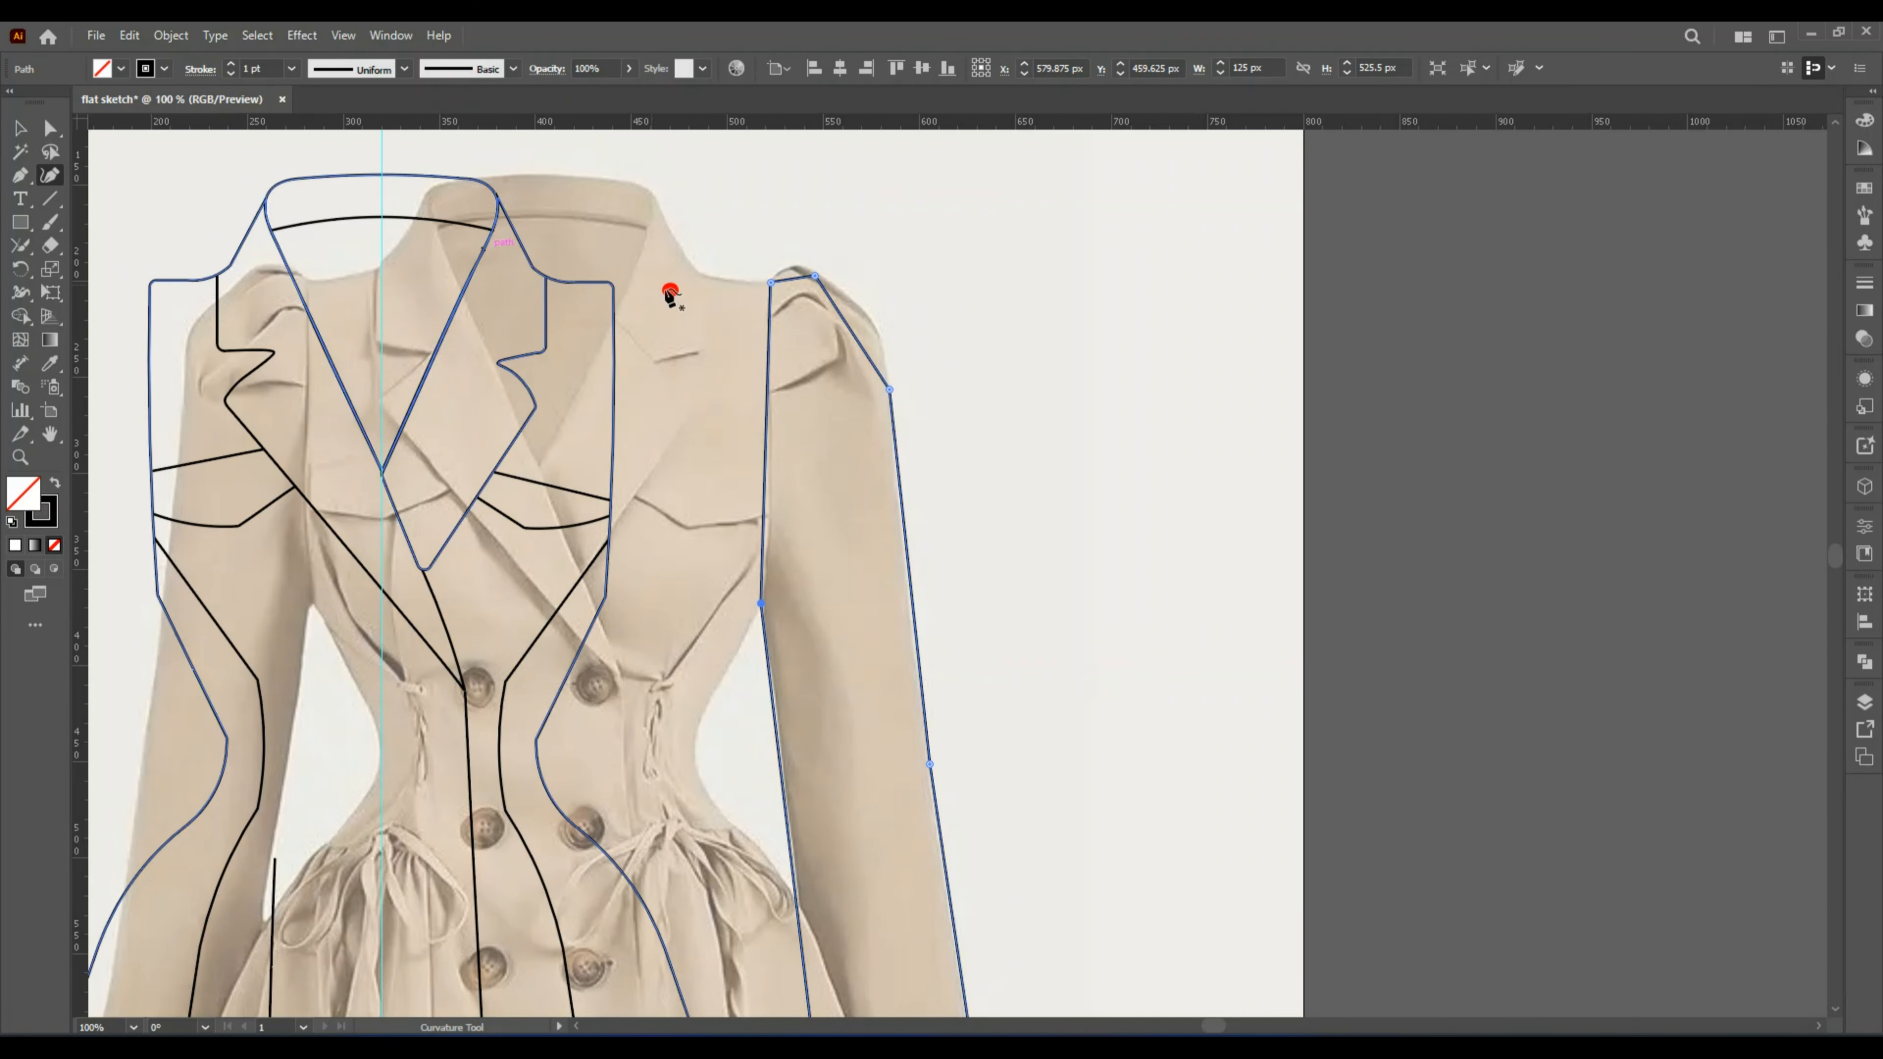
{"action": "left_click_drag", "start_coordinate": [794, 279], "coordinate": [863, 319]}
{"action": "left_click", "coordinate": [768, 527]}
{"action": "left_click", "coordinate": [768, 374]}
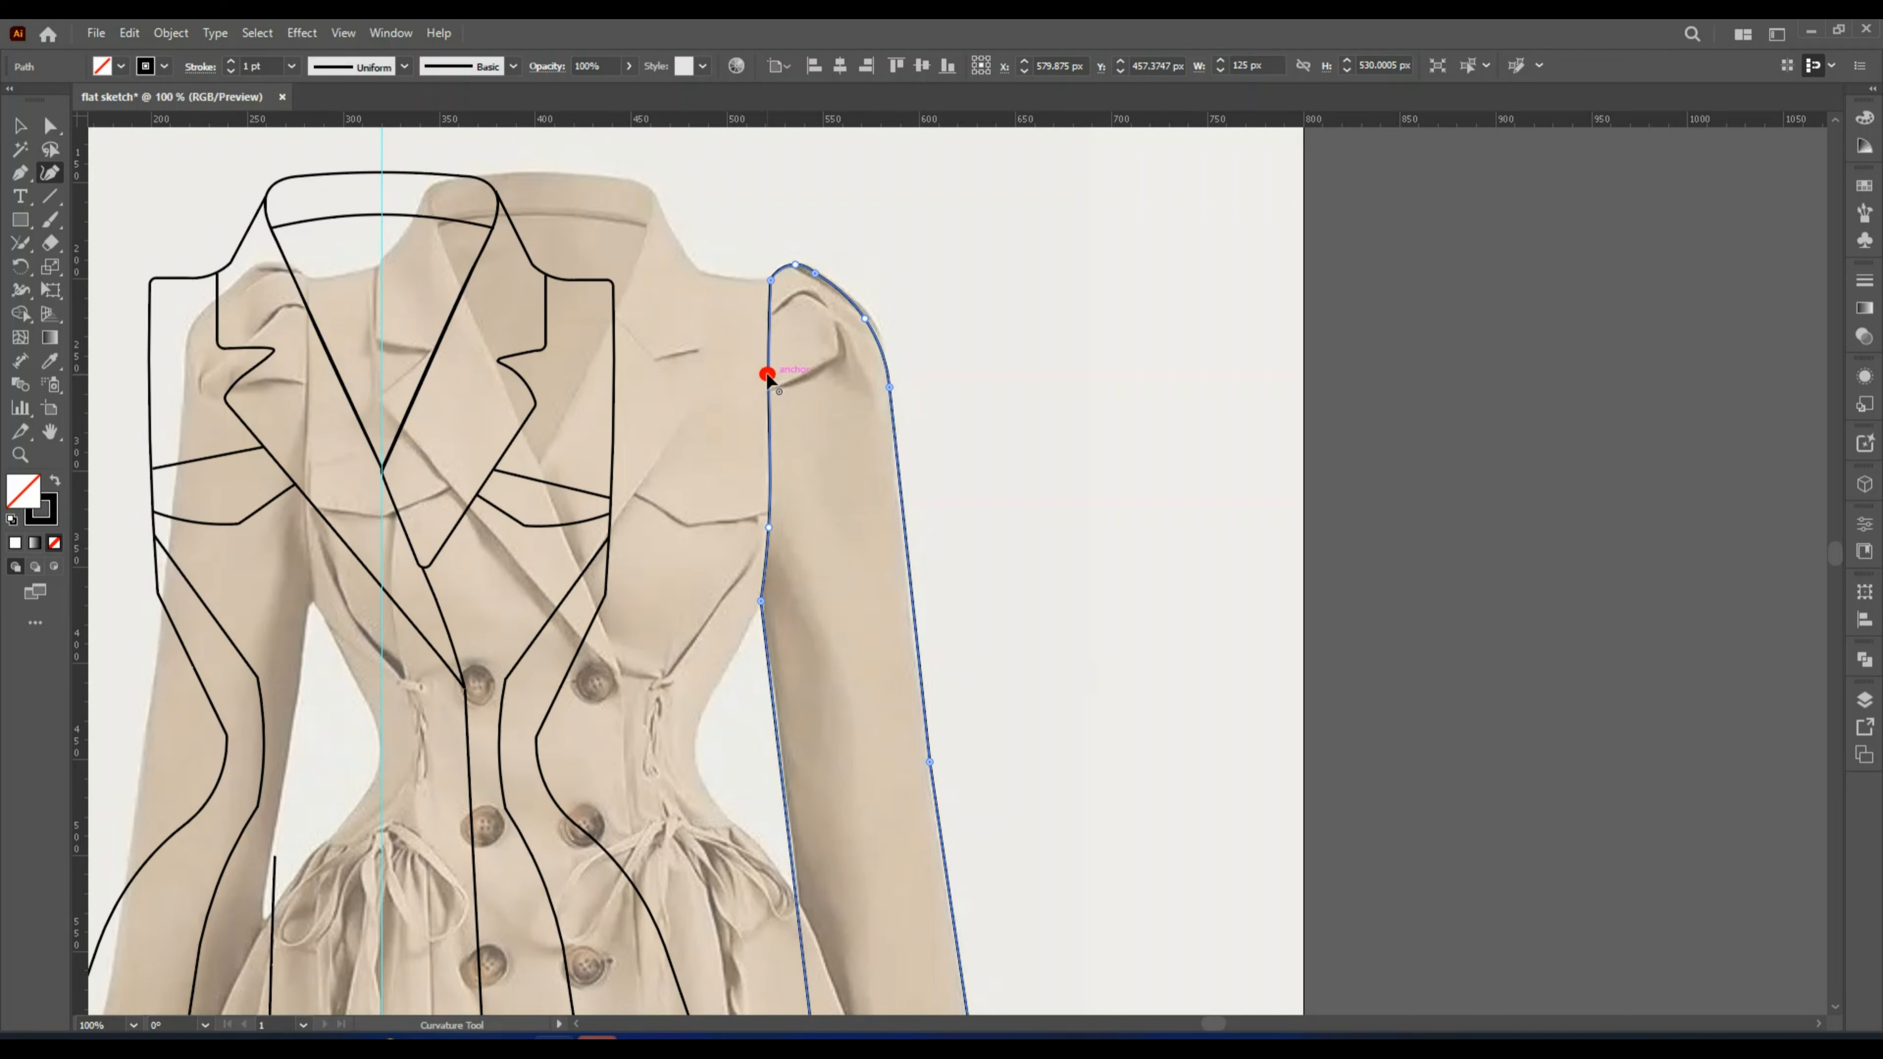
{"action": "scroll", "coordinate": [781, 559], "scroll_direction": "down", "scroll_amount": 3}
{"action": "scroll", "coordinate": [934, 593], "scroll_direction": "down", "scroll_amount": 3}
{"action": "left_click_drag", "start_coordinate": [942, 816], "coordinate": [853, 856]}
{"action": "scroll", "coordinate": [892, 673], "scroll_direction": "up", "scroll_amount": 5}
Move the grouped outlines back over the photo so the bodice's armhole edge meets the traced sleeve.
{"action": "left_click", "coordinate": [16, 122]}
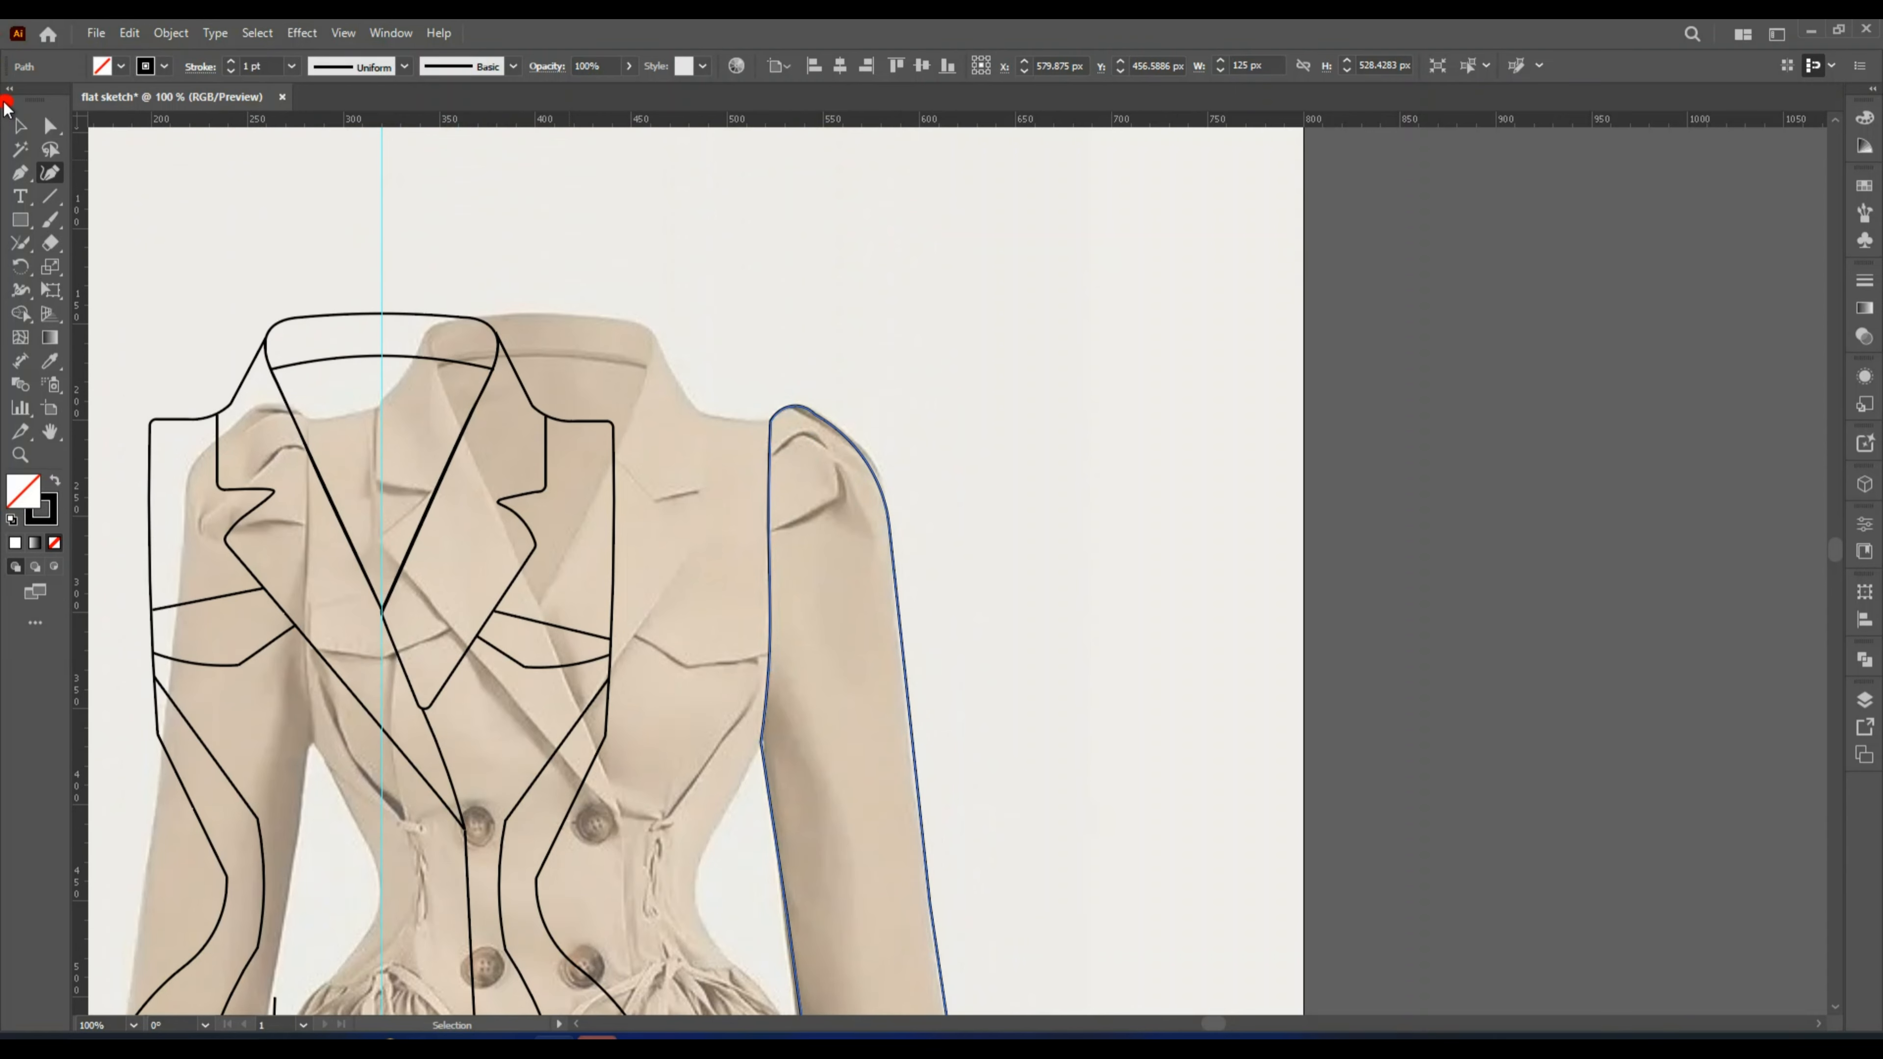
{"action": "left_click", "coordinate": [616, 467]}
{"action": "left_click_drag", "start_coordinate": [616, 468], "coordinate": [770, 470]}
{"action": "scroll", "coordinate": [1211, 728], "scroll_direction": "down", "scroll_amount": 5}
{"action": "left_click", "coordinate": [1211, 728]}
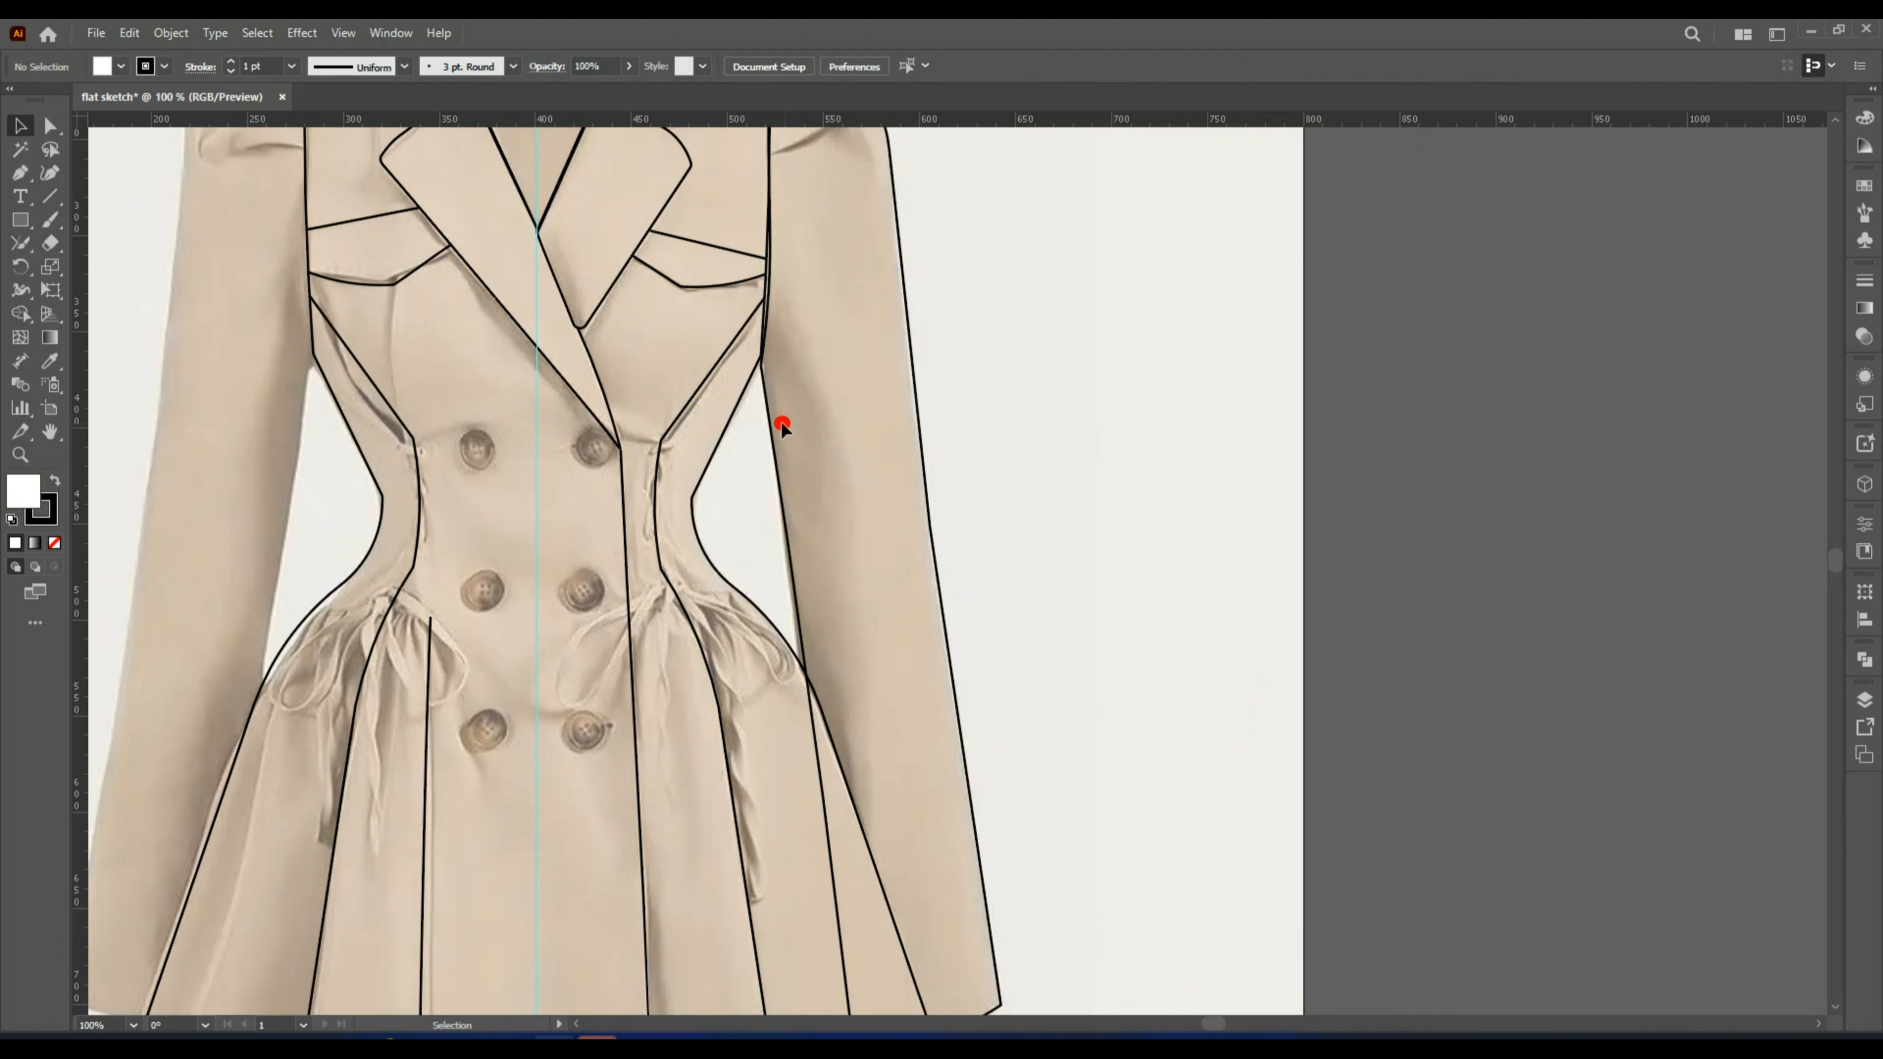
Duplicate the right sleeve in place and reflect the copy left to right.
{"action": "key", "text": "ctrl+minus"}
{"action": "key", "text": "ctrl+minus"}
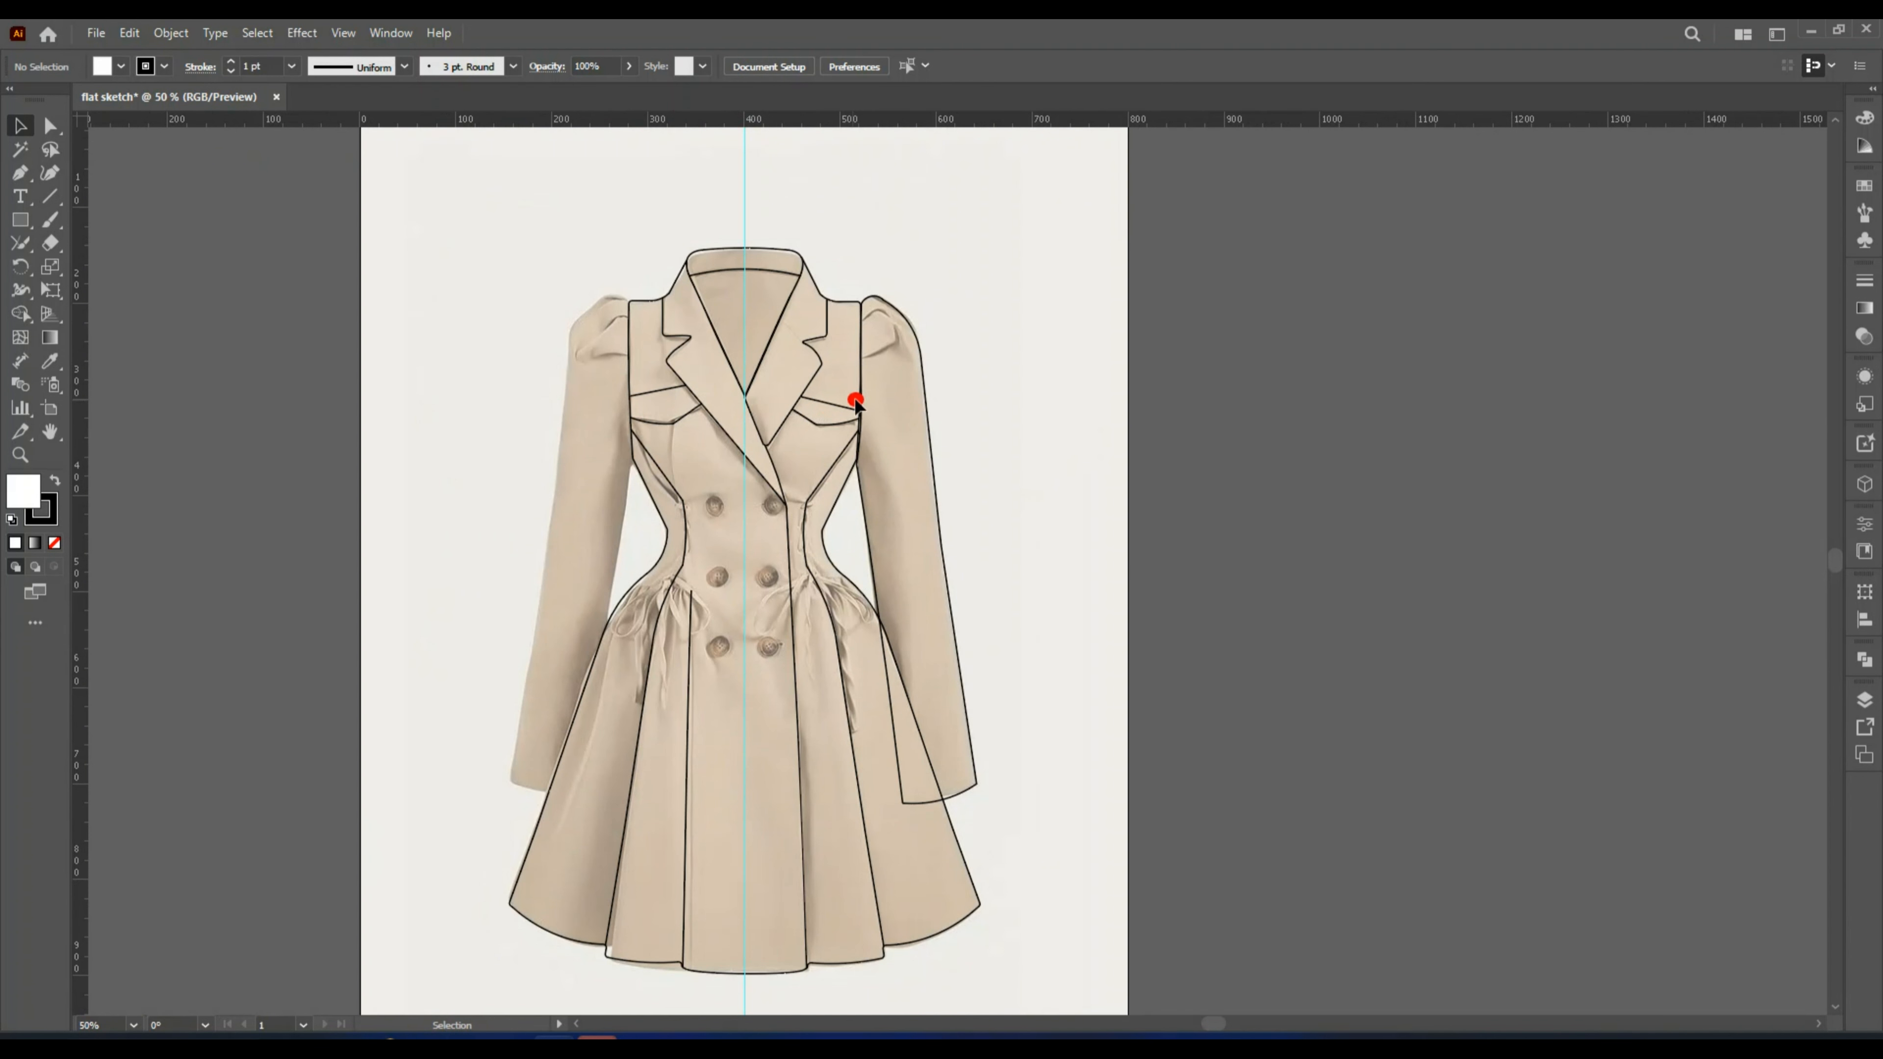
{"action": "left_click", "coordinate": [921, 338]}
{"action": "key", "text": "ctrl+c"}
{"action": "key", "text": "ctrl+f"}
{"action": "right_click", "coordinate": [921, 340]}
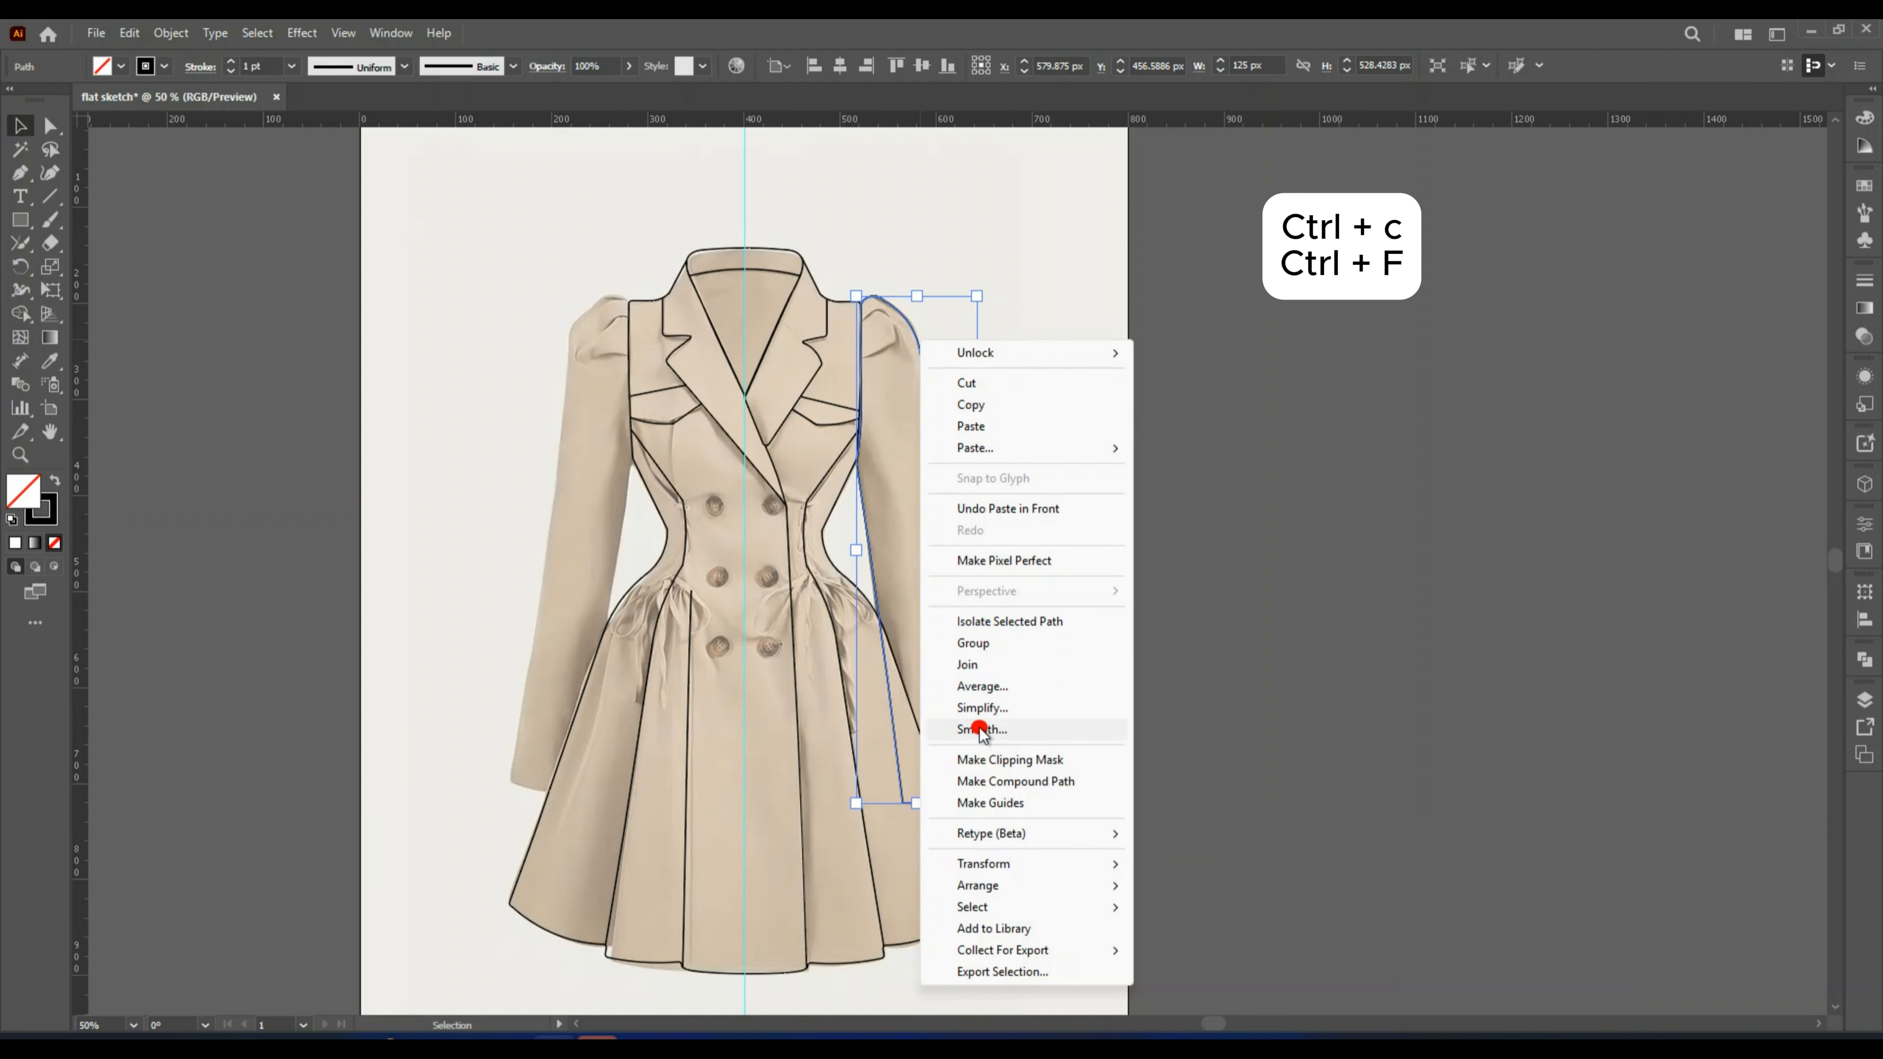
{"action": "mouse_move", "coordinate": [1010, 862]}
{"action": "left_click", "coordinate": [1311, 917]}
{"action": "left_click", "coordinate": [1316, 655]}
Move the mirrored sleeve to the coat's left armhole and nudge it into alignment.
{"action": "left_click_drag", "start_coordinate": [898, 489], "coordinate": [556, 488]}
{"action": "key", "text": "Left"}
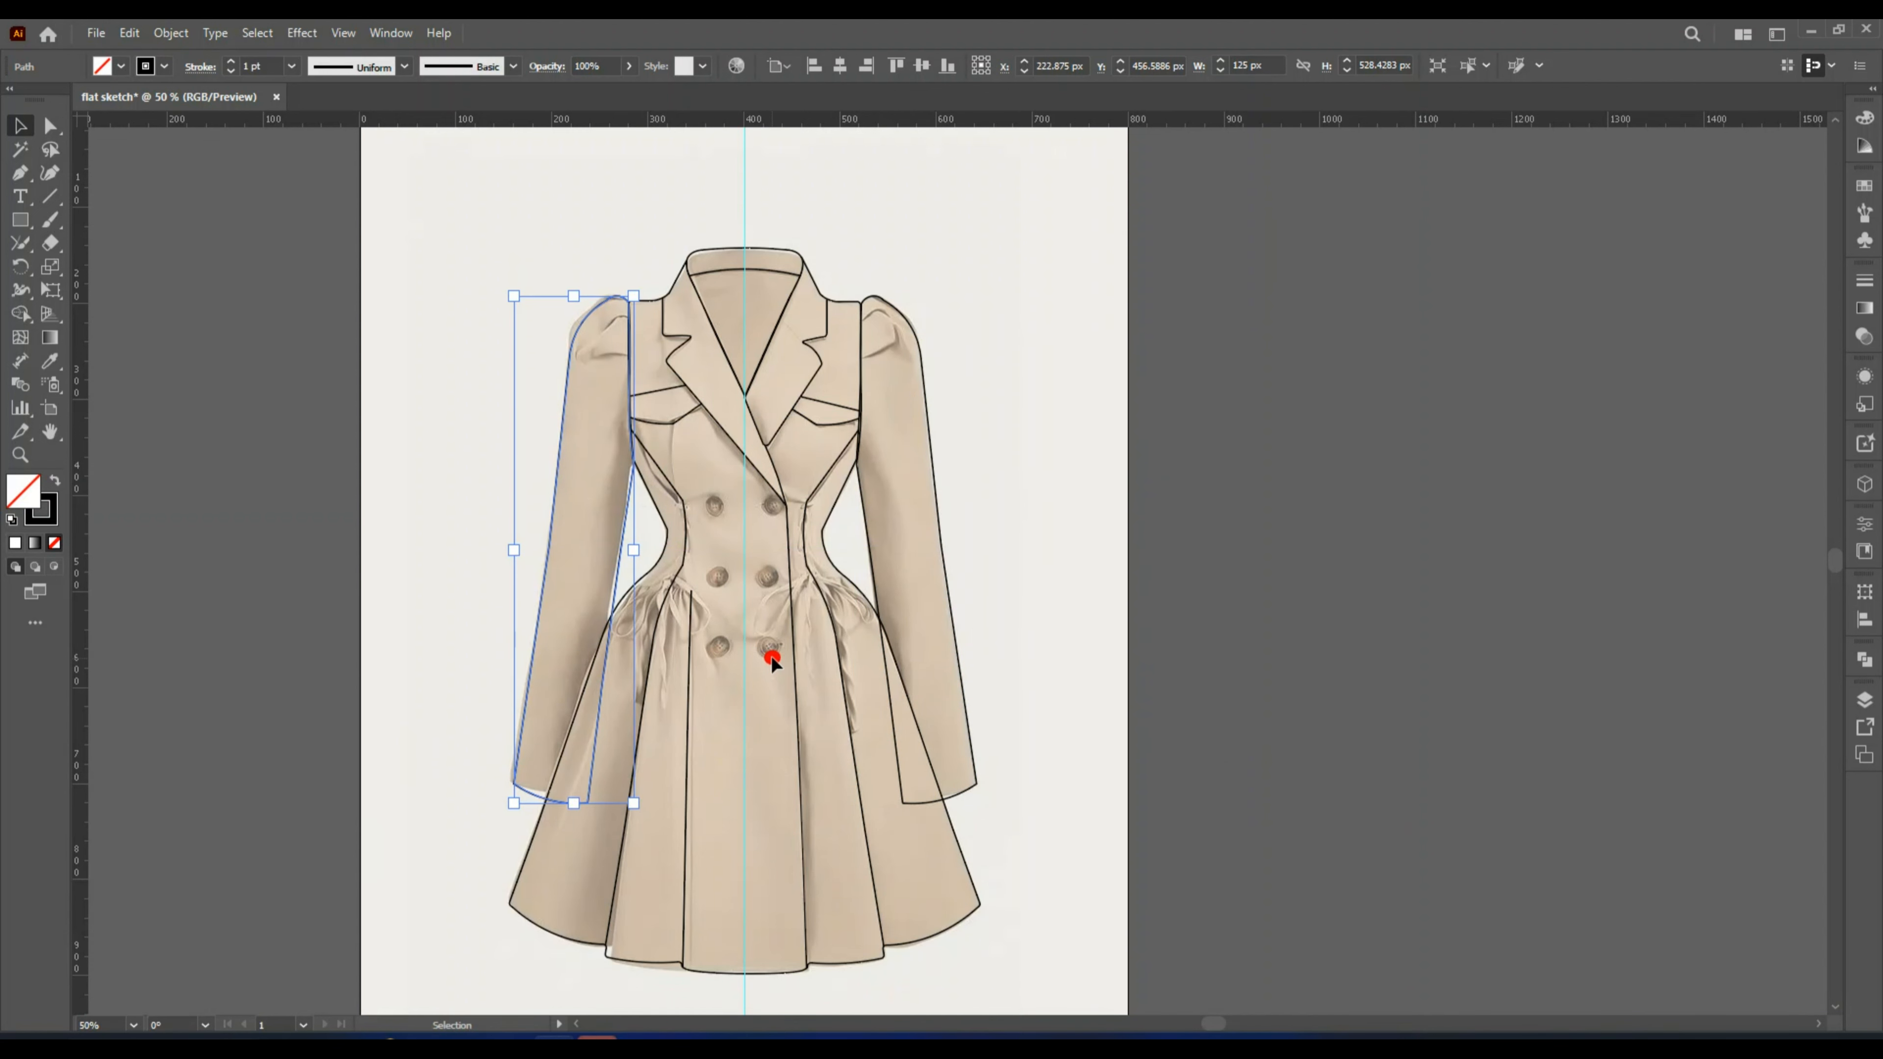
{"action": "left_click", "coordinate": [1309, 683]}
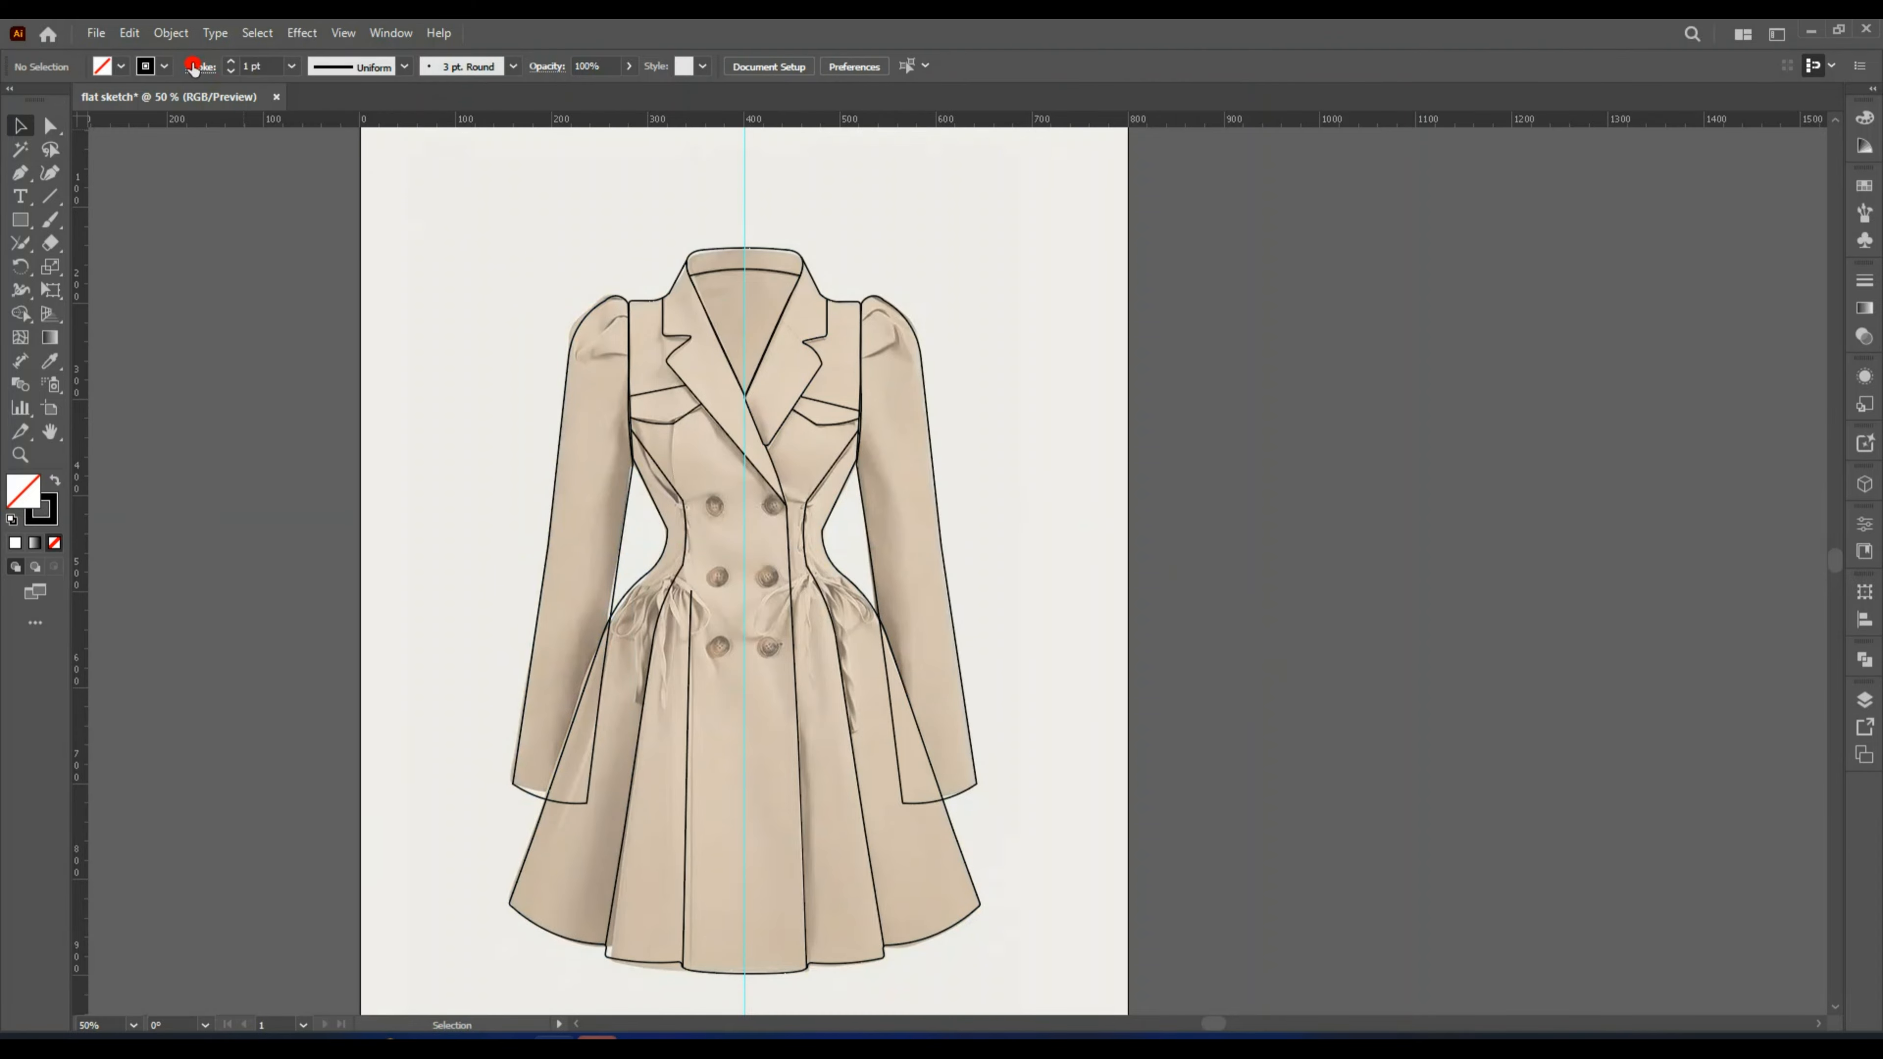
Unlock the reference photo and move it to the right of the traced outlines.
{"action": "left_click", "coordinate": [171, 33]}
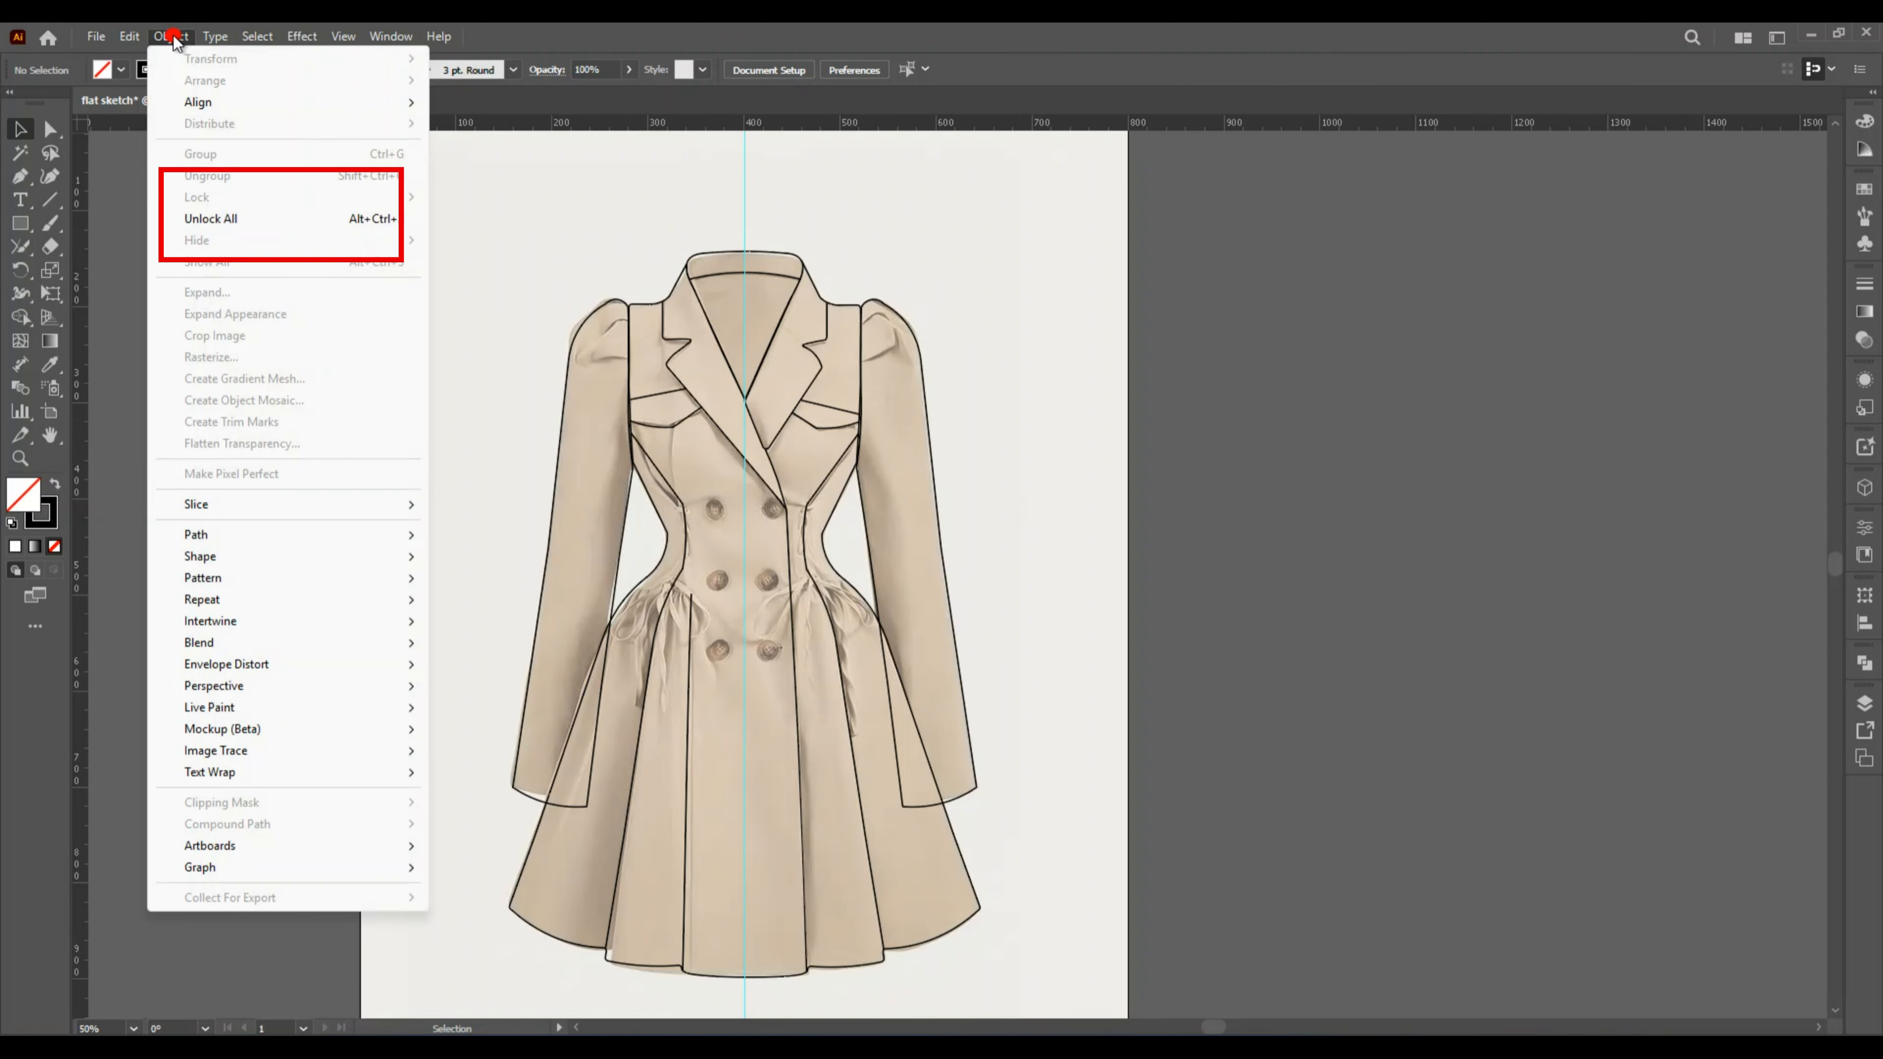
{"action": "left_click", "coordinate": [335, 224]}
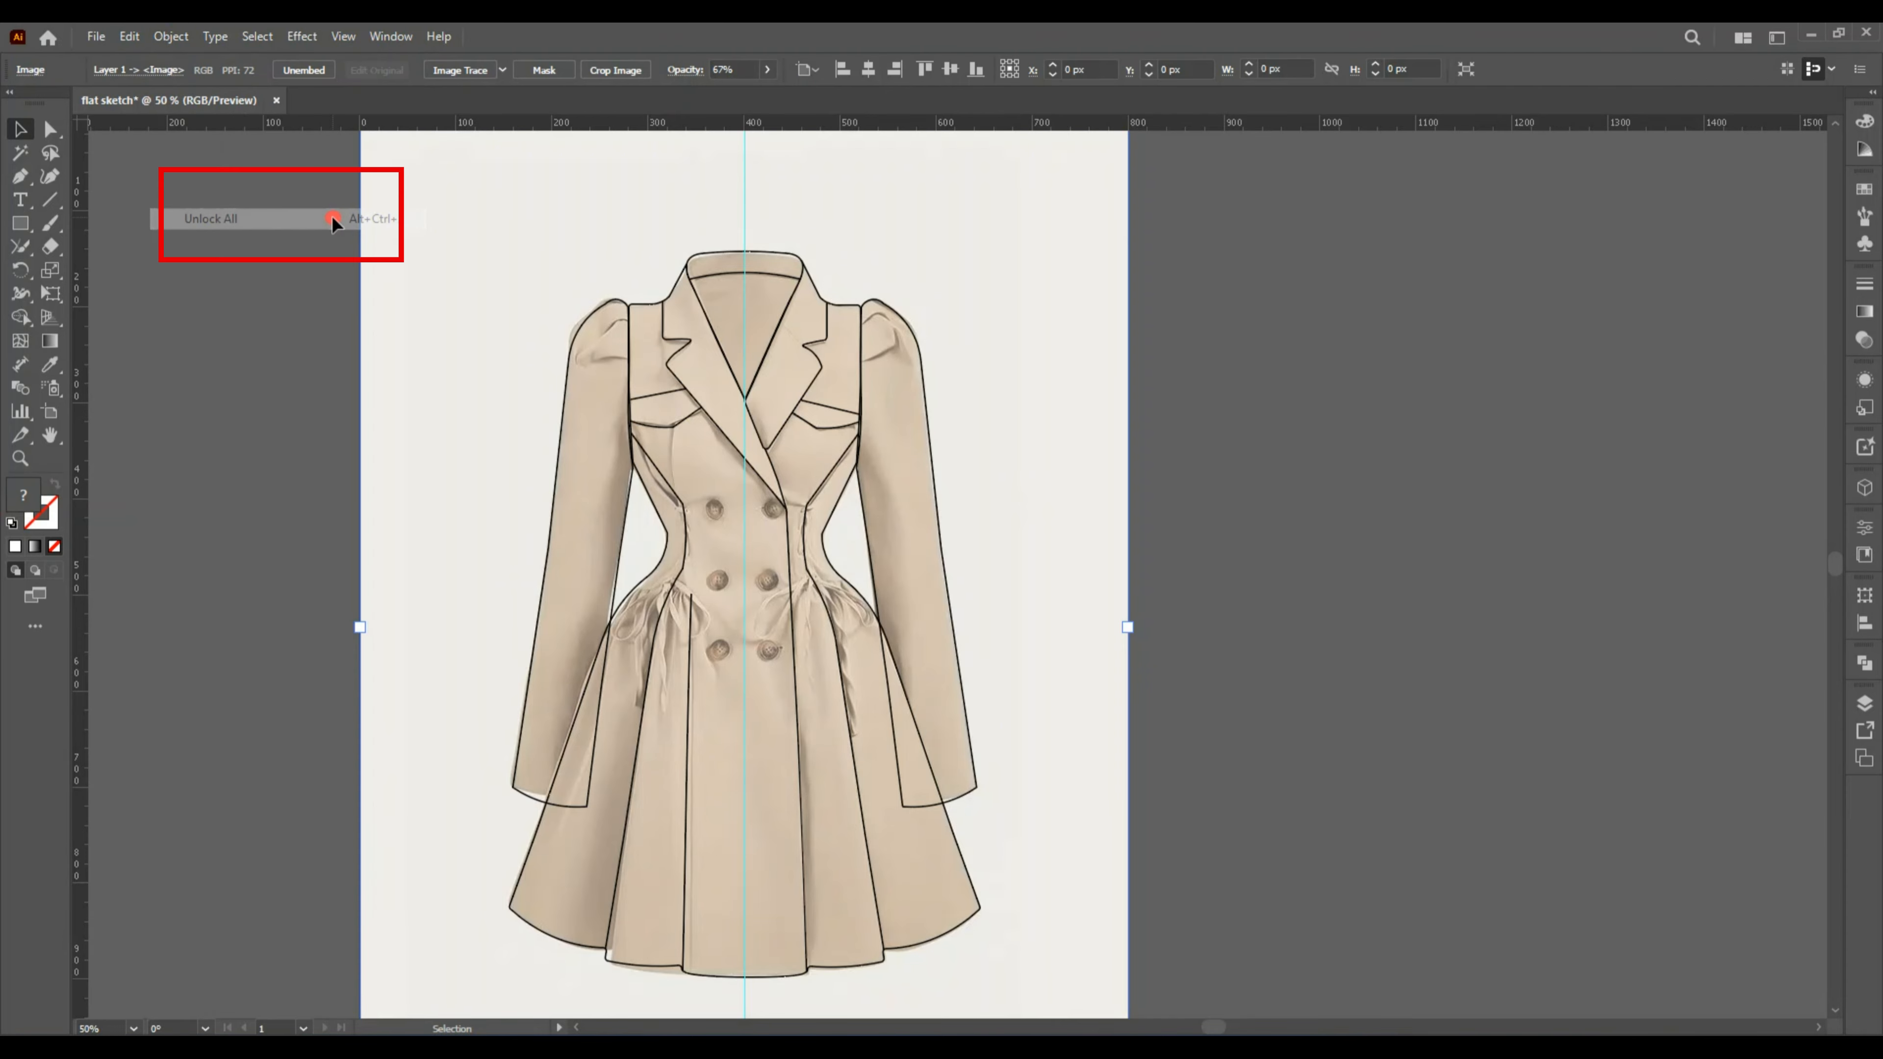
{"action": "left_click", "coordinate": [294, 236]}
{"action": "mouse_move", "coordinate": [386, 276]}
{"action": "left_mouse_down"}
{"action": "mouse_move", "coordinate": [870, 328]}
{"action": "mouse_move", "coordinate": [1030, 324]}
{"action": "mouse_move", "coordinate": [1095, 297]}
{"action": "mouse_move", "coordinate": [1081, 280]}
{"action": "left_mouse_up"}
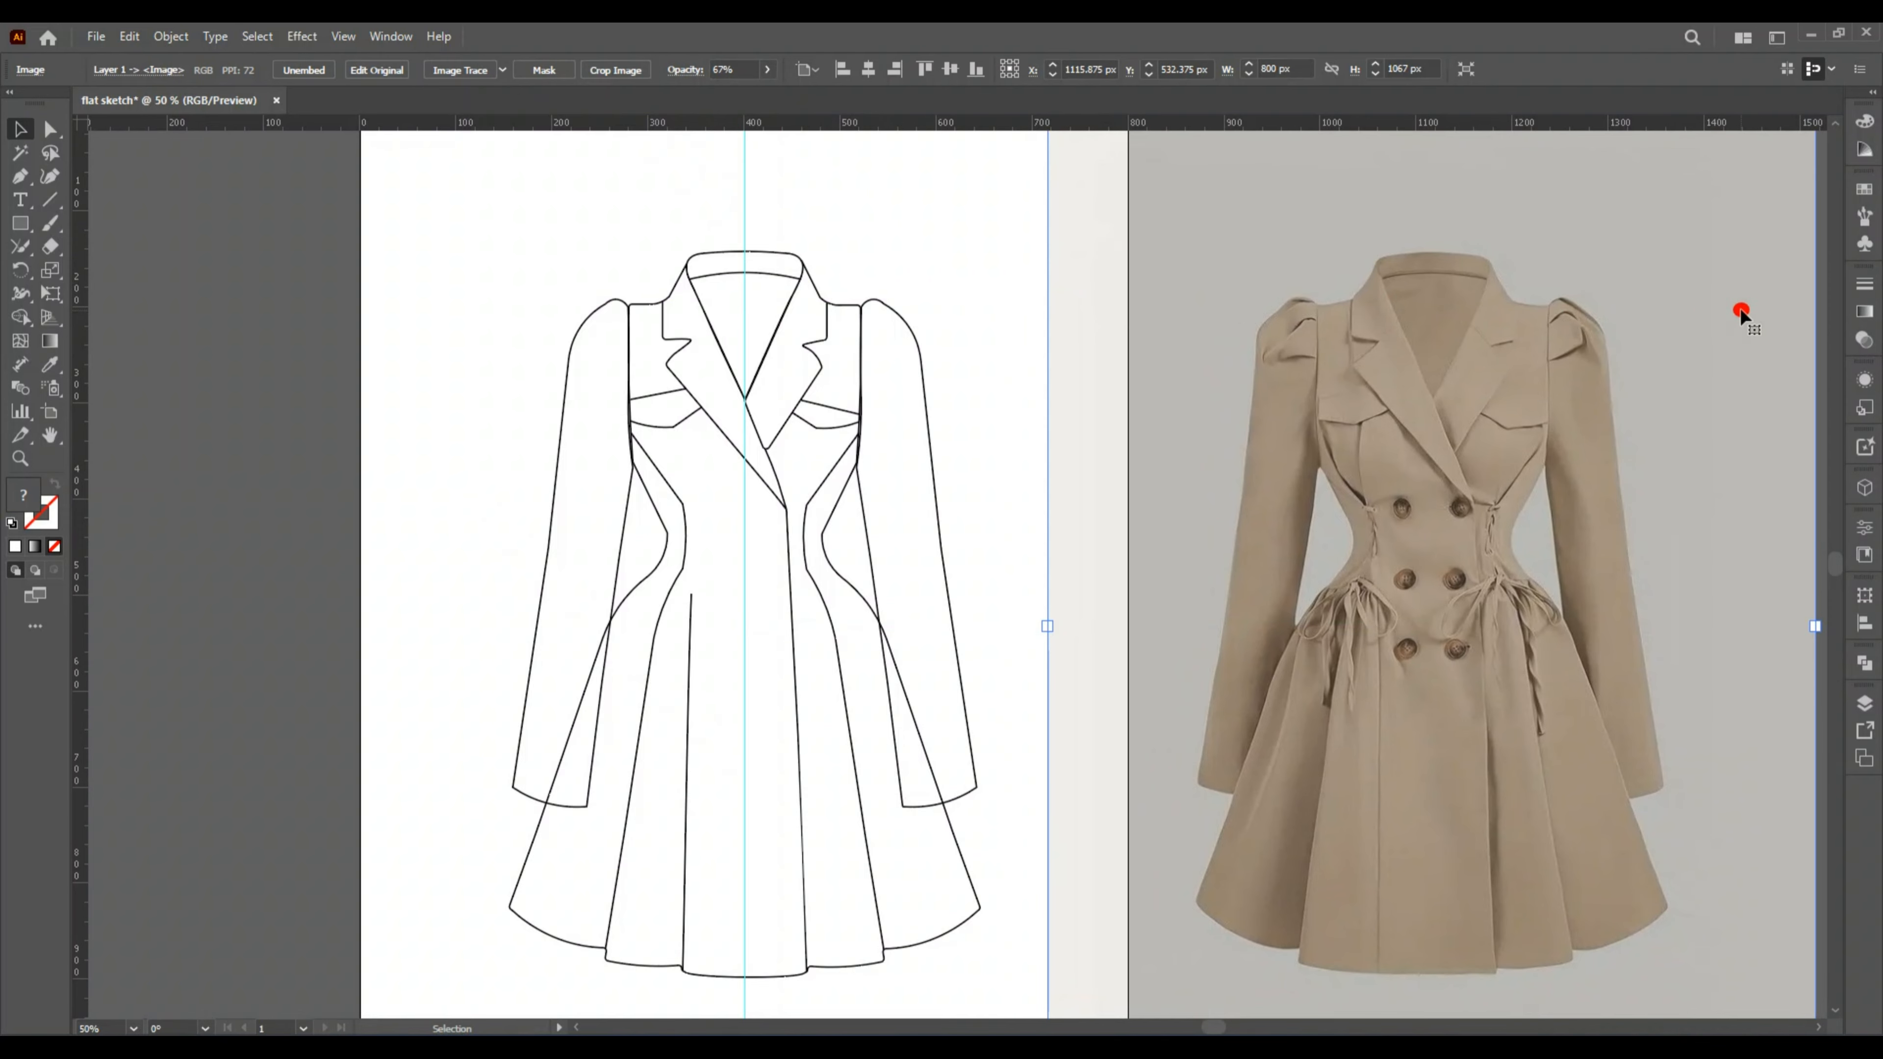
Set the reference photo's opacity to 100% and move it right until it clears the artboard.
{"action": "left_click", "coordinate": [1866, 291]}
{"action": "left_click", "coordinate": [1756, 276]}
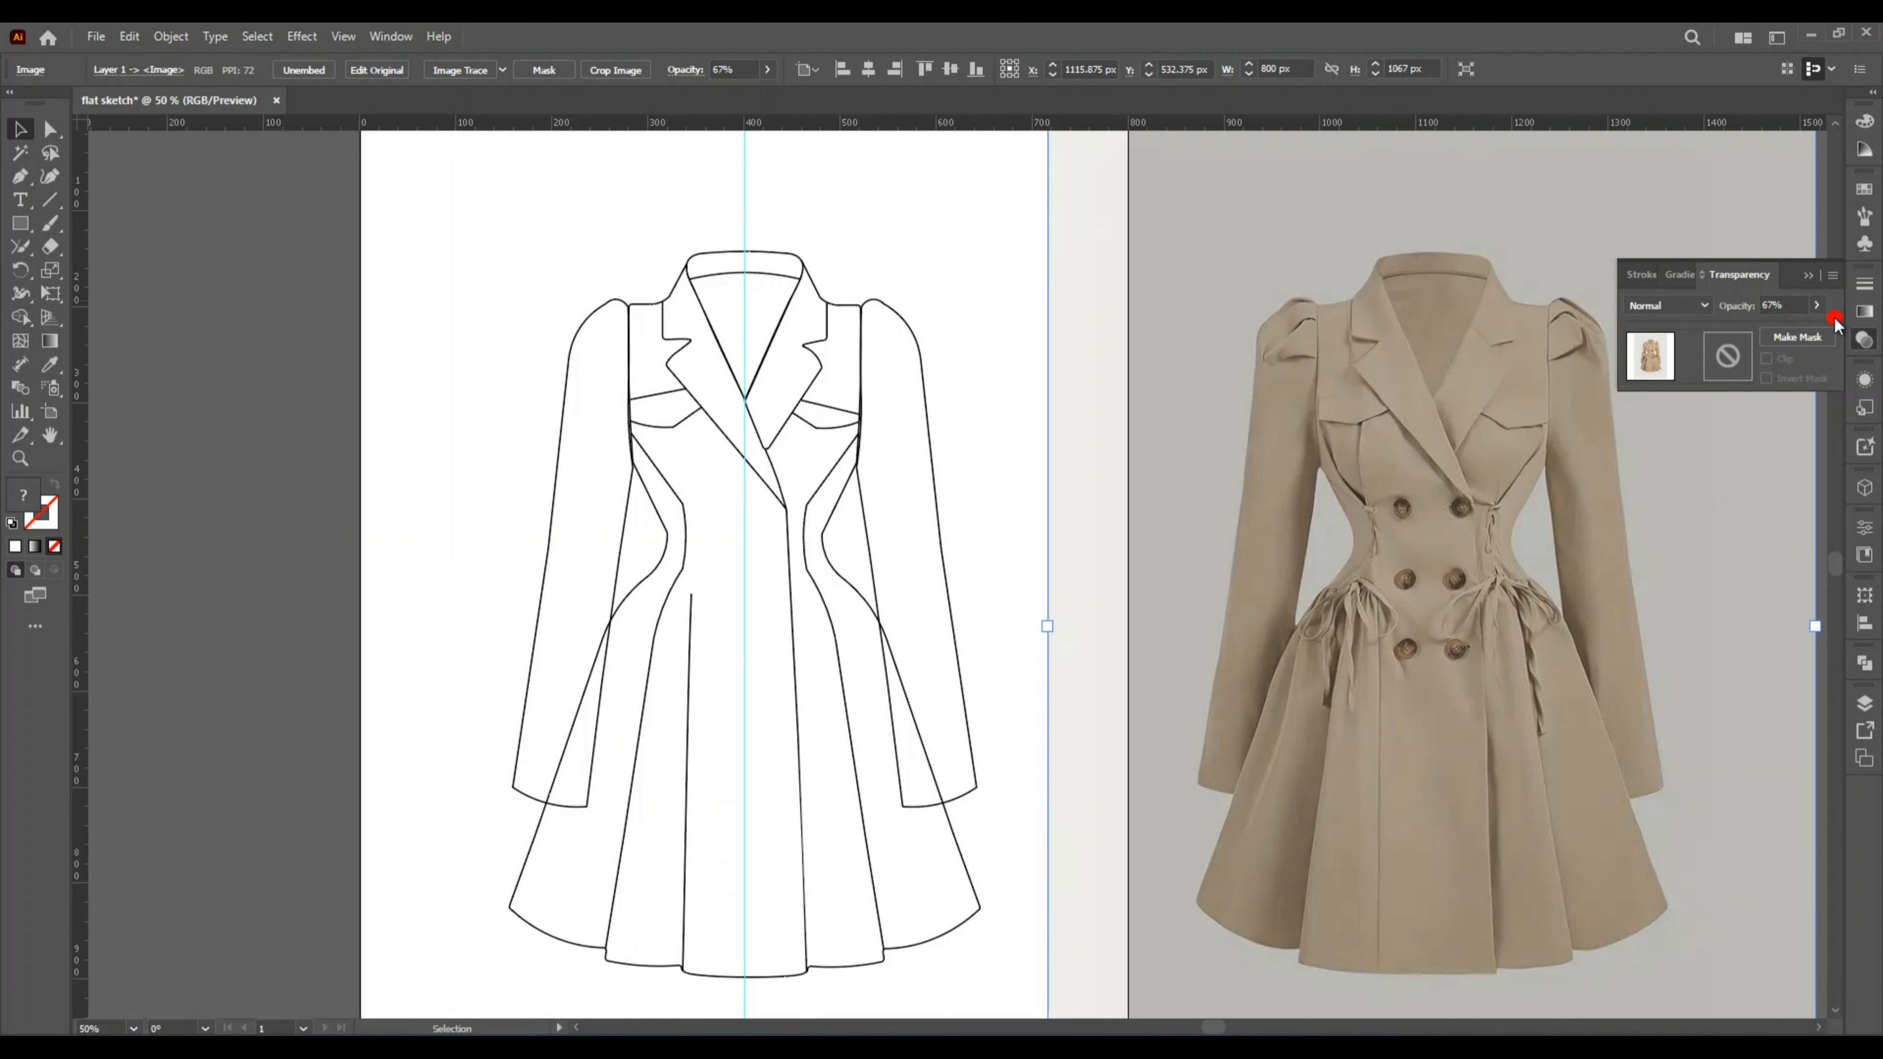
{"action": "left_click", "coordinate": [1816, 305]}
{"action": "left_click_drag", "start_coordinate": [1786, 336], "coordinate": [1881, 327]}
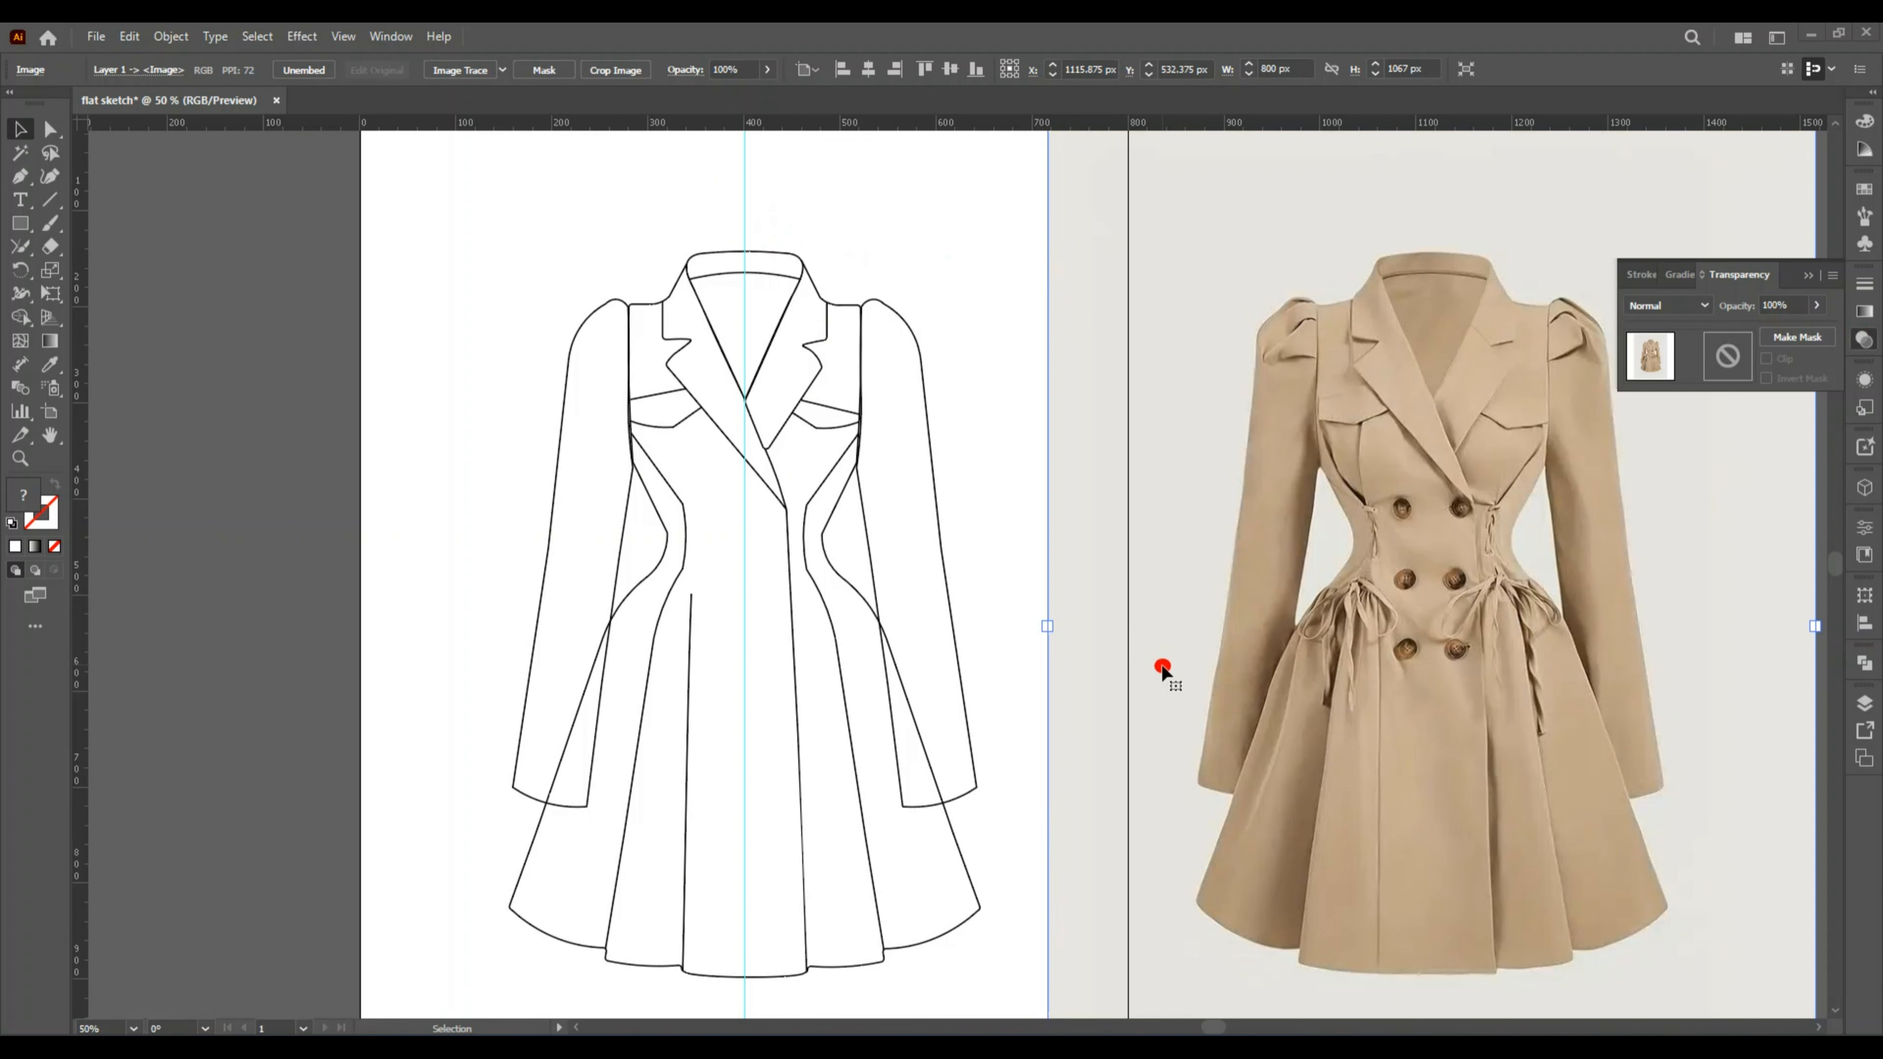
{"action": "left_click_drag", "start_coordinate": [1166, 672], "coordinate": [1269, 665]}
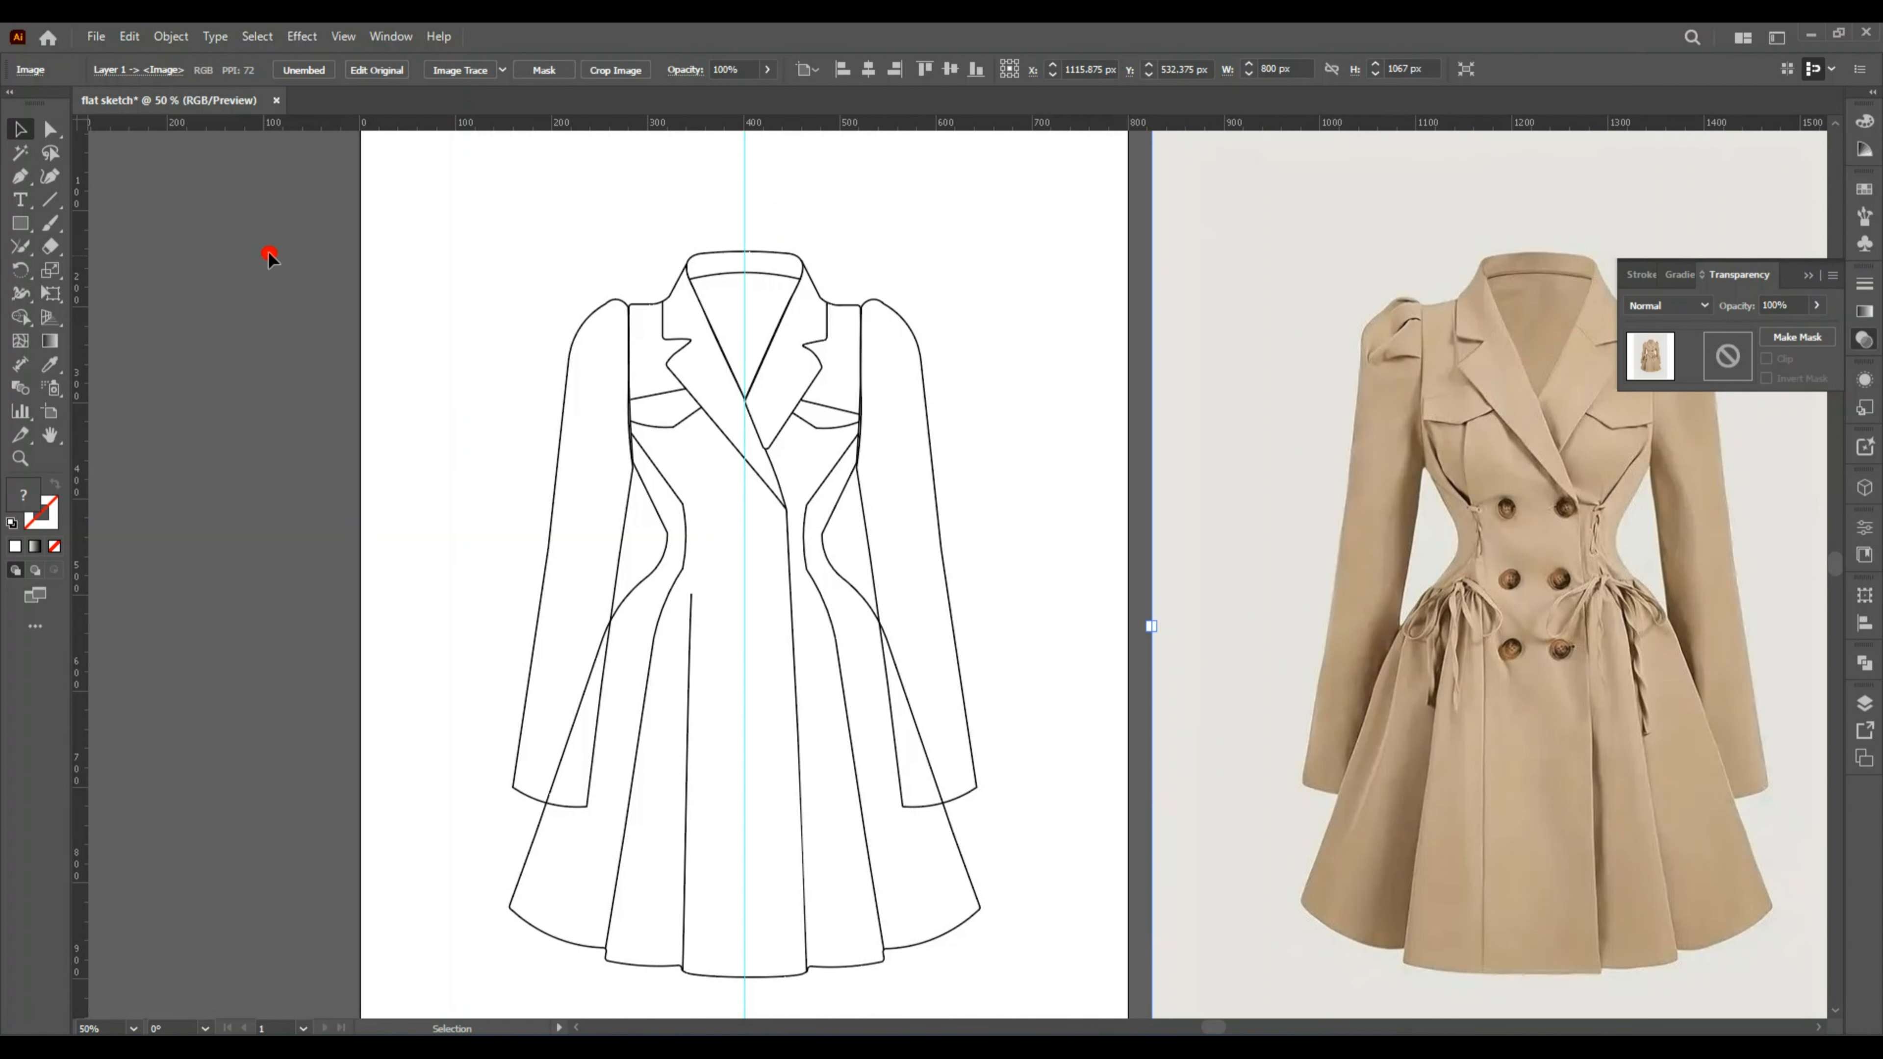
Apply the default white fill and black stroke to the left sleeve and copy that appearance to the right sleeve.
{"action": "scroll", "coordinate": [437, 201], "scroll_direction": "down", "scroll_amount": 3}
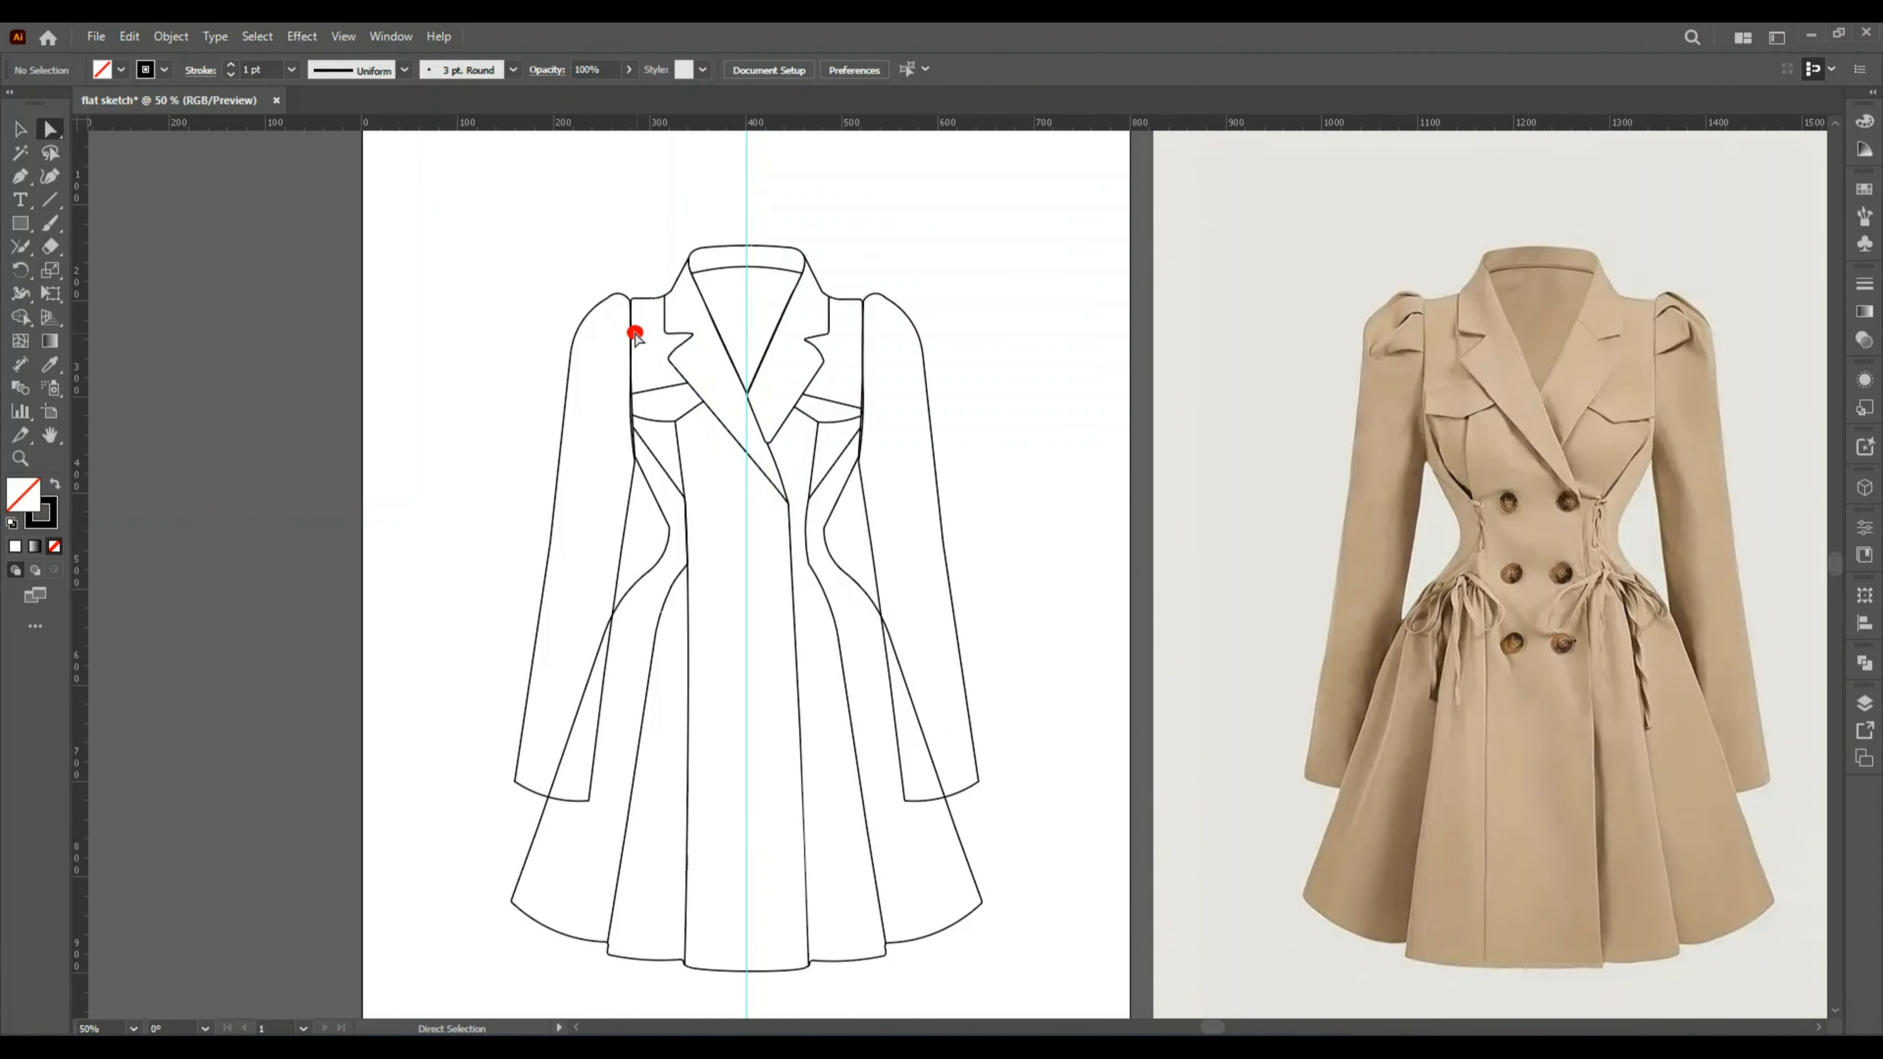
{"action": "left_click", "coordinate": [631, 328]}
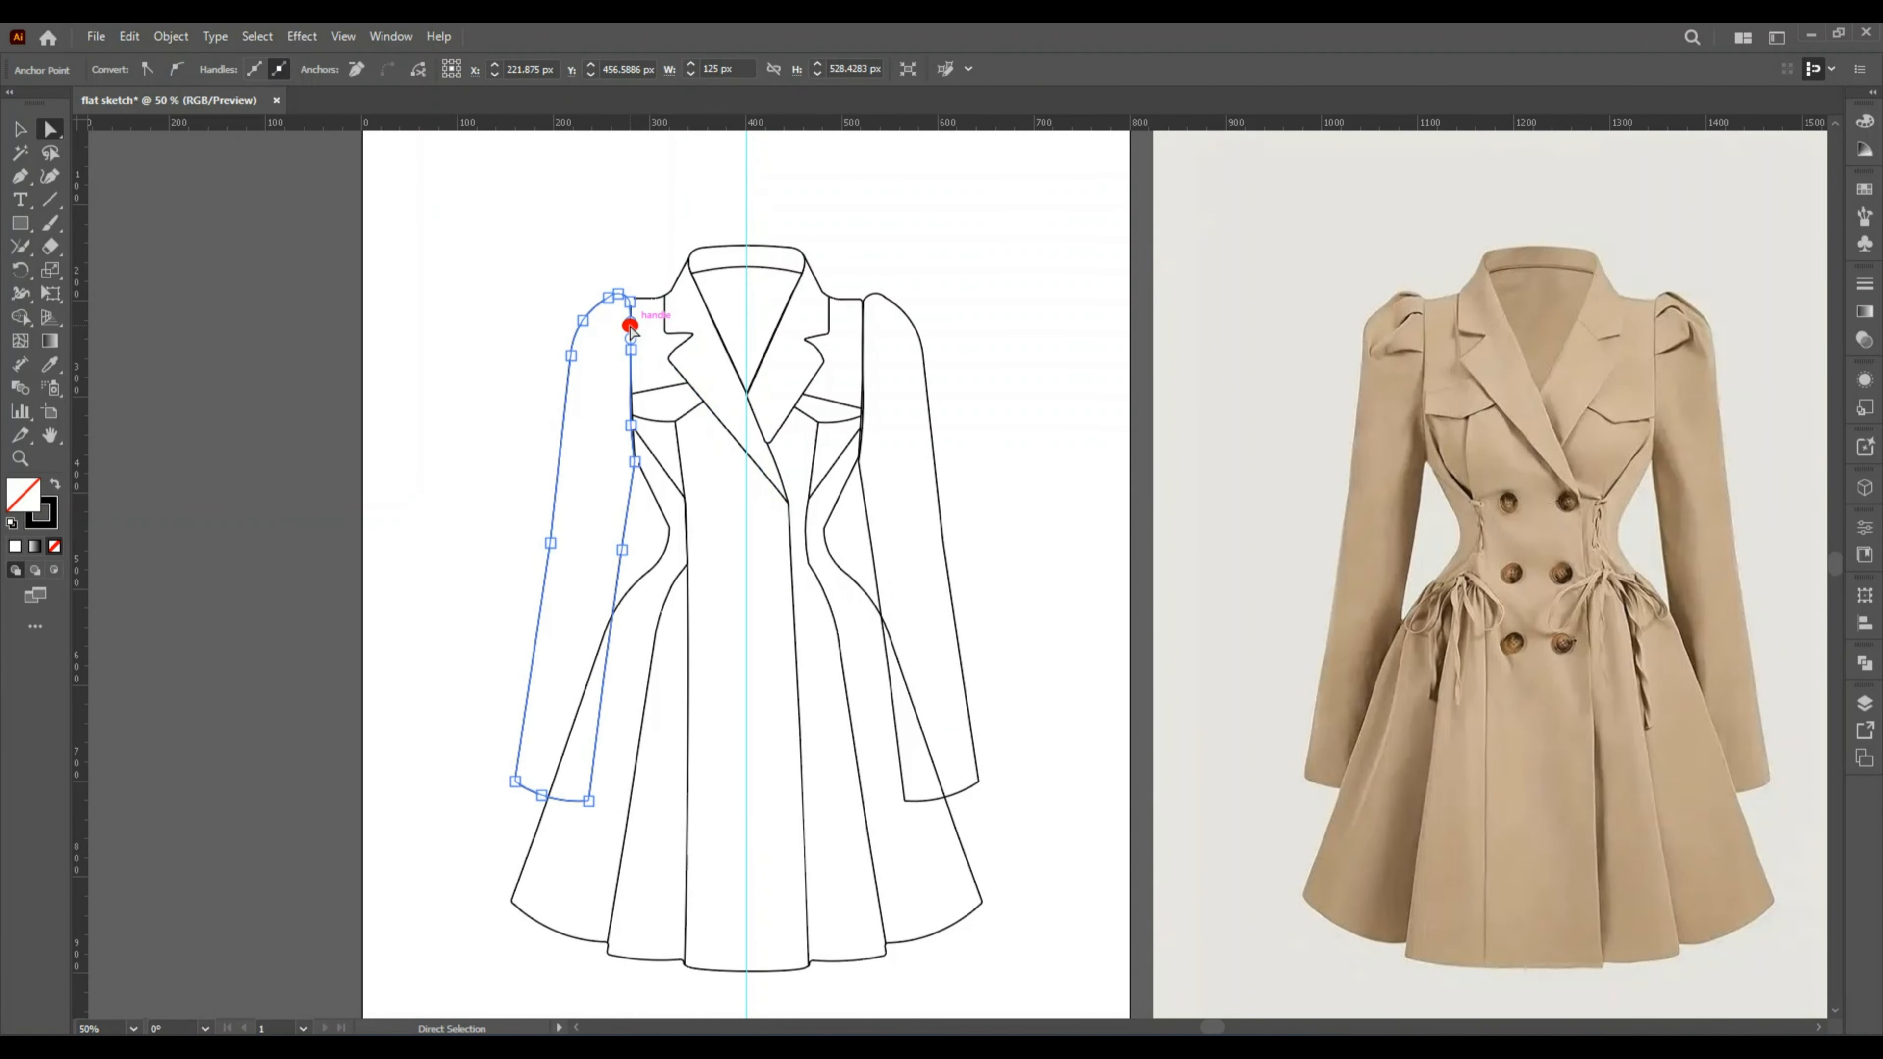
{"action": "left_click", "coordinate": [11, 523]}
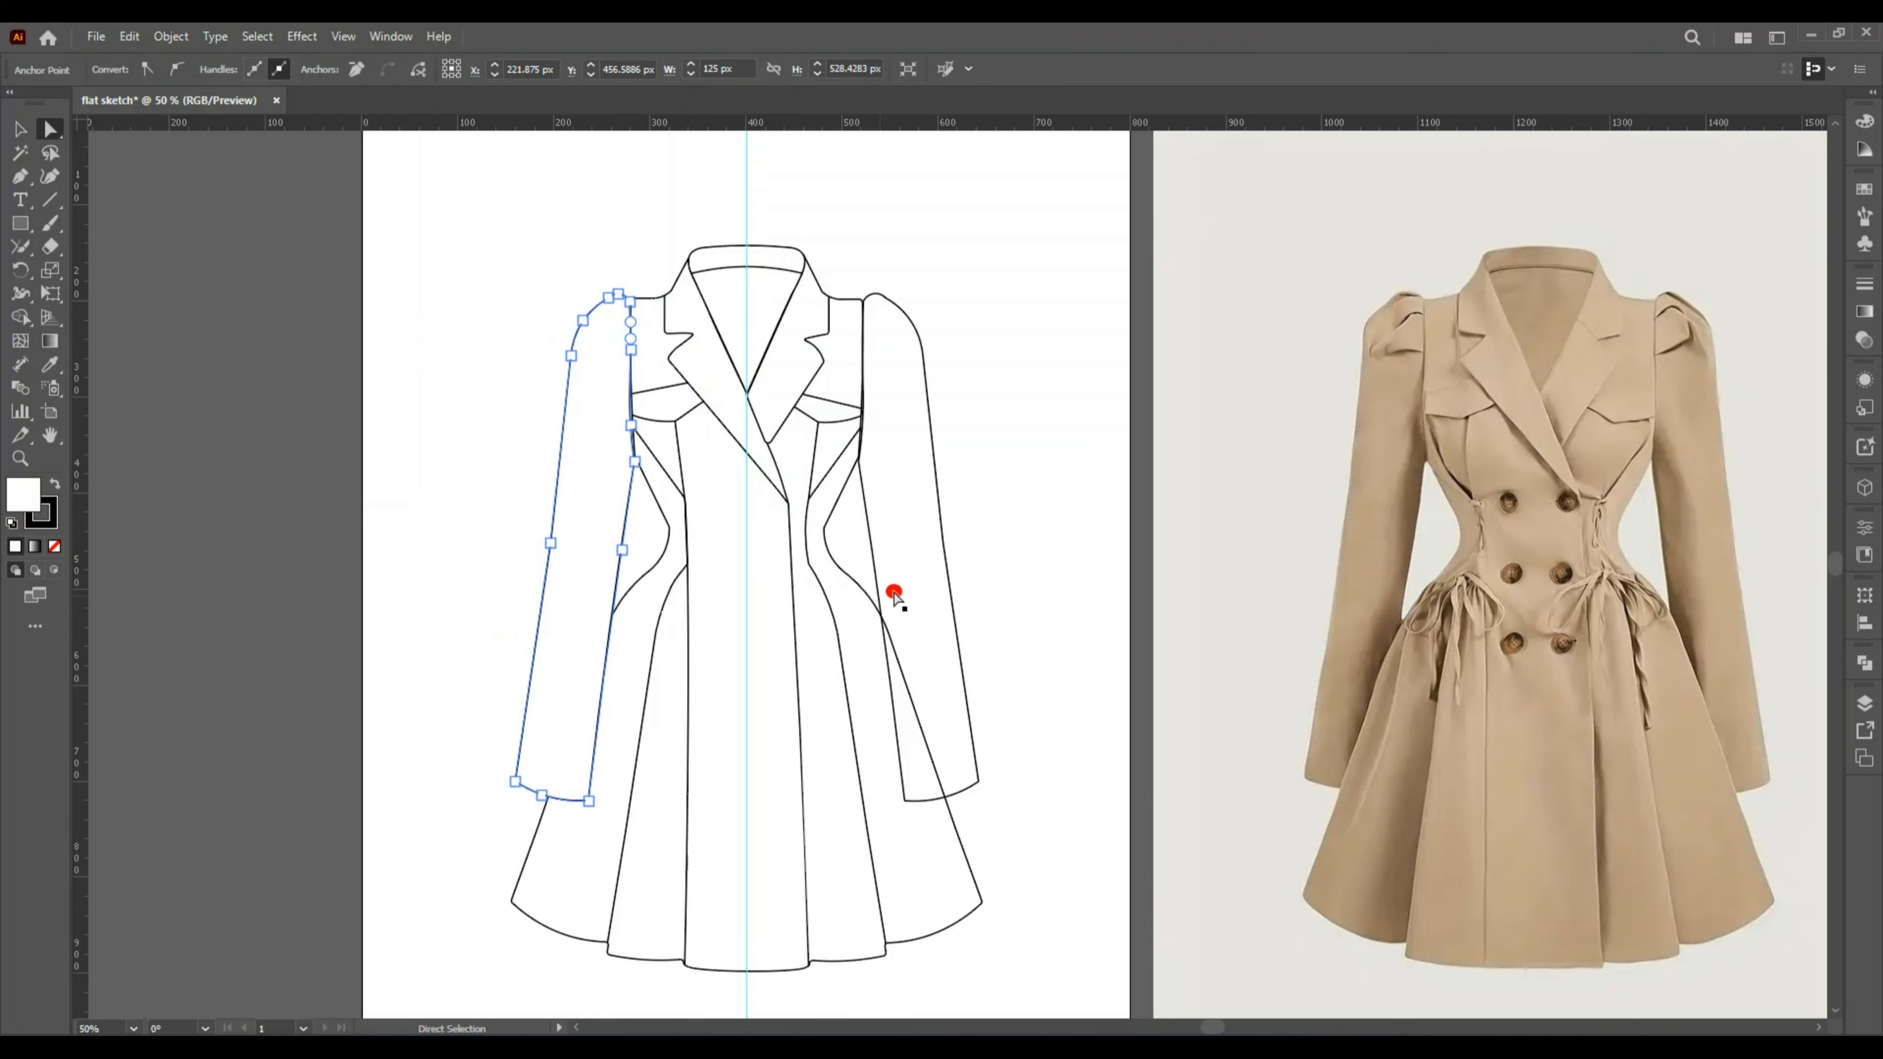
{"action": "left_click", "coordinate": [949, 583], "text": "shift"}
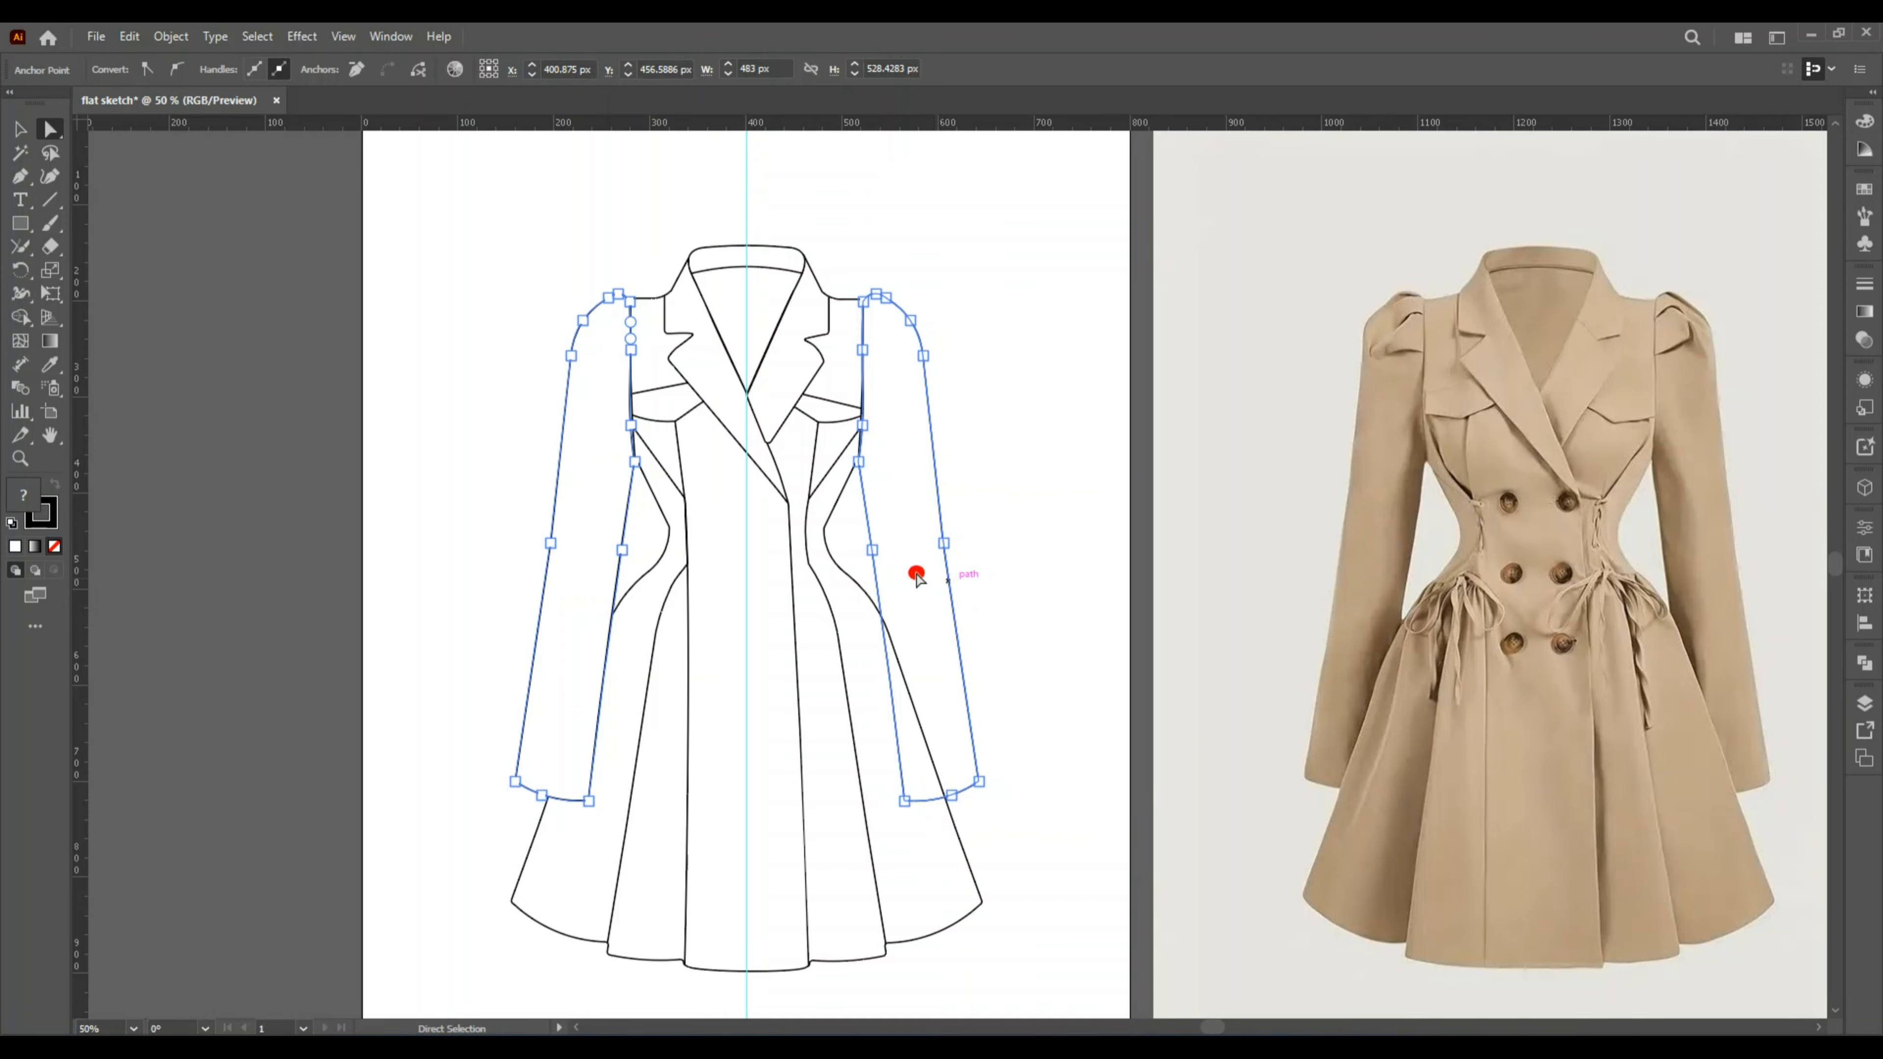
{"action": "left_click", "coordinate": [39, 363]}
{"action": "left_click", "coordinate": [587, 538]}
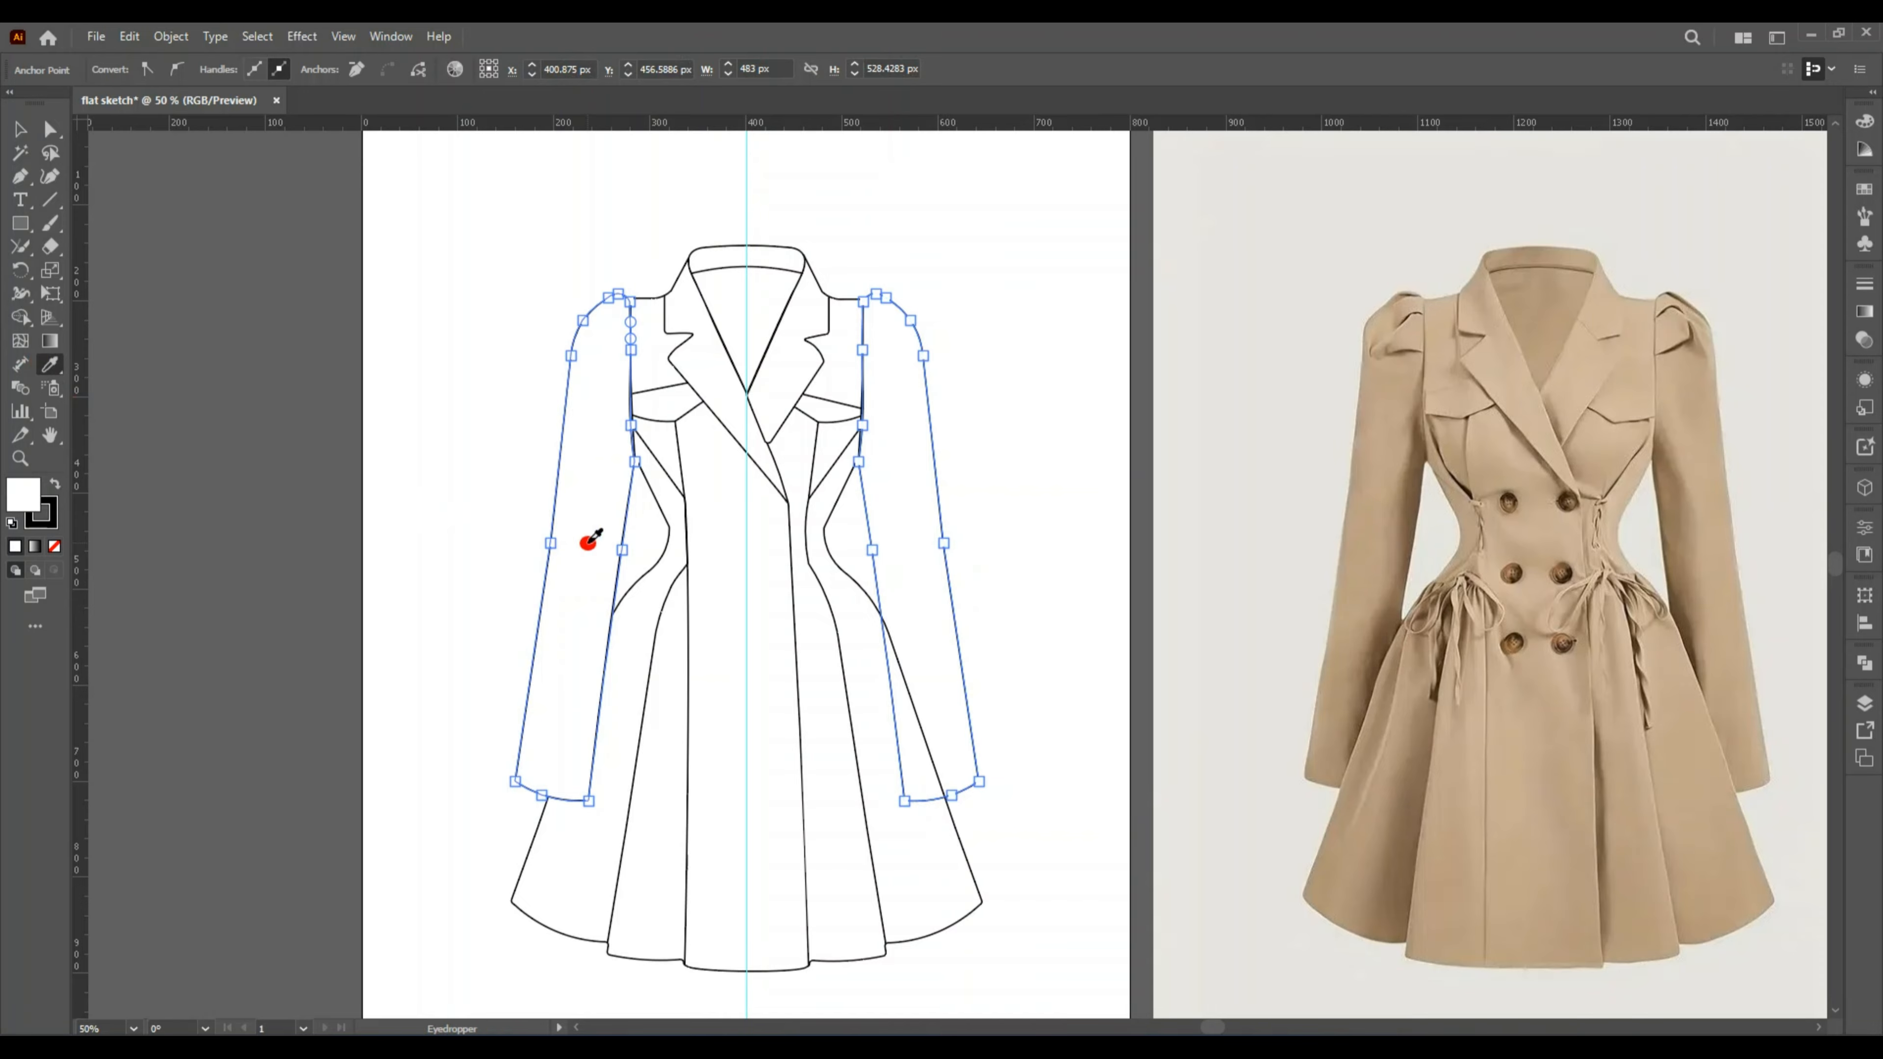
Send both selected sleeves to the back of the coat drawing and clear the selection.
{"action": "left_click", "coordinate": [20, 129]}
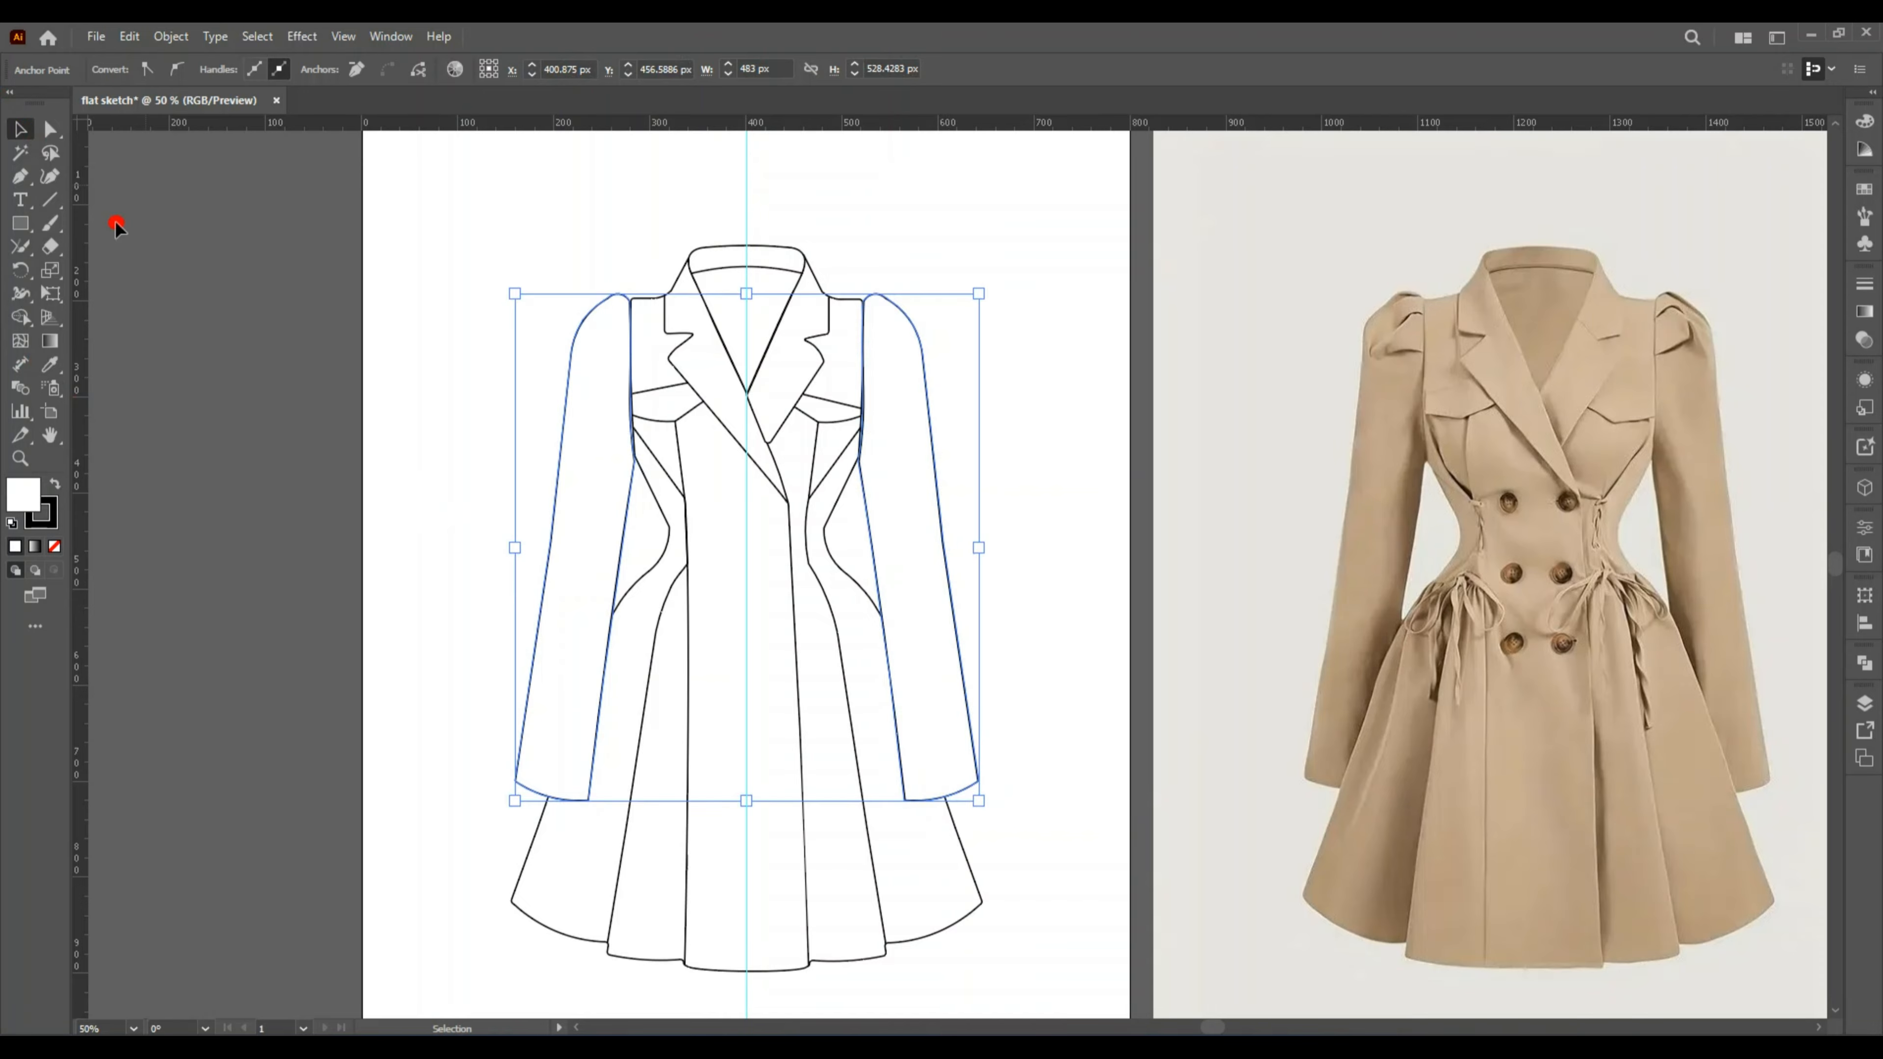
{"action": "right_click", "coordinate": [622, 492]}
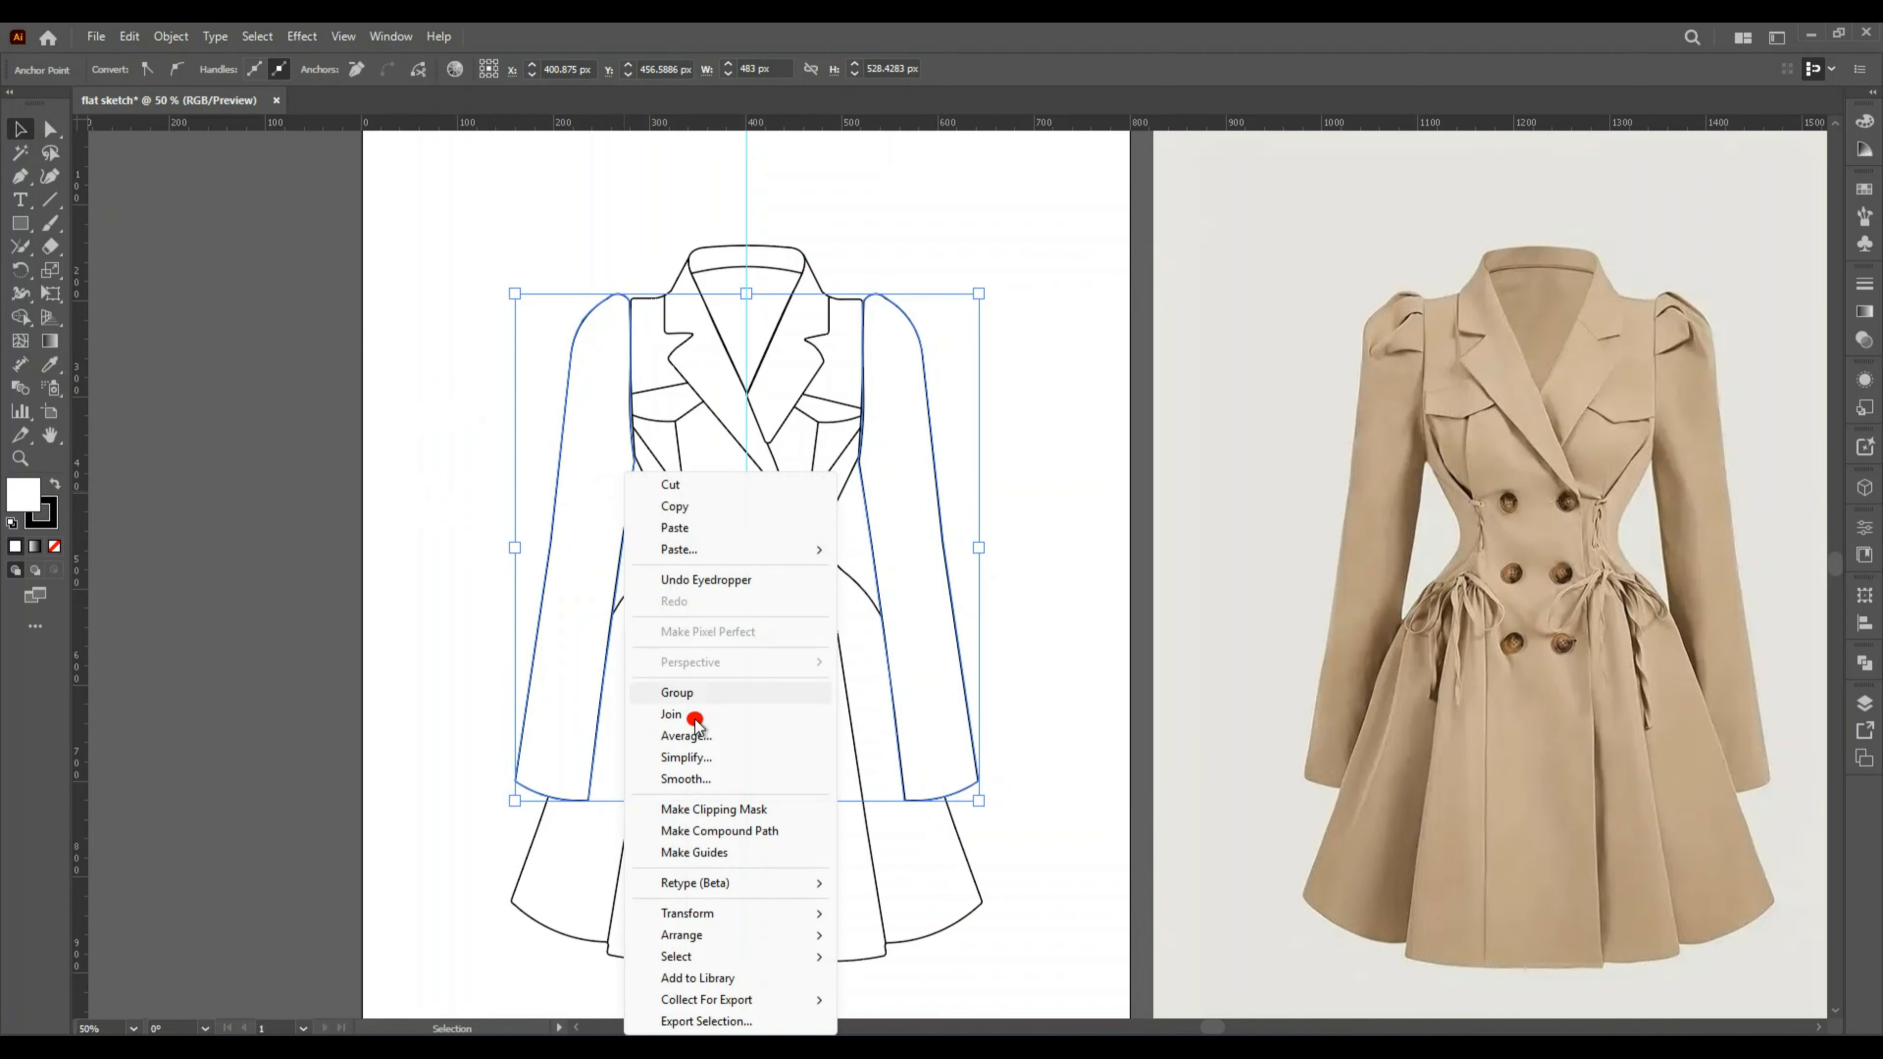
{"action": "mouse_move", "coordinate": [740, 942]}
{"action": "left_click", "coordinate": [916, 999]}
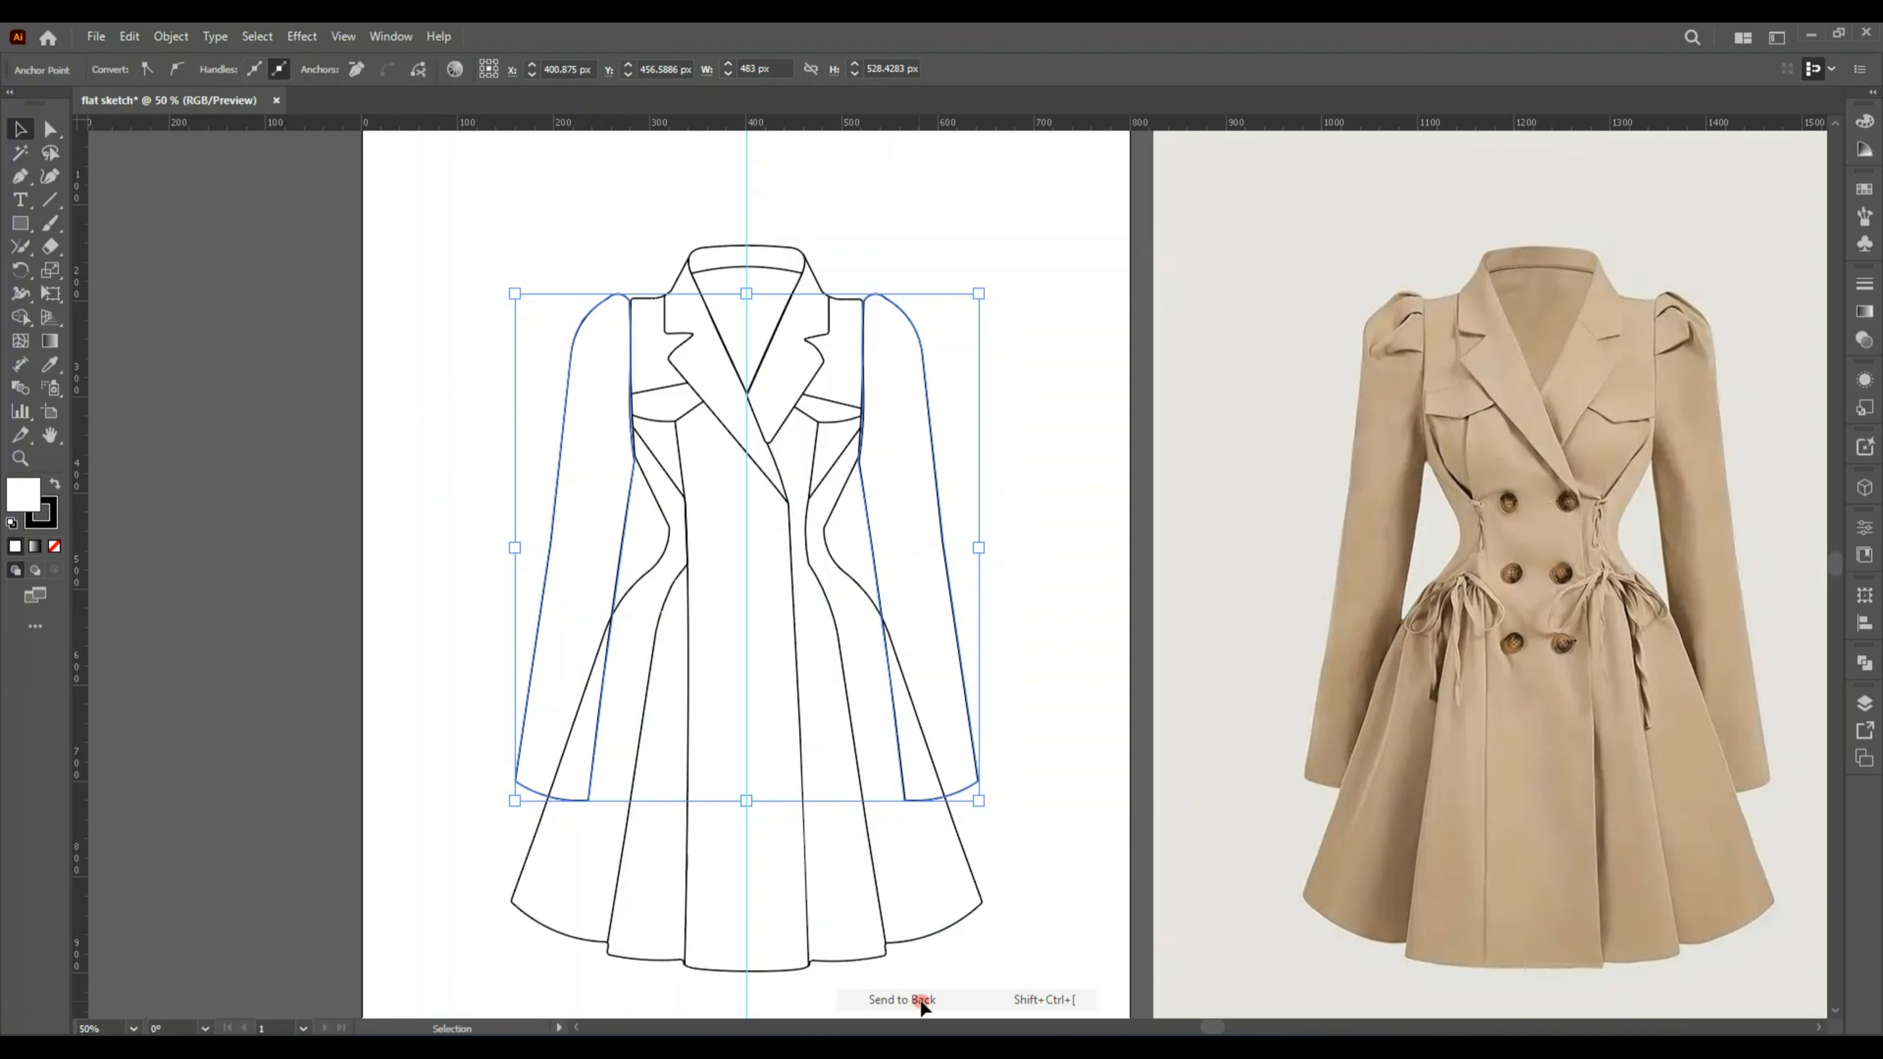
{"action": "left_click", "coordinate": [1084, 727]}
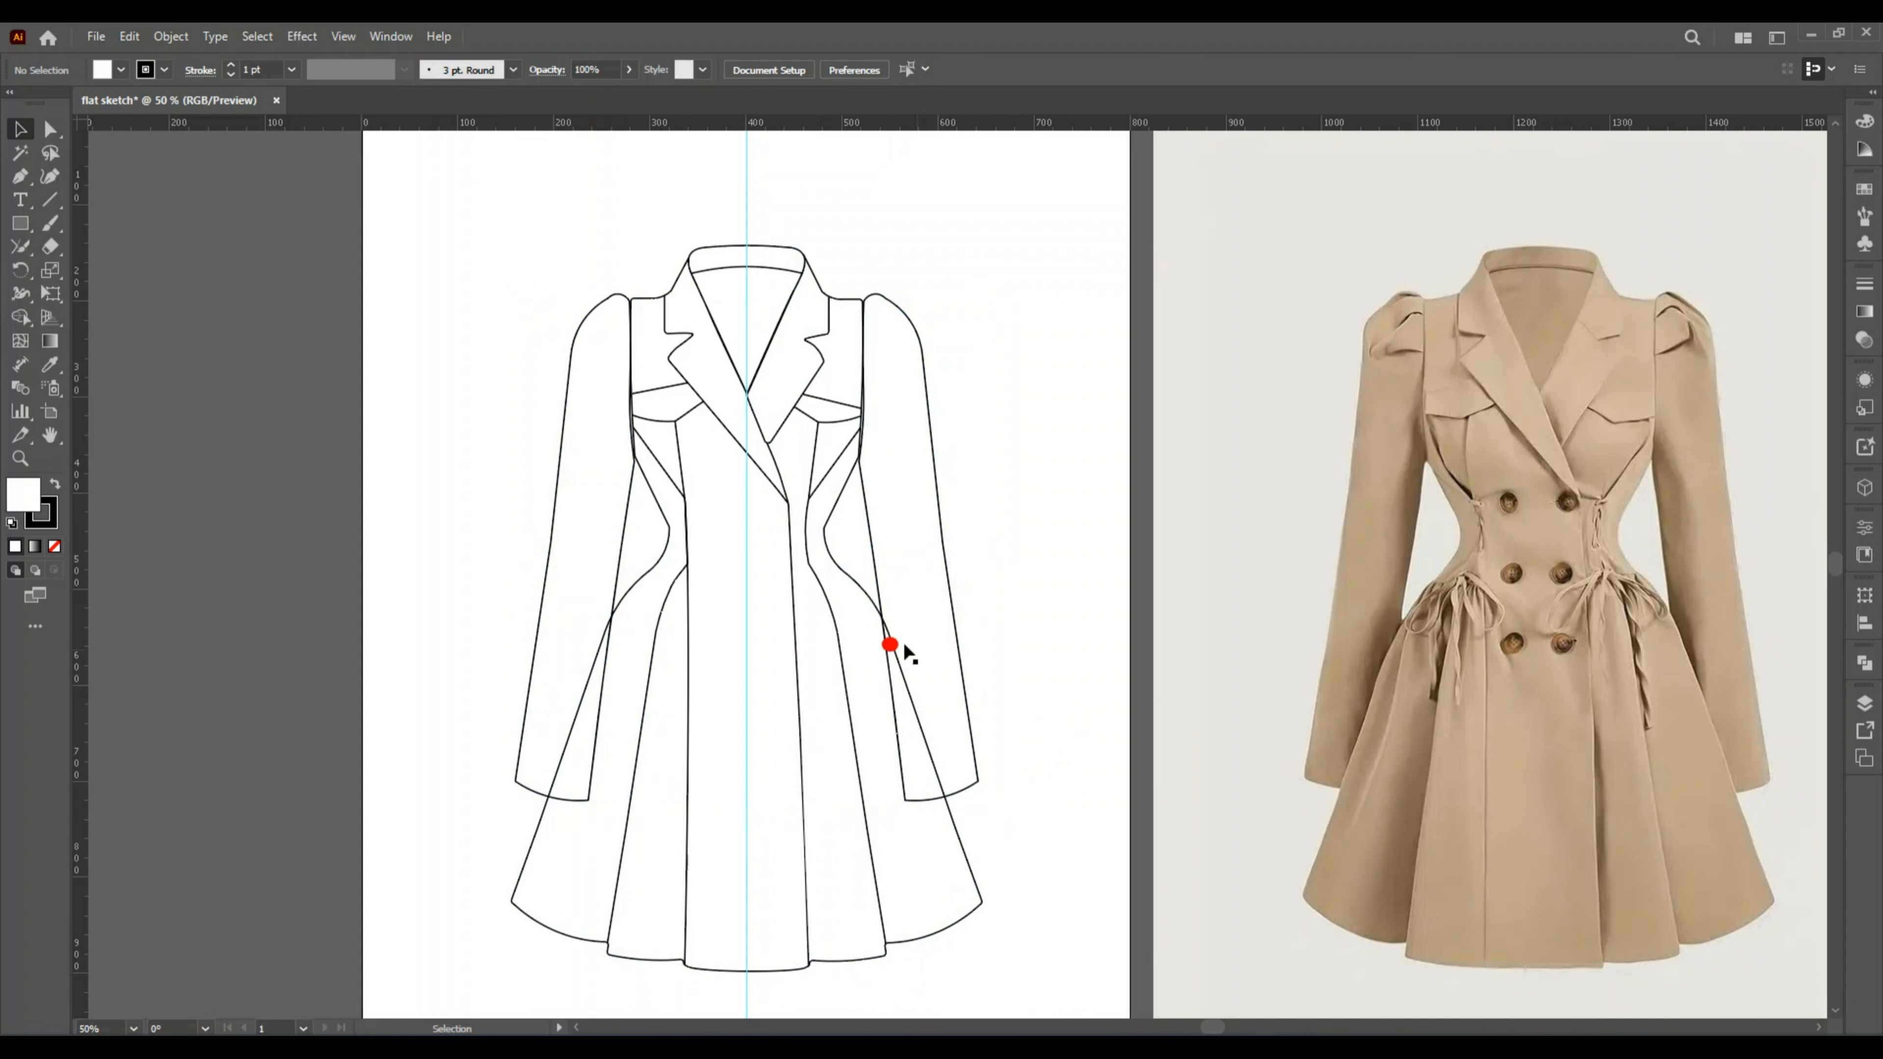
Fill the coat body shapes with white so they cover the overlapping parts of the sleeves.
{"action": "left_click", "coordinate": [669, 544]}
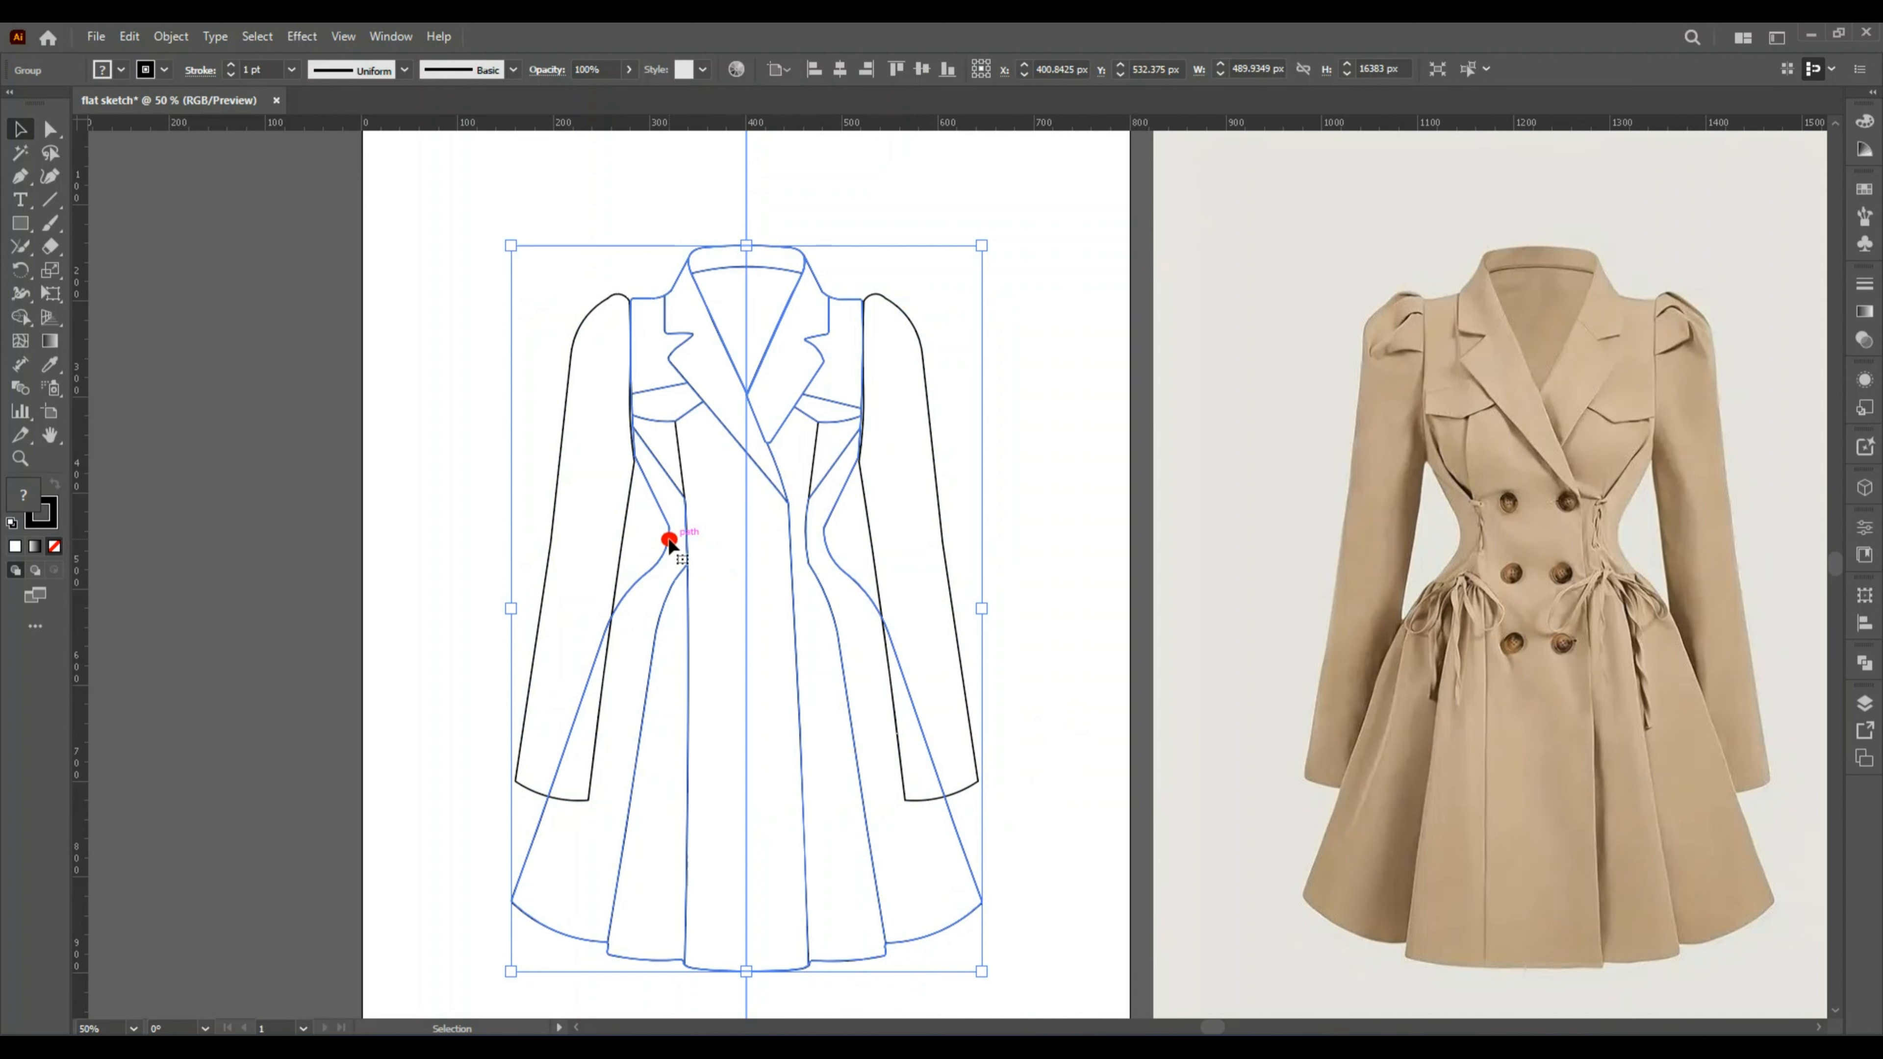
{"action": "left_click", "coordinate": [1022, 529]}
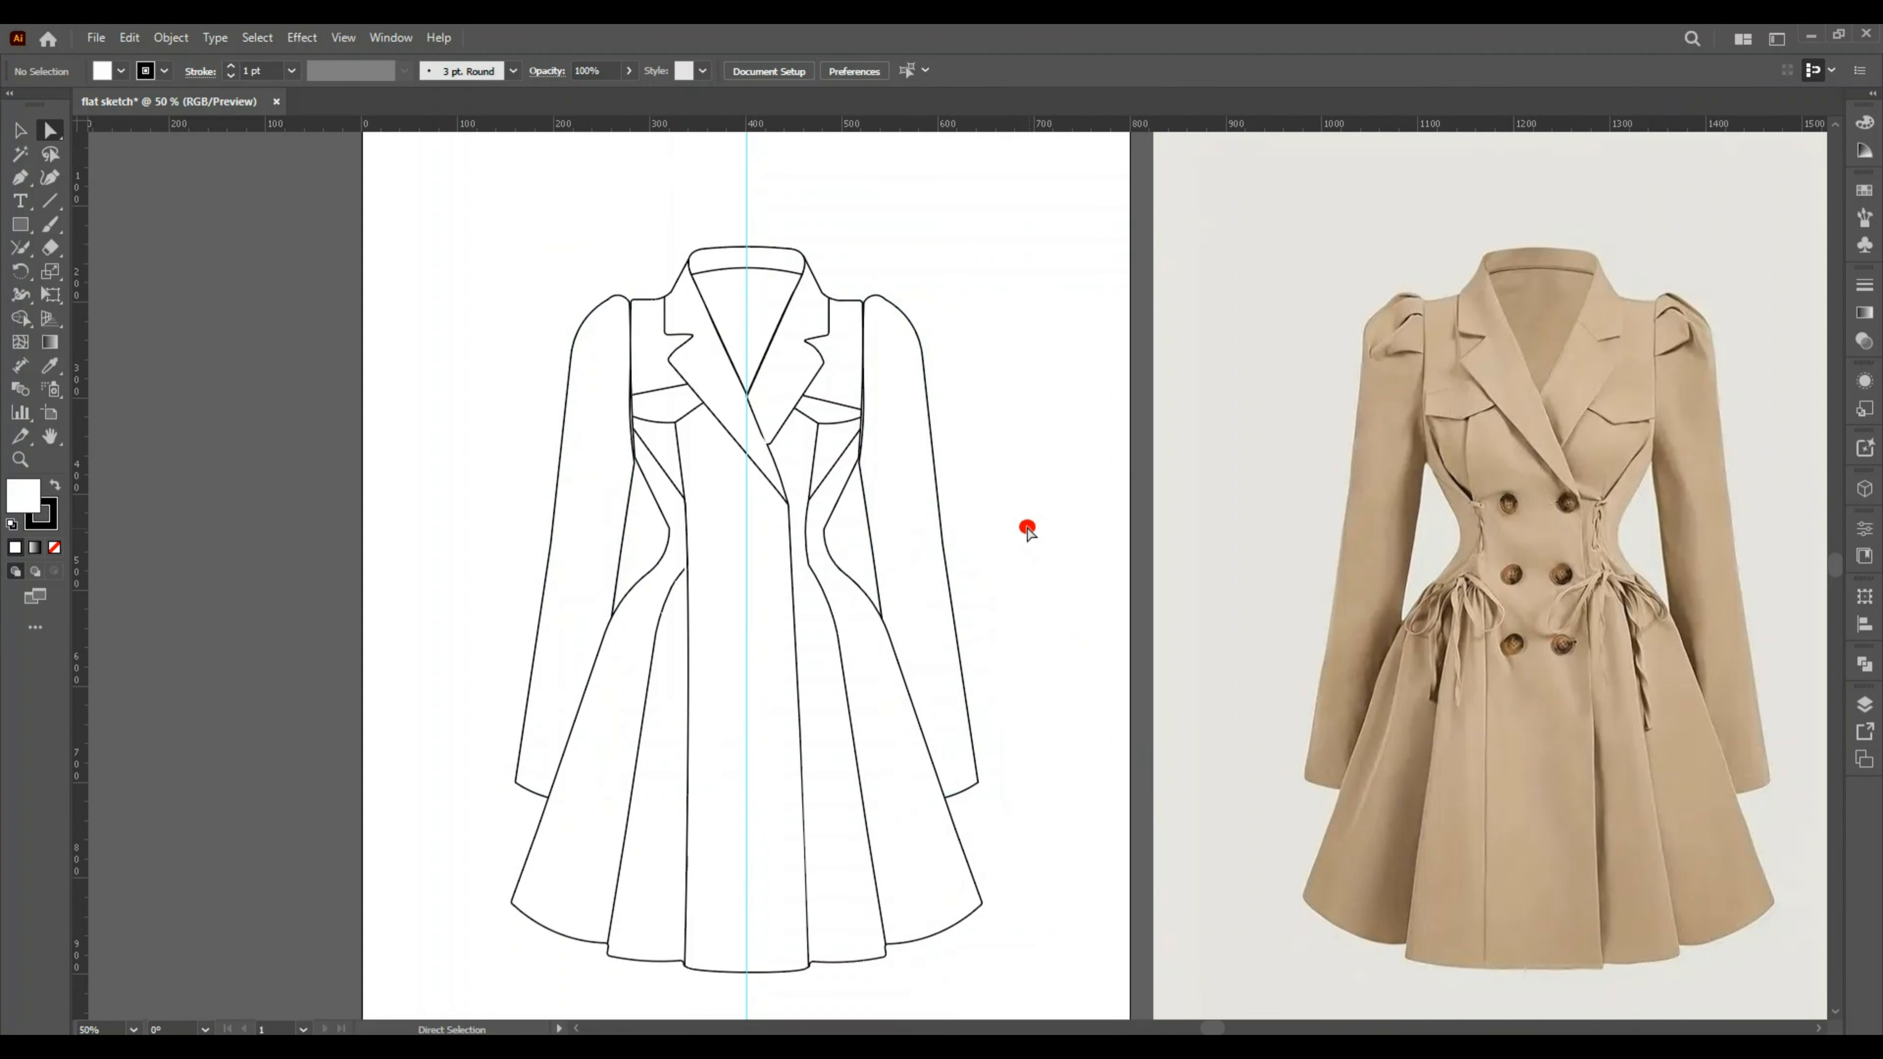
{"action": "key", "text": "a"}
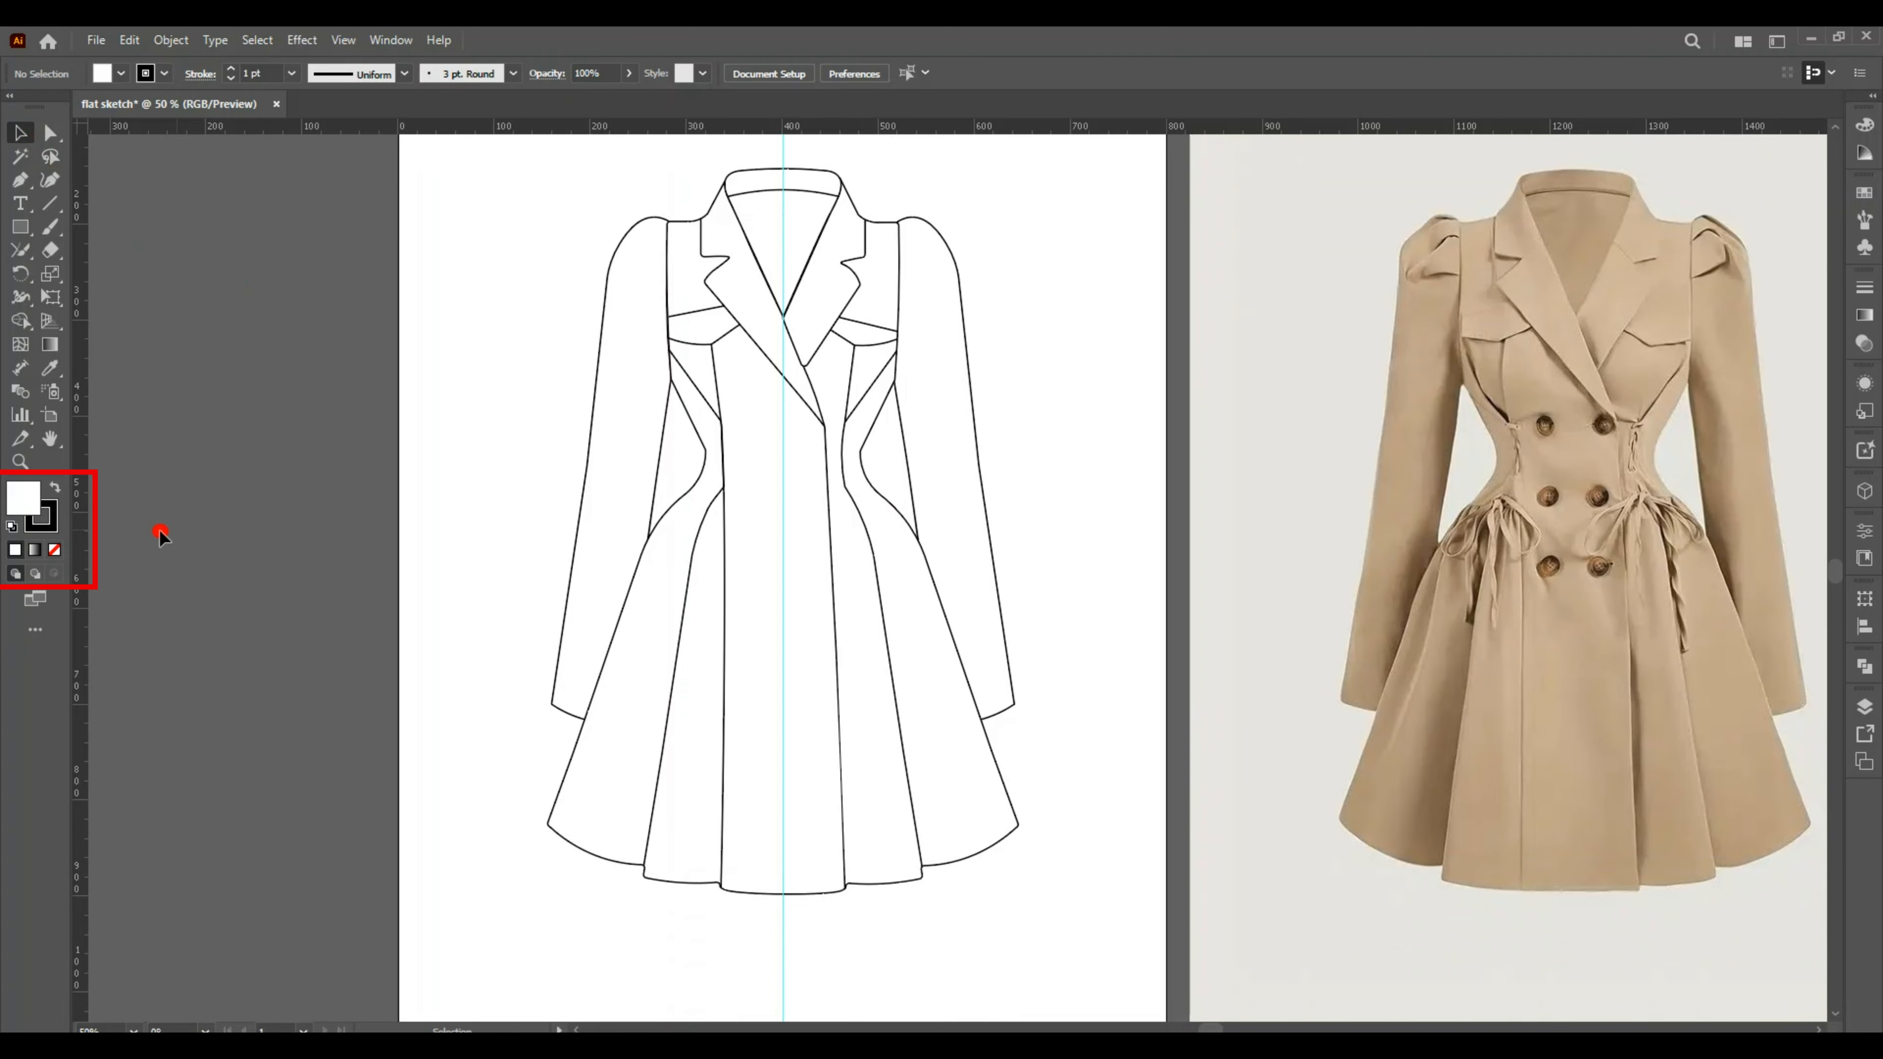
Draw a circle about 404 px across with black fill and no stroke, on the empty canvas left of the artboard.
{"action": "left_click", "coordinate": [58, 495]}
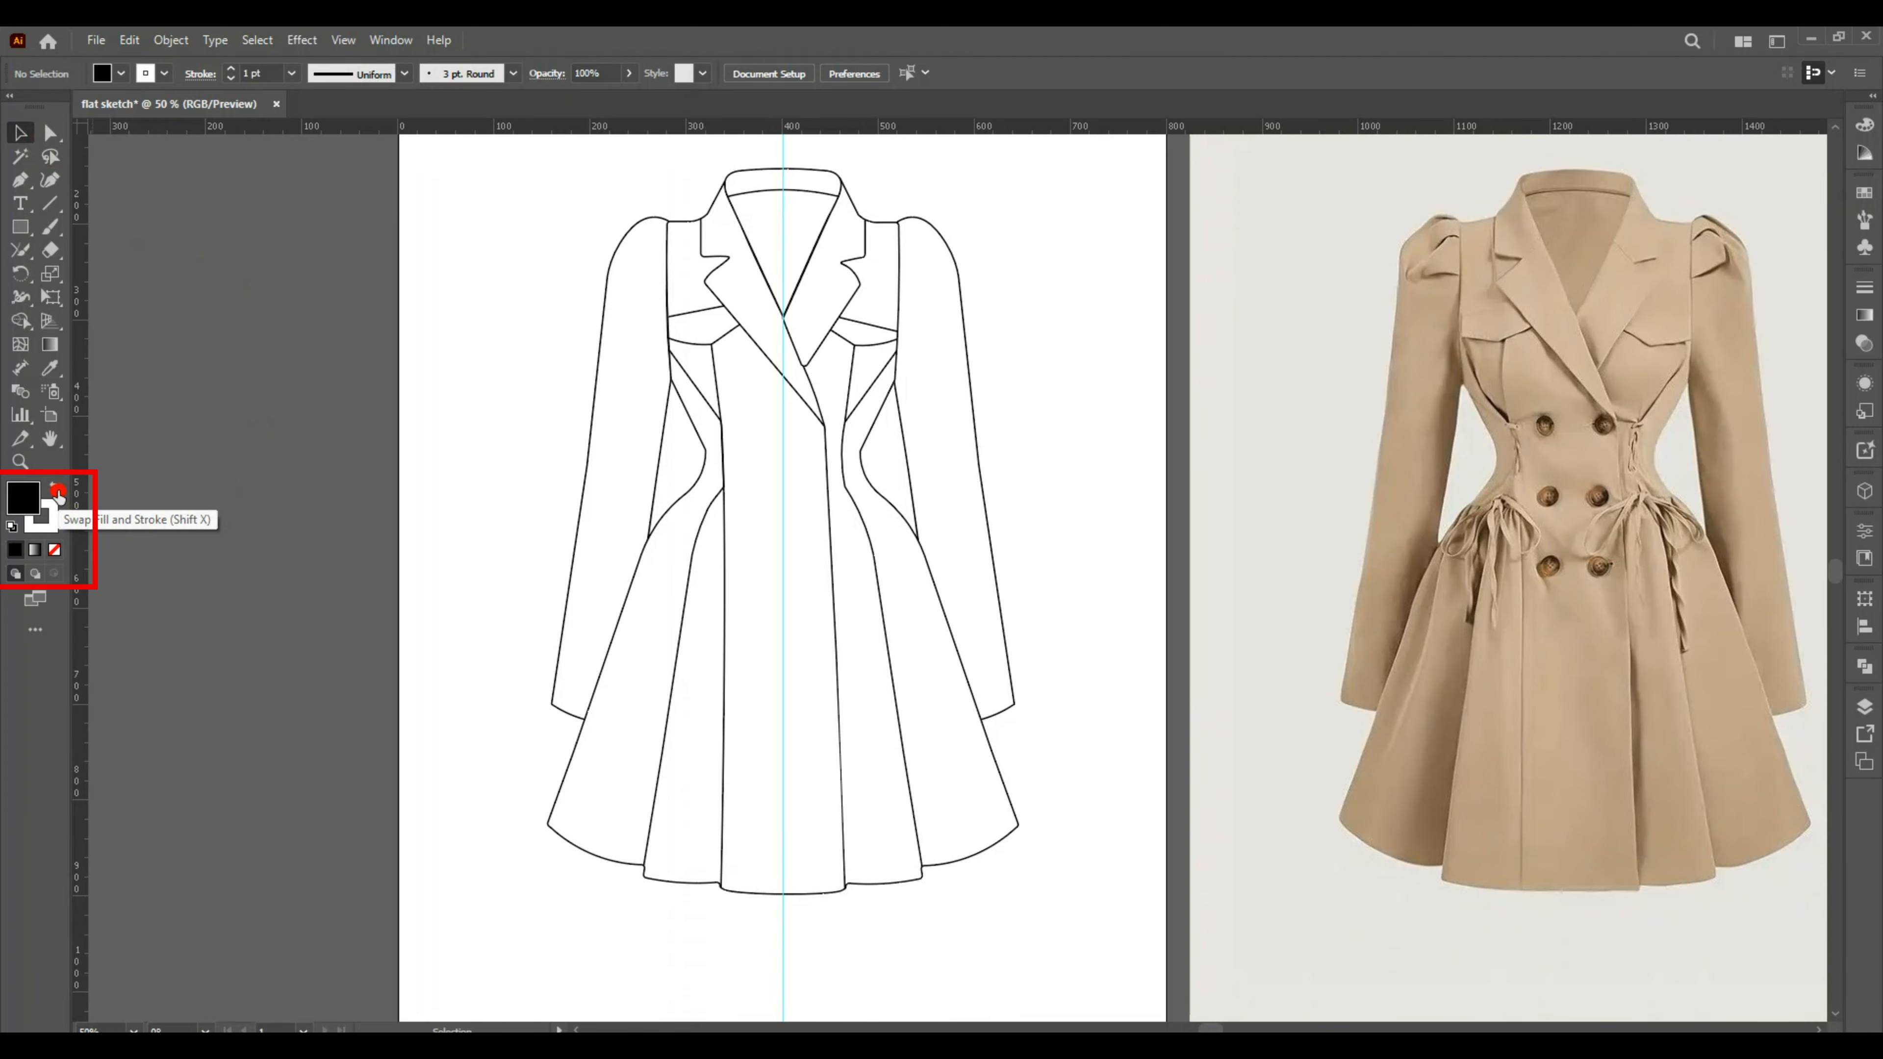
{"action": "left_click", "coordinate": [53, 524]}
{"action": "left_click", "coordinate": [57, 553]}
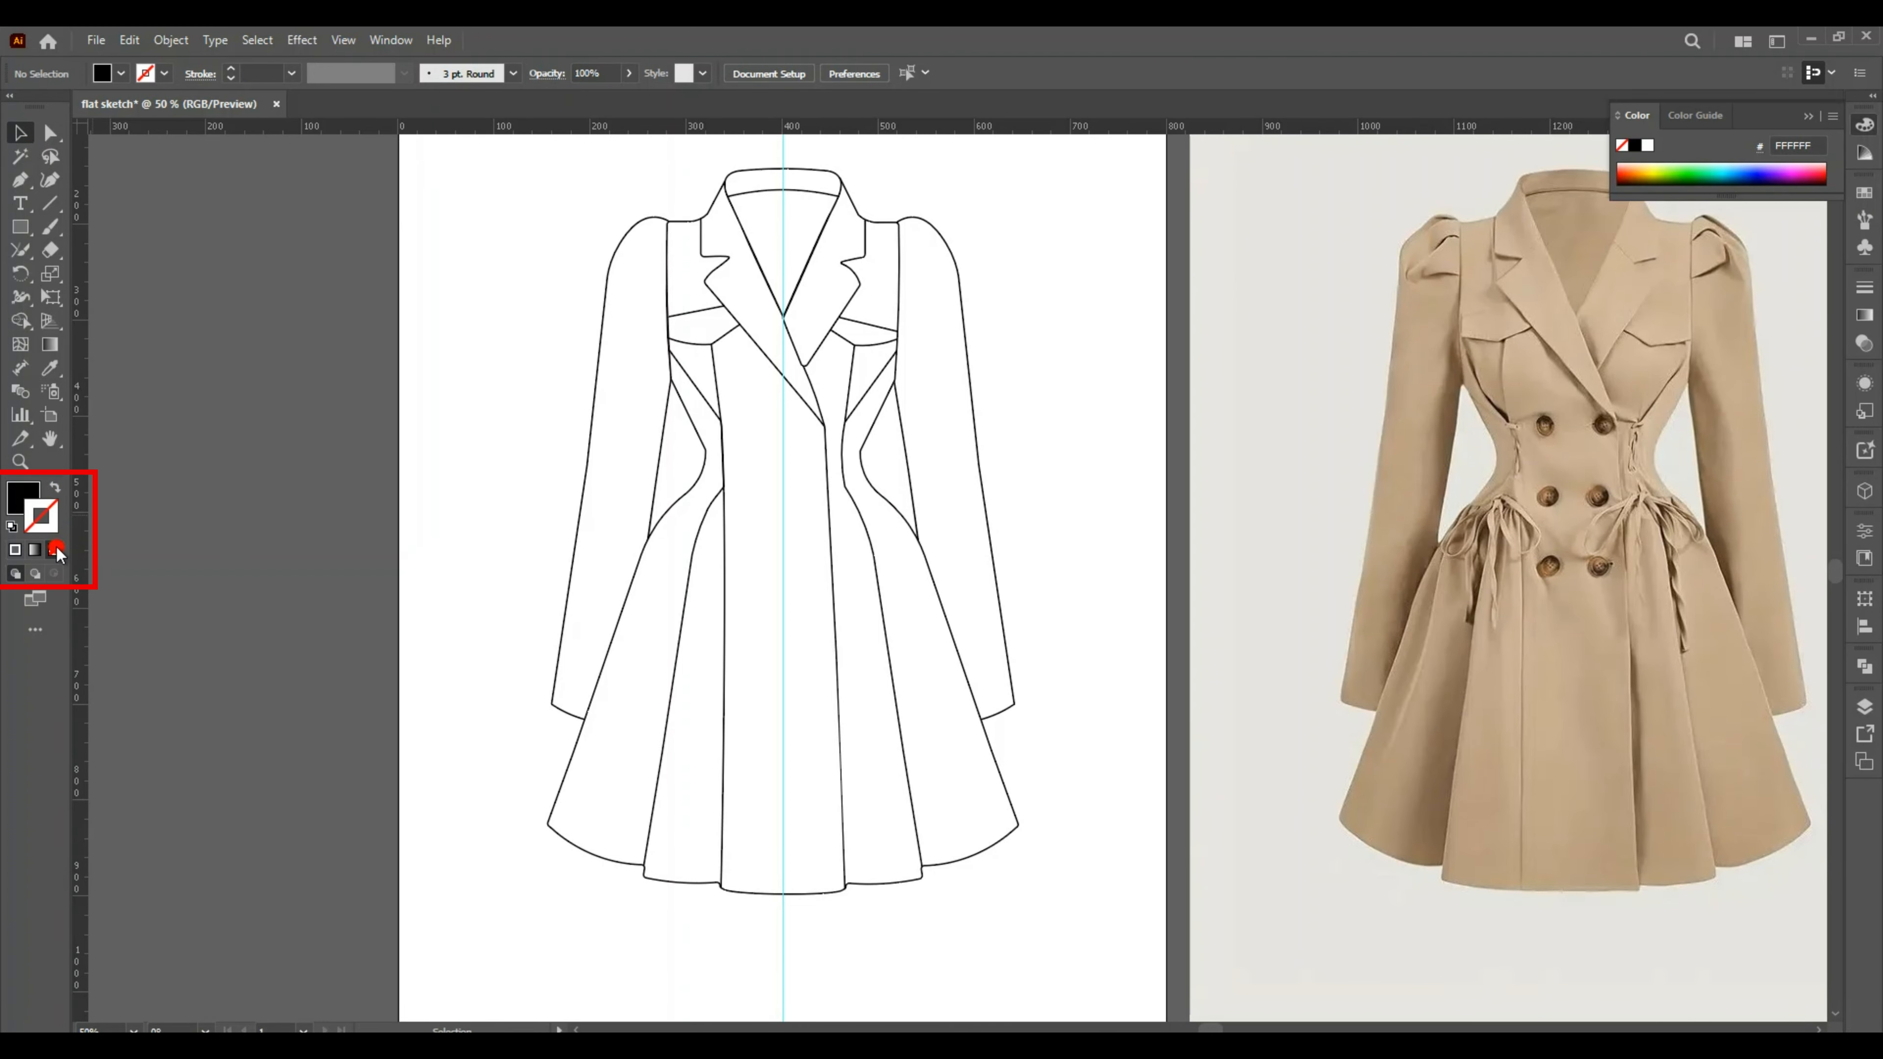
{"action": "left_click", "coordinate": [18, 234]}
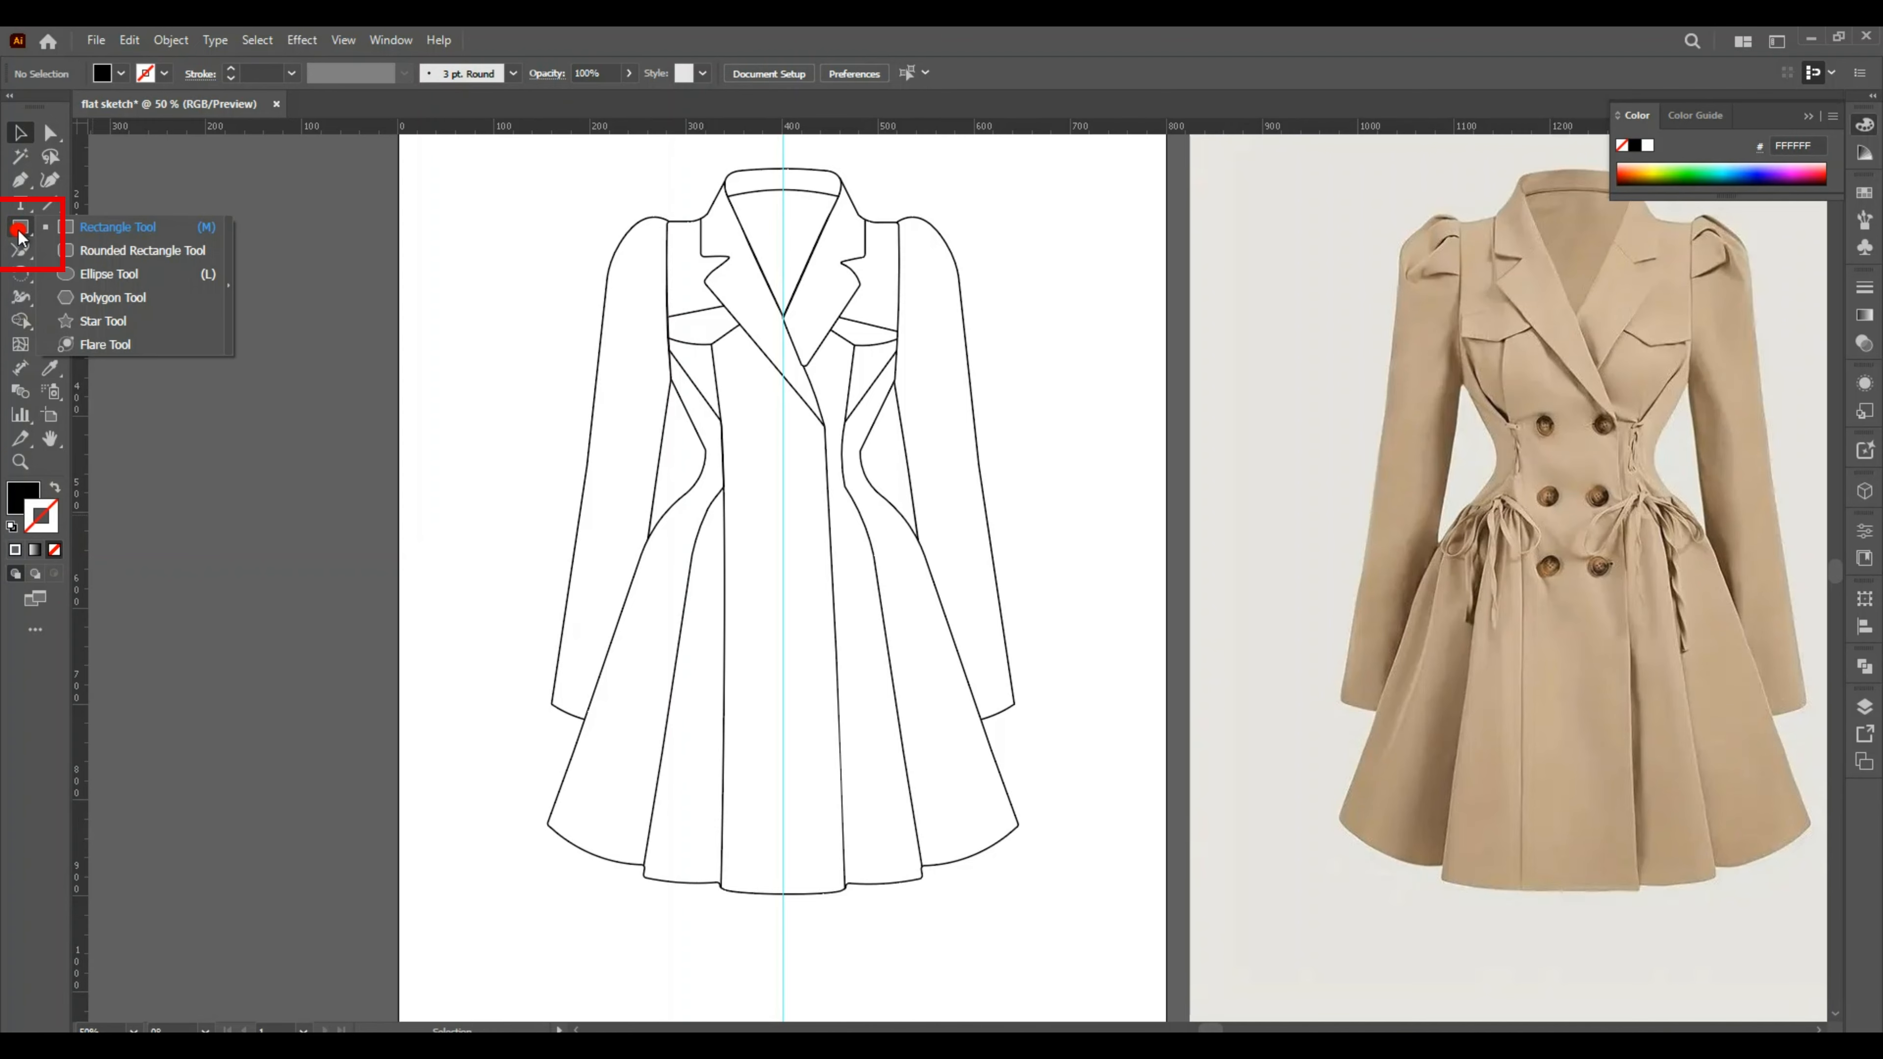
{"action": "left_click", "coordinate": [96, 279]}
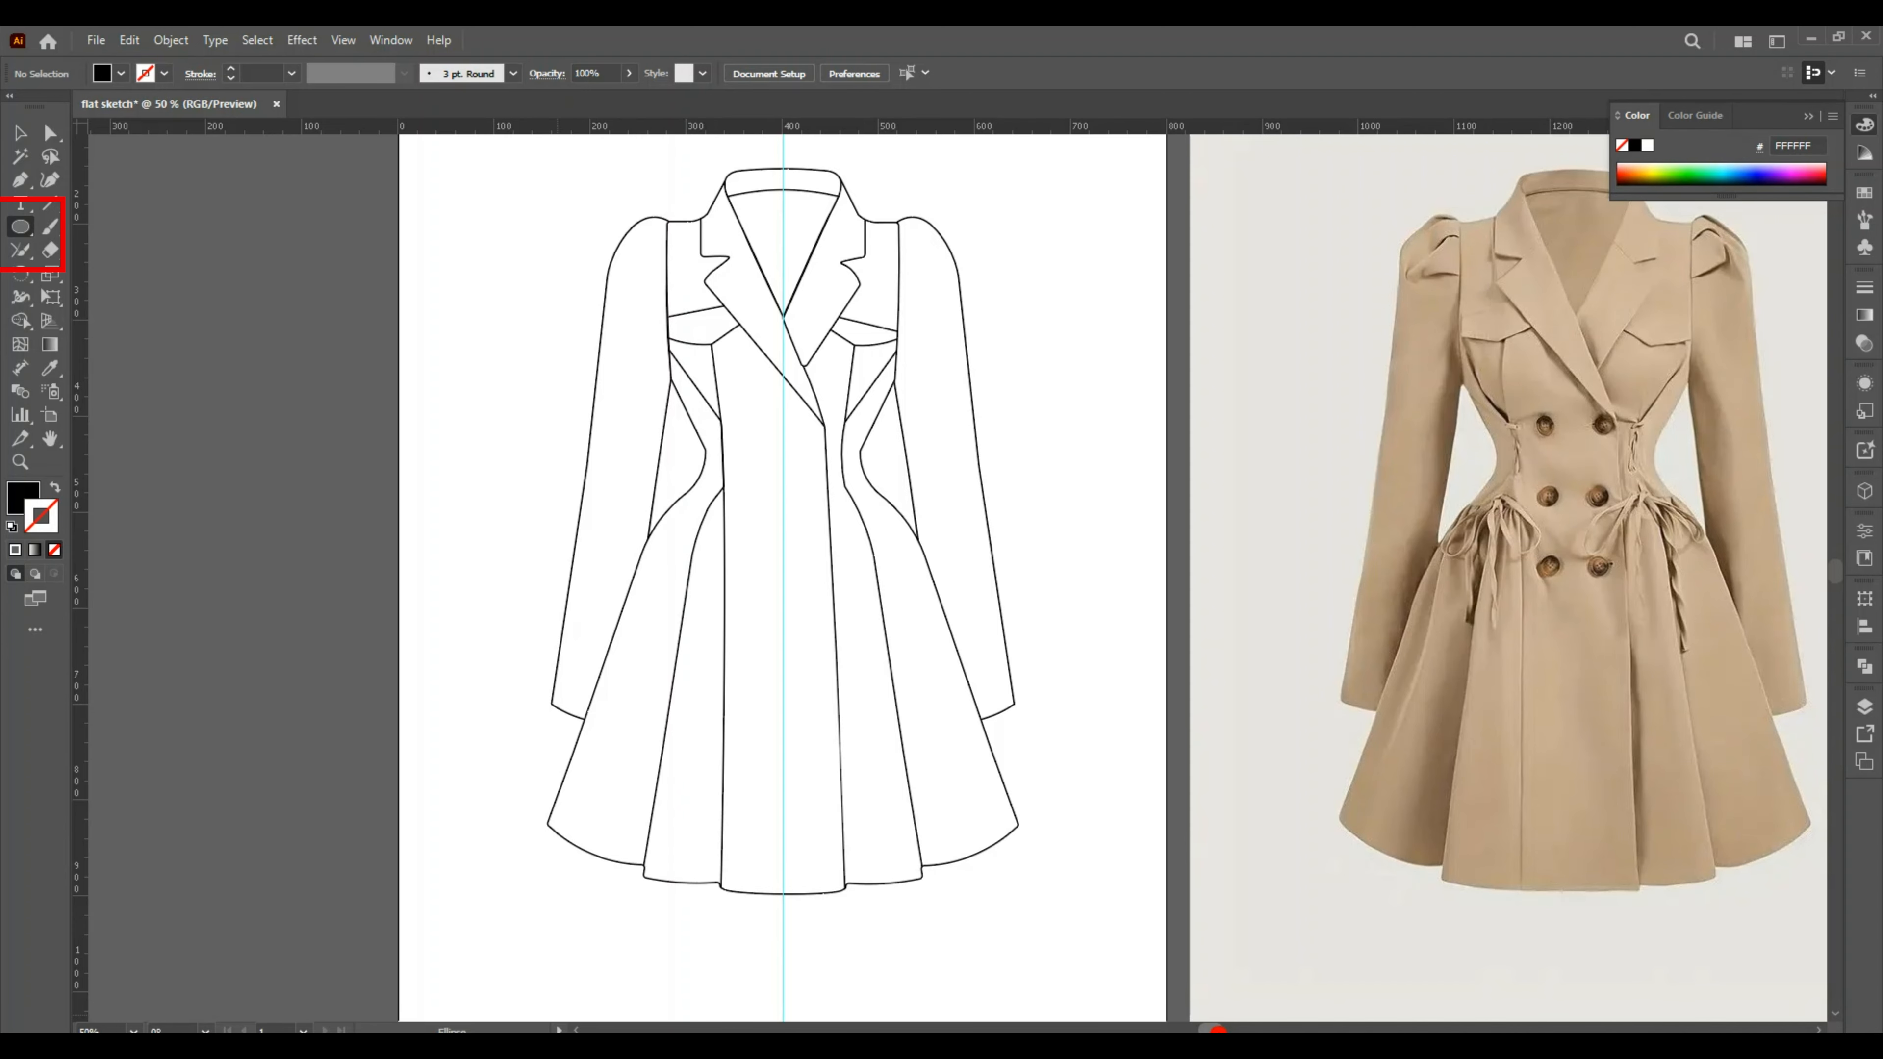
{"action": "left_click_drag", "start_coordinate": [1227, 1031], "coordinate": [1159, 1024]}
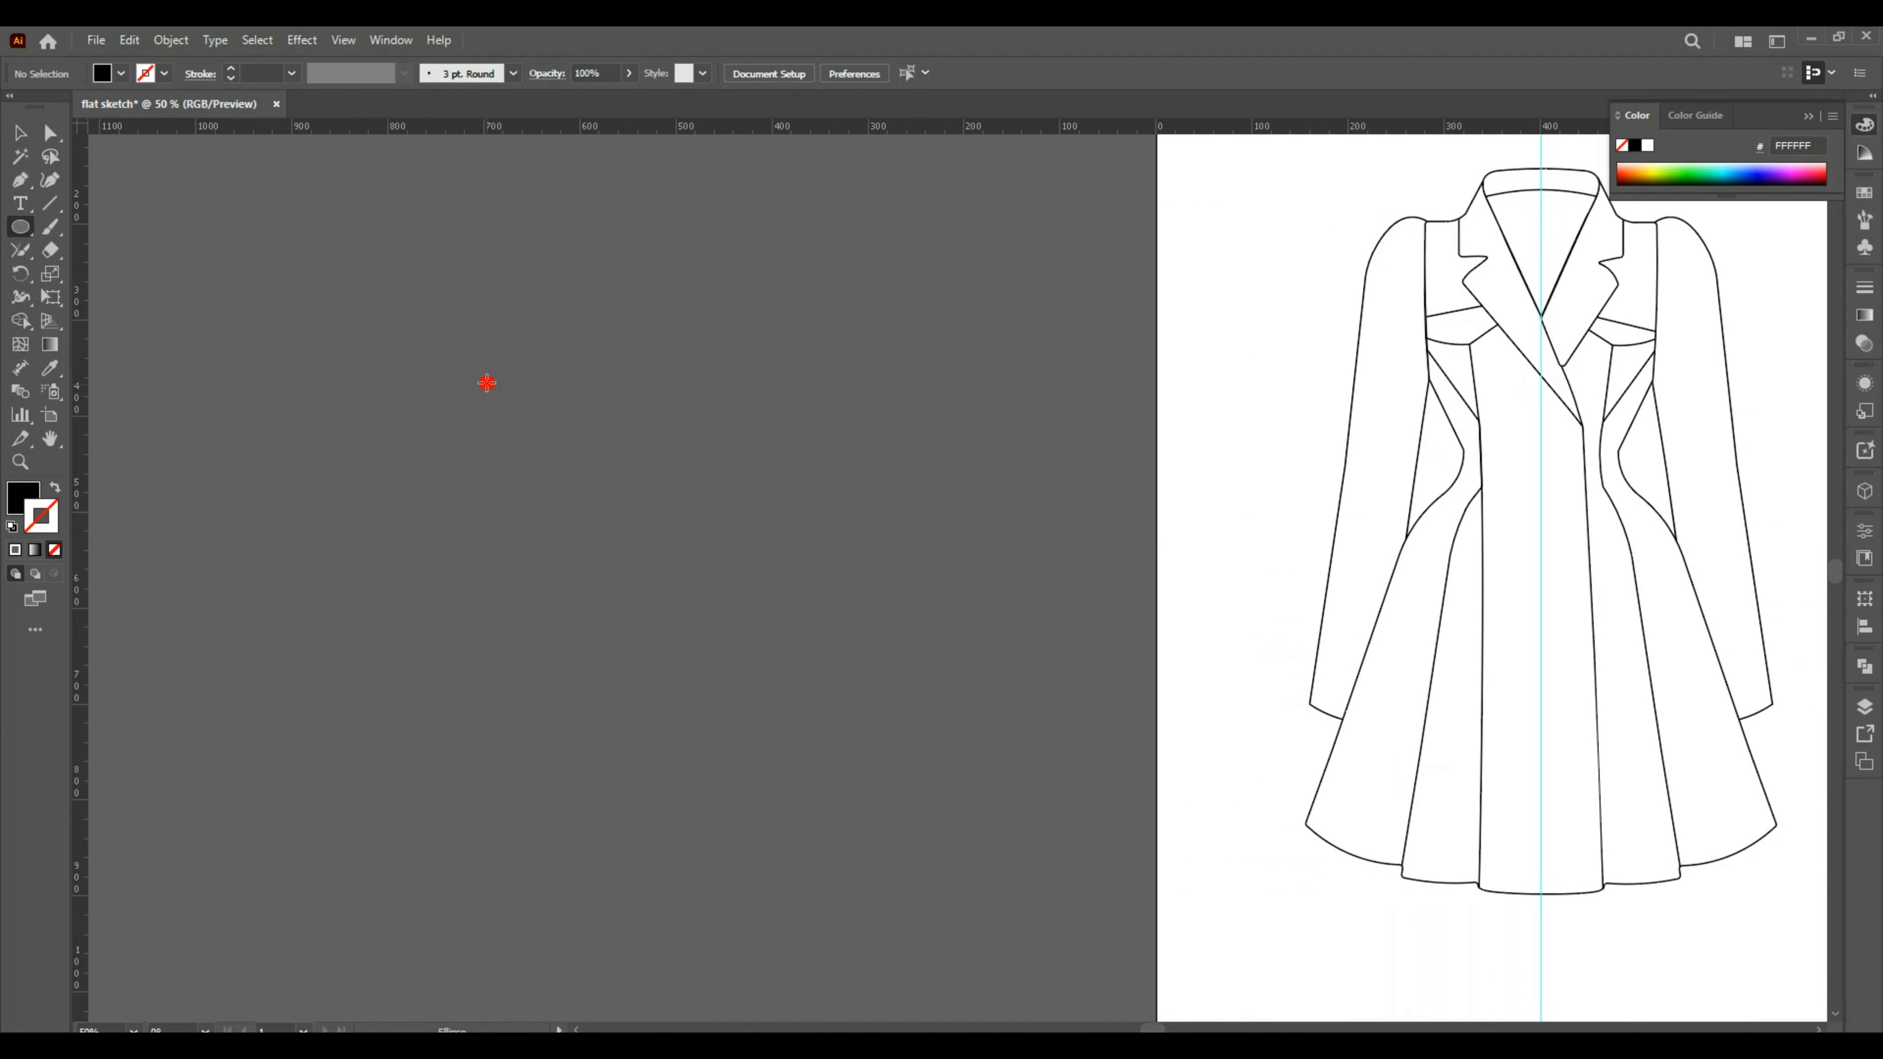
{"action": "left_click_drag", "start_coordinate": [483, 359], "coordinate": [872, 748]}
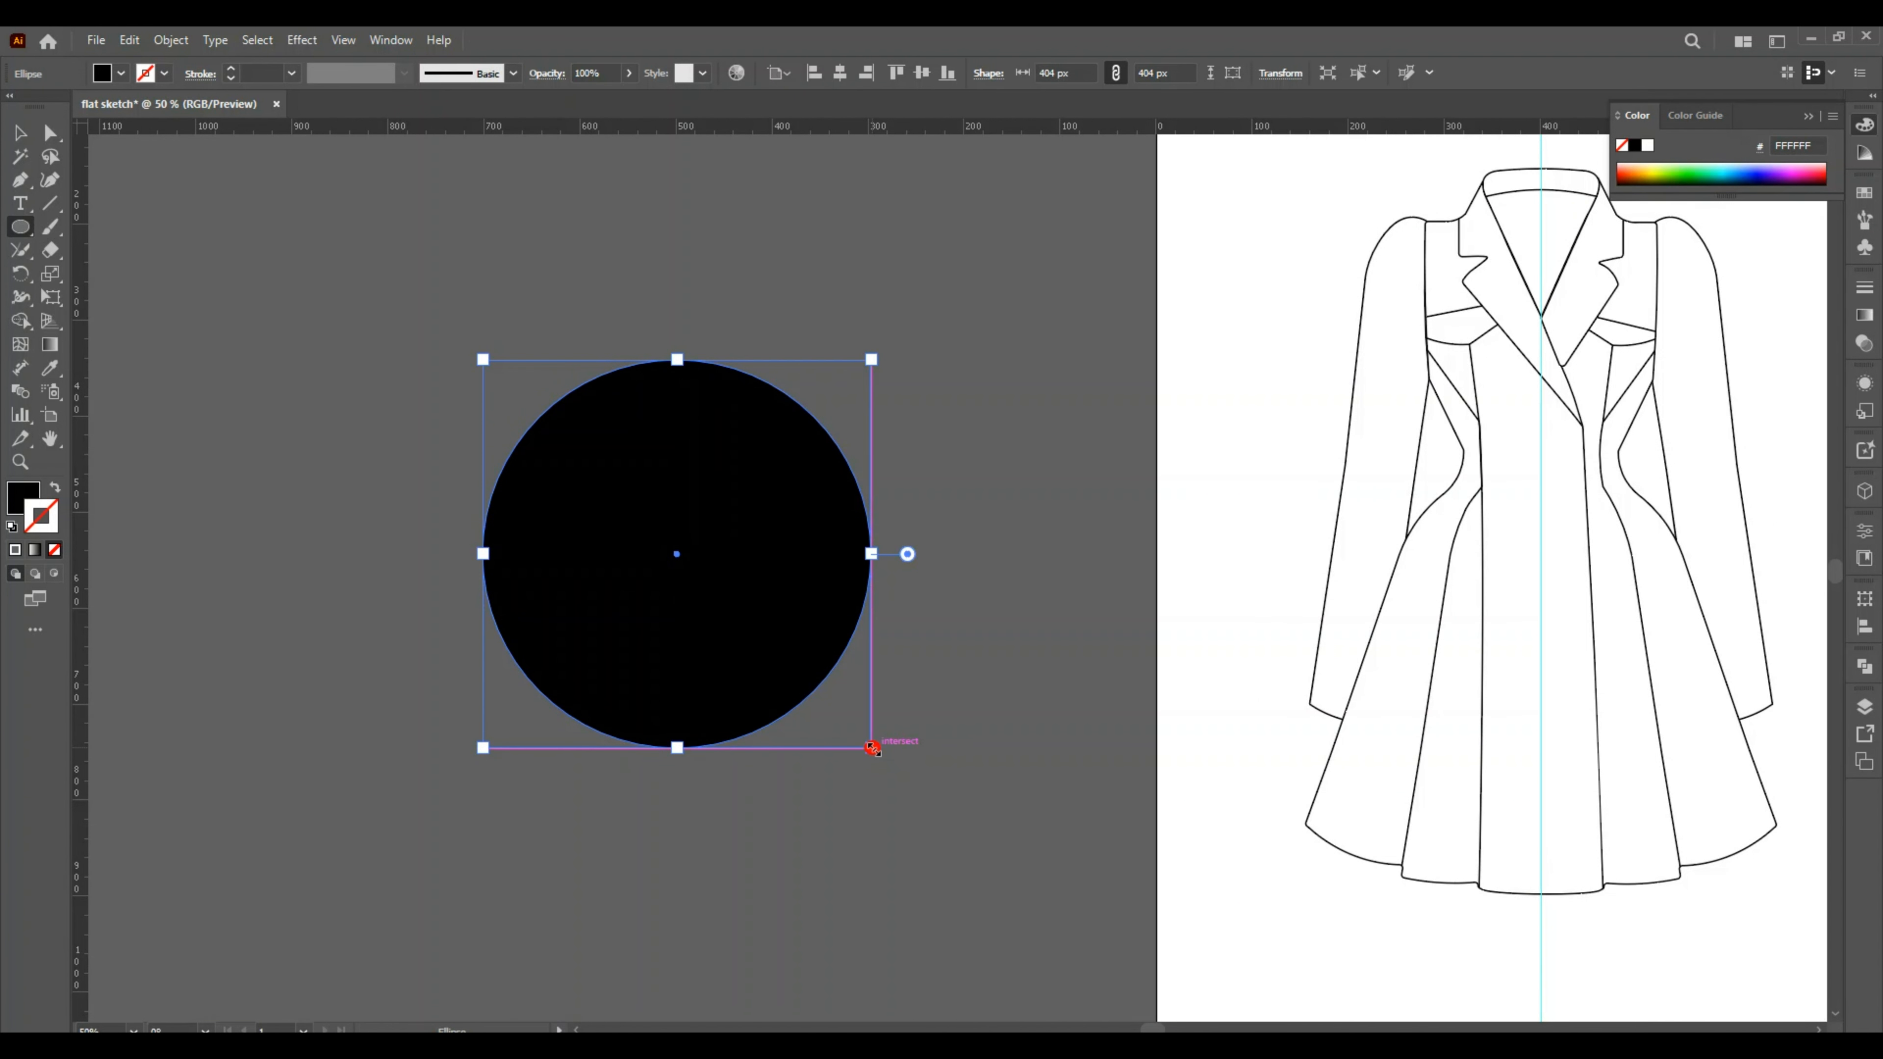
Give the circle a white-to-black radial gradient fill and no stroke.
{"action": "left_click", "coordinate": [1868, 295]}
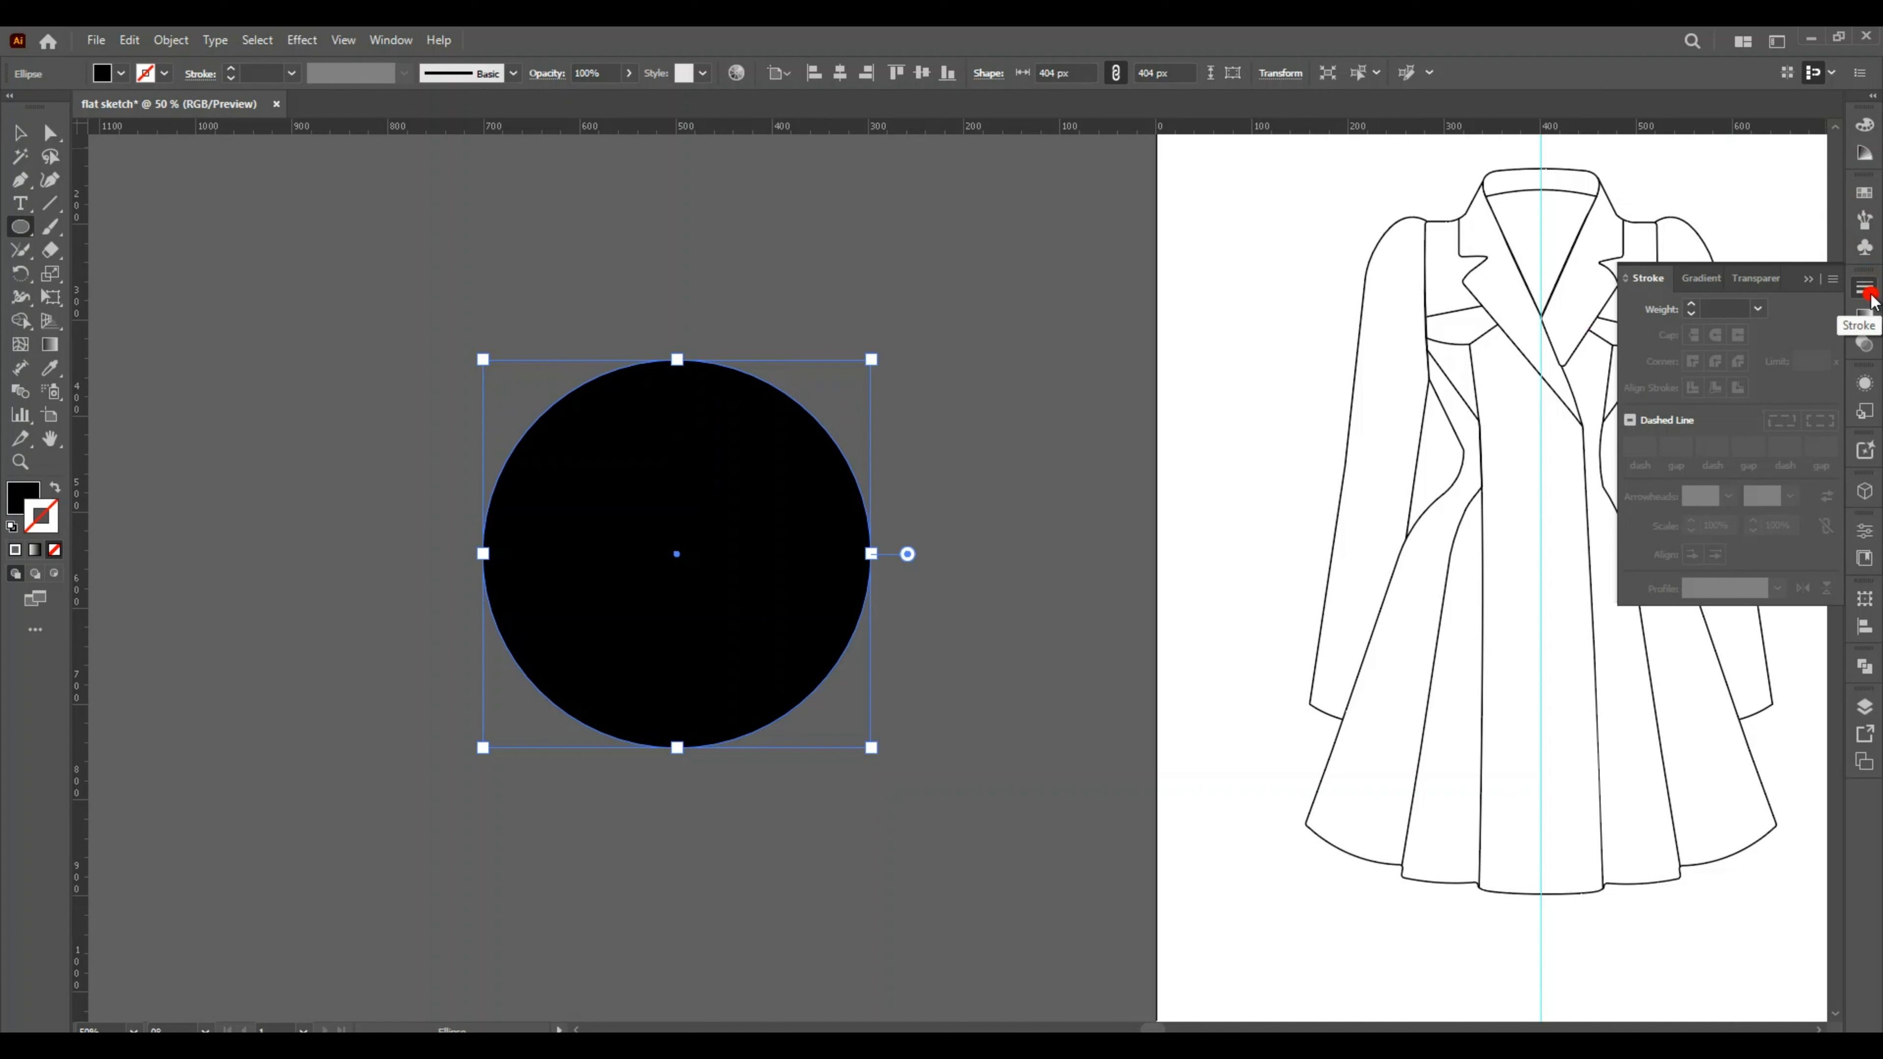
{"action": "left_click", "coordinate": [1705, 279]}
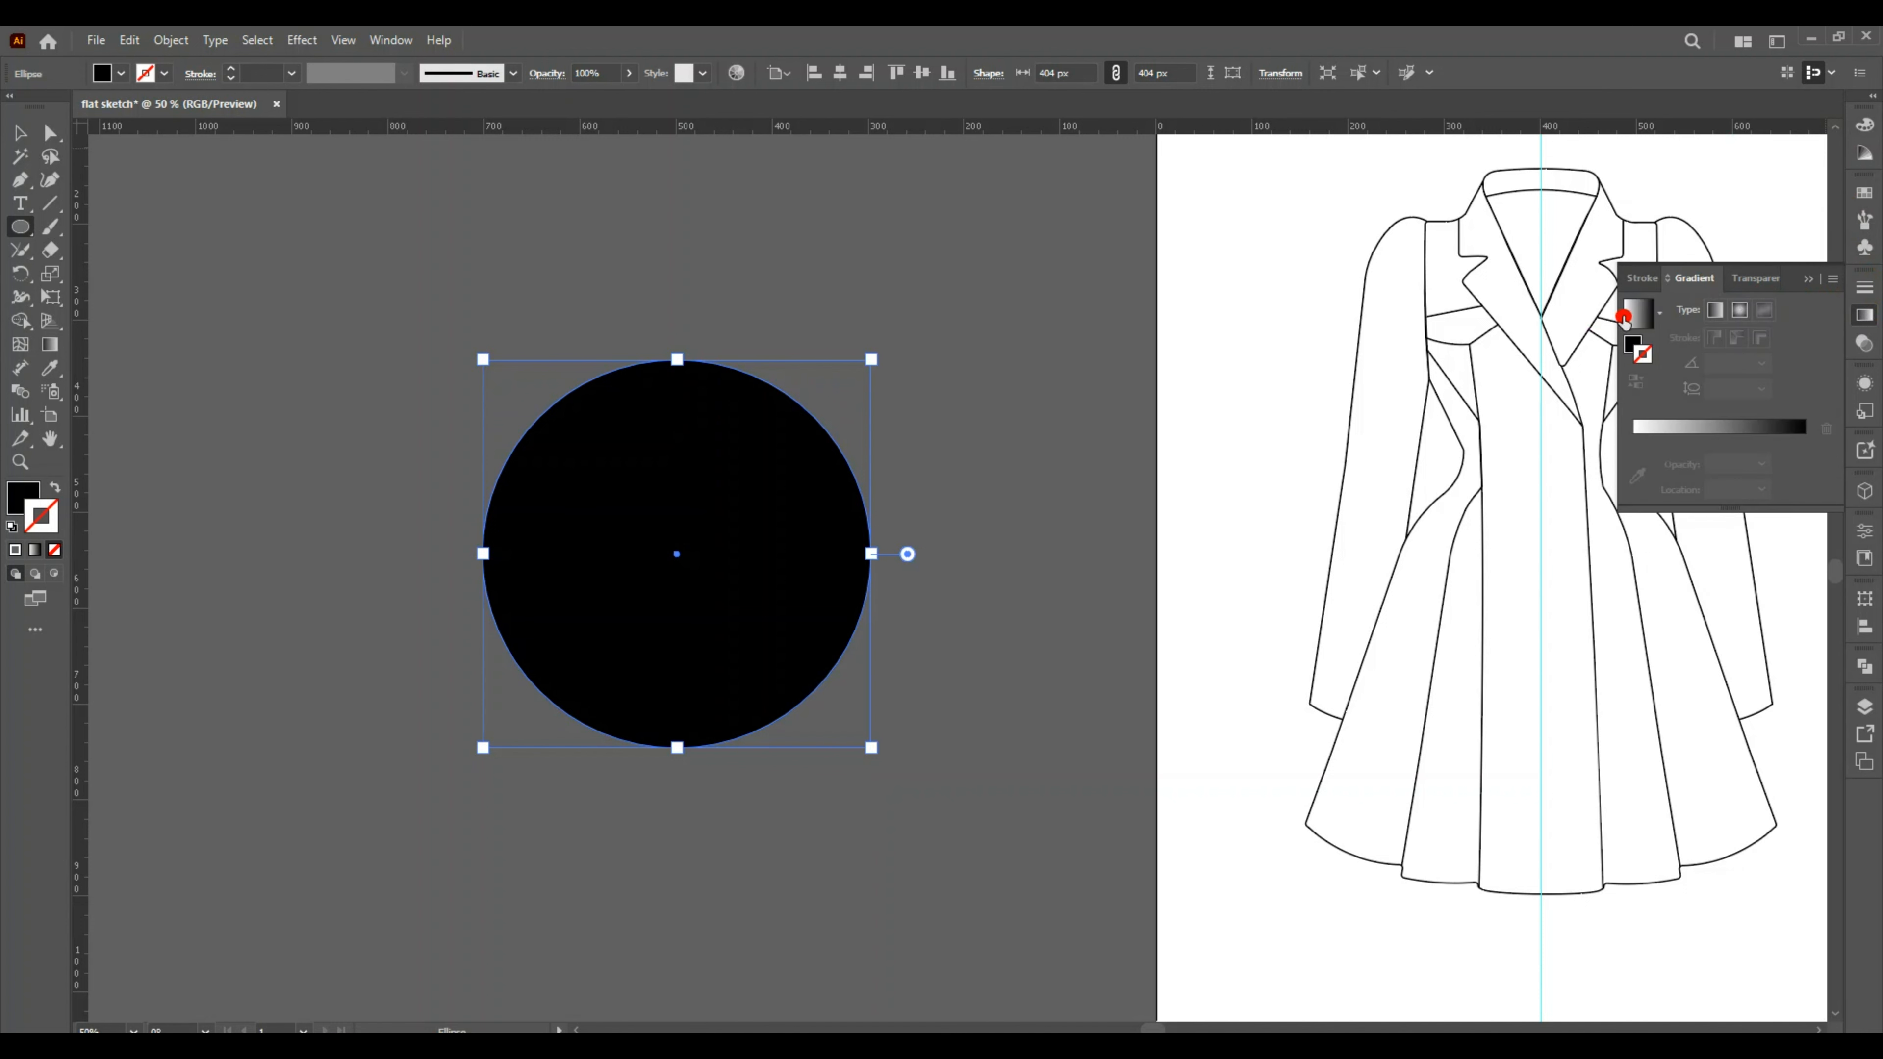
{"action": "left_click", "coordinate": [1631, 319]}
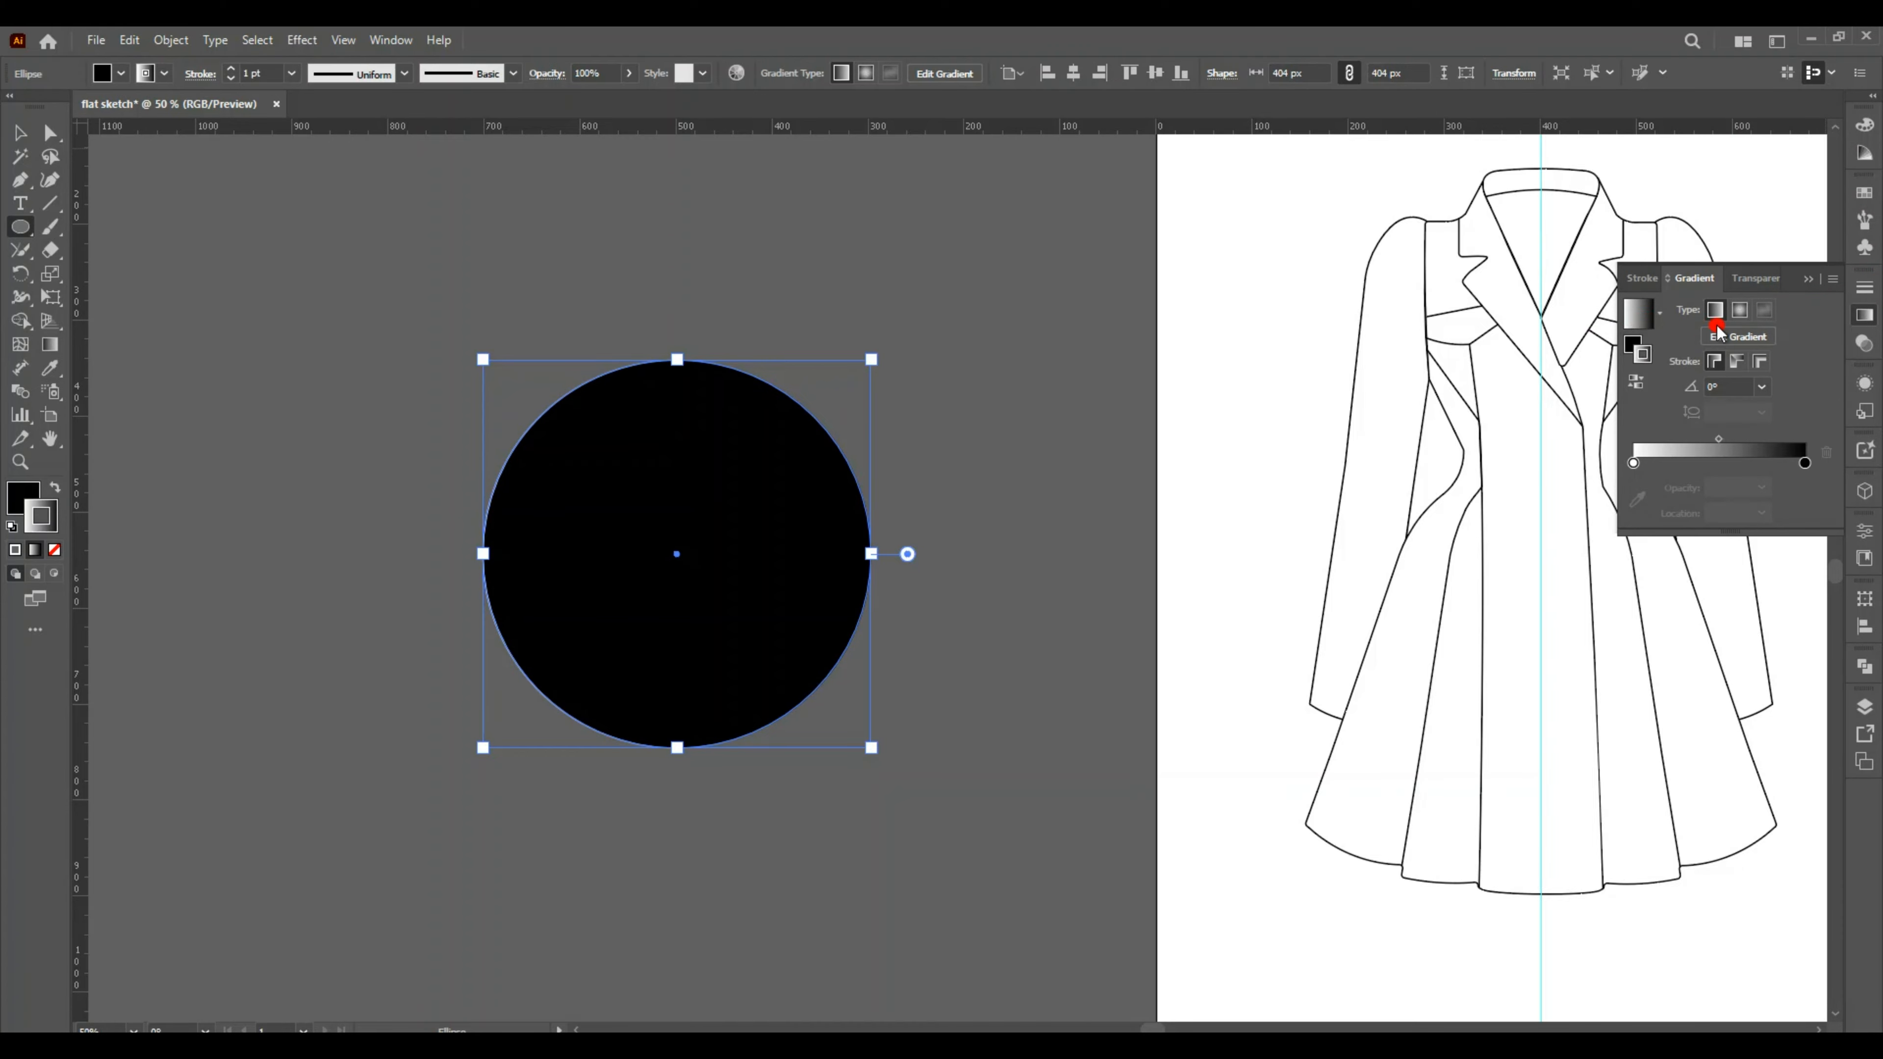
{"action": "left_click", "coordinate": [1744, 315]}
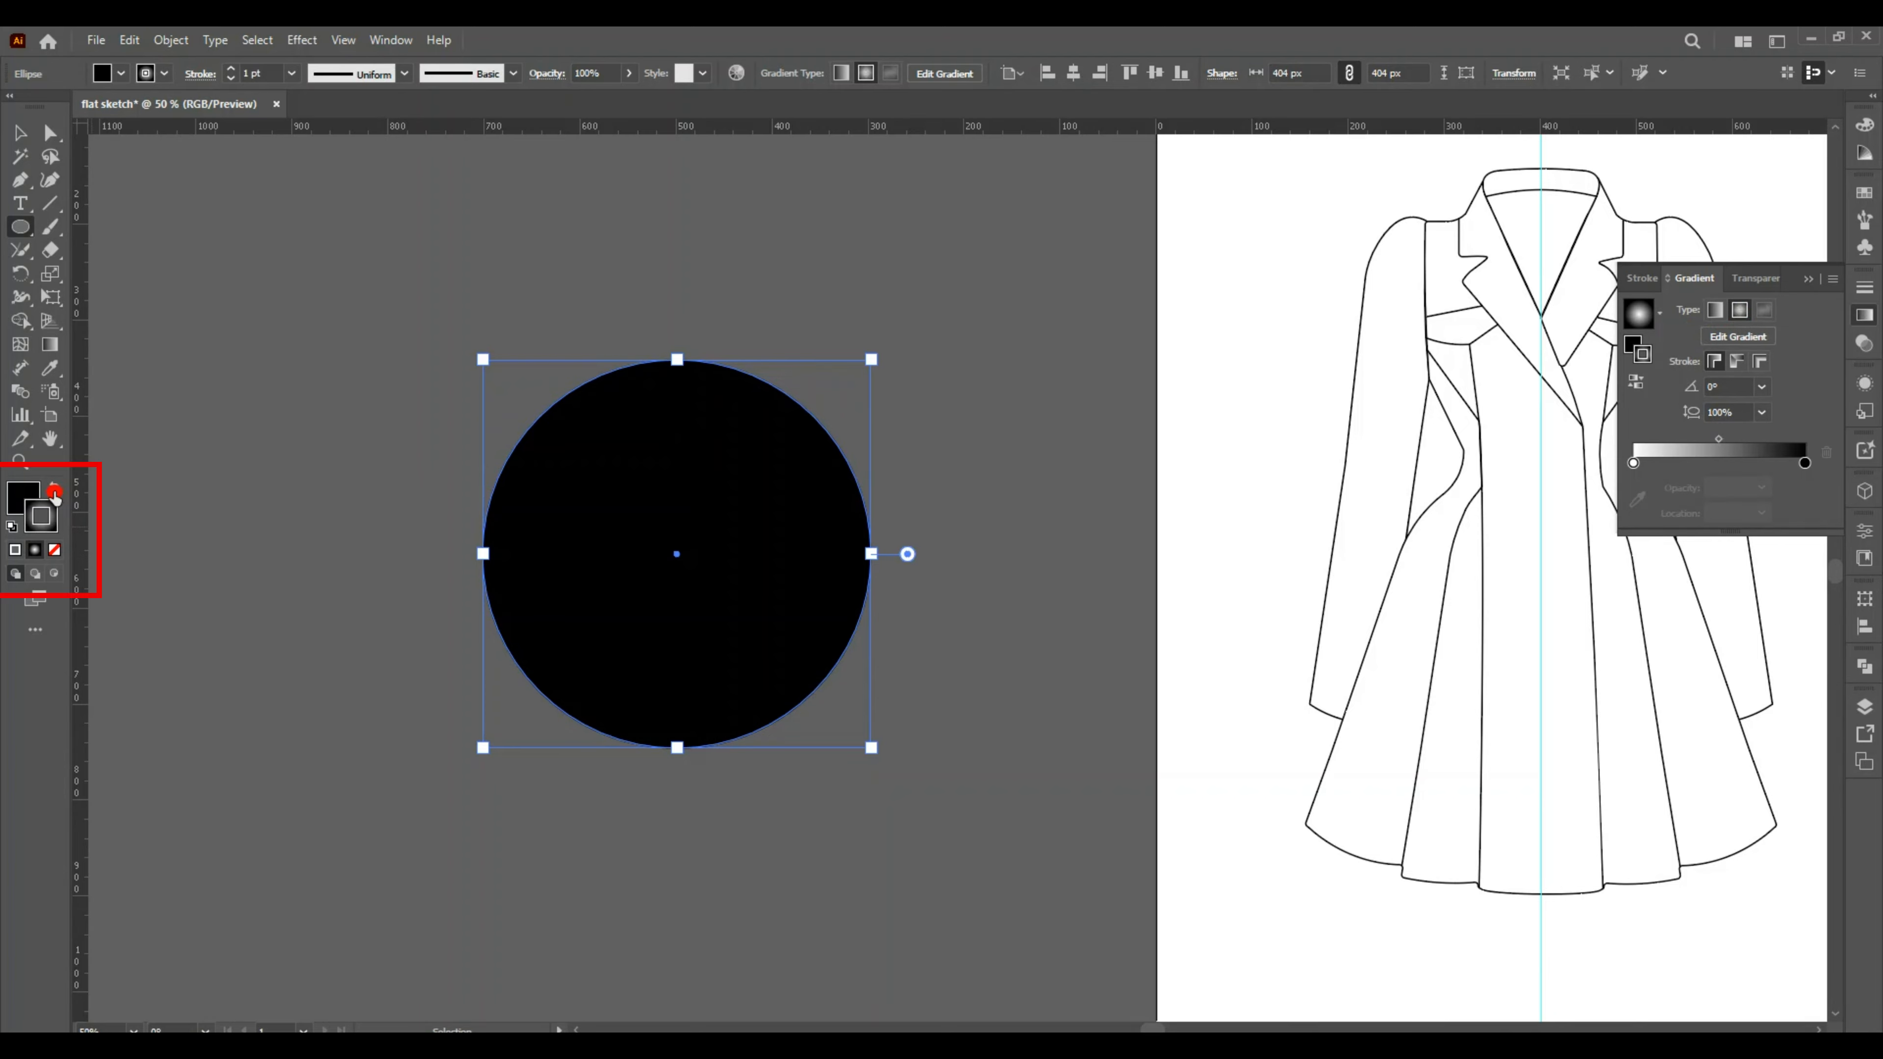
{"action": "left_click", "coordinate": [55, 491]}
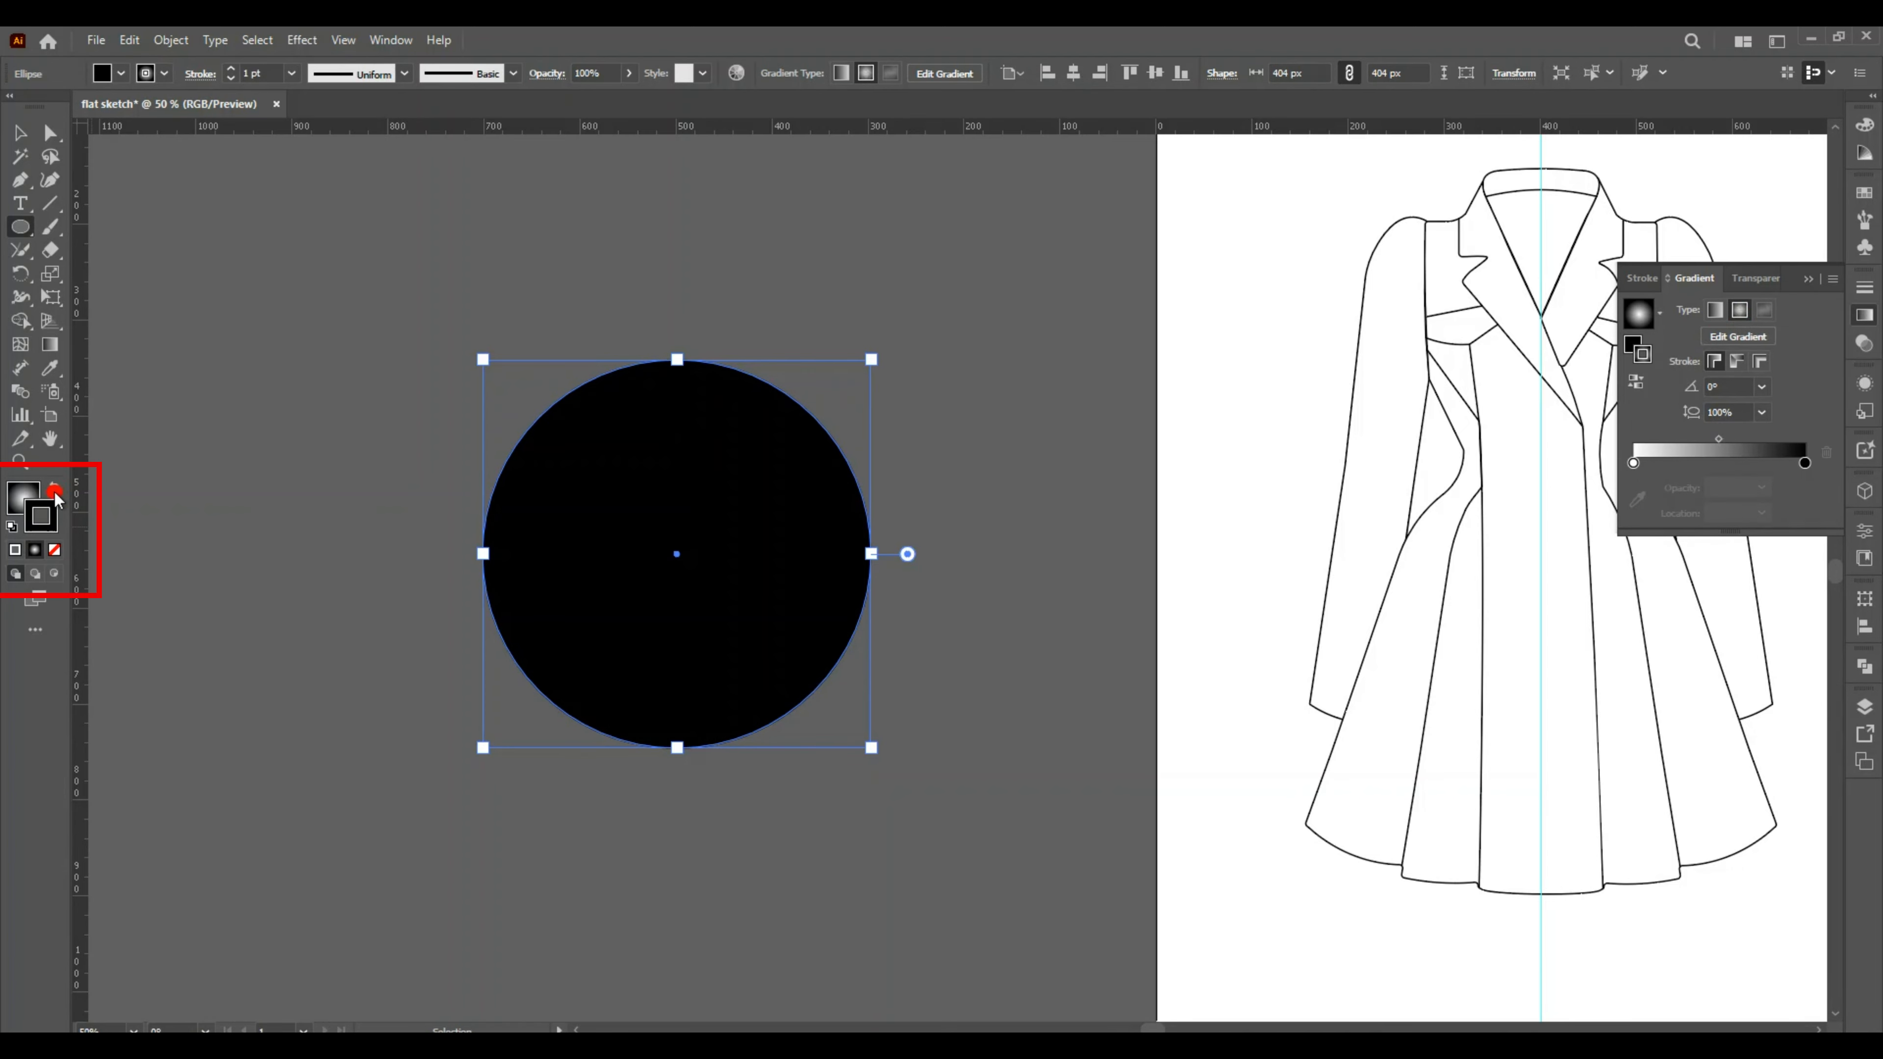
{"action": "left_click", "coordinate": [55, 553]}
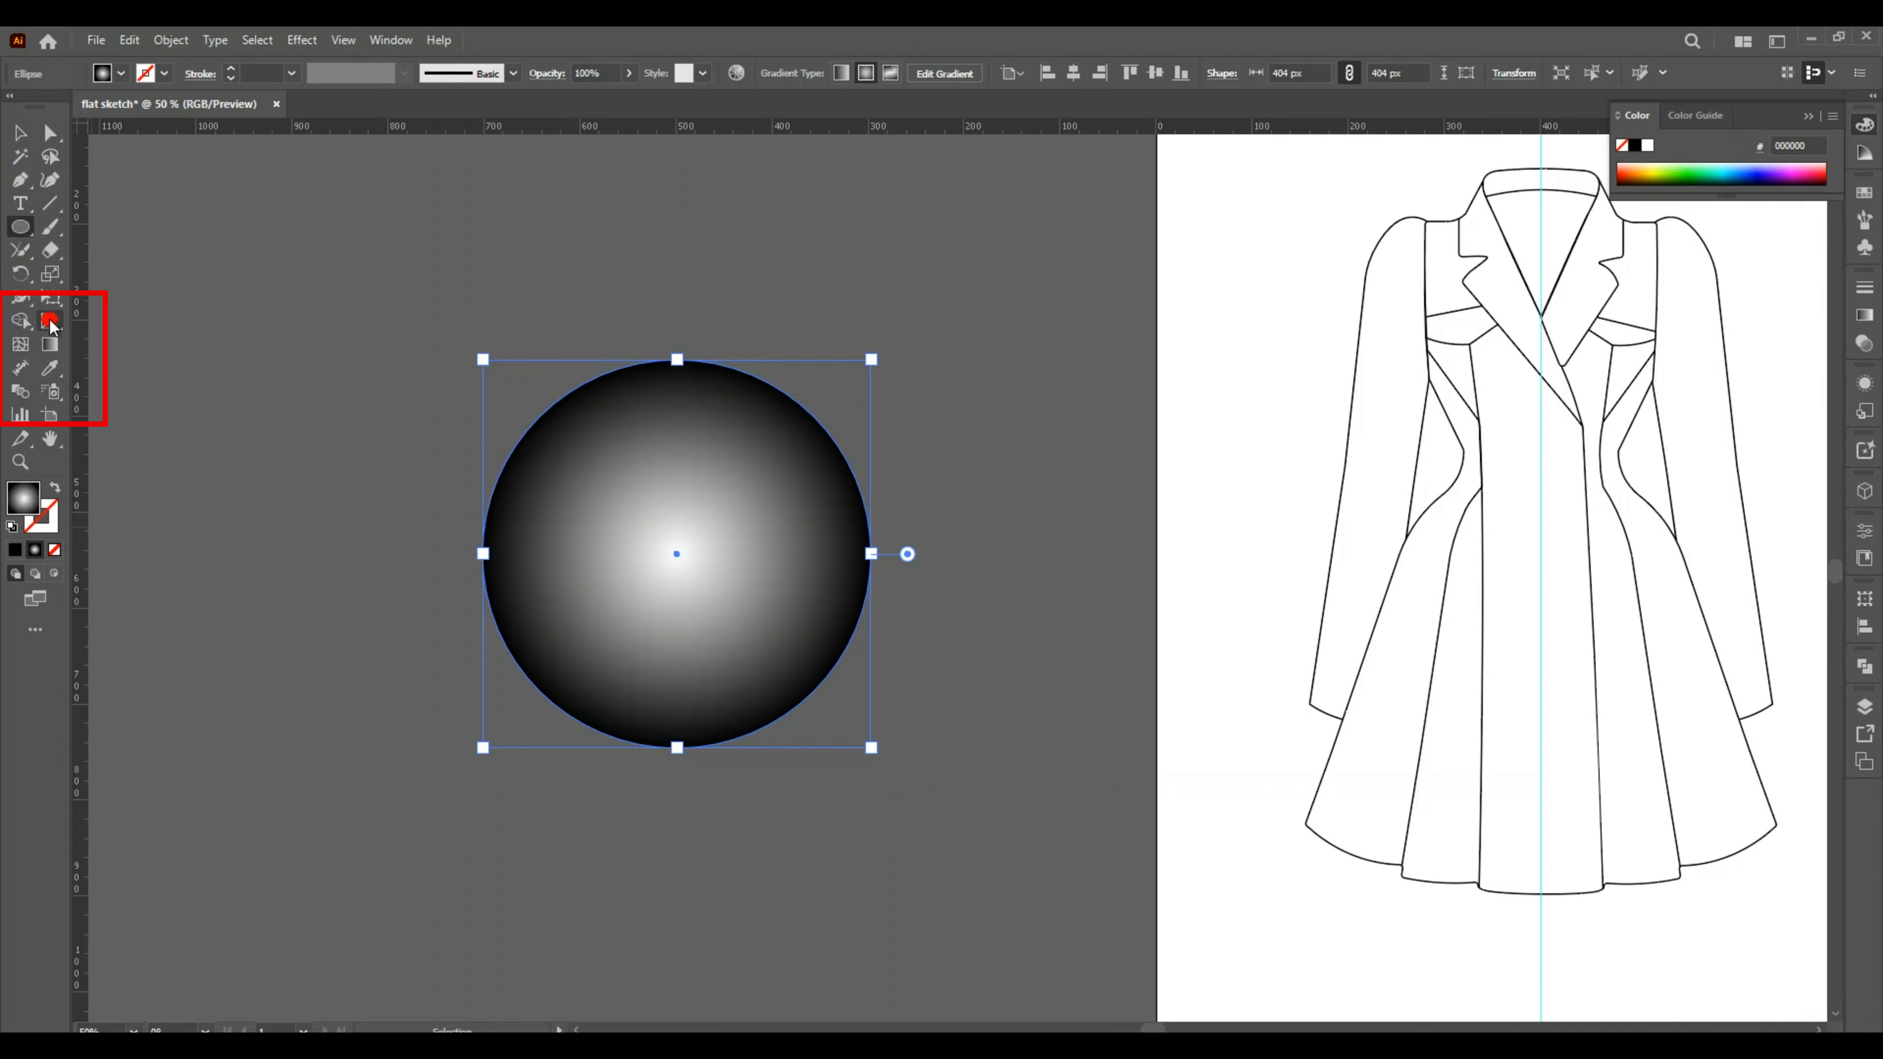
Redirect the circle's radial gradient so its highlight starts at the upper-left edge and fades towards the lower right.
{"action": "left_click", "coordinate": [49, 345]}
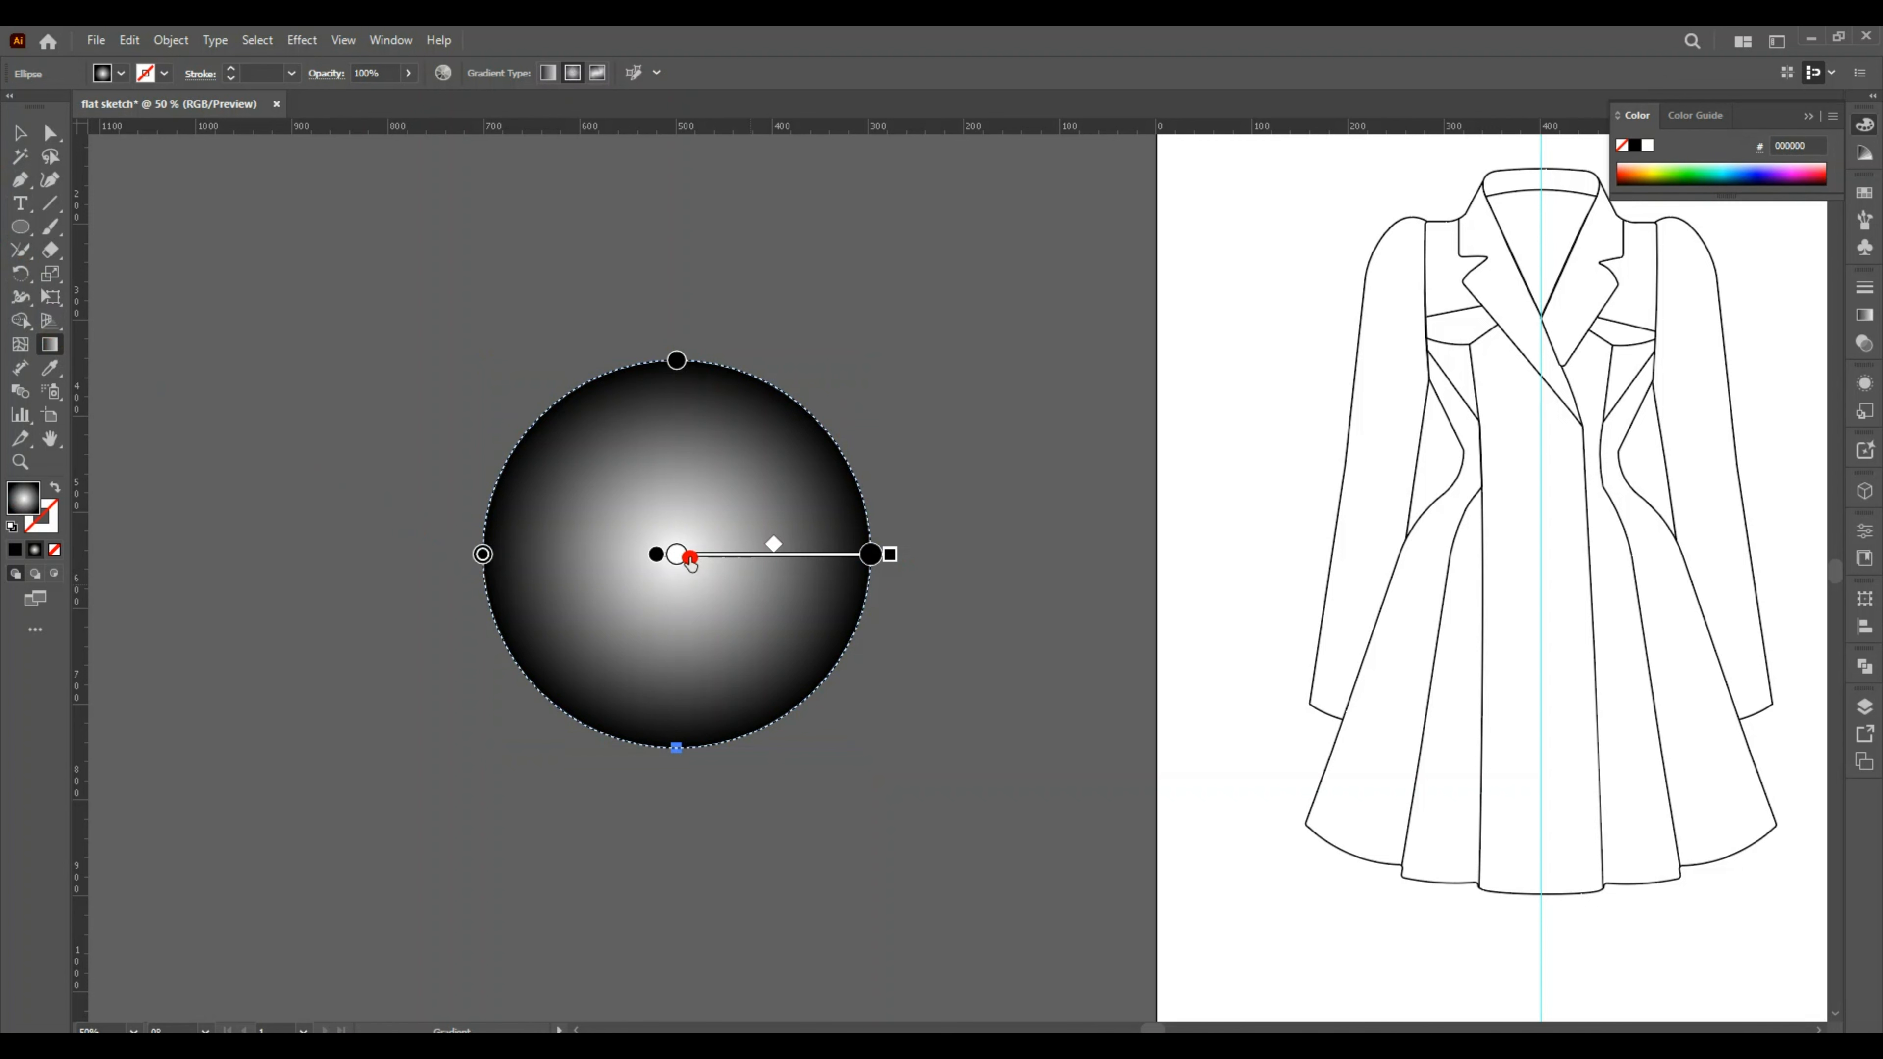
{"action": "mouse_move", "coordinate": [658, 556]}
{"action": "left_mouse_down"}
{"action": "mouse_move", "coordinate": [567, 416]}
{"action": "mouse_move", "coordinate": [518, 381]}
{"action": "left_mouse_up"}
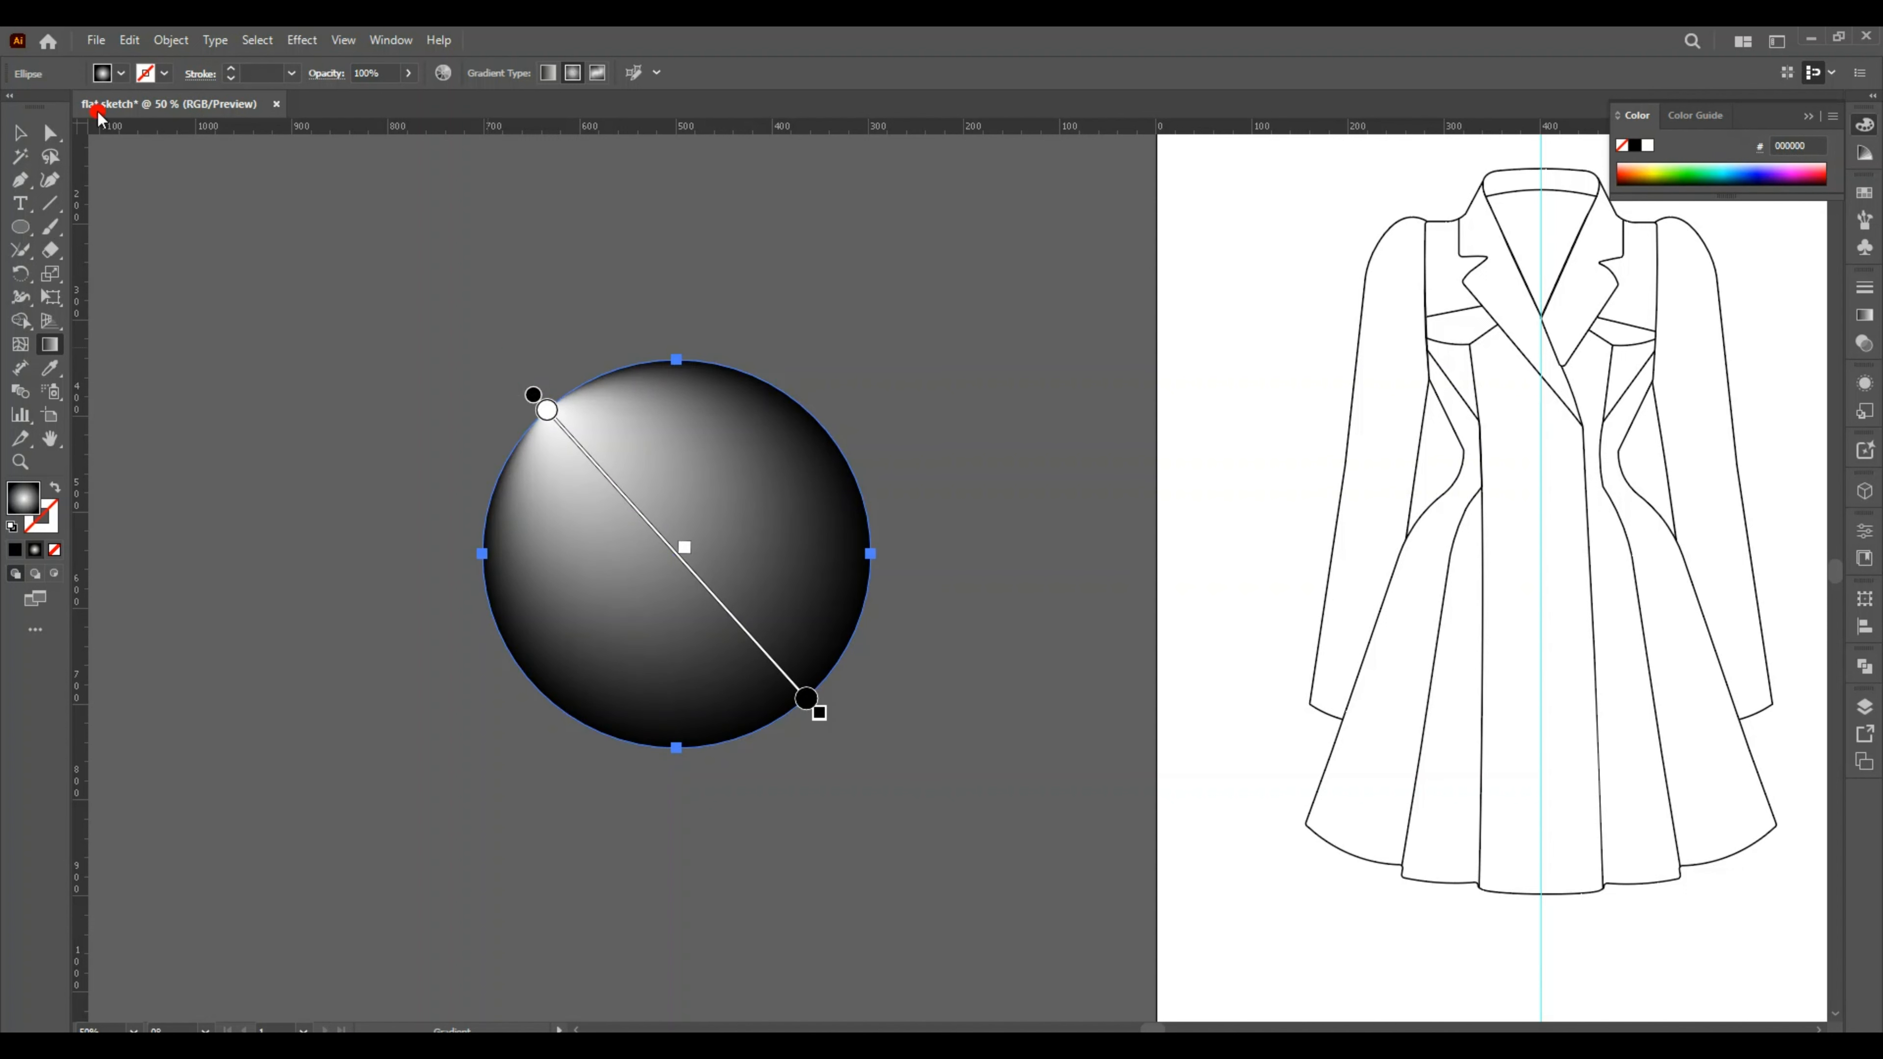
{"action": "key", "text": "v"}
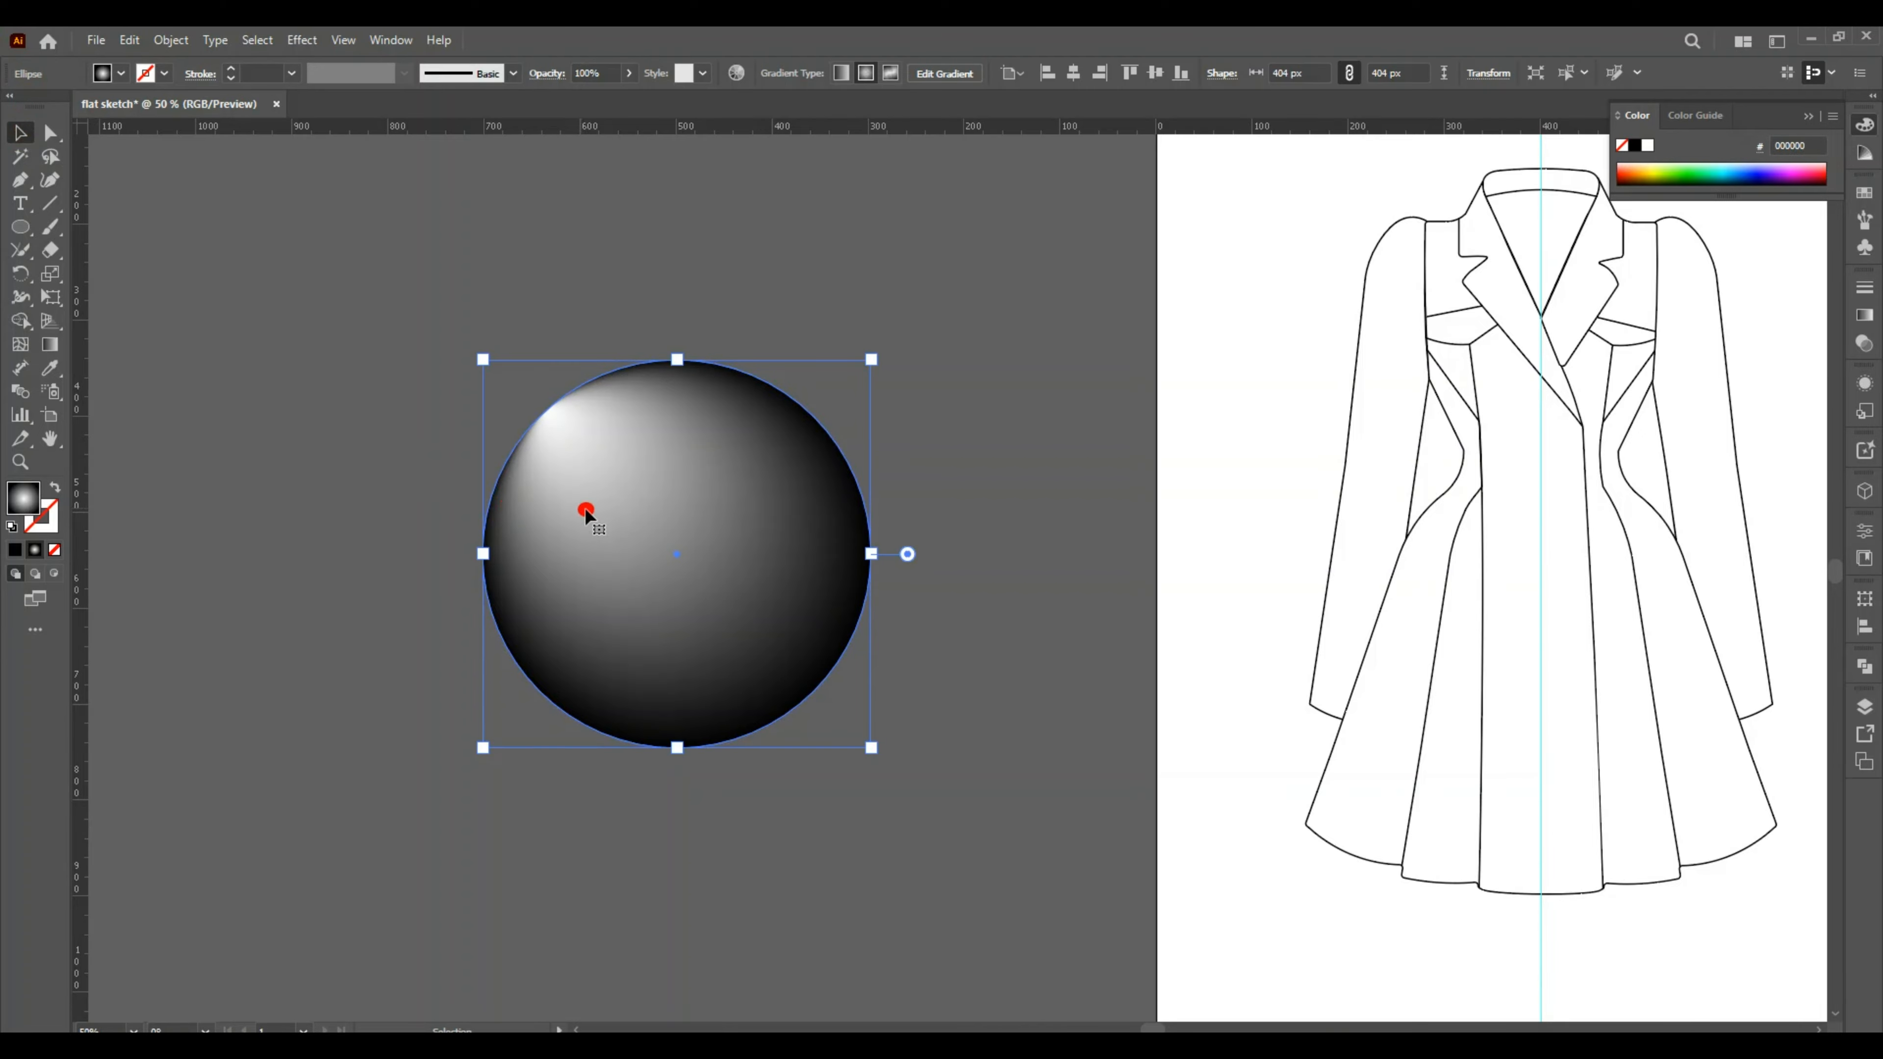
Paste a copy of the gradient circle in front and shrink it about its centre to about 326 px.
{"action": "key", "text": "ctrl+c"}
{"action": "key", "text": "ctrl+f"}
{"action": "key", "text": "a"}
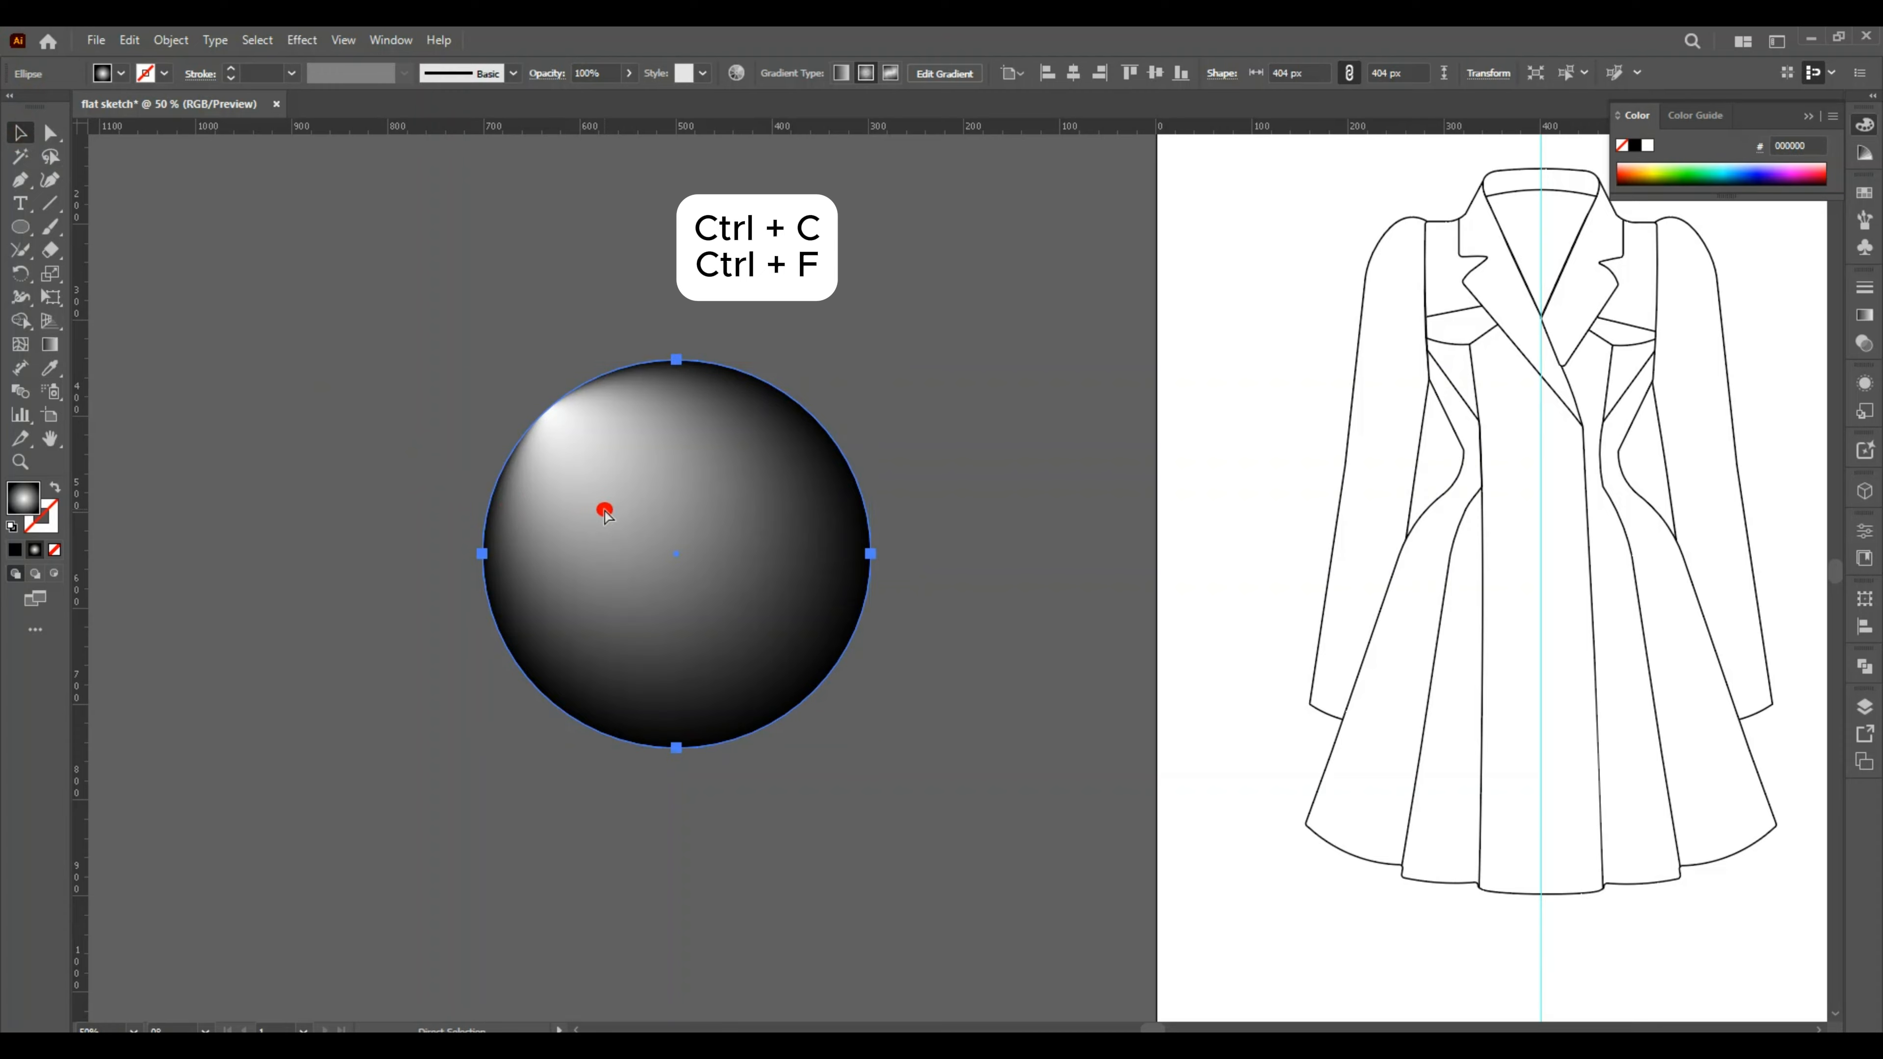
{"action": "key", "text": "v"}
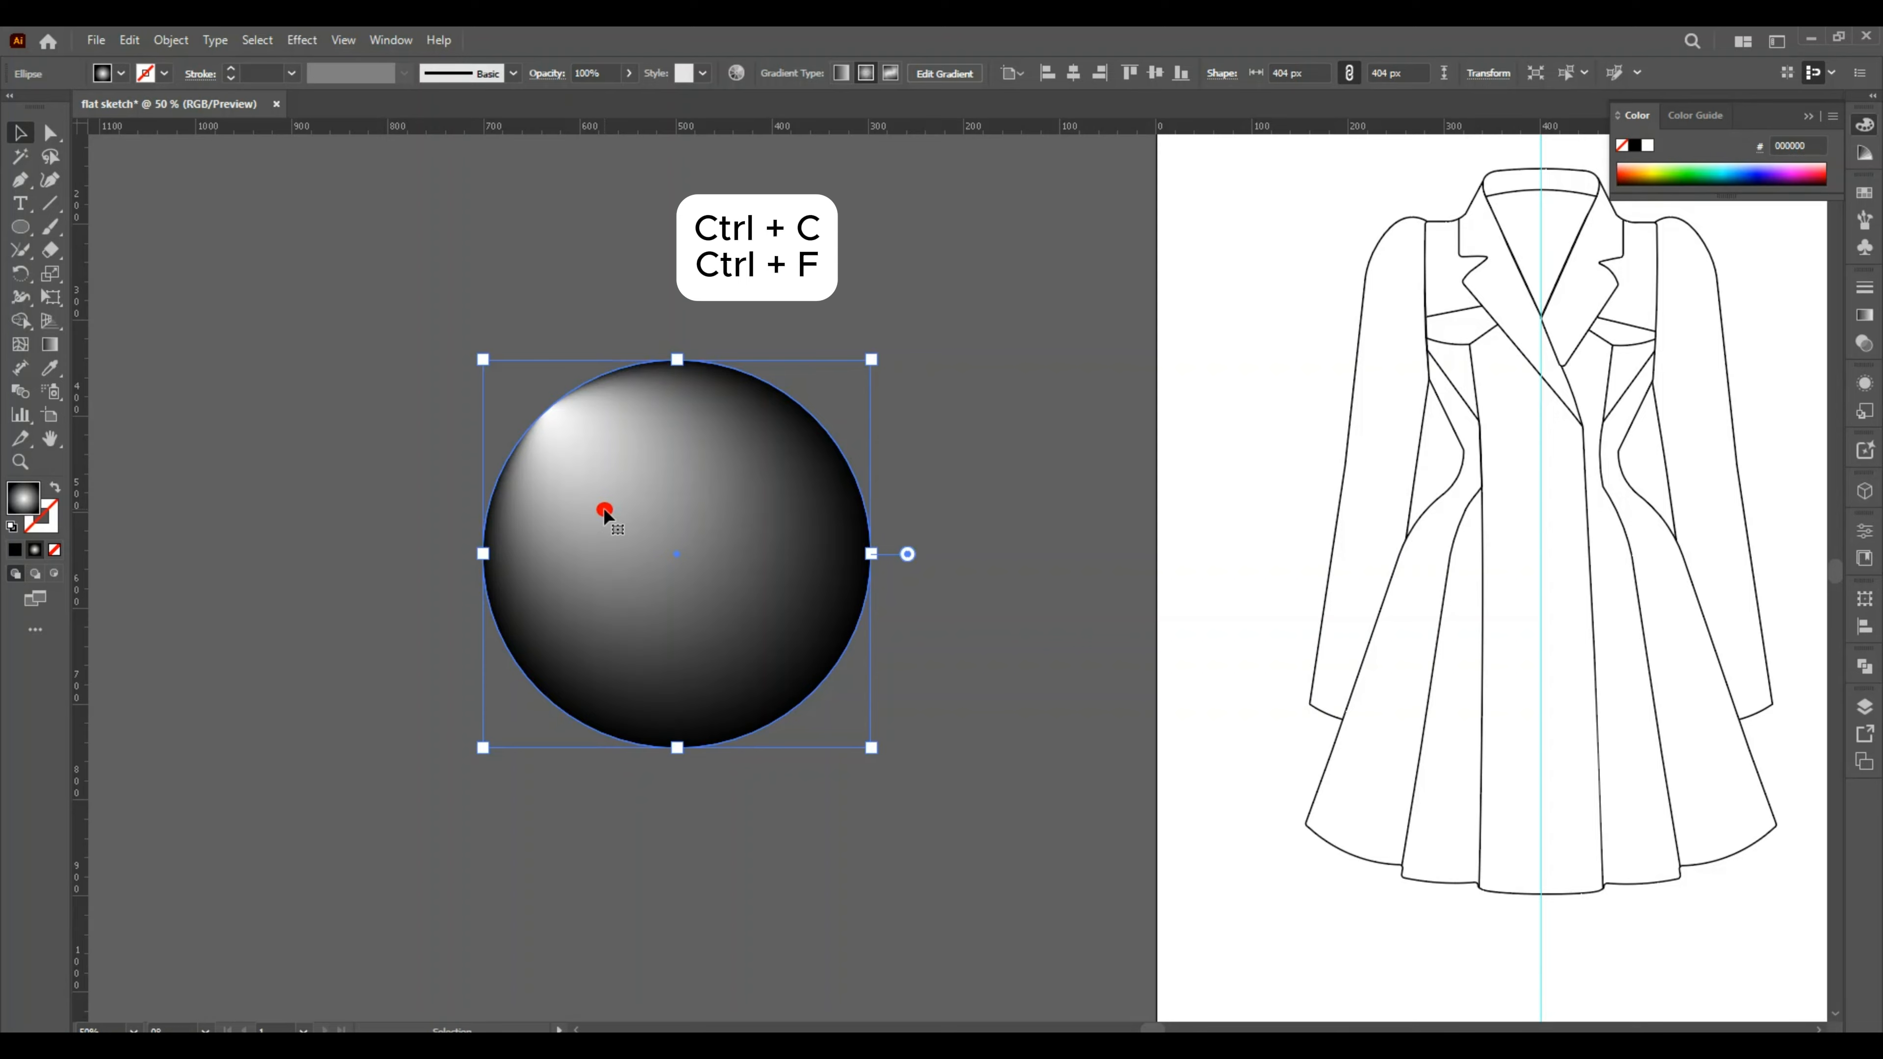
{"action": "left_click_drag", "start_coordinate": [480, 359], "coordinate": [506, 401]}
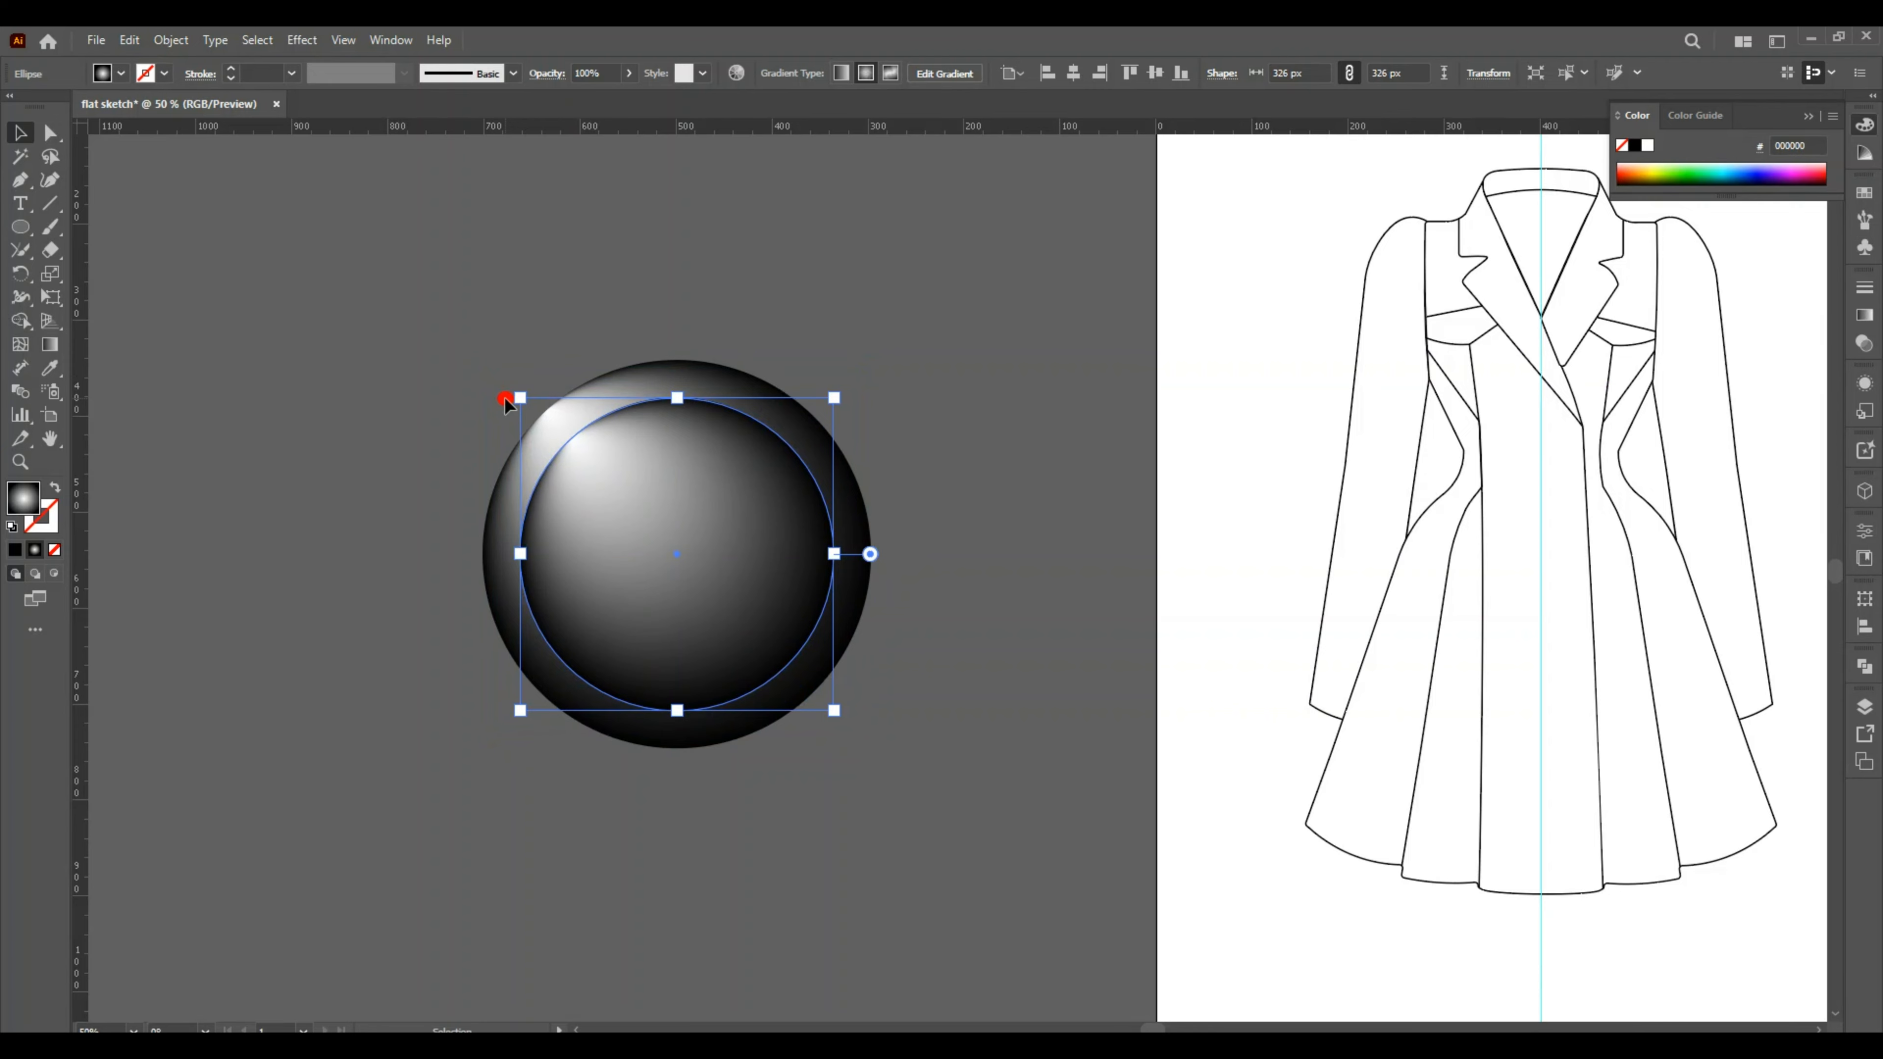
Reverse the inner circle's gradient so its highlight starts at the lower edge and fades upwards.
{"action": "left_click", "coordinate": [49, 346]}
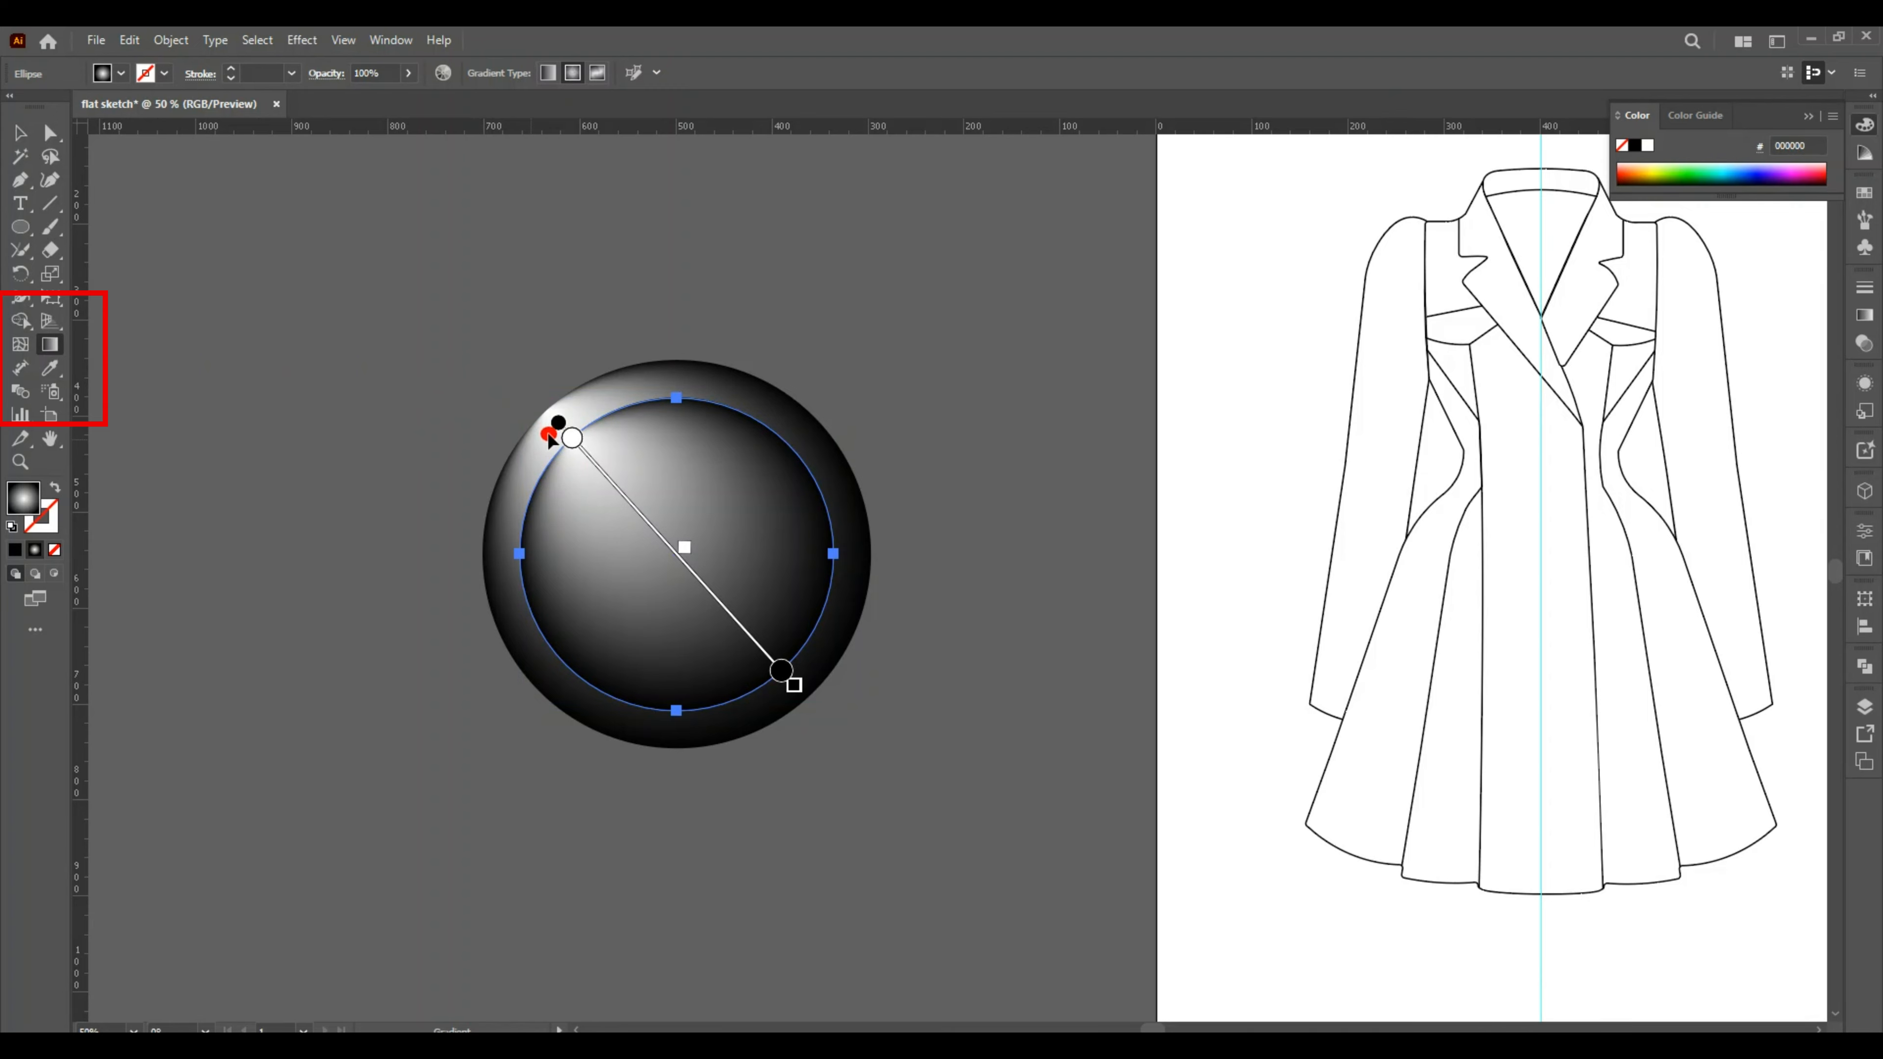
{"action": "mouse_move", "coordinate": [548, 468]}
{"action": "left_mouse_down"}
{"action": "mouse_move", "coordinate": [523, 531]}
{"action": "mouse_move", "coordinate": [538, 594]}
{"action": "mouse_move", "coordinate": [612, 702]}
{"action": "mouse_move", "coordinate": [678, 739]}
{"action": "left_mouse_up"}
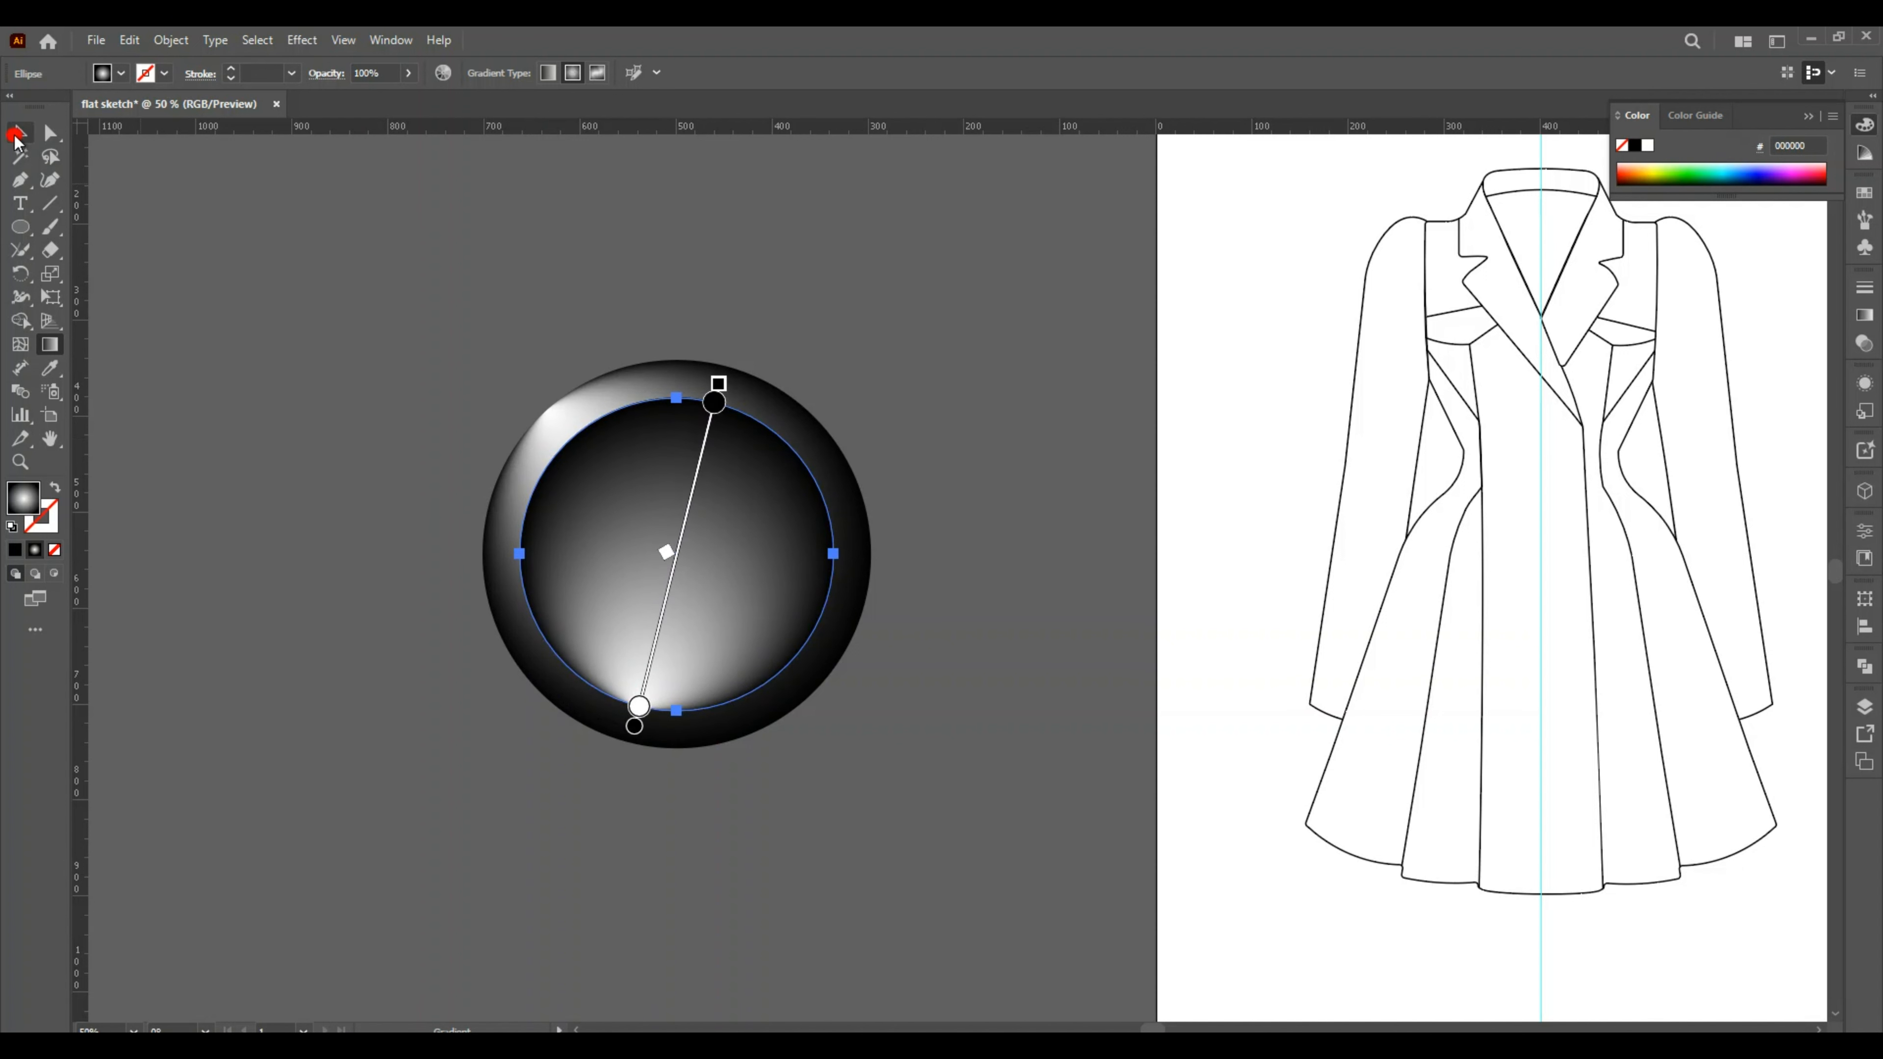
{"action": "key", "text": "v"}
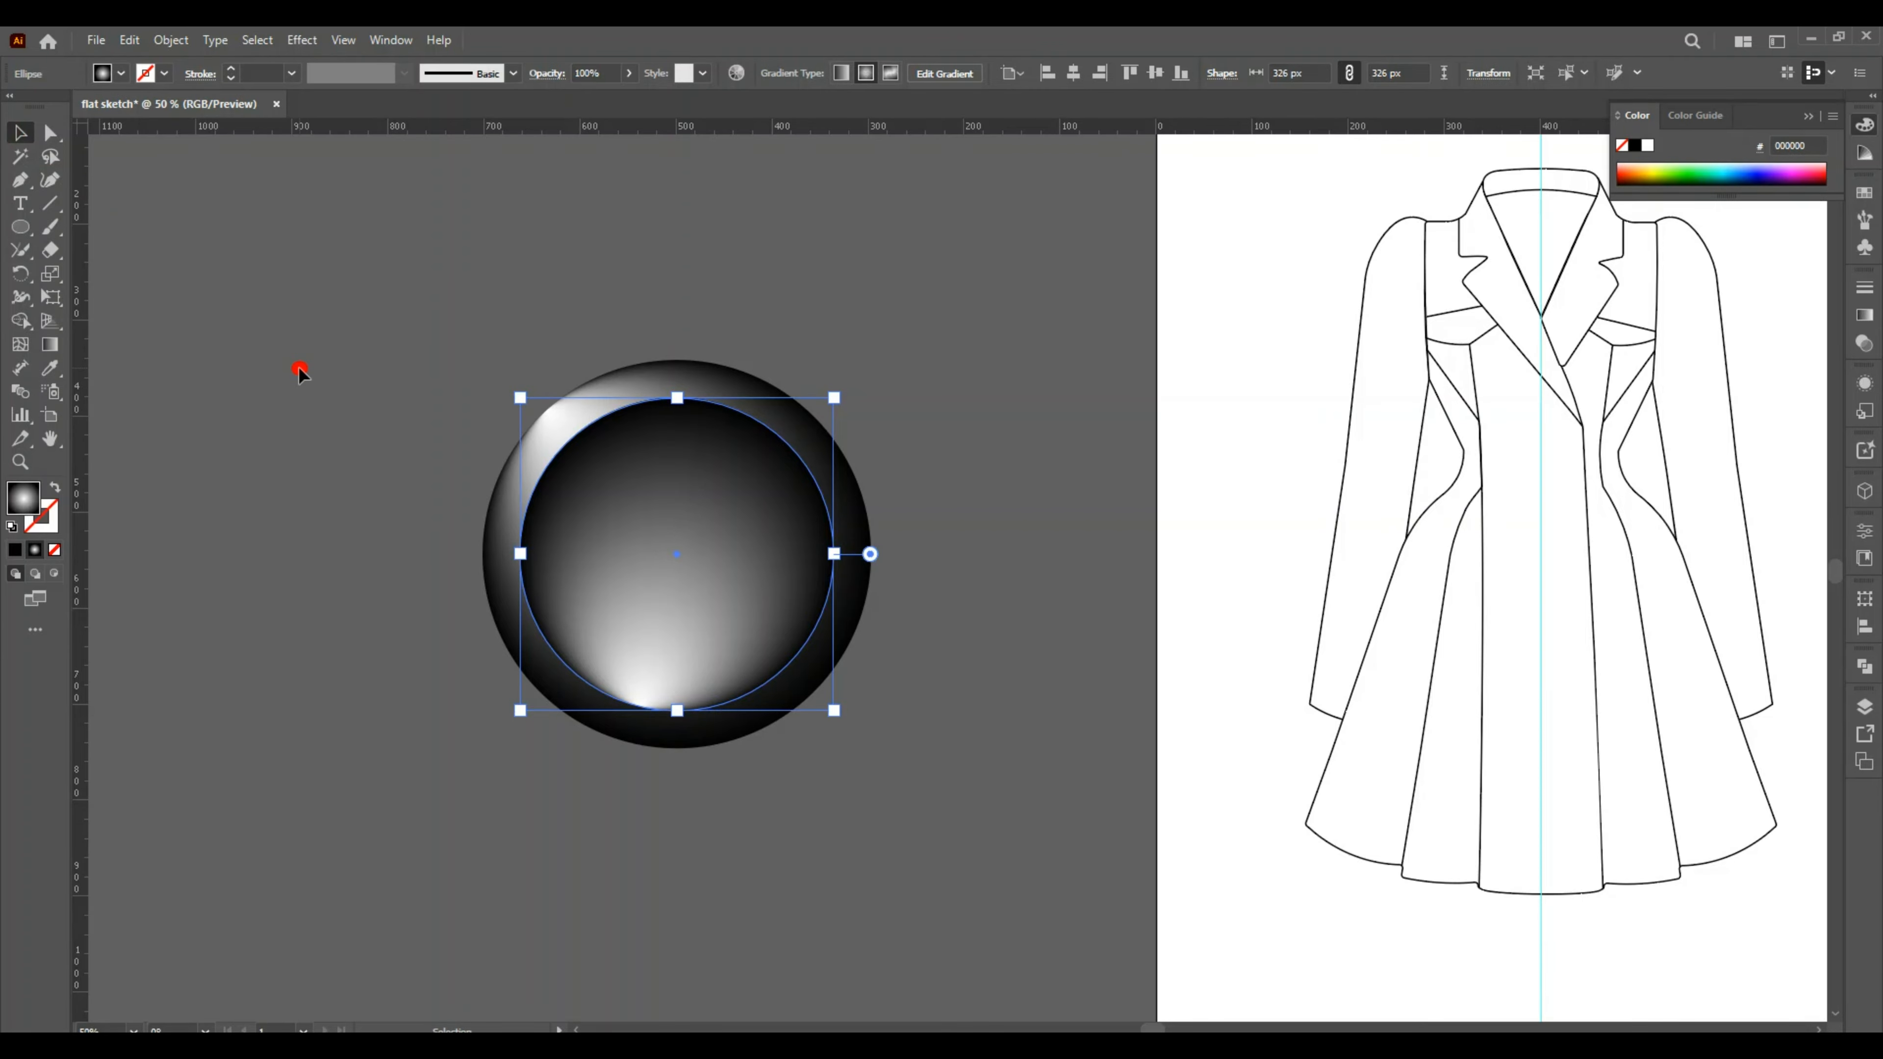
Paste a copy of the inner circle in front and shrink it about its centre to about 296 px.
{"action": "key", "text": "a"}
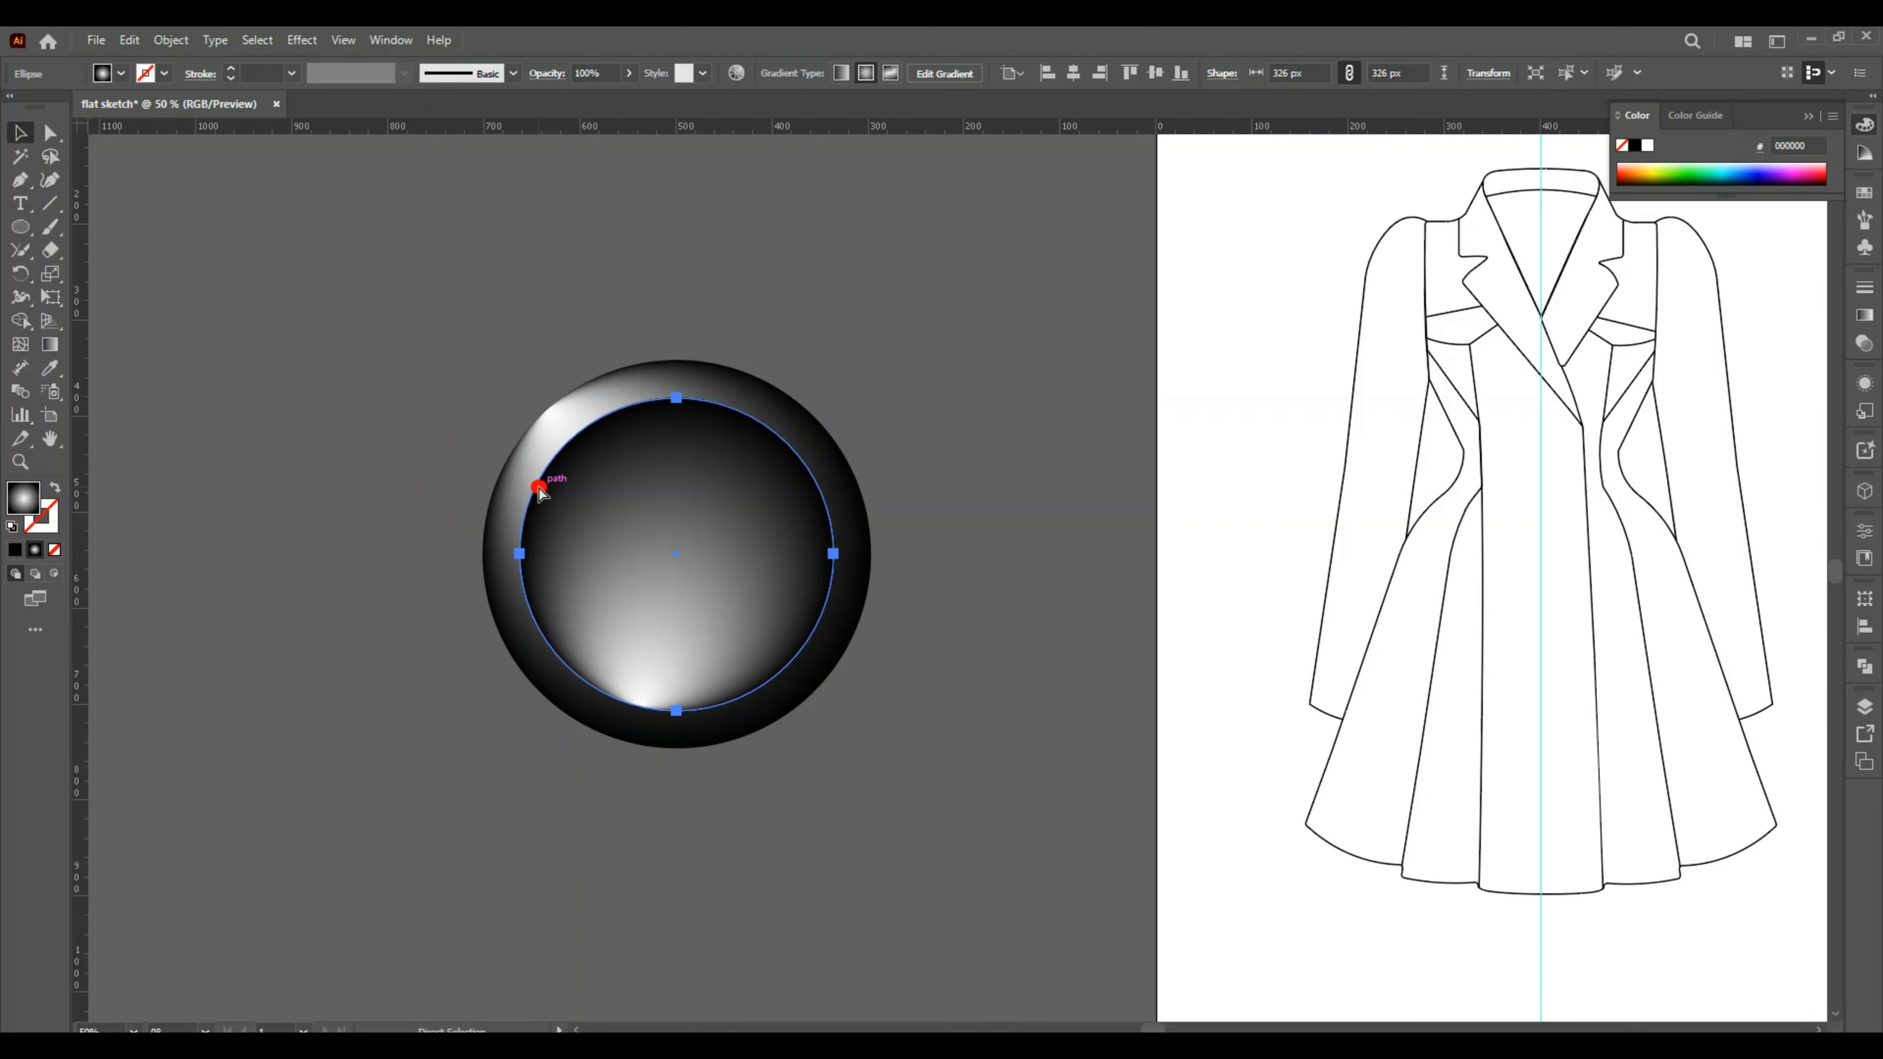
{"action": "key", "text": "ctrl+c"}
{"action": "key", "text": "ctrl+f"}
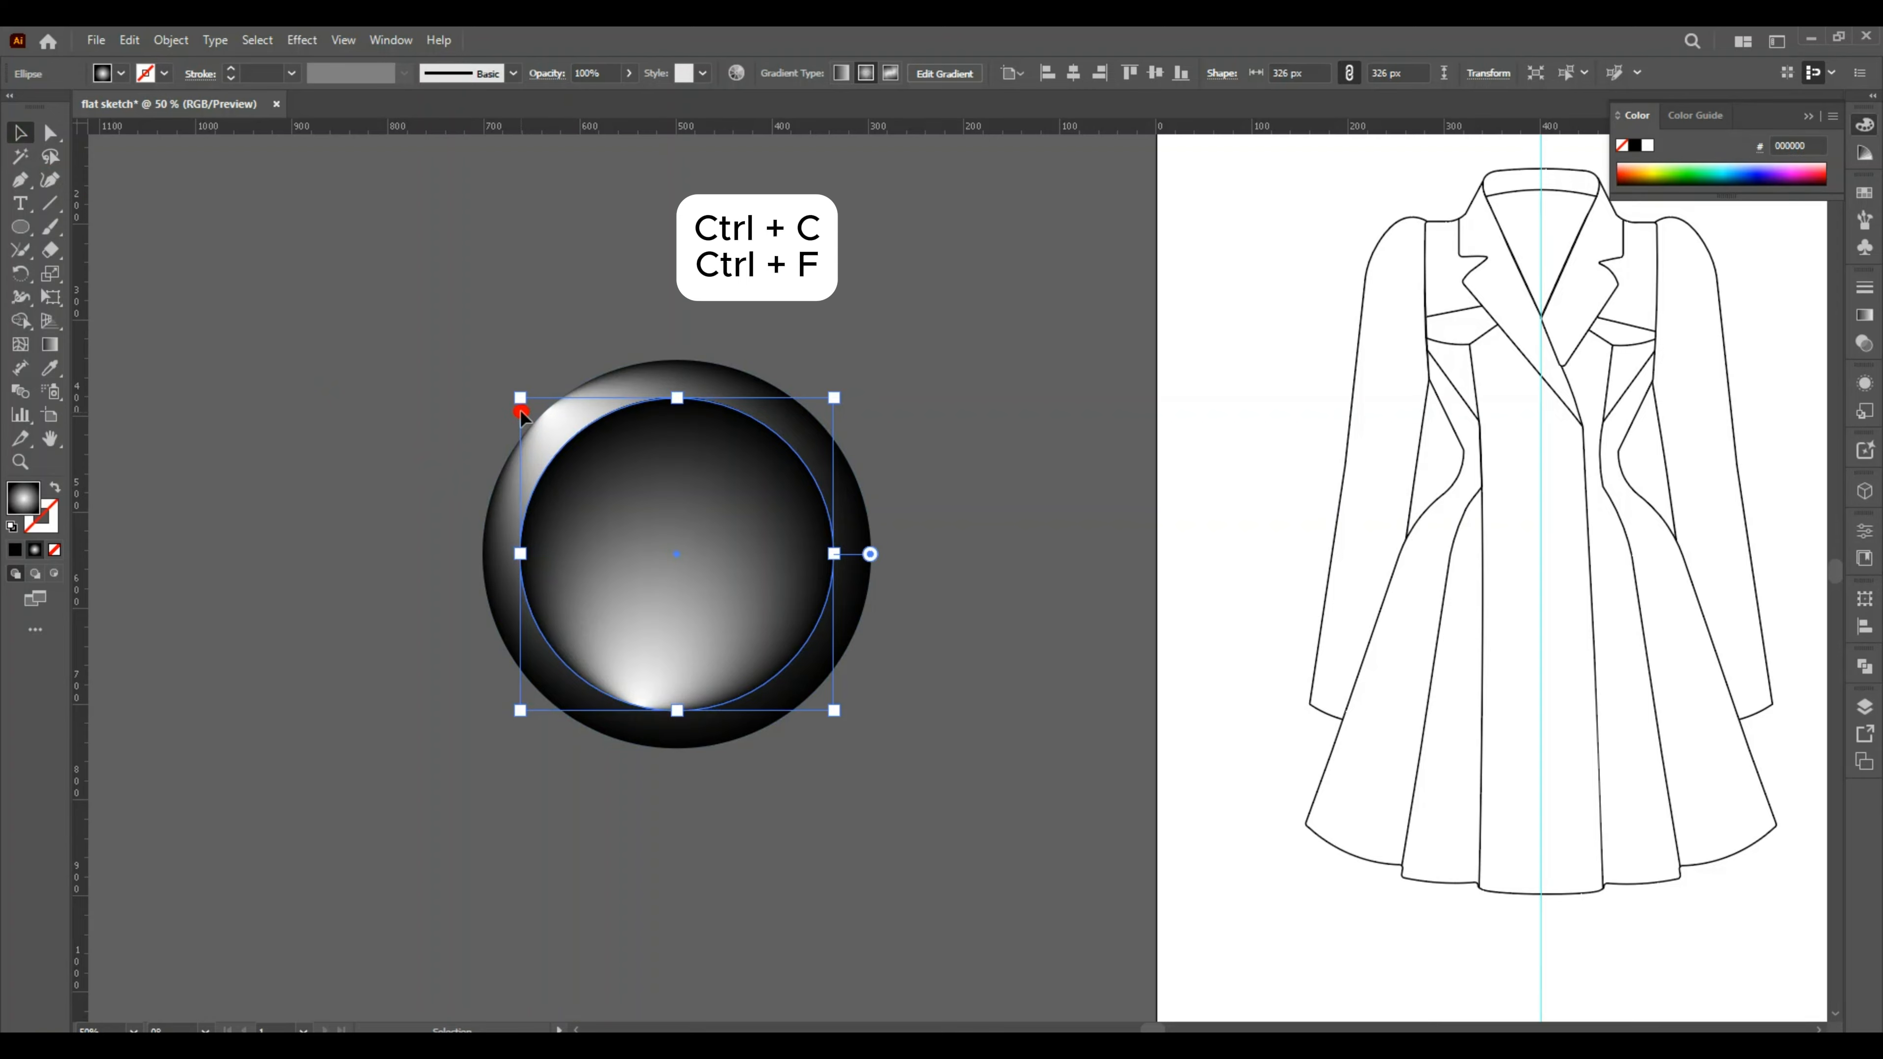
{"action": "left_click_drag", "start_coordinate": [520, 399], "coordinate": [526, 410]}
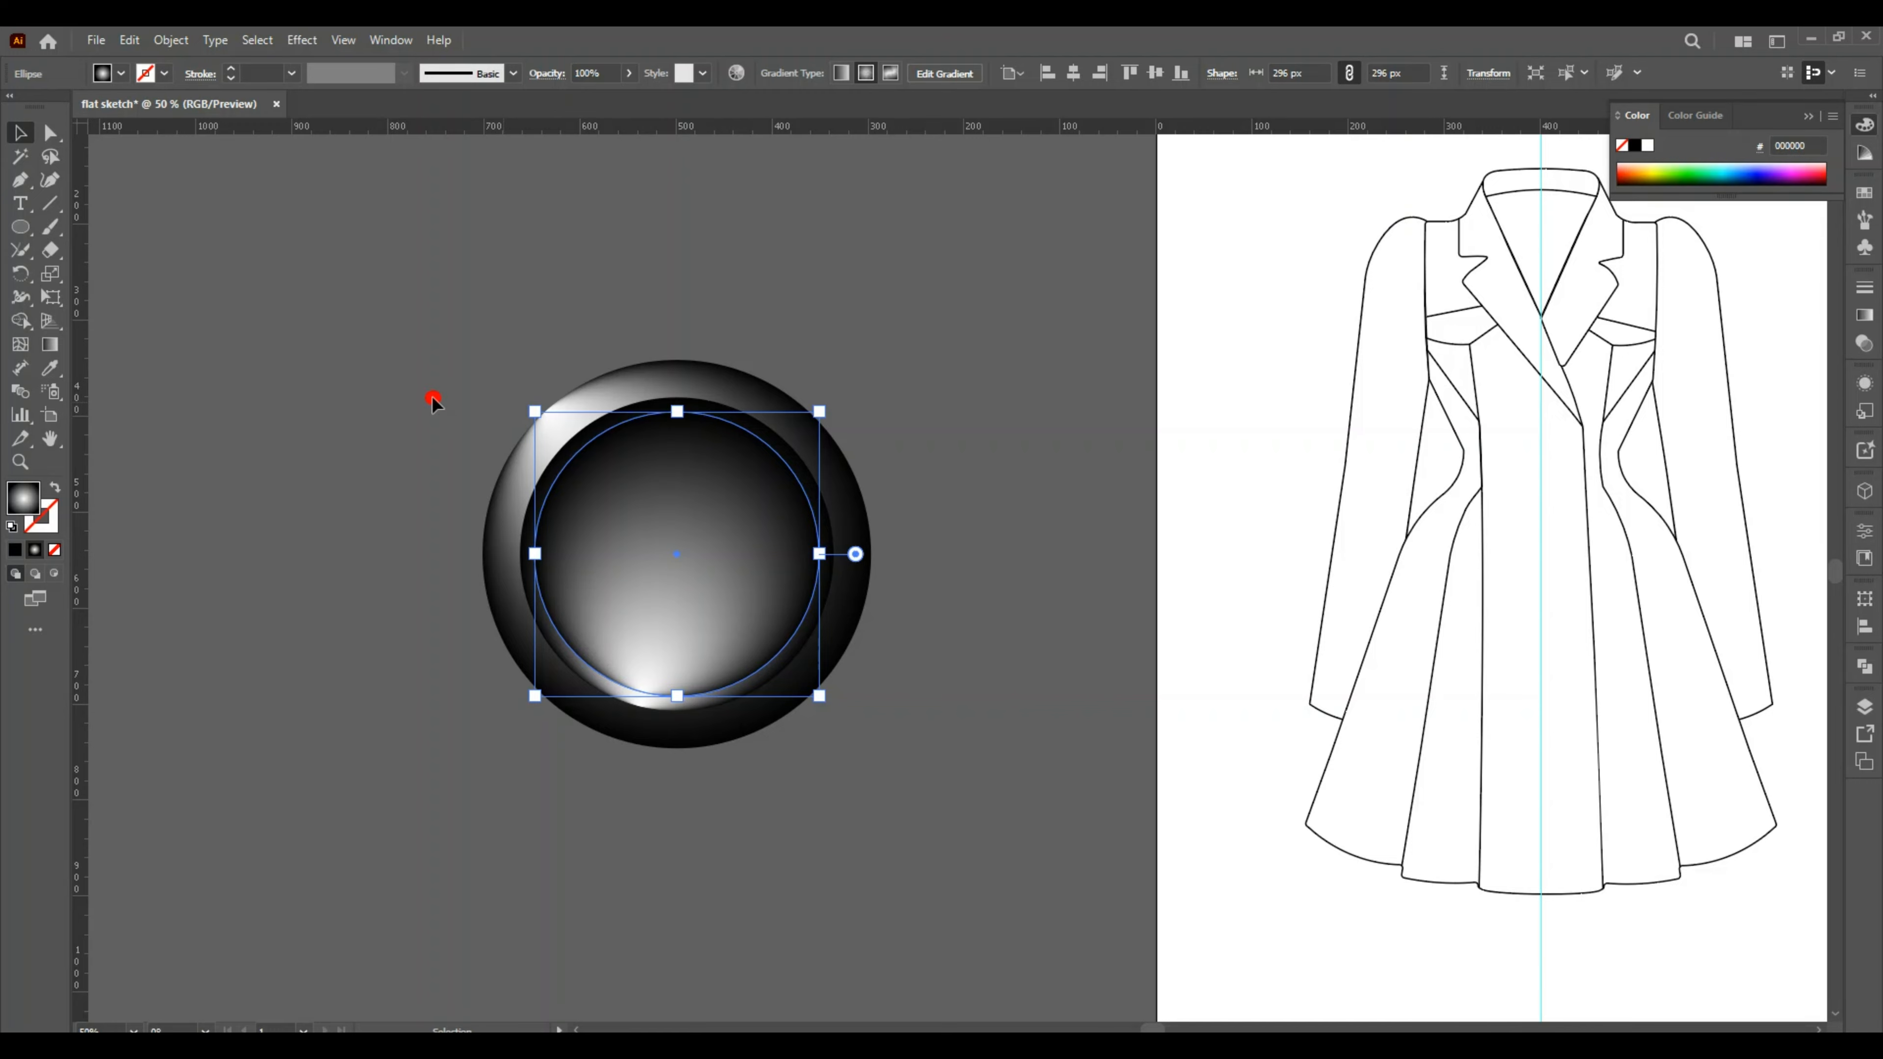
Give the smallest circle a solid black fill with no stroke and shrink it about its centre to about 276 px.
{"action": "left_click", "coordinate": [13, 527]}
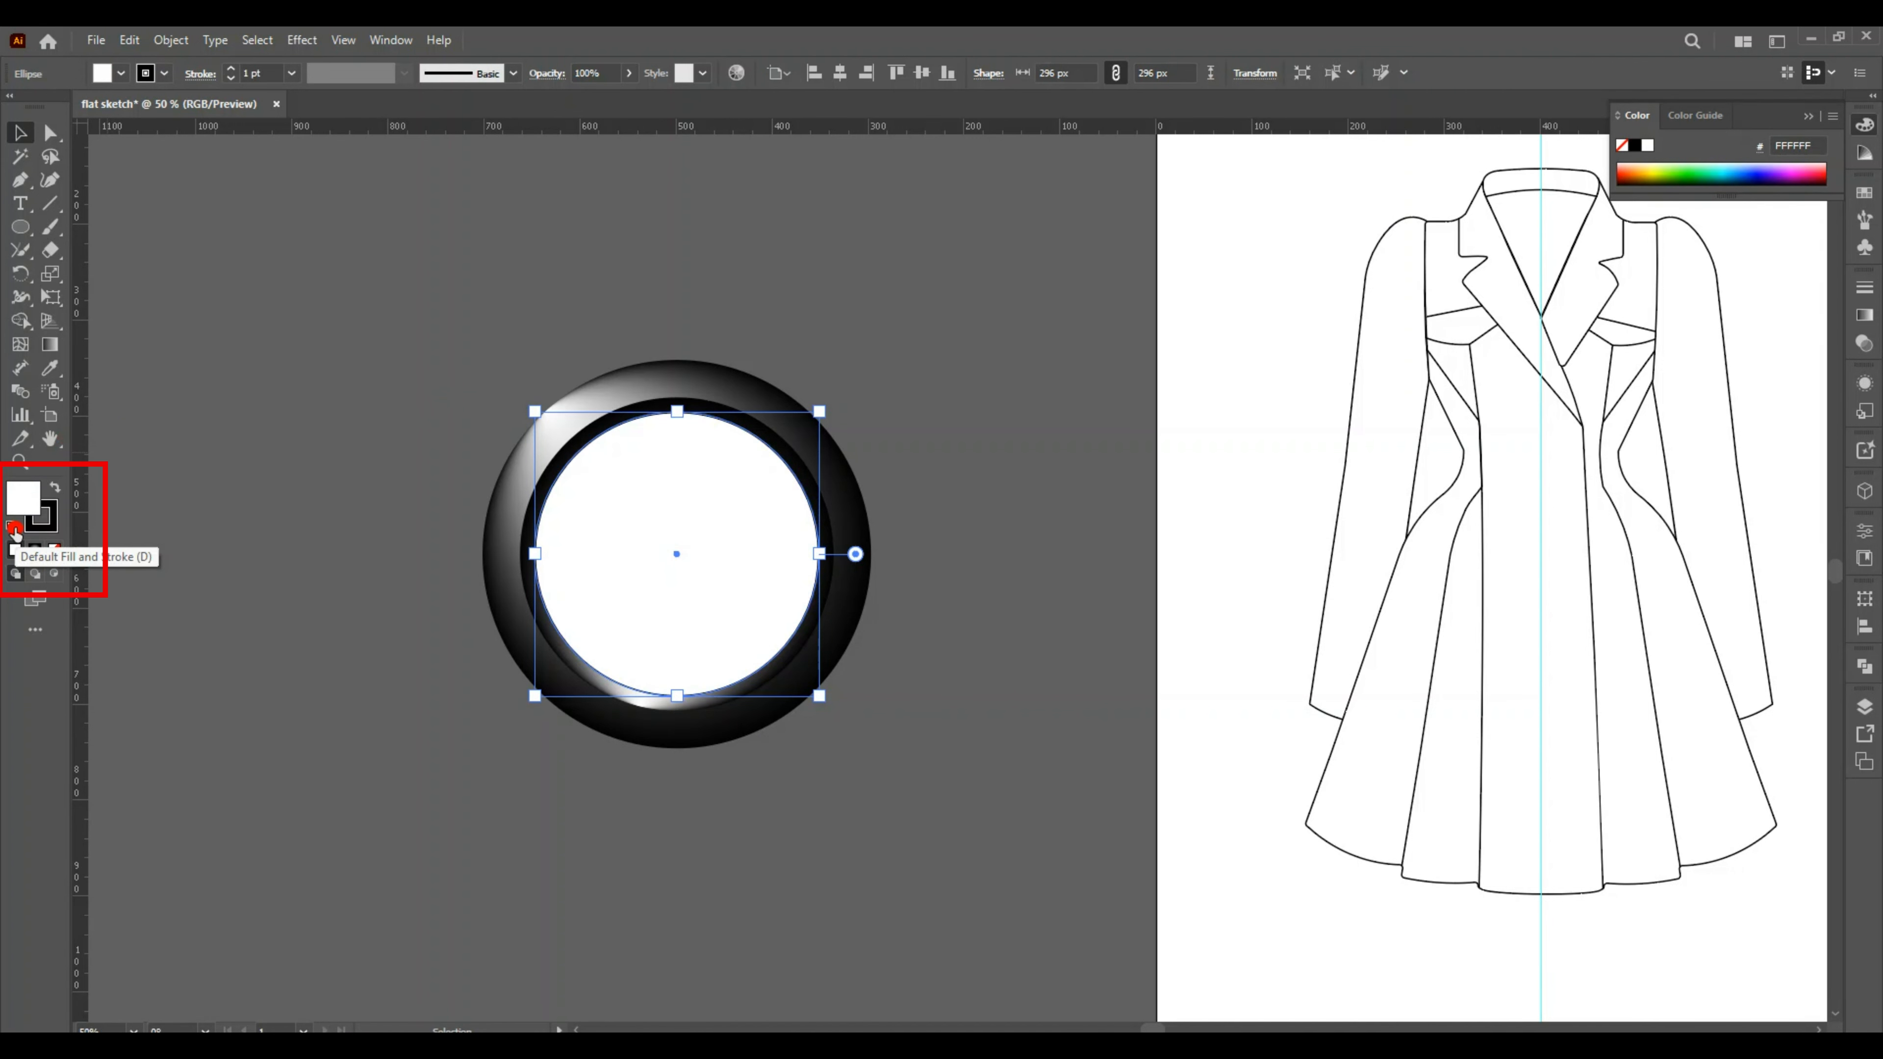
{"action": "left_click", "coordinate": [55, 491]}
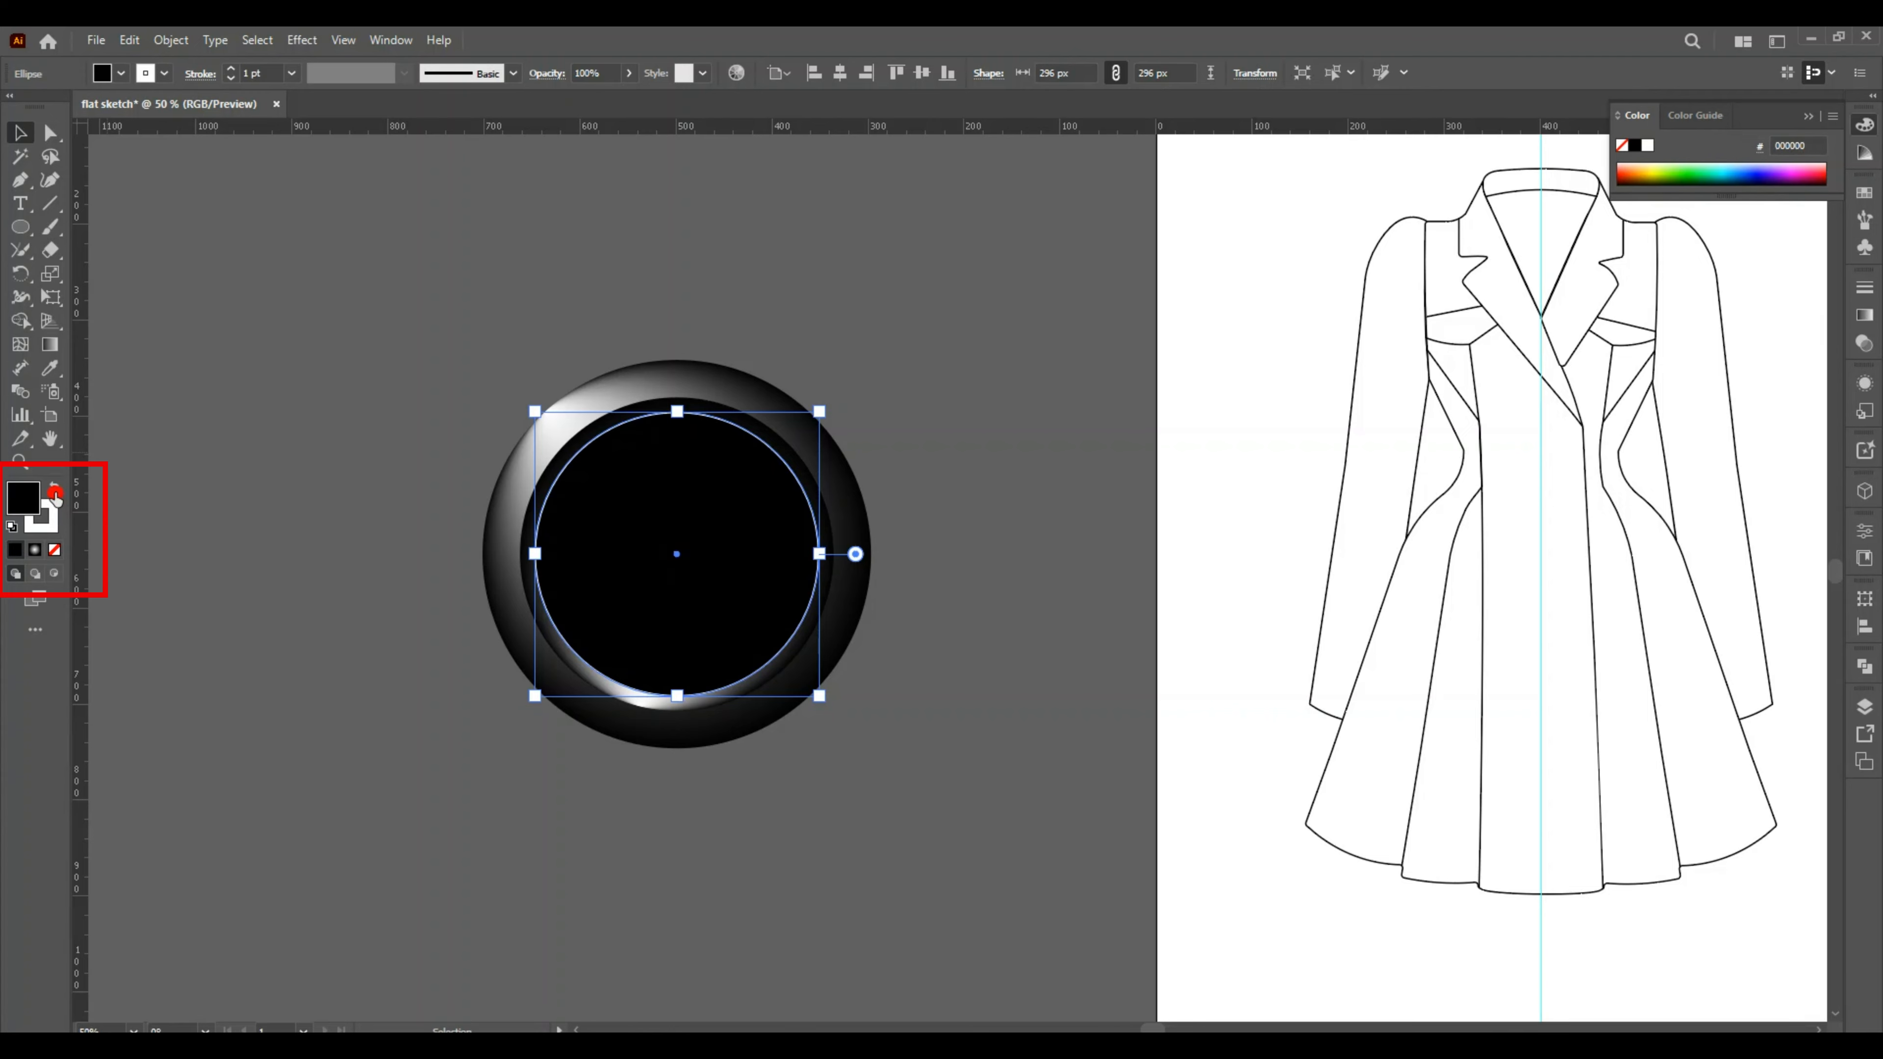
{"action": "left_click", "coordinate": [52, 528]}
{"action": "left_click", "coordinate": [57, 552]}
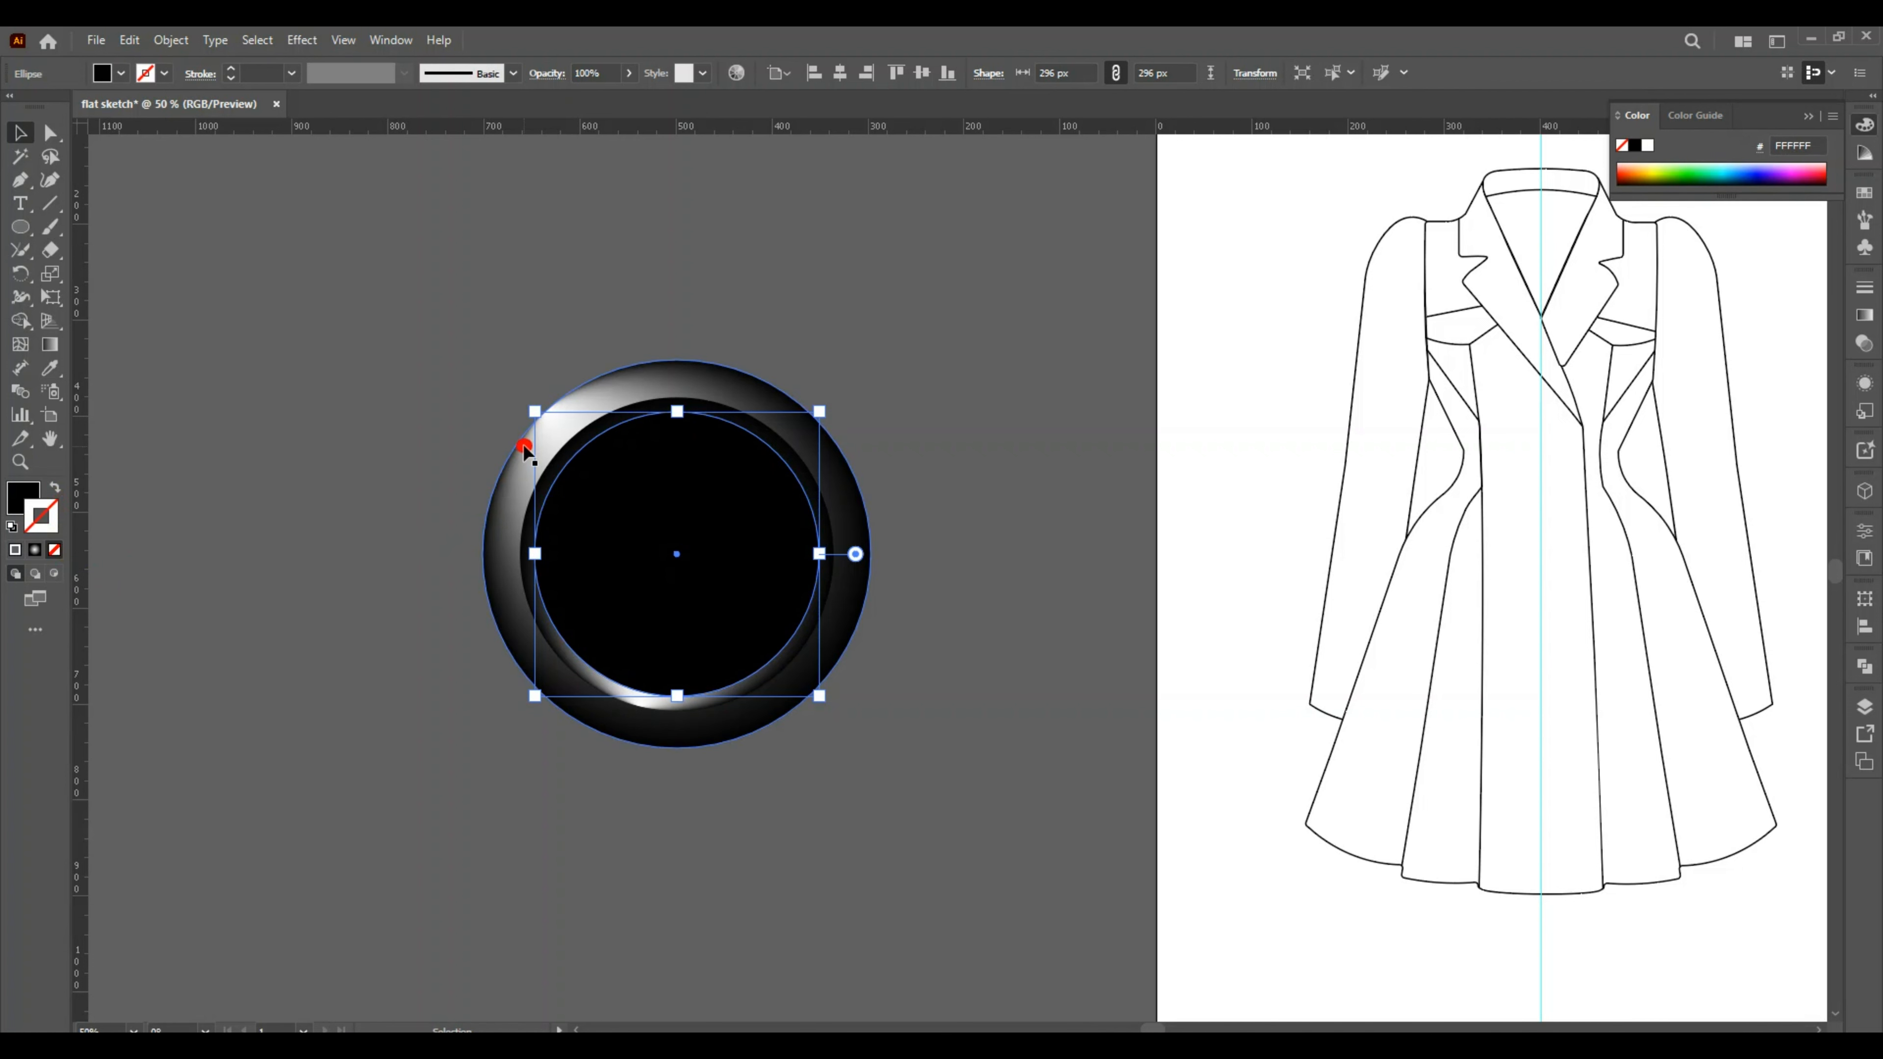
{"action": "left_click_drag", "start_coordinate": [535, 412], "coordinate": [545, 422]}
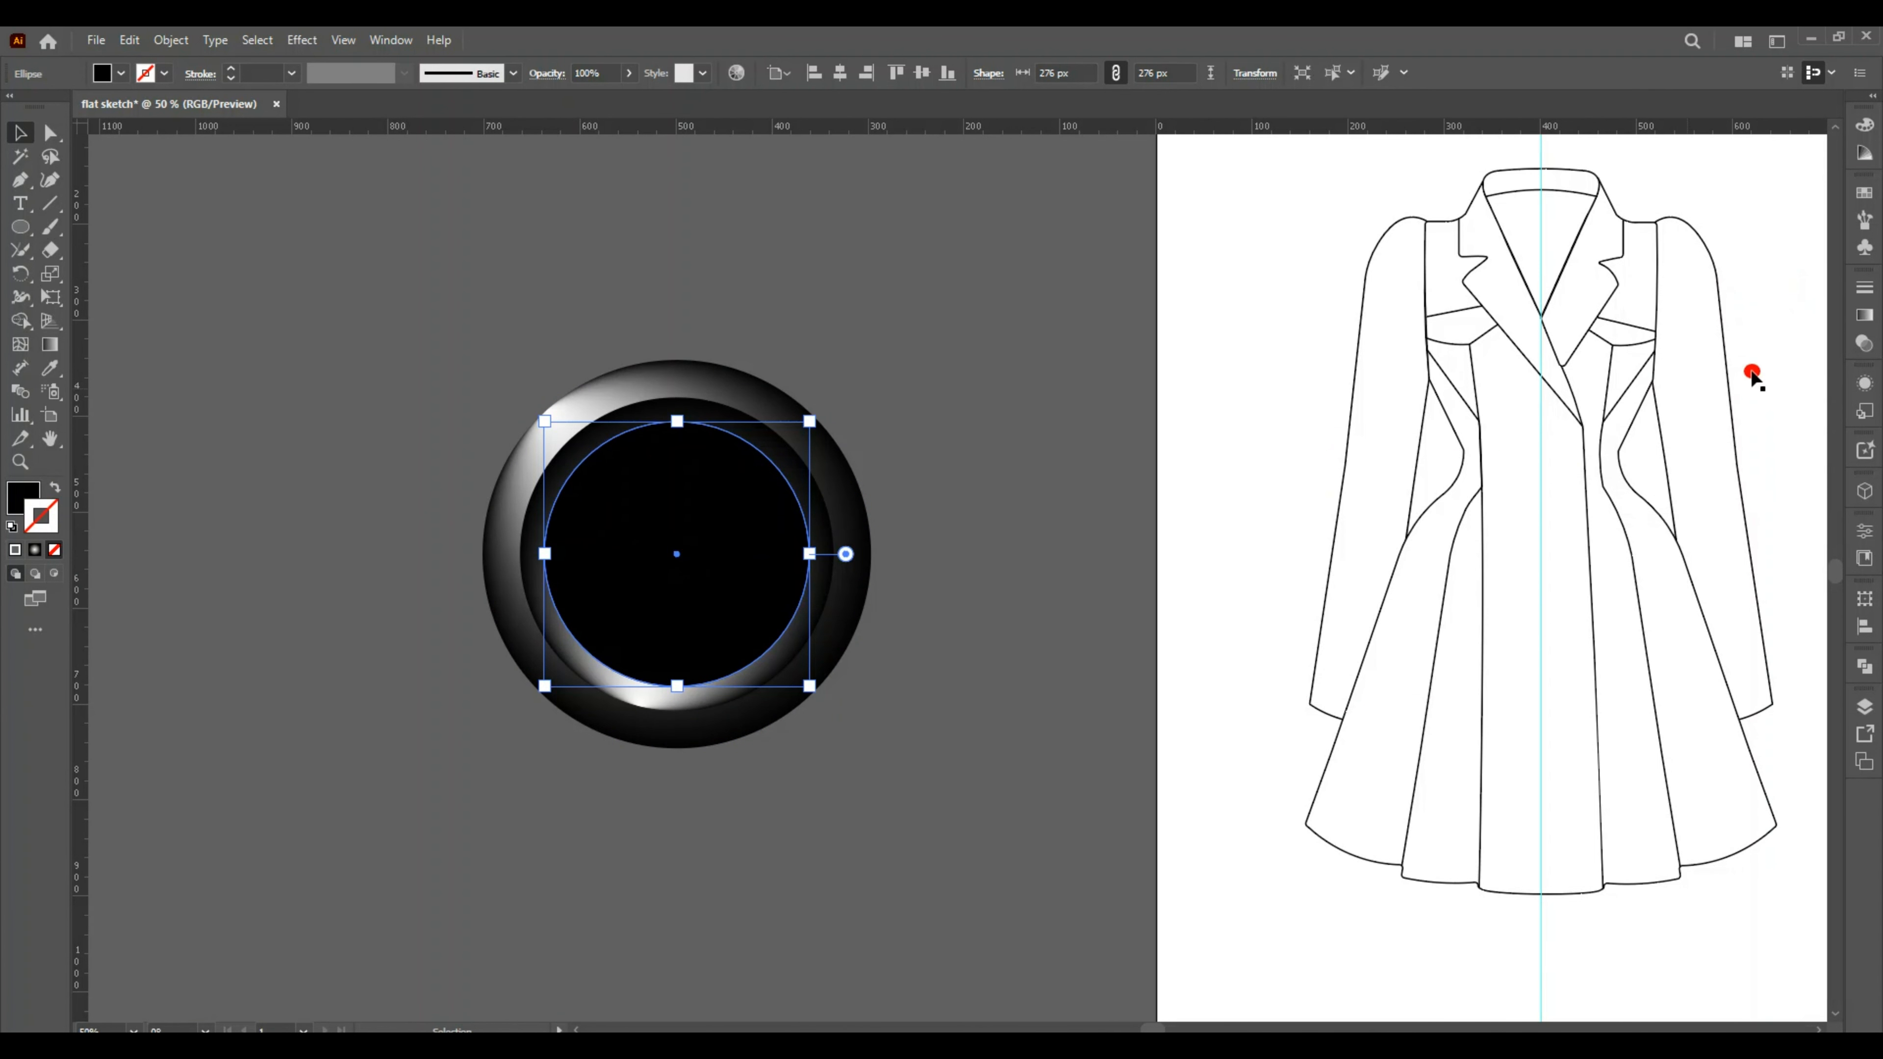
Set the smallest black circle's blending mode to Hard Light and lower its opacity to 65%.
{"action": "left_click", "coordinate": [1864, 288]}
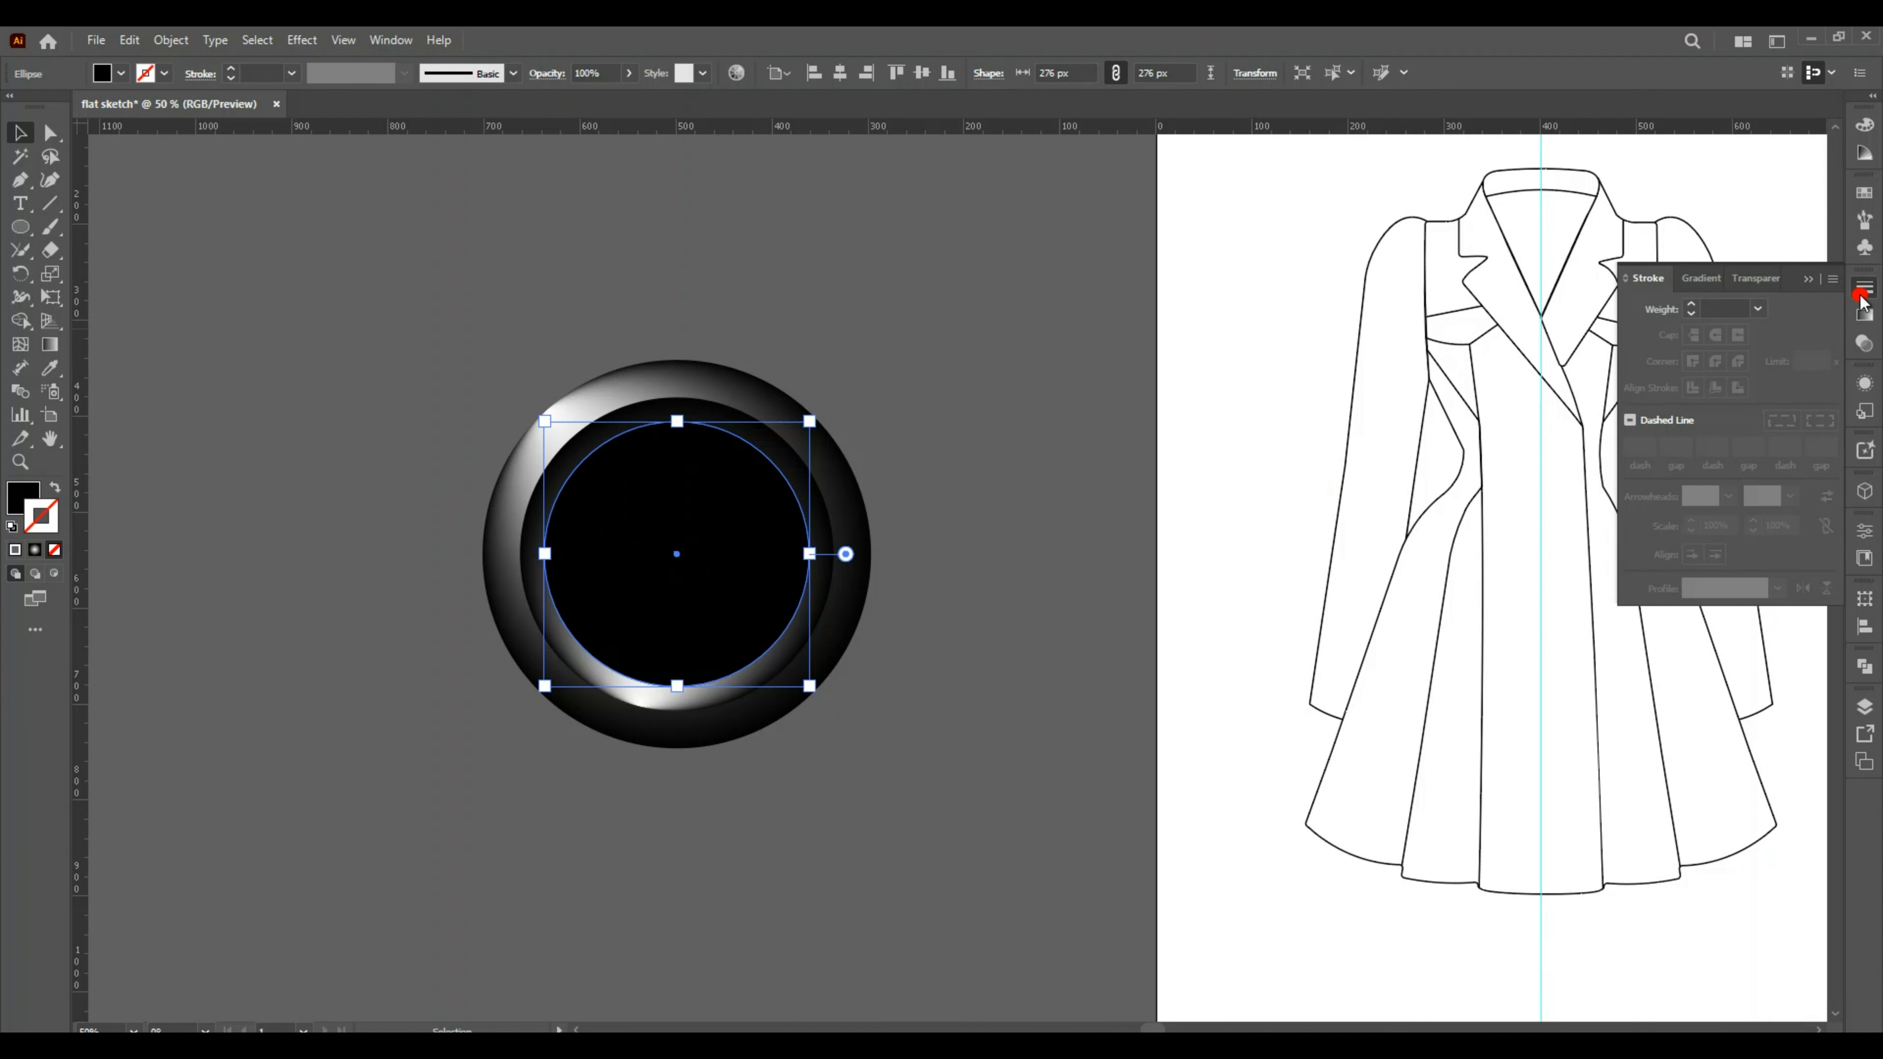
{"action": "left_click", "coordinate": [1758, 279]}
{"action": "left_click", "coordinate": [1707, 311]}
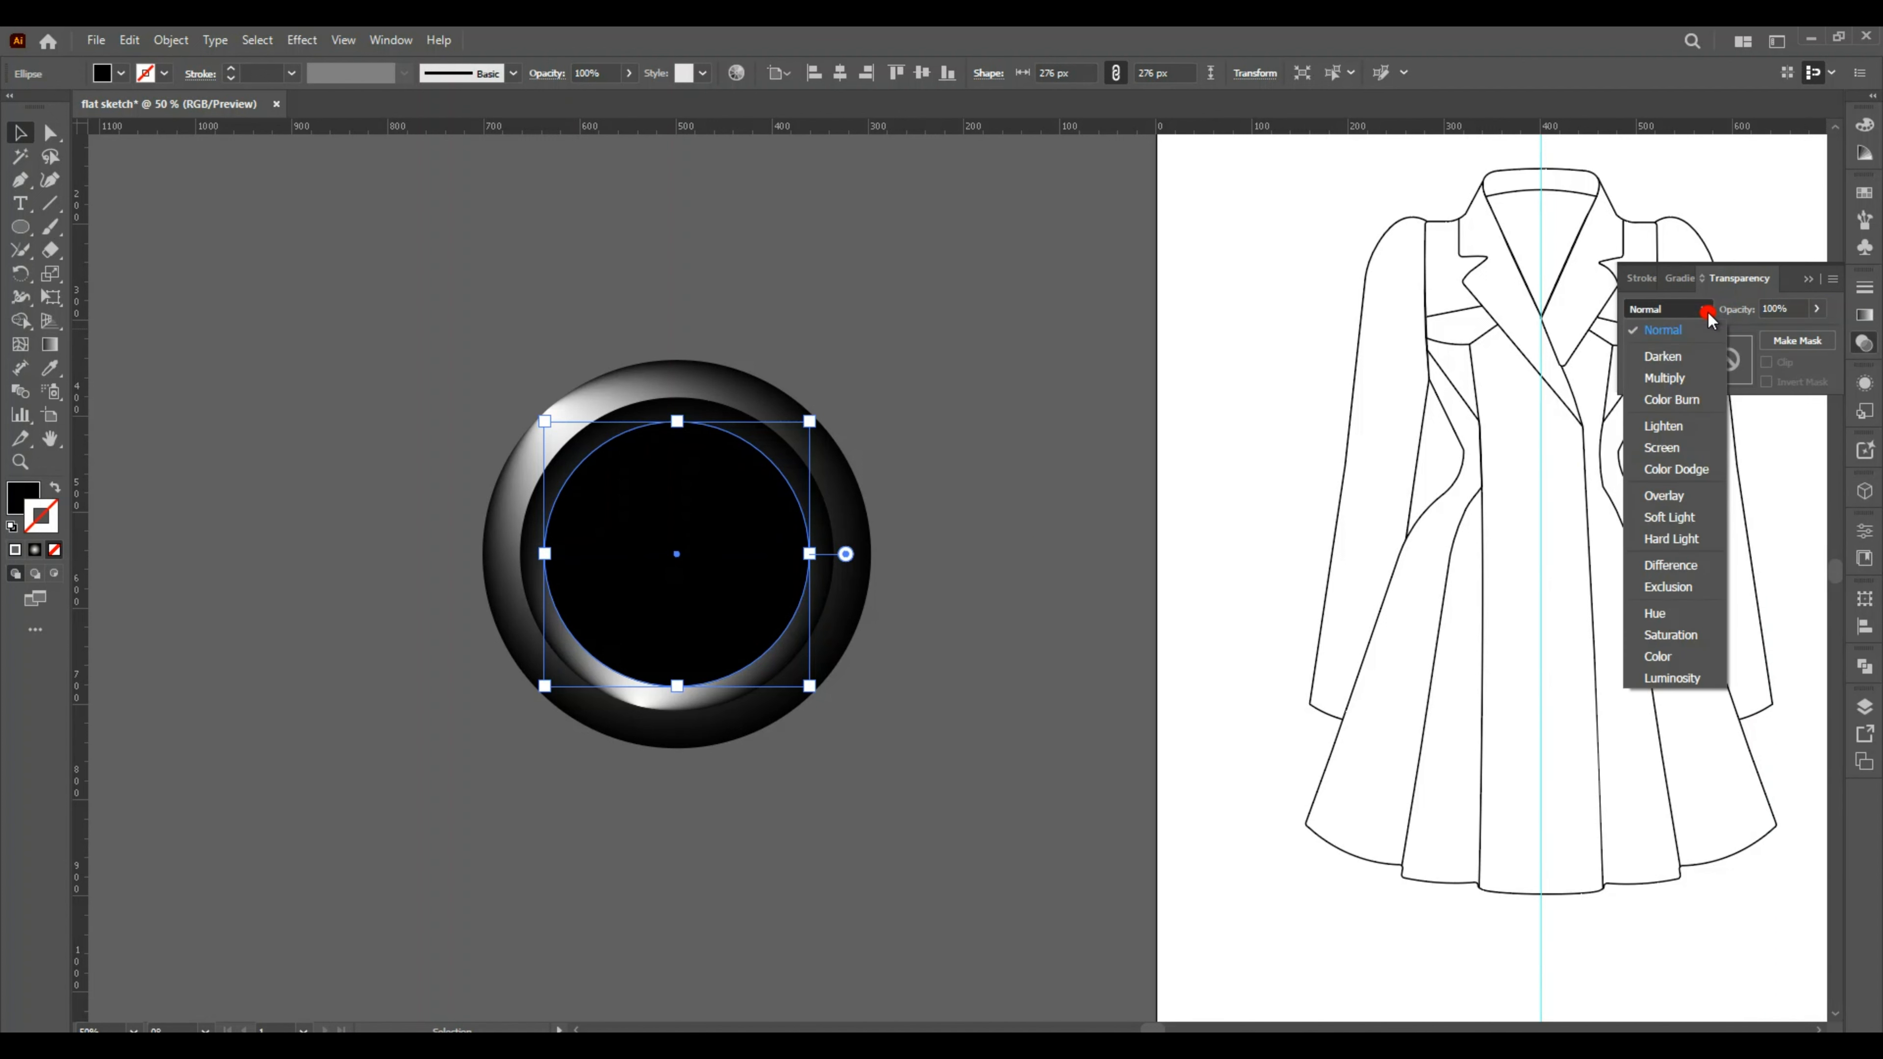
{"action": "left_click", "coordinate": [1694, 540]}
{"action": "left_click", "coordinate": [1813, 314]}
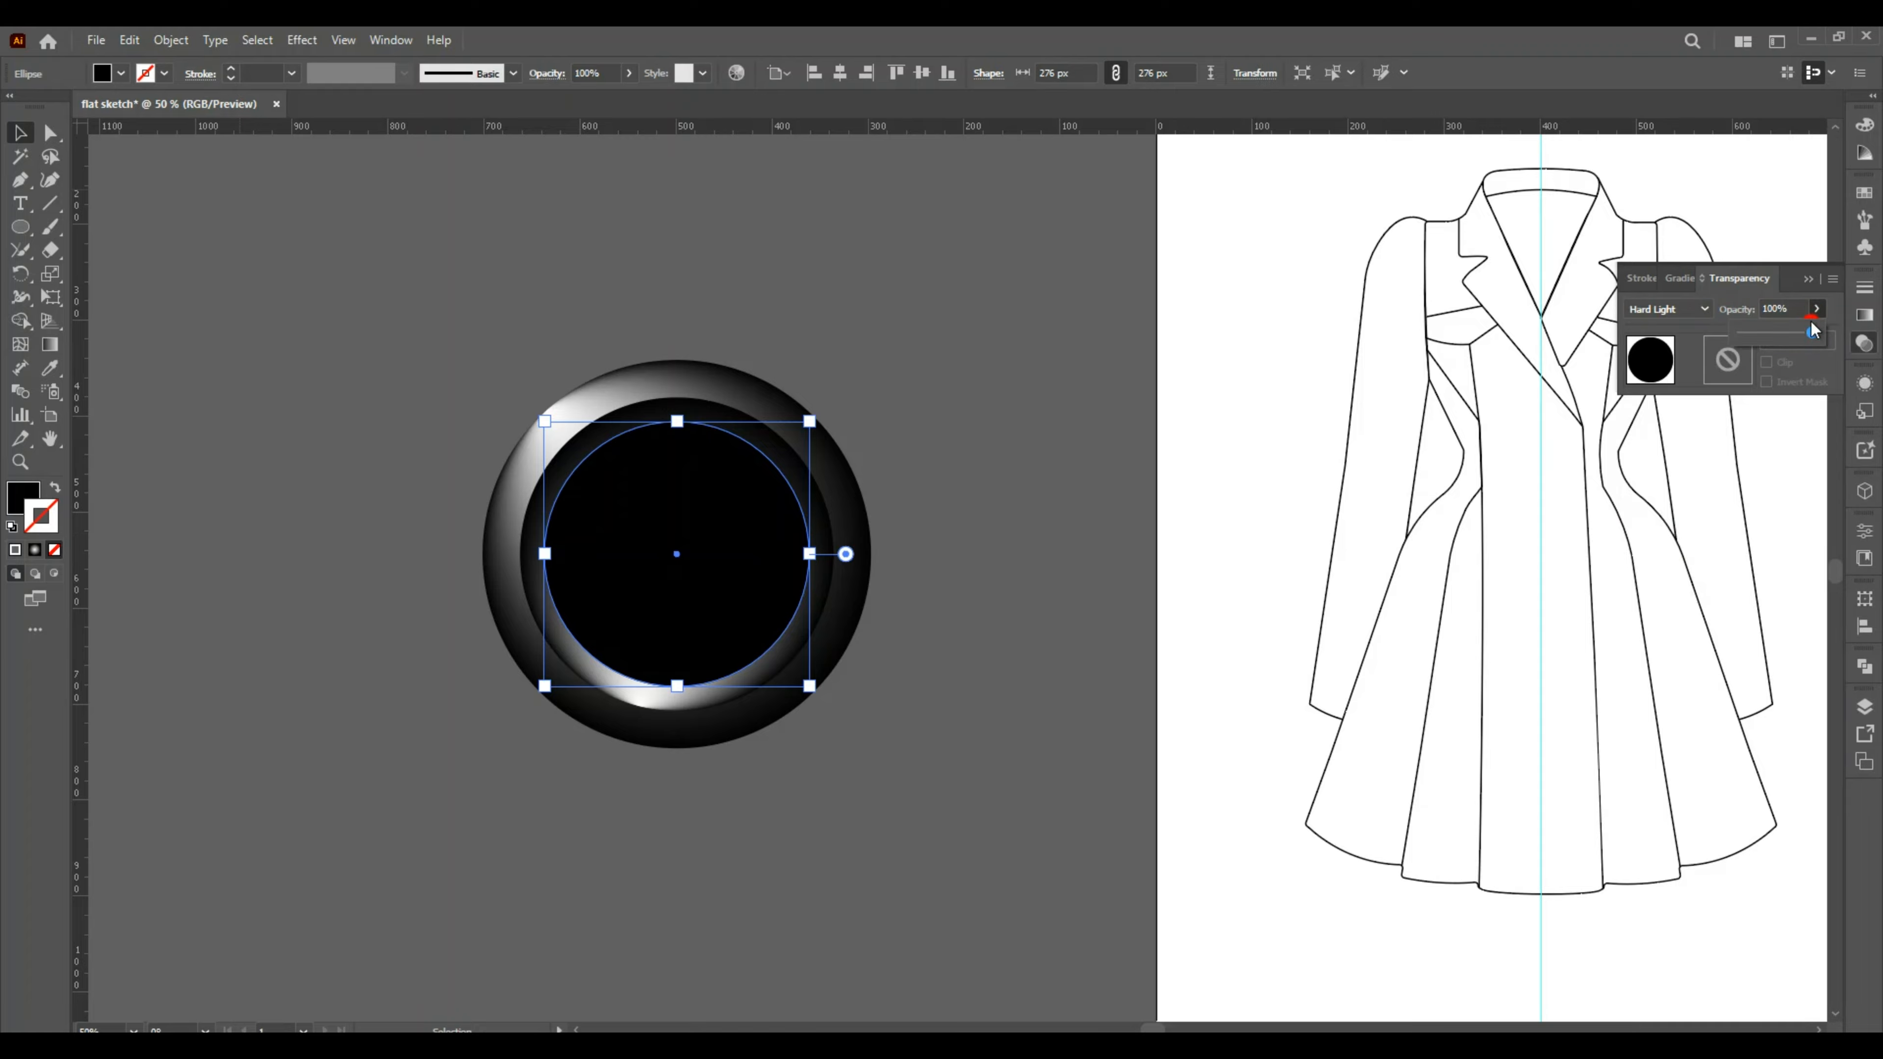
{"action": "left_click_drag", "start_coordinate": [1812, 340], "coordinate": [1794, 344]}
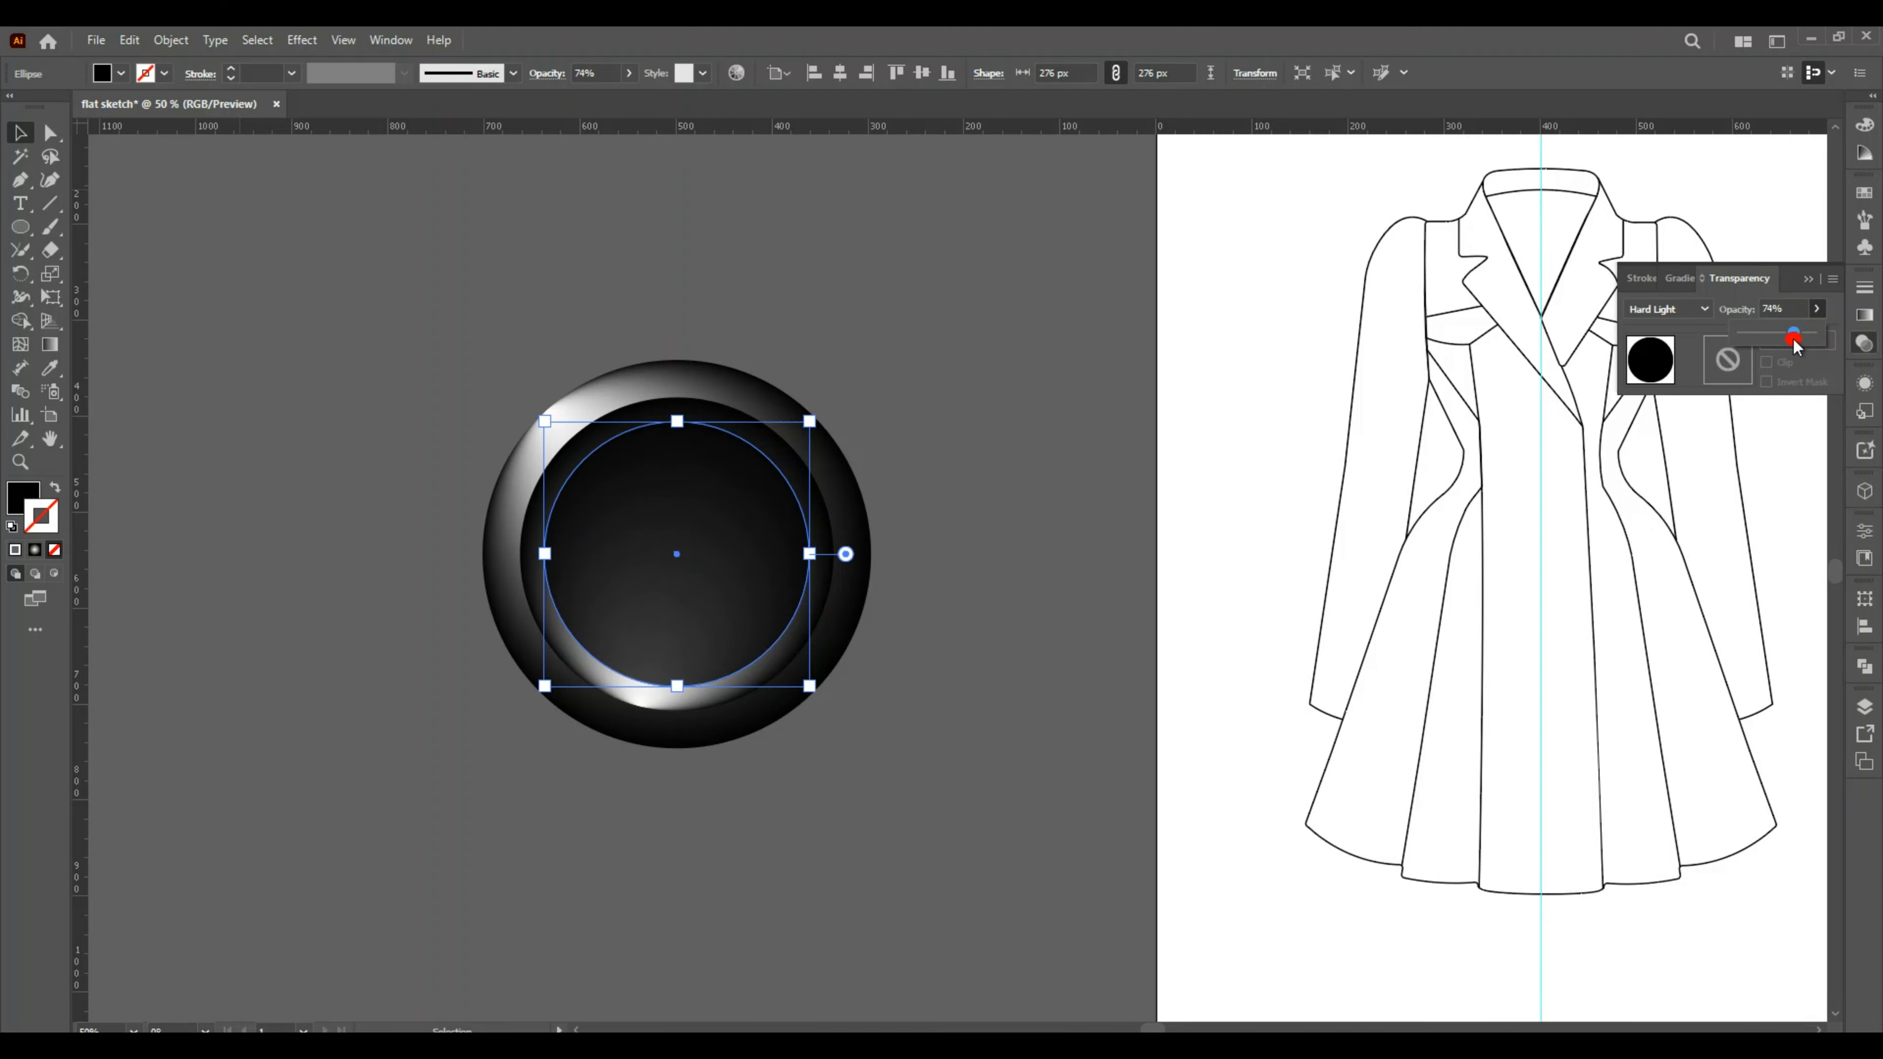
{"action": "left_click_drag", "start_coordinate": [1795, 344], "coordinate": [1790, 346]}
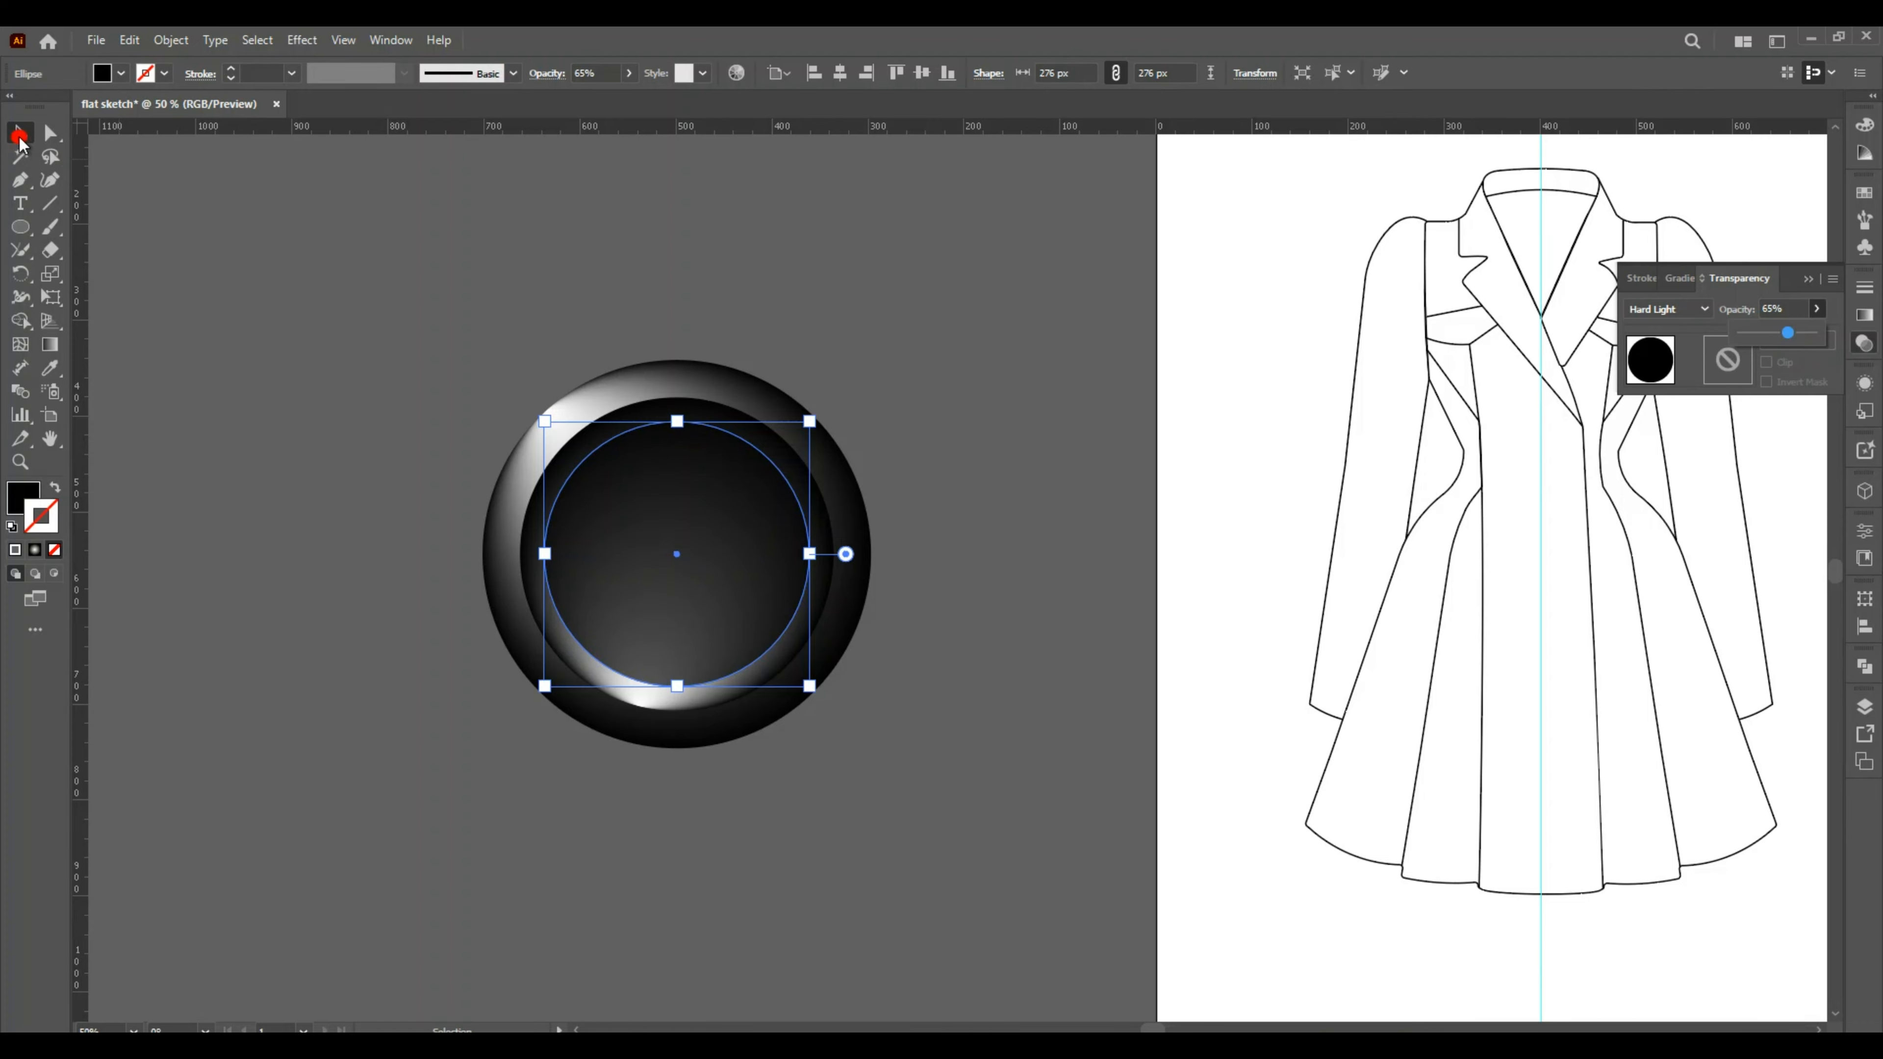
{"action": "left_click", "coordinate": [197, 274]}
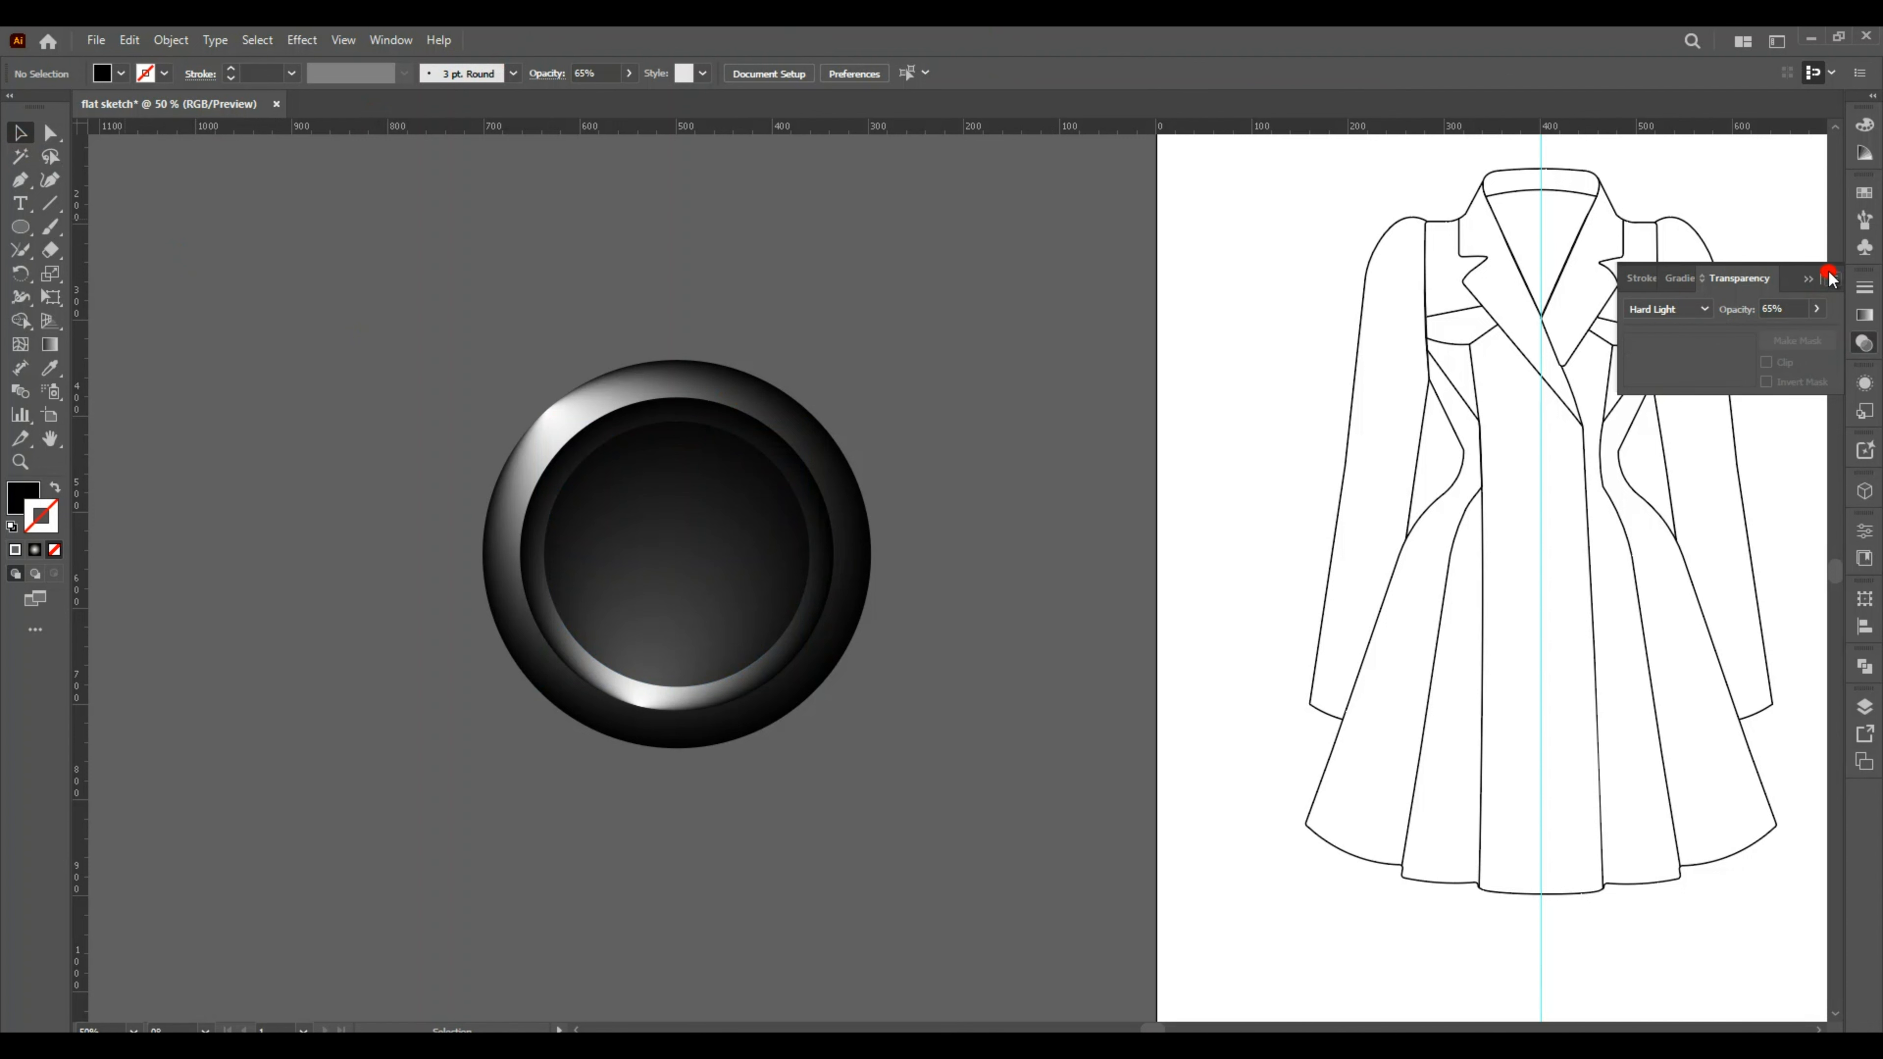
{"action": "left_click", "coordinate": [1811, 281]}
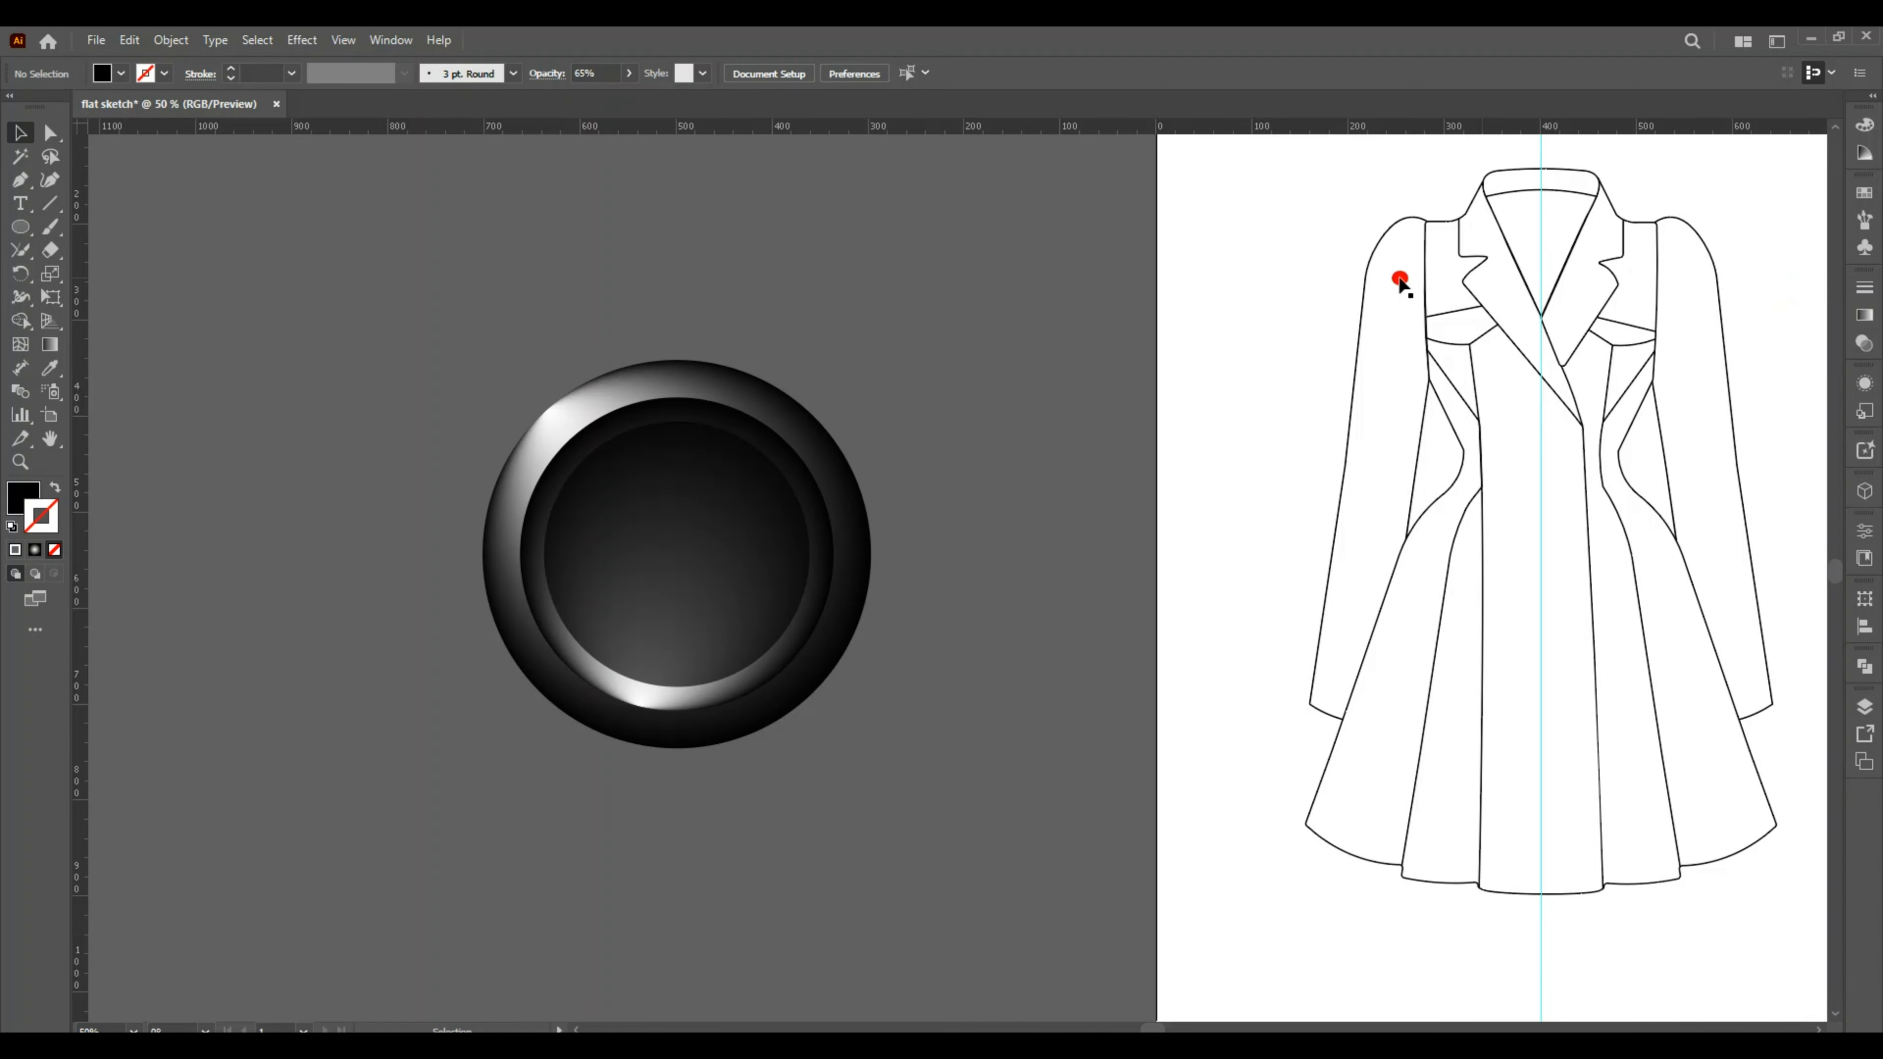
Draw a black buttonhole circle about 41 px across in the button's upper-left area and place a copy level with it on the right.
{"action": "left_click", "coordinate": [19, 232]}
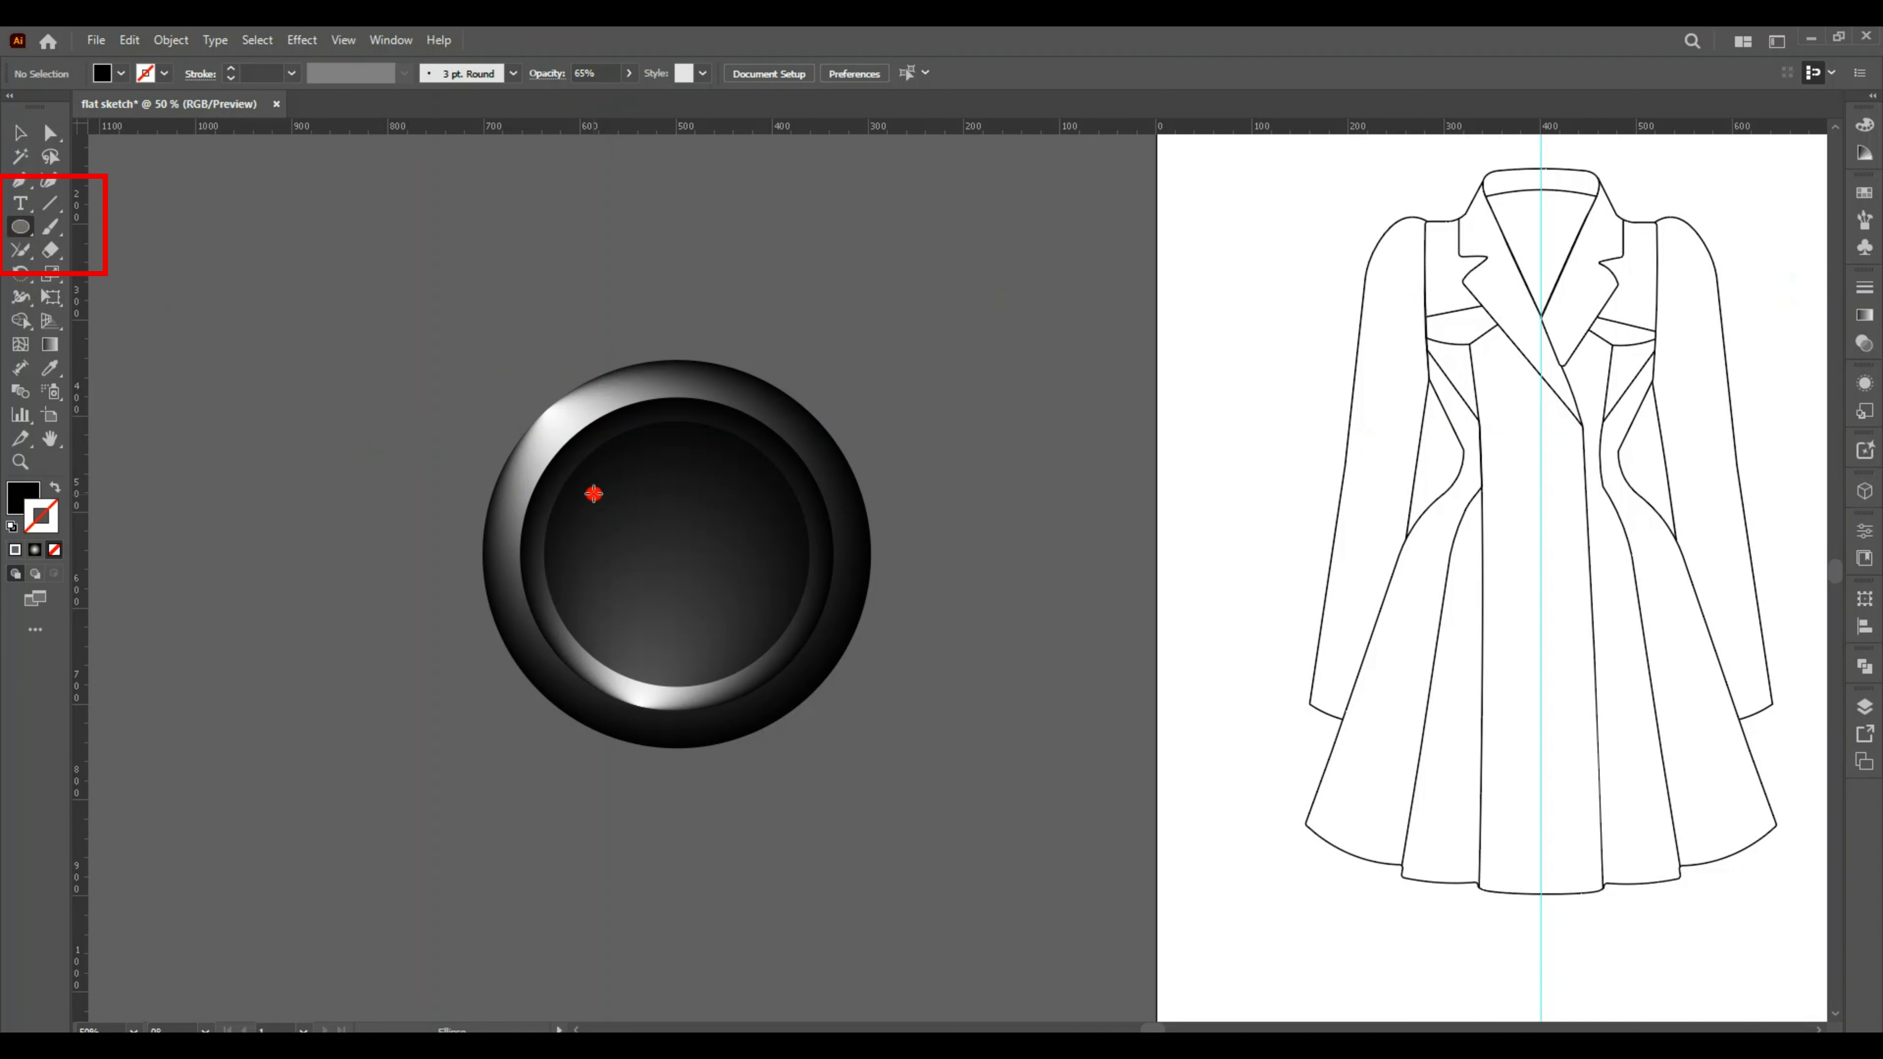
{"action": "left_click_drag", "start_coordinate": [594, 493], "coordinate": [631, 530]}
{"action": "left_click", "coordinate": [17, 134]}
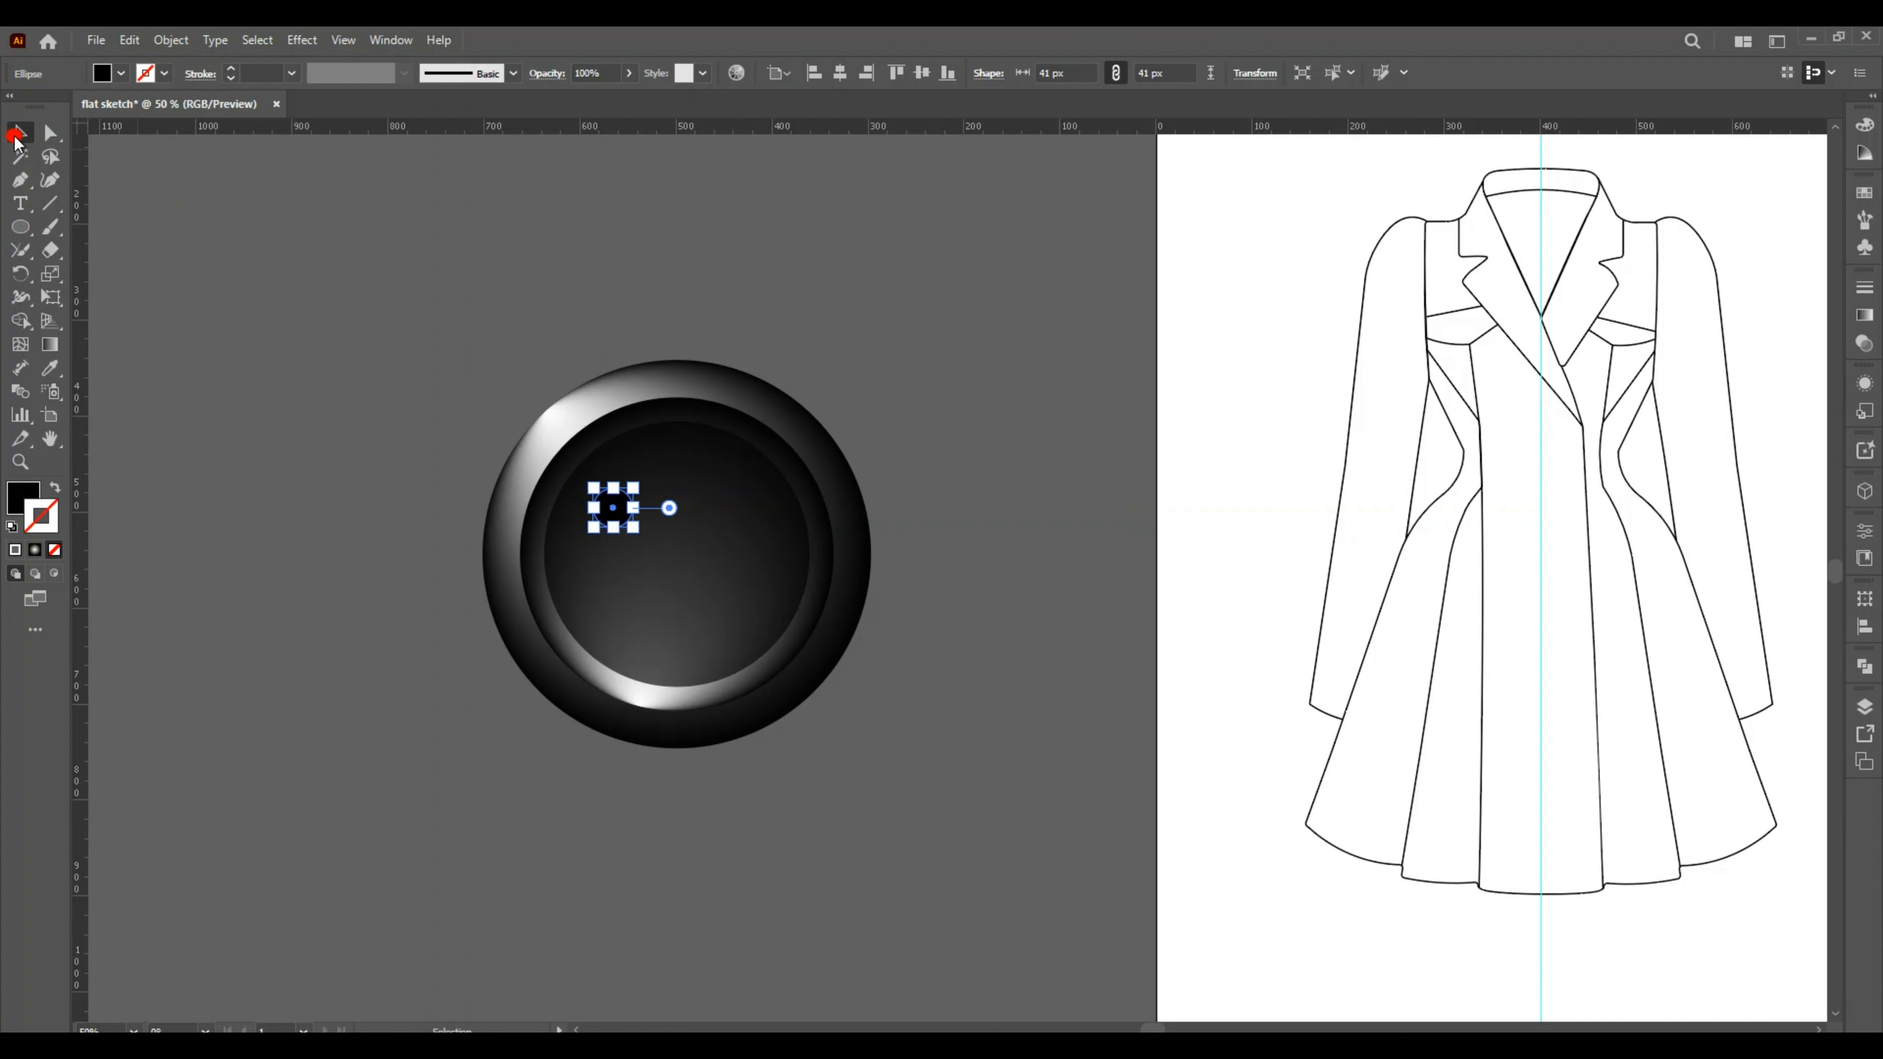
{"action": "key", "text": "ctrl+c"}
{"action": "key", "text": "ctrl+f"}
{"action": "left_click_drag", "start_coordinate": [616, 511], "coordinate": [729, 512]}
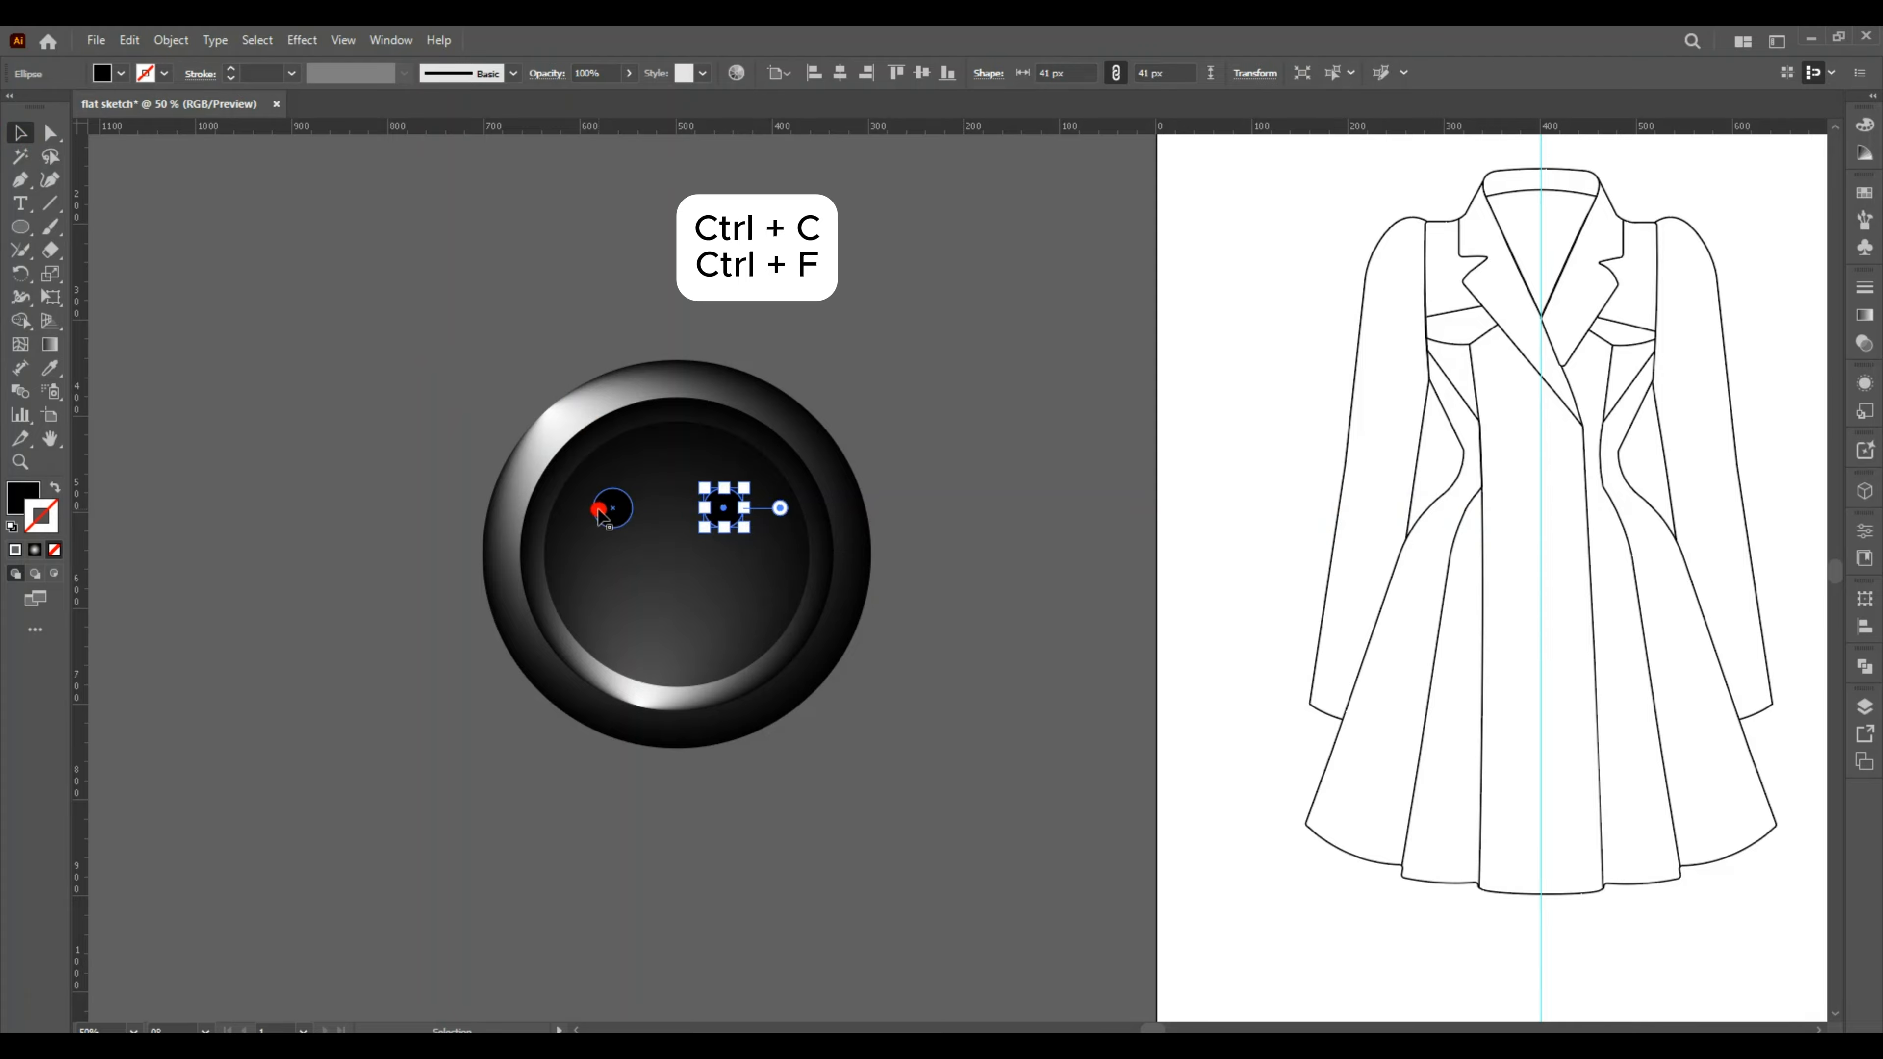
Duplicate the pair of buttonhole circles straight down to form the lower row of holes.
{"action": "left_click", "coordinate": [614, 512], "text": "shift"}
{"action": "key", "text": "a"}
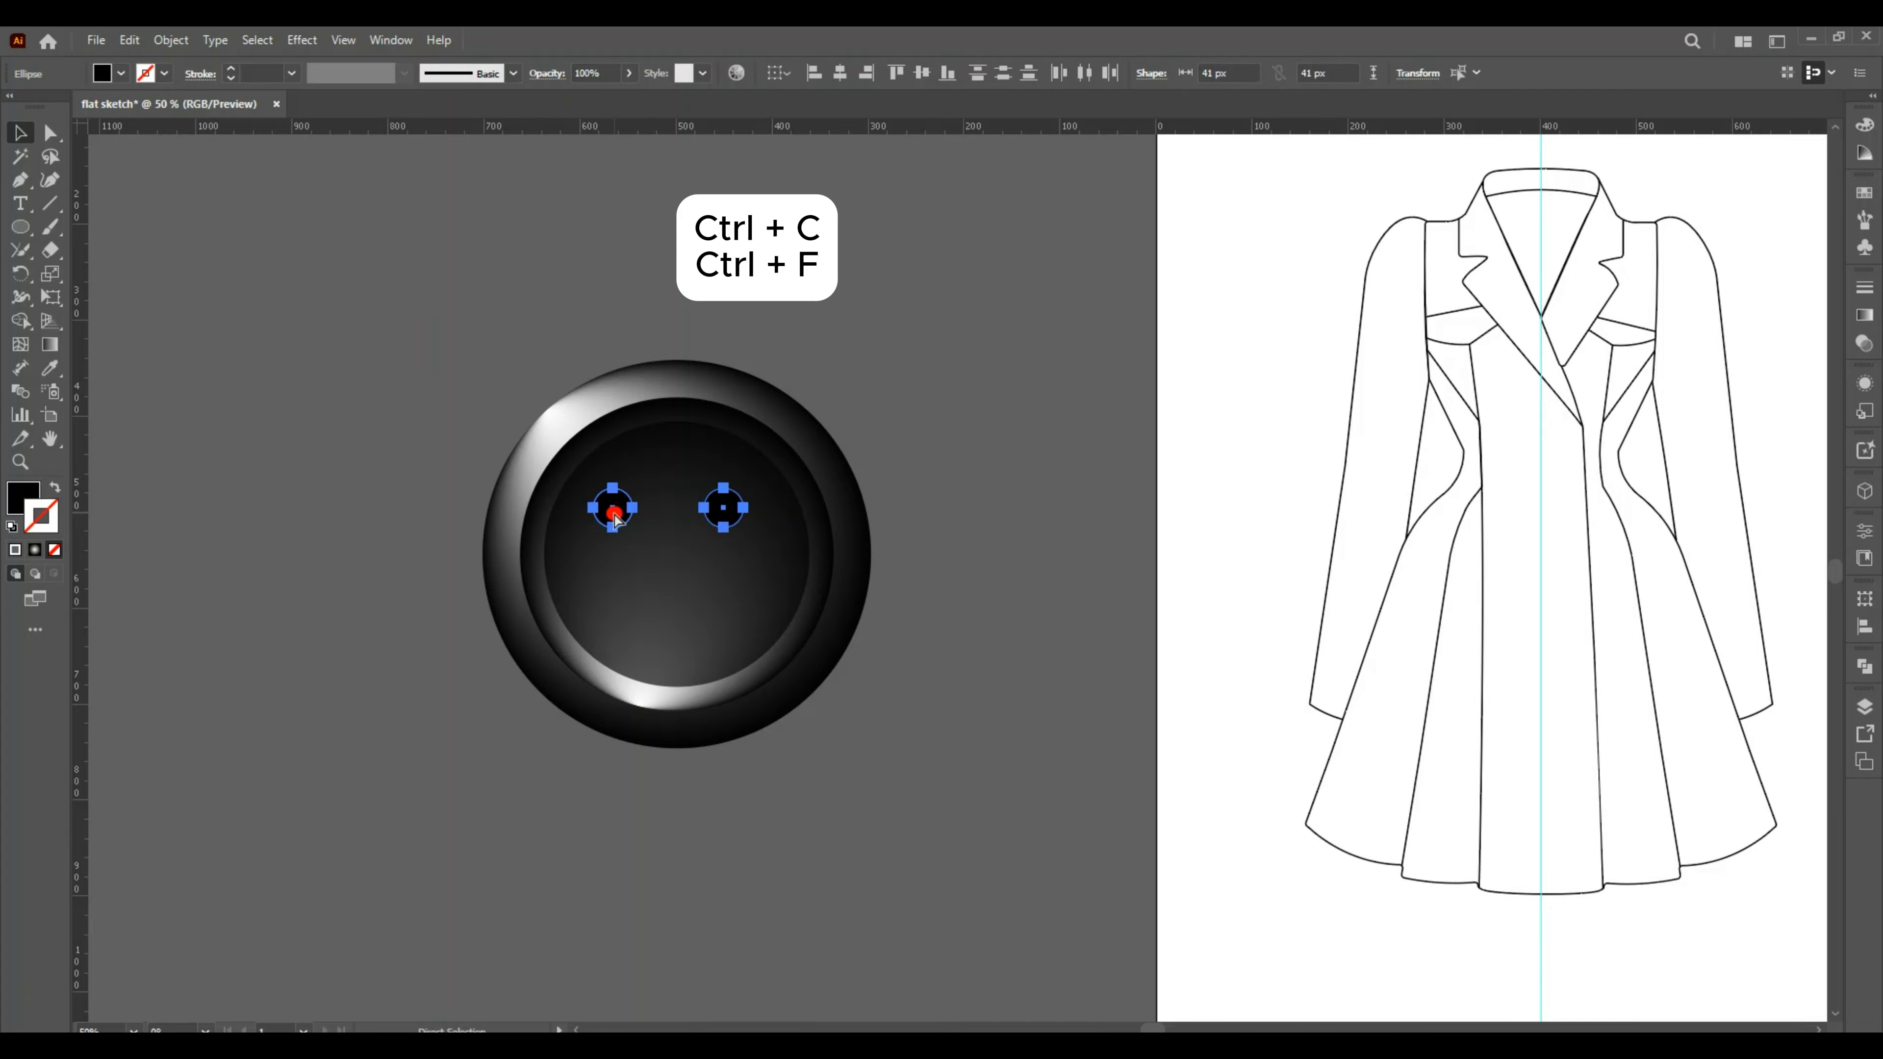
{"action": "key", "text": "v"}
{"action": "left_click_drag", "start_coordinate": [622, 512], "coordinate": [617, 592]}
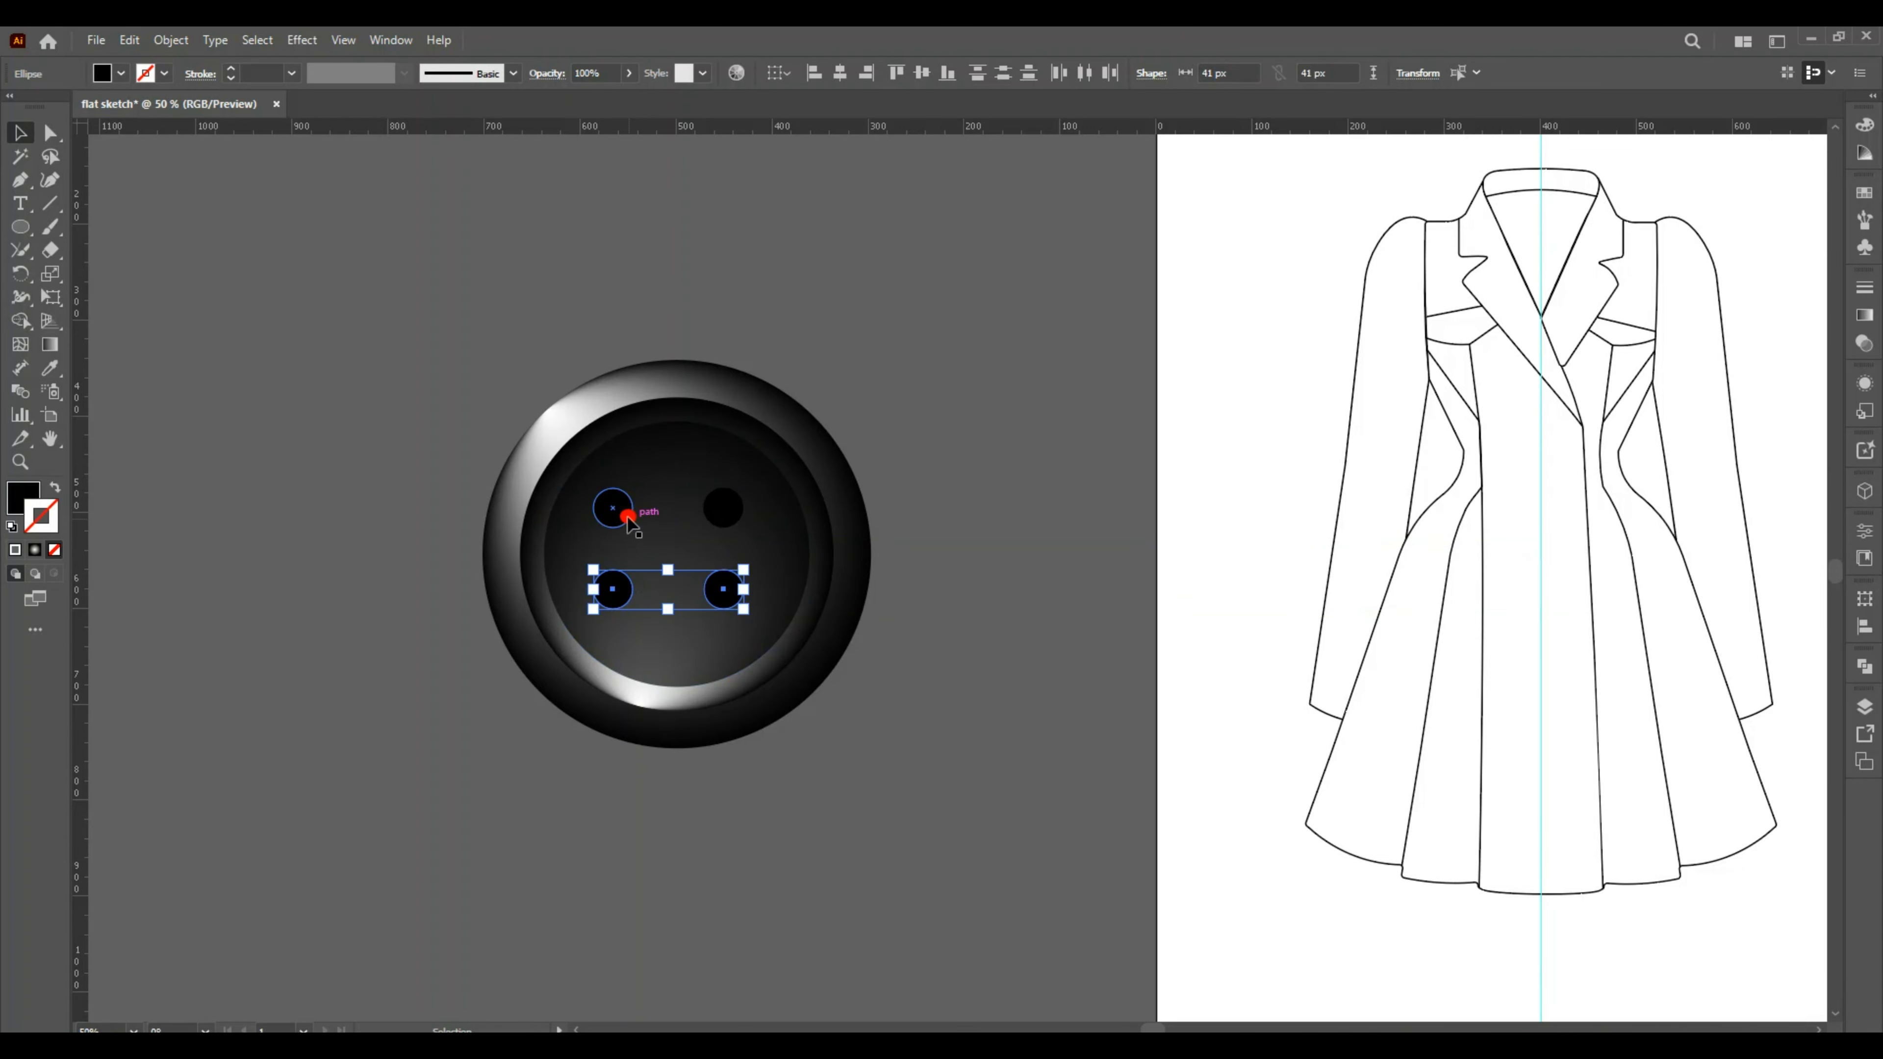
Select all four buttonhole circles and enlarge them slightly together within the button's inner circle.
{"action": "left_click", "coordinate": [614, 510], "text": "shift"}
{"action": "left_click", "coordinate": [712, 512], "text": "shift"}
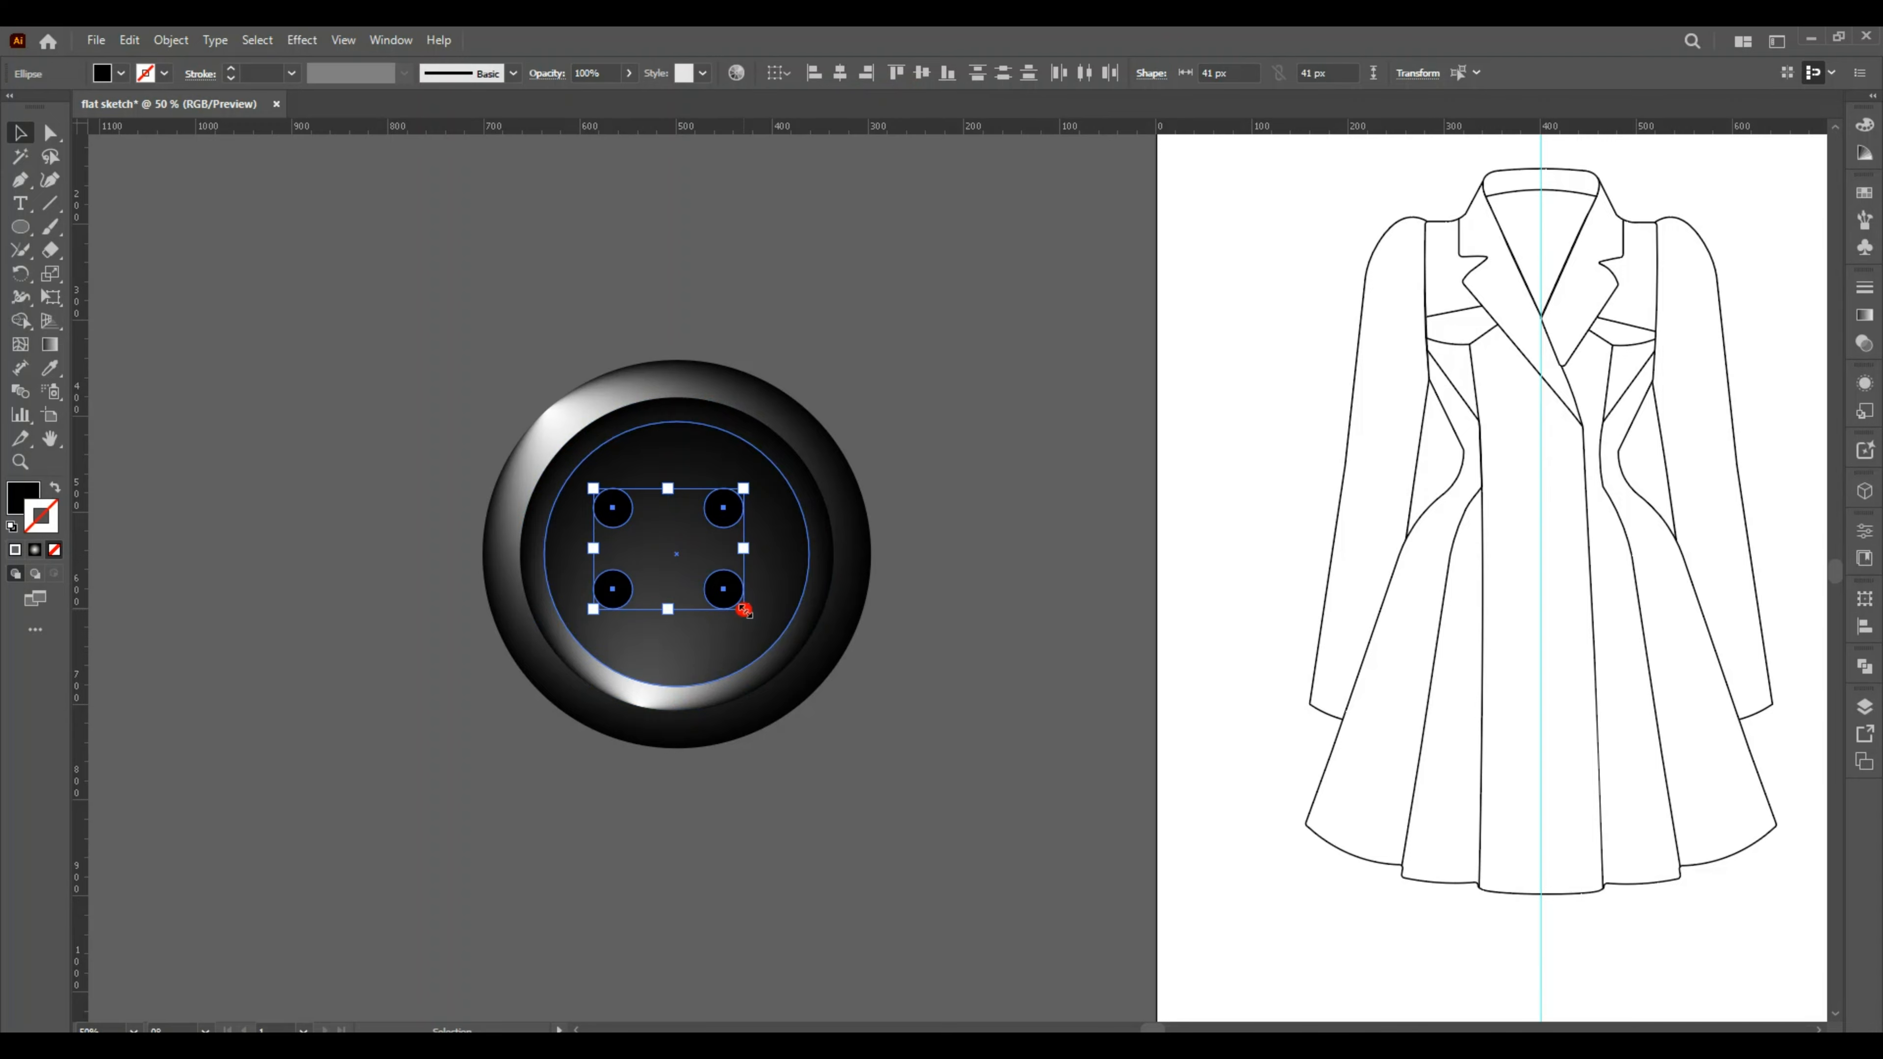
{"action": "left_click_drag", "start_coordinate": [744, 610], "coordinate": [727, 608]}
{"action": "left_click", "coordinate": [906, 667]}
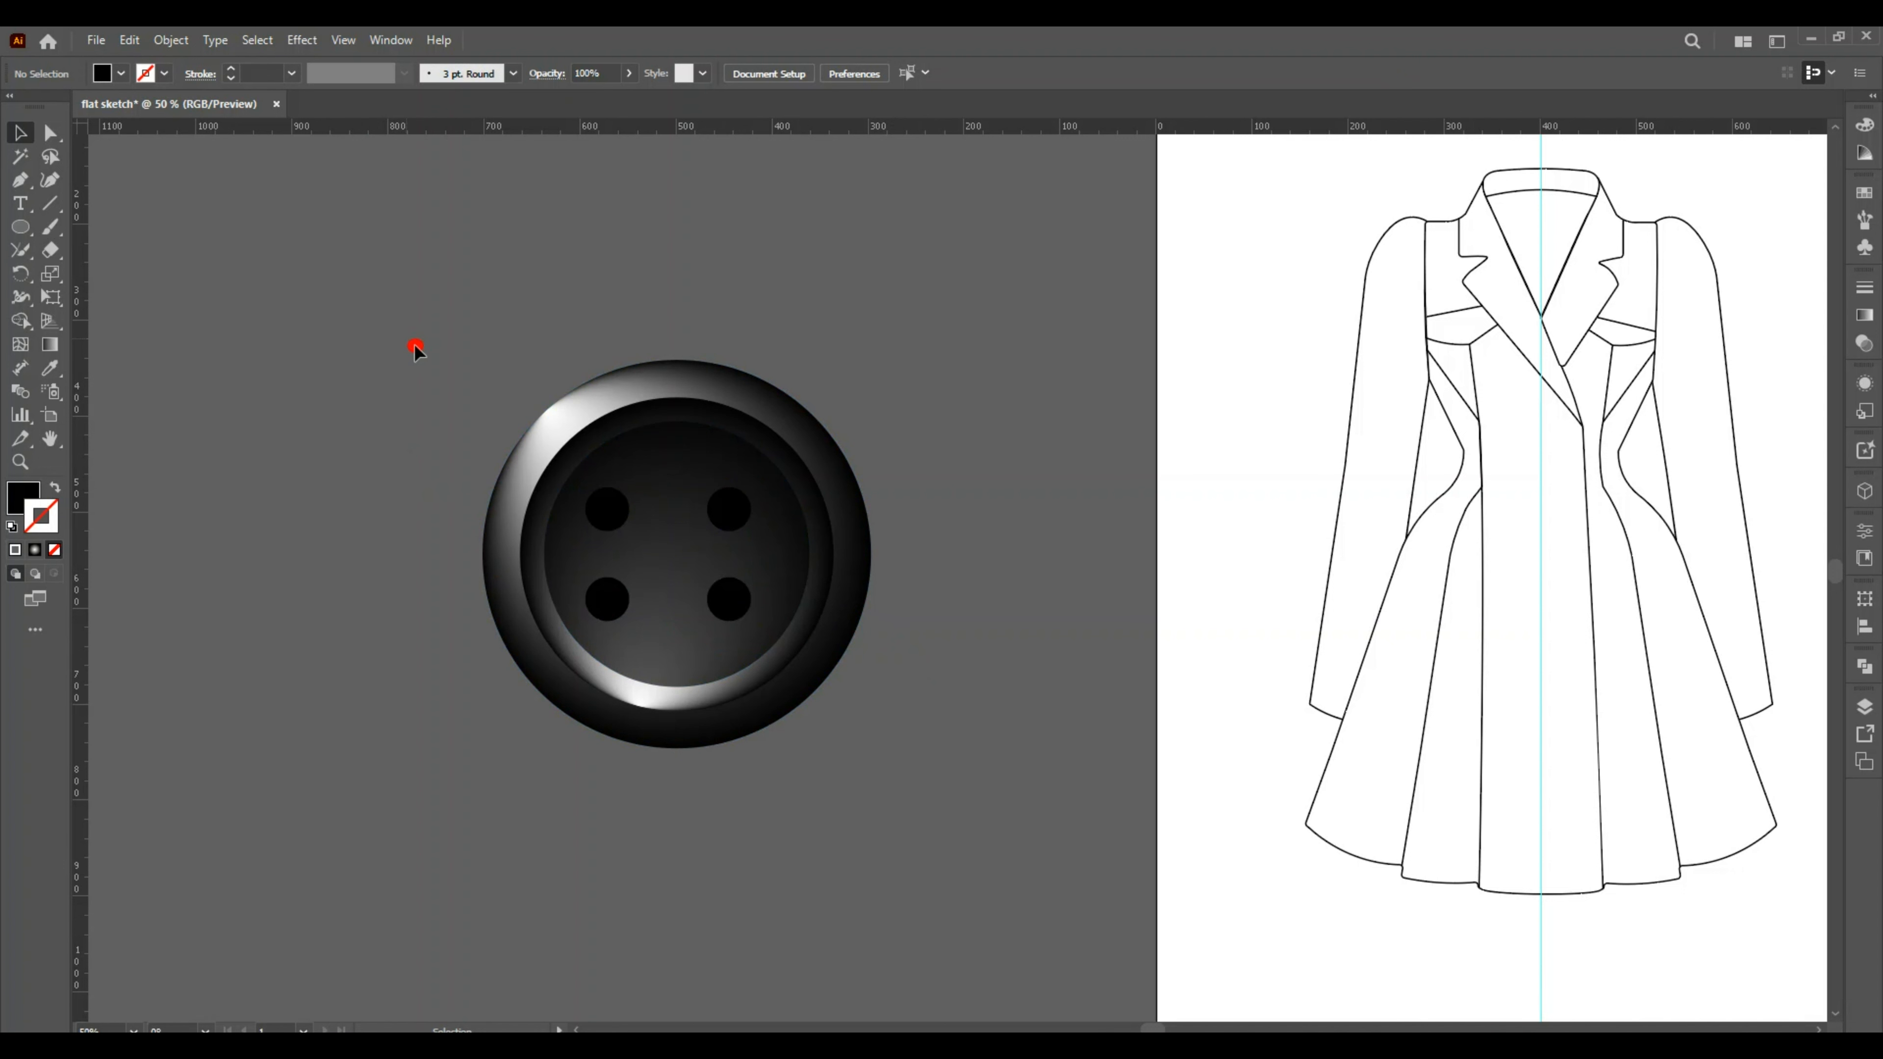
Group all the button's circles and holes, and place the group at a much smaller size on the artboard beside the coat's left sleeve.
{"action": "left_click_drag", "start_coordinate": [423, 351], "coordinate": [939, 875]}
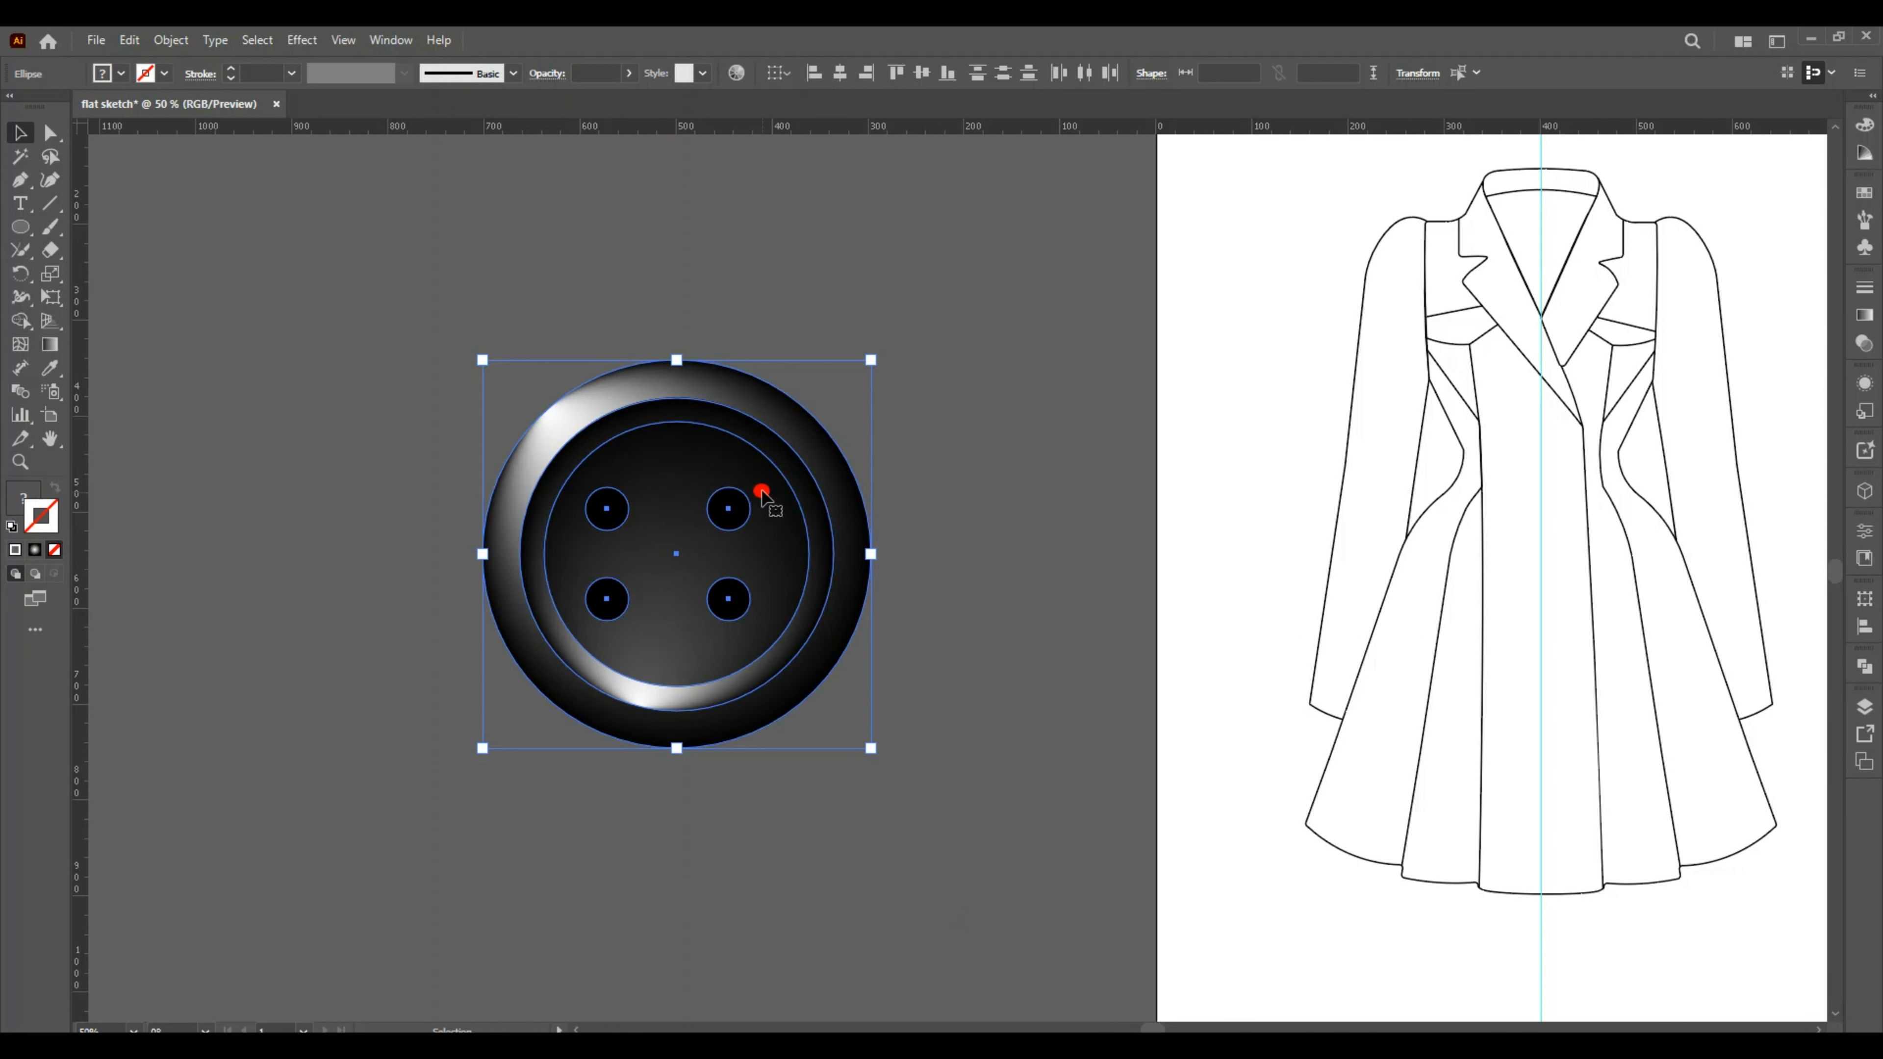
{"action": "right_click", "coordinate": [753, 464]}
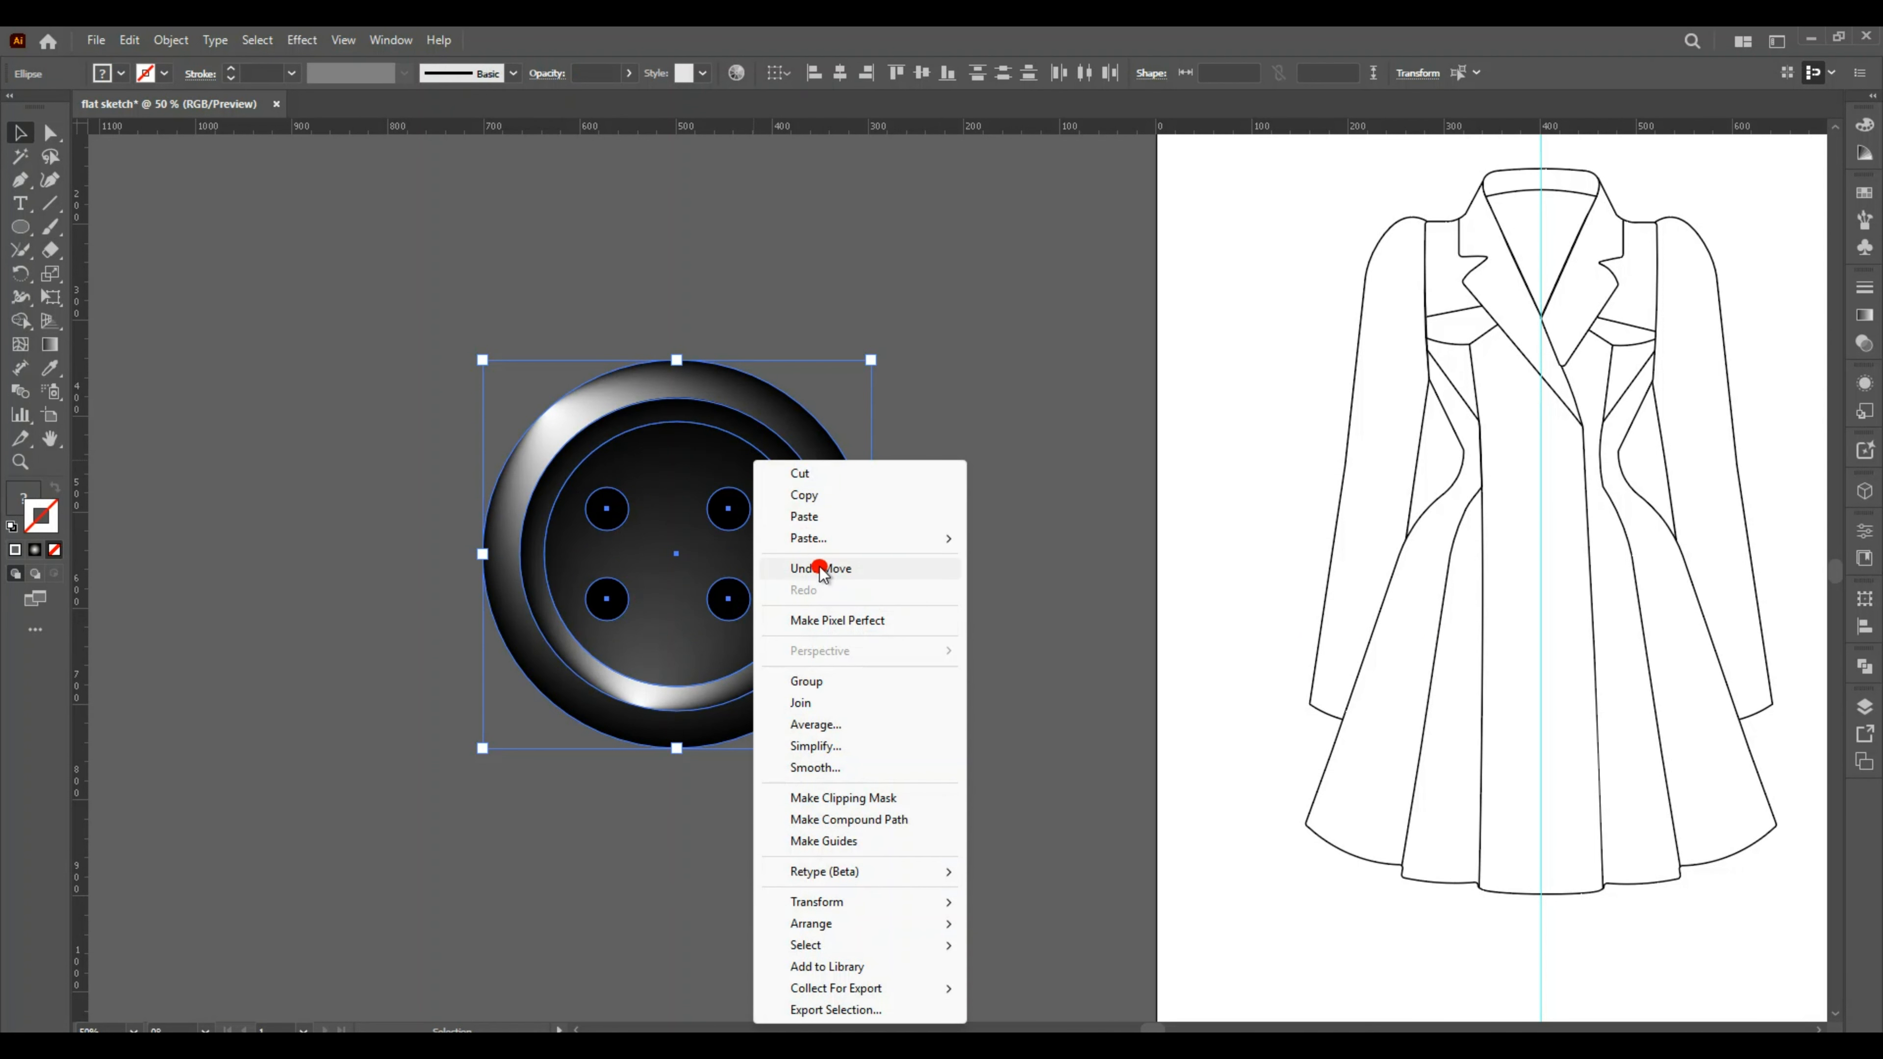
{"action": "left_click", "coordinate": [836, 683]}
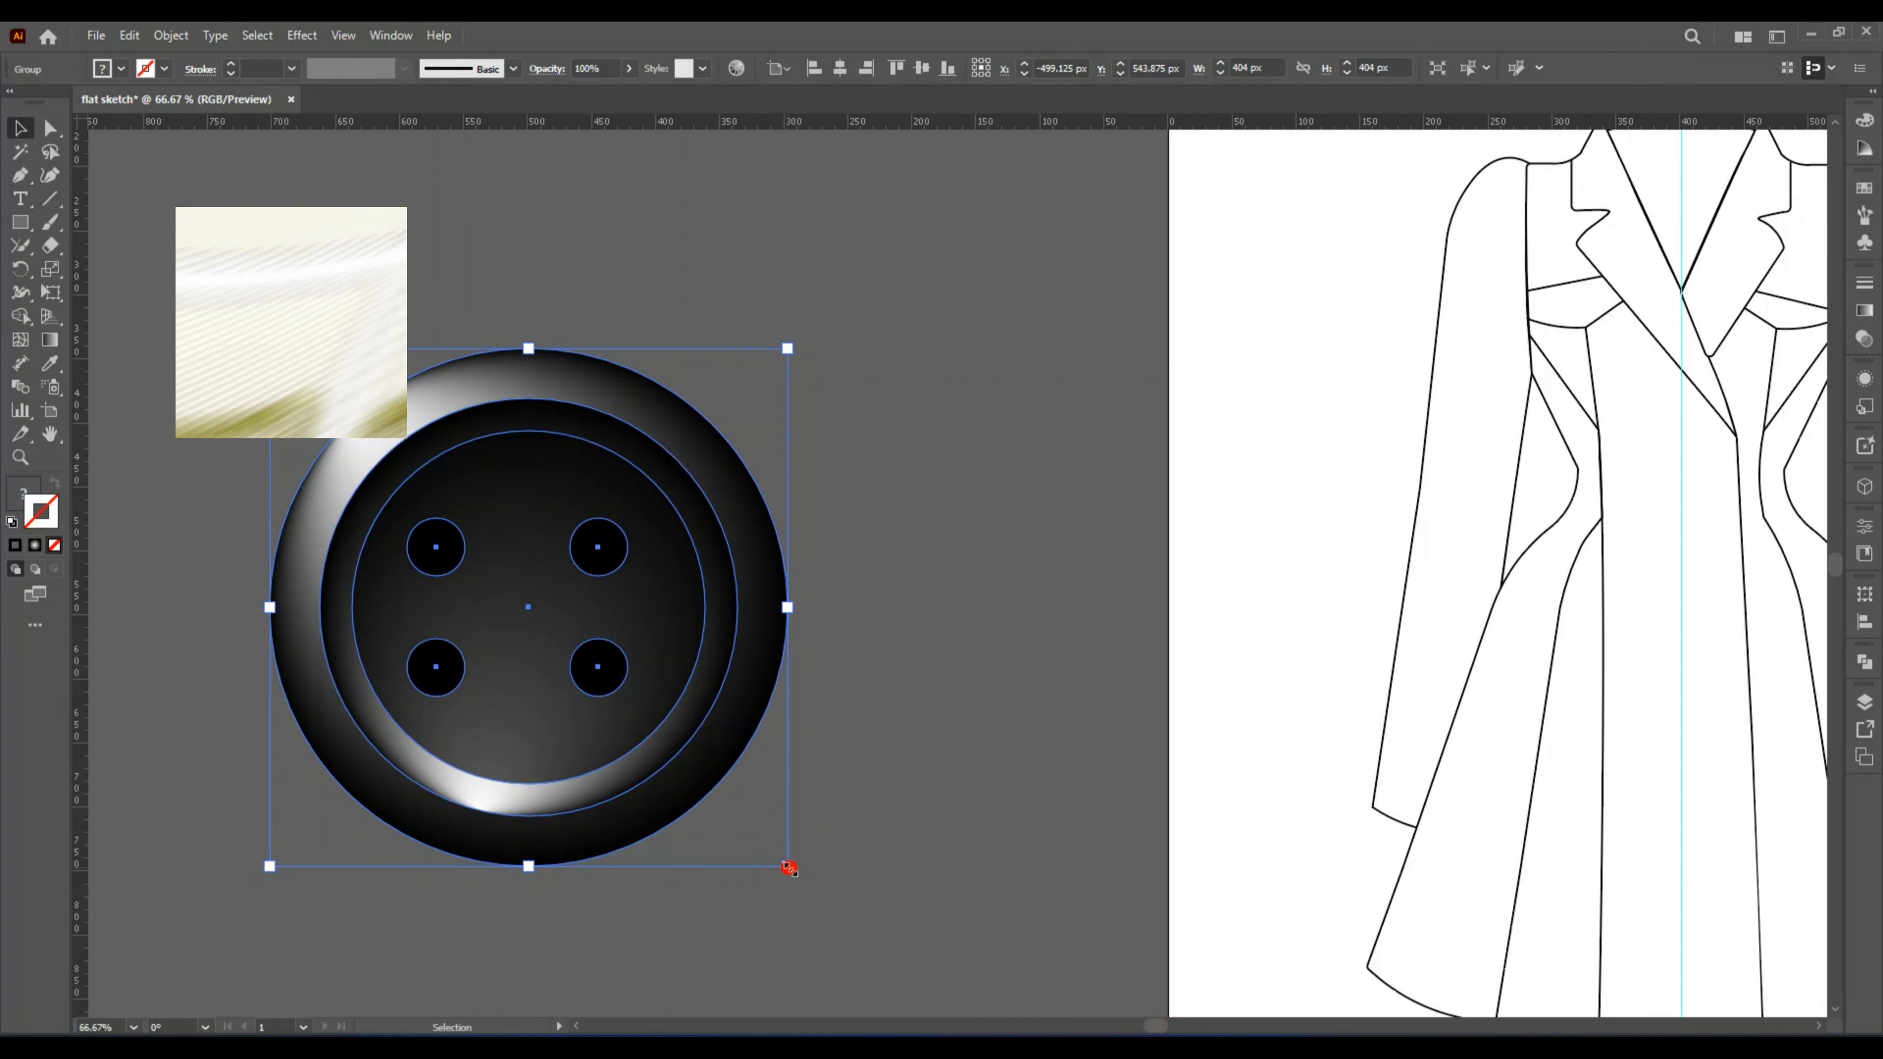
{"action": "mouse_move", "coordinate": [789, 867]}
{"action": "left_mouse_down"}
{"action": "mouse_move", "coordinate": [626, 648]}
{"action": "mouse_move", "coordinate": [559, 622]}
{"action": "mouse_move", "coordinate": [1328, 445]}
{"action": "mouse_move", "coordinate": [1375, 467]}
{"action": "mouse_move", "coordinate": [1373, 451]}
{"action": "left_mouse_up"}
{"action": "left_click", "coordinate": [1349, 504]}
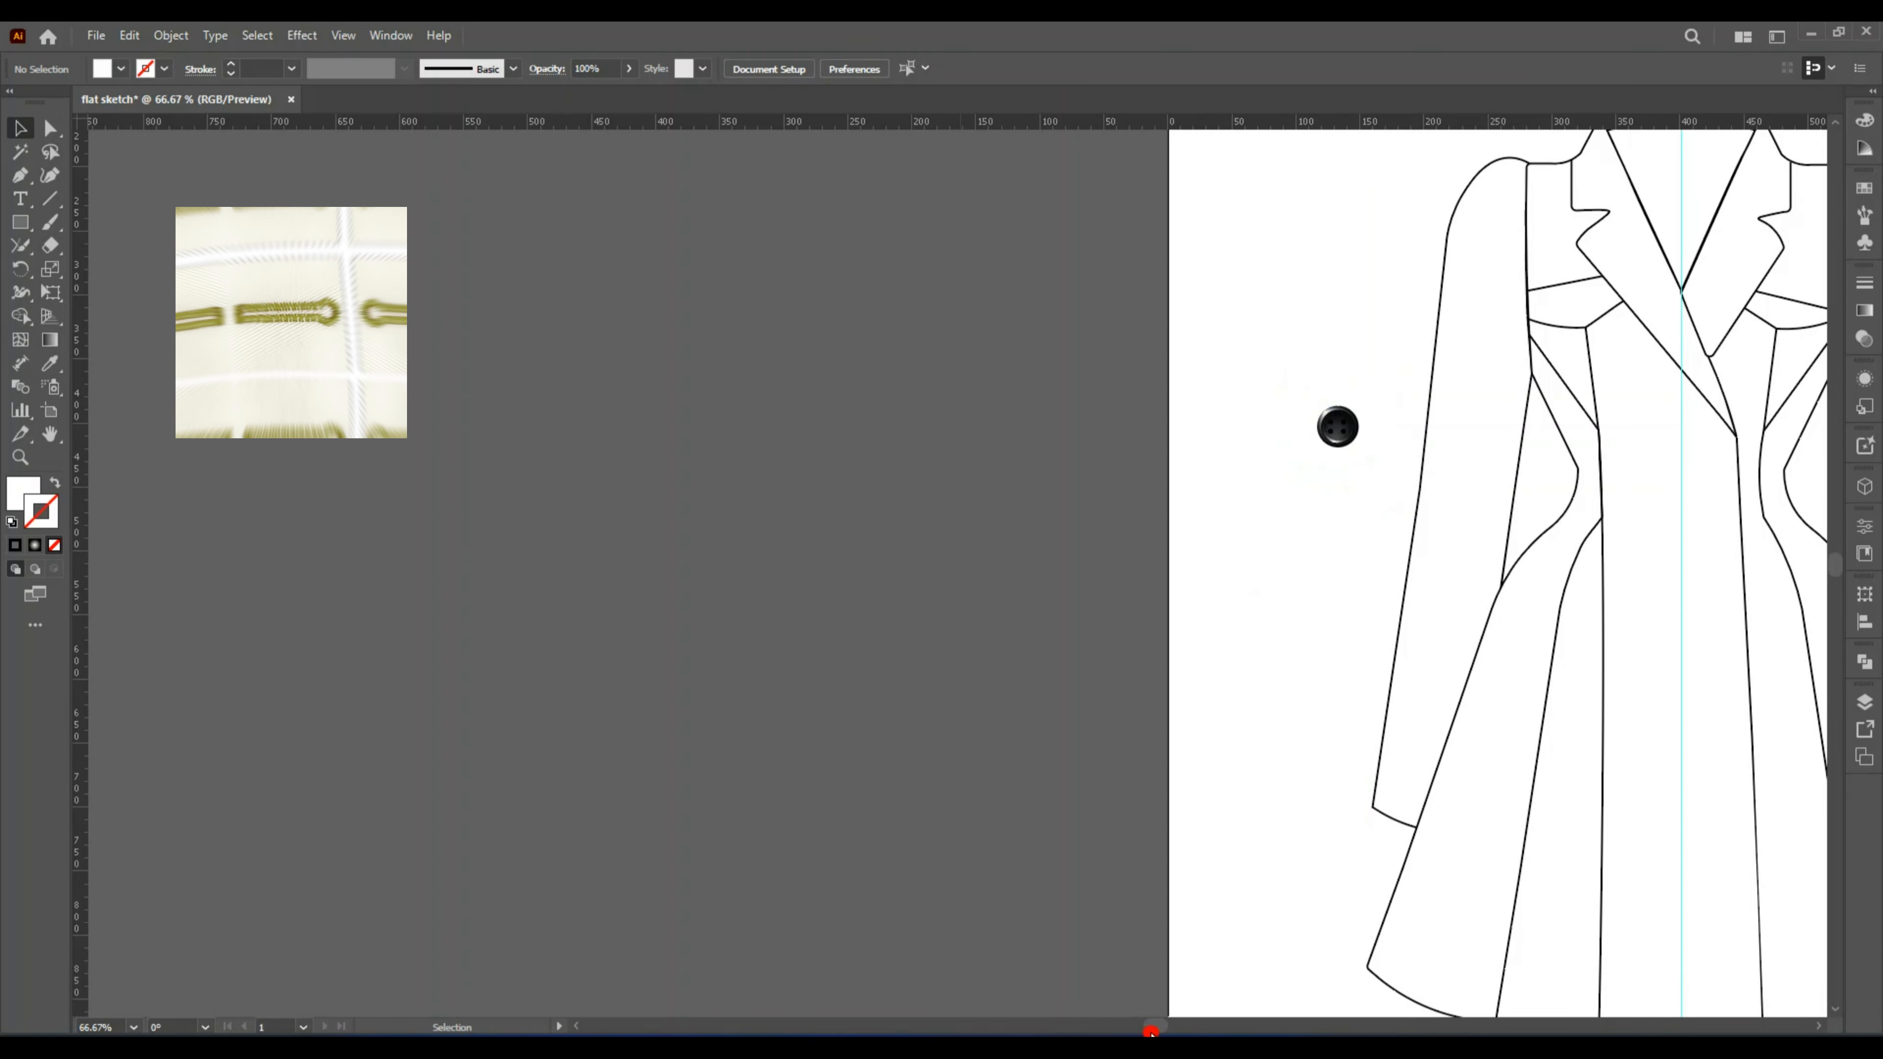
Start a new point text object on the empty canvas to the left of the artboard.
{"action": "left_click_drag", "start_coordinate": [1151, 1026], "coordinate": [1178, 1026]}
{"action": "left_click", "coordinate": [20, 198]}
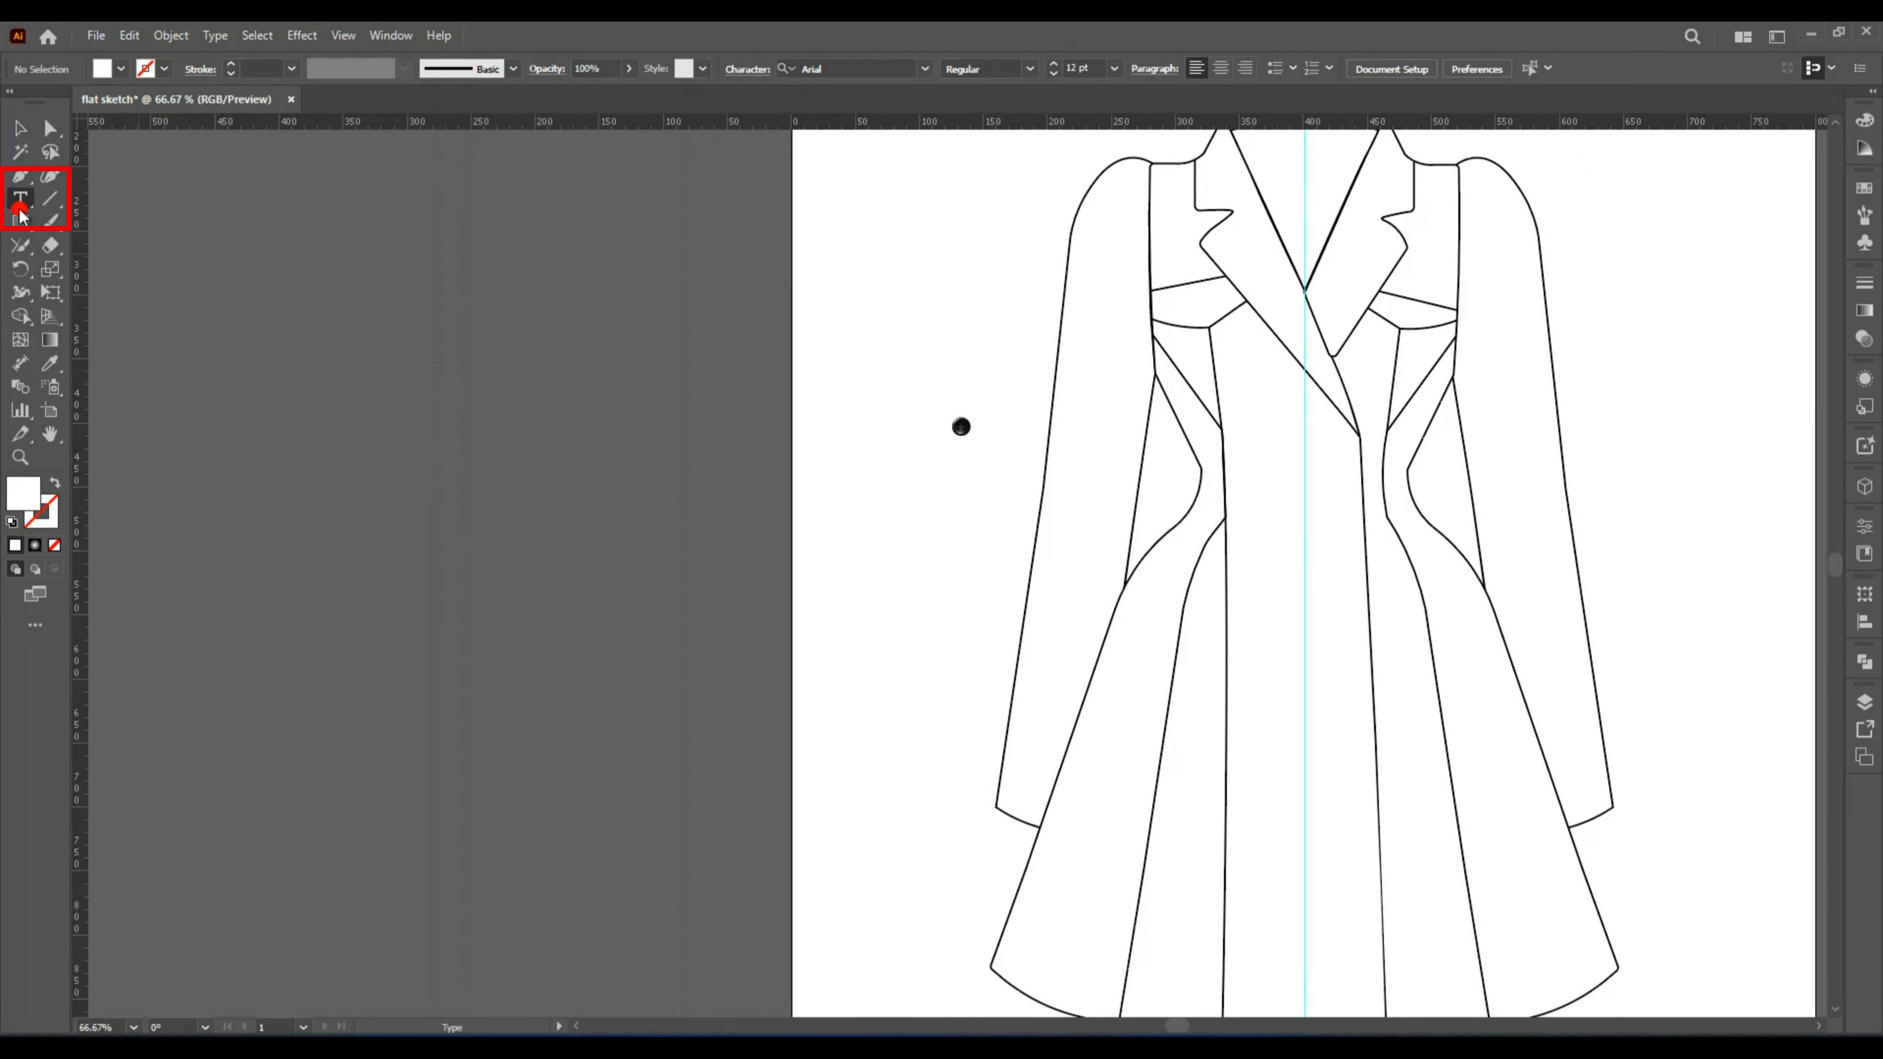
{"action": "left_click", "coordinate": [588, 517]}
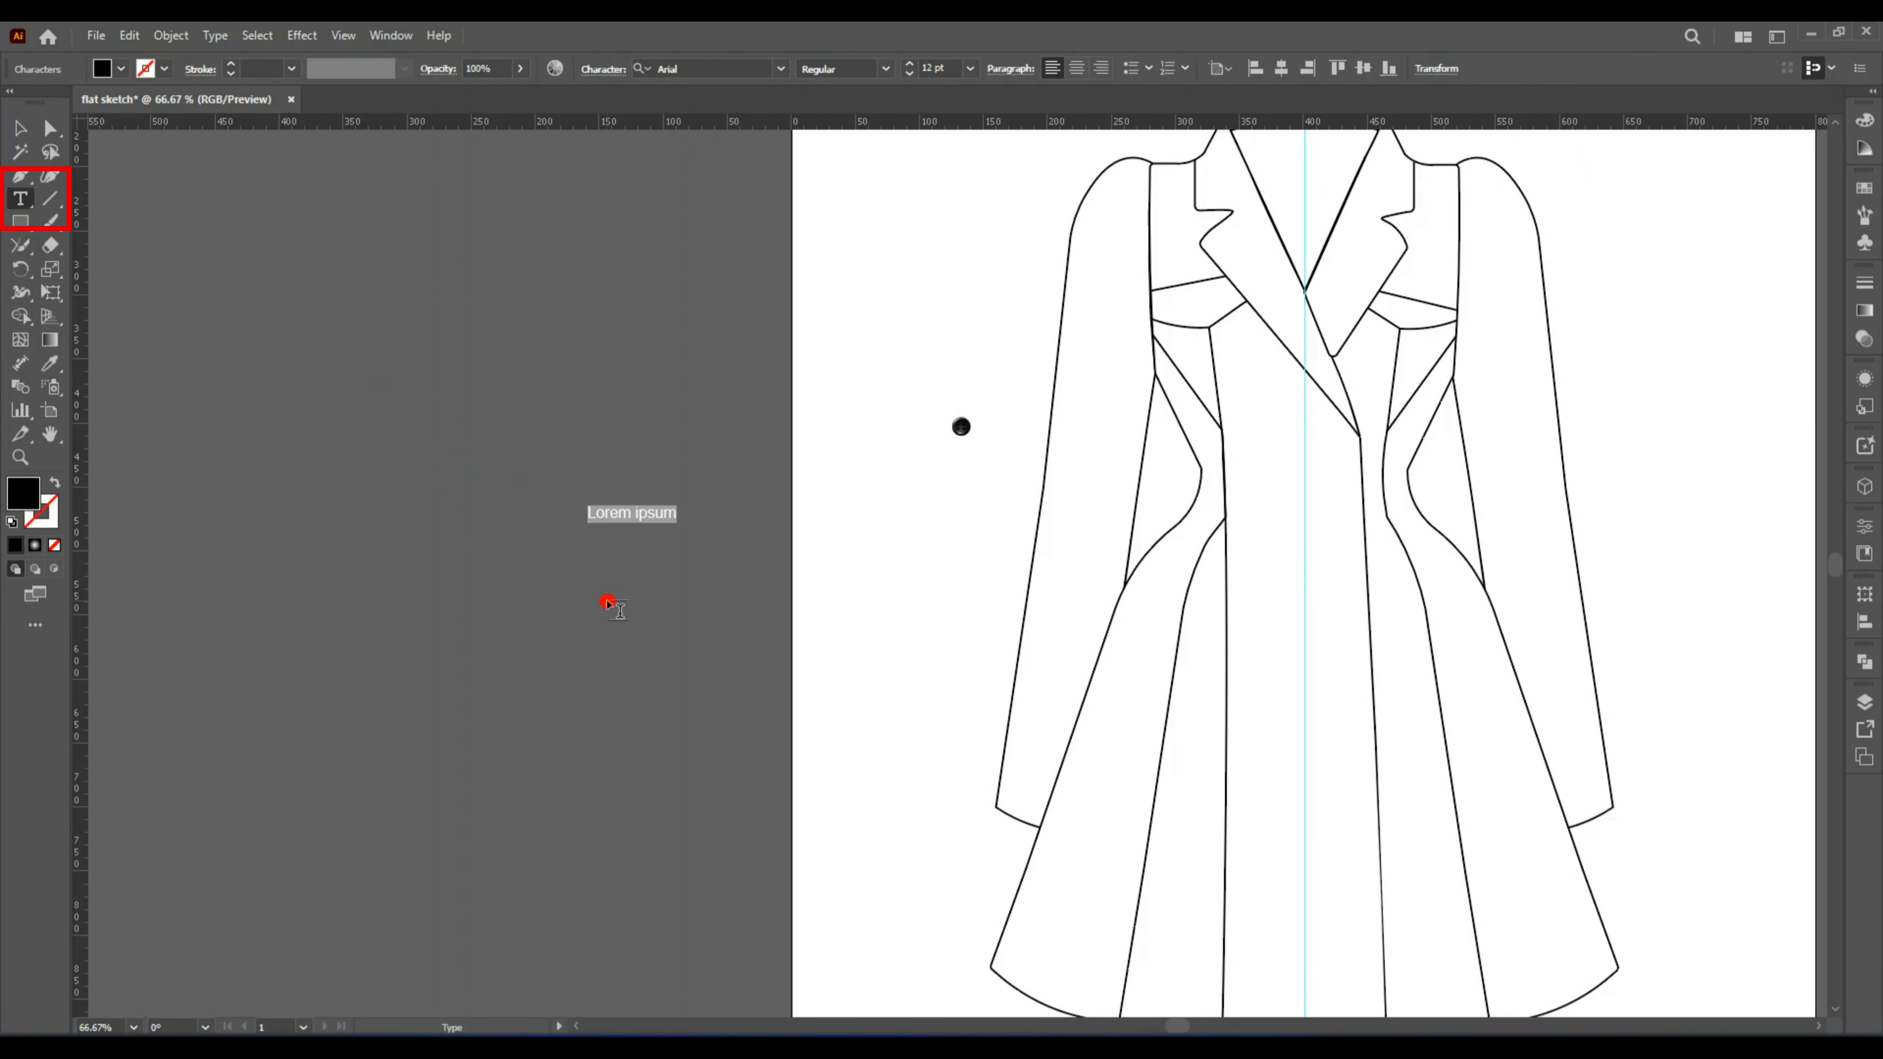
Enter a lowercase v as text beside the artboard, stretch it taller and convert it to outlines.
{"action": "type", "text": "v"}
{"action": "key", "text": "Escape"}
{"action": "key", "text": "ctrl+plus"}
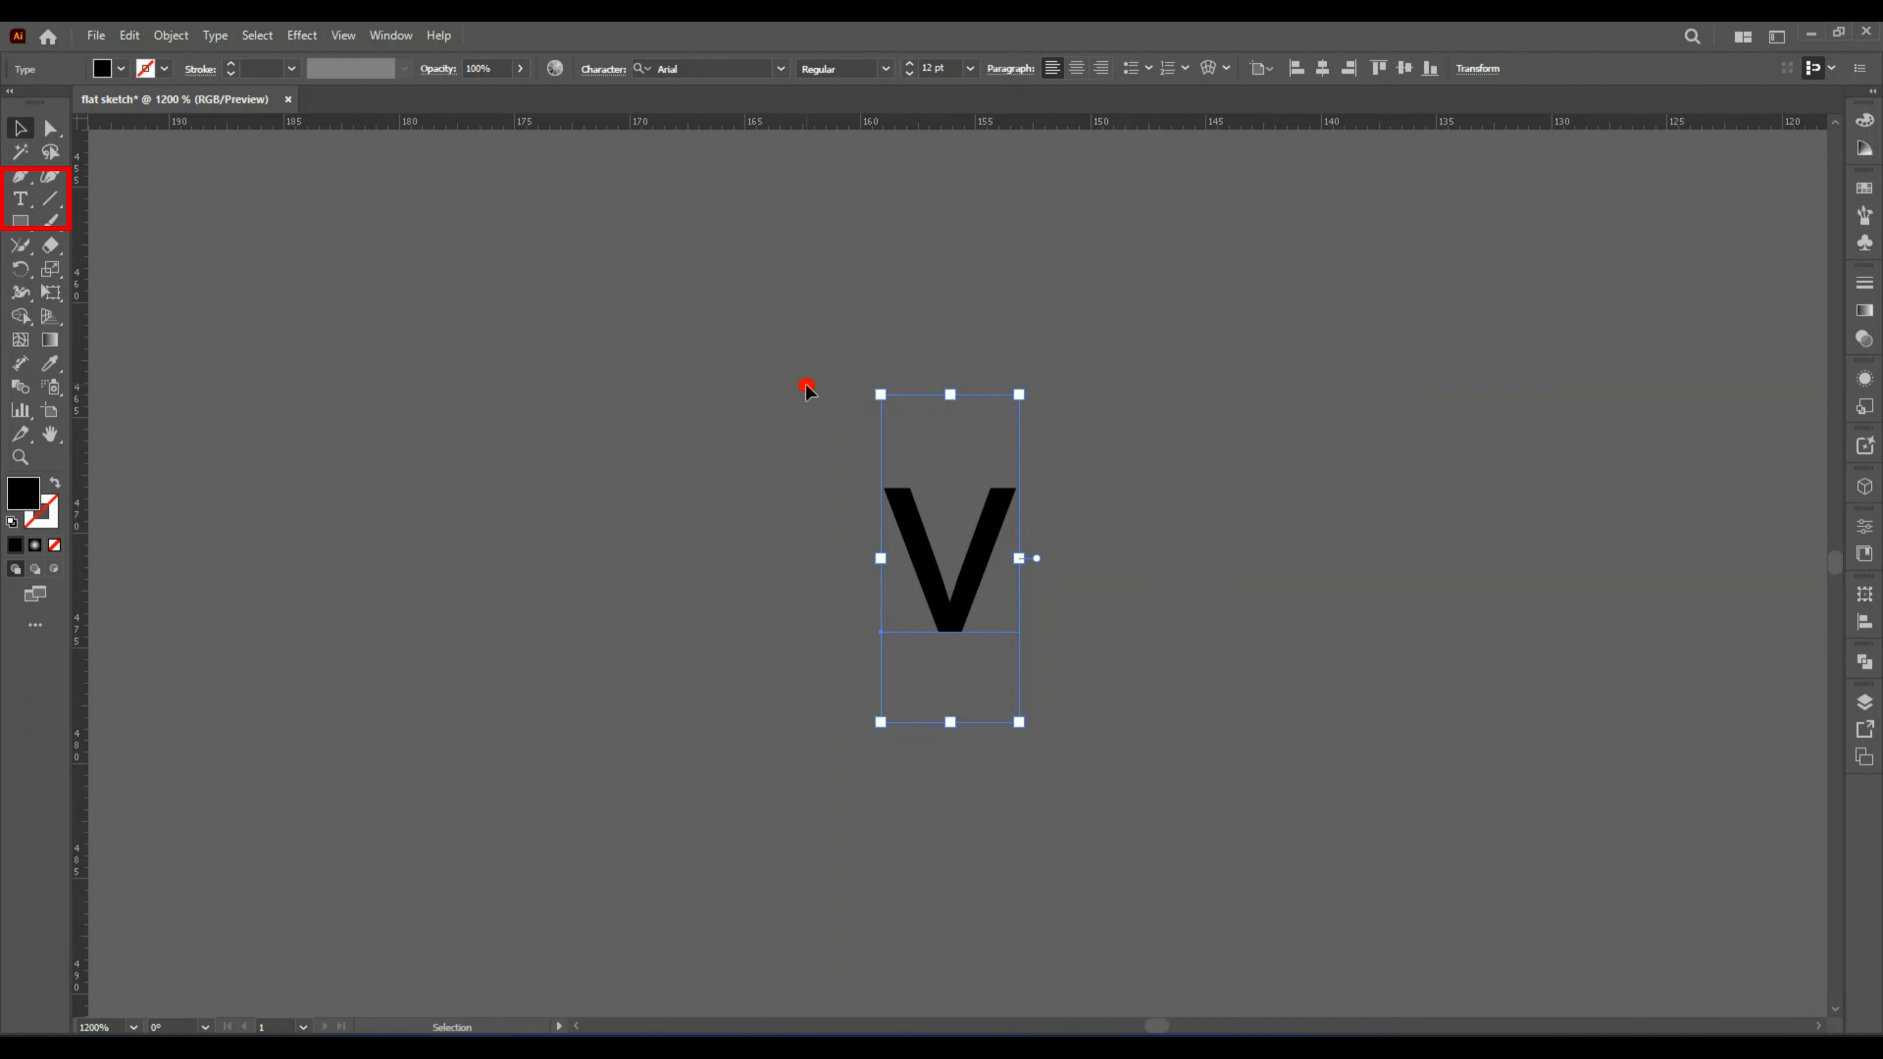
{"action": "left_click_drag", "start_coordinate": [953, 395], "coordinate": [953, 335]}
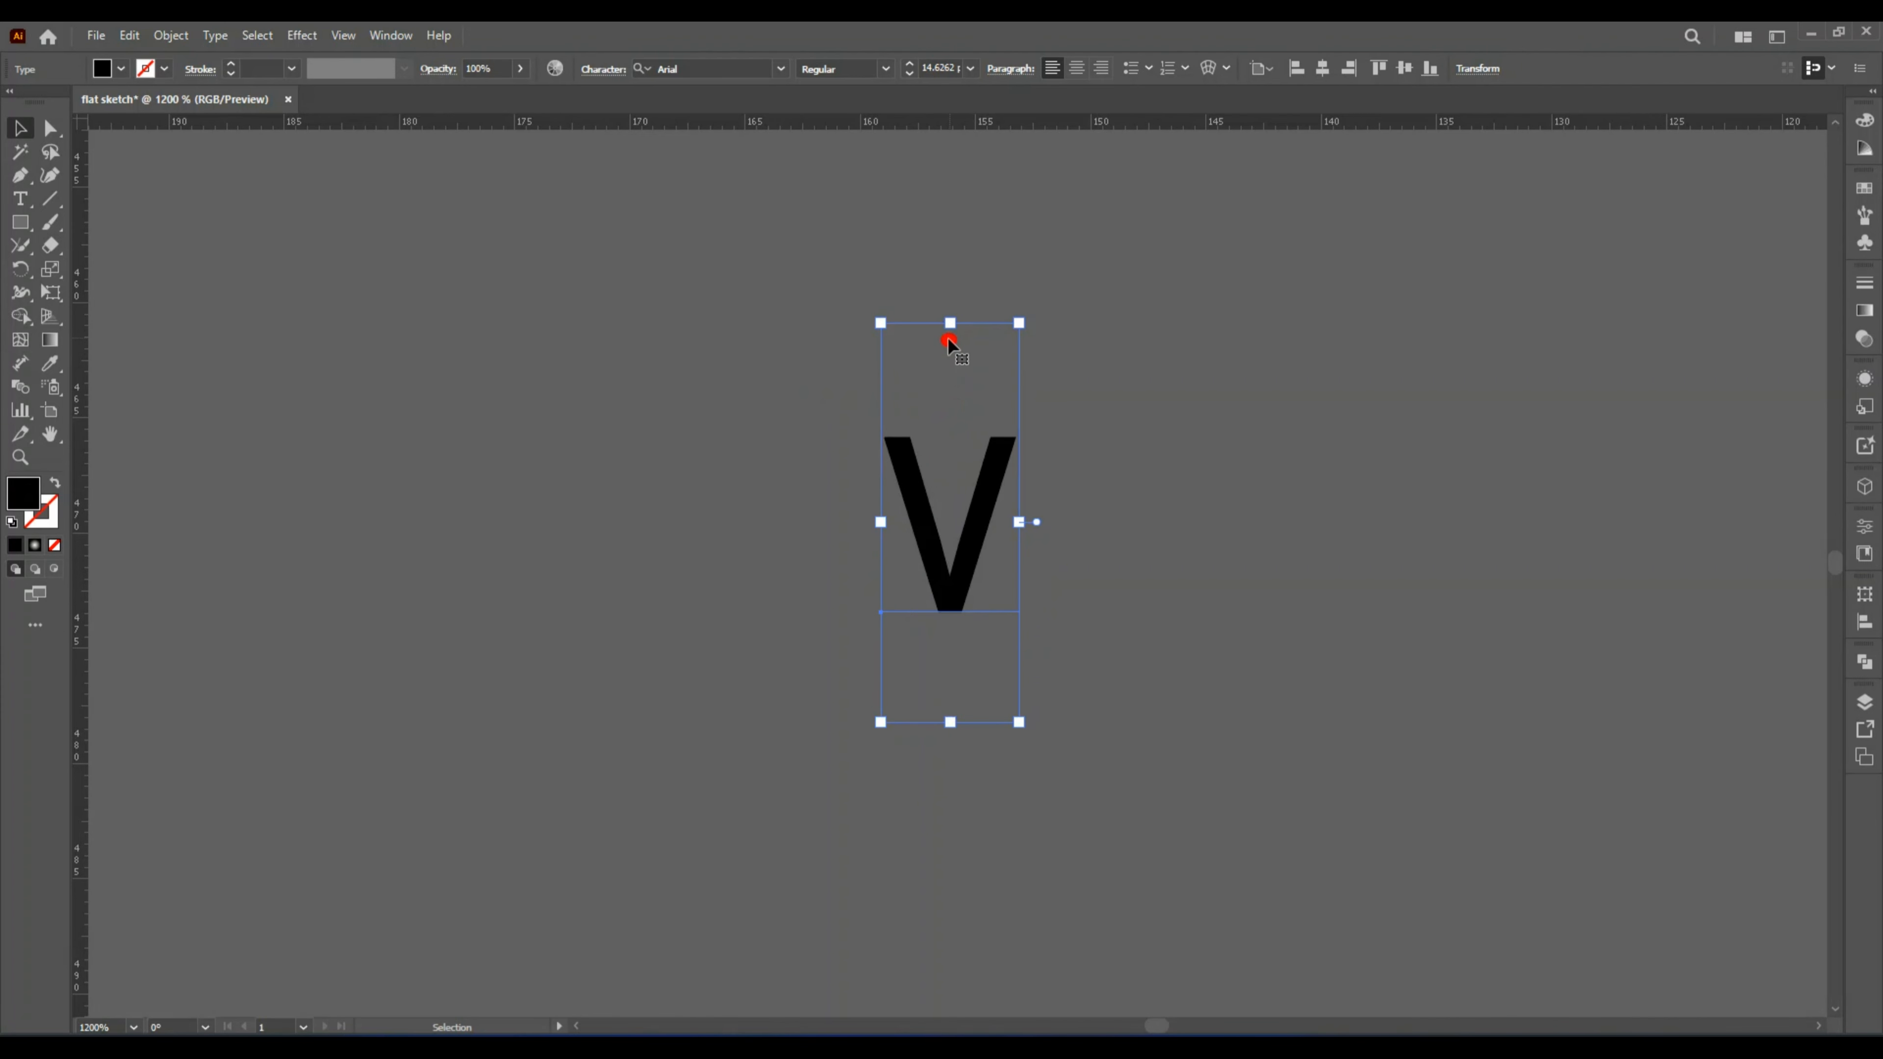
{"action": "right_click", "coordinate": [921, 530]}
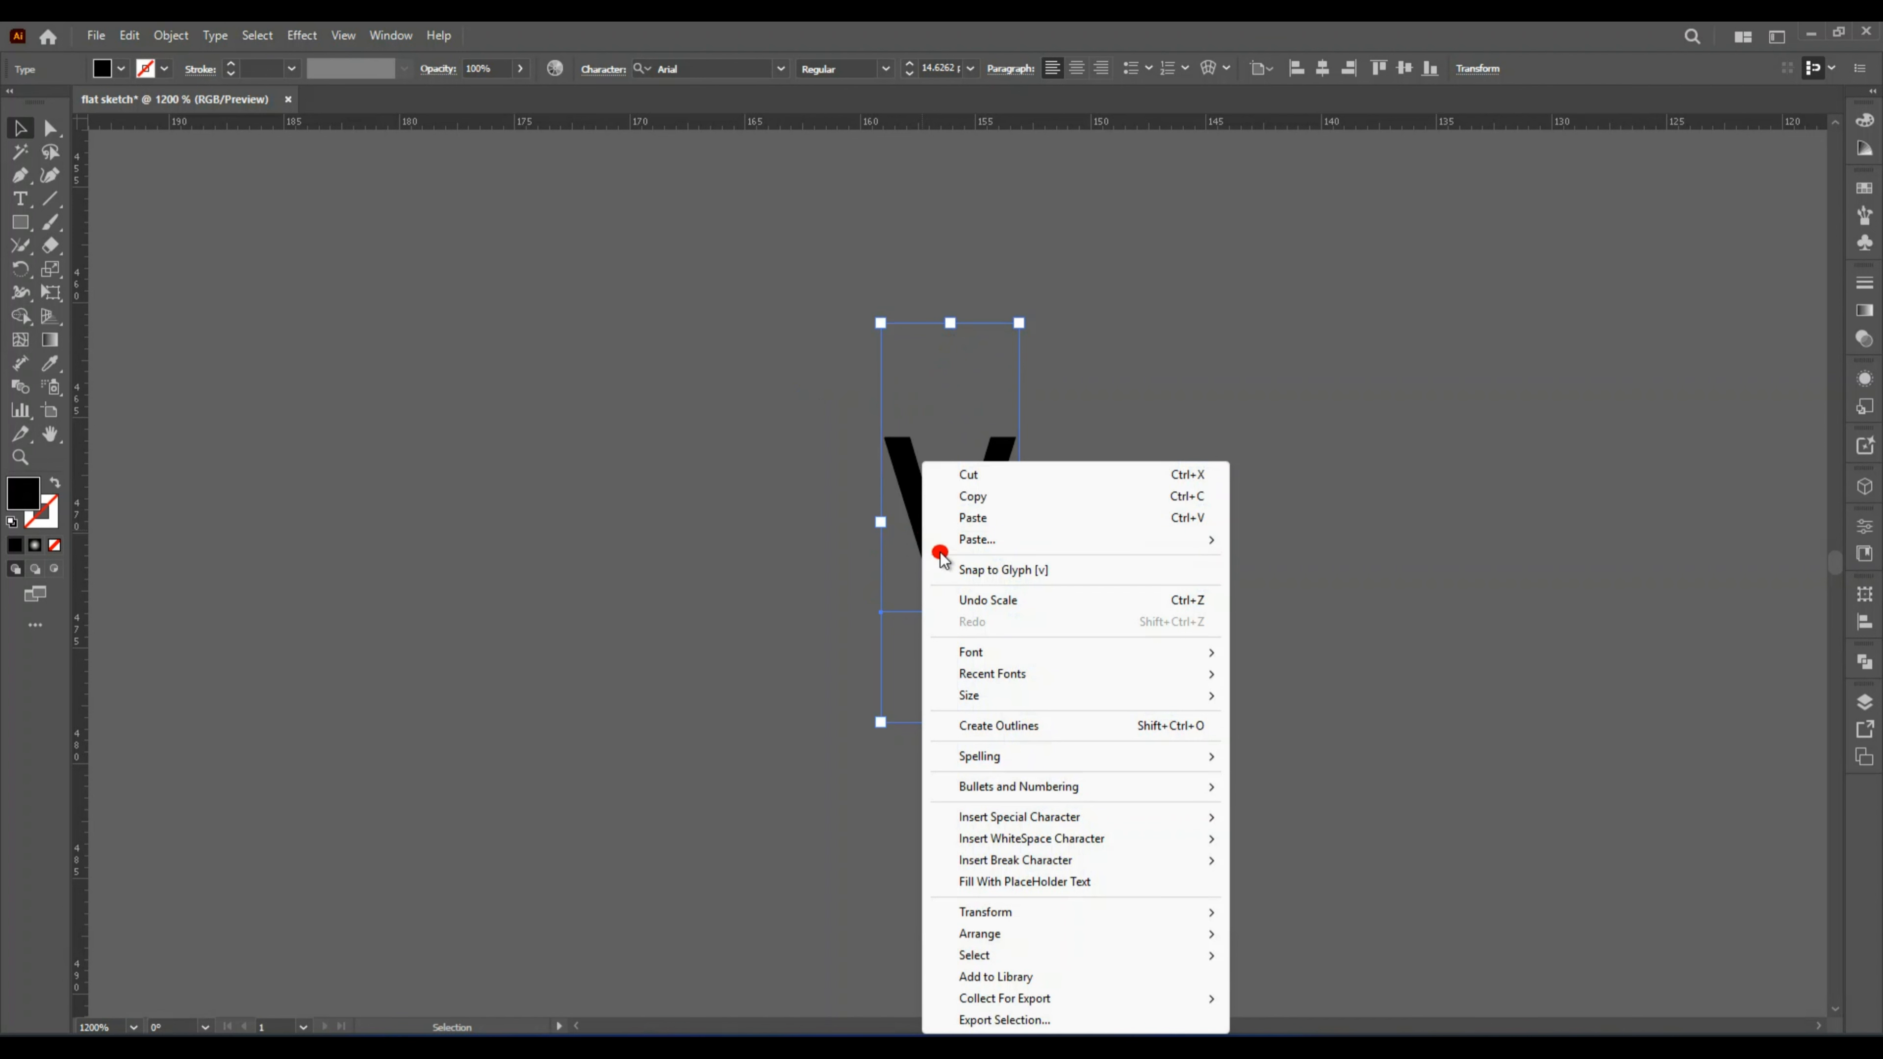
{"action": "left_click", "coordinate": [1031, 730]}
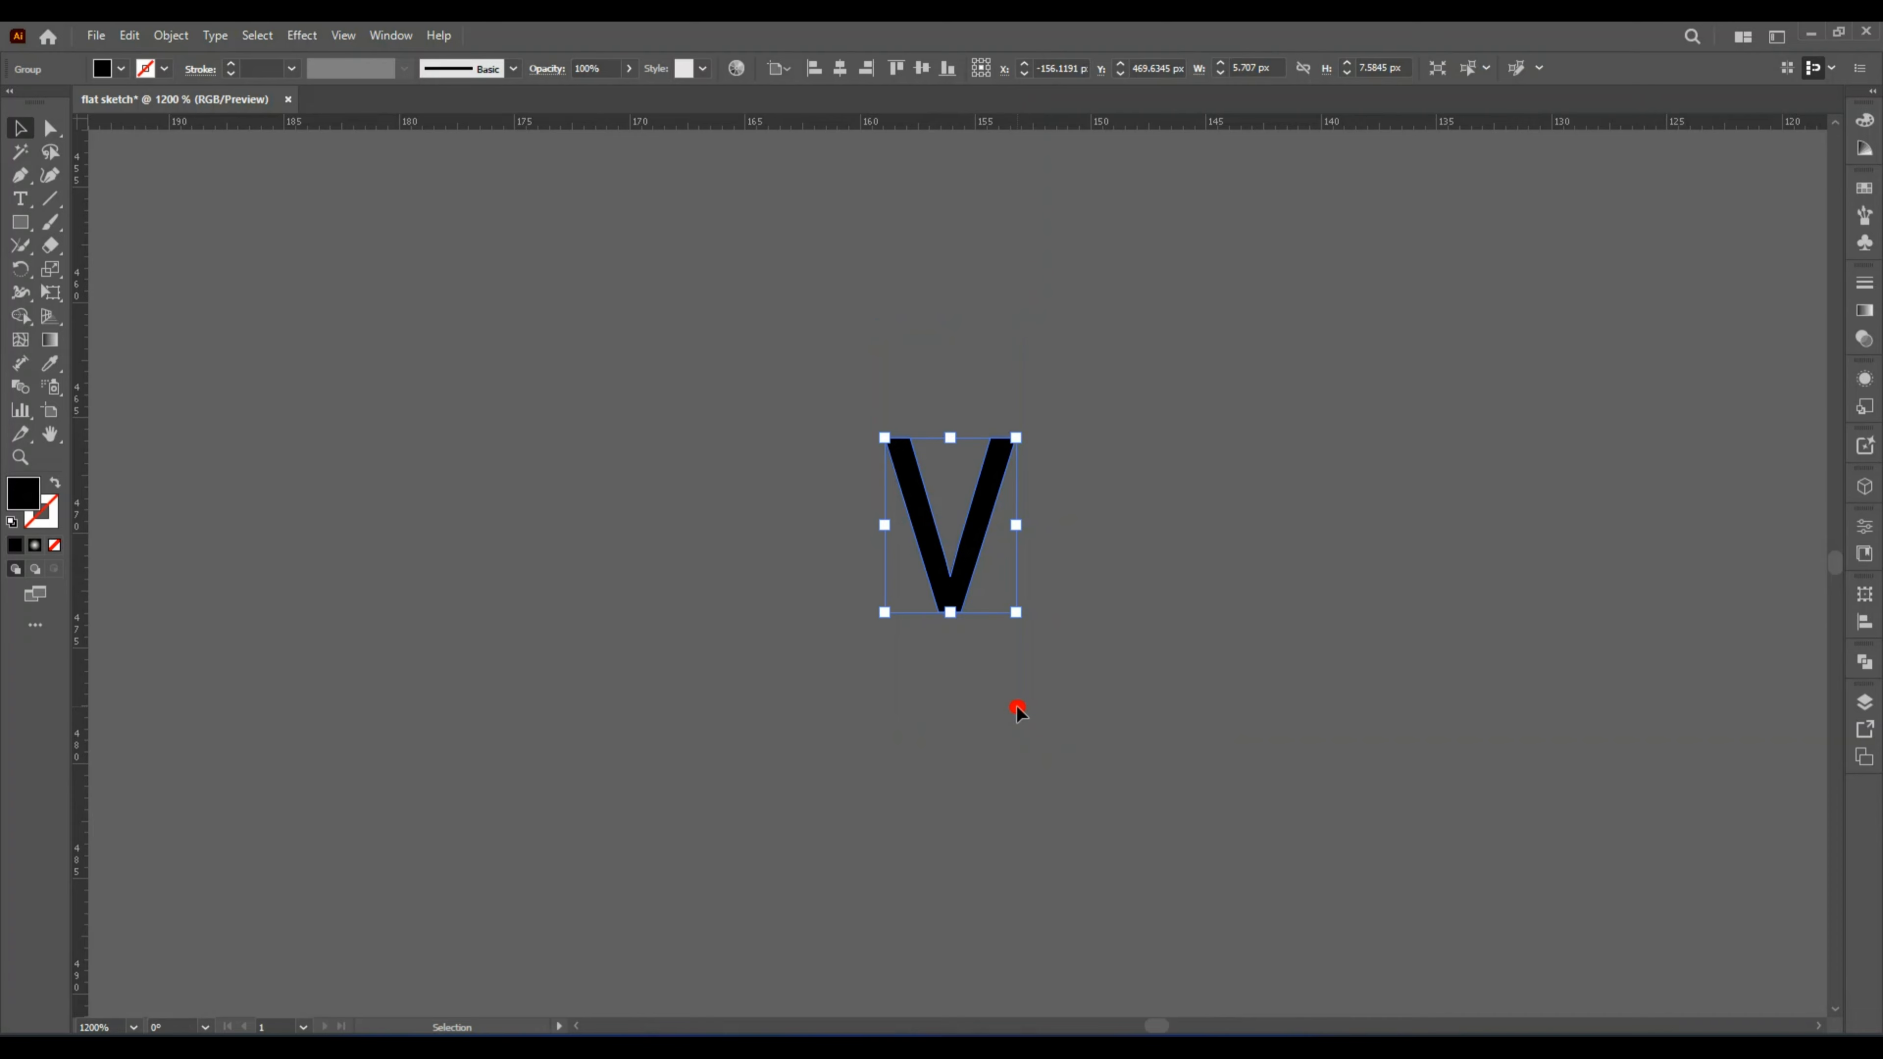
Draw a rectangle about 4 by 8 px over the outlined v.
{"action": "left_click", "coordinate": [22, 224]}
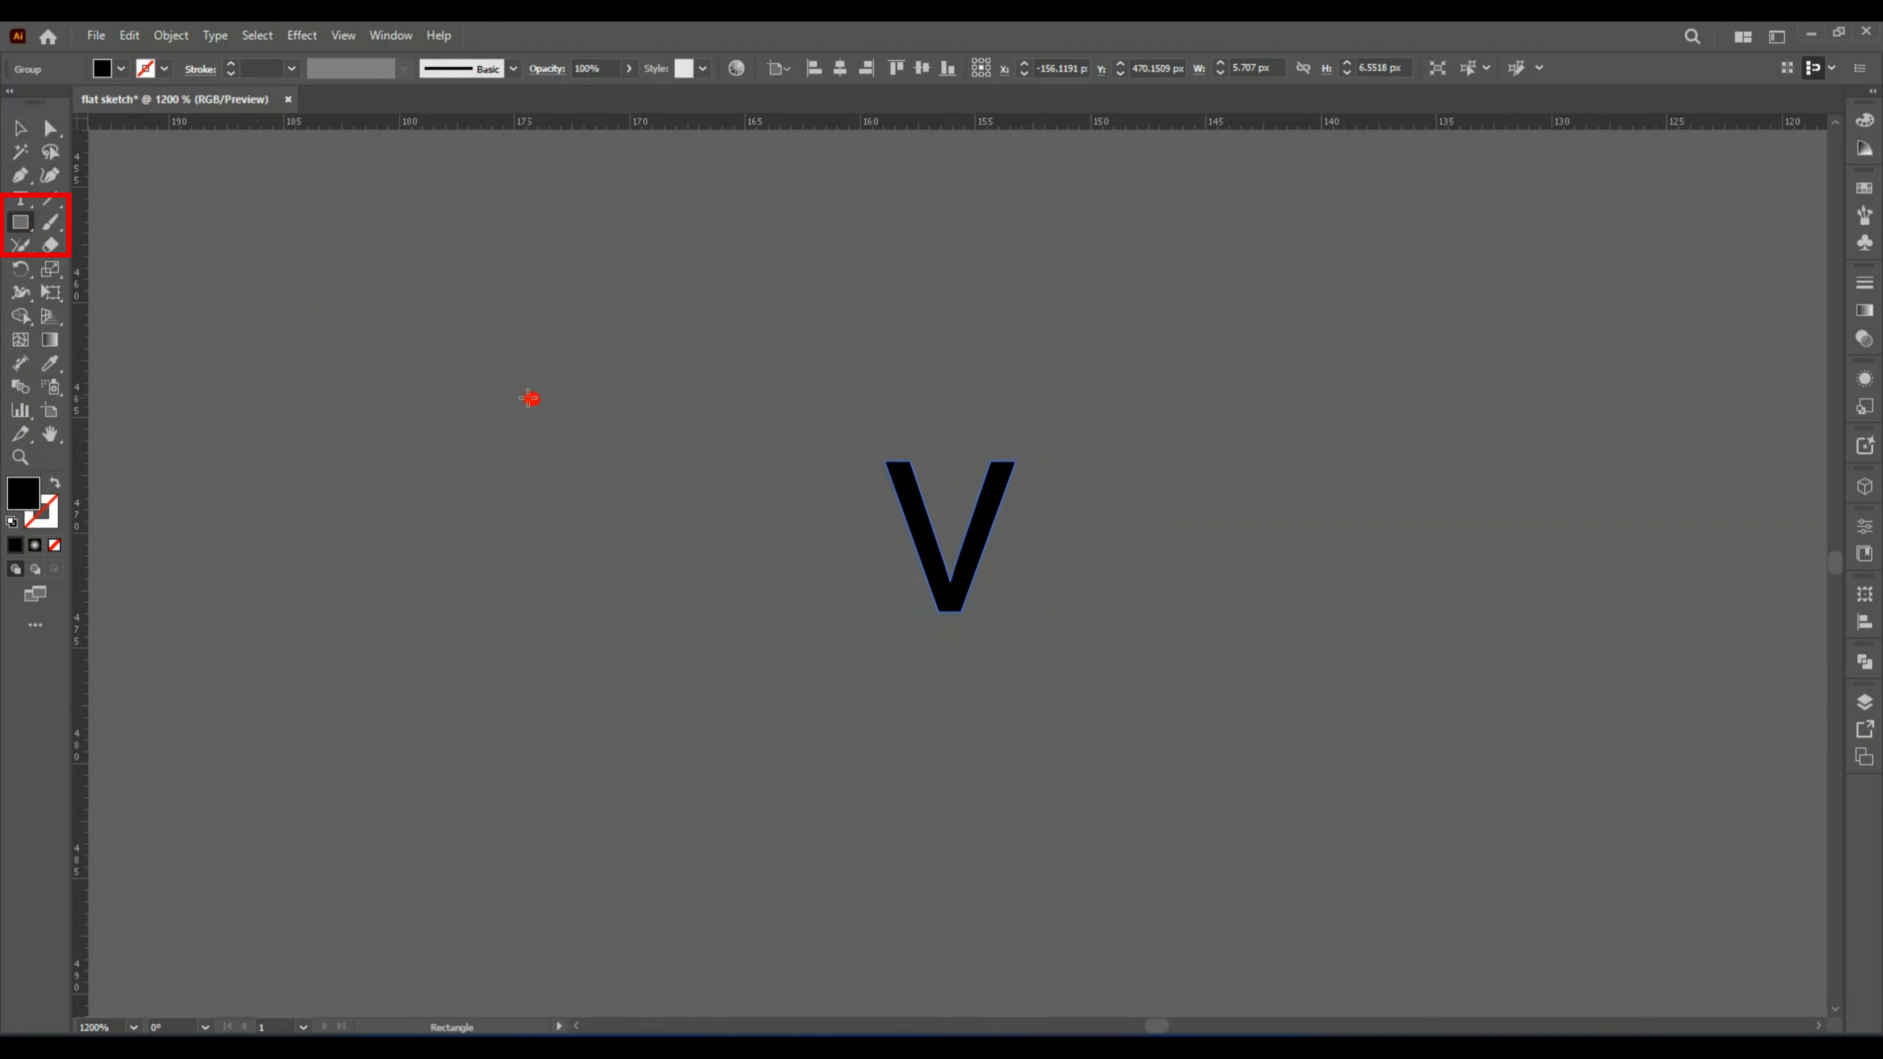
{"action": "left_click_drag", "start_coordinate": [904, 437], "coordinate": [996, 623]}
{"action": "left_click", "coordinate": [20, 130]}
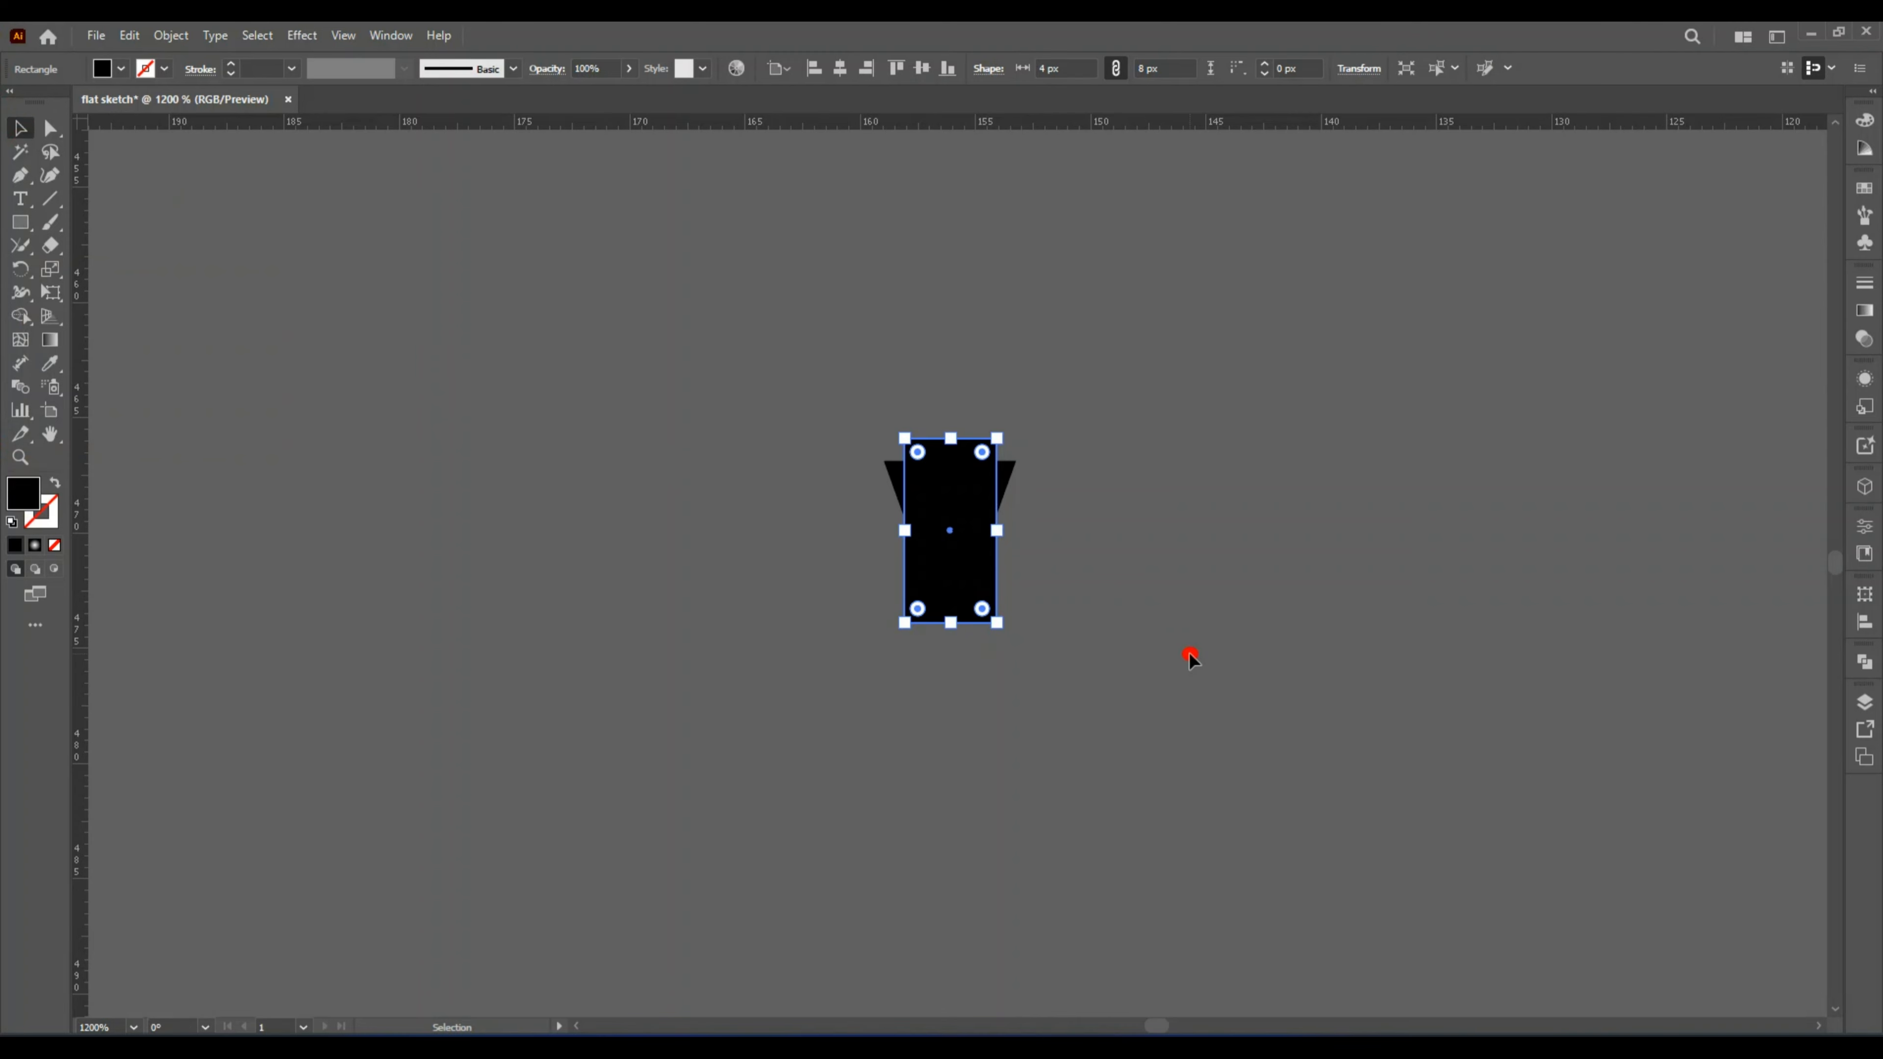
Send the rectangle to the back behind the v and remove its fill.
{"action": "right_click", "coordinate": [982, 592]}
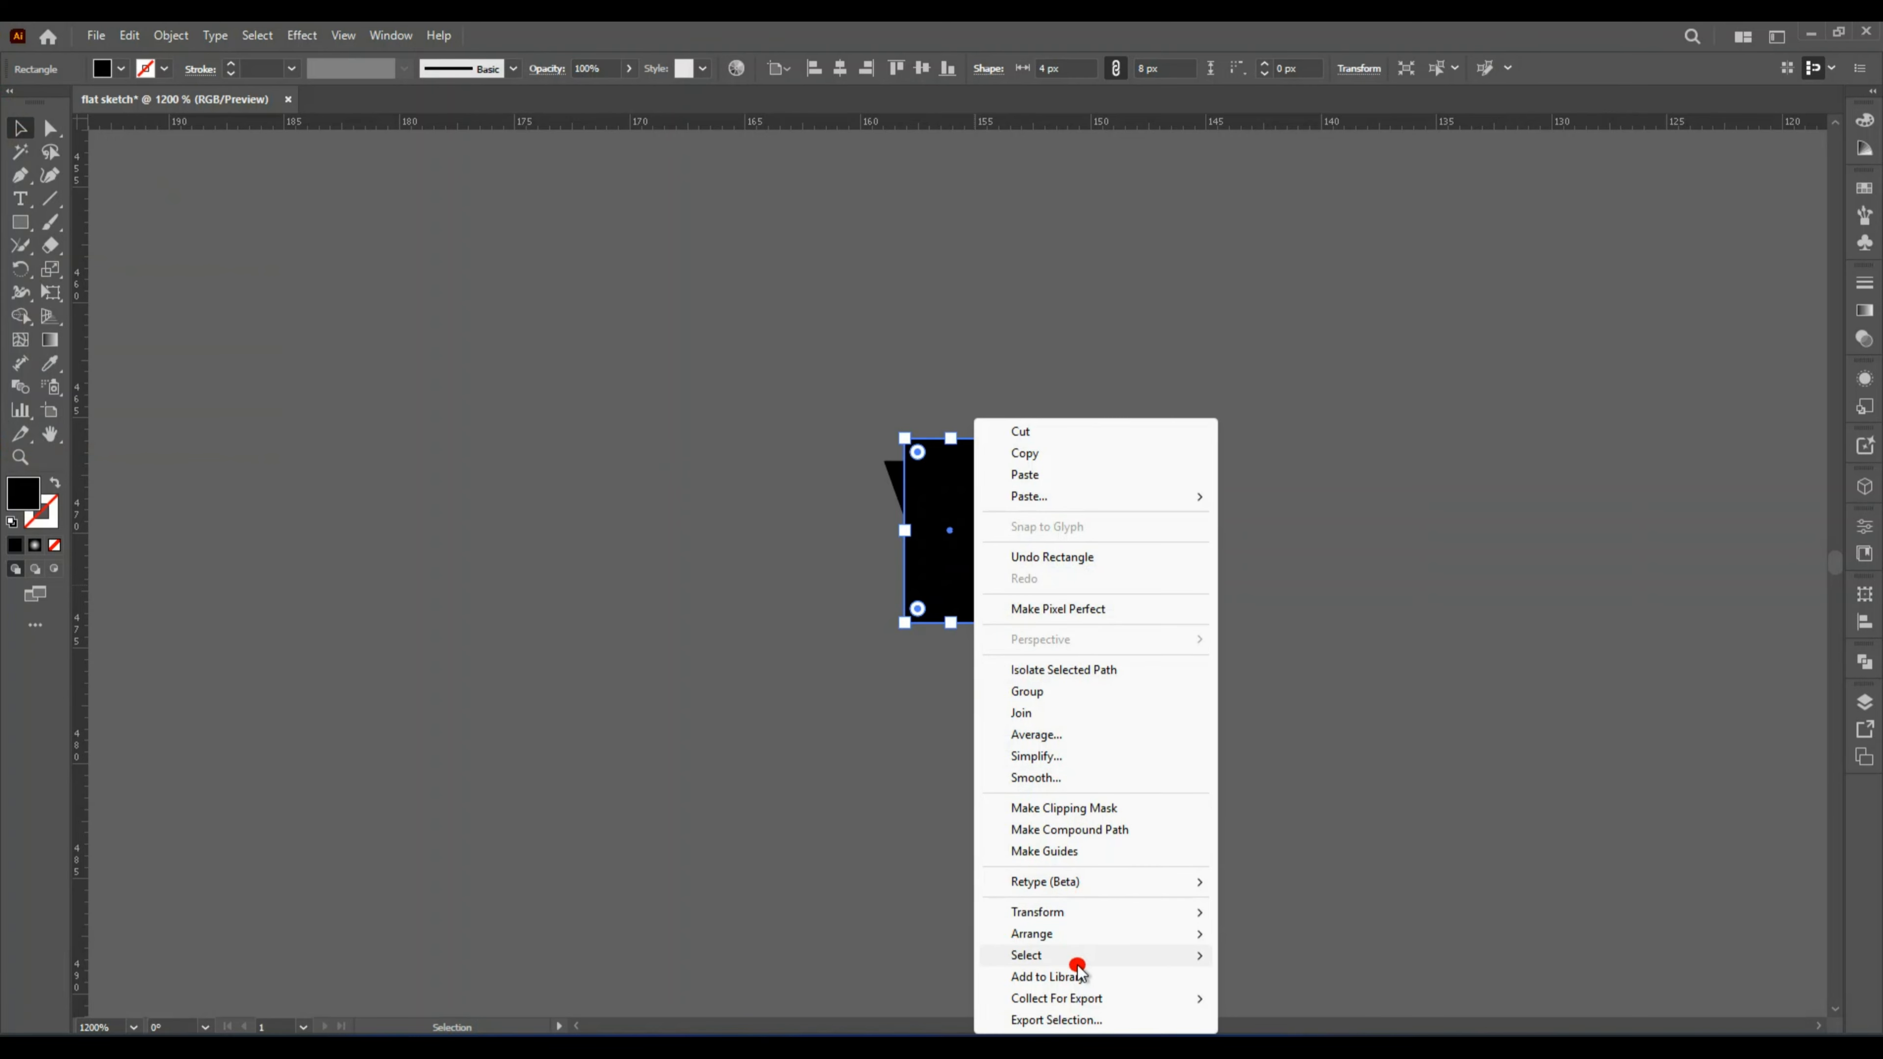
{"action": "mouse_move", "coordinate": [1075, 936]}
{"action": "left_click", "coordinate": [1263, 997]}
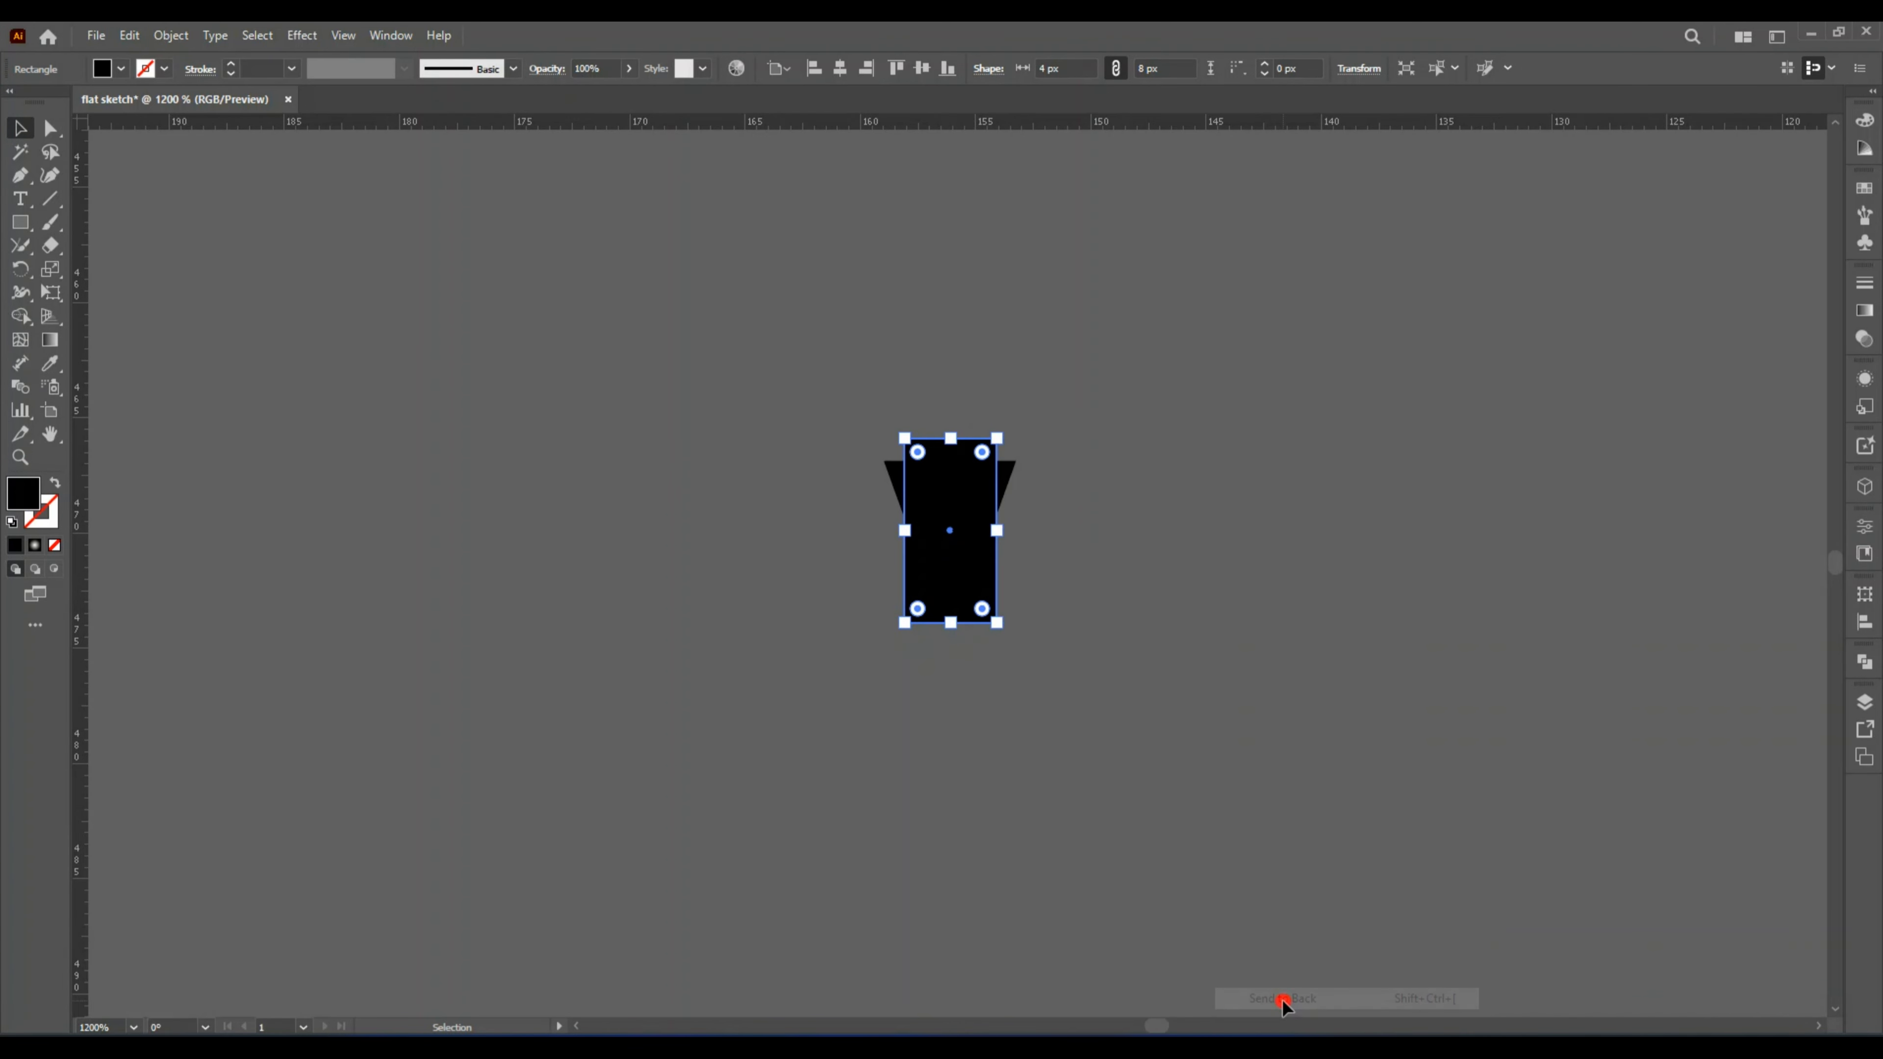
{"action": "left_click", "coordinate": [54, 549]}
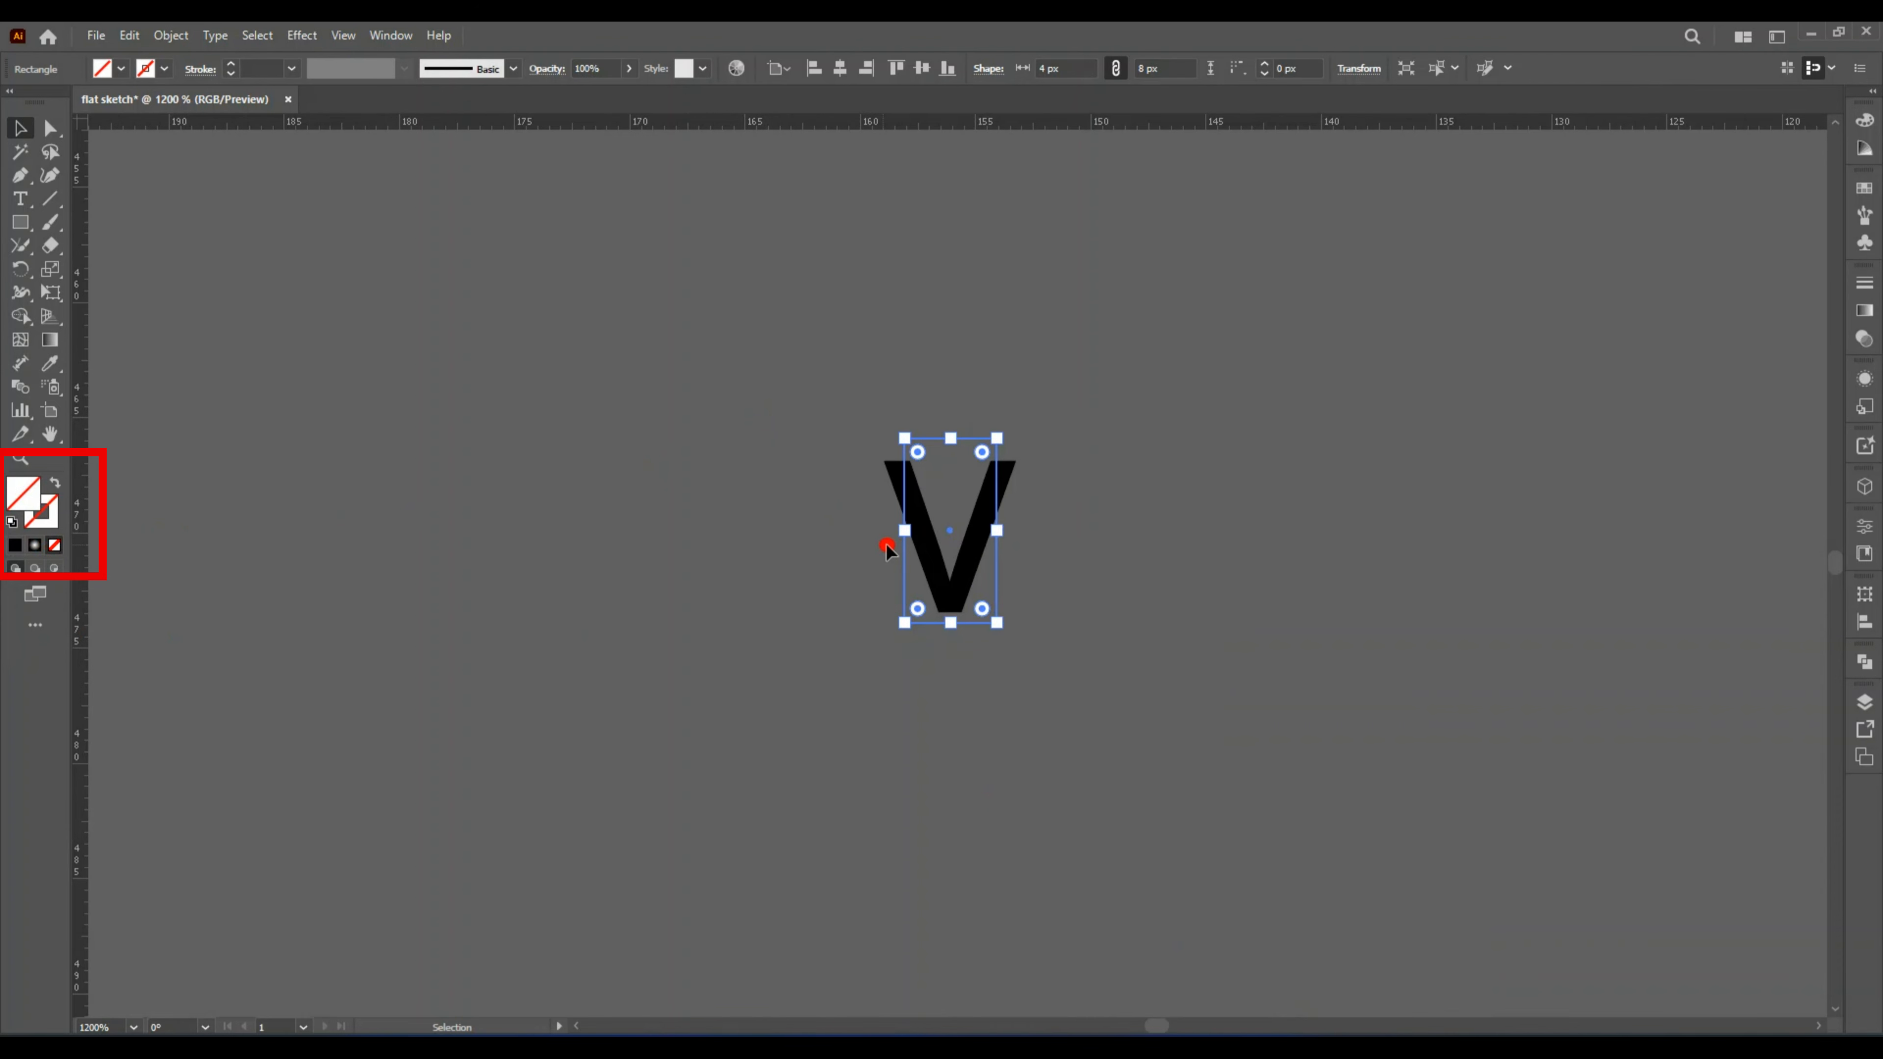
Widen the unfilled rectangle to about 5 px and align it with the v on their horizontal centres.
{"action": "left_click_drag", "start_coordinate": [901, 534], "coordinate": [883, 533]}
{"action": "key", "text": "ctrl+a"}
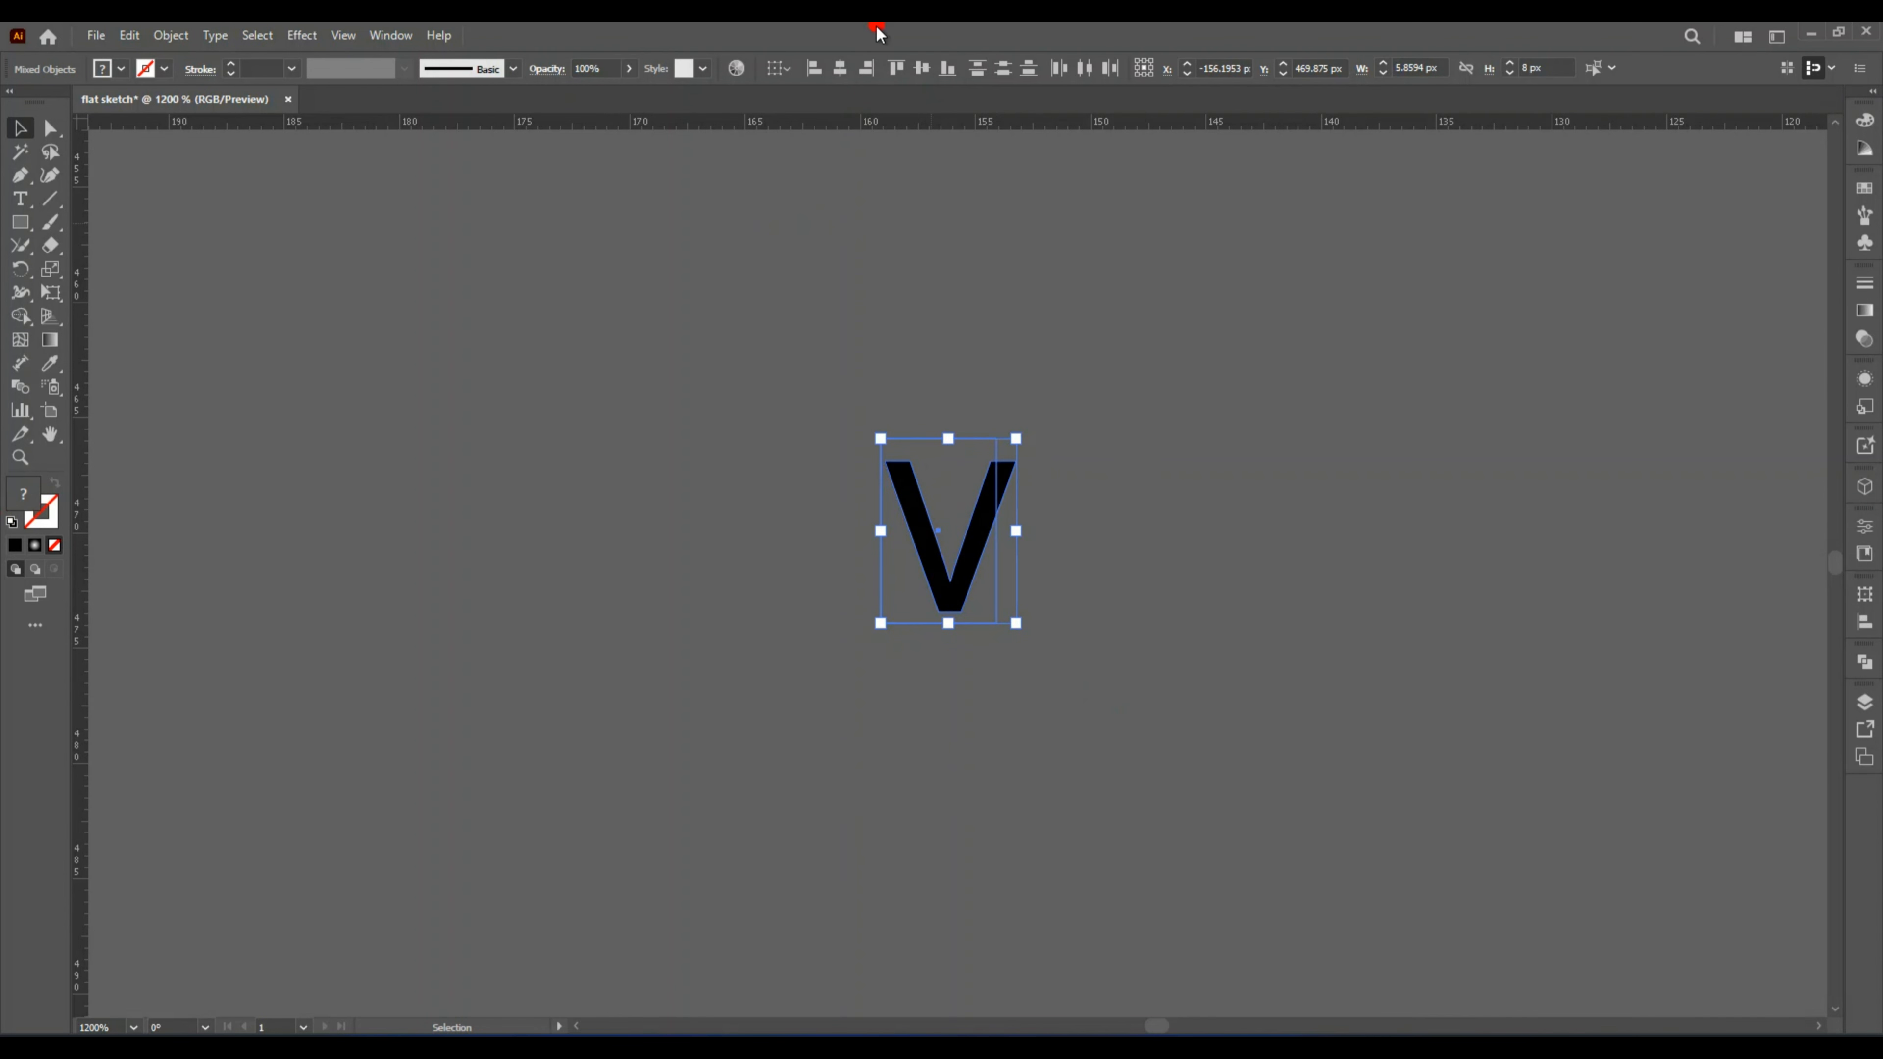
{"action": "left_click", "coordinate": [840, 72]}
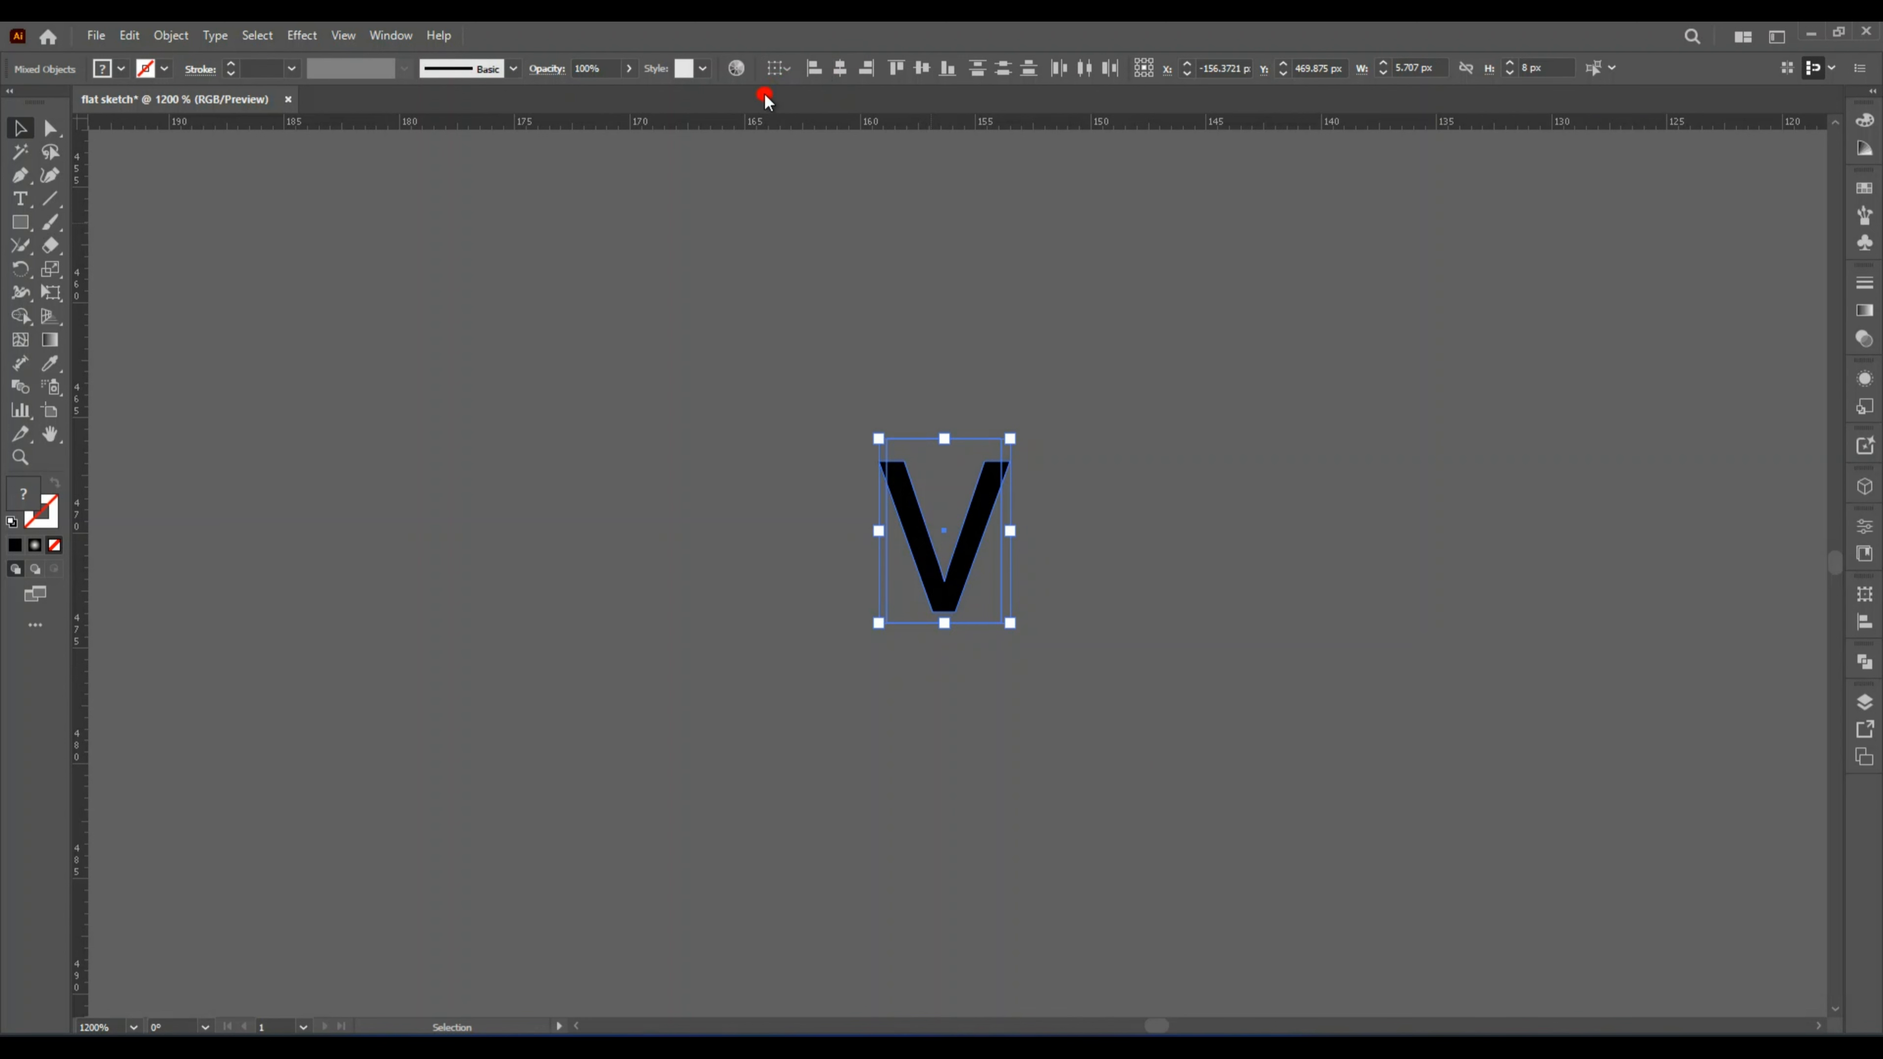
{"action": "left_click", "coordinate": [743, 291]}
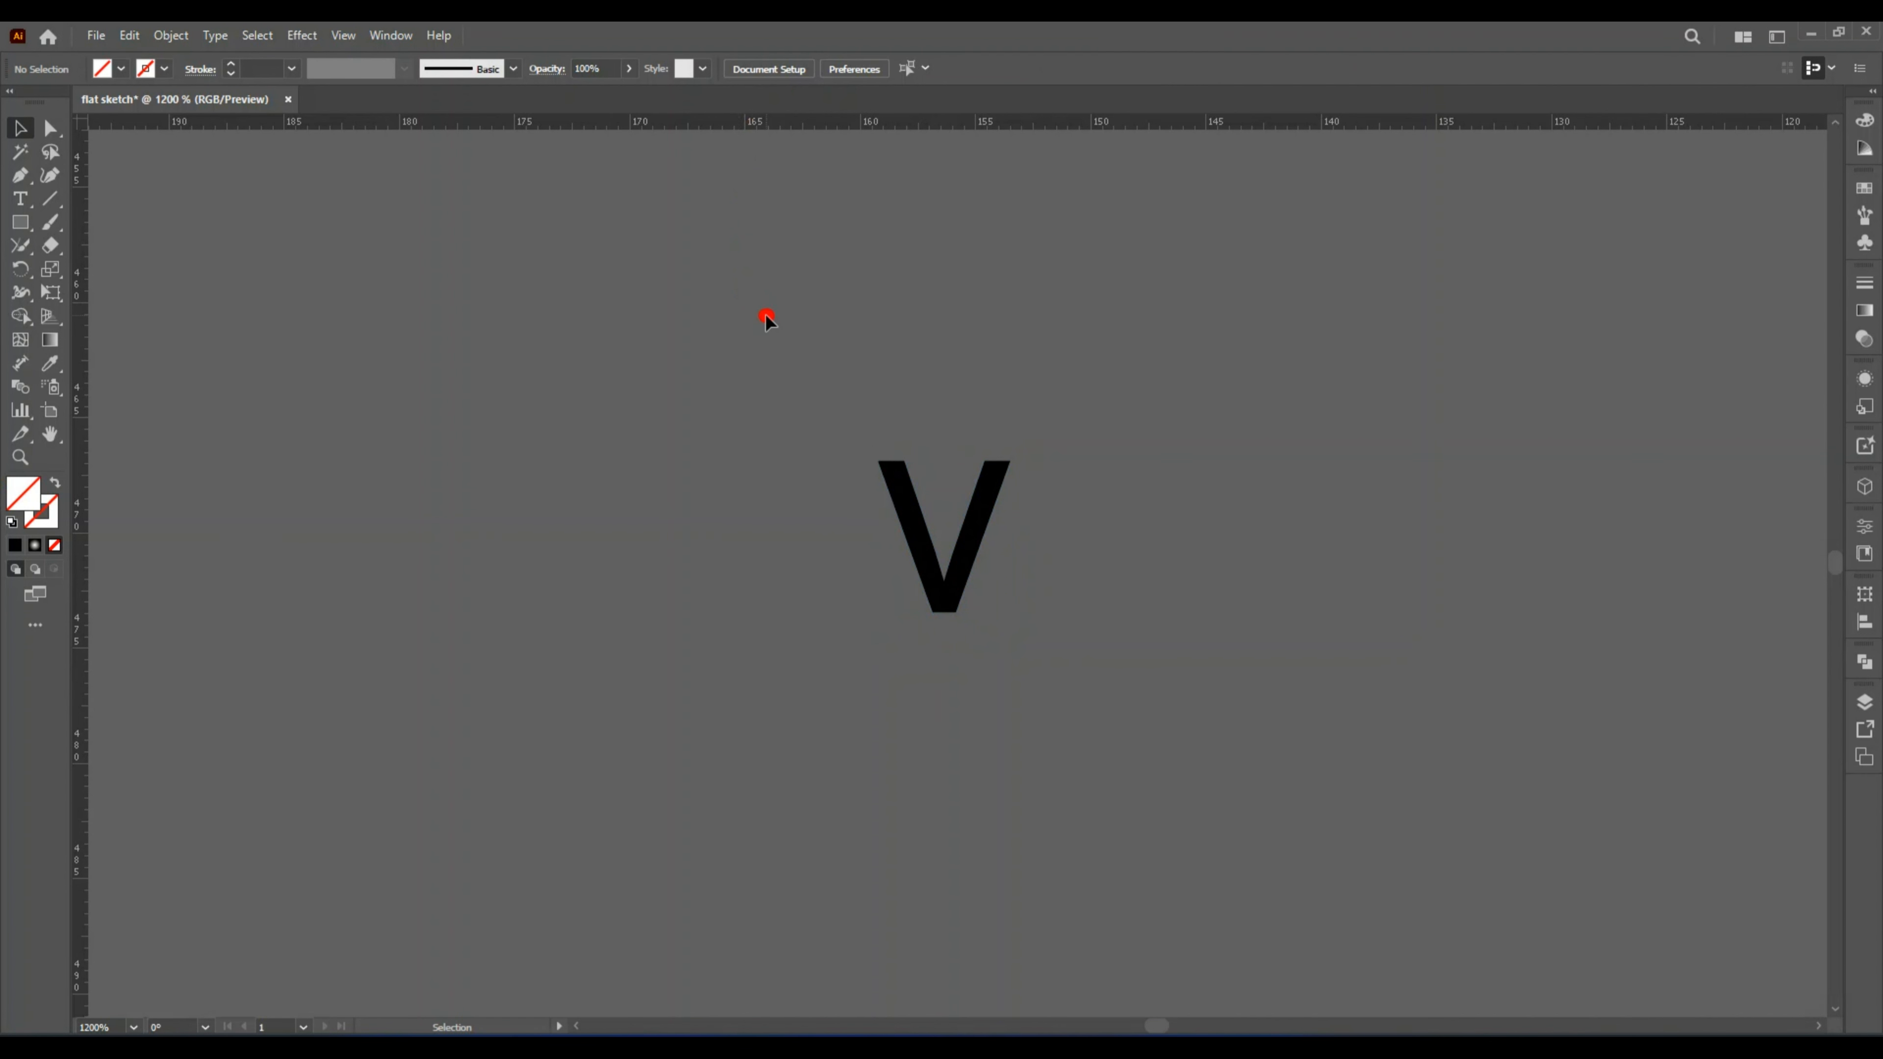
Start a new pattern brush from the v and its unfilled bounding rectangle.
{"action": "left_click_drag", "start_coordinate": [766, 316], "coordinate": [1232, 870]}
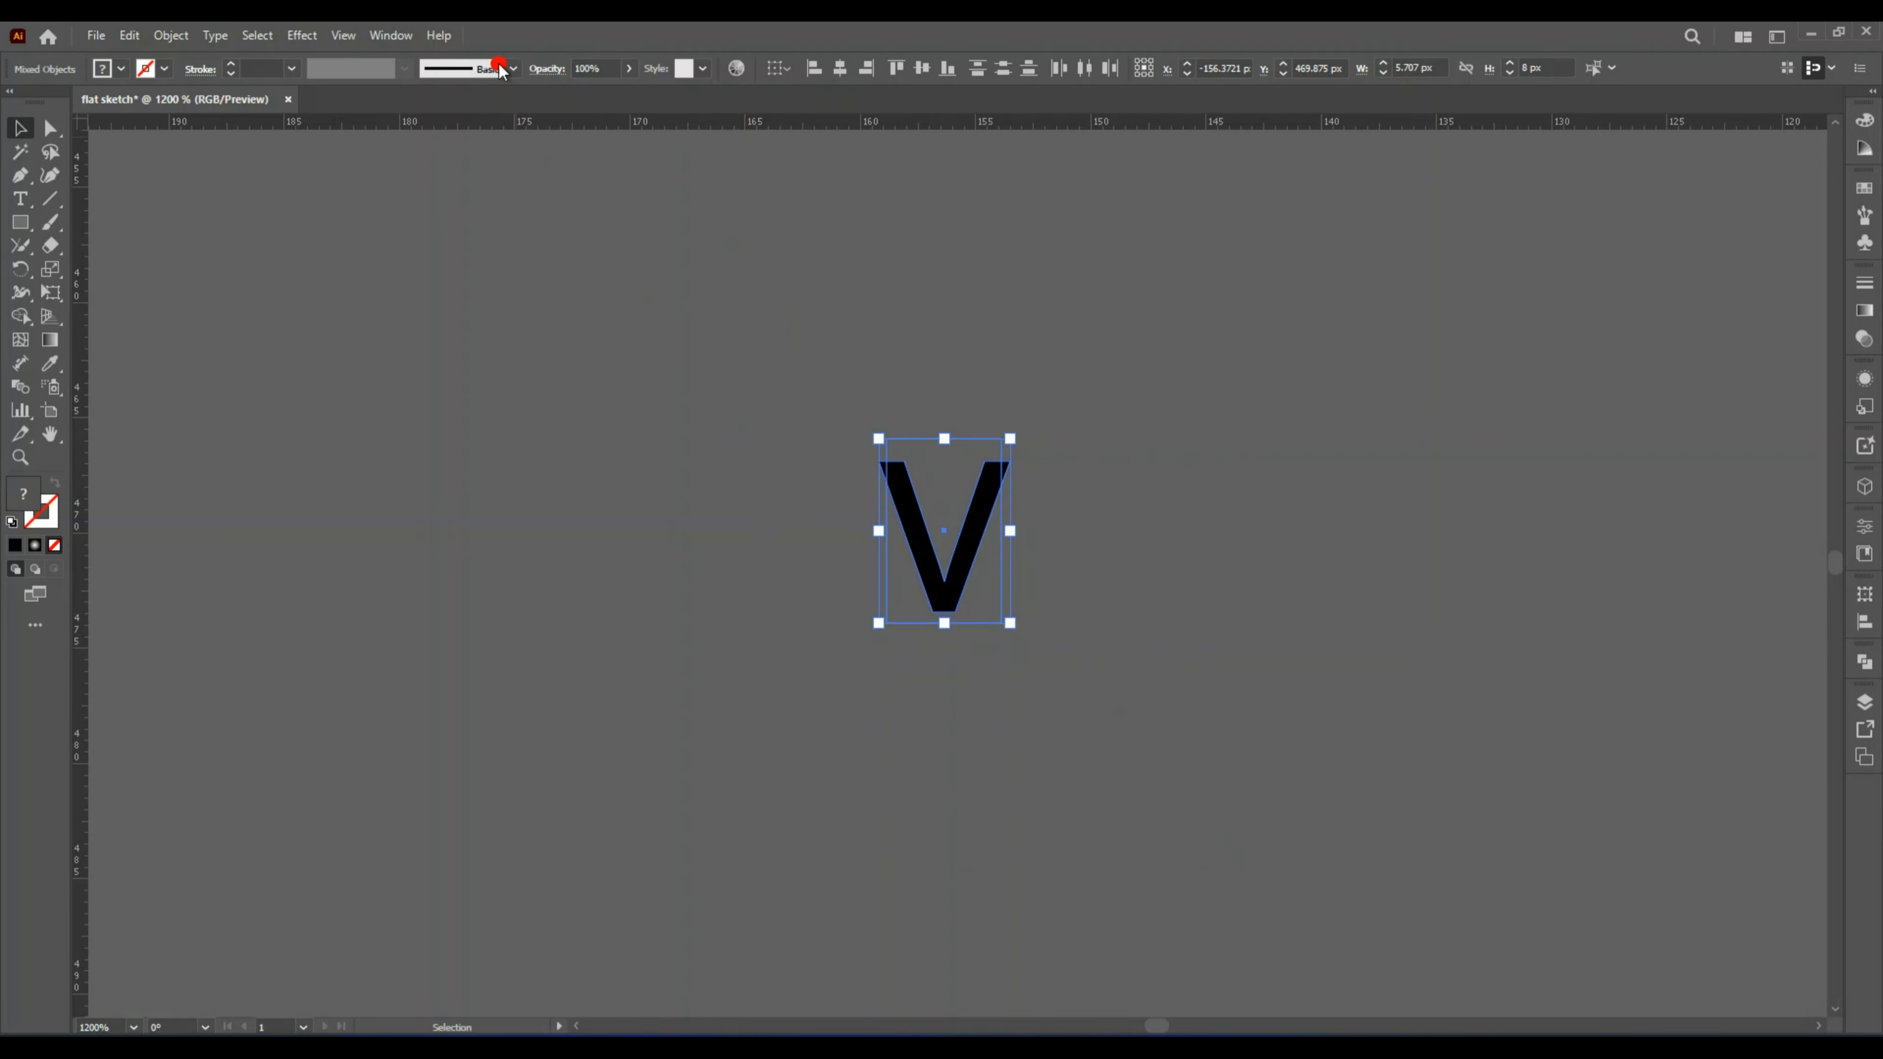
{"action": "left_click", "coordinate": [516, 70]}
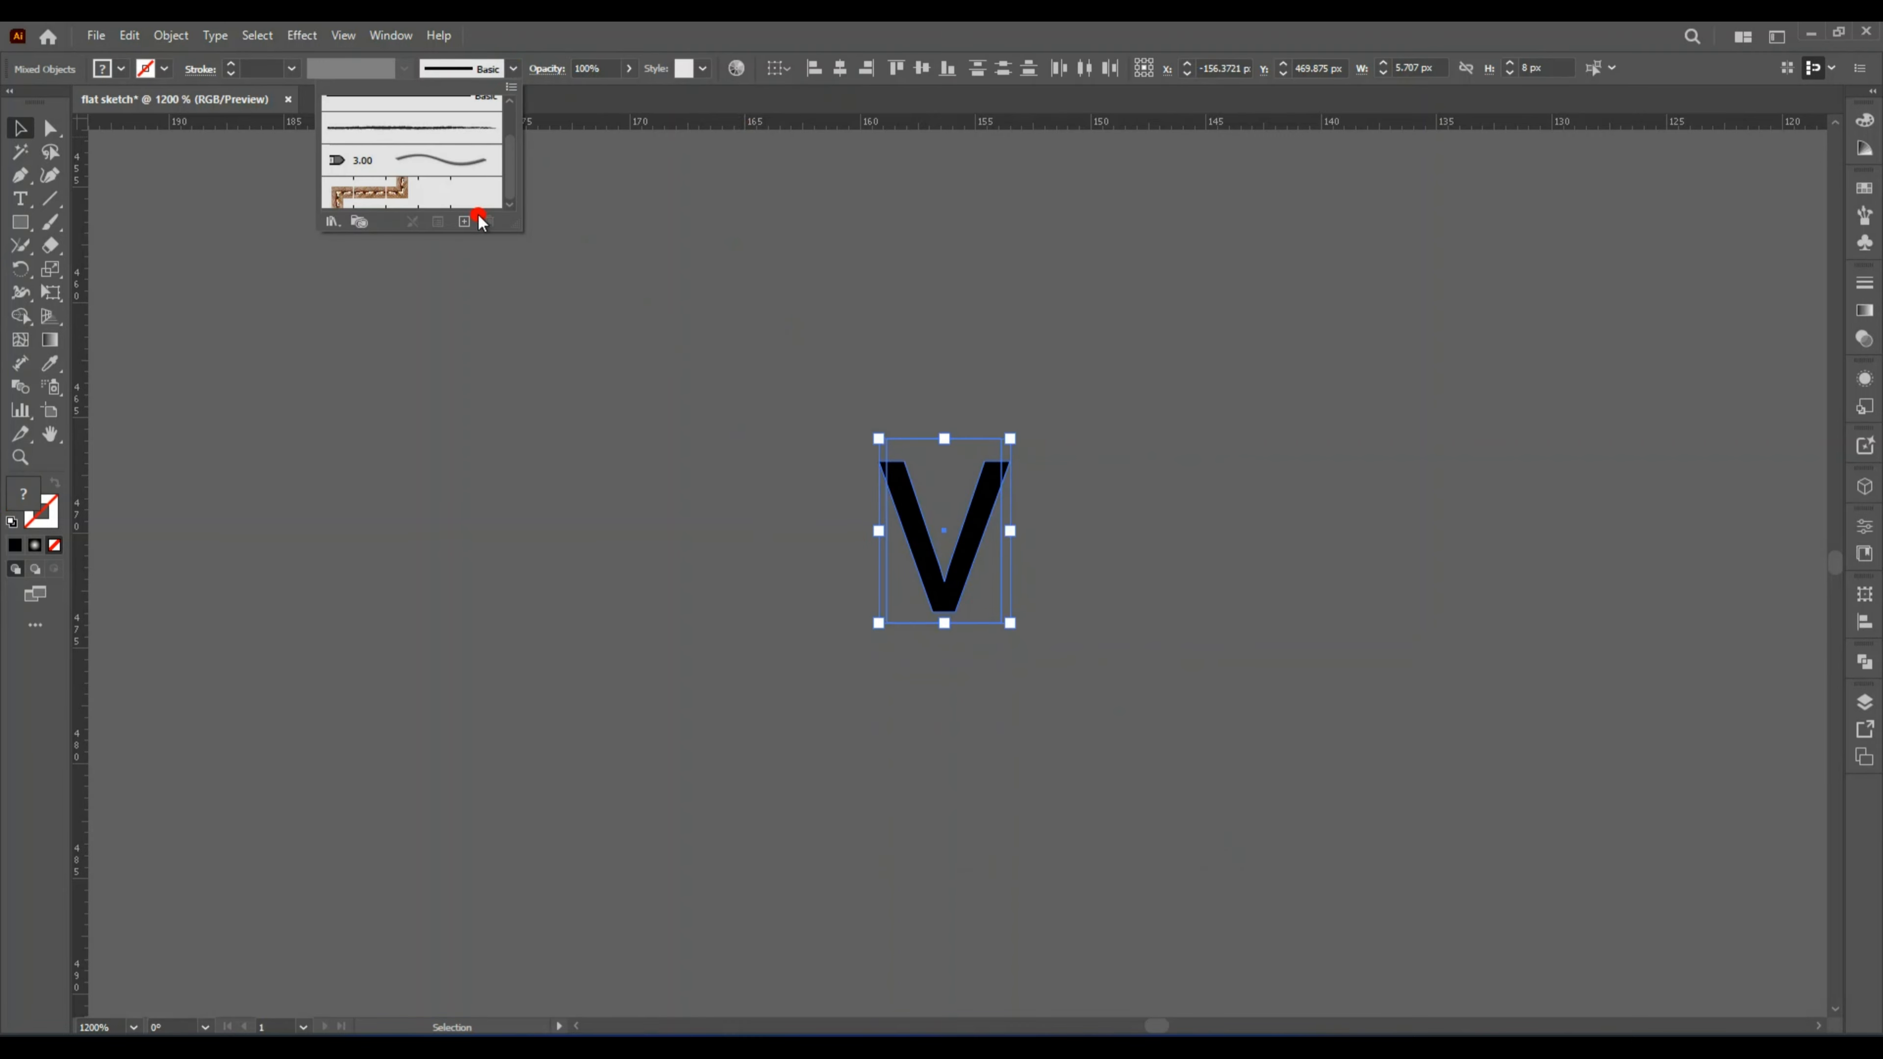
{"action": "left_click", "coordinate": [464, 222]}
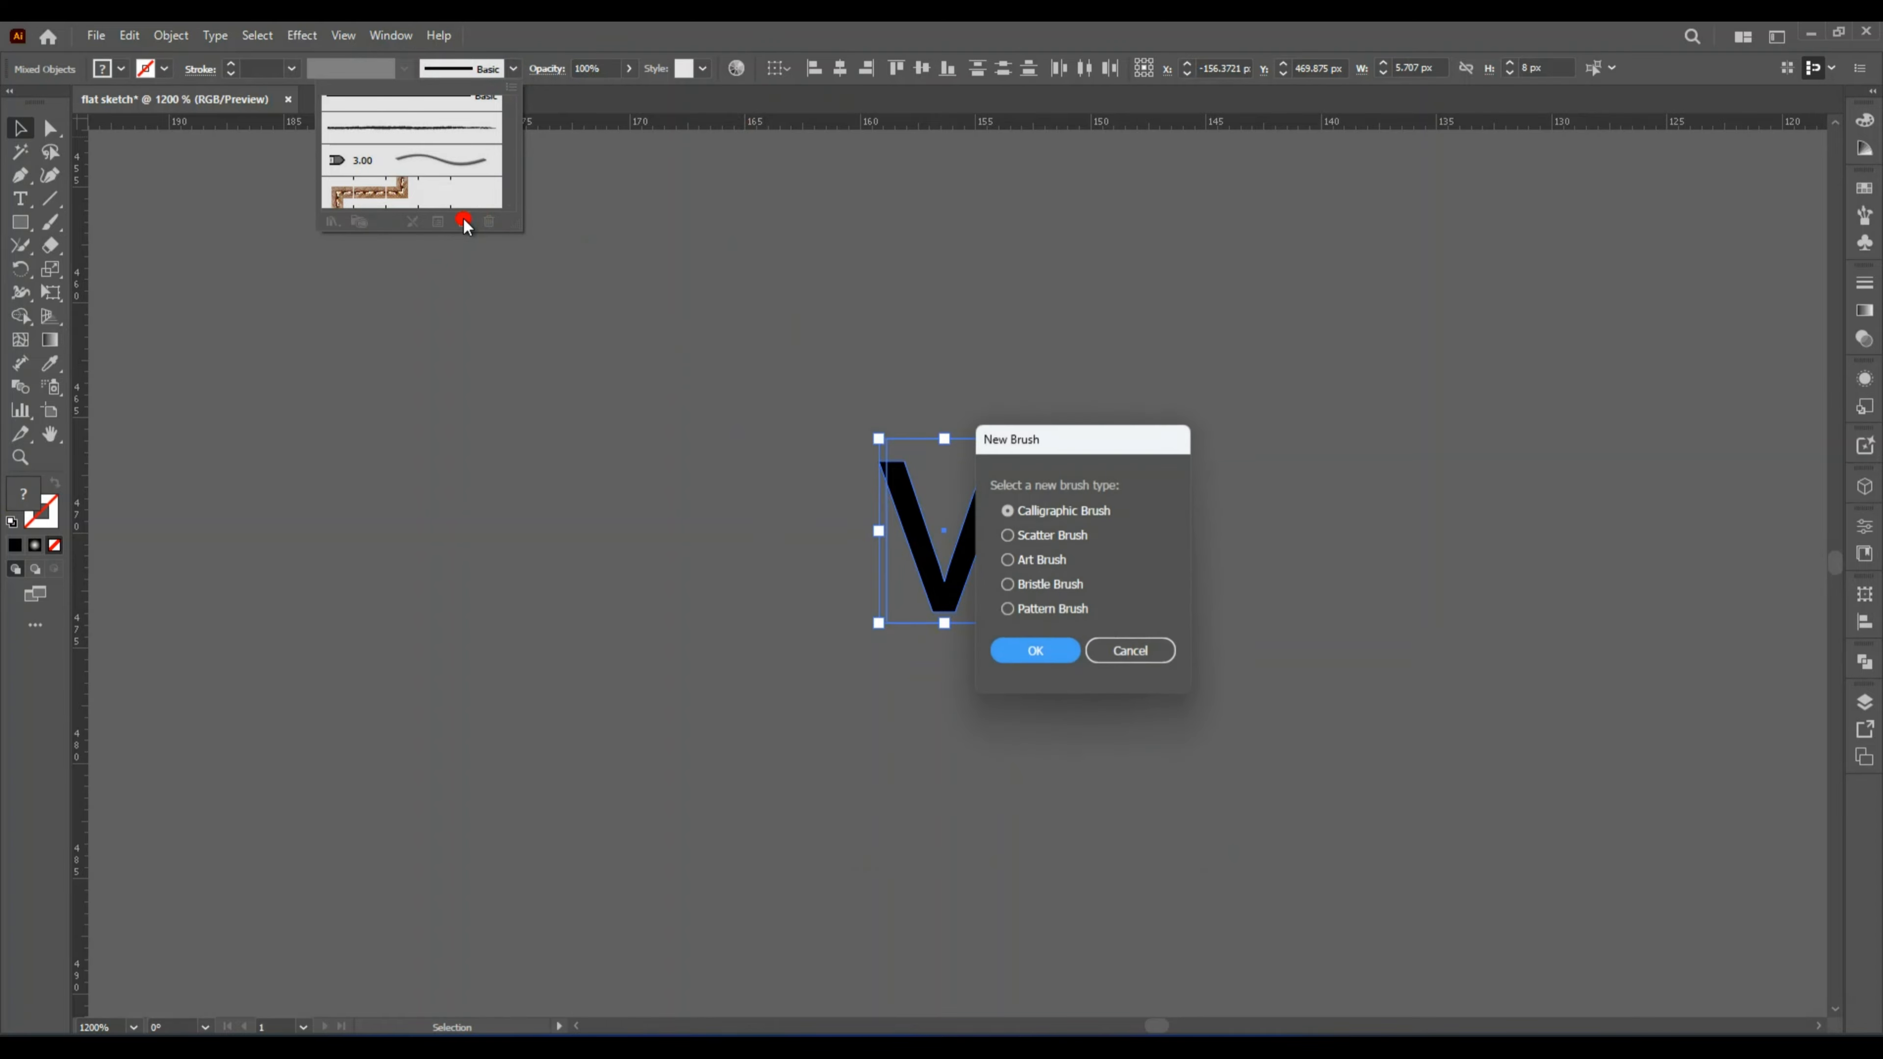
{"action": "left_click", "coordinate": [1066, 611]}
{"action": "left_click", "coordinate": [1051, 652]}
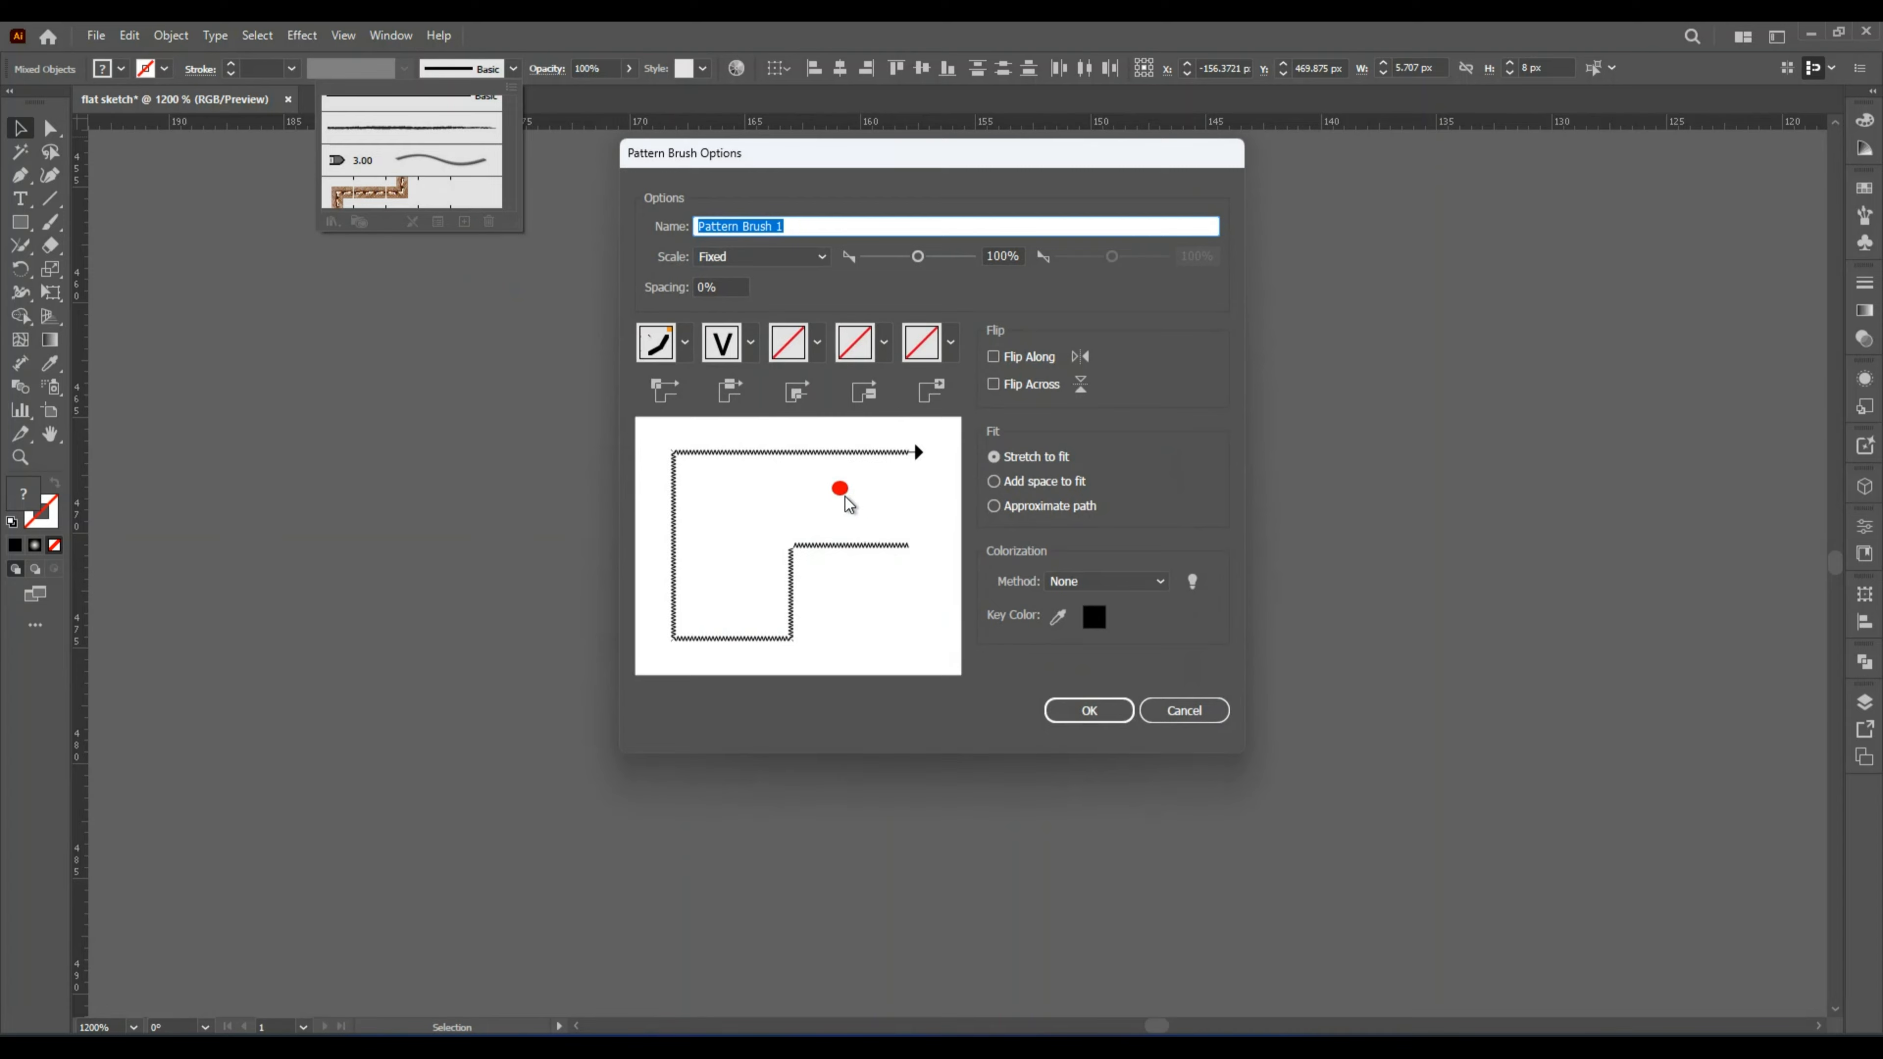
Create the pattern brush with an Auto-Centered inner corner tile, Approximate path fit and Tints colorization.
{"action": "left_click", "coordinate": [818, 344]}
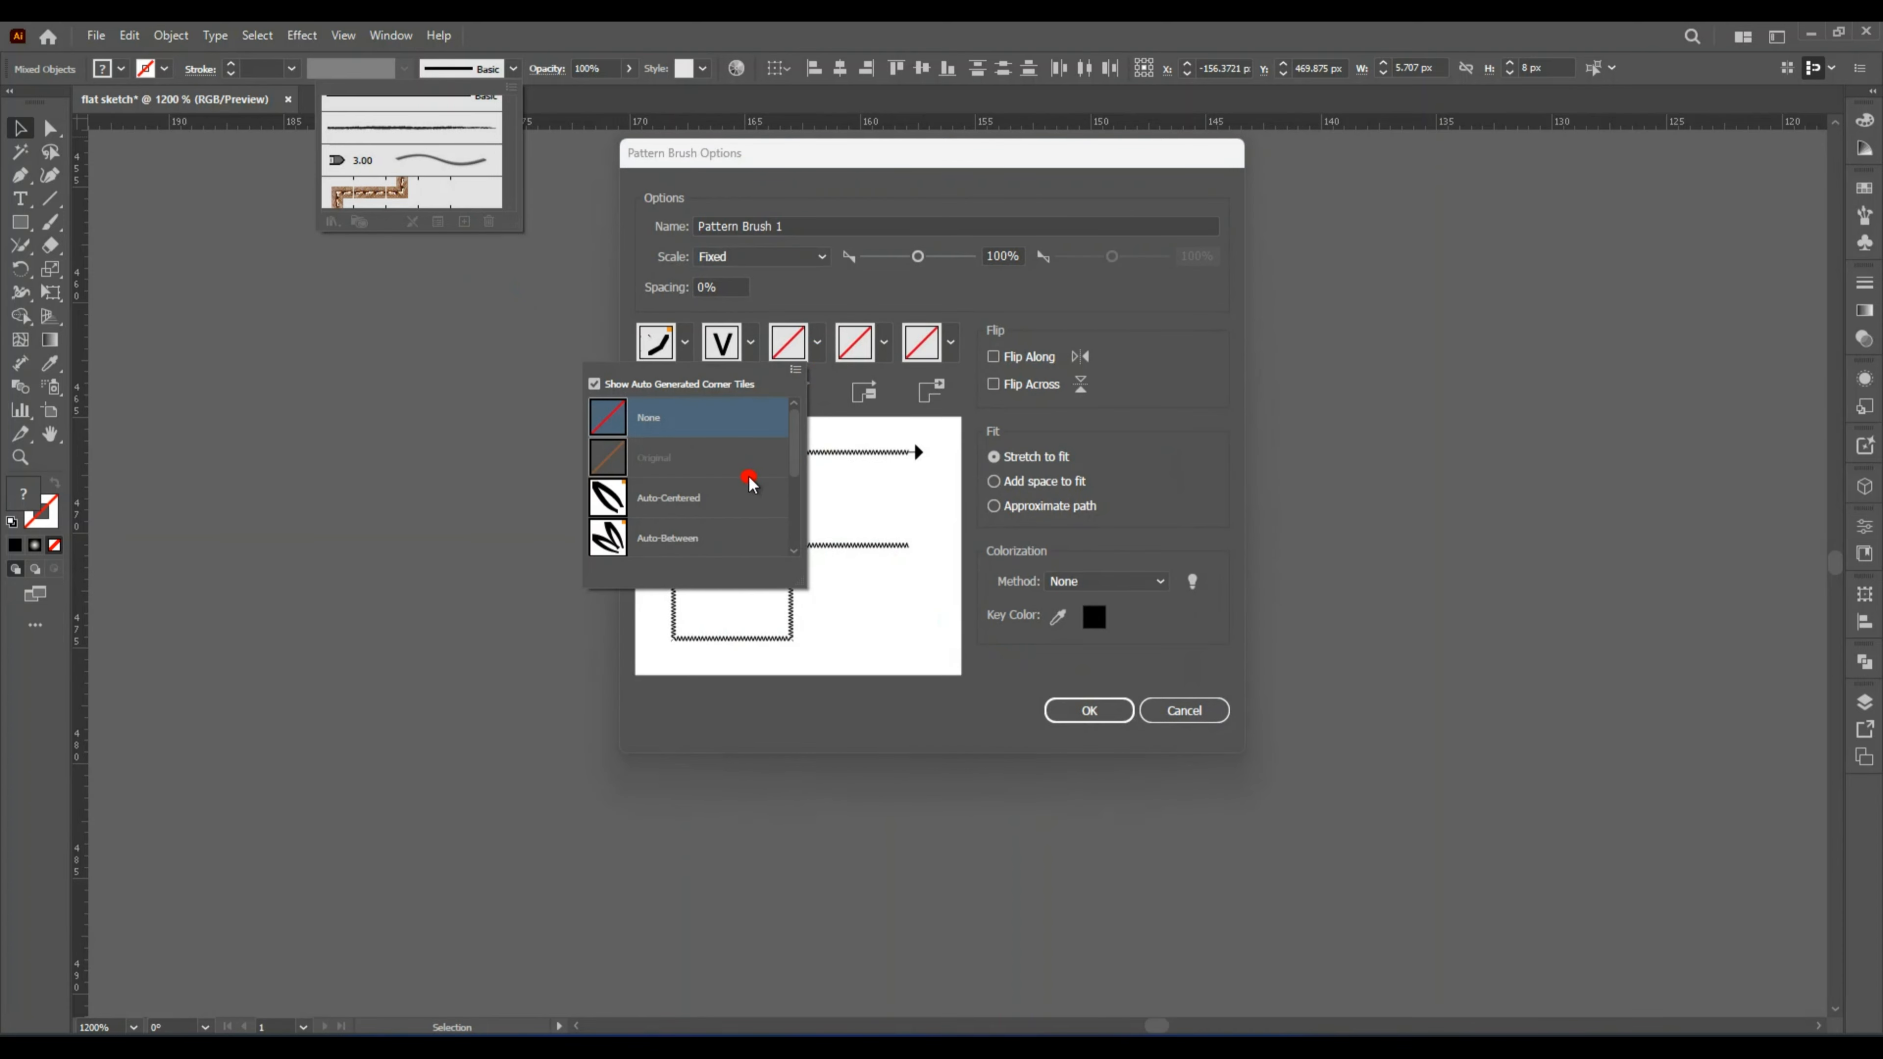
{"action": "left_click", "coordinate": [741, 505]}
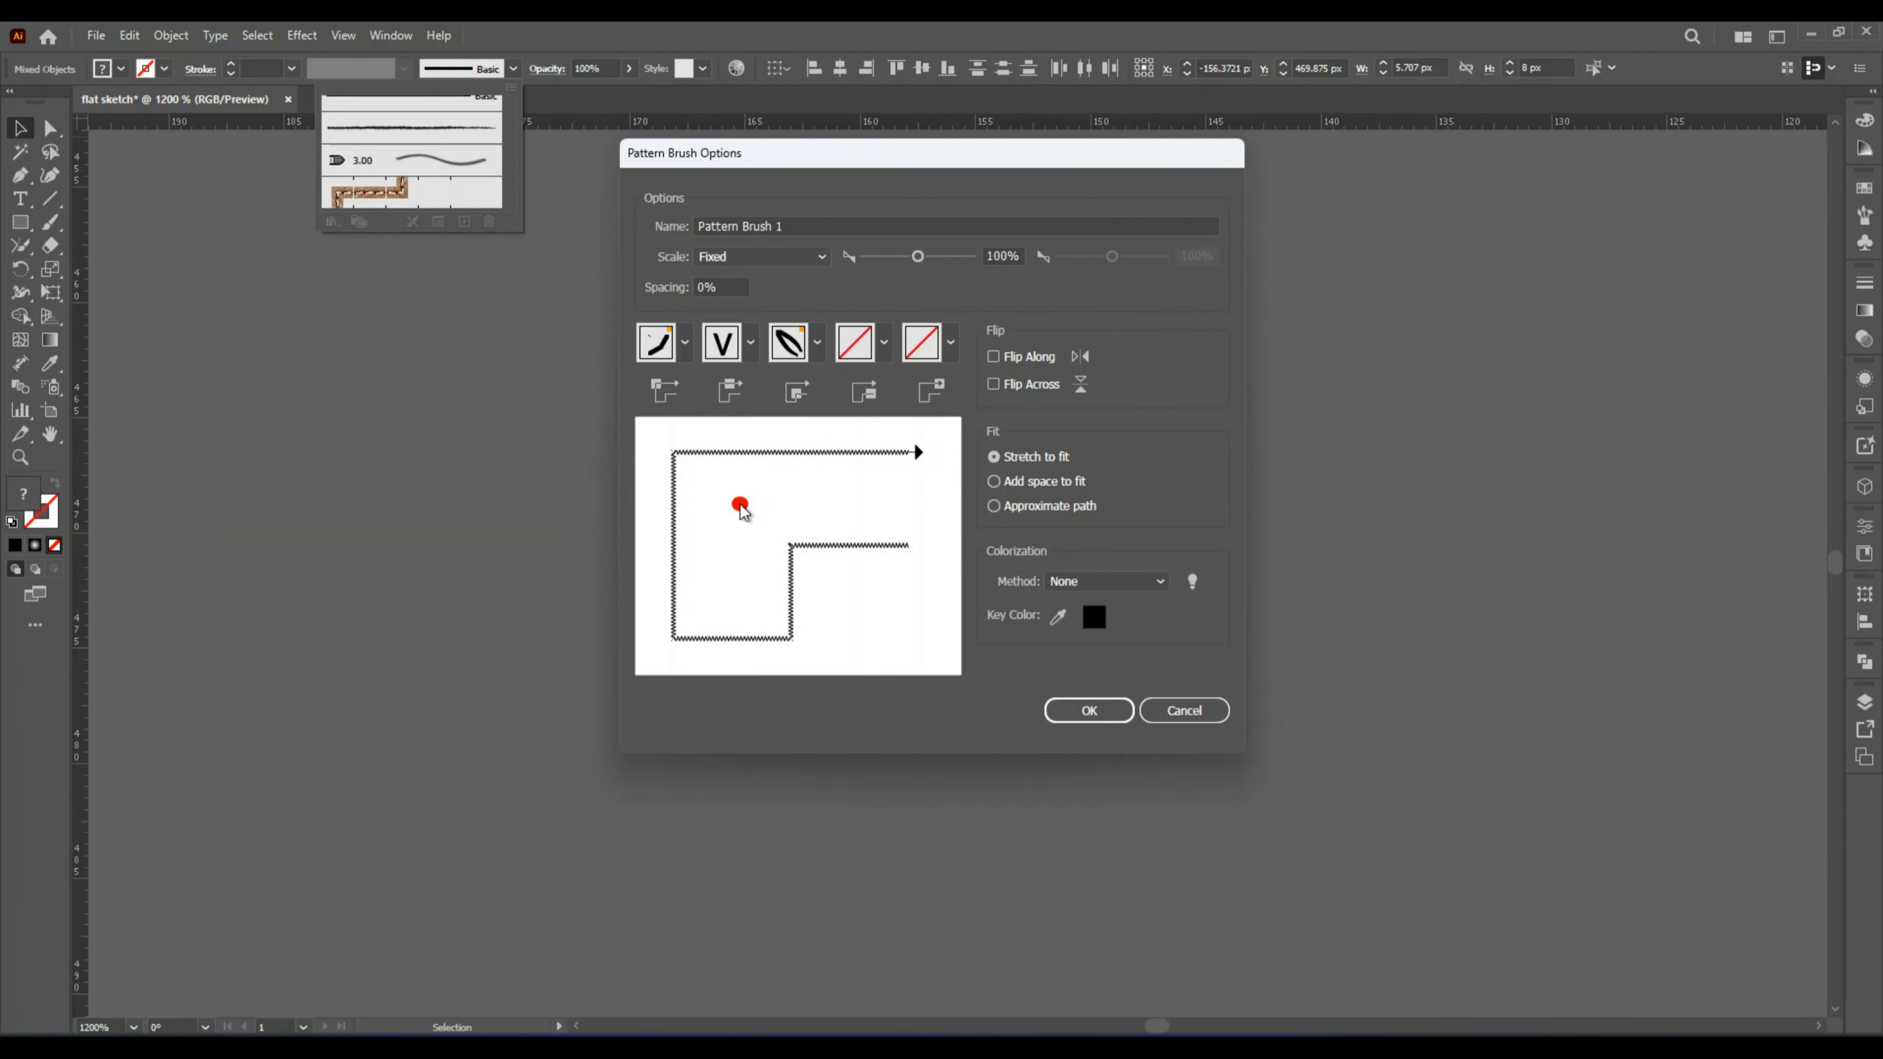
{"action": "left_click", "coordinate": [994, 507]}
{"action": "left_click", "coordinate": [1163, 590]}
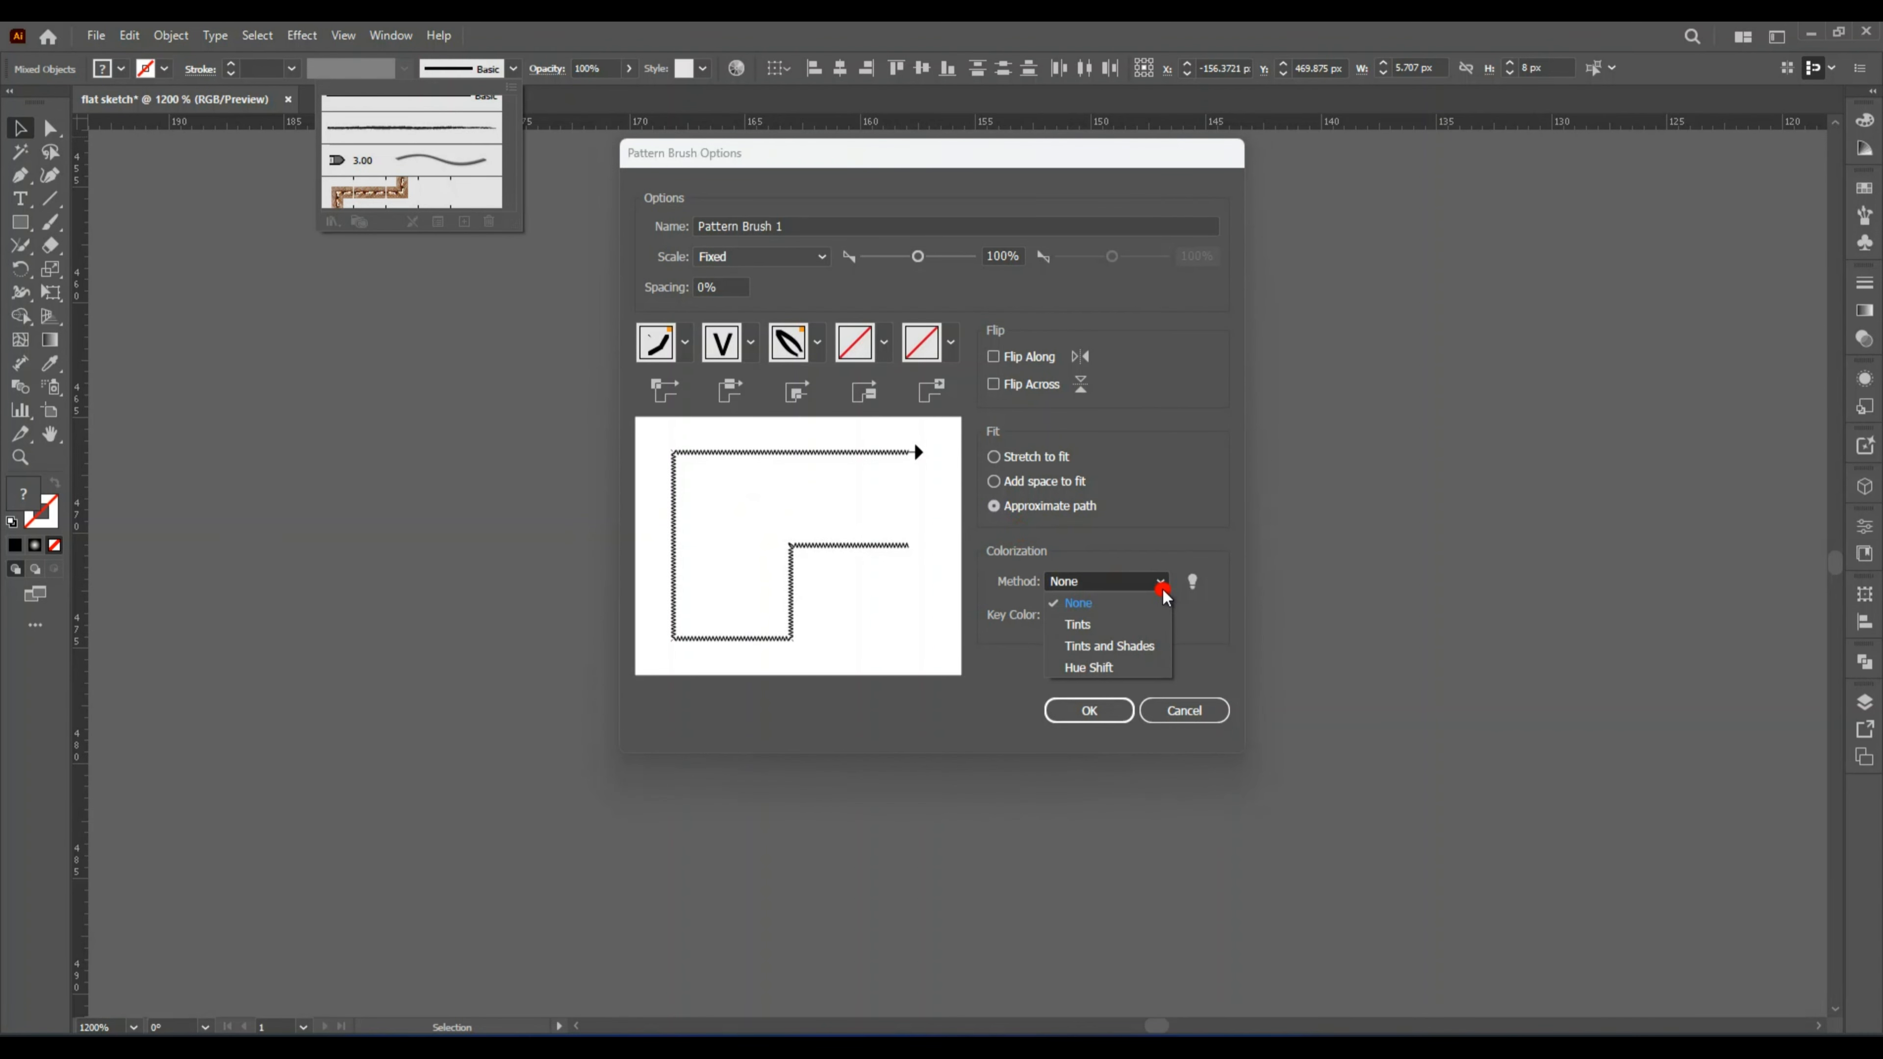
{"action": "left_click", "coordinate": [1124, 632]}
{"action": "left_click", "coordinate": [1089, 710]}
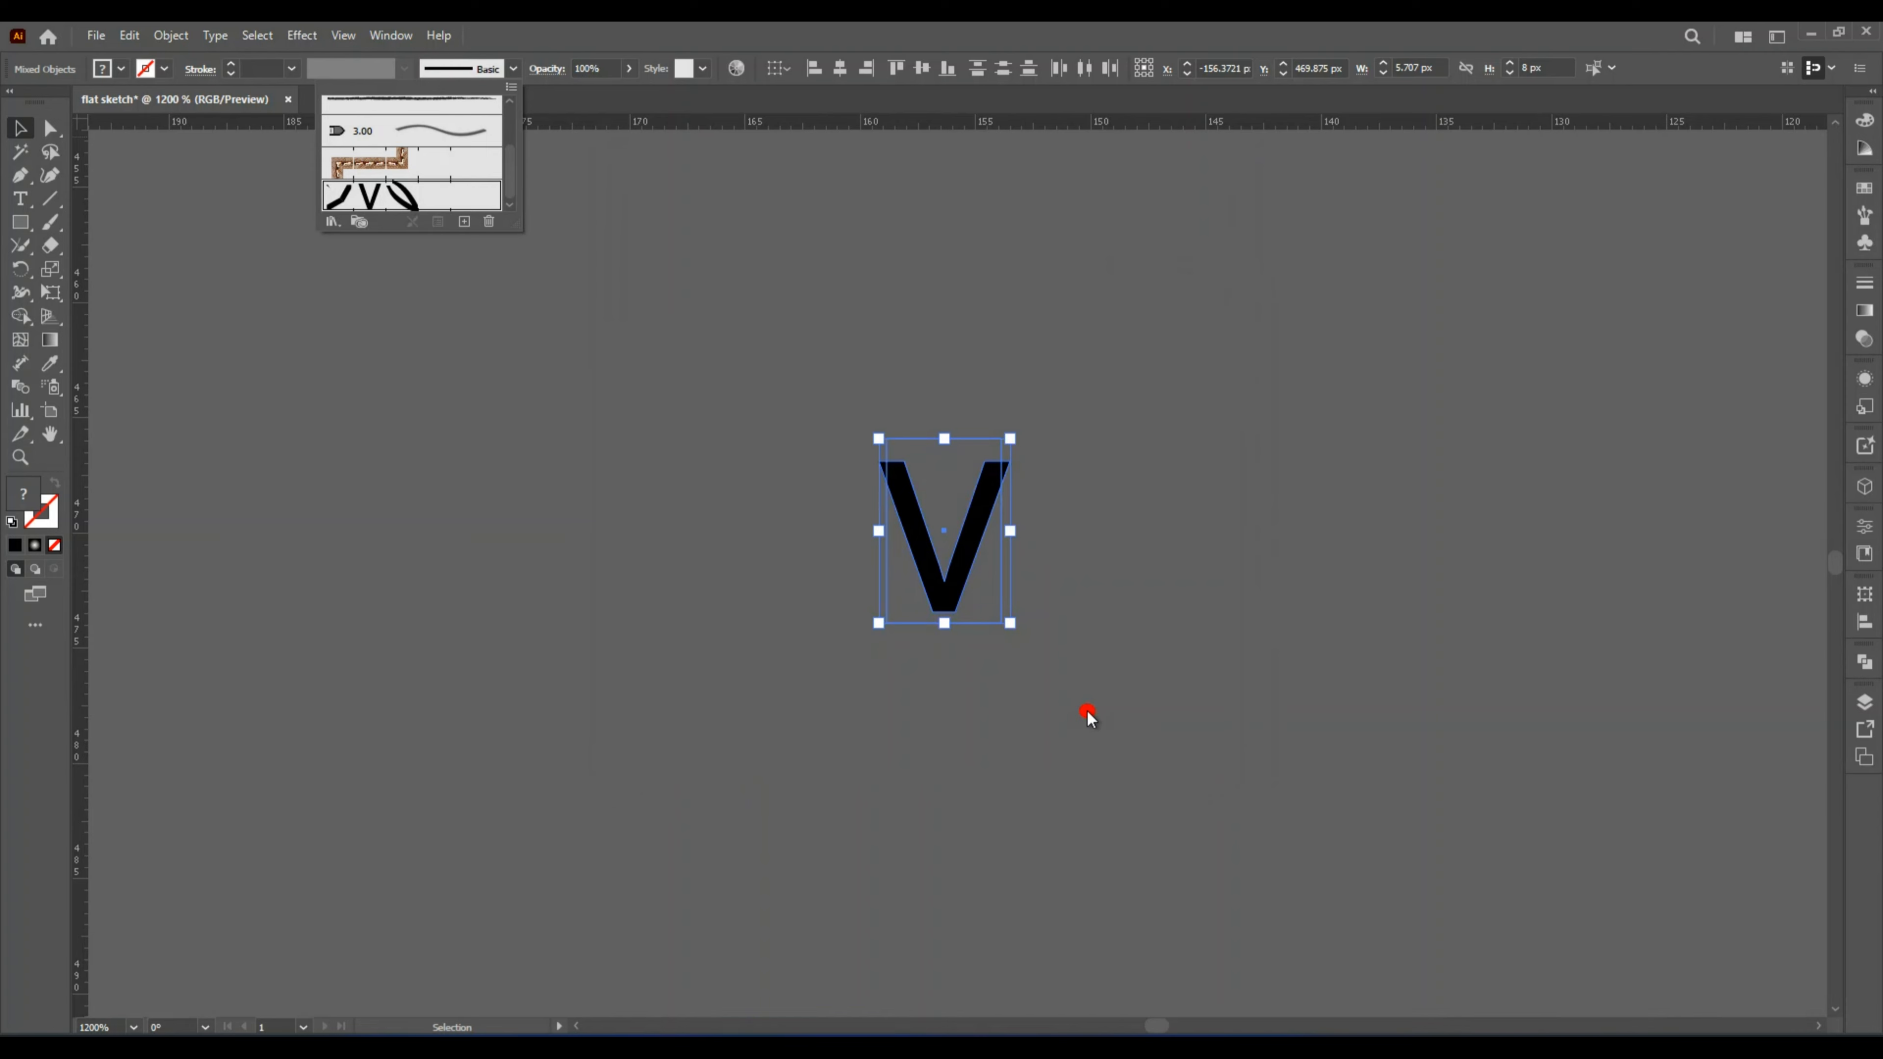
Unite the overlapping bar and circle into a single keyhole-shaped buttonhole outline.
{"action": "key", "text": "Escape"}
{"action": "key", "text": "p"}
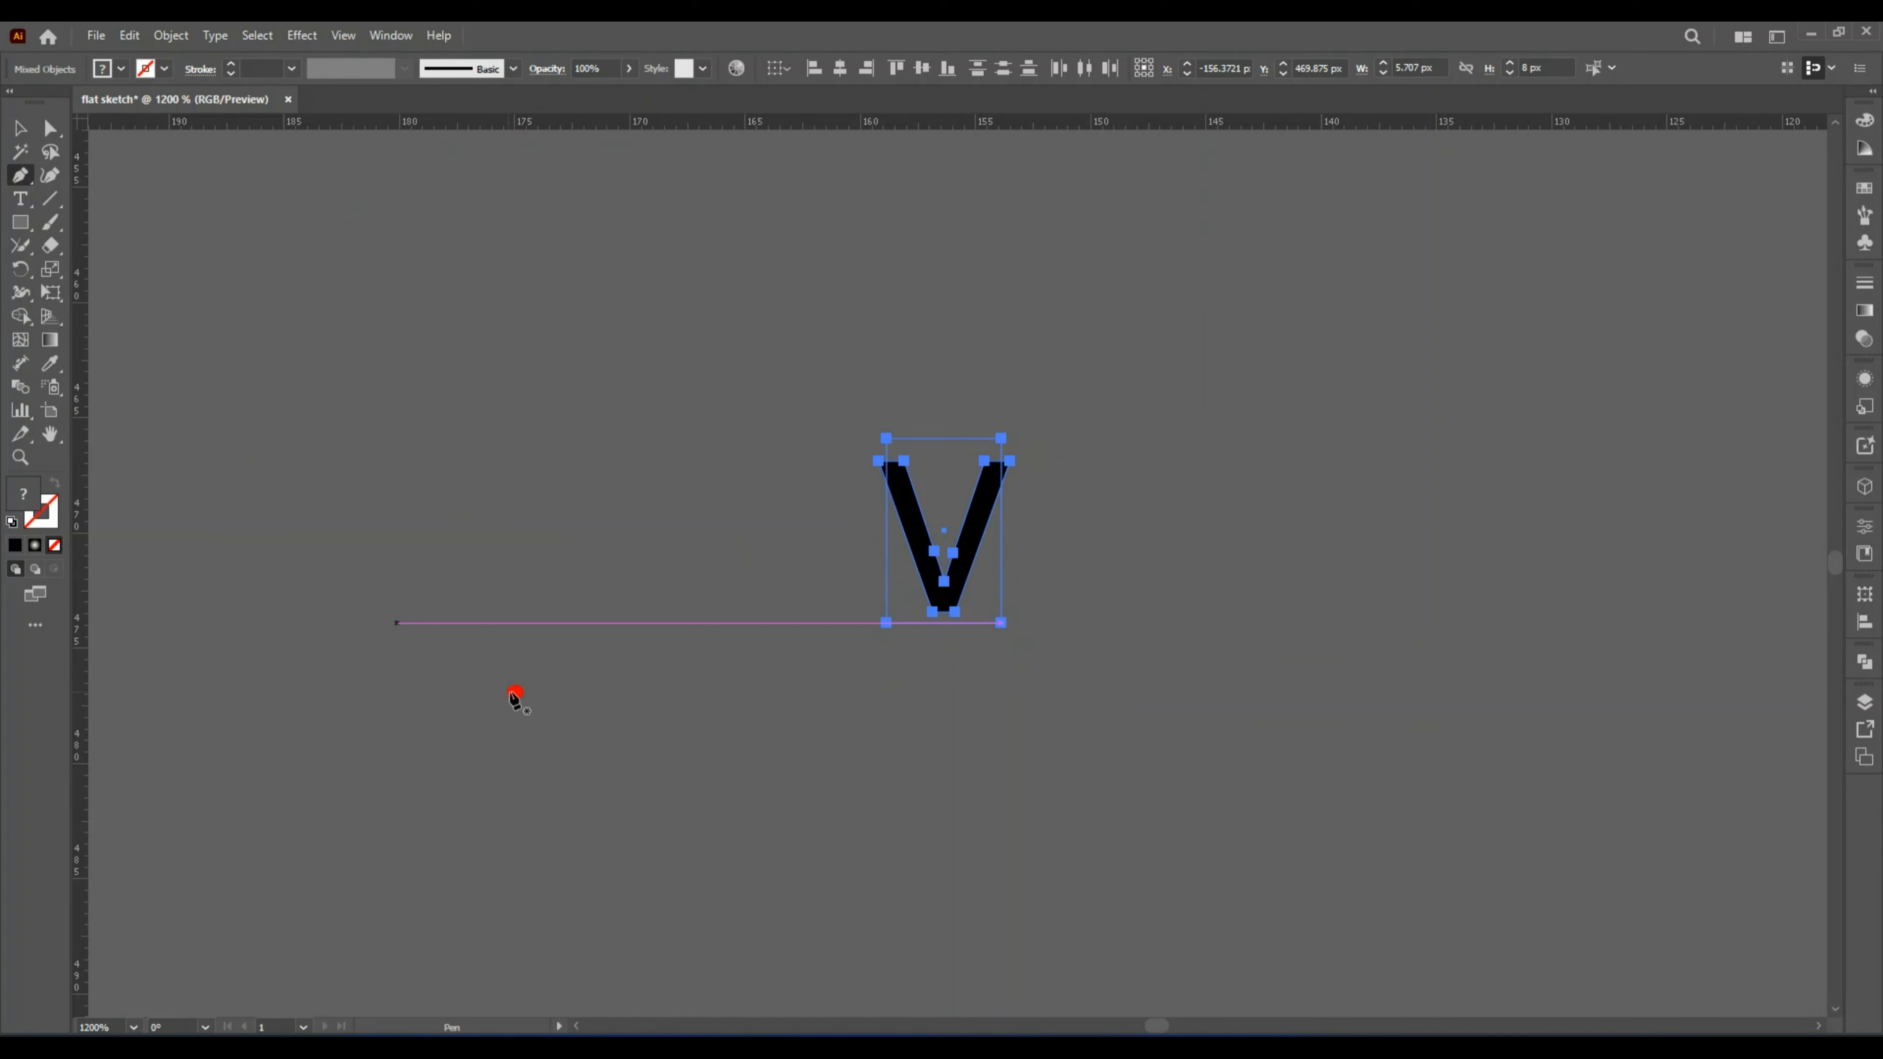
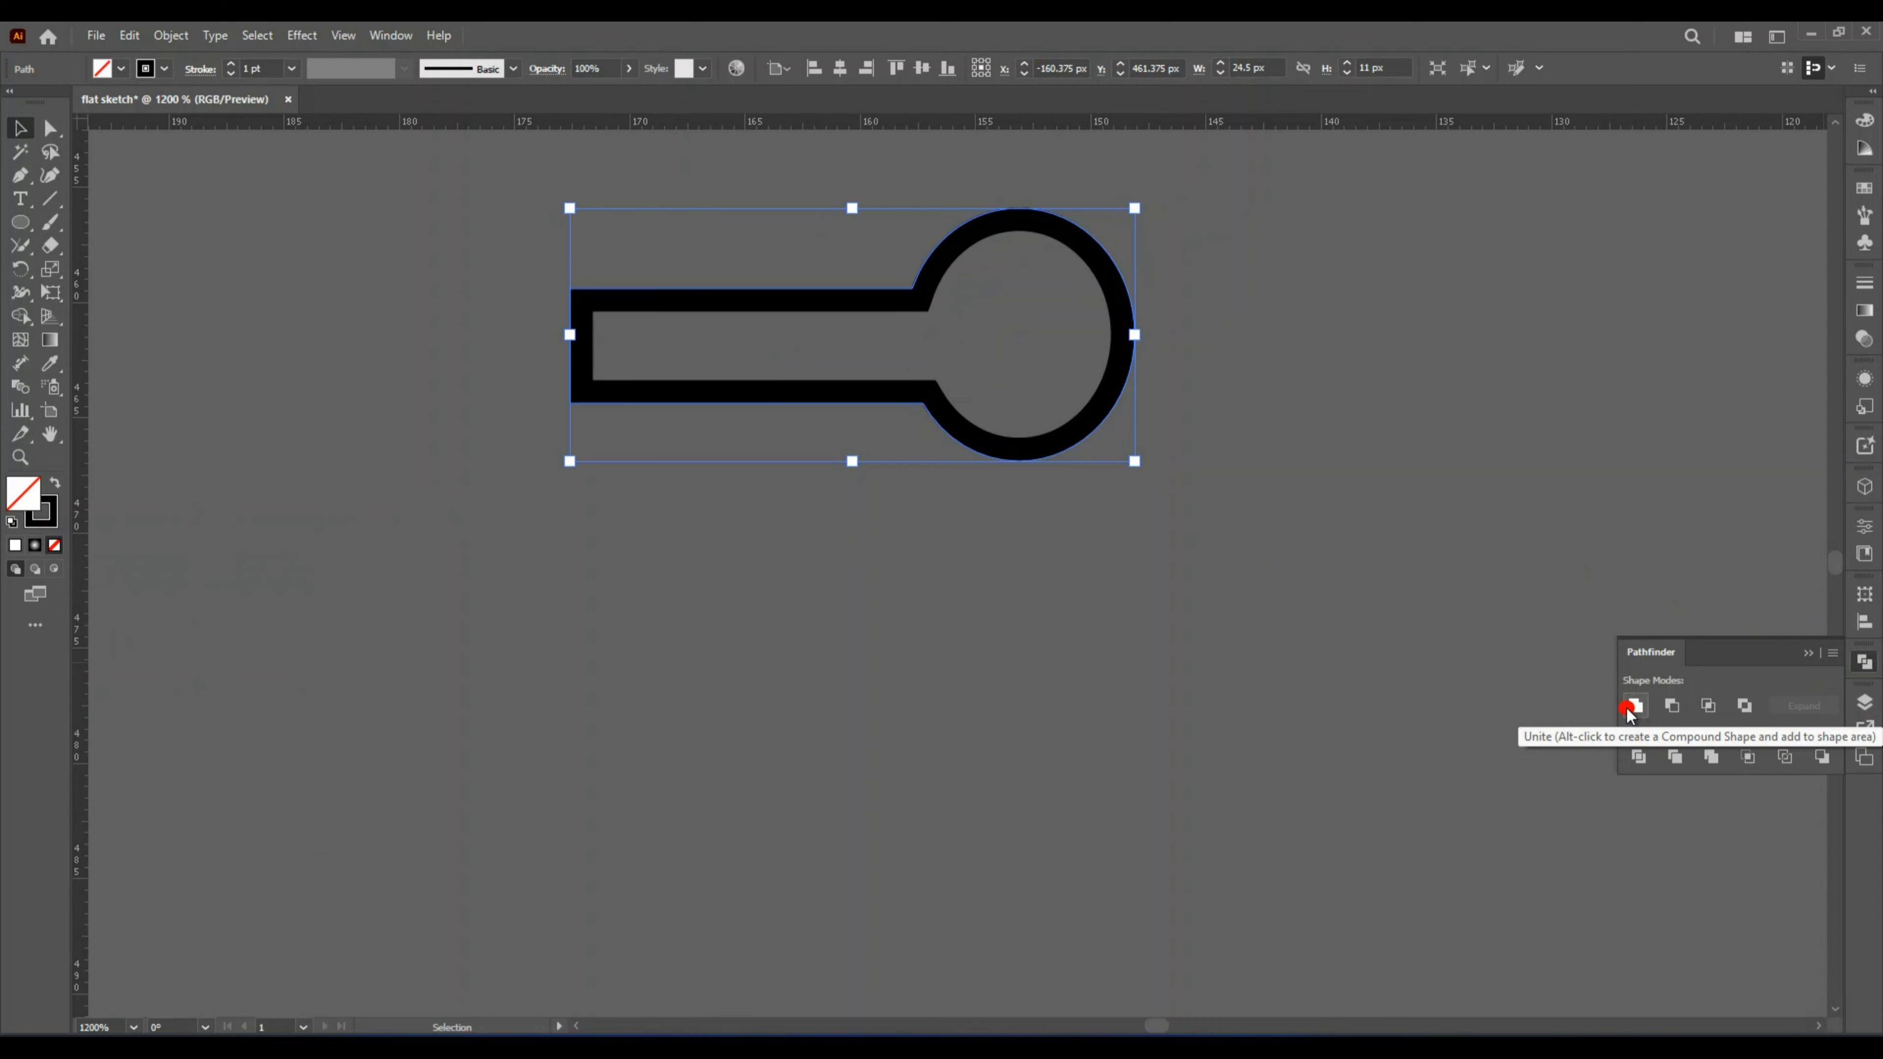
{"action": "left_click", "coordinate": [1629, 708]}
{"action": "left_click", "coordinate": [925, 534]}
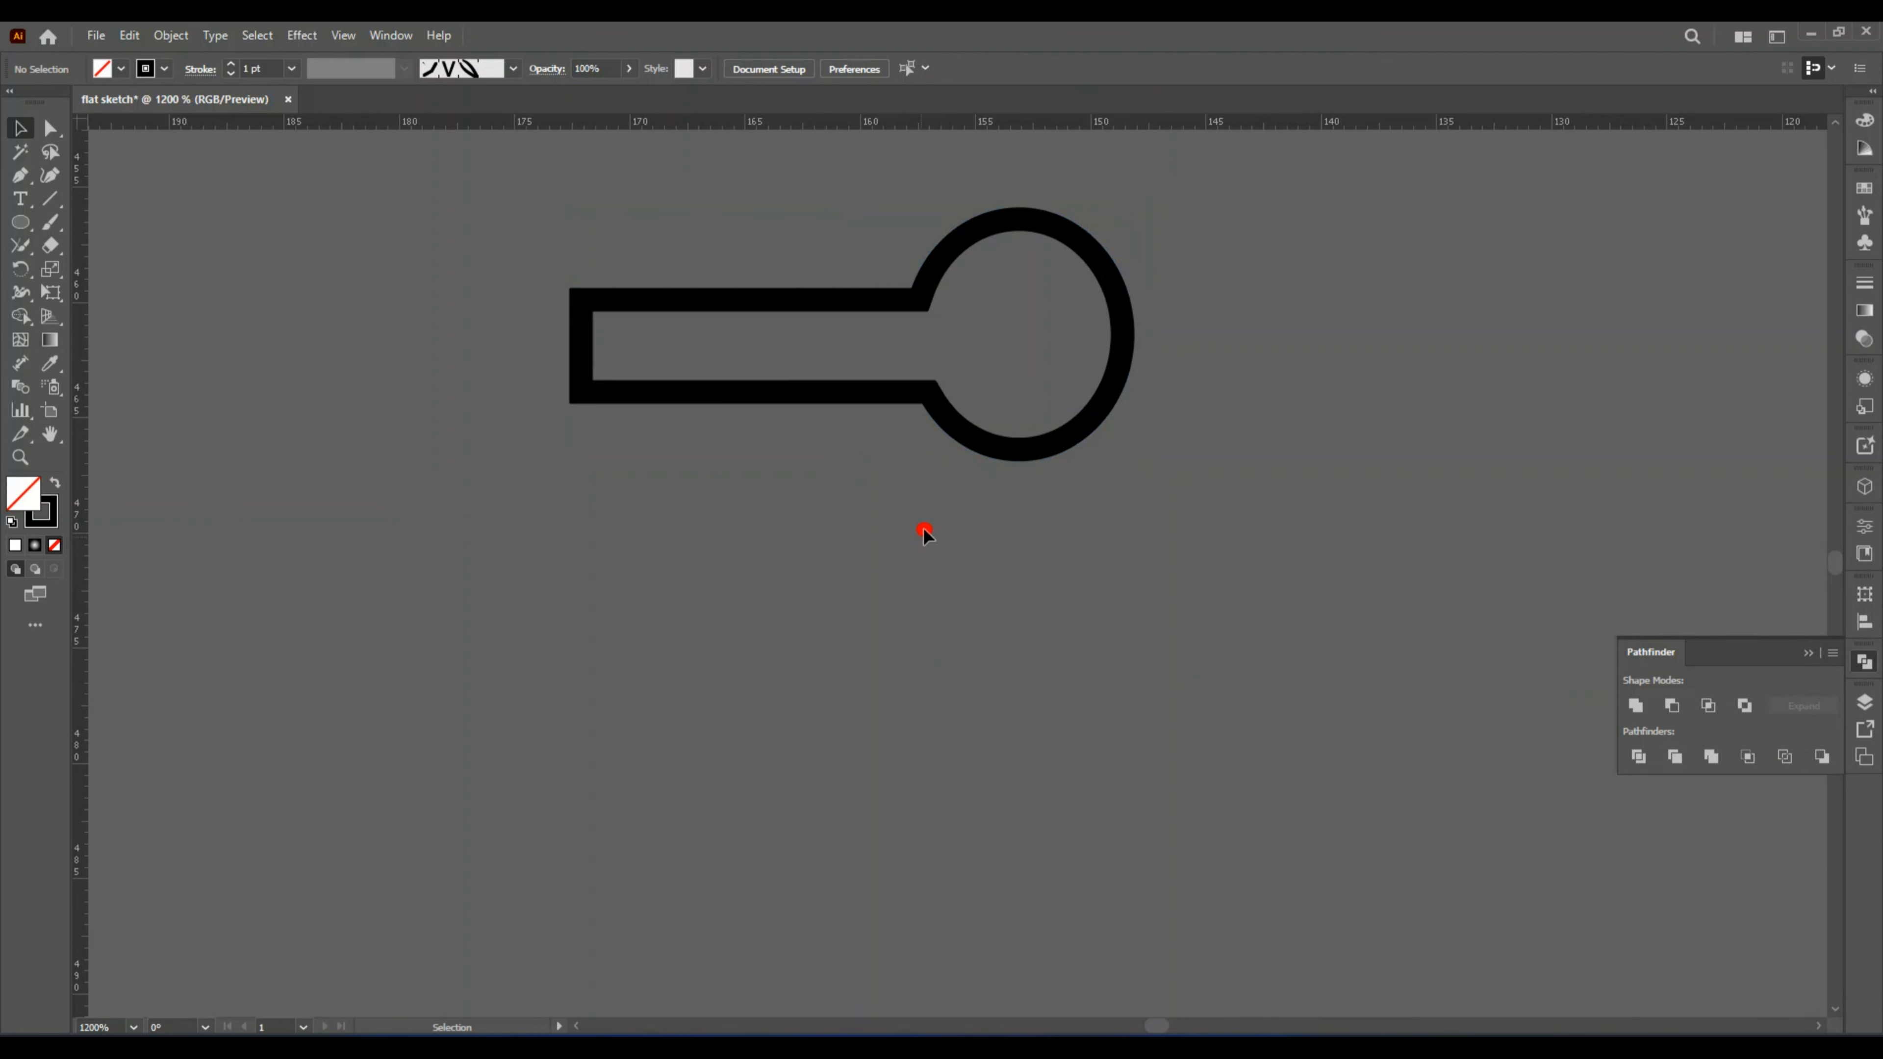
Move the keyhole outline about 8.5 px down and apply the v pattern brush to its stroke.
{"action": "left_click_drag", "start_coordinate": [949, 401], "coordinate": [940, 586]}
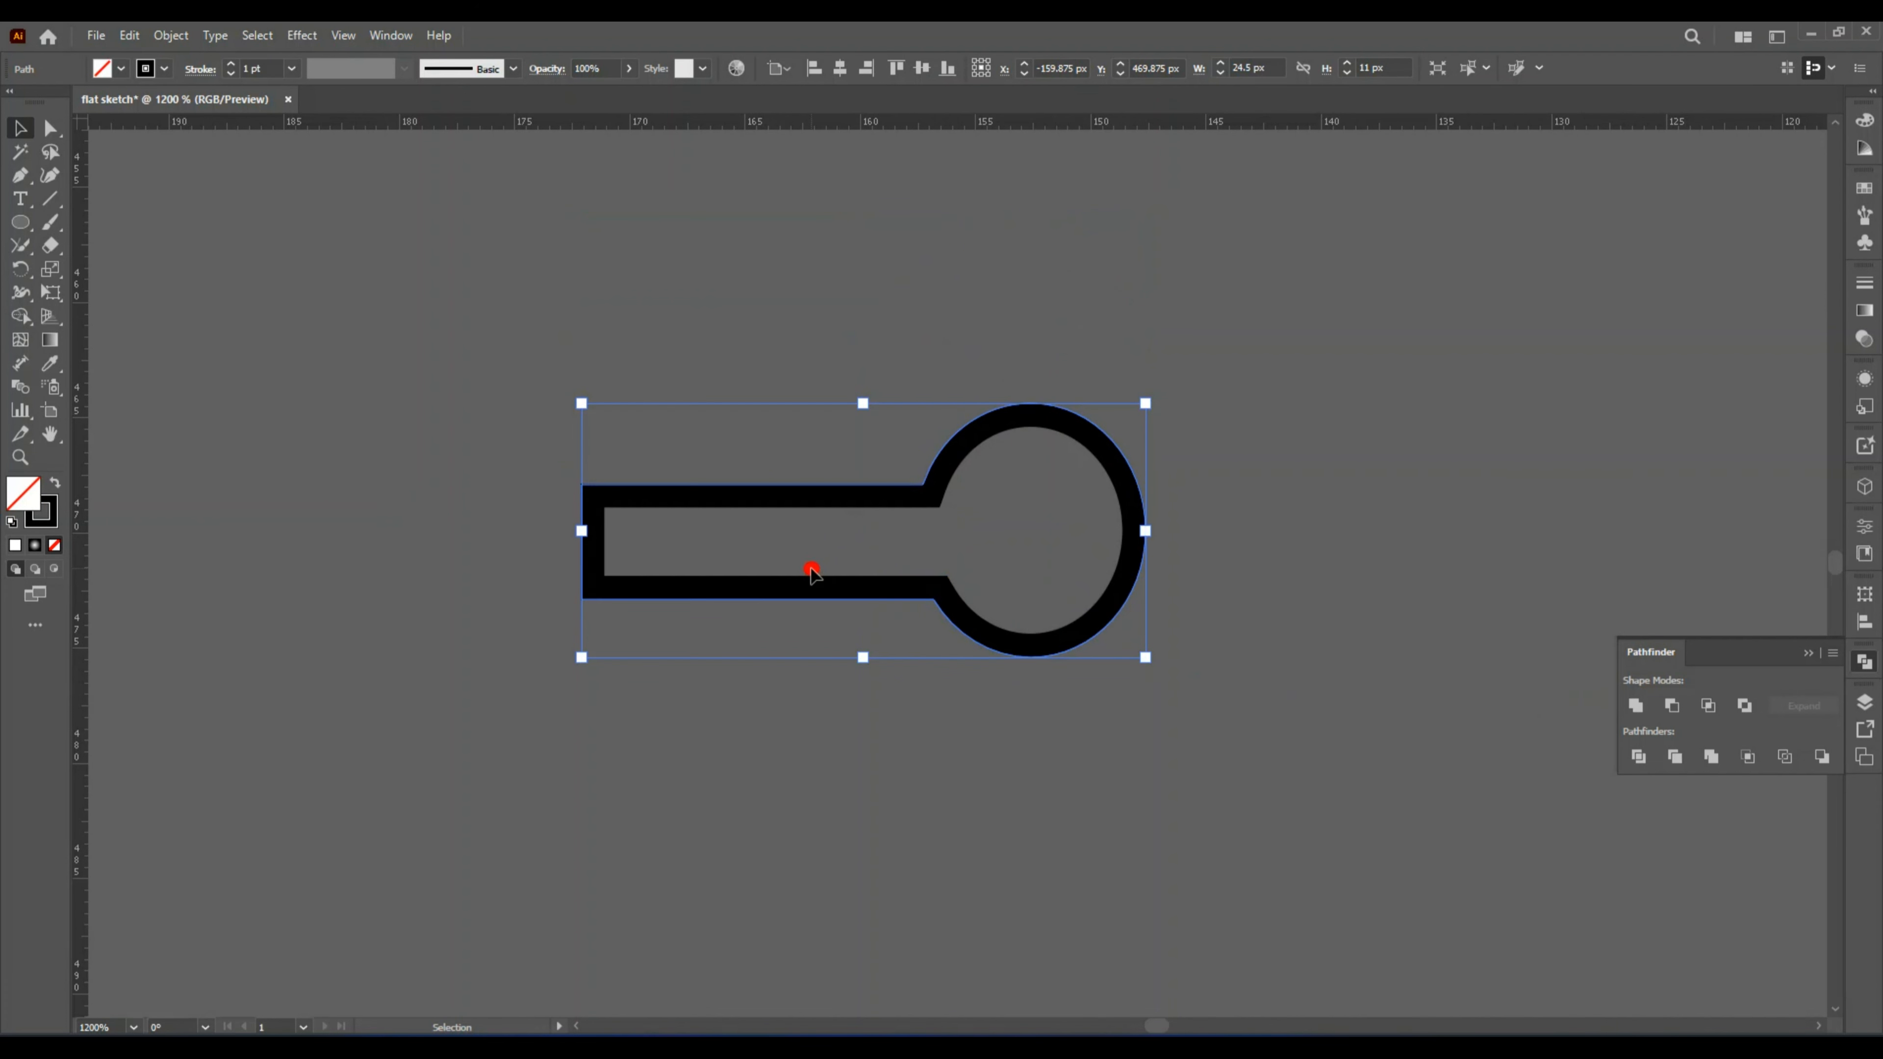
{"action": "left_click", "coordinate": [514, 68]}
{"action": "left_click", "coordinate": [465, 198]}
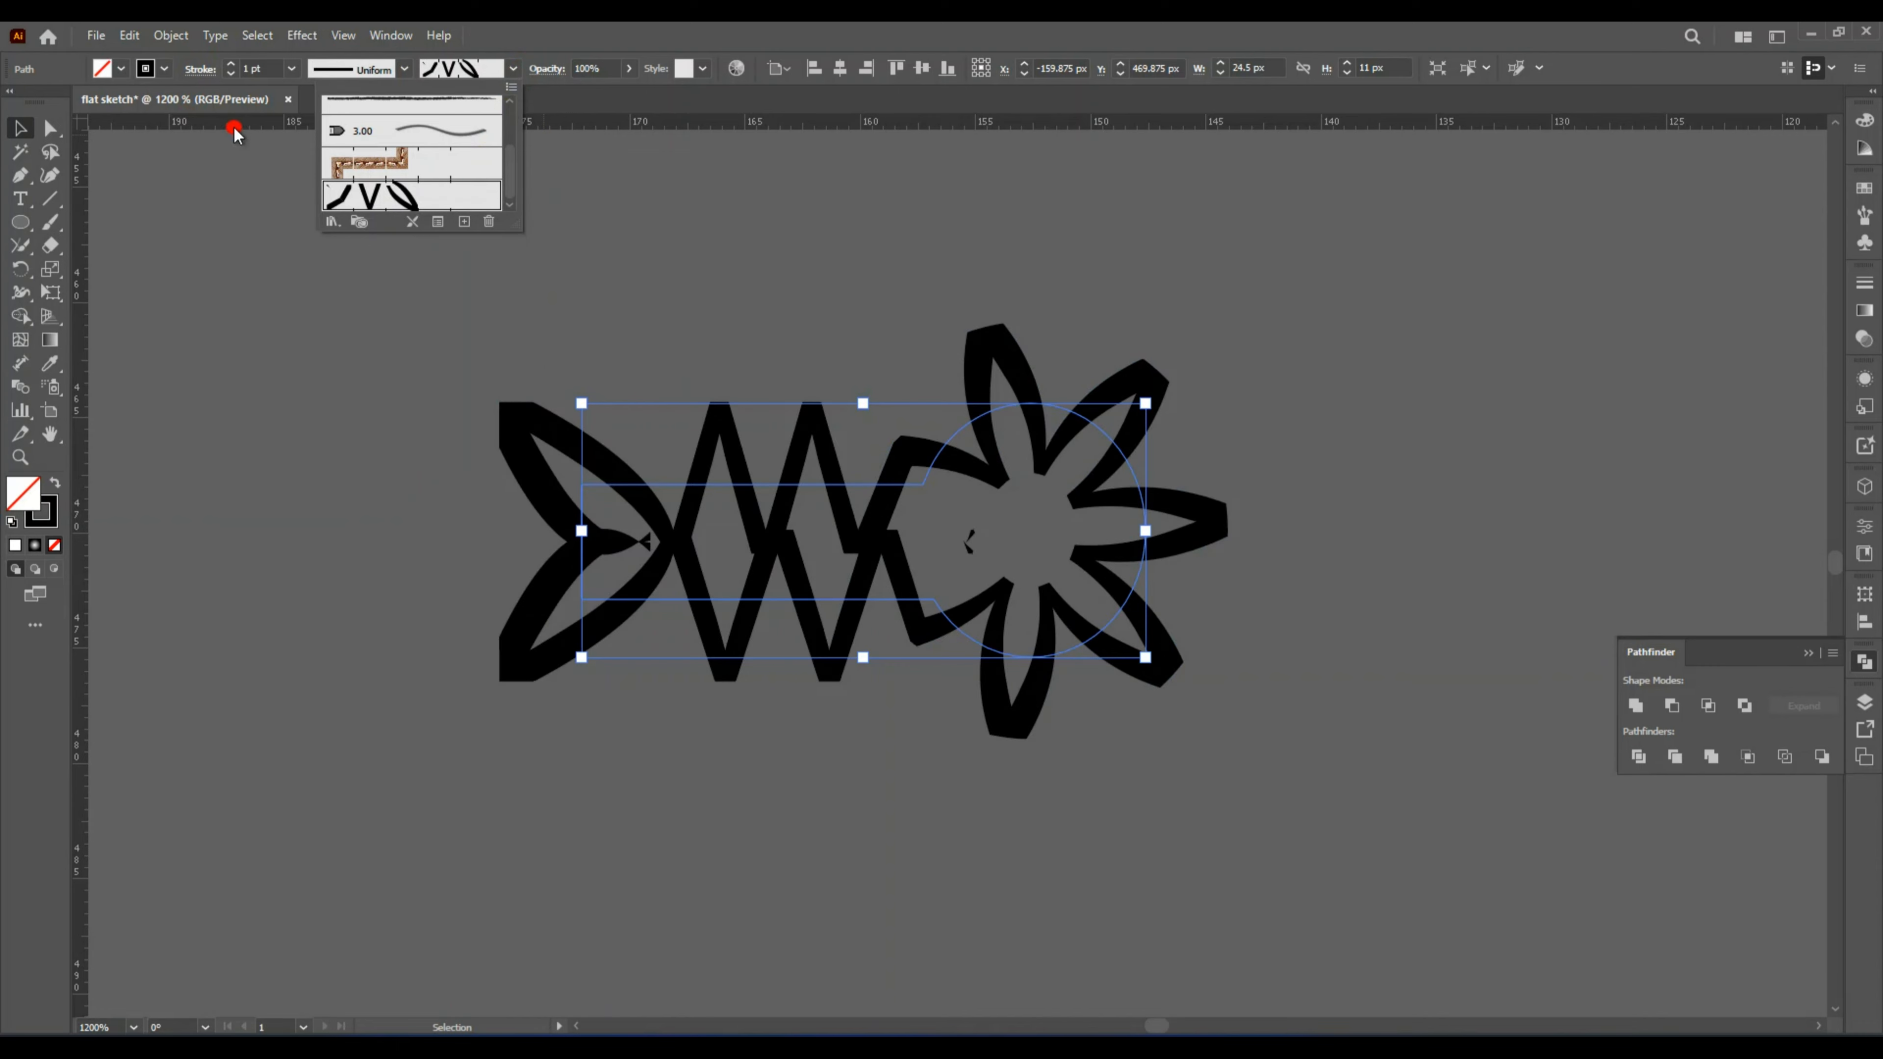
Set the stroke weight of the stitched keyhole outline to 0.25 pt.
{"action": "left_click", "coordinate": [245, 73]}
{"action": "left_click", "coordinate": [230, 73]}
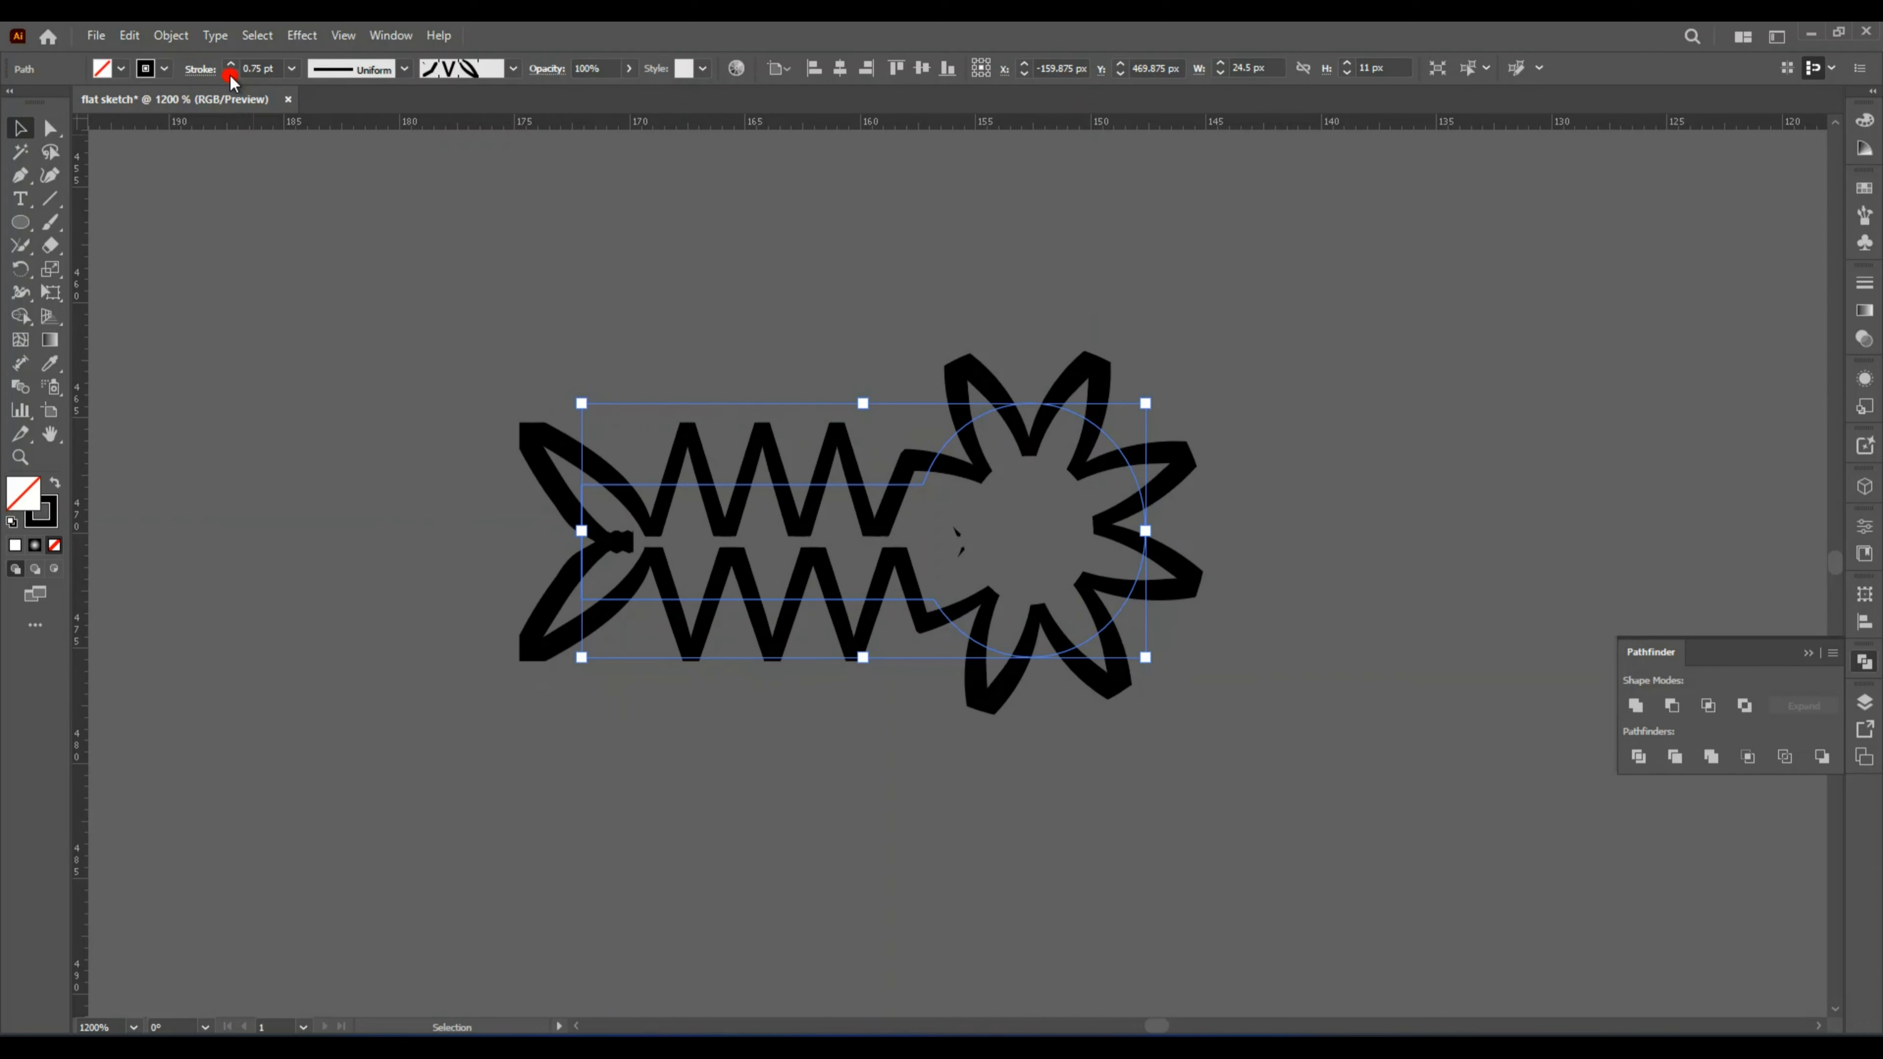
{"action": "left_click", "coordinate": [230, 73]}
{"action": "left_click", "coordinate": [231, 74]}
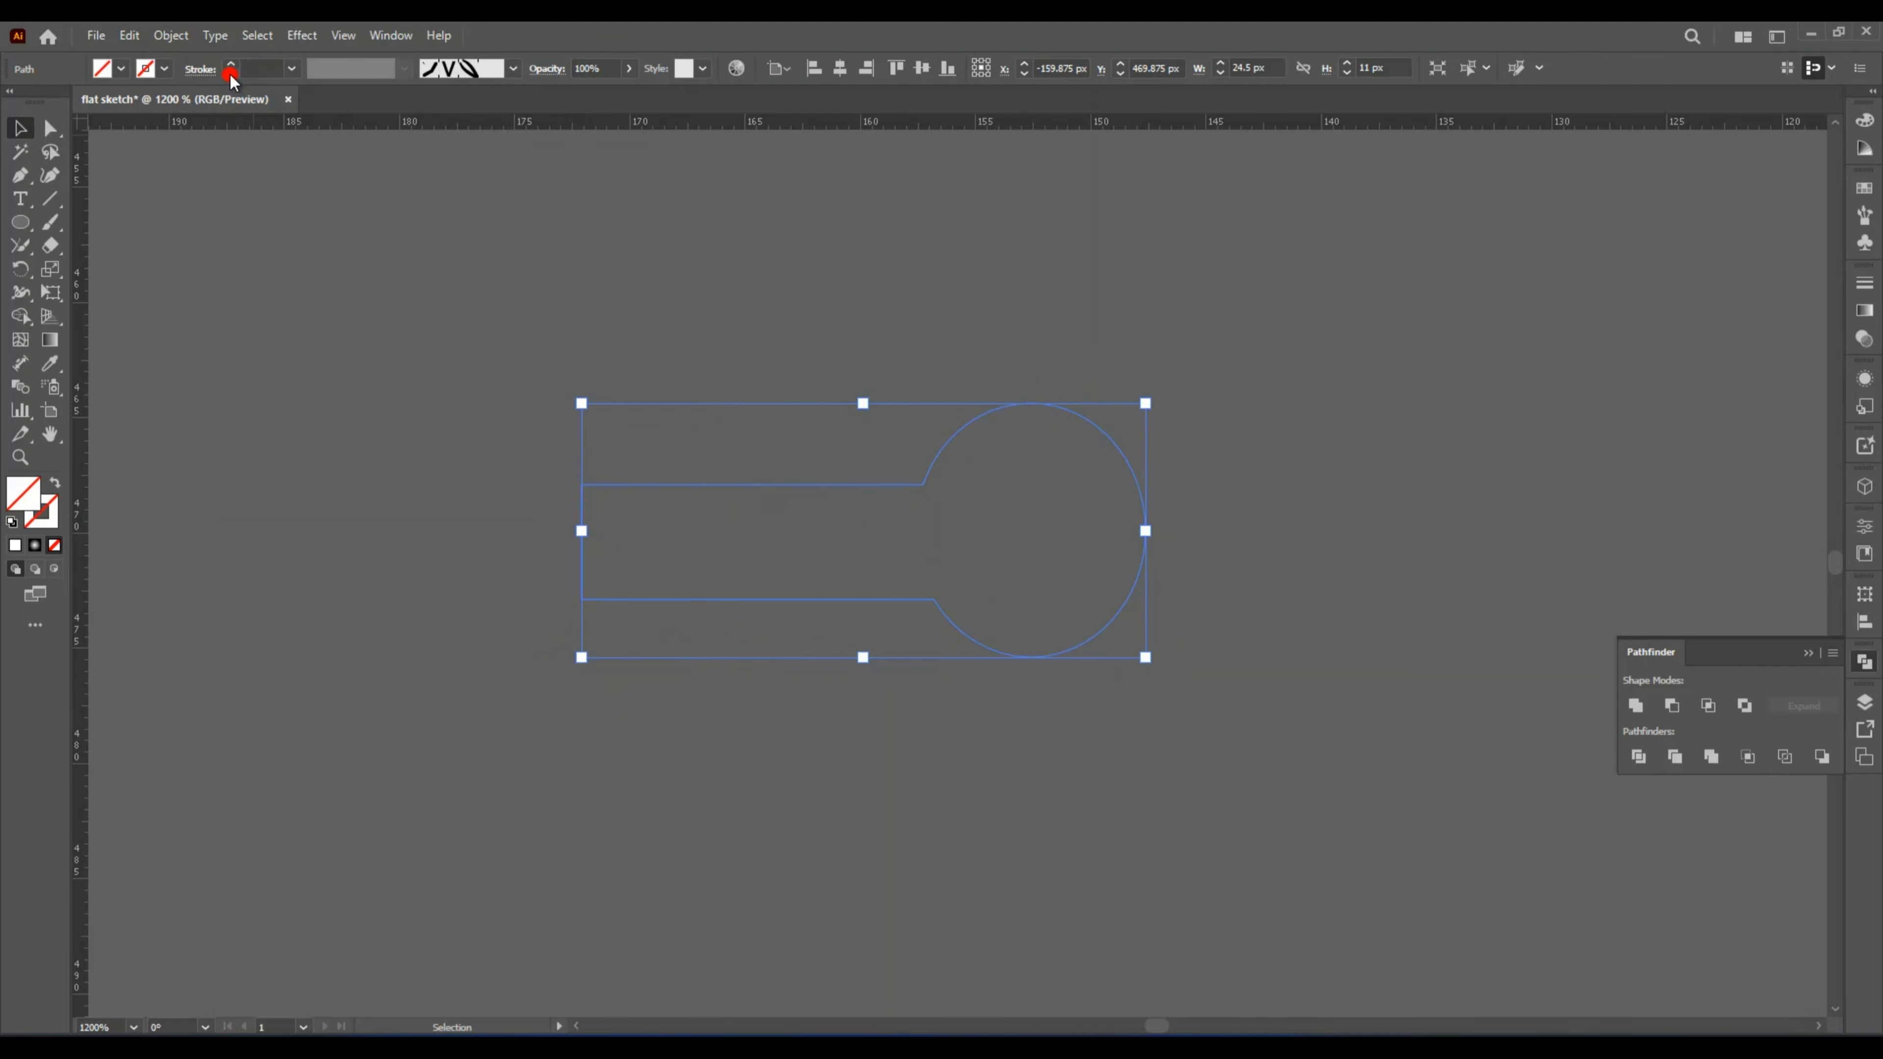
{"action": "left_click", "coordinate": [235, 64]}
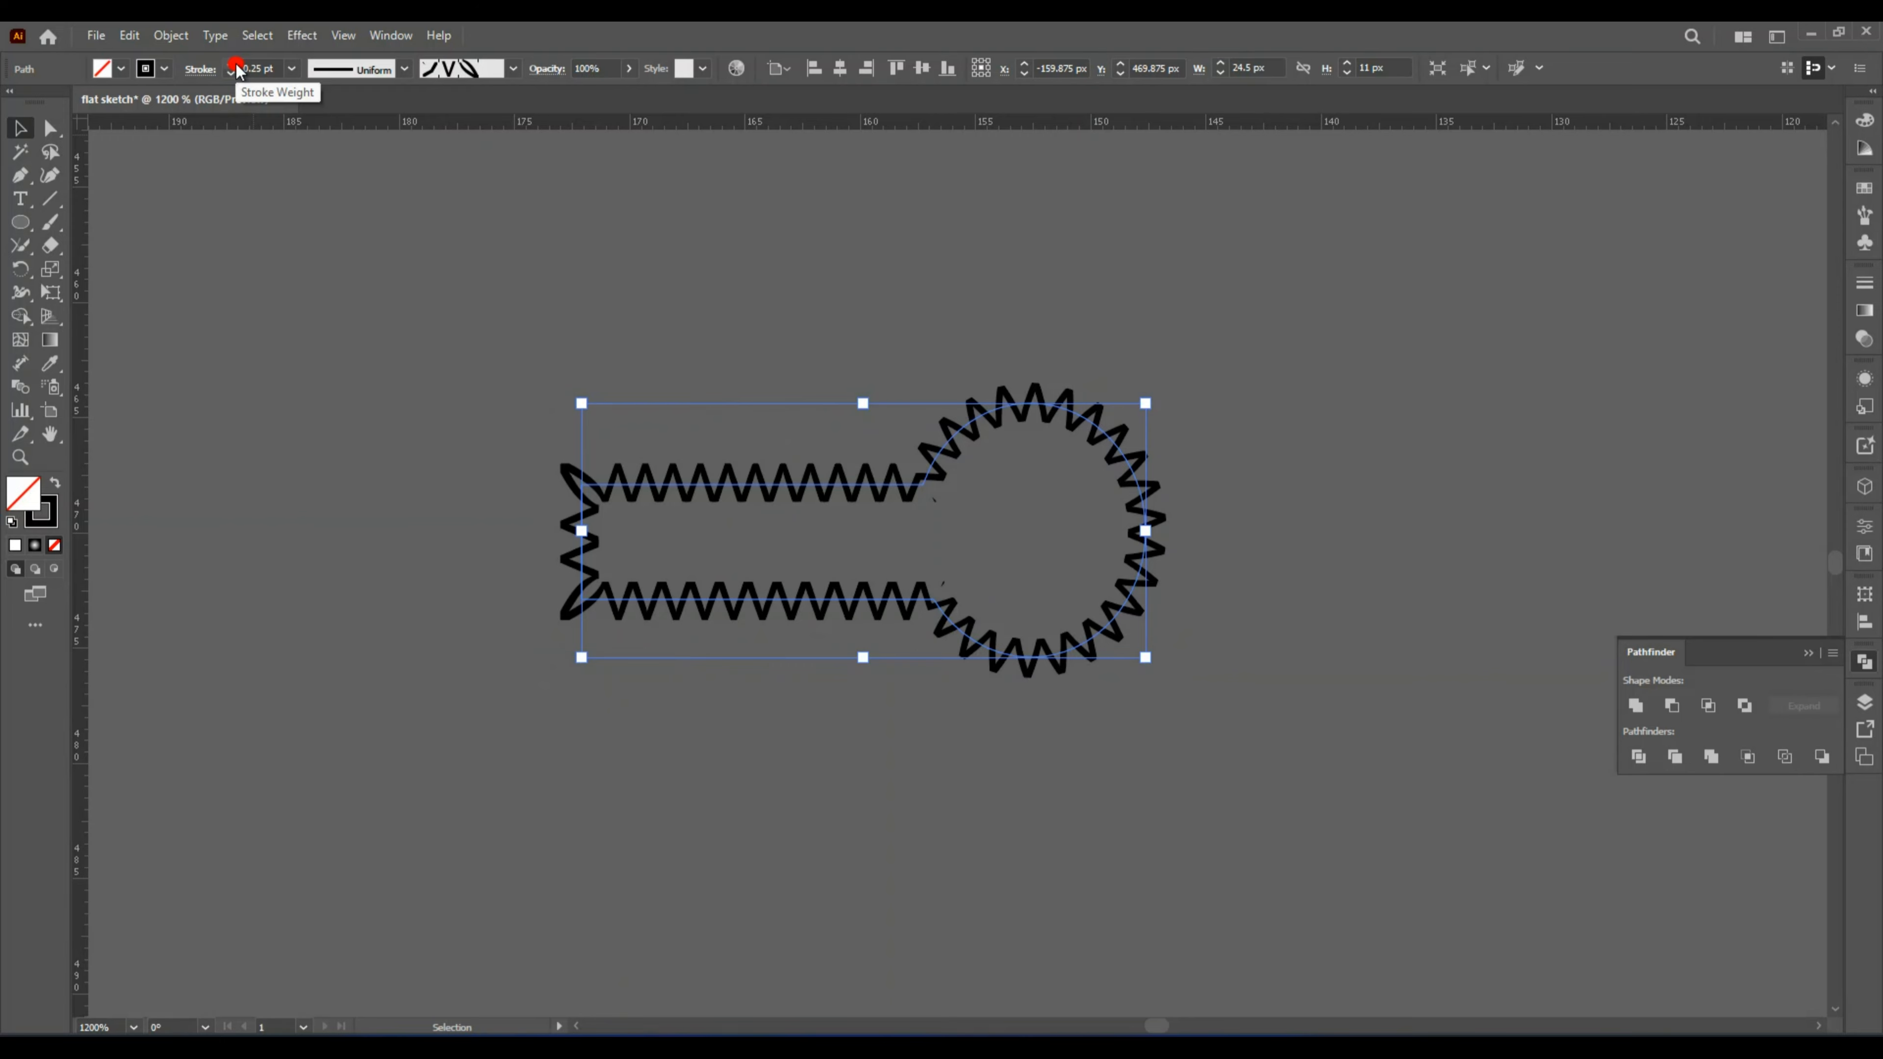
Place the stitched buttonhole on the coat's front below the lapel and move the black button over it.
{"action": "key", "text": "ctrl+minus"}
{"action": "key", "text": "ctrl+minus"}
{"action": "key", "text": "ctrl+minus"}
{"action": "key", "text": "ctrl+minus"}
{"action": "key", "text": "ctrl+minus"}
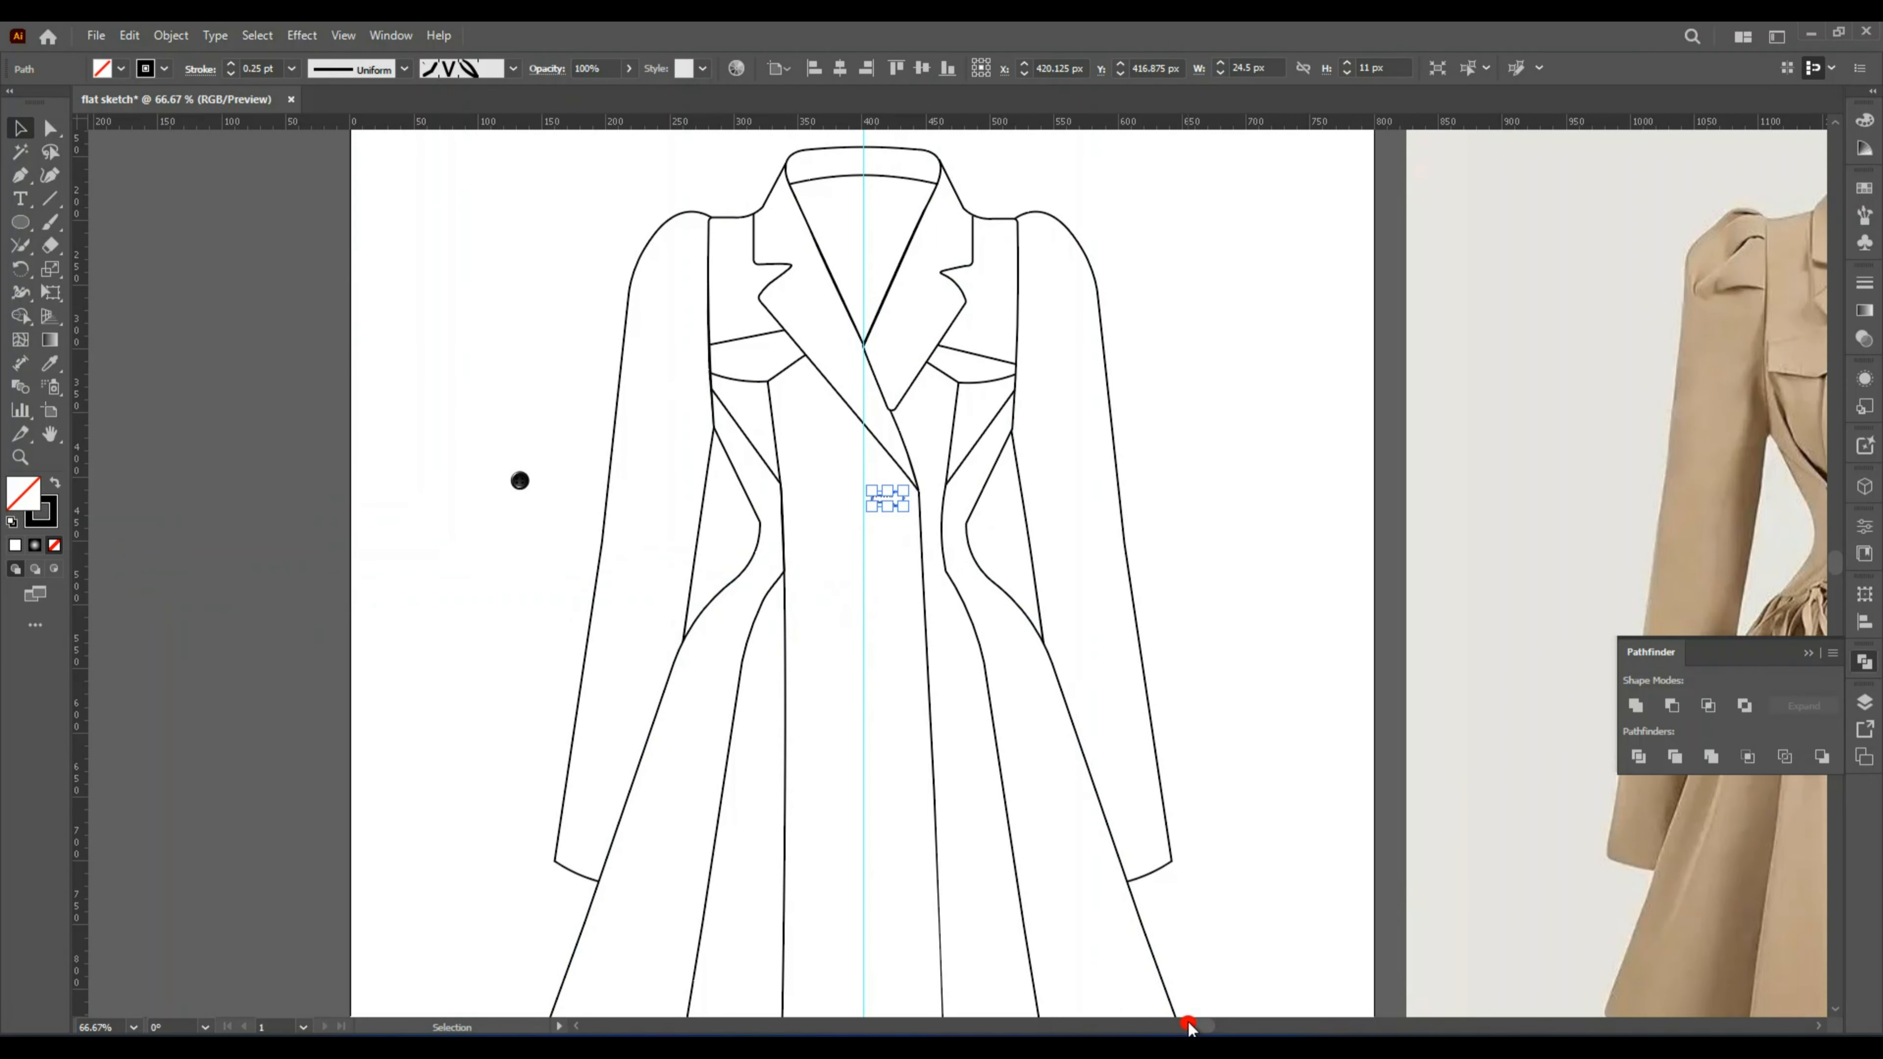
{"action": "left_click_drag", "start_coordinate": [1181, 1023], "coordinate": [1218, 1025]}
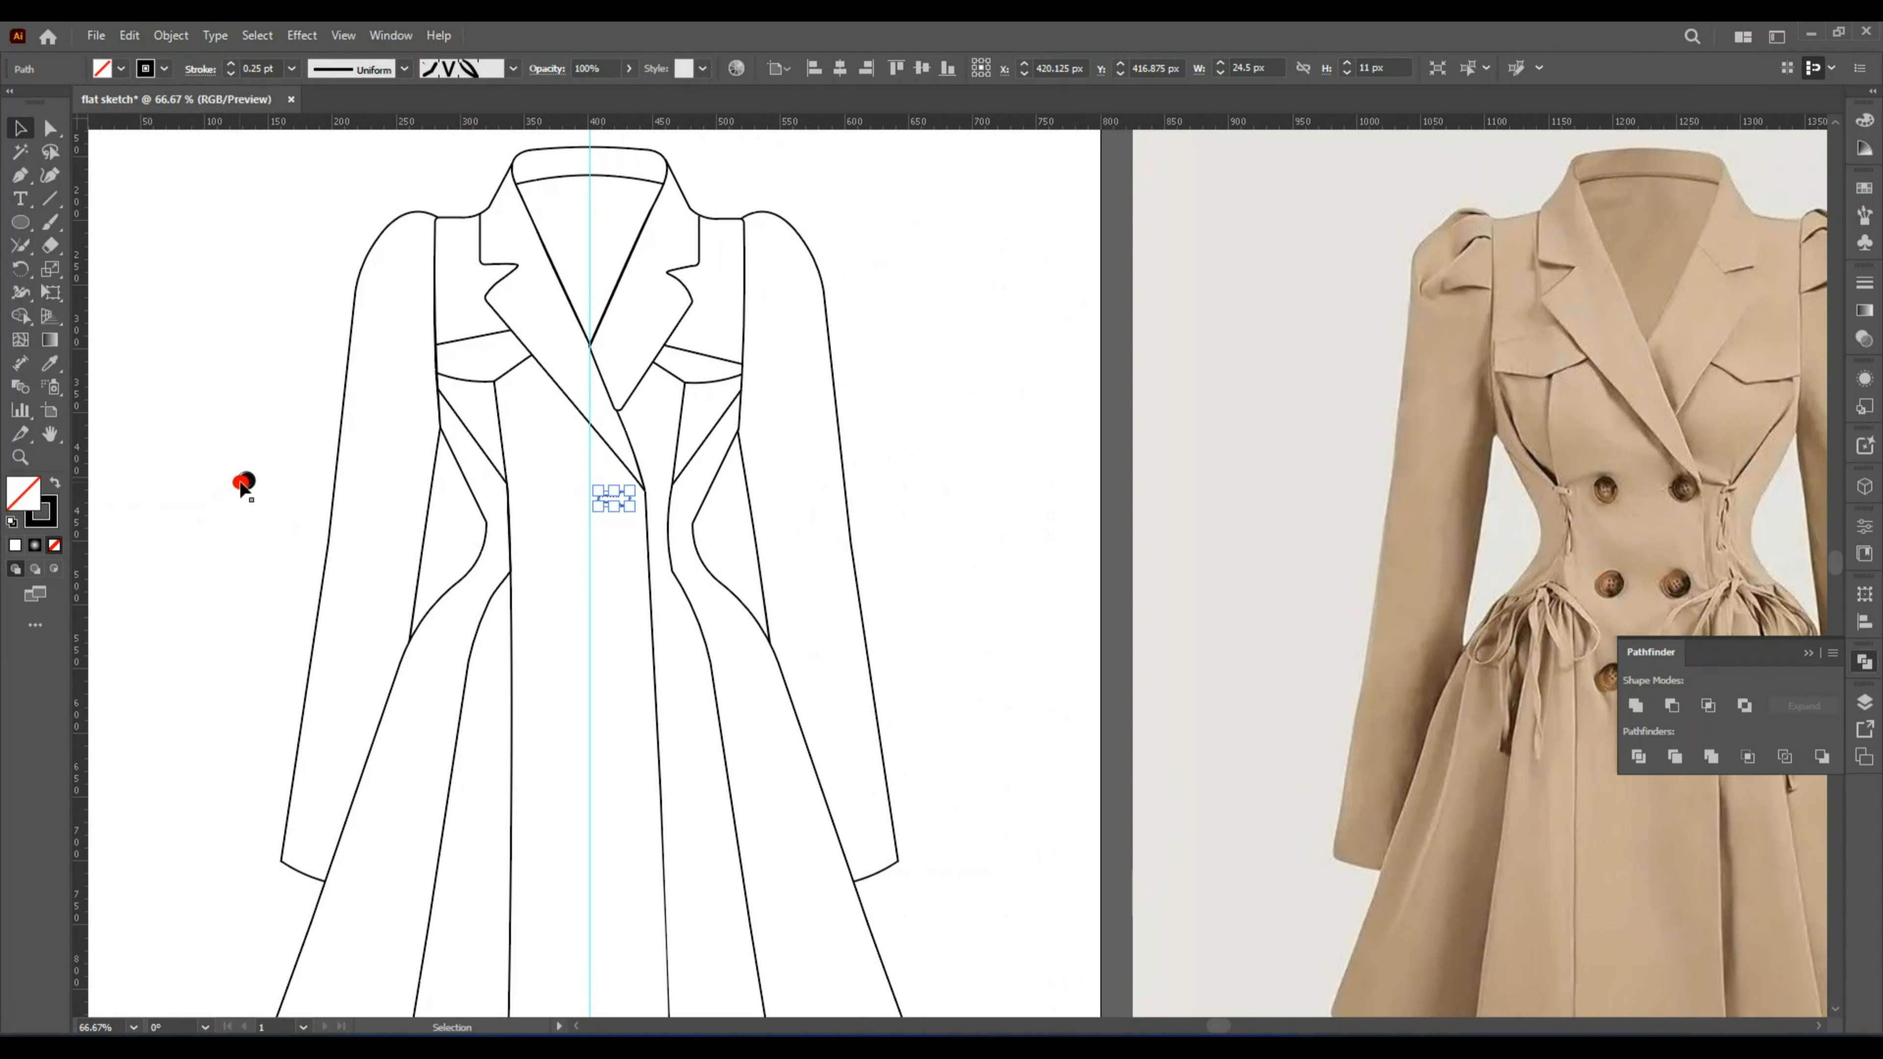
{"action": "left_click_drag", "start_coordinate": [244, 486], "coordinate": [622, 509]}
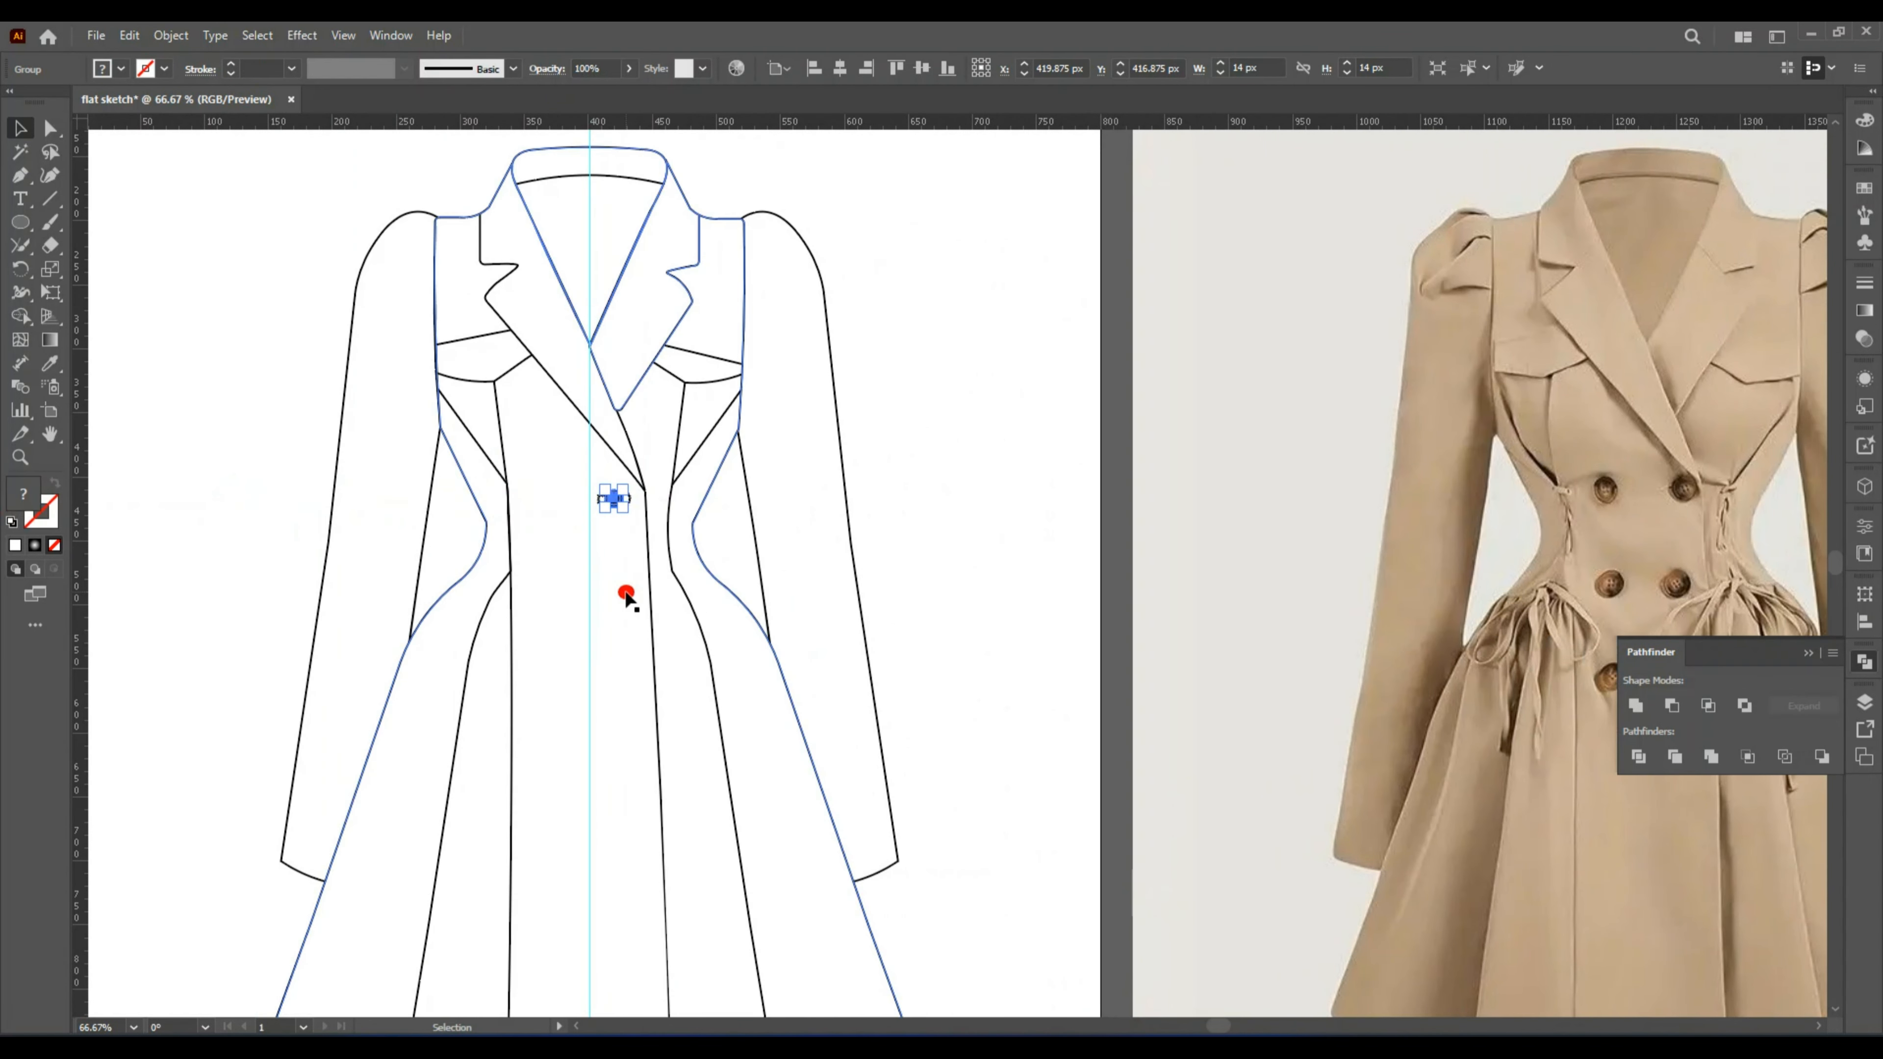
Bring the black button to the front so it covers the middle of the stitched buttonhole.
{"action": "key", "text": "ctrl+plus"}
{"action": "key", "text": "ctrl+plus"}
{"action": "key", "text": "ctrl+plus"}
{"action": "key", "text": "ctrl+plus"}
{"action": "key", "text": "ctrl+plus"}
{"action": "key", "text": "ctrl+plus"}
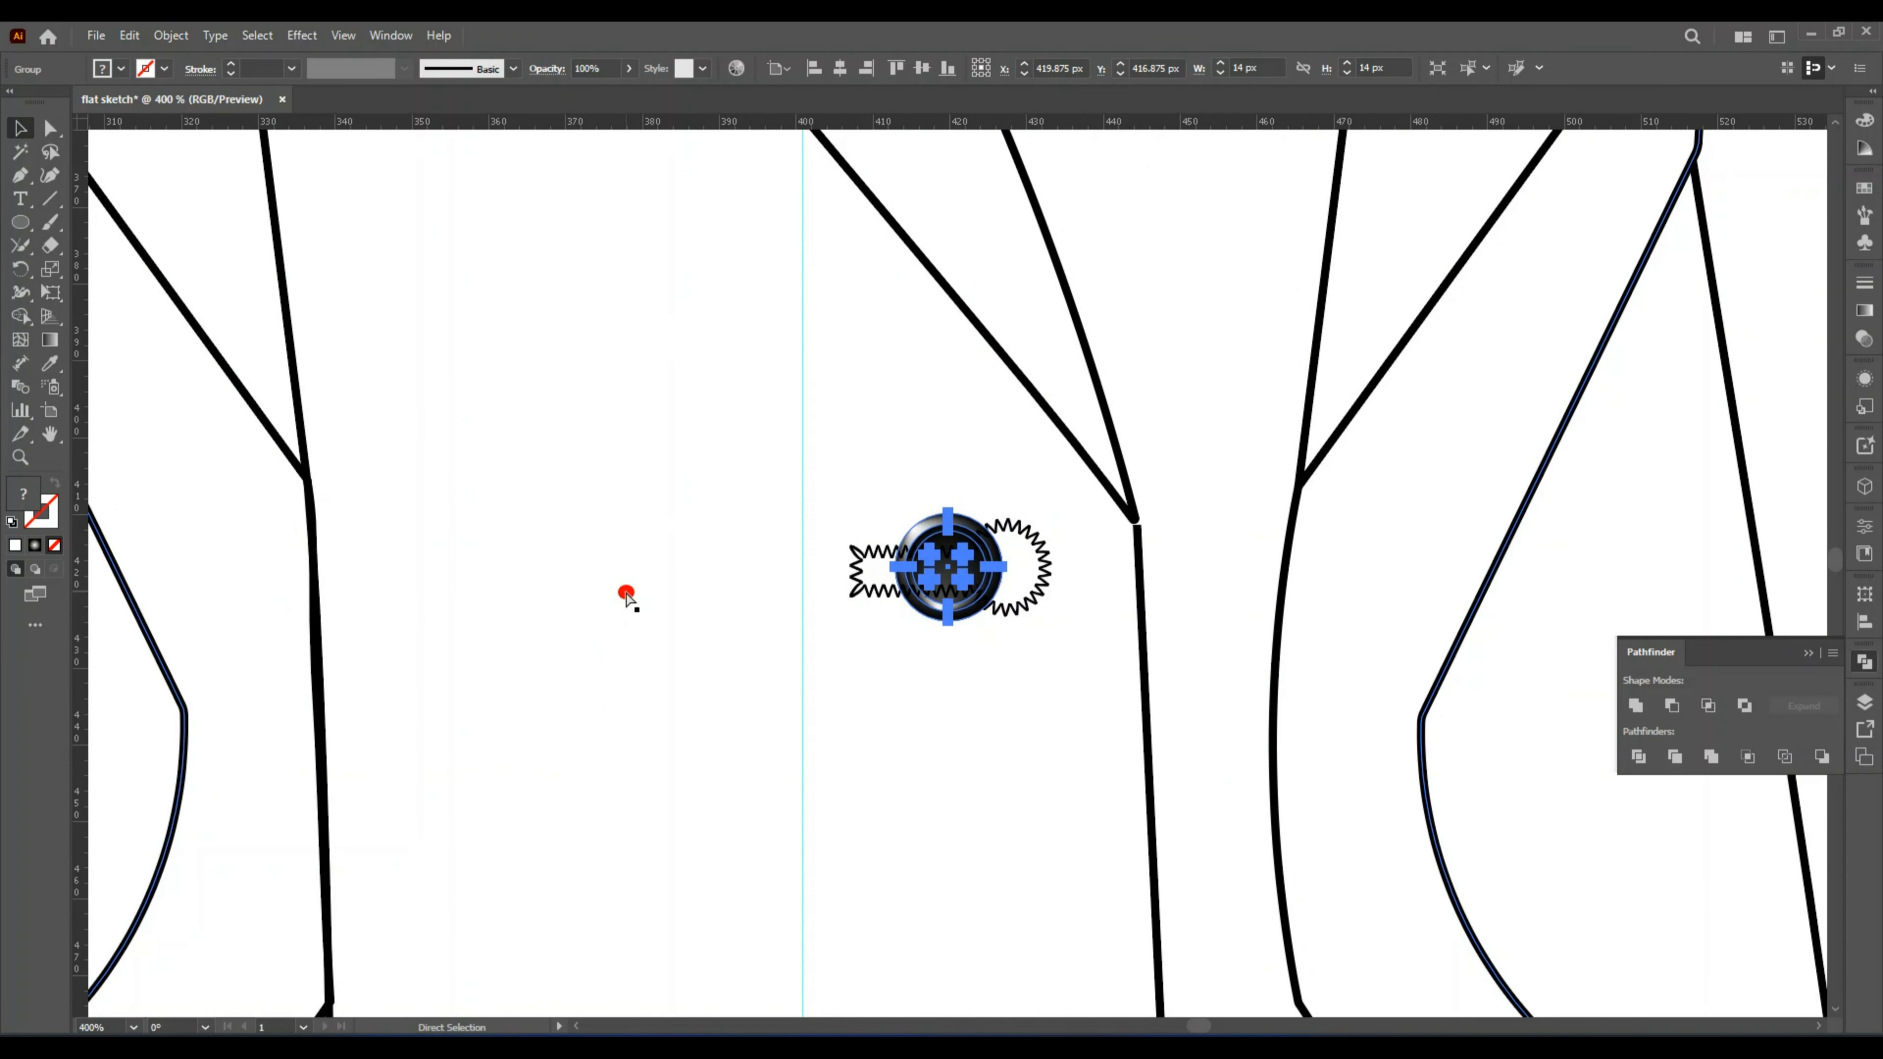
{"action": "right_click", "coordinate": [968, 617]}
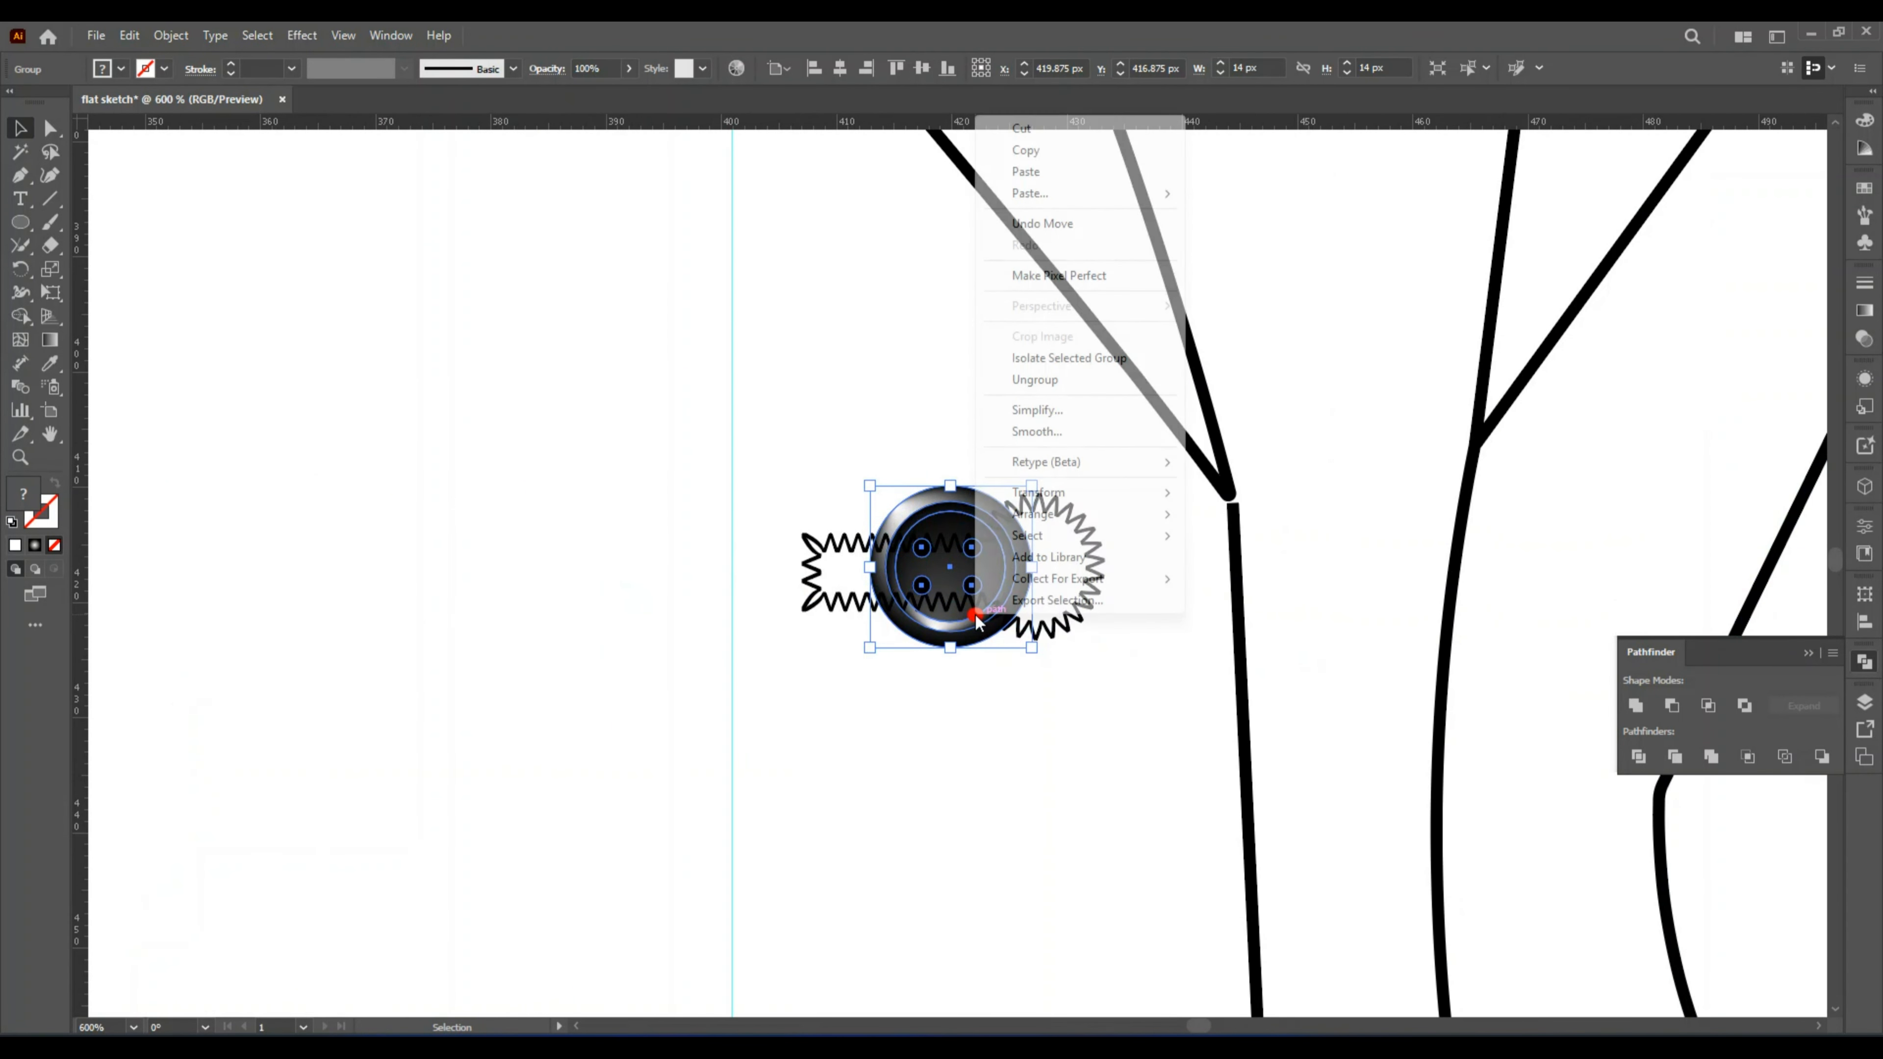
{"action": "mouse_move", "coordinate": [1055, 513]}
{"action": "left_click", "coordinate": [1225, 522]}
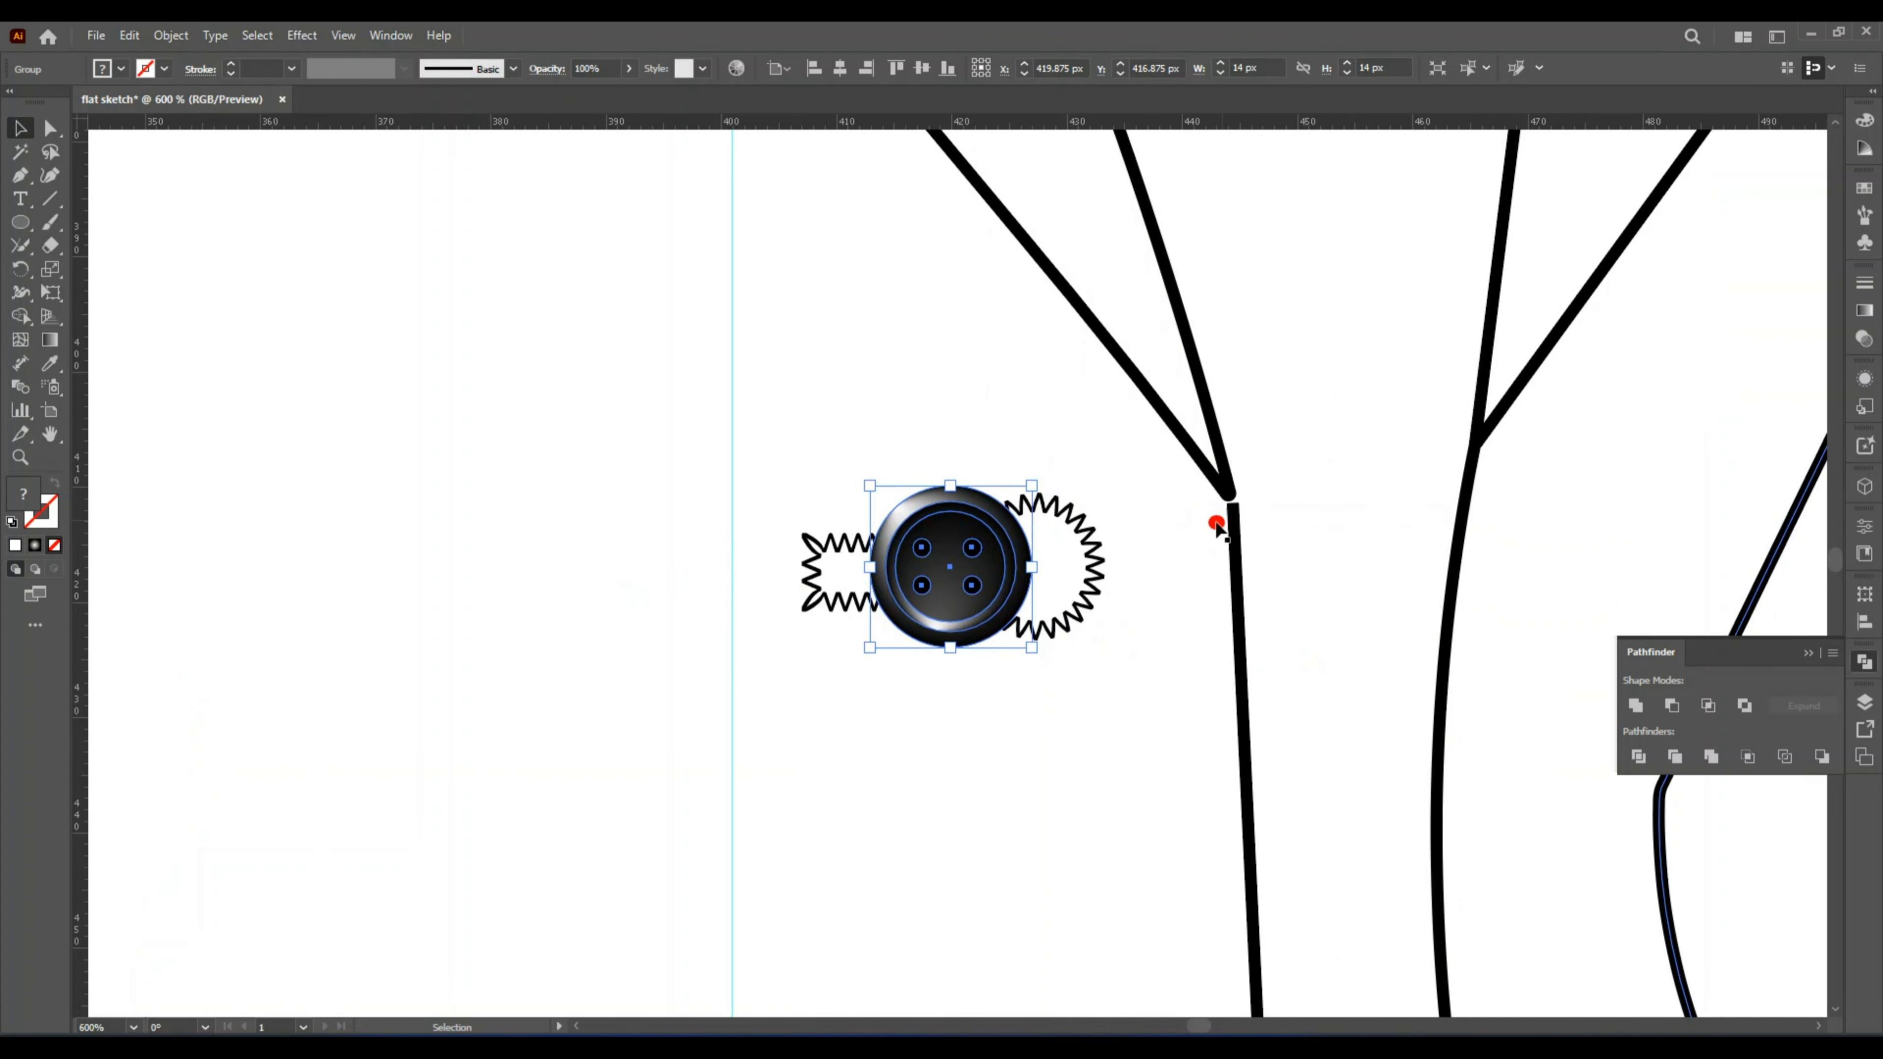
Group the black button together with the stitched buttonhole behind it.
{"action": "left_click", "coordinate": [1072, 624], "text": "shift"}
{"action": "key", "text": "ctrl+plus"}
{"action": "right_click", "coordinate": [1081, 628]}
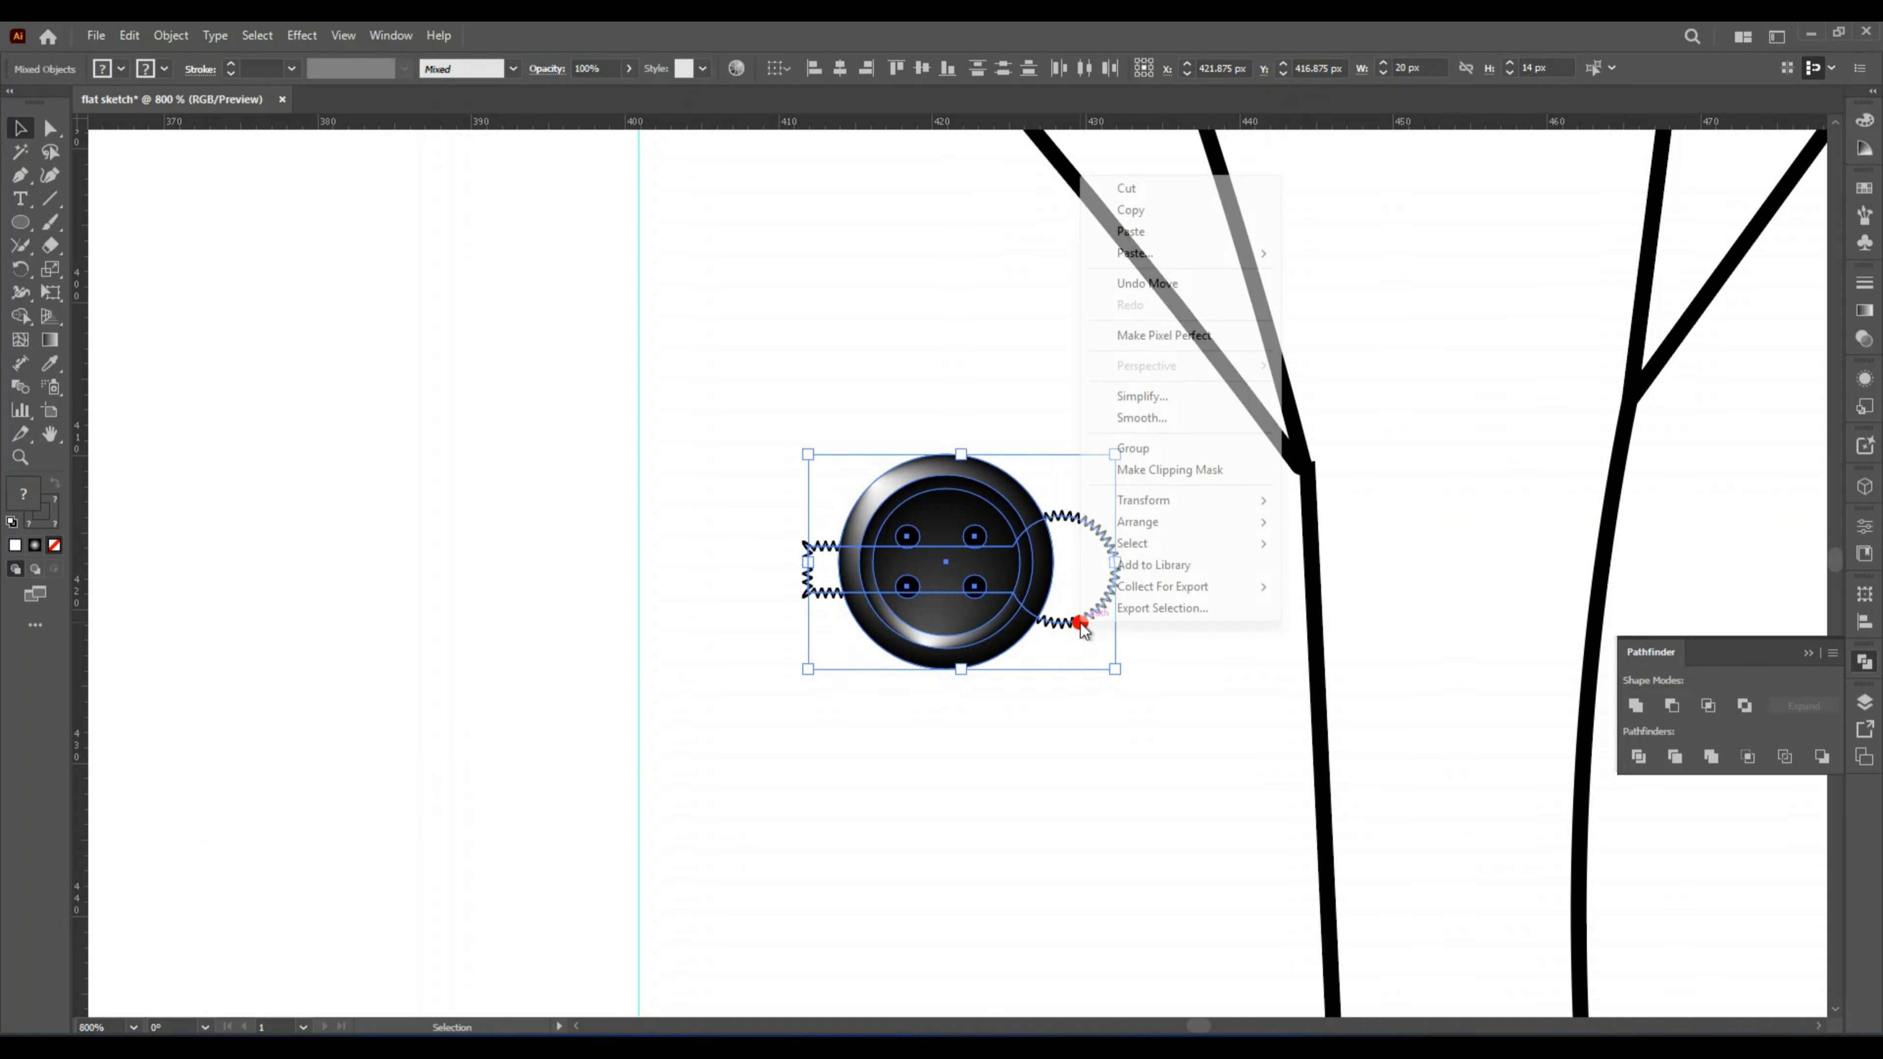
{"action": "left_click", "coordinate": [1137, 448]}
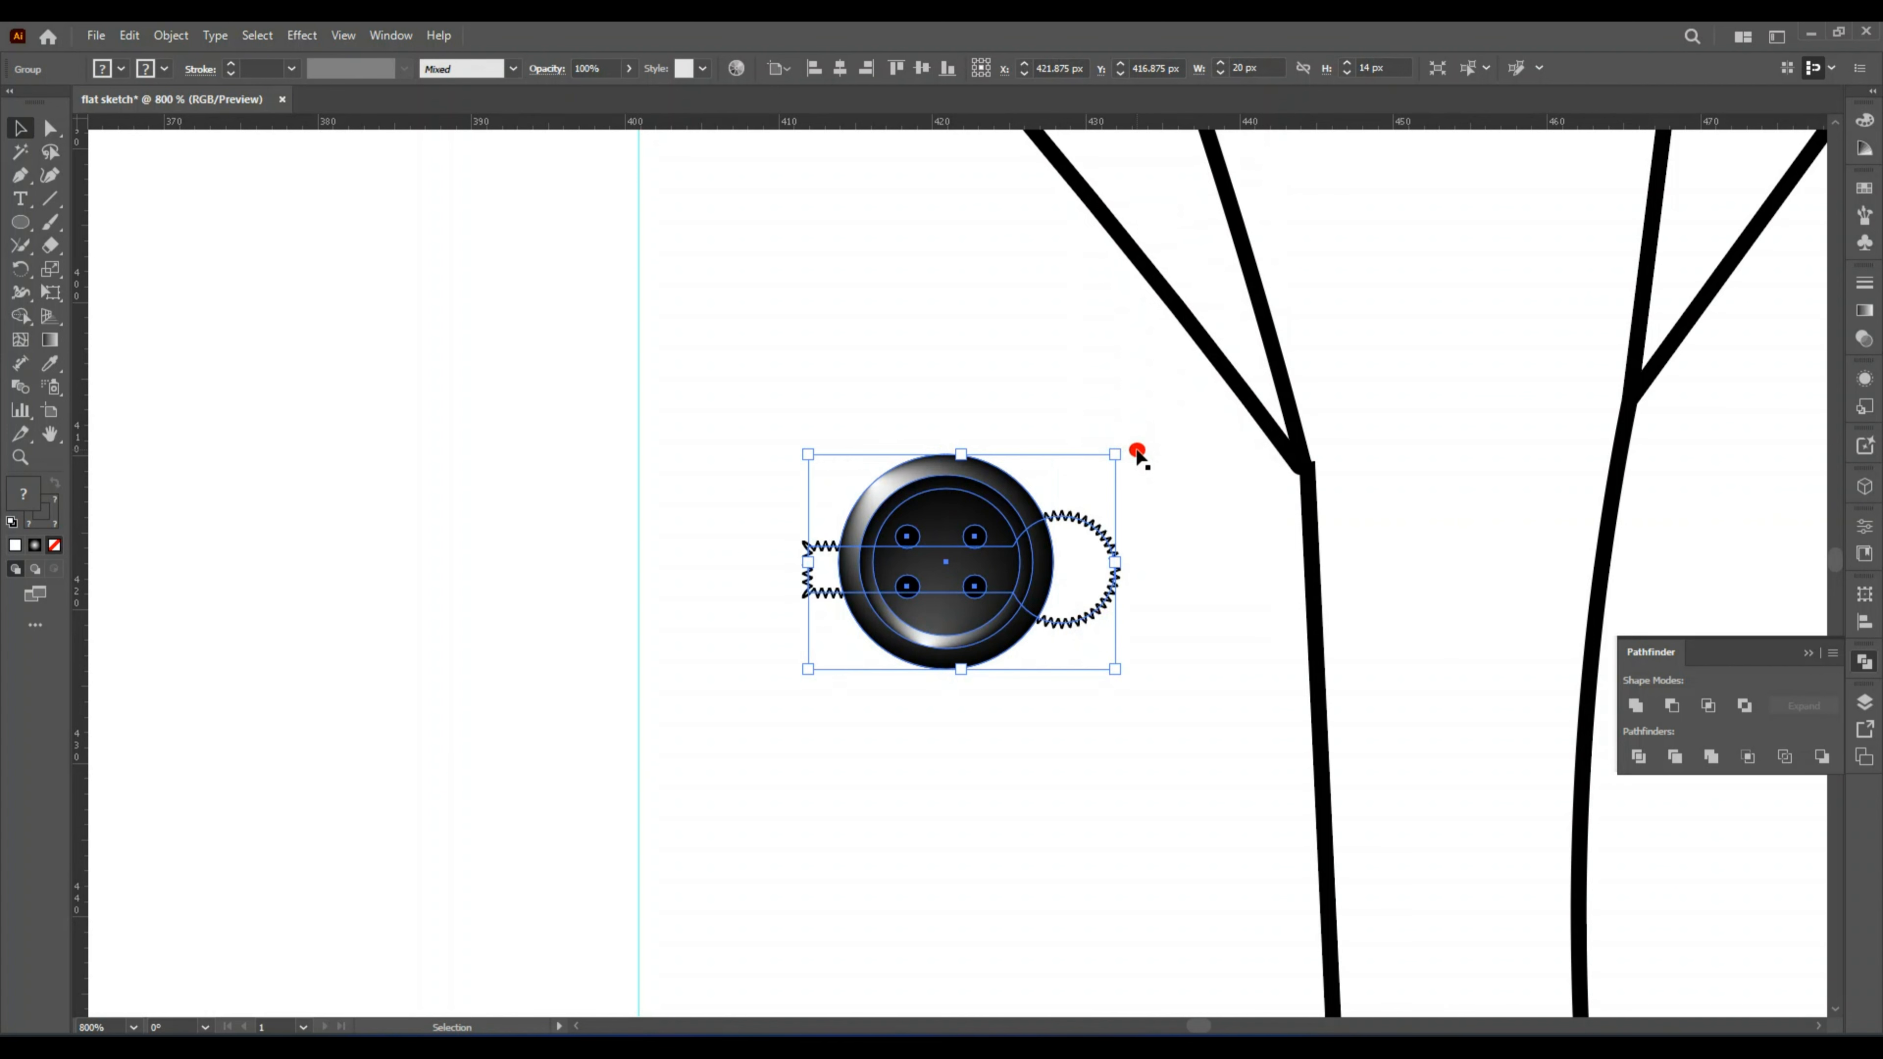
Duplicate the grouped button and buttonhole in place and move the copy about 42 px left across the centre front line.
{"action": "key", "text": "ctrl+minus"}
{"action": "key", "text": "ctrl+minus"}
{"action": "key", "text": "ctrl+minus"}
{"action": "key", "text": "ctrl+minus"}
{"action": "key", "text": "ctrl+minus"}
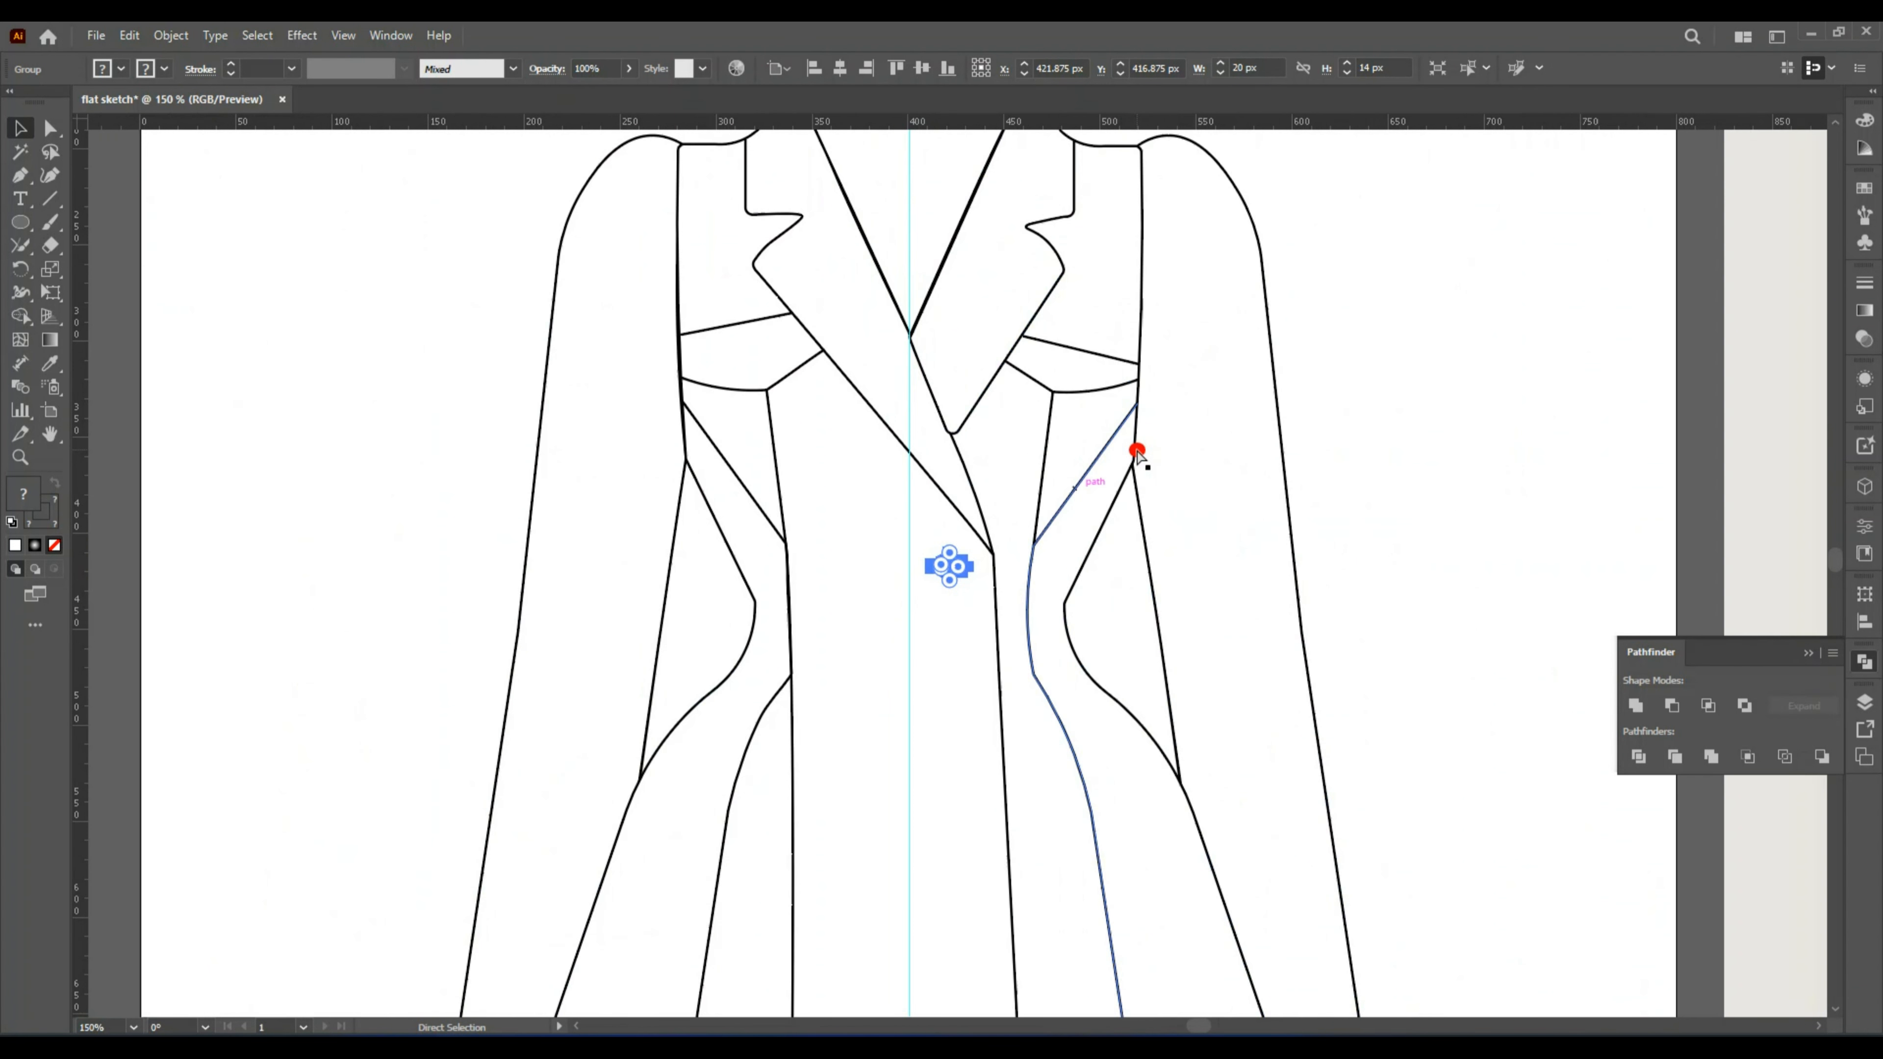
{"action": "key", "text": "ctrl+minus"}
{"action": "key", "text": "ctrl+minus"}
{"action": "key", "text": "ctrl+minus"}
{"action": "key", "text": "ctrl+c"}
{"action": "key", "text": "ctrl+f"}
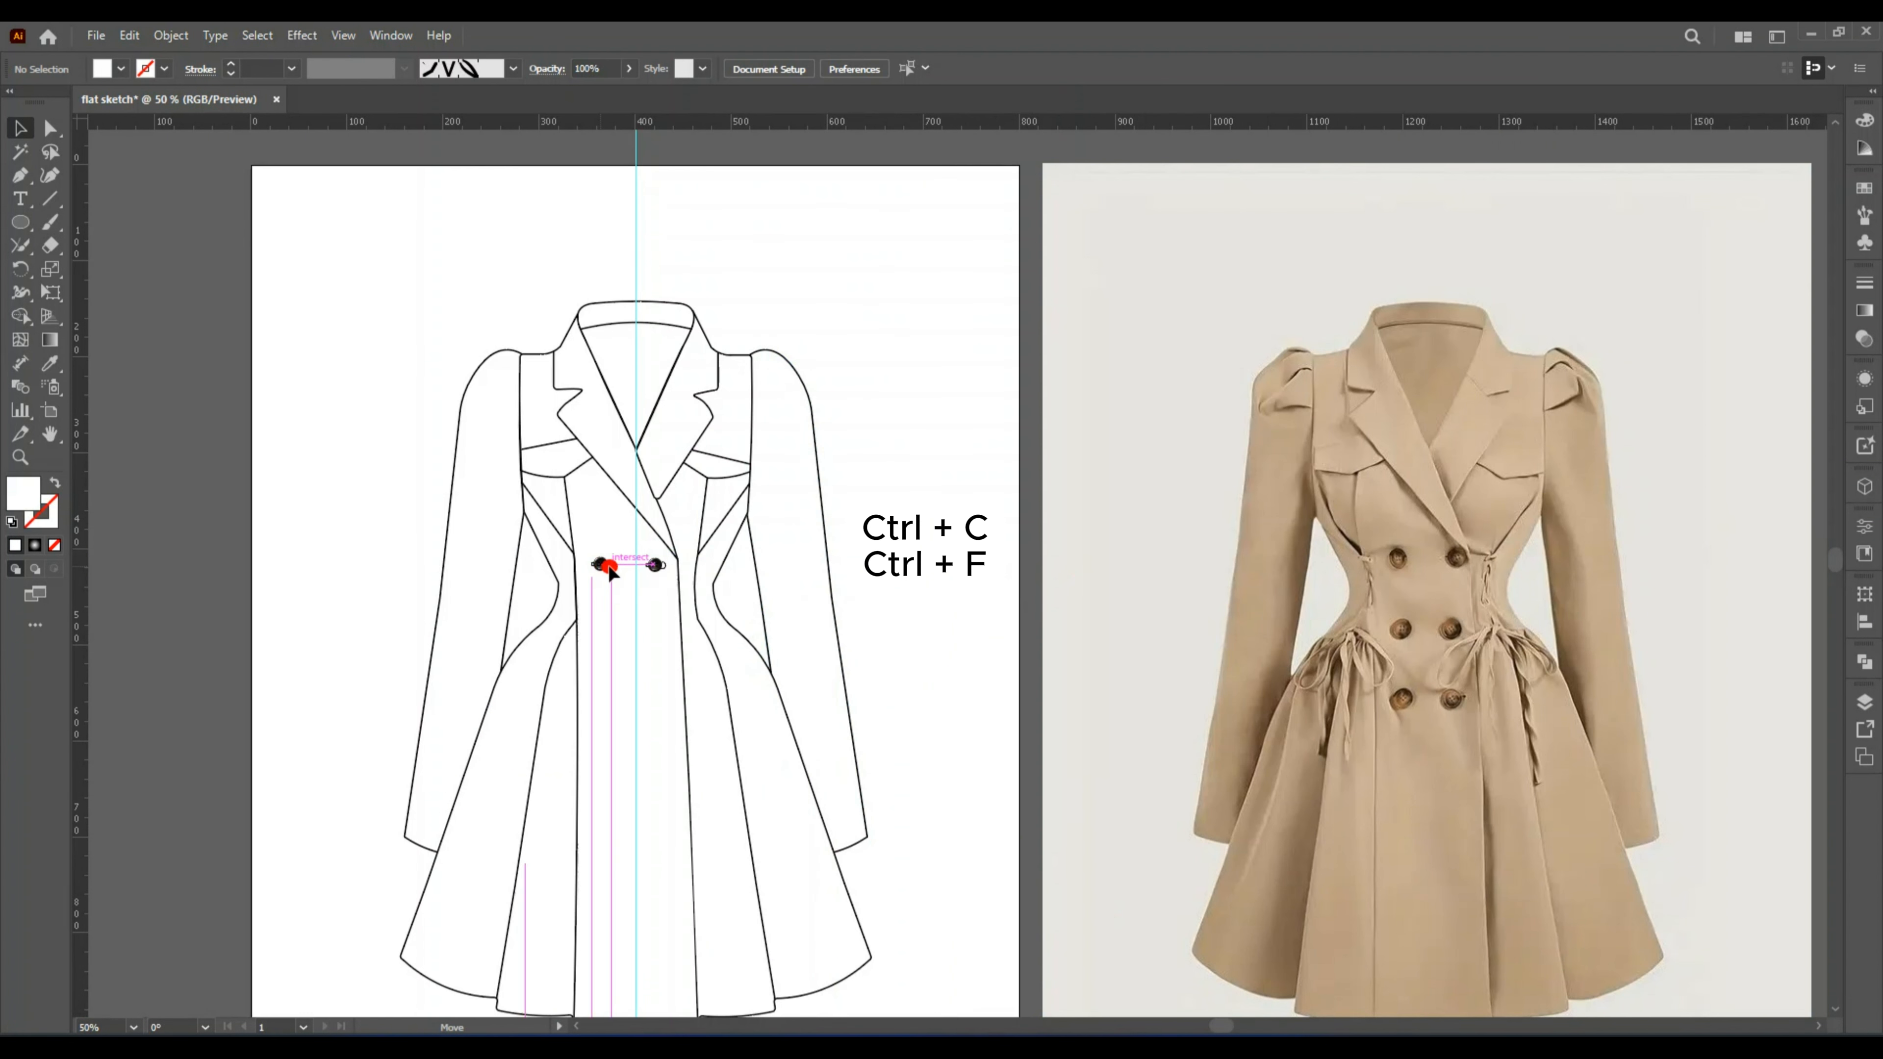
{"action": "left_click_drag", "start_coordinate": [630, 559], "coordinate": [616, 565]}
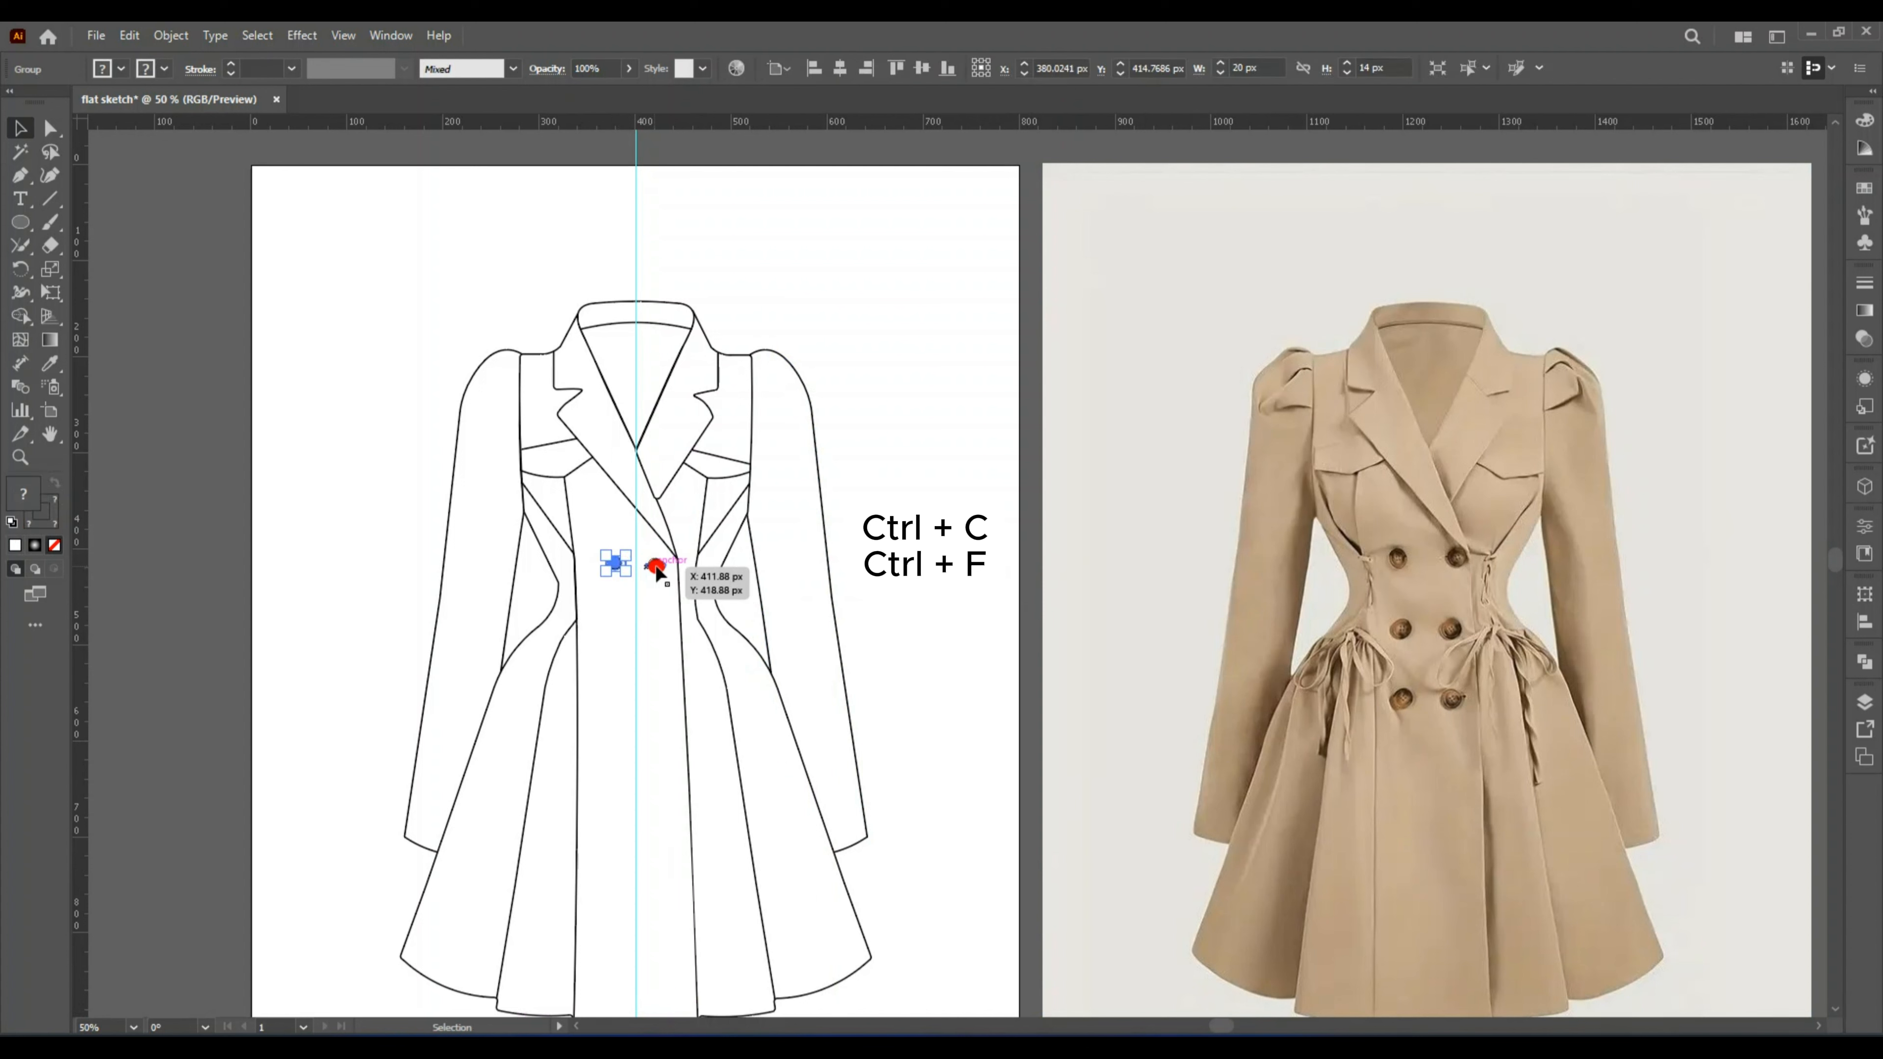
Align the two button groups by their vertical centres so they form a level row.
{"action": "left_click", "coordinate": [653, 566], "text": "shift"}
{"action": "key", "text": "v"}
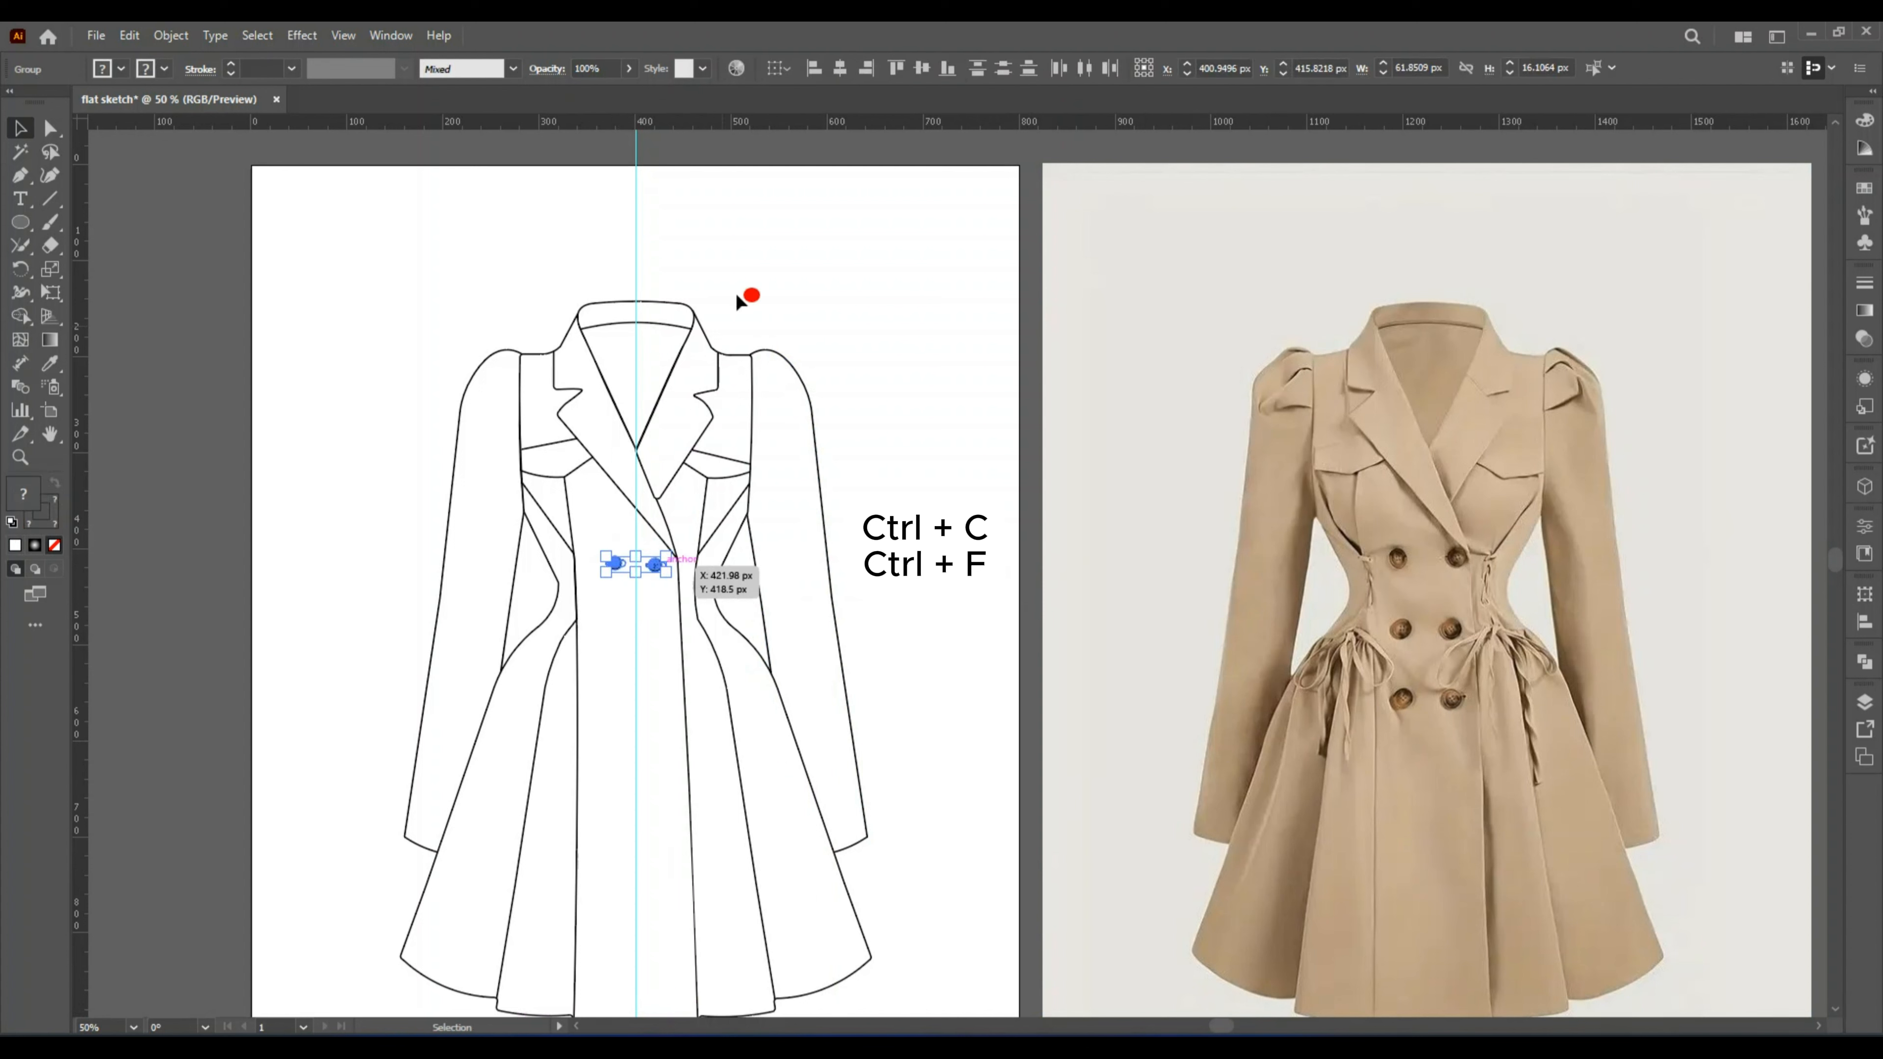
{"action": "left_click", "coordinate": [923, 69]}
Duplicate the button pair in place and move the copy 60 px straight down to form the second row.
{"action": "key", "text": "ctrl+c"}
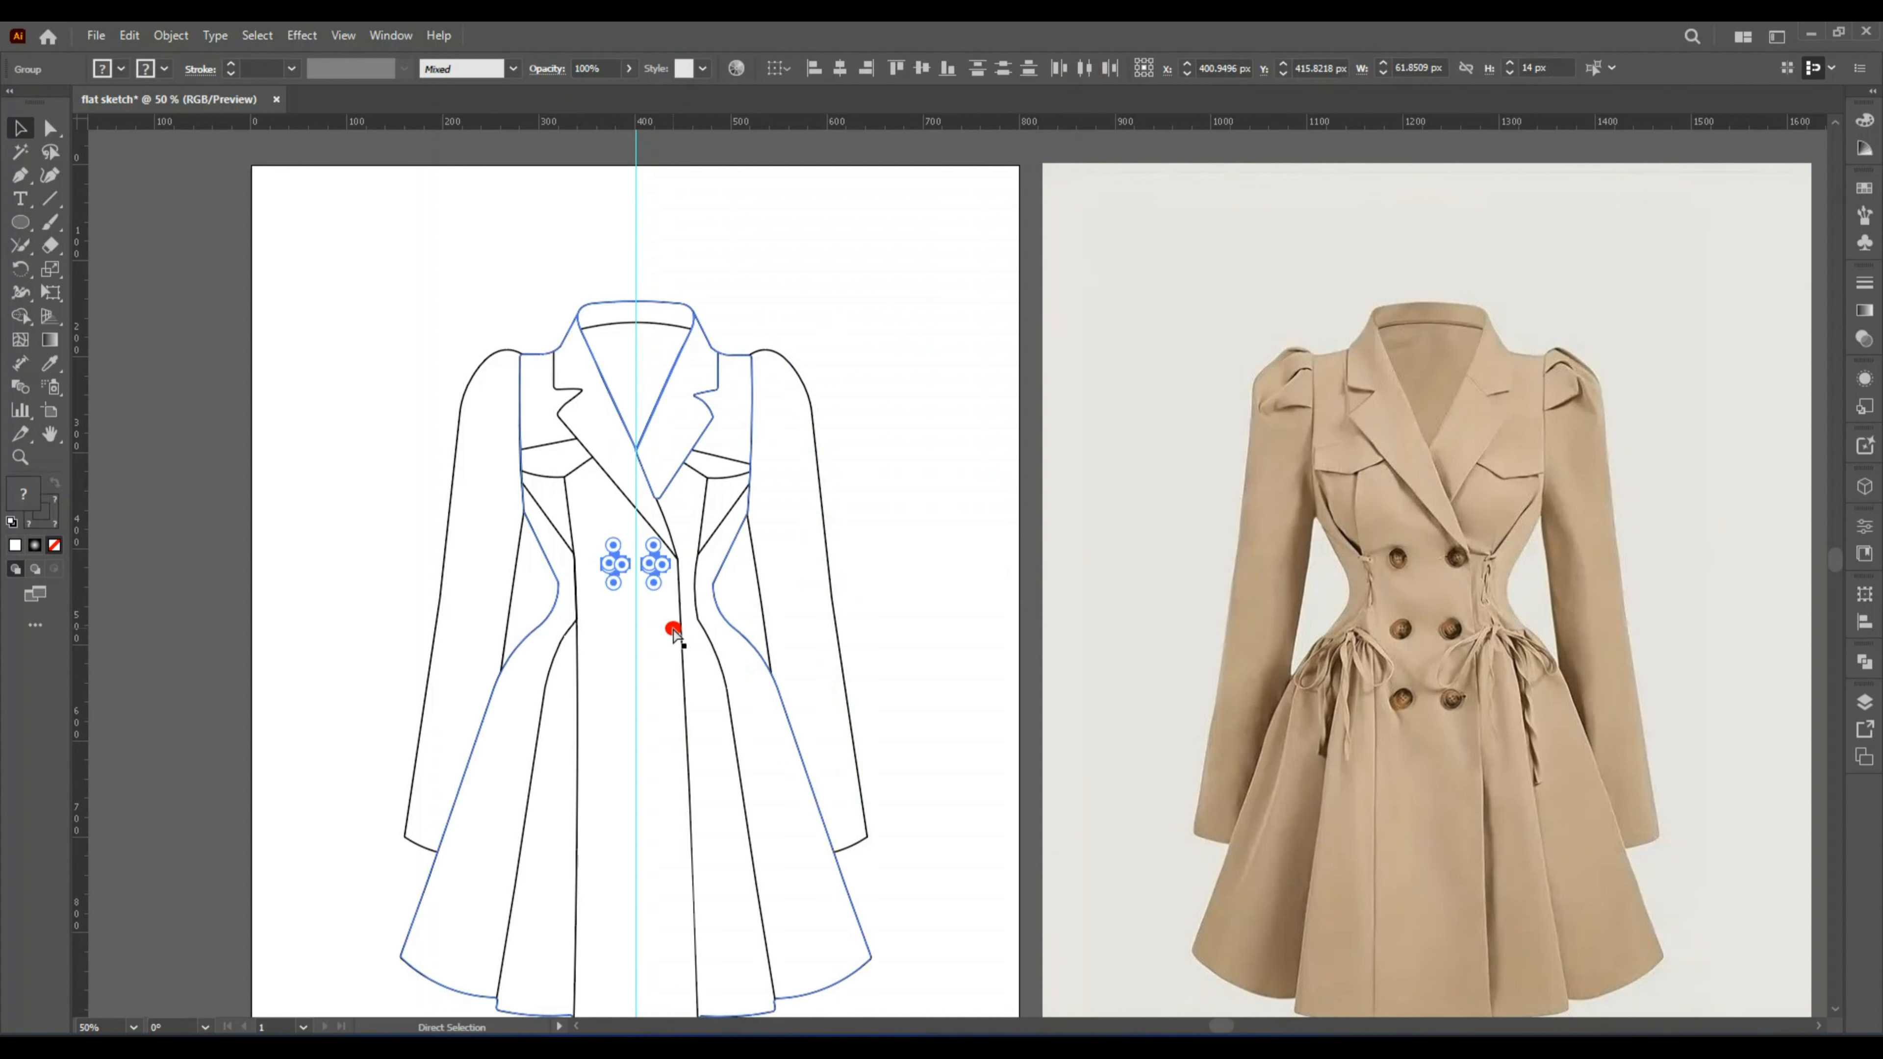
{"action": "key", "text": "ctrl+f"}
{"action": "key", "text": "Down"}
{"action": "key", "text": "Down"}
{"action": "key", "text": "Down"}
{"action": "key", "text": "Down"}
{"action": "key", "text": "Down"}
{"action": "key", "text": "Down"}
{"action": "key", "text": "Down"}
{"action": "key", "text": "Down"}
{"action": "key", "text": "Down"}
{"action": "key", "text": "Down"}
{"action": "key", "text": "Down"}
{"action": "key", "text": "Down"}
{"action": "key", "text": "Down"}
{"action": "key", "text": "Down"}
{"action": "key", "text": "Down"}
{"action": "key", "text": "Down"}
{"action": "key", "text": "Down"}
{"action": "key", "text": "Down"}
{"action": "key", "text": "Down"}
{"action": "key", "text": "Down"}
{"action": "key", "text": "Down"}
{"action": "key", "text": "Down"}
{"action": "key", "text": "Down"}
{"action": "key", "text": "Down"}
{"action": "key", "text": "Down"}
{"action": "key", "text": "Down"}
{"action": "key", "text": "Down"}
{"action": "key", "text": "Down"}
Duplicate the second button row in place and move the copy another 60 px down to form the third row.
{"action": "key", "text": "ctrl+c"}
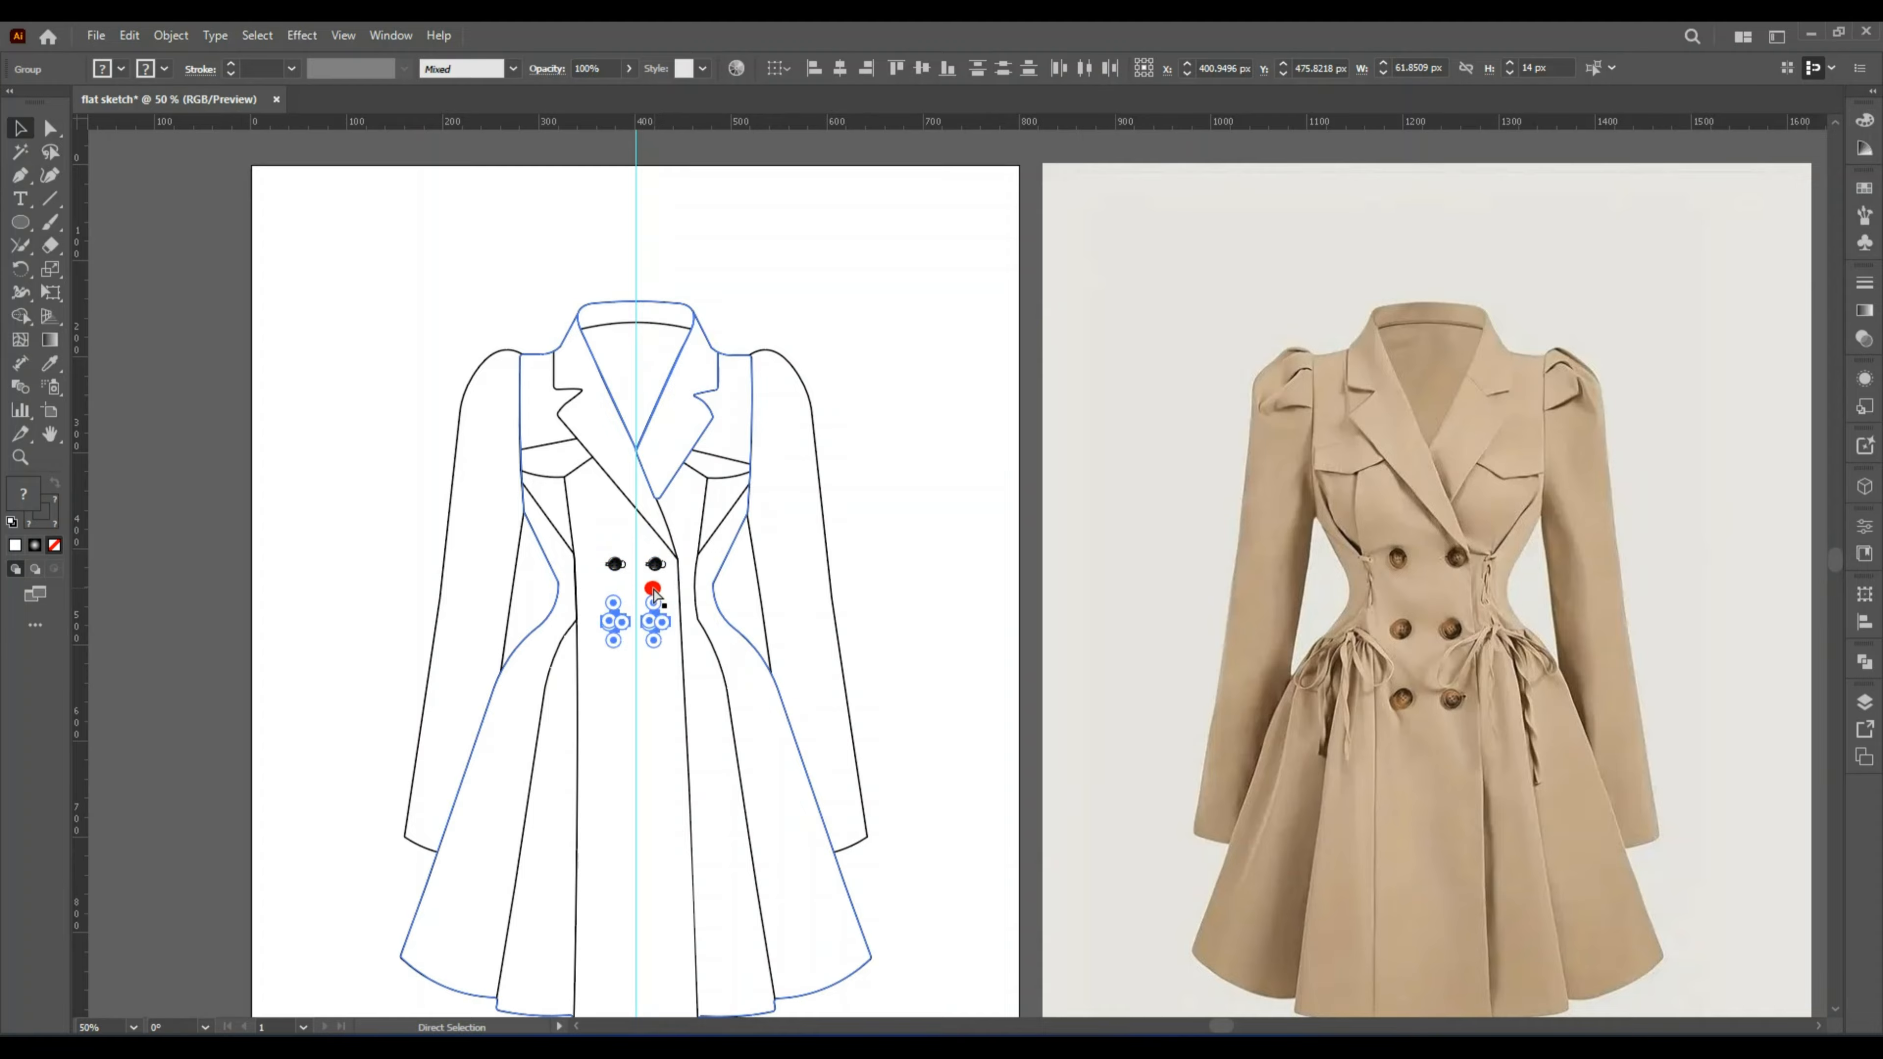
{"action": "key", "text": "ctrl+f"}
{"action": "key", "text": "Down"}
{"action": "key", "text": "Down"}
{"action": "key", "text": "Down"}
{"action": "key", "text": "Down"}
{"action": "key", "text": "Down"}
{"action": "key", "text": "Down"}
{"action": "key", "text": "Down"}
{"action": "key", "text": "Down"}
{"action": "key", "text": "Down"}
{"action": "key", "text": "Down"}
{"action": "key", "text": "Down"}
{"action": "key", "text": "Down"}
{"action": "key", "text": "Down"}
{"action": "key", "text": "Down"}
{"action": "key", "text": "Down"}
{"action": "key", "text": "Down"}
{"action": "key", "text": "Down"}
{"action": "key", "text": "Down"}
{"action": "key", "text": "Down"}
{"action": "key", "text": "Down"}
Select all six button groups and enlarge them together to about 76.6 px wide, centred on the front.
{"action": "left_click", "coordinate": [640, 623], "text": "shift"}
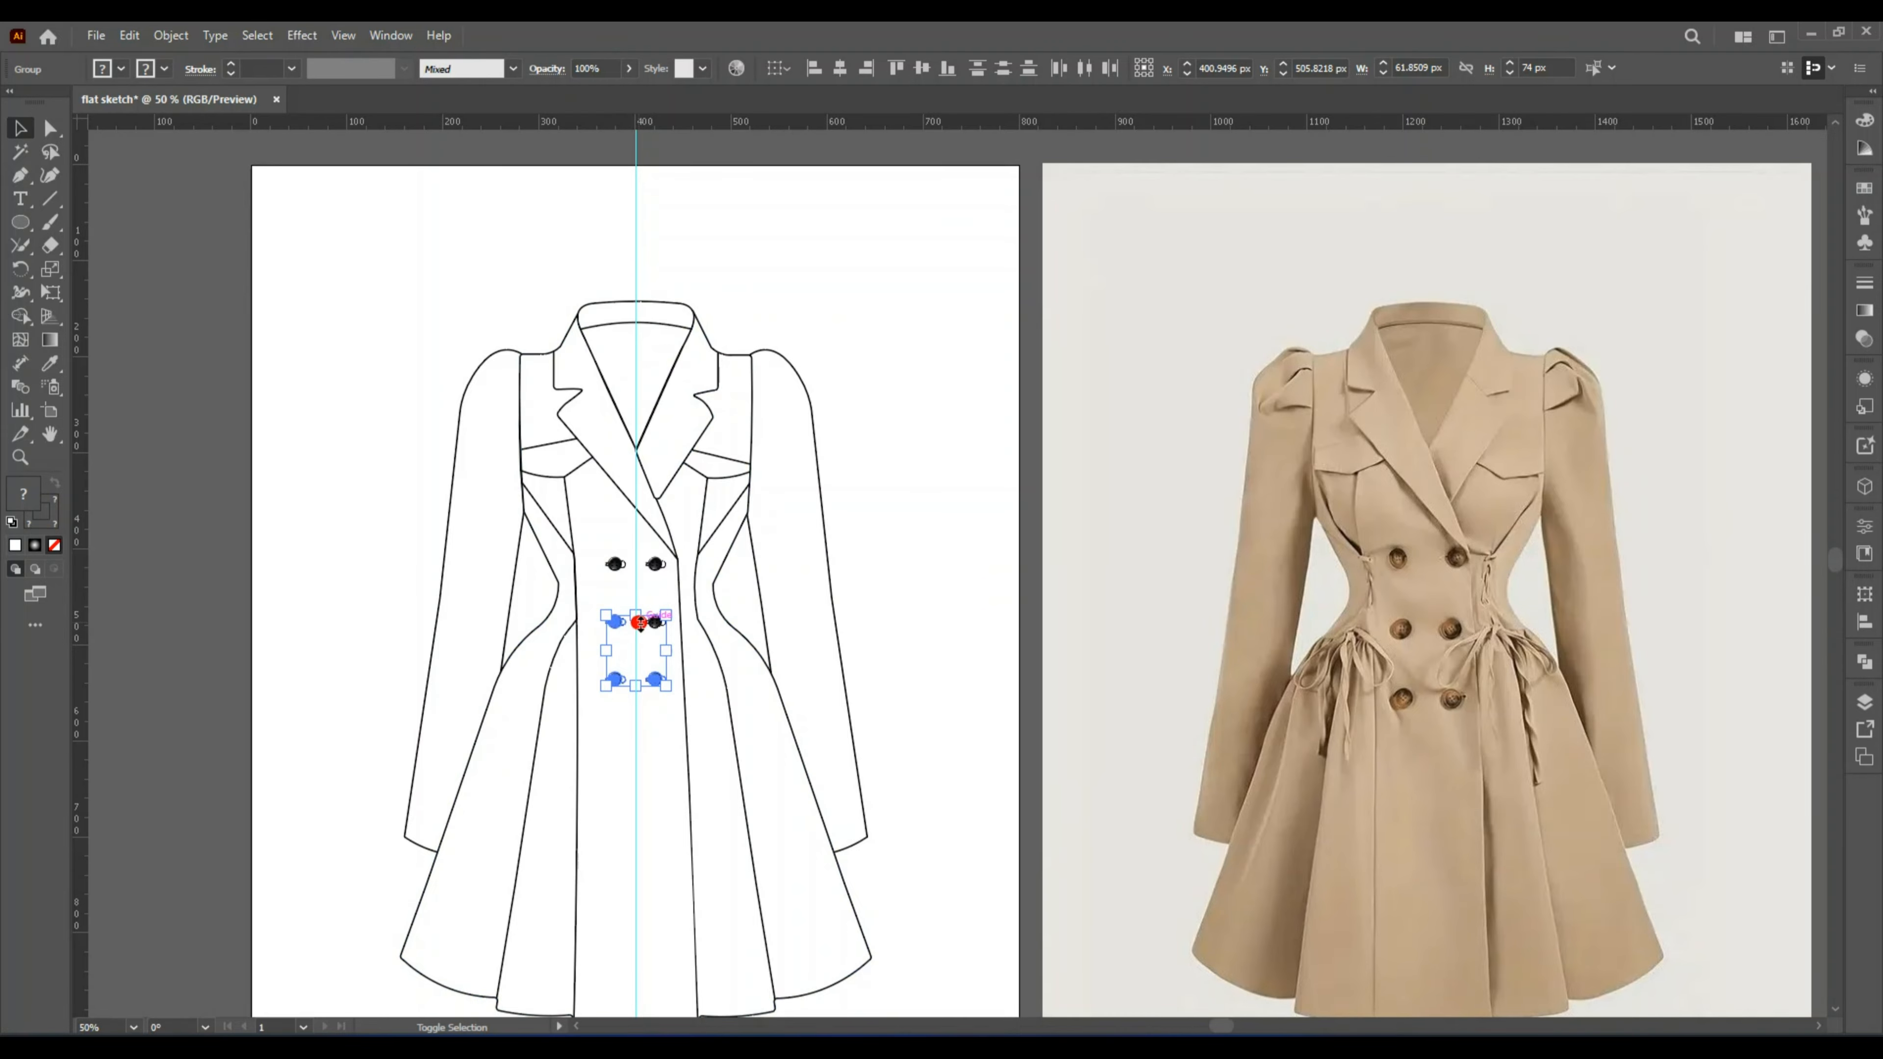
{"action": "left_click", "coordinate": [611, 570], "text": "shift"}
{"action": "left_click", "coordinate": [655, 564], "text": "shift"}
{"action": "left_click_drag", "start_coordinate": [606, 557], "coordinate": [595, 542]}
Shift all six button groups slightly down the coat front, placing the top row level with the end of the lapel.
{"action": "left_click", "coordinate": [370, 570]}
{"action": "left_click", "coordinate": [657, 555]}
{"action": "left_click", "coordinate": [610, 552], "text": "shift"}
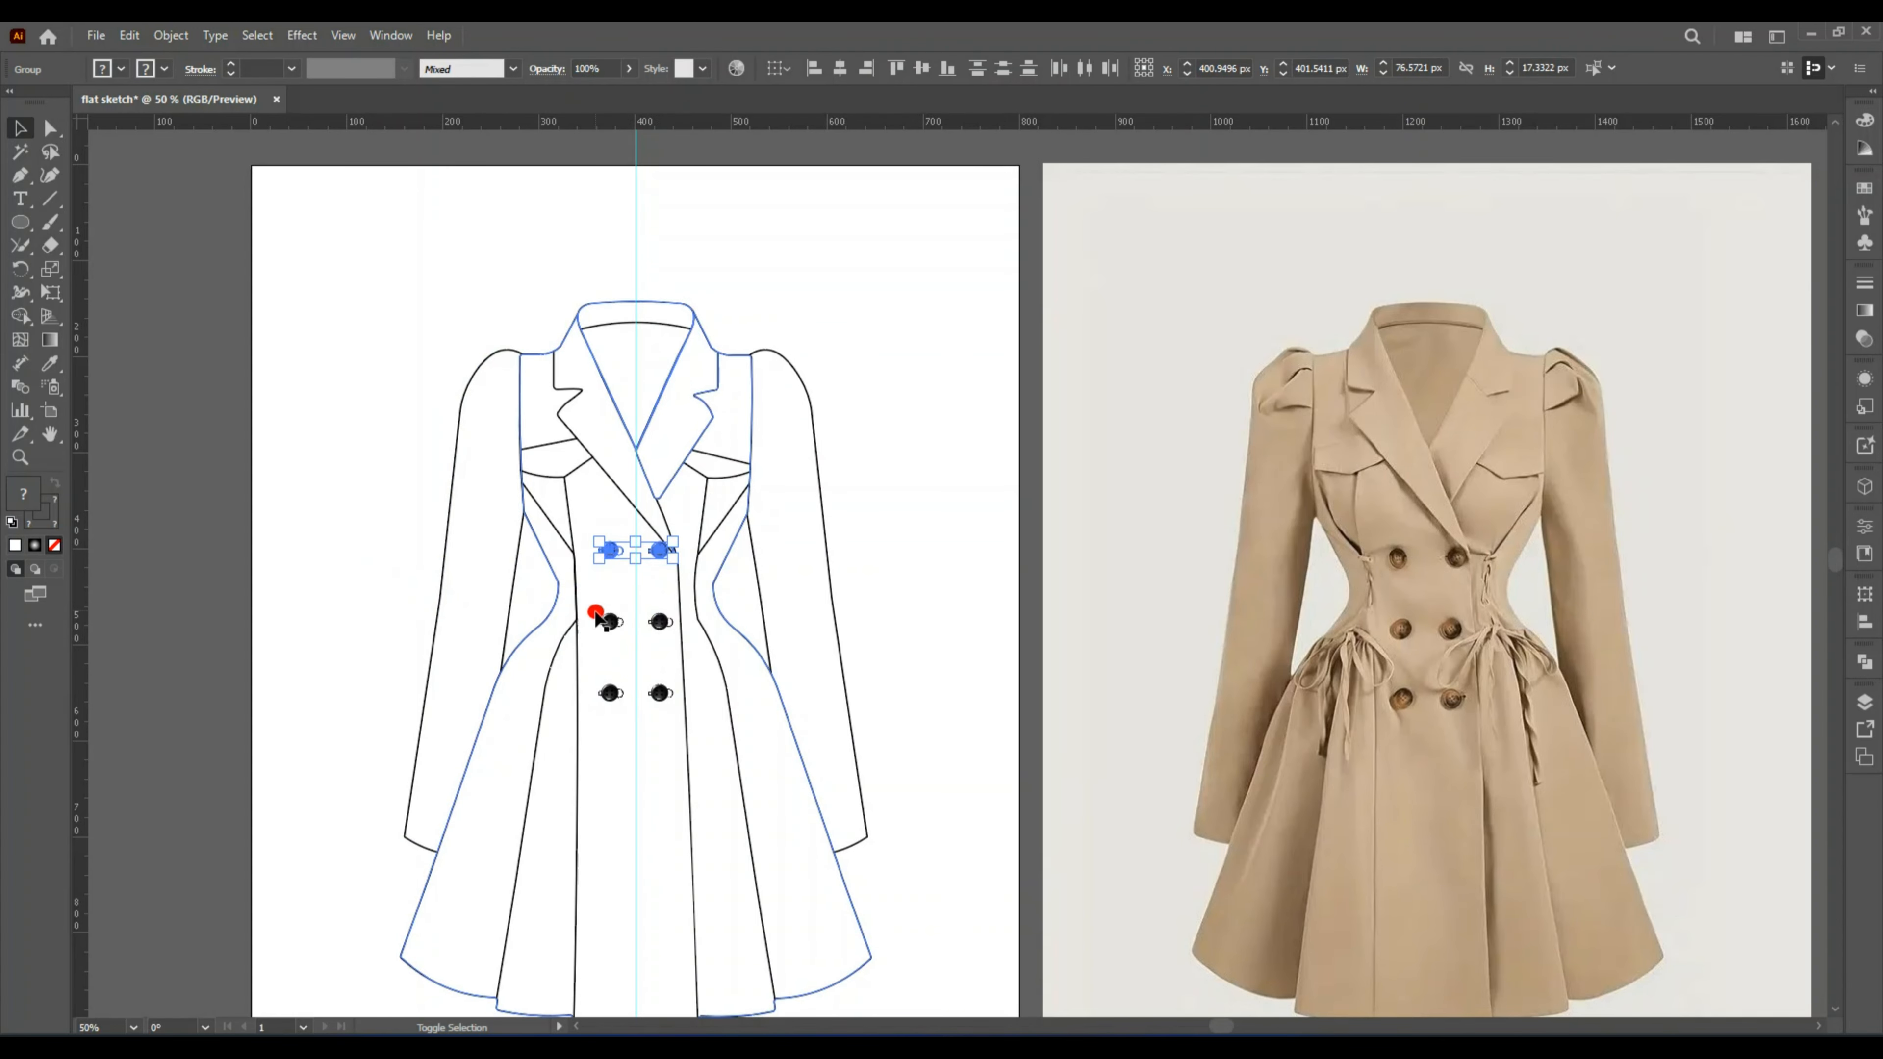
{"action": "left_click", "coordinate": [608, 622], "text": "shift"}
{"action": "left_click_drag", "start_coordinate": [670, 628], "coordinate": [666, 623]}
{"action": "key", "text": "ctrl+z"}
{"action": "left_click", "coordinate": [412, 610]}
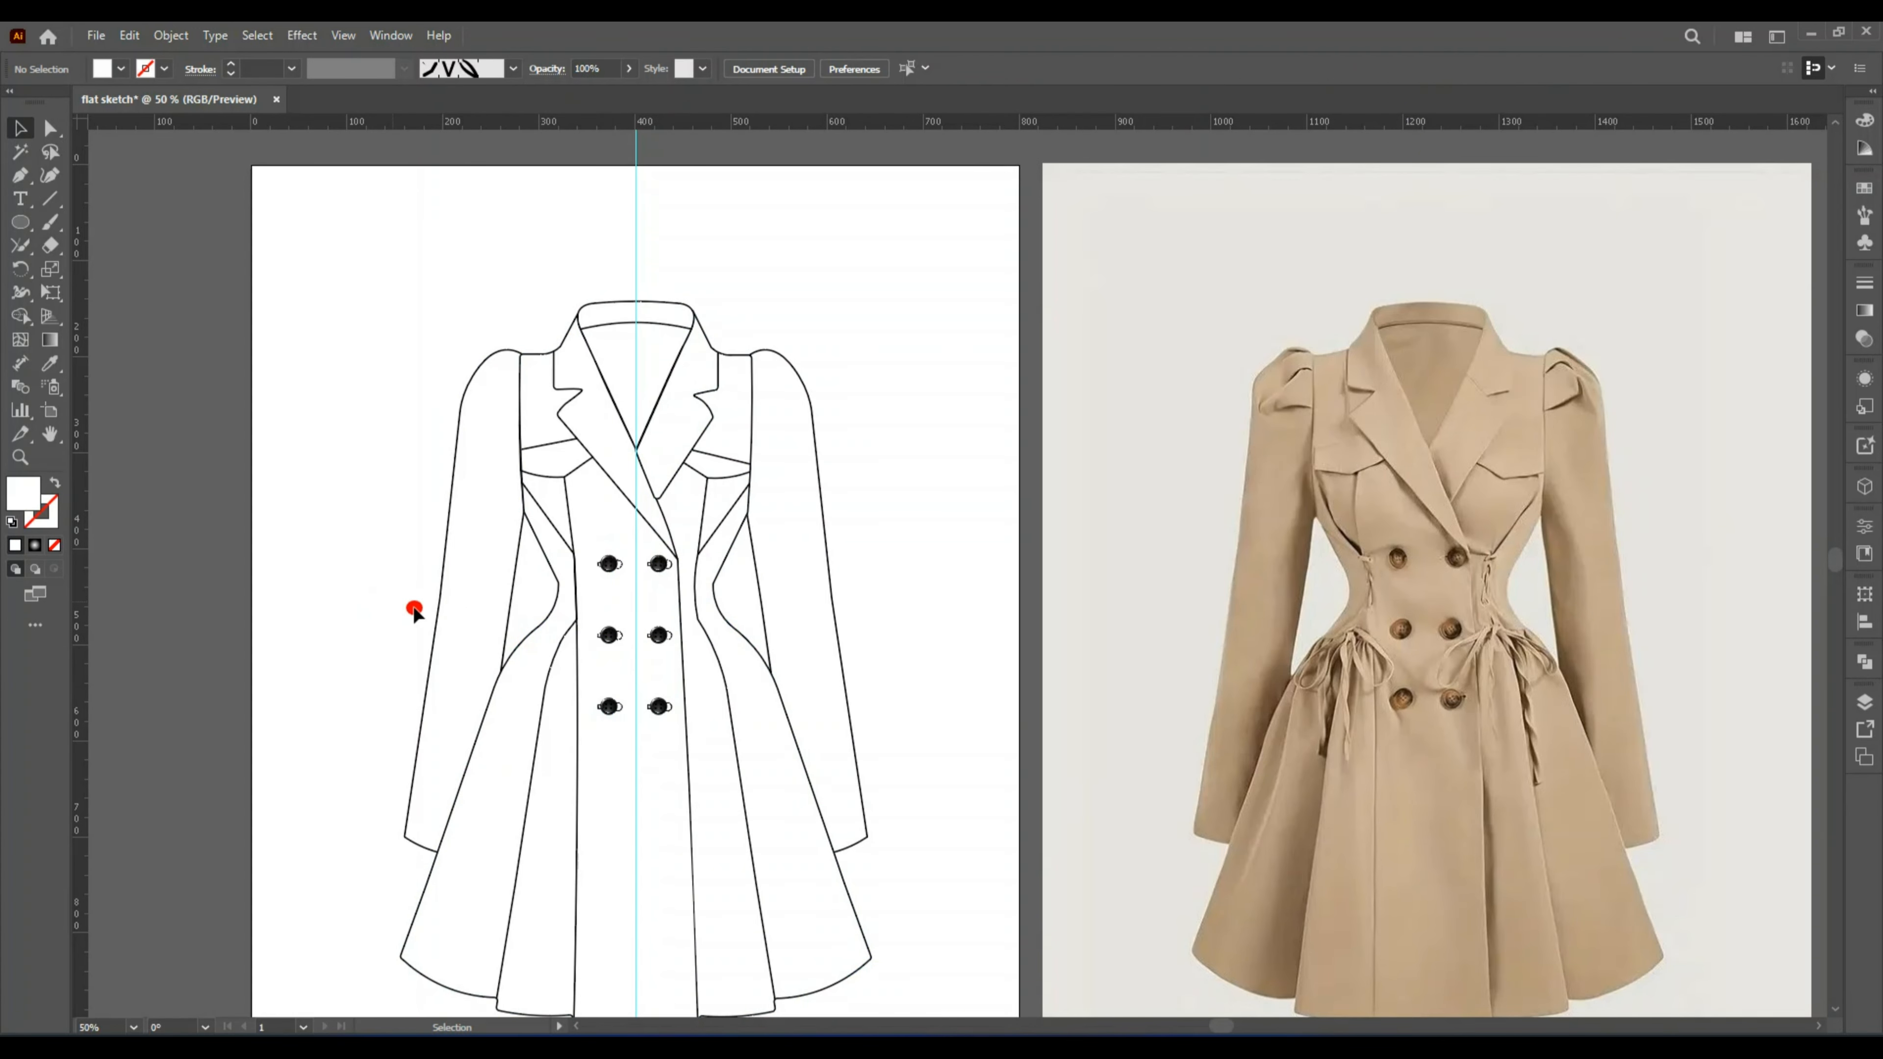
With no fill and a 1 pt black stroke, draw two teardrop bow loops about 29 px wide beside the coat using the Pen tool.
{"action": "scroll", "coordinate": [950, 586], "scroll_direction": "down", "scroll_amount": 1}
{"action": "scroll", "coordinate": [950, 586], "scroll_direction": "down", "scroll_amount": 3}
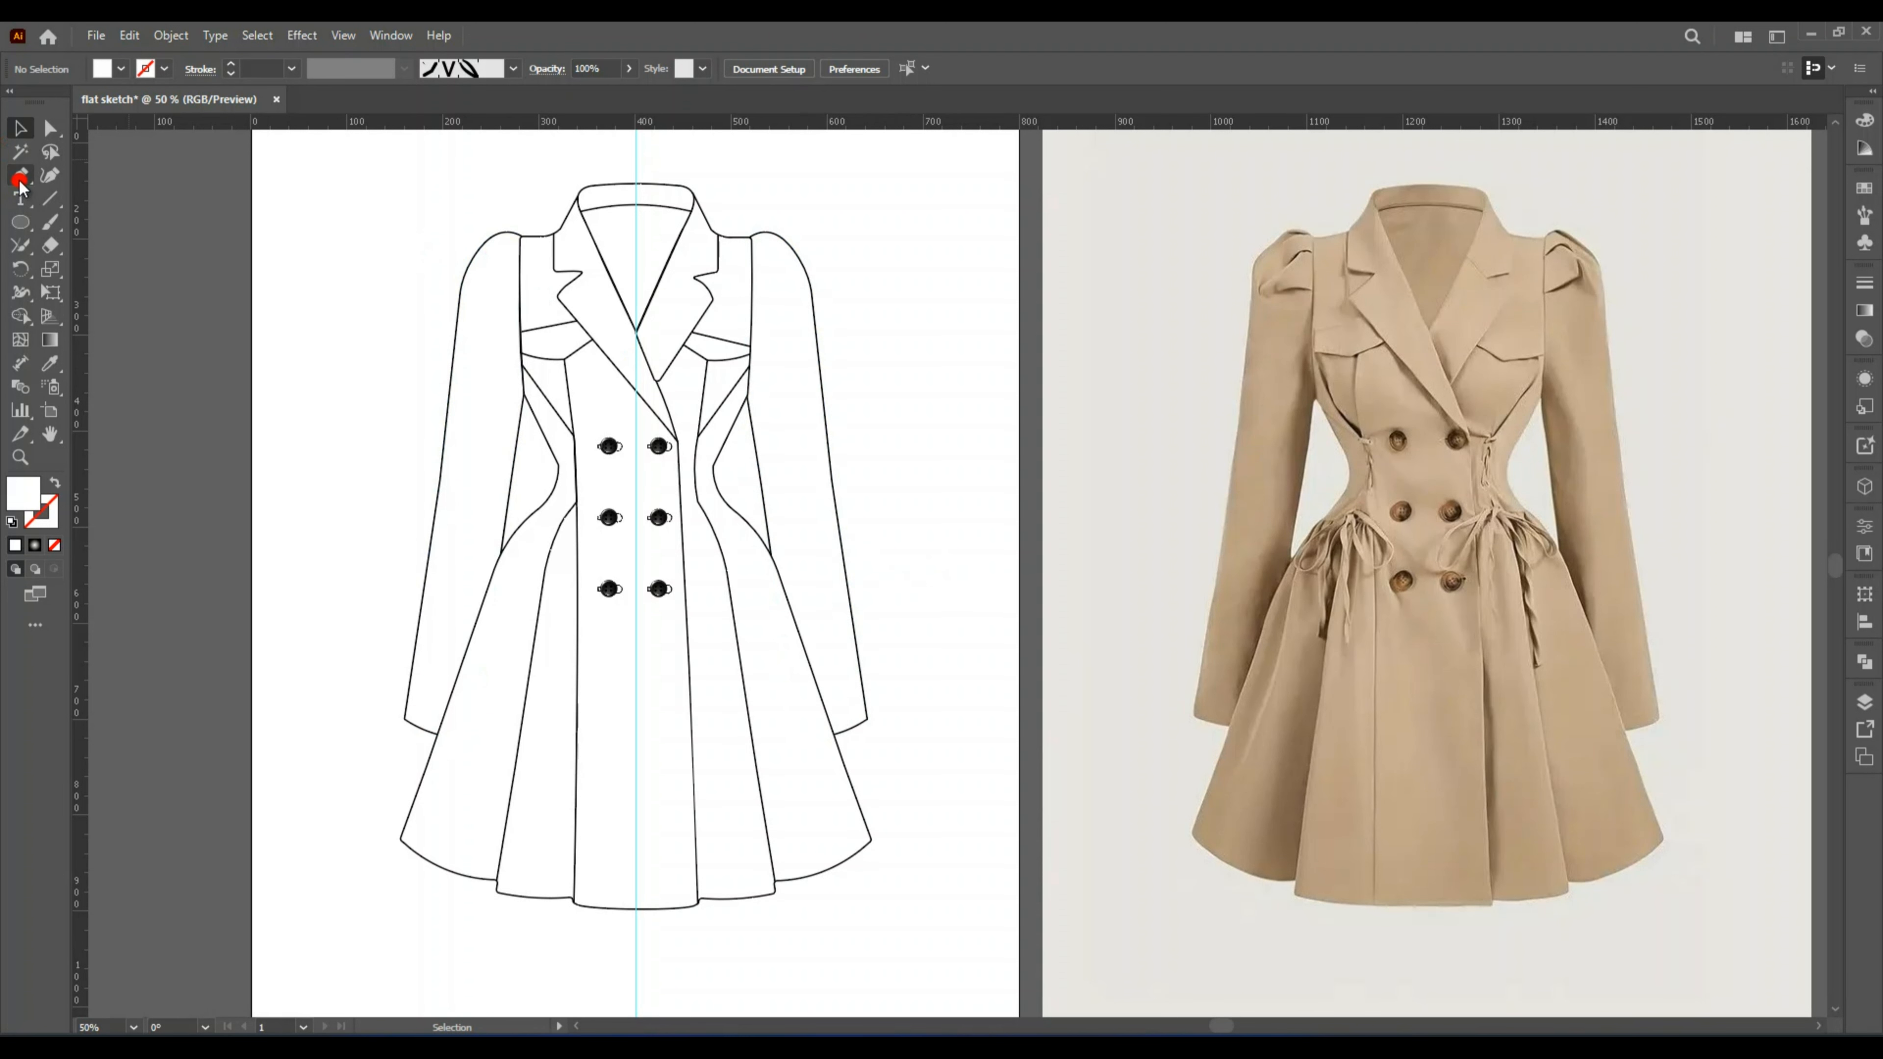
{"action": "left_click", "coordinate": [21, 180]}
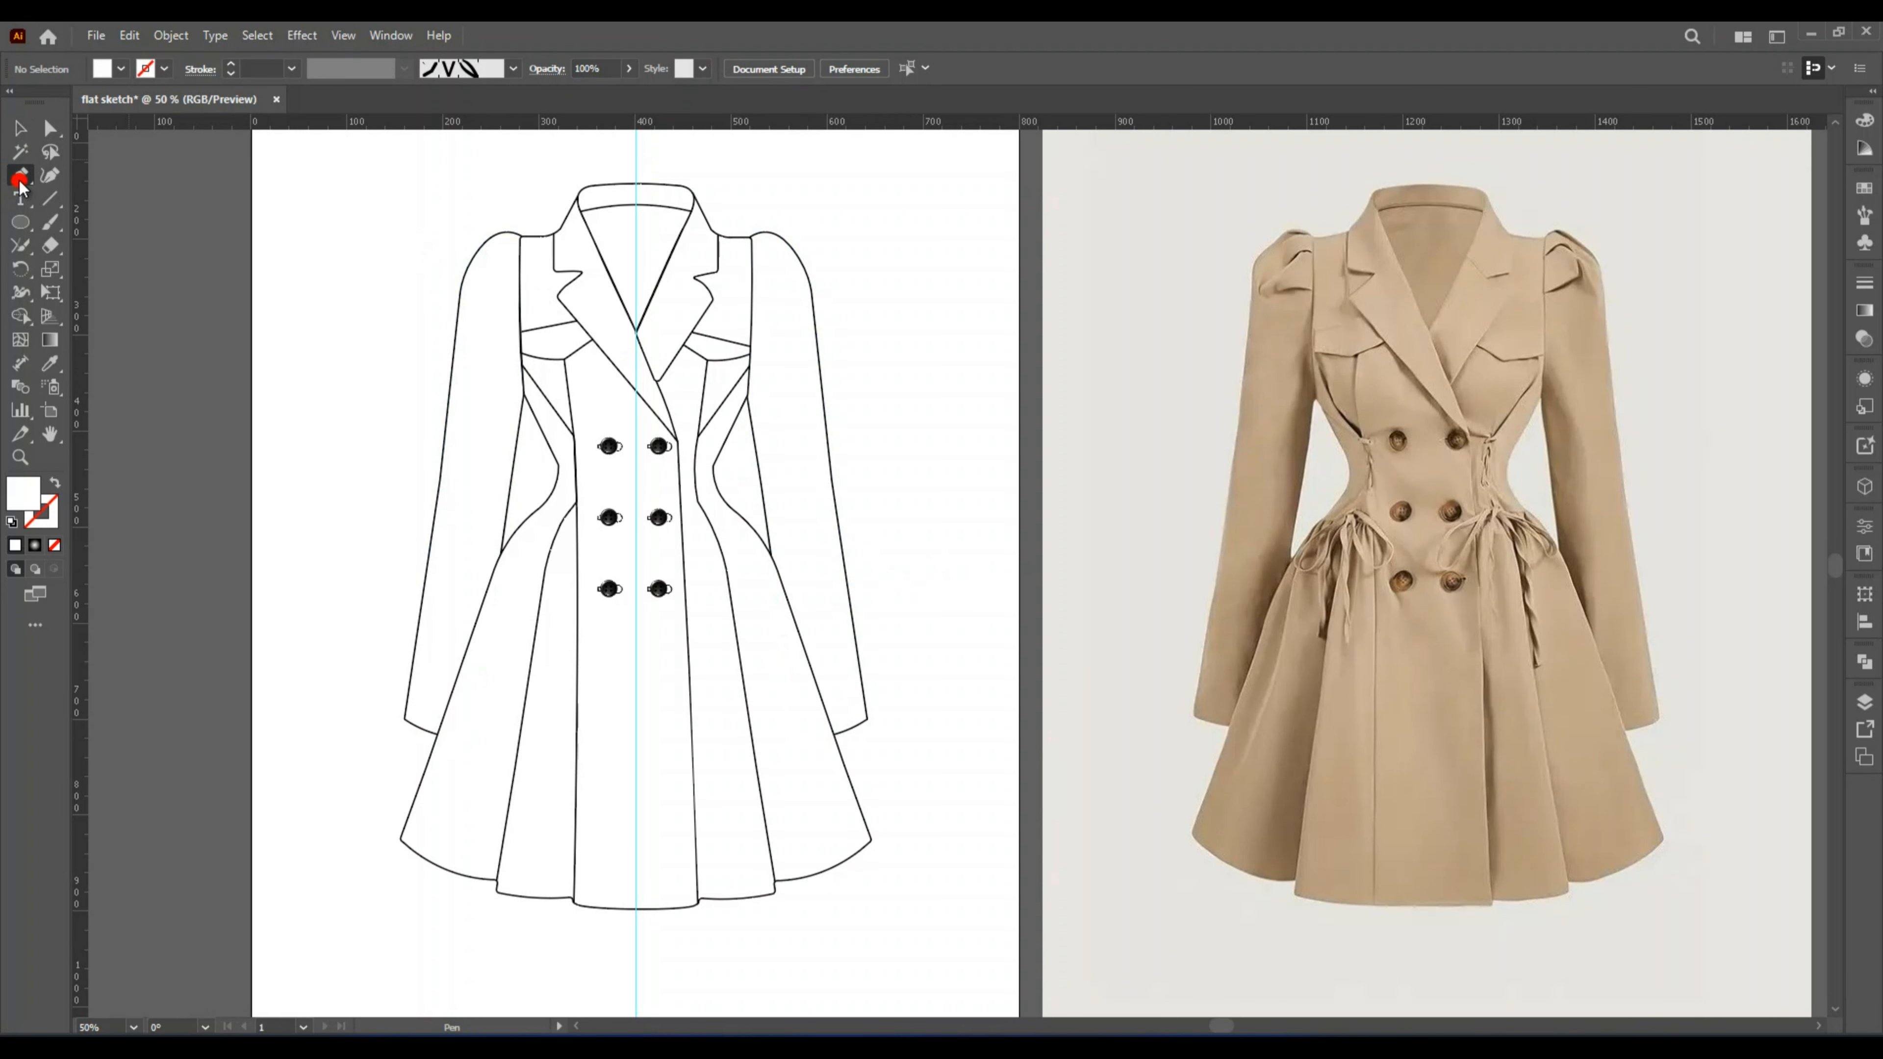
{"action": "left_click", "coordinate": [14, 524]}
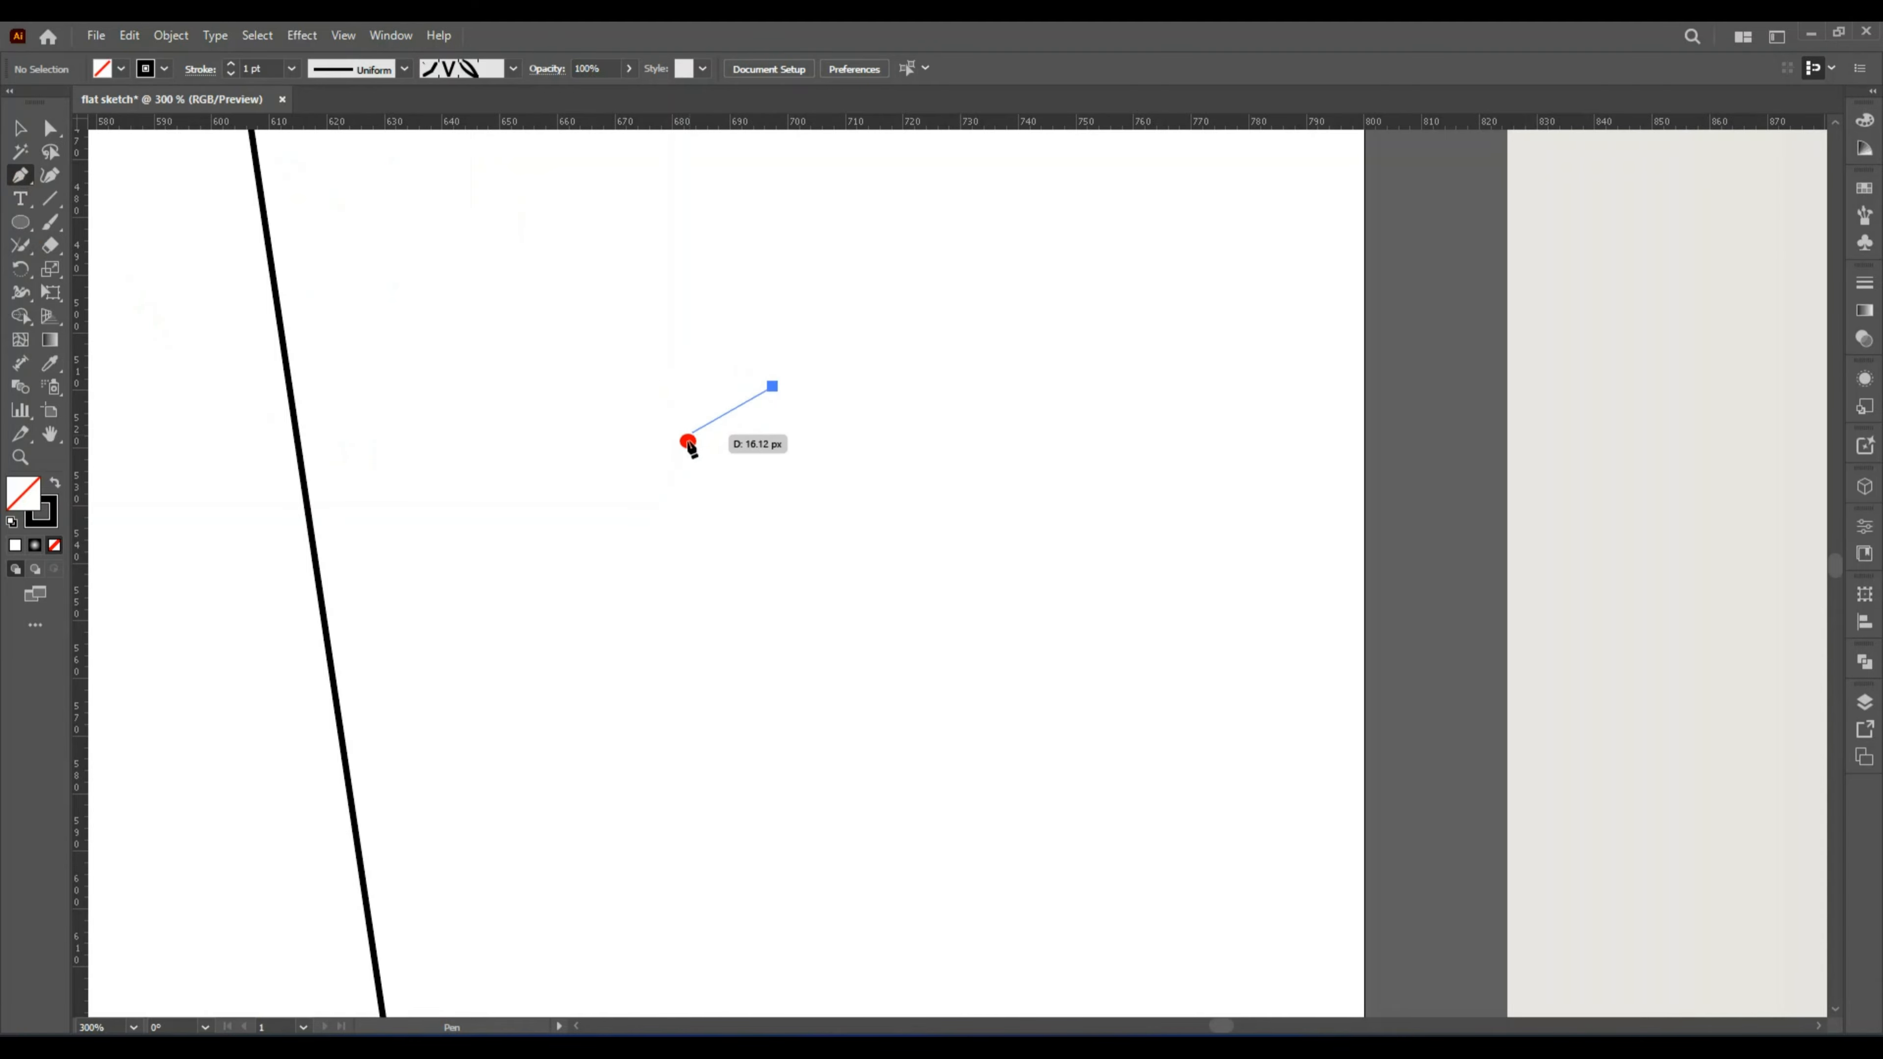
{"action": "left_click_drag", "start_coordinate": [704, 491], "coordinate": [760, 513]}
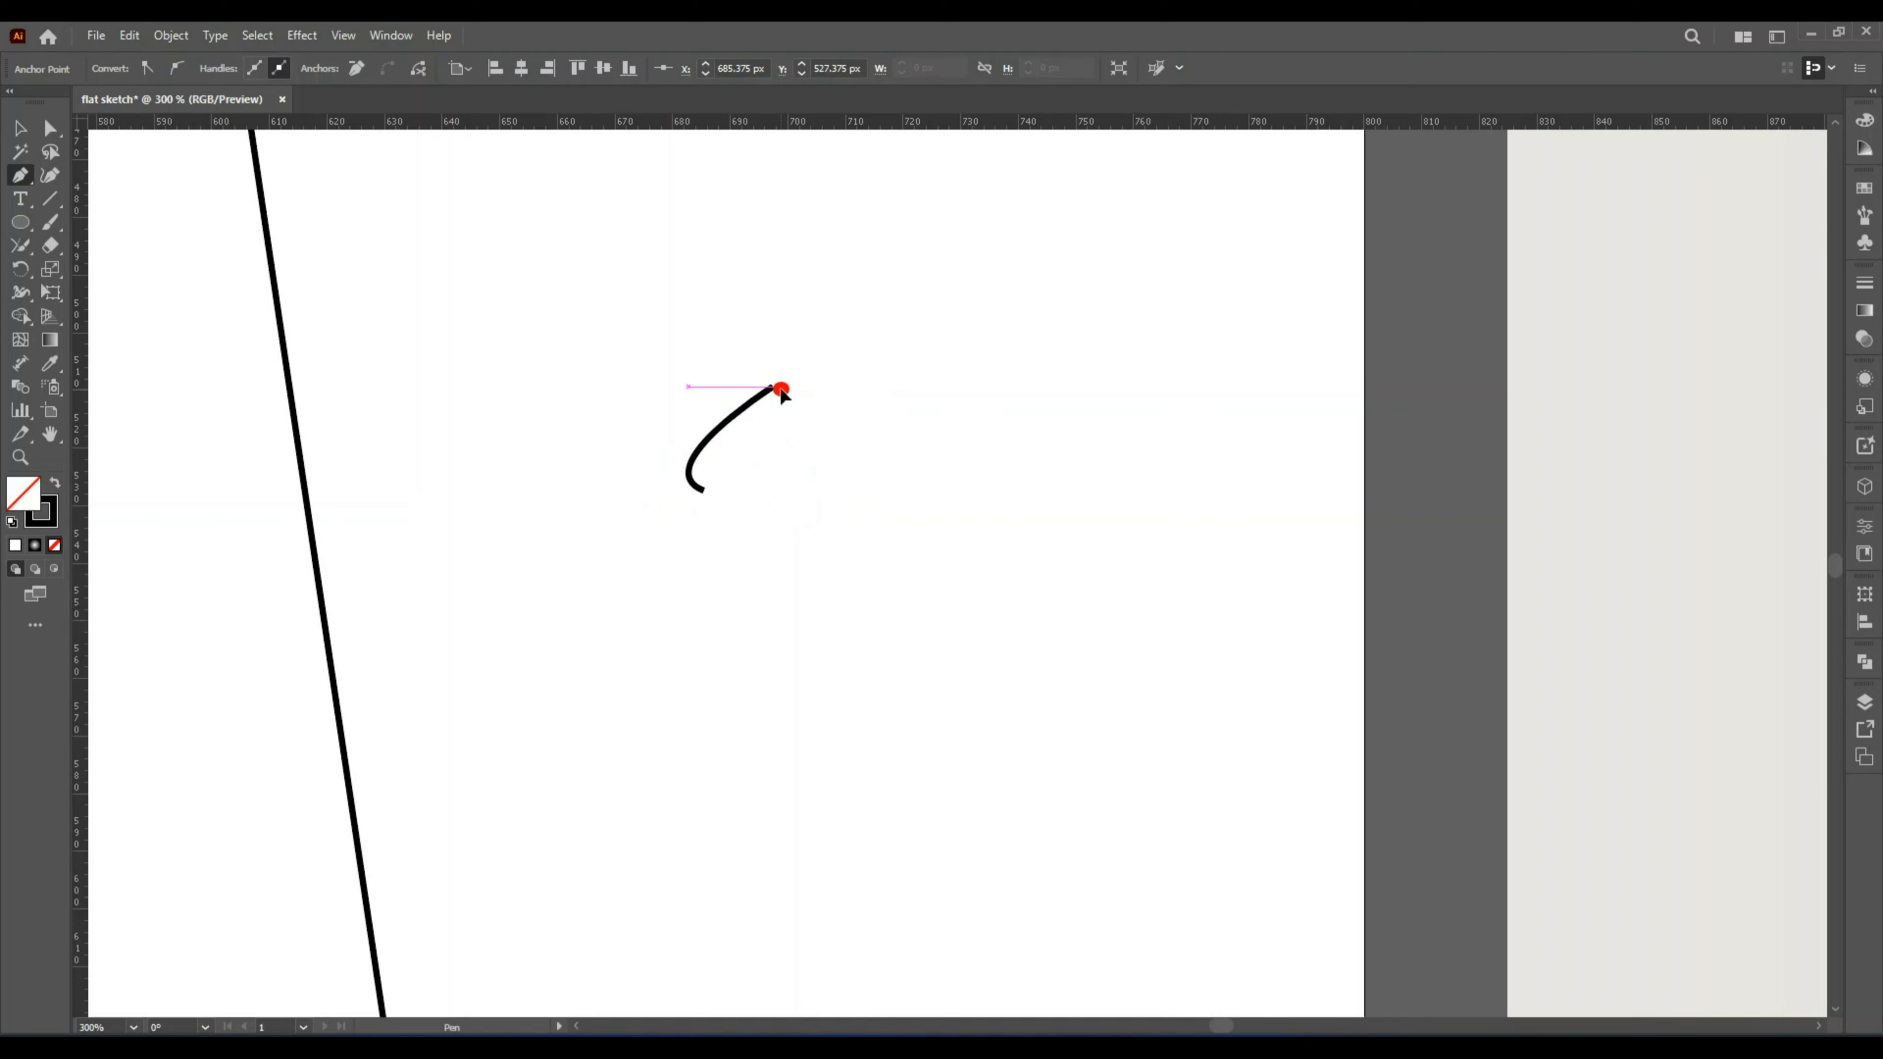
{"action": "left_click_drag", "start_coordinate": [781, 389], "coordinate": [851, 534]}
{"action": "left_click_drag", "start_coordinate": [798, 493], "coordinate": [790, 374]}
Smooth the sharp lower corner of the bow's right loop into a curve with the Curvature tool.
{"action": "left_click", "coordinate": [50, 130]}
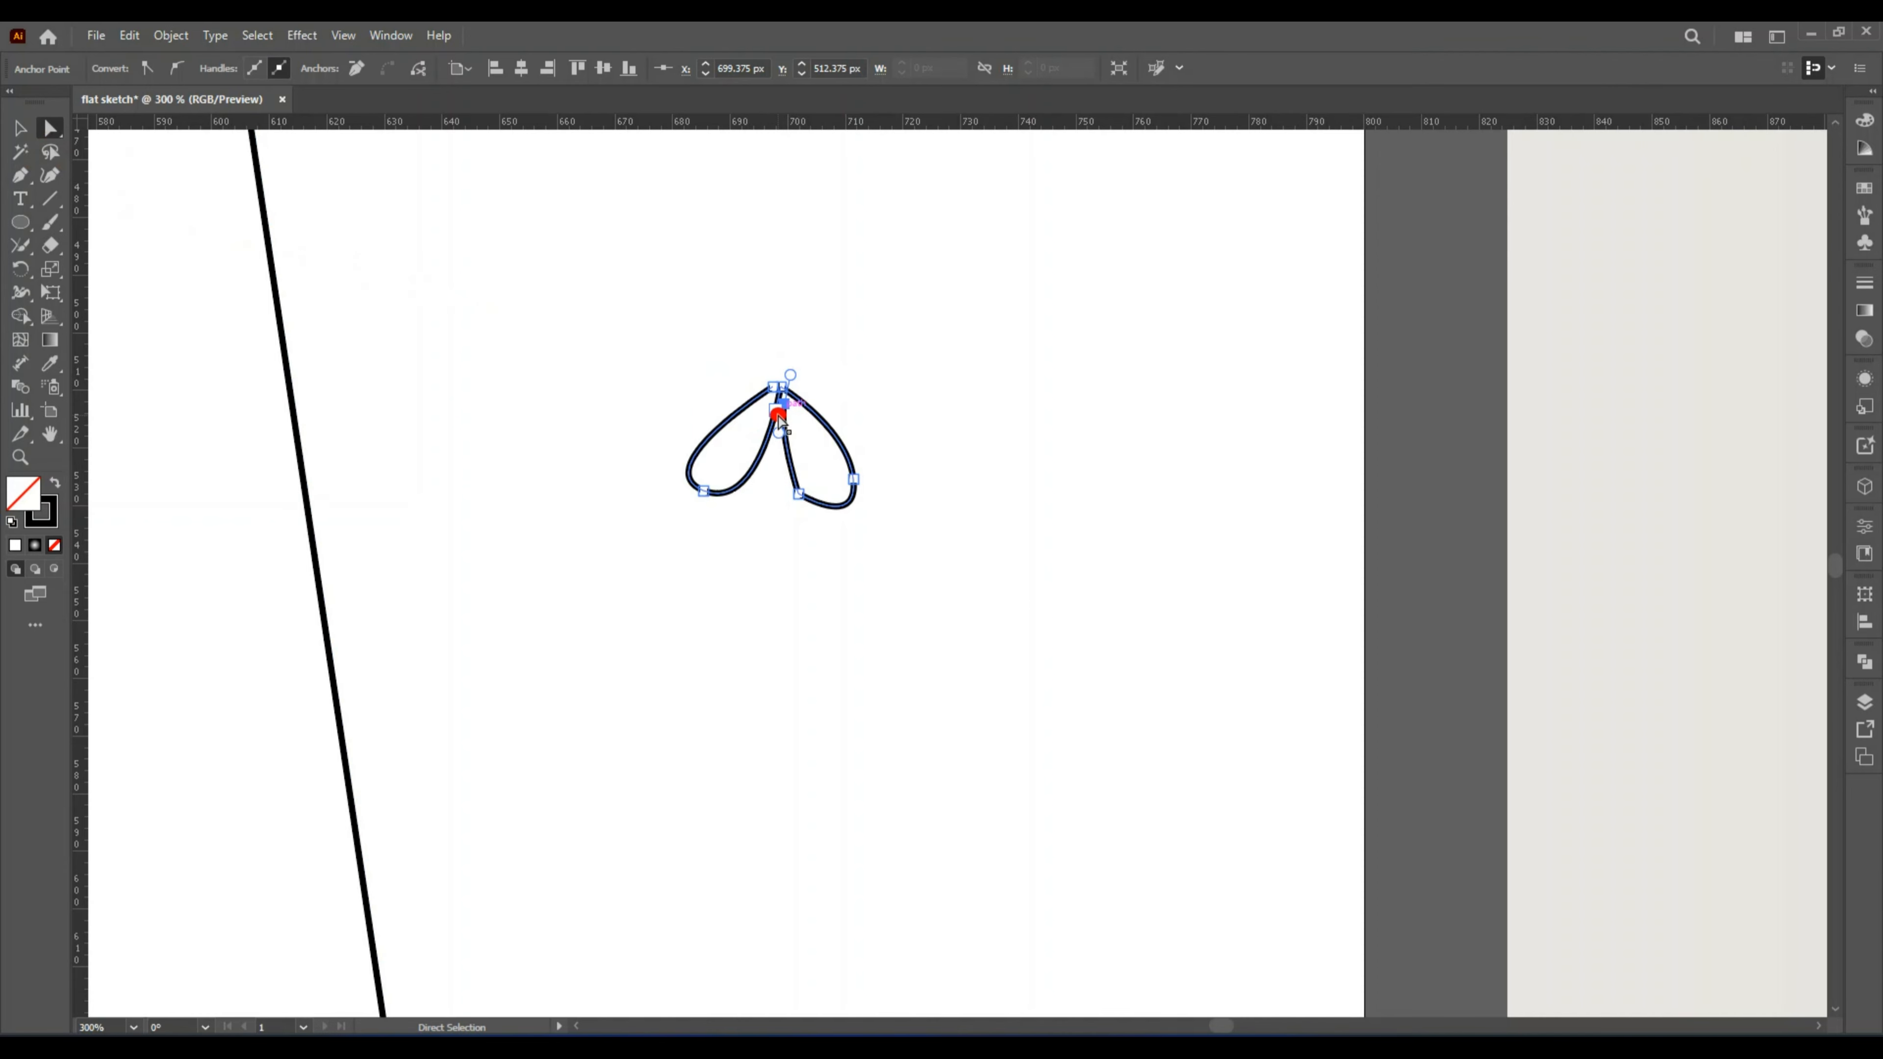
{"action": "key", "text": "ctrl+plus"}
{"action": "key", "text": "ctrl+plus"}
{"action": "key", "text": "ctrl+plus"}
{"action": "key", "text": "ctrl+plus"}
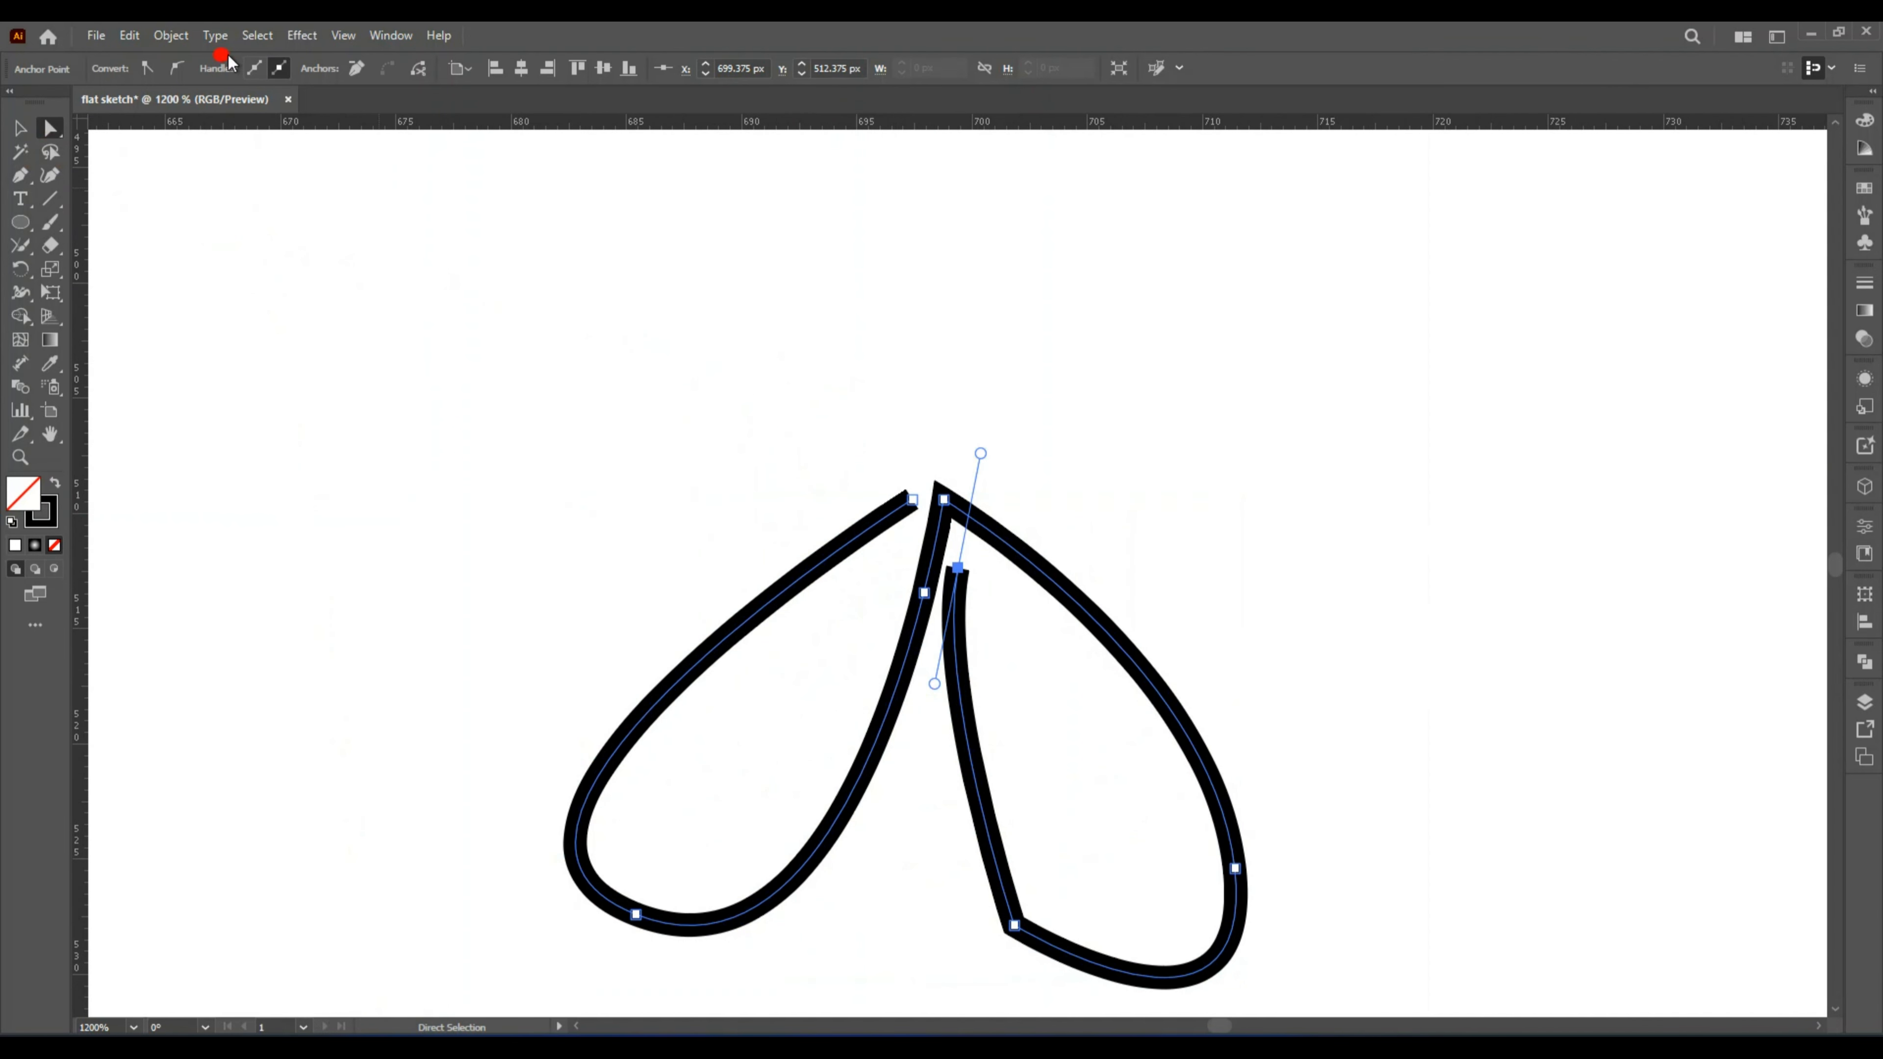
{"action": "left_click", "coordinate": [50, 175]}
{"action": "left_click", "coordinate": [1034, 937]}
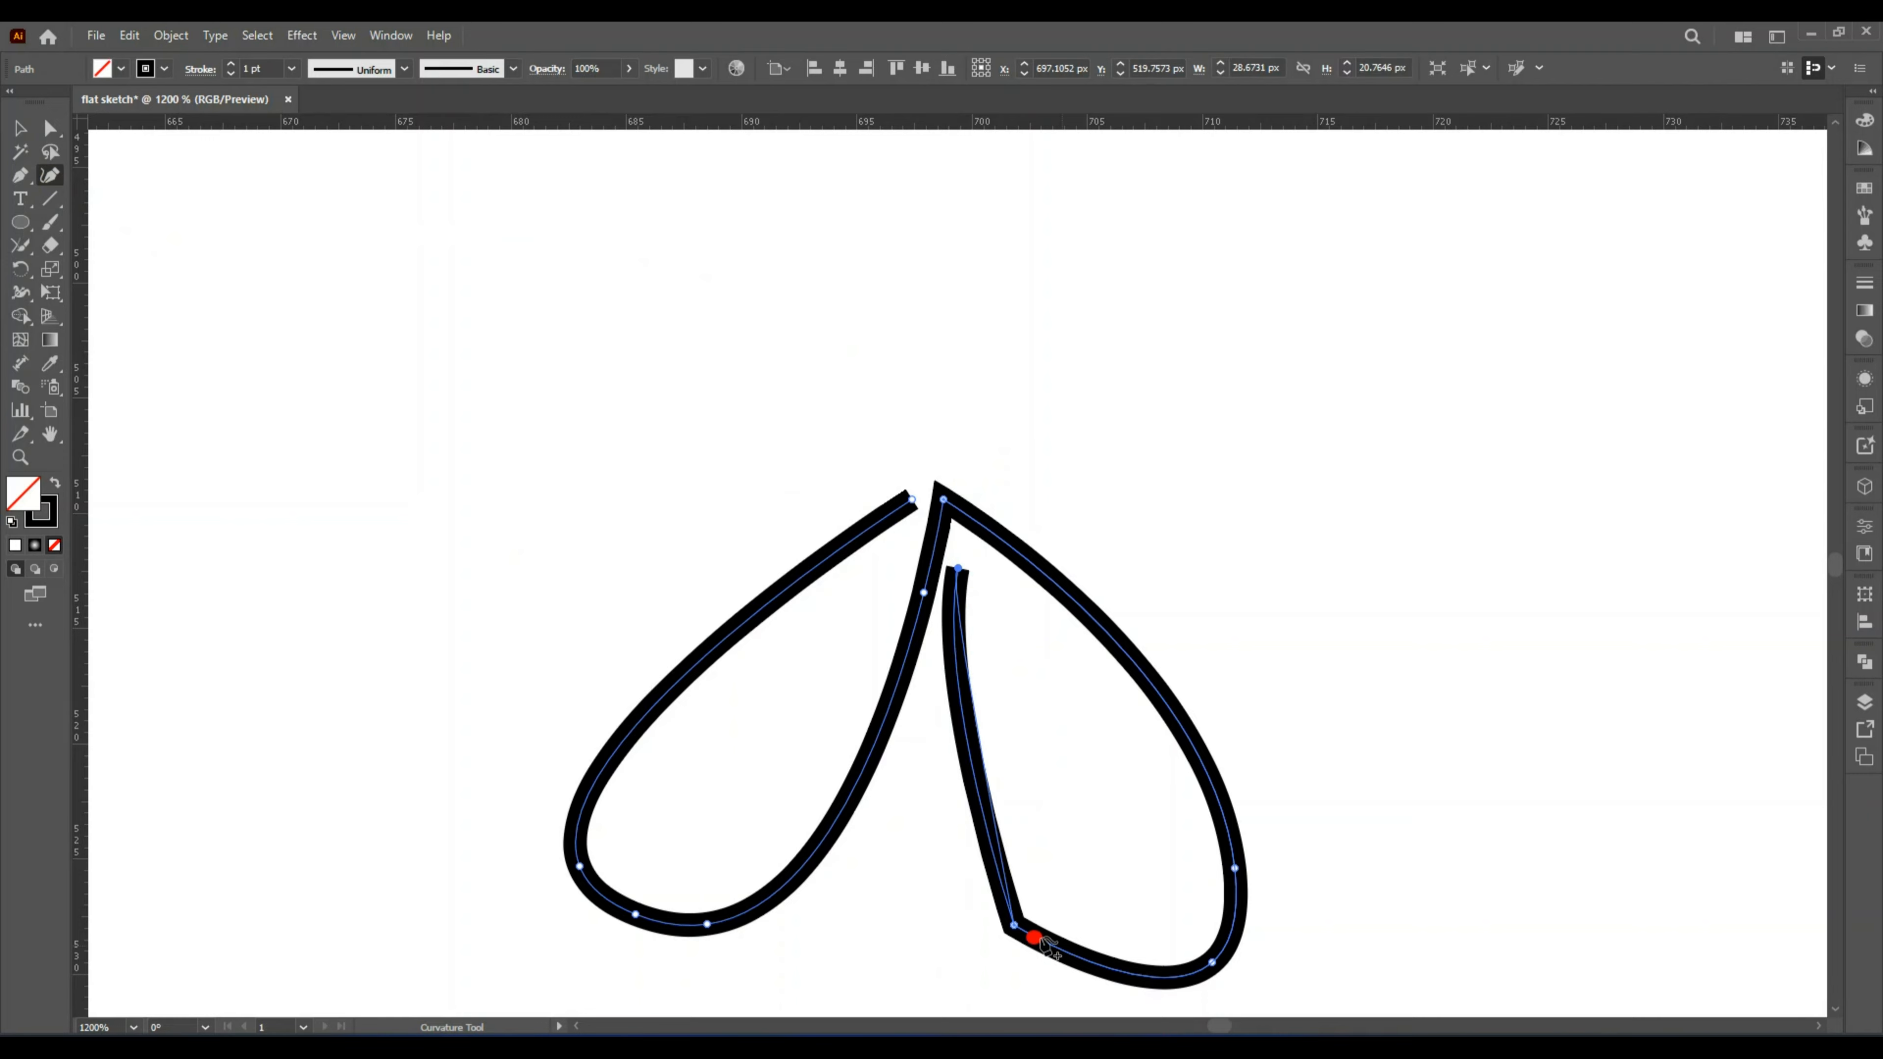
{"action": "left_click_drag", "start_coordinate": [1034, 938], "coordinate": [1012, 924]}
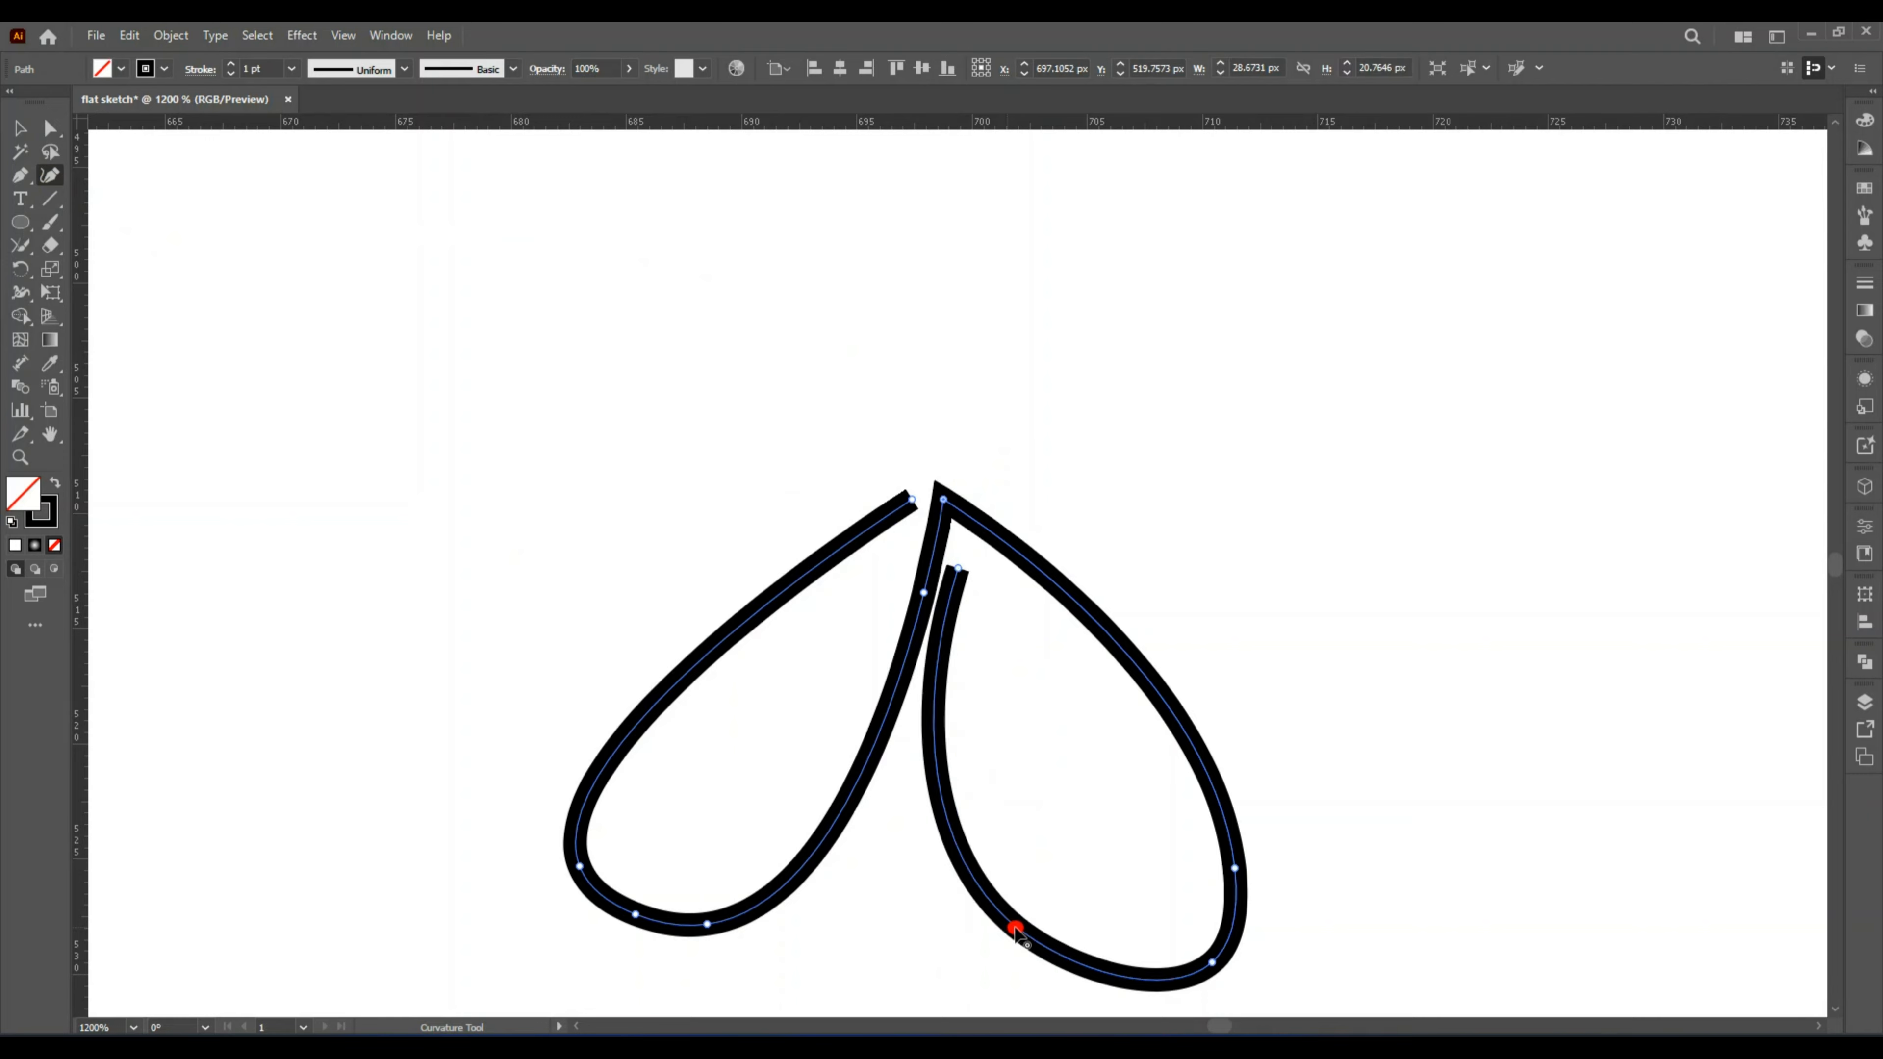
Pull the right loop's loose end up to the bow's knot, convert the point at the knot, and deselect the path.
{"action": "left_click_drag", "start_coordinate": [961, 571], "coordinate": [930, 504]}
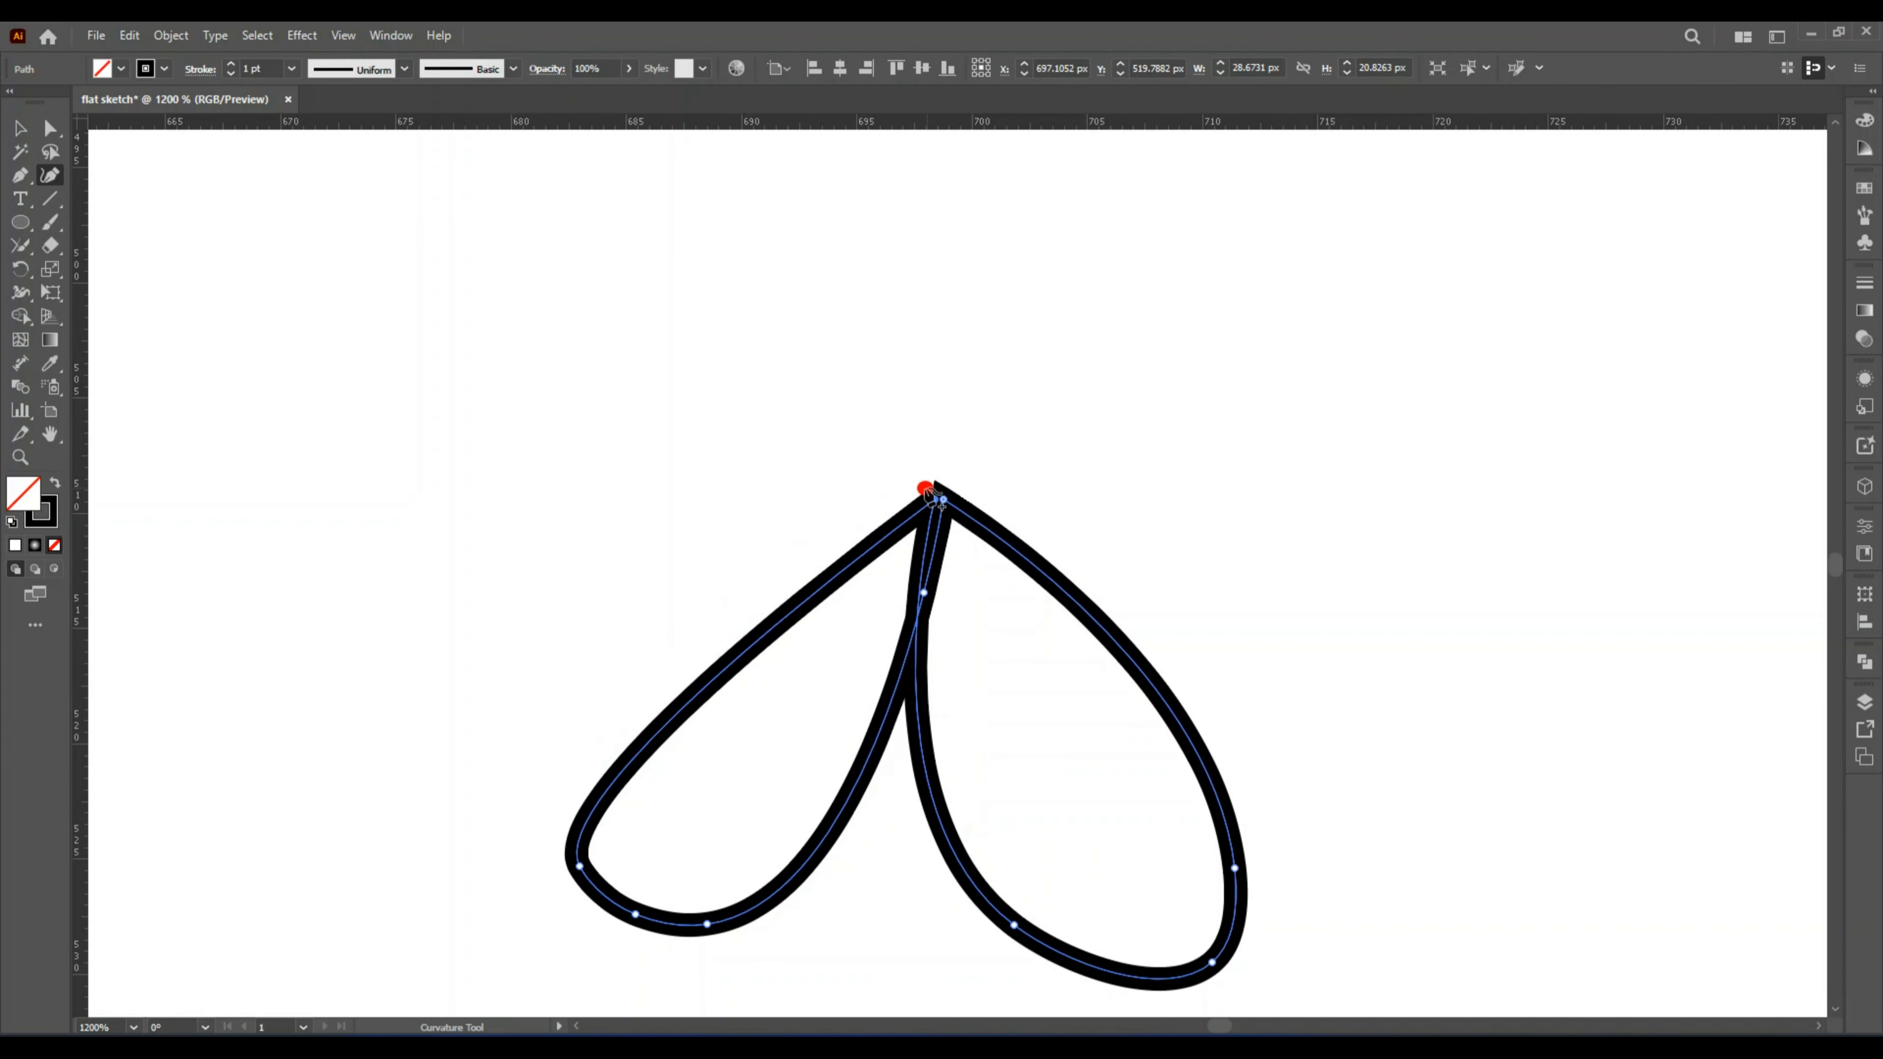
{"action": "double_click", "coordinate": [931, 495]}
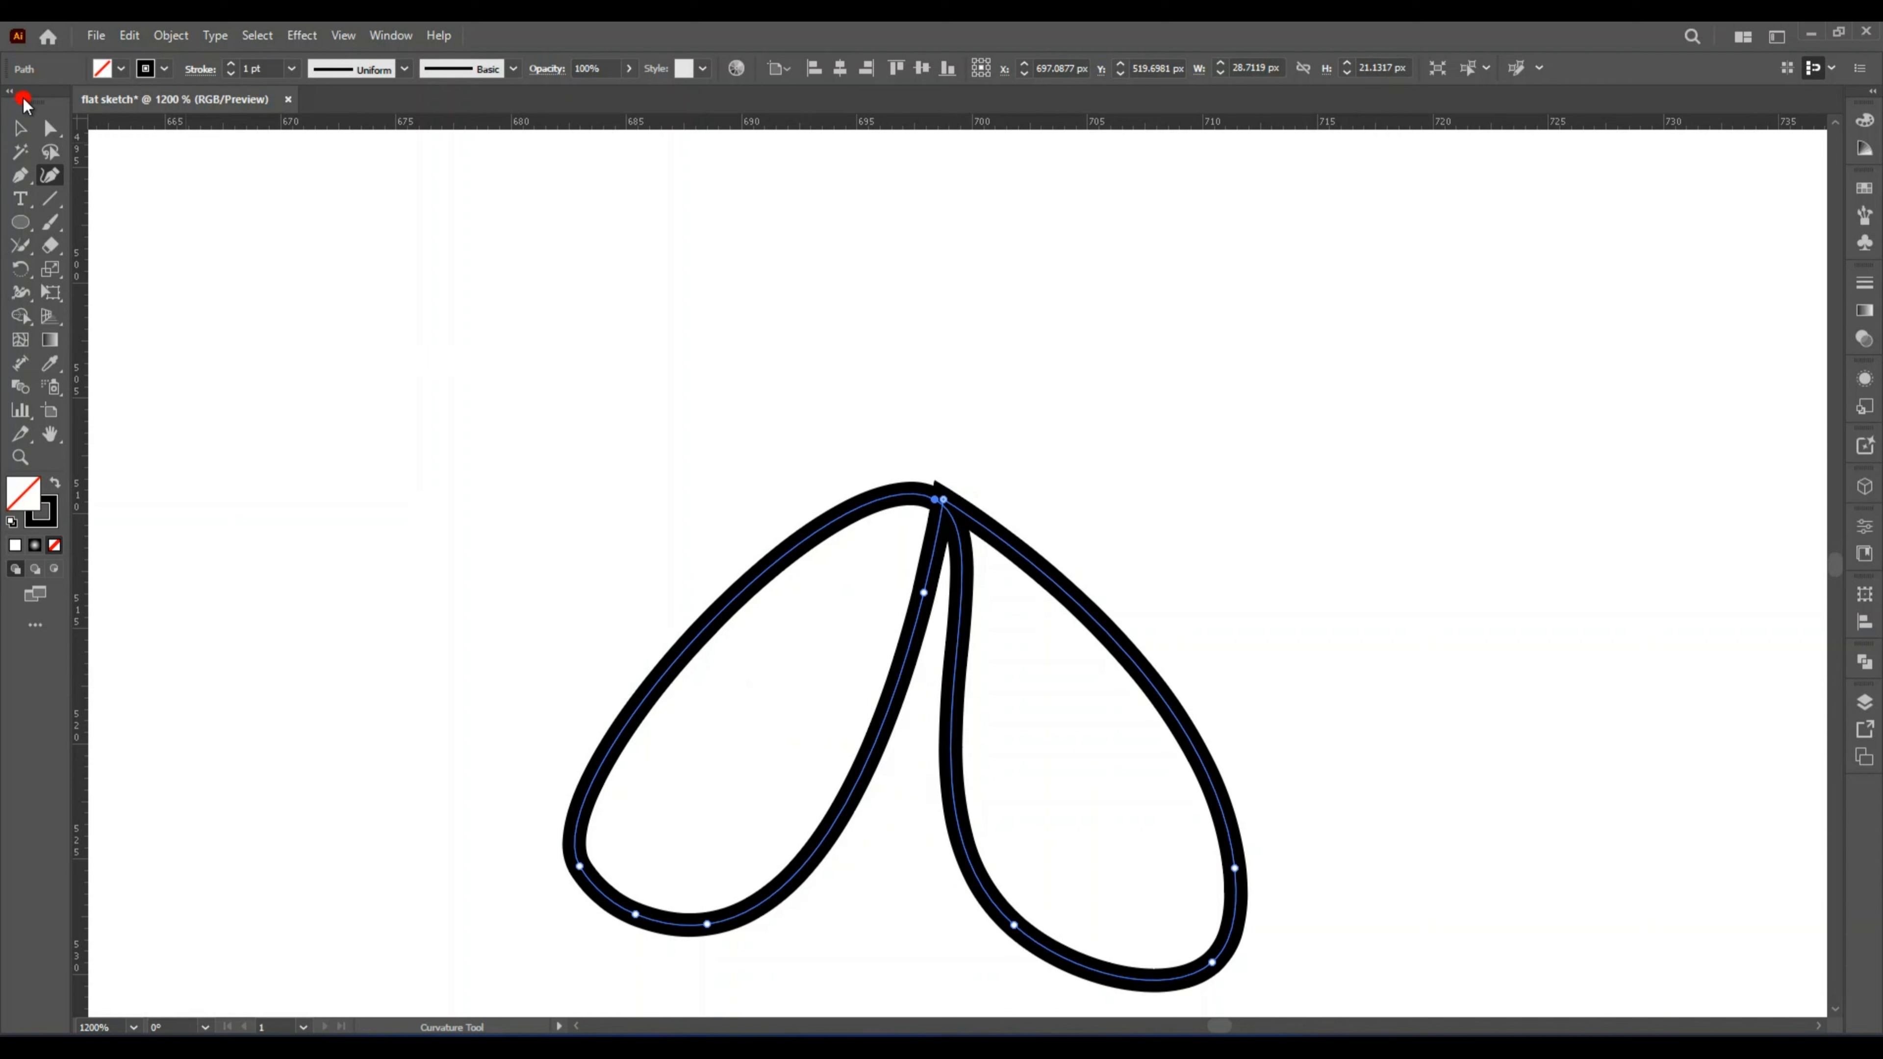
{"action": "left_click", "coordinate": [20, 152]}
{"action": "key", "text": "ctrl+shift+a"}
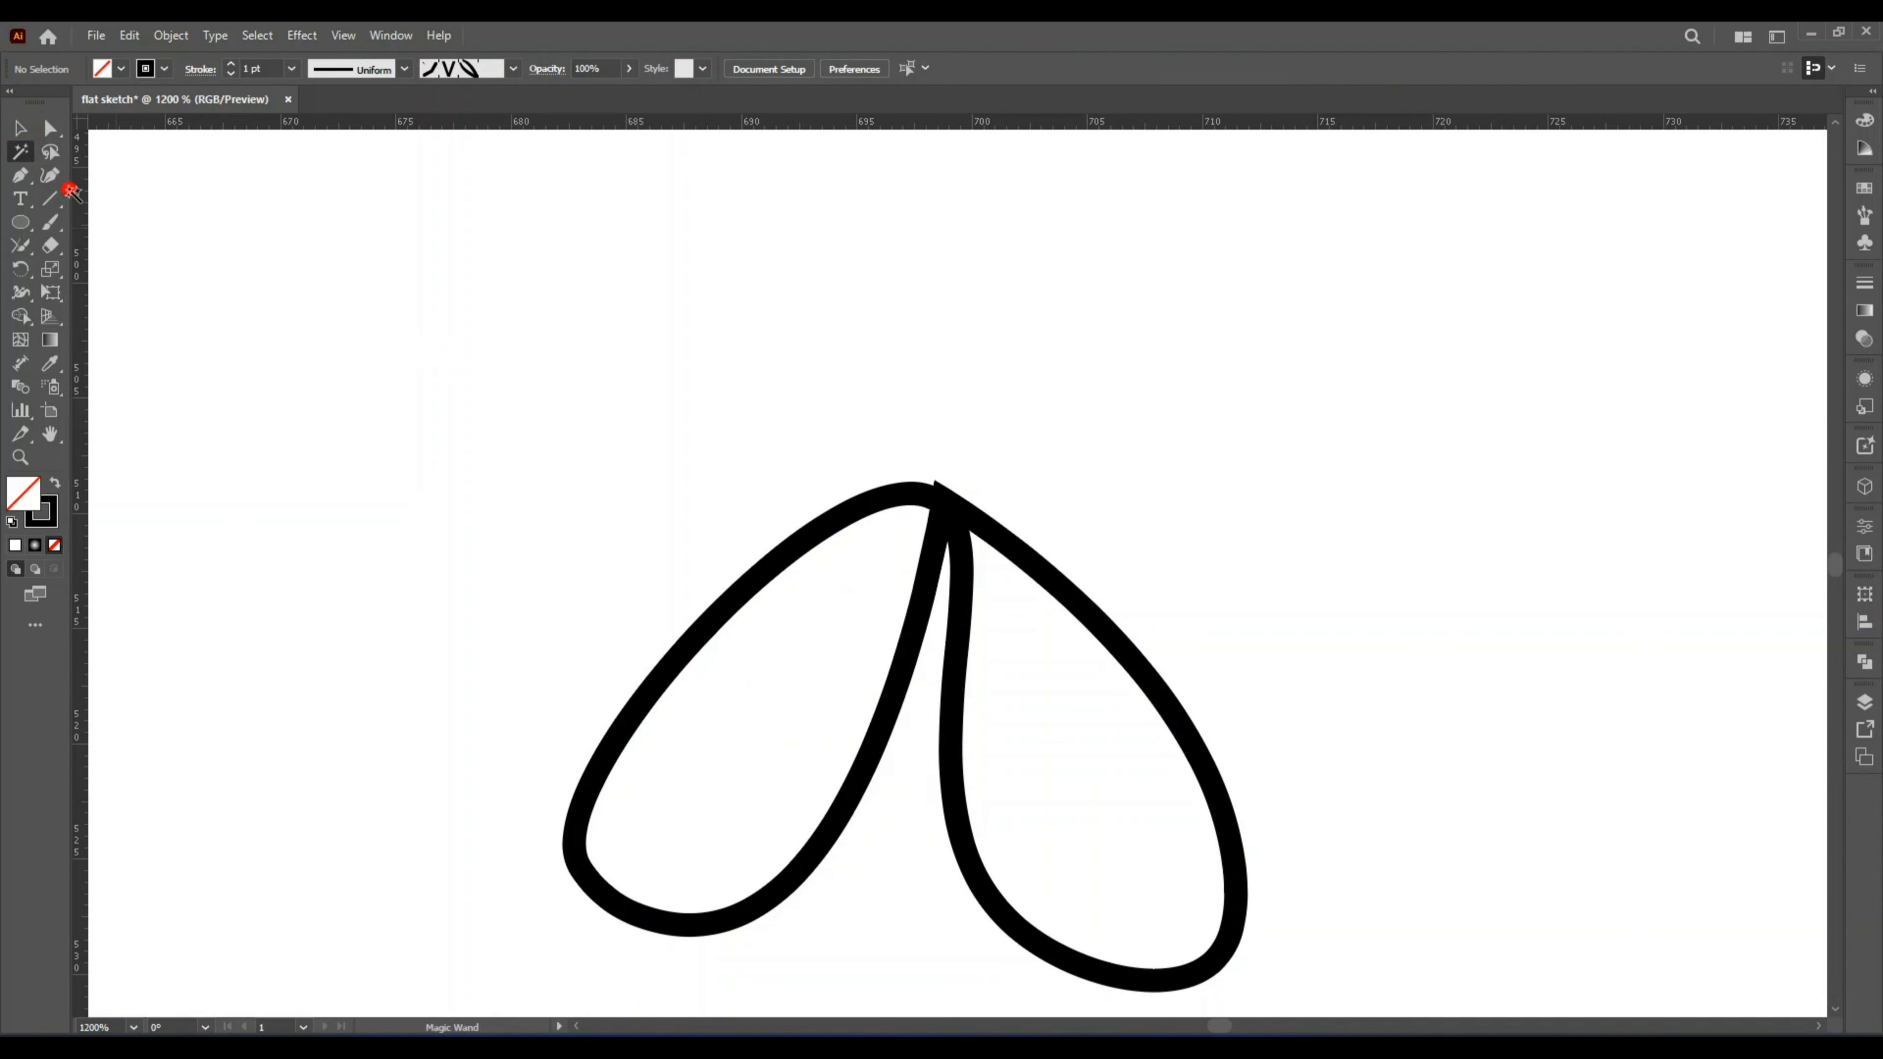
Draw two straight ribbon tails from the bow's knot, about 28 px long on the left and 44 px on the right.
{"action": "left_click", "coordinate": [20, 174]}
{"action": "scroll", "coordinate": [864, 1002], "scroll_direction": "down", "scroll_amount": 3}
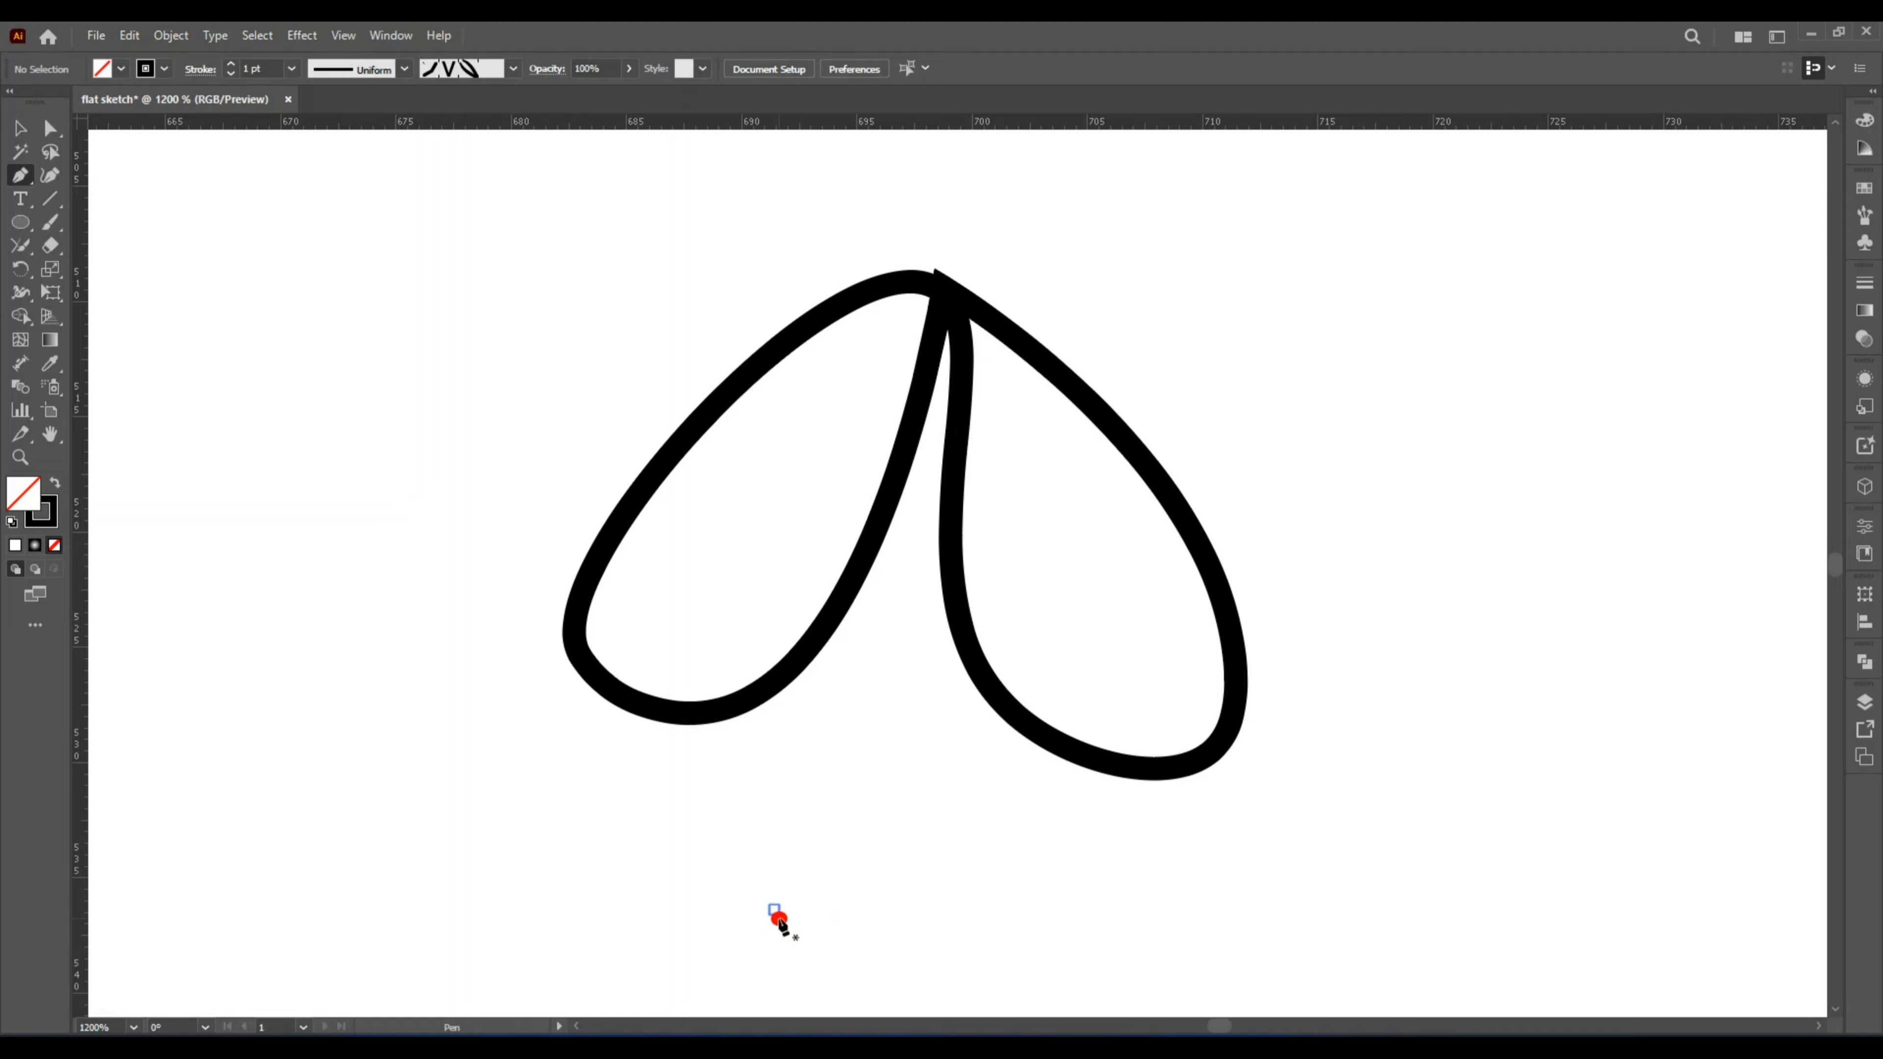
{"action": "left_click", "coordinate": [774, 910]}
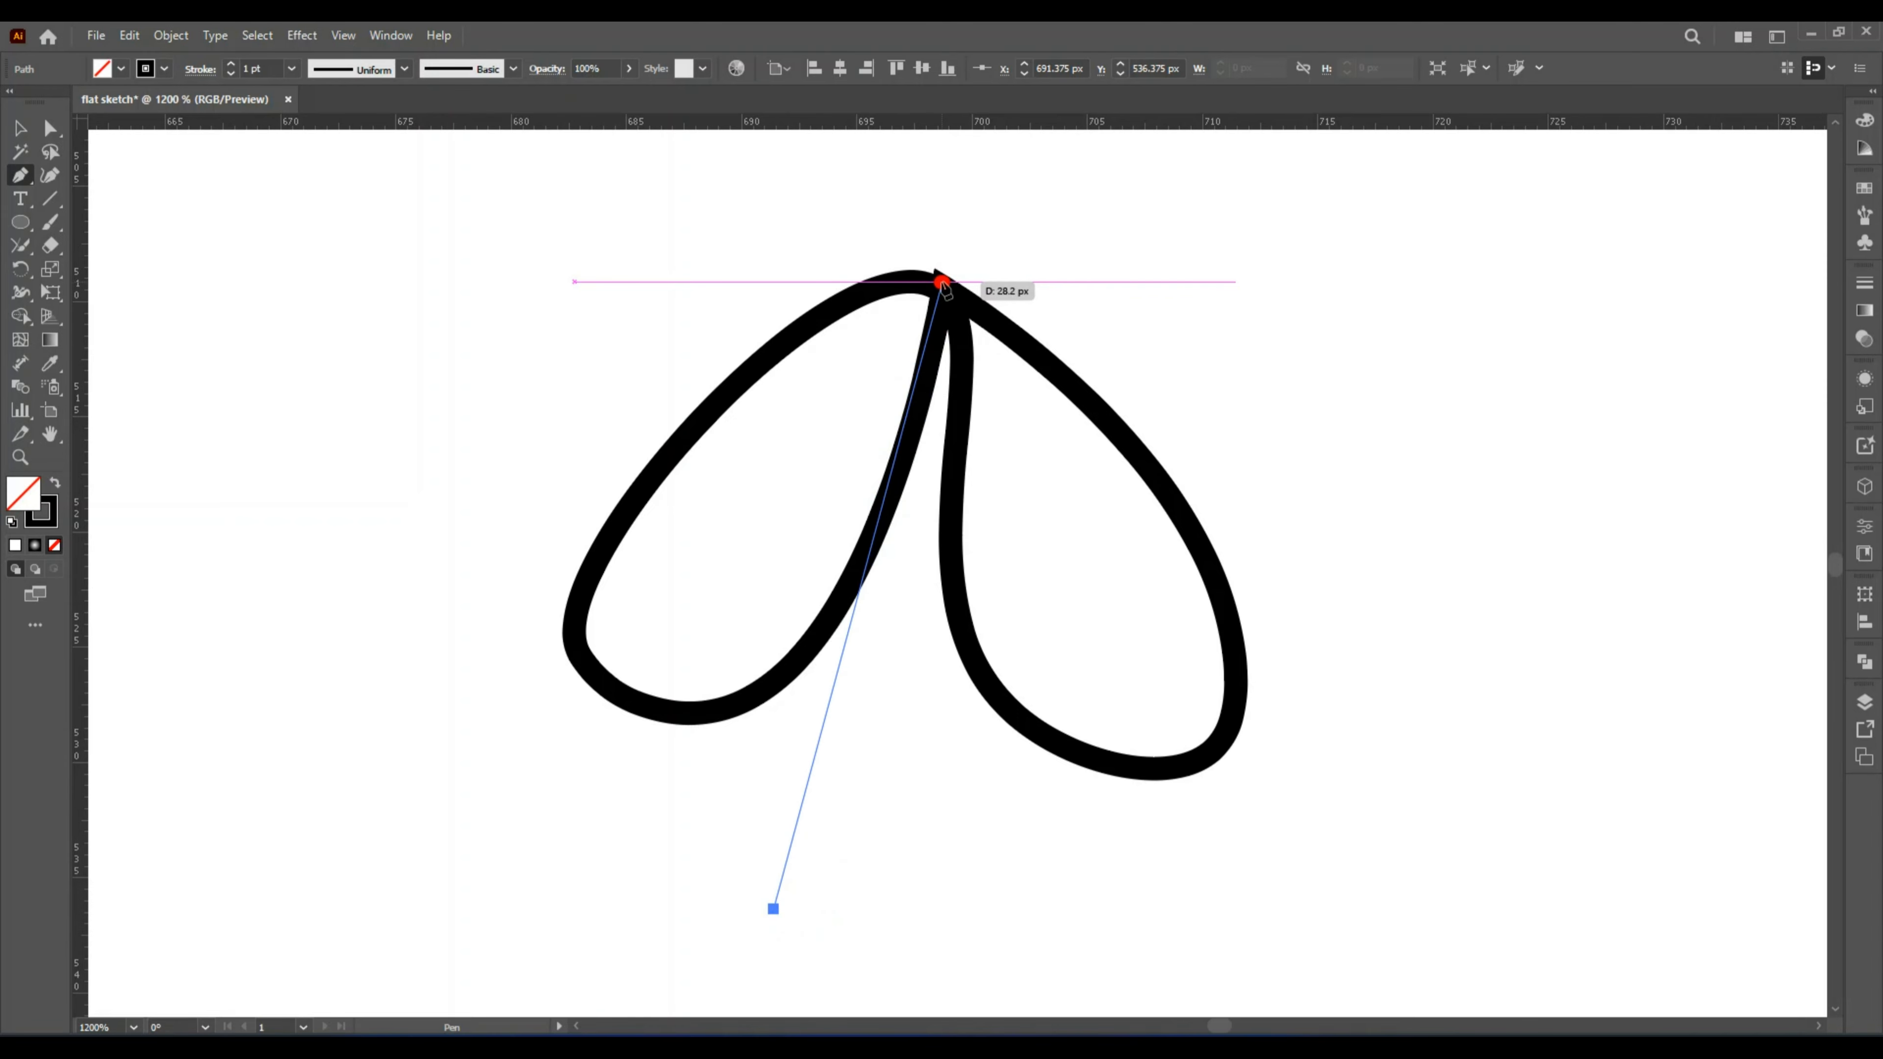
{"action": "left_click_drag", "start_coordinate": [942, 282], "coordinate": [958, 263]}
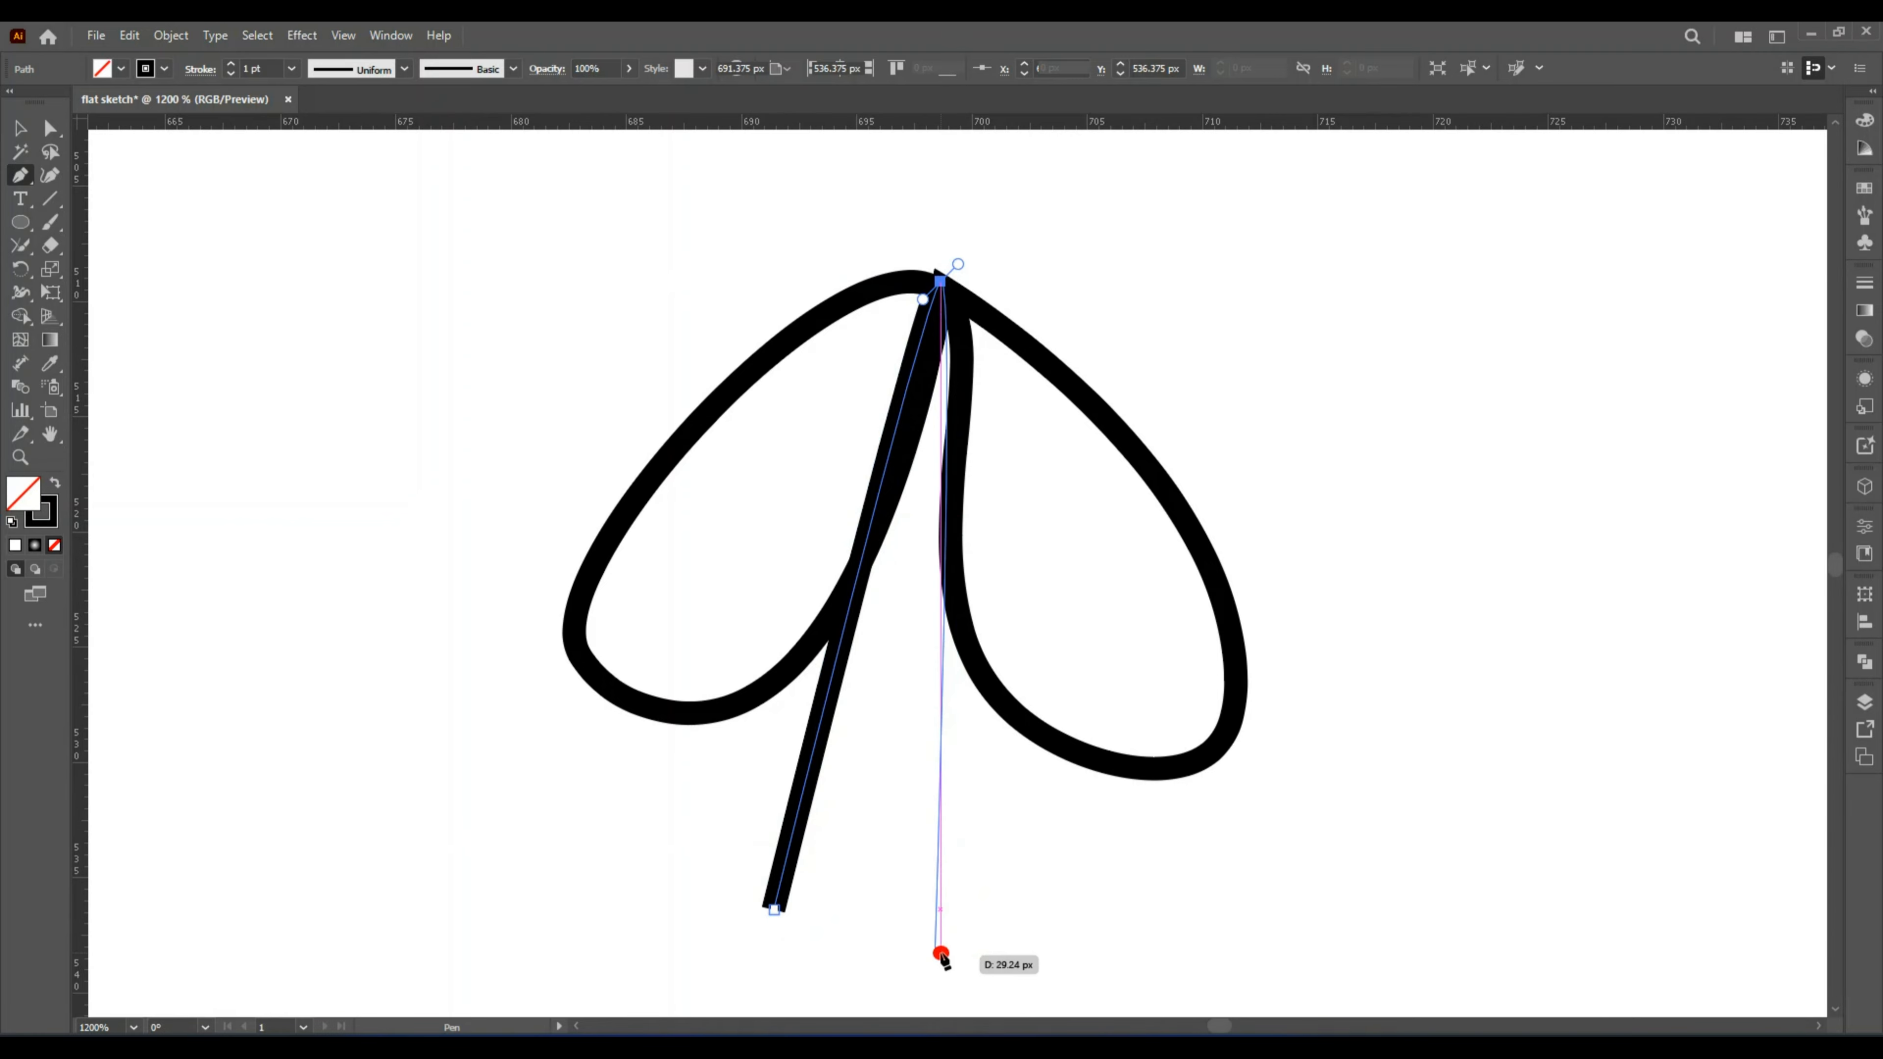
{"action": "scroll", "coordinate": [946, 964], "scroll_direction": "down", "scroll_amount": 5}
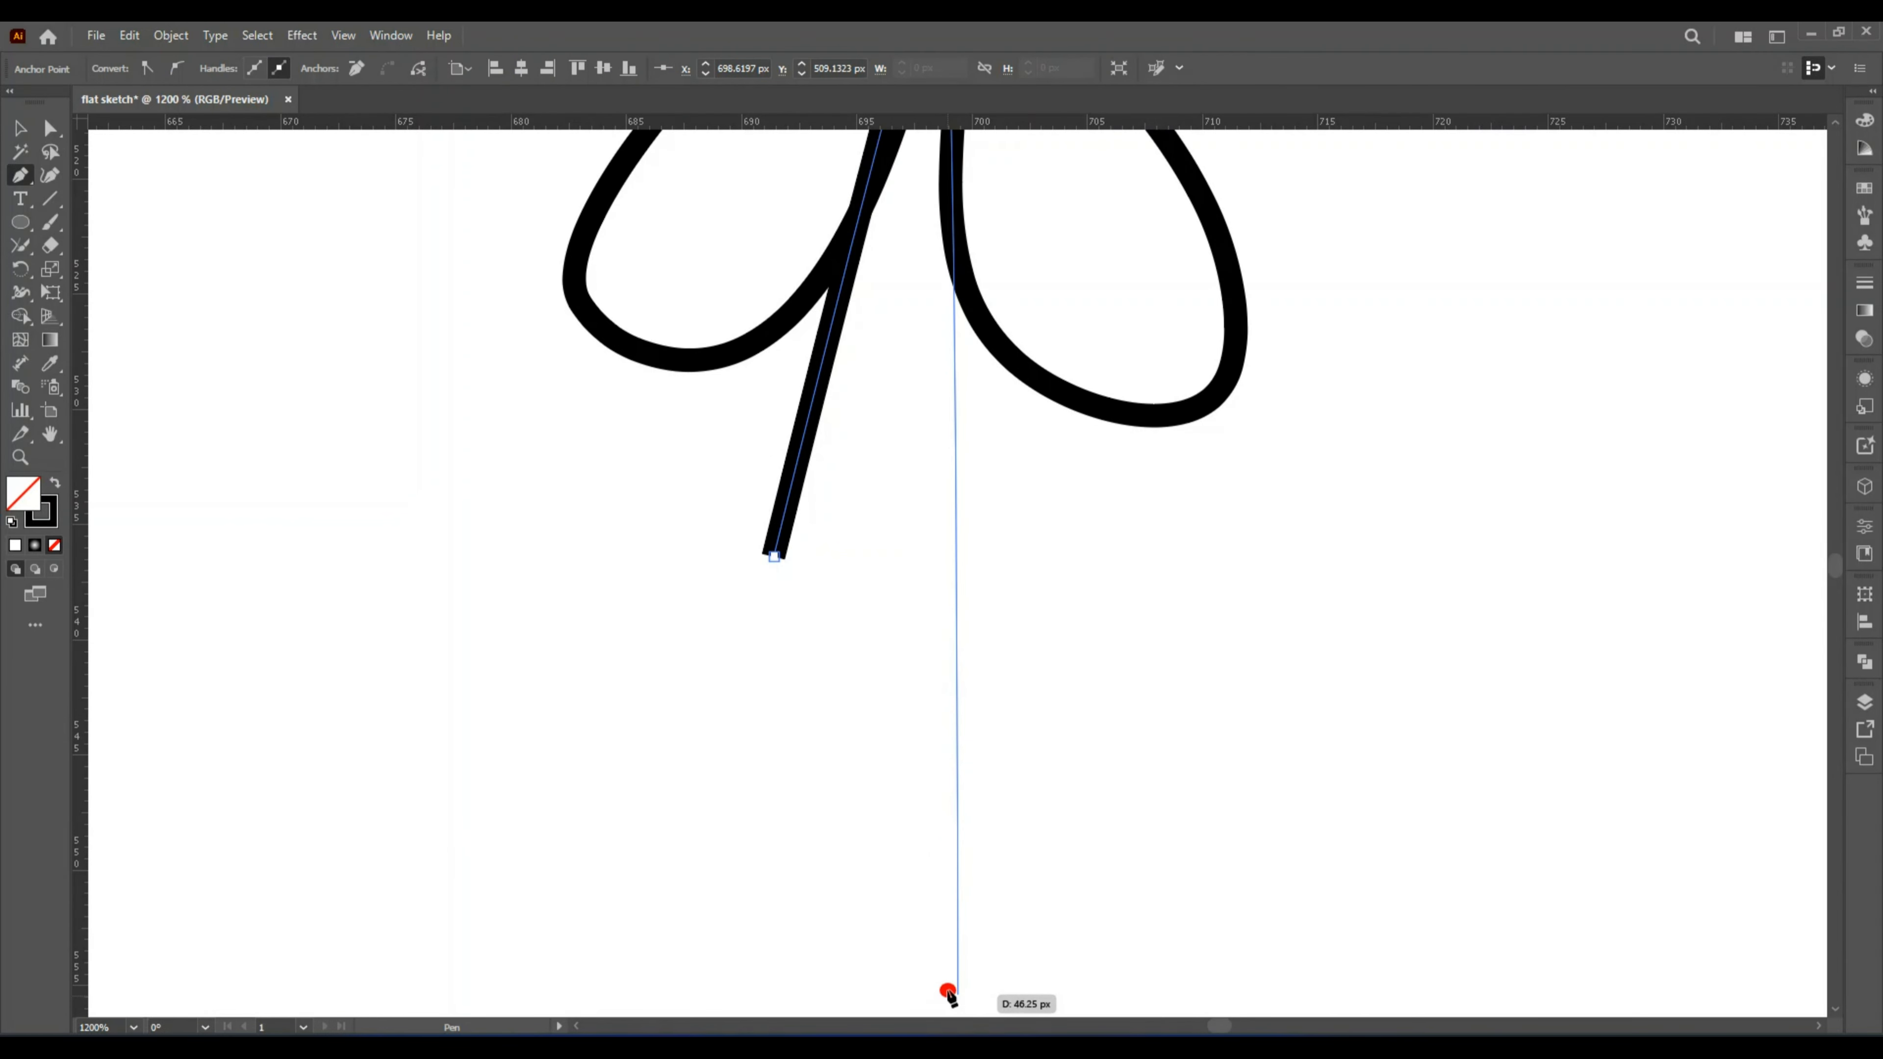
{"action": "left_click", "coordinate": [983, 952]}
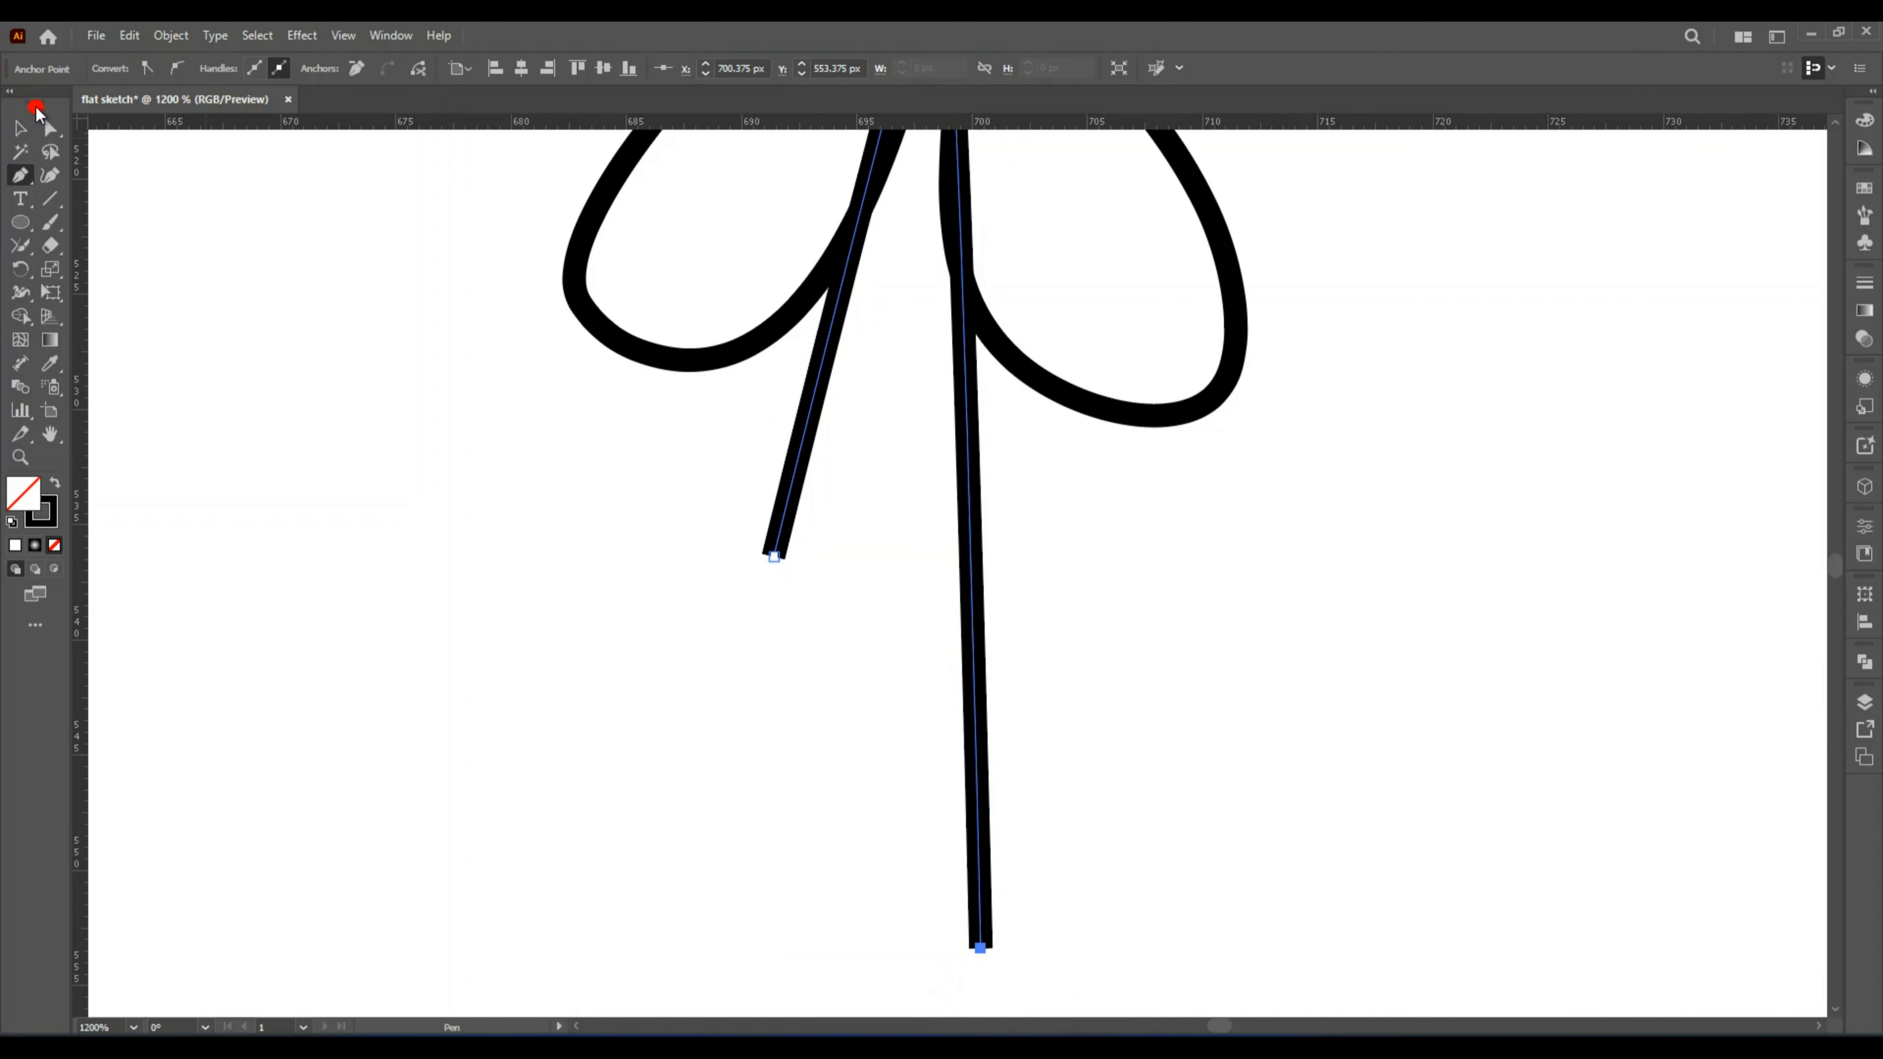
Give the ribbon tails' stroke a round join and round caps.
{"action": "left_click", "coordinate": [53, 129]}
{"action": "scroll", "coordinate": [1145, 646], "scroll_direction": "up", "scroll_amount": 5}
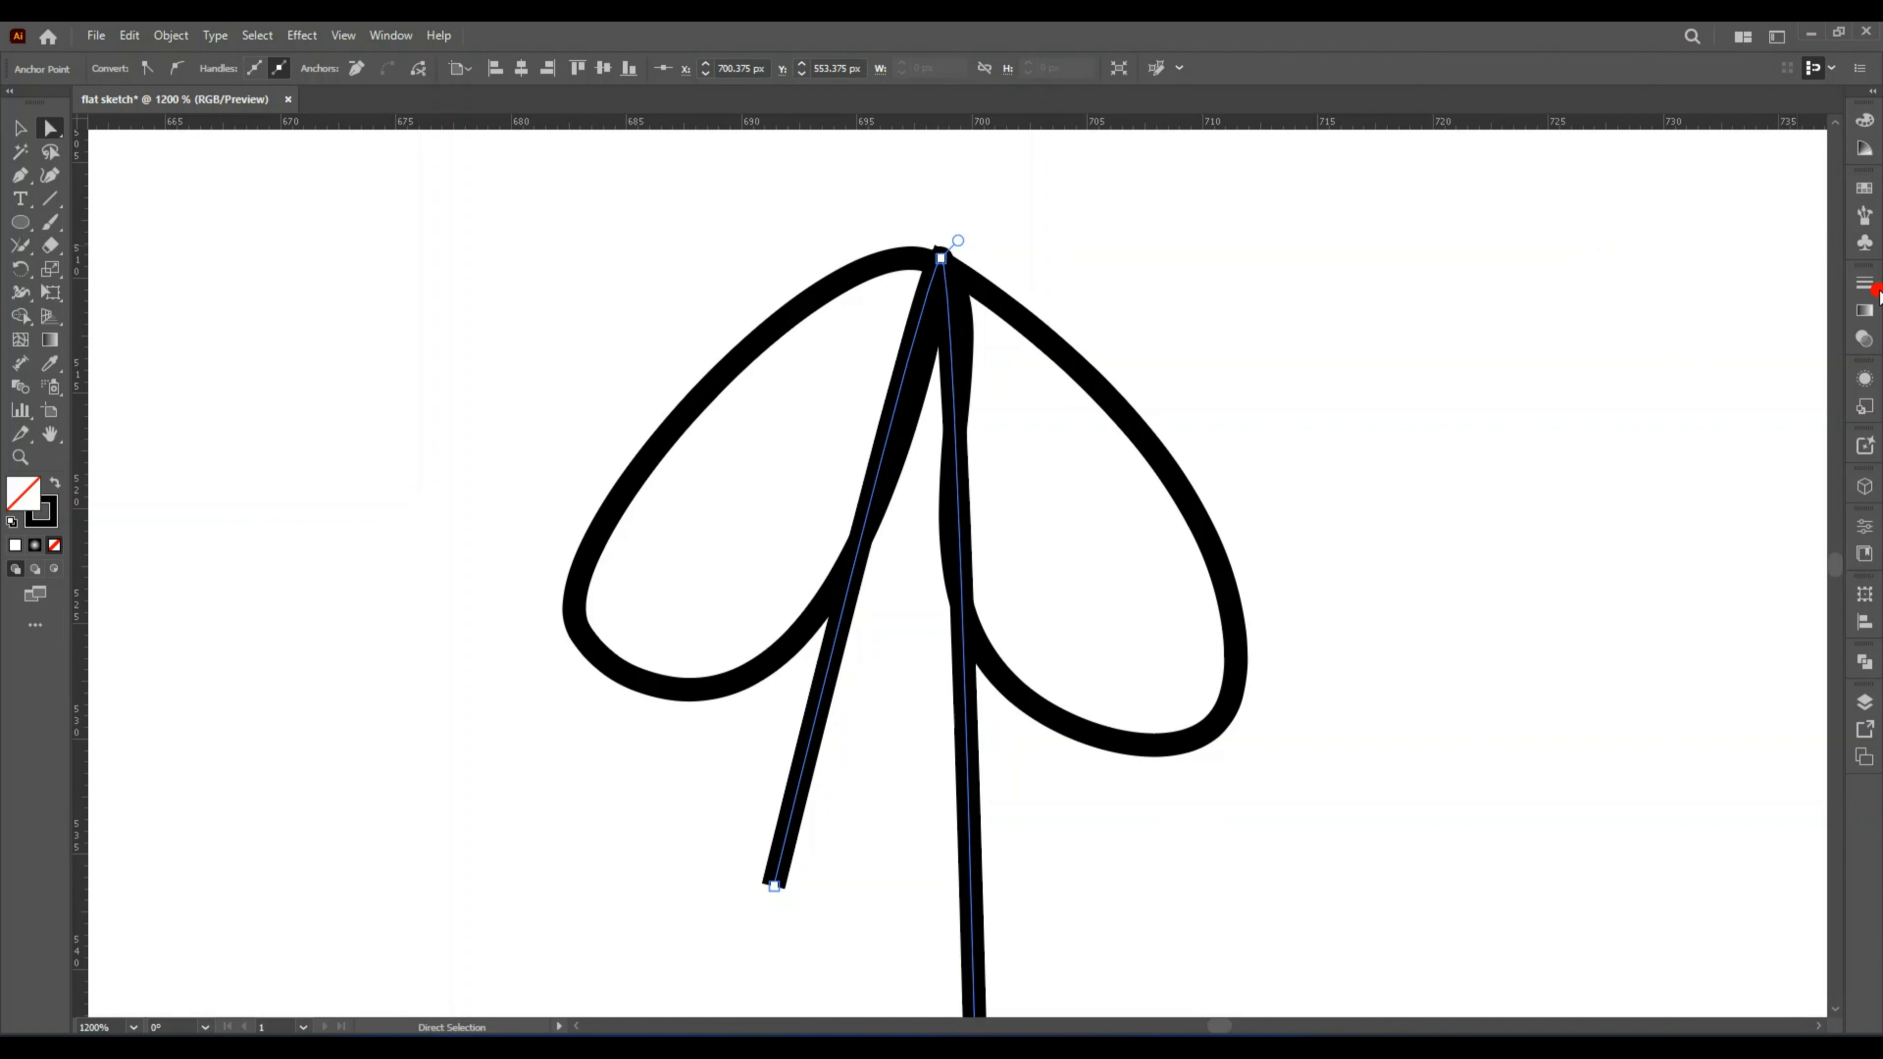
{"action": "left_click", "coordinate": [1866, 285]}
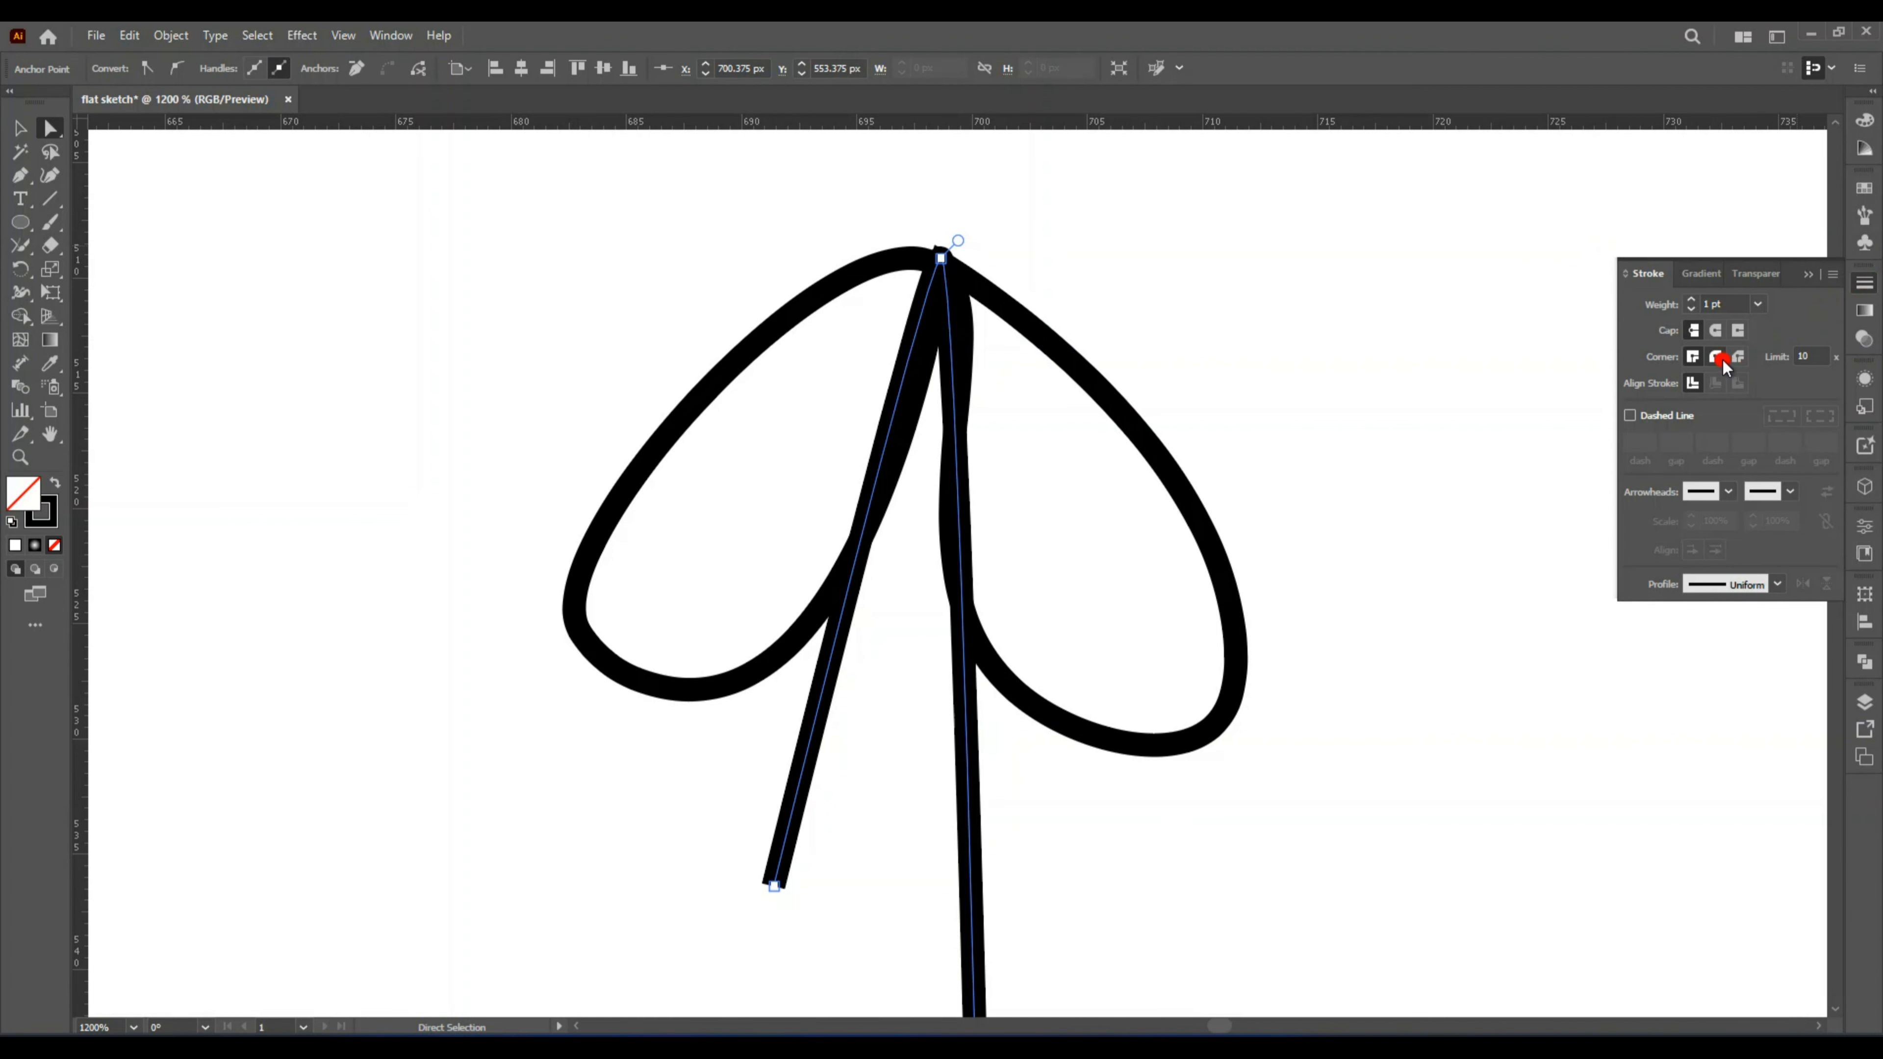
{"action": "left_click", "coordinate": [1717, 358]}
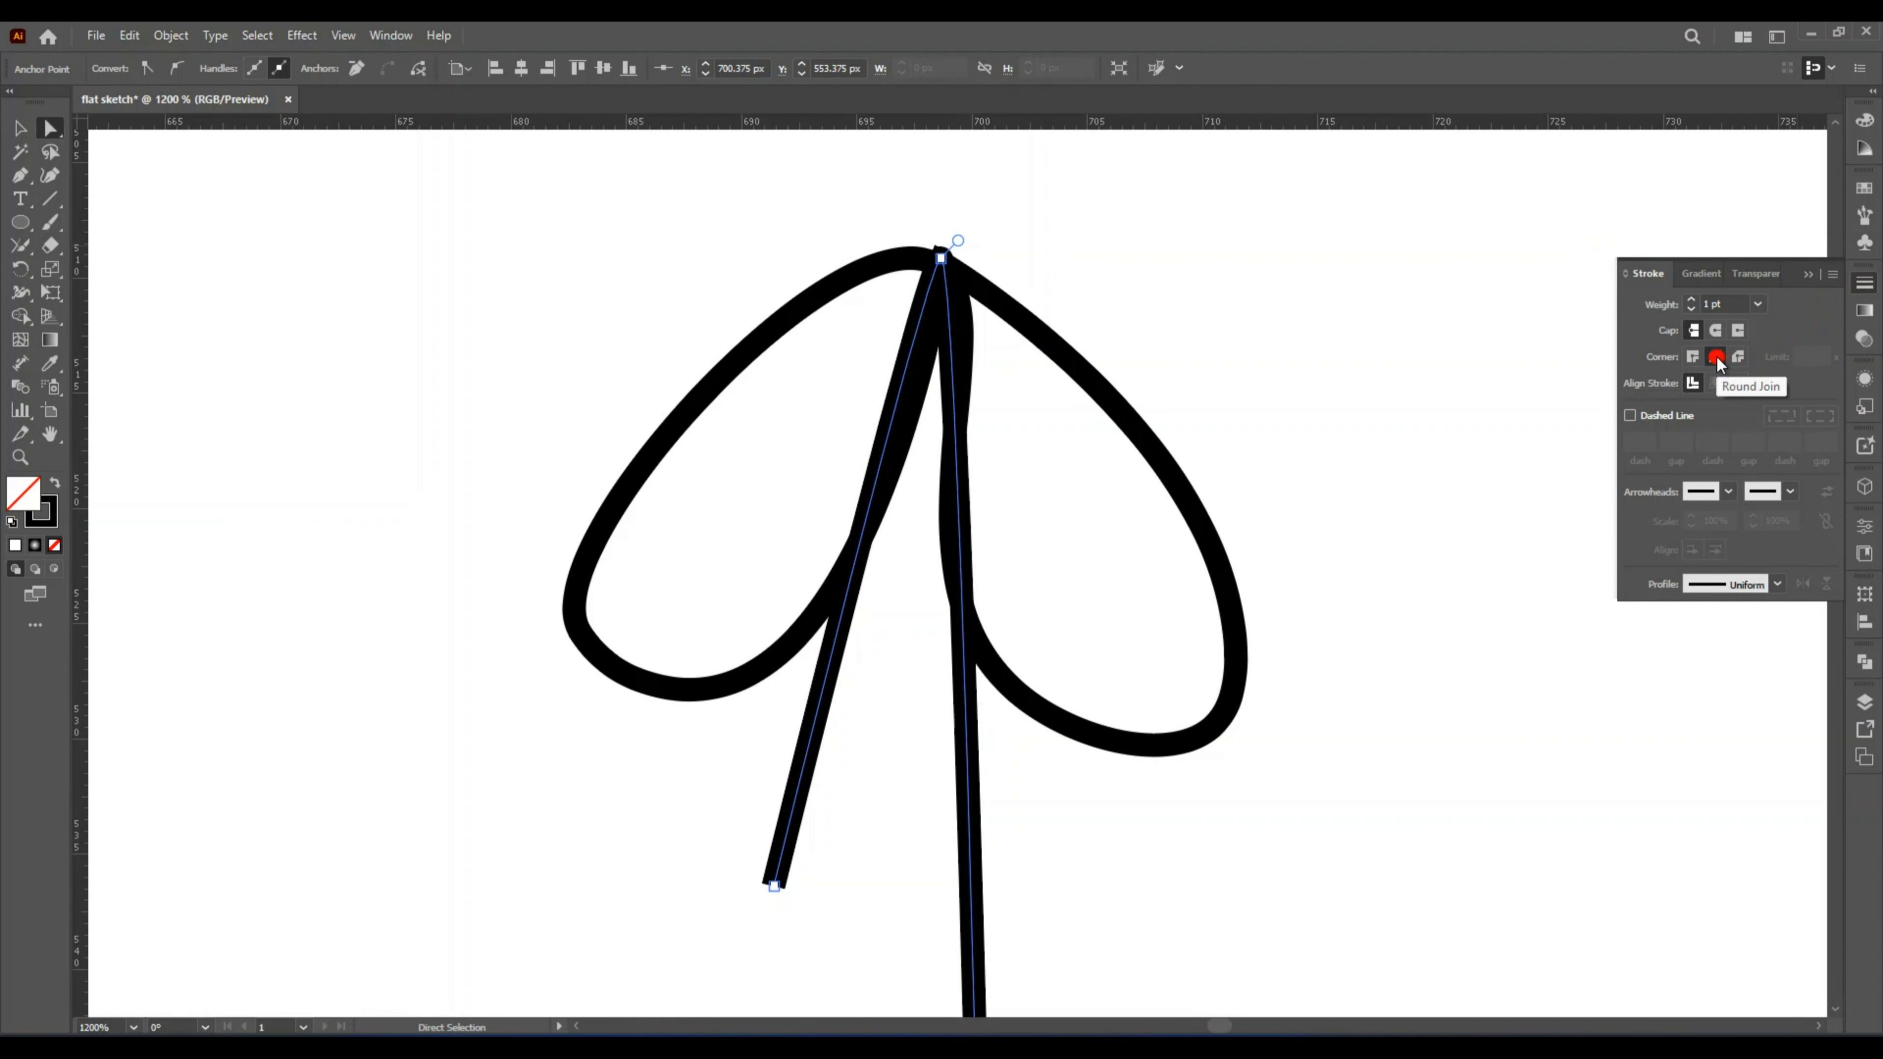
{"action": "left_click", "coordinate": [1717, 331]}
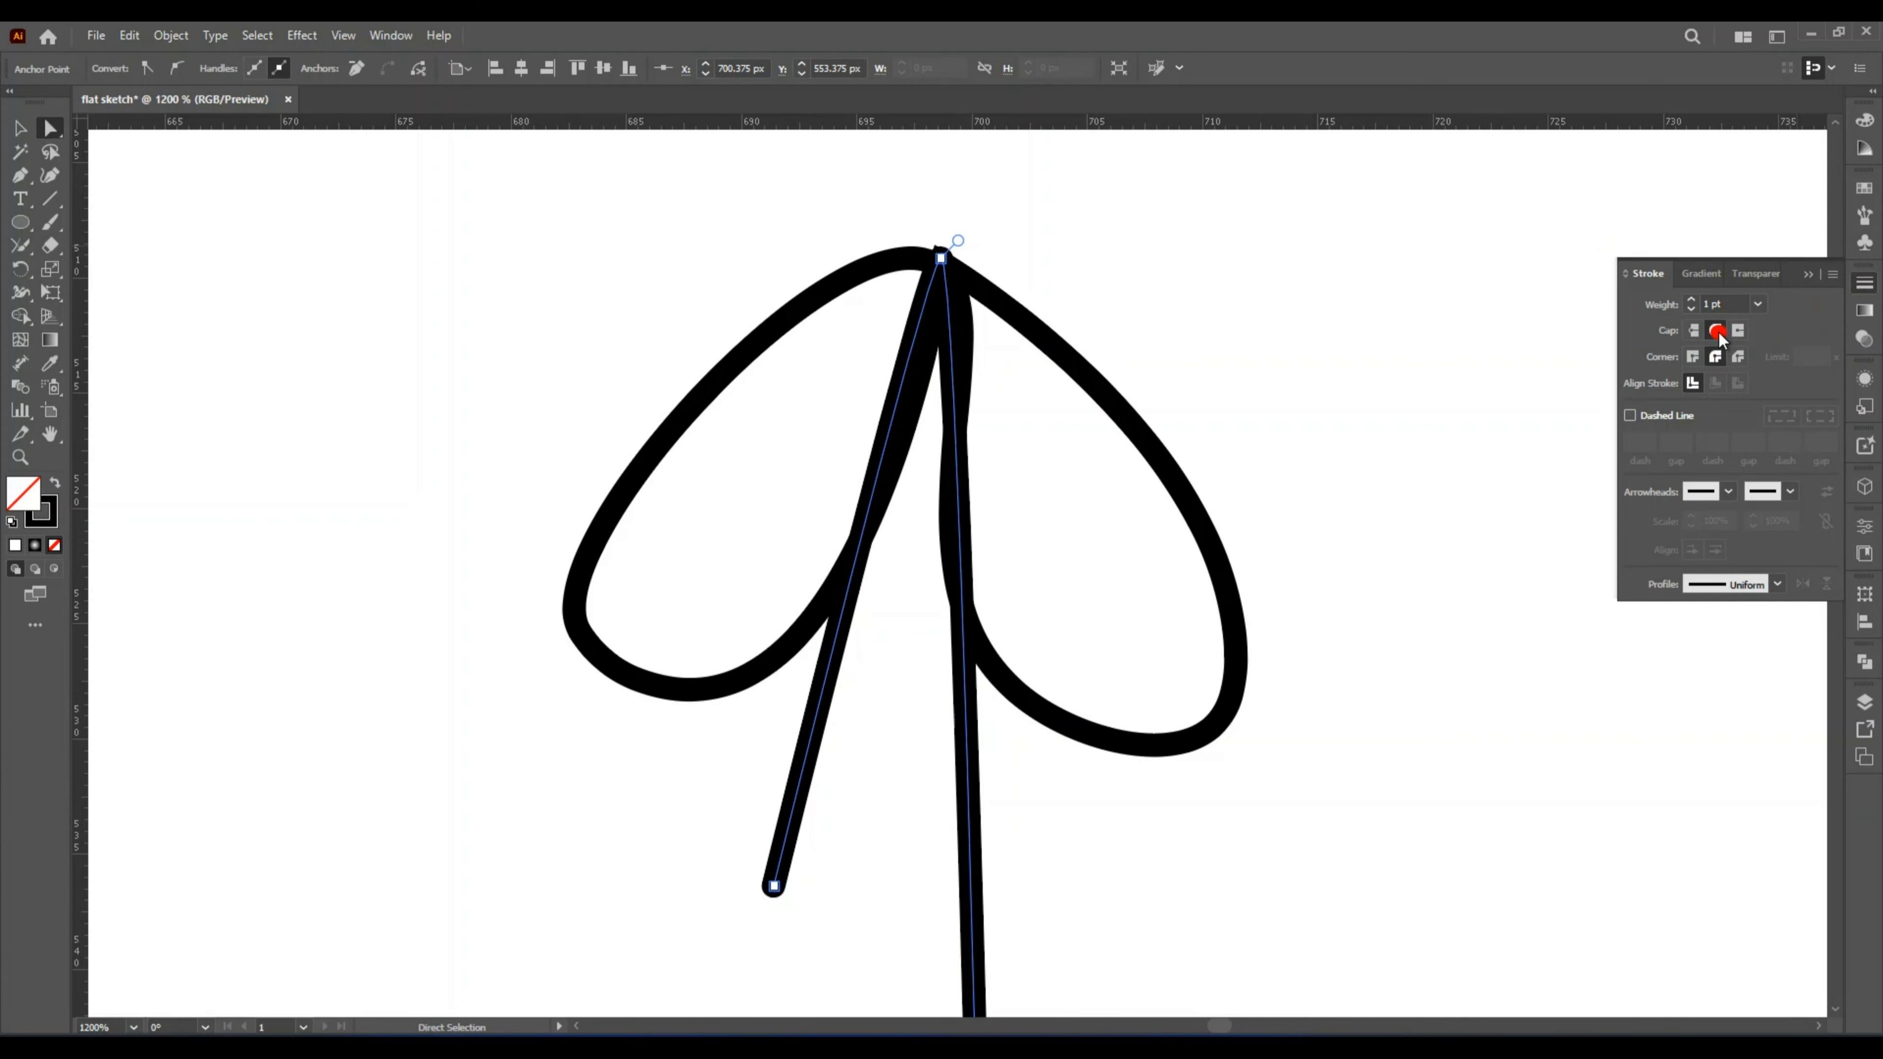
{"action": "left_click", "coordinate": [1363, 673]}
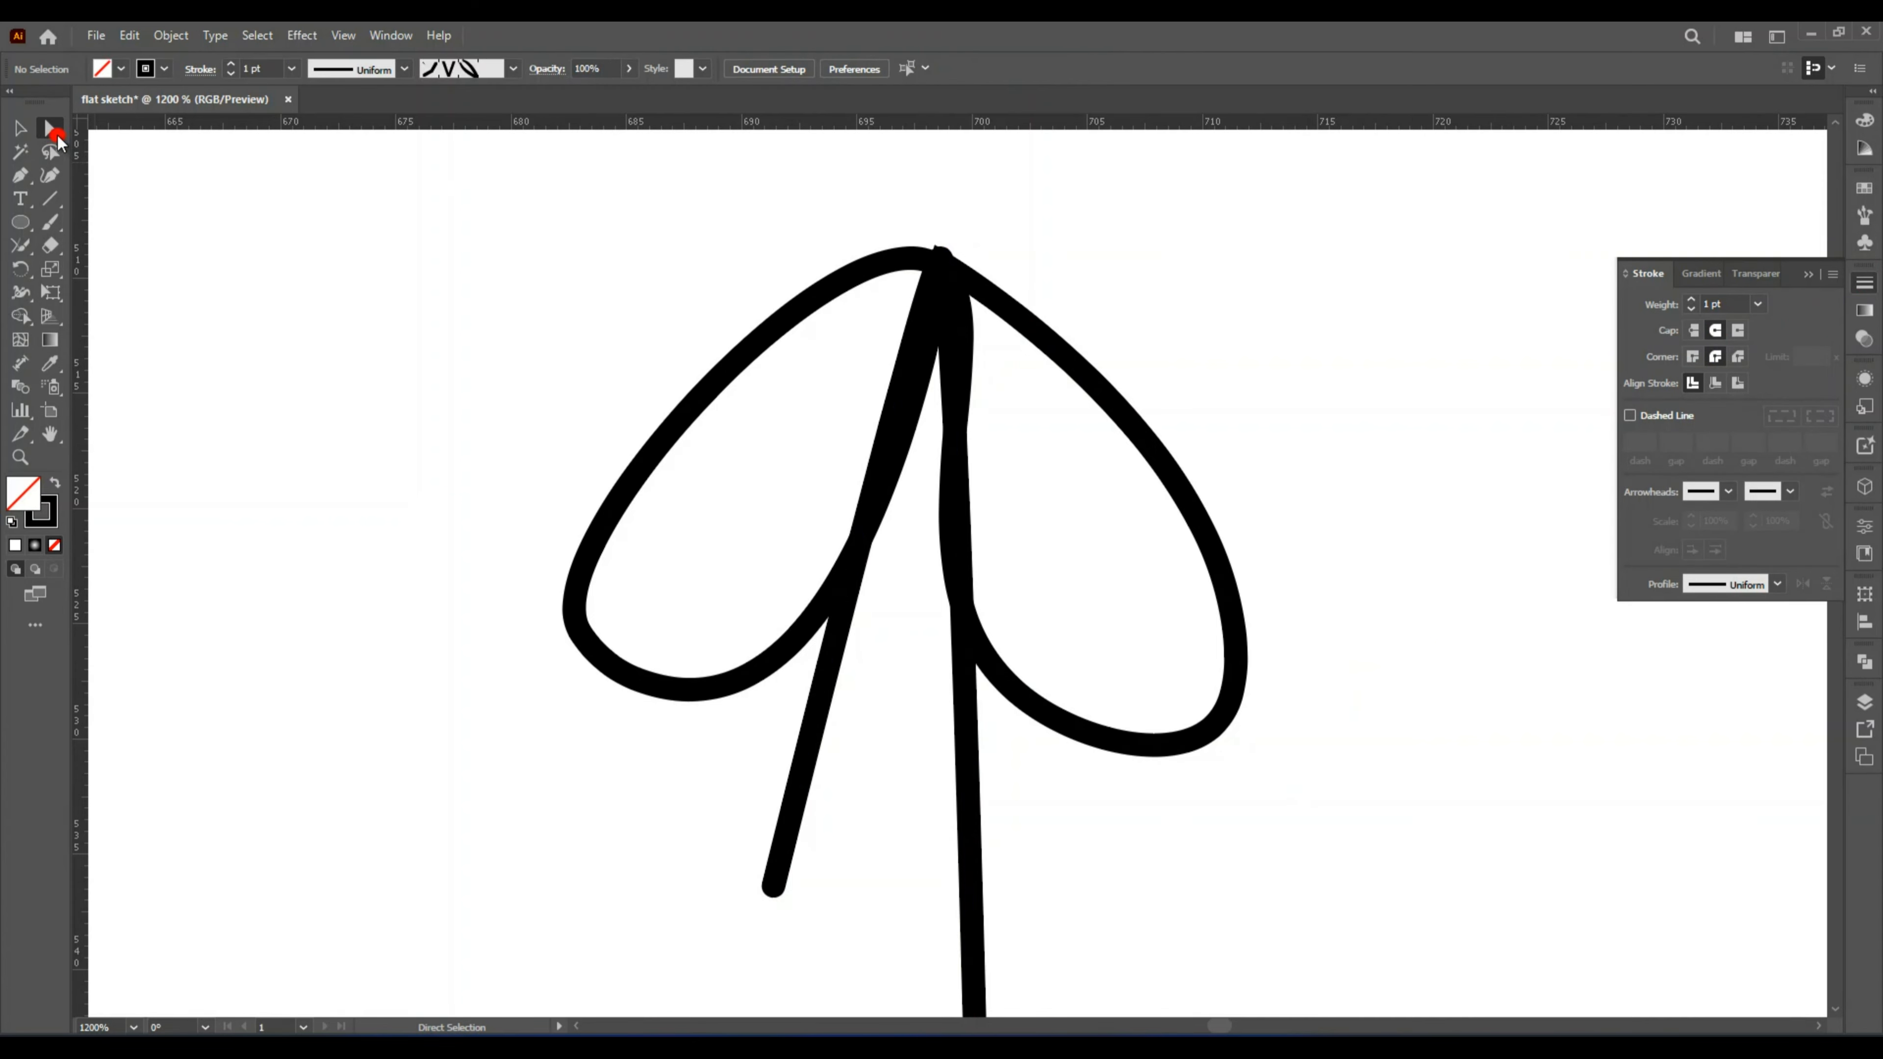
Nudge the tails' top anchor down to the knot and apply a round join to the loops' stroke.
{"action": "mouse_move", "coordinate": [944, 253]}
{"action": "left_mouse_down"}
{"action": "mouse_move", "coordinate": [939, 281]}
{"action": "mouse_move", "coordinate": [938, 259]}
{"action": "left_mouse_up"}
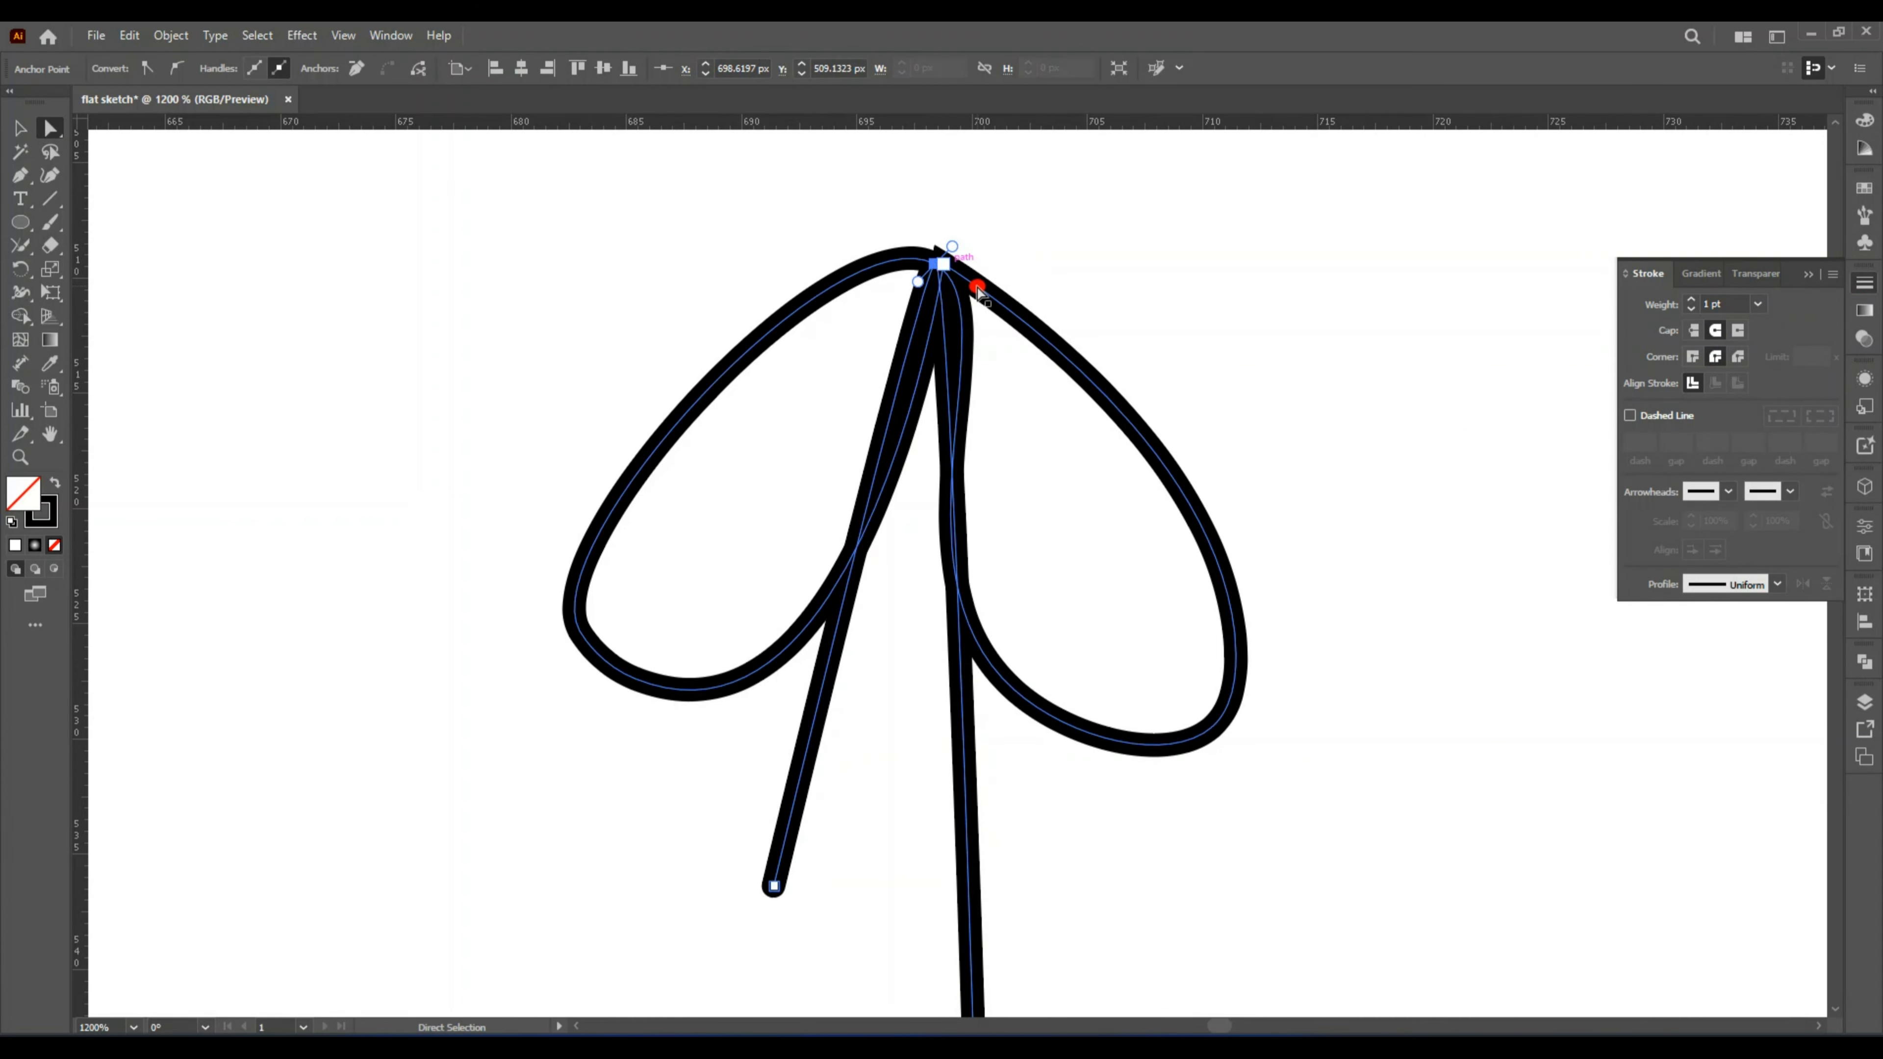
{"action": "left_click", "coordinate": [976, 285]}
{"action": "left_click_drag", "start_coordinate": [775, 242], "coordinate": [1055, 394]}
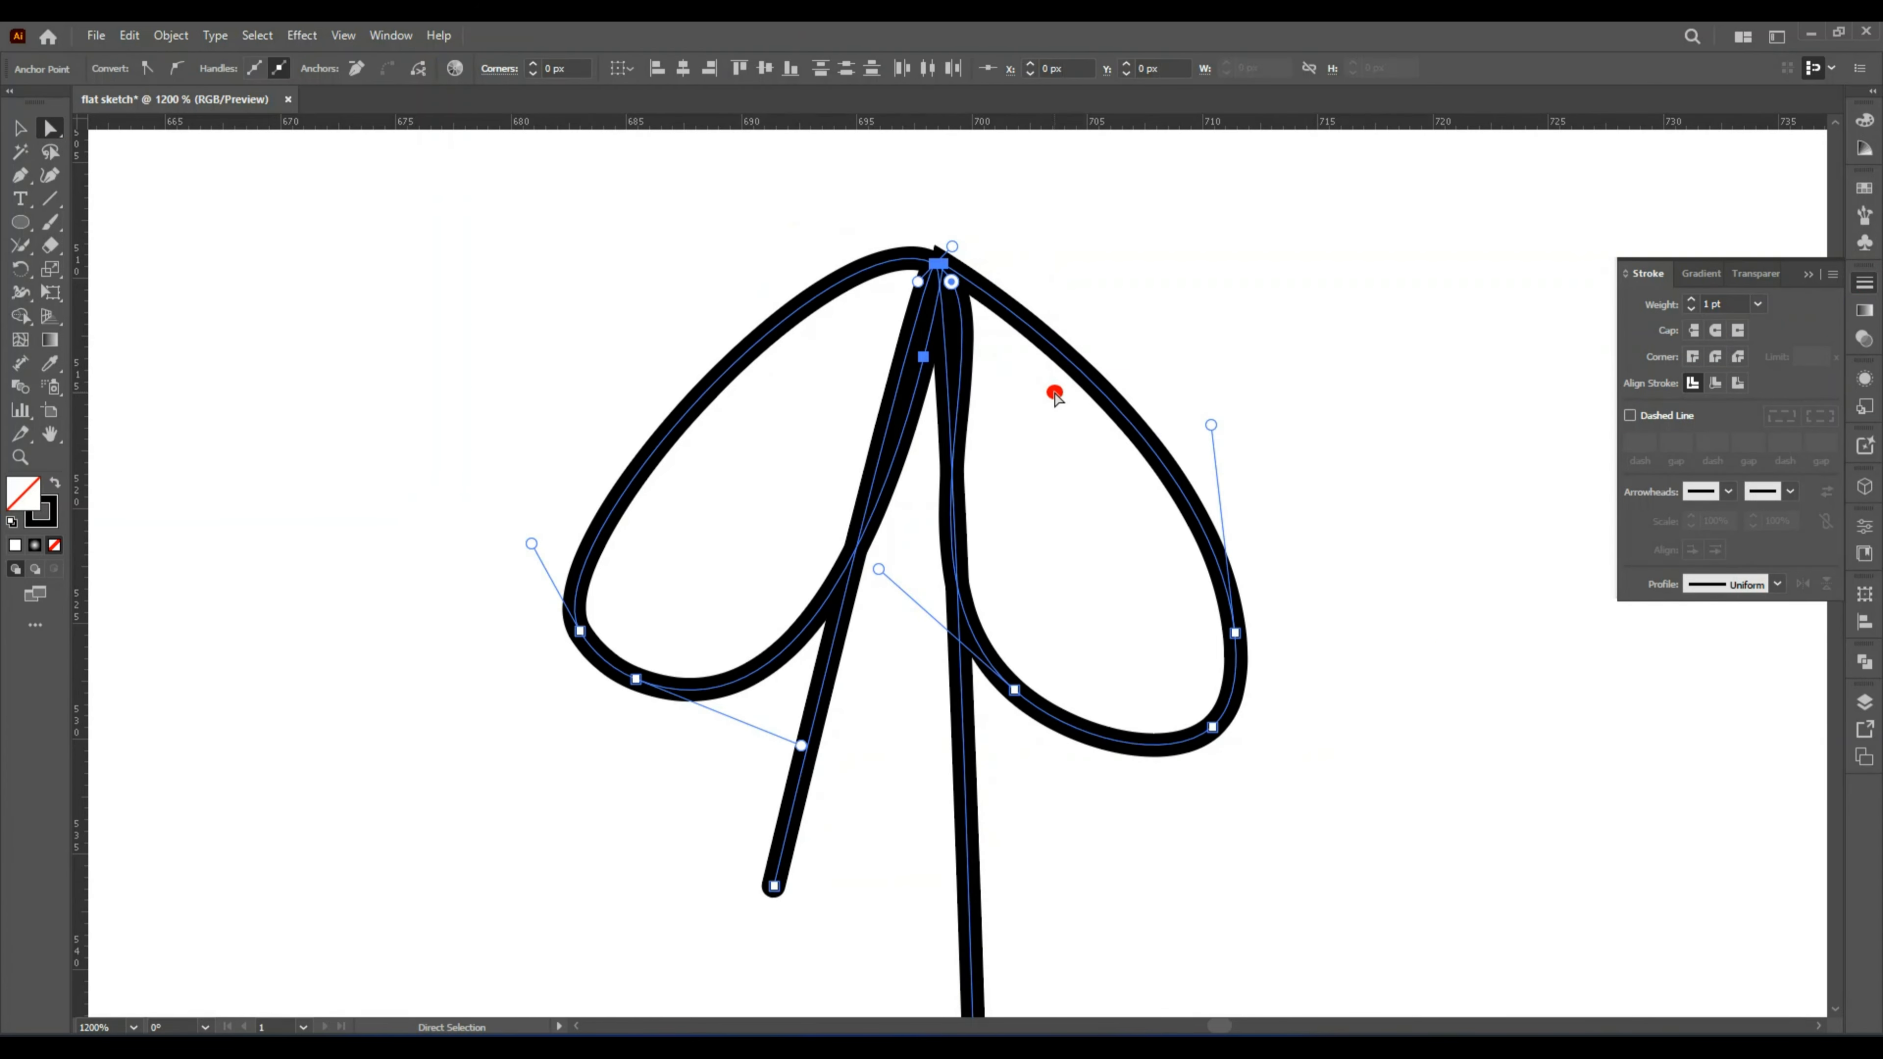
{"action": "left_click", "coordinate": [1716, 357]}
{"action": "left_click", "coordinate": [1505, 434]}
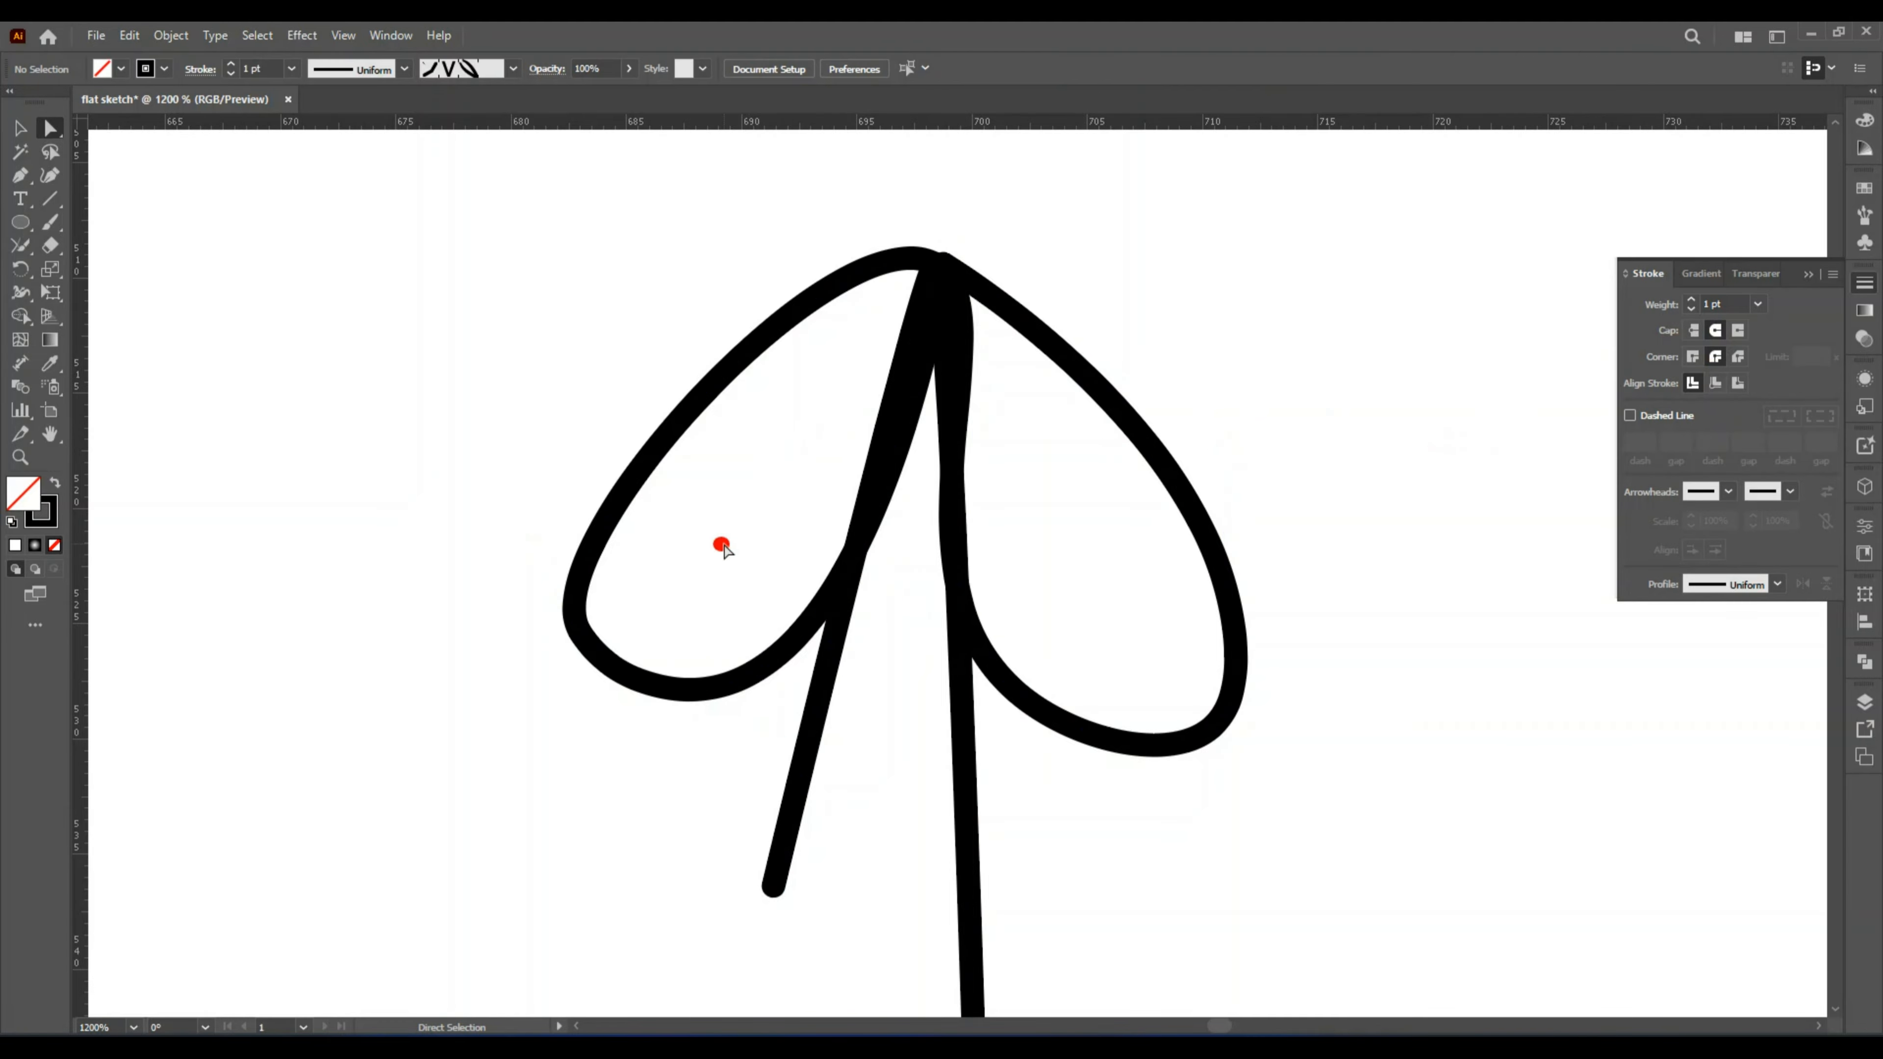
Reshape the bow's left loop into a shorter, rounder curve by moving its outer and lower points with the Curvature tool.
{"action": "left_click", "coordinate": [723, 691]}
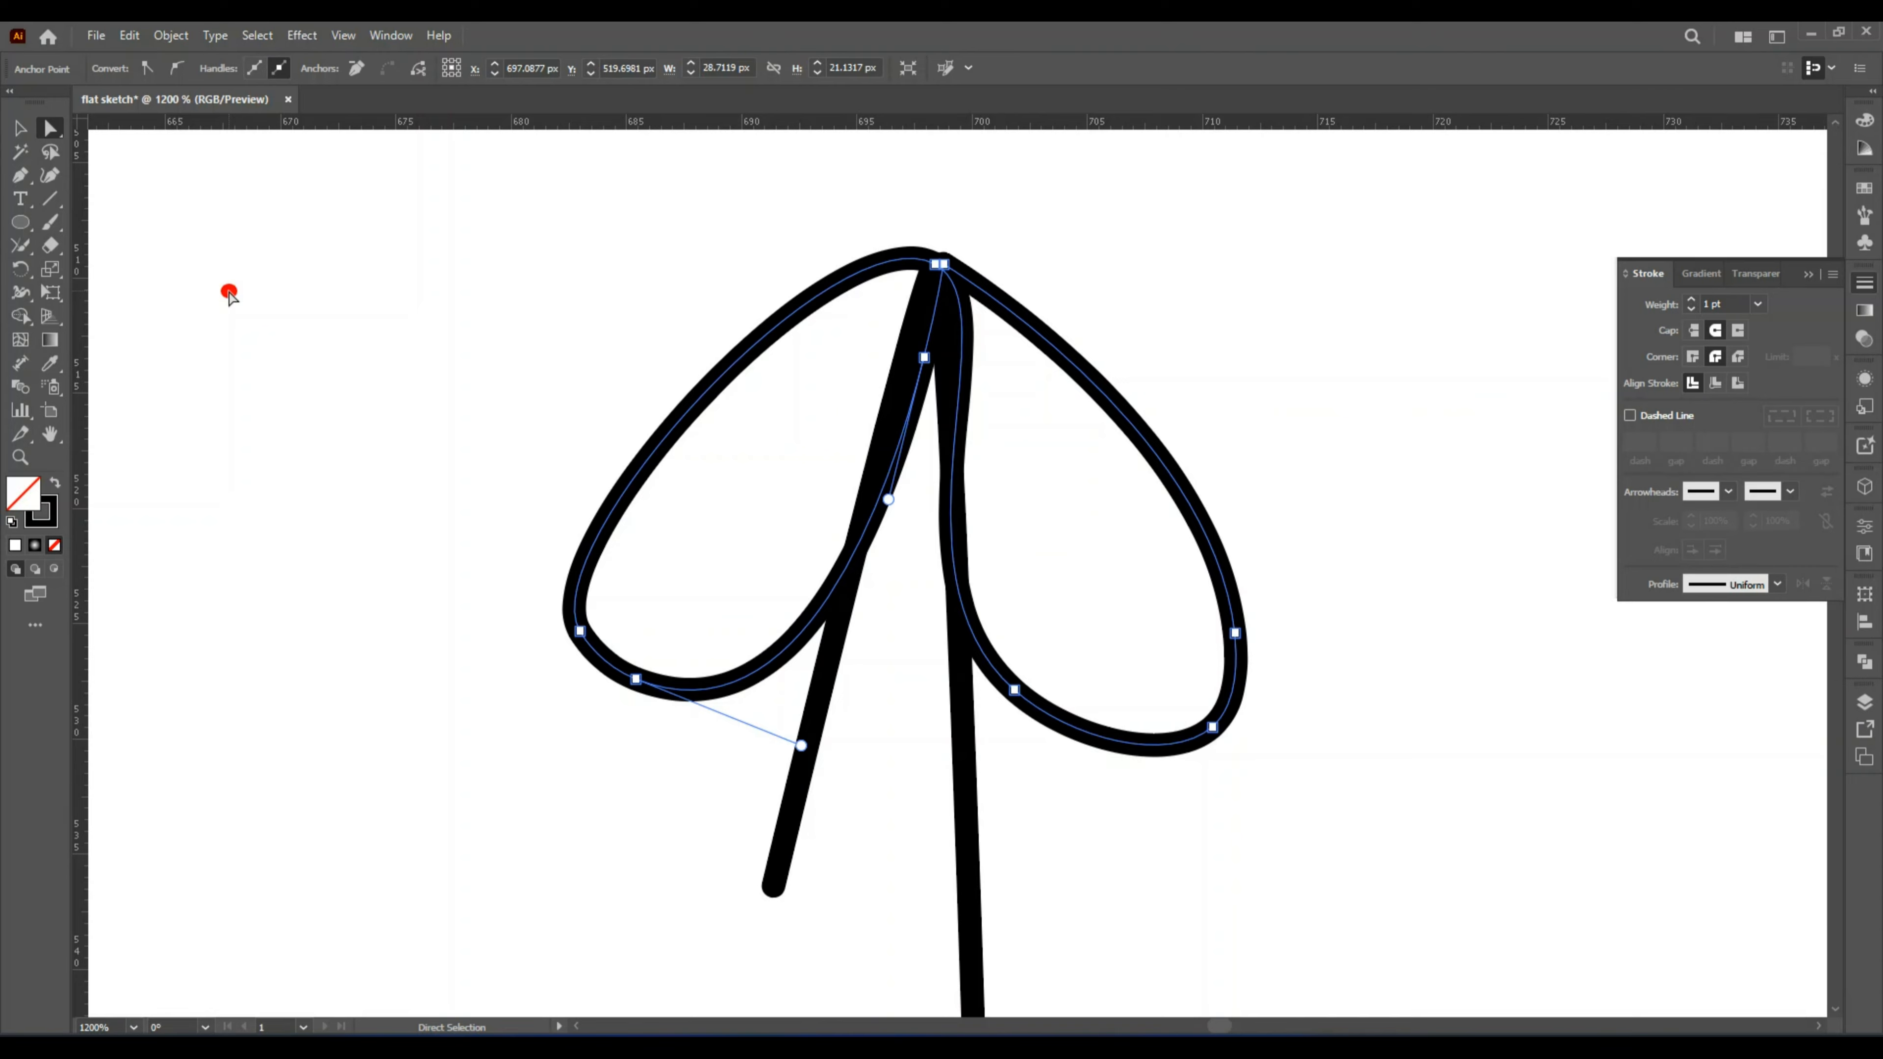
{"action": "scroll", "coordinate": [229, 295], "scroll_direction": "up", "scroll_amount": 2}
{"action": "left_click", "coordinate": [50, 175]}
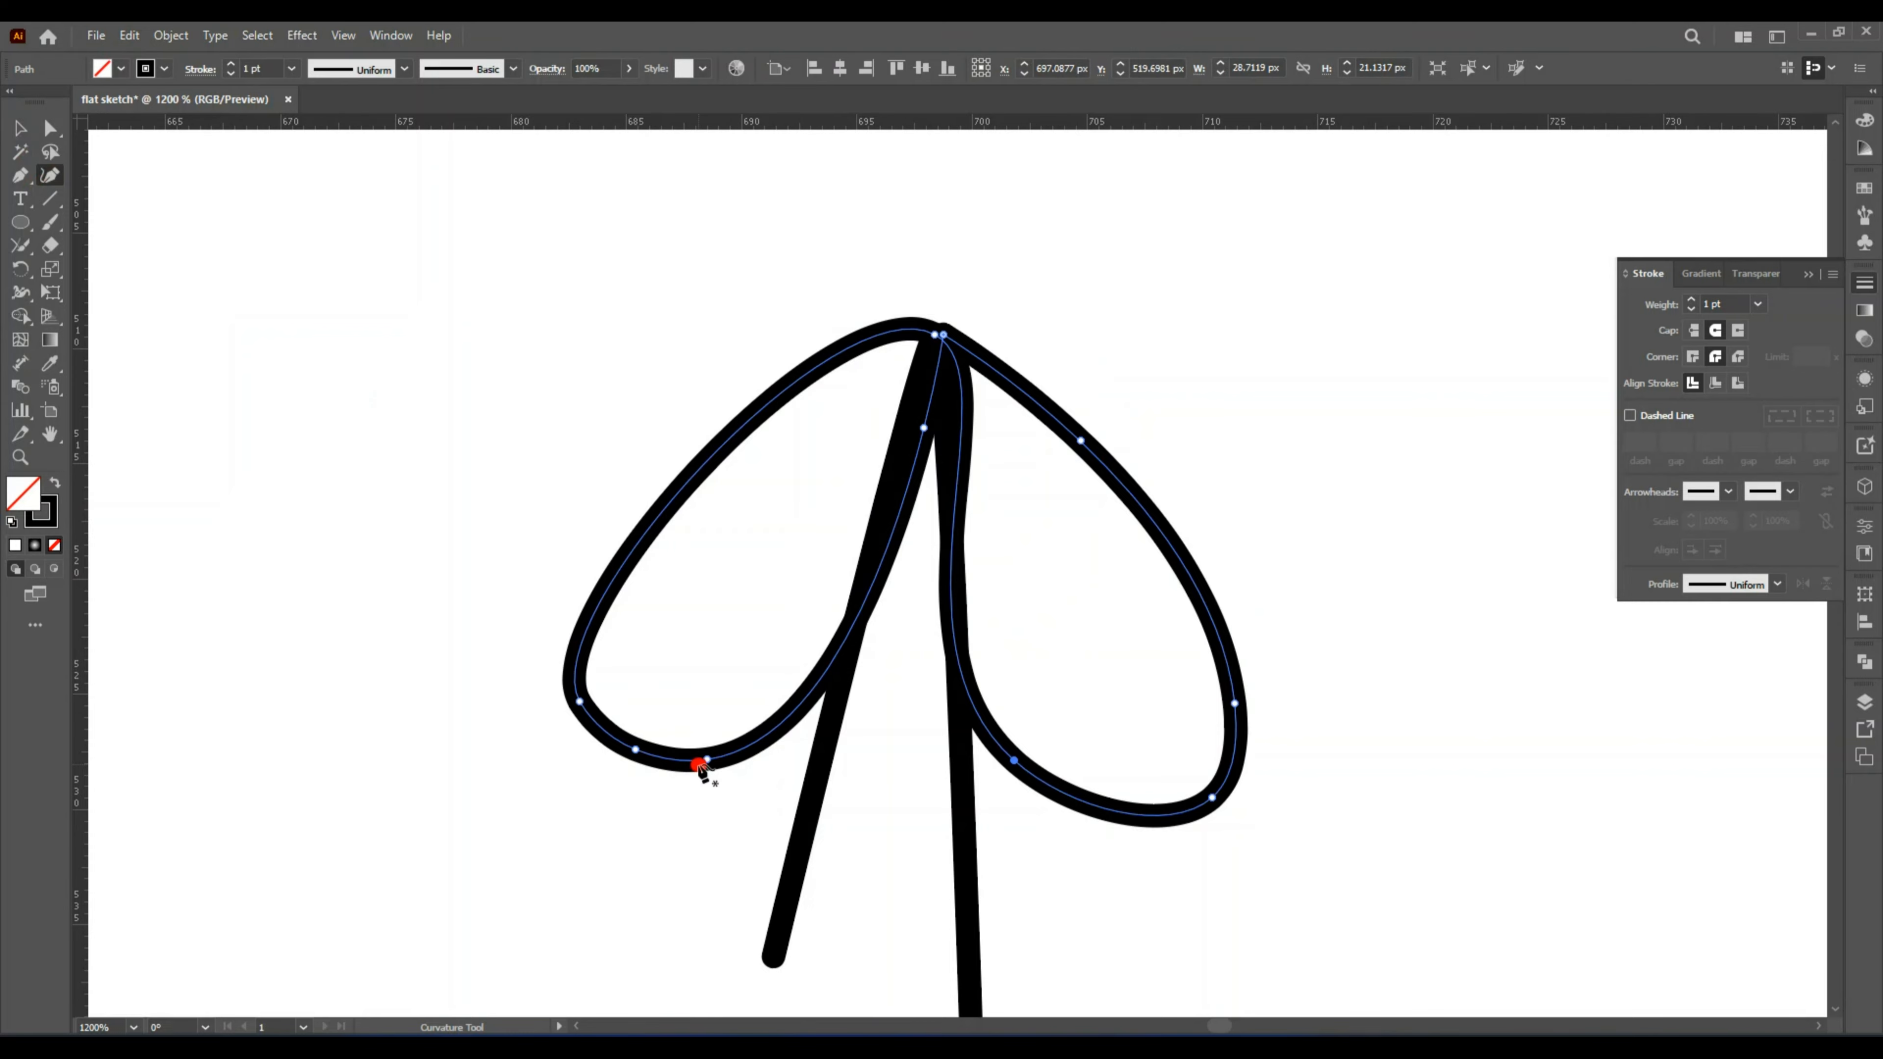
{"action": "left_click_drag", "start_coordinate": [702, 769], "coordinate": [801, 772]}
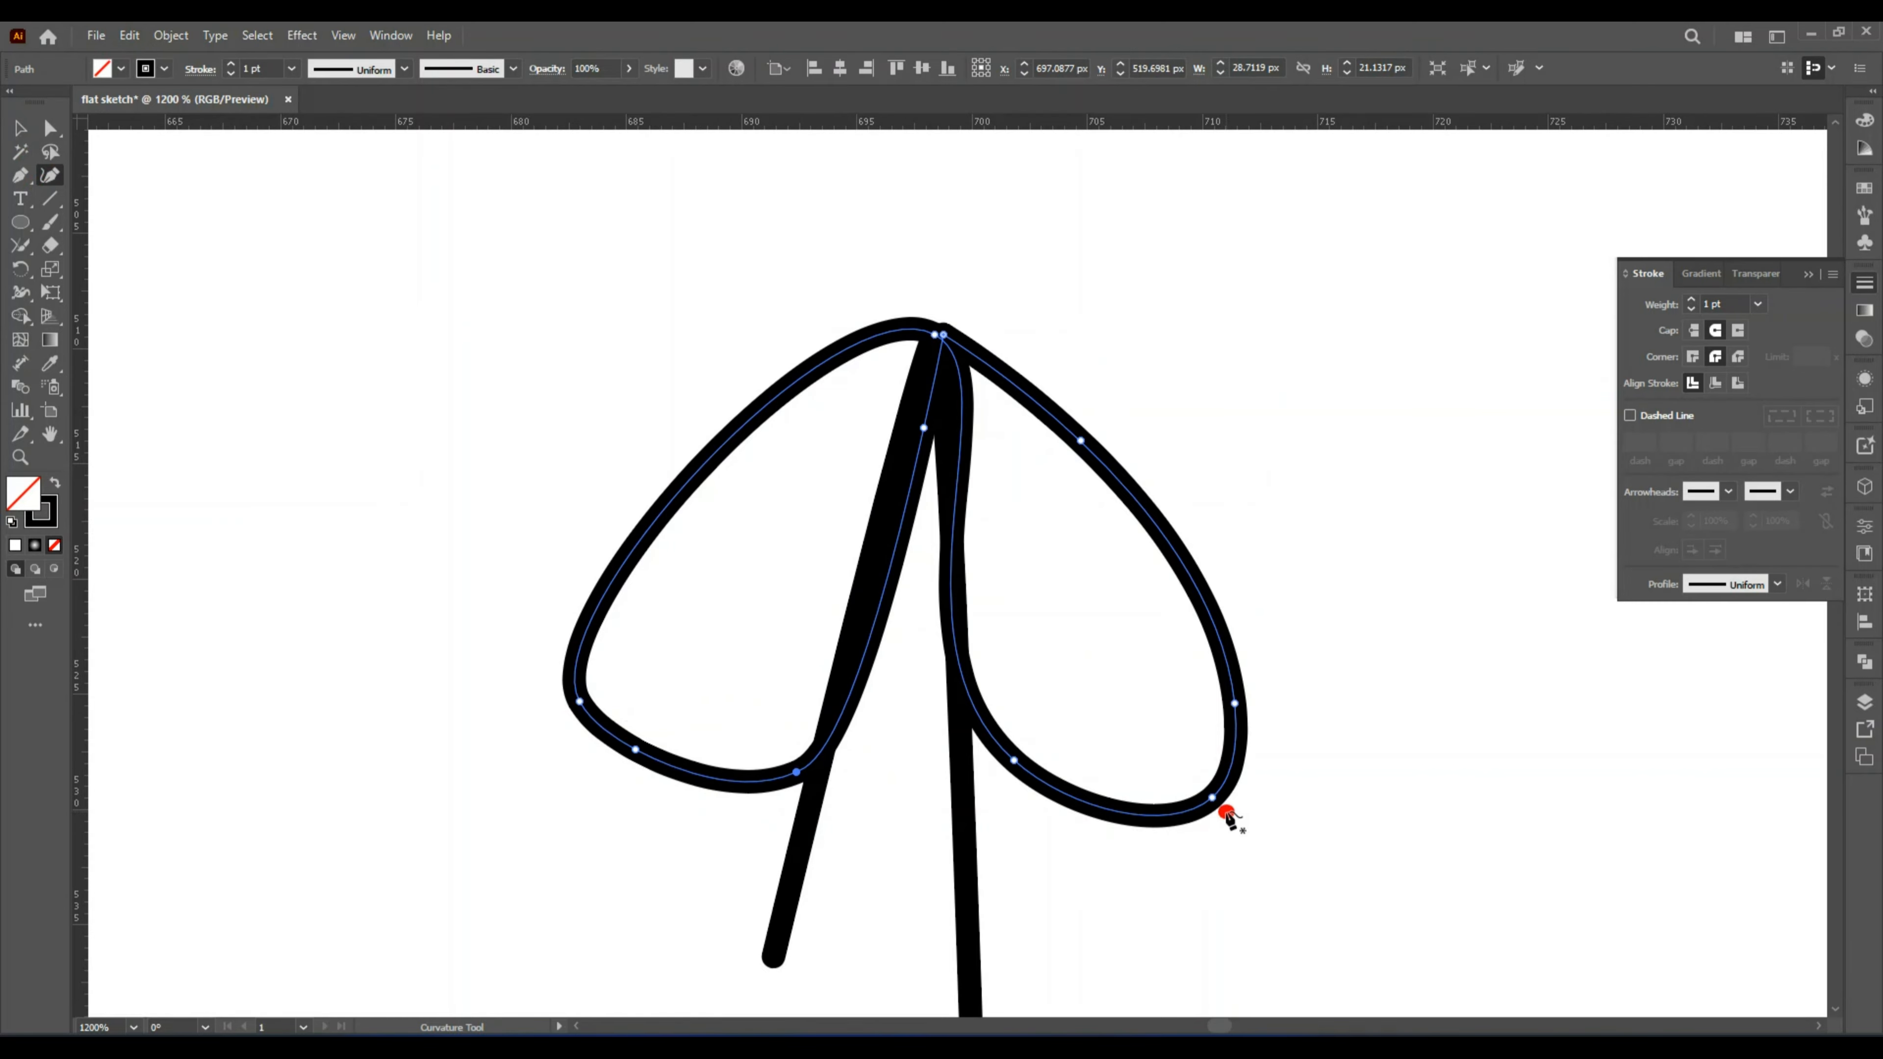
{"action": "left_click_drag", "start_coordinate": [581, 702], "coordinate": [635, 542]}
{"action": "left_click_drag", "start_coordinate": [635, 750], "coordinate": [657, 635]}
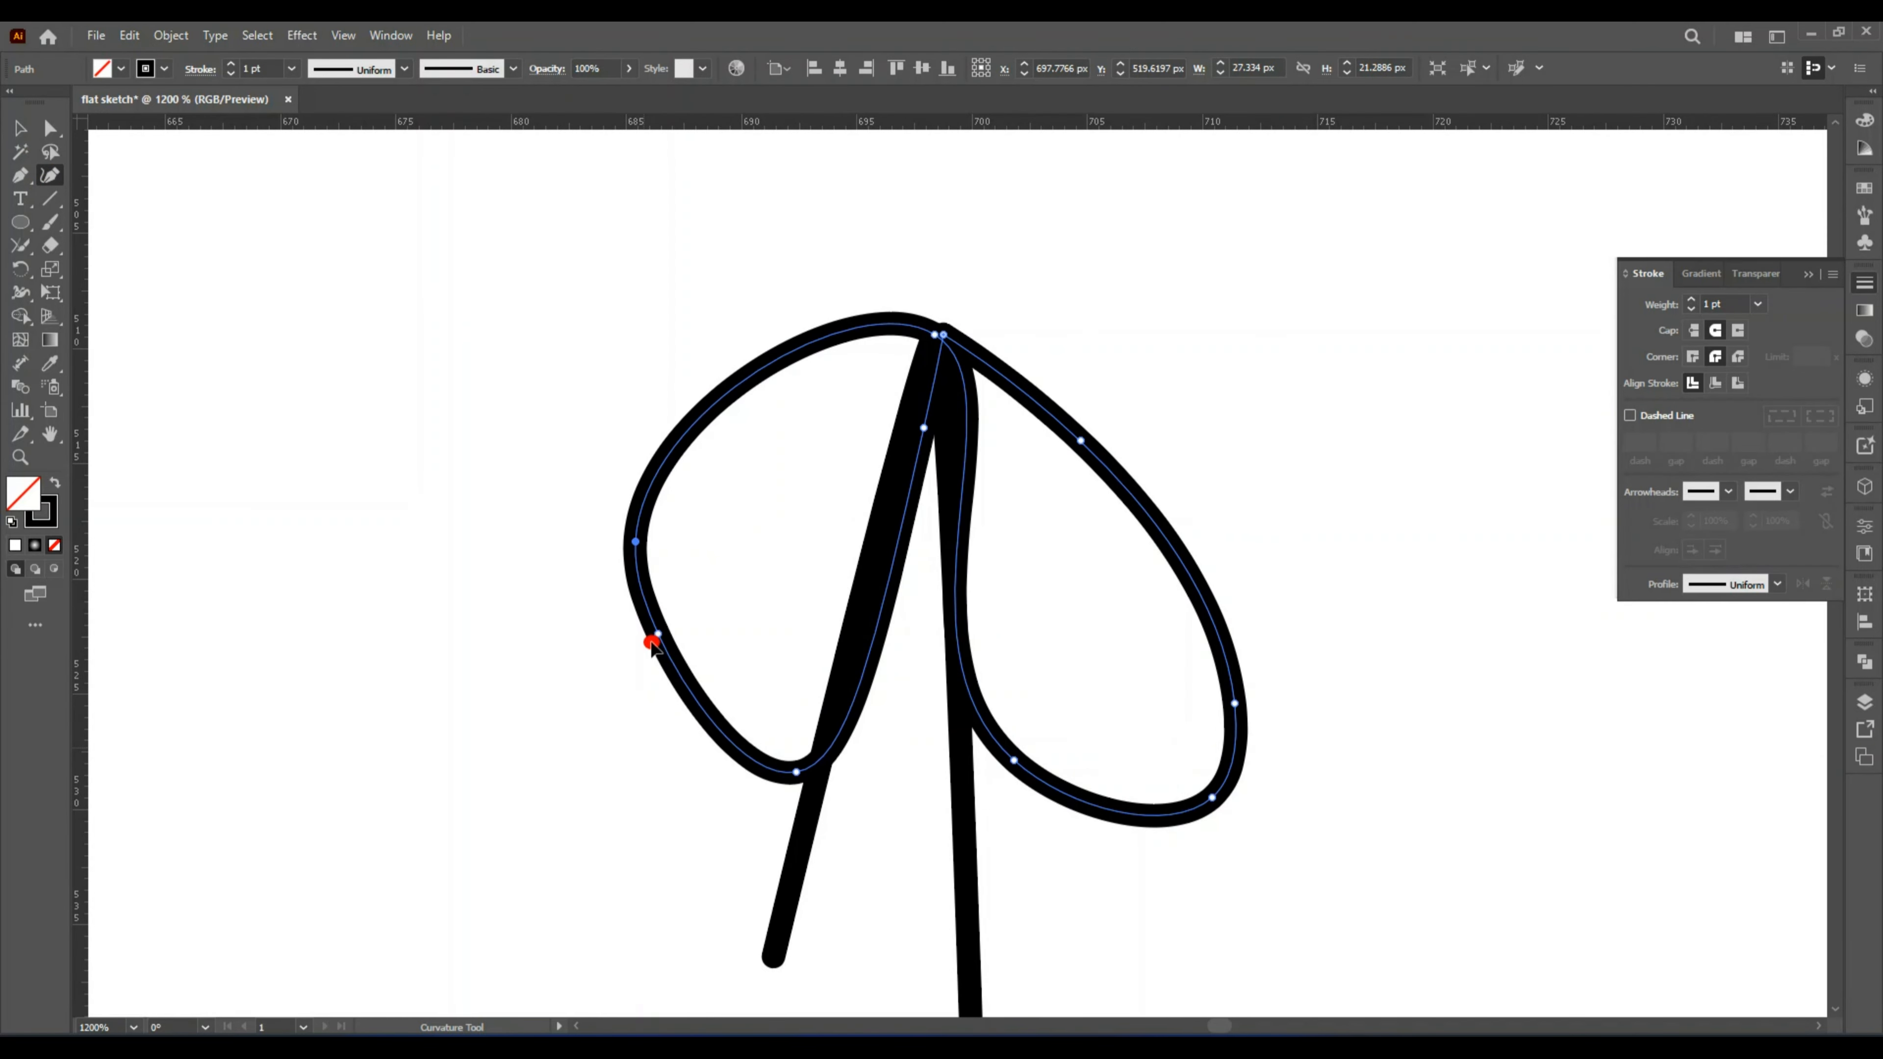
{"action": "left_click_drag", "start_coordinate": [797, 773], "coordinate": [824, 639]}
Select all of the bow's loops and tails and expand their fill and stroke into outlined shapes.
{"action": "left_click", "coordinate": [21, 129]}
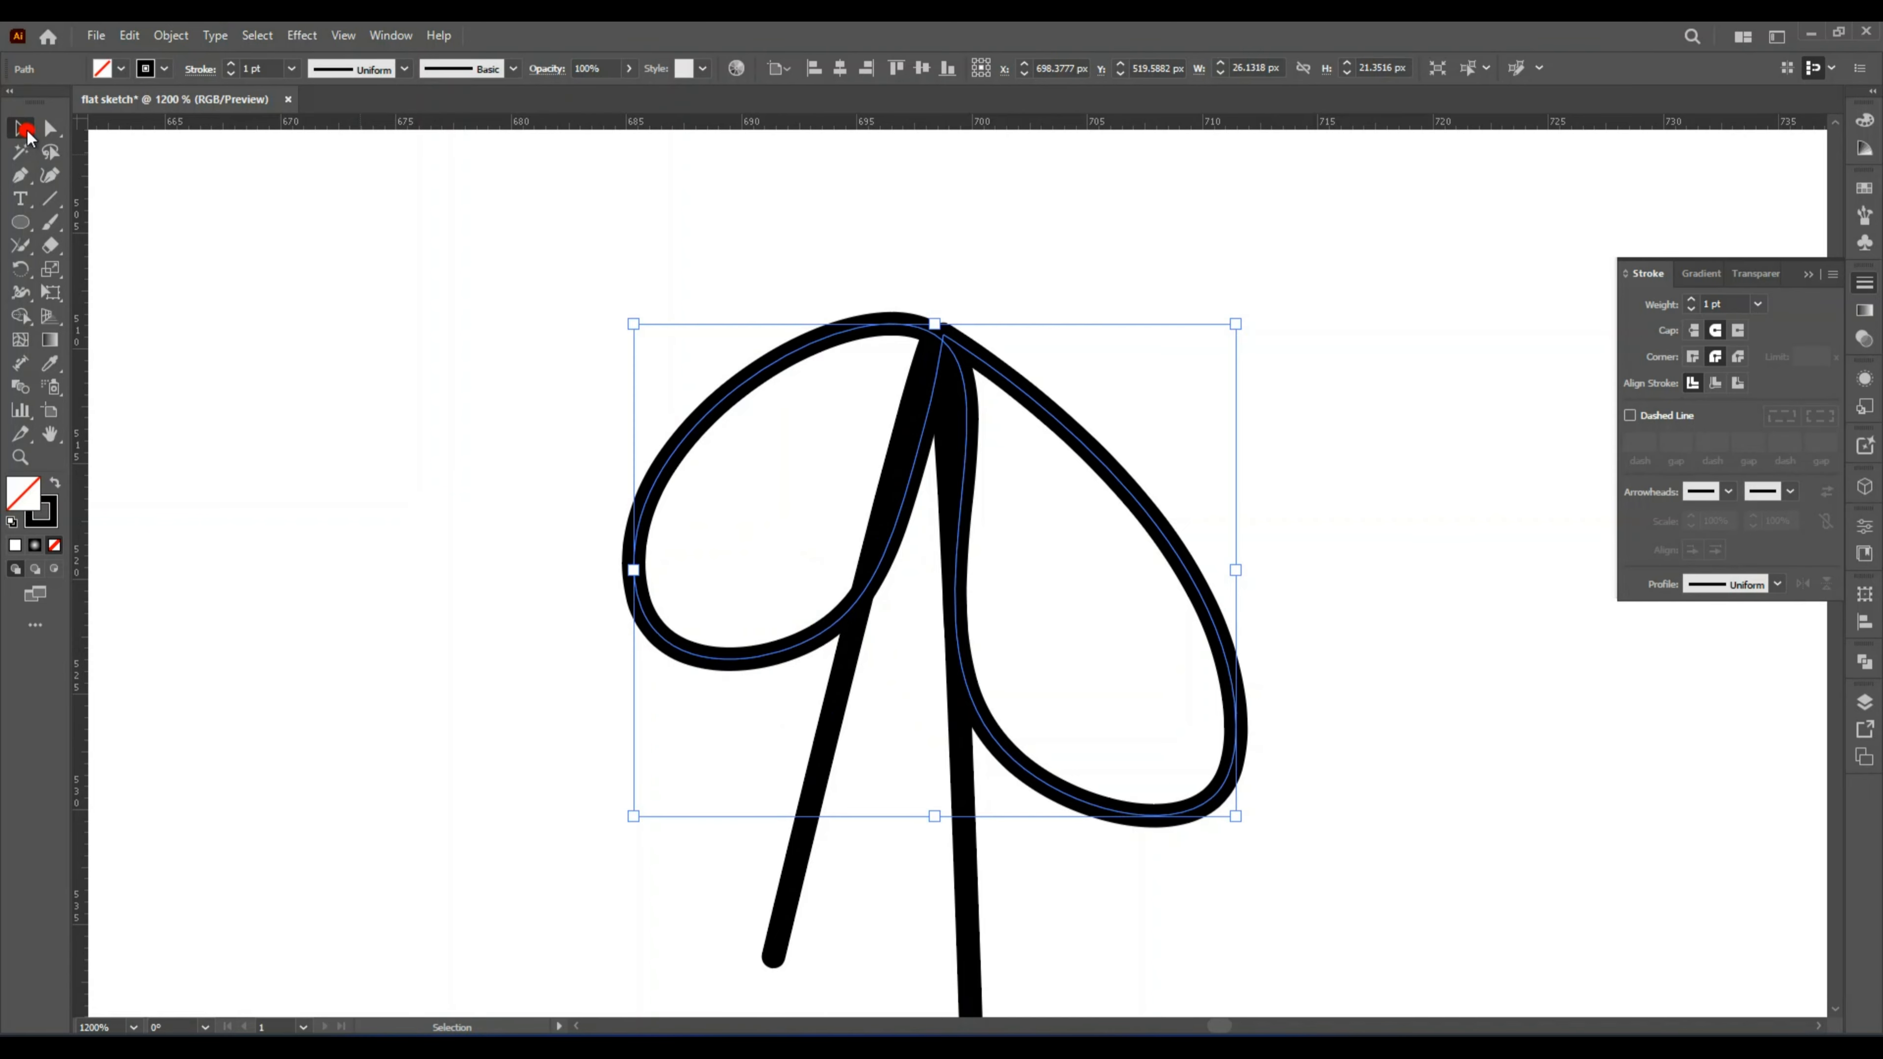
{"action": "mouse_move", "coordinate": [539, 236]}
{"action": "left_mouse_down"}
{"action": "mouse_move", "coordinate": [1085, 812]}
{"action": "mouse_move", "coordinate": [1240, 1009]}
{"action": "left_mouse_up"}
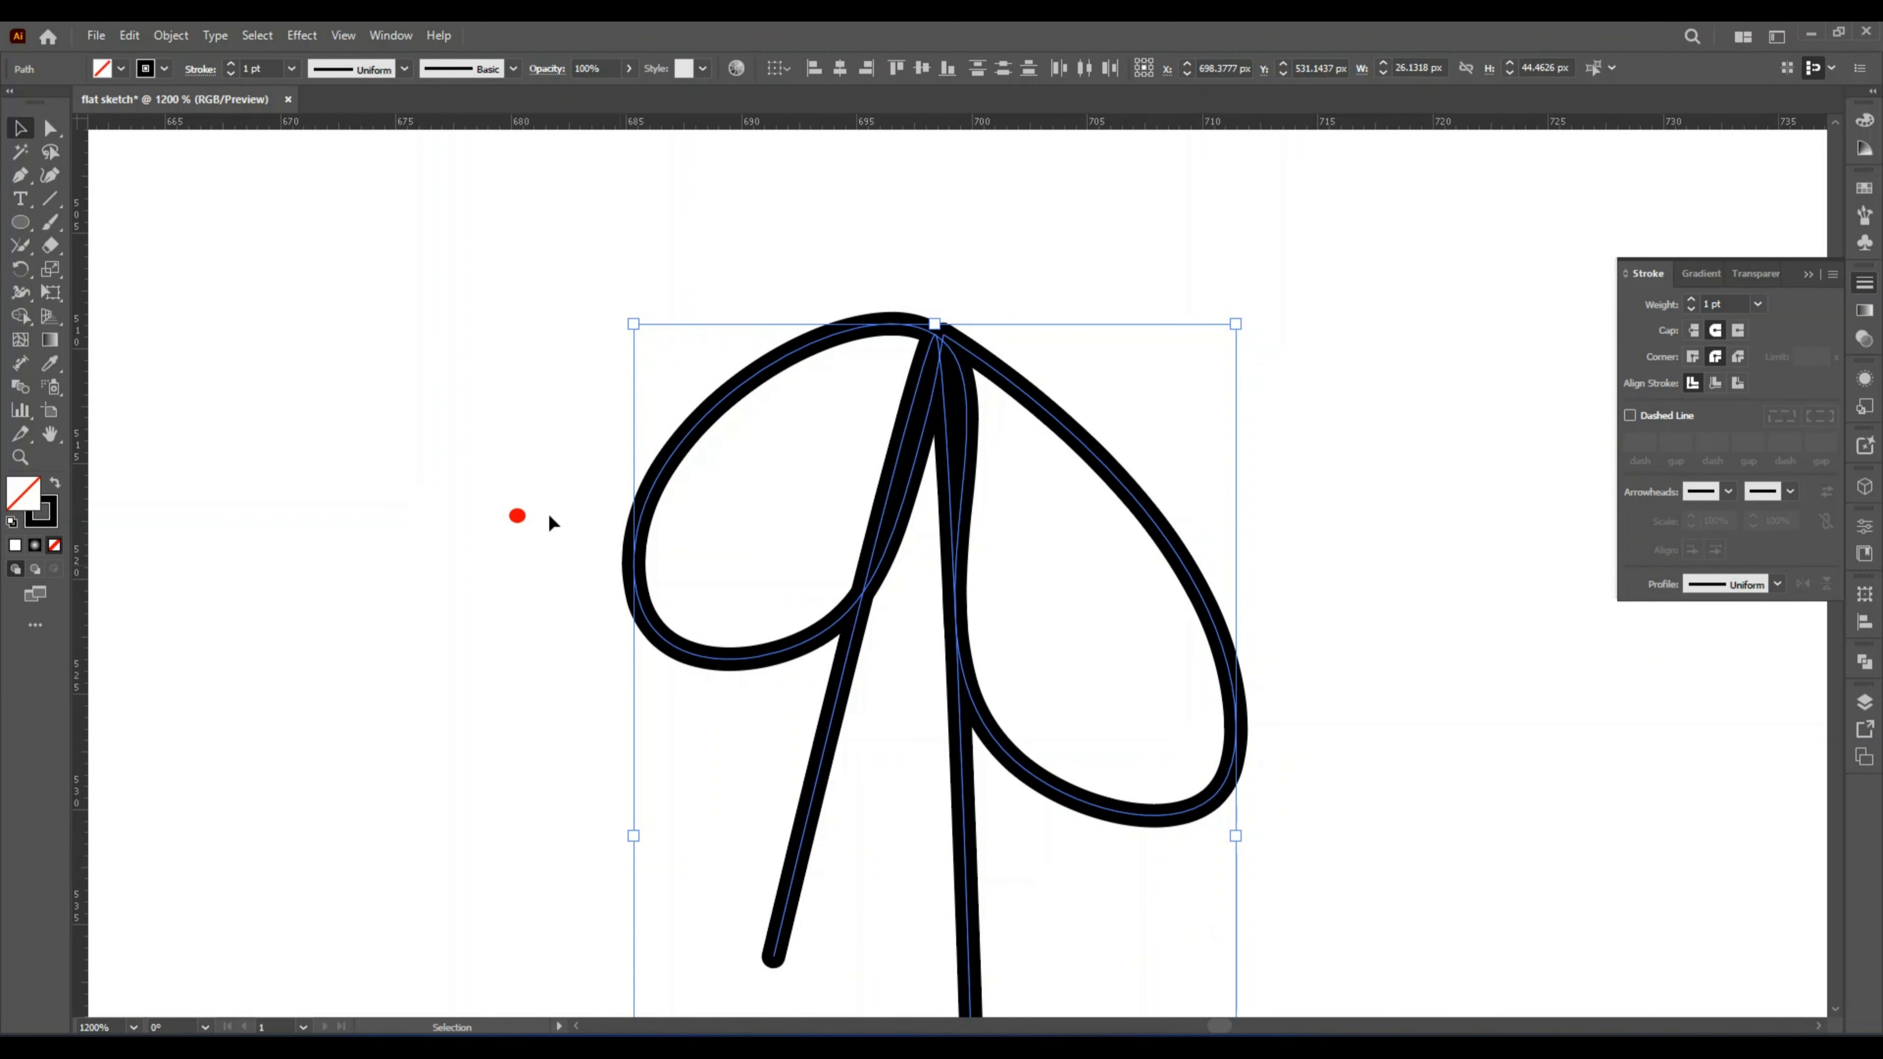
{"action": "left_click", "coordinate": [180, 33]}
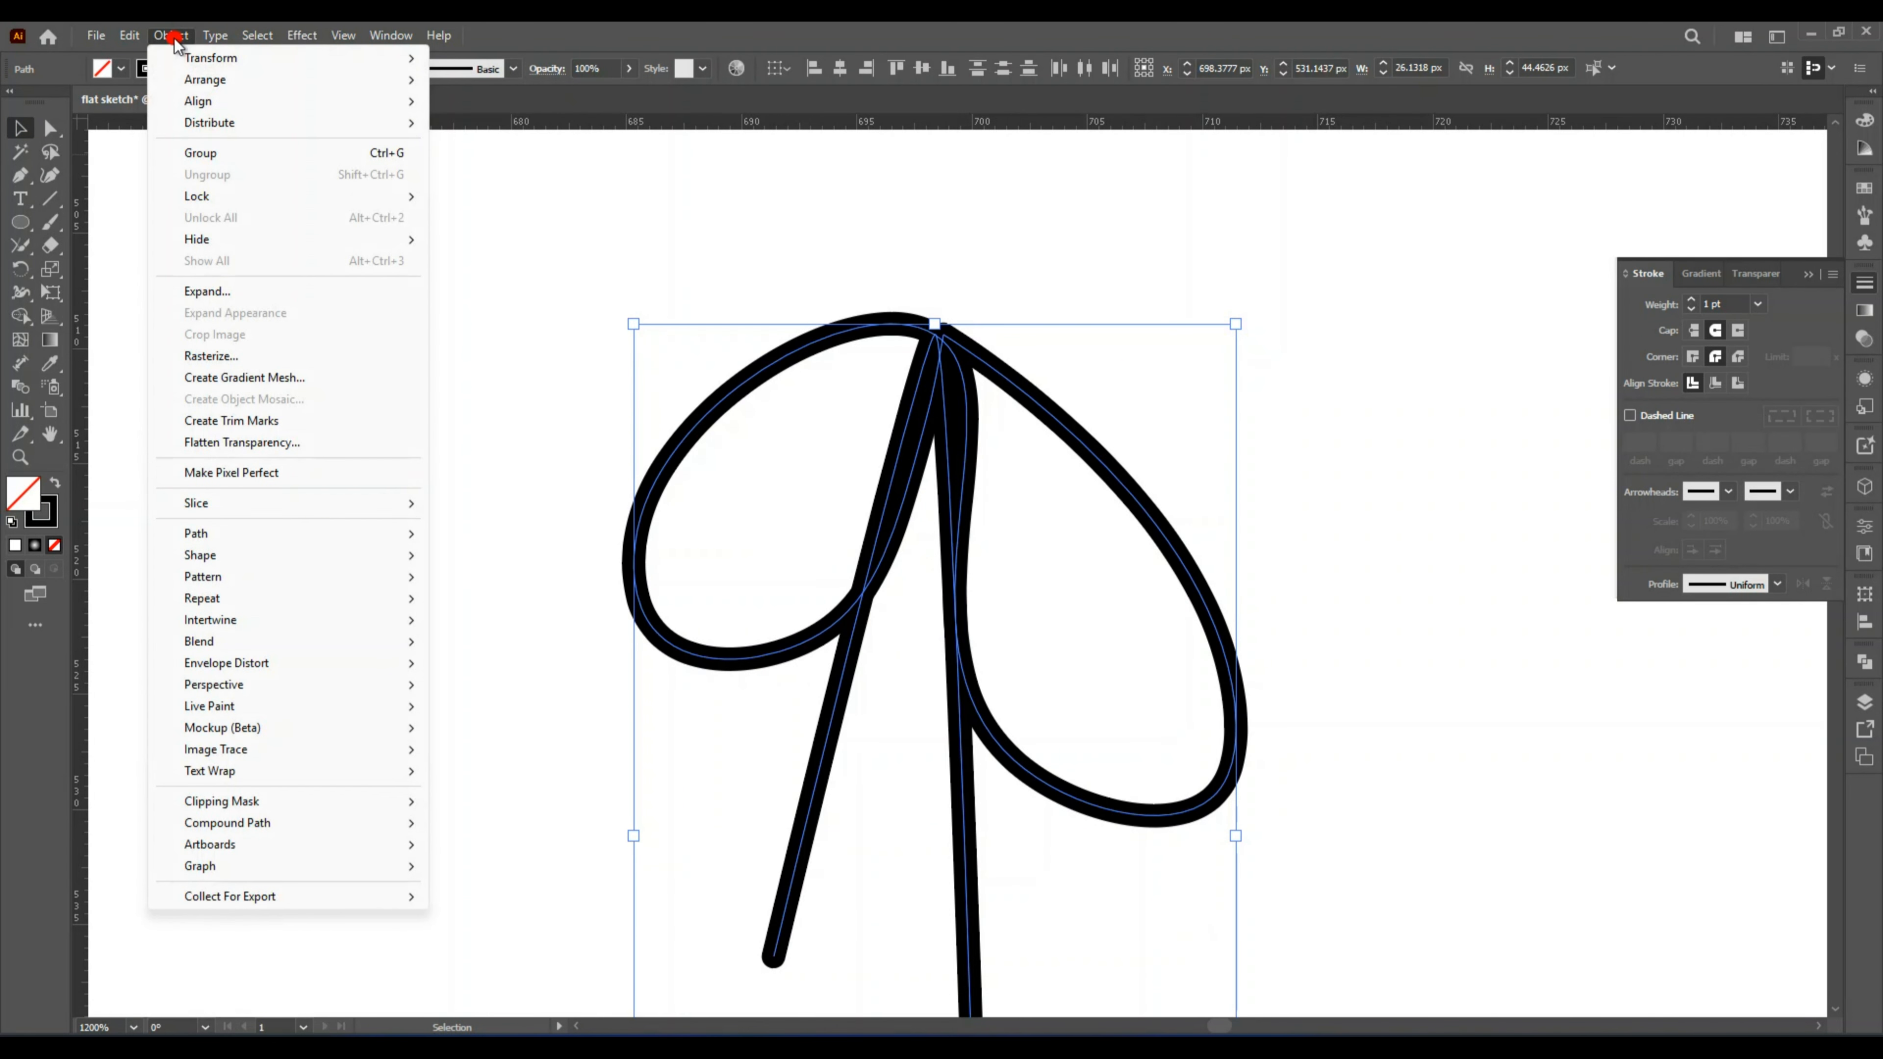
{"action": "left_click", "coordinate": [222, 295]}
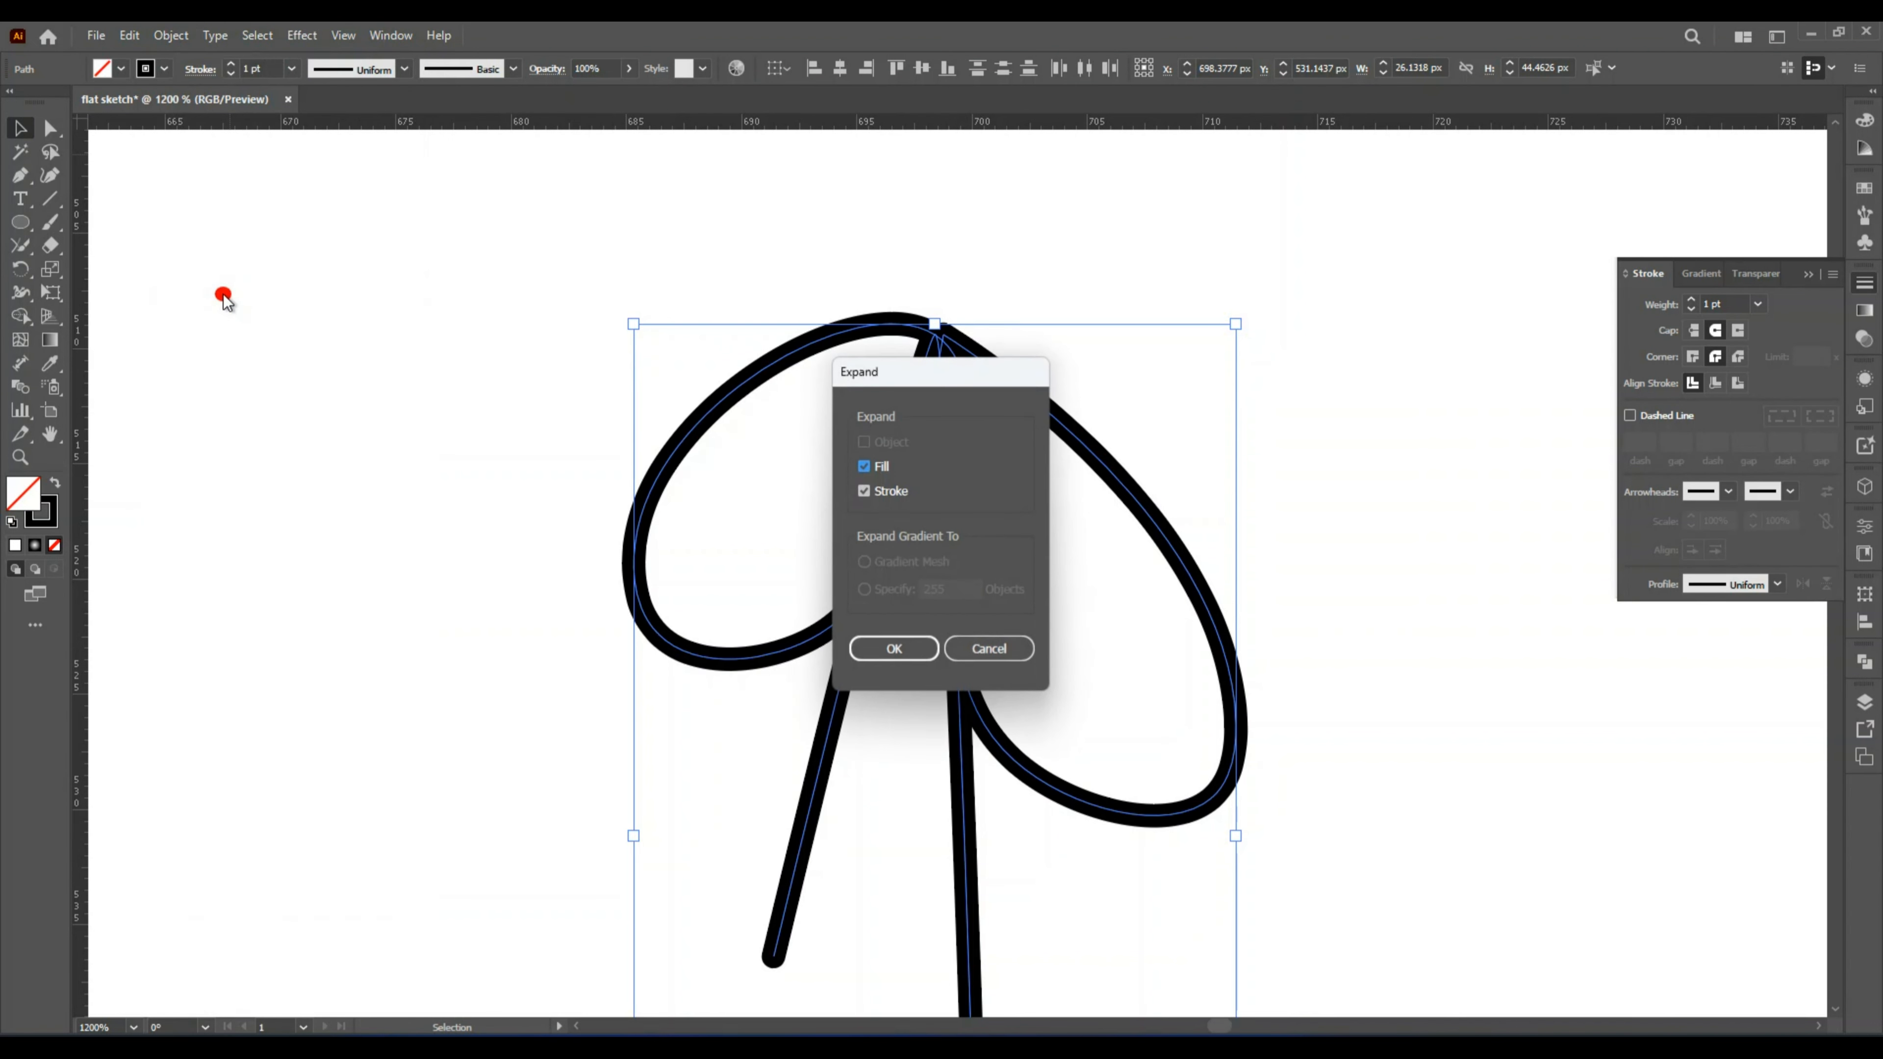
{"action": "left_click", "coordinate": [895, 650]}
Give the expanded loops and tails the default white fill and black stroke, and set the stroke weight to 0.25 pt.
{"action": "key", "text": "d"}
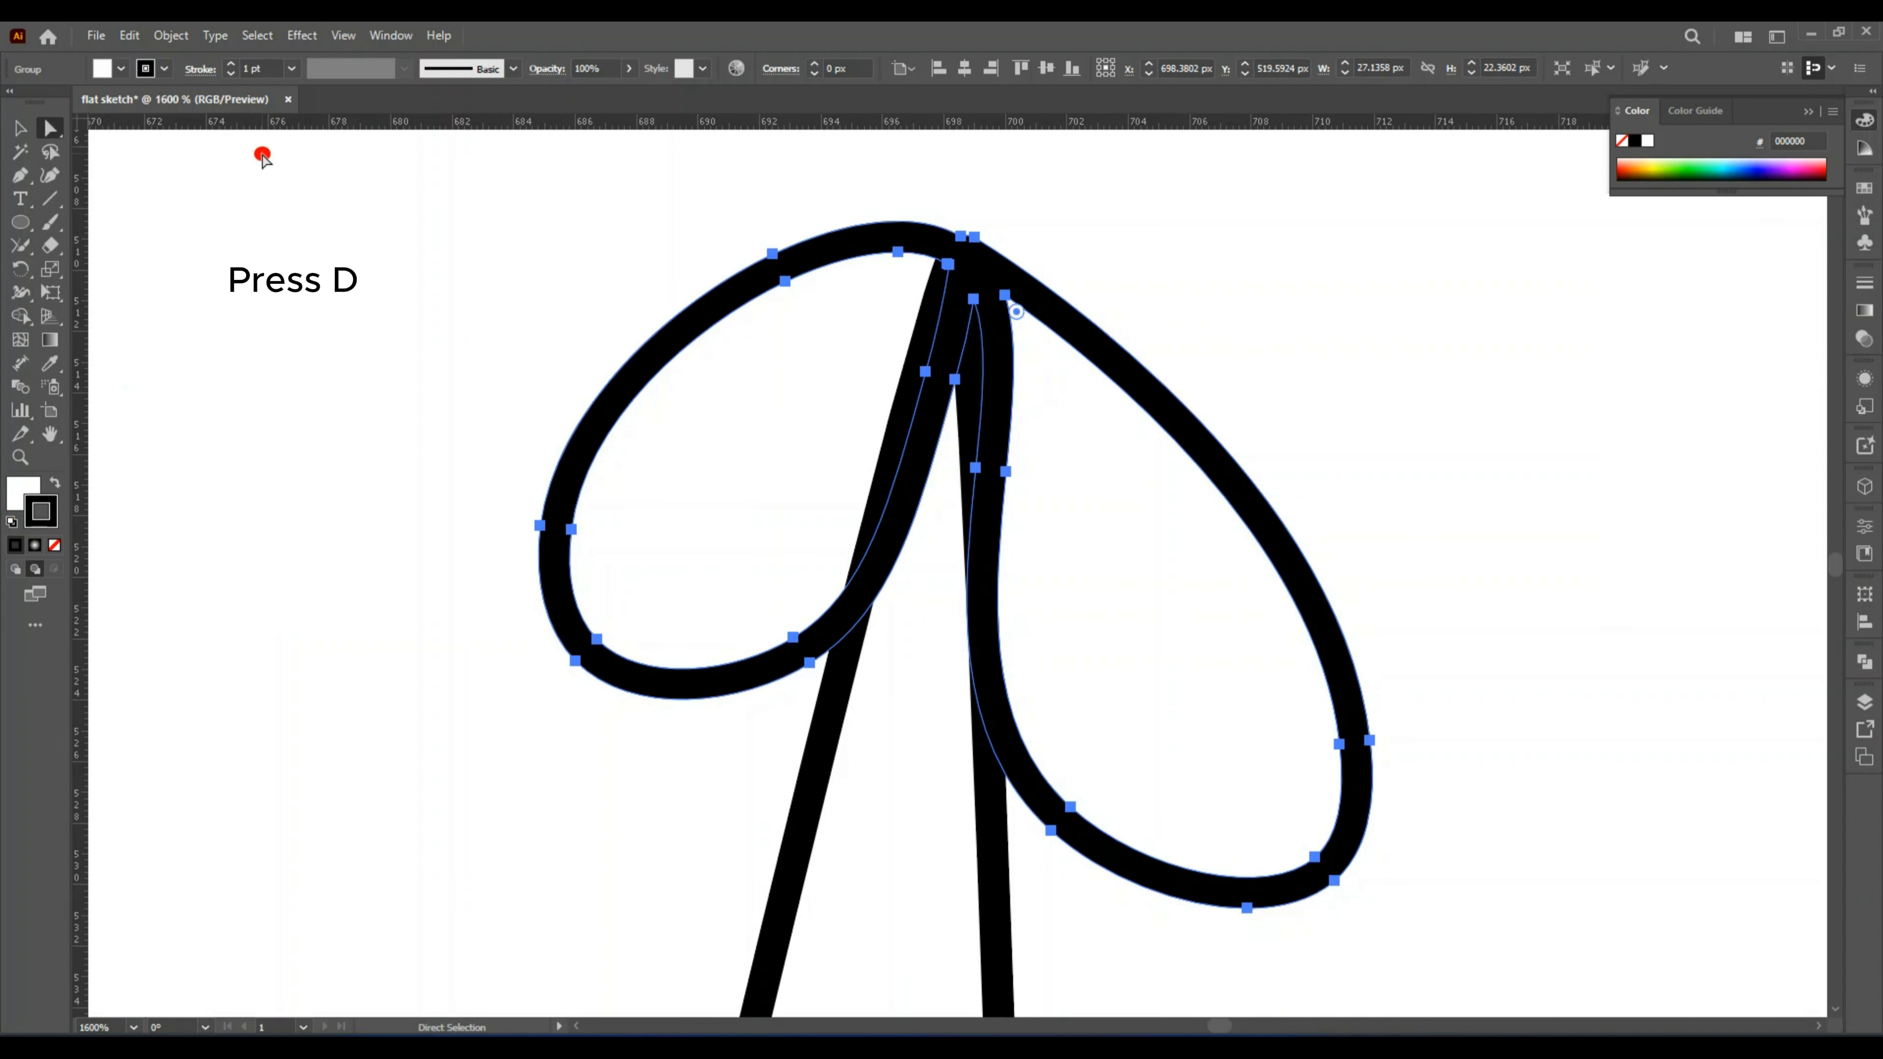
{"action": "left_click", "coordinate": [829, 724], "text": "shift"}
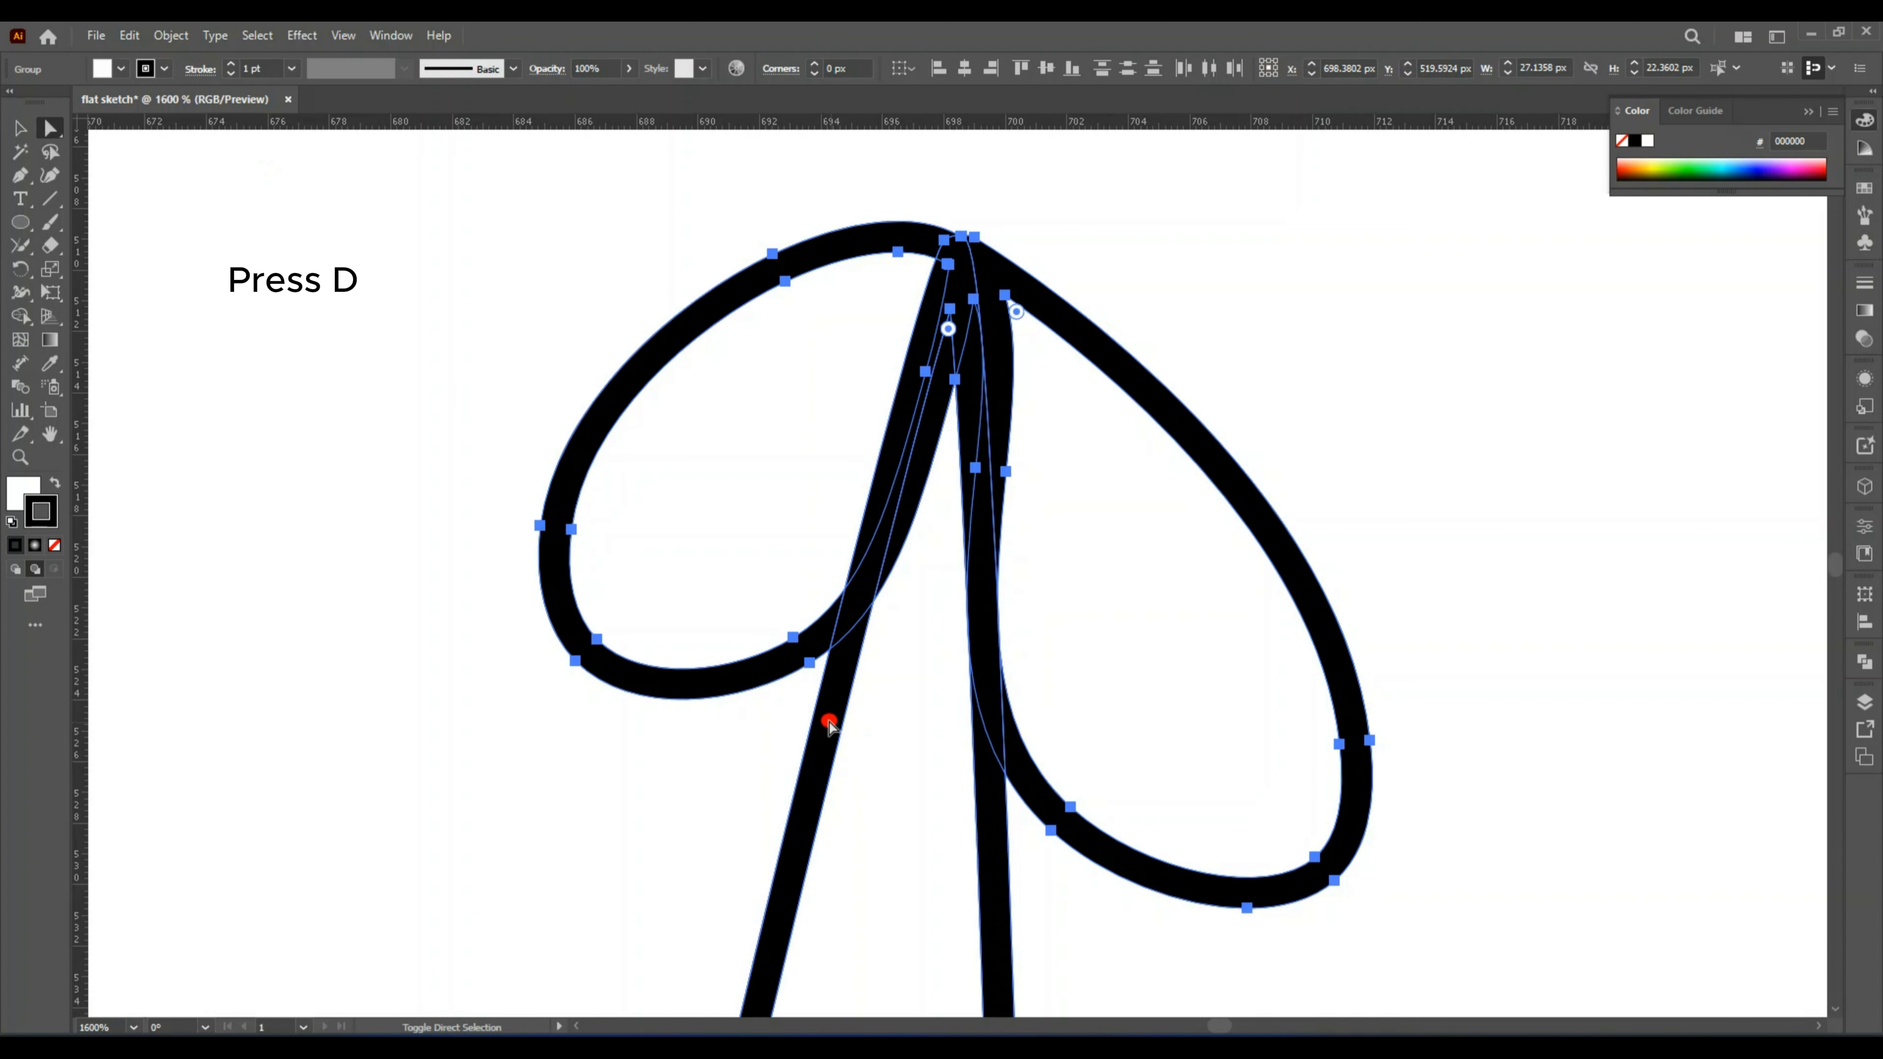
{"action": "left_click", "coordinate": [232, 74]}
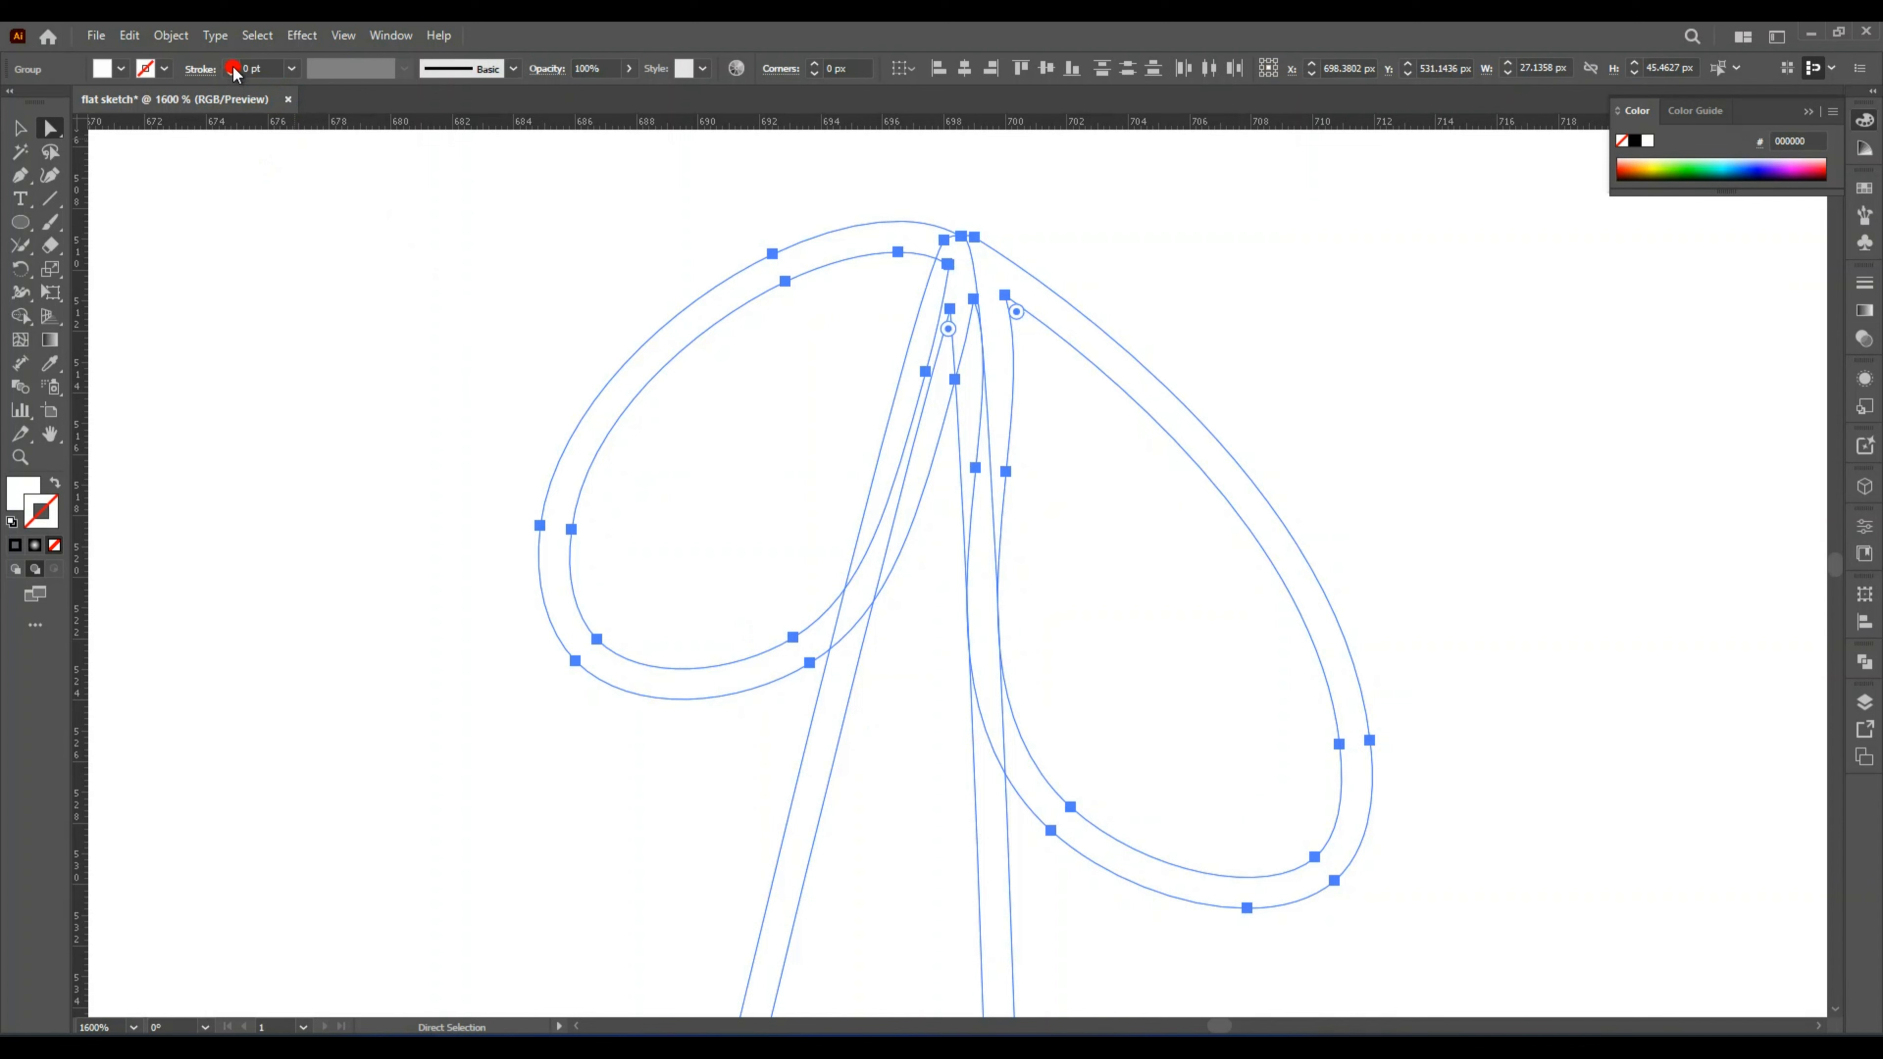
{"action": "left_click", "coordinate": [231, 63]}
{"action": "left_click", "coordinate": [231, 64]}
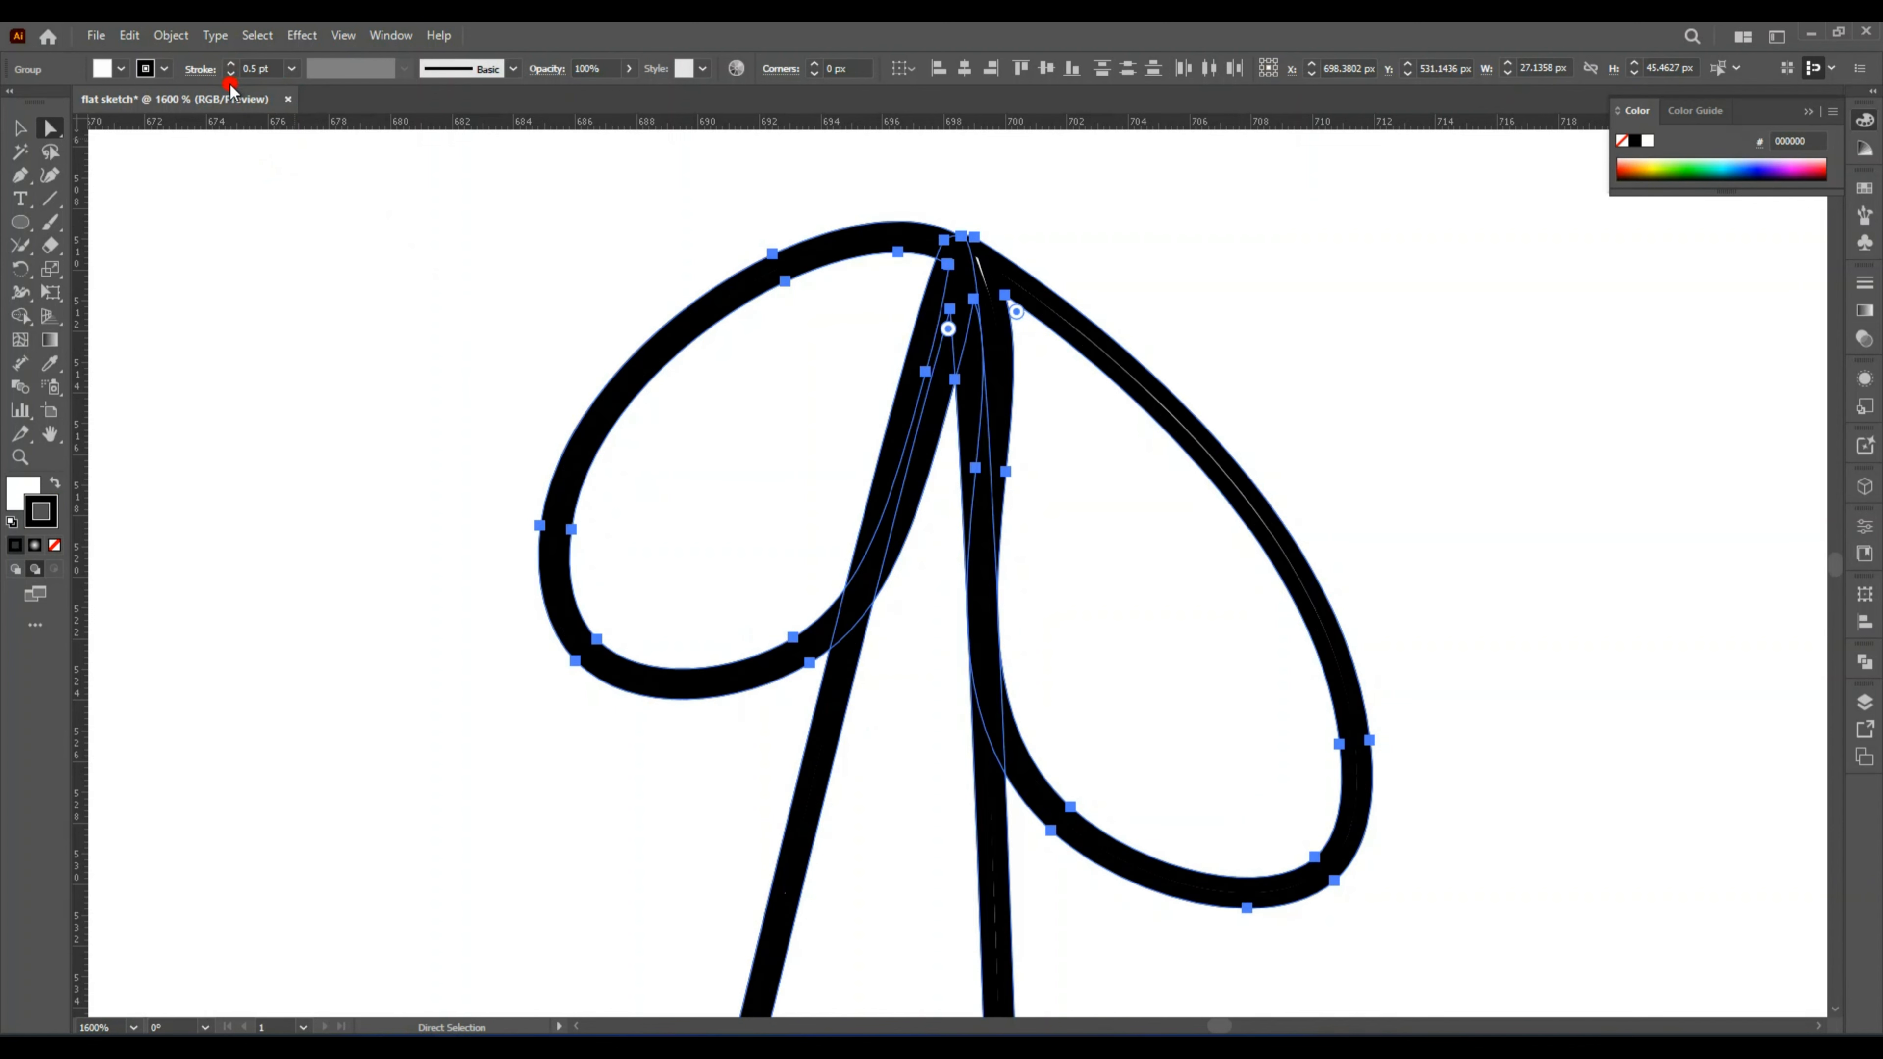
{"action": "left_click", "coordinate": [230, 73]}
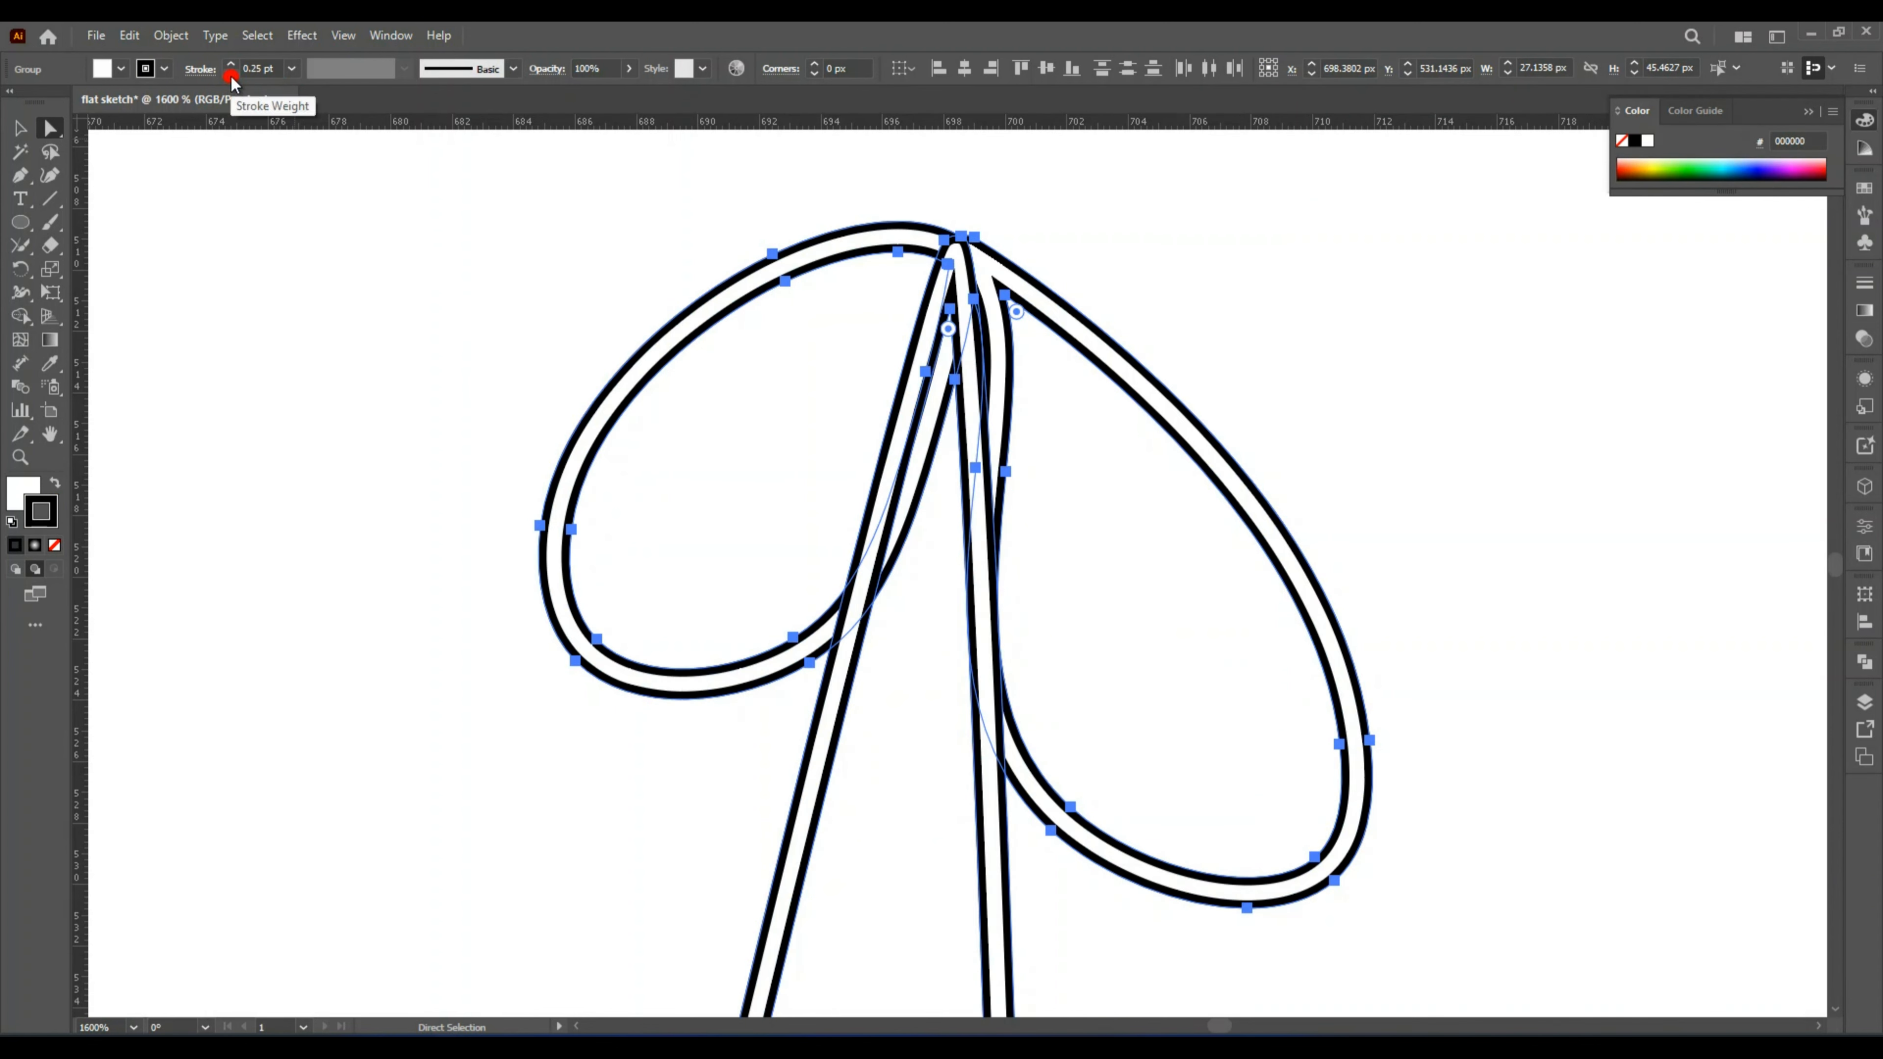
{"action": "left_click", "coordinate": [311, 538]}
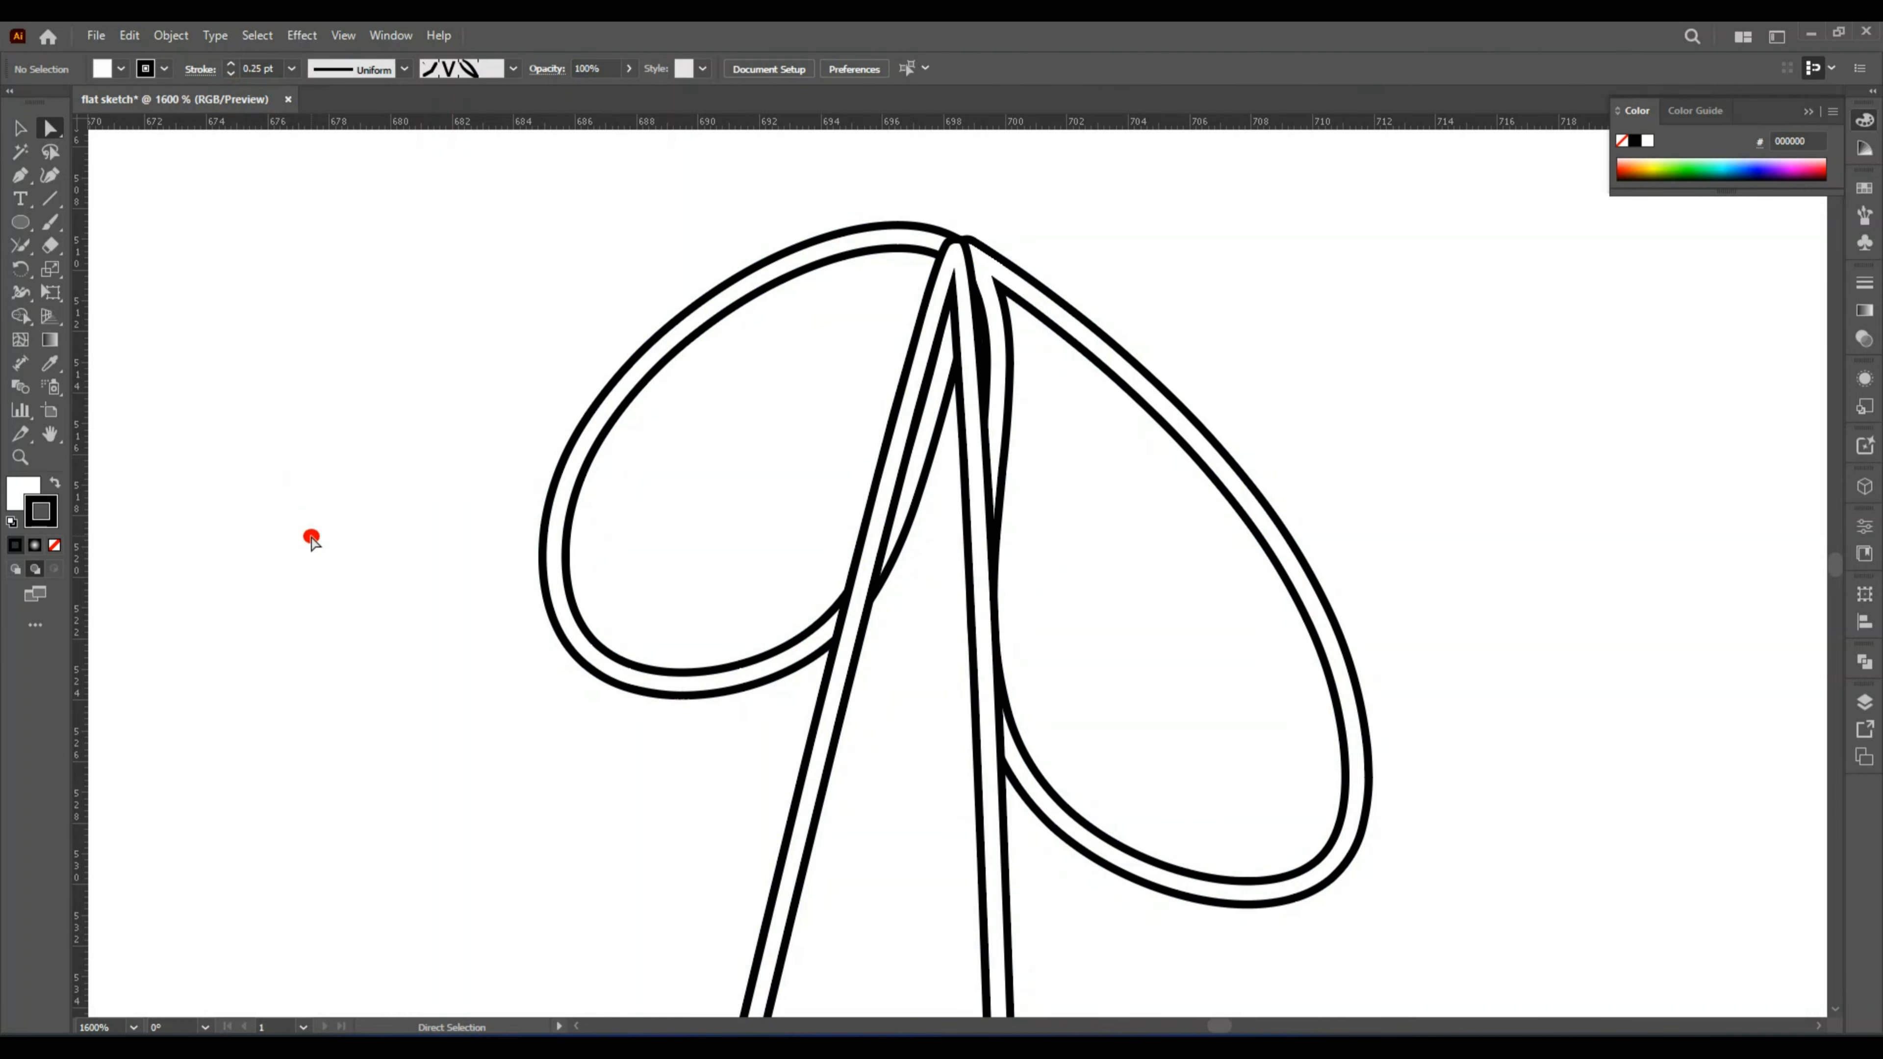
Bring the bow's loops in front of the ribbon tails and deselect them.
{"action": "left_click", "coordinate": [22, 132]}
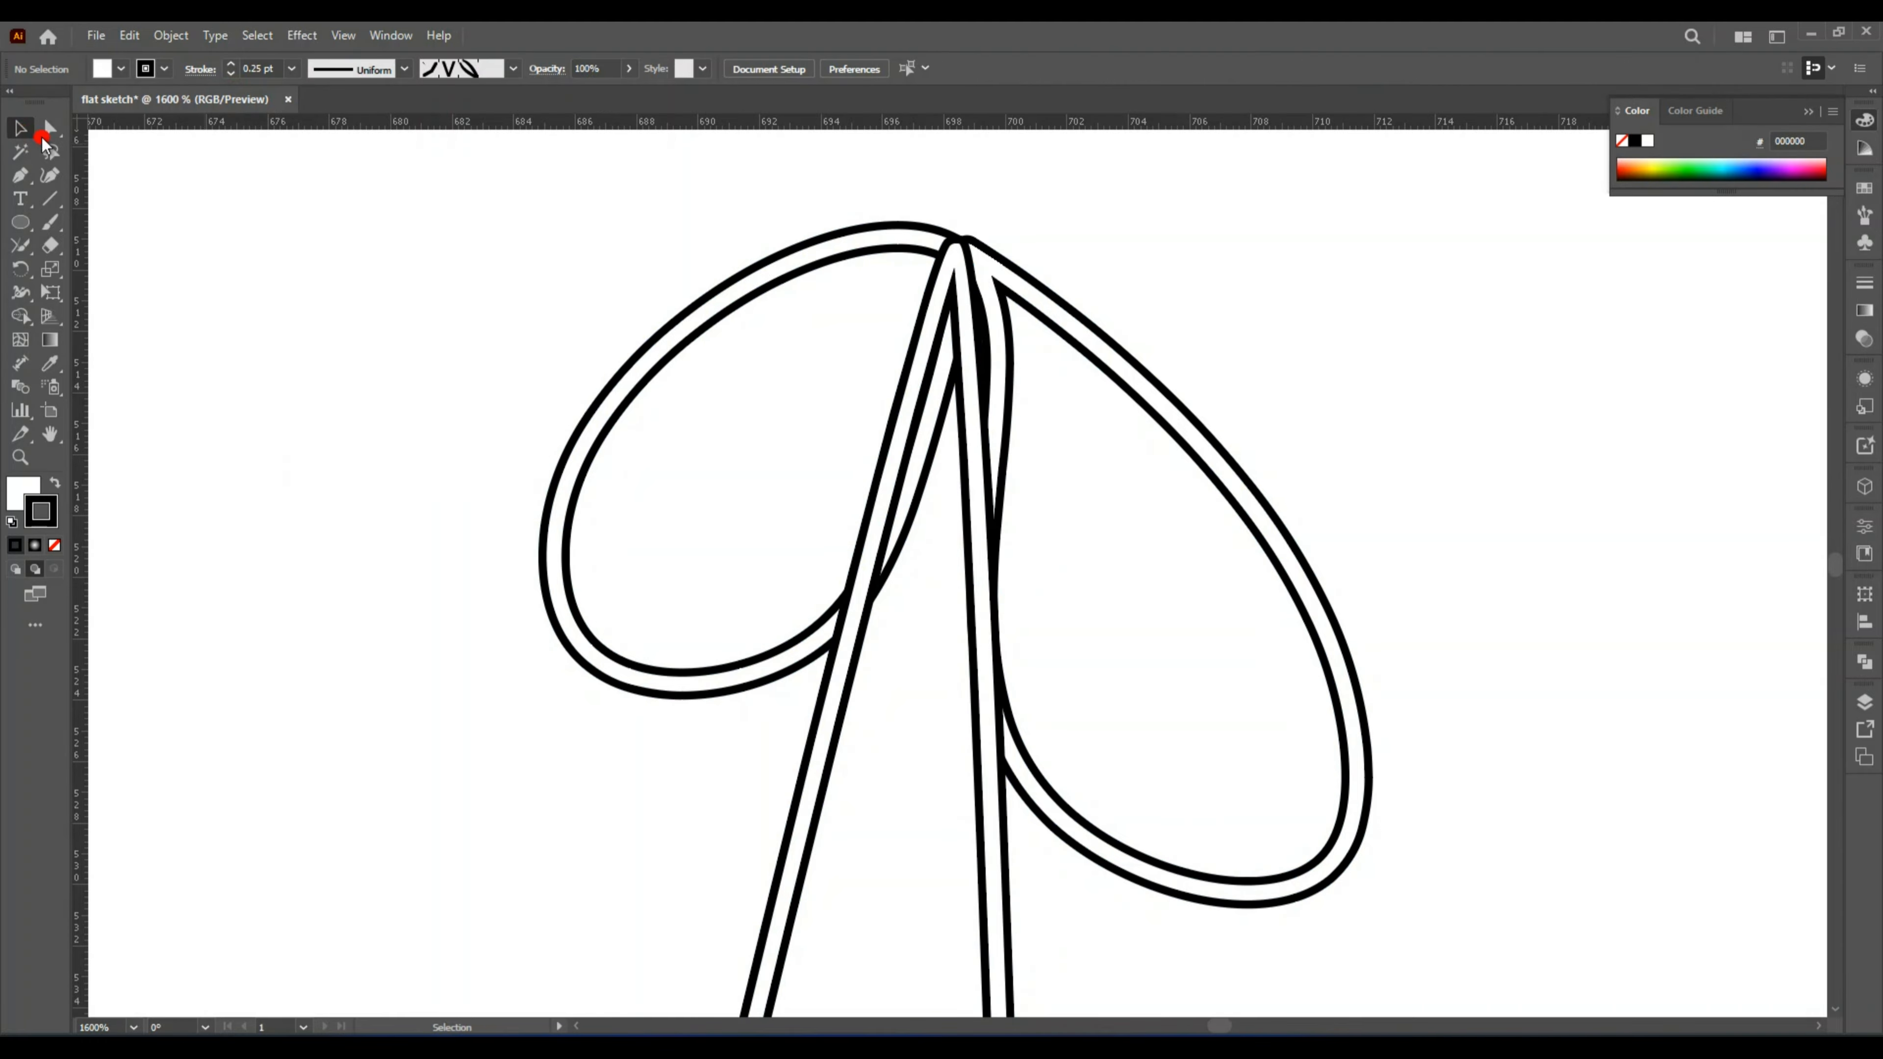
{"action": "left_click", "coordinate": [991, 305]}
{"action": "right_click", "coordinate": [991, 306]}
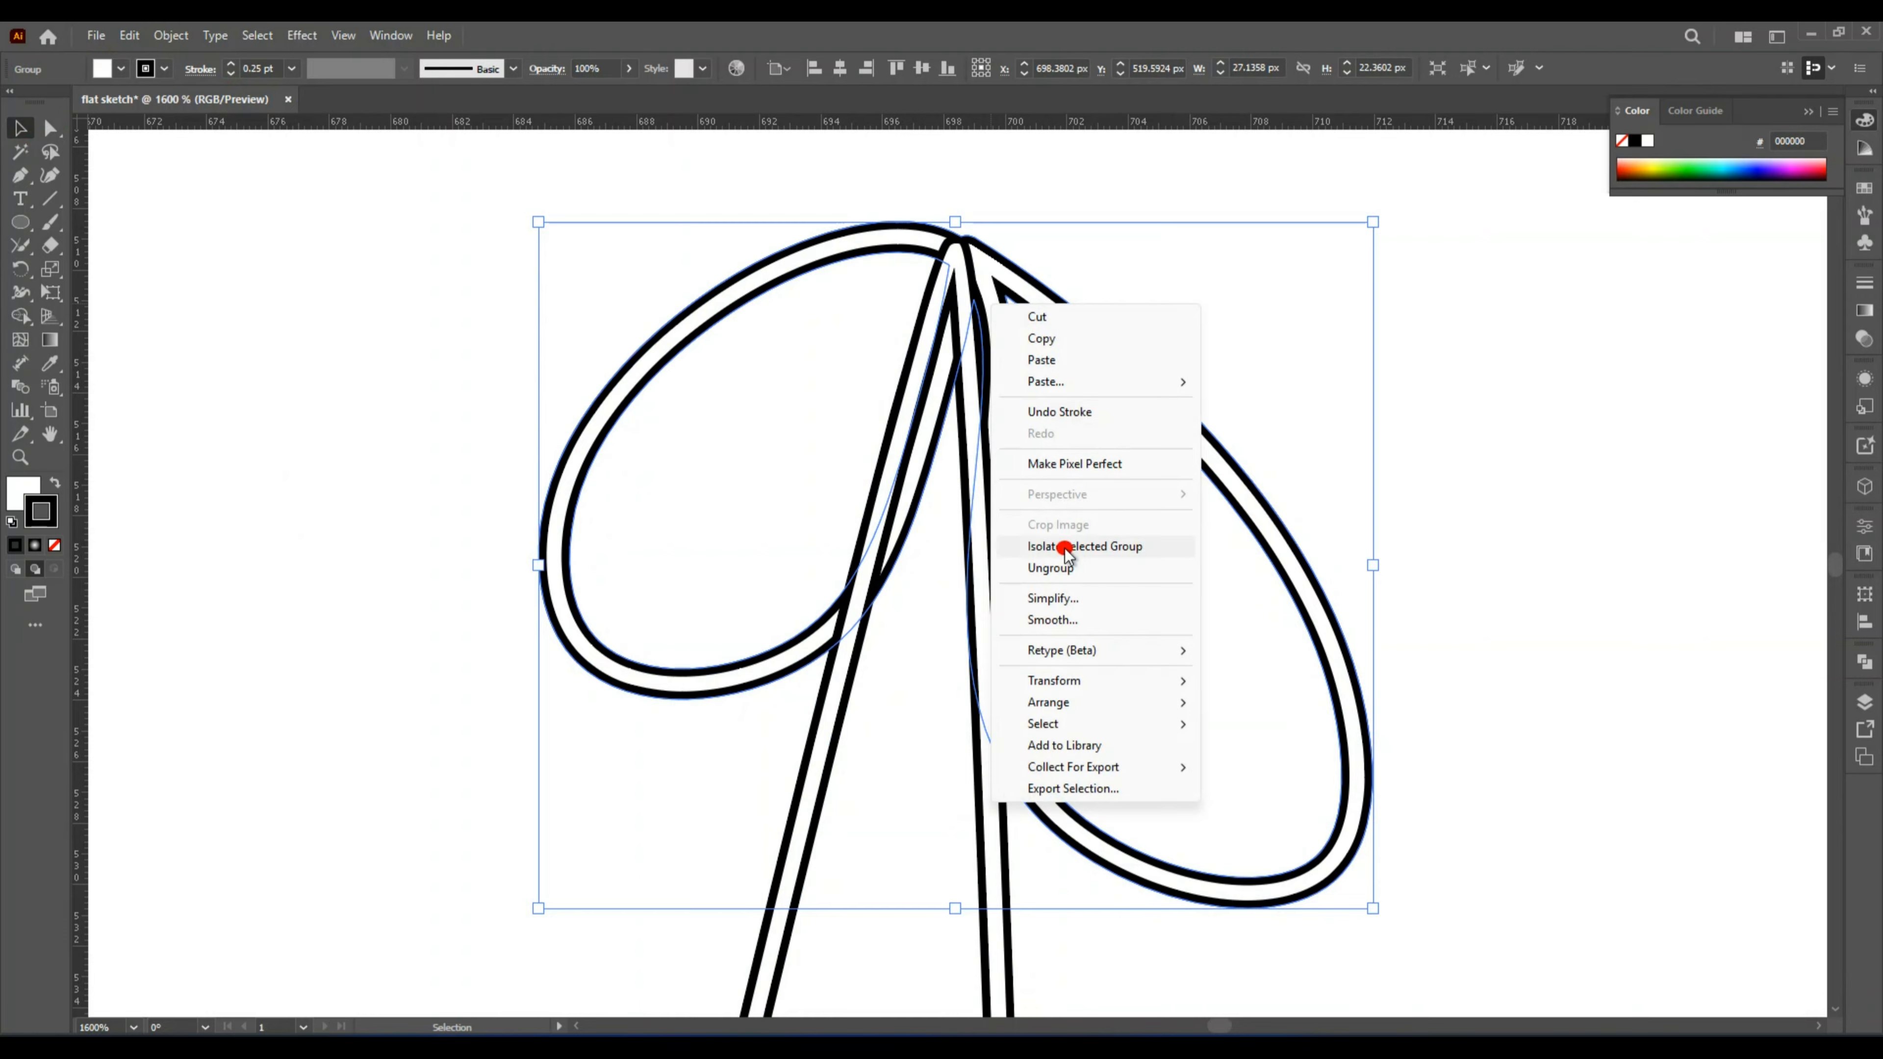
{"action": "mouse_move", "coordinate": [1075, 704]}
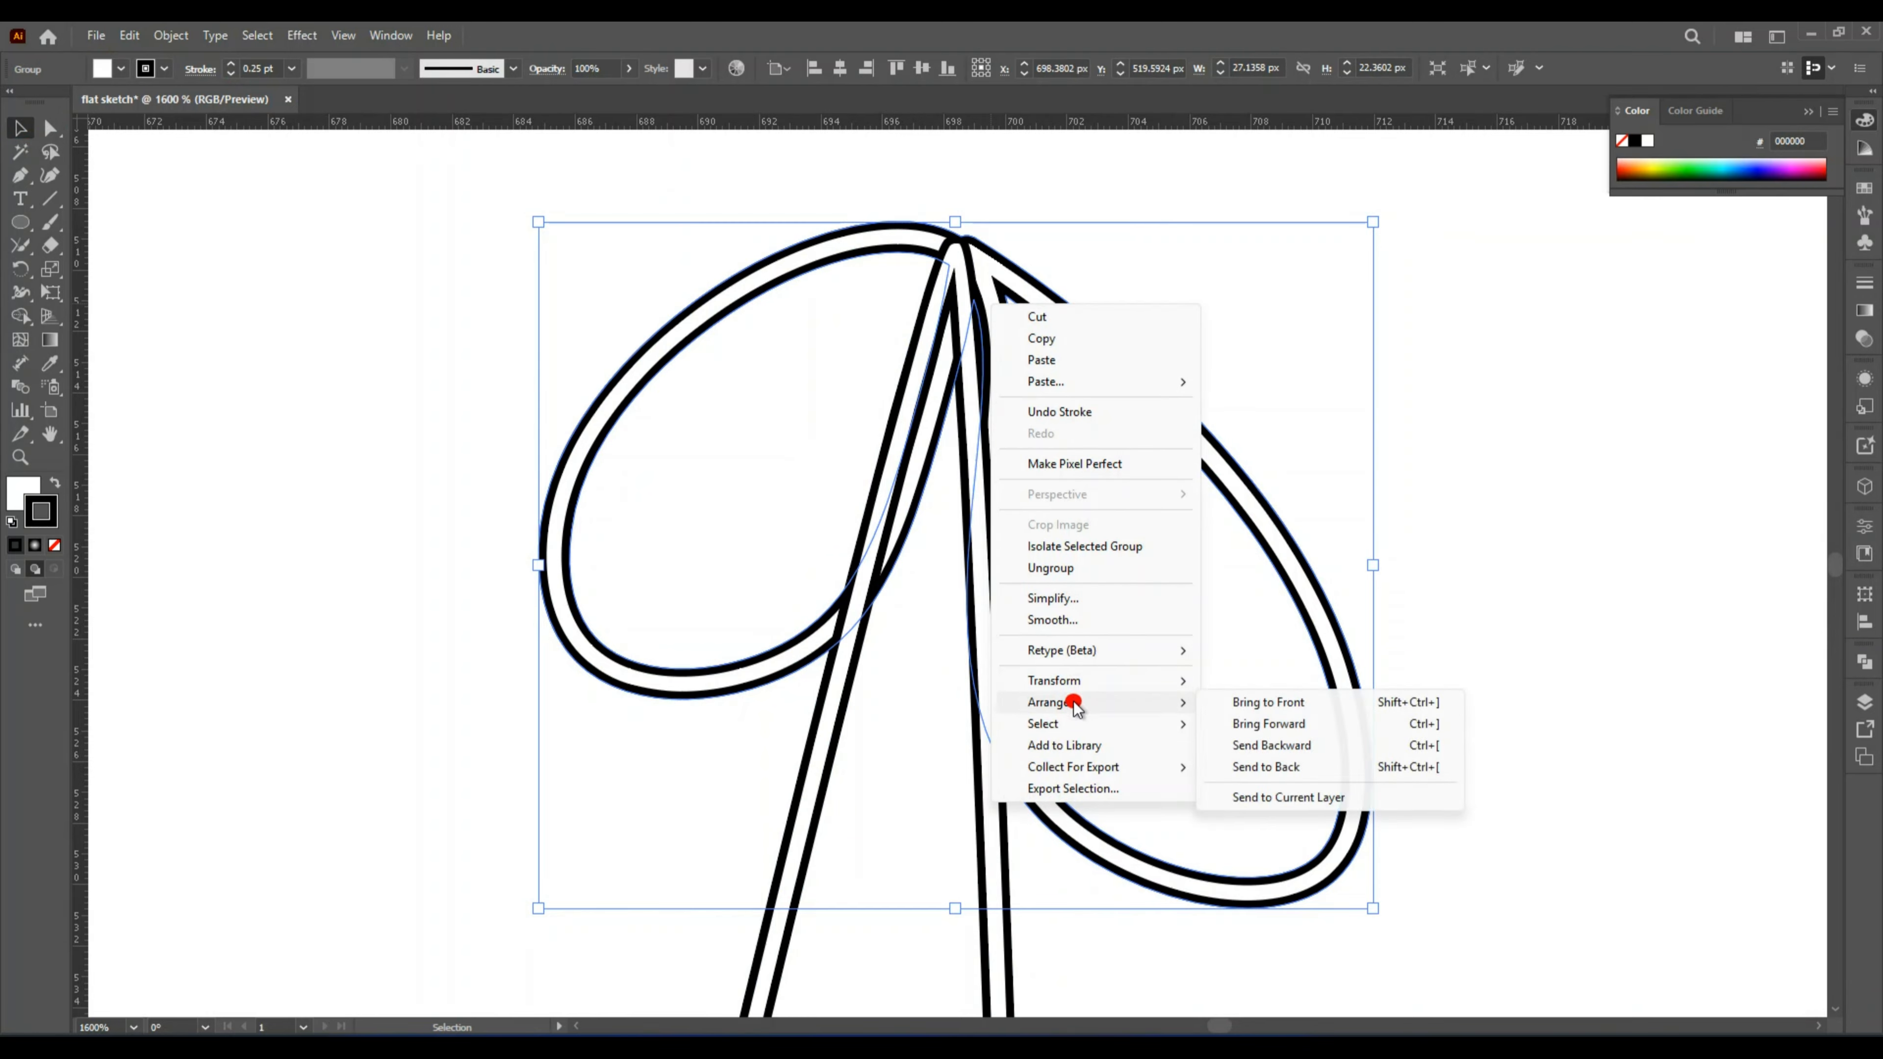
{"action": "left_click", "coordinate": [1246, 703]}
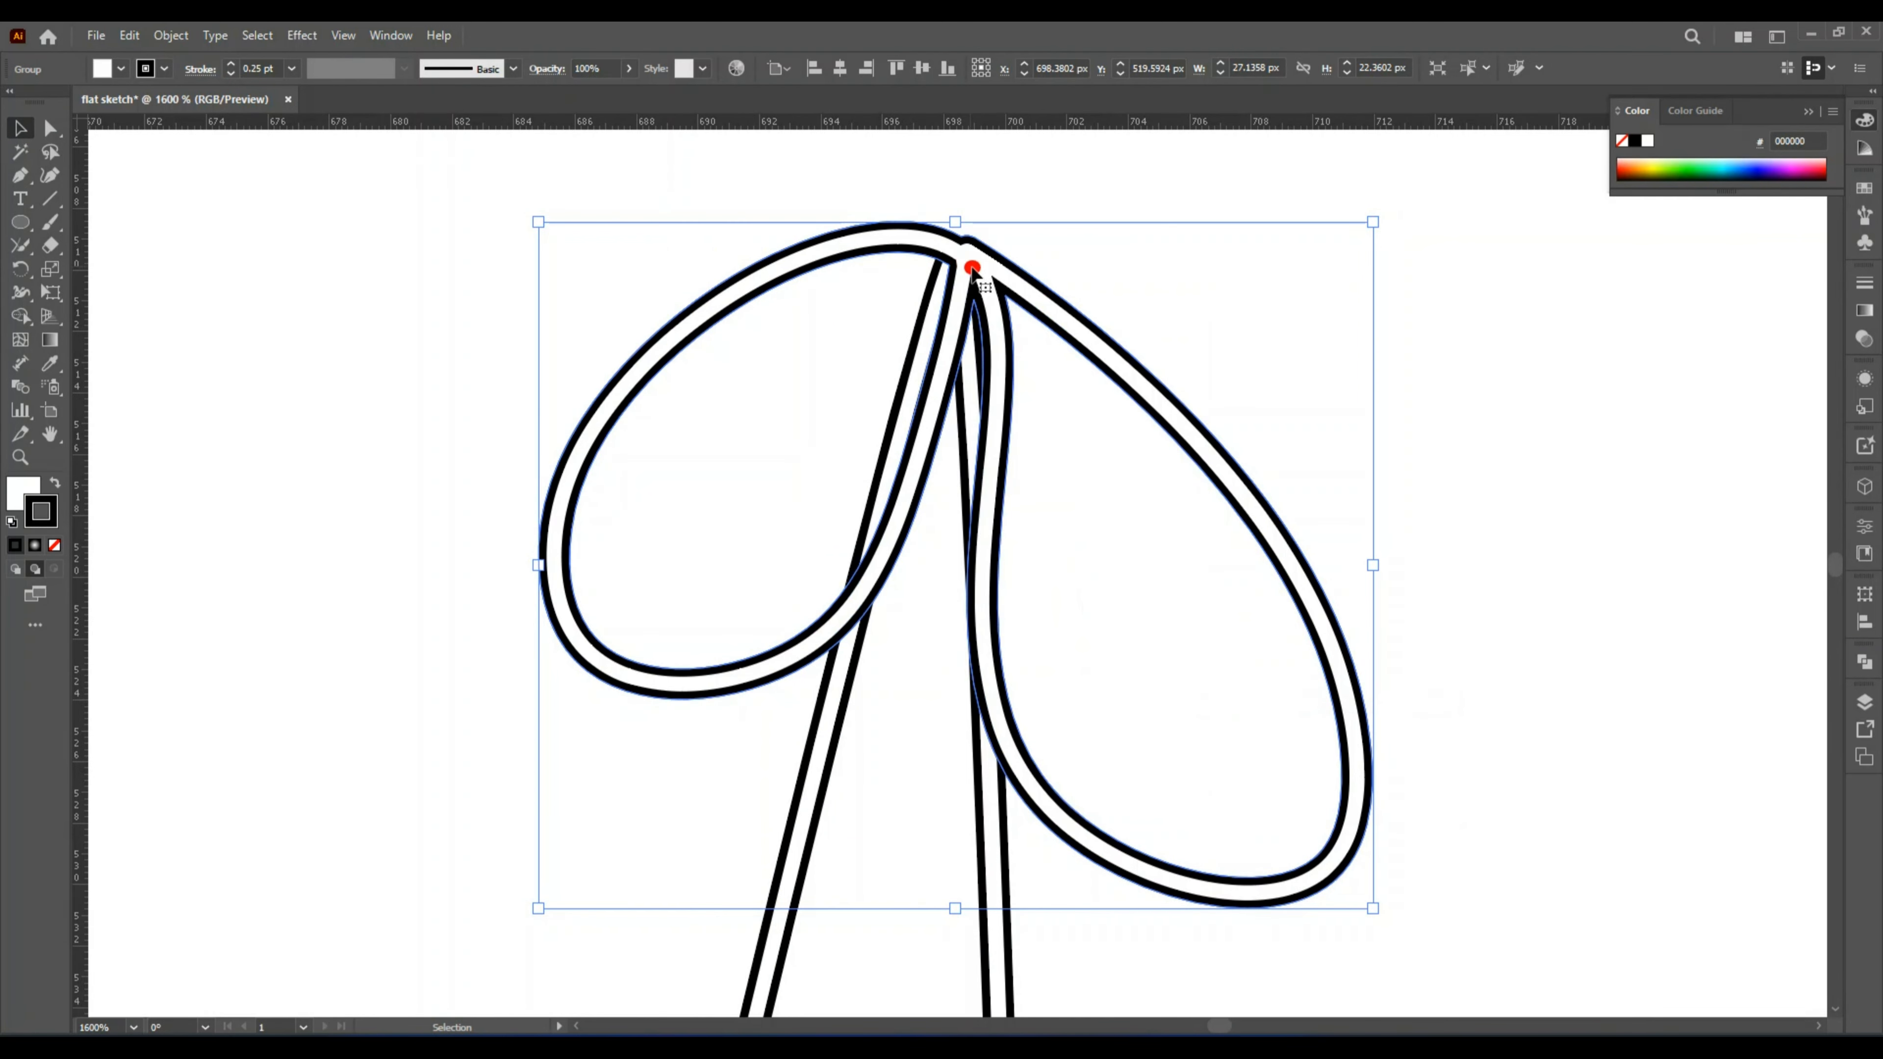
{"action": "left_click_drag", "start_coordinate": [972, 269], "coordinate": [961, 287]}
{"action": "left_click", "coordinate": [459, 297]}
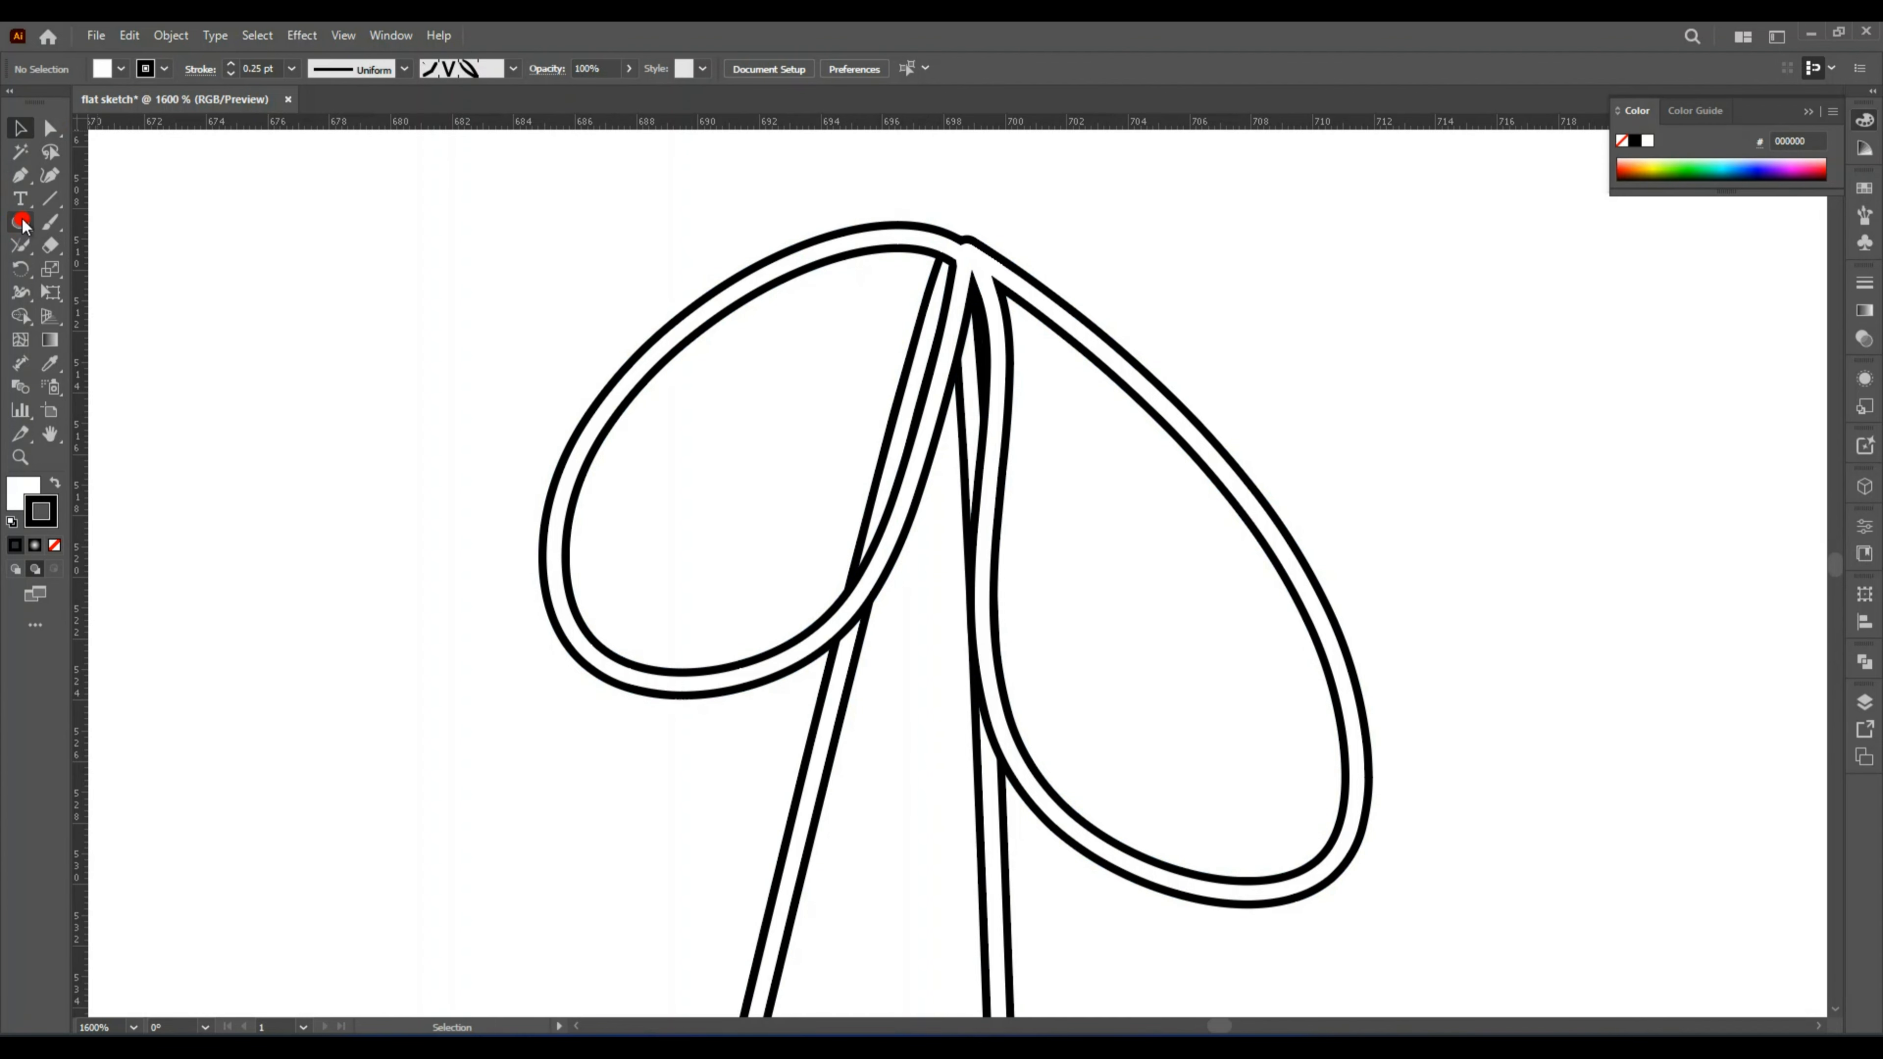
Draw two overlapping rounded rectangles beside the bow for its knot, the front one about 2 by 6 px.
{"action": "left_click_drag", "start_coordinate": [24, 226], "coordinate": [106, 252]}
{"action": "left_click_drag", "start_coordinate": [324, 315], "coordinate": [379, 477]}
{"action": "left_click_drag", "start_coordinate": [358, 295], "coordinate": [420, 451]}
{"action": "key", "text": "v"}
{"action": "left_click_drag", "start_coordinate": [273, 243], "coordinate": [433, 539]}
{"action": "left_click", "coordinate": [488, 259]}
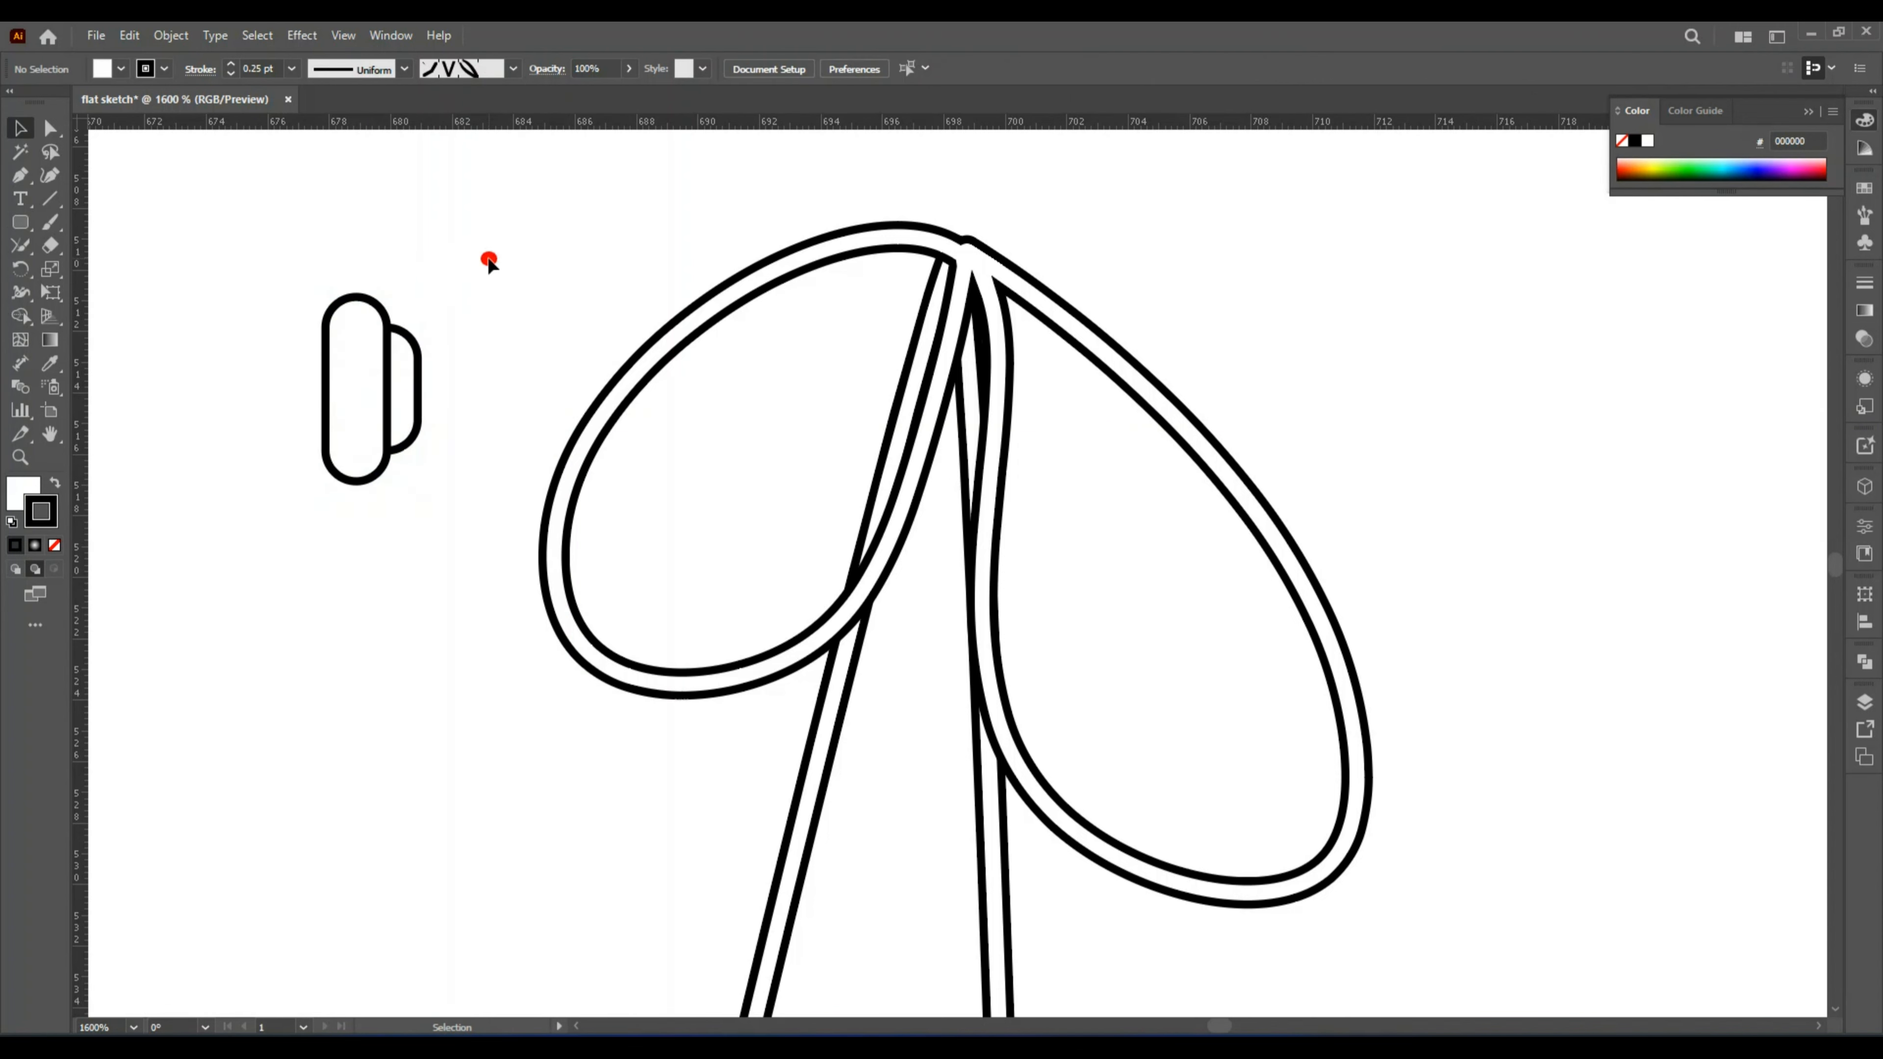
Make the rear rounded rectangle slightly taller, group it with the front one, and move the group onto the bow's knot.
{"action": "left_click", "coordinate": [409, 427]}
{"action": "left_click_drag", "start_coordinate": [387, 328], "coordinate": [387, 311]}
{"action": "left_click", "coordinate": [380, 307], "text": "shift"}
{"action": "key", "text": "ctrl+g"}
{"action": "left_click_drag", "start_coordinate": [398, 421], "coordinate": [949, 301]}
Arrange the knot group in front of the bow, tilt it slightly, and fit it over the junction.
{"action": "right_click", "coordinate": [982, 323]}
{"action": "mouse_move", "coordinate": [1038, 721]}
{"action": "left_click", "coordinate": [1277, 740]}
{"action": "left_click", "coordinate": [1105, 290]}
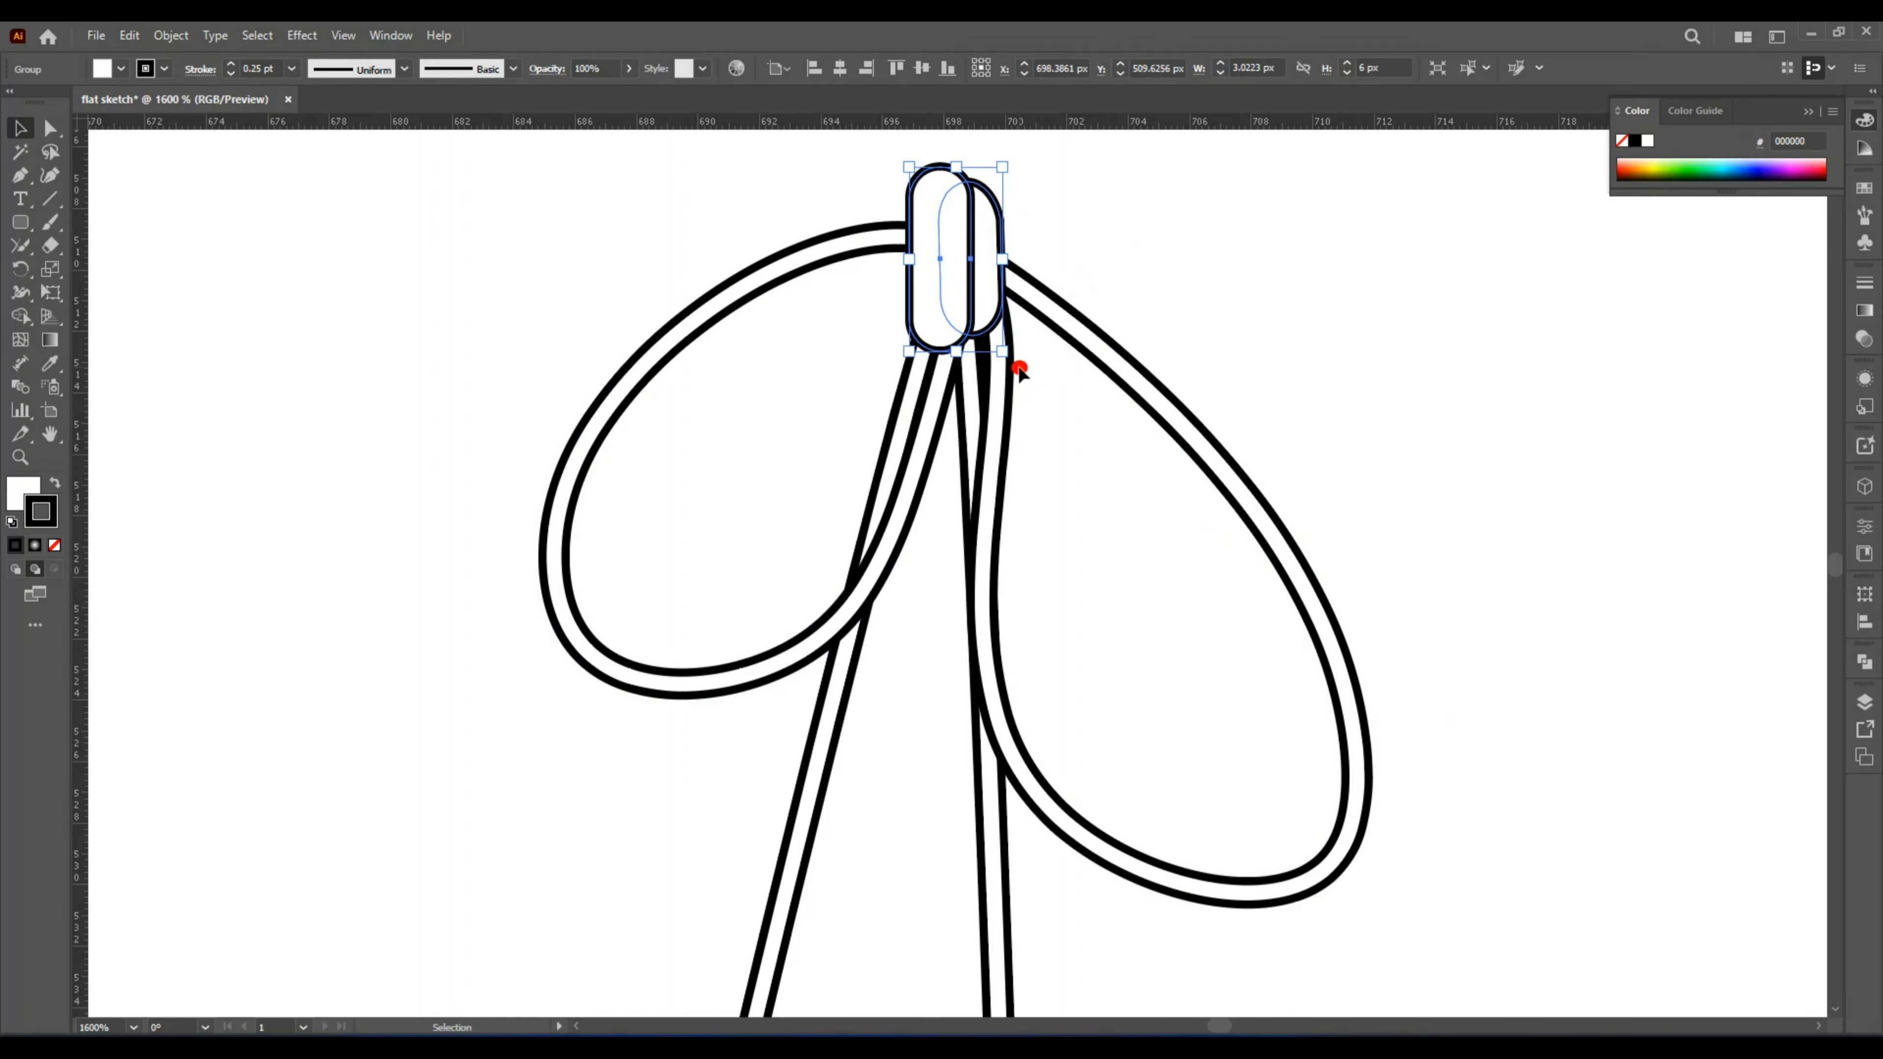
{"action": "left_click_drag", "start_coordinate": [1010, 357], "coordinate": [1002, 347]}
{"action": "left_click_drag", "start_coordinate": [994, 304], "coordinate": [992, 303]}
{"action": "left_click", "coordinate": [1143, 282]}
Select all parts of the finished bow beside the coat and group them.
{"action": "key", "text": "ctrl+minus"}
{"action": "key", "text": "ctrl+minus"}
{"action": "key", "text": "ctrl+minus"}
{"action": "key", "text": "ctrl+minus"}
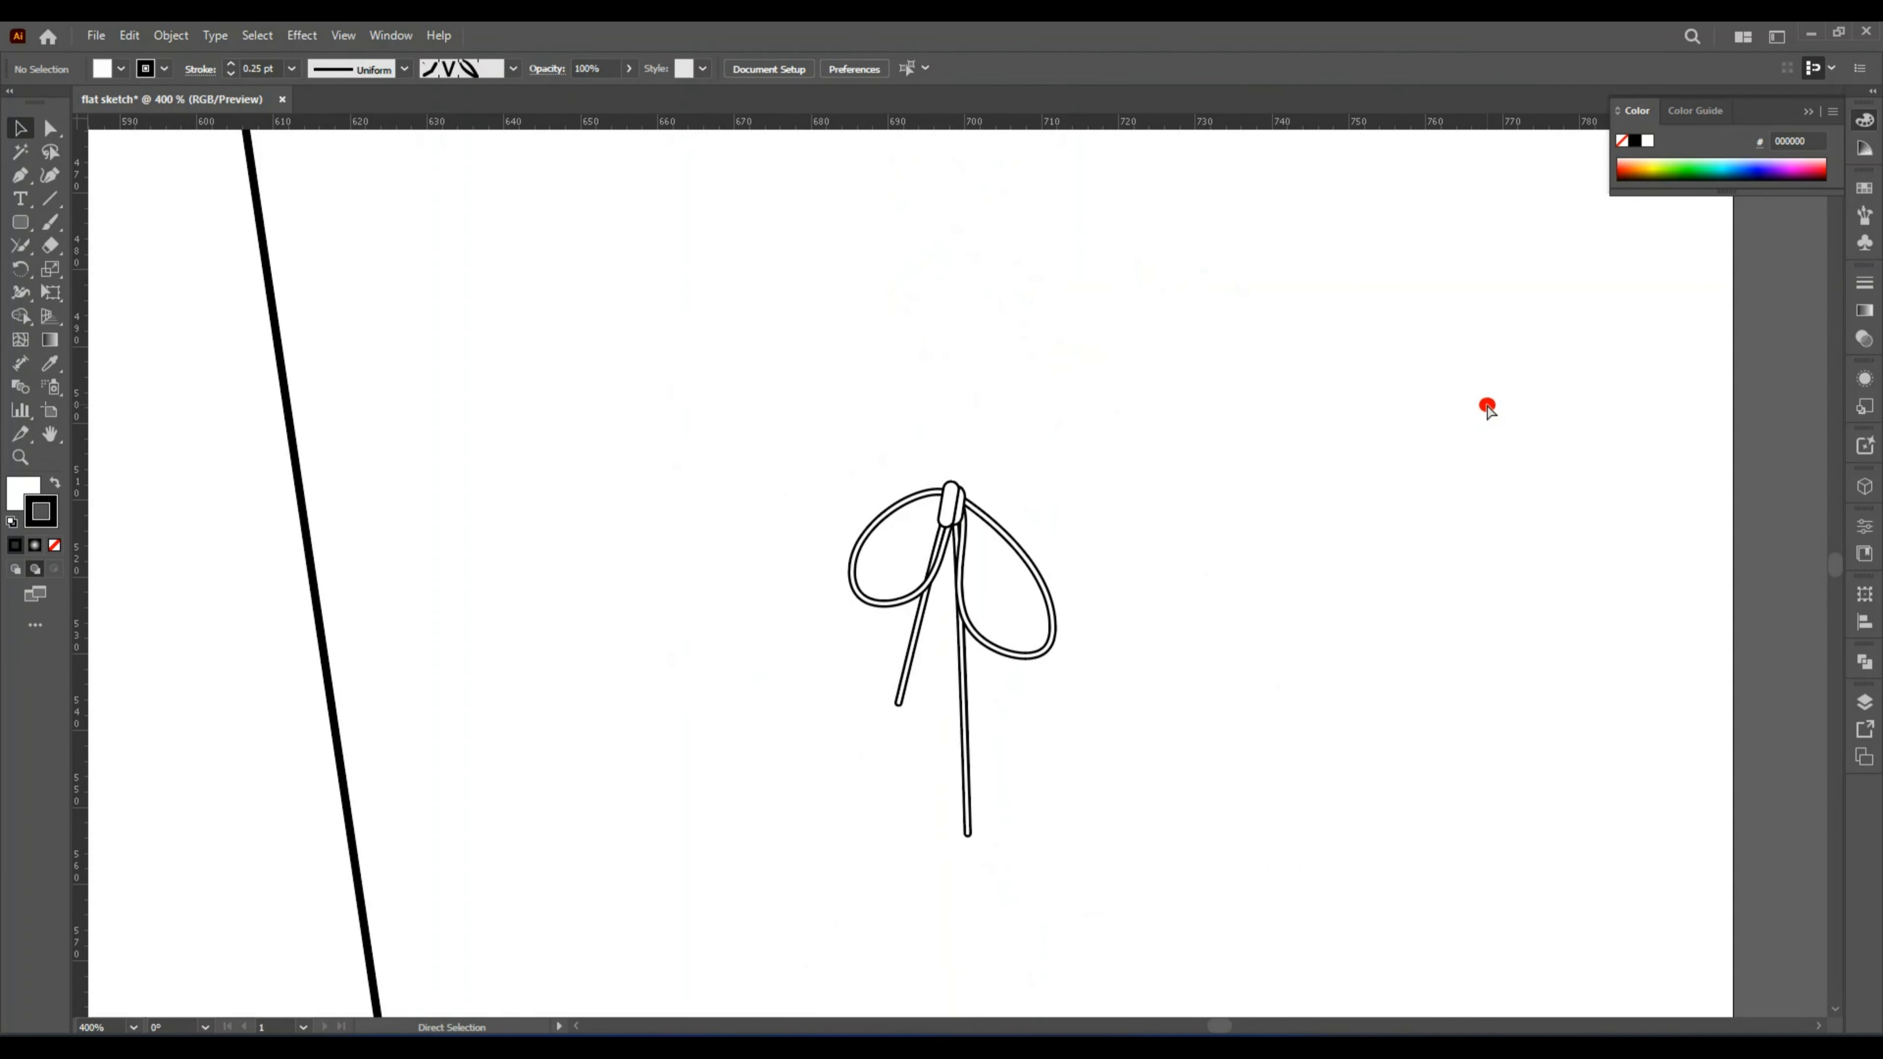
{"action": "key", "text": "ctrl+minus"}
{"action": "key", "text": "ctrl+minus"}
{"action": "key", "text": "ctrl+minus"}
{"action": "key", "text": "ctrl+minus"}
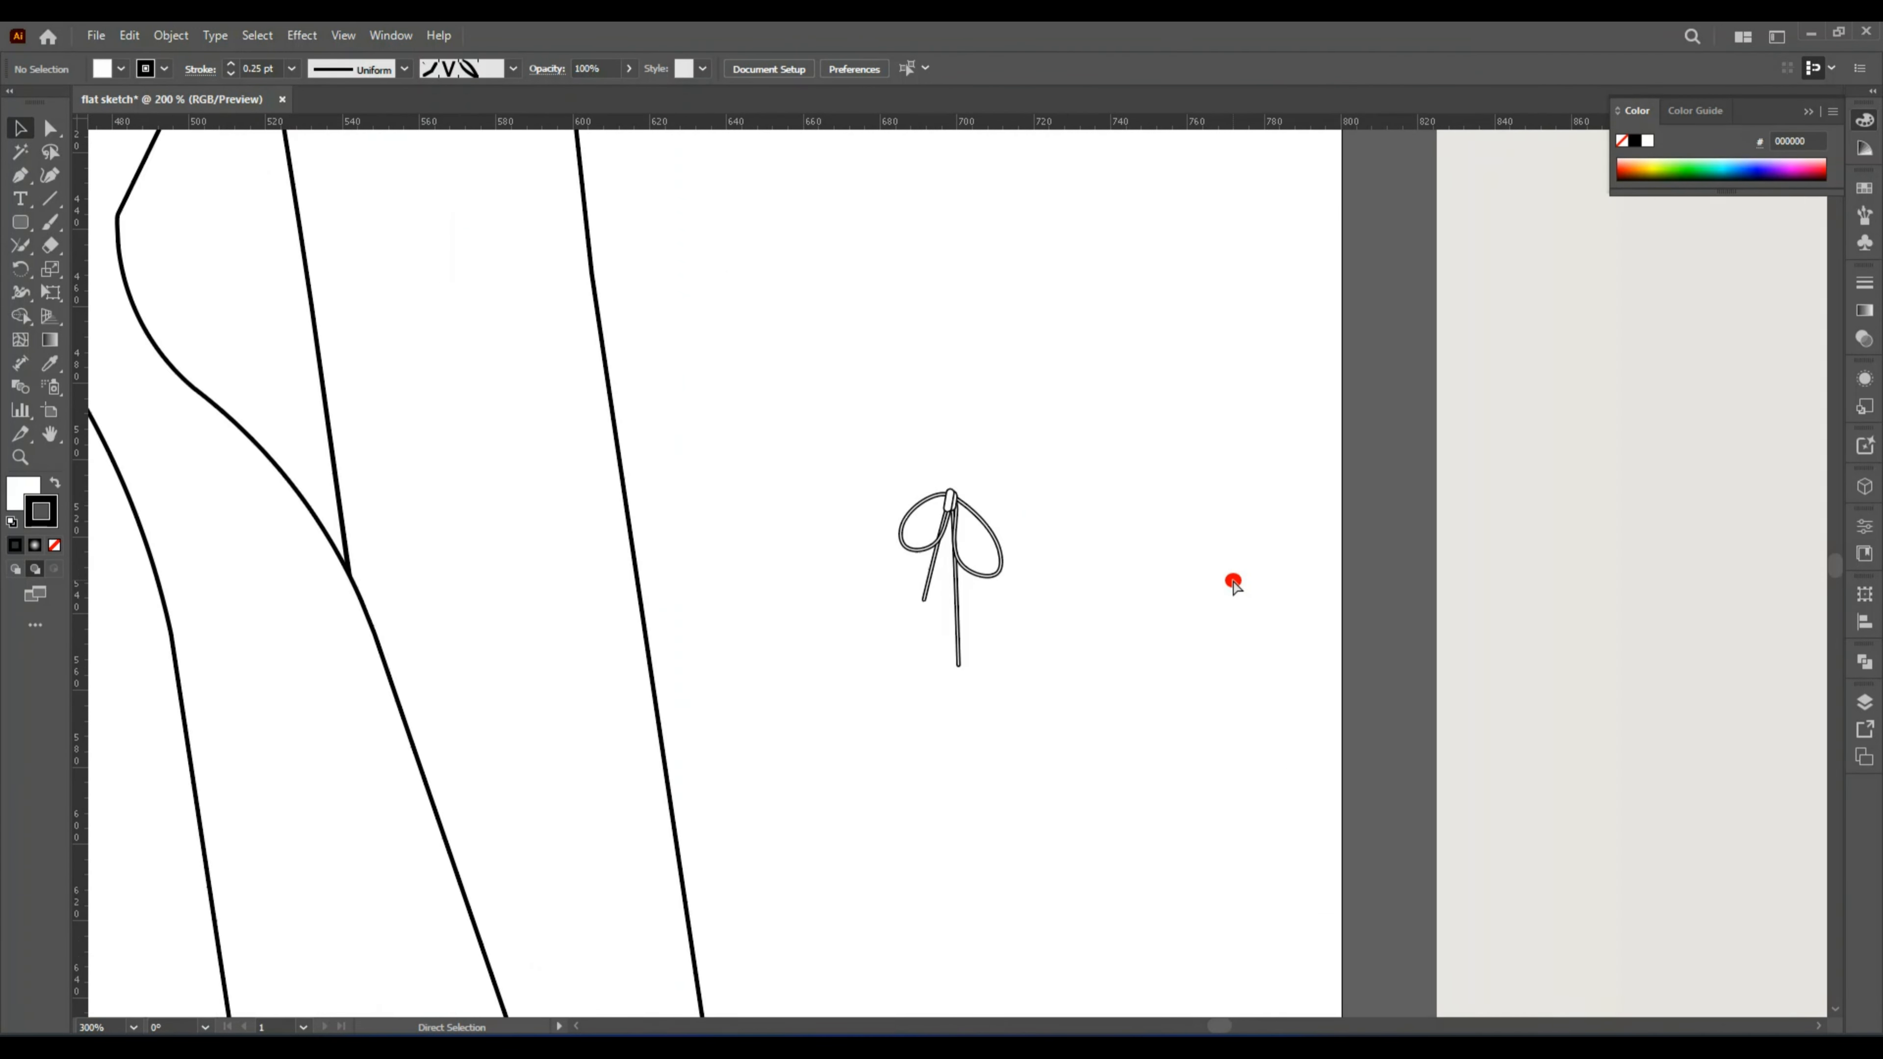
{"action": "key", "text": "ctrl+minus"}
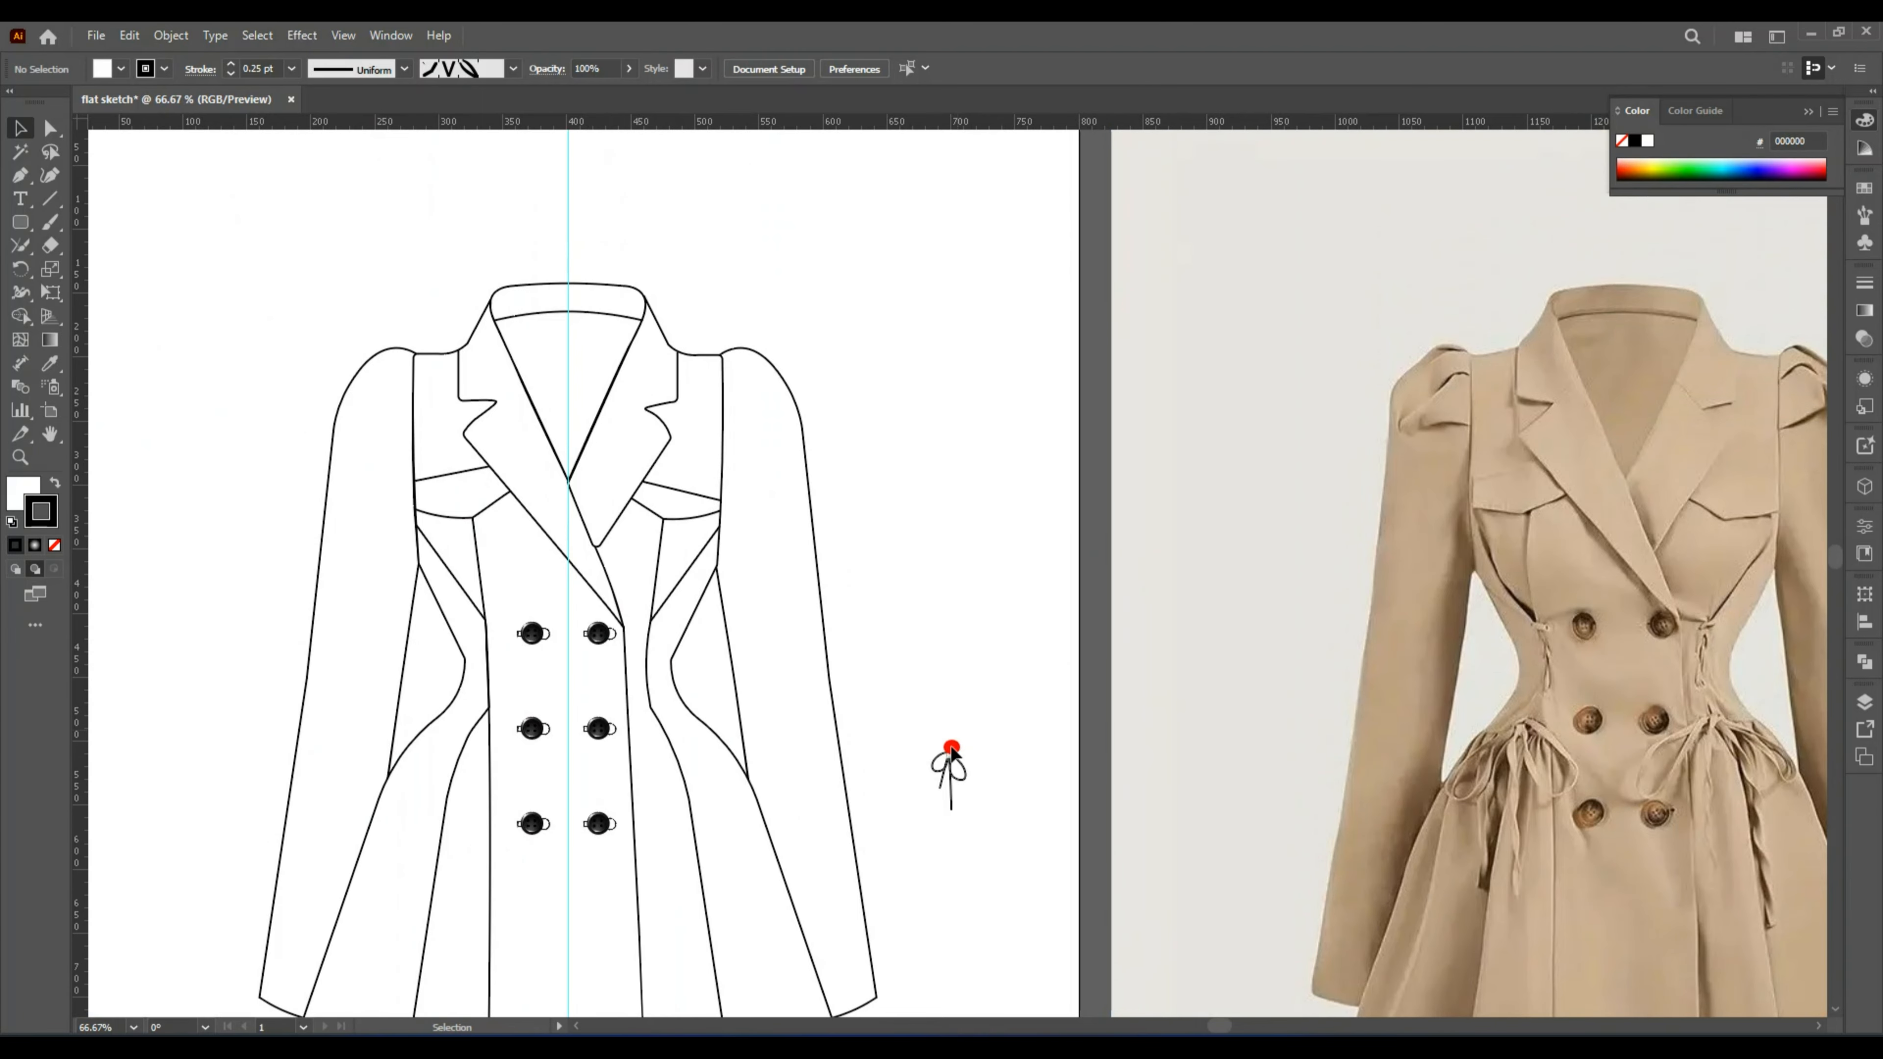
{"action": "scroll", "coordinate": [920, 774], "scroll_direction": "down", "scroll_amount": 3}
{"action": "left_click_drag", "start_coordinate": [896, 567], "coordinate": [1048, 808]}
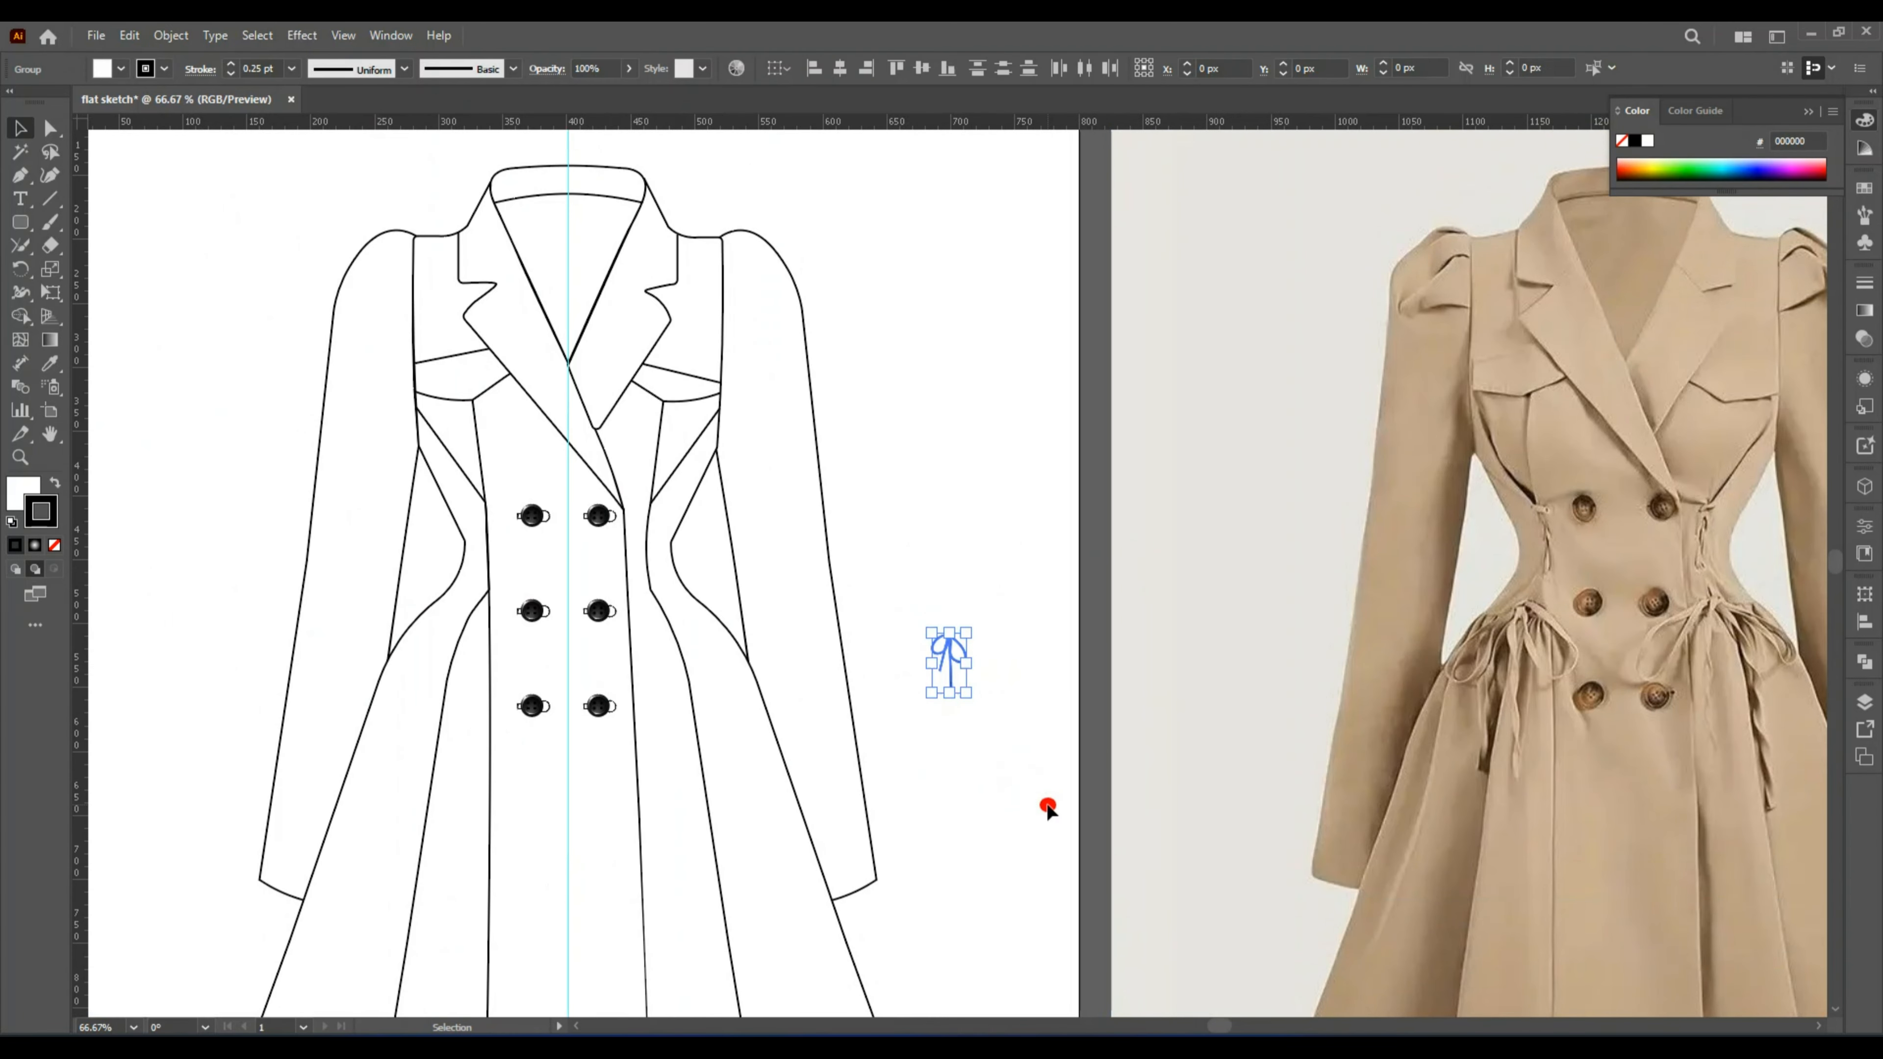
{"action": "right_click", "coordinate": [956, 672]}
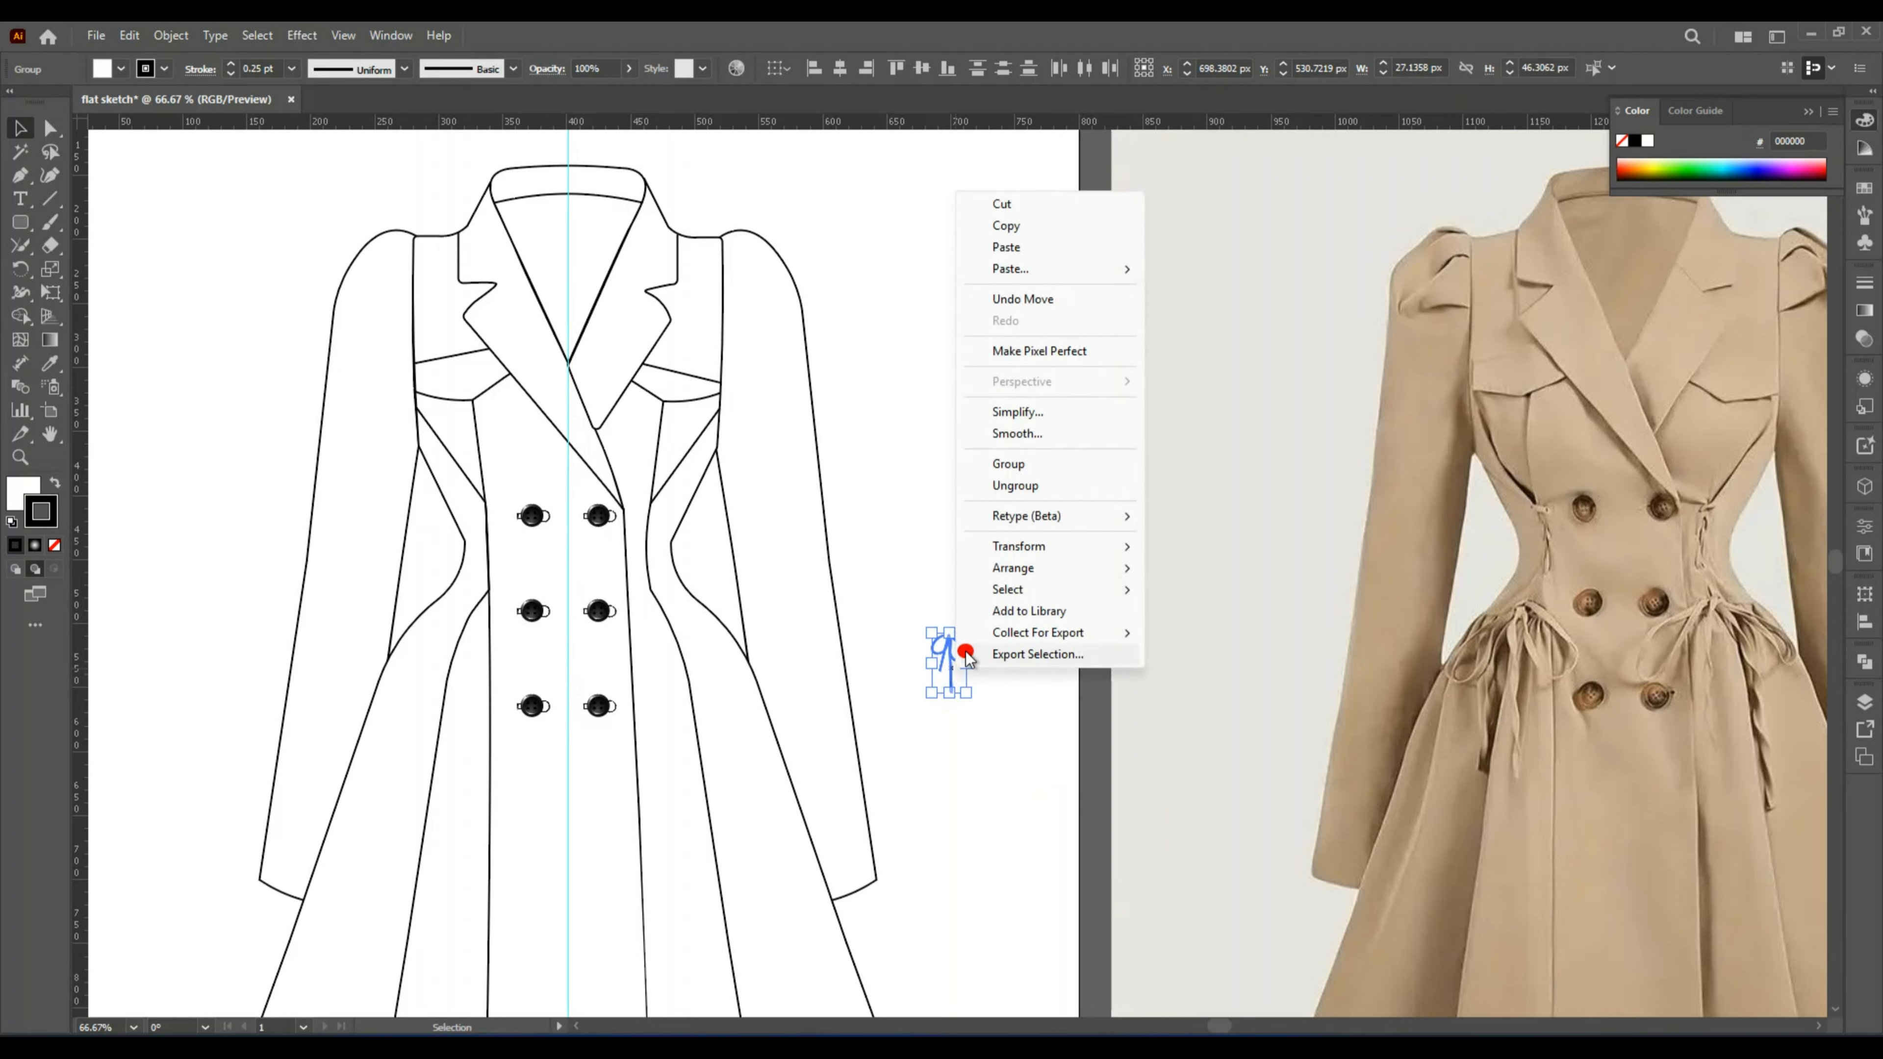
{"action": "left_click", "coordinate": [1020, 486]}
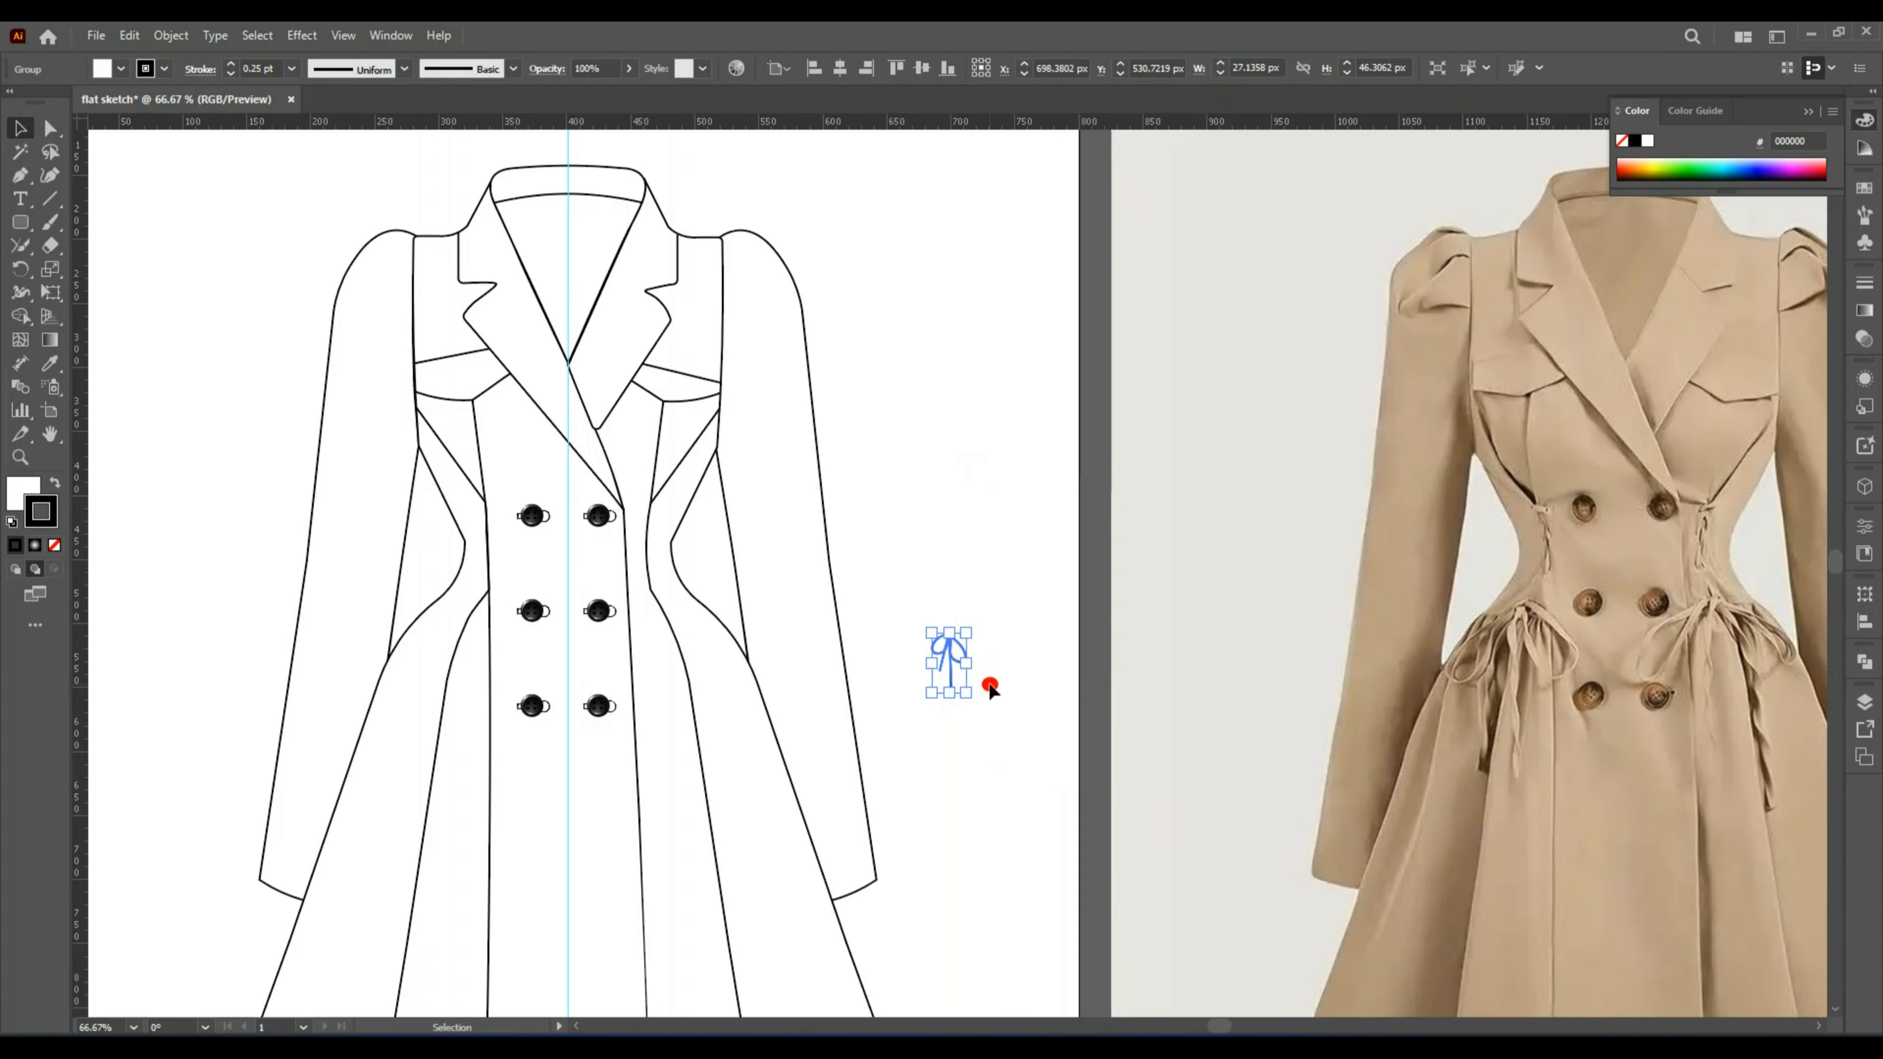
Enlarge the grouped bow to about 137 by 234 px and set its stroke weight to 1 pt.
{"action": "left_click_drag", "start_coordinate": [968, 697], "coordinate": [1037, 813]}
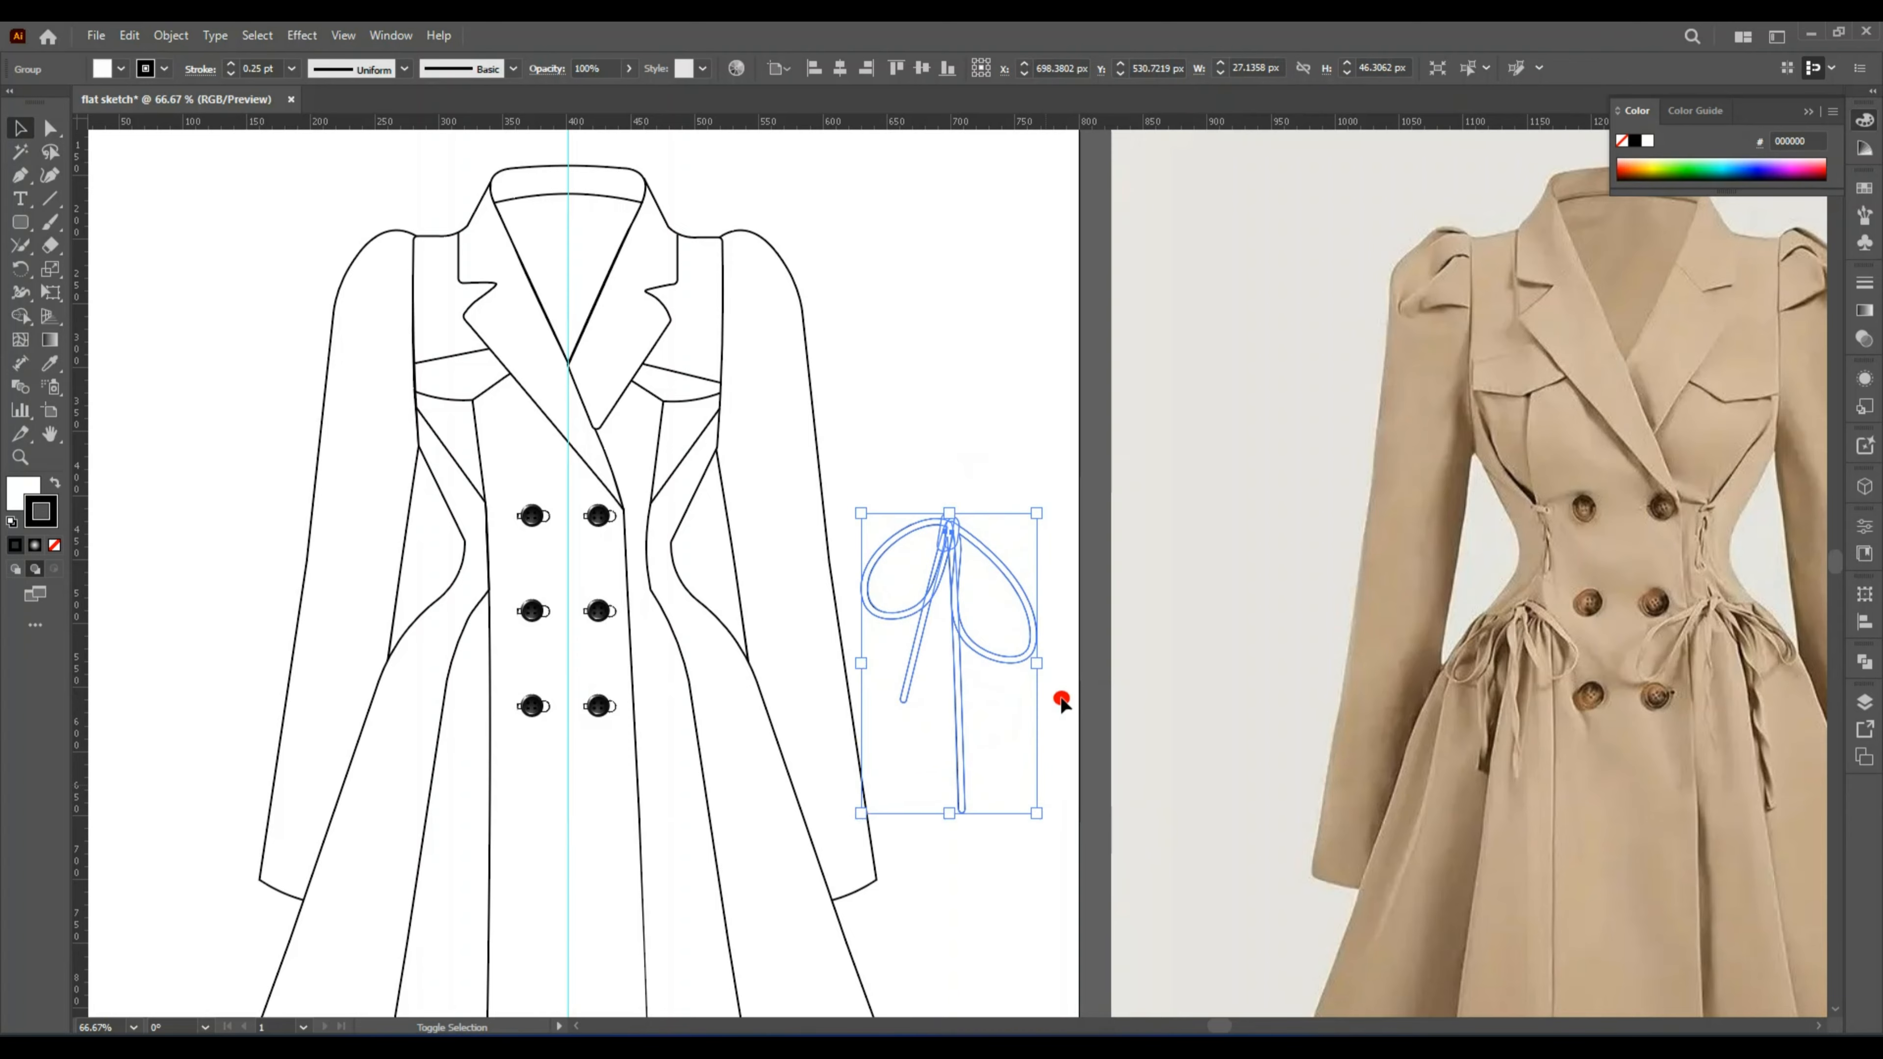
{"action": "left_click", "coordinate": [232, 66]}
{"action": "left_click", "coordinate": [231, 67]}
{"action": "left_click", "coordinate": [231, 66]}
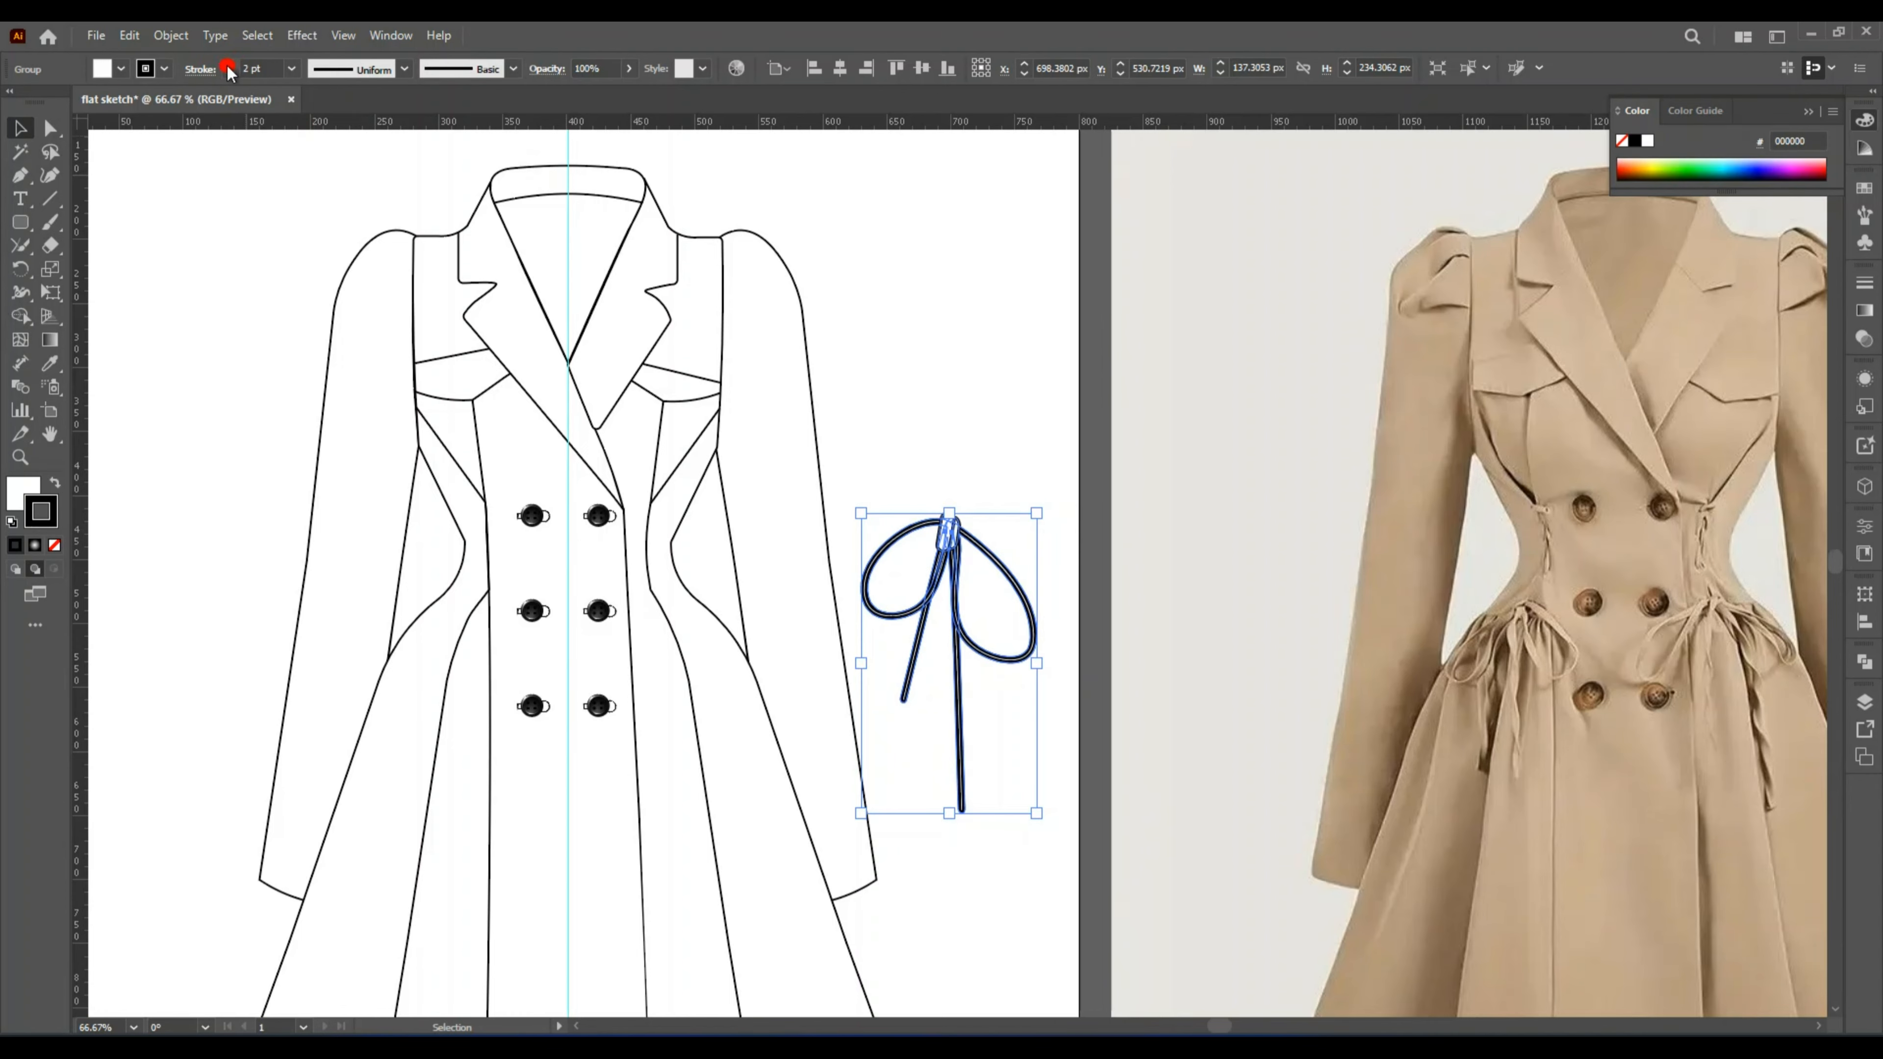
{"action": "left_click", "coordinate": [231, 73]}
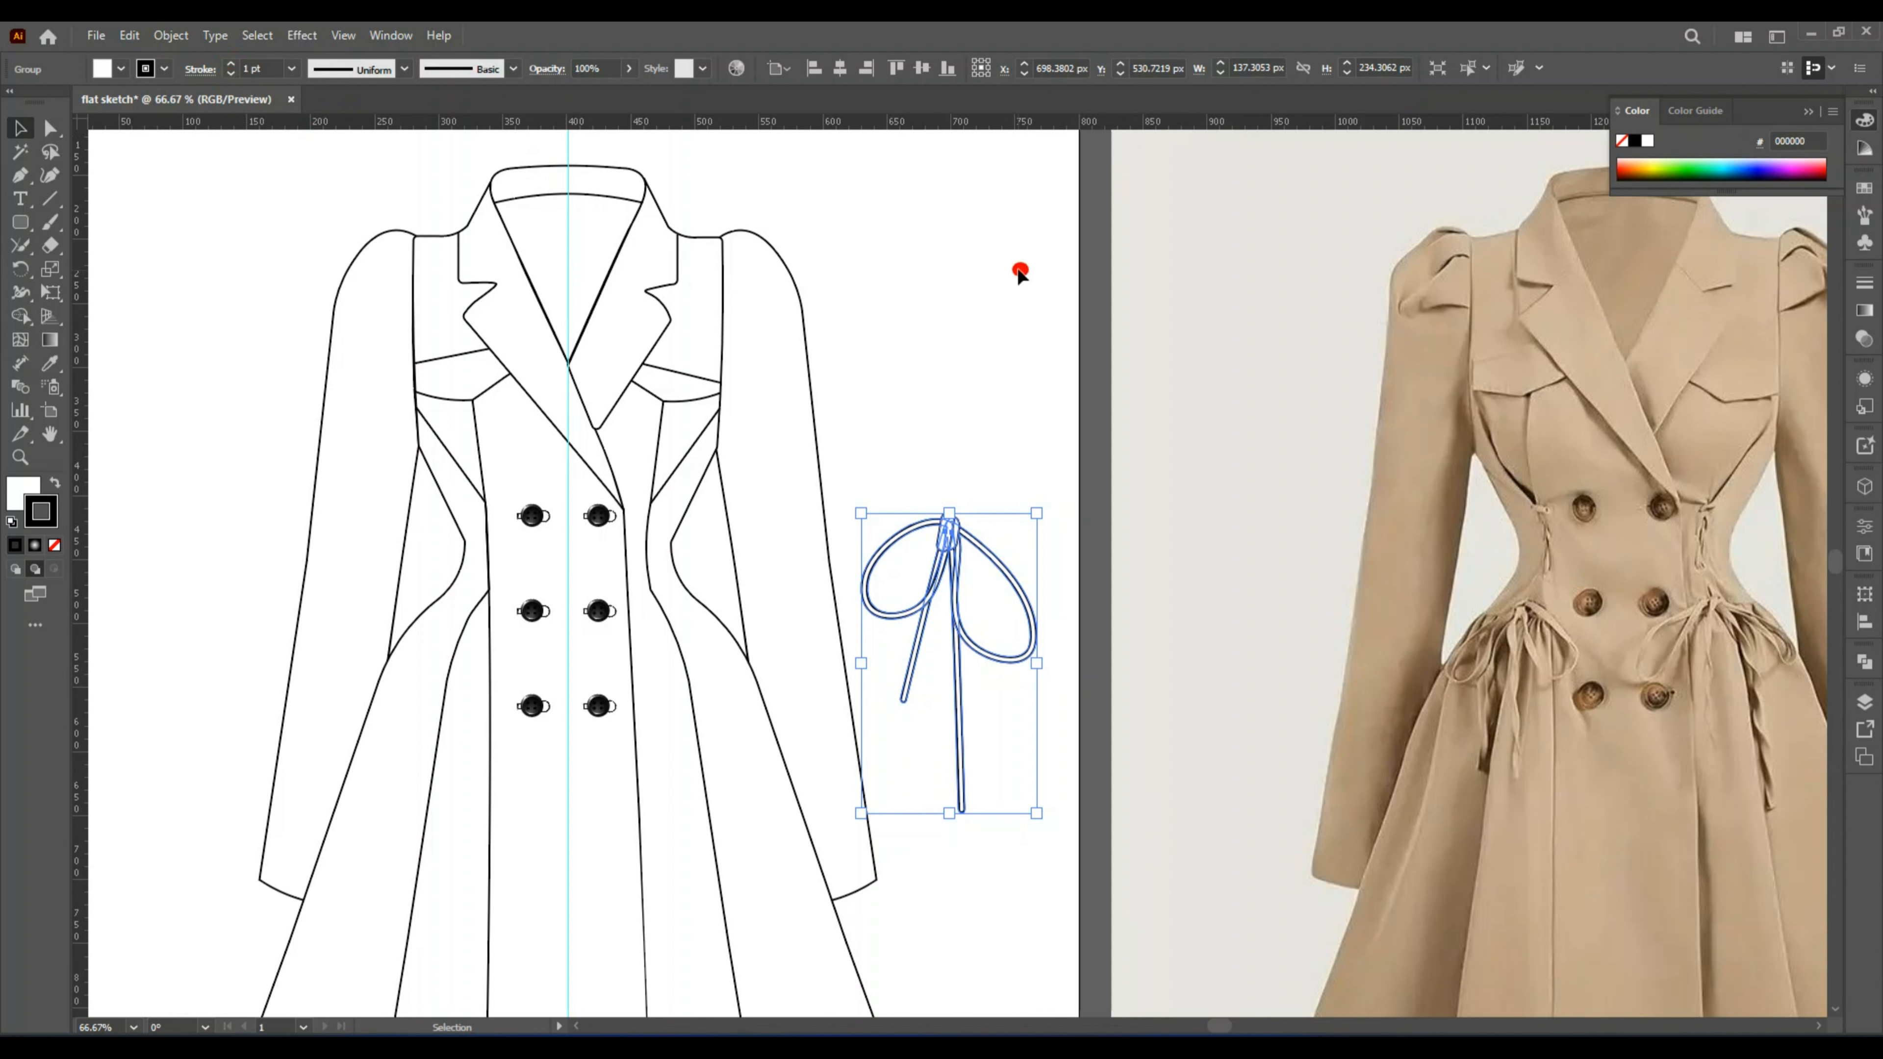
Scale the bow to about 112 by 190 px and place its knot on the coat's left waist seam.
{"action": "left_click", "coordinate": [1008, 506]}
{"action": "left_click", "coordinate": [1023, 657]}
{"action": "left_click_drag", "start_coordinate": [1038, 815], "coordinate": [1023, 786]}
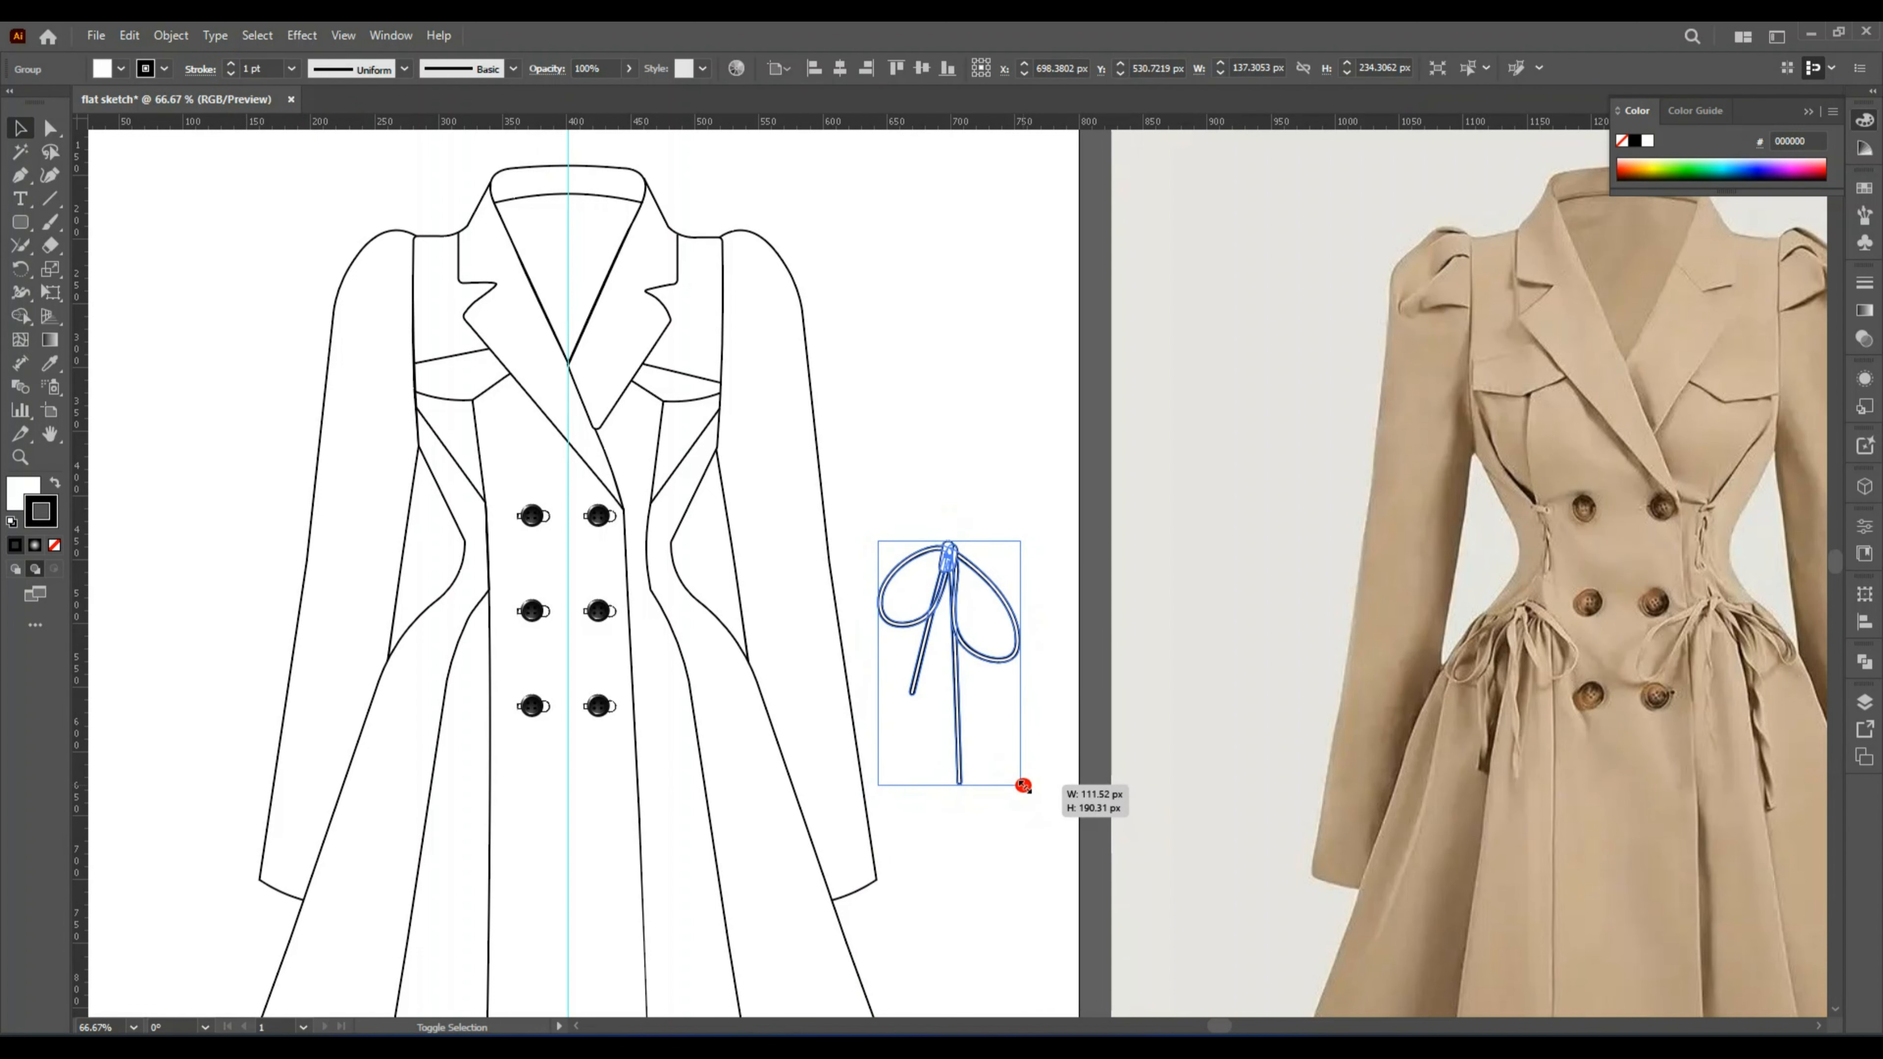
{"action": "left_click_drag", "start_coordinate": [952, 562], "coordinate": [489, 605]}
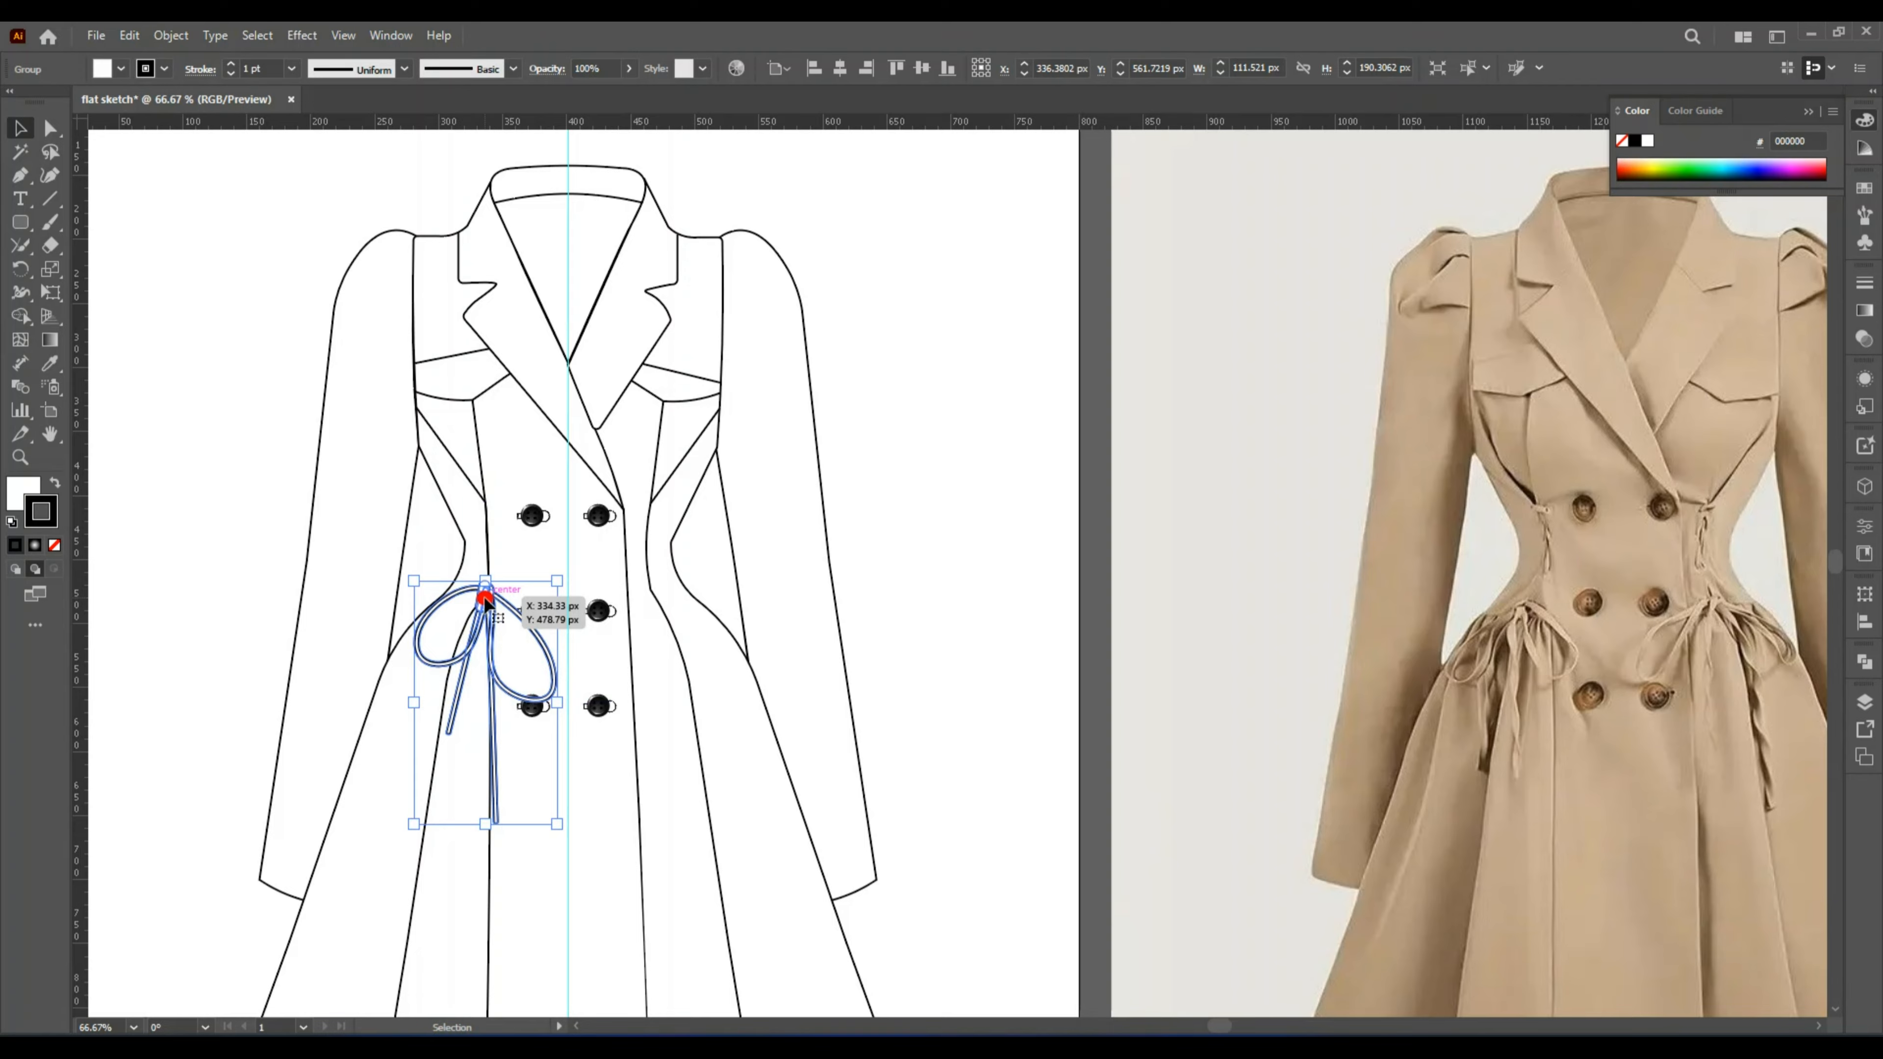
Duplicate the bow in place, reflect the copy vertically, and move it onto the coat's right waist seam.
{"action": "key", "text": "a"}
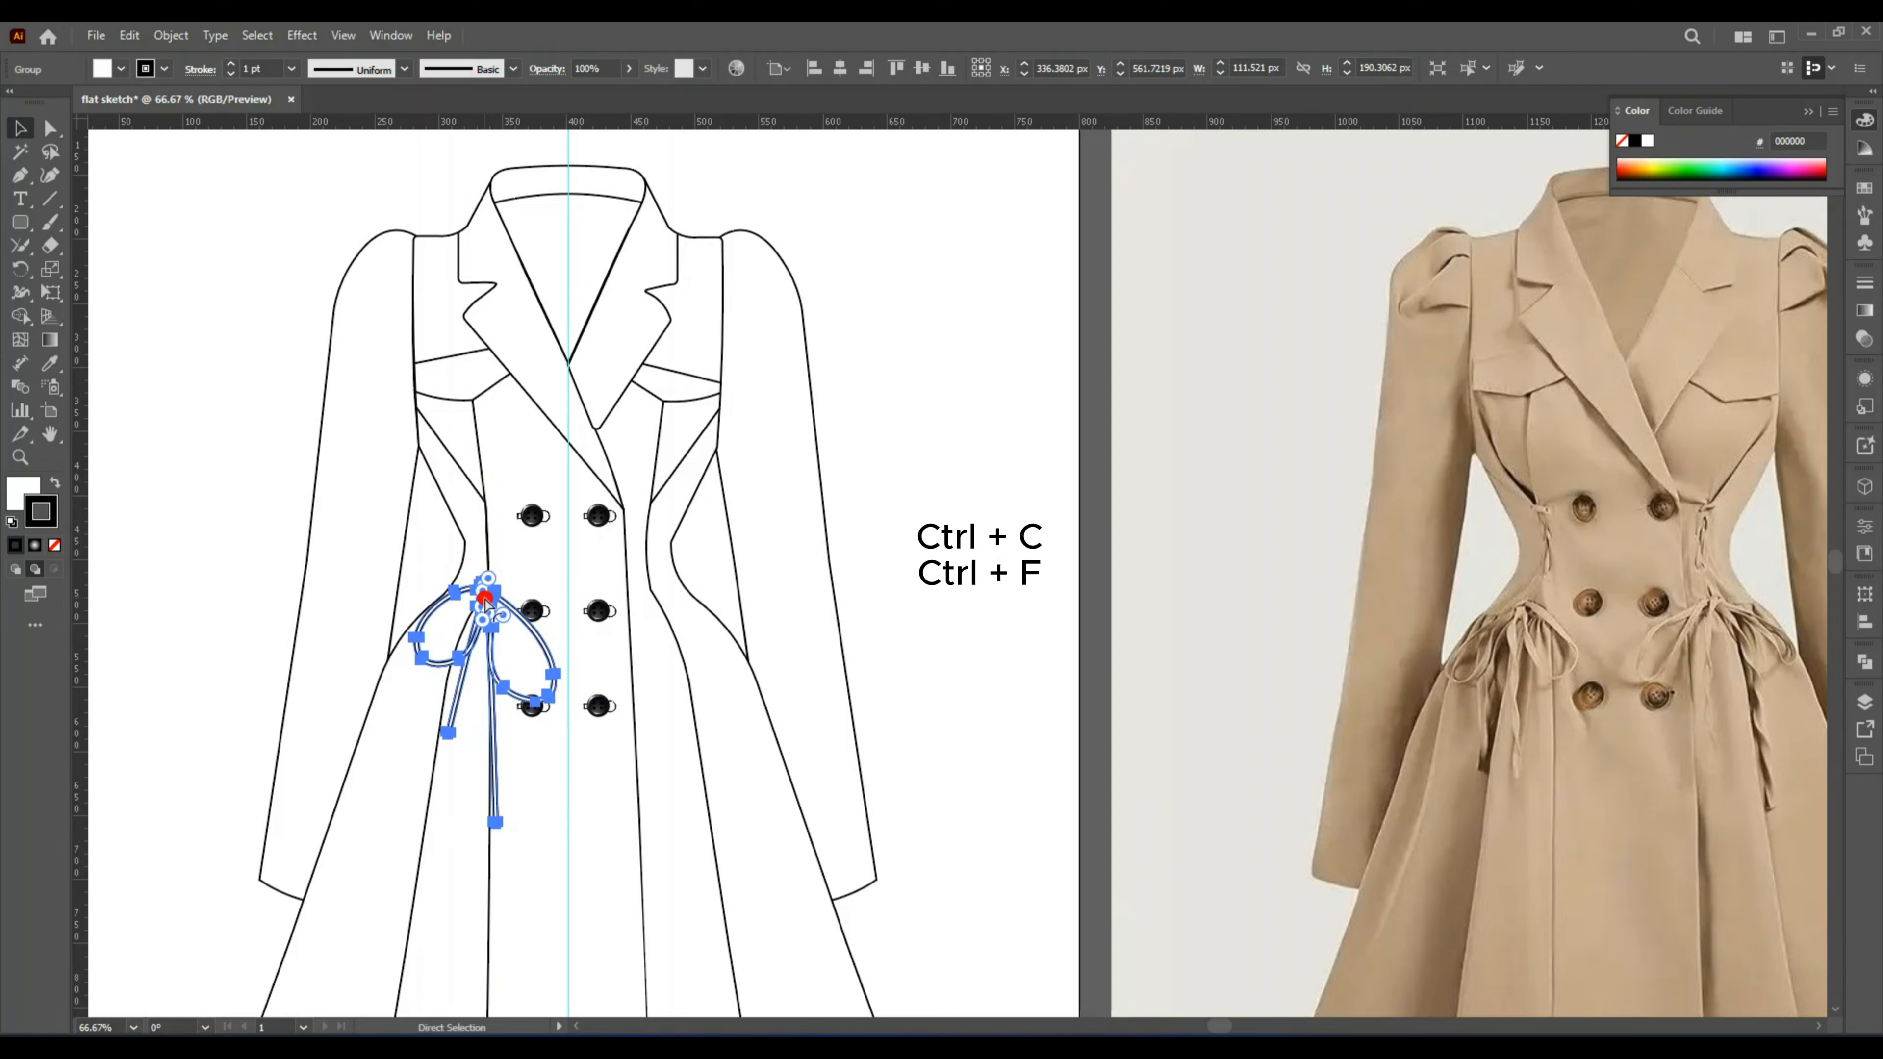
{"action": "key", "text": "ctrl+c"}
{"action": "key", "text": "ctrl+f"}
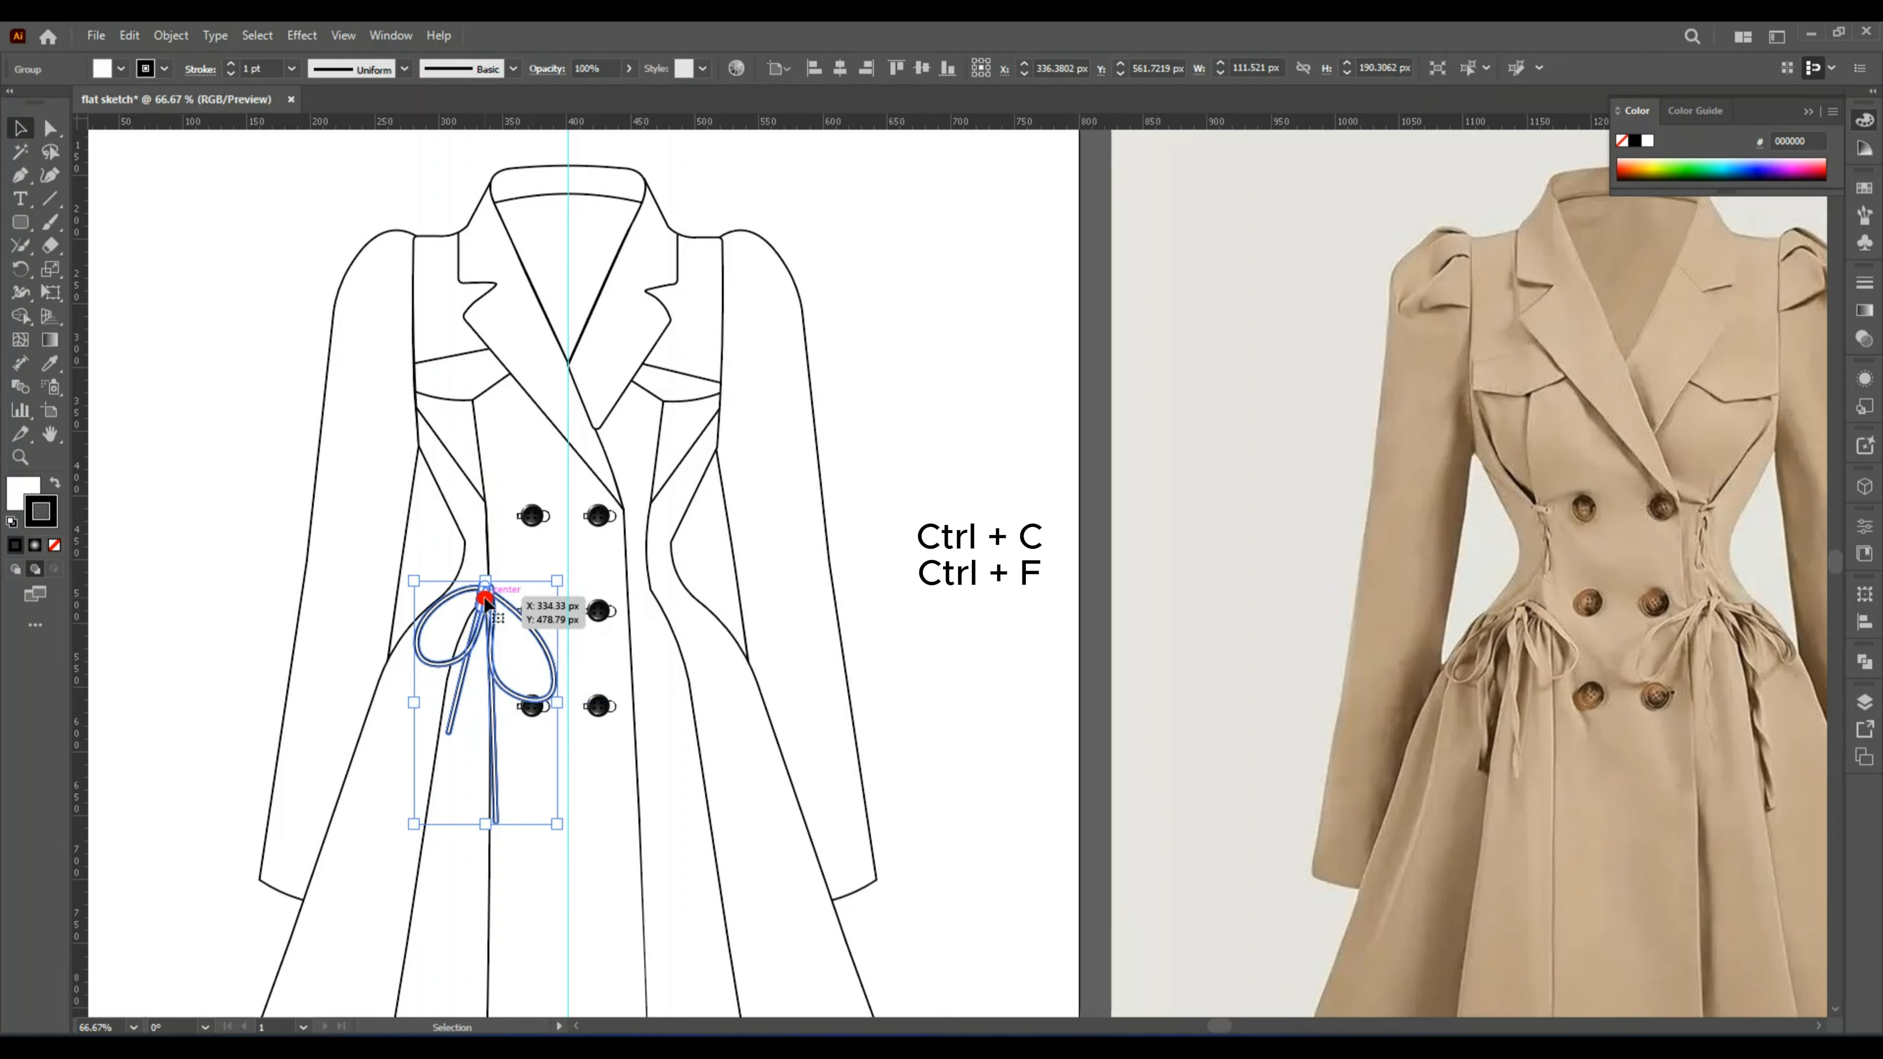
{"action": "right_click", "coordinate": [485, 602]}
{"action": "mouse_move", "coordinate": [671, 476]}
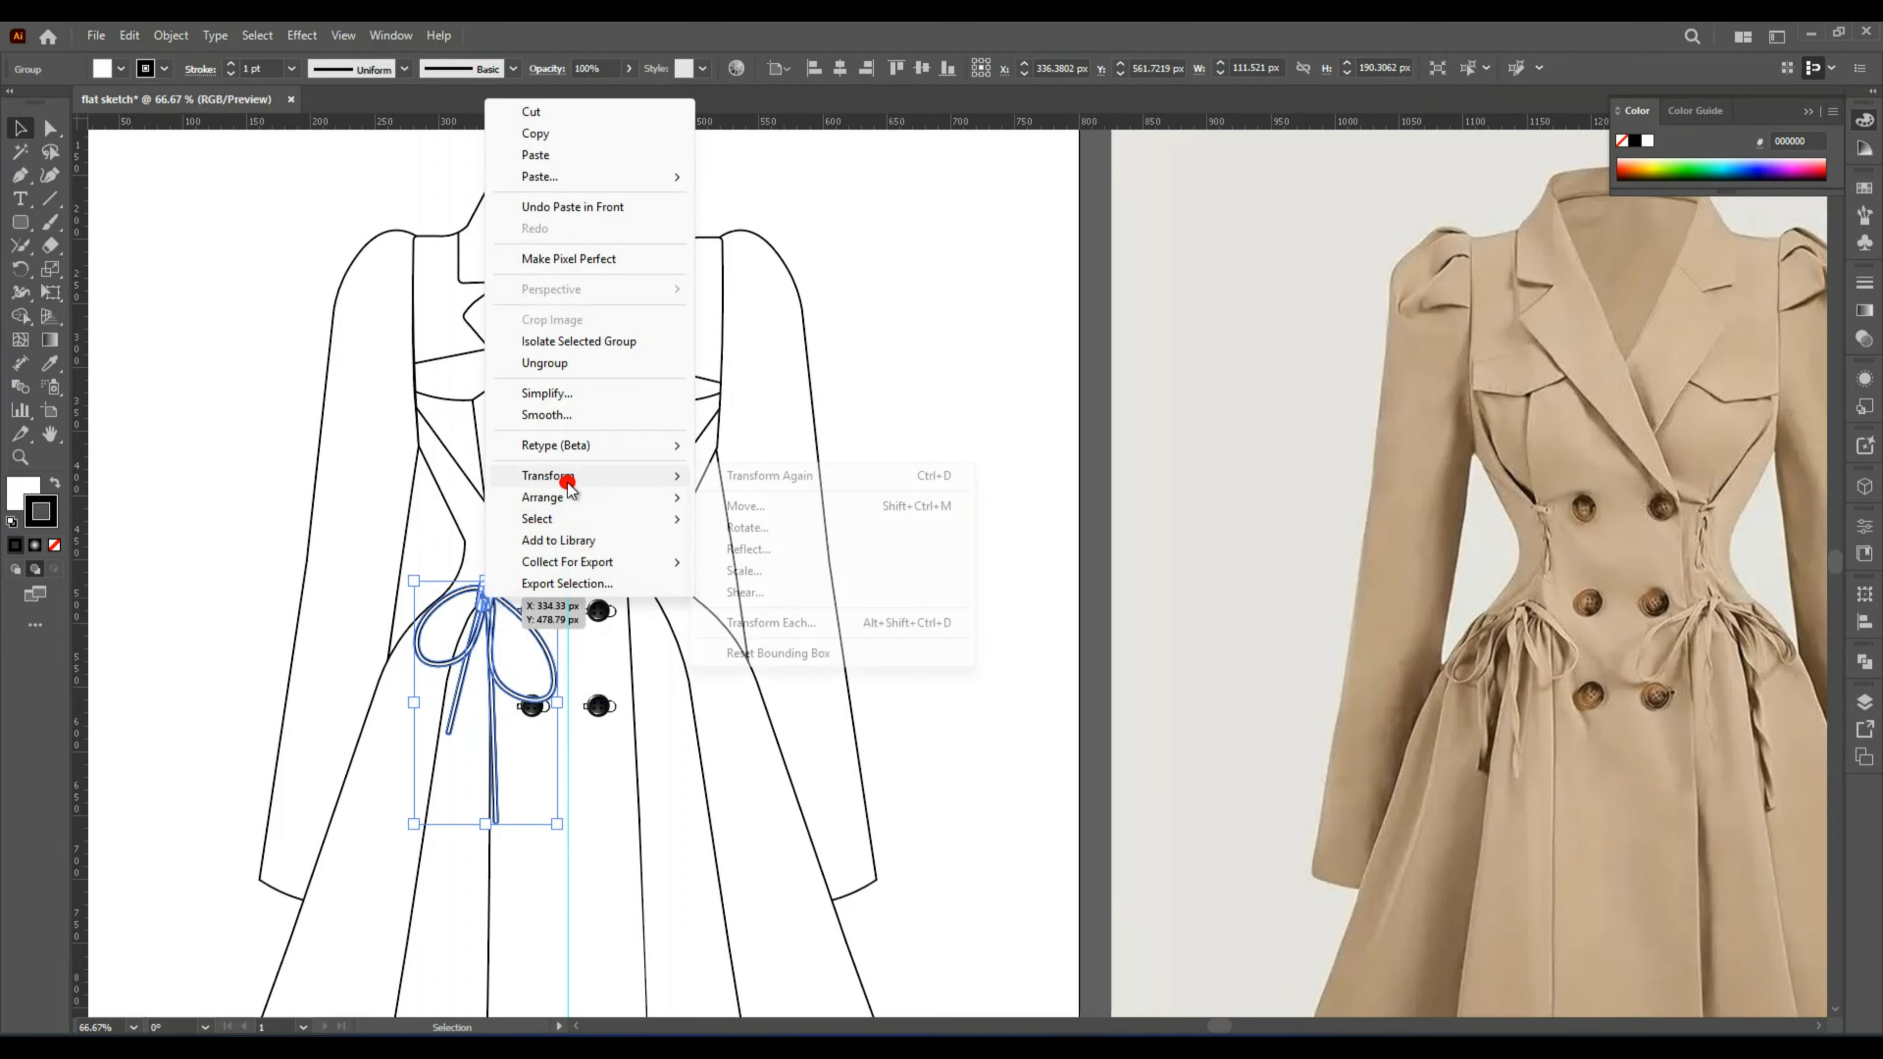
{"action": "left_click", "coordinate": [749, 550]}
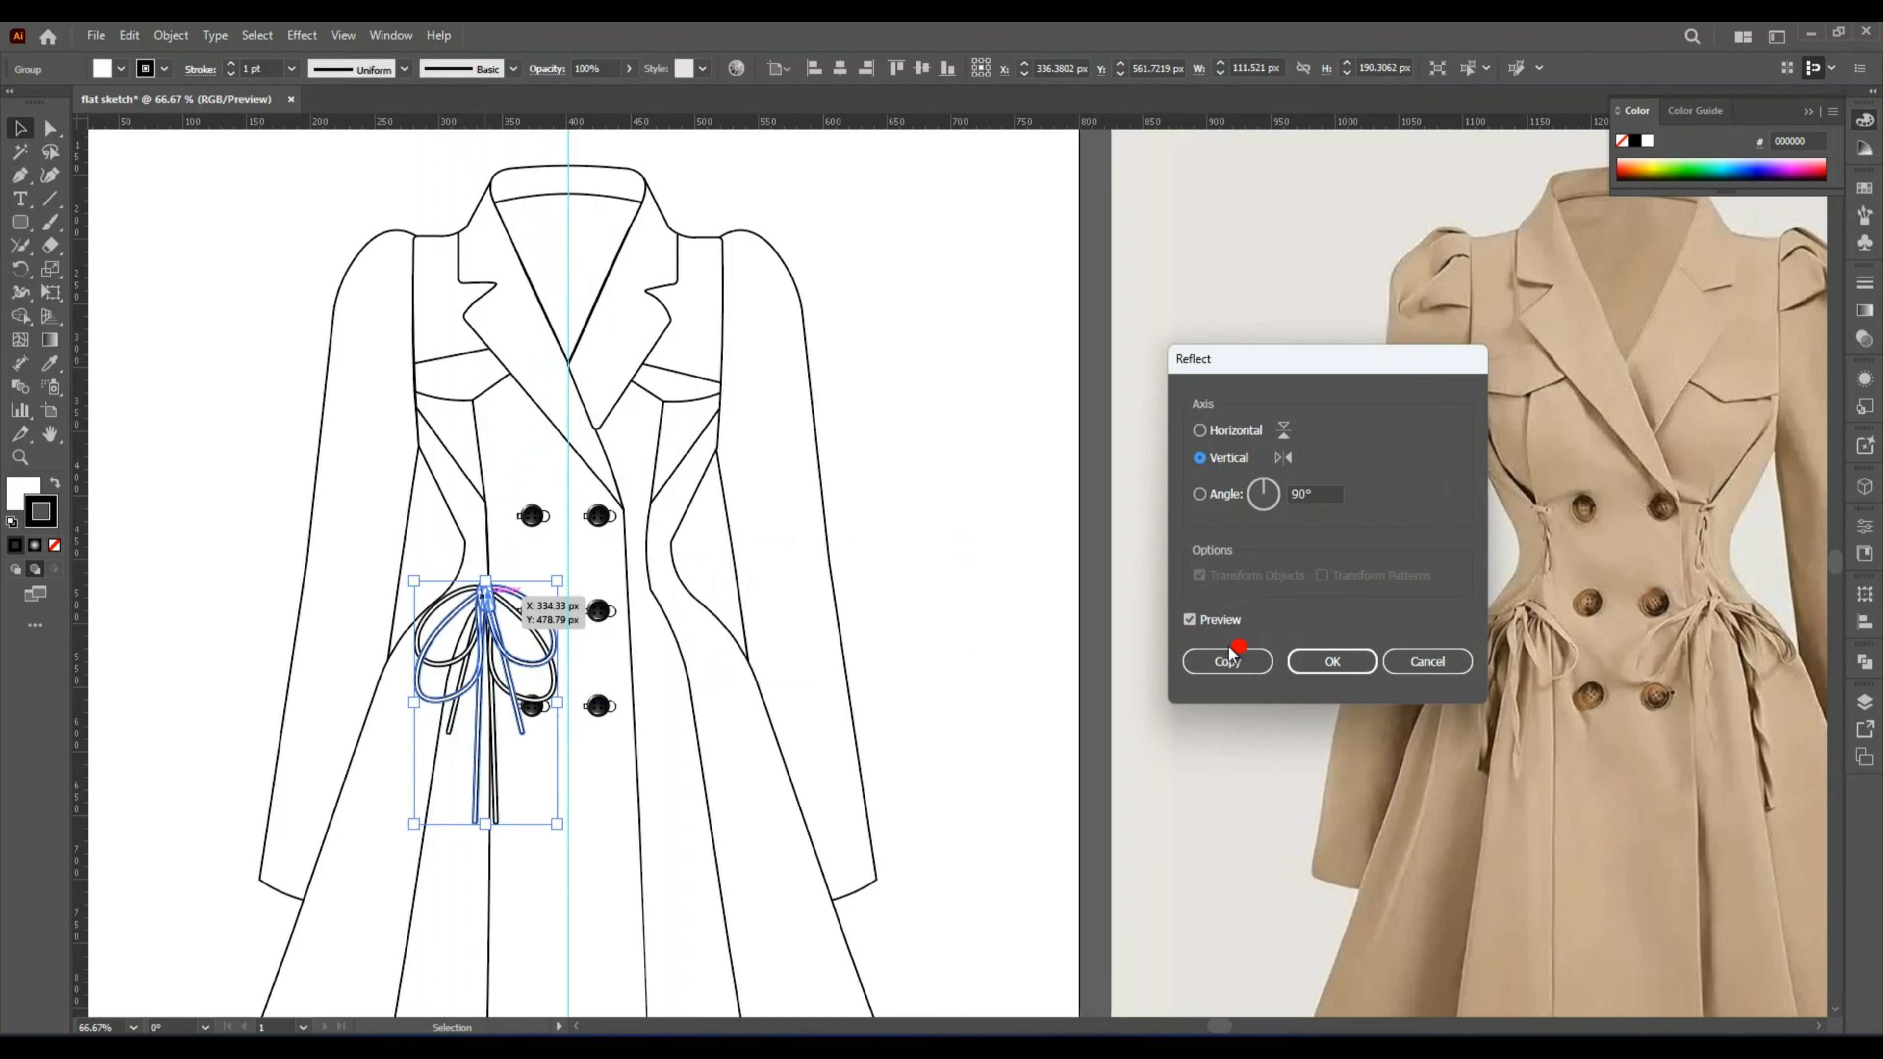
{"action": "left_click", "coordinate": [1333, 661]}
{"action": "left_click", "coordinate": [1282, 724]}
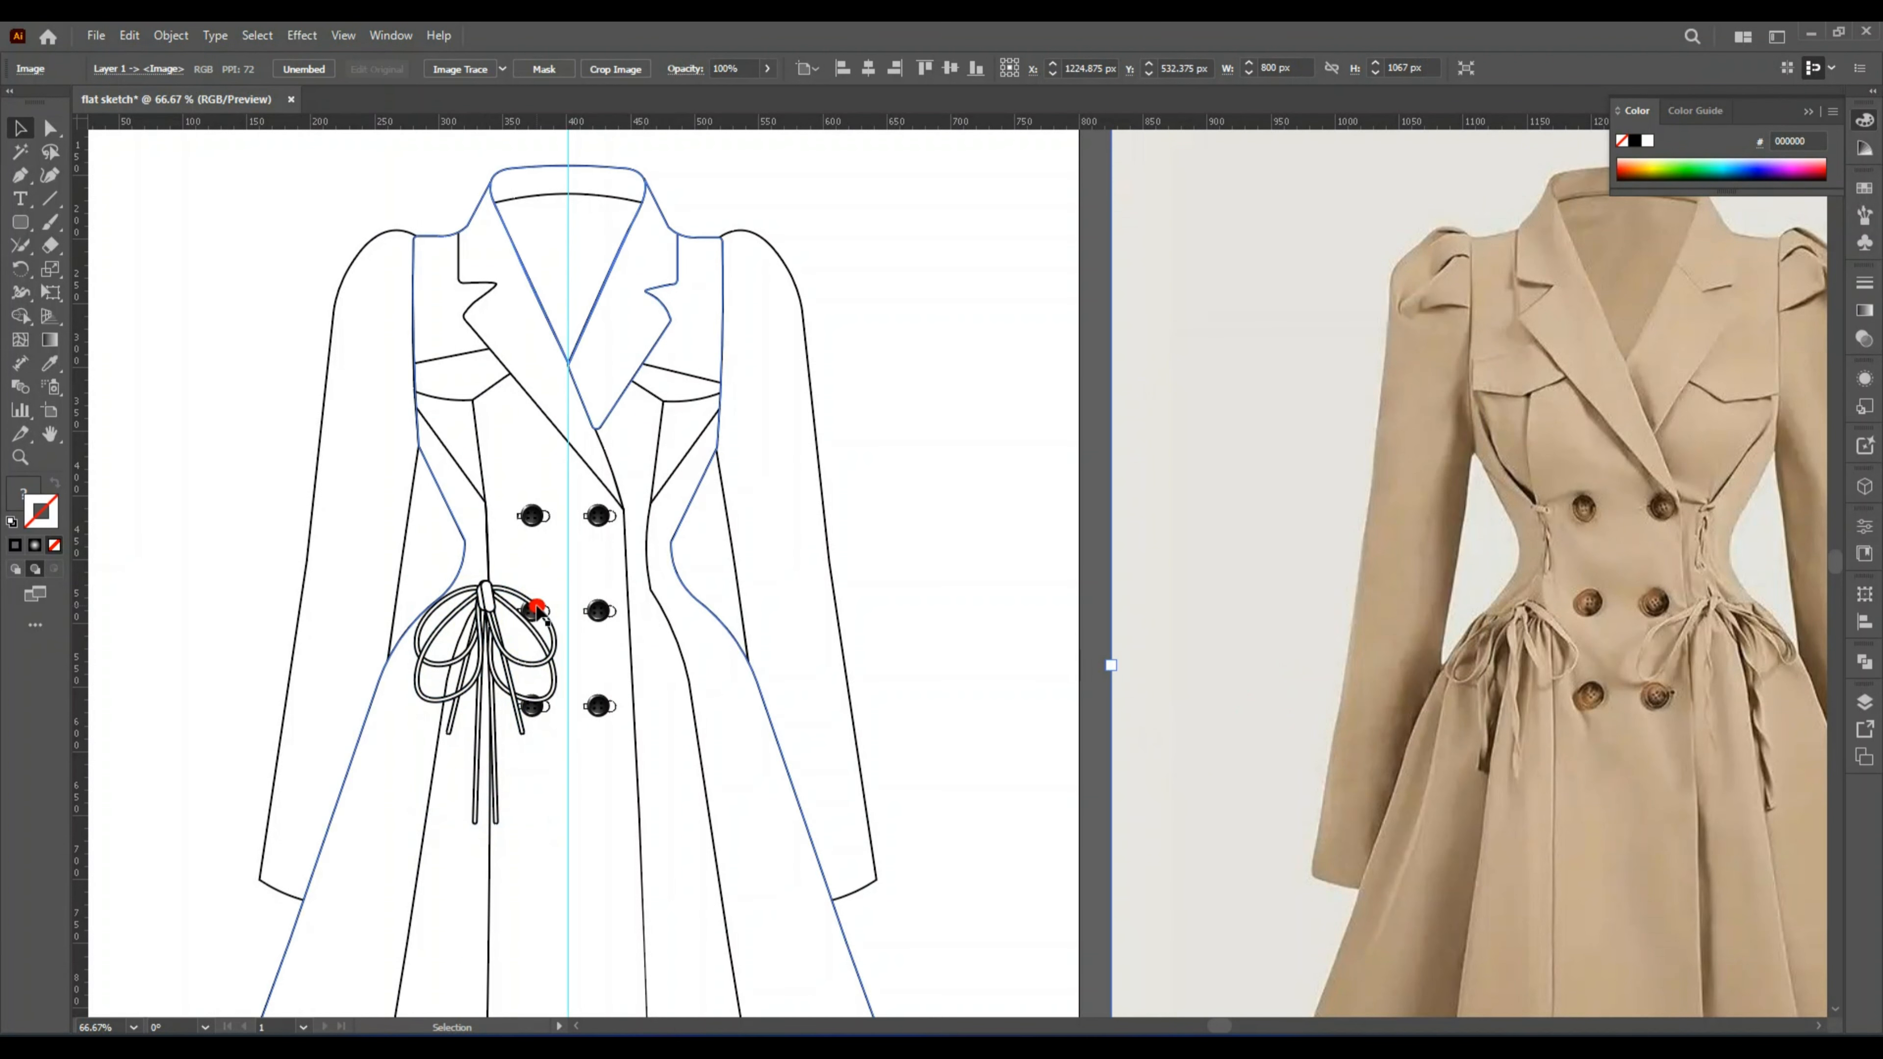
{"action": "left_click_drag", "start_coordinate": [491, 607], "coordinate": [656, 607]}
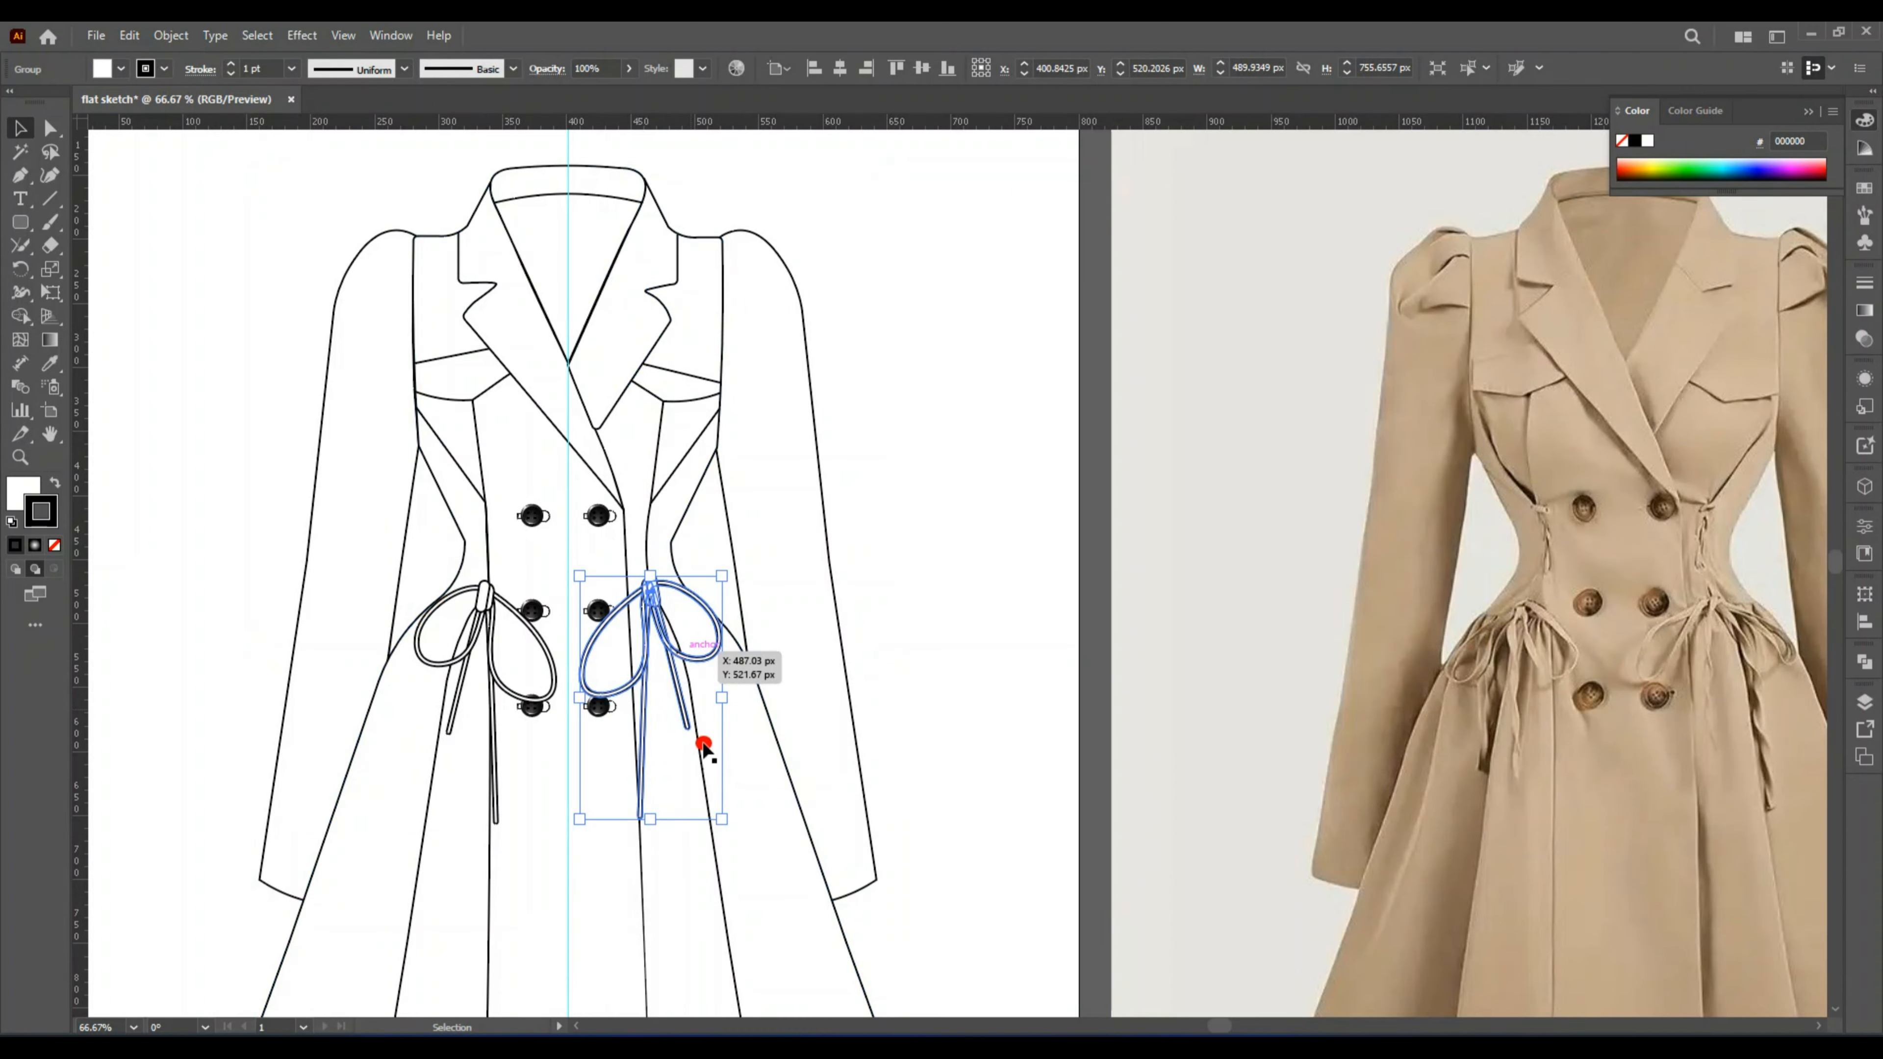
Rotate both bows slightly so their tails angle outward, and refit each knot on its waist seam.
{"action": "left_click_drag", "start_coordinate": [733, 834], "coordinate": [746, 821]}
{"action": "left_click_drag", "start_coordinate": [634, 606], "coordinate": [654, 604]}
{"action": "left_click", "coordinate": [475, 622]}
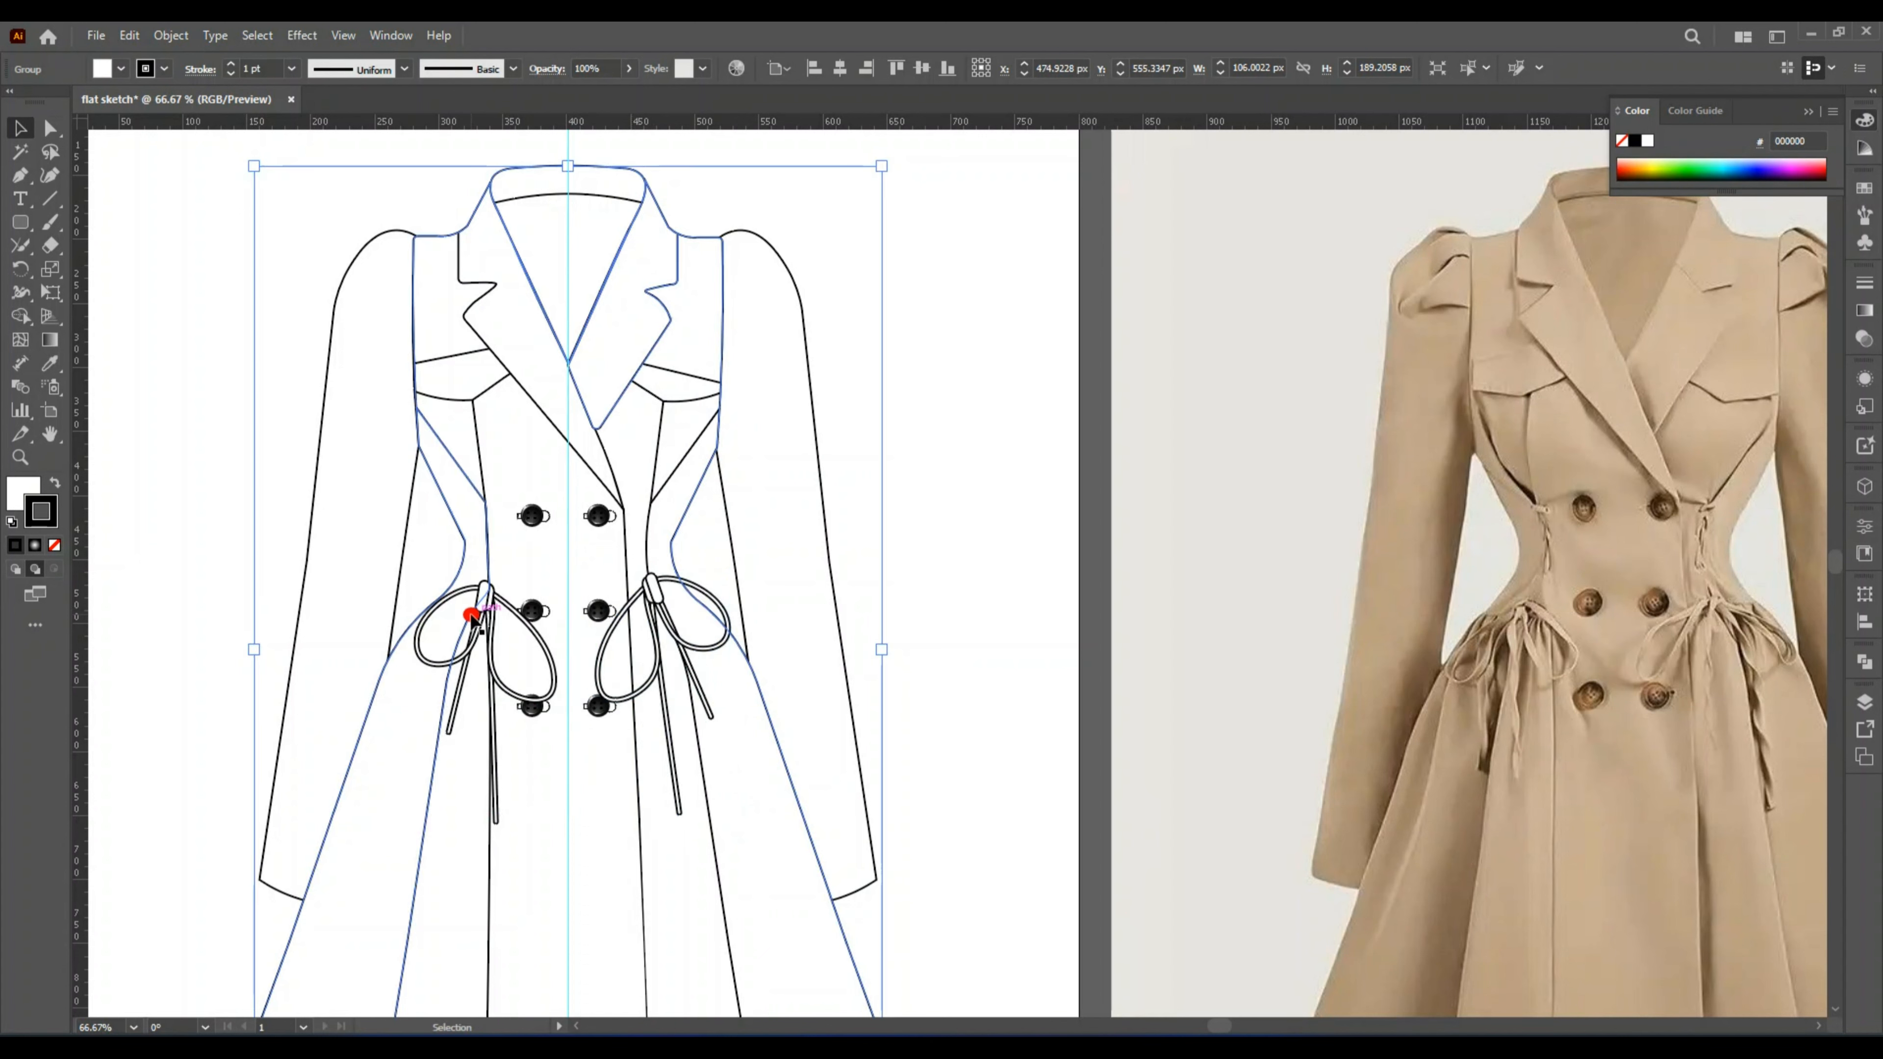
{"action": "left_click", "coordinate": [487, 620]}
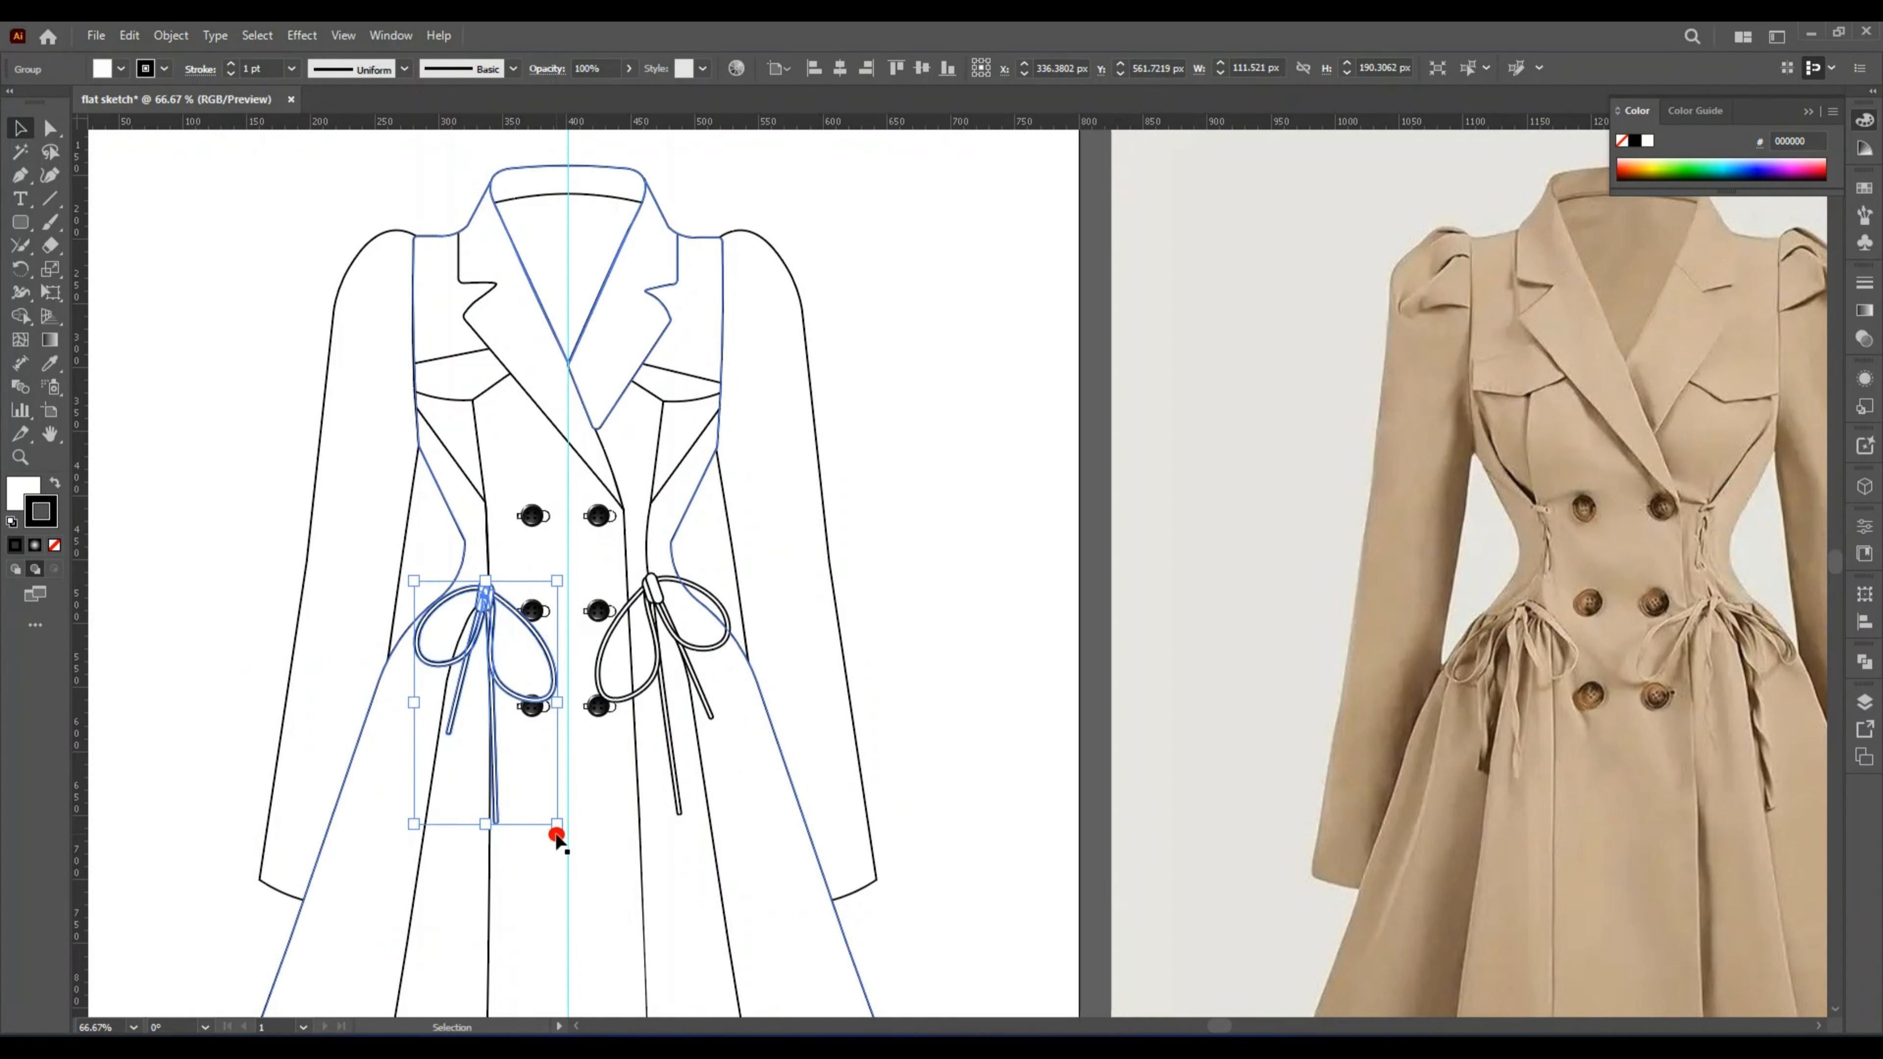
{"action": "left_click_drag", "start_coordinate": [562, 840], "coordinate": [534, 816]}
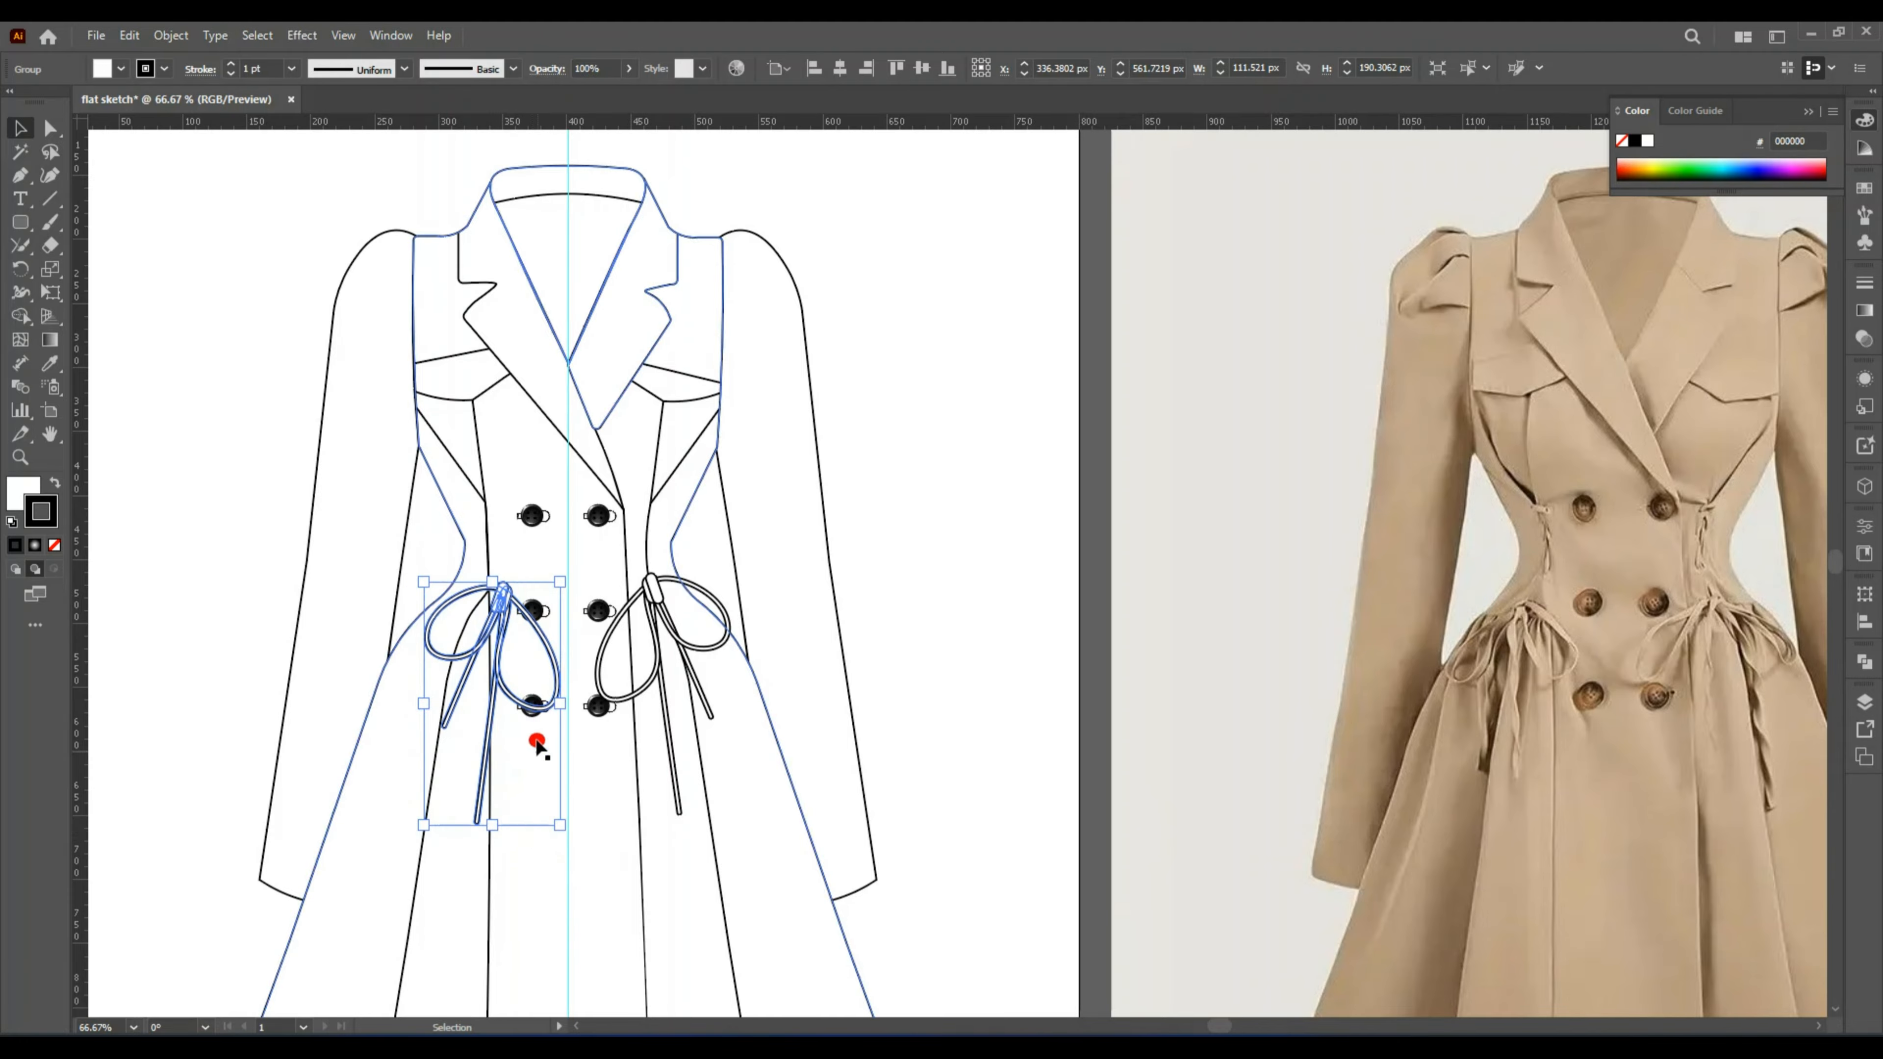
{"action": "left_click_drag", "start_coordinate": [508, 606], "coordinate": [488, 606]}
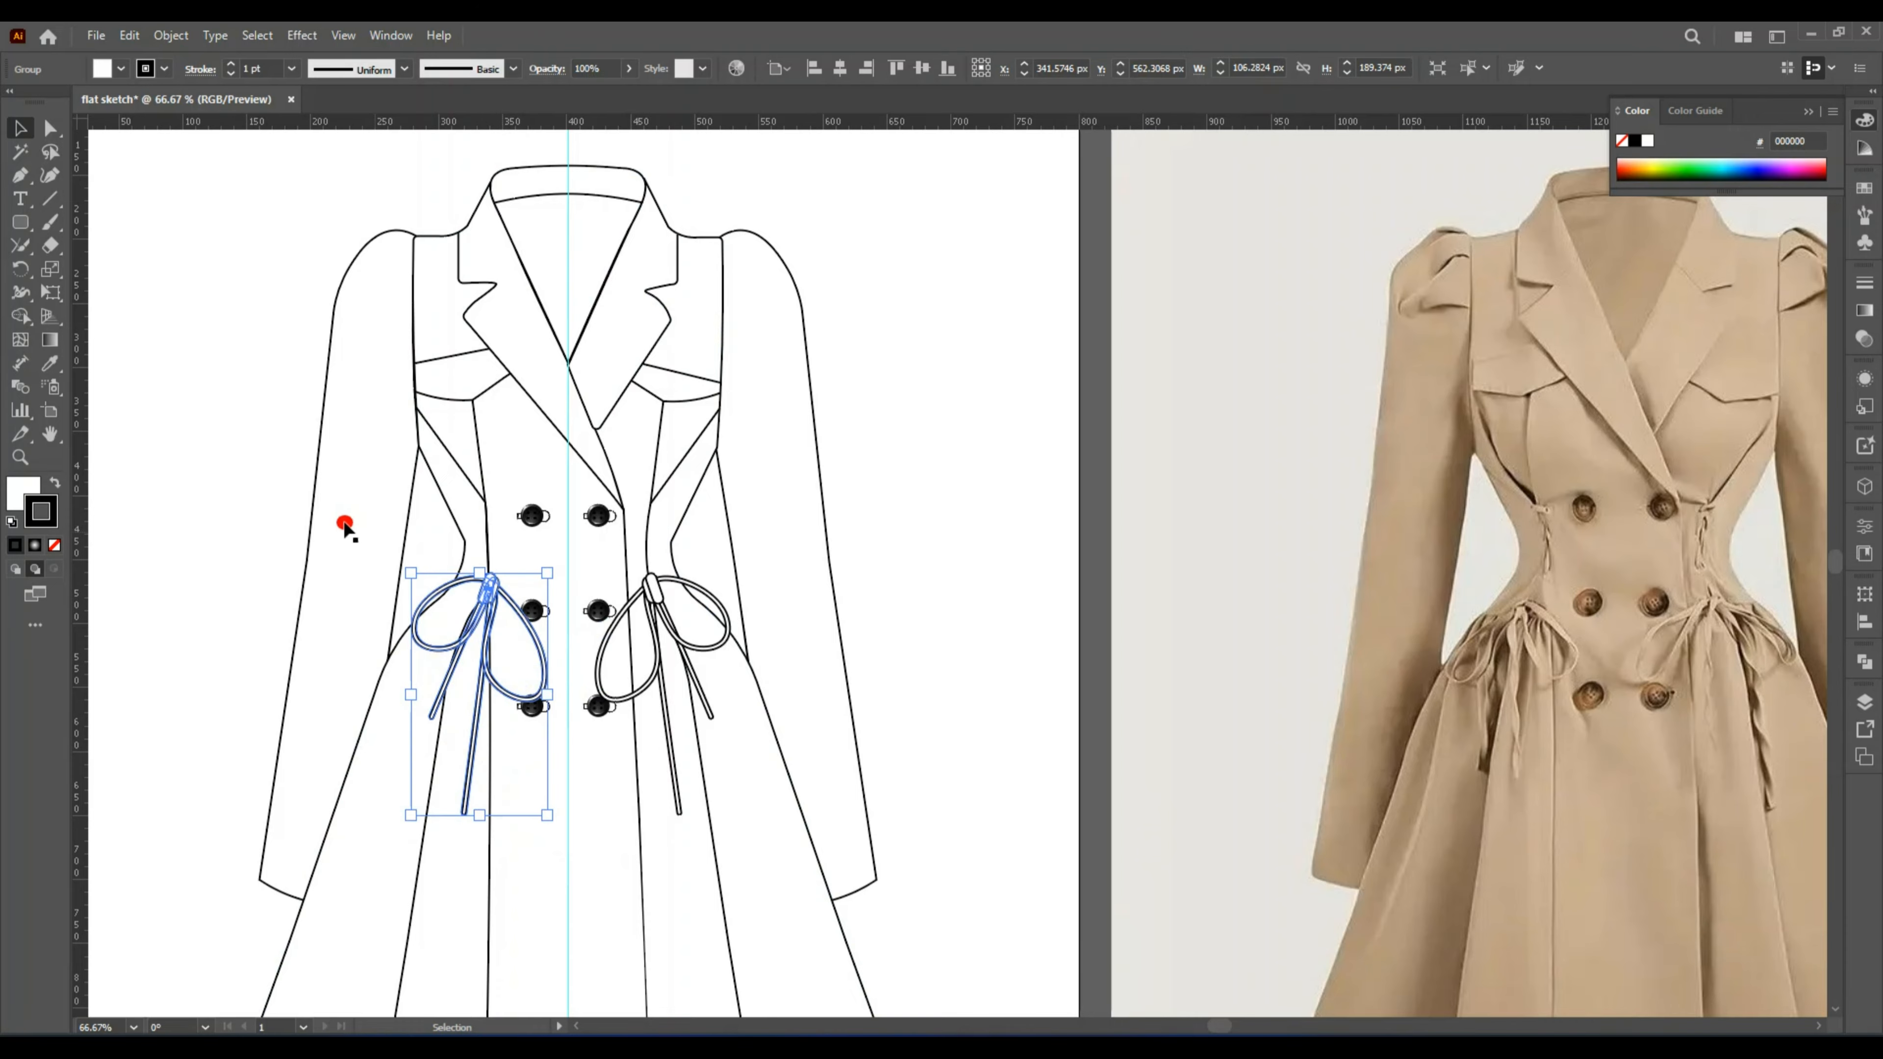
{"action": "left_click", "coordinate": [205, 499]}
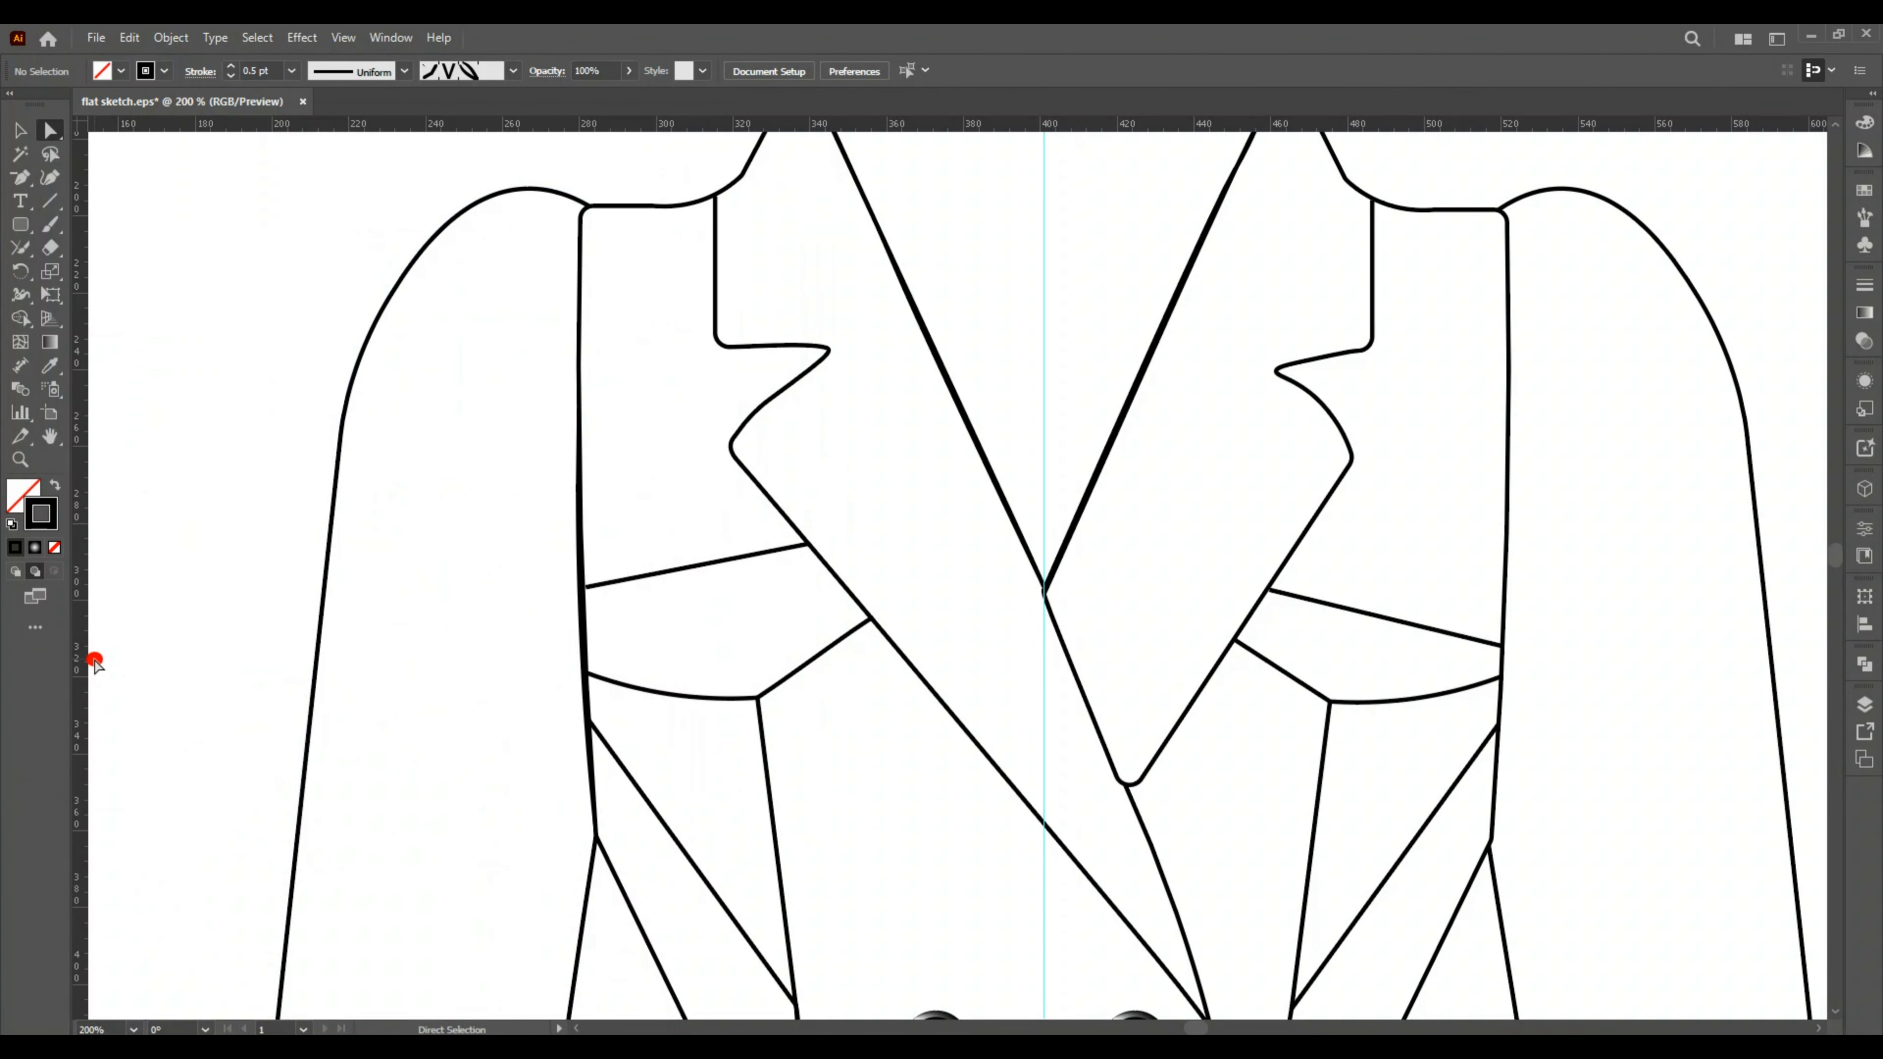
{"action": "left_click", "coordinate": [895, 645]}
{"action": "key", "text": "ctrl"}
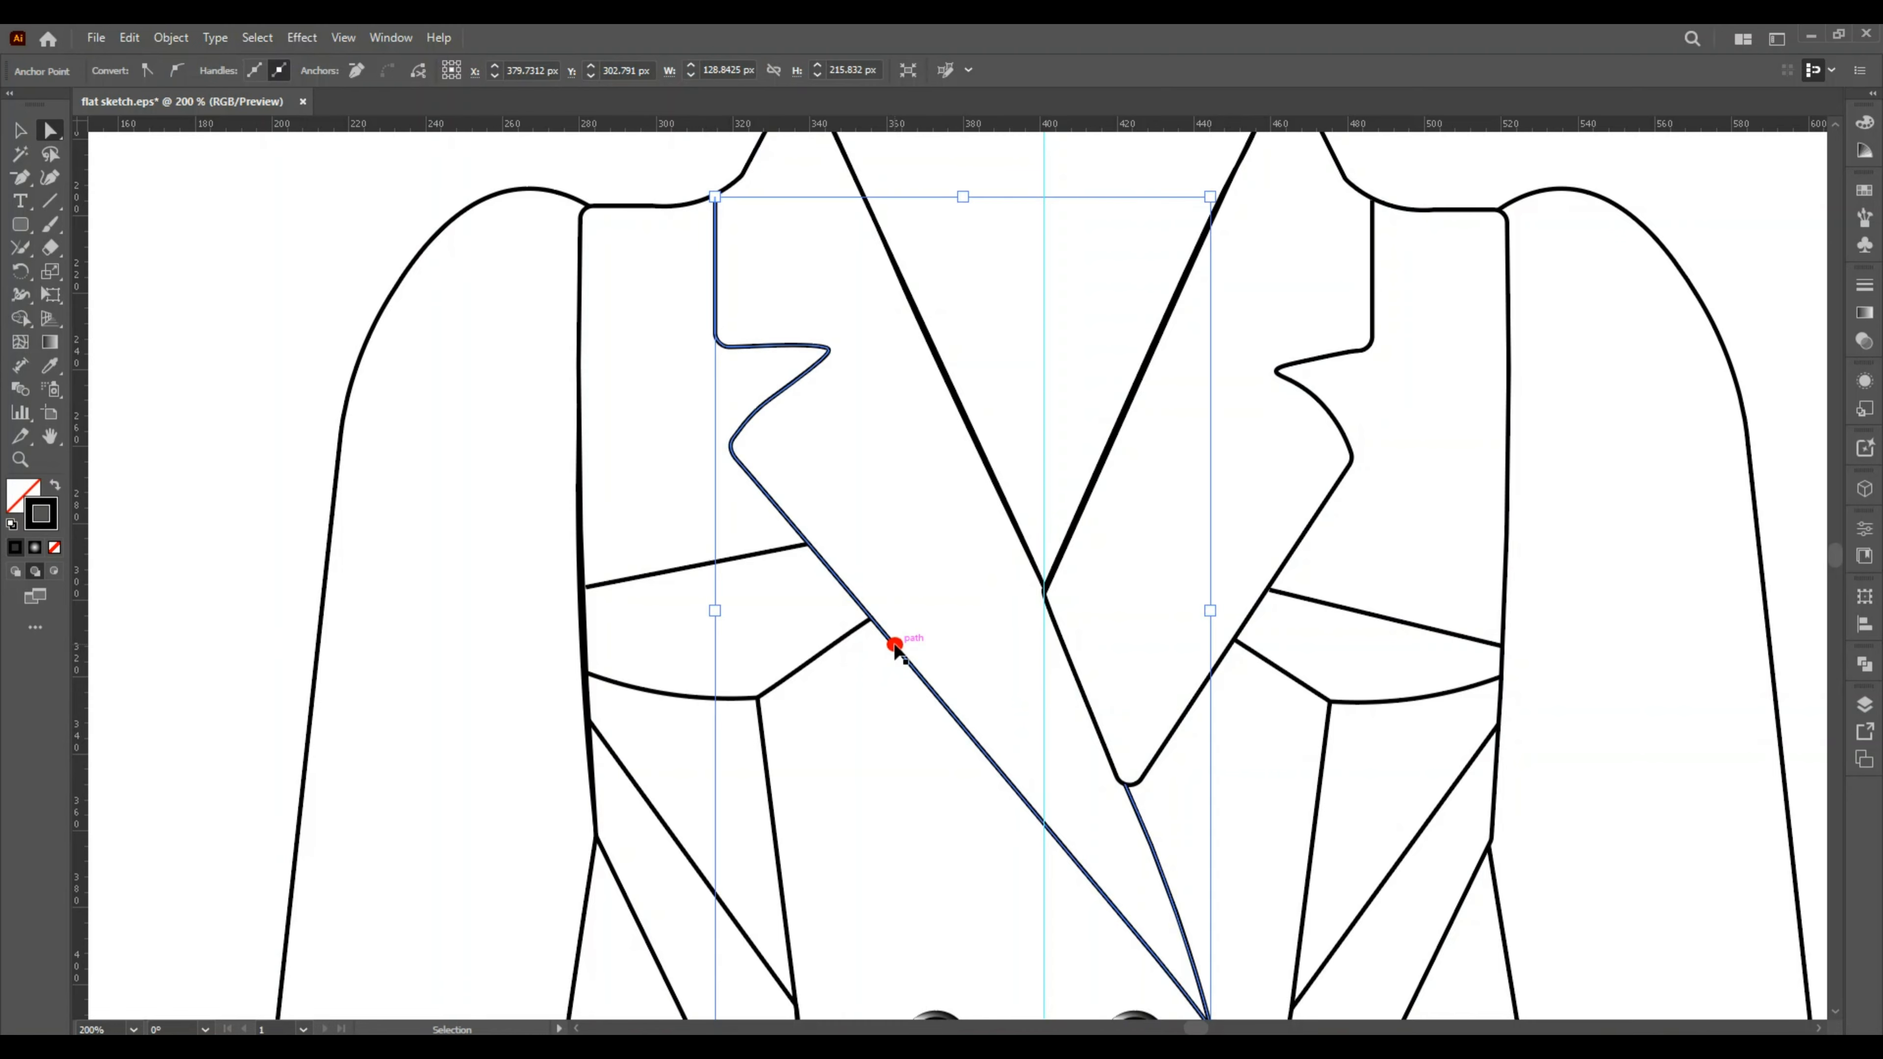
{"action": "left_click", "coordinate": [895, 645]}
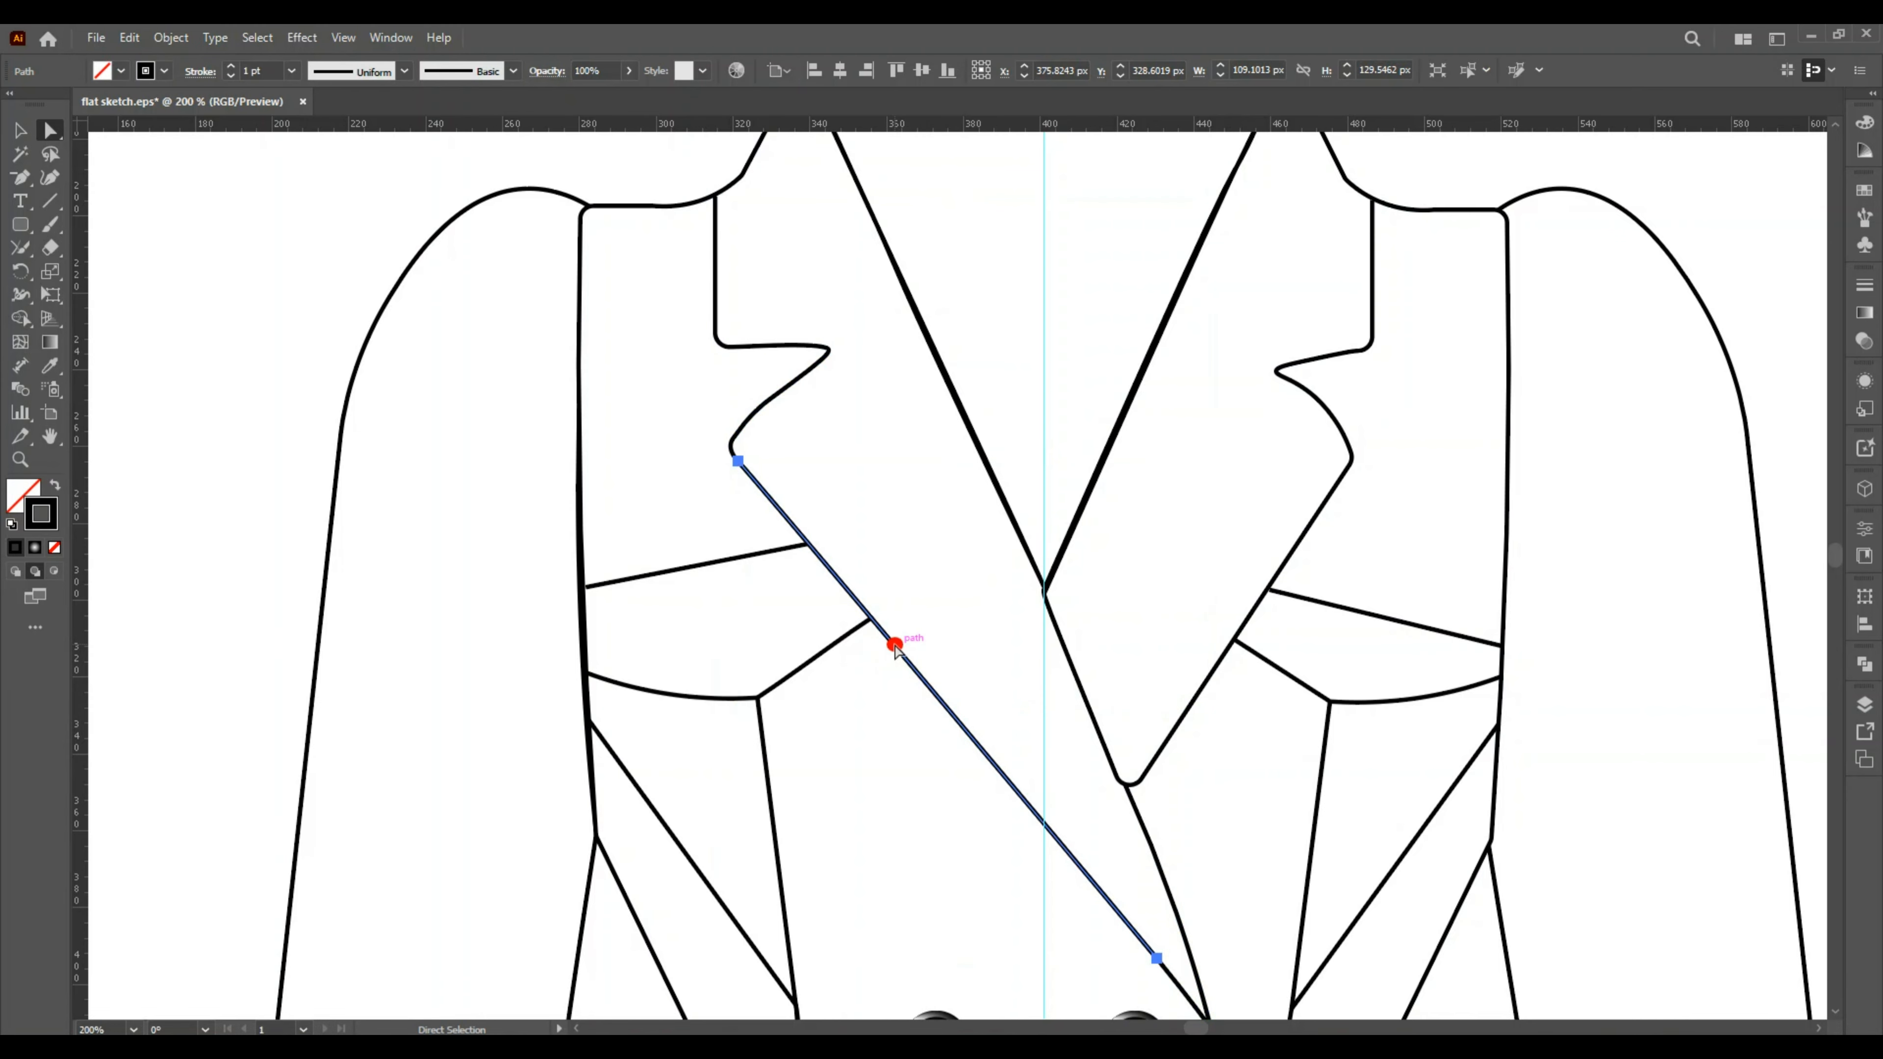
{"action": "left_click", "coordinate": [458, 208]}
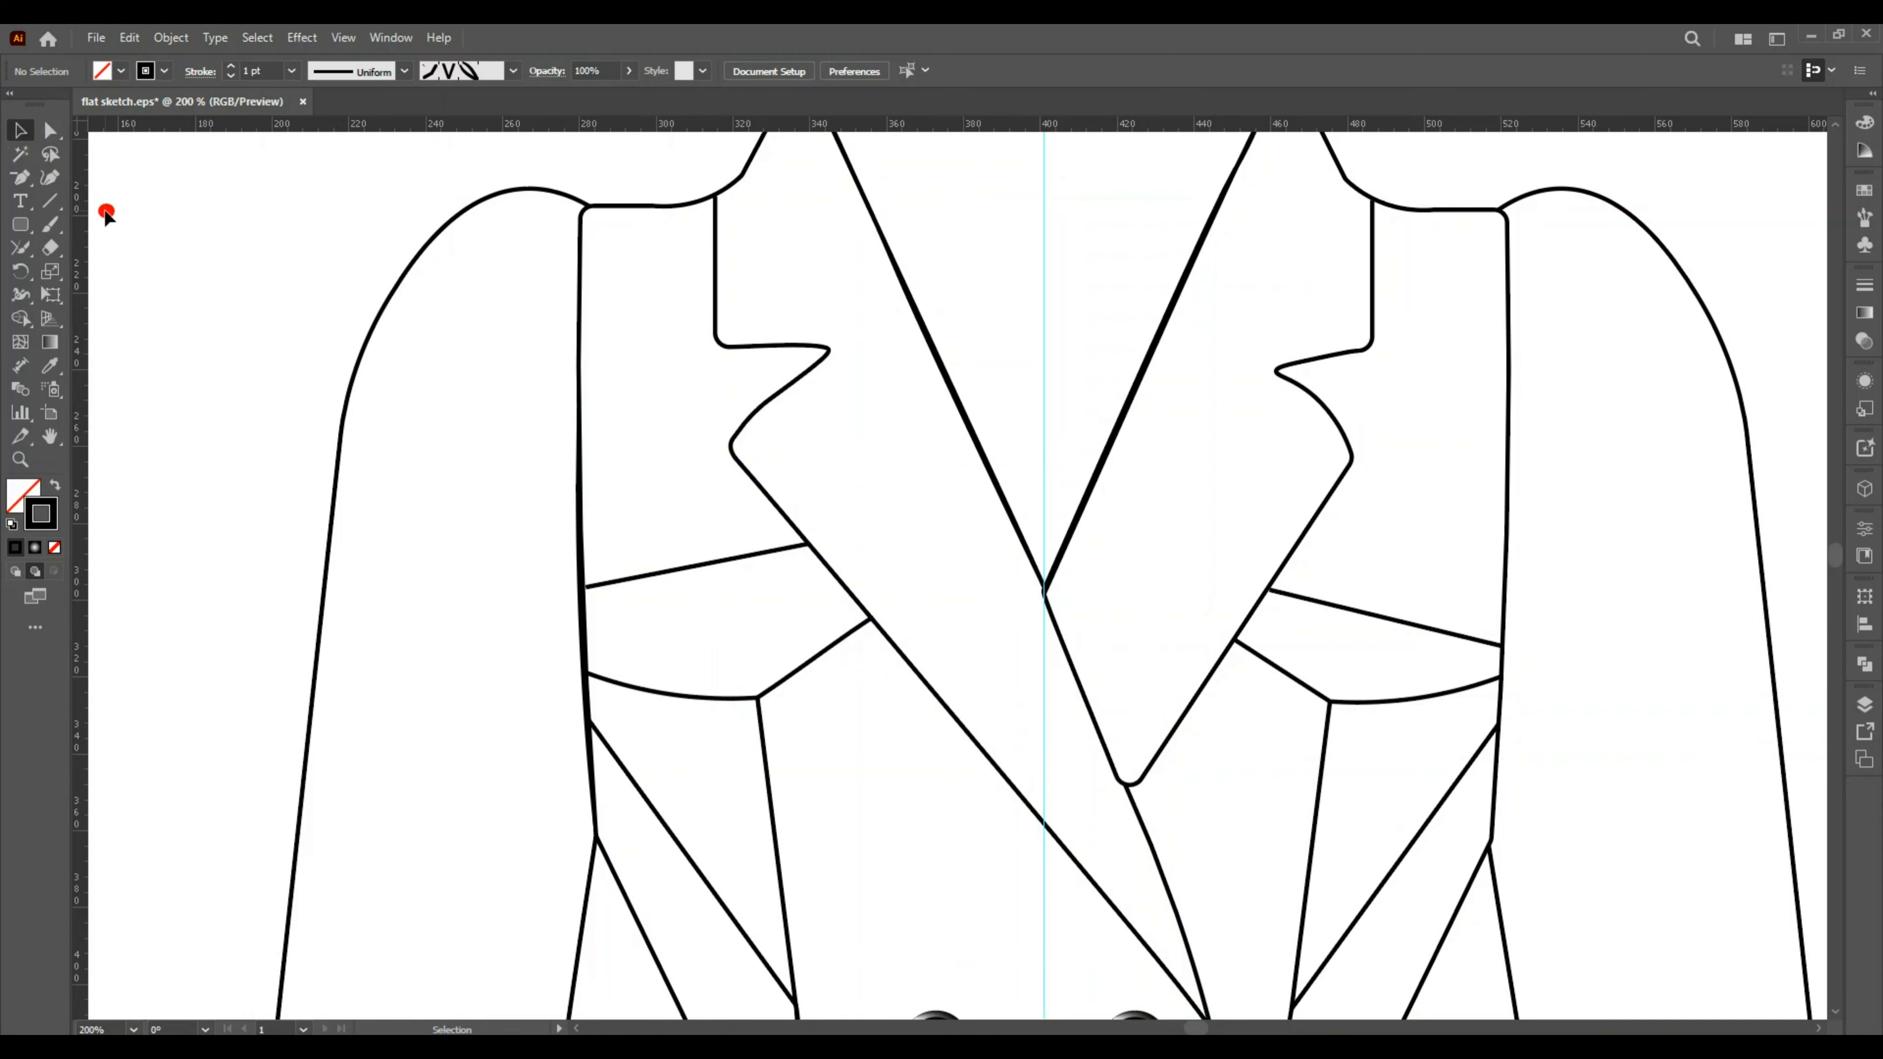
Duplicate the upper lines of both chest flaps in front and nudge the copies slightly below the originals.
{"action": "left_click", "coordinate": [665, 579]}
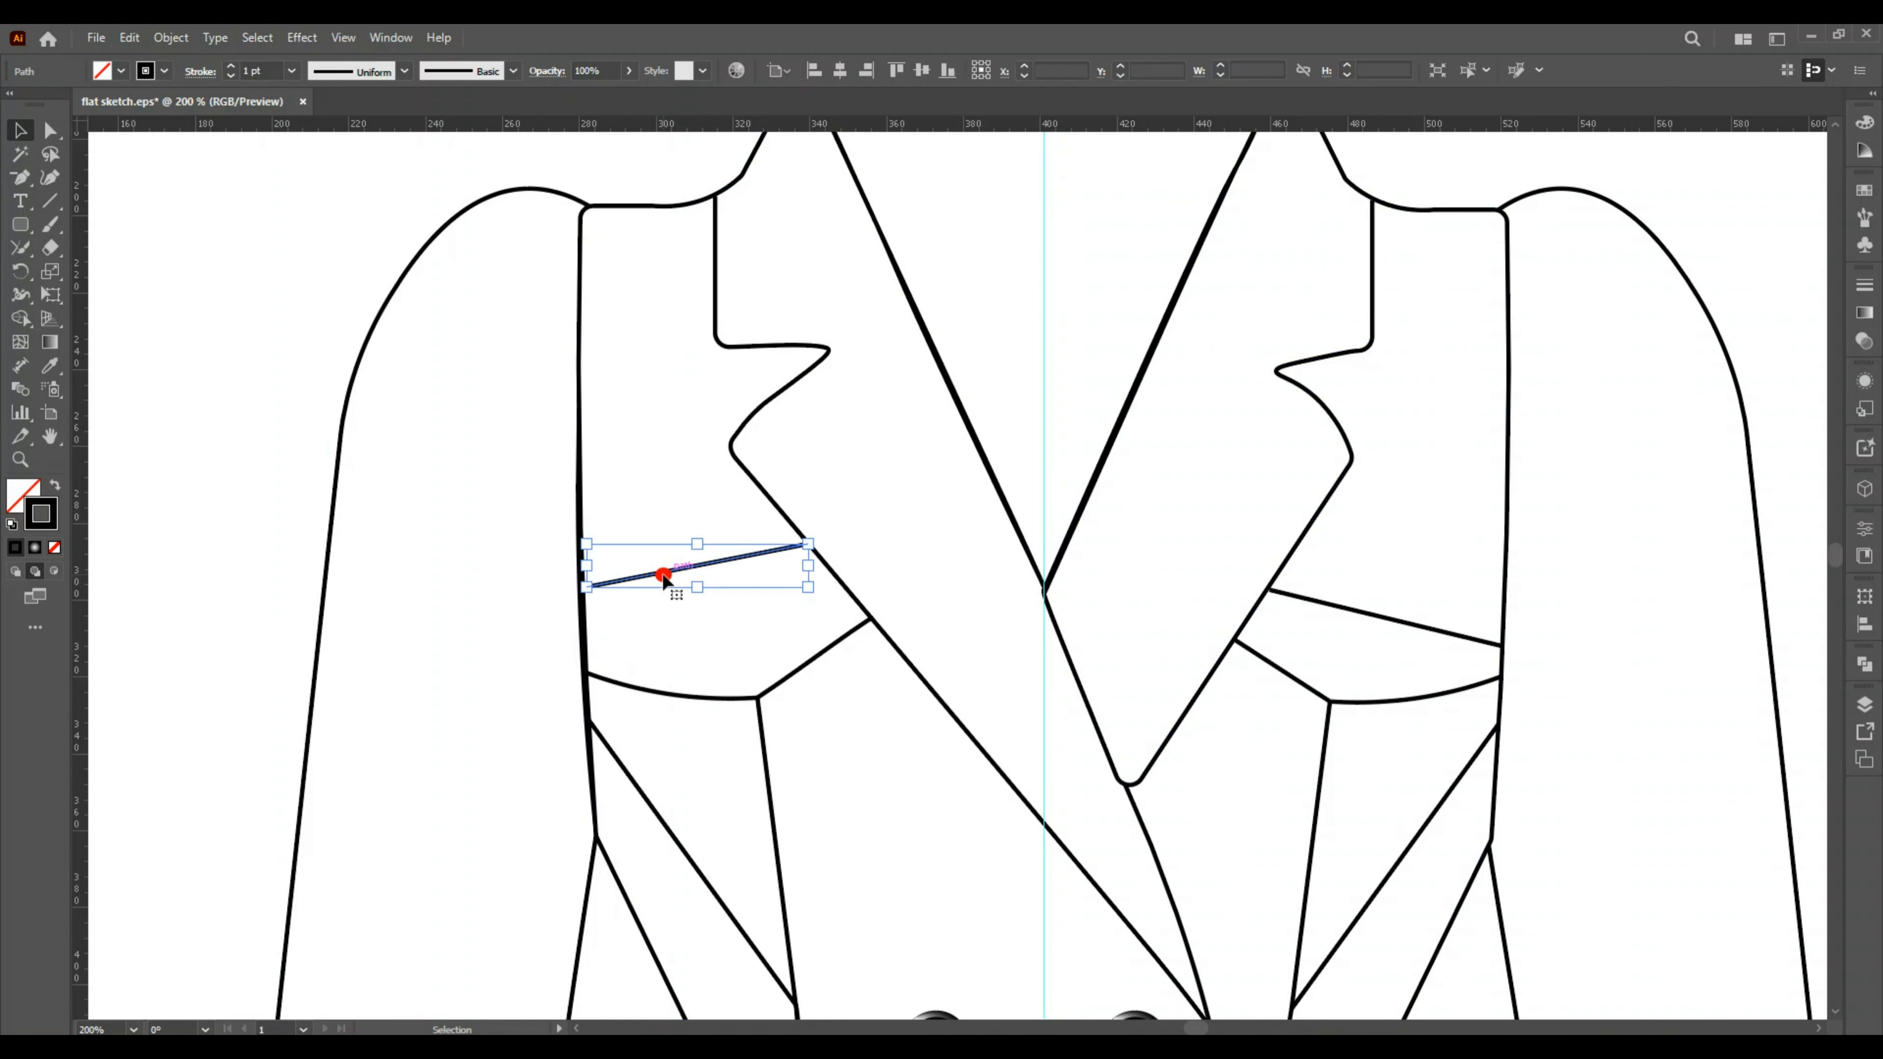
{"action": "left_click", "coordinate": [1340, 607], "text": "shift"}
{"action": "key", "text": "ctrl+c"}
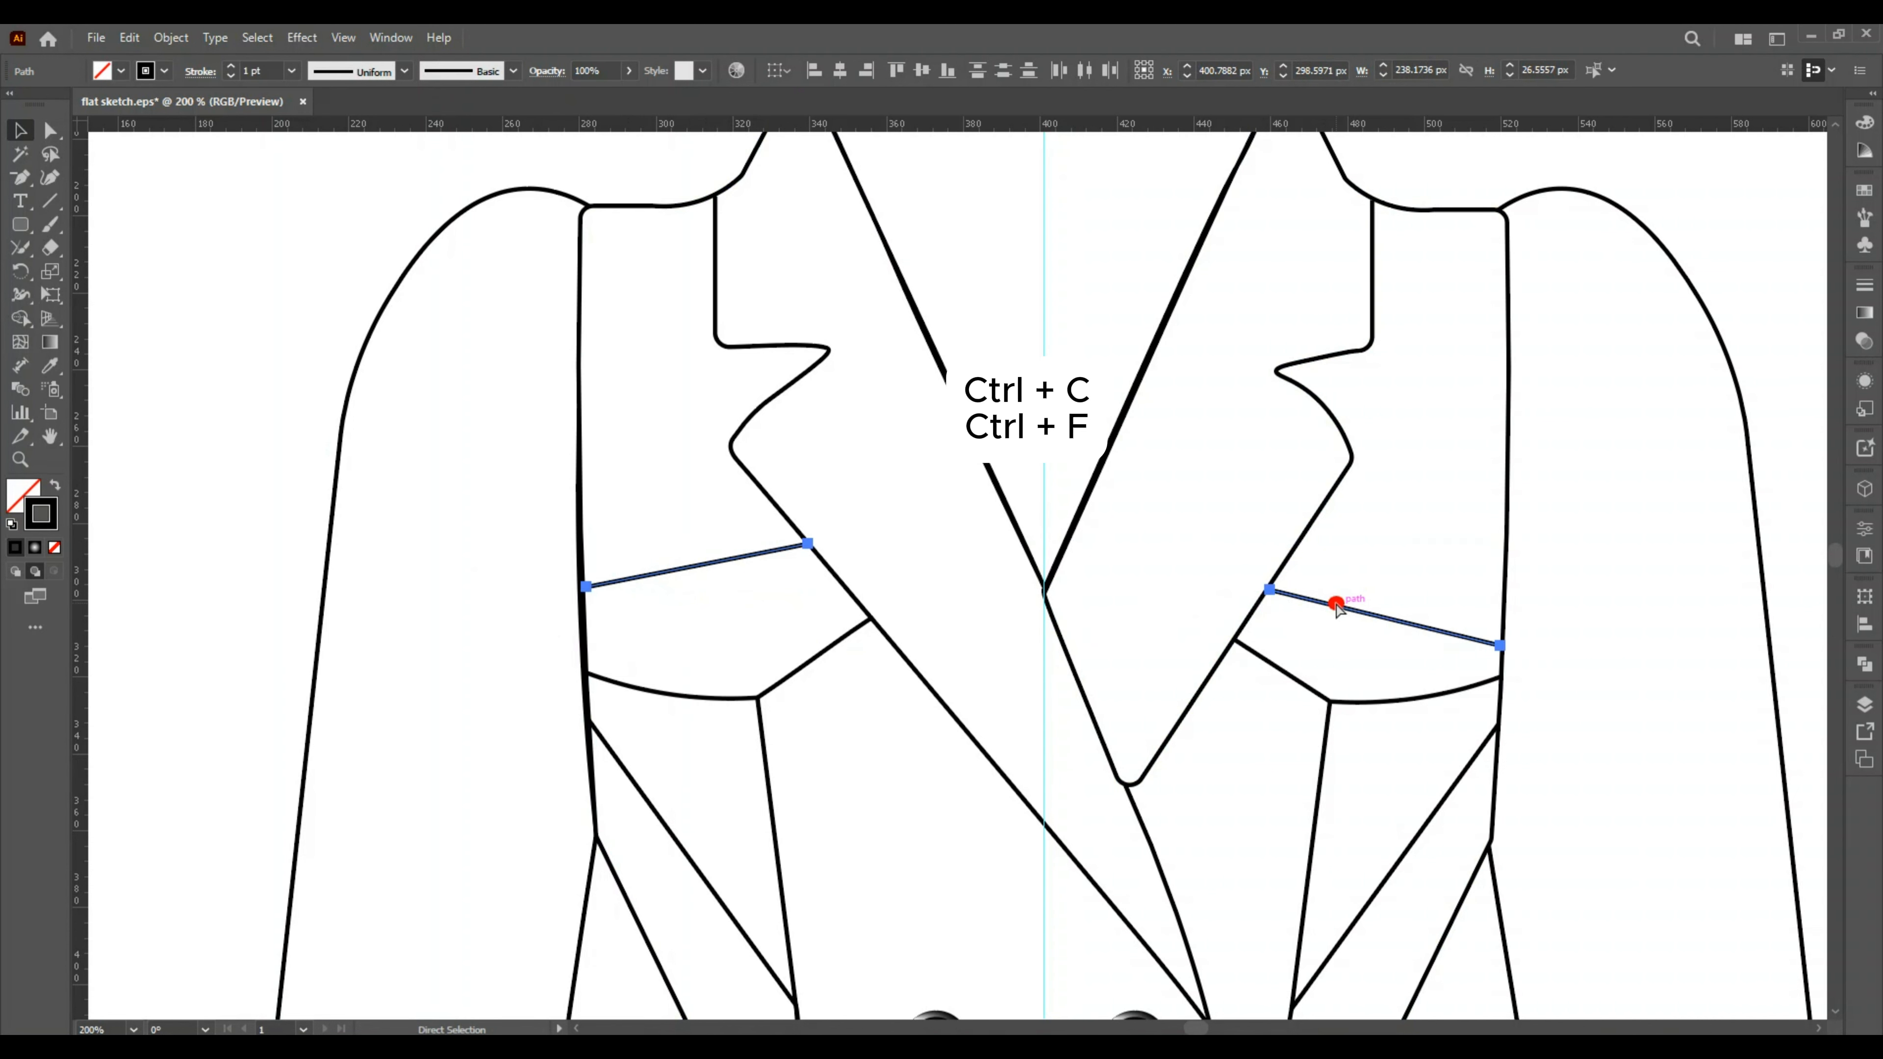
{"action": "key", "text": "ctrl+f"}
{"action": "key", "text": "Down"}
{"action": "key", "text": "Down"}
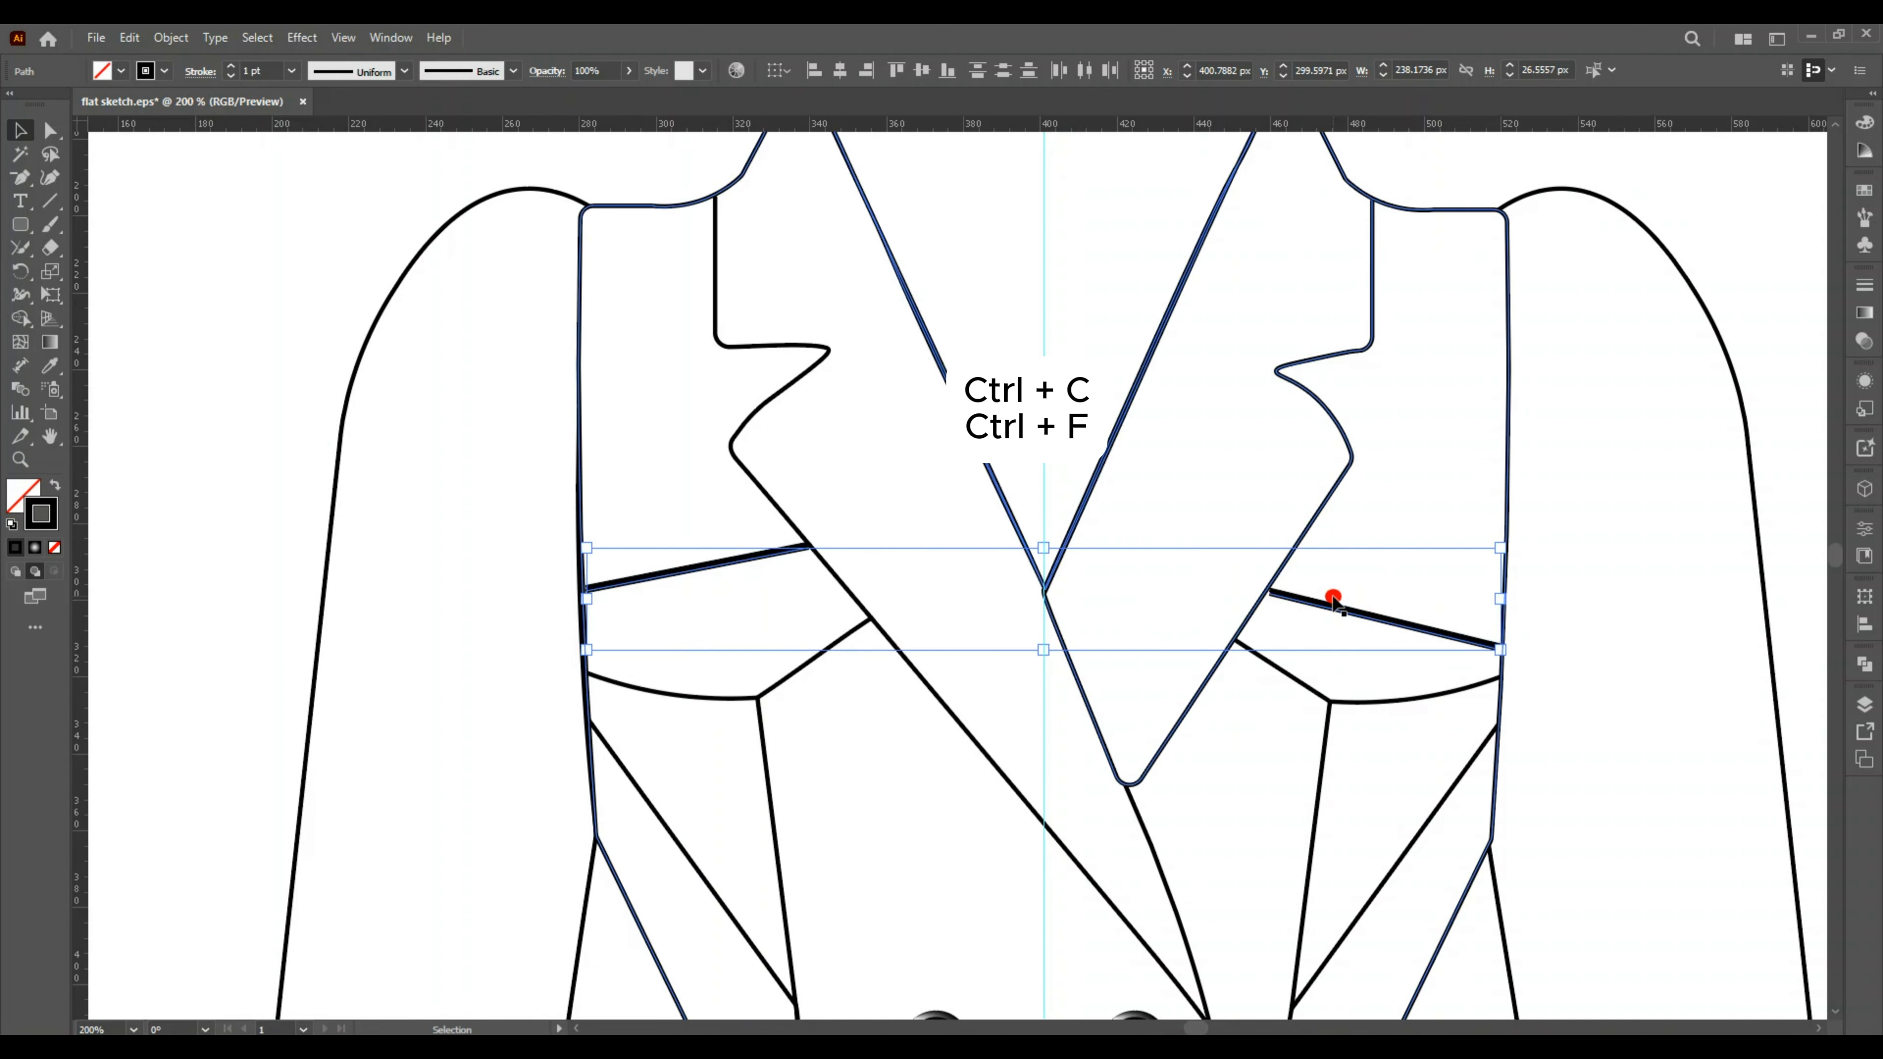
{"action": "left_click", "coordinate": [274, 421]}
Extend the inner ends of both copied flap lines to meet the lapel edges.
{"action": "key", "text": "a"}
{"action": "left_click_drag", "start_coordinate": [808, 550], "coordinate": [814, 551]}
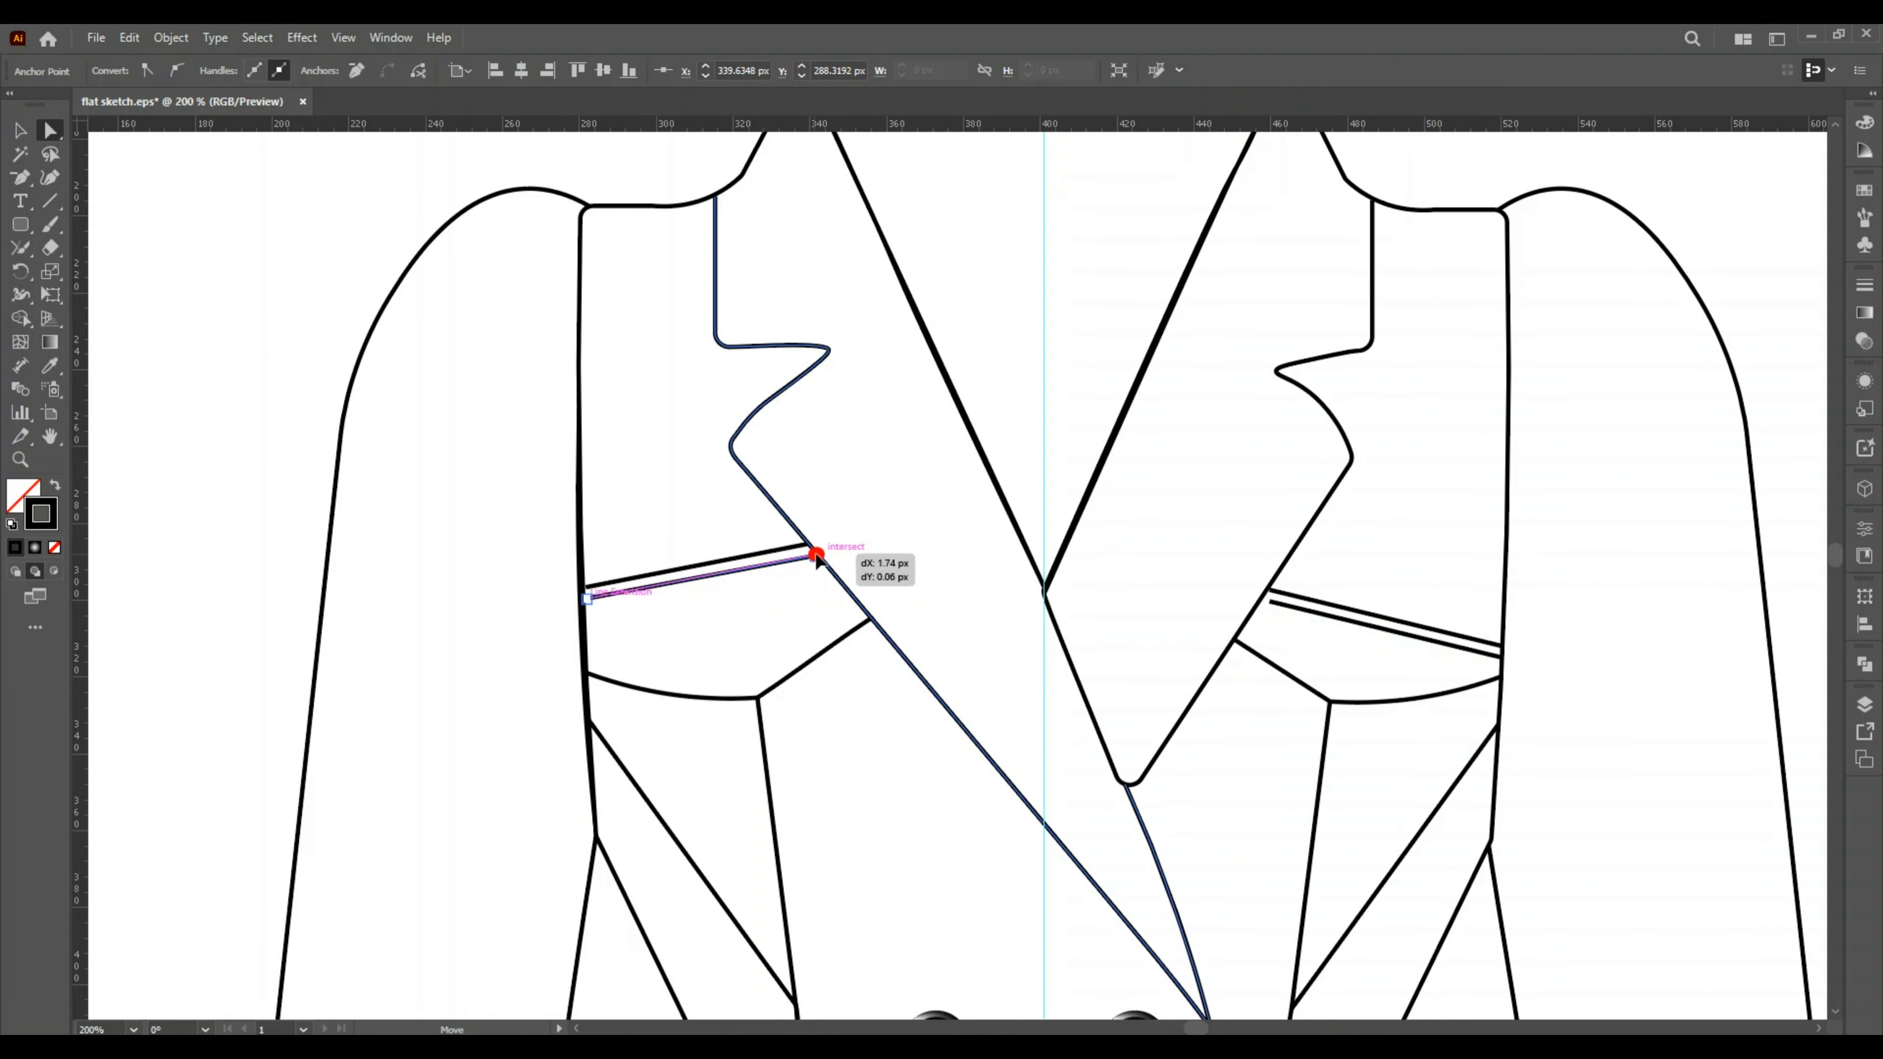
{"action": "left_click_drag", "start_coordinate": [1271, 607], "coordinate": [1261, 605]}
Turn both copied flap lines into 0.5 pt dashed stitch lines with 2 pt dashes and 1 pt gaps.
{"action": "left_click", "coordinate": [751, 569], "text": "shift"}
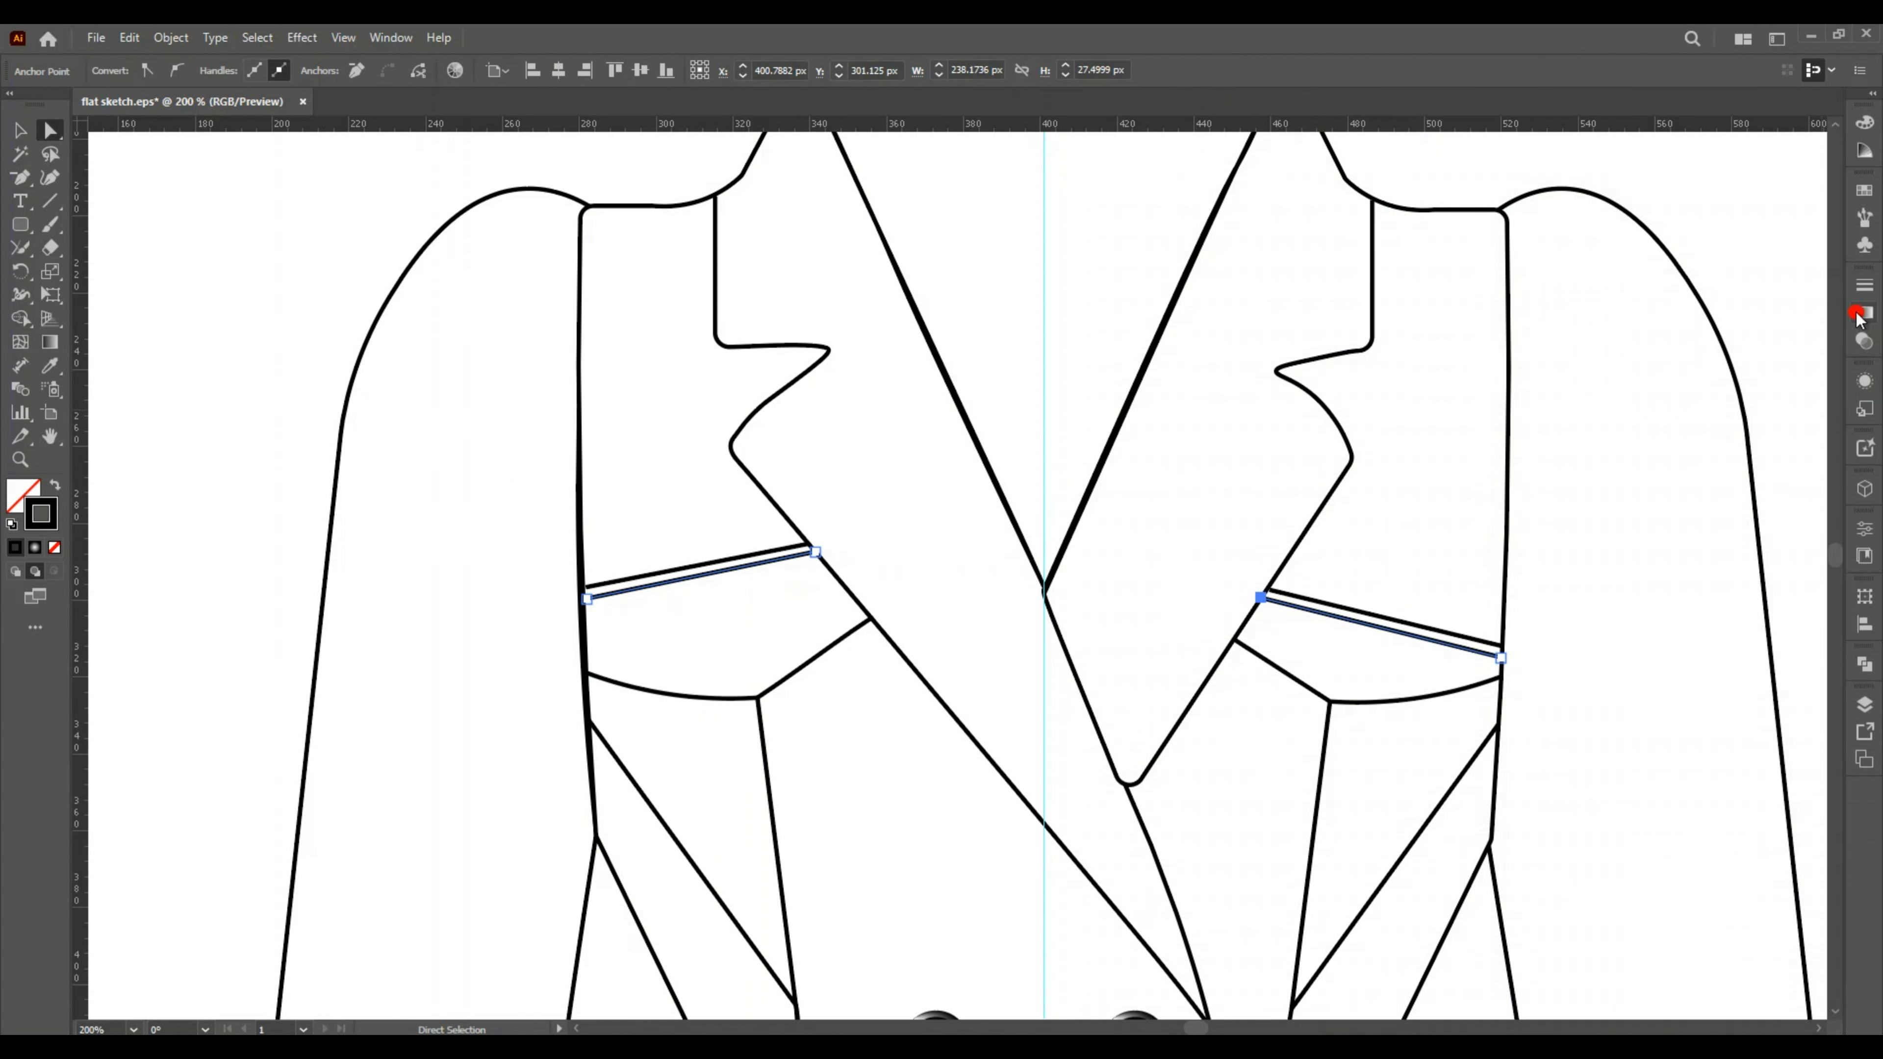
{"action": "left_click", "coordinate": [1864, 295]}
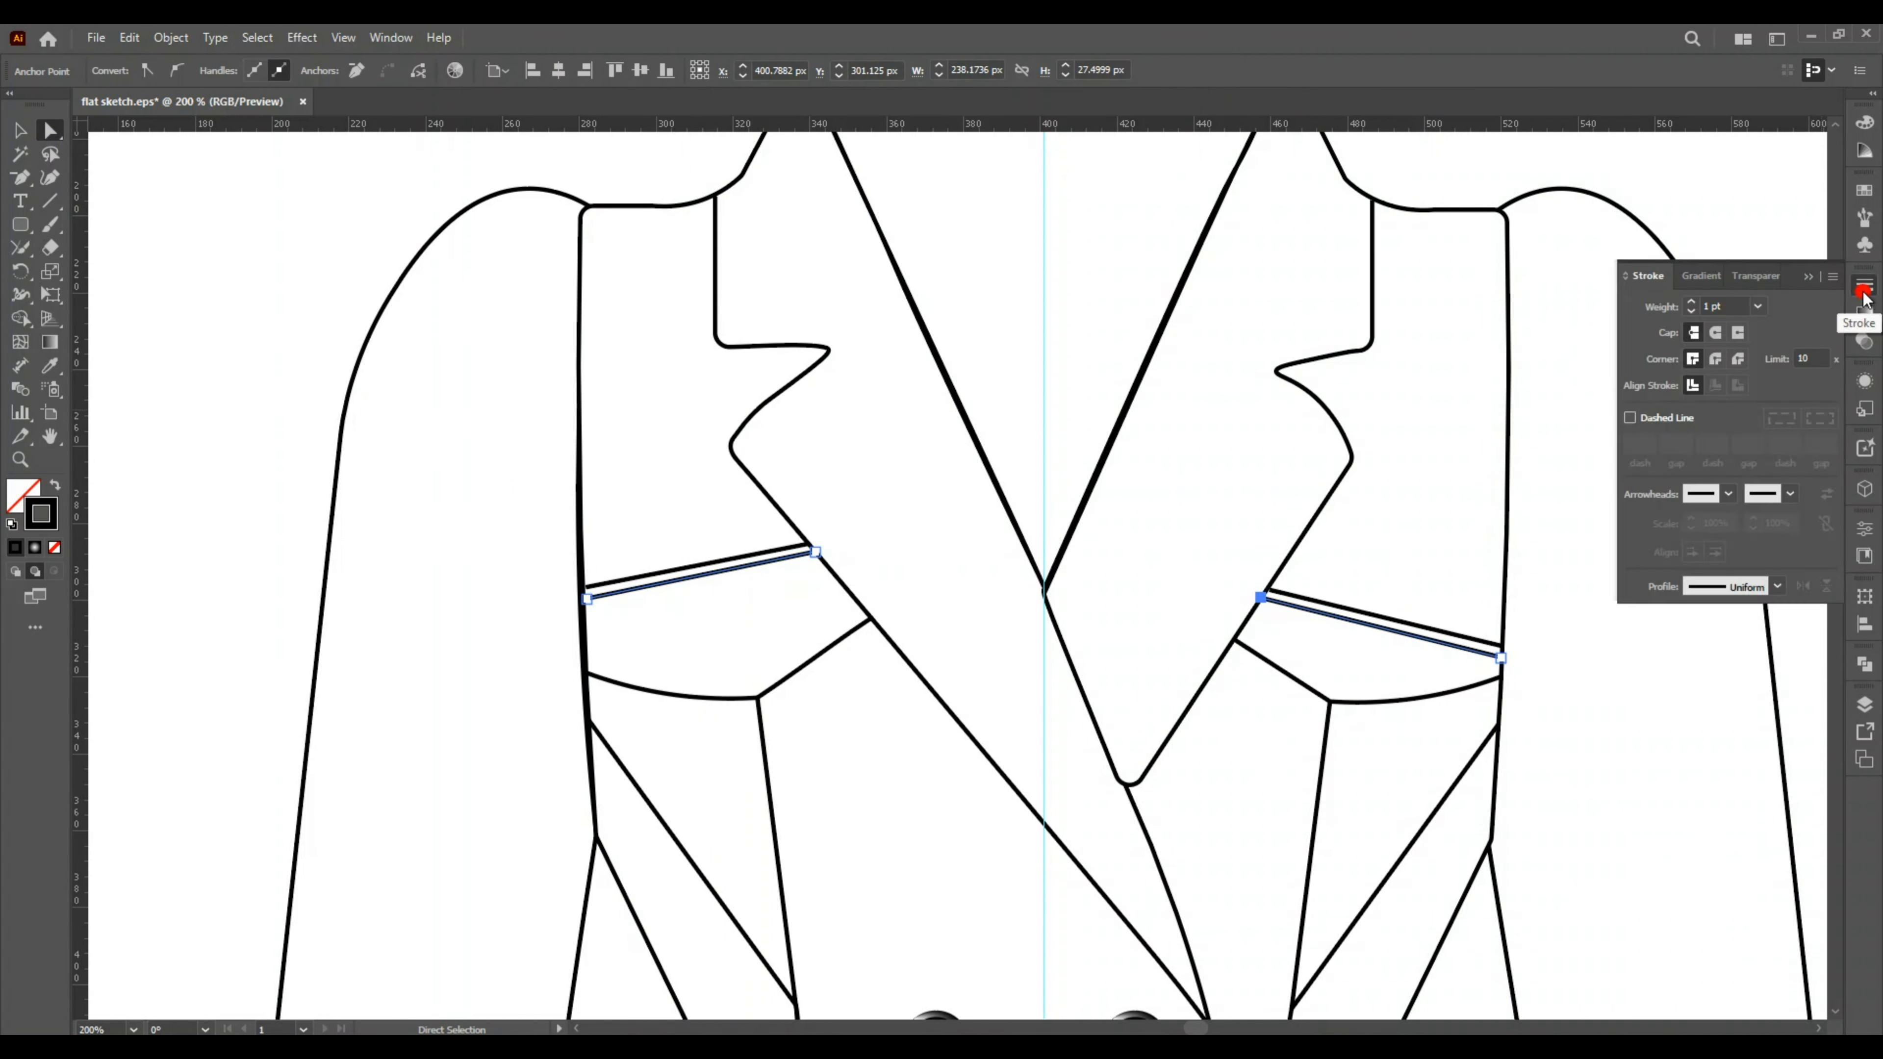
{"action": "left_click", "coordinate": [1631, 418]}
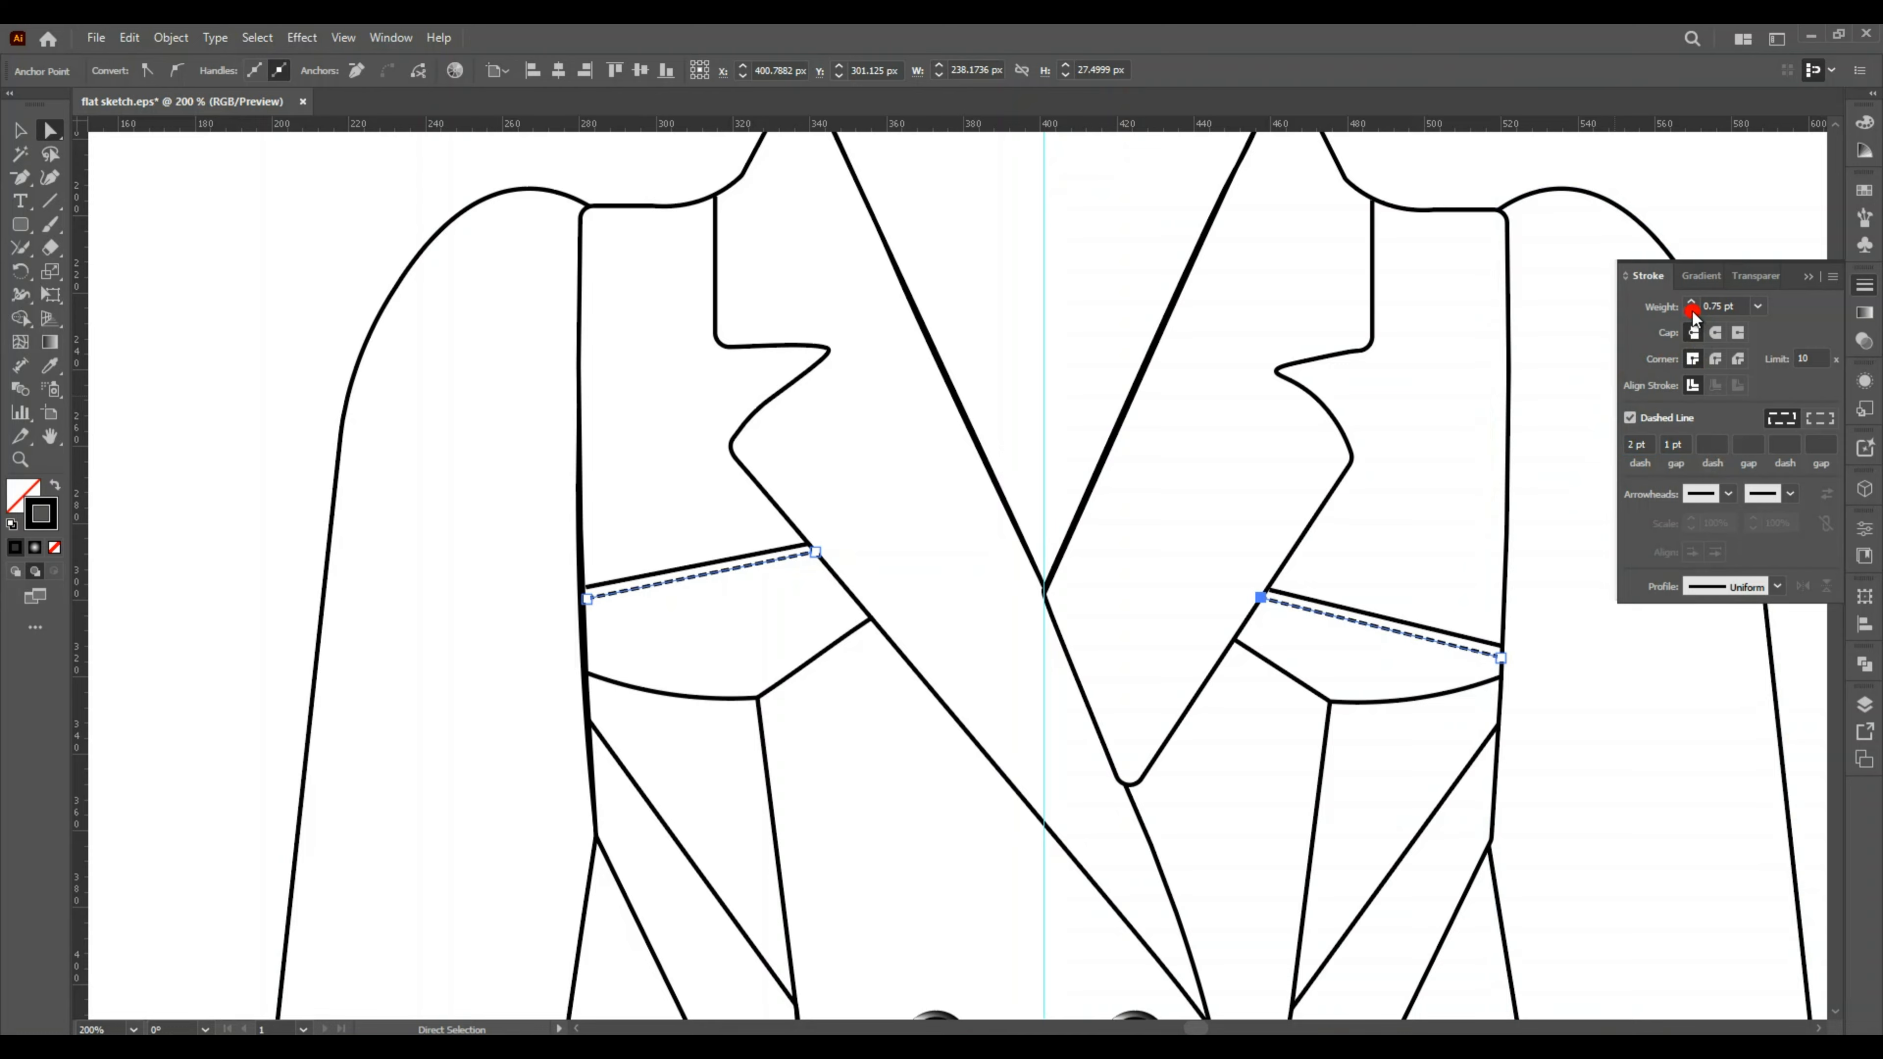
{"action": "left_click", "coordinate": [1702, 217]}
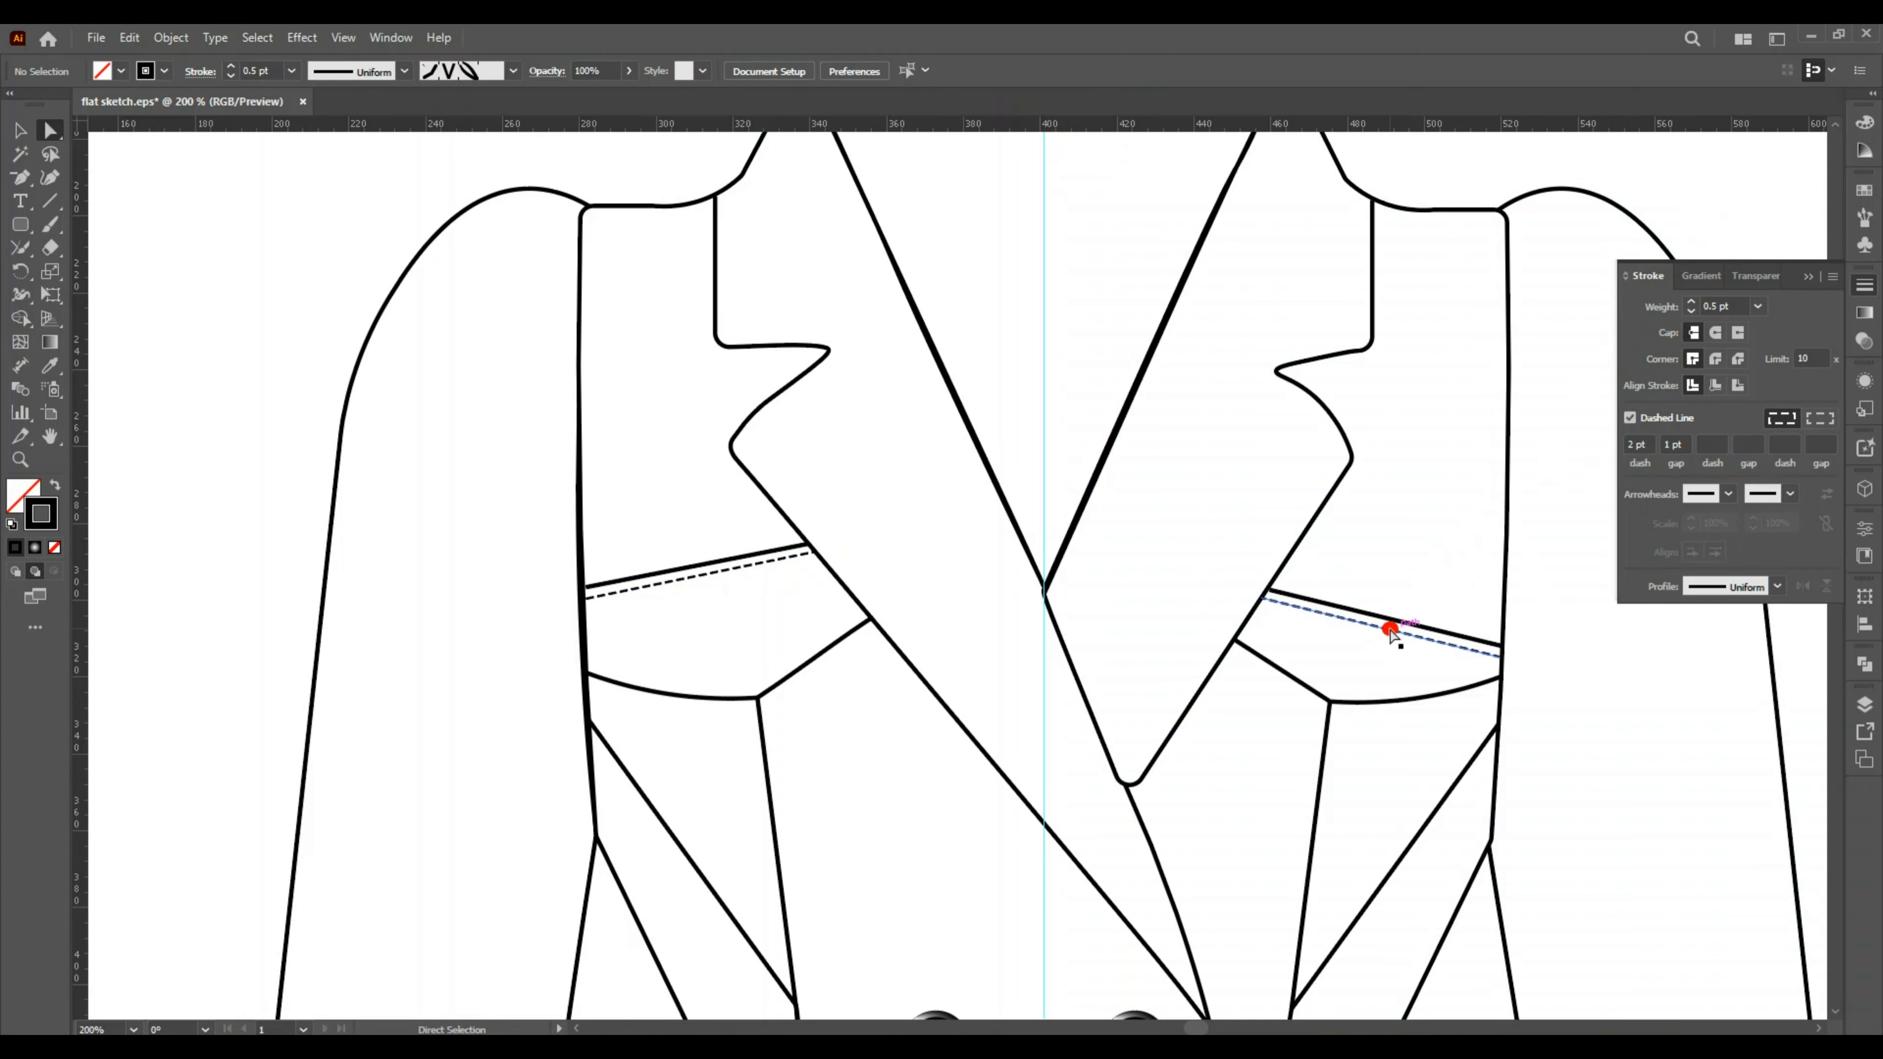
Duplicate the left lapel outline slightly inside its edge and remove the copy's curved lower front segment.
{"action": "left_click", "coordinate": [736, 465], "text": "ctrl"}
{"action": "left_click_drag", "start_coordinate": [789, 526], "coordinate": [798, 520]}
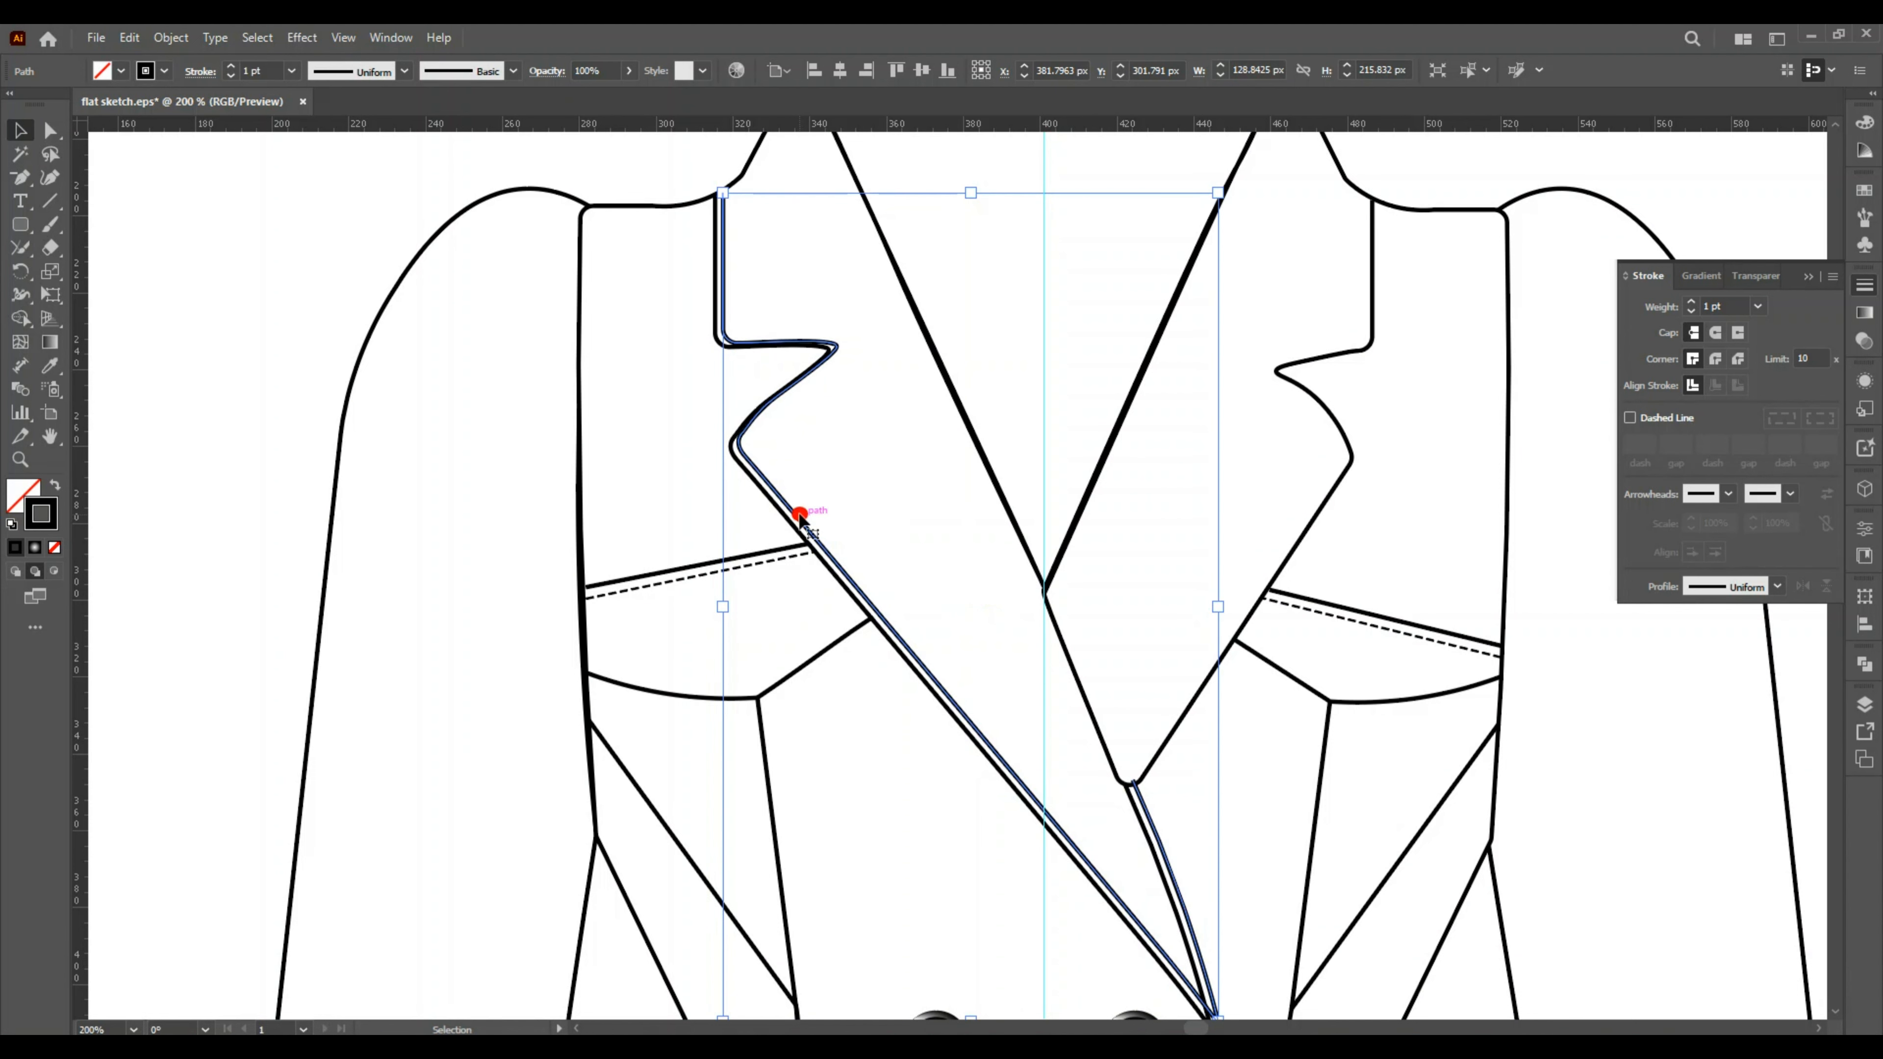
{"action": "left_click", "coordinate": [50, 131]}
Resize the lapel copy to about 123 by 214 px so it runs evenly inside the lapel edge.
{"action": "key", "text": "v"}
{"action": "left_click_drag", "start_coordinate": [968, 194], "coordinate": [966, 178]}
{"action": "scroll", "coordinate": [979, 223], "scroll_direction": "down", "scroll_amount": 3}
{"action": "left_click_drag", "start_coordinate": [1219, 903], "coordinate": [1260, 962]}
{"action": "left_click_drag", "start_coordinate": [724, 962], "coordinate": [728, 957]}
{"action": "scroll", "coordinate": [729, 949], "scroll_direction": "up", "scroll_amount": 3}
{"action": "key", "text": "a"}
{"action": "scroll", "coordinate": [1257, 959], "scroll_direction": "down", "scroll_amount": 3}
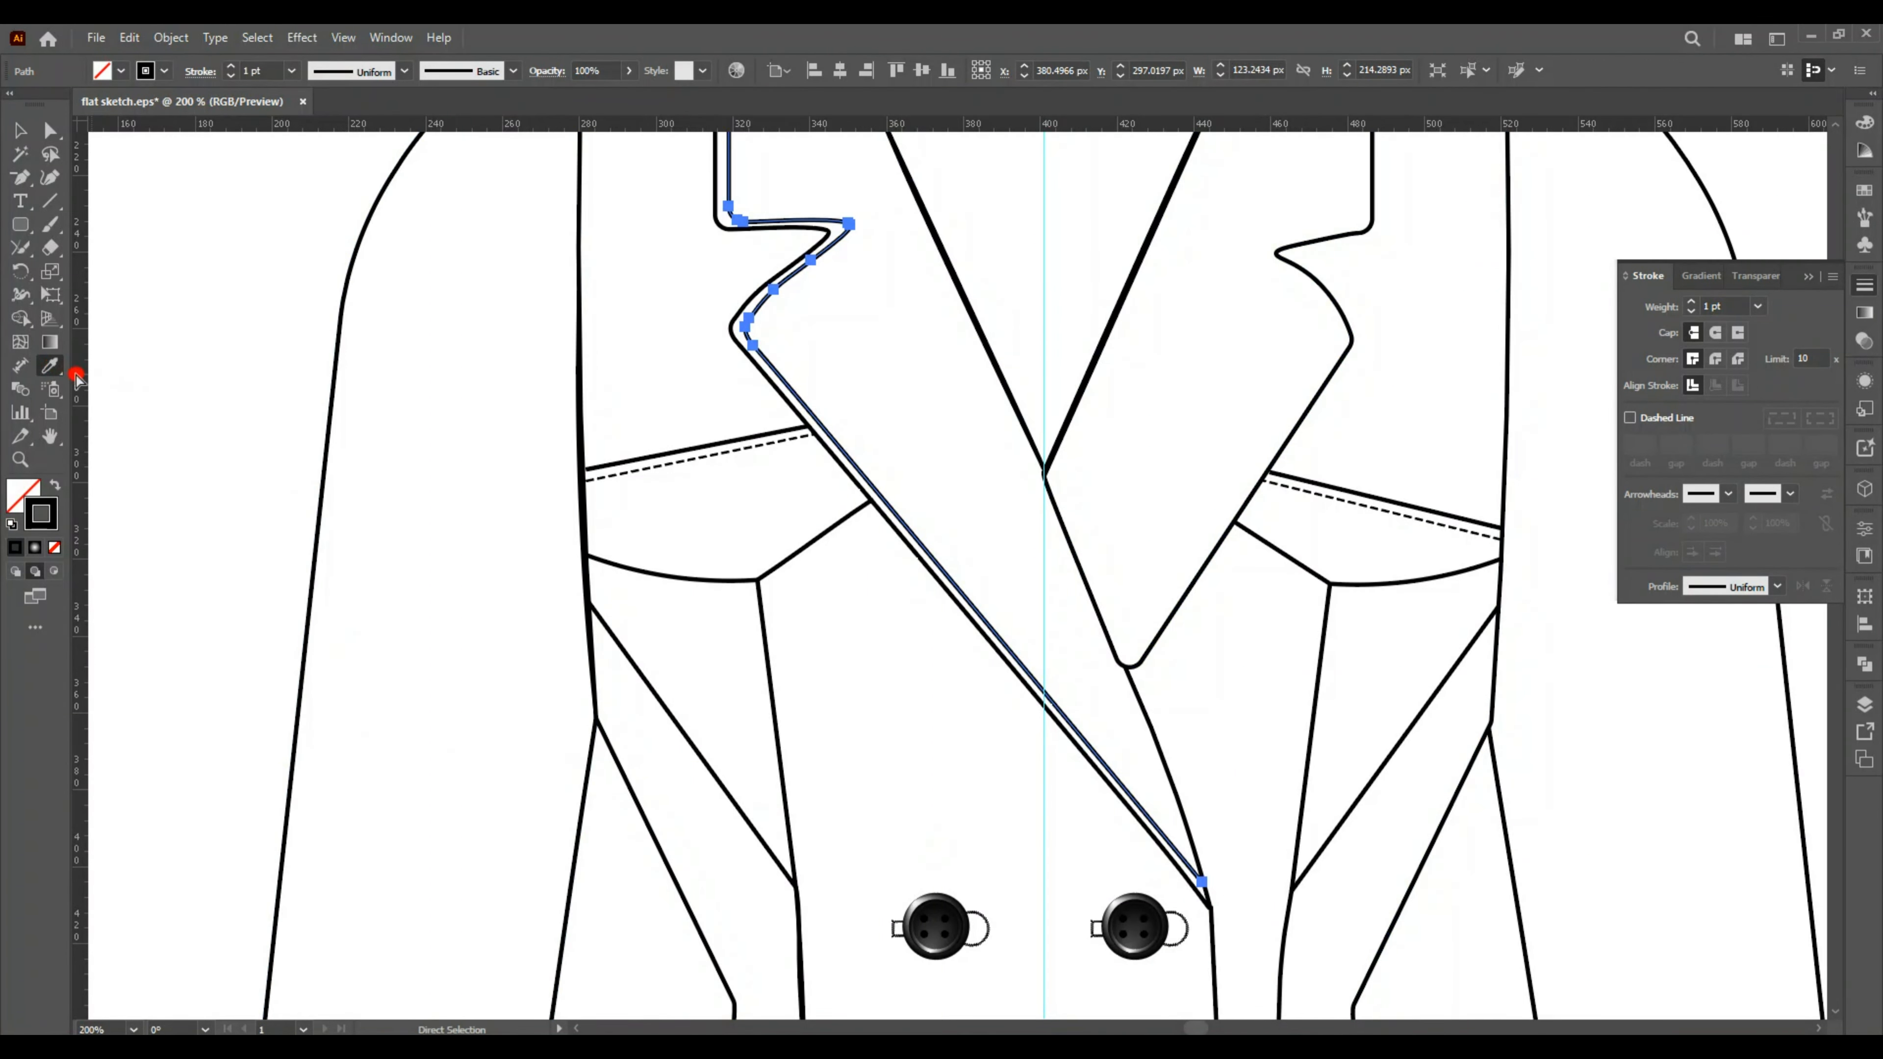
Apply the flap's dashed stitch style to the lapel copy with the Eyedropper.
{"action": "left_click", "coordinate": [662, 464]}
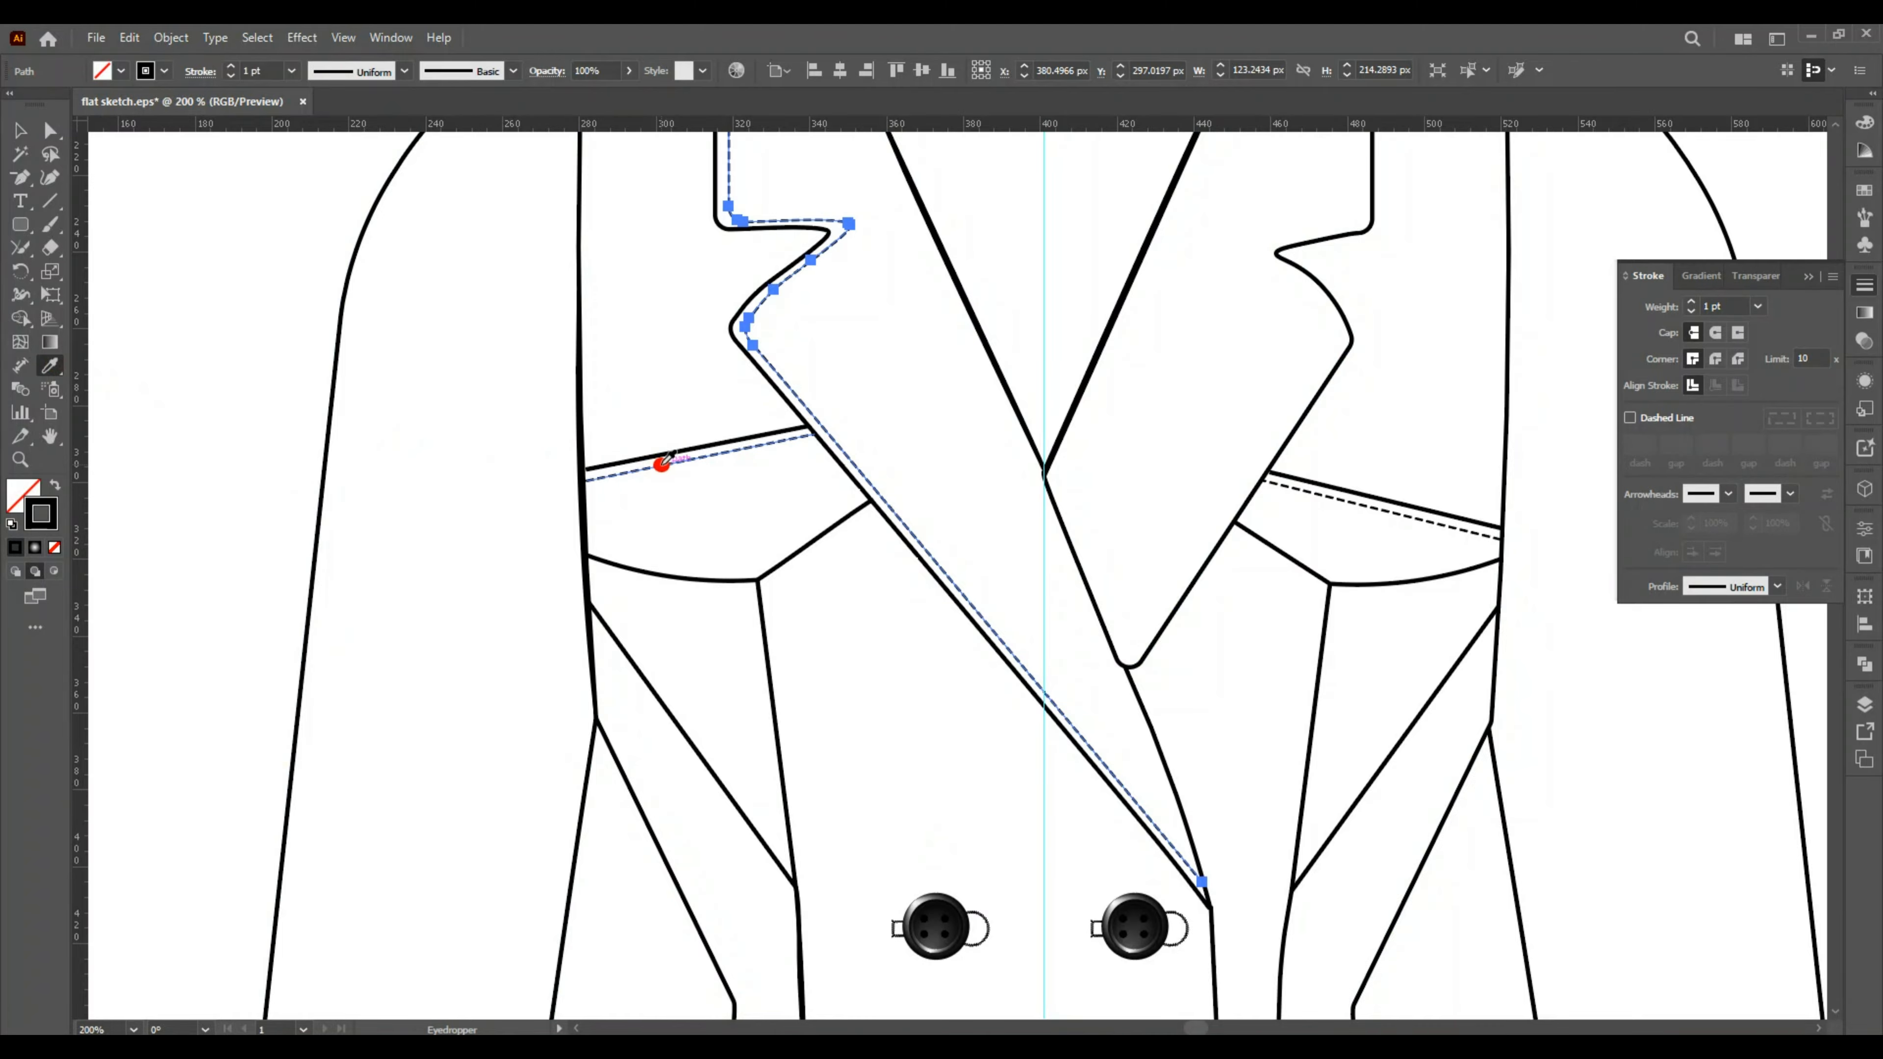
{"action": "left_click", "coordinate": [25, 132]}
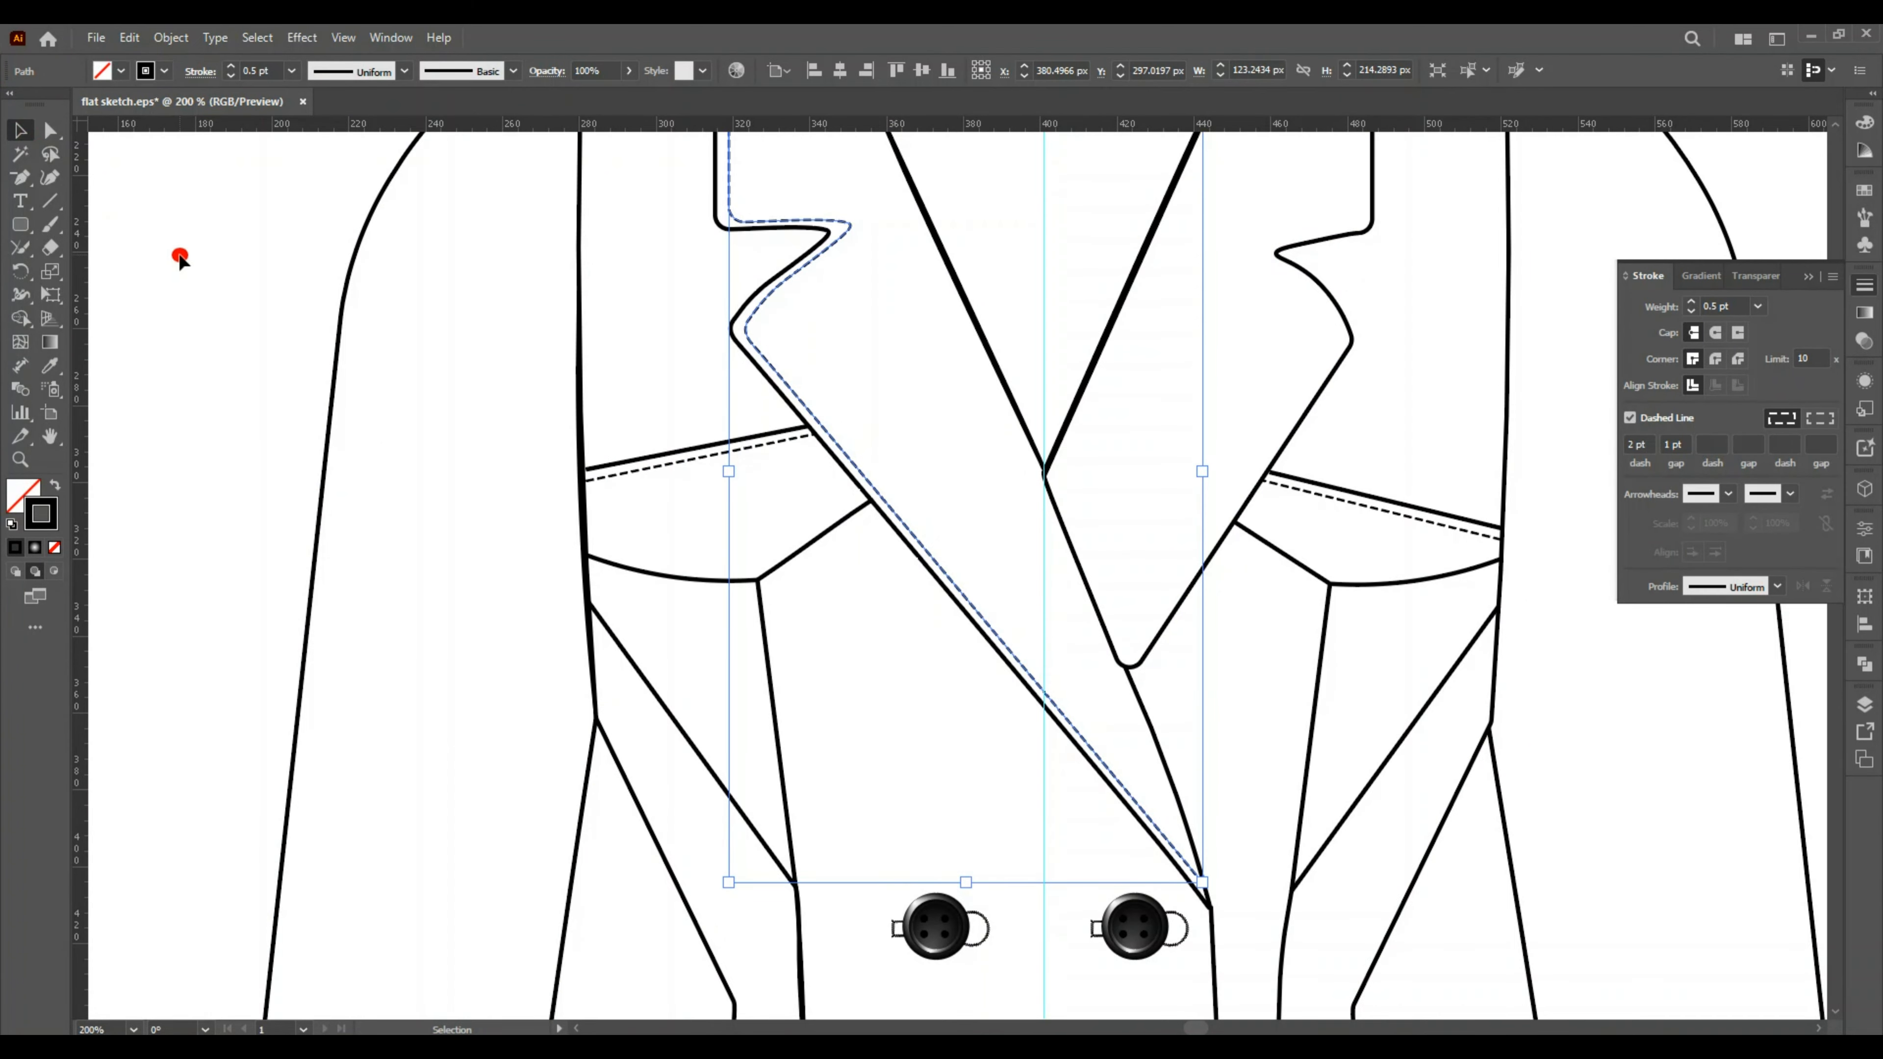
{"action": "left_click", "coordinate": [281, 404]}
Adjust the lapel stitch line's upper end to the shoulder edge and pull its notch corner slightly inward.
{"action": "scroll", "coordinate": [609, 553], "scroll_direction": "up", "scroll_amount": 3}
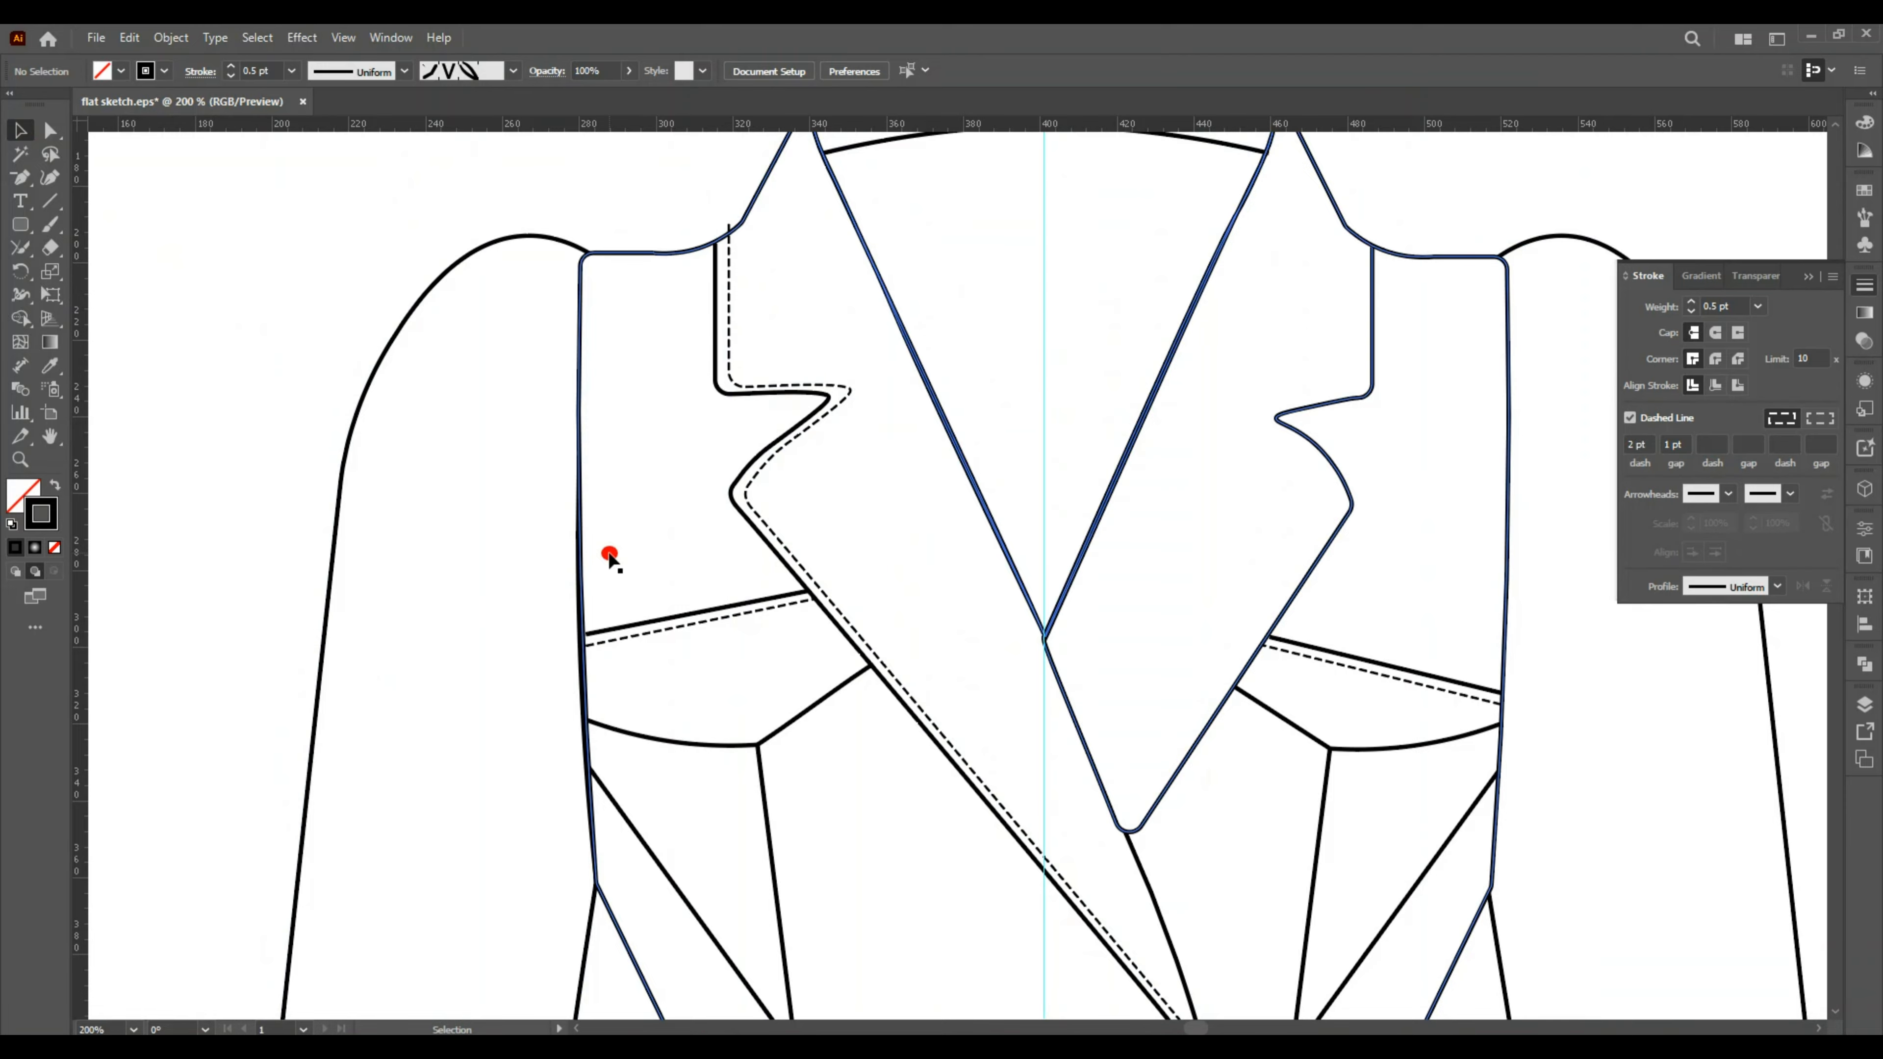
{"action": "left_click", "coordinate": [284, 185]}
{"action": "left_click", "coordinate": [25, 132]}
{"action": "left_click", "coordinate": [730, 226]}
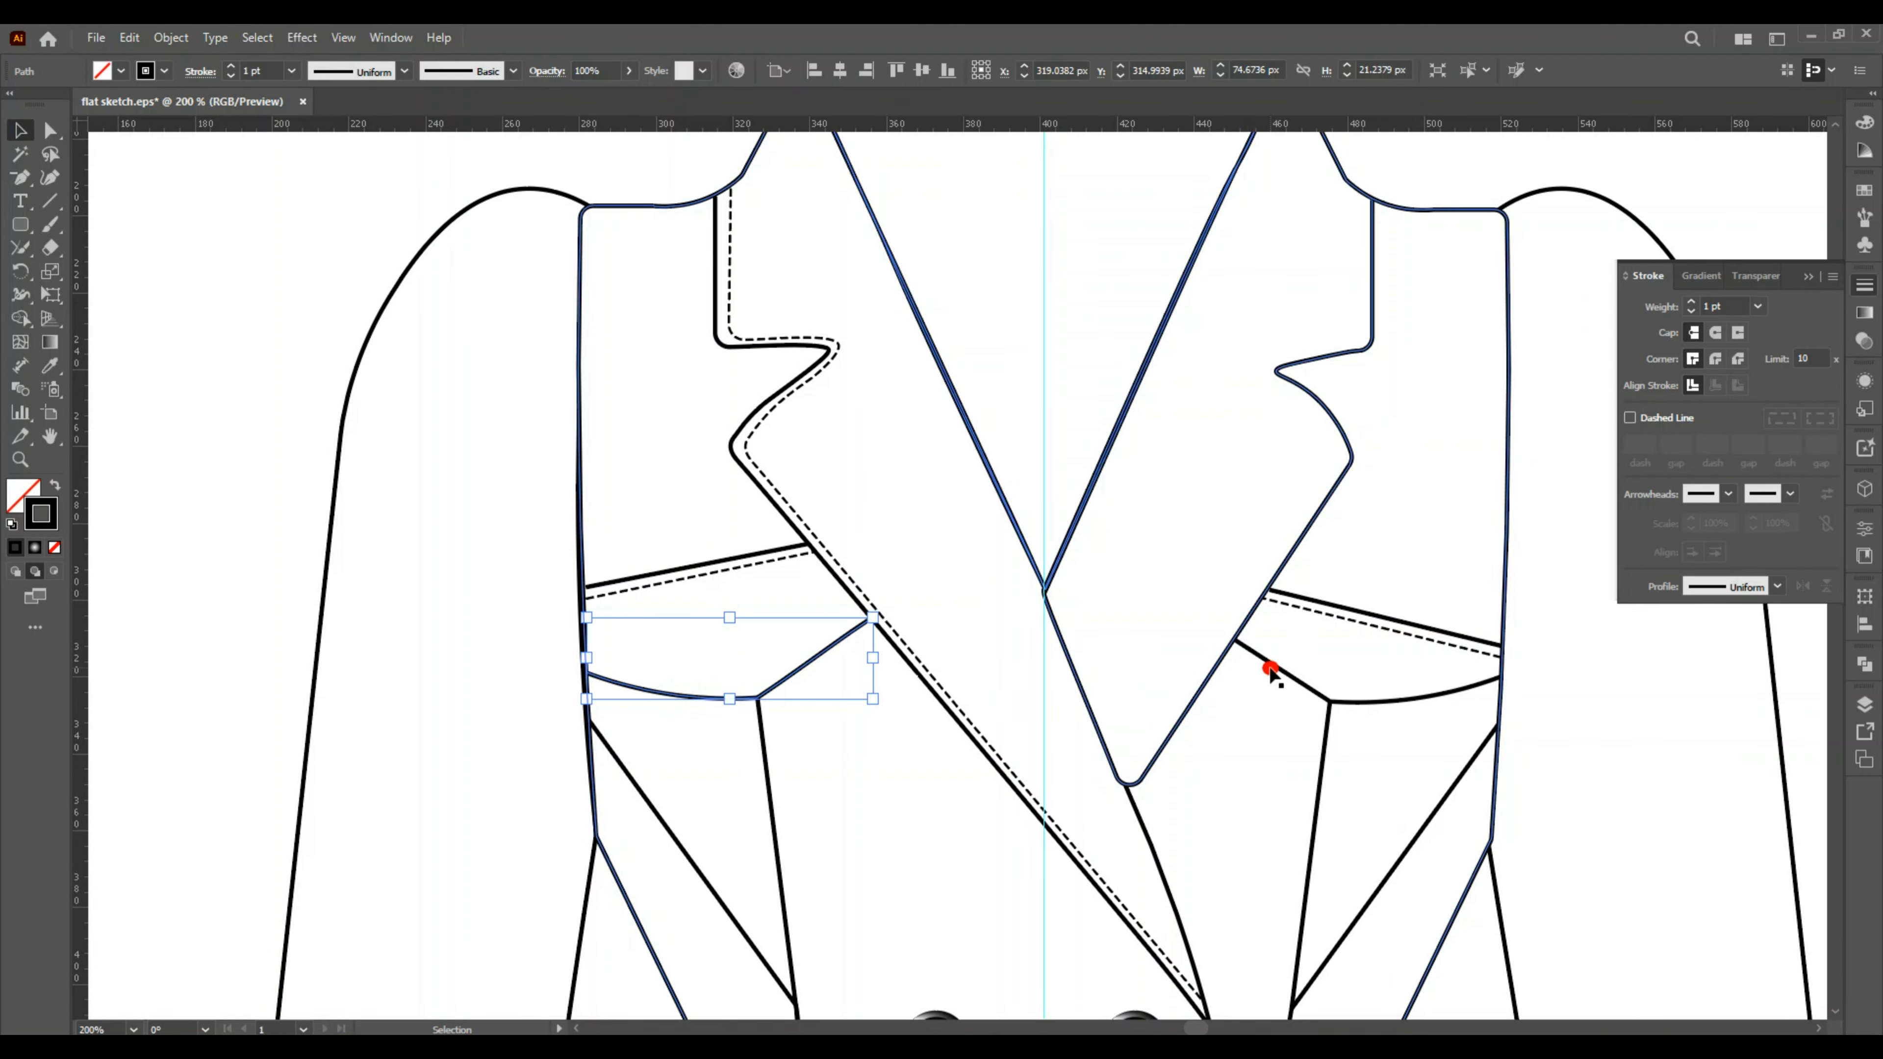
Add dashed stitch copies above both flaps' lower edges and fit their inner ends to the lapel edges.
{"action": "left_click", "coordinate": [1270, 672], "text": "shift"}
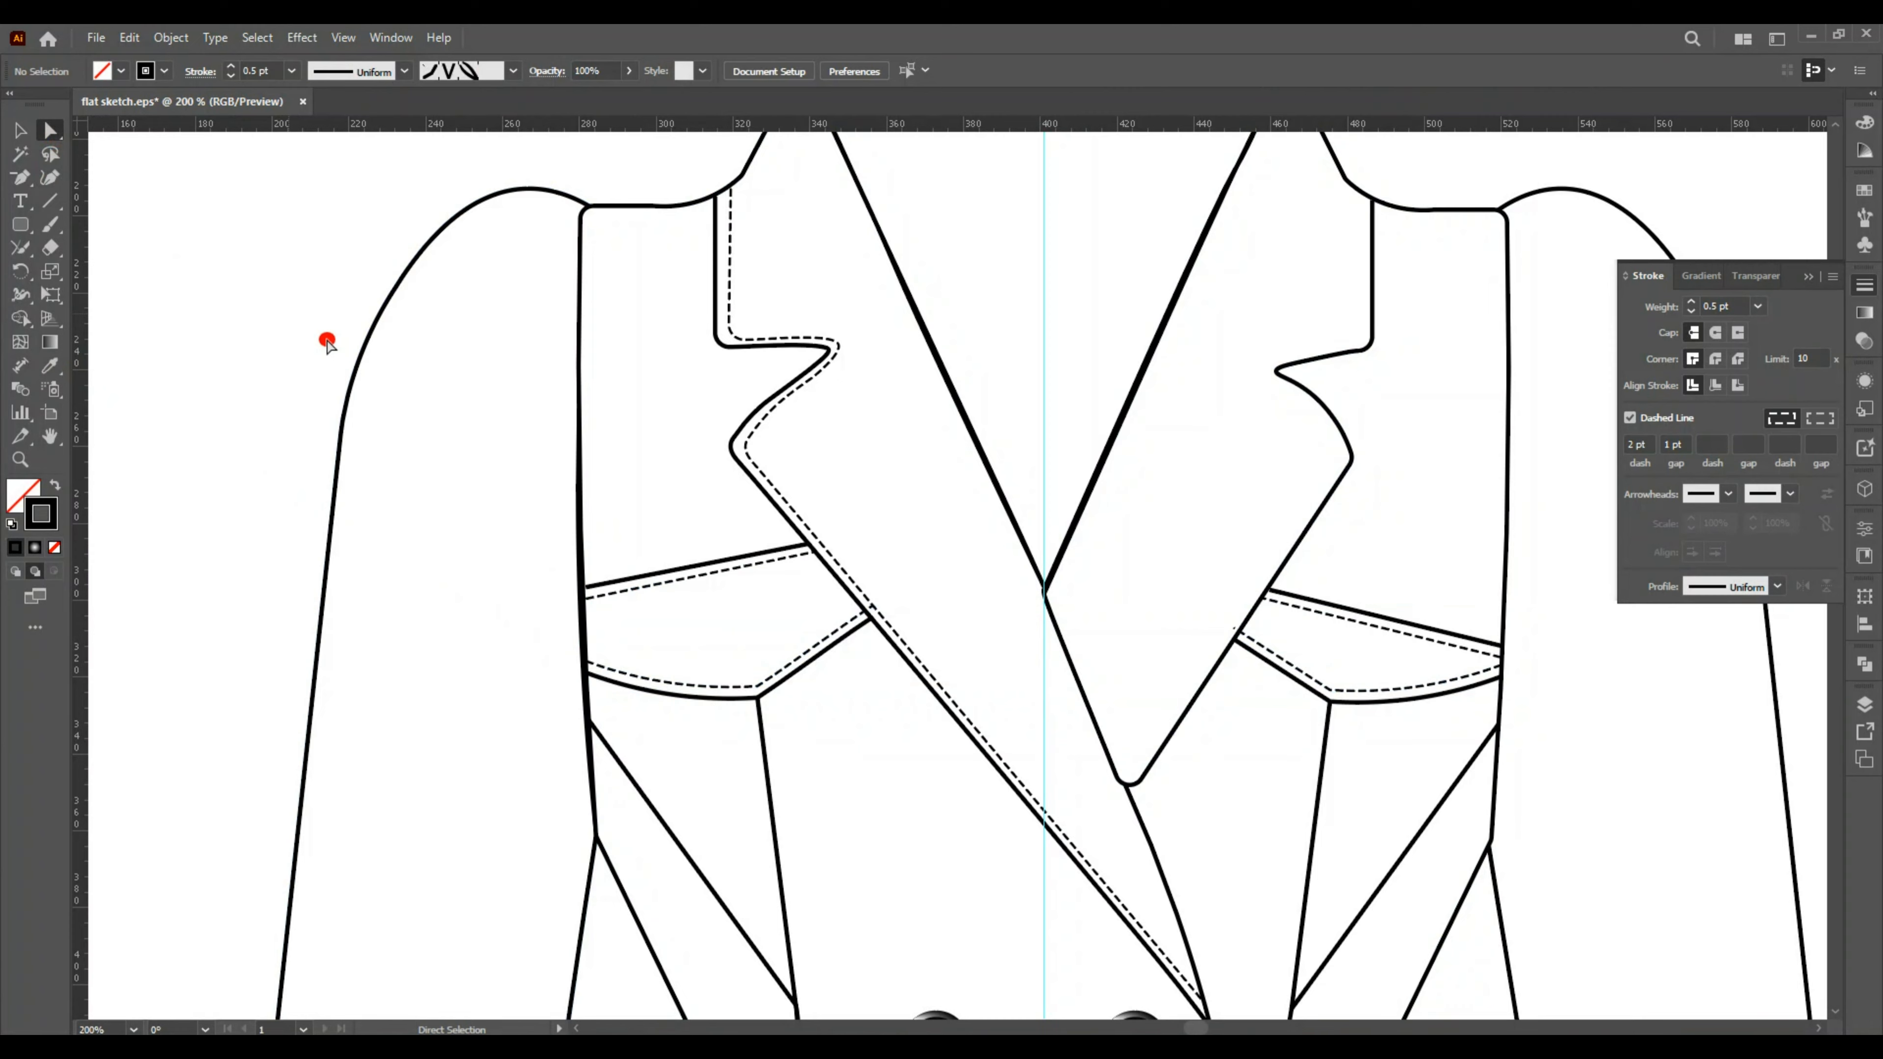
{"action": "left_click", "coordinate": [870, 613]}
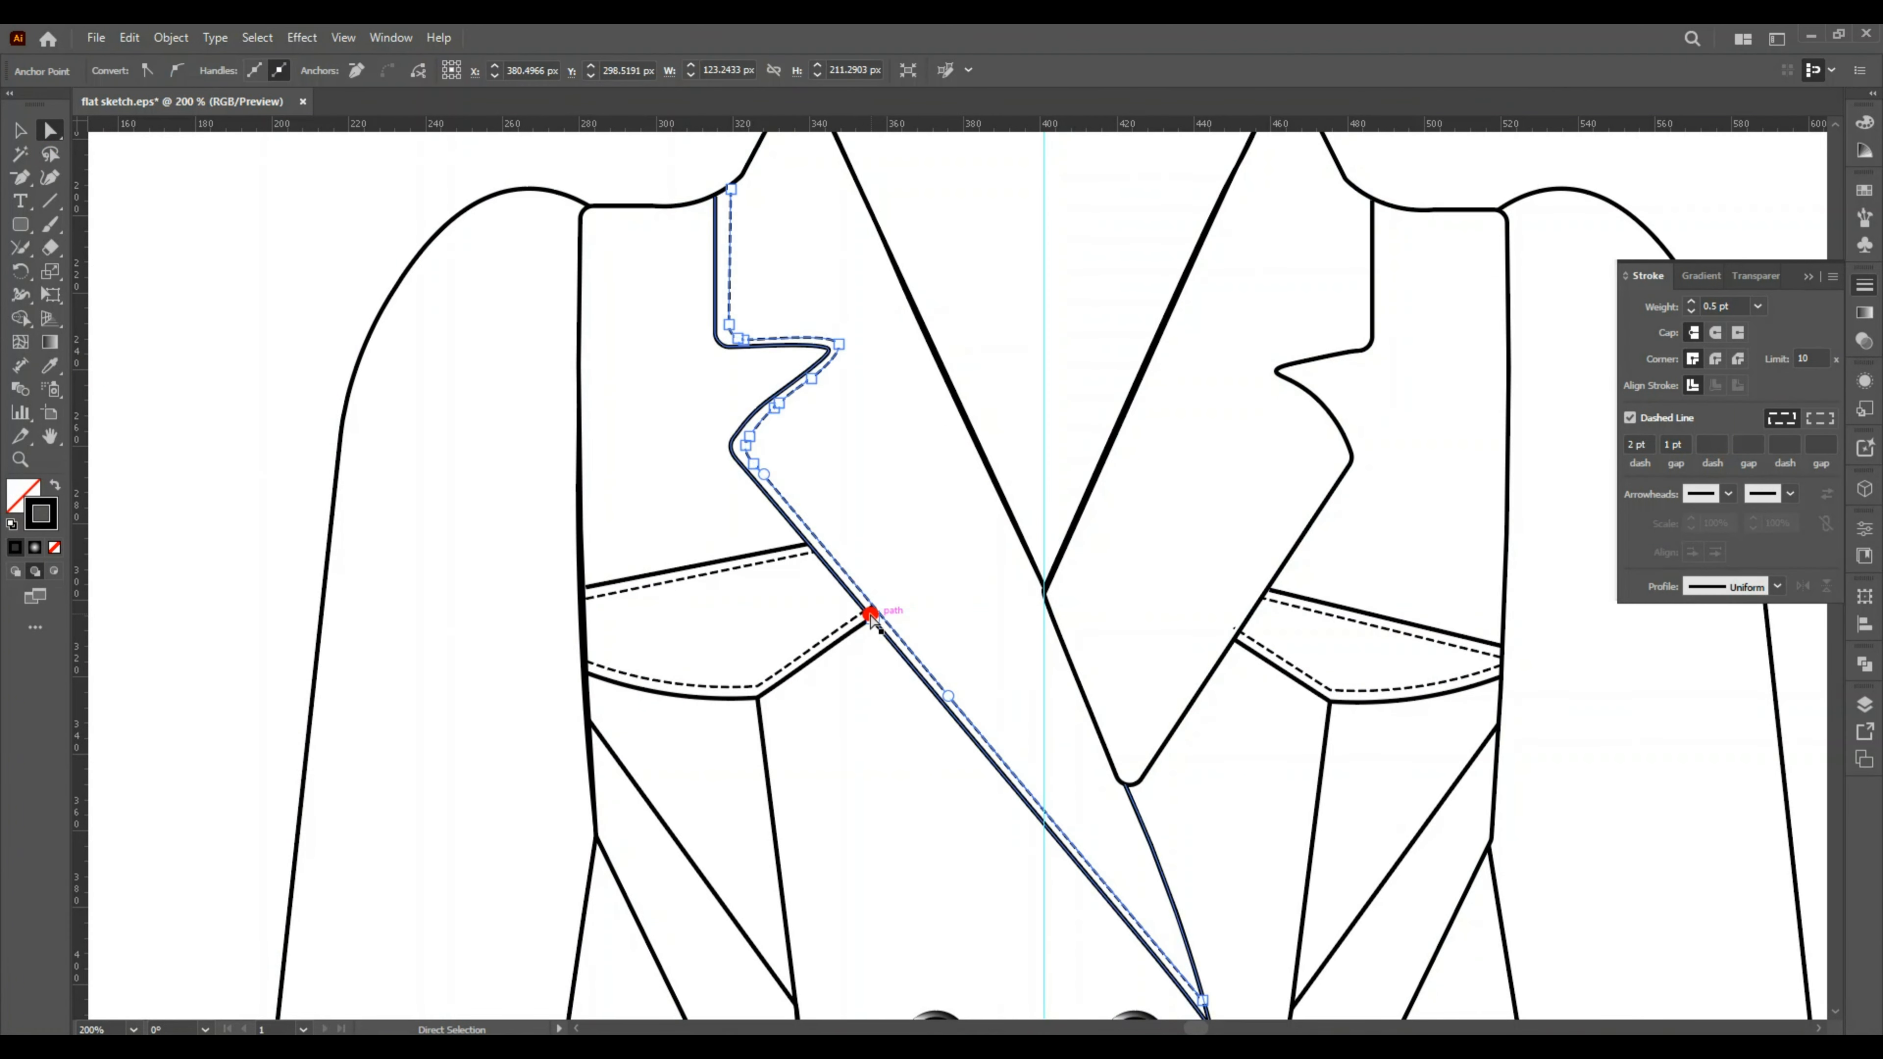
{"action": "left_click_drag", "start_coordinate": [872, 607], "coordinate": [865, 617]}
{"action": "left_click_drag", "start_coordinate": [1234, 629], "coordinate": [1244, 637]}
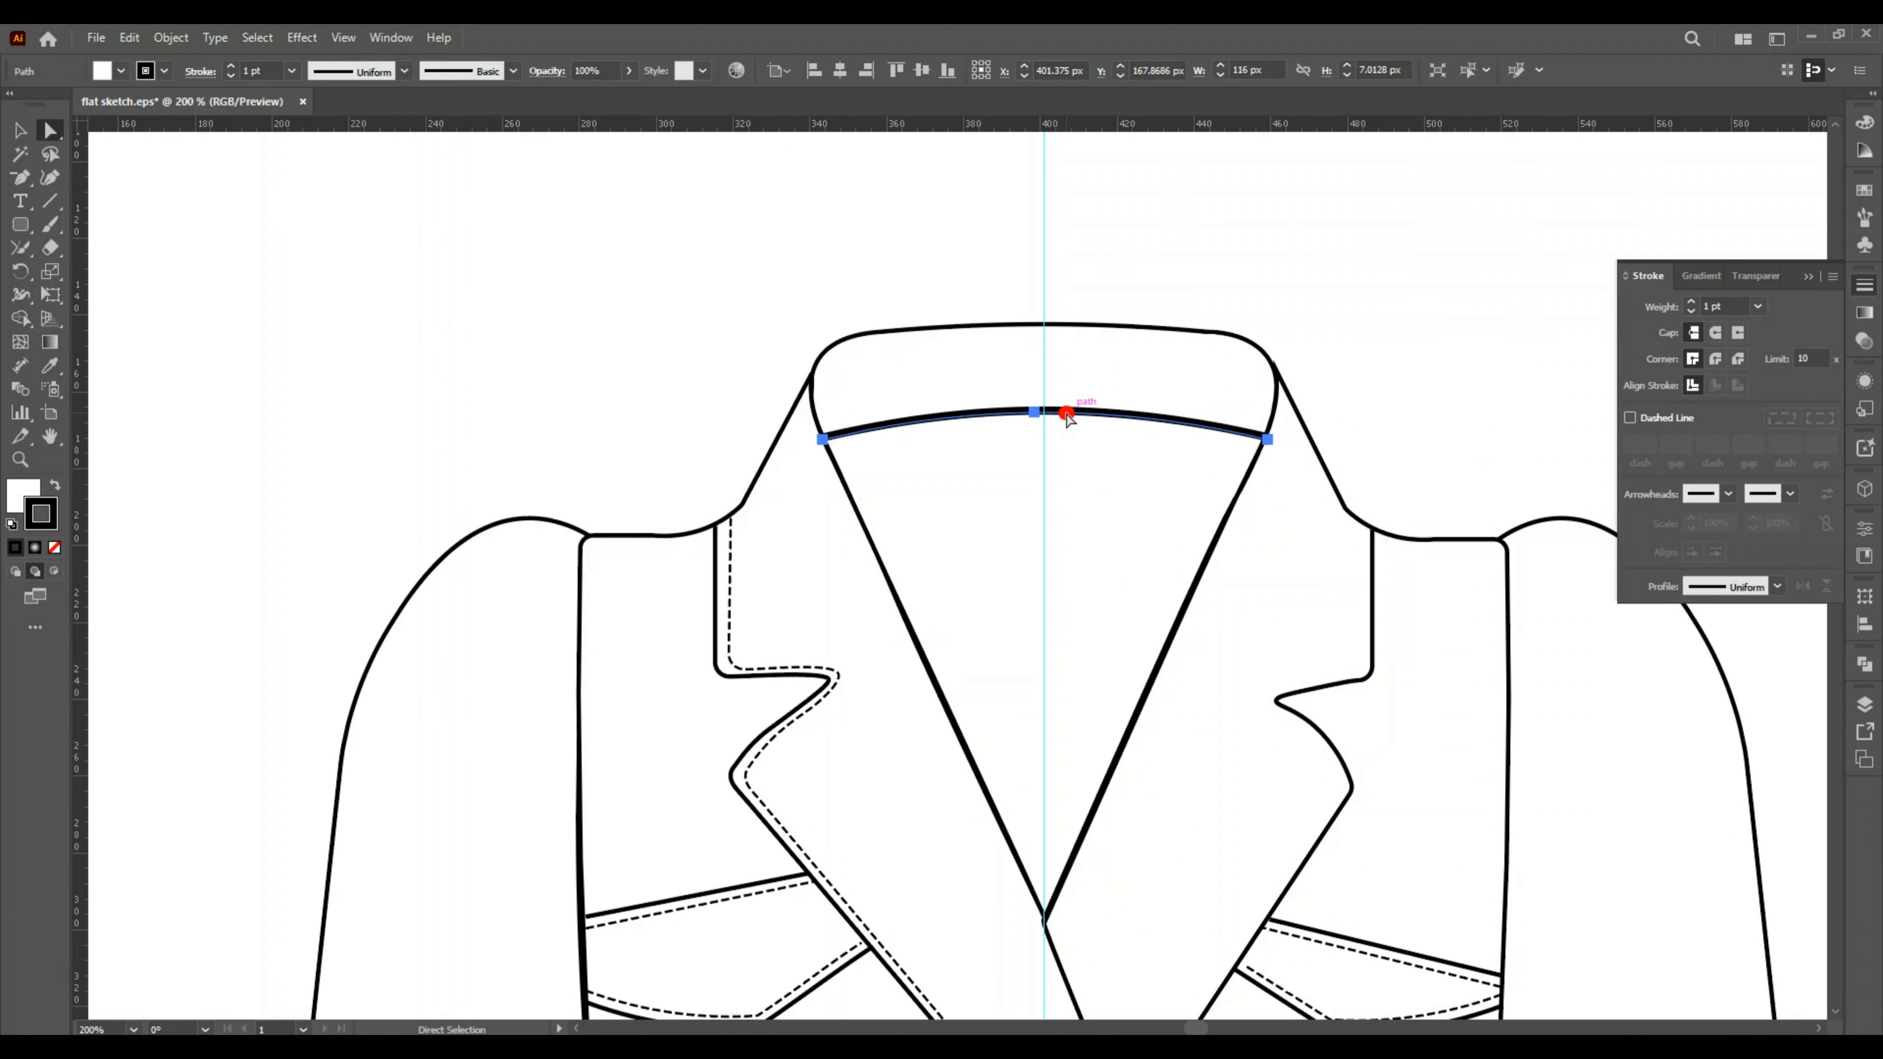
Place the back neckline curve's copy slightly below the original and give it the dashed stitch style with the Eyedropper.
{"action": "key", "text": "i"}
{"action": "left_click", "coordinate": [713, 671]}
{"action": "key", "text": "v"}
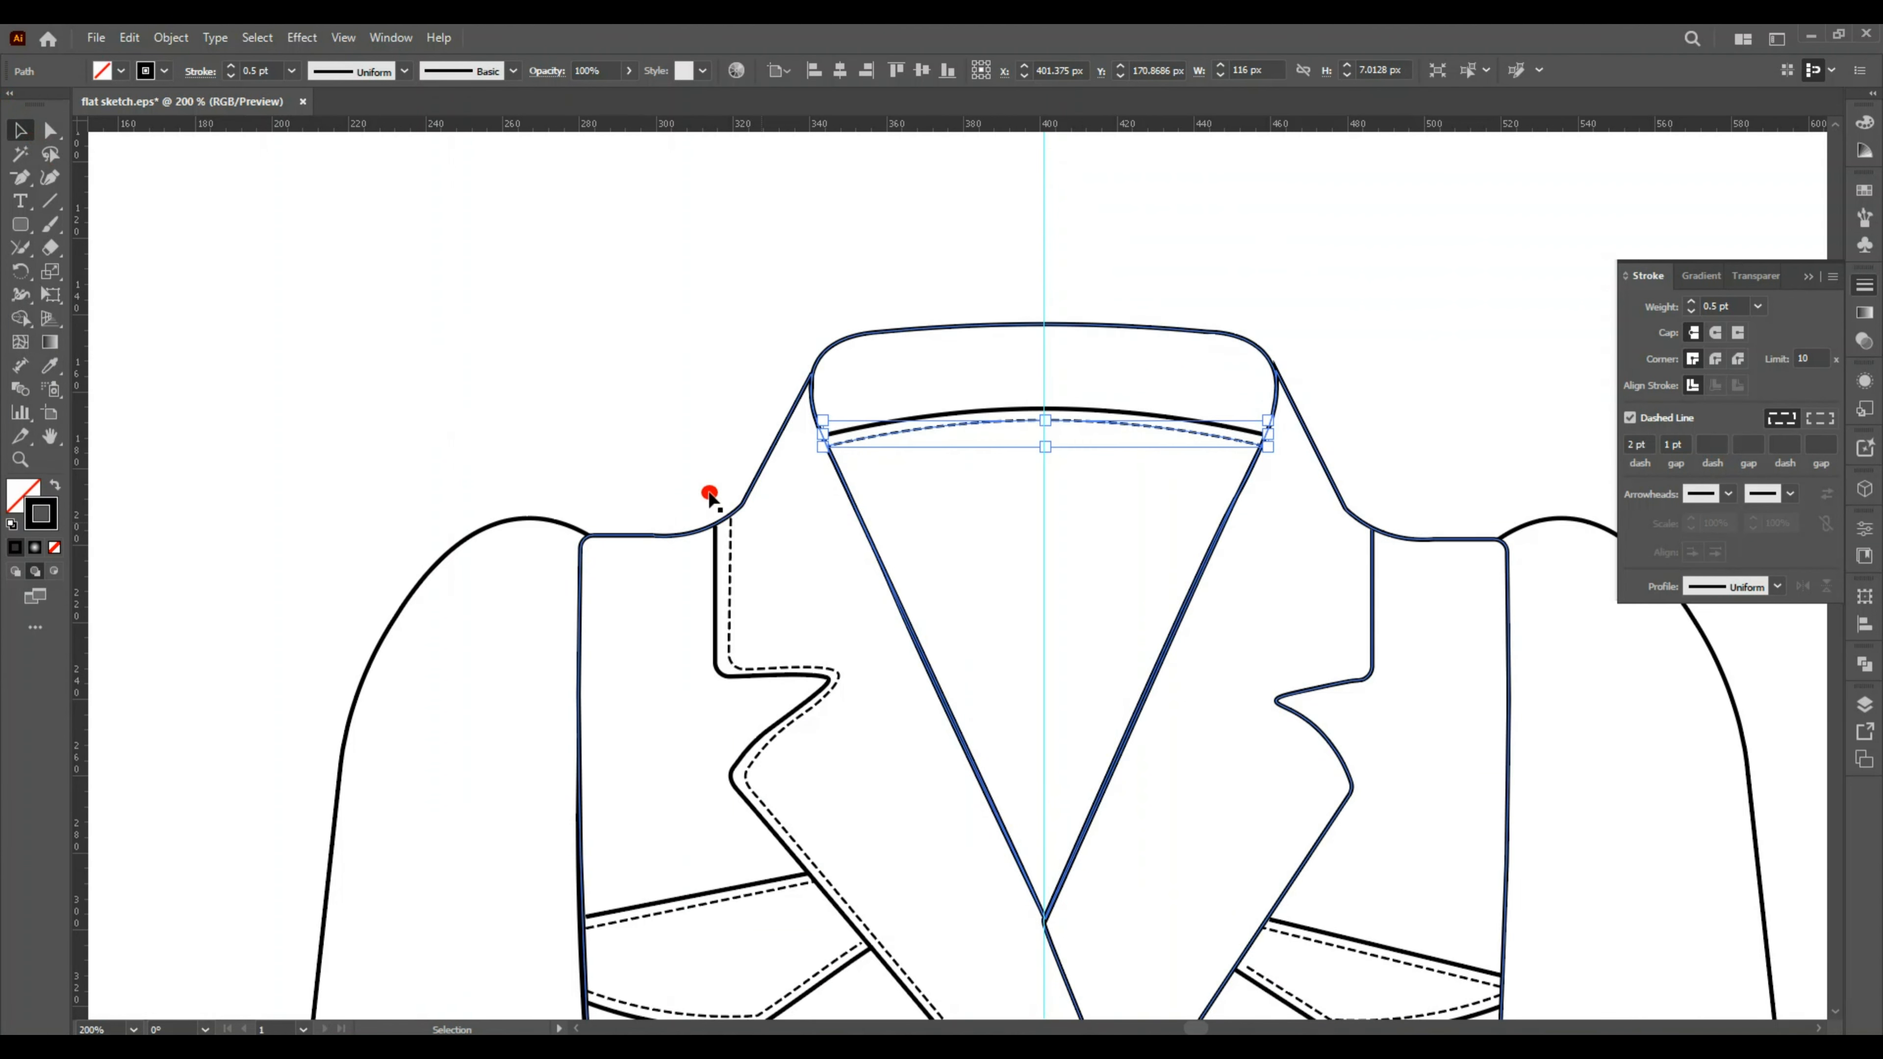
{"action": "scroll", "coordinate": [1345, 618], "scroll_direction": "down", "scroll_amount": 3}
{"action": "left_click", "coordinate": [1337, 609]}
Select both waist panel paths with the diagonal seams and duplicate them slightly above the originals.
{"action": "scroll", "coordinate": [699, 616], "scroll_direction": "down", "scroll_amount": 5}
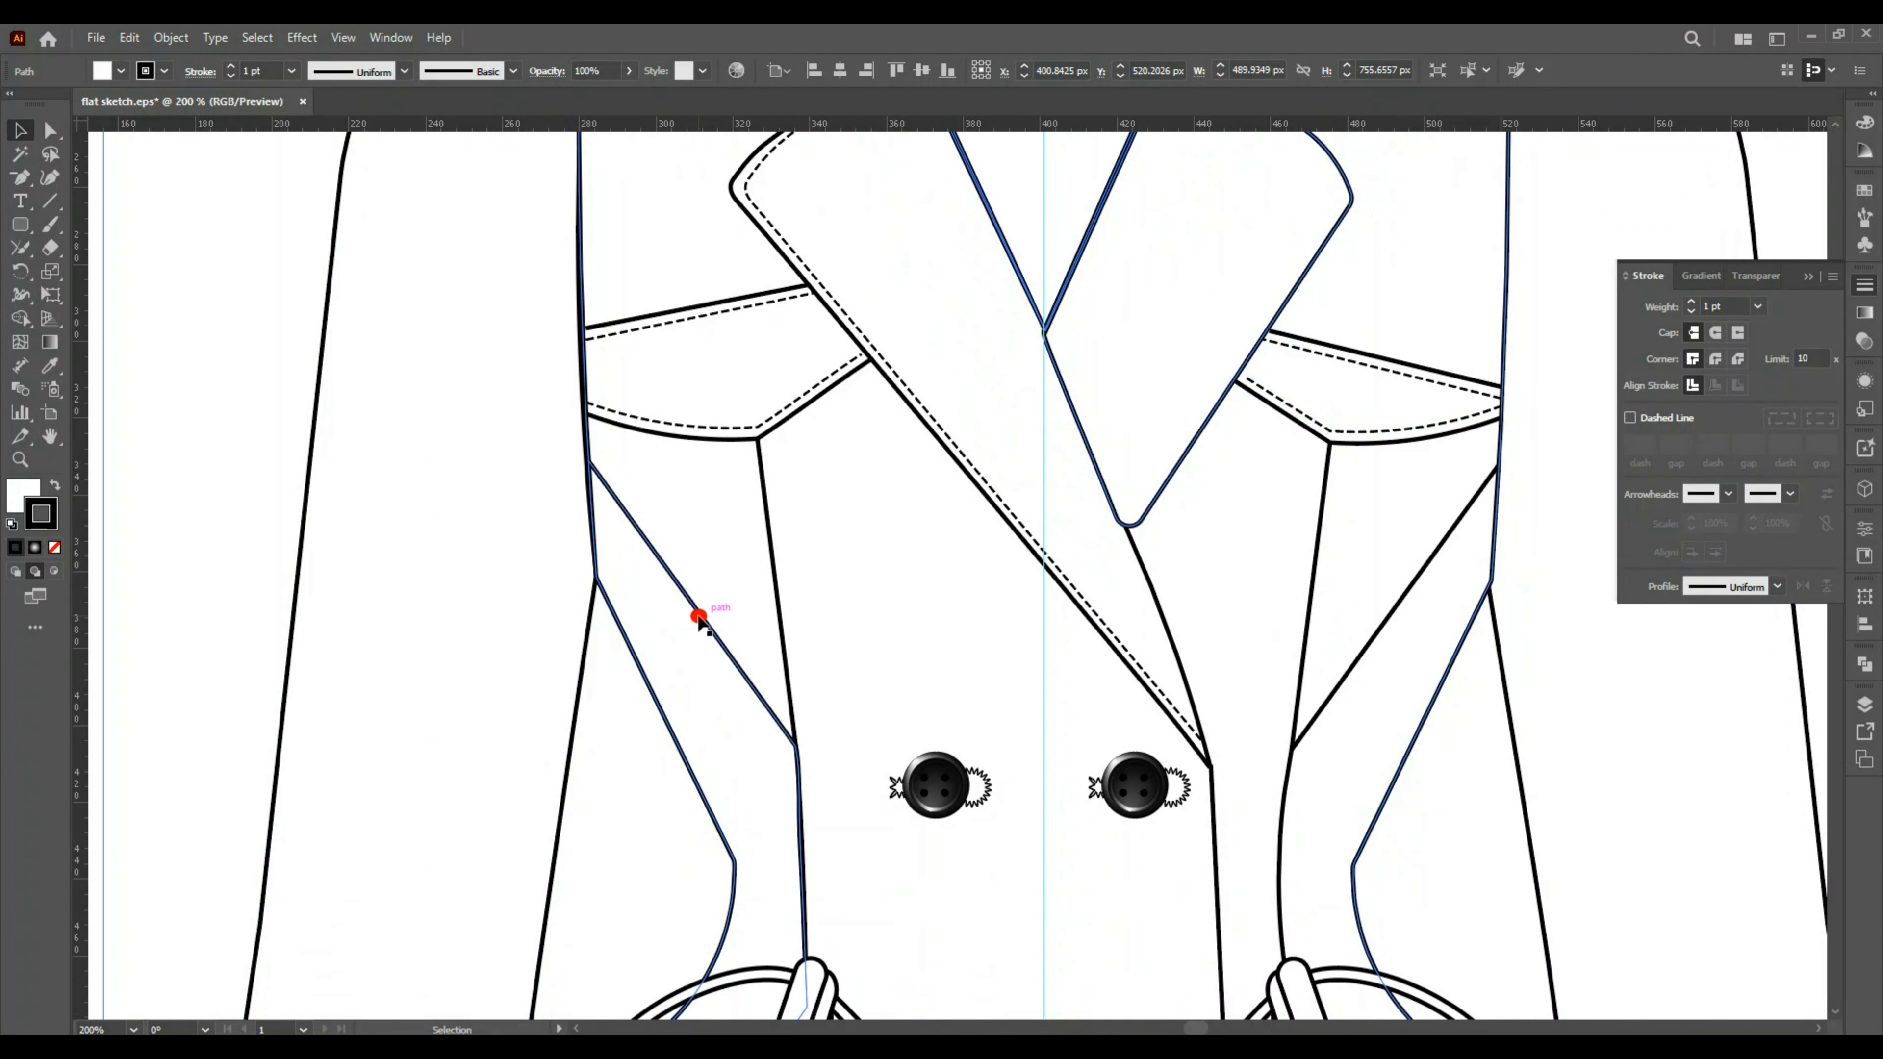
{"action": "left_click", "coordinate": [1344, 685]}
{"action": "left_click", "coordinate": [705, 616], "text": "shift"}
{"action": "left_click_drag", "start_coordinate": [710, 623], "coordinate": [709, 605]}
{"action": "key", "text": "a"}
{"action": "scroll", "coordinate": [756, 619], "scroll_direction": "down", "scroll_amount": 3}
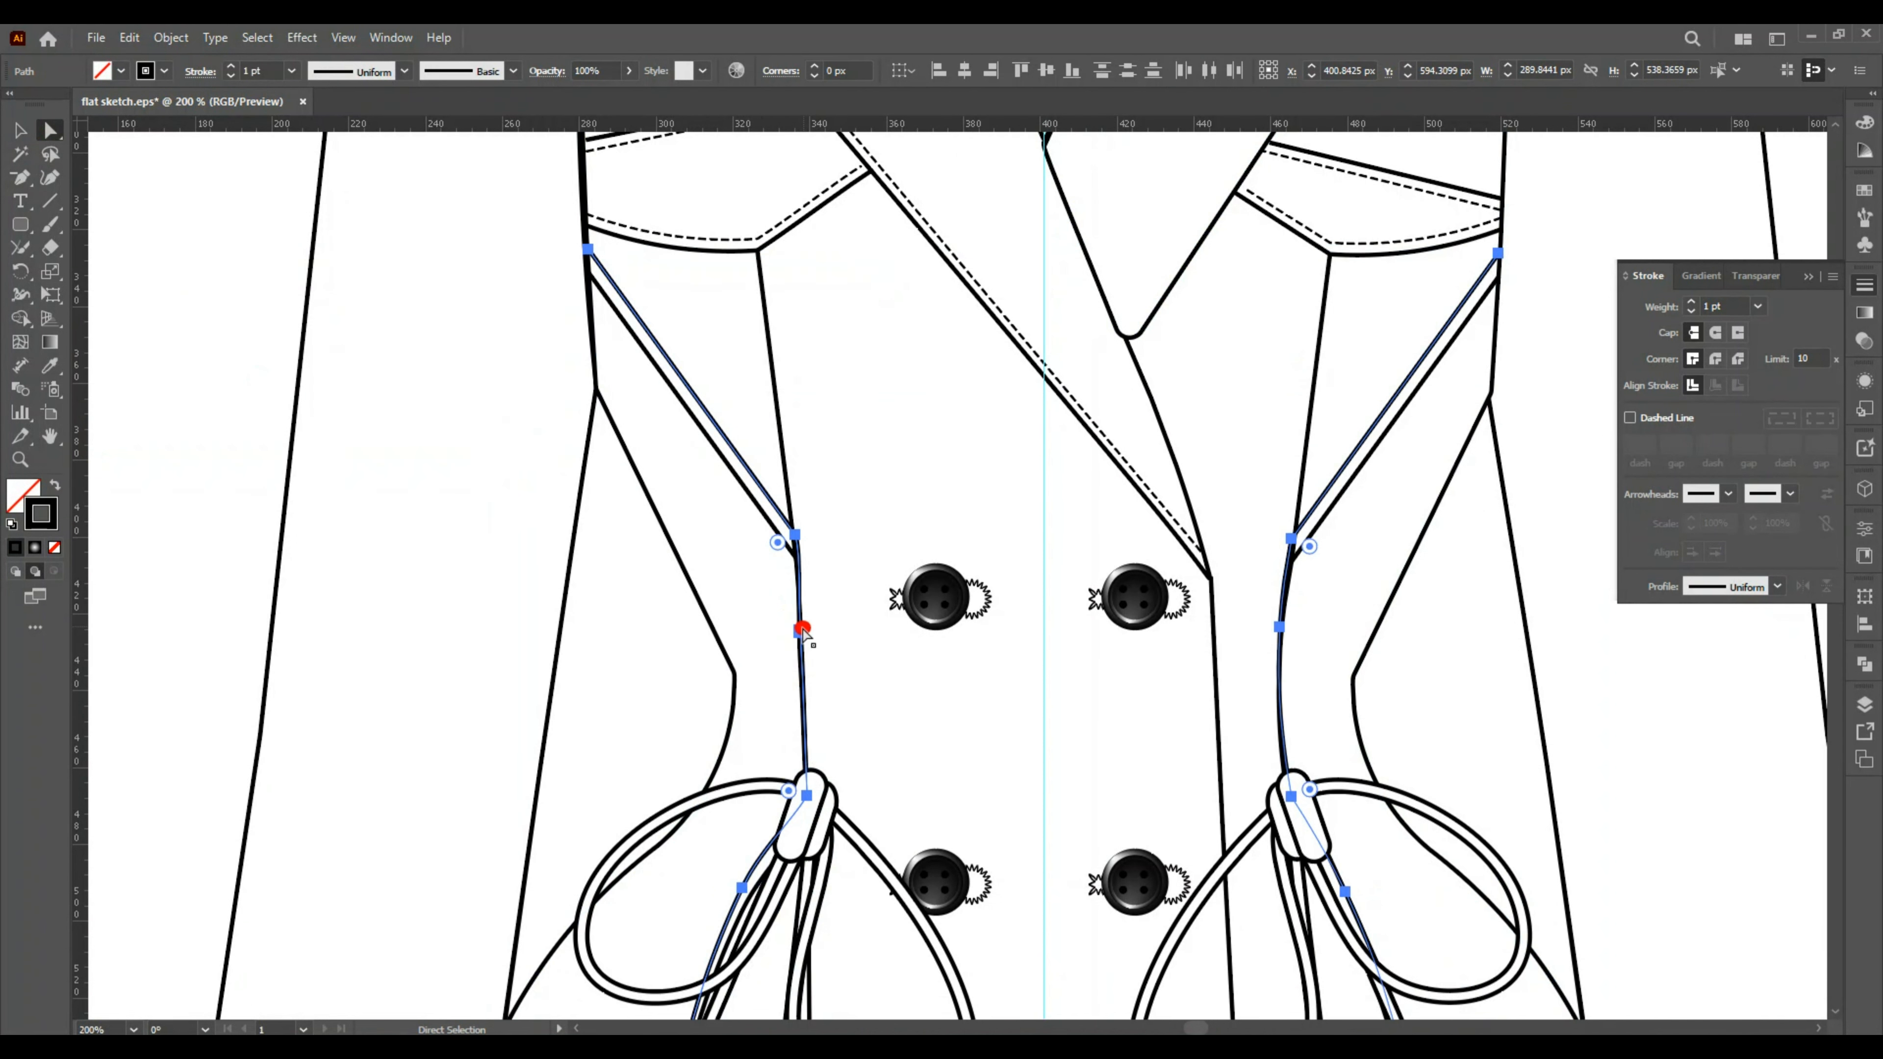
Delete the segments running from the diagonal seams down to the bow knots on both panel copies.
{"action": "left_click", "coordinate": [799, 630]}
{"action": "key", "text": "Delete"}
{"action": "key", "text": "ctrl+shift+a"}
{"action": "left_click", "coordinate": [1307, 528]}
{"action": "left_click", "coordinate": [1280, 660]}
{"action": "key", "text": "Delete"}
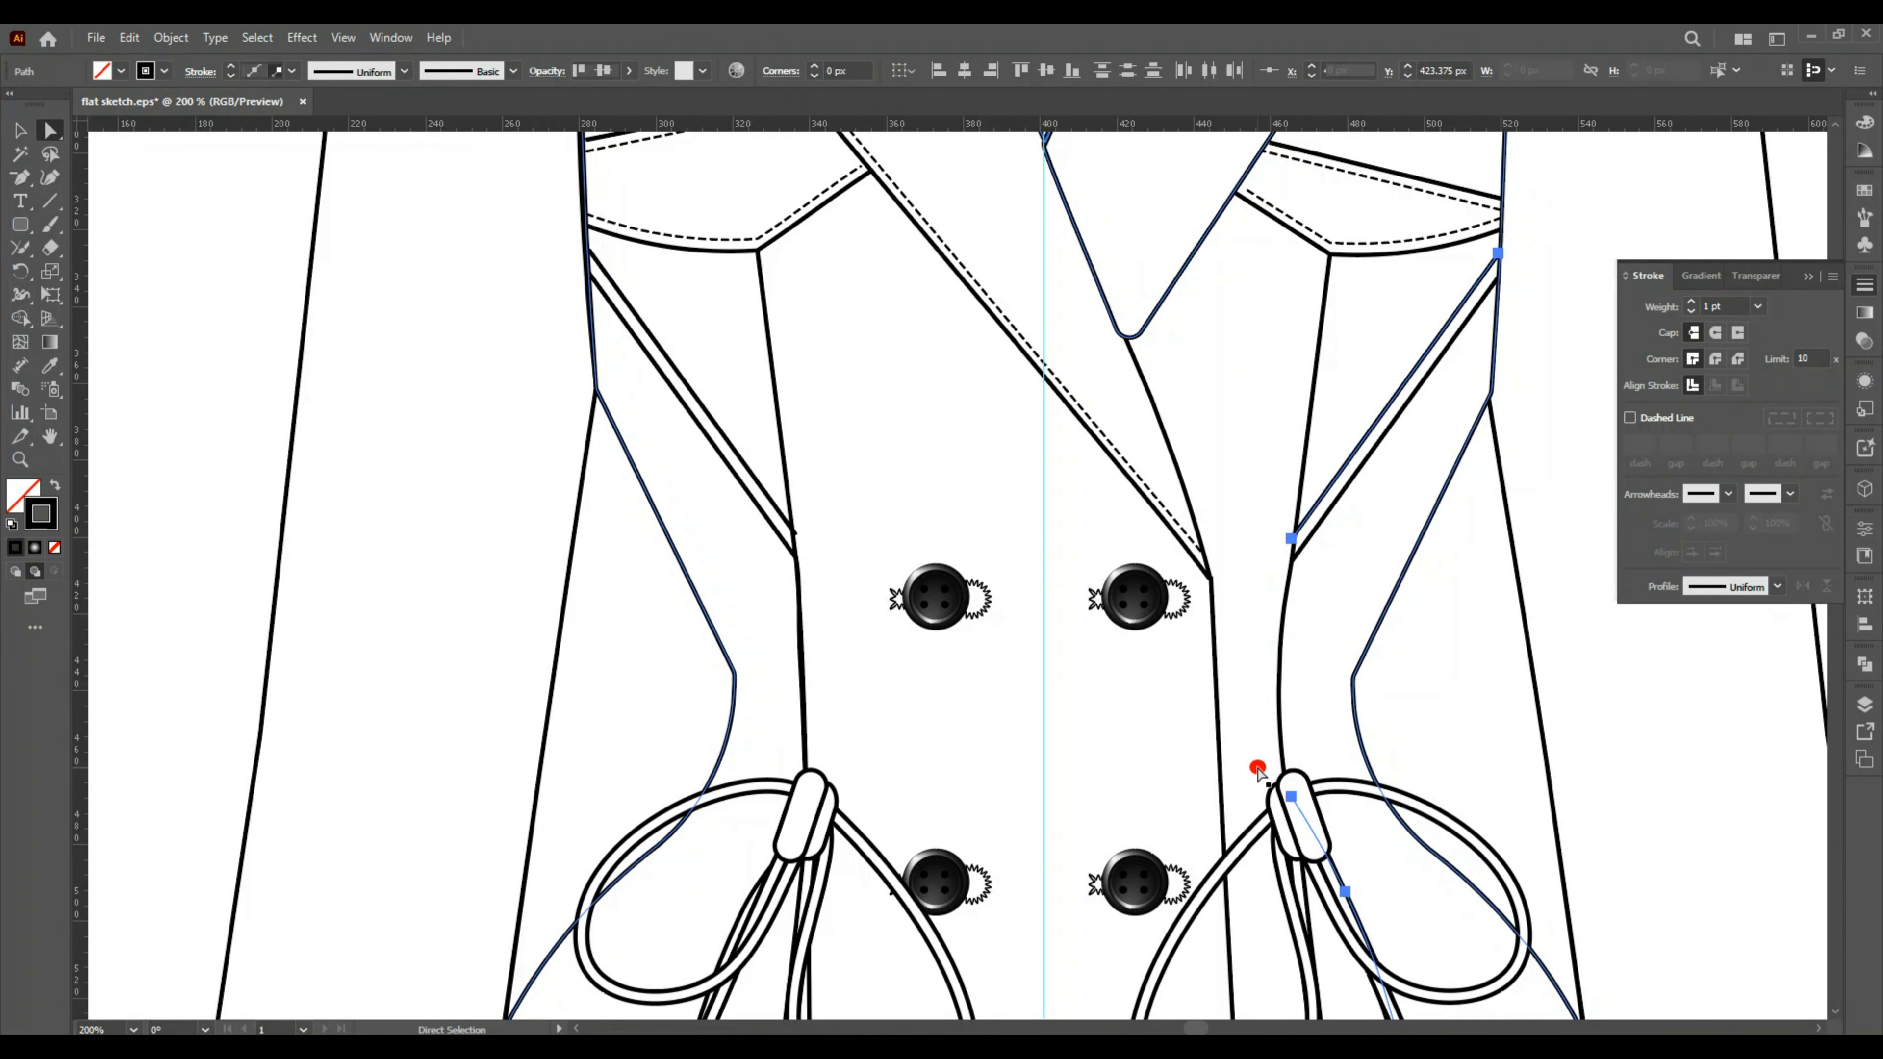
Give both diagonal waist seam copies the dashed stitch style with the Eyedropper and nudge them slightly down.
{"action": "left_click", "coordinate": [1181, 818]}
{"action": "left_click", "coordinate": [745, 465]}
{"action": "left_click", "coordinate": [1339, 481], "text": "shift"}
{"action": "key", "text": "i"}
{"action": "left_click", "coordinate": [643, 226]}
{"action": "left_click", "coordinate": [22, 130]}
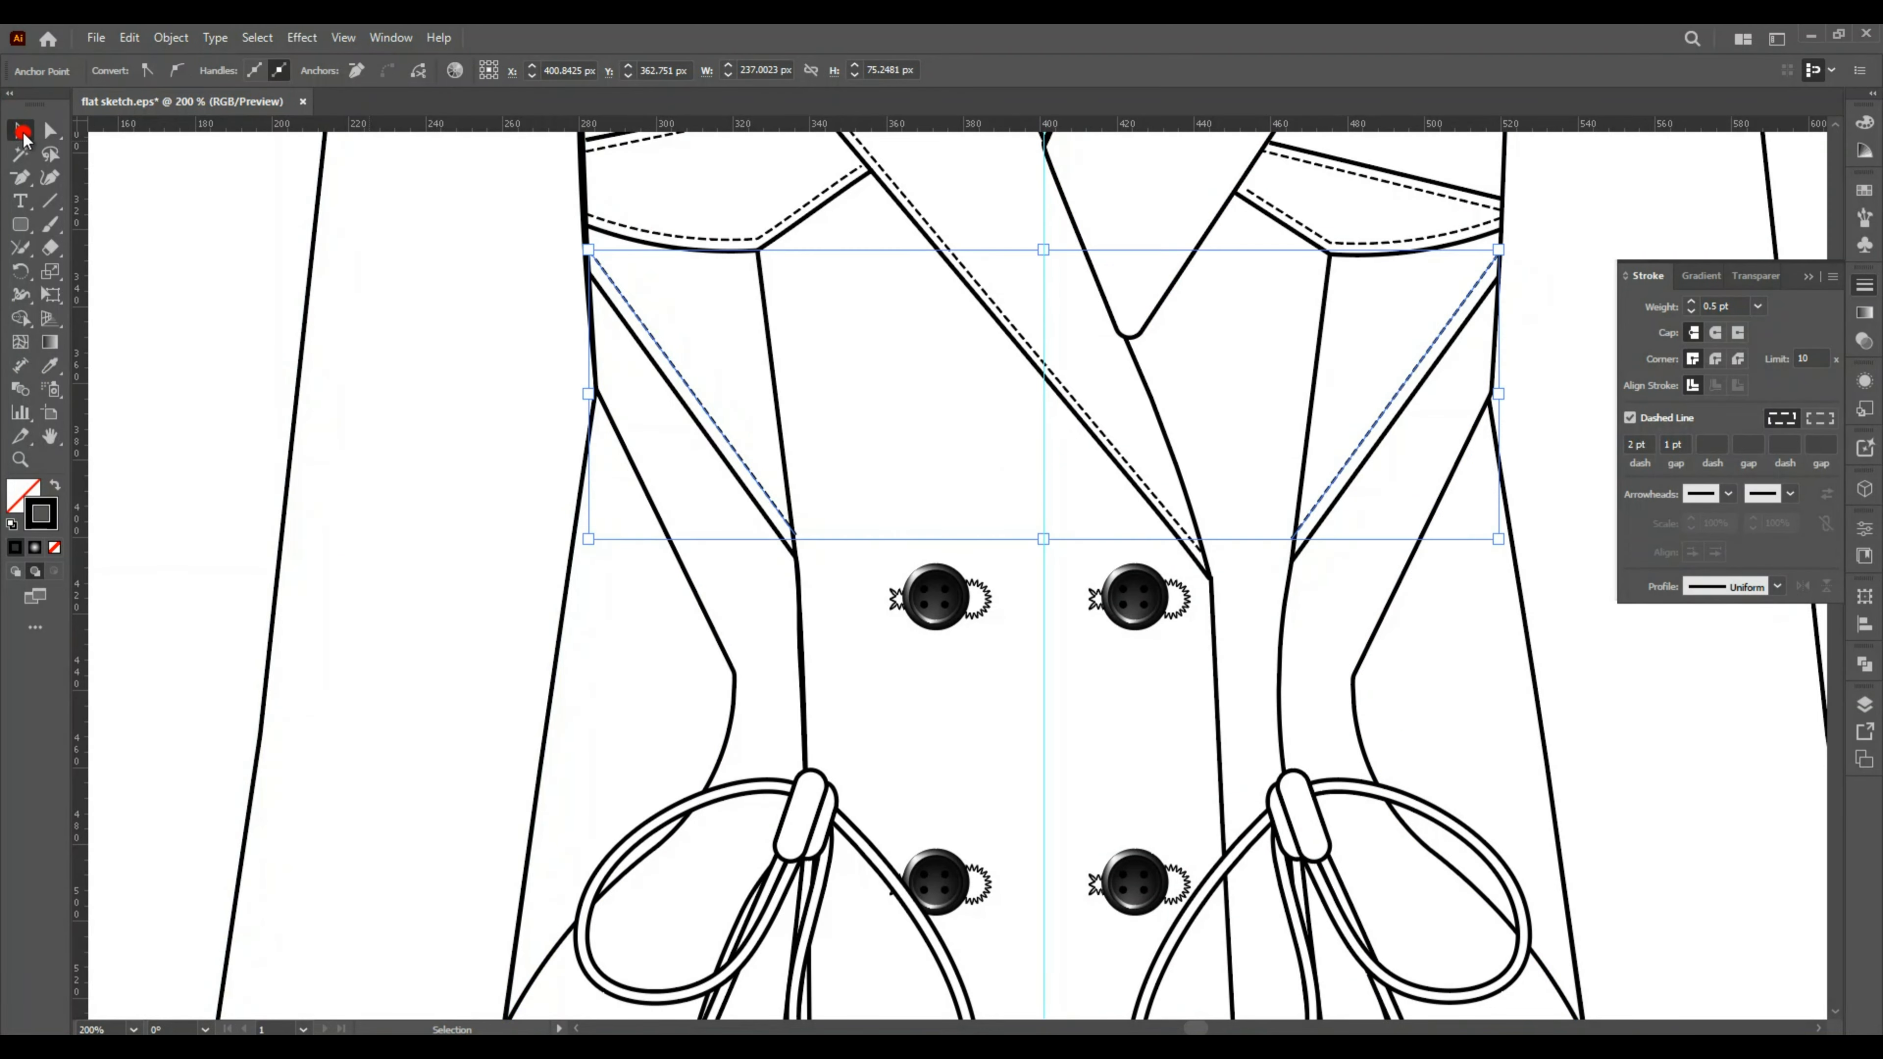
{"action": "key", "text": "Down"}
{"action": "key", "text": "Down"}
{"action": "key", "text": "Down"}
{"action": "left_click", "coordinate": [167, 413]}
Duplicate both sleeve shapes in place and nudge the copies slightly upward.
{"action": "scroll", "coordinate": [213, 610], "scroll_direction": "down", "scroll_amount": 6}
{"action": "left_click", "coordinate": [215, 611]}
{"action": "left_click", "coordinate": [1809, 277]}
{"action": "key", "text": "ctrl+minus"}
{"action": "key", "text": "ctrl+minus"}
{"action": "key", "text": "ctrl+minus"}
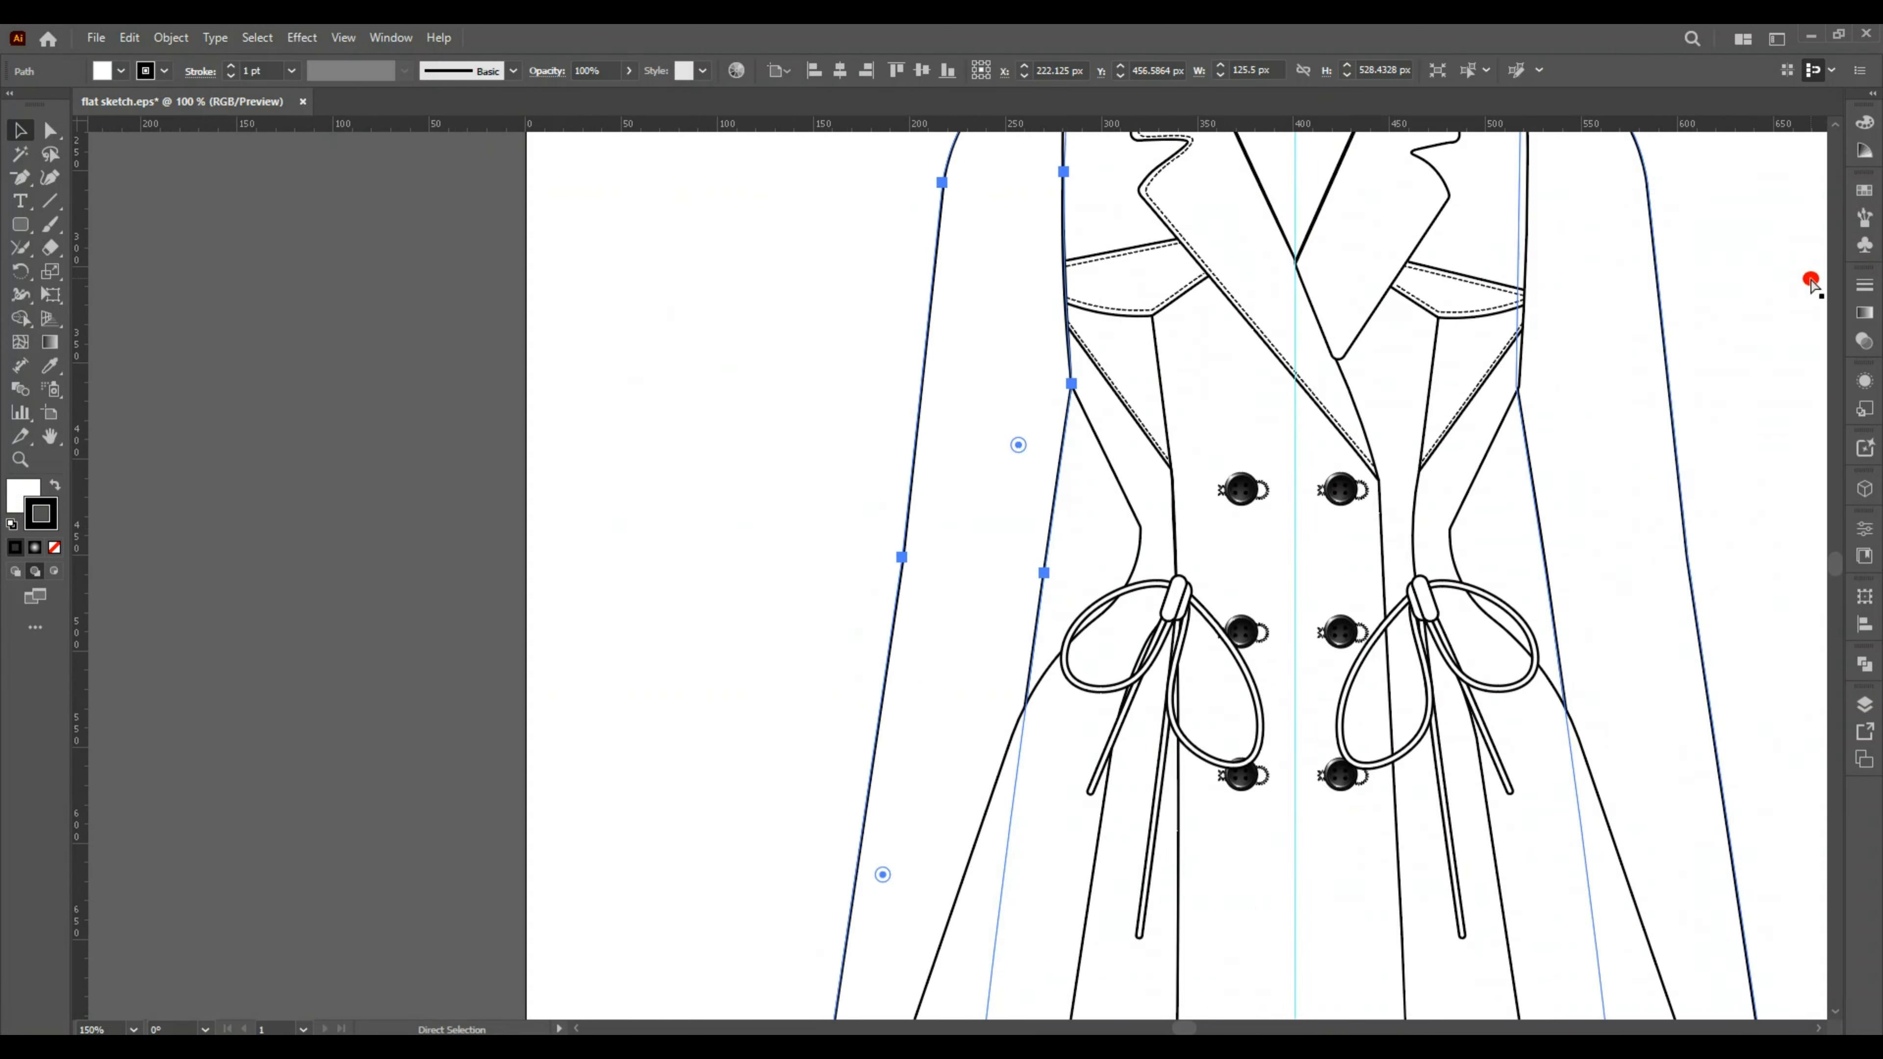
{"action": "left_click", "coordinate": [1463, 890], "text": "shift"}
{"action": "key", "text": "ctrl+c"}
{"action": "key", "text": "ctrl+f"}
{"action": "key", "text": "Up"}
{"action": "key", "text": "Up"}
{"action": "key", "text": "Up"}
{"action": "key", "text": "Up"}
{"action": "key", "text": "Up"}
{"action": "key", "text": "i"}
Delete the side anchors of both sleeve copies, keeping only the cuff curves above the sleeve hems.
{"action": "key", "text": "a"}
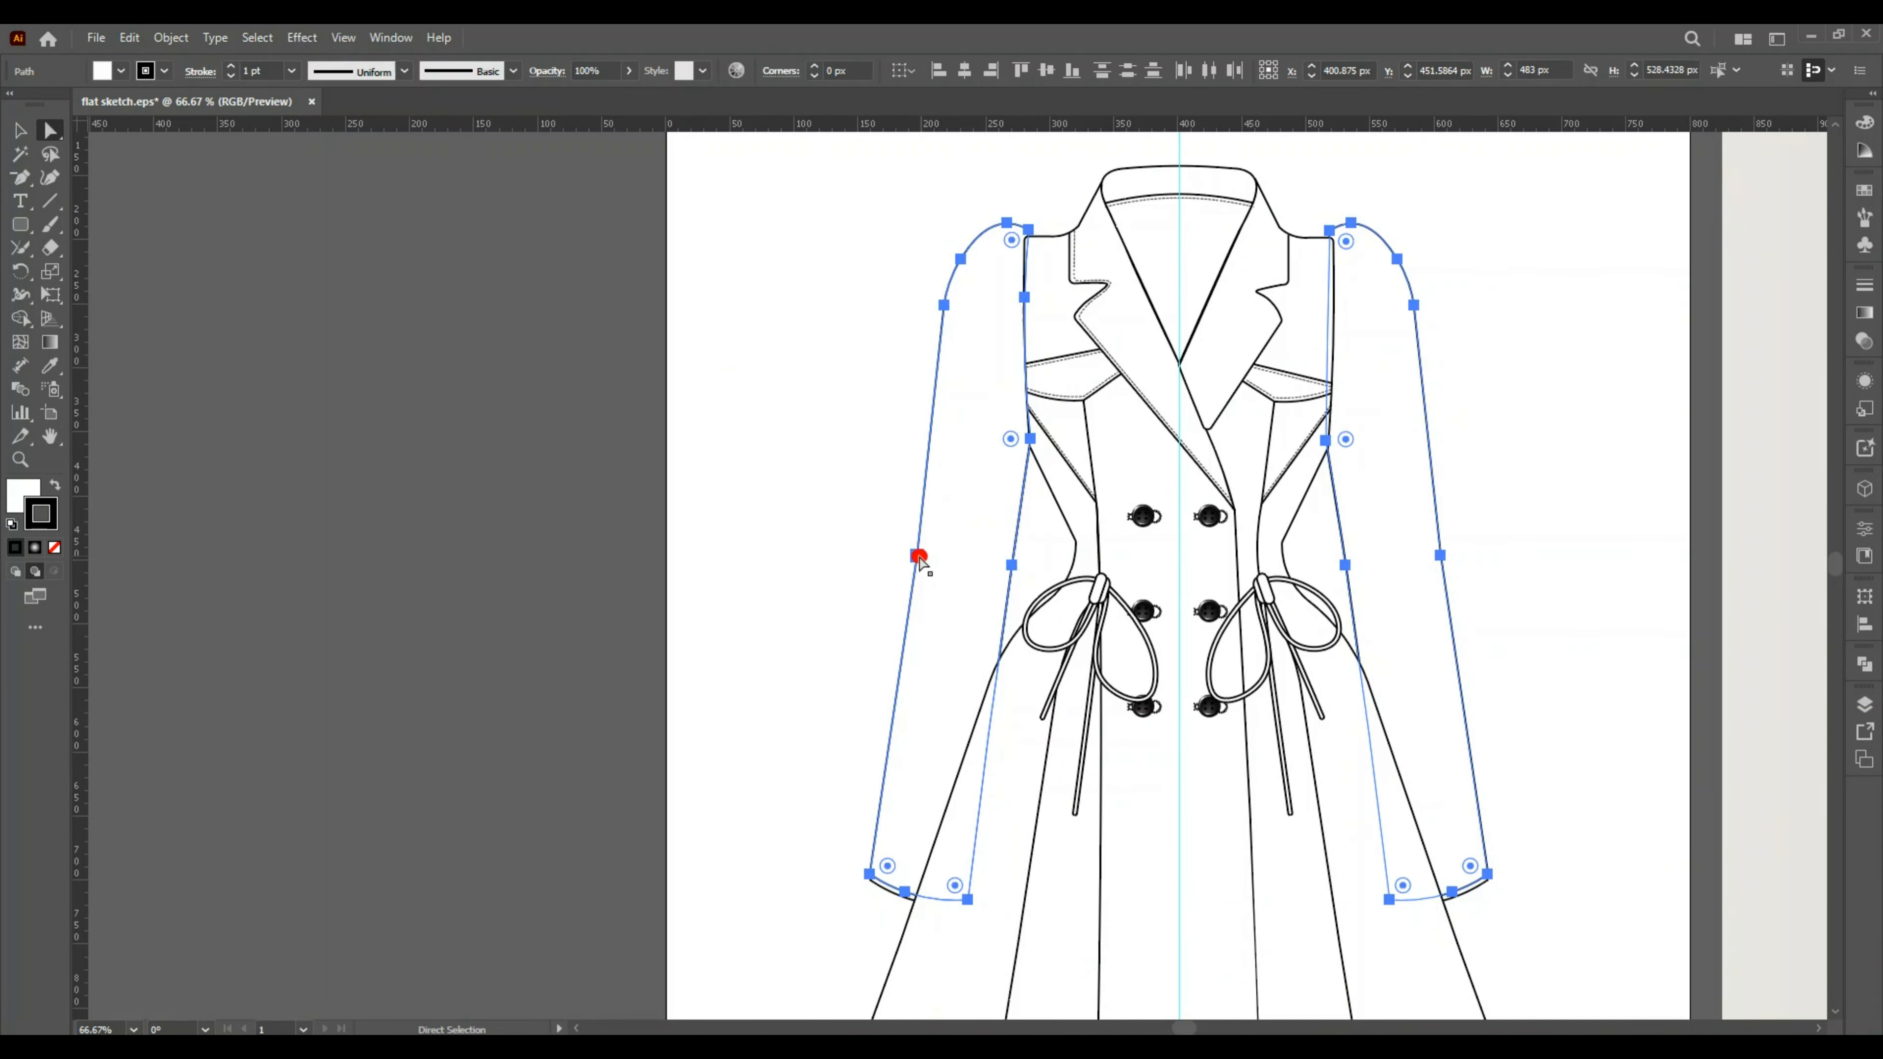
{"action": "left_click", "coordinate": [917, 556]}
{"action": "key", "text": "Delete"}
{"action": "left_click", "coordinate": [1011, 565]}
{"action": "key", "text": "Delete"}
{"action": "left_click", "coordinate": [1345, 566]}
{"action": "key", "text": "Delete"}
{"action": "left_click", "coordinate": [1437, 558]}
{"action": "key", "text": "Delete"}
Apply the dashed stitch style to both cuff curves with the Eyedropper.
{"action": "key", "text": "v"}
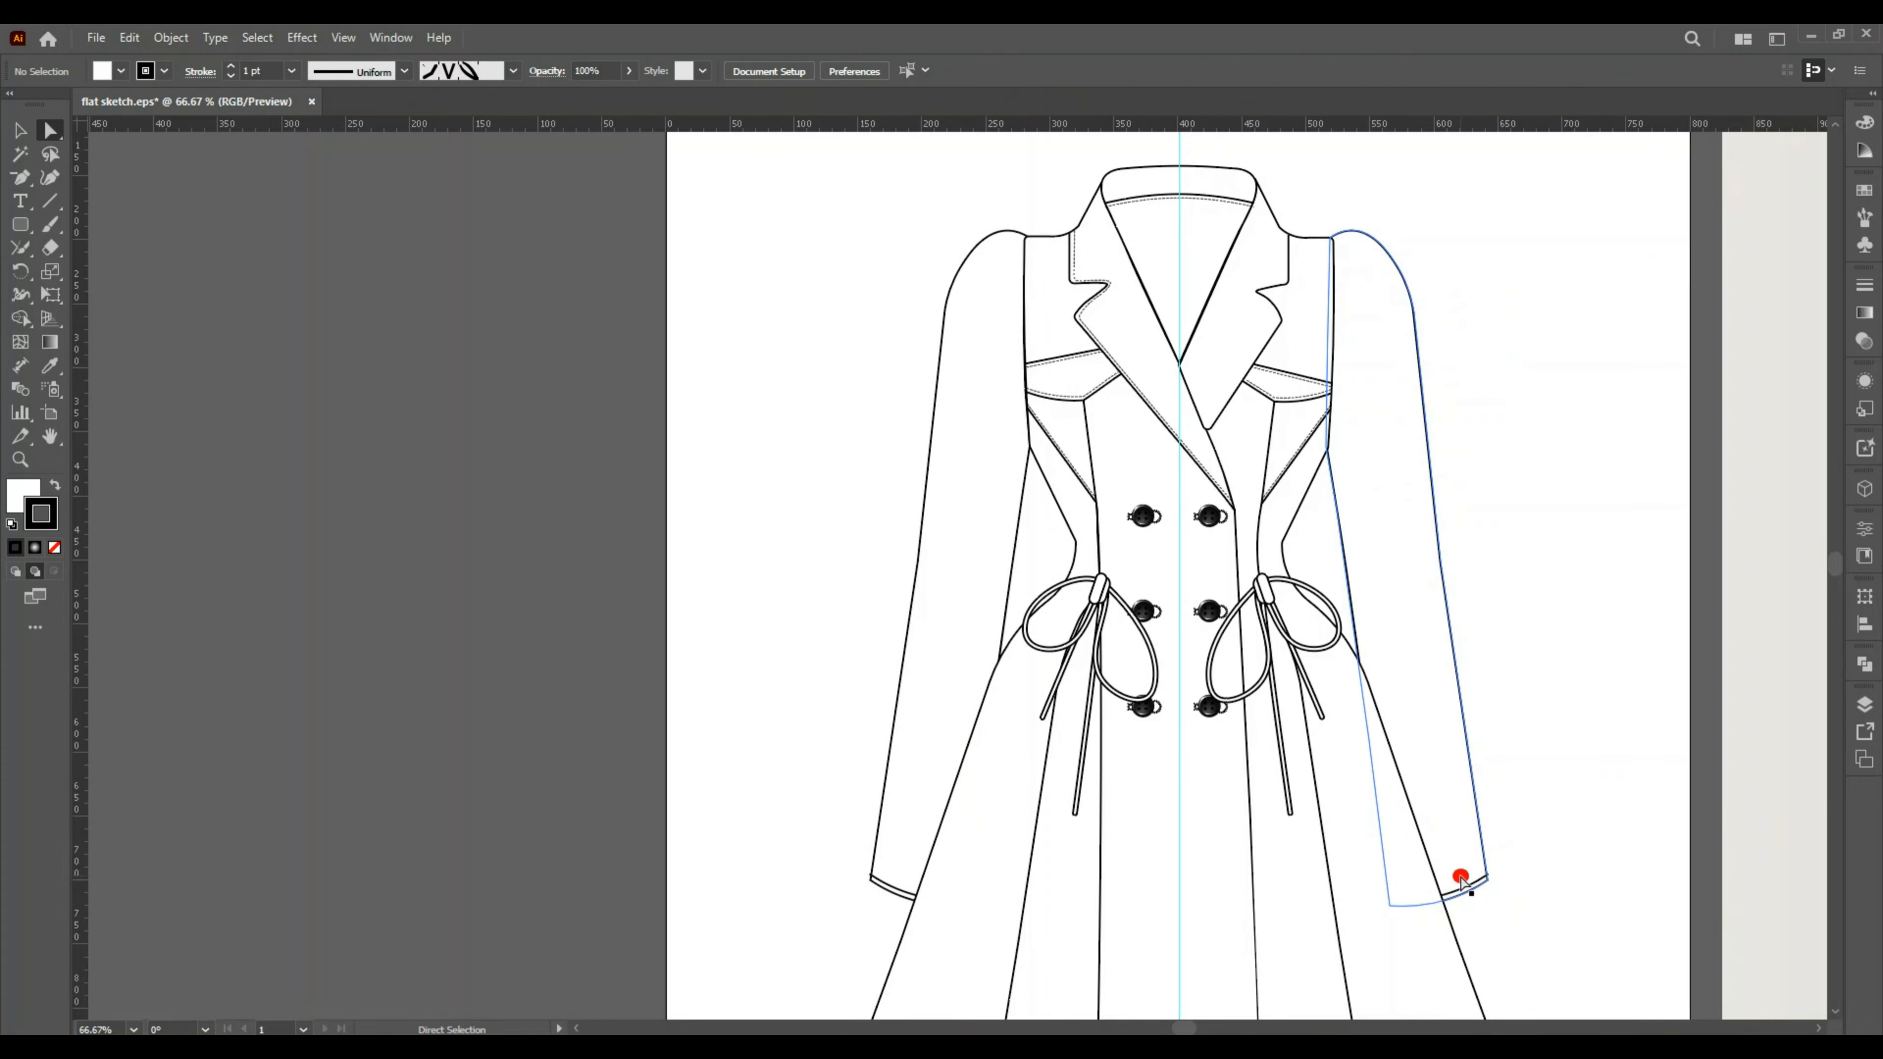
{"action": "left_click", "coordinate": [1463, 888]}
{"action": "left_click", "coordinate": [901, 889], "text": "shift"}
{"action": "key", "text": "i"}
{"action": "left_click", "coordinate": [1080, 392]}
Duplicate the skirt panel outlines slightly offset and delete the upper parts of the copies, keeping only the hem curves.
{"action": "scroll", "coordinate": [894, 759], "scroll_direction": "down", "scroll_amount": 1}
{"action": "scroll", "coordinate": [894, 758], "scroll_direction": "down", "scroll_amount": 2}
{"action": "left_click", "coordinate": [1009, 799]}
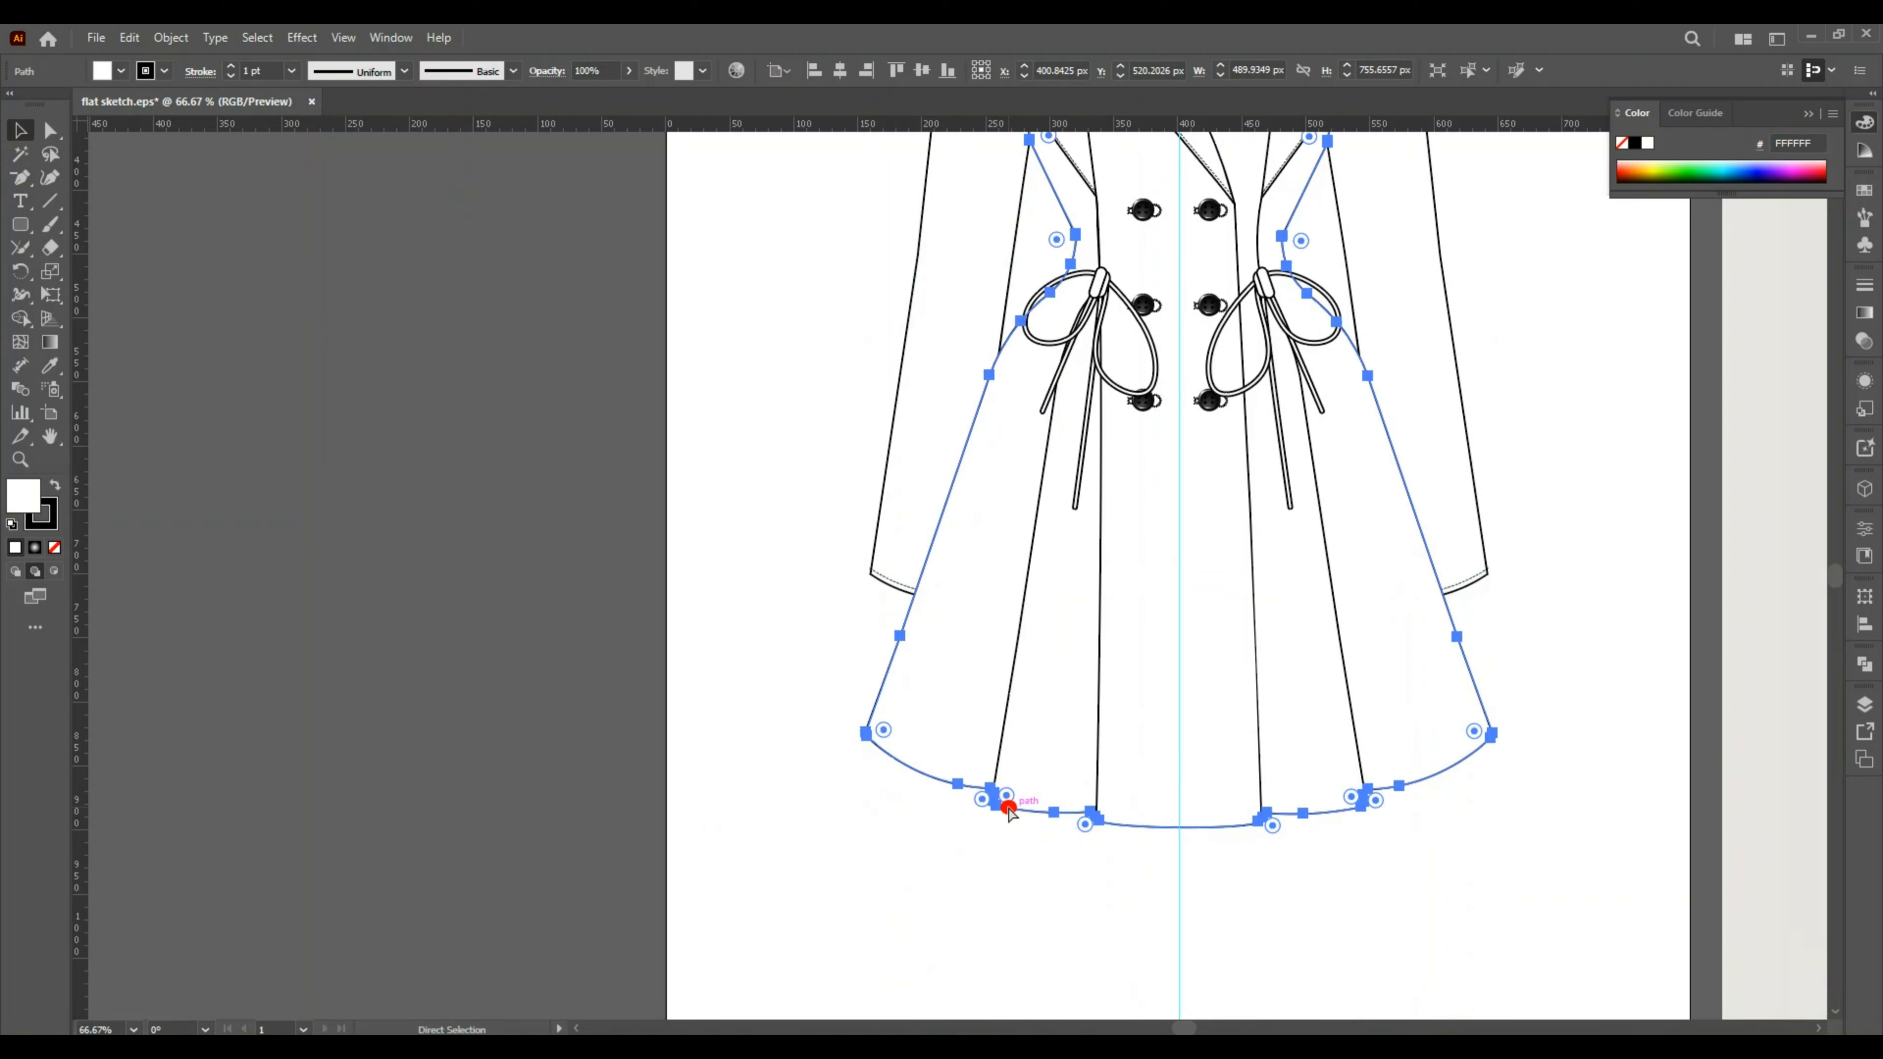
{"action": "key", "text": "a"}
{"action": "left_click", "coordinate": [1370, 373]}
{"action": "key", "text": "Delete"}
{"action": "key", "text": "Delete"}
{"action": "left_click", "coordinate": [992, 369]}
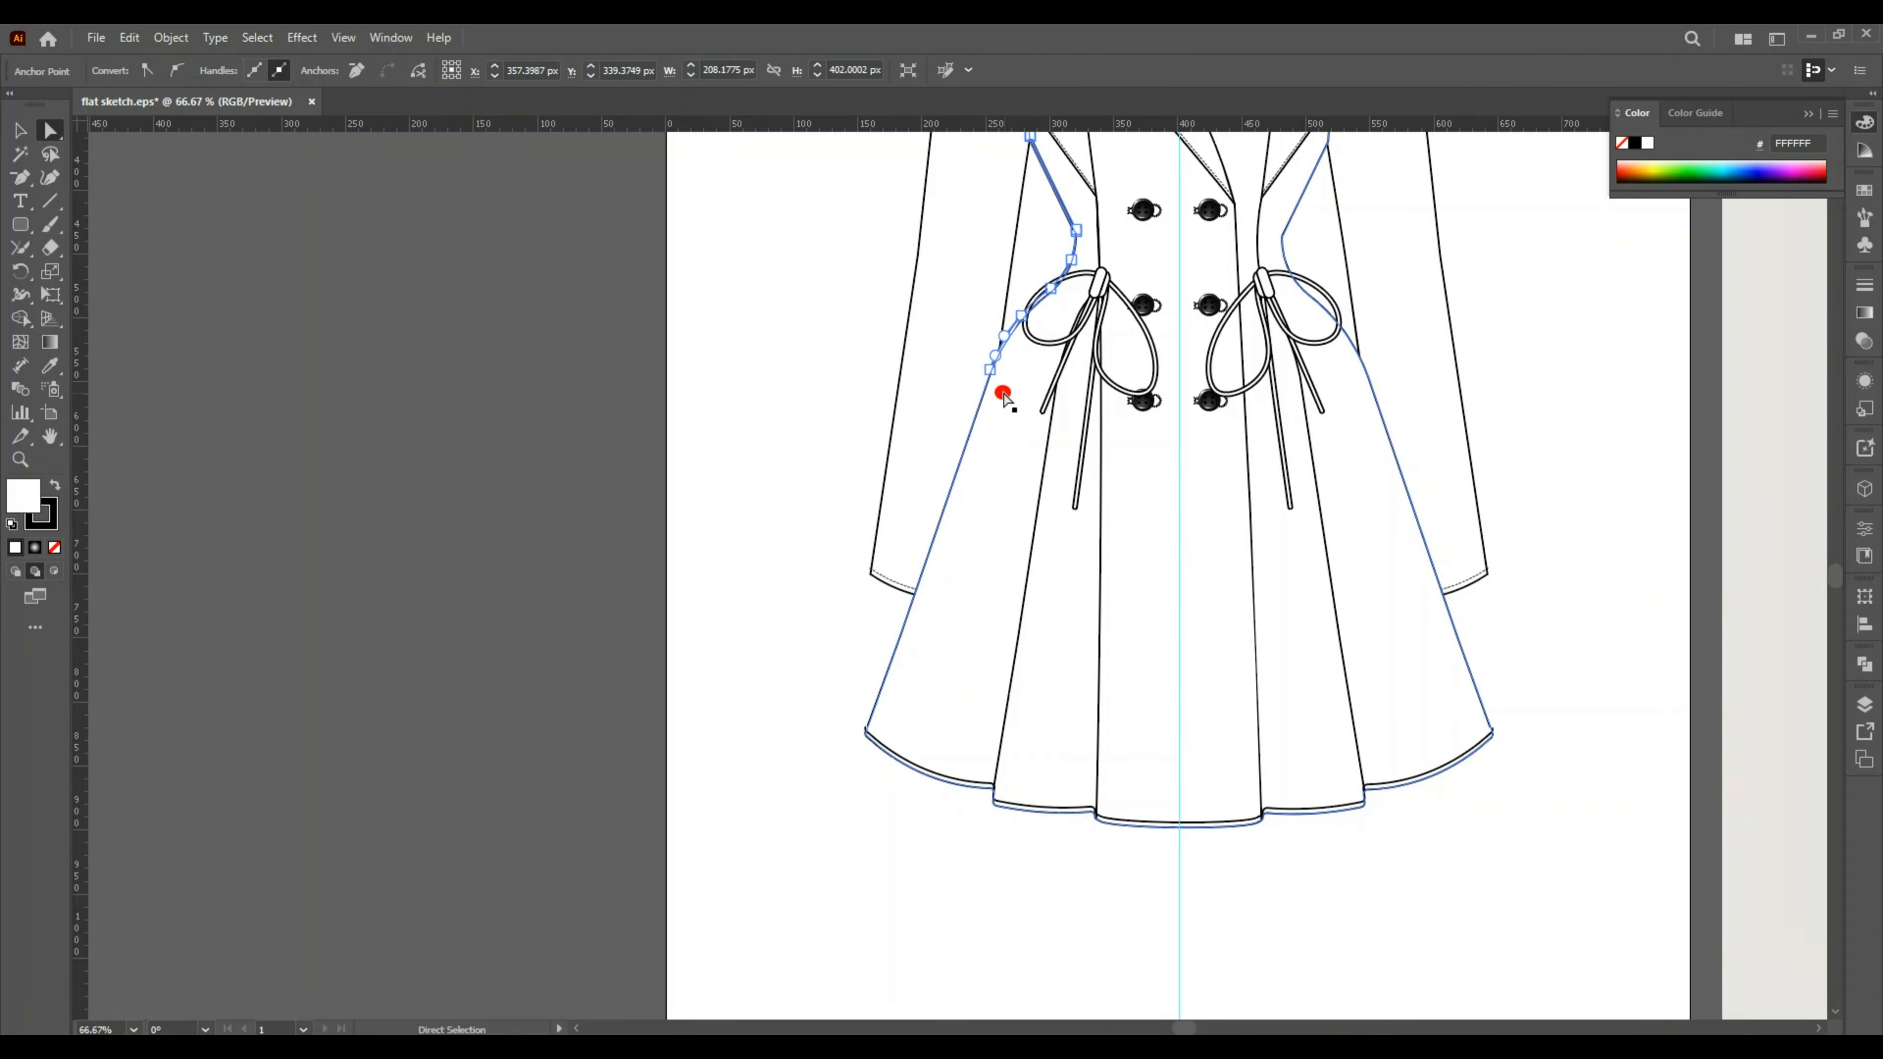
{"action": "key", "text": "Delete"}
{"action": "key", "text": "Delete"}
Apply the dashed stitch style to the skirt hem curve copies.
{"action": "scroll", "coordinate": [1052, 623], "scroll_direction": "up", "scroll_amount": 5}
{"action": "scroll", "coordinate": [1052, 622], "scroll_direction": "down", "scroll_amount": 3}
{"action": "left_click", "coordinate": [1053, 925]}
{"action": "left_click", "coordinate": [20, 139]}
{"action": "left_click", "coordinate": [425, 945]}
Copy both centre-front skirt edges slightly to the left and apply the dashed stitch style with the Eyedropper.
{"action": "scroll", "coordinate": [425, 944], "scroll_direction": "right", "scroll_amount": 5}
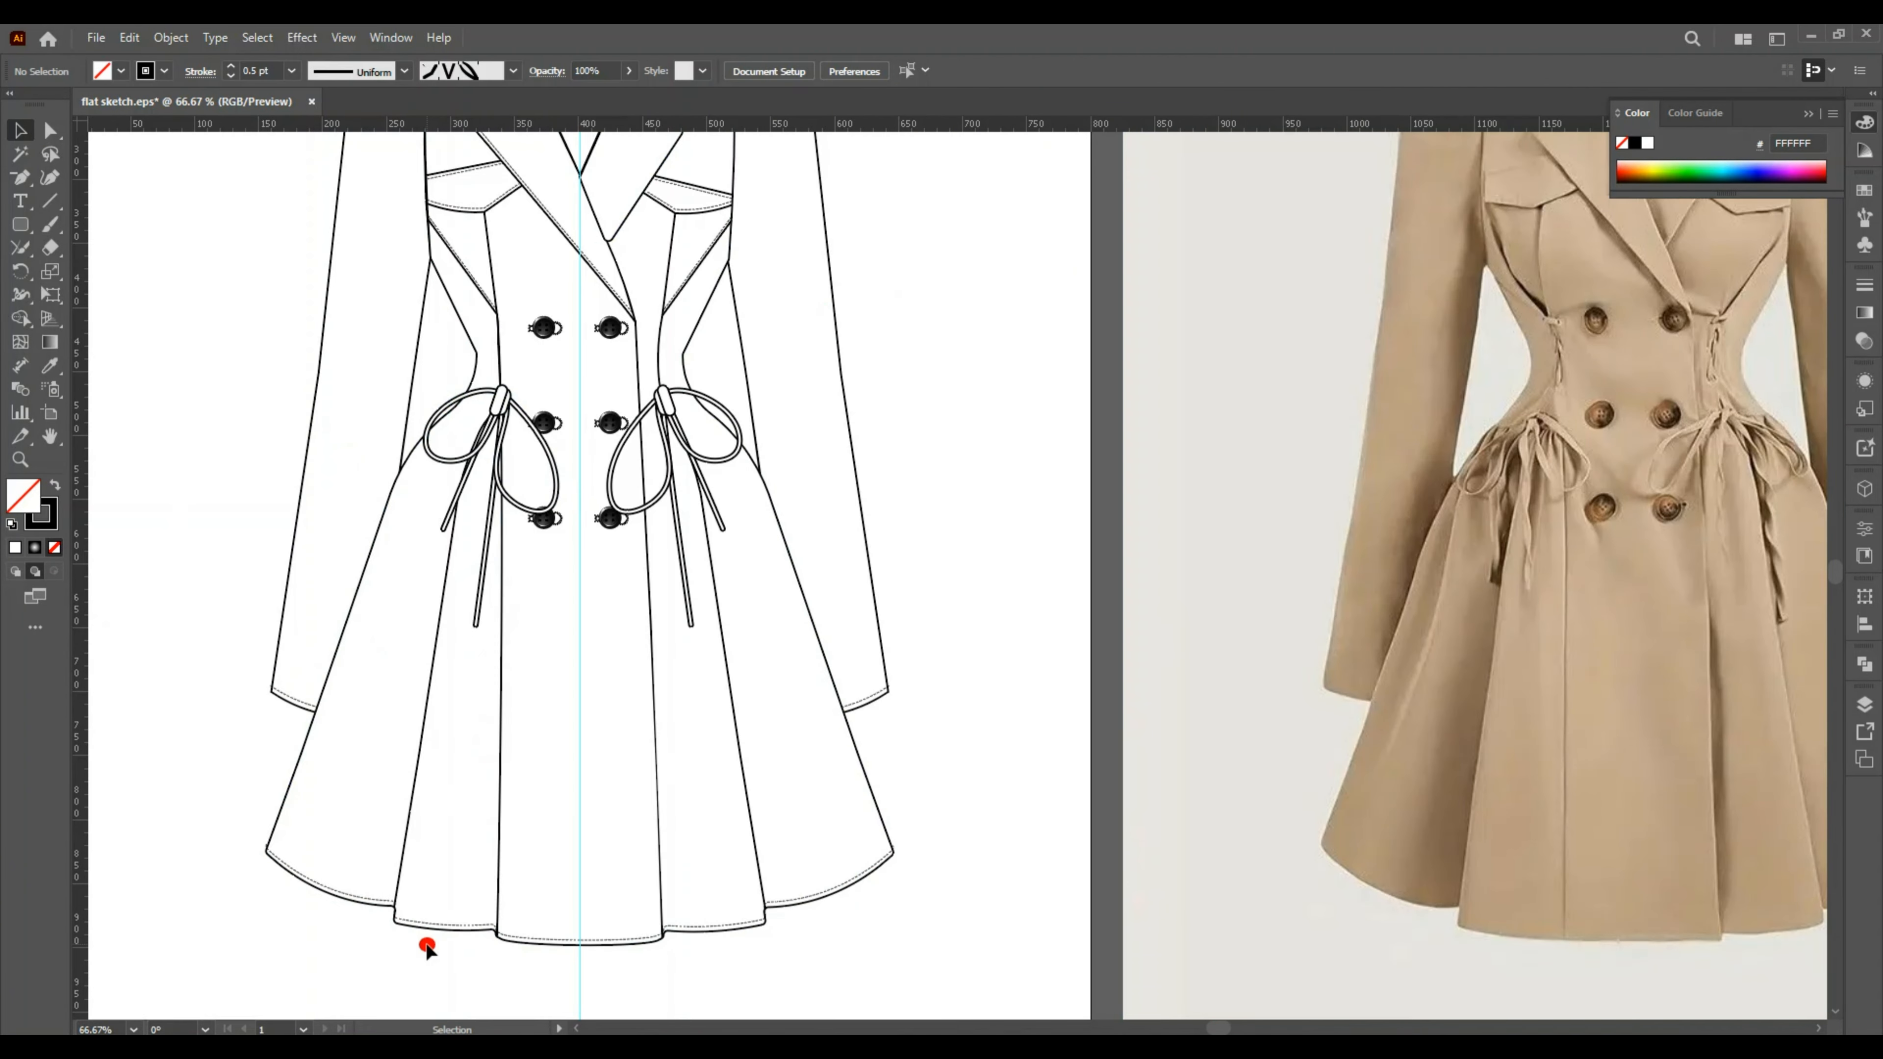
{"action": "left_click", "coordinate": [501, 851]}
{"action": "left_click", "coordinate": [659, 848], "text": "shift"}
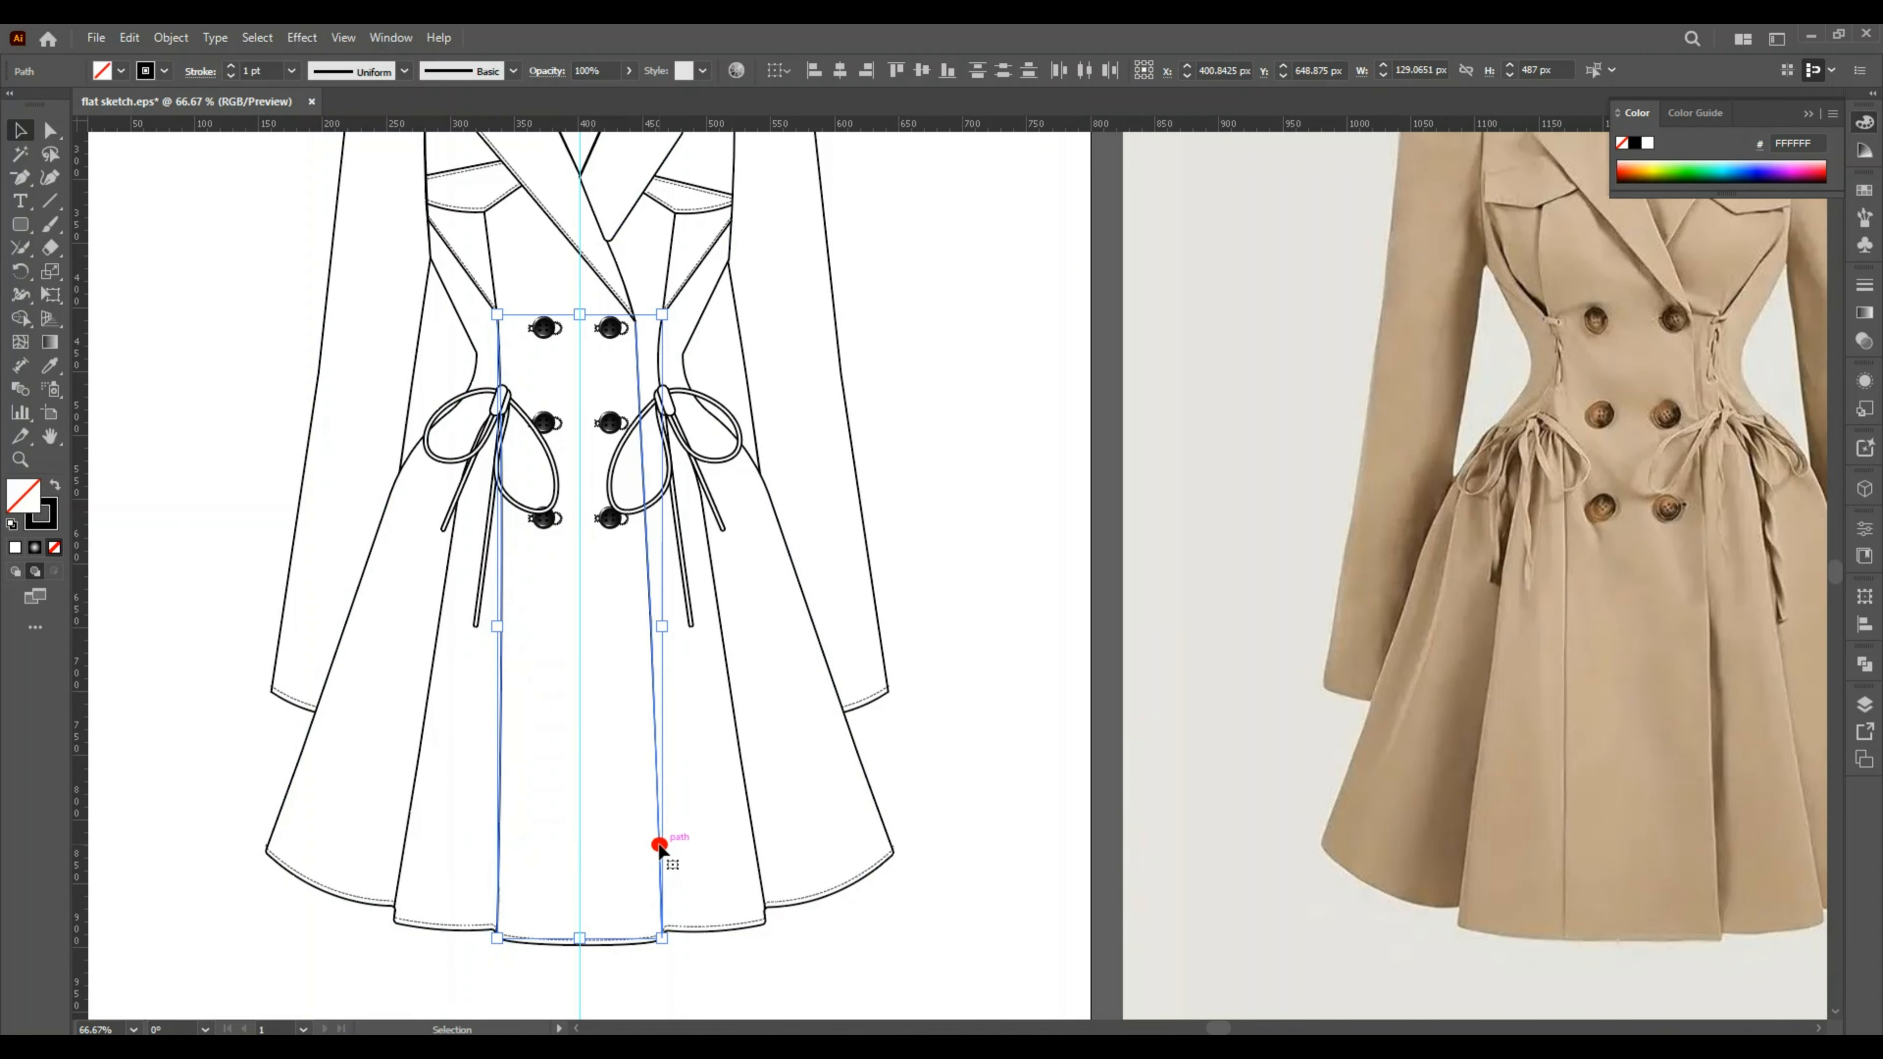
{"action": "key", "text": "i"}
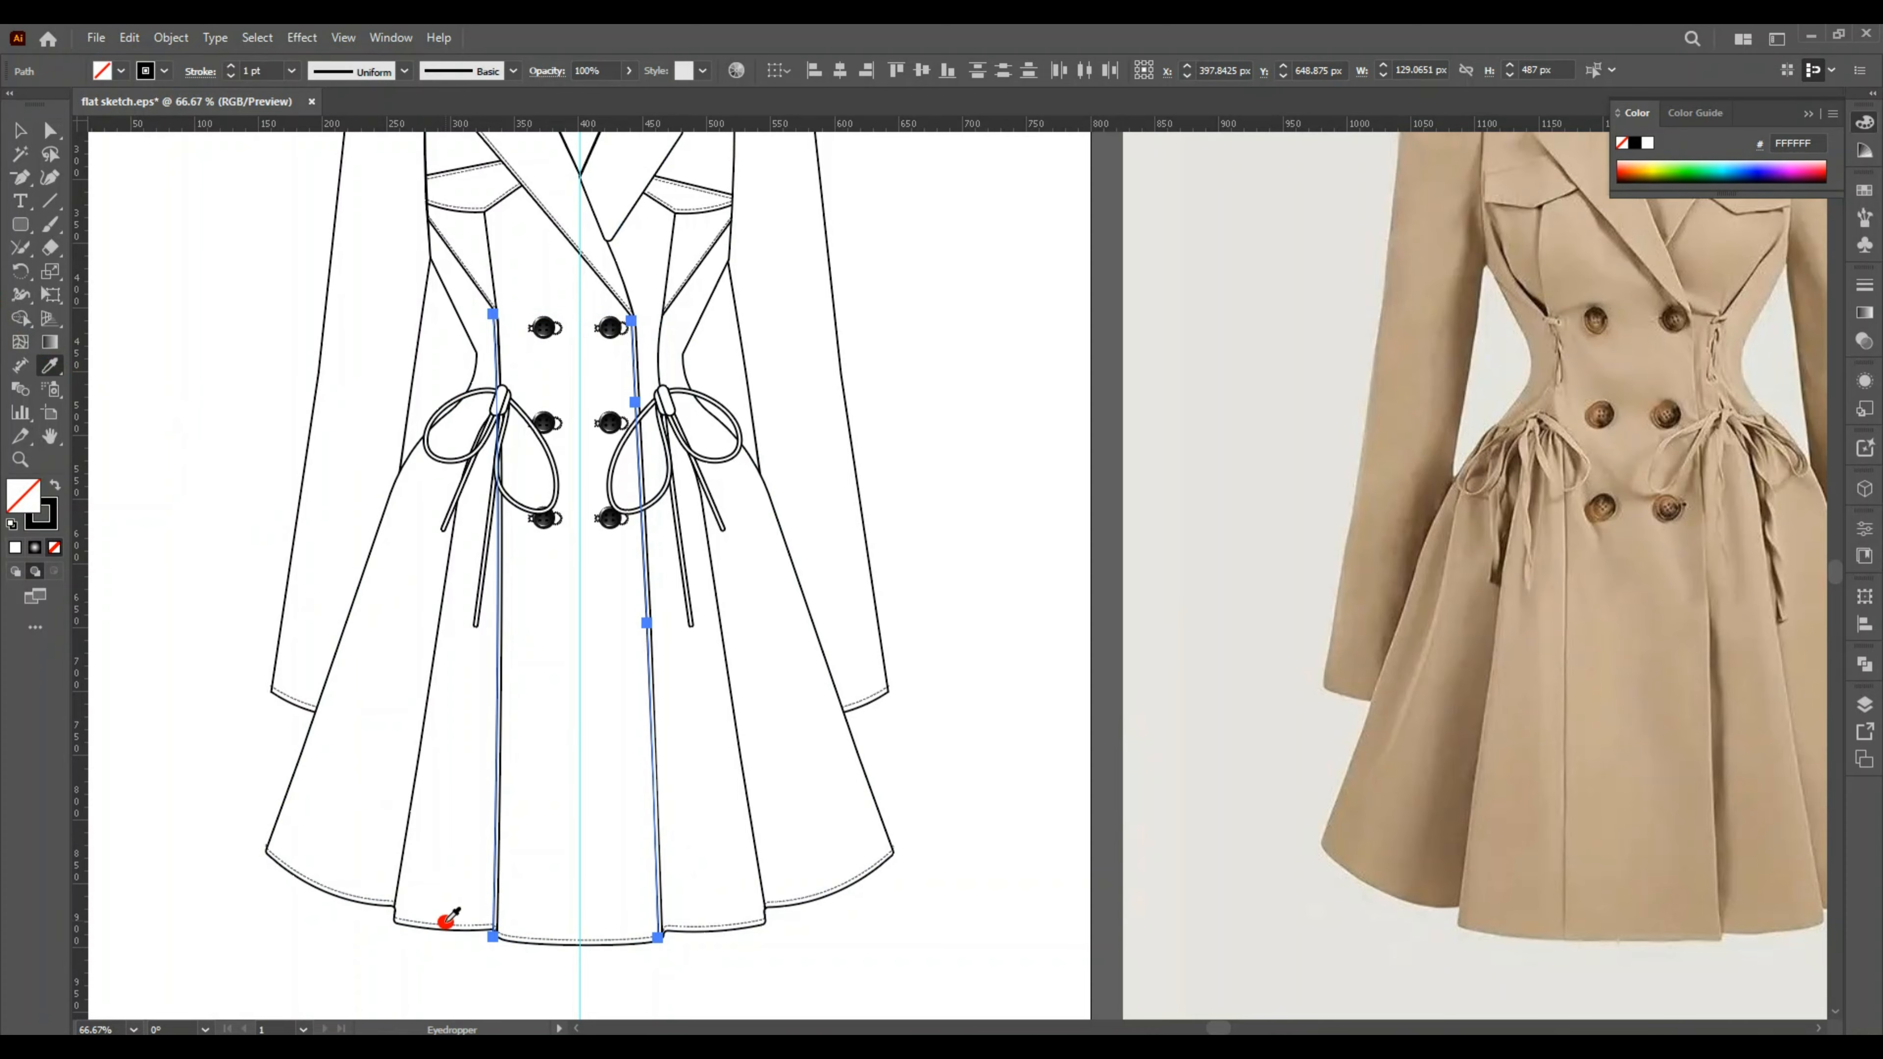
{"action": "left_click", "coordinate": [445, 921]}
Fit the ends of the centre-front stitch lines at the hem and at the top of the front edge.
{"action": "key", "text": "a"}
{"action": "left_click", "coordinate": [492, 939]}
{"action": "key", "text": "ctrl+equal"}
{"action": "key", "text": "ctrl+equal"}
{"action": "key", "text": "ctrl+equal"}
{"action": "key", "text": "ctrl+equal"}
{"action": "key", "text": "ctrl+equal"}
{"action": "key", "text": "ctrl+equal"}
{"action": "key", "text": "ctrl+equal"}
{"action": "left_click_drag", "start_coordinate": [957, 595], "coordinate": [958, 511]}
{"action": "scroll", "coordinate": [1029, 534], "scroll_direction": "up", "scroll_amount": 15}
{"action": "scroll", "coordinate": [1027, 531], "scroll_direction": "up", "scroll_amount": 12}
{"action": "left_click_drag", "start_coordinate": [1193, 1027], "coordinate": [1205, 1028]}
{"action": "scroll", "coordinate": [842, 899], "scroll_direction": "down", "scroll_amount": 5}
{"action": "scroll", "coordinate": [841, 899], "scroll_direction": "down", "scroll_amount": 10}
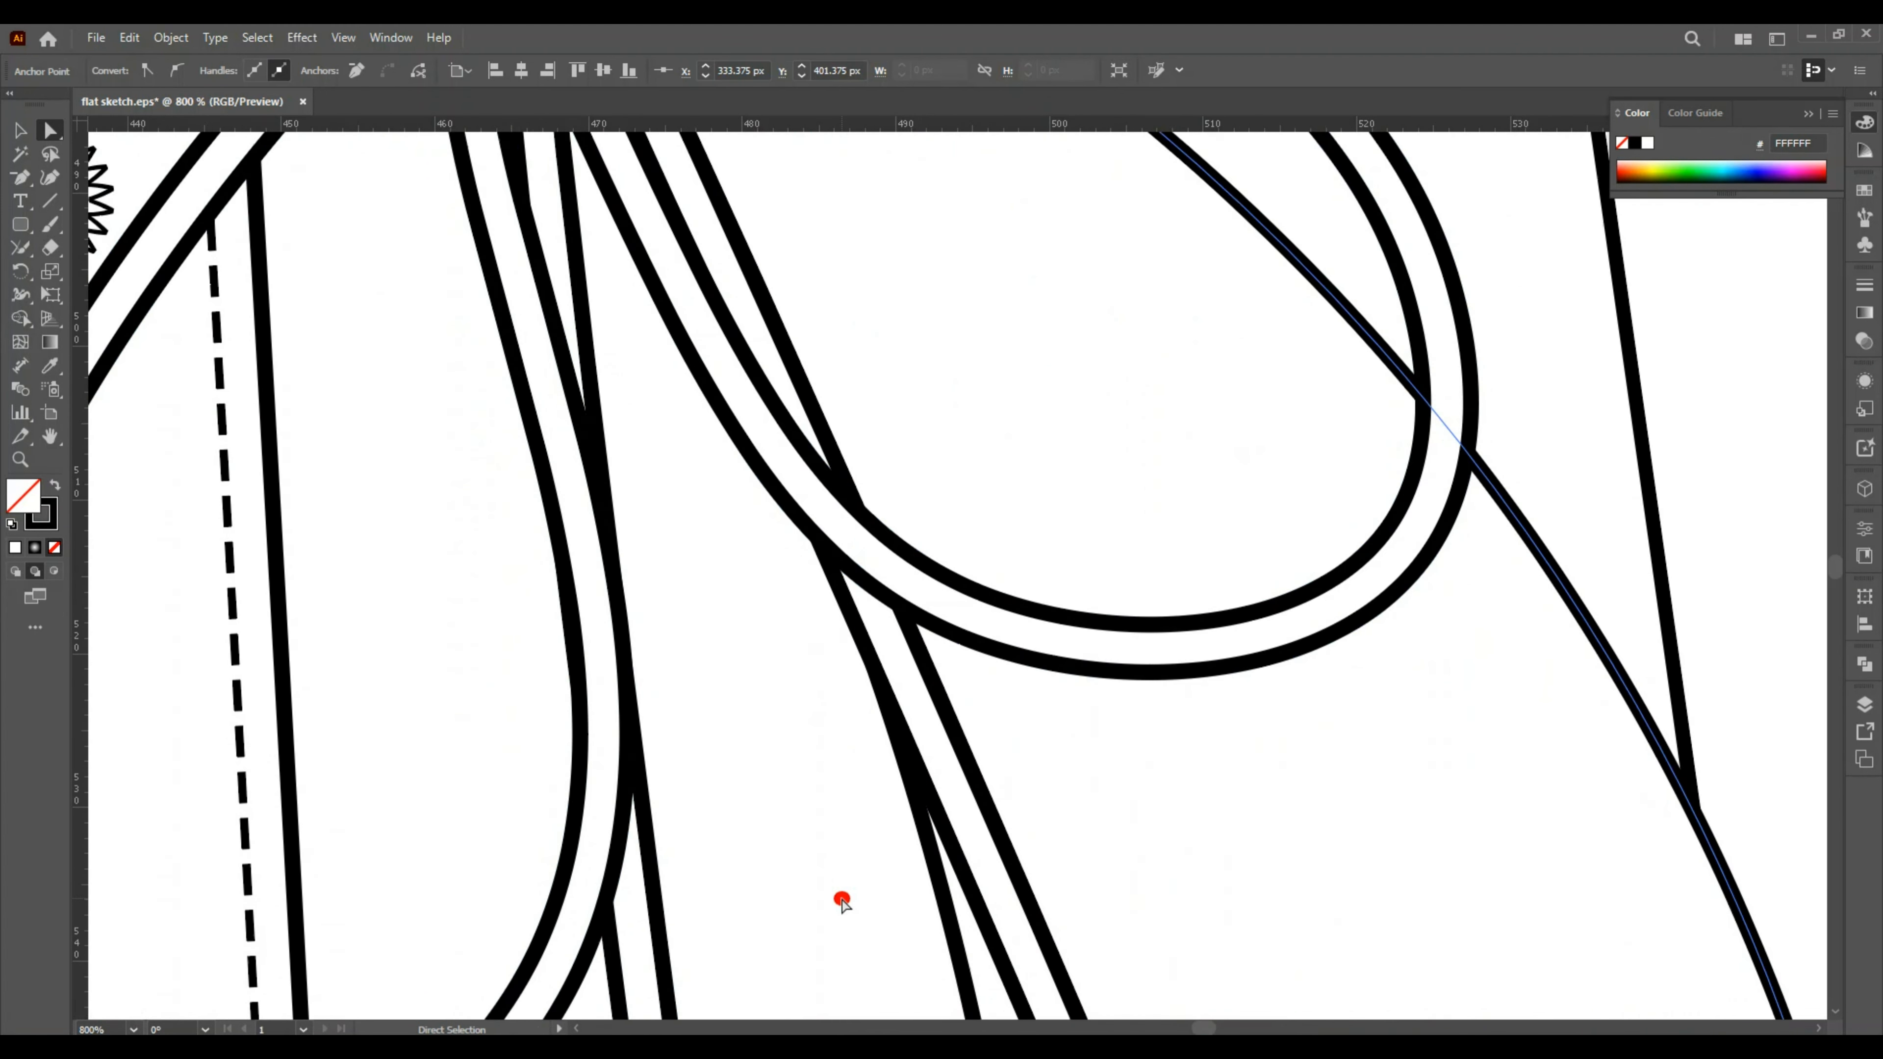
{"action": "scroll", "coordinate": [841, 899], "scroll_direction": "up", "scroll_amount": 12}
{"action": "left_click_drag", "start_coordinate": [150, 289], "coordinate": [144, 245]}
{"action": "key", "text": "ctrl+minus"}
{"action": "key", "text": "ctrl+minus"}
{"action": "key", "text": "ctrl+minus"}
{"action": "key", "text": "ctrl+minus"}
{"action": "key", "text": "ctrl+minus"}
{"action": "key", "text": "ctrl+minus"}
{"action": "key", "text": "ctrl+minus"}
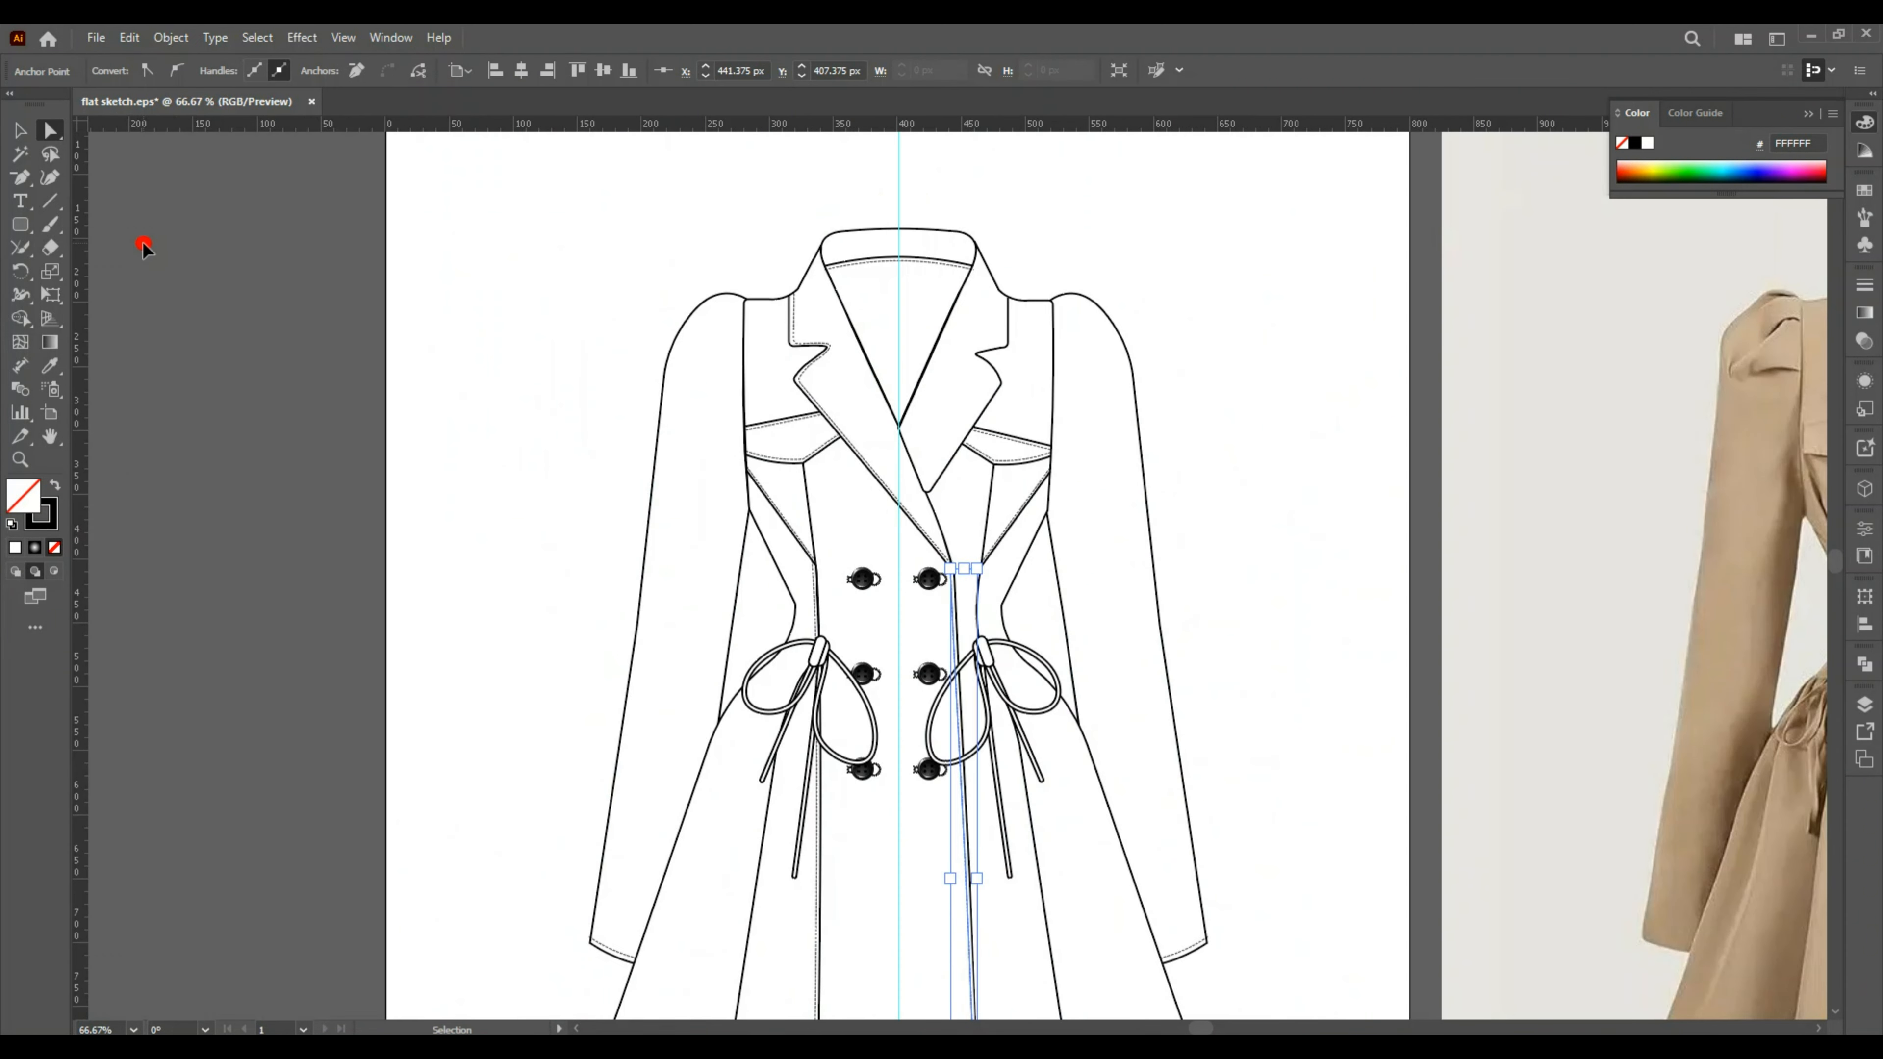
{"action": "scroll", "coordinate": [1253, 598], "scroll_direction": "down", "scroll_amount": 4}
{"action": "left_click", "coordinate": [1253, 597]}
Fit the outer ends of the skirt hem stitching to the skirt's side edges.
{"action": "left_click_drag", "start_coordinate": [1192, 1028], "coordinate": [1199, 1028]}
{"action": "left_click", "coordinate": [462, 863]}
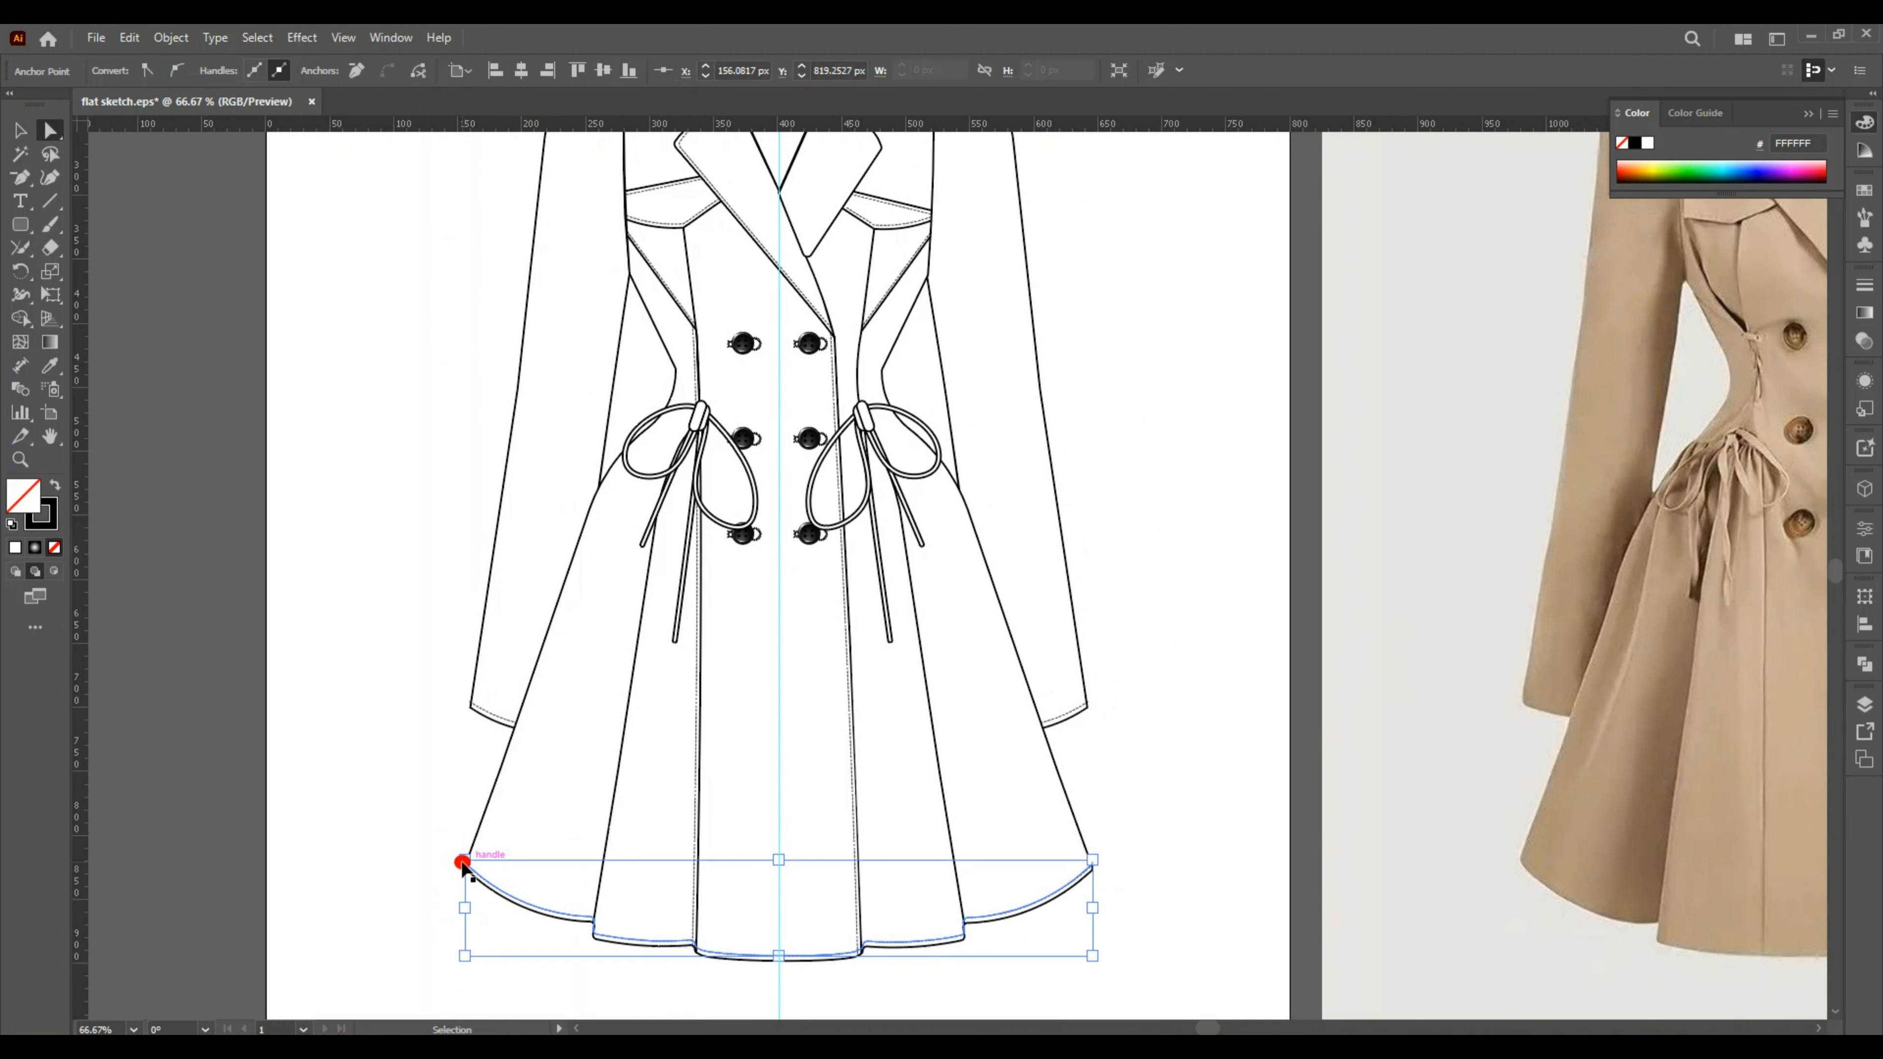
{"action": "key", "text": "ctrl+plus"}
{"action": "key", "text": "ctrl+plus"}
{"action": "key", "text": "ctrl+plus"}
{"action": "key", "text": "ctrl+plus"}
{"action": "key", "text": "ctrl+plus"}
{"action": "left_click_drag", "start_coordinate": [952, 594], "coordinate": [958, 617]}
{"action": "left_click_drag", "start_coordinate": [1178, 1027], "coordinate": [1219, 1031]}
{"action": "key", "text": "ctrl+minus"}
{"action": "key", "text": "ctrl+minus"}
{"action": "key", "text": "ctrl+minus"}
{"action": "key", "text": "ctrl+minus"}
{"action": "key", "text": "ctrl+minus"}
{"action": "scroll", "coordinate": [1348, 692], "scroll_direction": "up", "scroll_amount": 5}
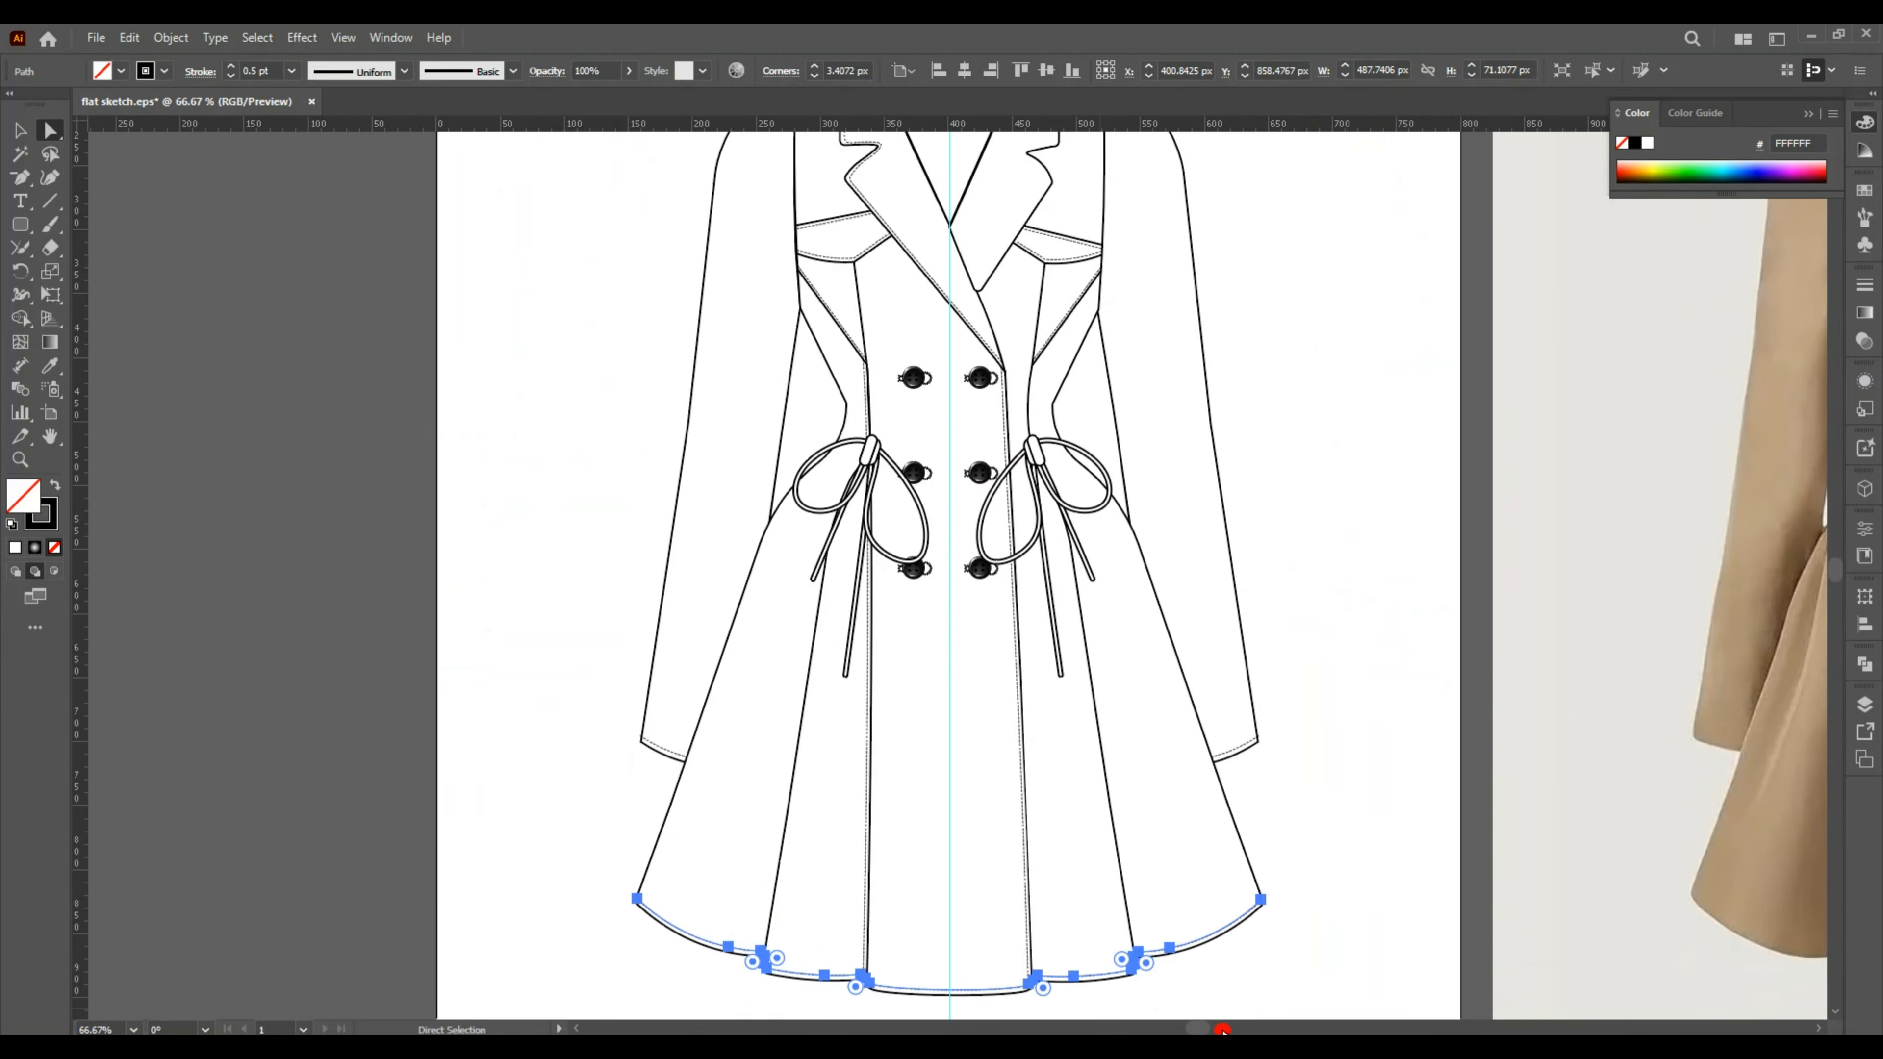
Add dashed topstitching along the right lapel's outer edge and trim its ends to fit.
{"action": "scroll", "coordinate": [956, 593], "scroll_direction": "up", "scroll_amount": 5}
{"action": "key", "text": "v"}
{"action": "left_click_drag", "start_coordinate": [553, 663], "coordinate": [547, 664]}
{"action": "key", "text": "ctrl+plus"}
{"action": "key", "text": "ctrl+plus"}
{"action": "key", "text": "ctrl+plus"}
{"action": "left_click_drag", "start_coordinate": [1020, 473], "coordinate": [1024, 461]}
{"action": "key", "text": "a"}
{"action": "left_click", "coordinate": [826, 838]}
{"action": "key", "text": "Delete"}
{"action": "scroll", "coordinate": [964, 564], "scroll_direction": "up", "scroll_amount": 5}
{"action": "left_click_drag", "start_coordinate": [1082, 379], "coordinate": [1083, 369]}
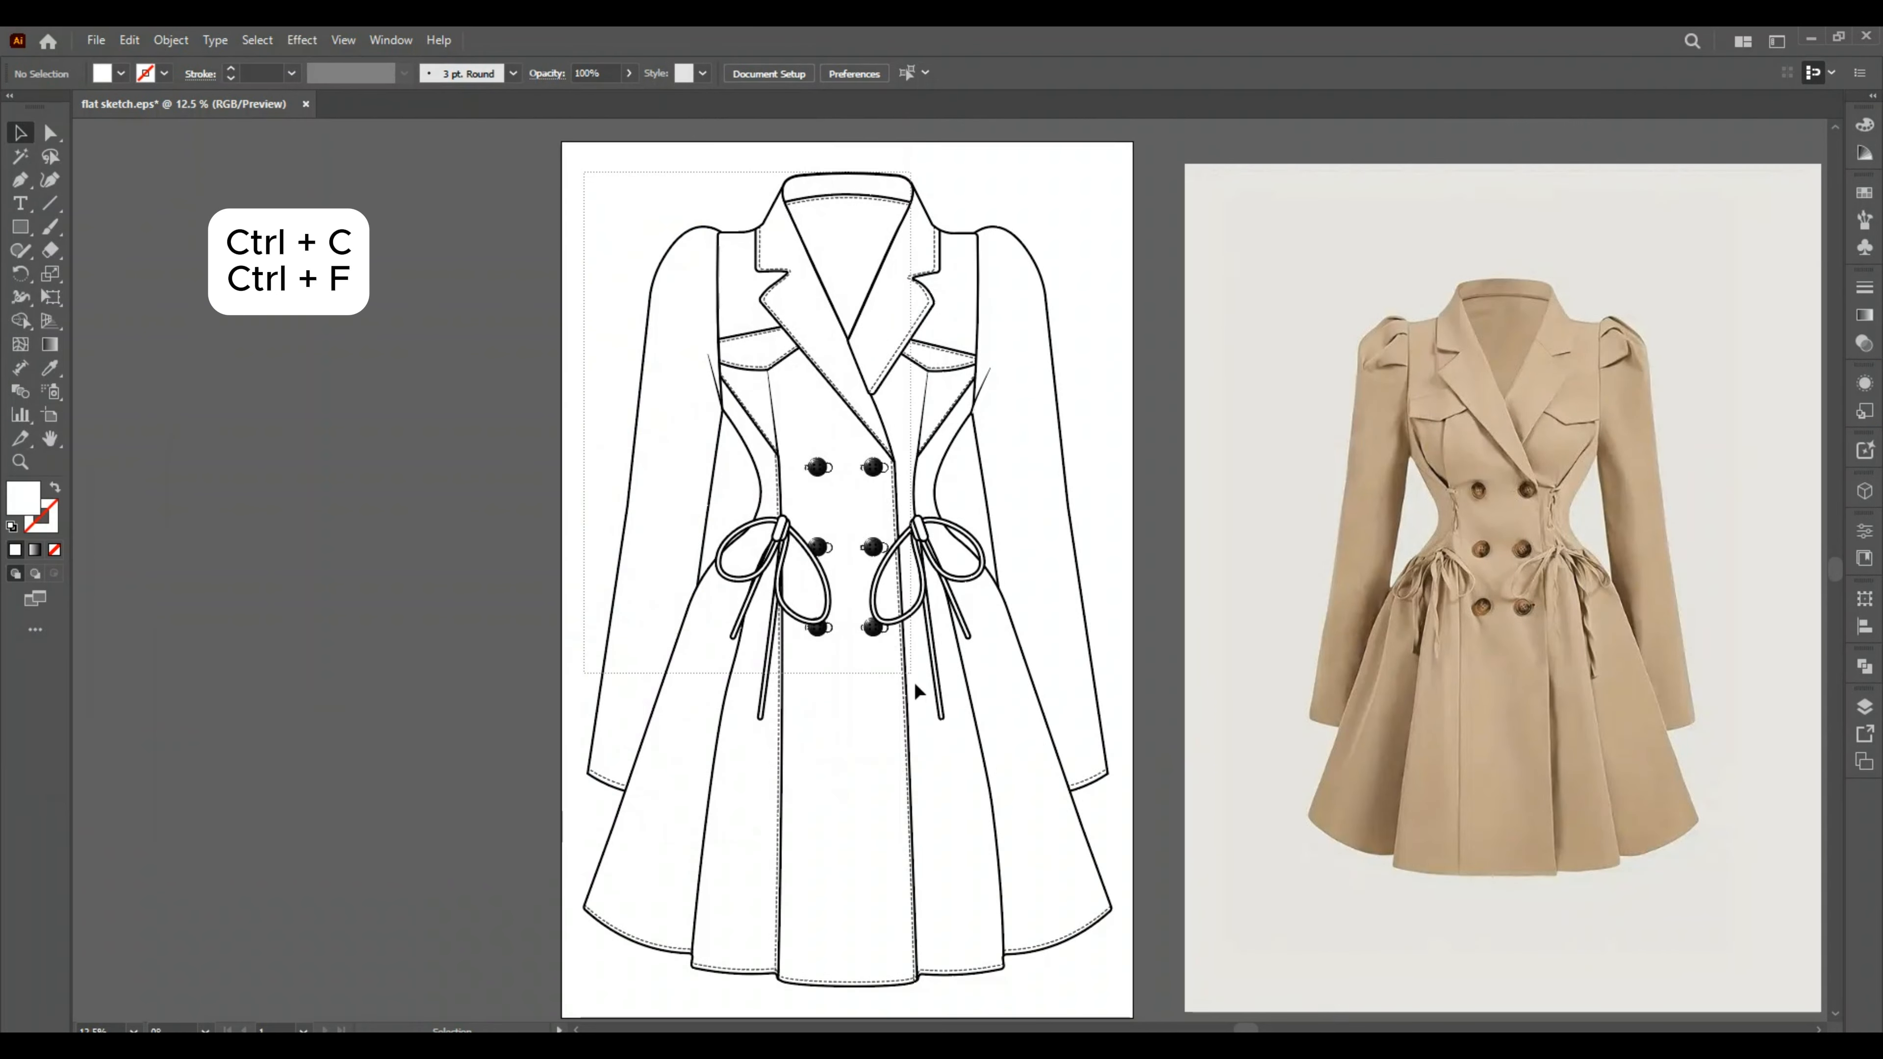
Duplicate the entire coat sketch in front and move the copy to the left of the original.
{"action": "left_click_drag", "start_coordinate": [913, 680], "coordinate": [1132, 993]}
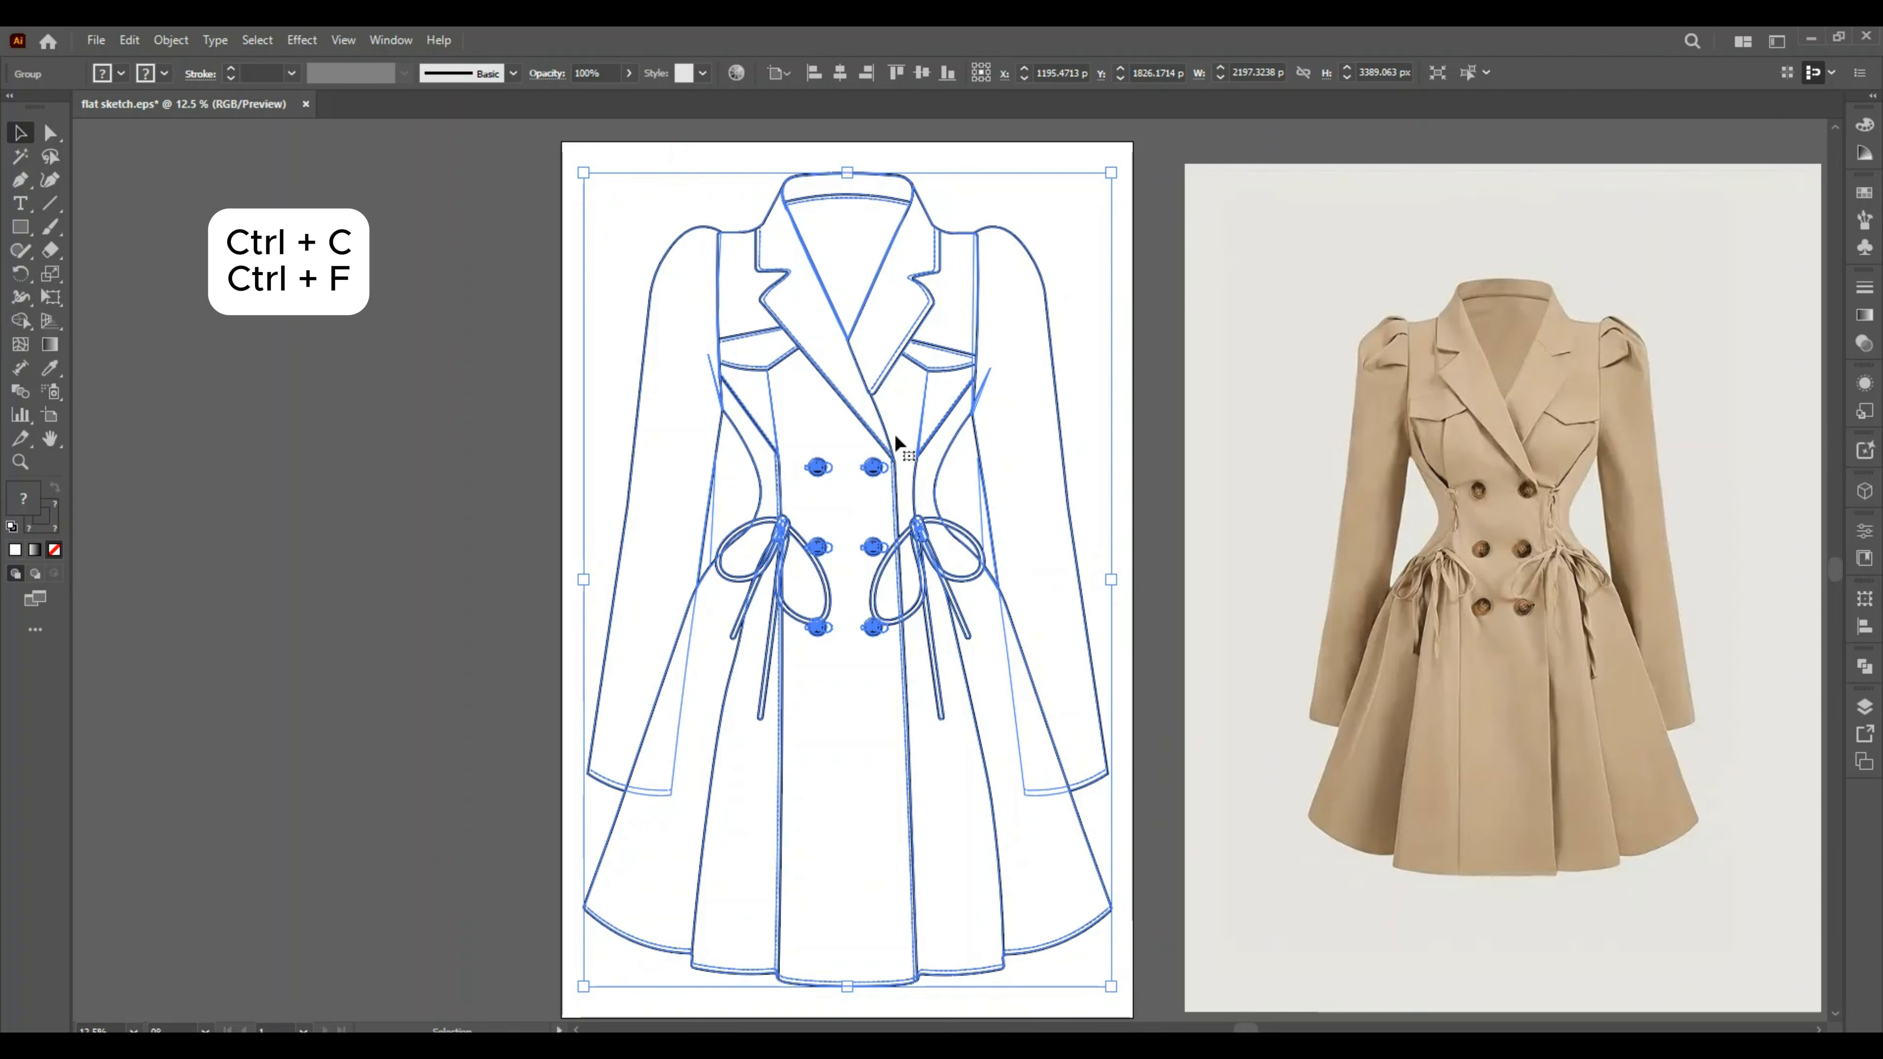
{"action": "key", "text": "a"}
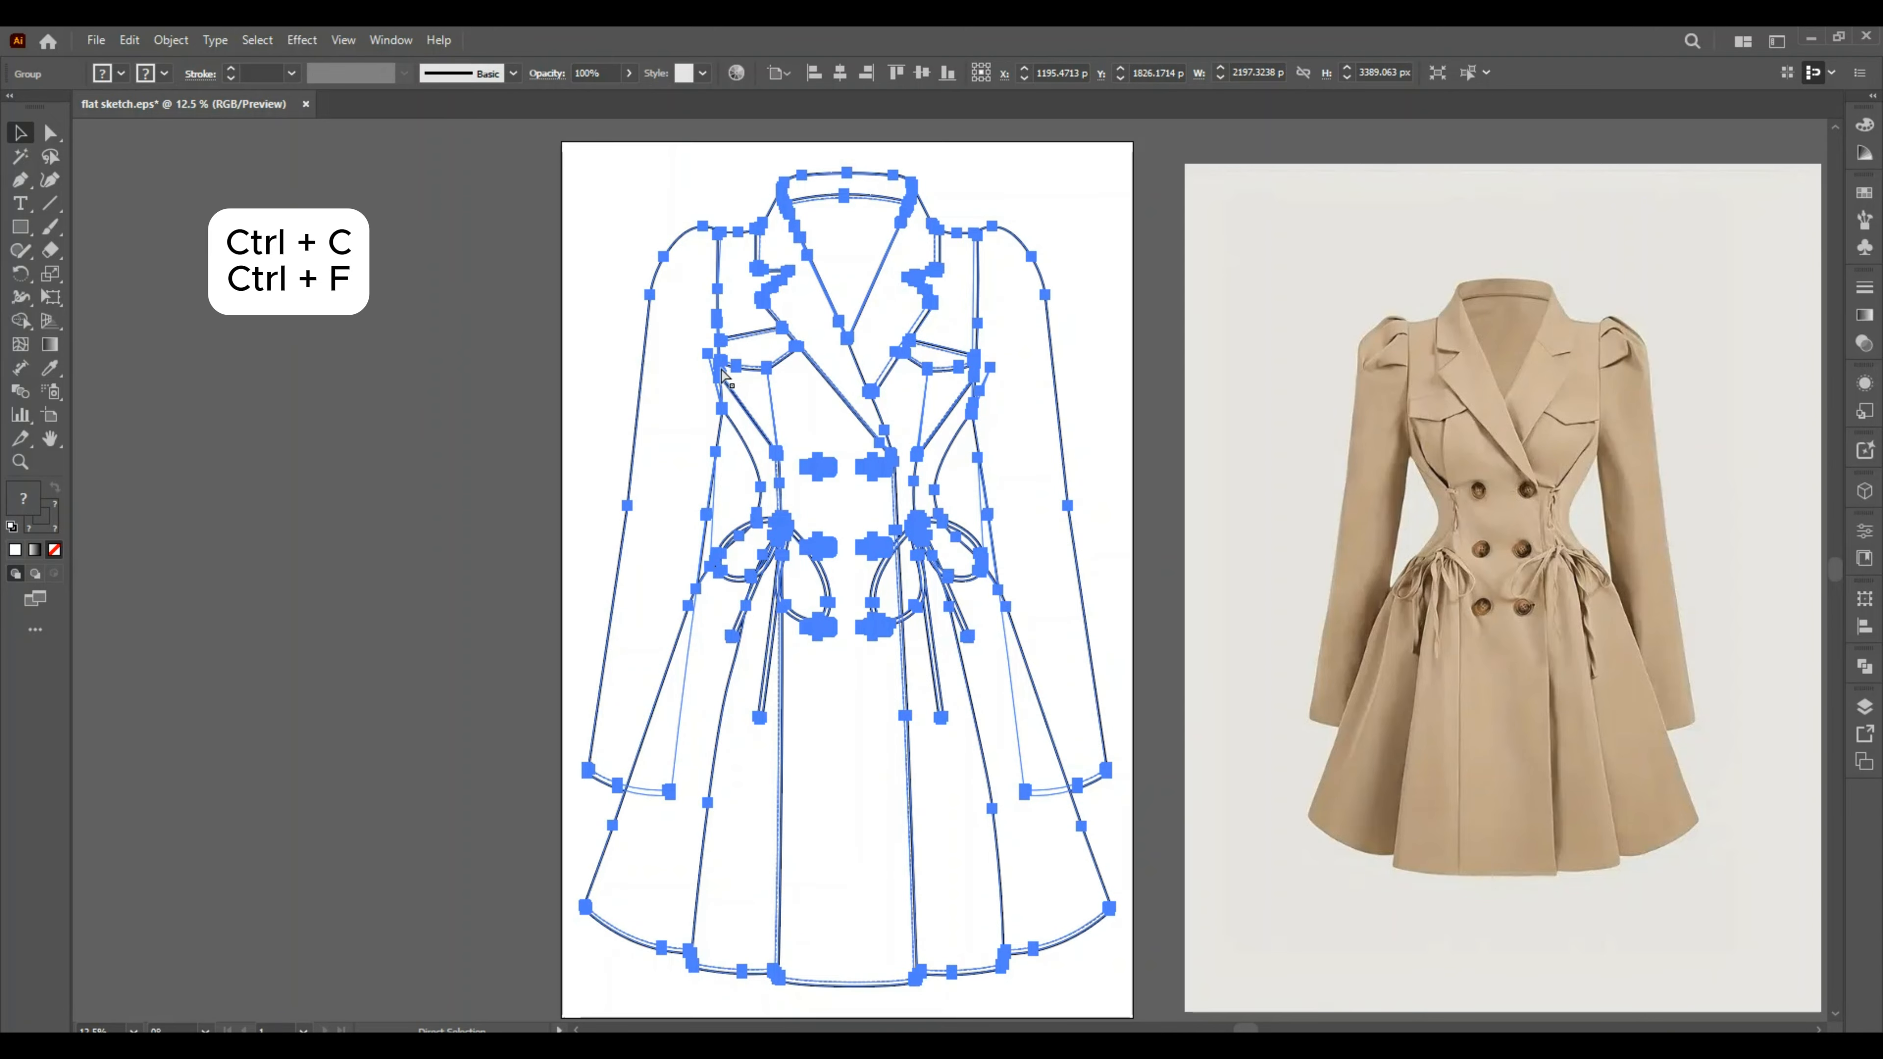
{"action": "key", "text": "ctrl+c"}
{"action": "key", "text": "ctrl+f"}
{"action": "left_click_drag", "start_coordinate": [1030, 678], "coordinate": [505, 669]}
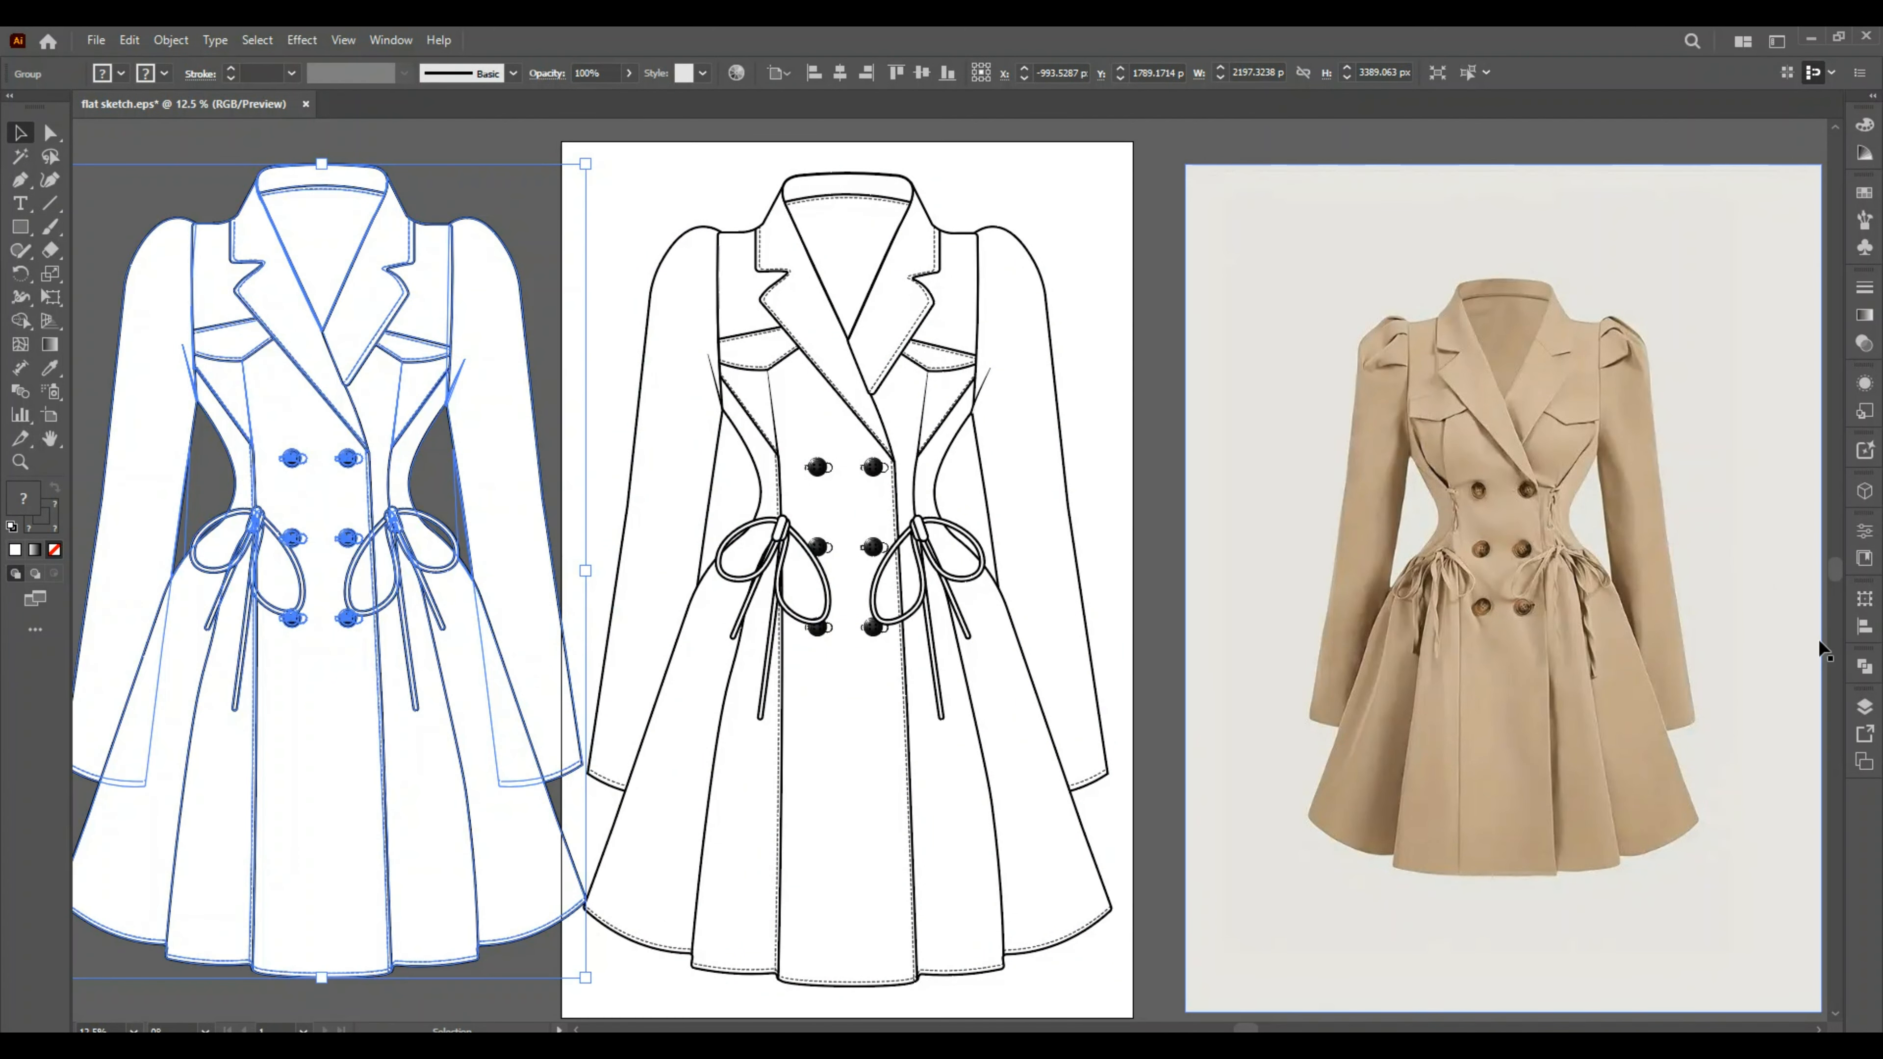
Unite the copied coat into one silhouette with Pathfinder and set its stroke weight to 47 pt.
{"action": "left_click", "coordinate": [1865, 668]}
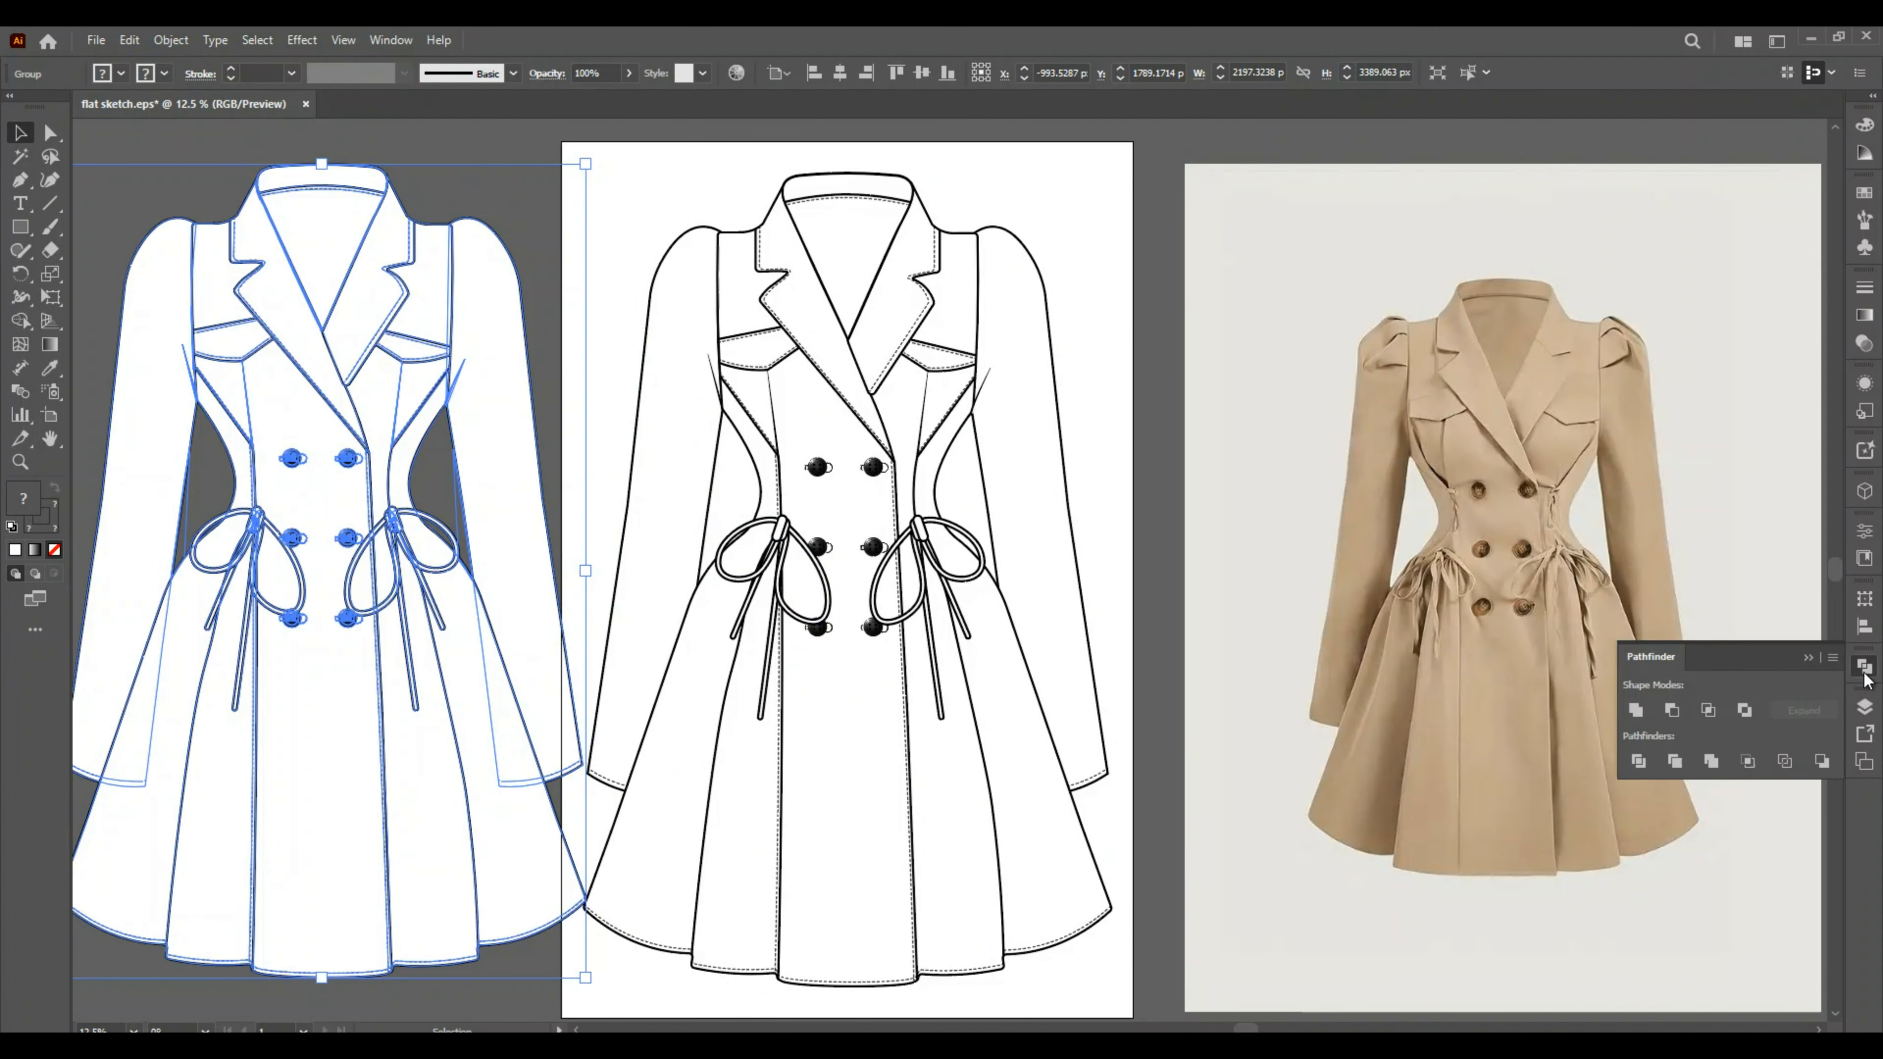
{"action": "left_click", "coordinate": [1637, 711]}
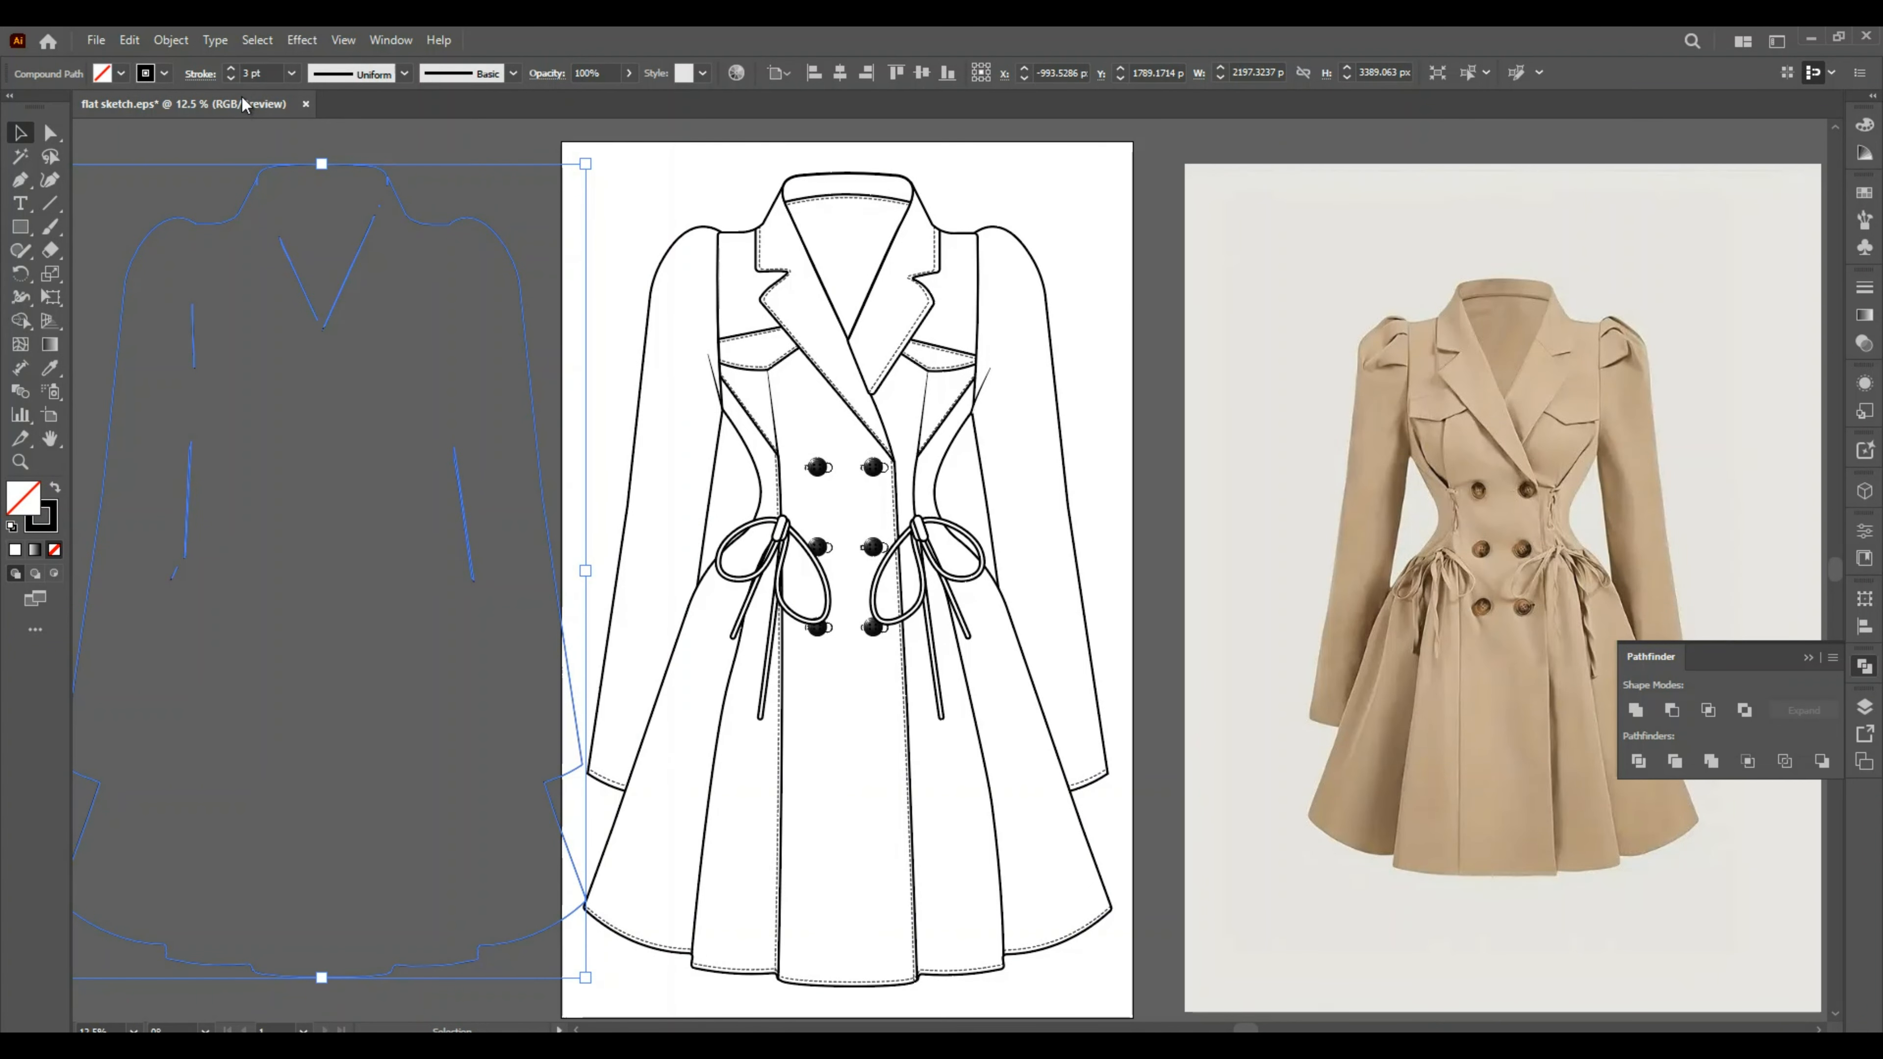
{"action": "left_click", "coordinate": [231, 70]}
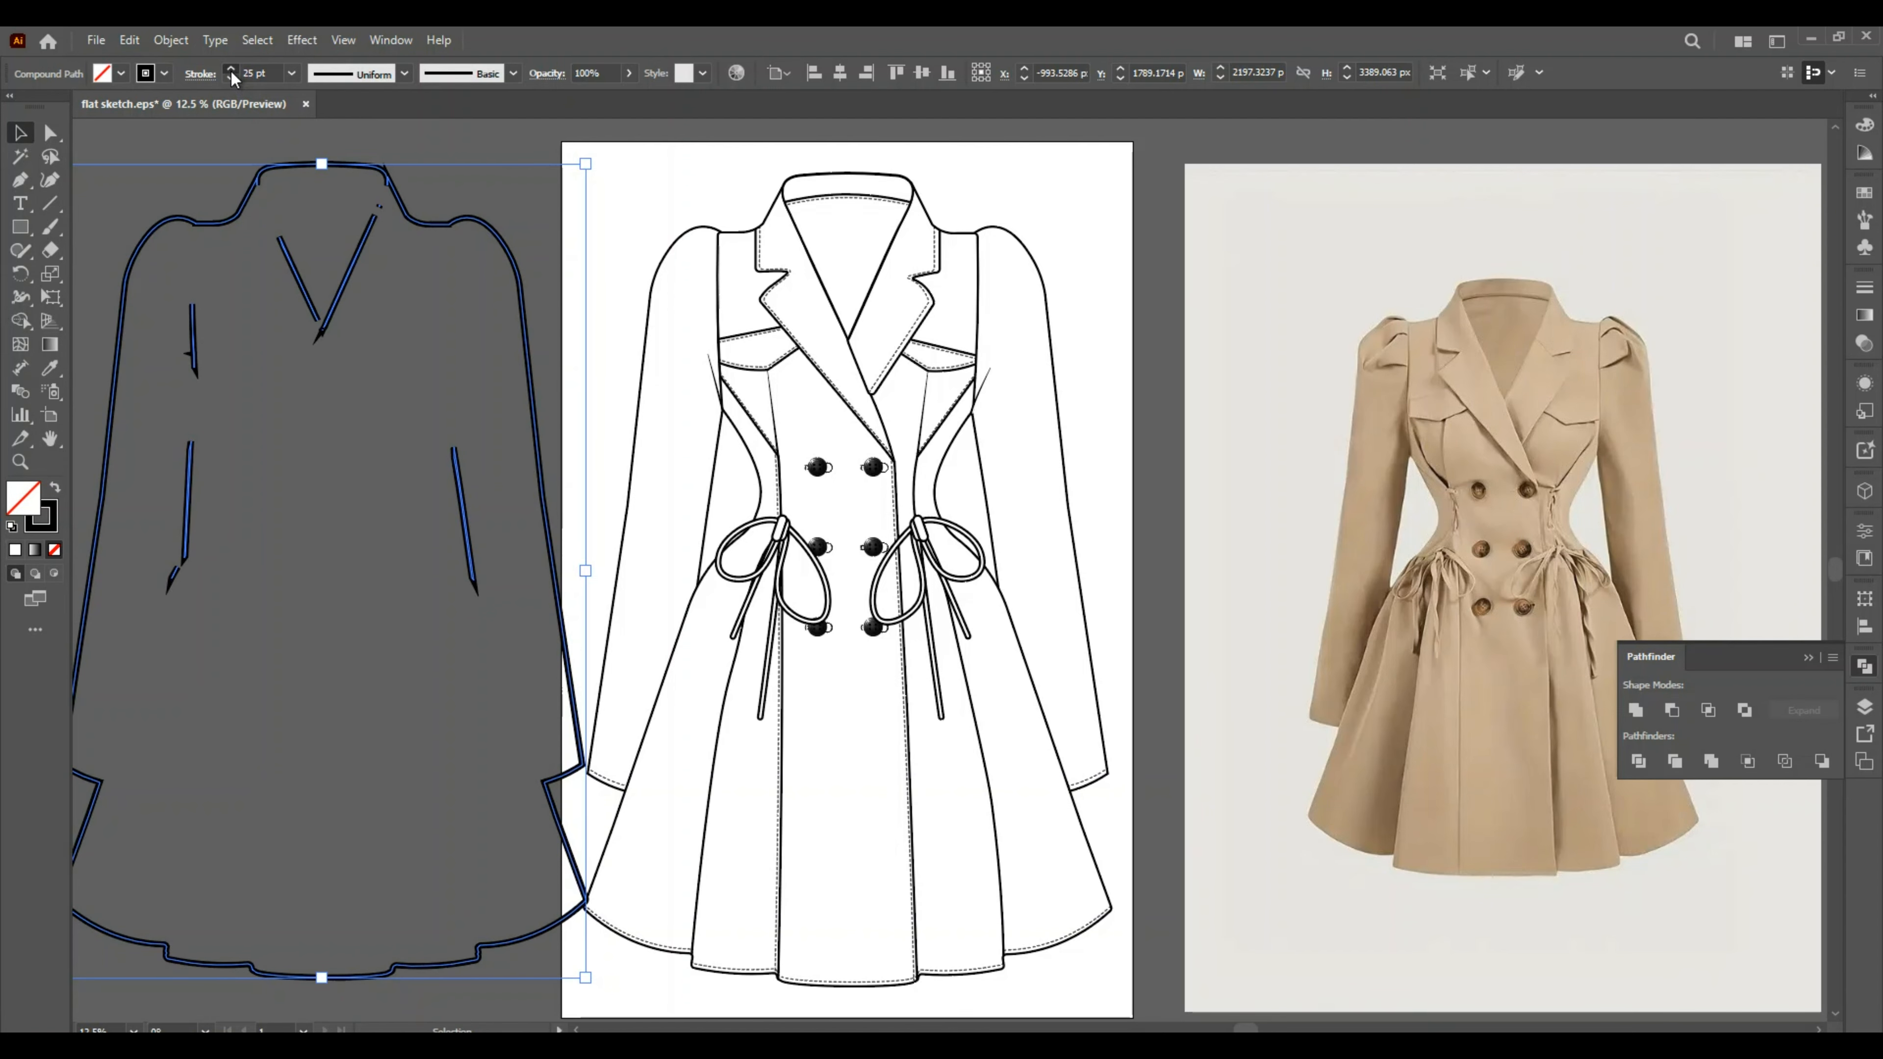
{"action": "left_click", "coordinate": [231, 69]}
Delete the leftover chest and left sleeve line fragments inside the thick silhouette.
{"action": "key", "text": "a"}
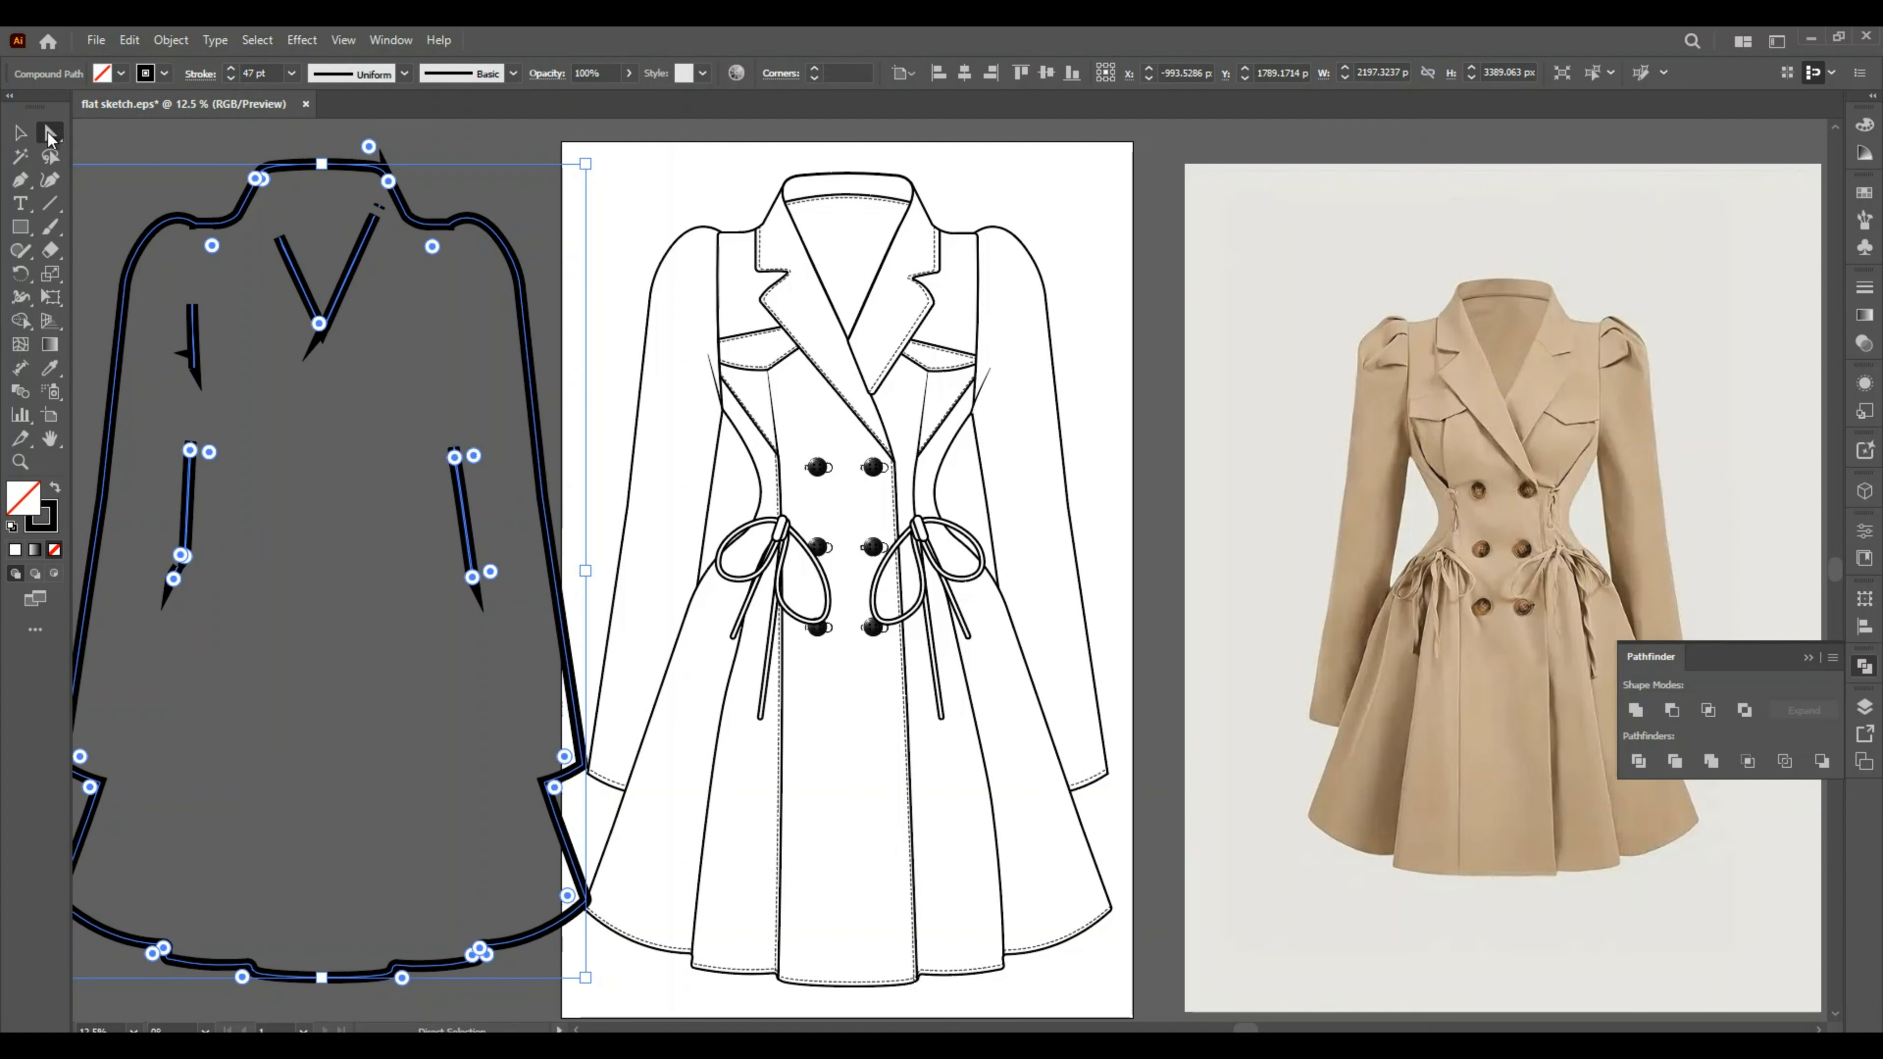
{"action": "left_click", "coordinate": [150, 153]}
{"action": "left_click", "coordinate": [193, 357]}
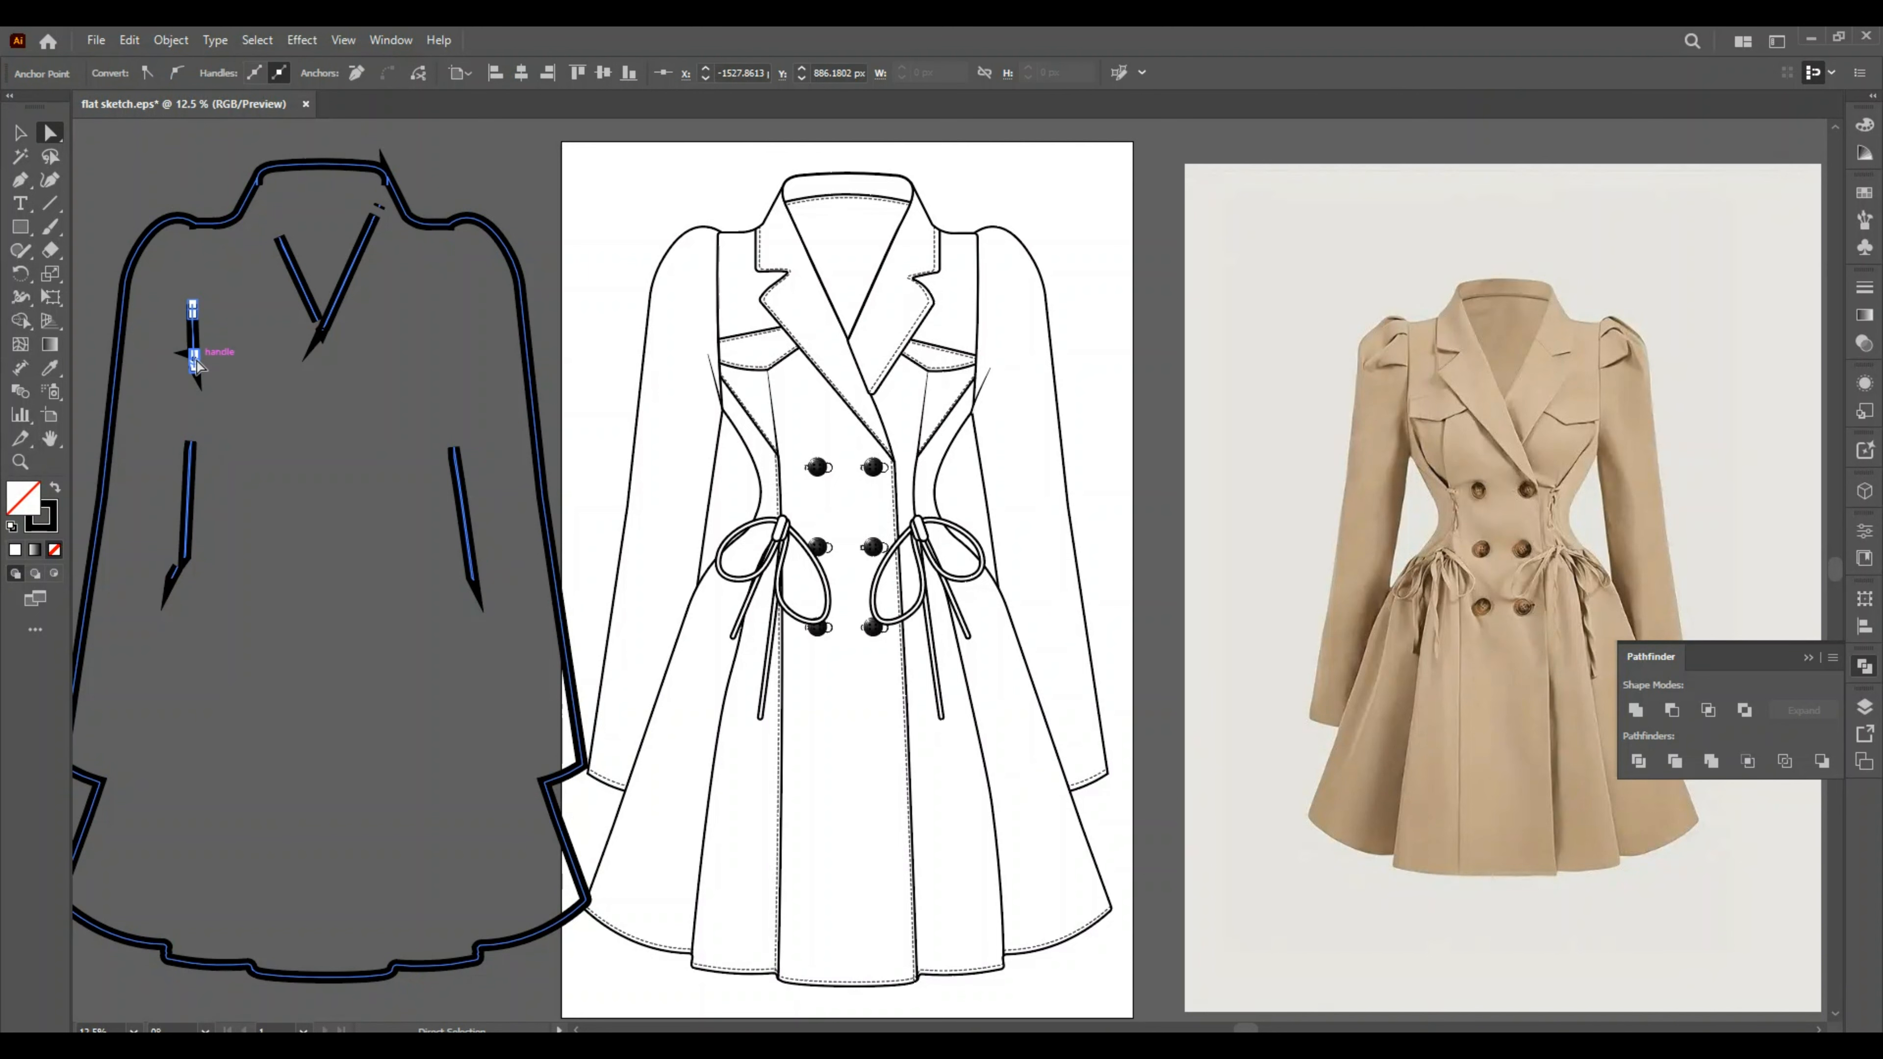
{"action": "left_click", "coordinate": [202, 394]}
{"action": "key", "text": "Delete"}
{"action": "left_click", "coordinate": [190, 445]}
{"action": "key", "text": "Delete"}
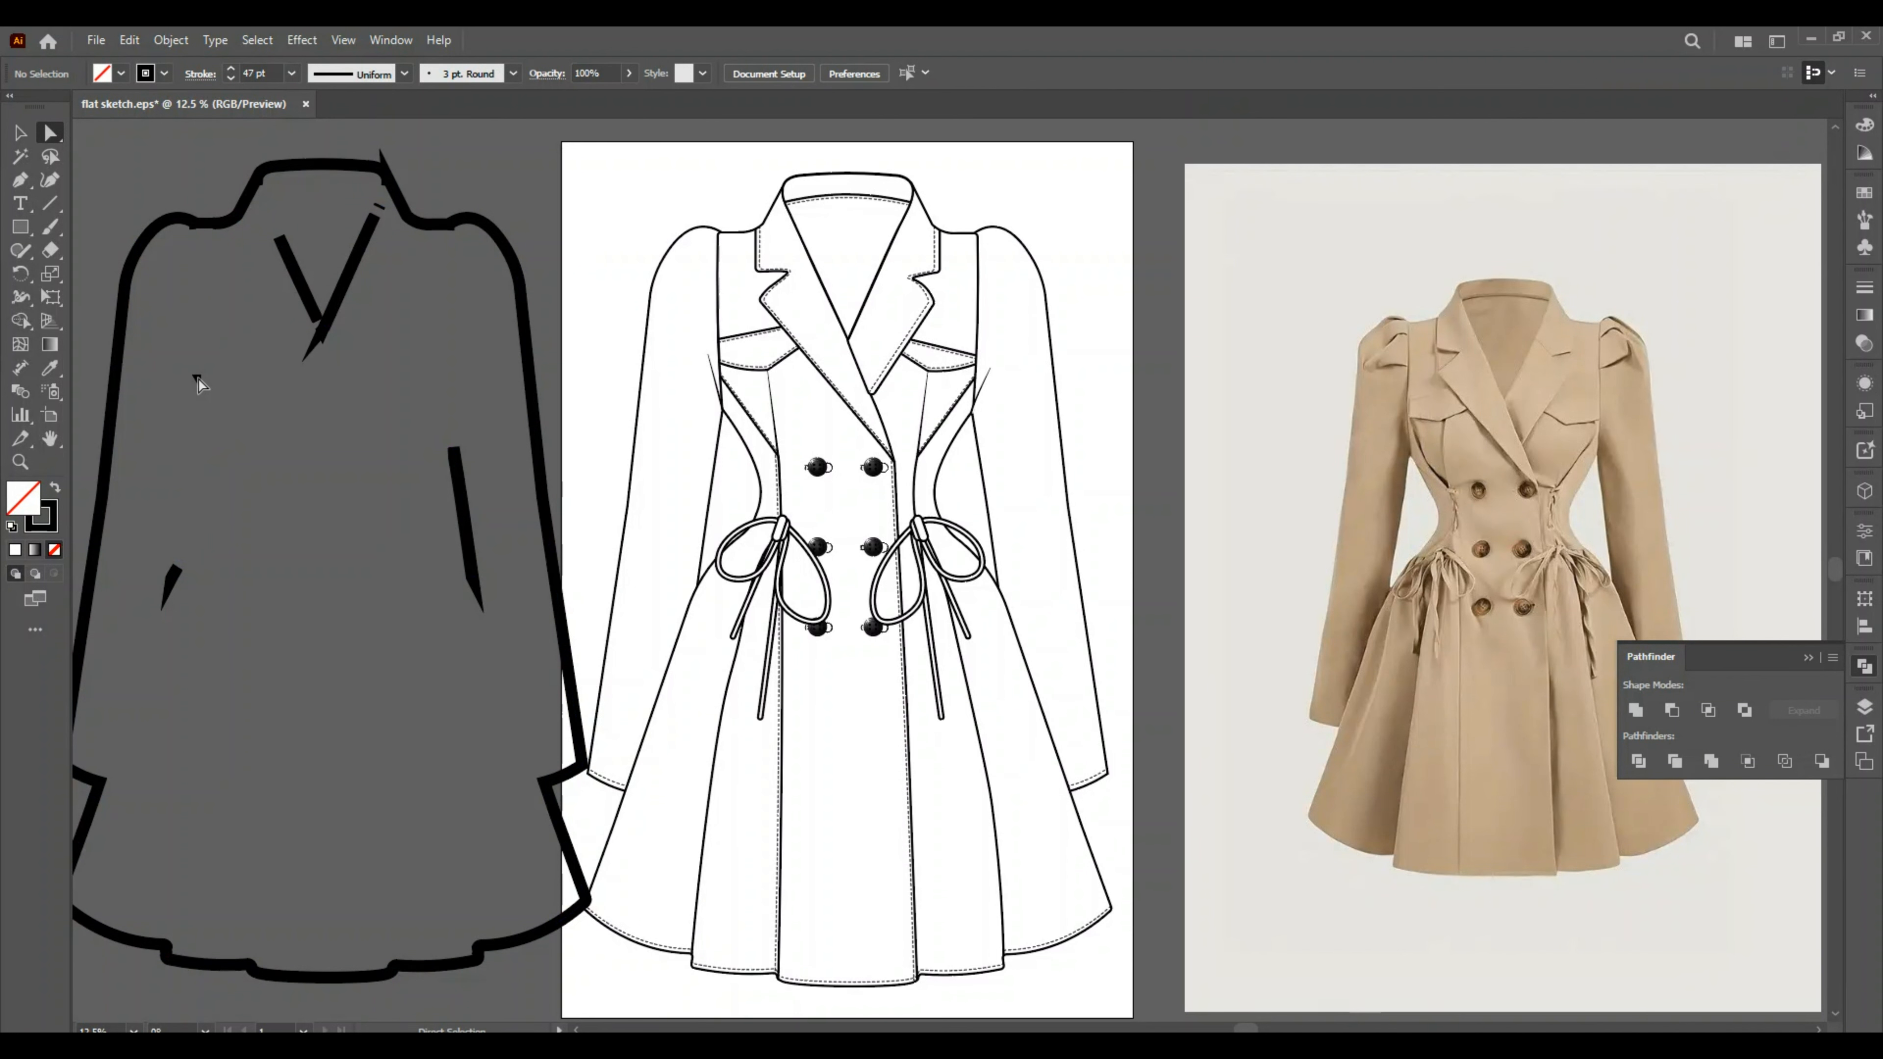
{"action": "left_click_drag", "start_coordinate": [162, 523], "coordinate": [193, 608]}
{"action": "key", "text": "Delete"}
Delete the right sleeve line, the V neckline and the small collar fragment from the silhouette.
{"action": "left_click_drag", "start_coordinate": [414, 570], "coordinate": [486, 567]}
{"action": "key", "text": "Delete"}
{"action": "left_click_drag", "start_coordinate": [412, 497], "coordinate": [236, 234]}
{"action": "key", "text": "Delete"}
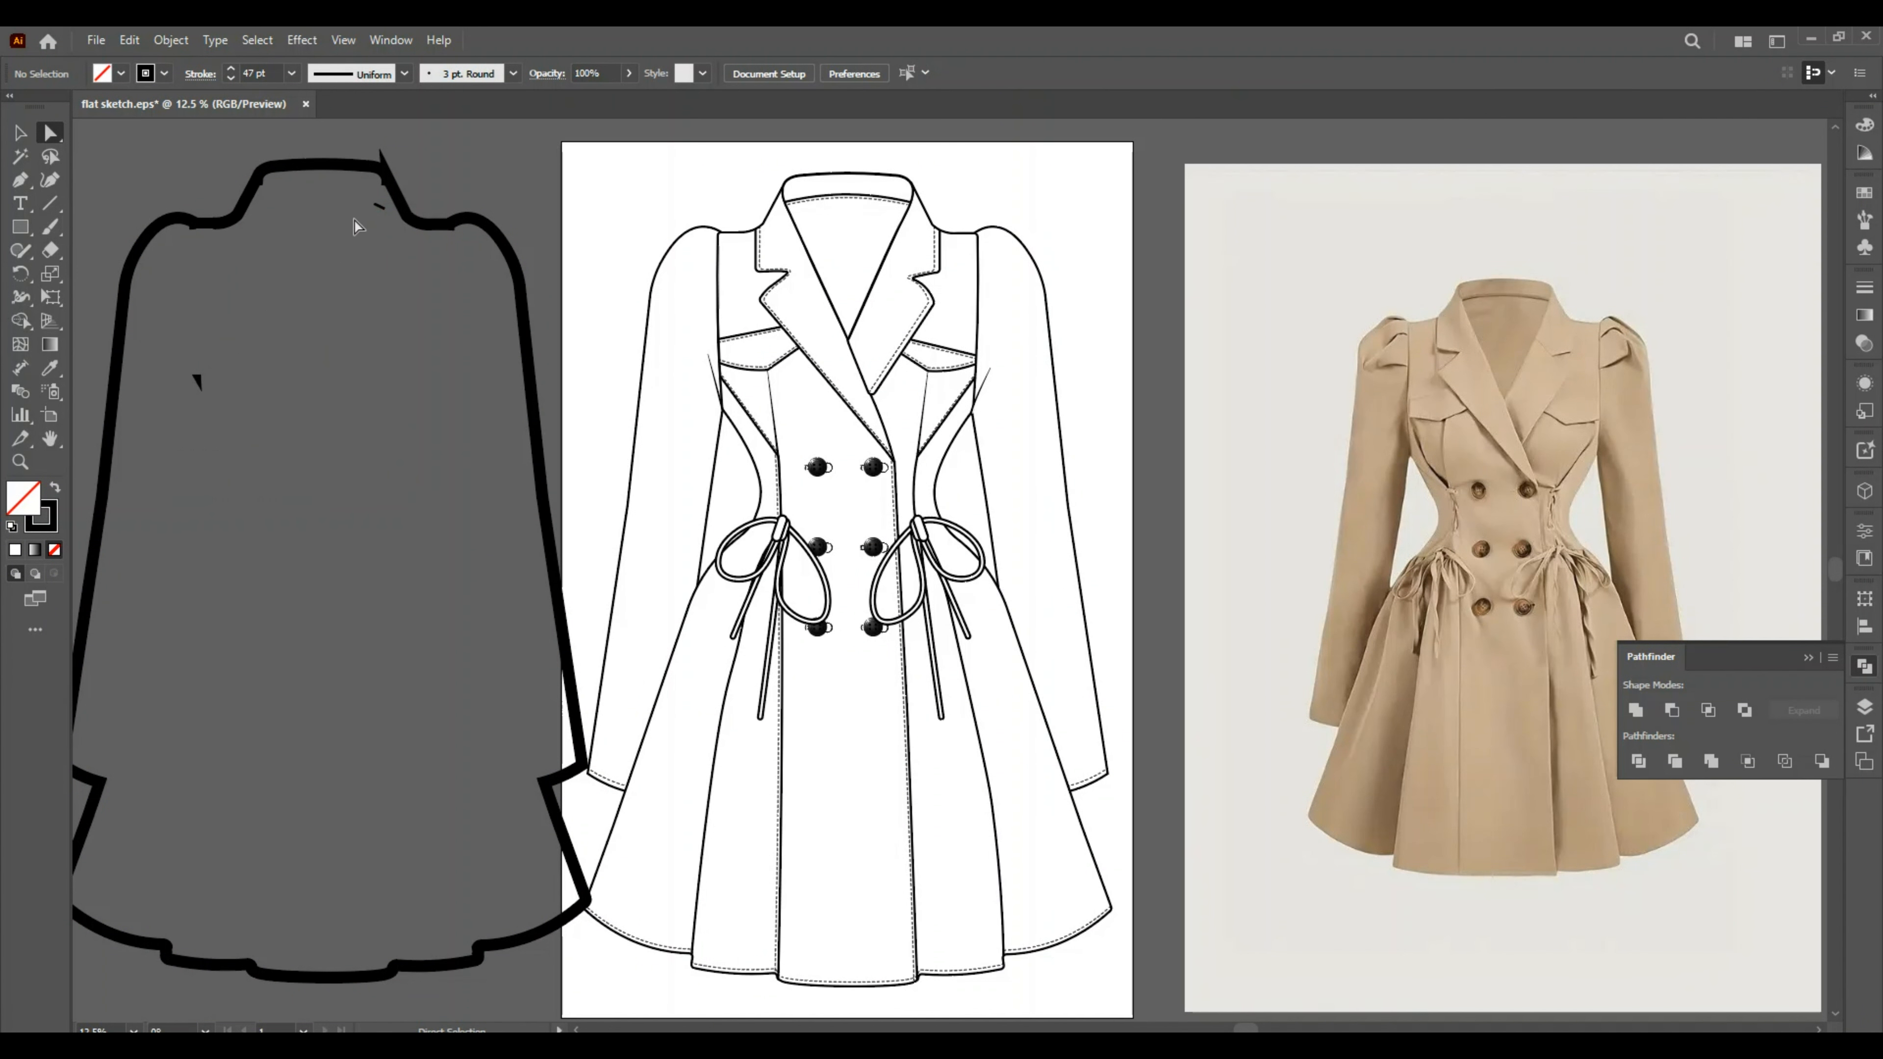
{"action": "left_click", "coordinate": [374, 212]}
{"action": "key", "text": "Delete"}
Move the thick silhouette outline onto the original coat and place it behind the sketch, matching its edges.
{"action": "left_click", "coordinate": [20, 133]}
{"action": "left_click", "coordinate": [560, 937]}
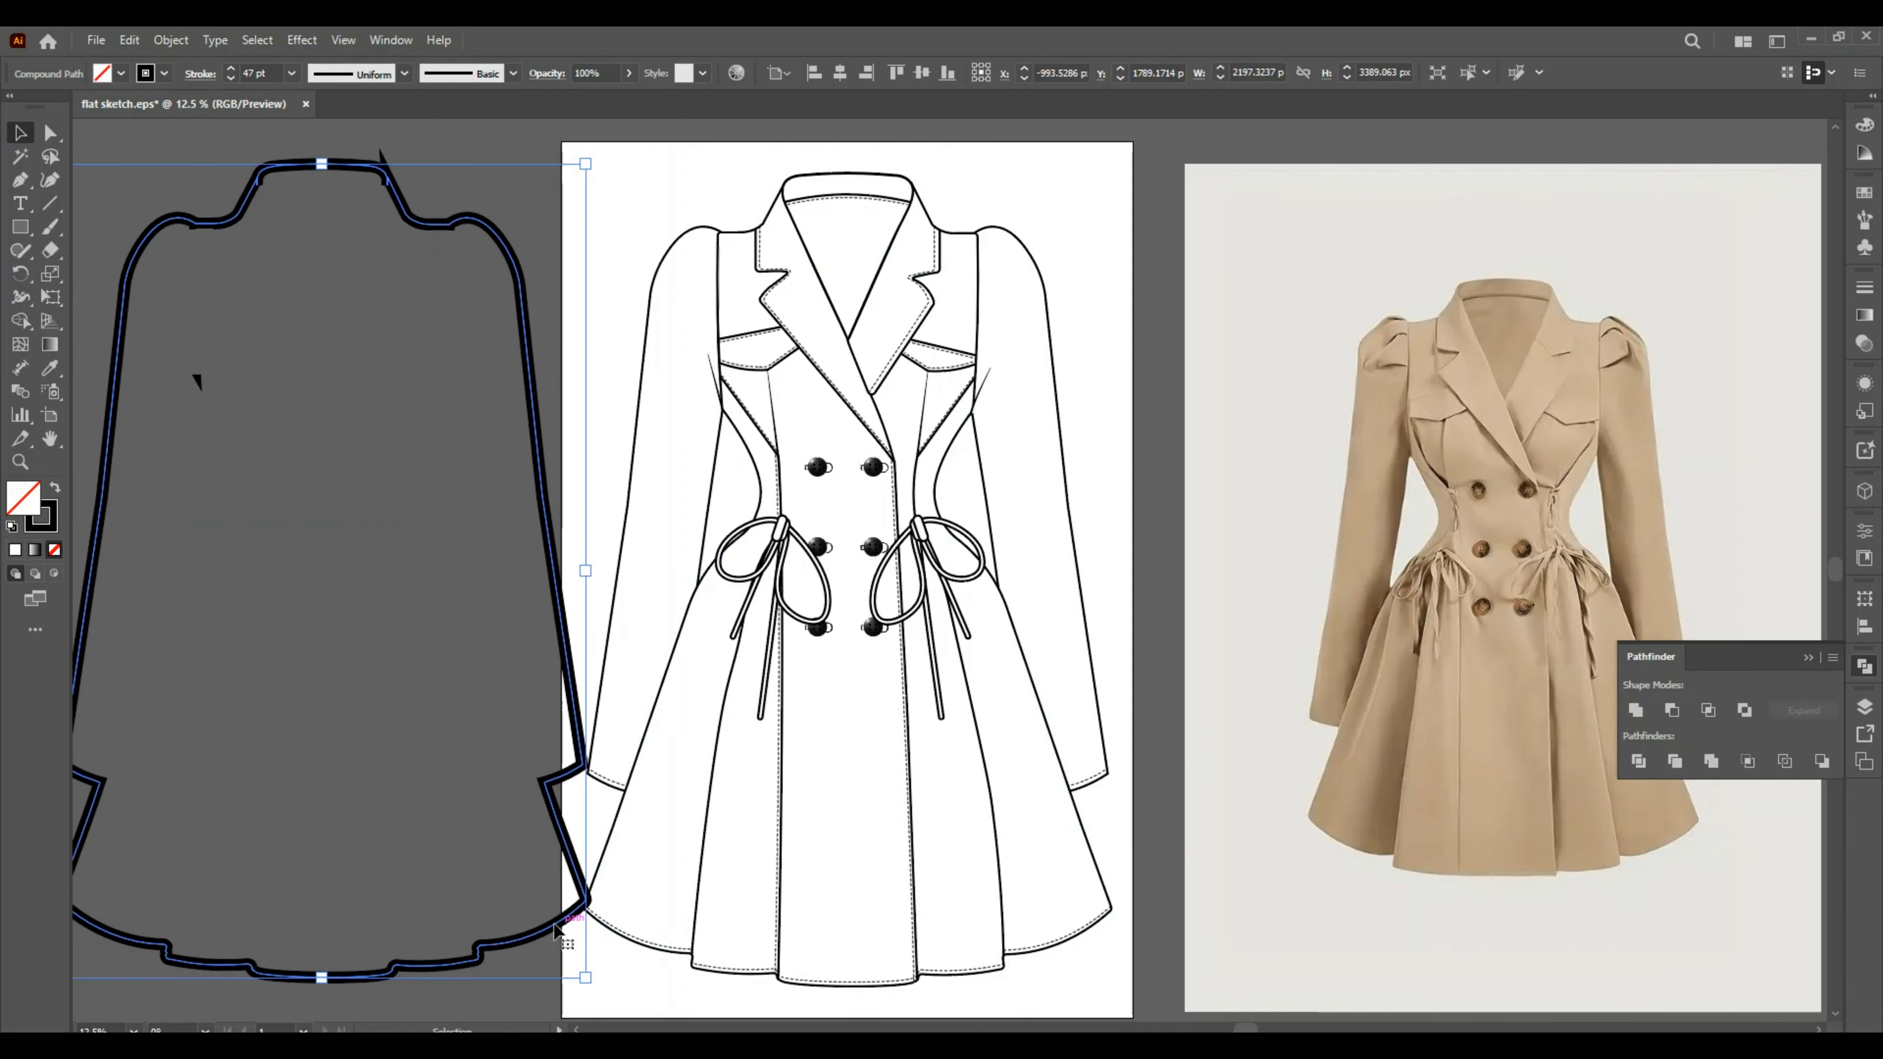
{"action": "left_click_drag", "start_coordinate": [560, 937], "coordinate": [1083, 941]}
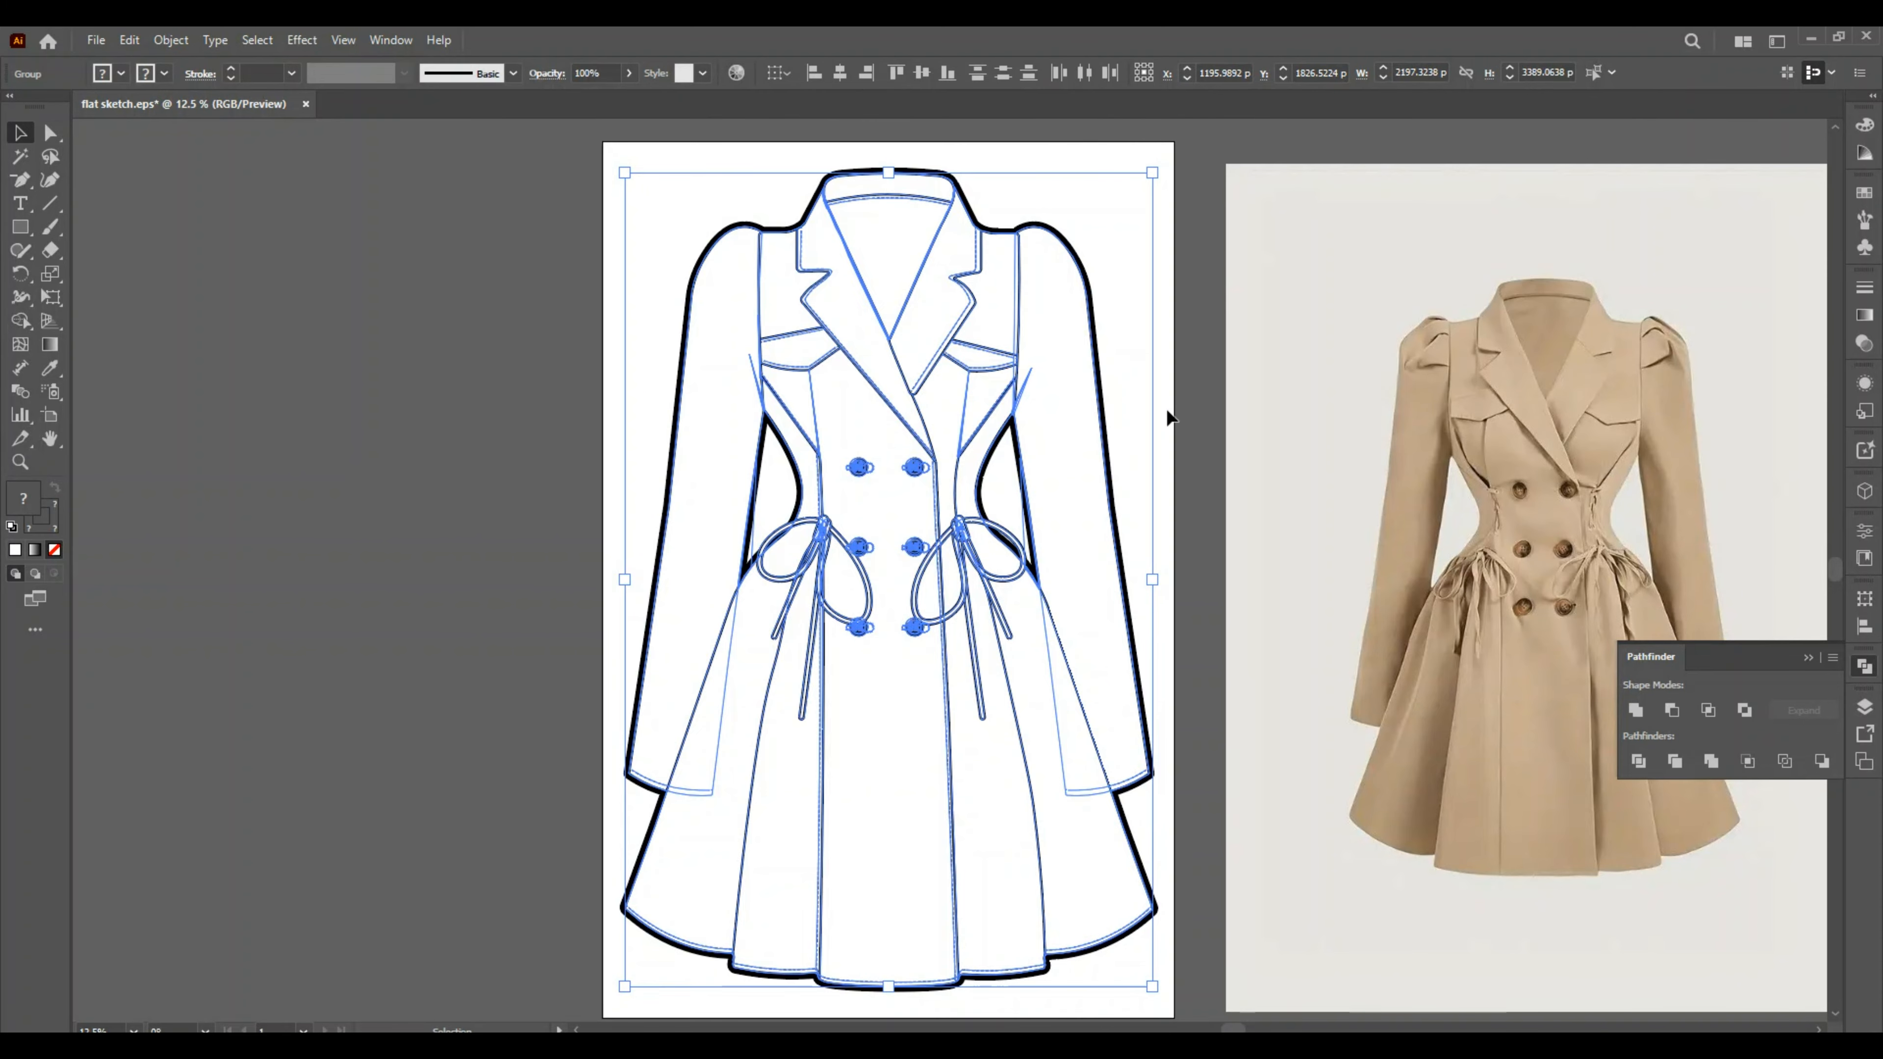
{"action": "left_click", "coordinate": [1165, 409]}
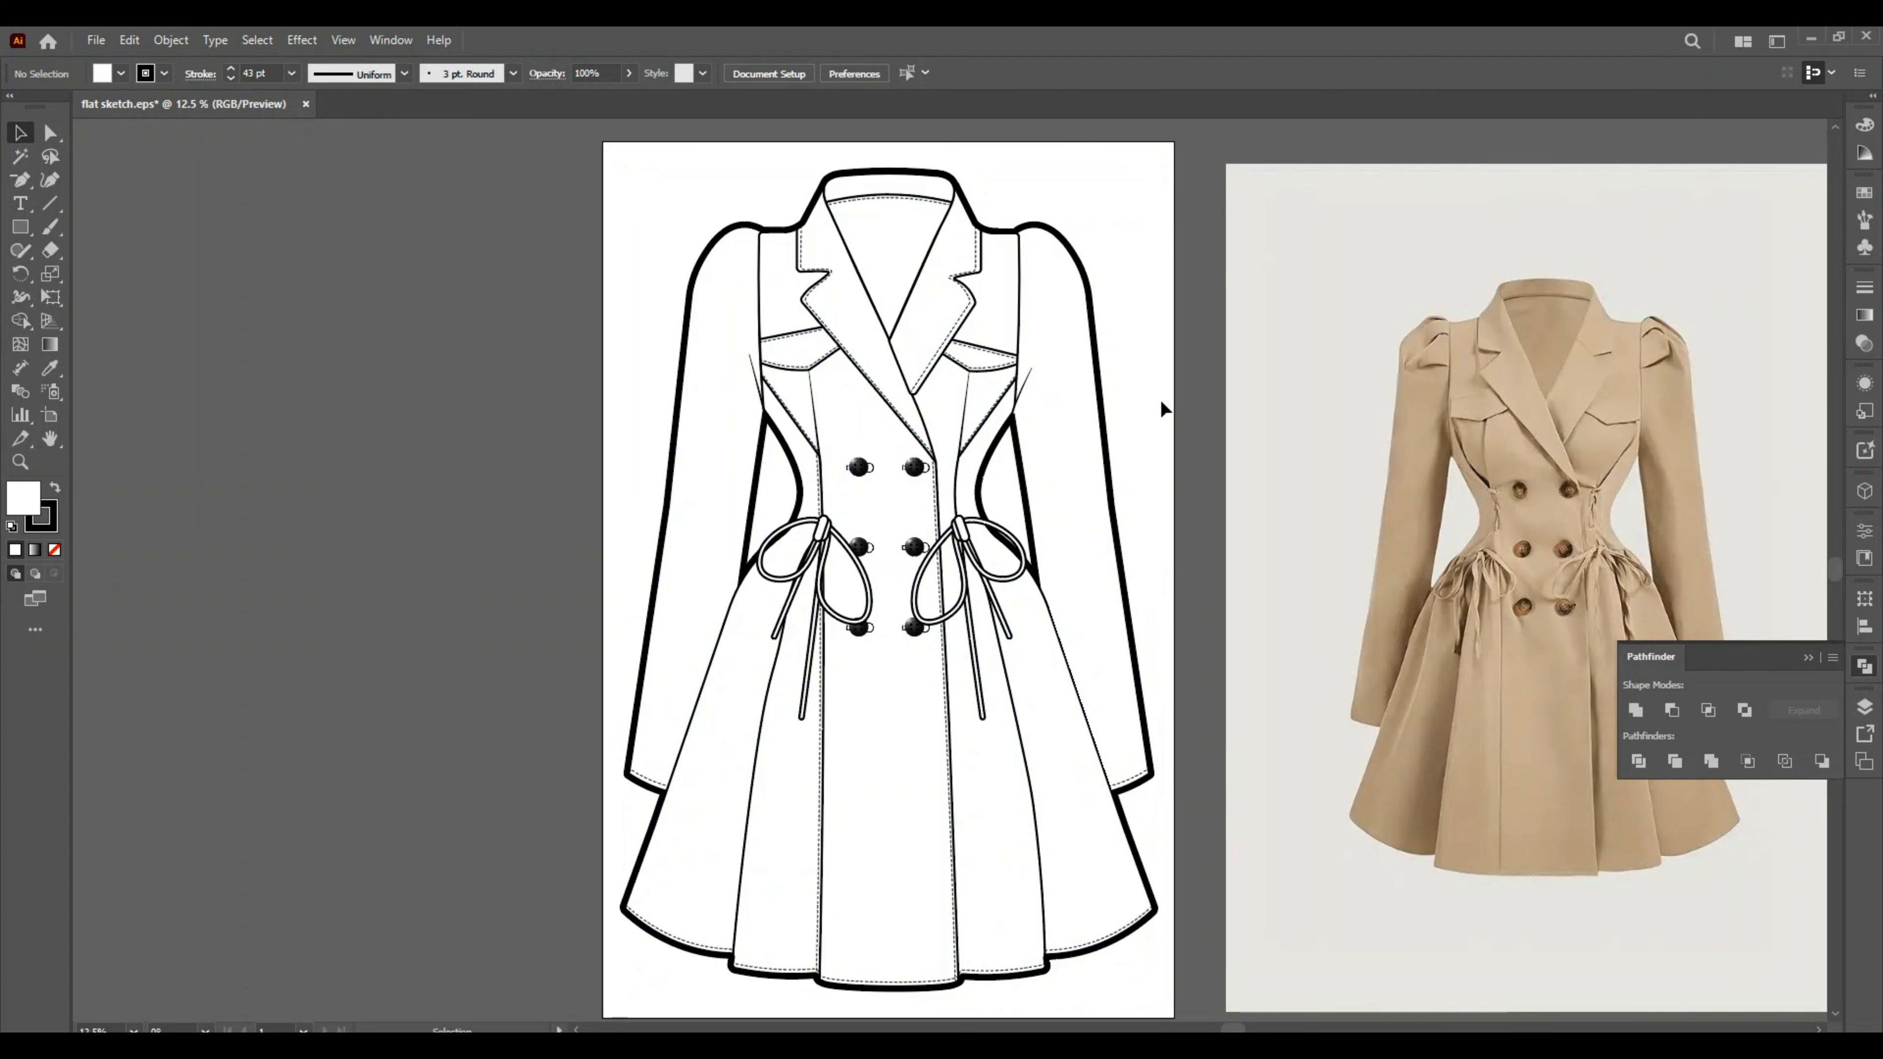
Draw a rectangle about 515 × 418 px beside the coat and fill it with the reference coat's beige using the Eyedropper.
{"action": "left_click", "coordinate": [21, 227]}
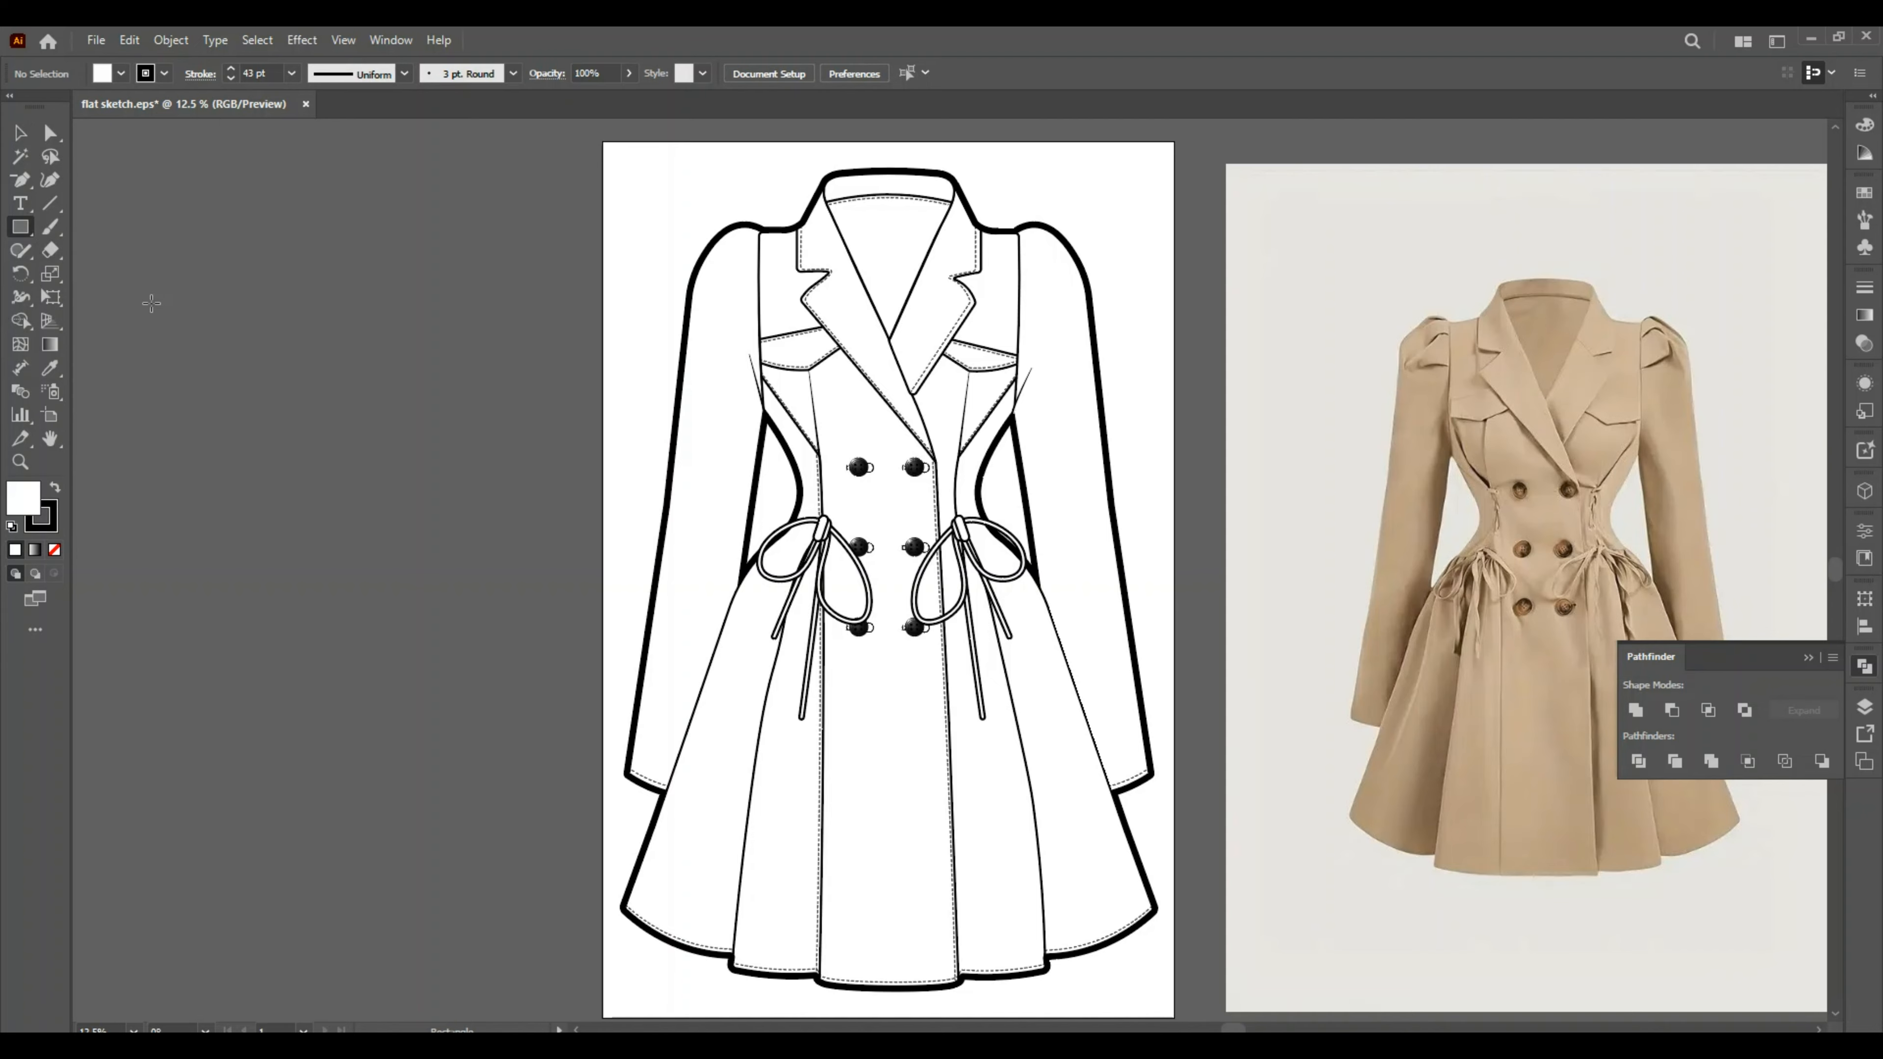
{"action": "left_click_drag", "start_coordinate": [334, 397], "coordinate": [463, 500]}
{"action": "left_click", "coordinate": [49, 368]}
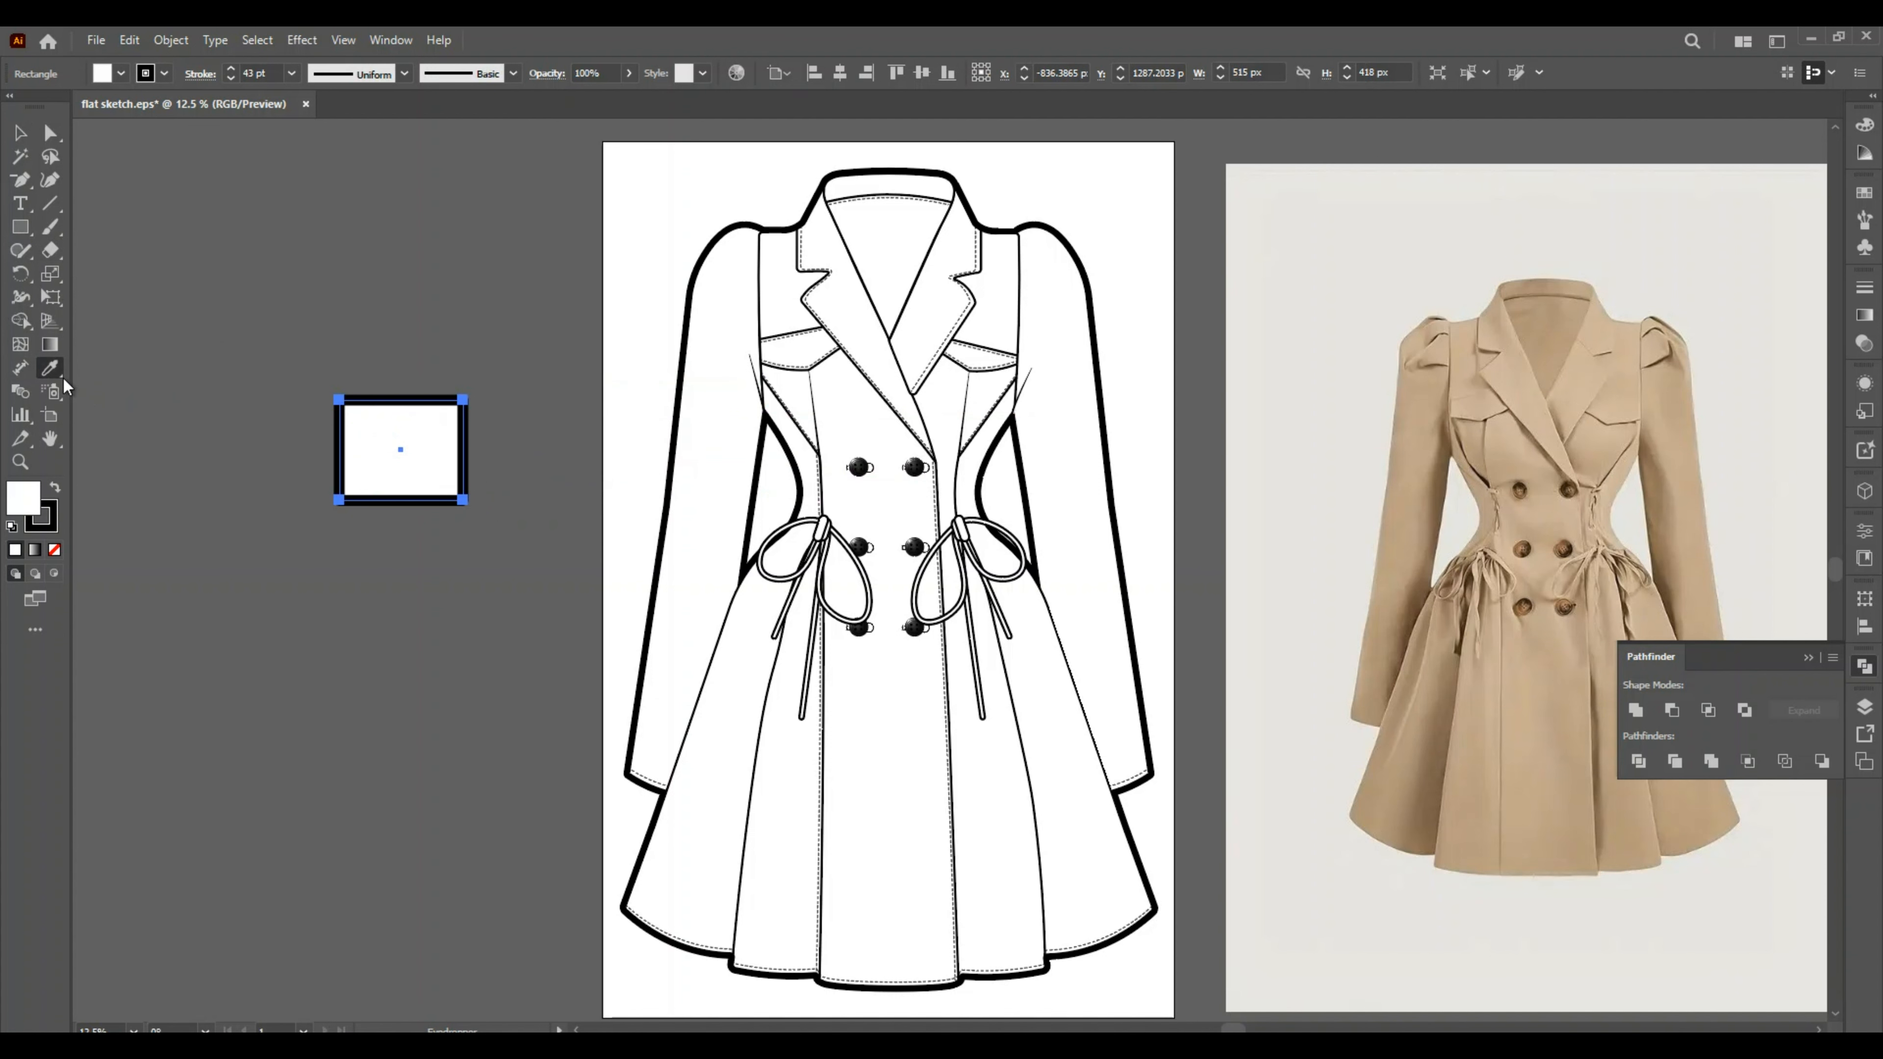
{"action": "left_click", "coordinate": [851, 434]}
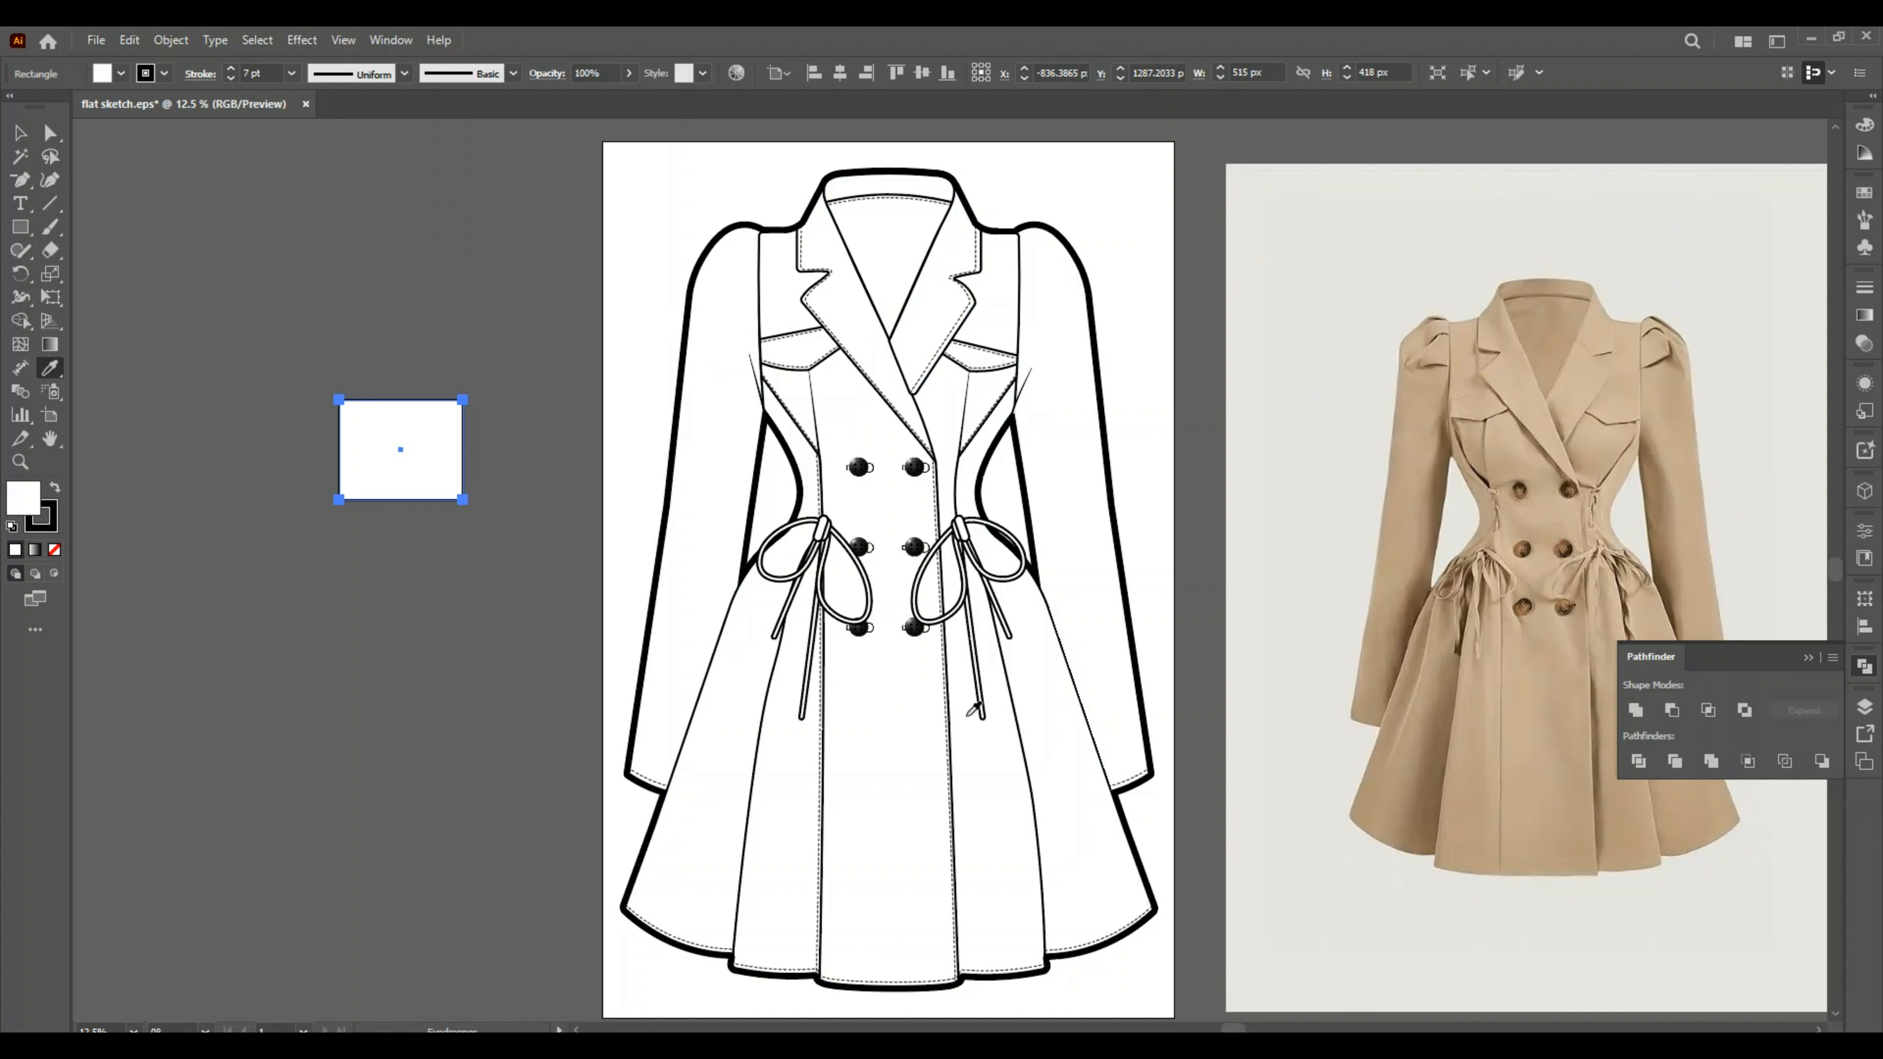
{"action": "left_click", "coordinate": [1532, 671]}
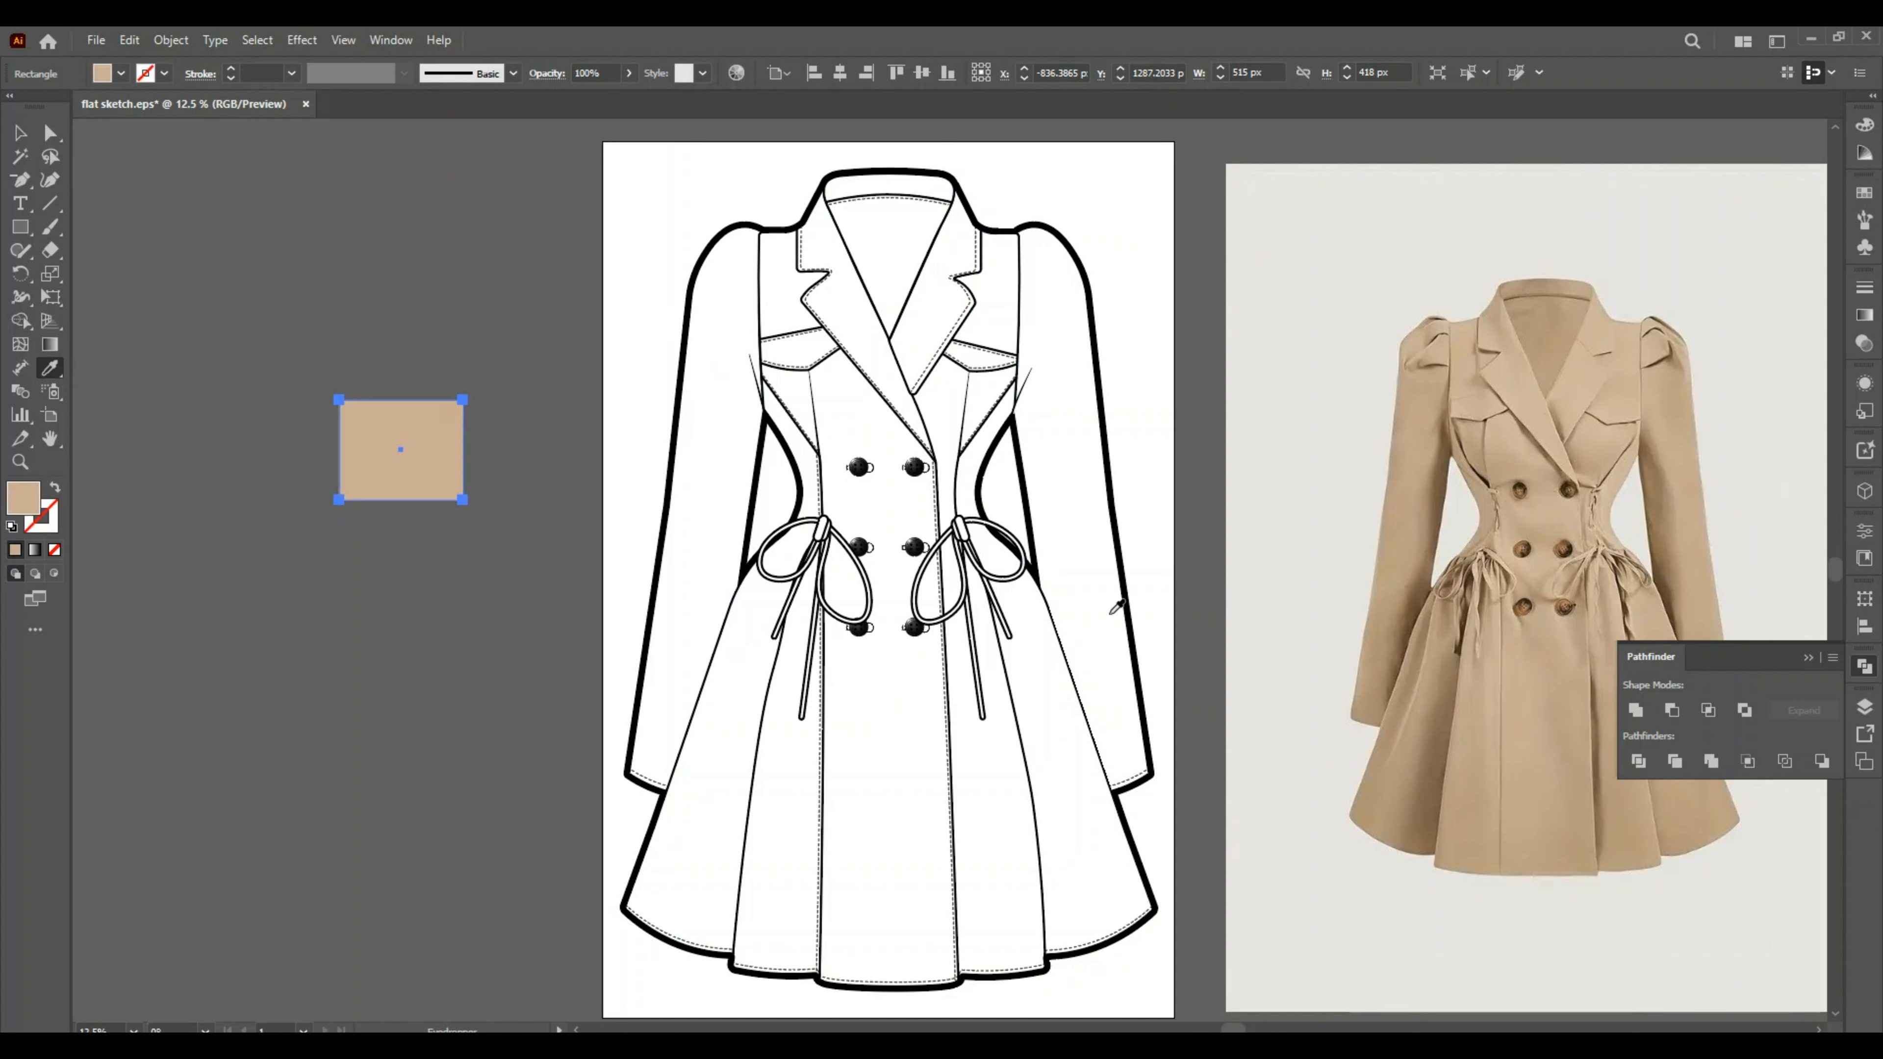
Give the beige swatch rectangle a black (#000000) stroke.
{"action": "left_click", "coordinate": [55, 530]}
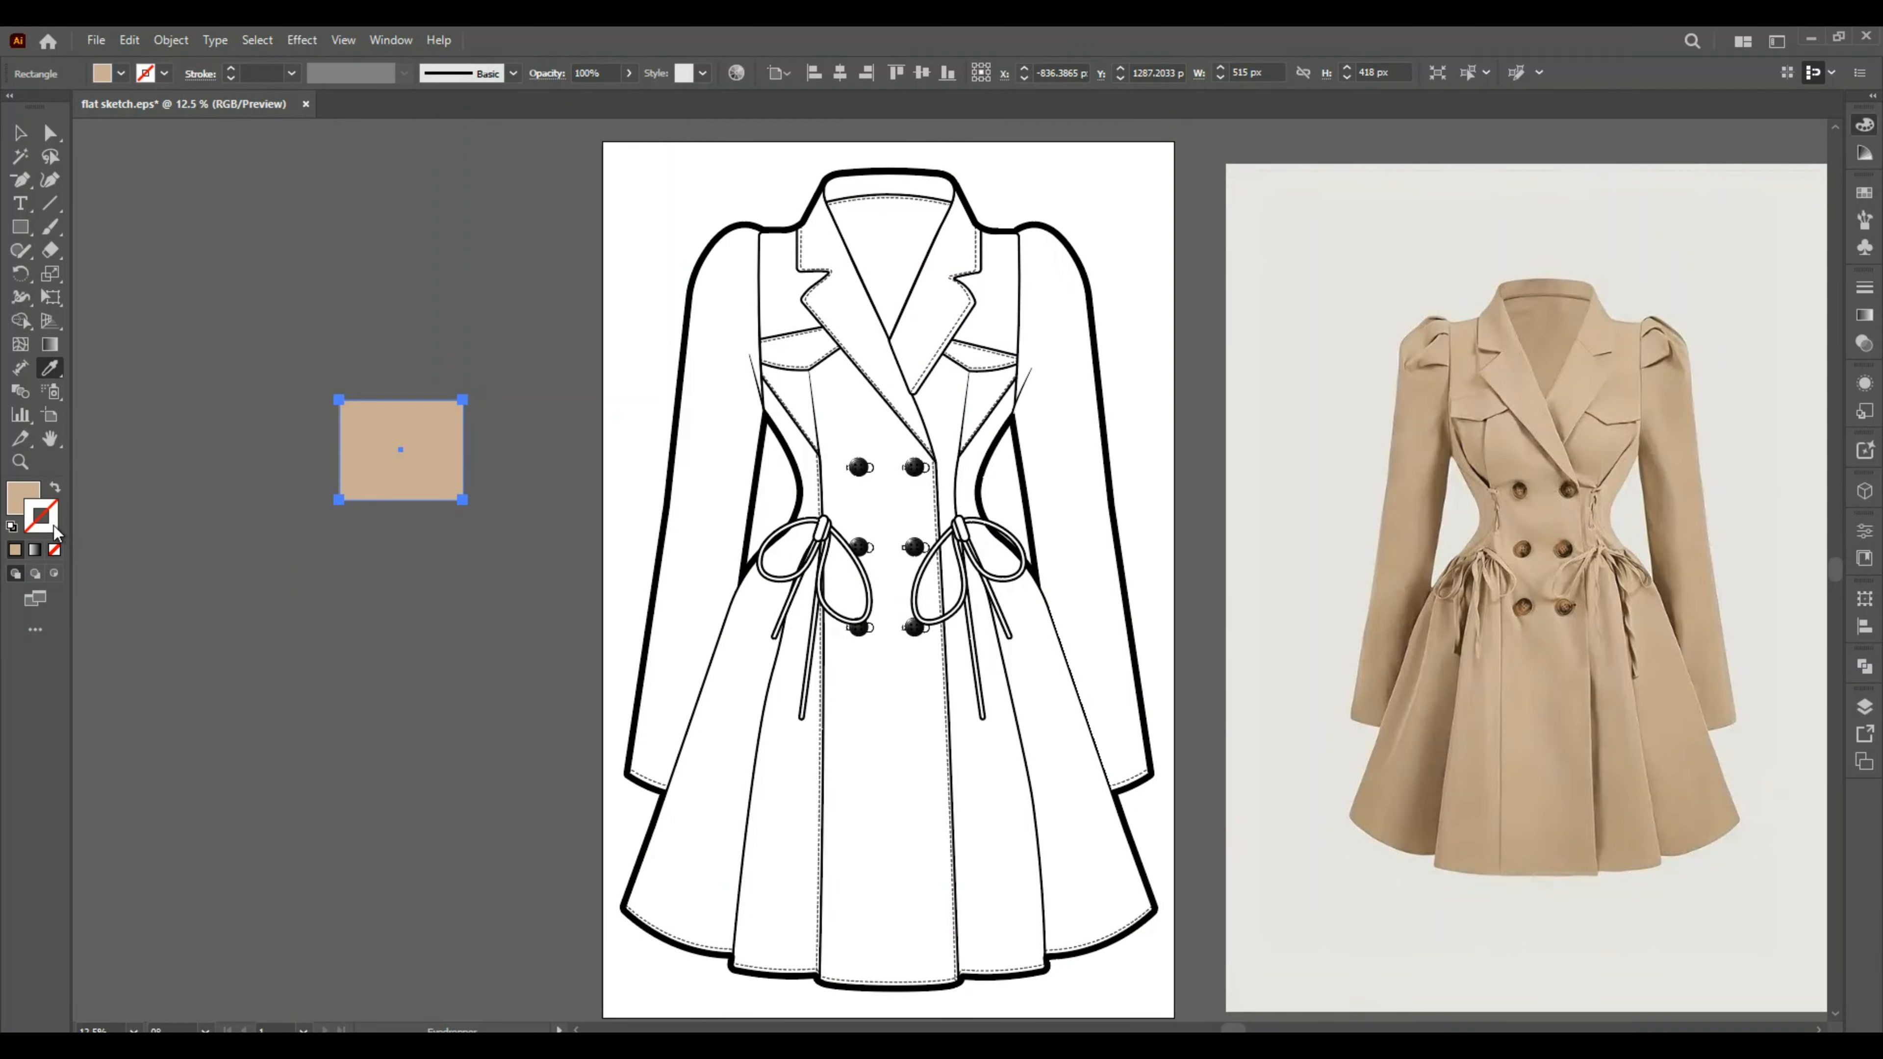
{"action": "left_click", "coordinate": [15, 549]}
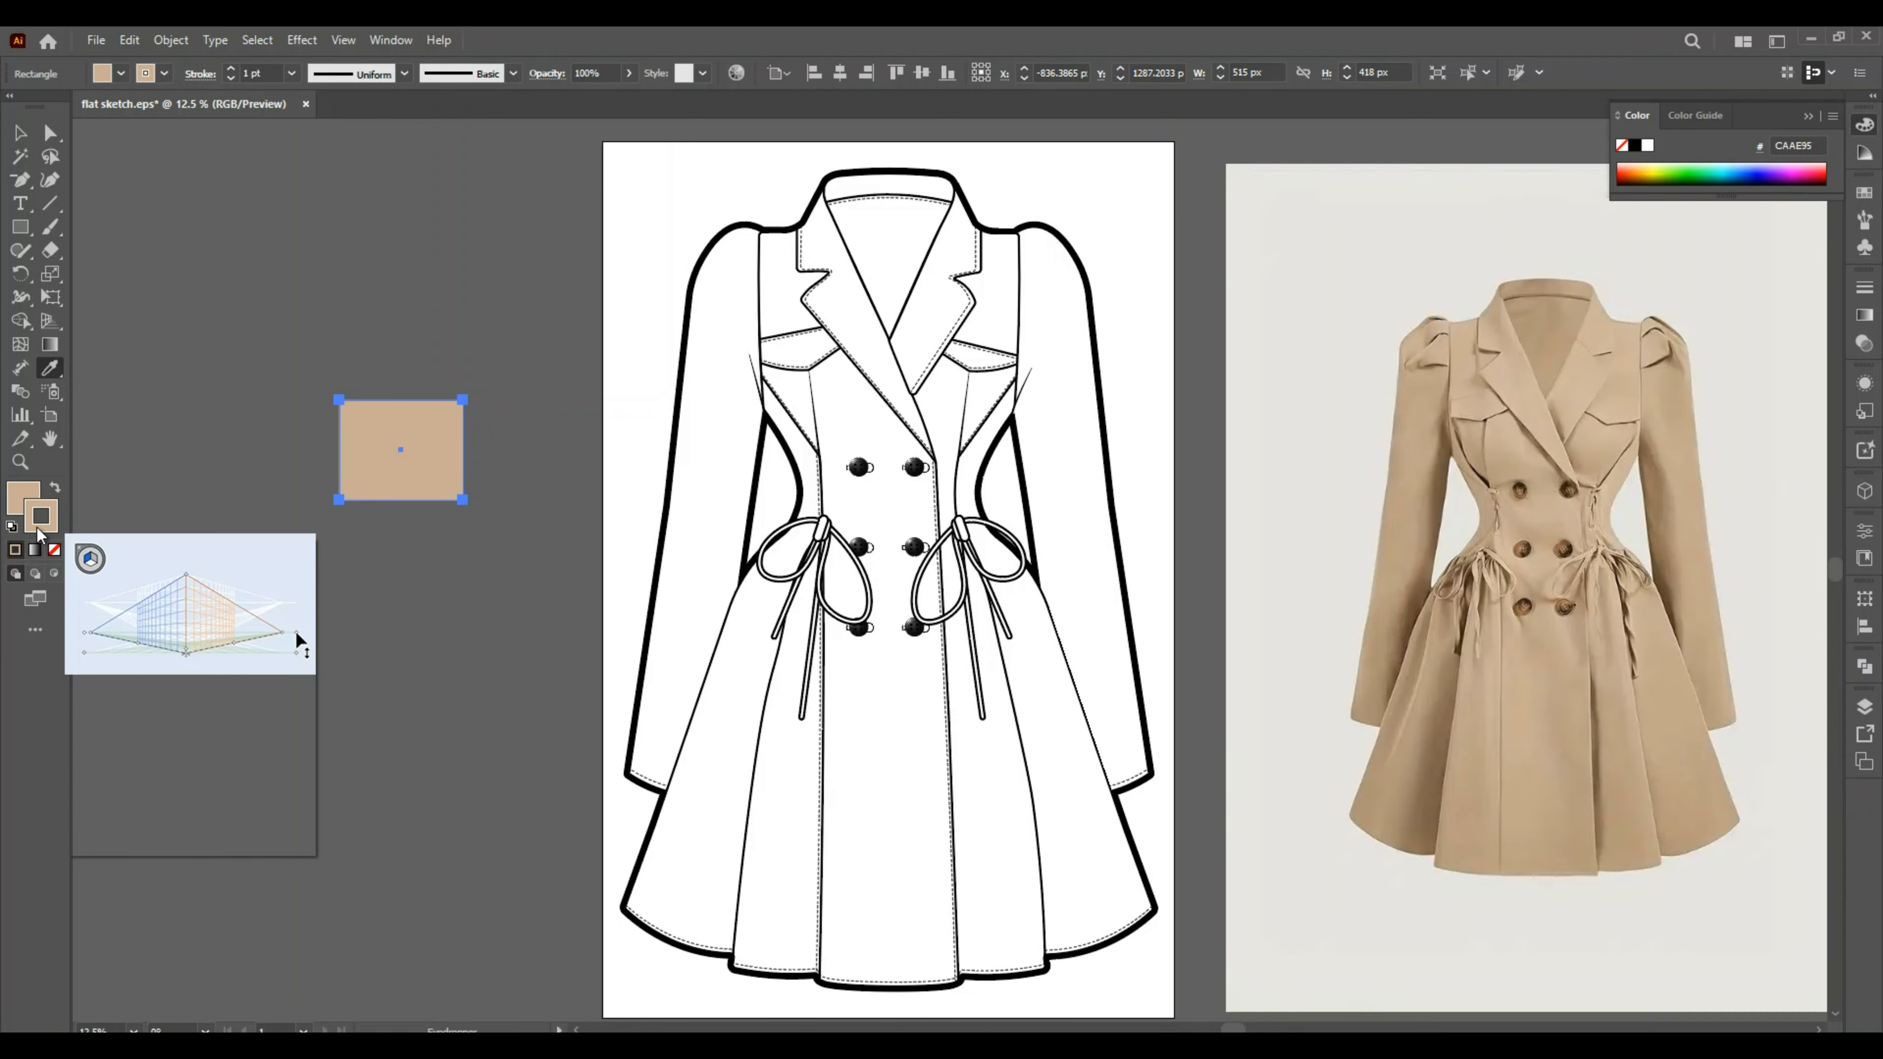
{"action": "double_click", "coordinate": [39, 532]}
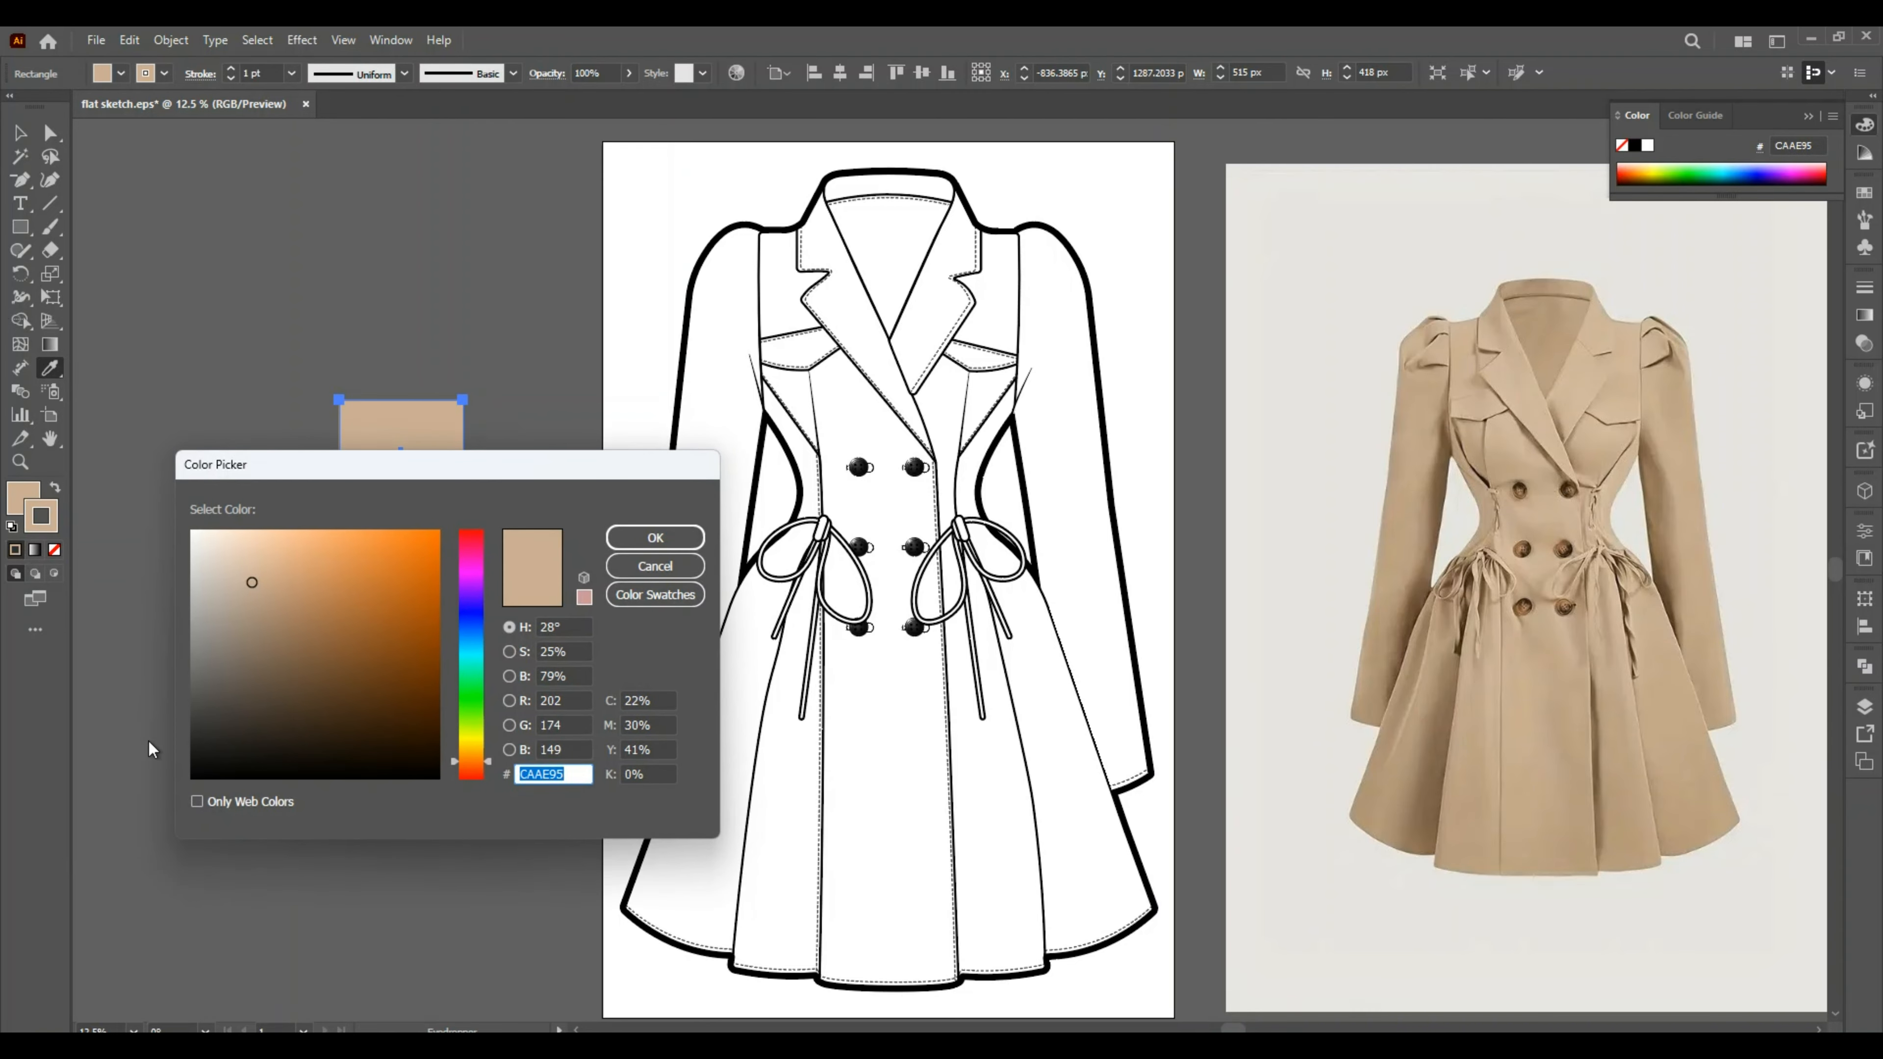
{"action": "left_click", "coordinate": [192, 777]}
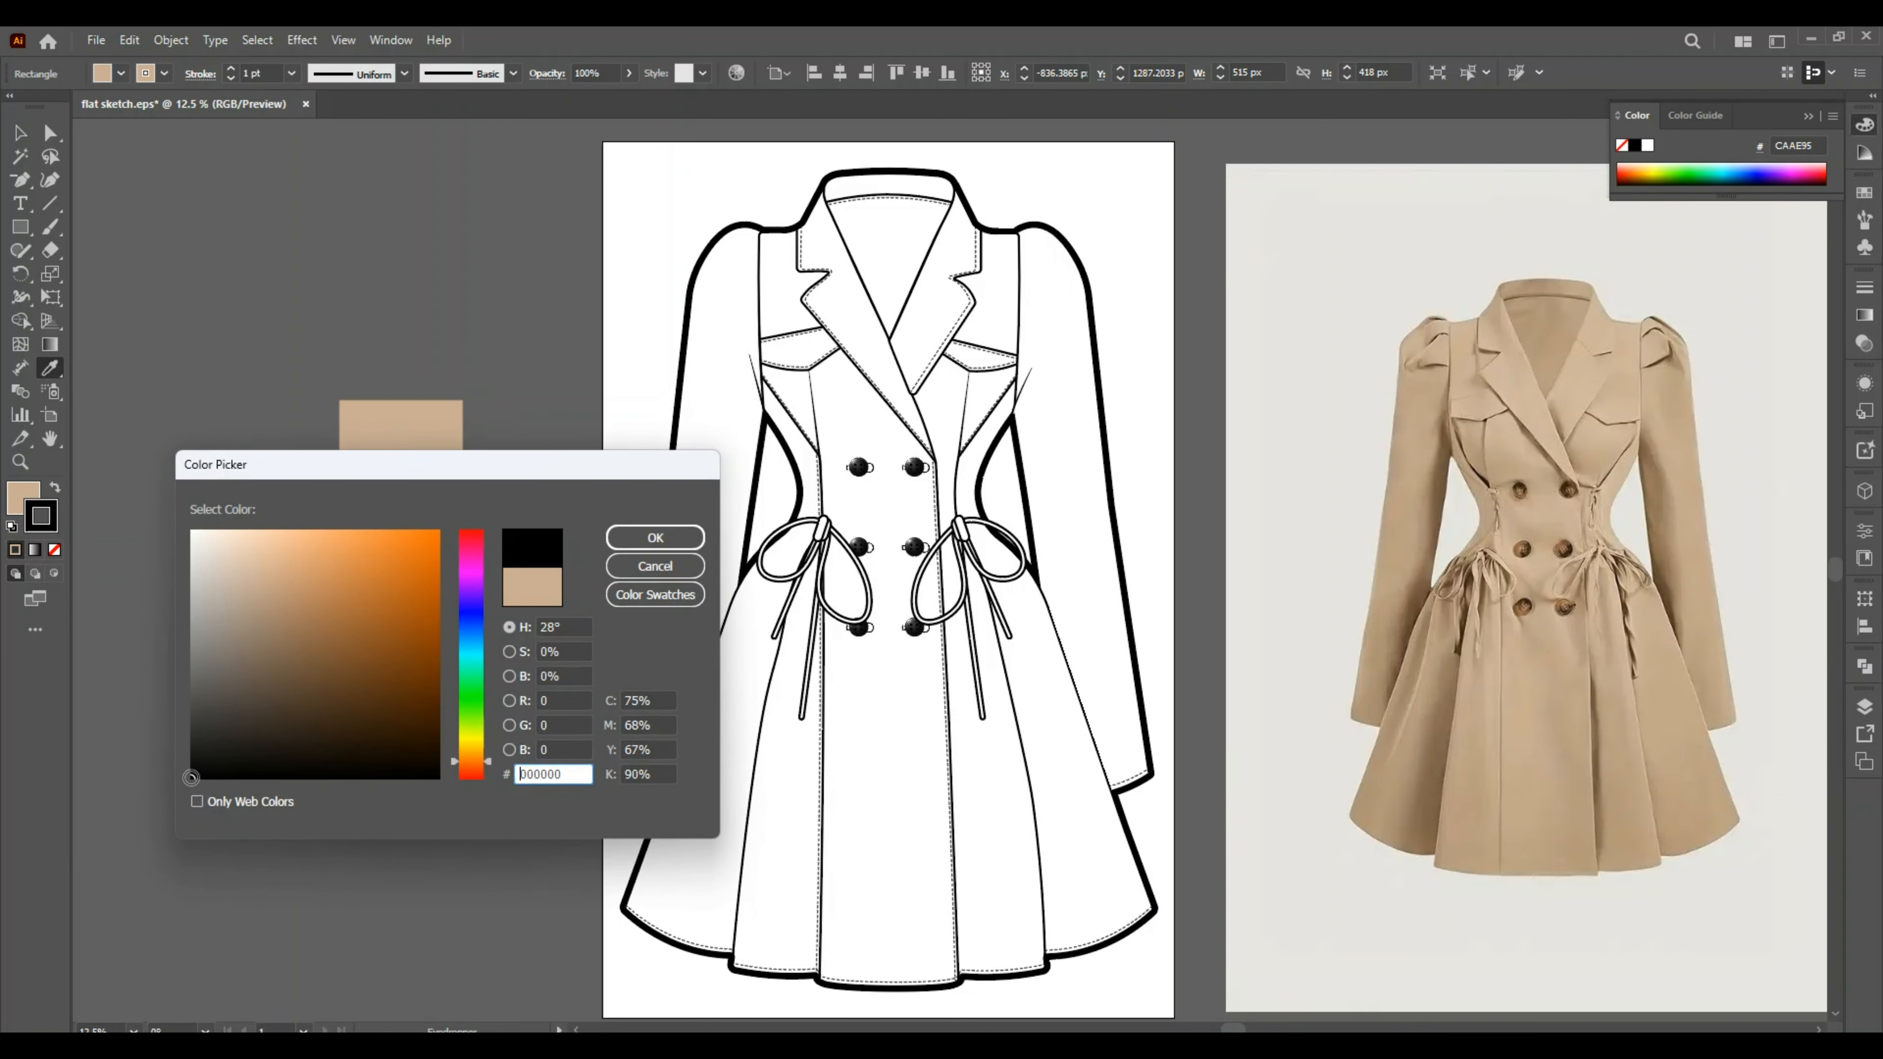
{"action": "left_click", "coordinate": [630, 535]}
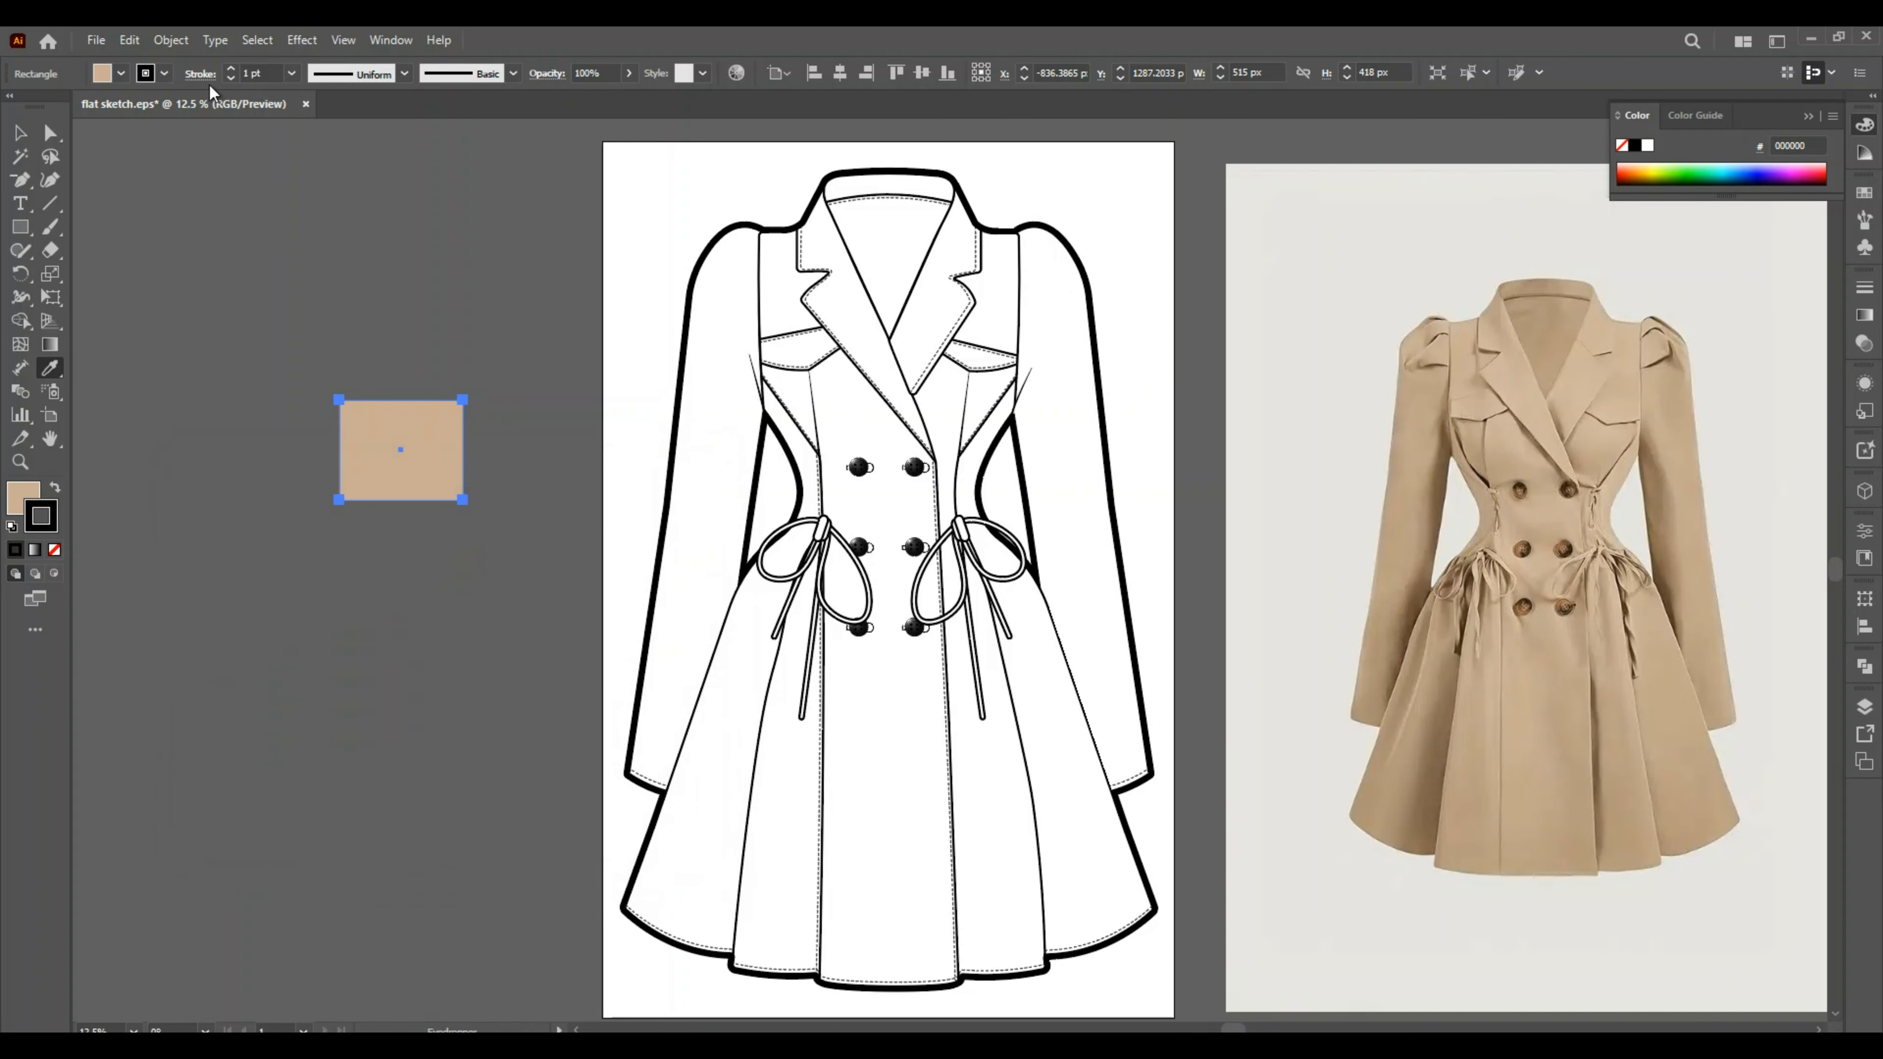
Set the swatch rectangle's stroke weight to 7 pt and deselect it.
{"action": "left_click", "coordinate": [231, 69]}
{"action": "left_click", "coordinate": [232, 69]}
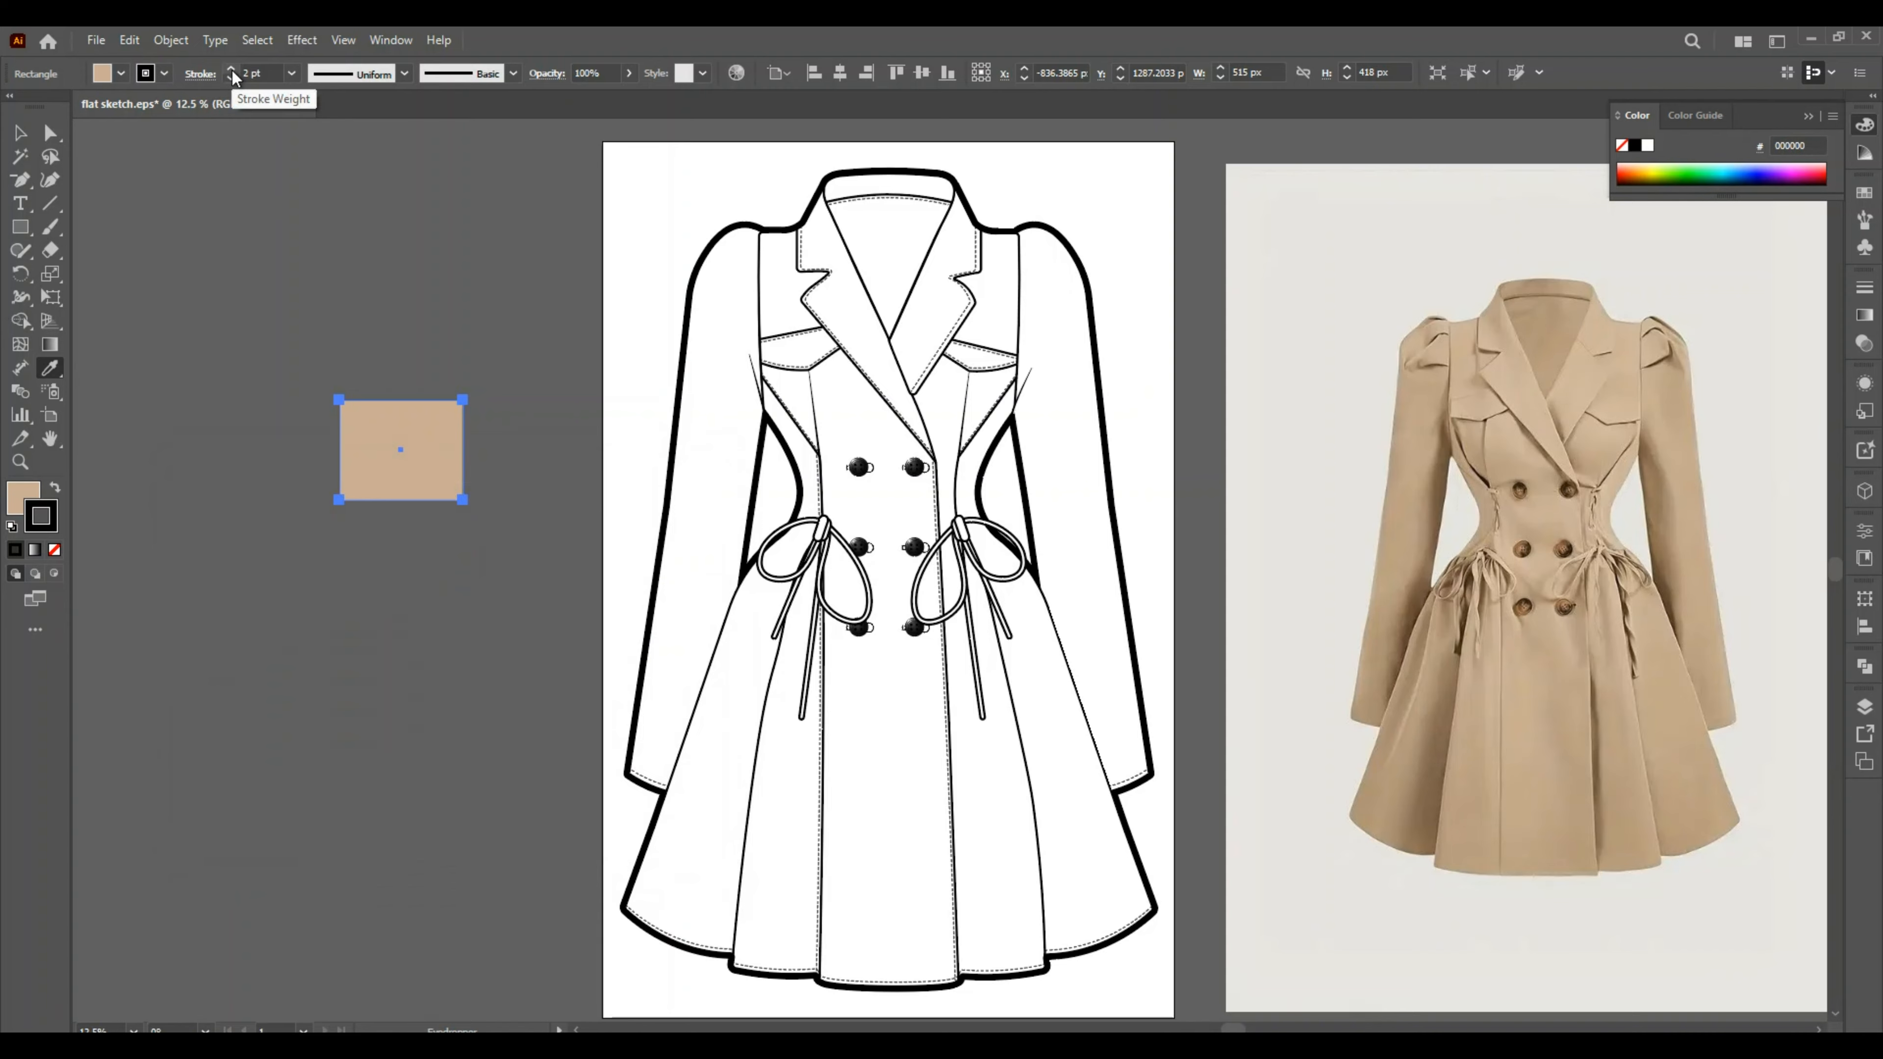
{"action": "left_click", "coordinate": [231, 70]}
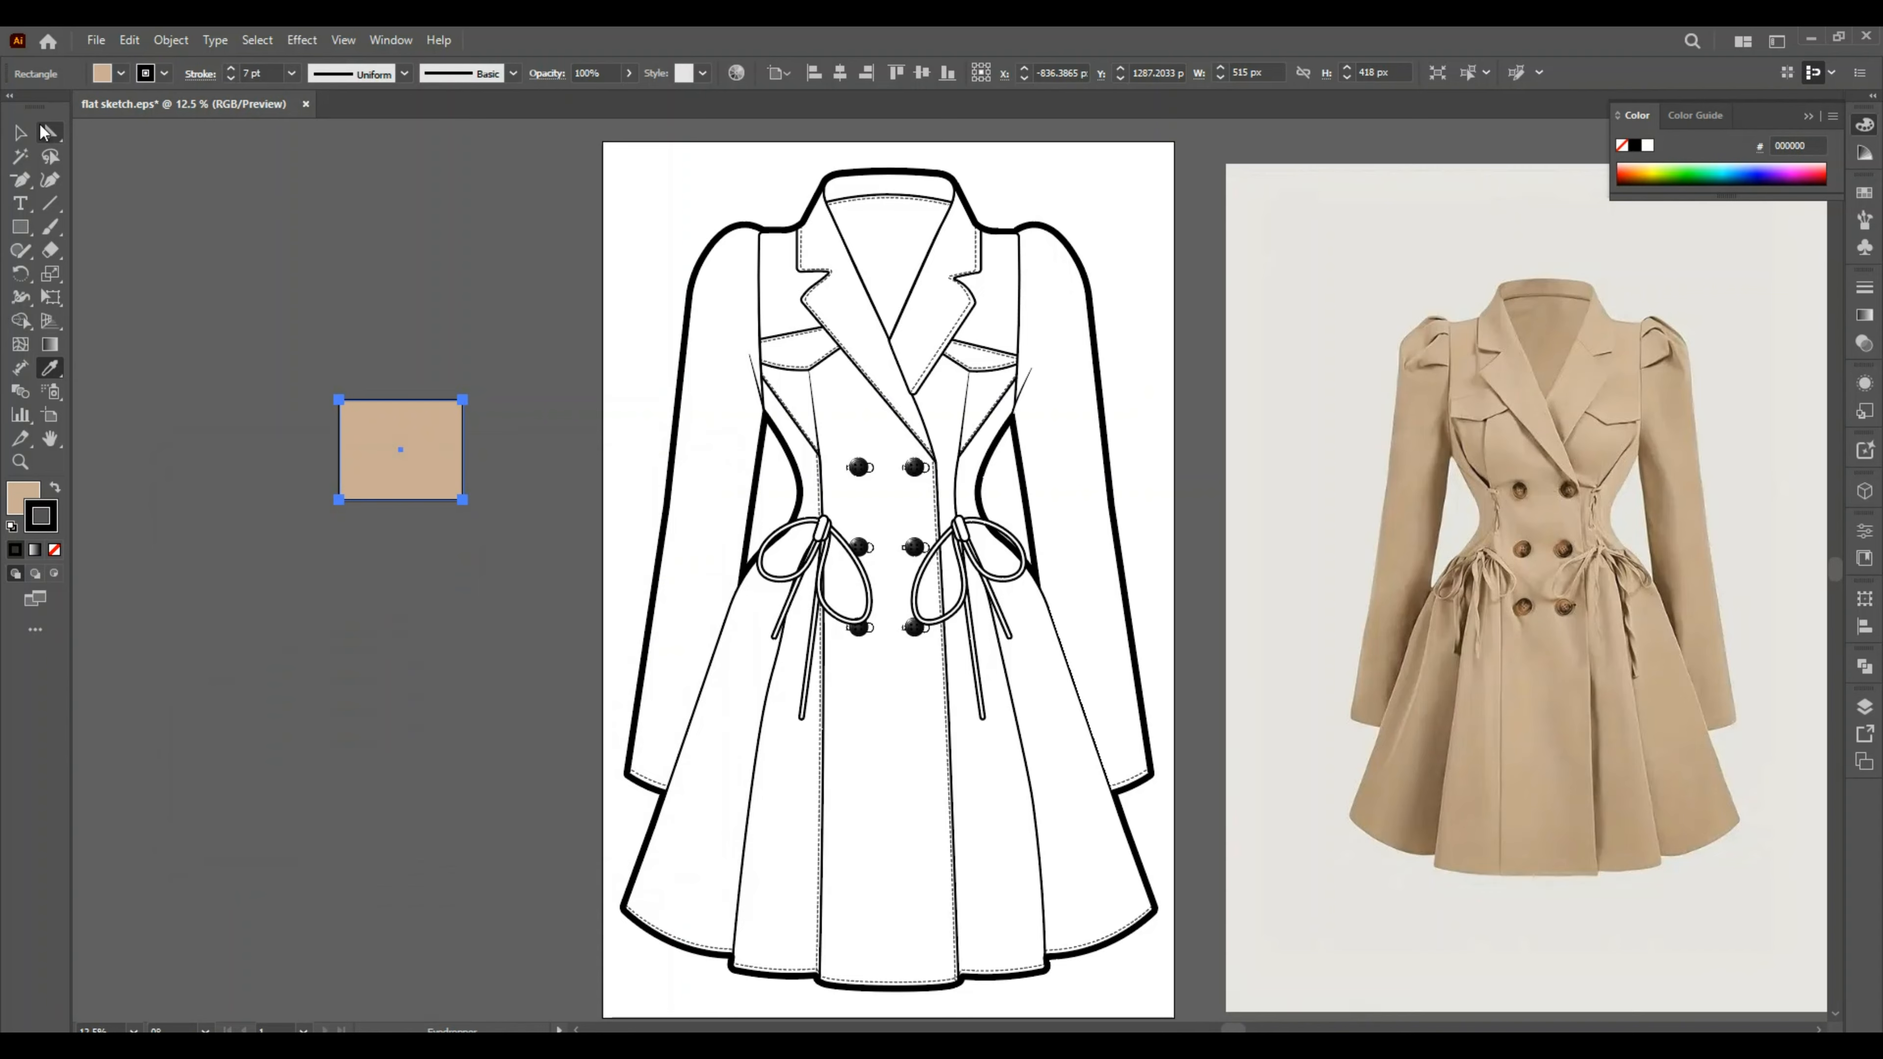
{"action": "left_click", "coordinate": [25, 135]}
{"action": "left_click", "coordinate": [143, 210]}
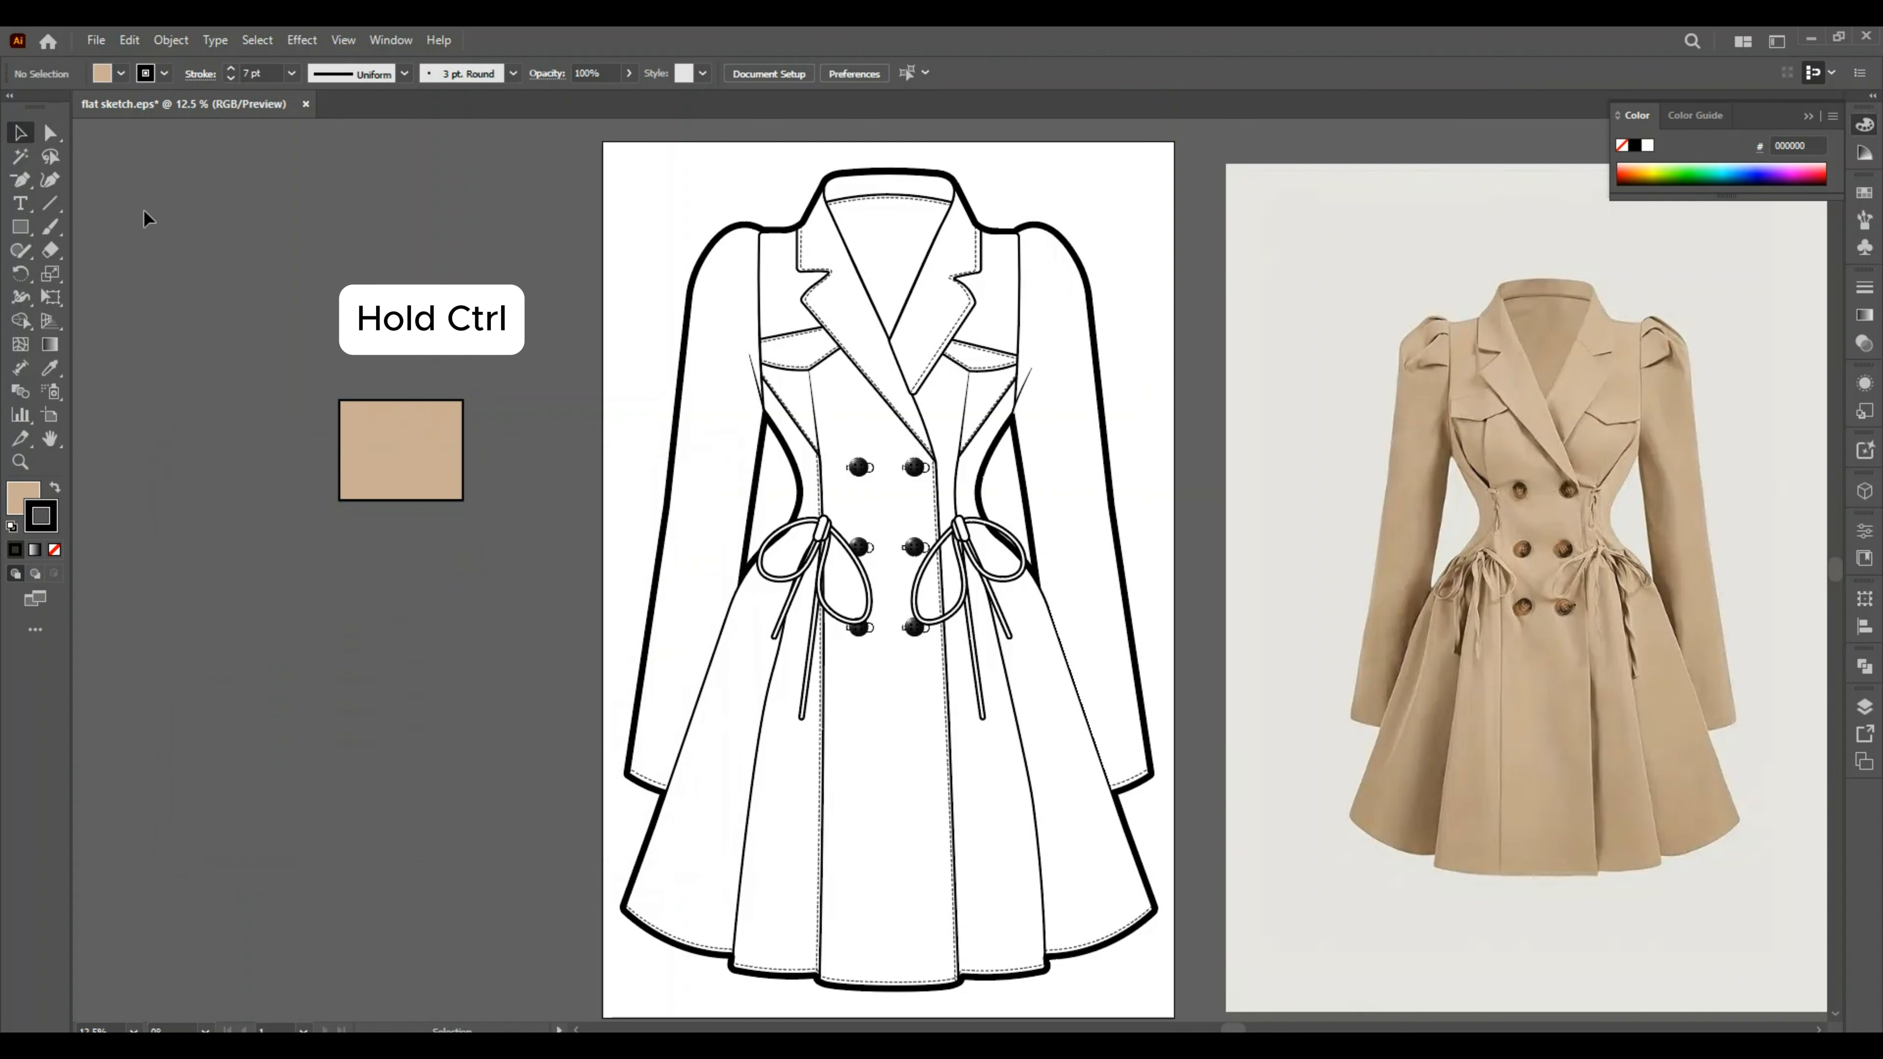
Select the coat's body and both sleeves and apply the beige swatch's fill and stroke with the Eyedropper.
{"action": "left_click", "coordinate": [50, 135]}
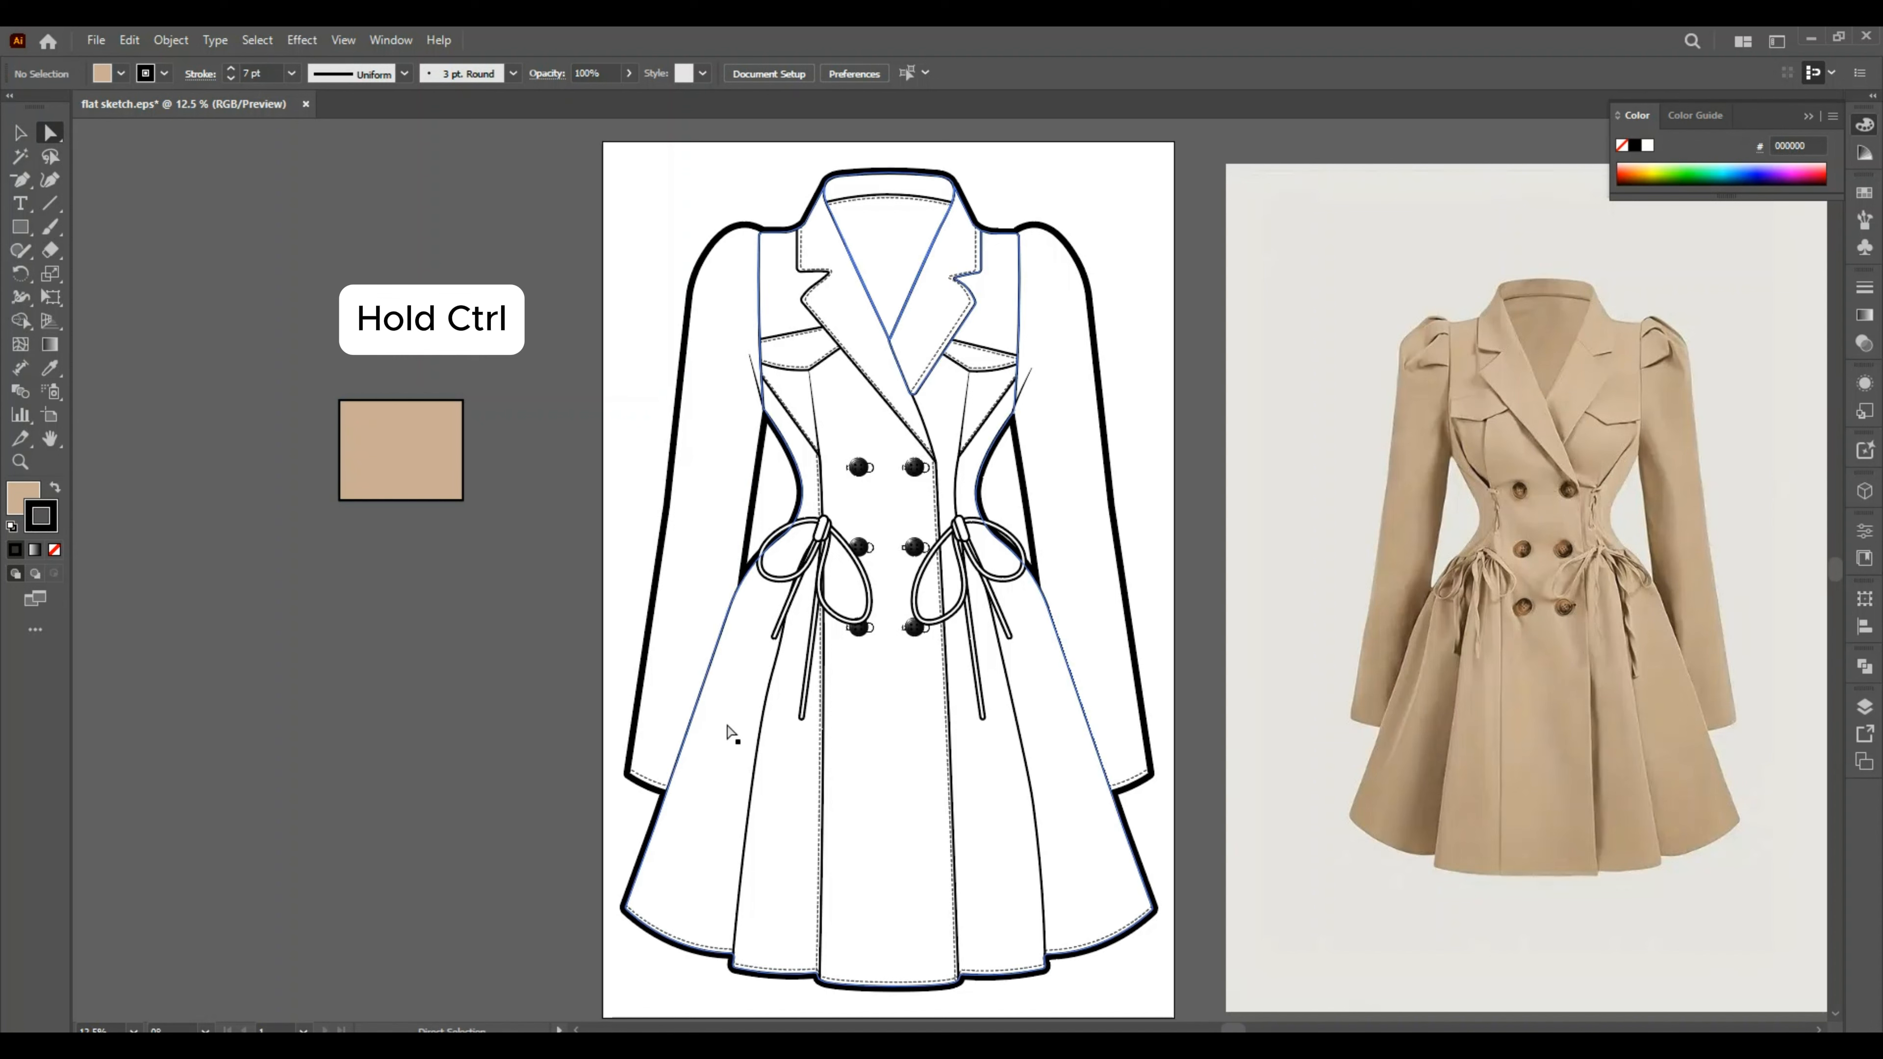
{"action": "left_click", "coordinate": [893, 768]}
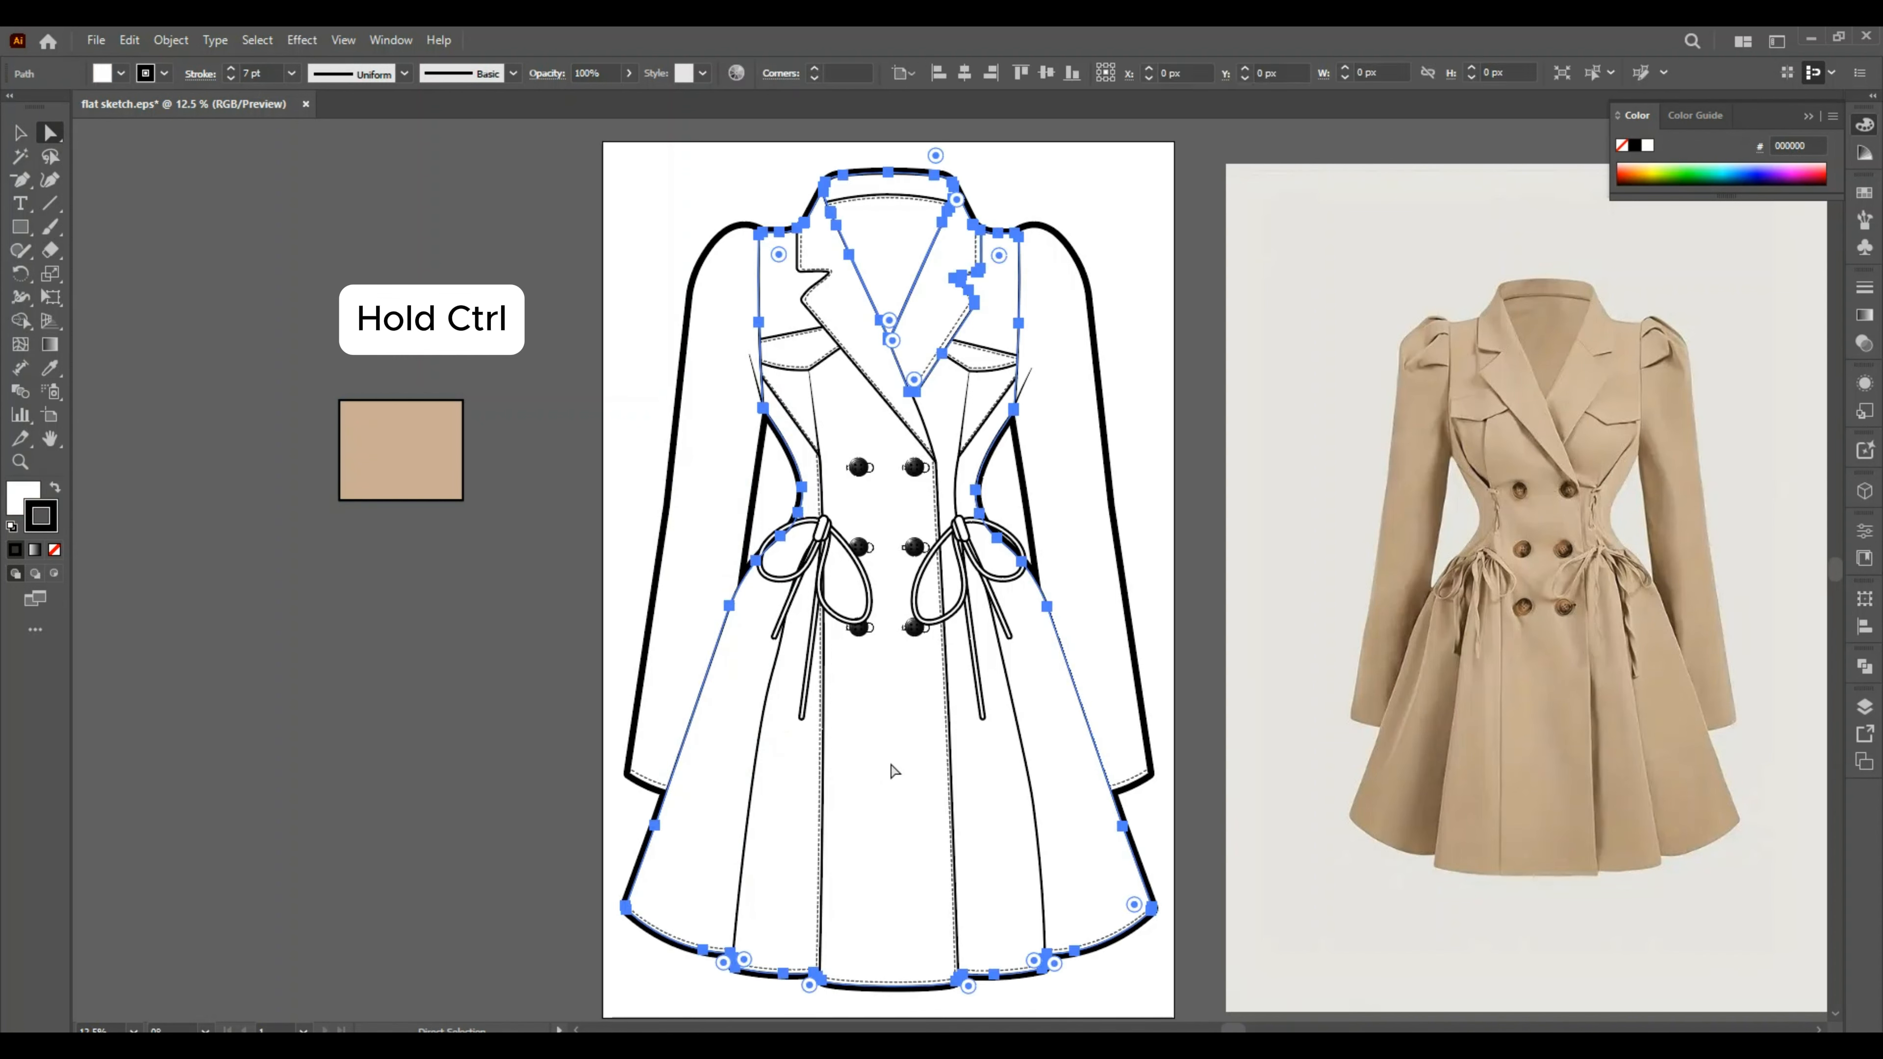
{"action": "left_click", "coordinate": [683, 575], "text": "ctrl+shift"}
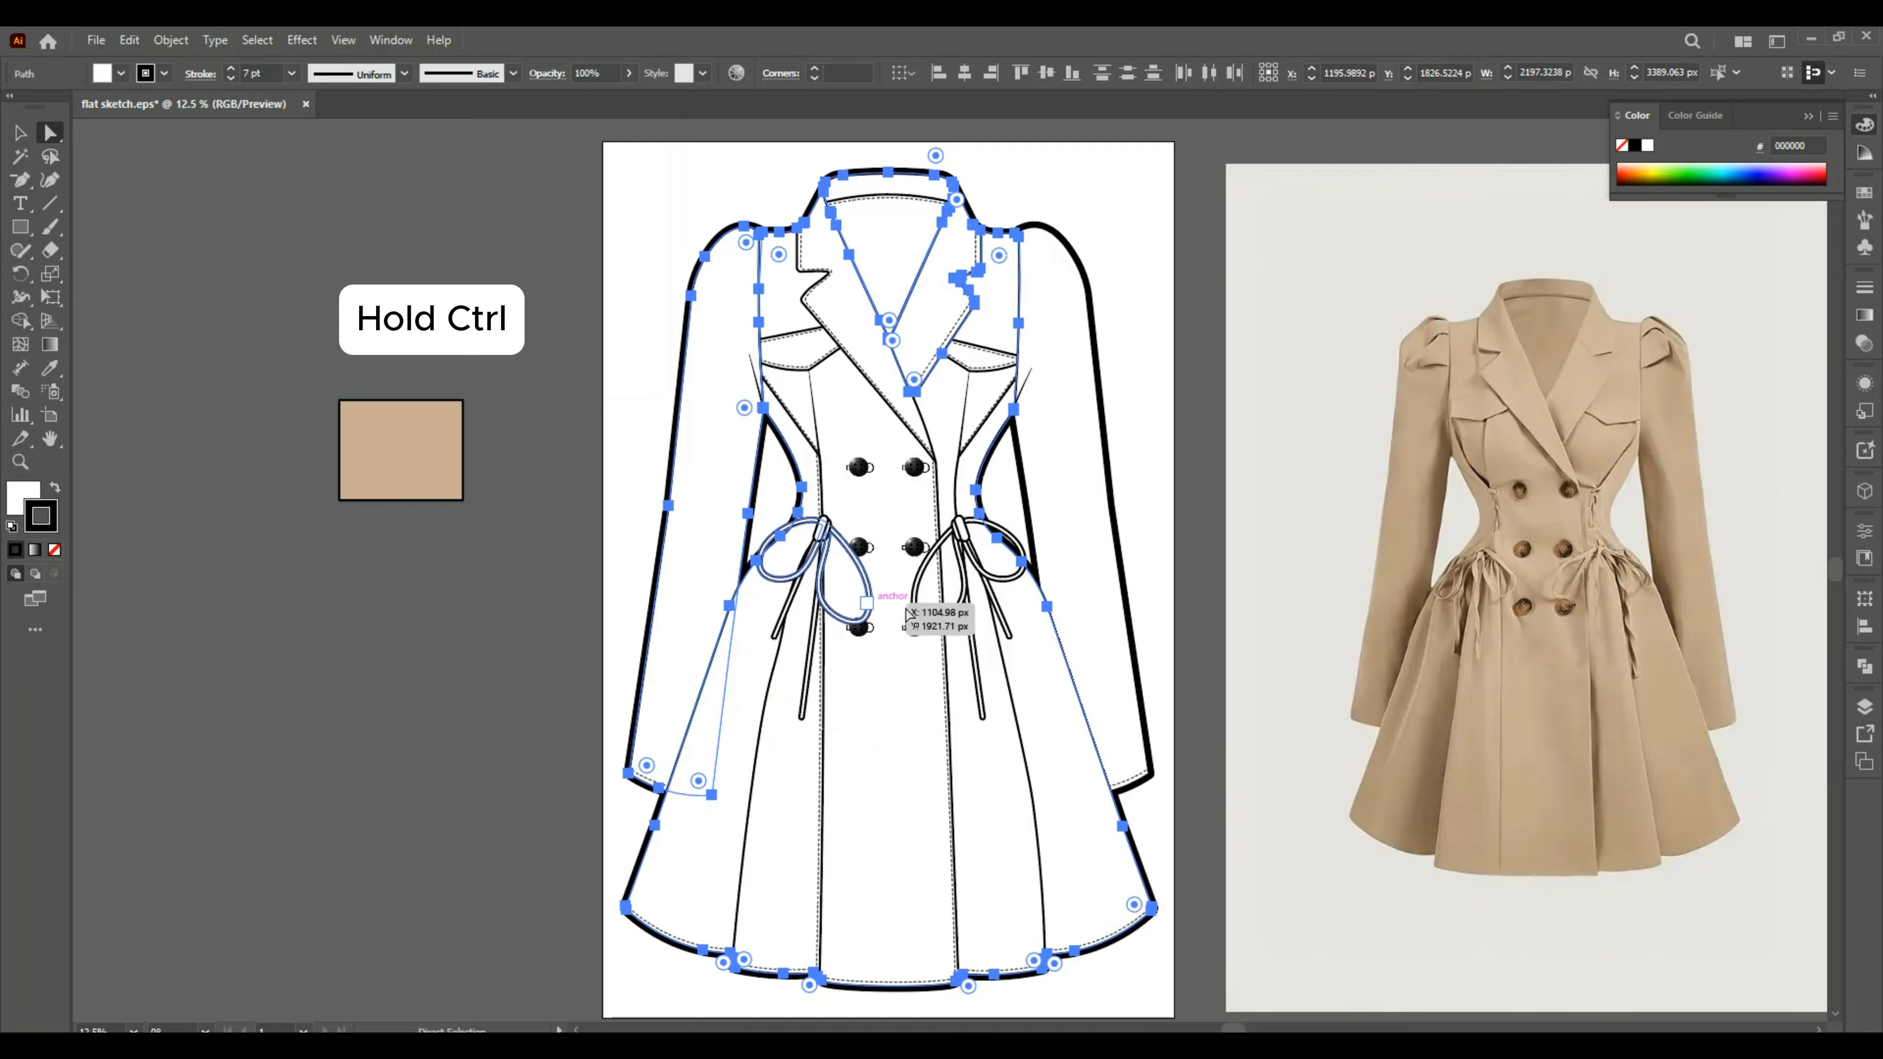
{"action": "left_click", "coordinate": [1139, 627], "text": "ctrl+shift"}
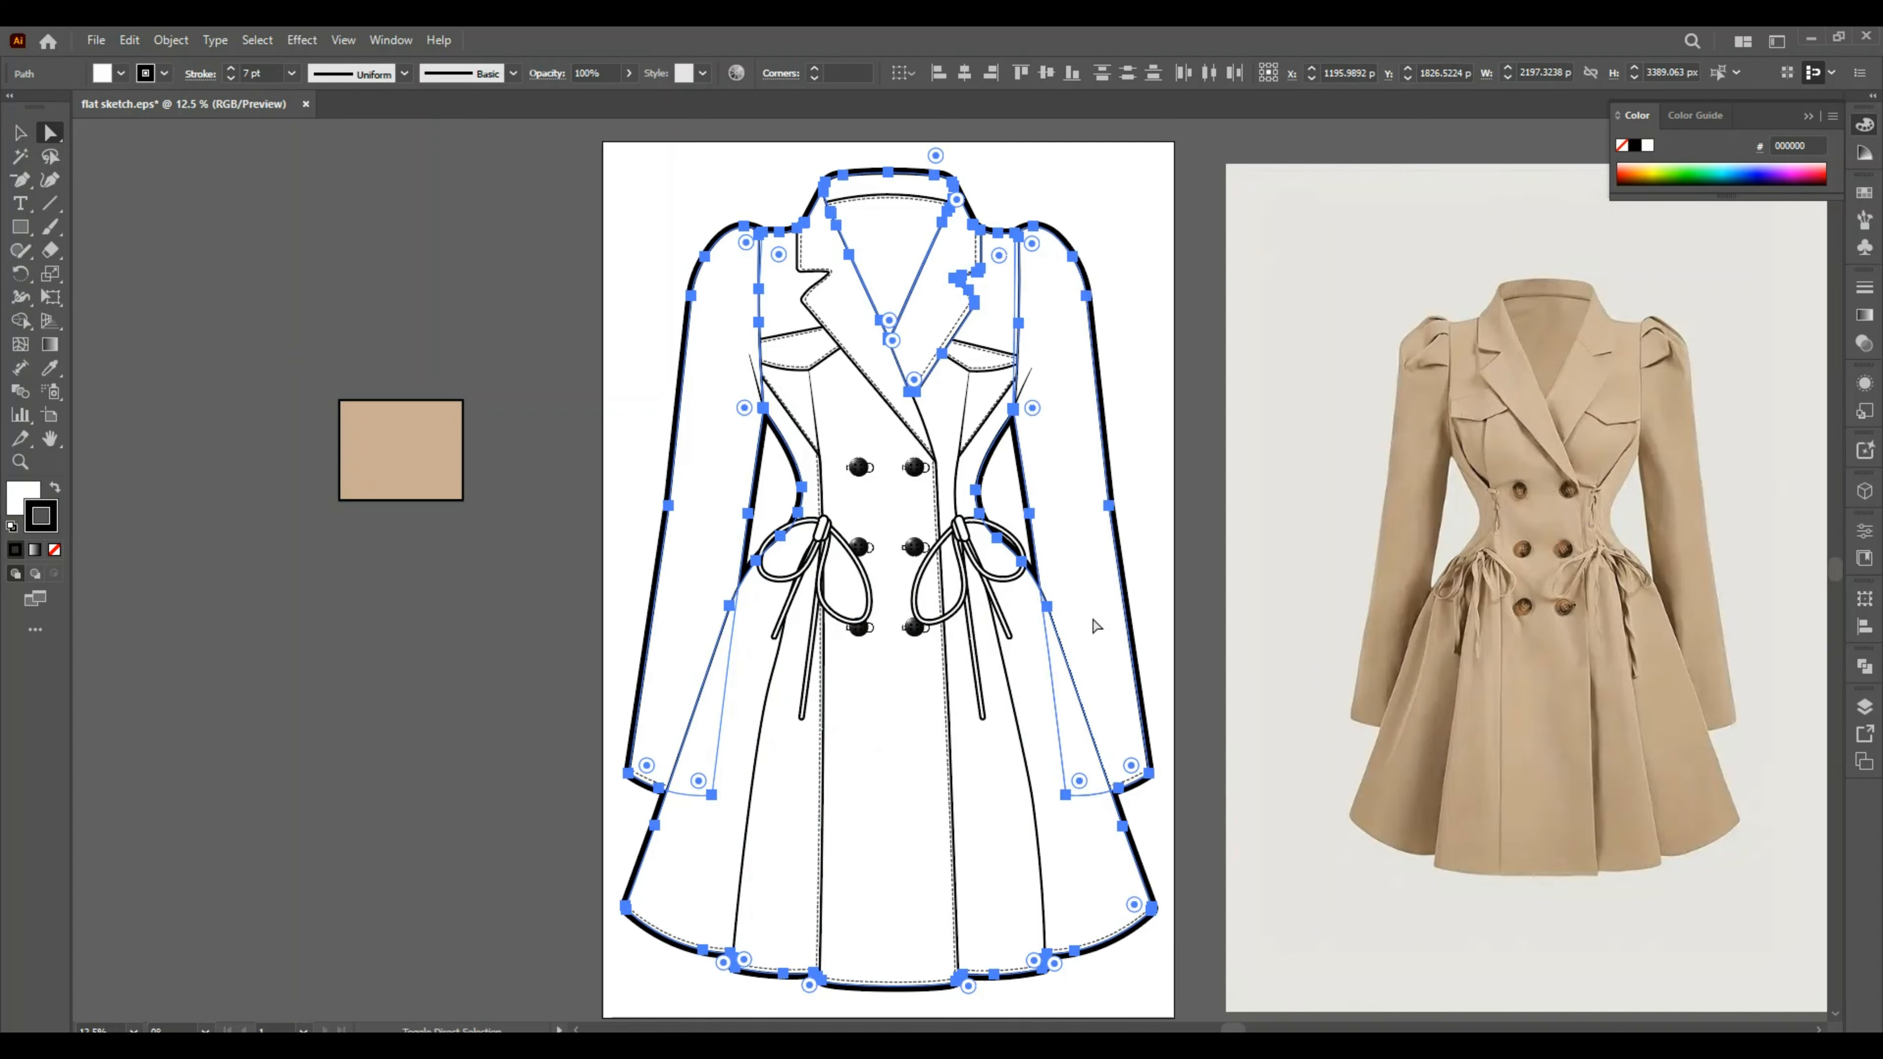
{"action": "left_click", "coordinate": [49, 368]}
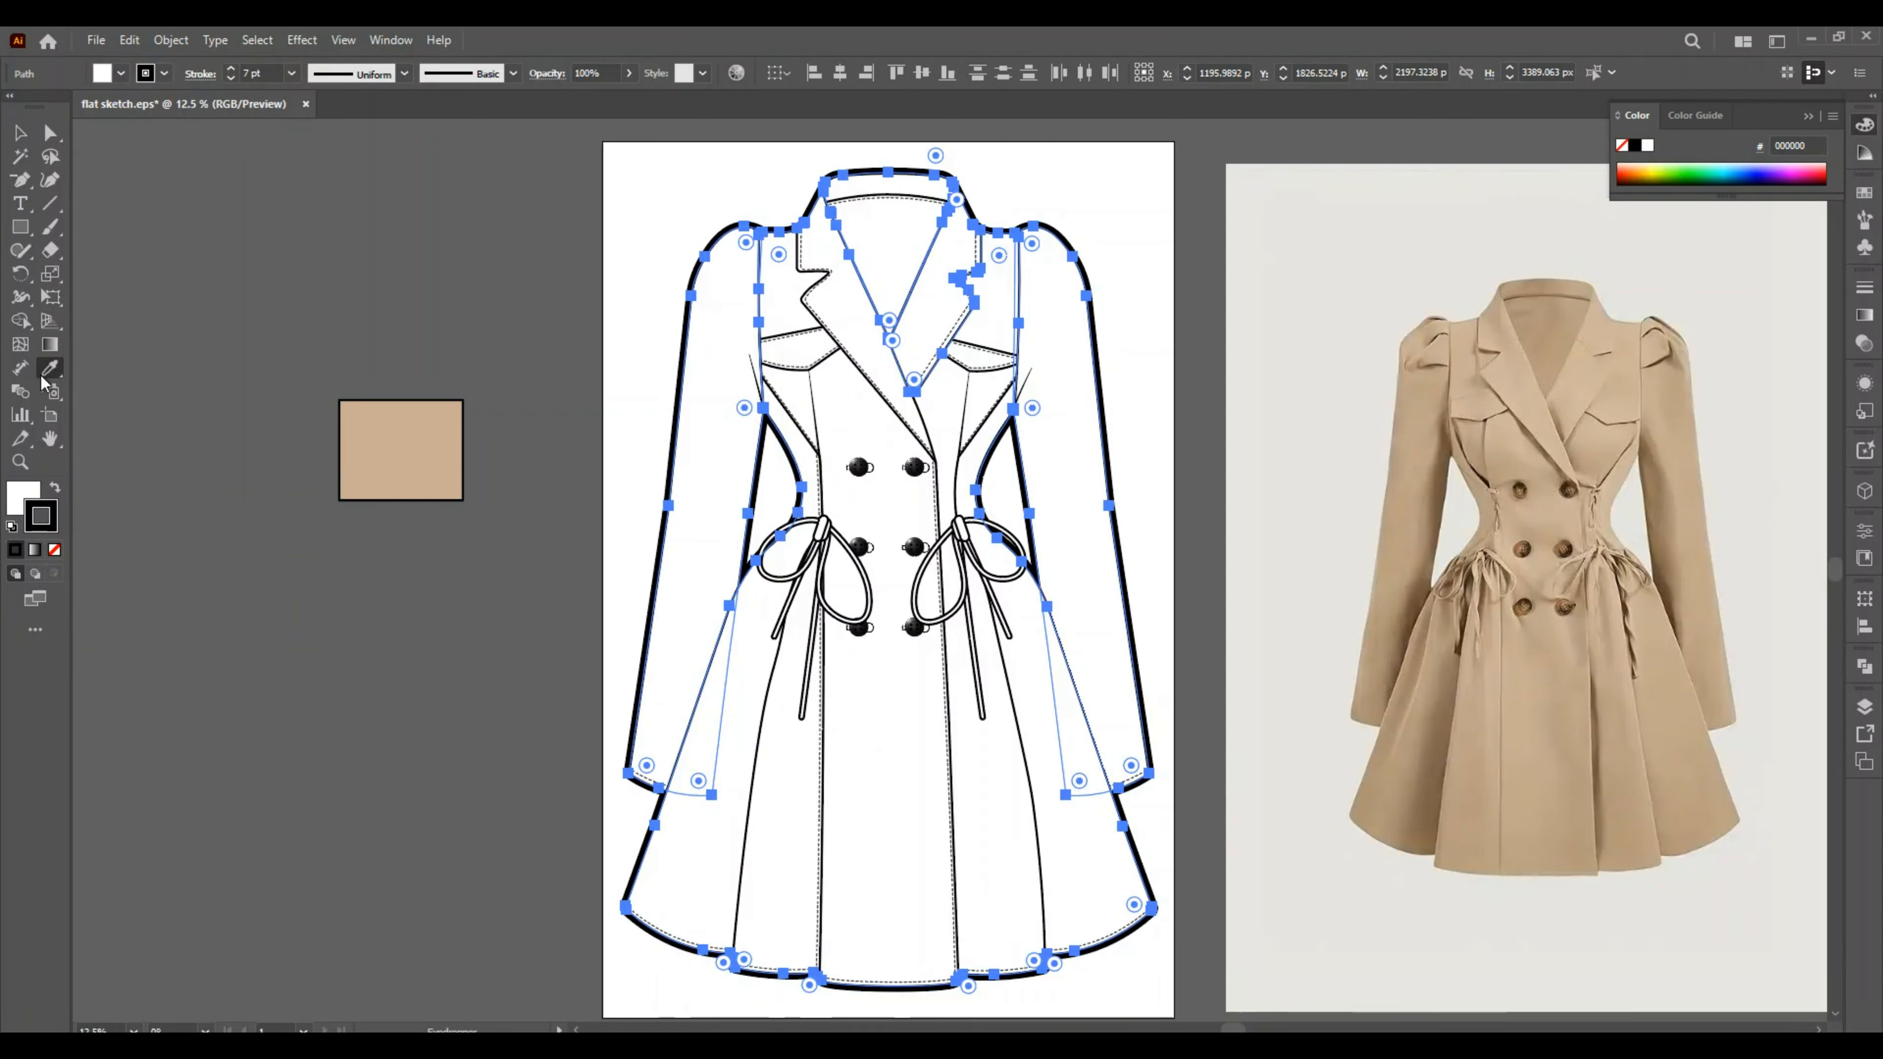
{"action": "left_click", "coordinate": [407, 439]}
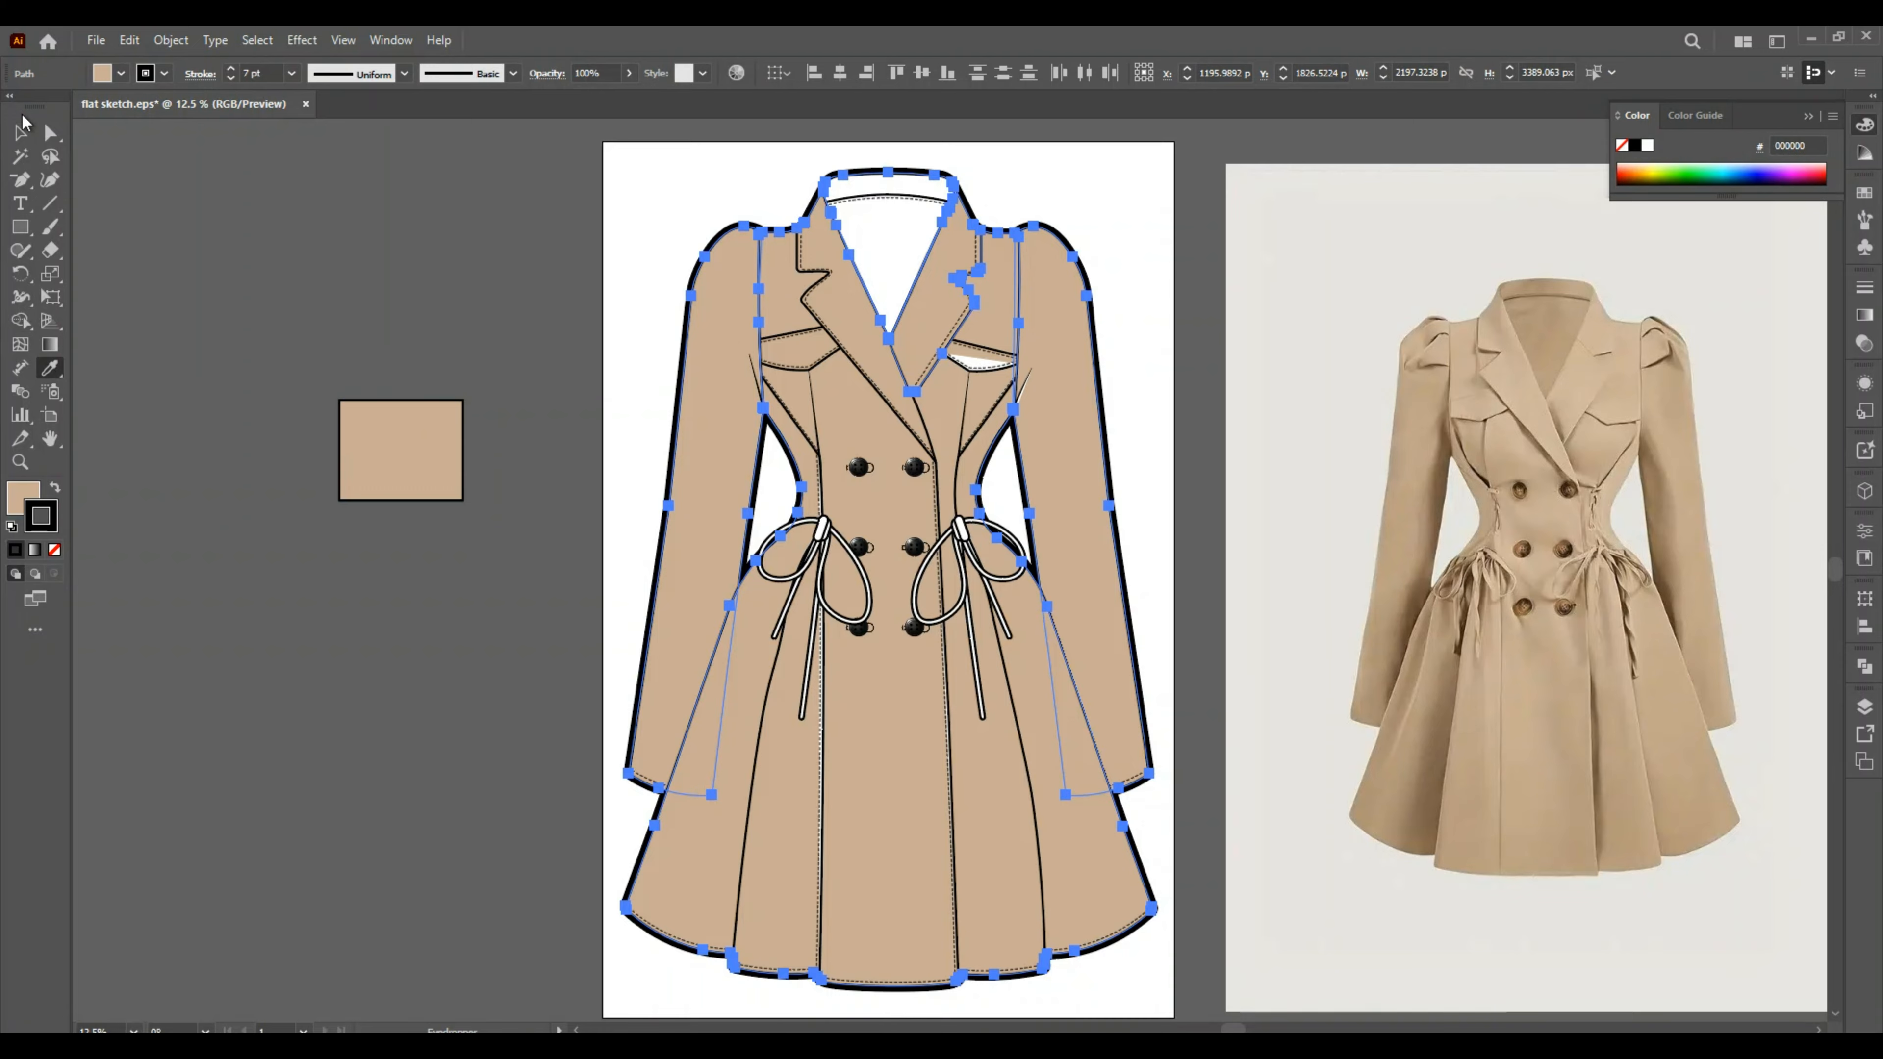
{"action": "left_click", "coordinate": [50, 135]}
{"action": "left_click", "coordinate": [133, 174]}
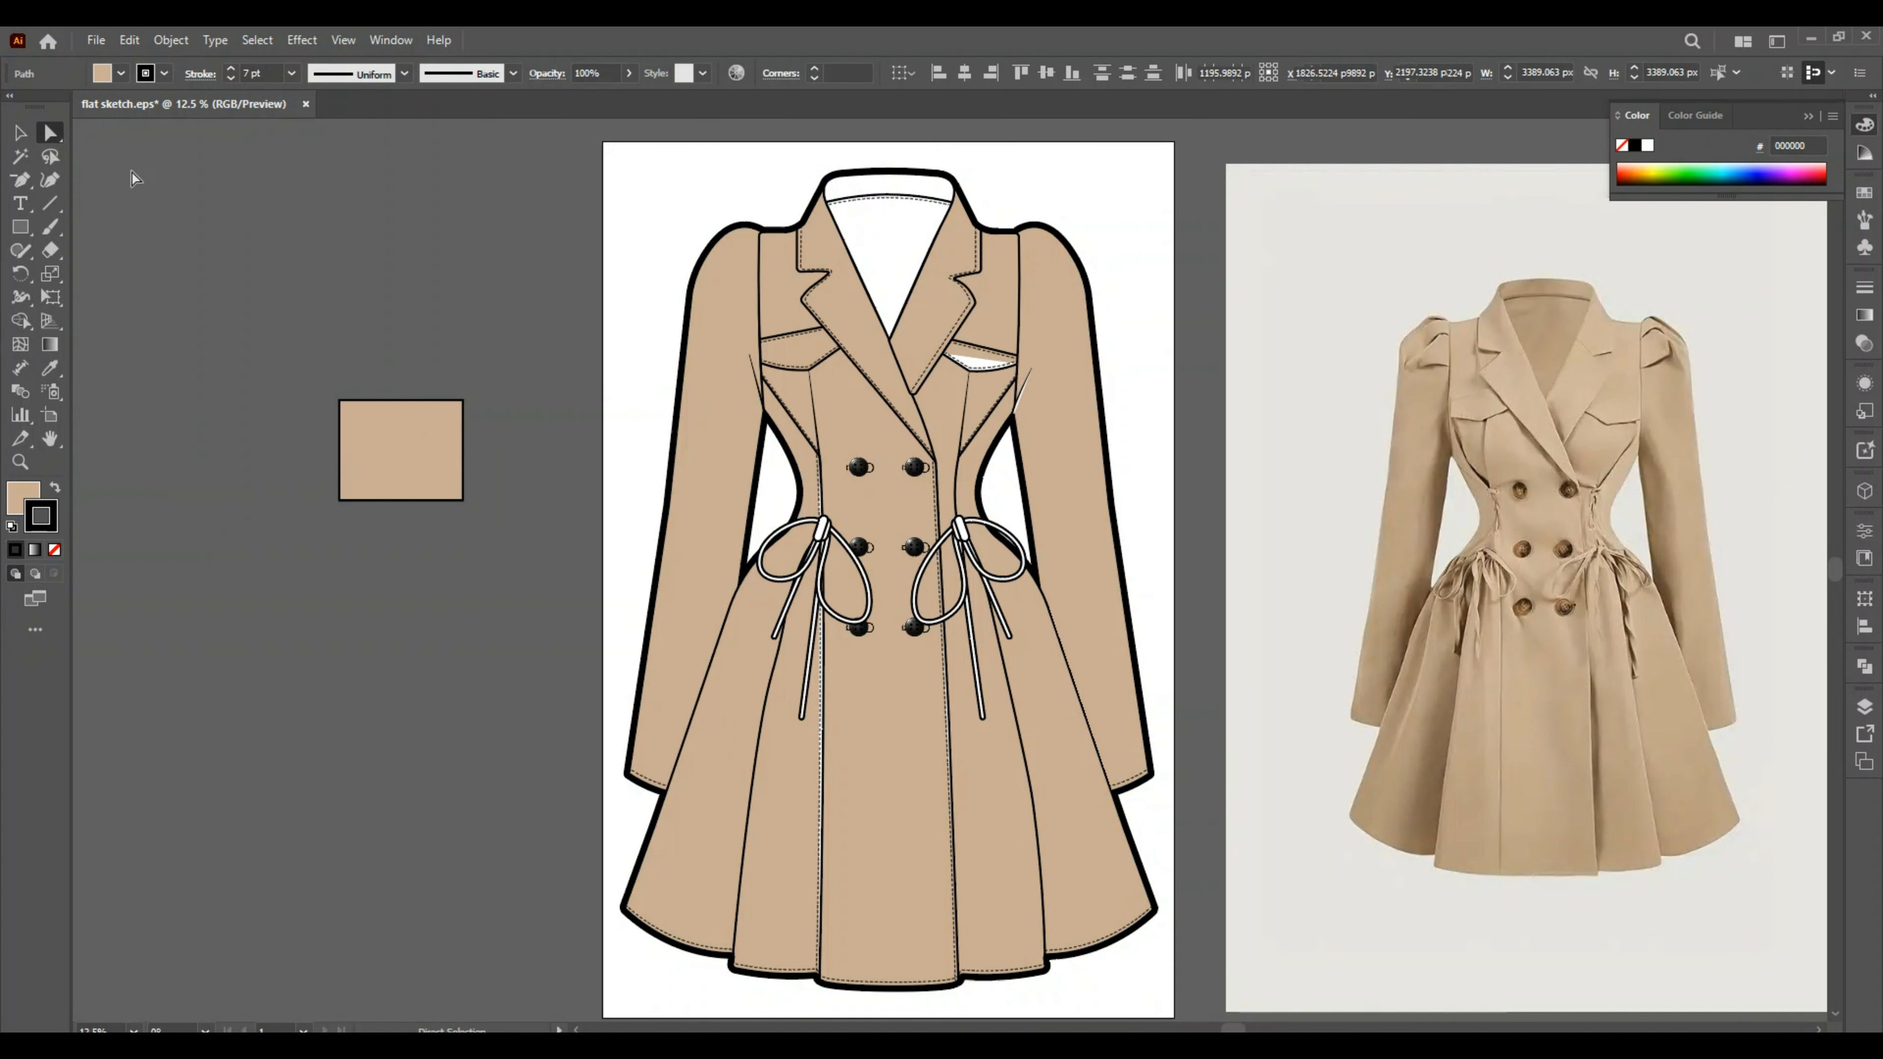
Remove the white fill from the pocket flap line on the right side of the coat's chest.
{"action": "left_click", "coordinate": [991, 377]}
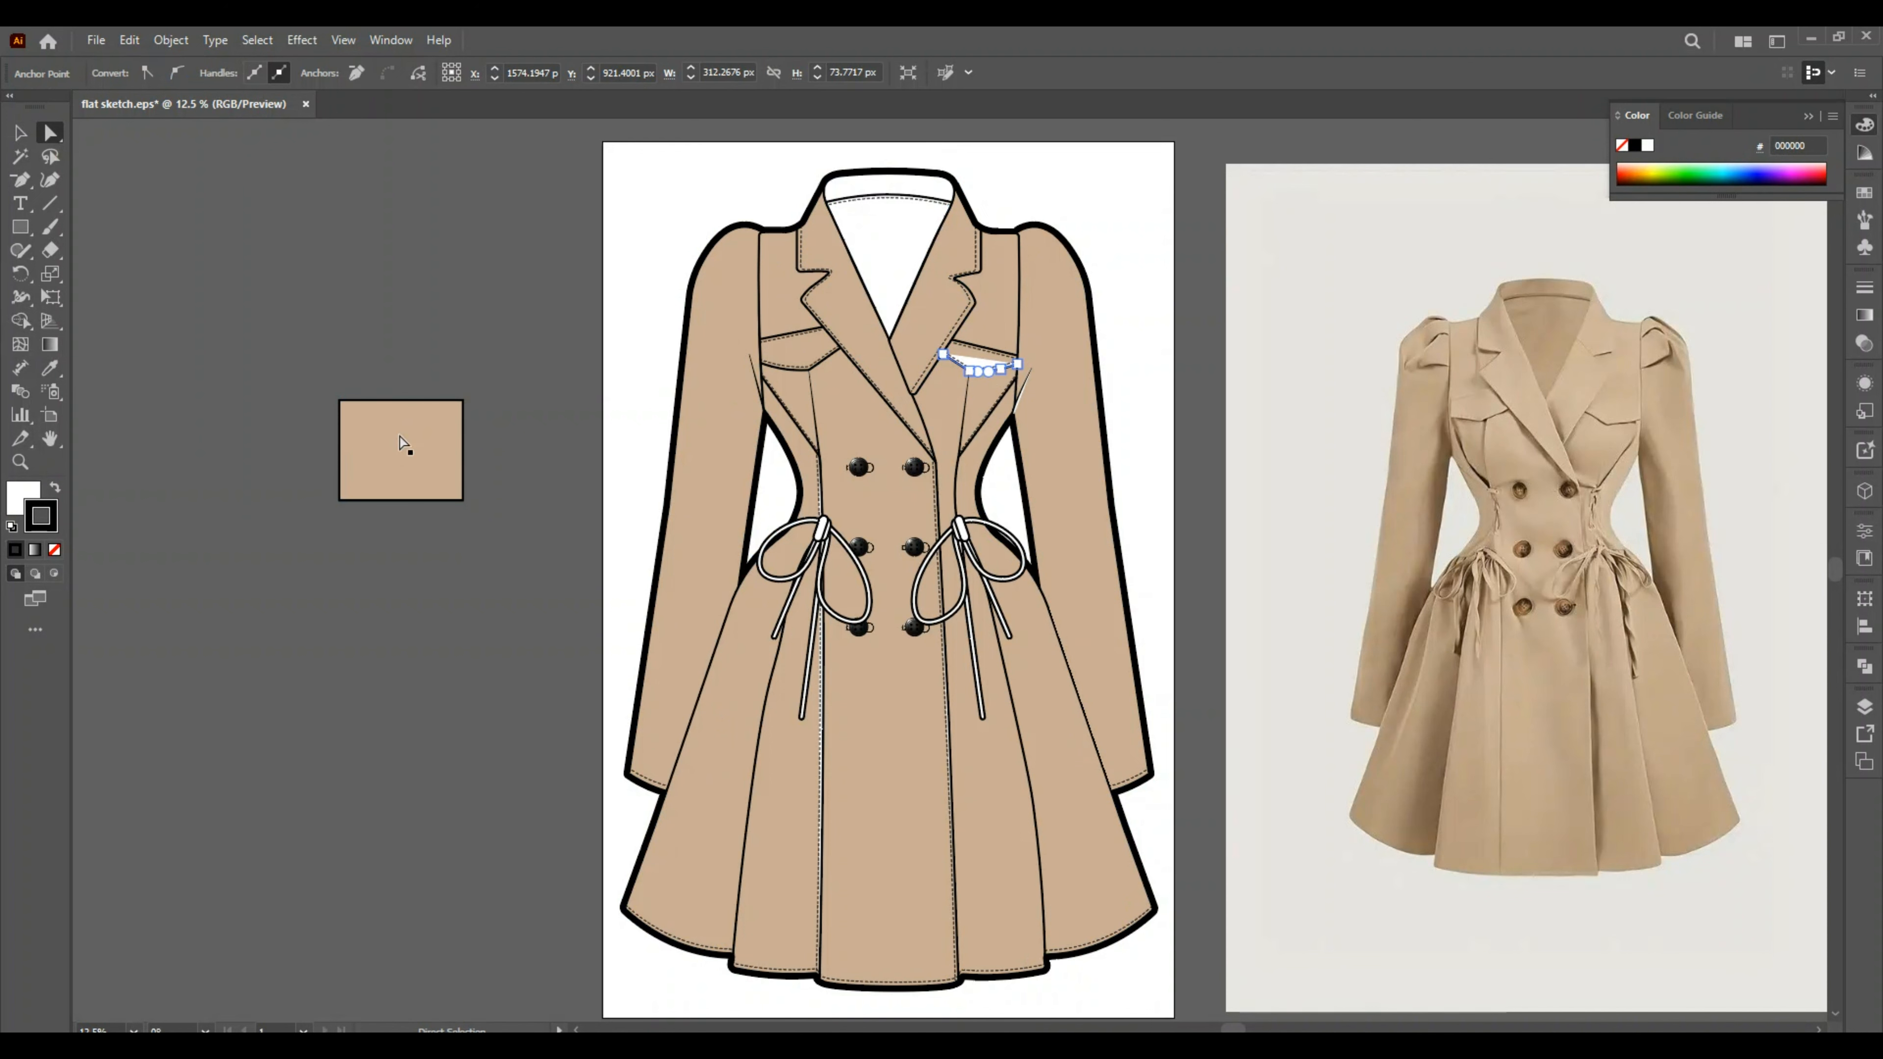
{"action": "left_click", "coordinate": [24, 502]}
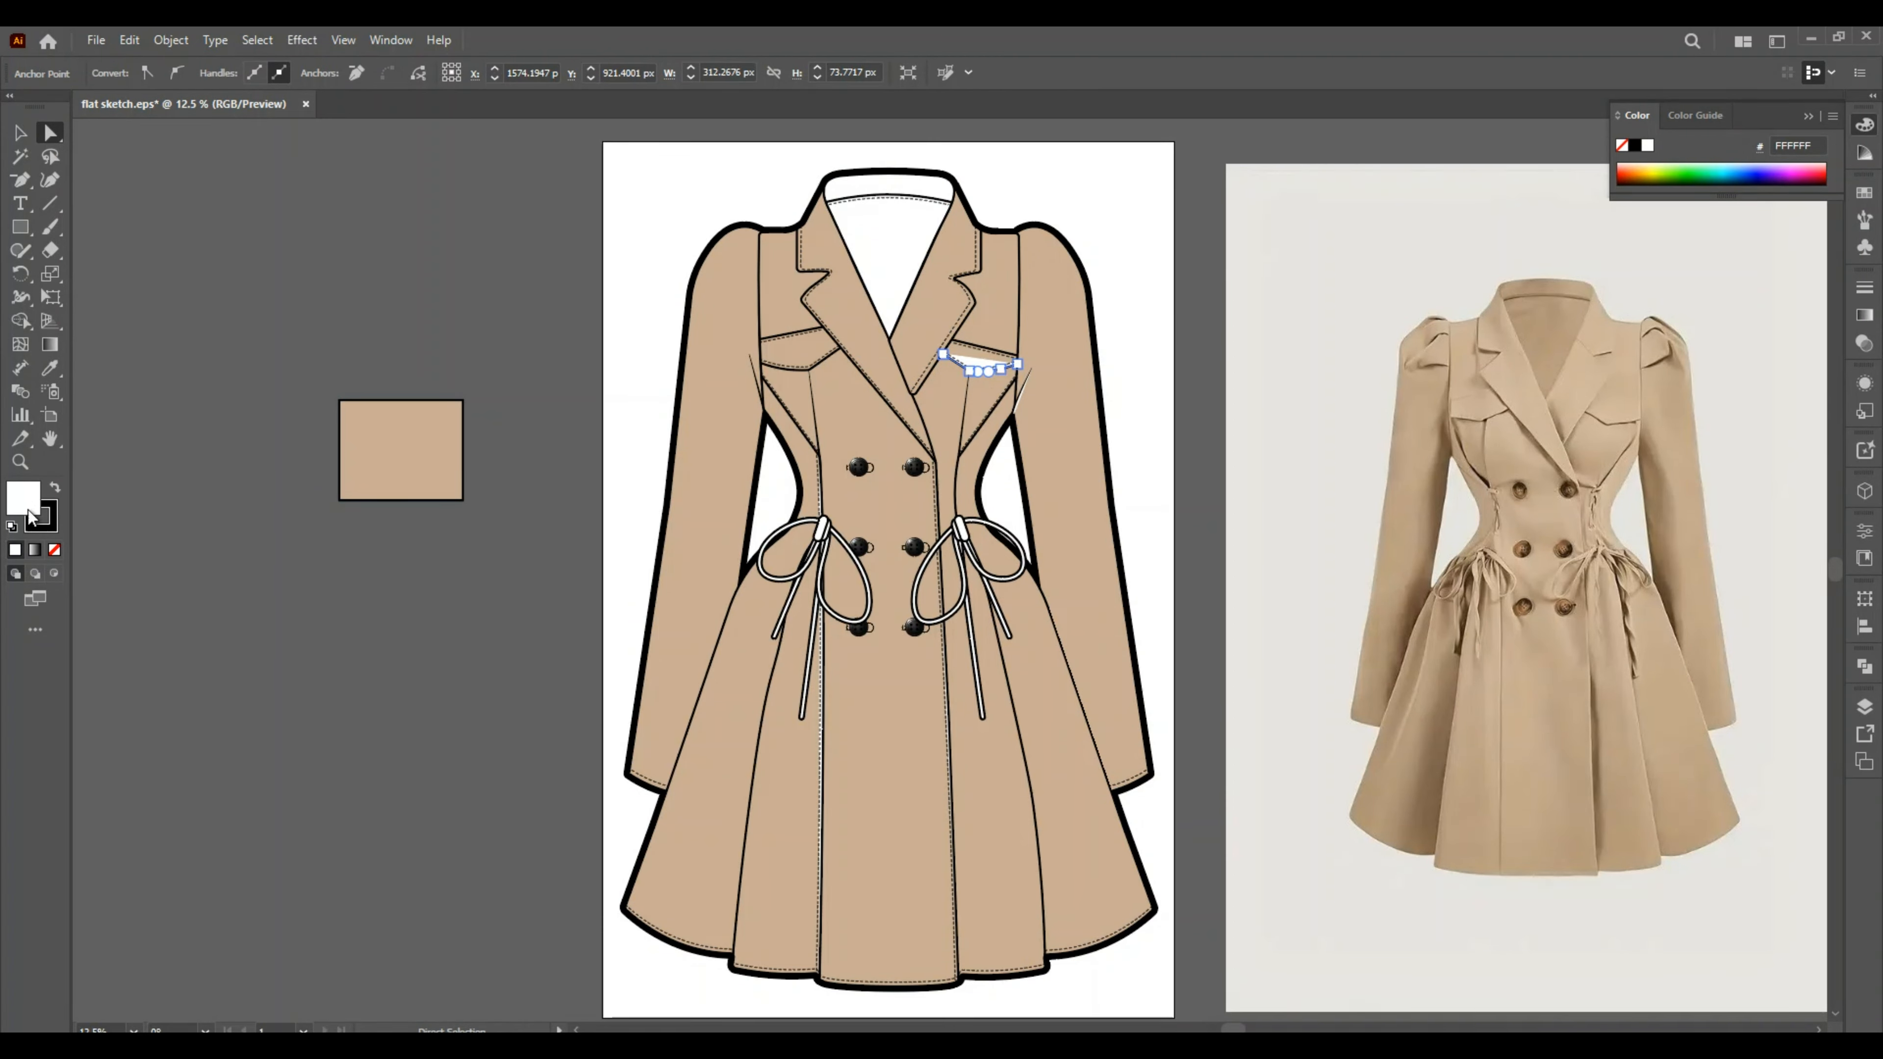
{"action": "left_click", "coordinate": [52, 553]}
{"action": "left_click", "coordinate": [184, 556]}
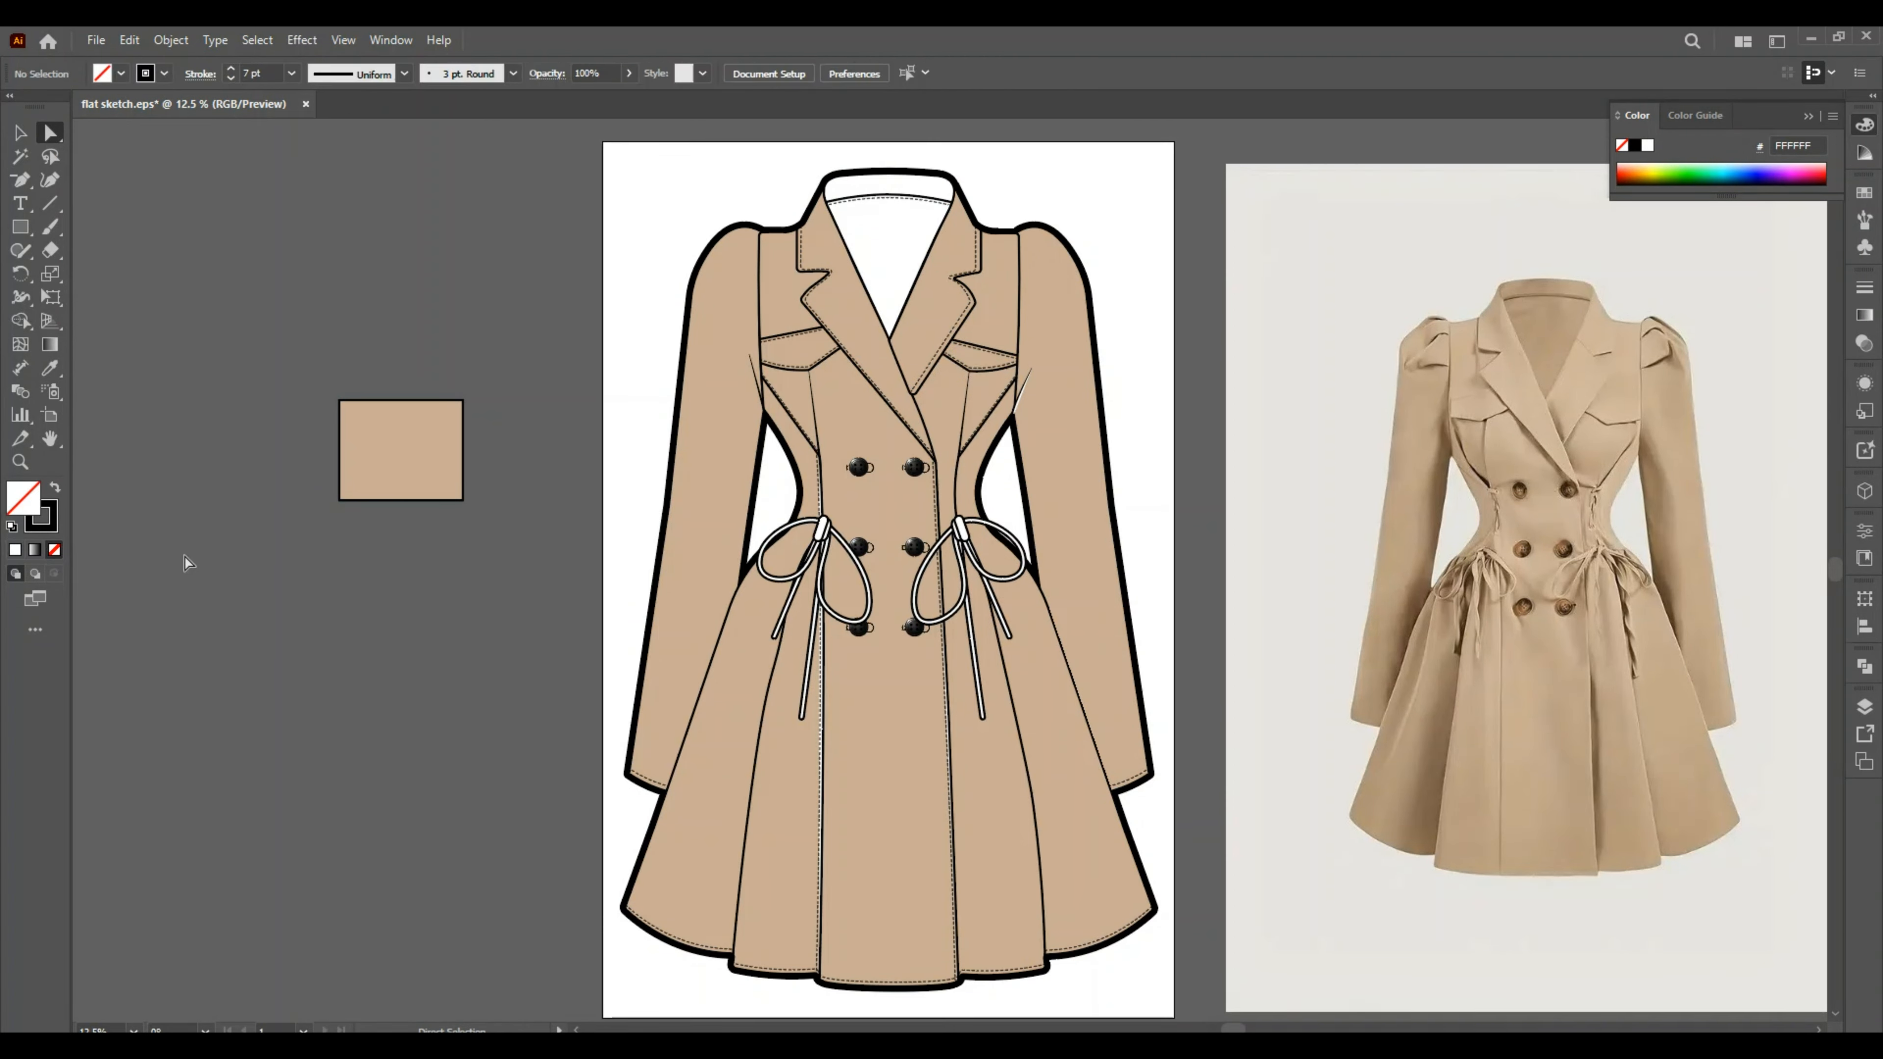
Select both drawstring bows at the waist inside the coat group and apply the swatch's beige with the Eyedropper.
{"action": "key", "text": "v"}
{"action": "left_click", "coordinate": [825, 535]}
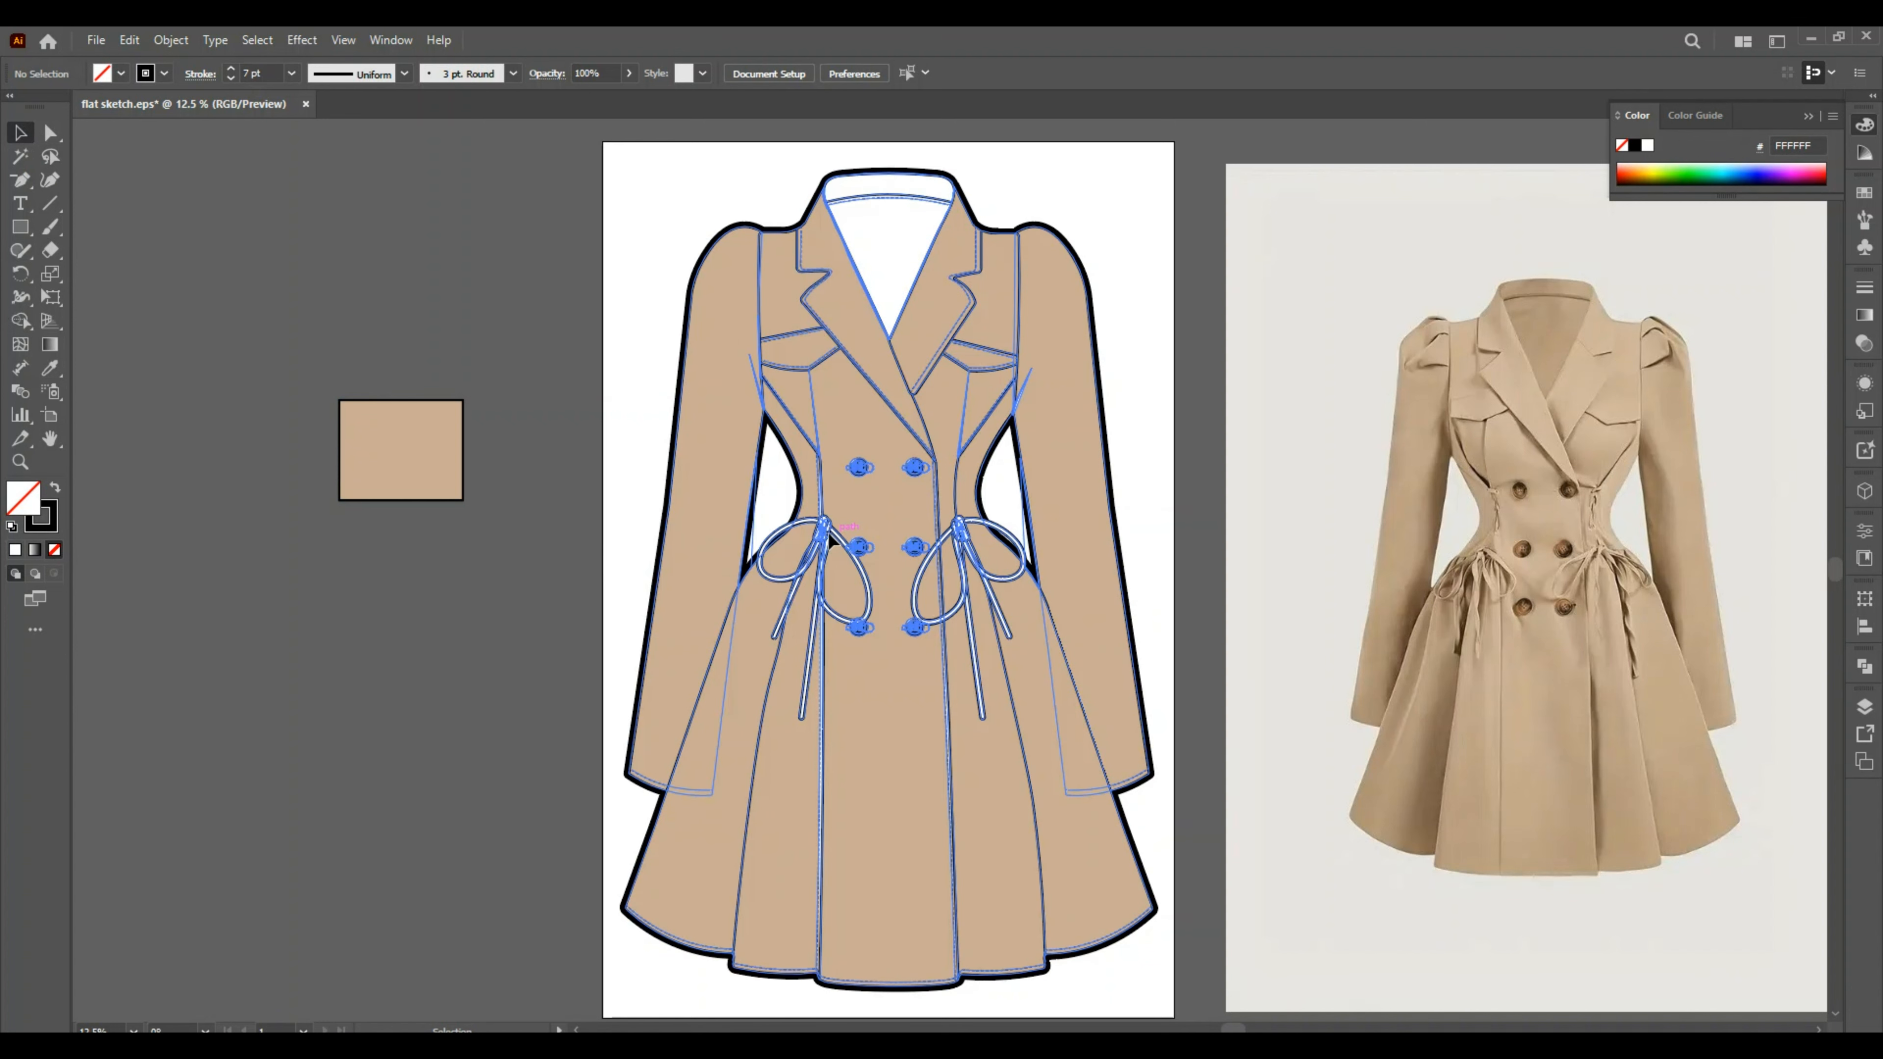
{"action": "double_click", "coordinate": [824, 535]}
{"action": "left_click", "coordinate": [822, 534]}
{"action": "left_click", "coordinate": [964, 534], "text": "shift"}
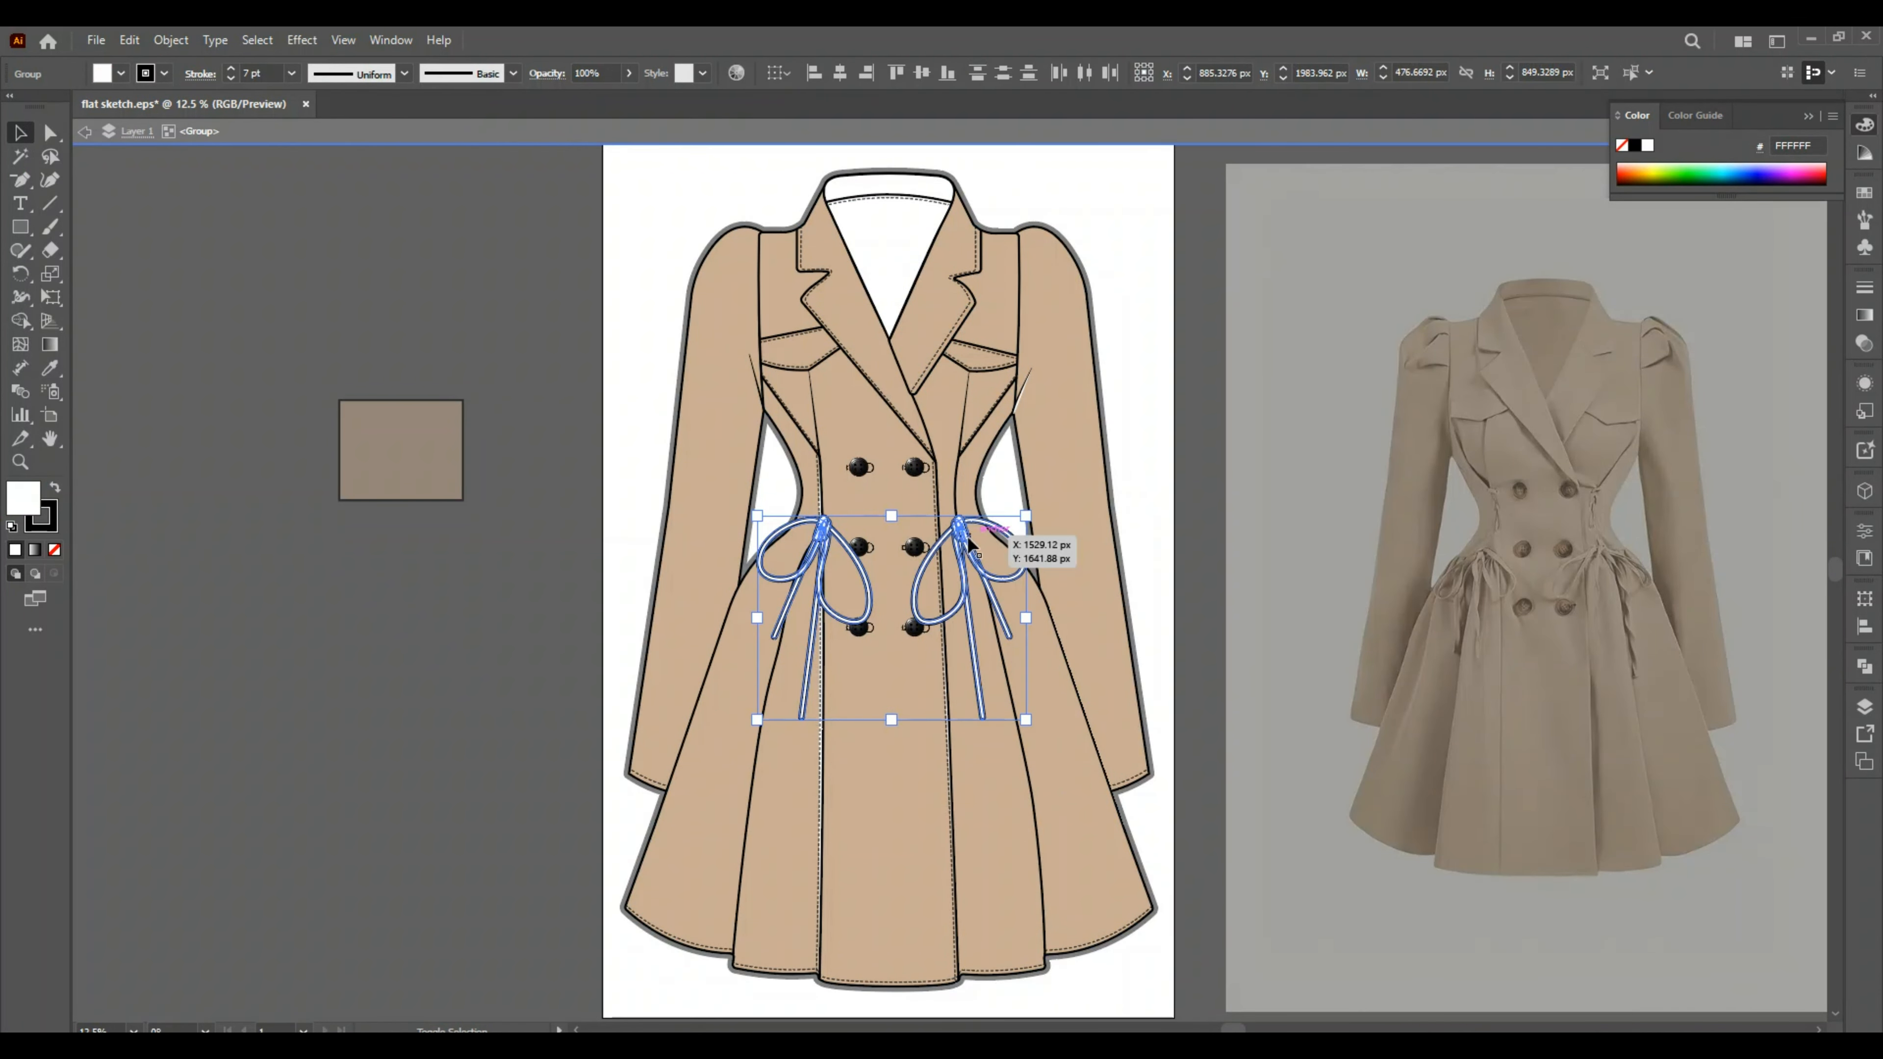
{"action": "left_click", "coordinate": [52, 371]}
{"action": "left_click", "coordinate": [377, 436]}
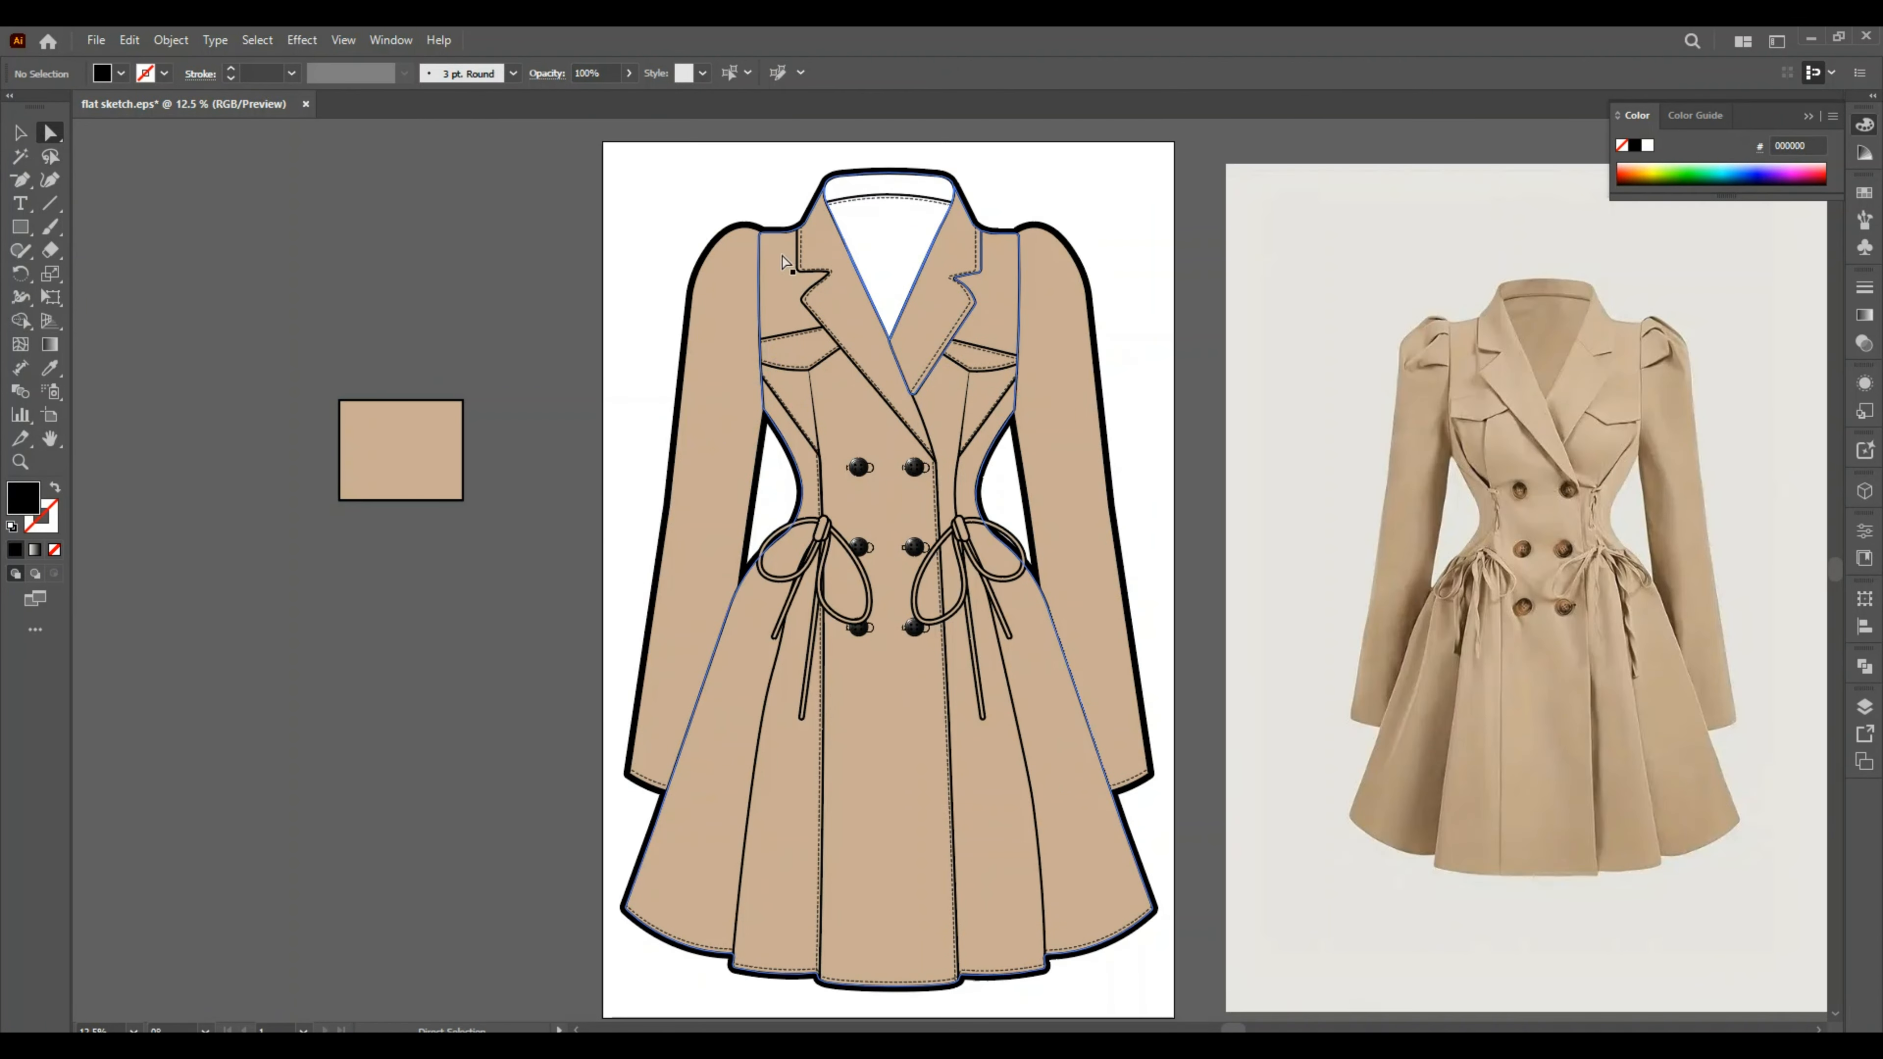
Apply the swatch's appearance to the inner neckline shape of the coat and darken its fill to brown #917660.
{"action": "left_click", "coordinate": [886, 227]}
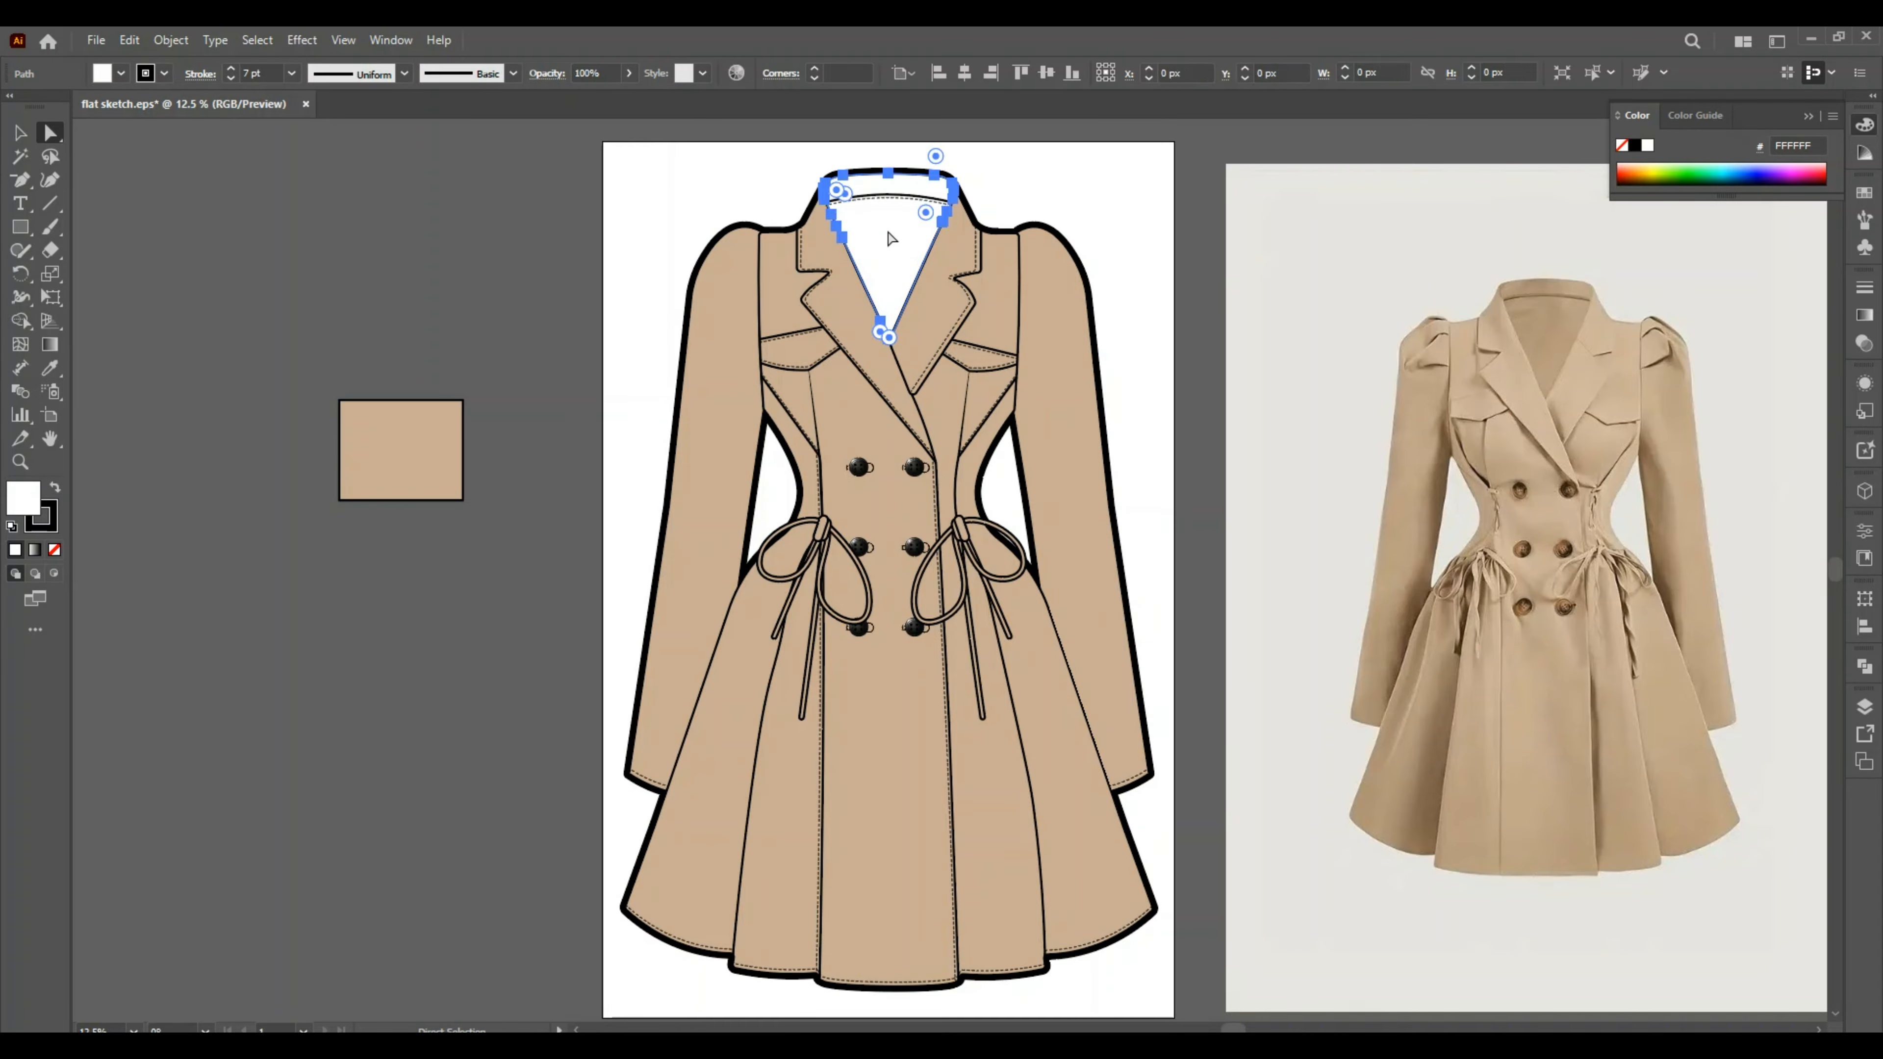
{"action": "left_click", "coordinate": [48, 361]}
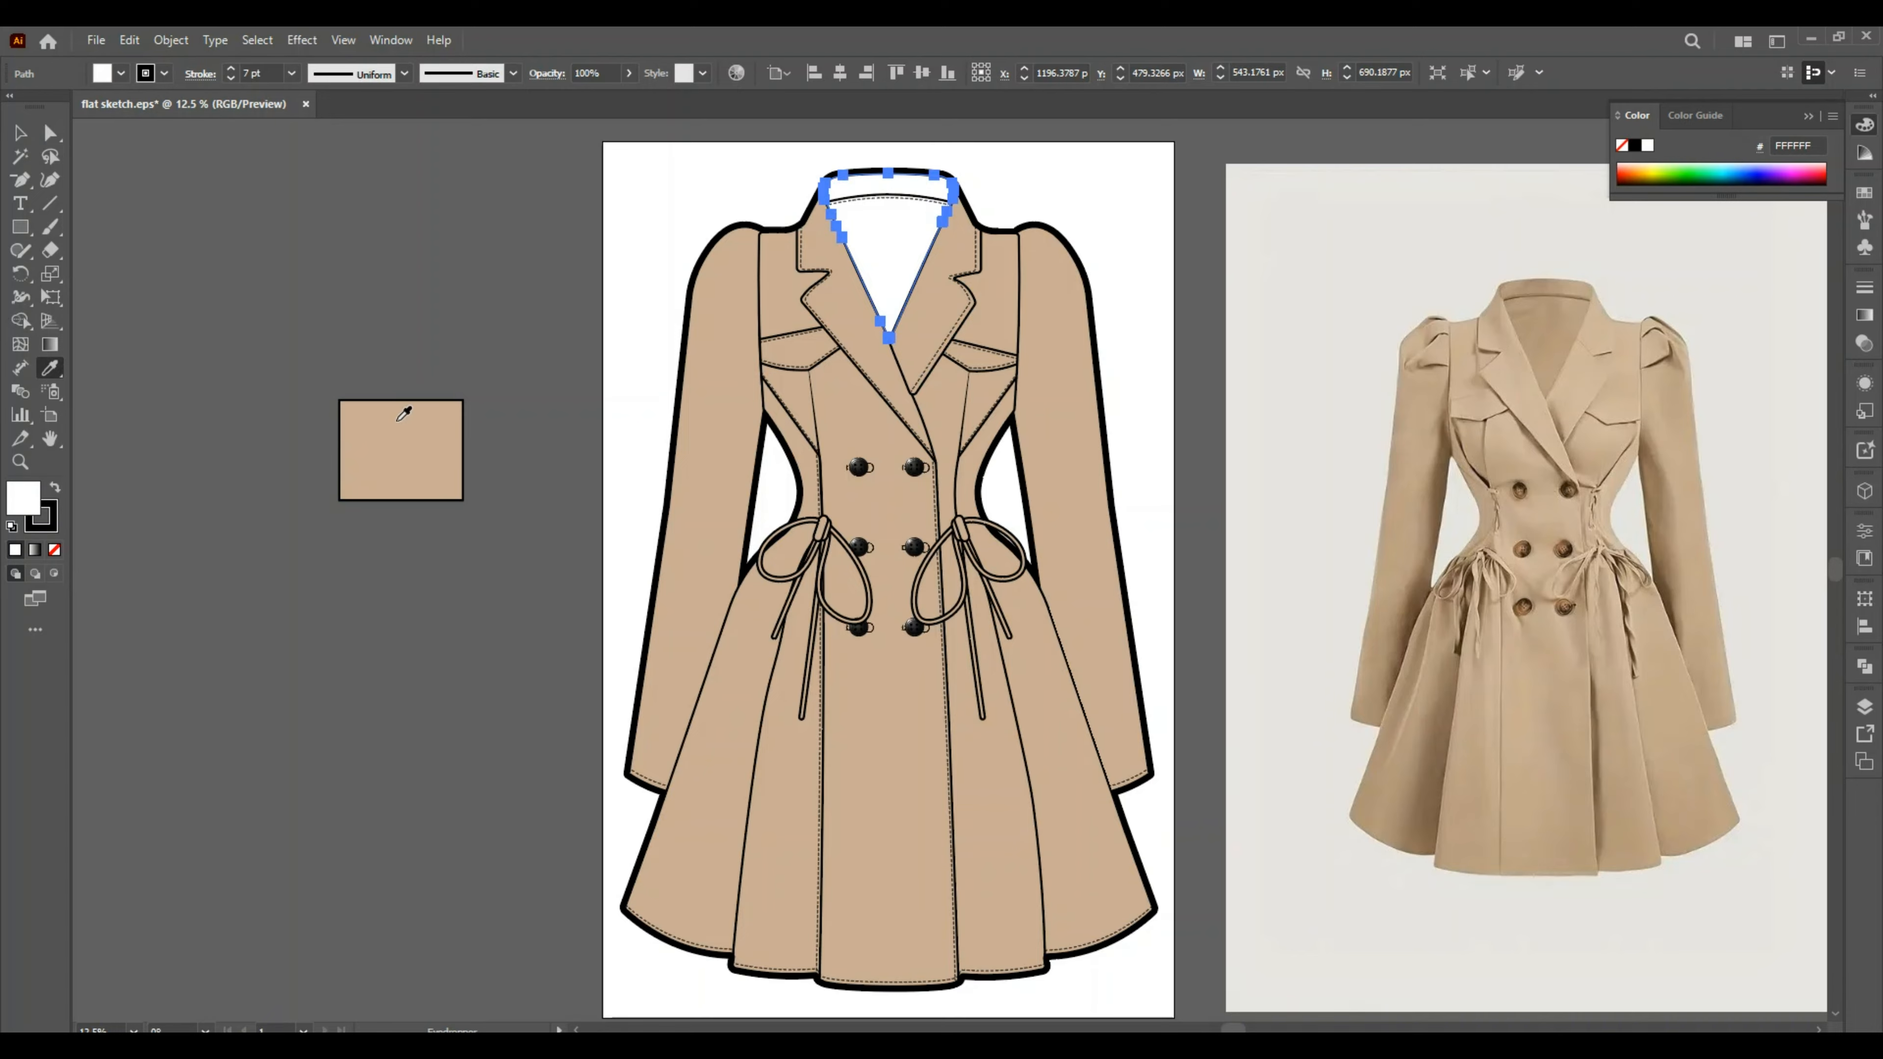
{"action": "left_click", "coordinate": [404, 413]}
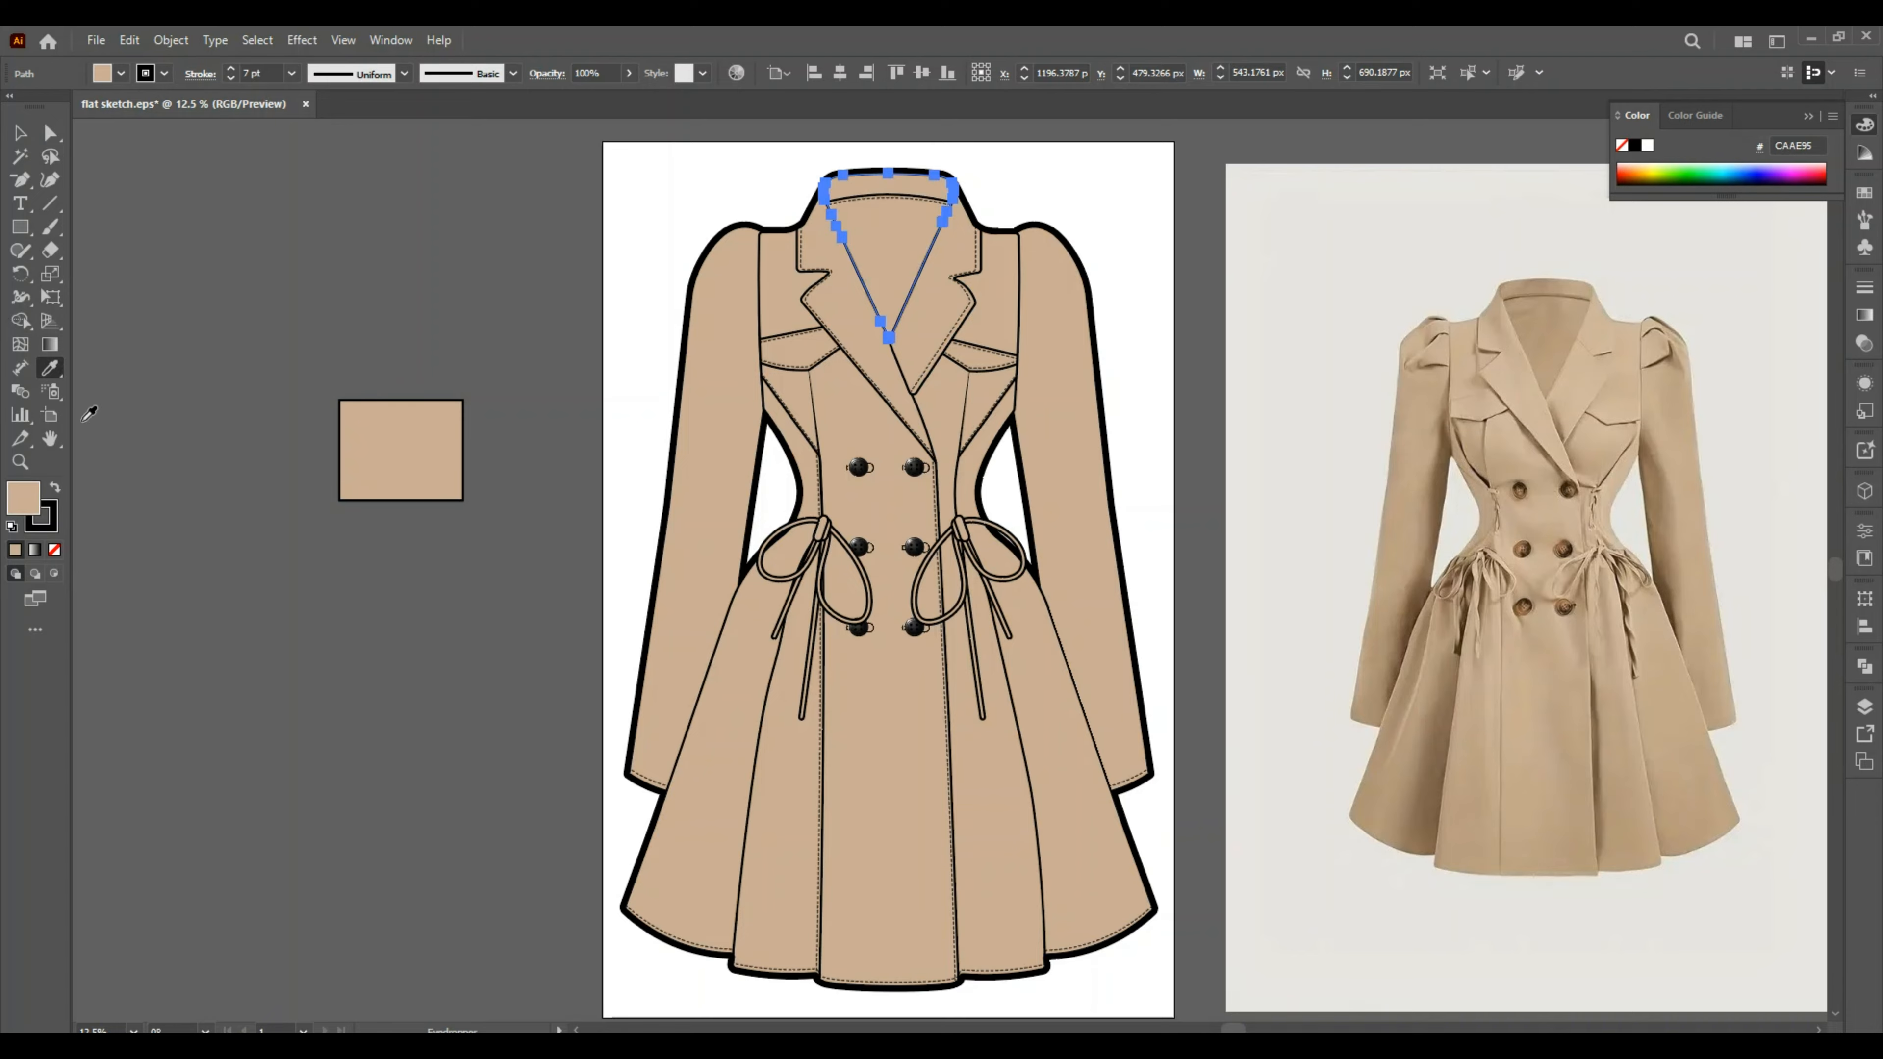
{"action": "double_click", "coordinate": [22, 497]}
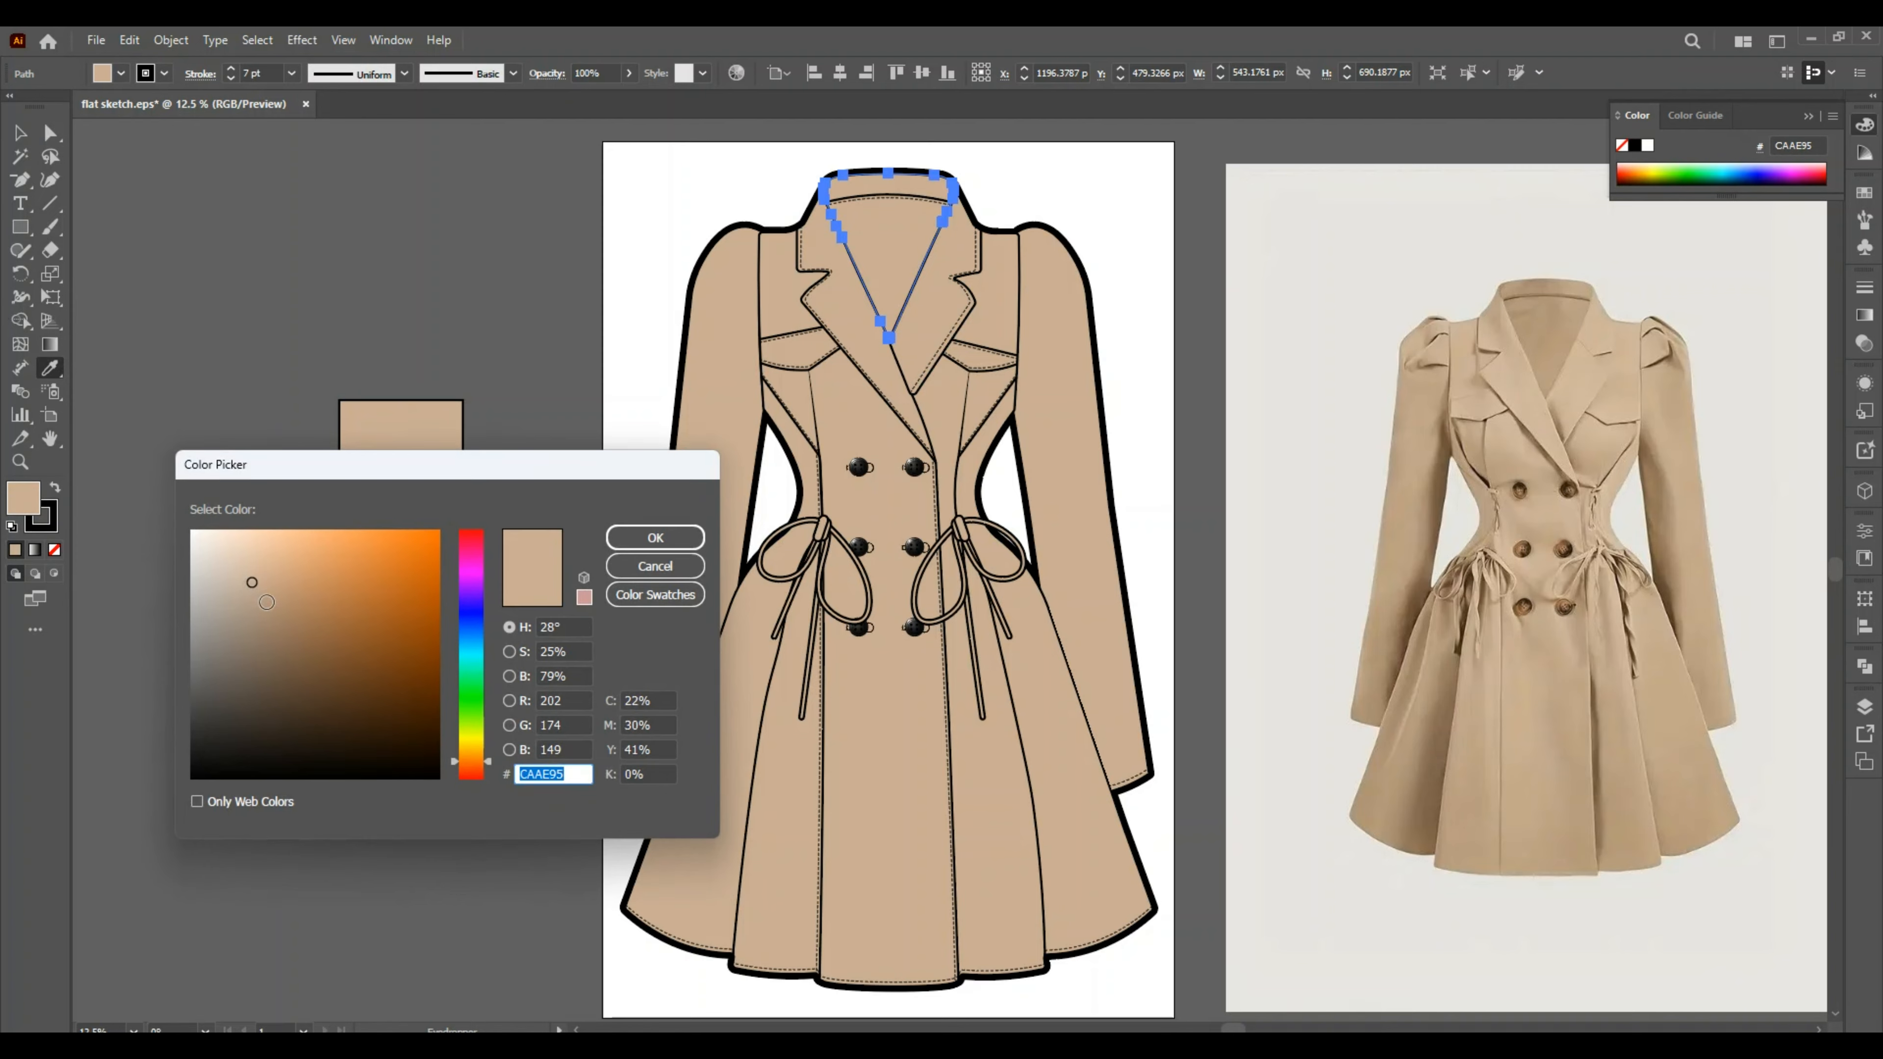
{"action": "left_click", "coordinate": [272, 617]}
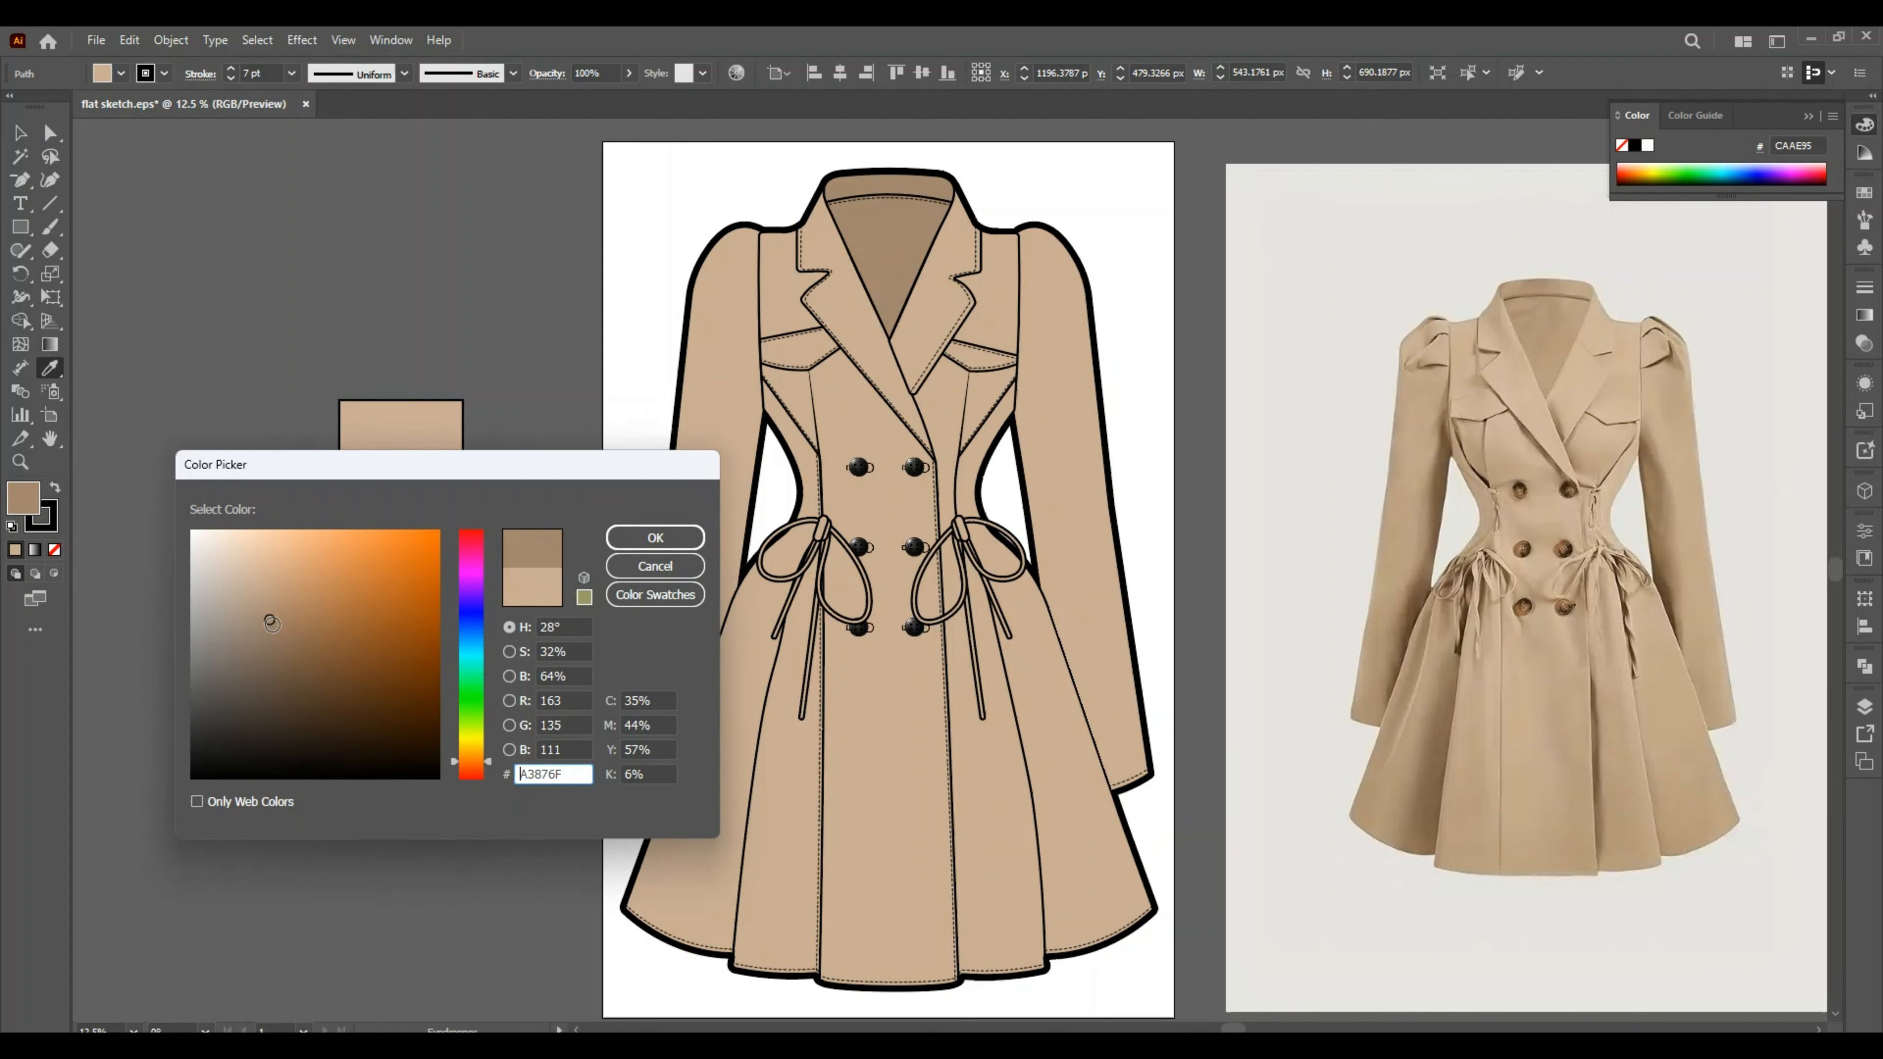
{"action": "left_click", "coordinate": [274, 637]}
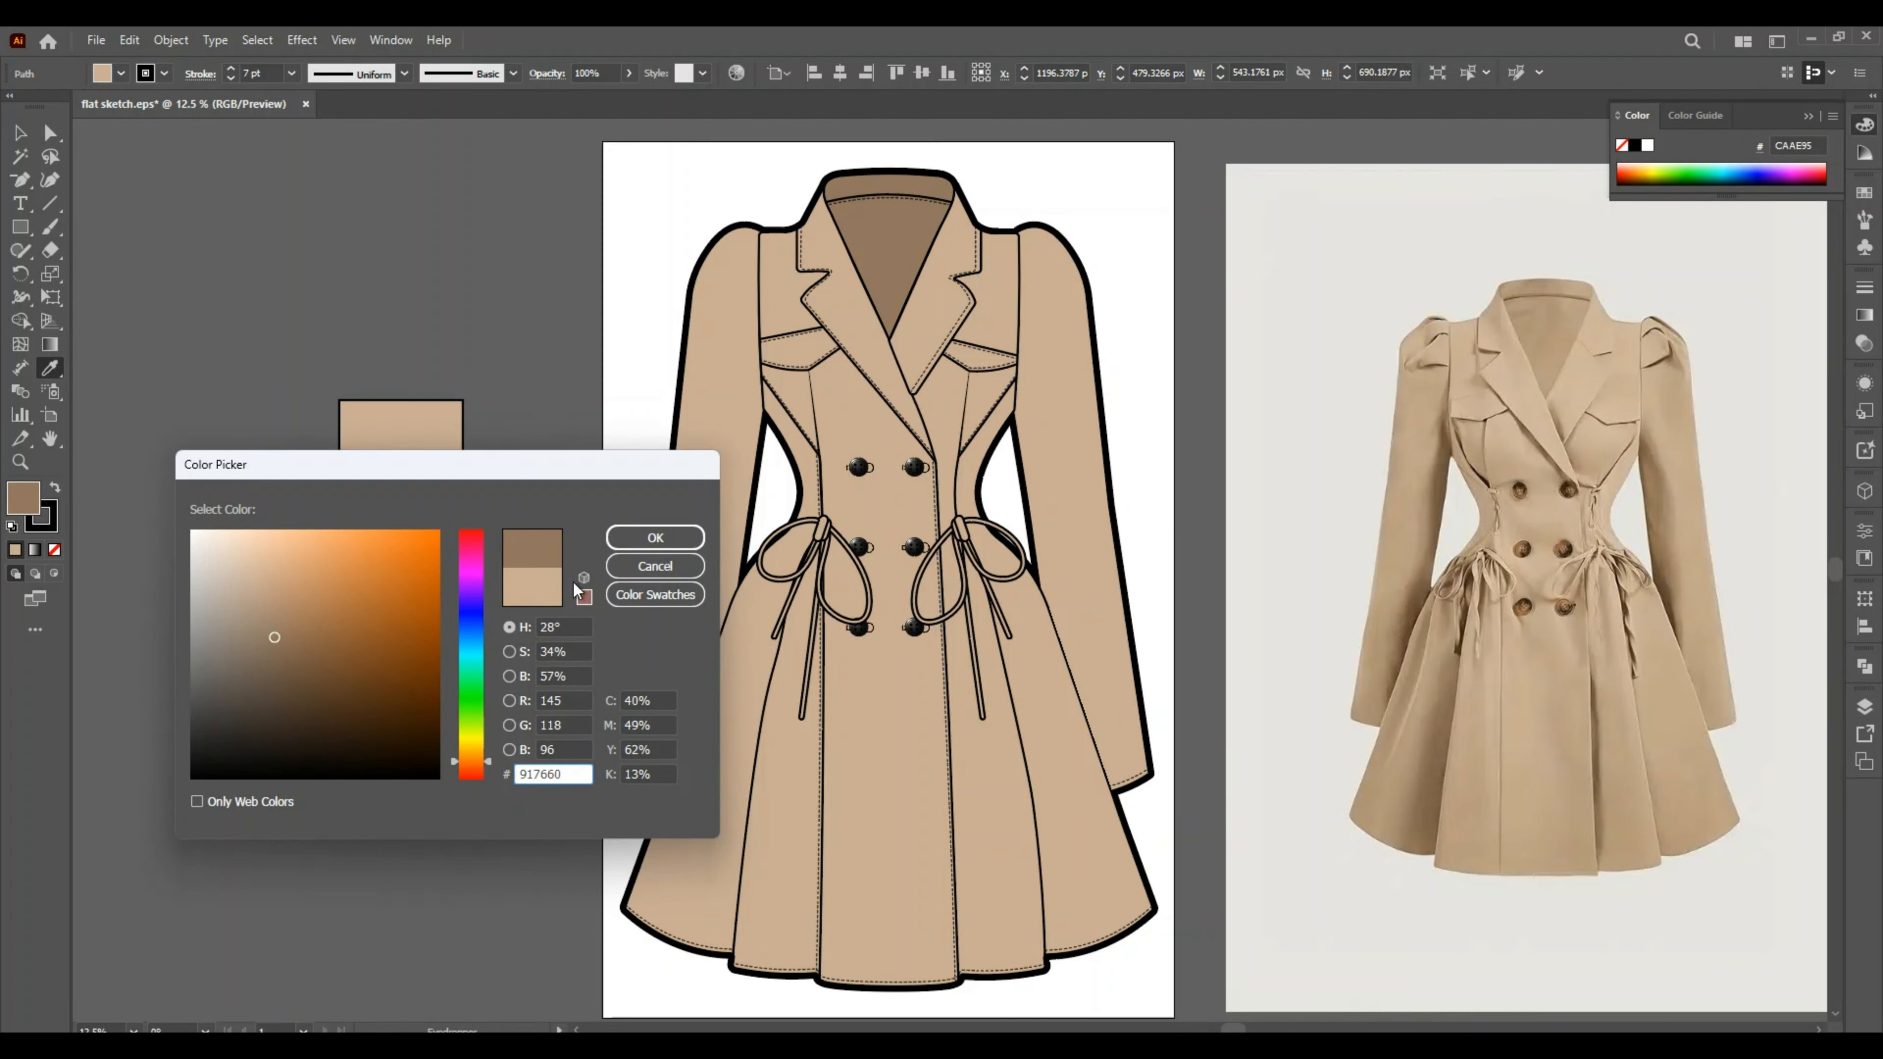
{"action": "left_click", "coordinate": [658, 540]}
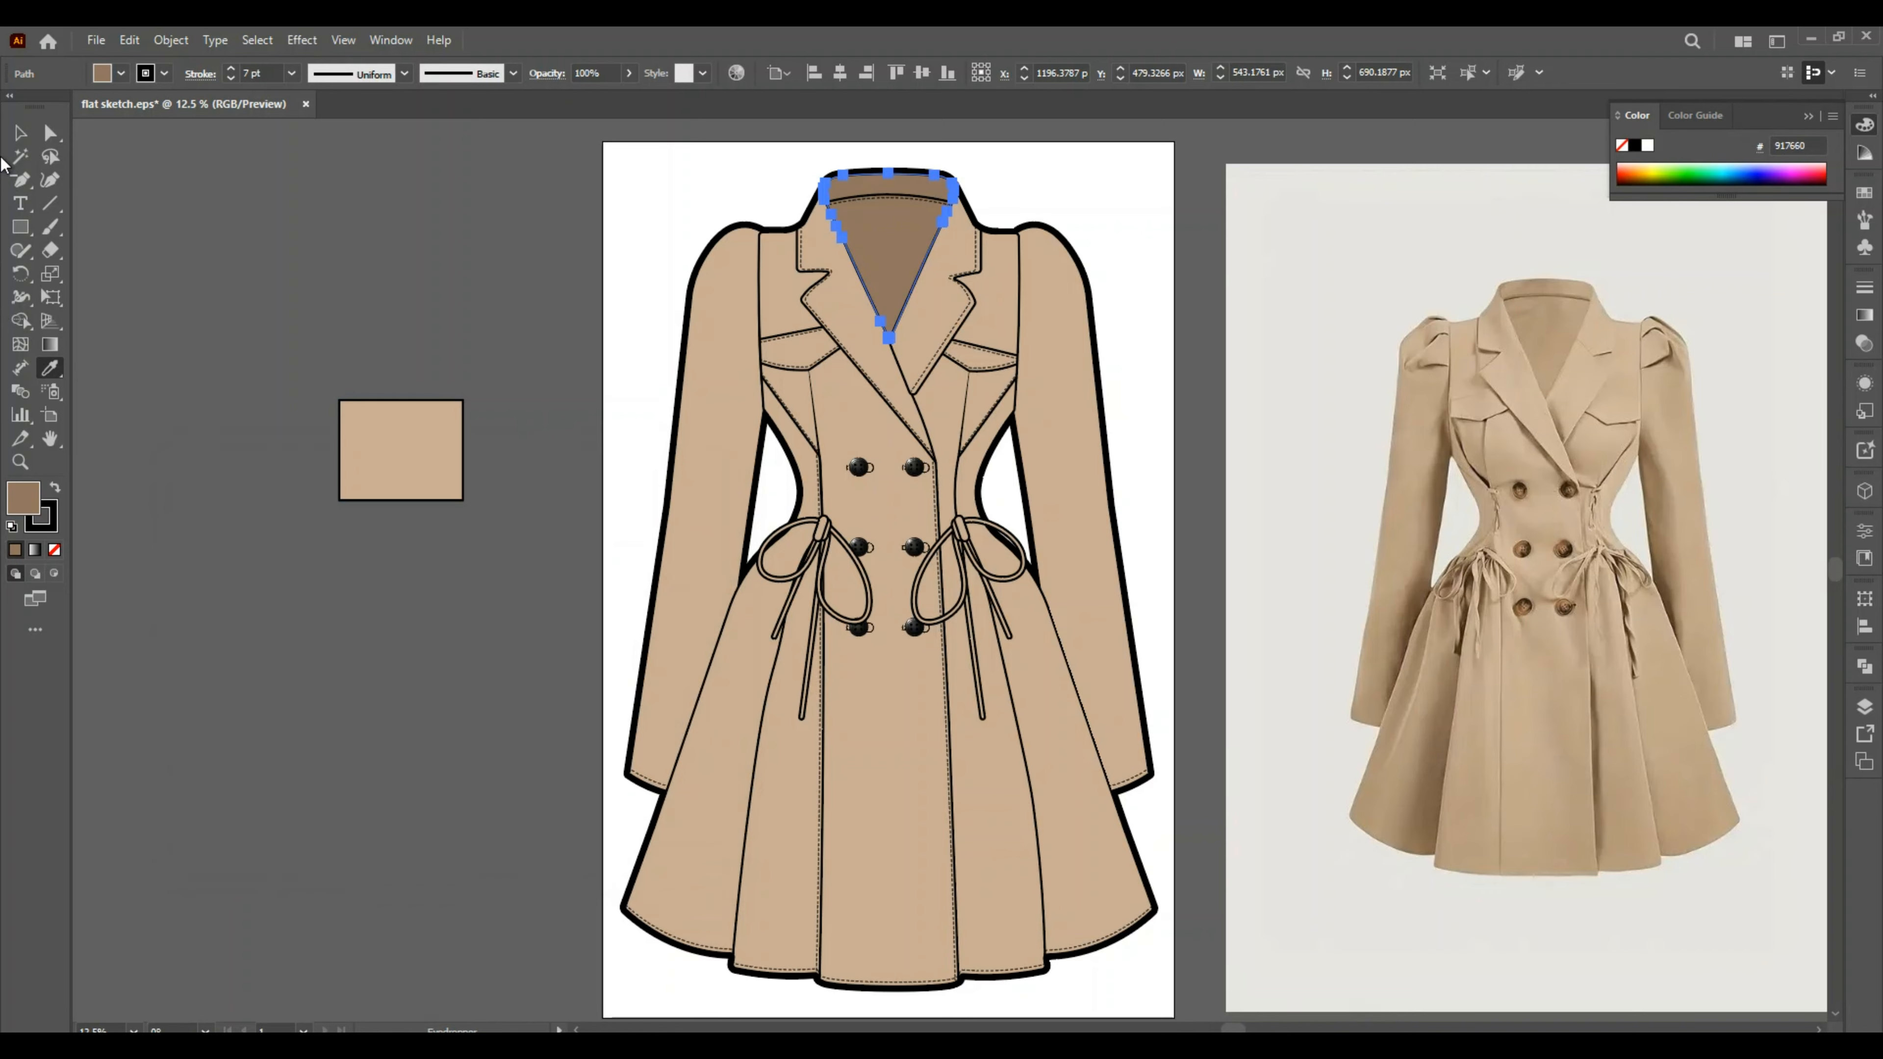
{"action": "left_click", "coordinate": [20, 134]}
{"action": "left_click", "coordinate": [20, 134]}
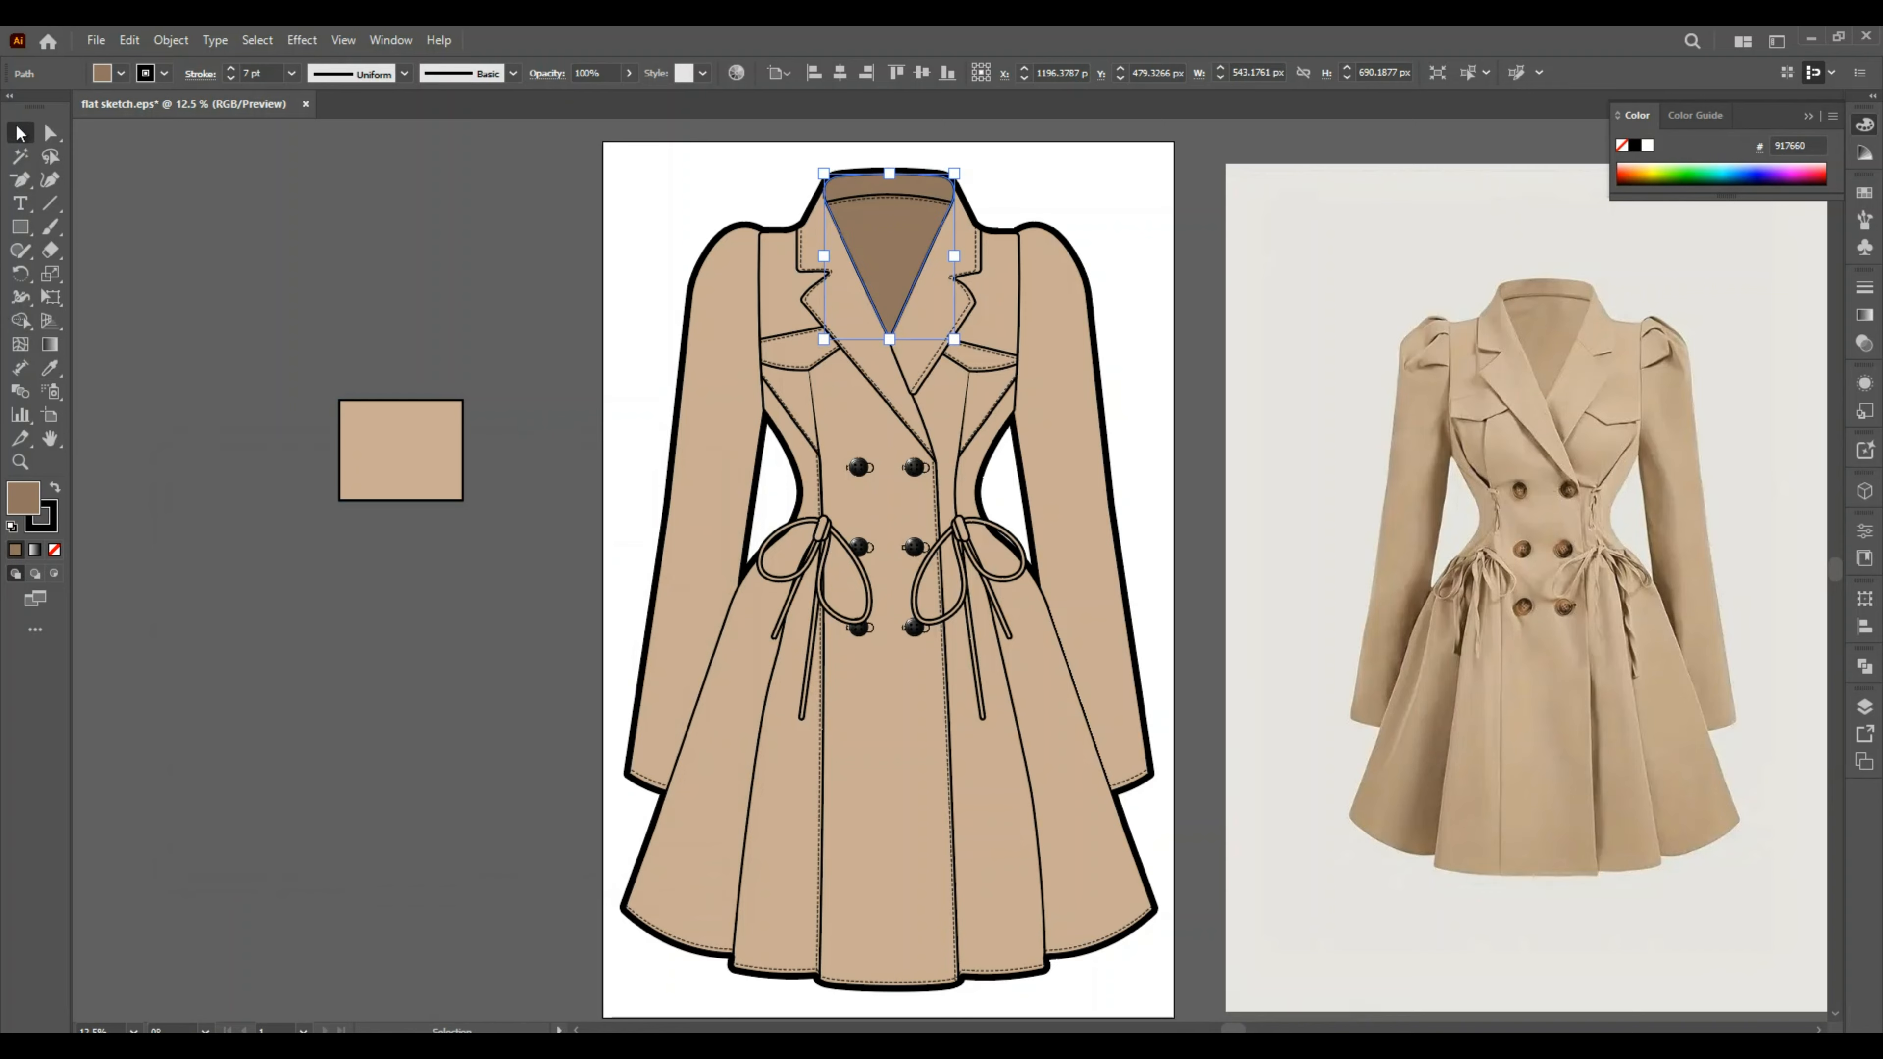
{"action": "left_click", "coordinate": [315, 246]}
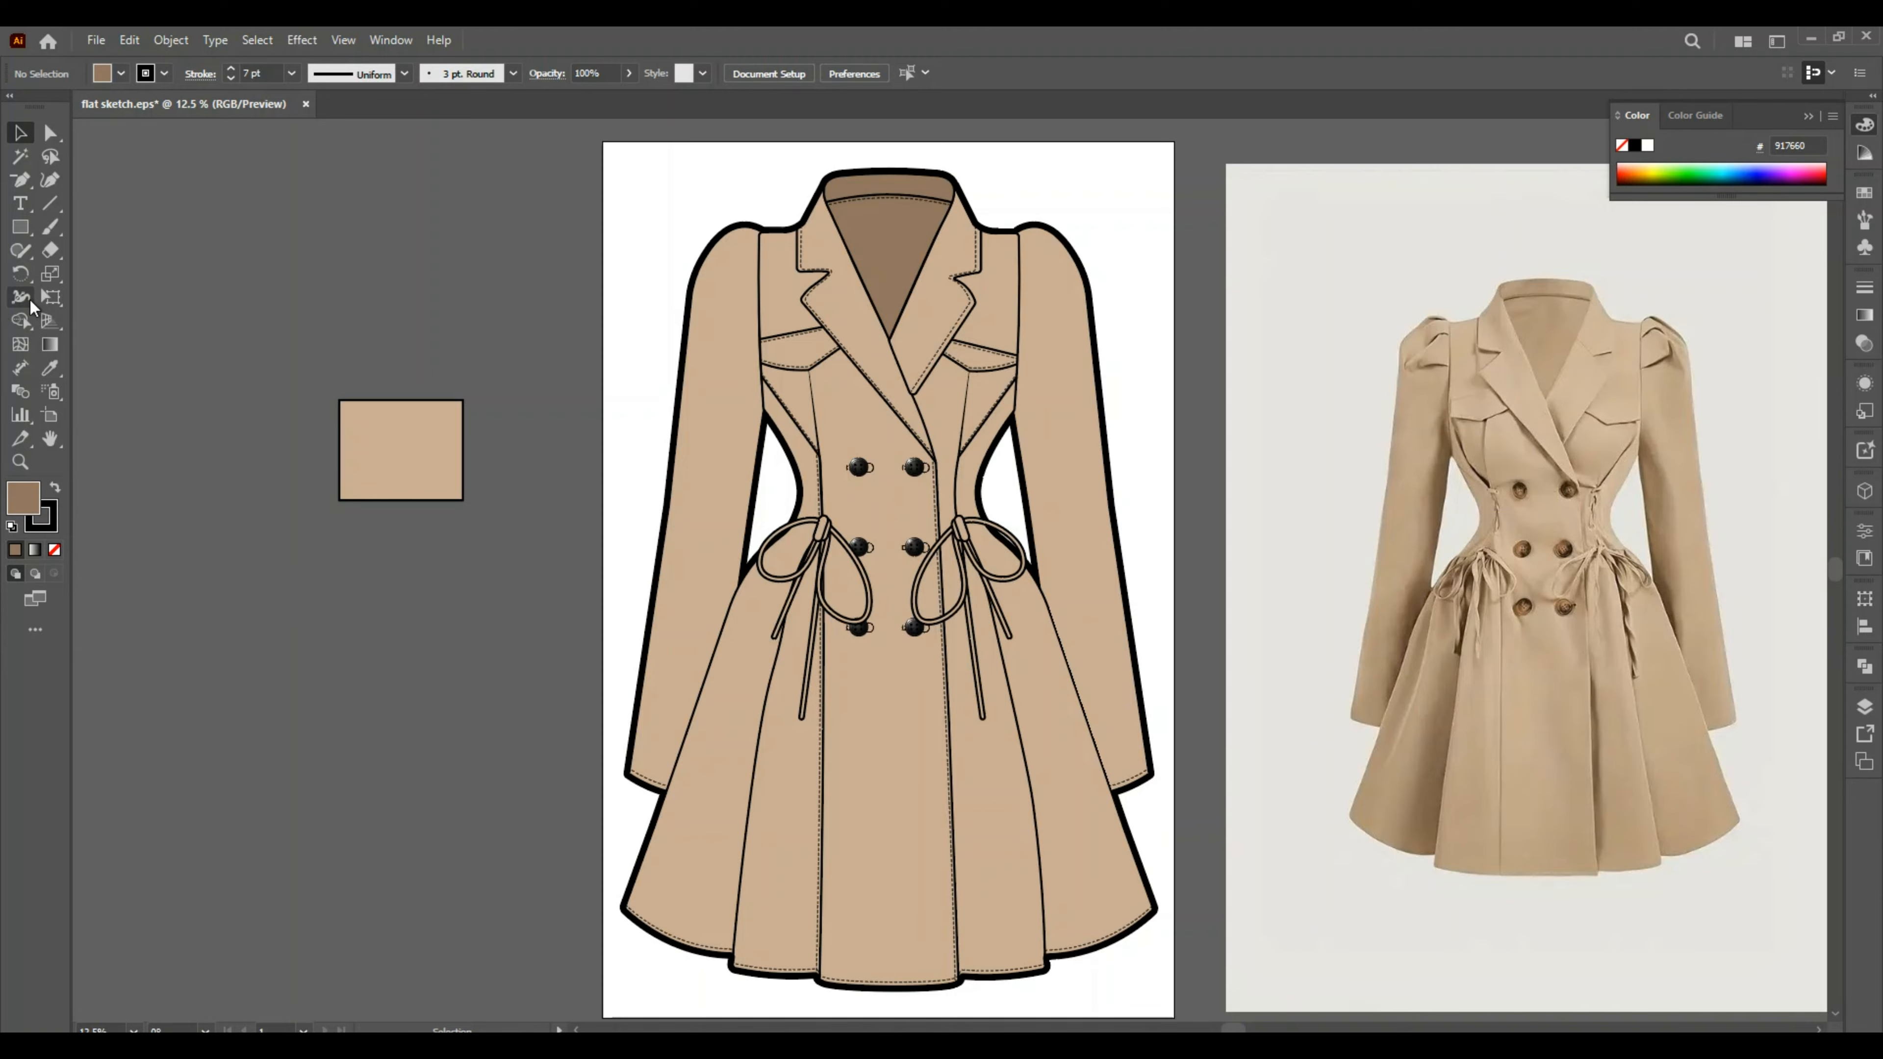
Draw a curved fold line down the left skirt panel with the Pen tool, using no fill and an 8 pt black stroke.
{"action": "left_click", "coordinate": [23, 181]}
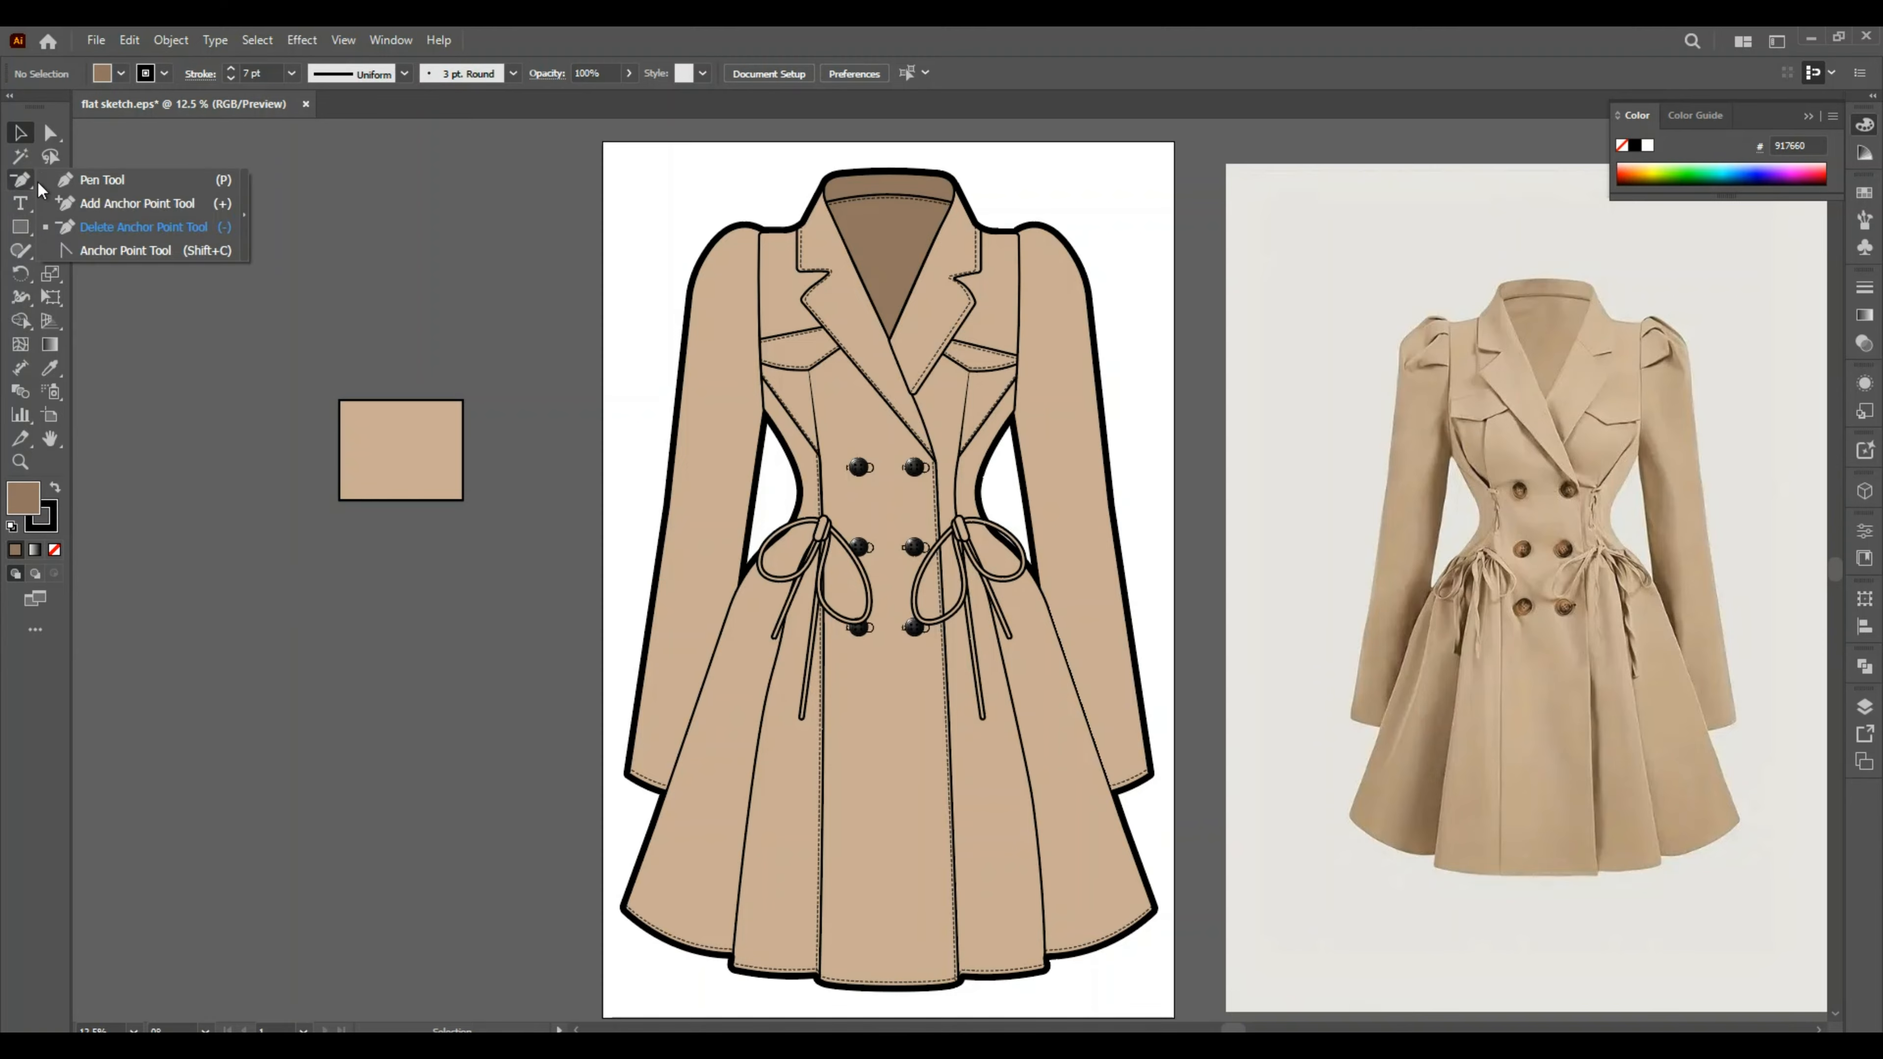
{"action": "left_click", "coordinate": [66, 186]}
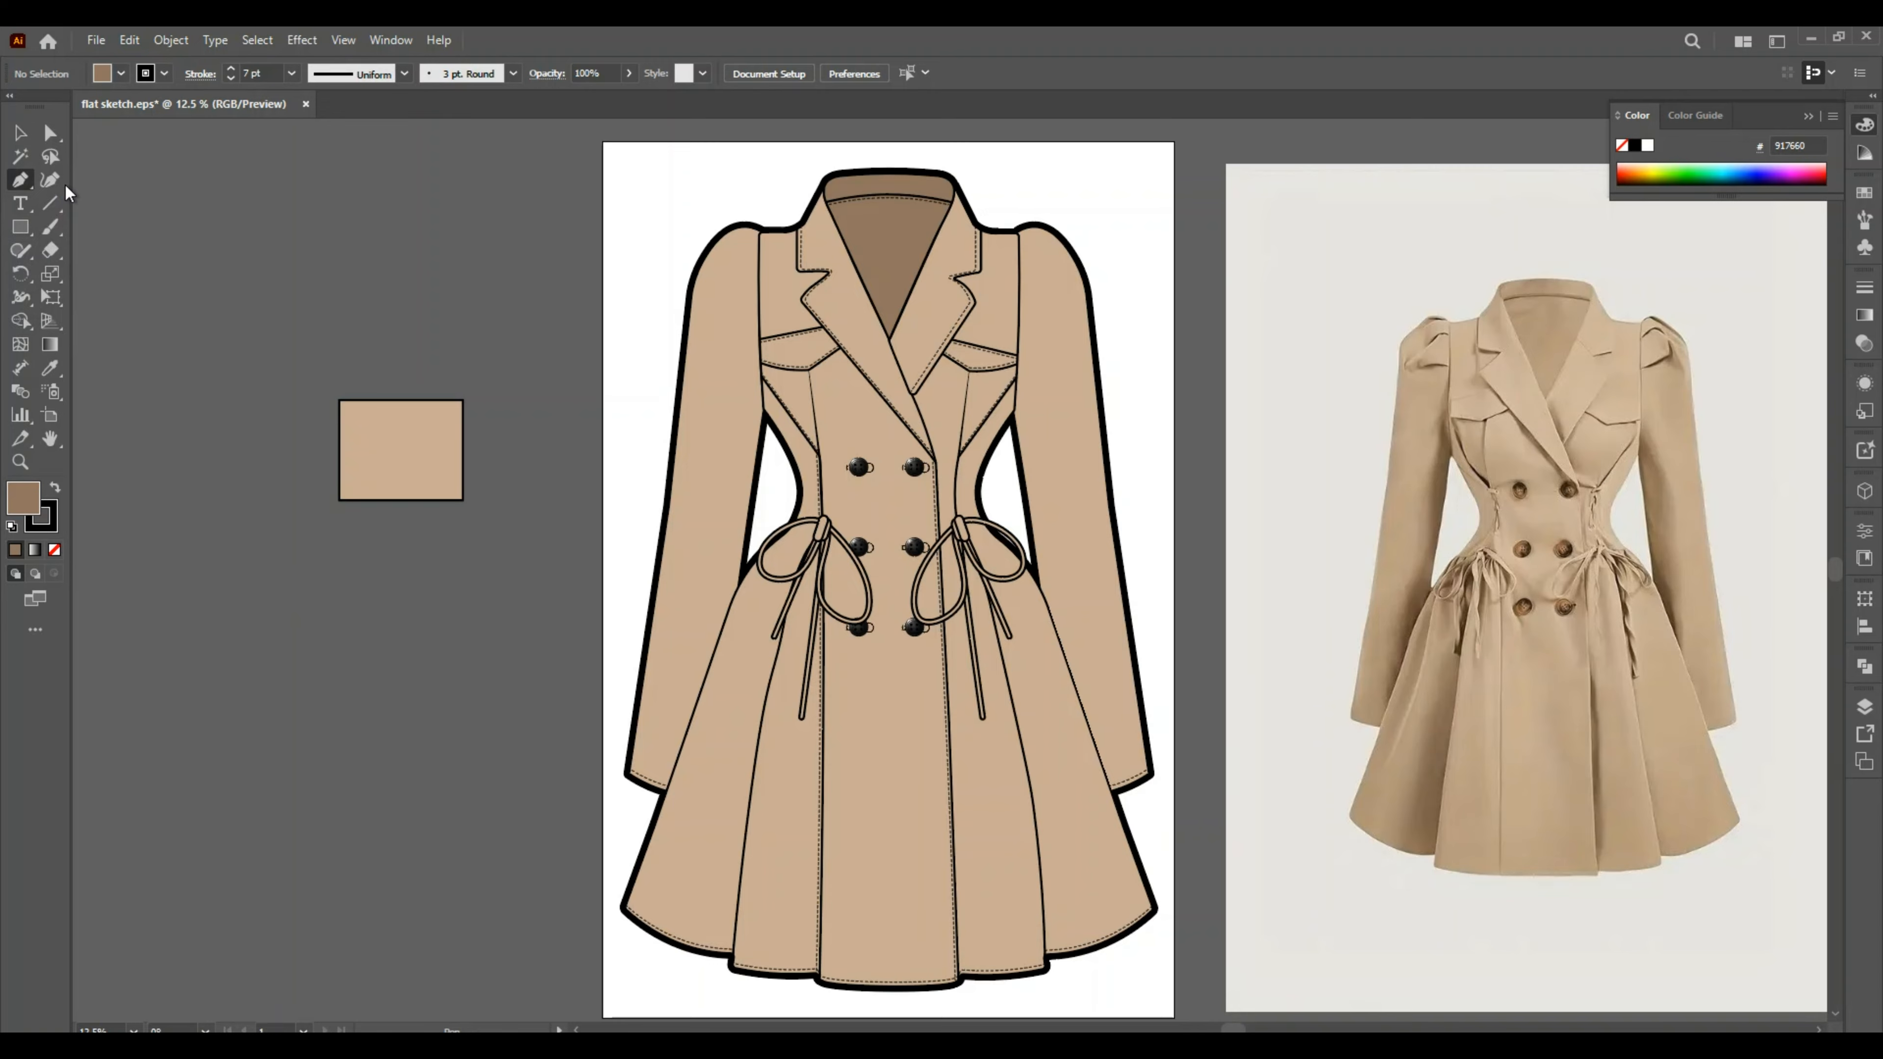
{"action": "left_click", "coordinate": [12, 527]}
{"action": "left_click", "coordinate": [54, 550]}
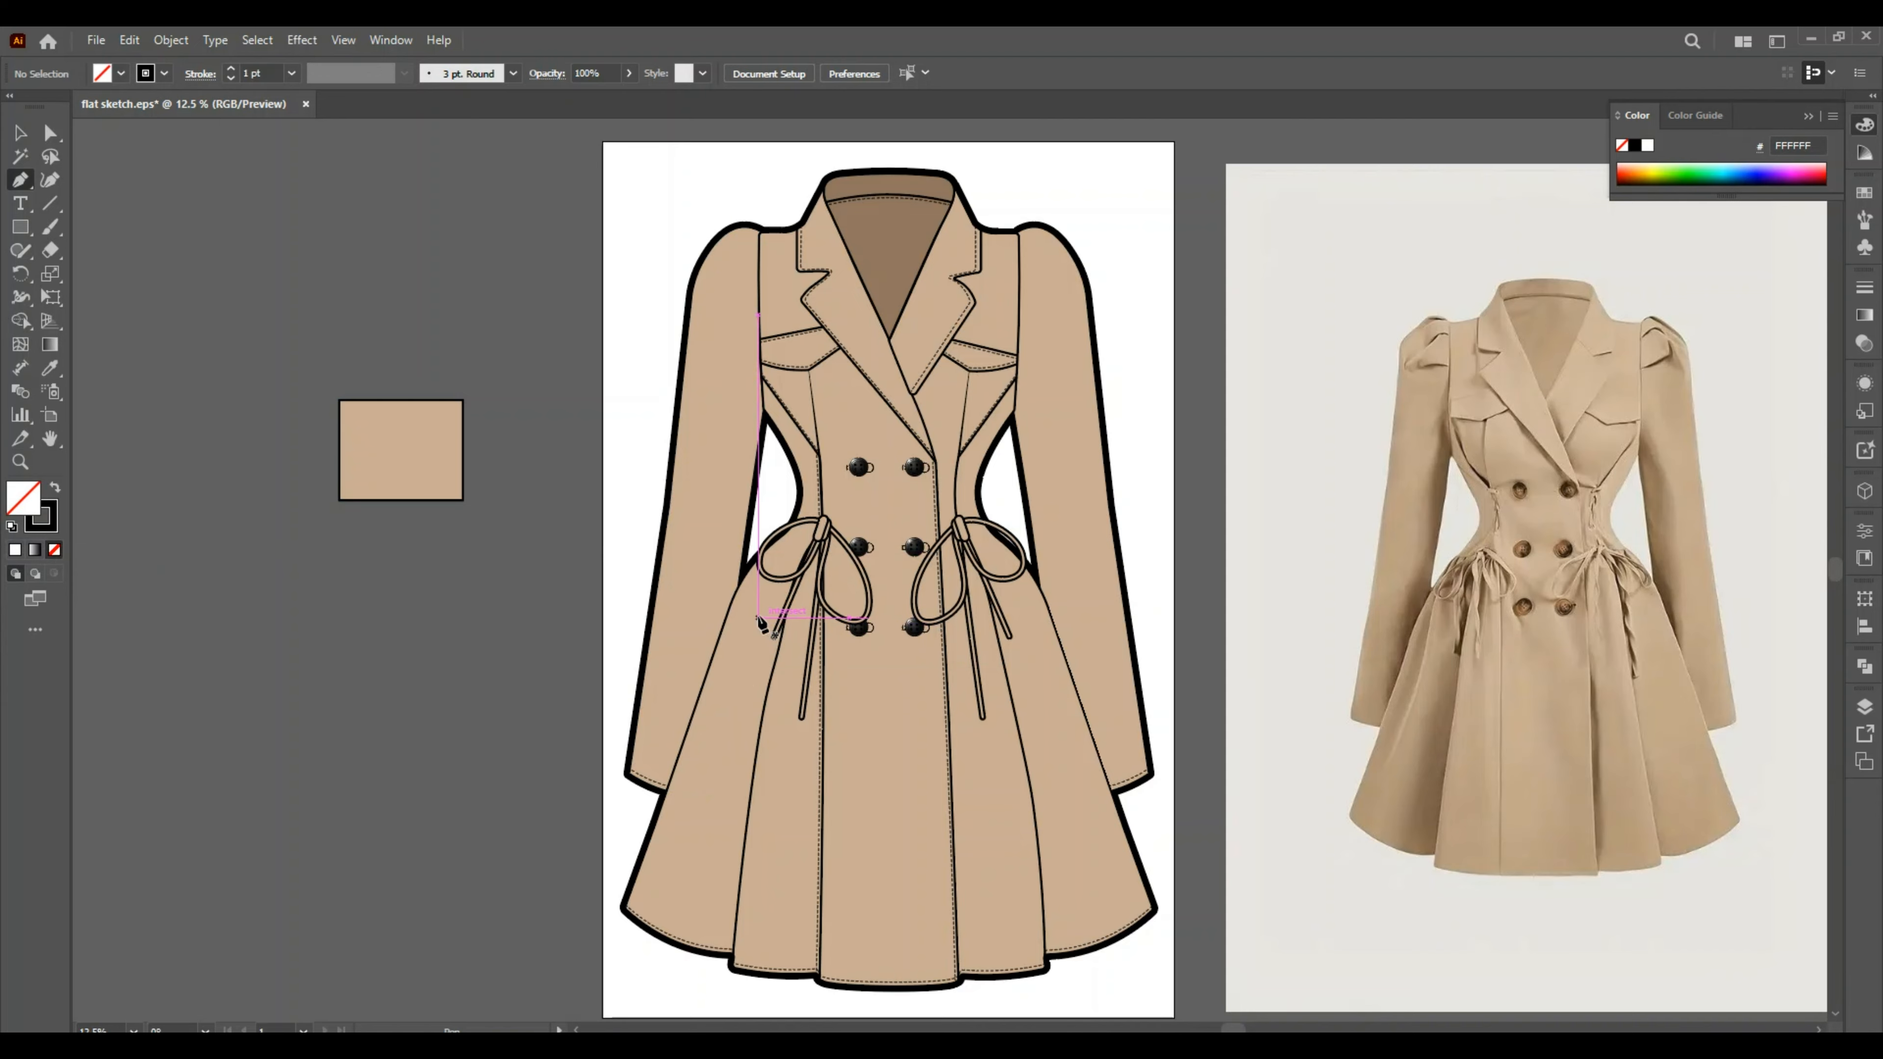
{"action": "left_click", "coordinate": [757, 617]}
{"action": "left_click_drag", "start_coordinate": [685, 872], "coordinate": [645, 909]}
{"action": "left_click", "coordinate": [1864, 288]}
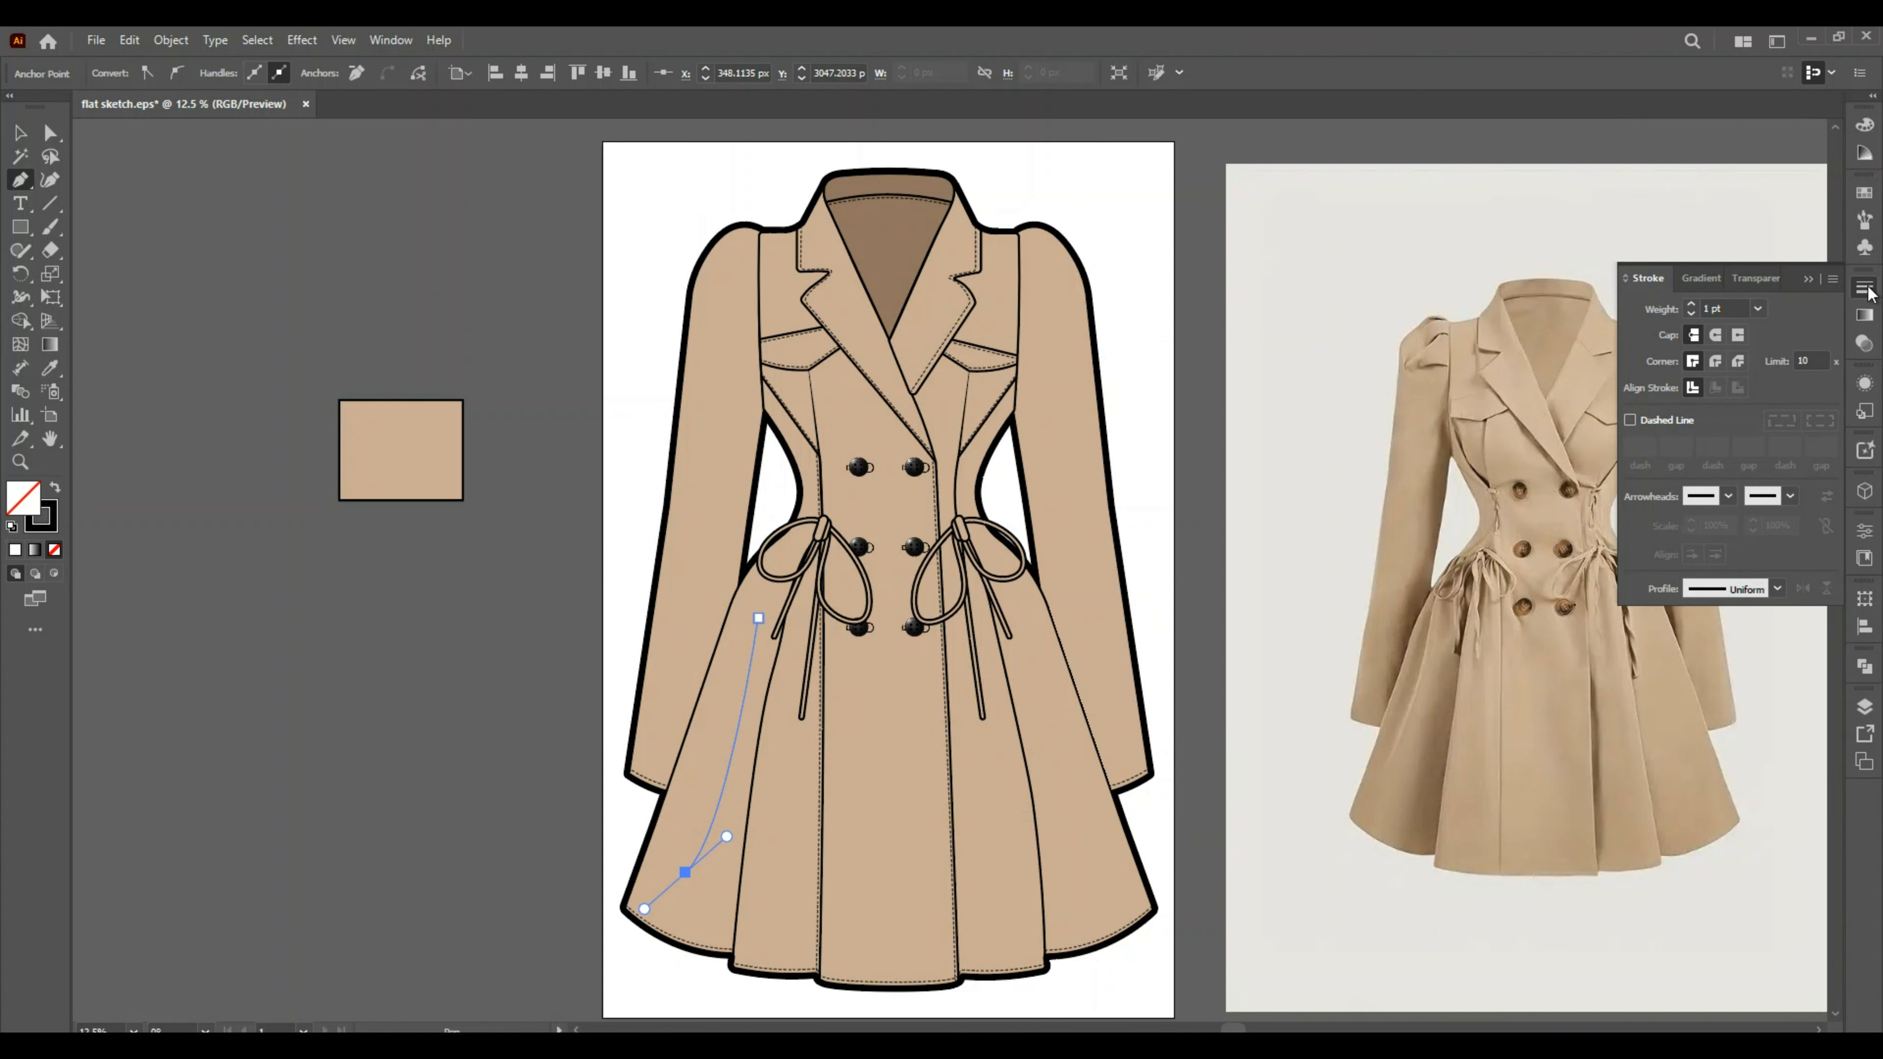
{"action": "double_click", "coordinate": [1692, 306]}
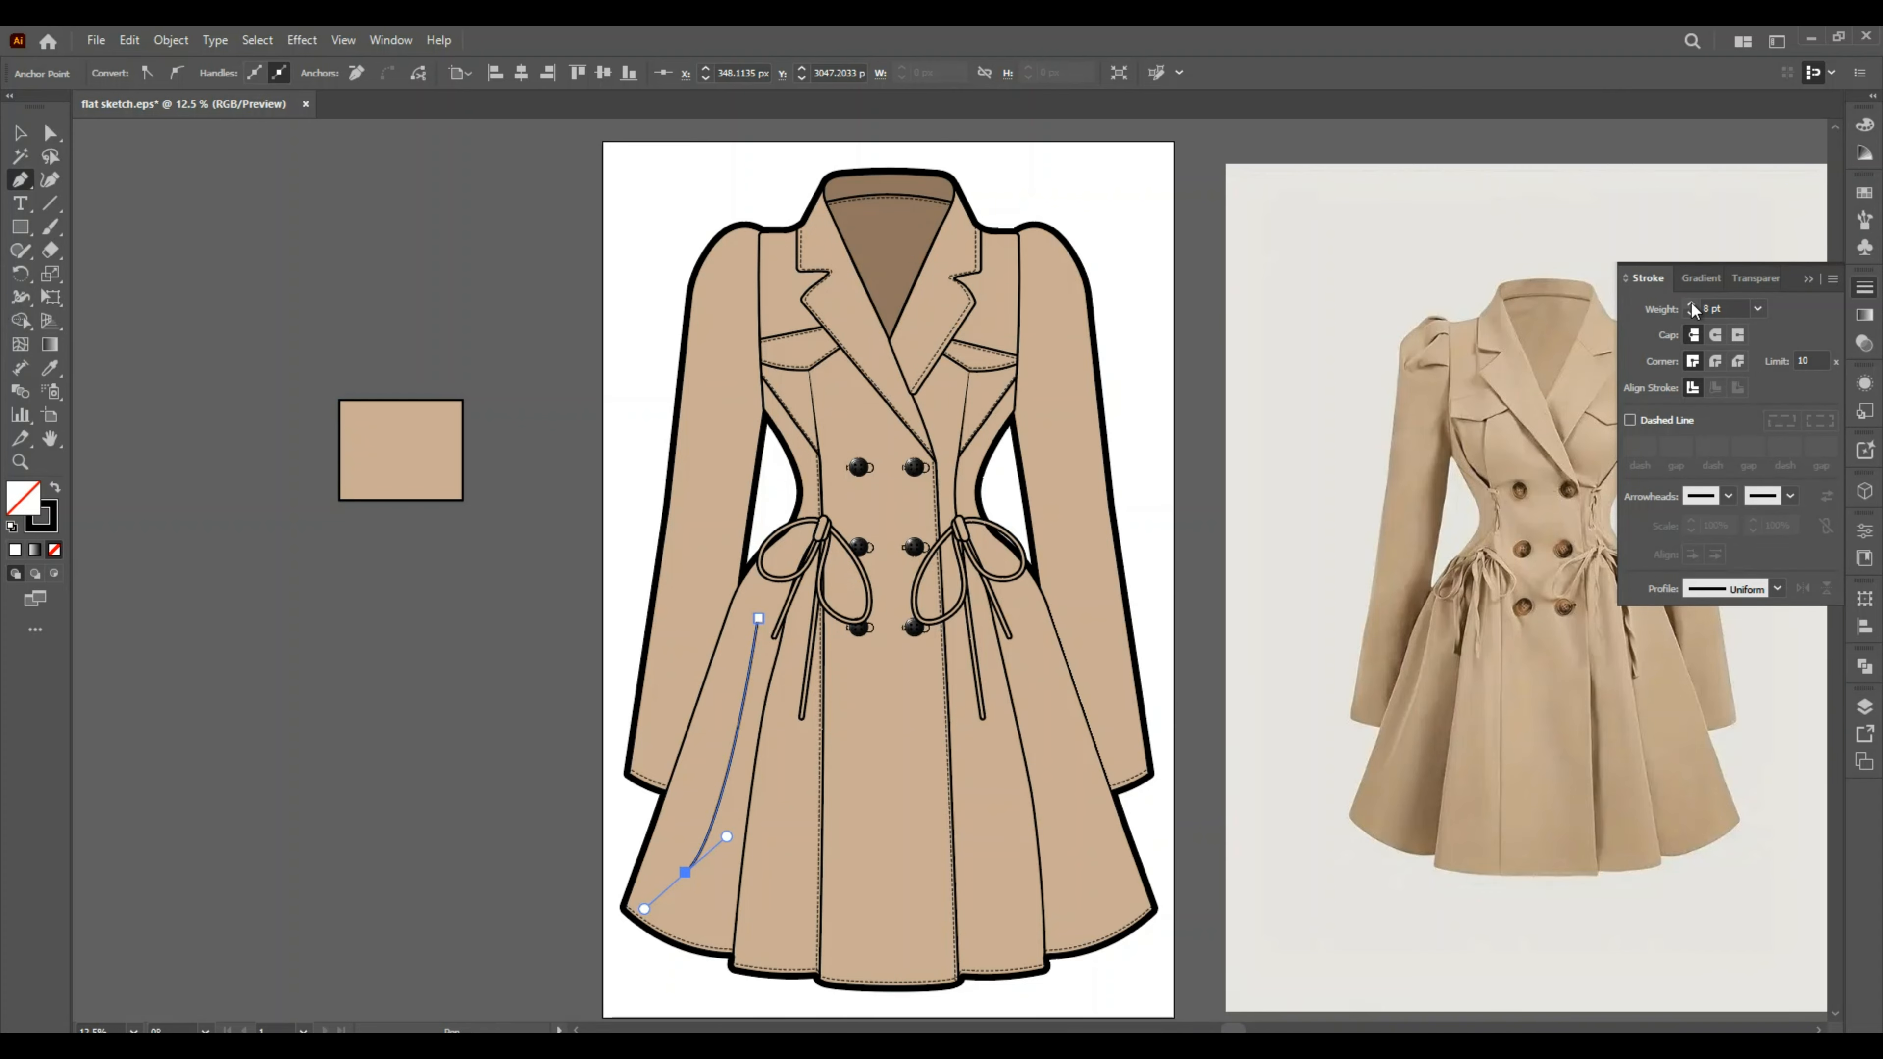
Apply the lens-shaped width profile that tapers at both ends to the fold line on the left skirt panel and deselect it.
{"action": "left_click", "coordinate": [1779, 589]}
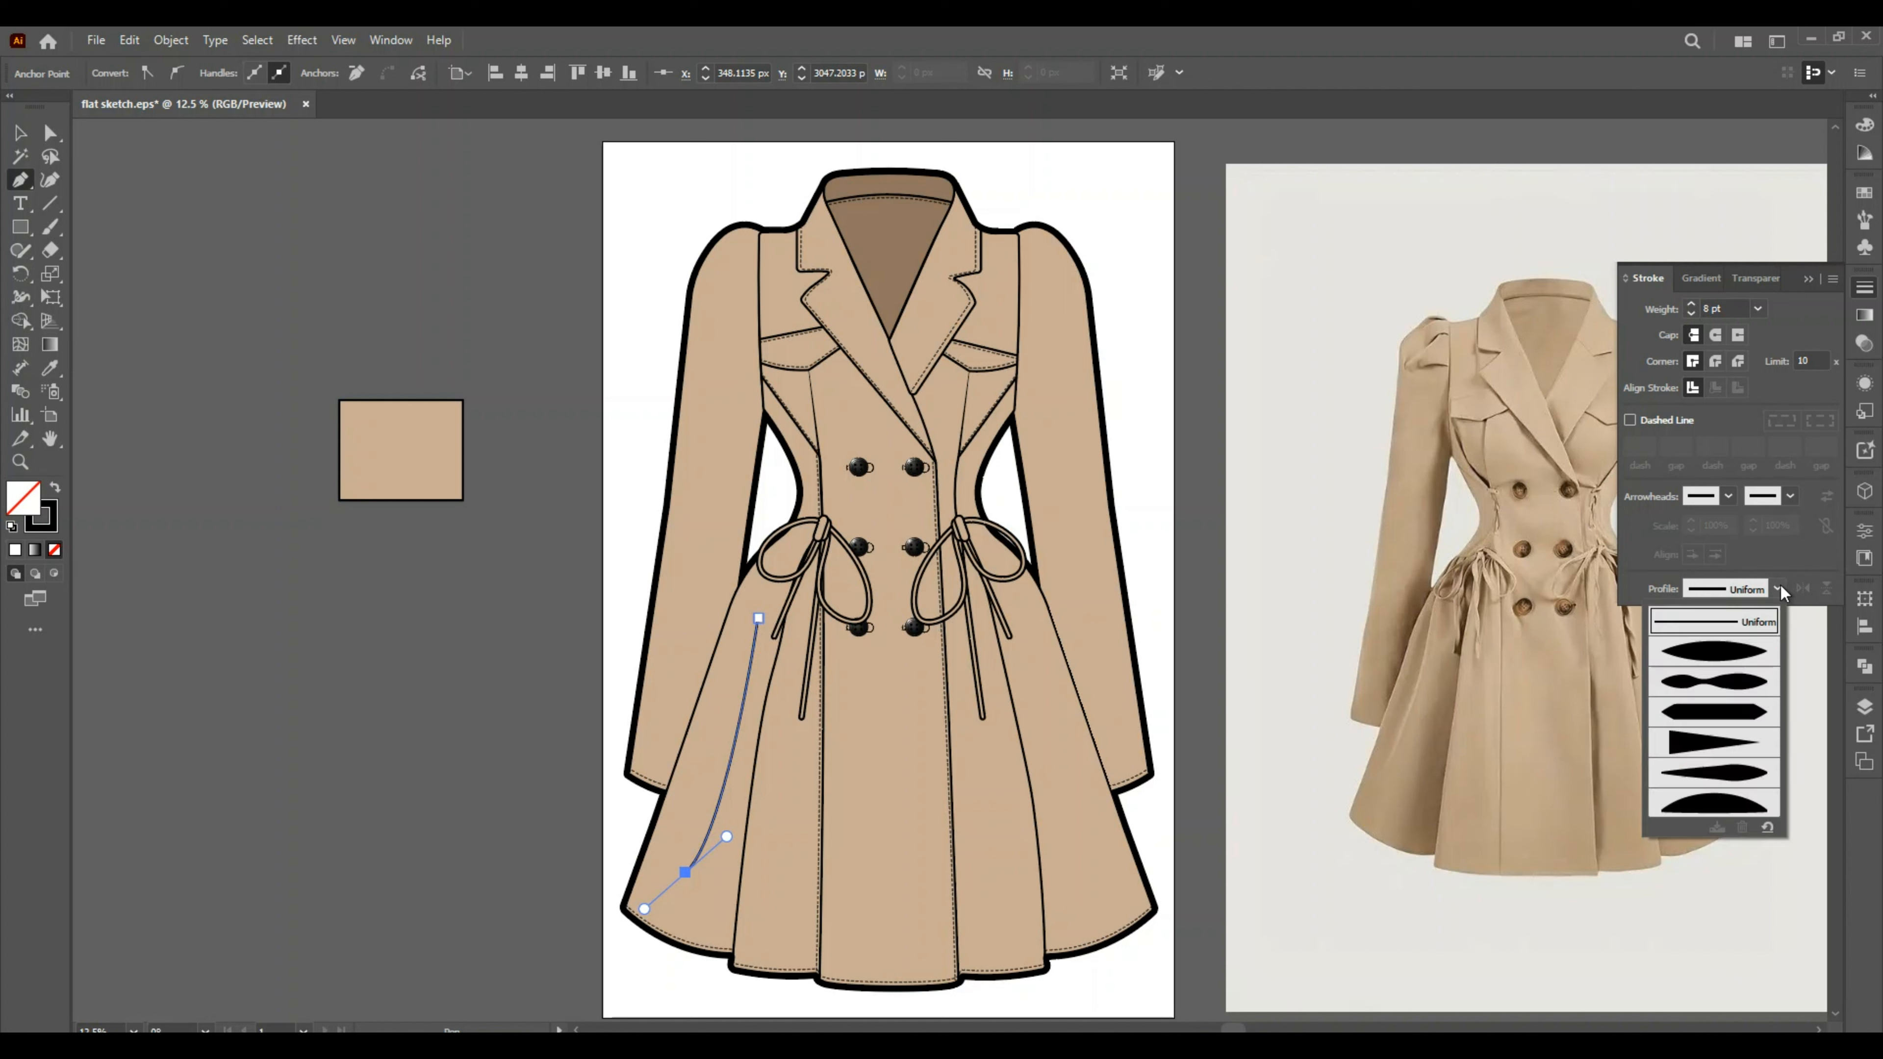
{"action": "left_click", "coordinate": [1754, 652]}
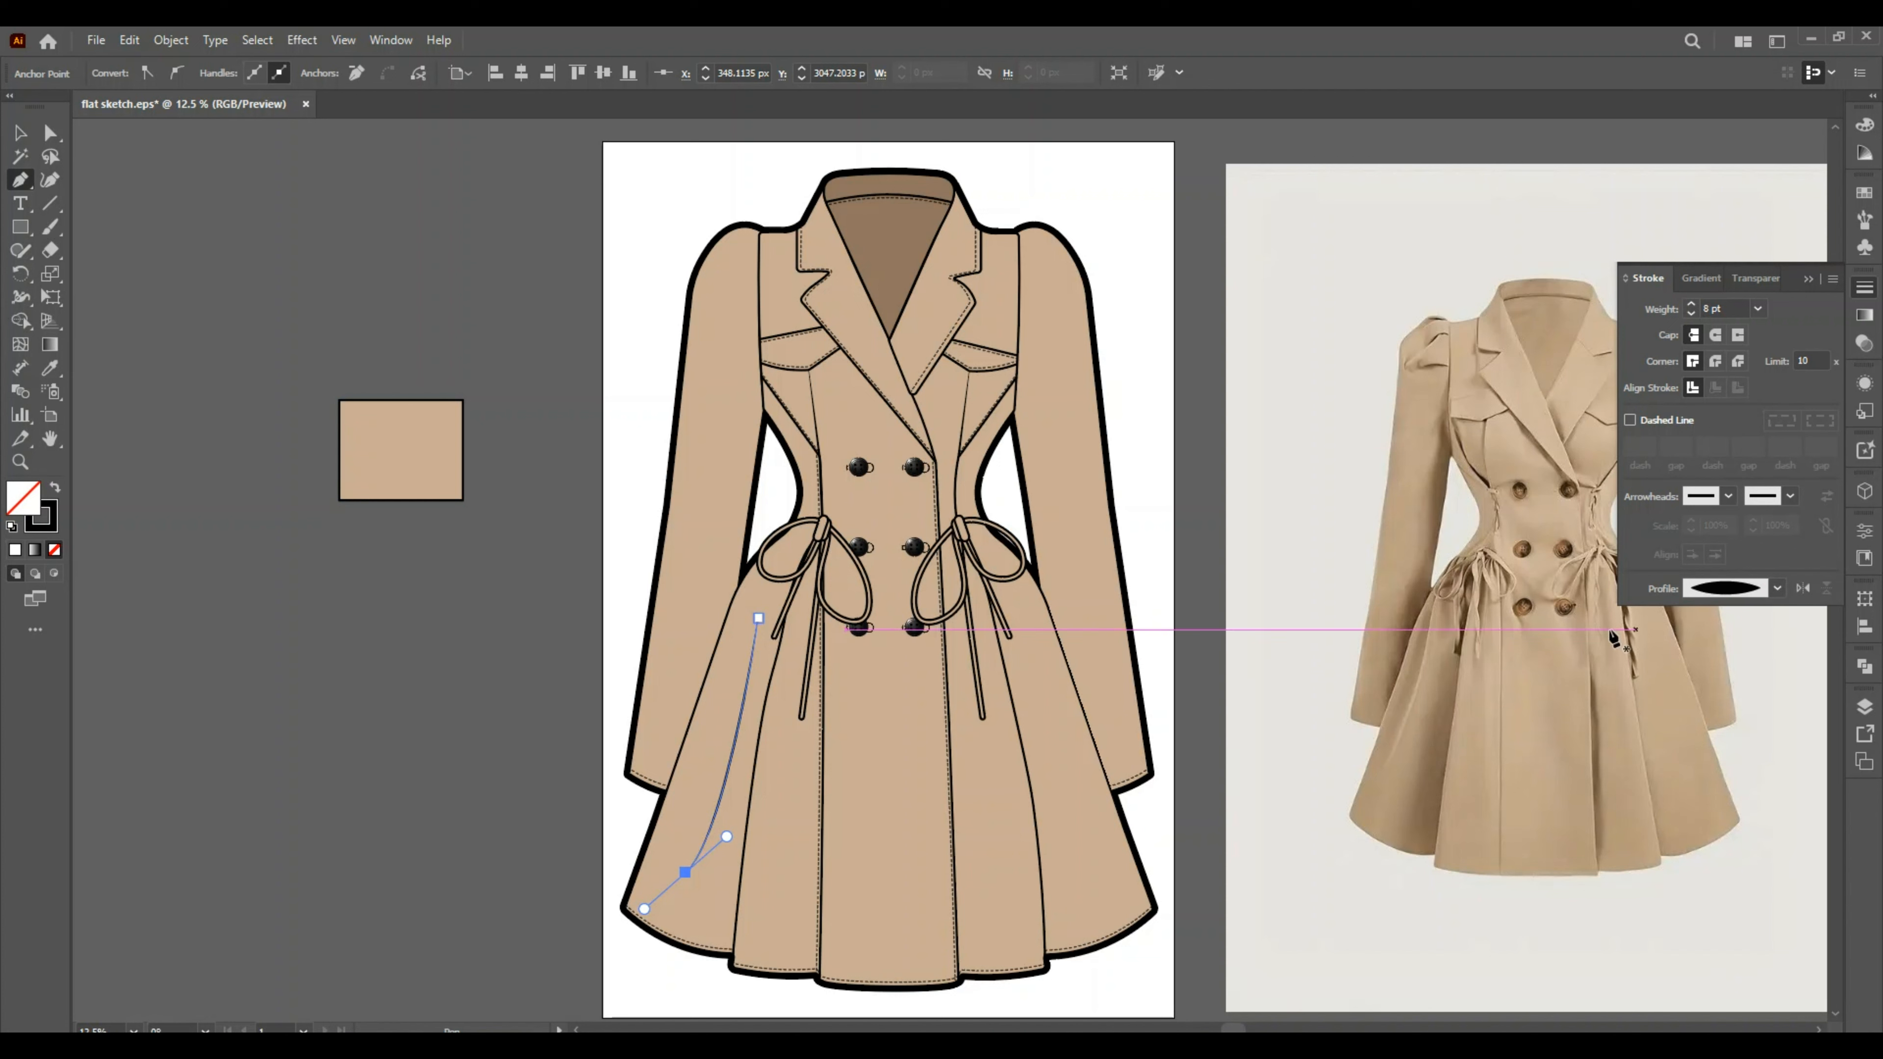
{"action": "left_click", "coordinate": [22, 134]}
{"action": "left_click", "coordinate": [297, 699]}
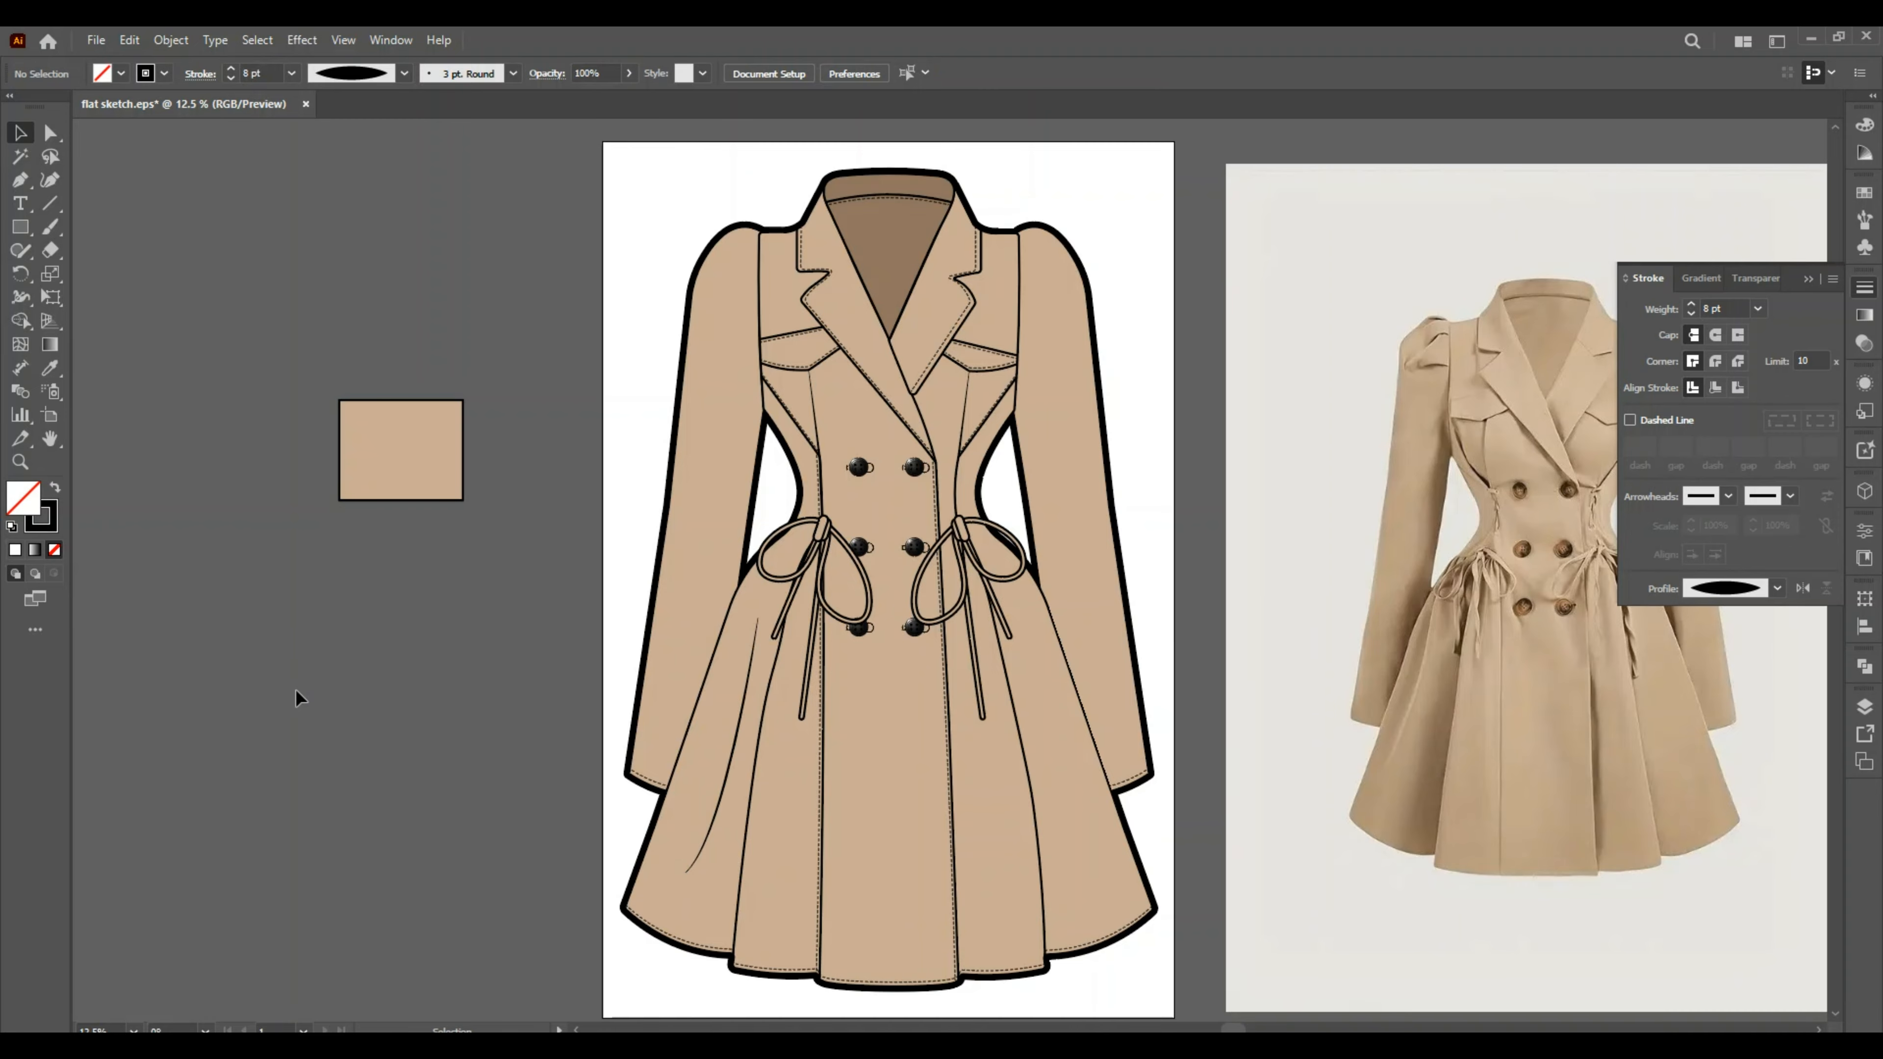
Draw a hooked gather line and a curved one beside it inside the outer loop of the left waist bow with the Pen tool.
{"action": "left_click", "coordinate": [20, 179]}
{"action": "left_click", "coordinate": [1807, 279]}
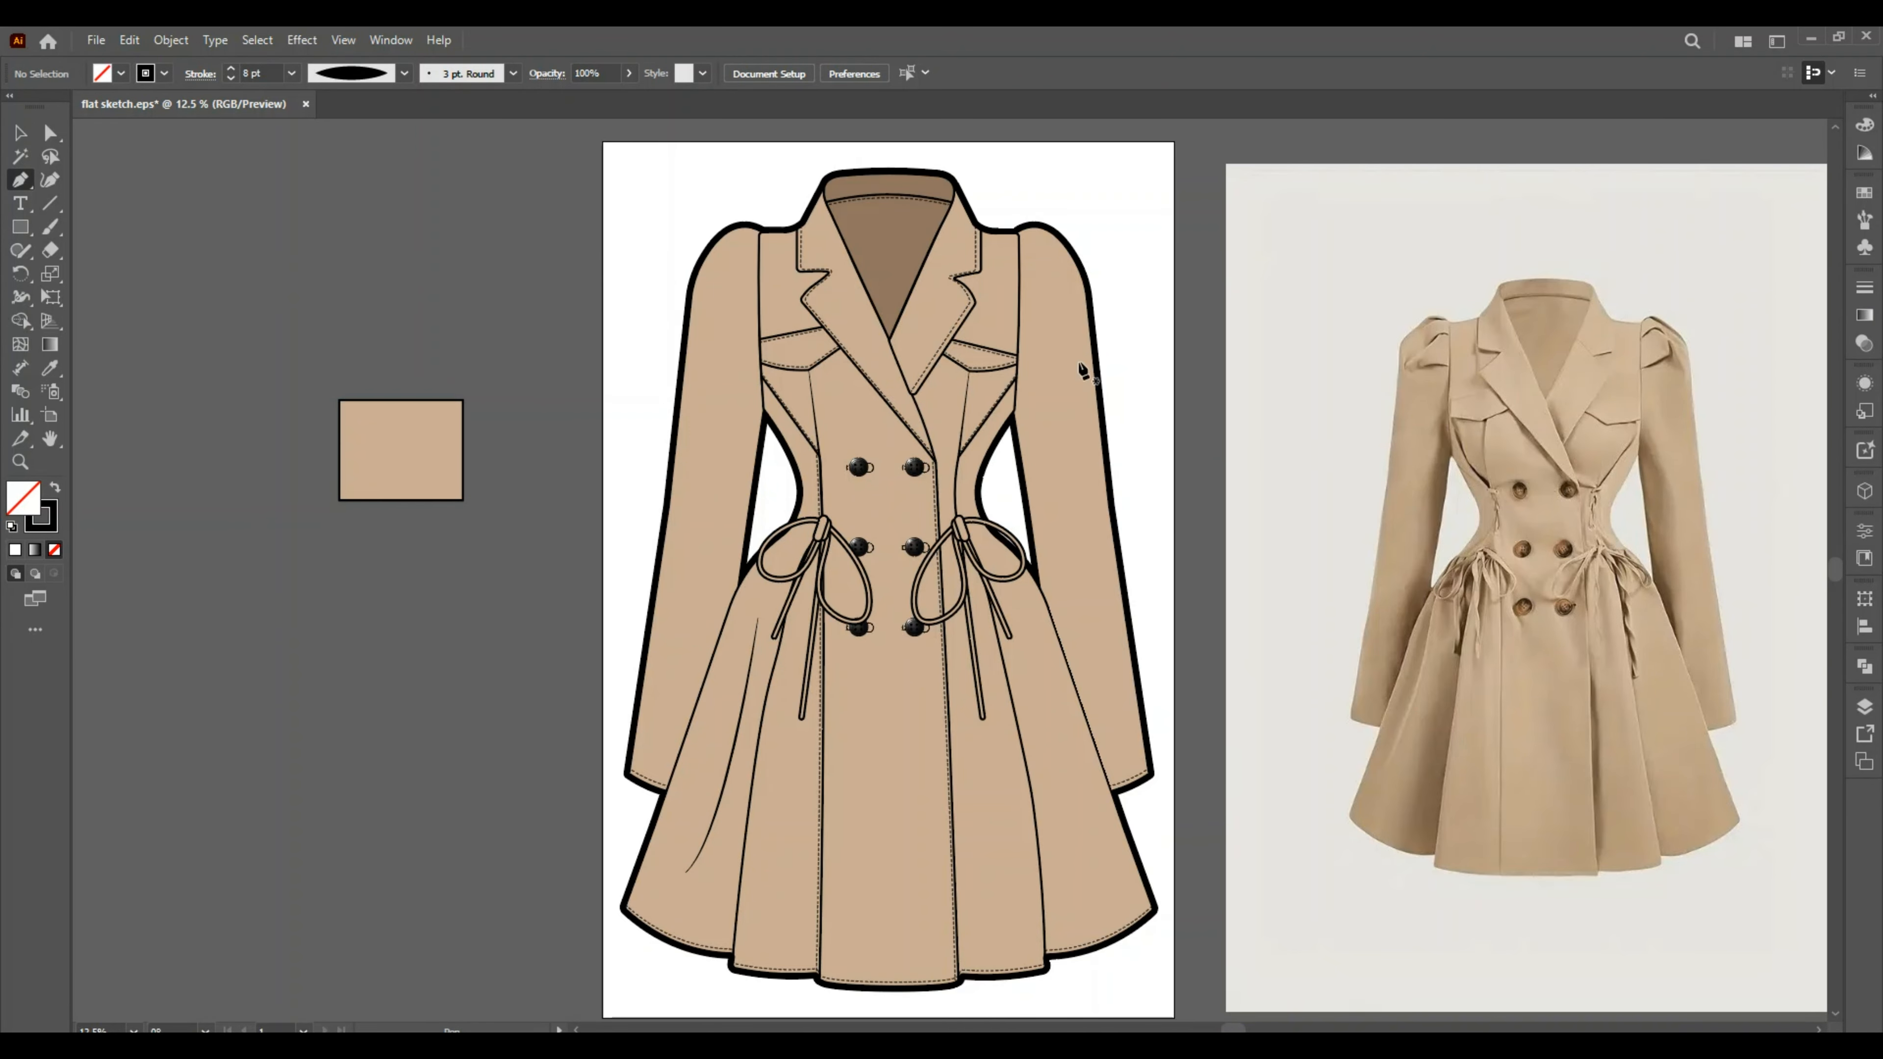
{"action": "key", "text": "ctrl+plus"}
{"action": "key", "text": "ctrl+plus"}
{"action": "key", "text": "ctrl+plus"}
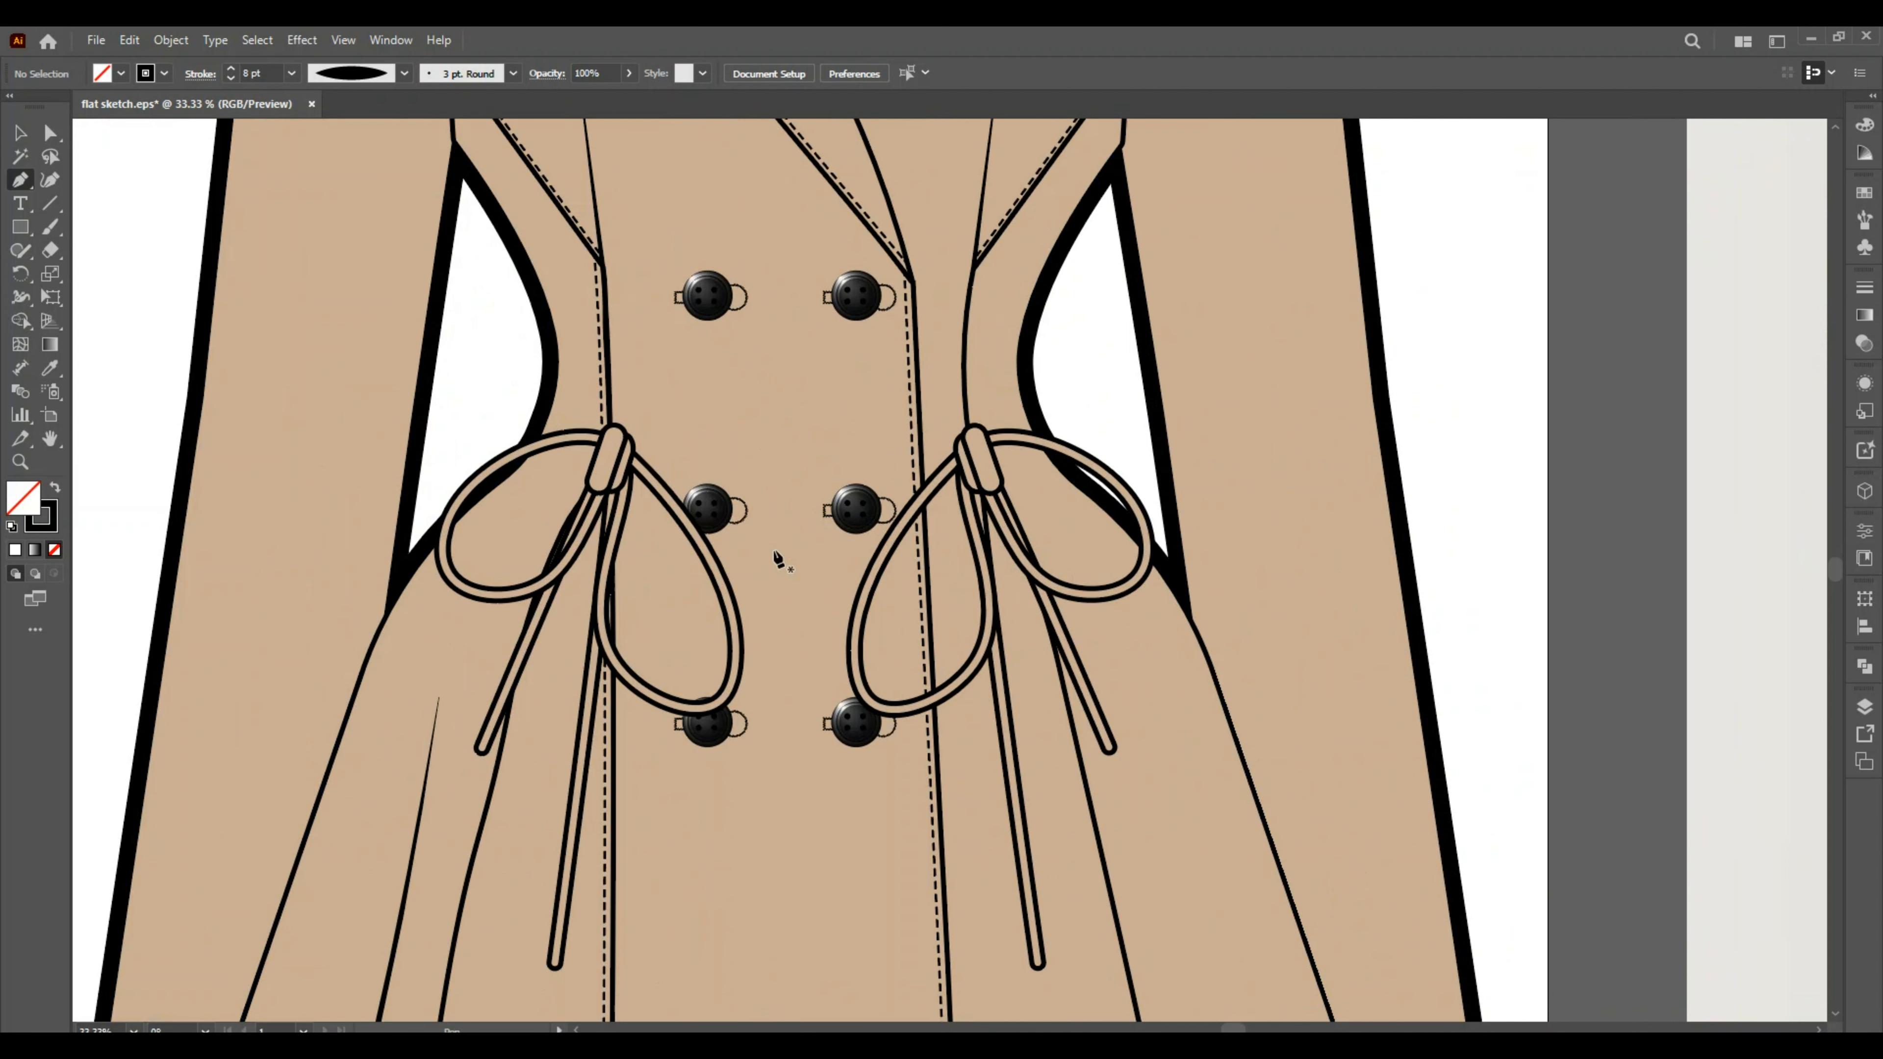
{"action": "scroll", "coordinate": [458, 469], "scroll_direction": "up", "scroll_amount": 1}
{"action": "left_click", "coordinate": [485, 559]}
{"action": "left_click_drag", "start_coordinate": [517, 503], "coordinate": [487, 585]}
{"action": "left_click", "coordinate": [517, 504]}
{"action": "key", "text": "Escape"}
{"action": "left_click", "coordinate": [537, 507]}
{"action": "key", "text": "Escape"}
Draw a short hooked gather line near the left bow's knot and a longer curved line below it between the hanging strings.
{"action": "left_click", "coordinate": [543, 554]}
{"action": "left_click_drag", "start_coordinate": [552, 521], "coordinate": [564, 512]}
{"action": "left_click", "coordinate": [552, 521]}
{"action": "key", "text": "Escape"}
{"action": "left_click", "coordinate": [588, 583]}
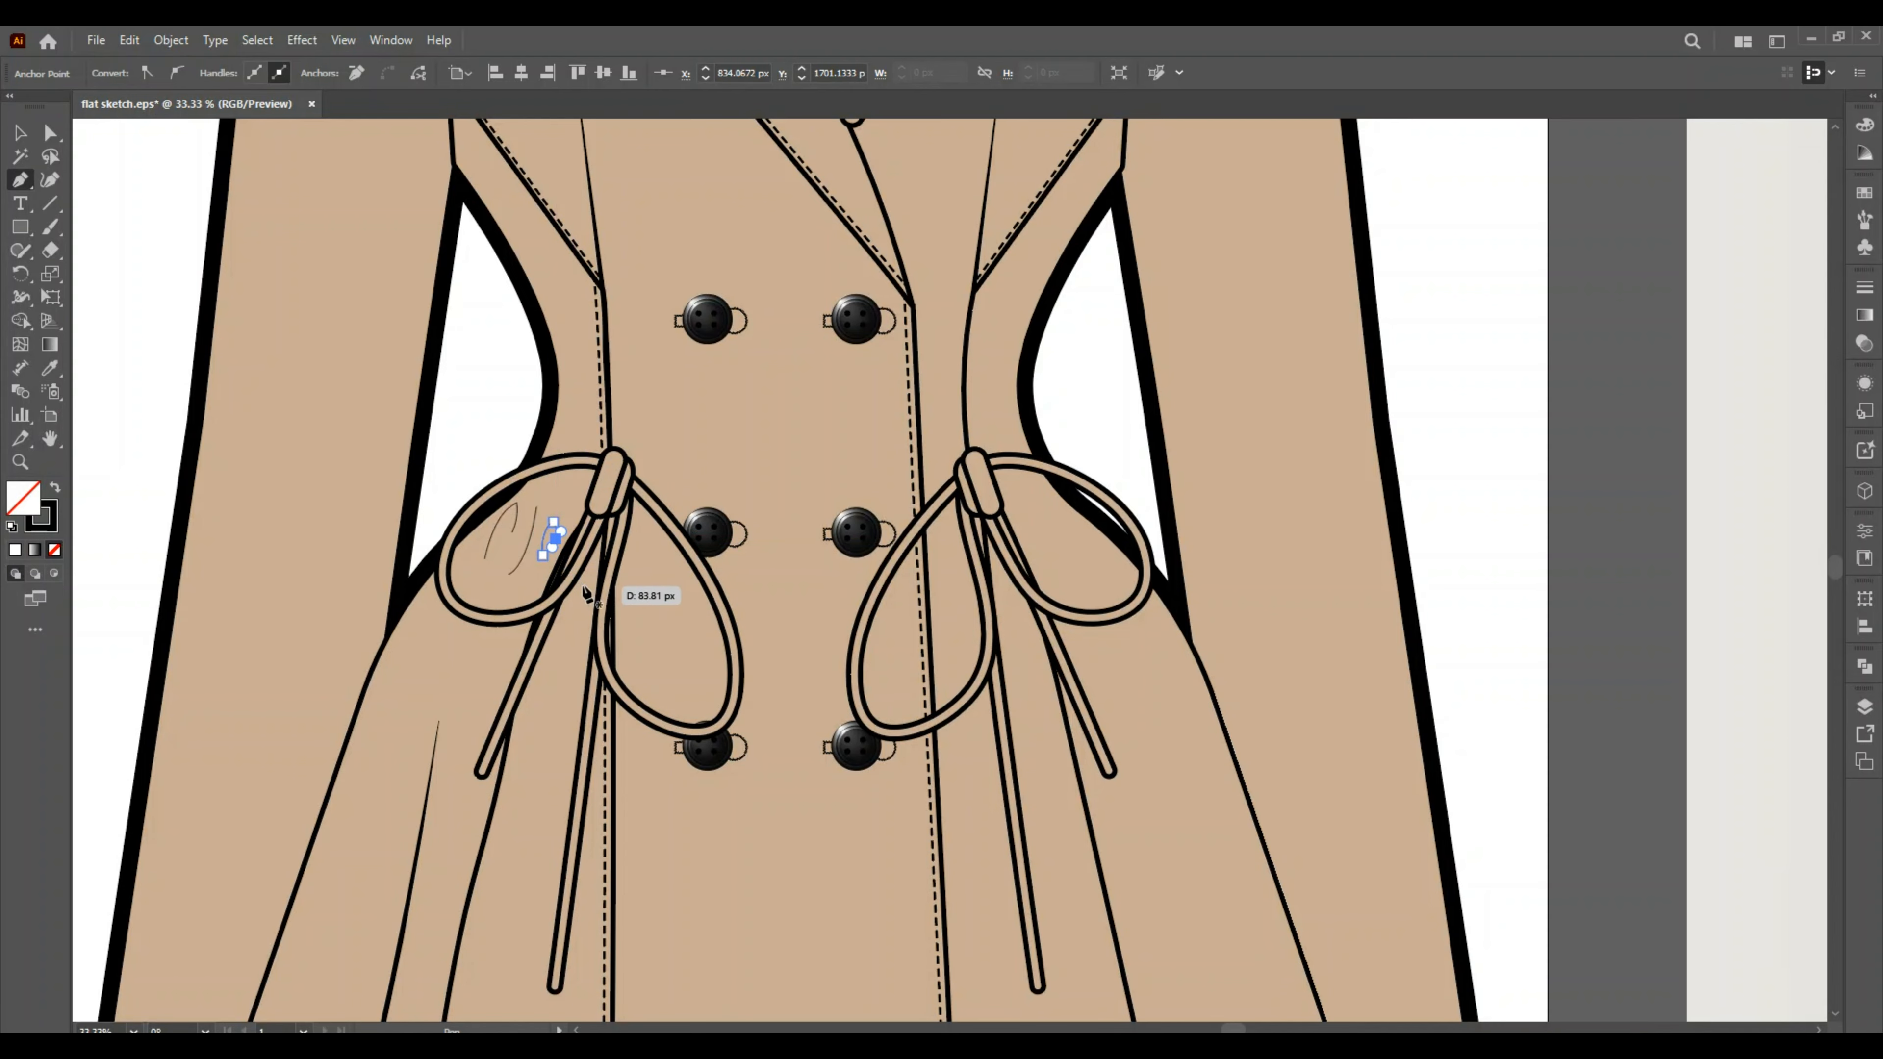
{"action": "left_click_drag", "start_coordinate": [575, 704], "coordinate": [559, 734]}
Select all four gather lines around the left bow and copy the skirt fold line's 8 pt black stroke onto them with the Eyedropper.
{"action": "key", "text": "v"}
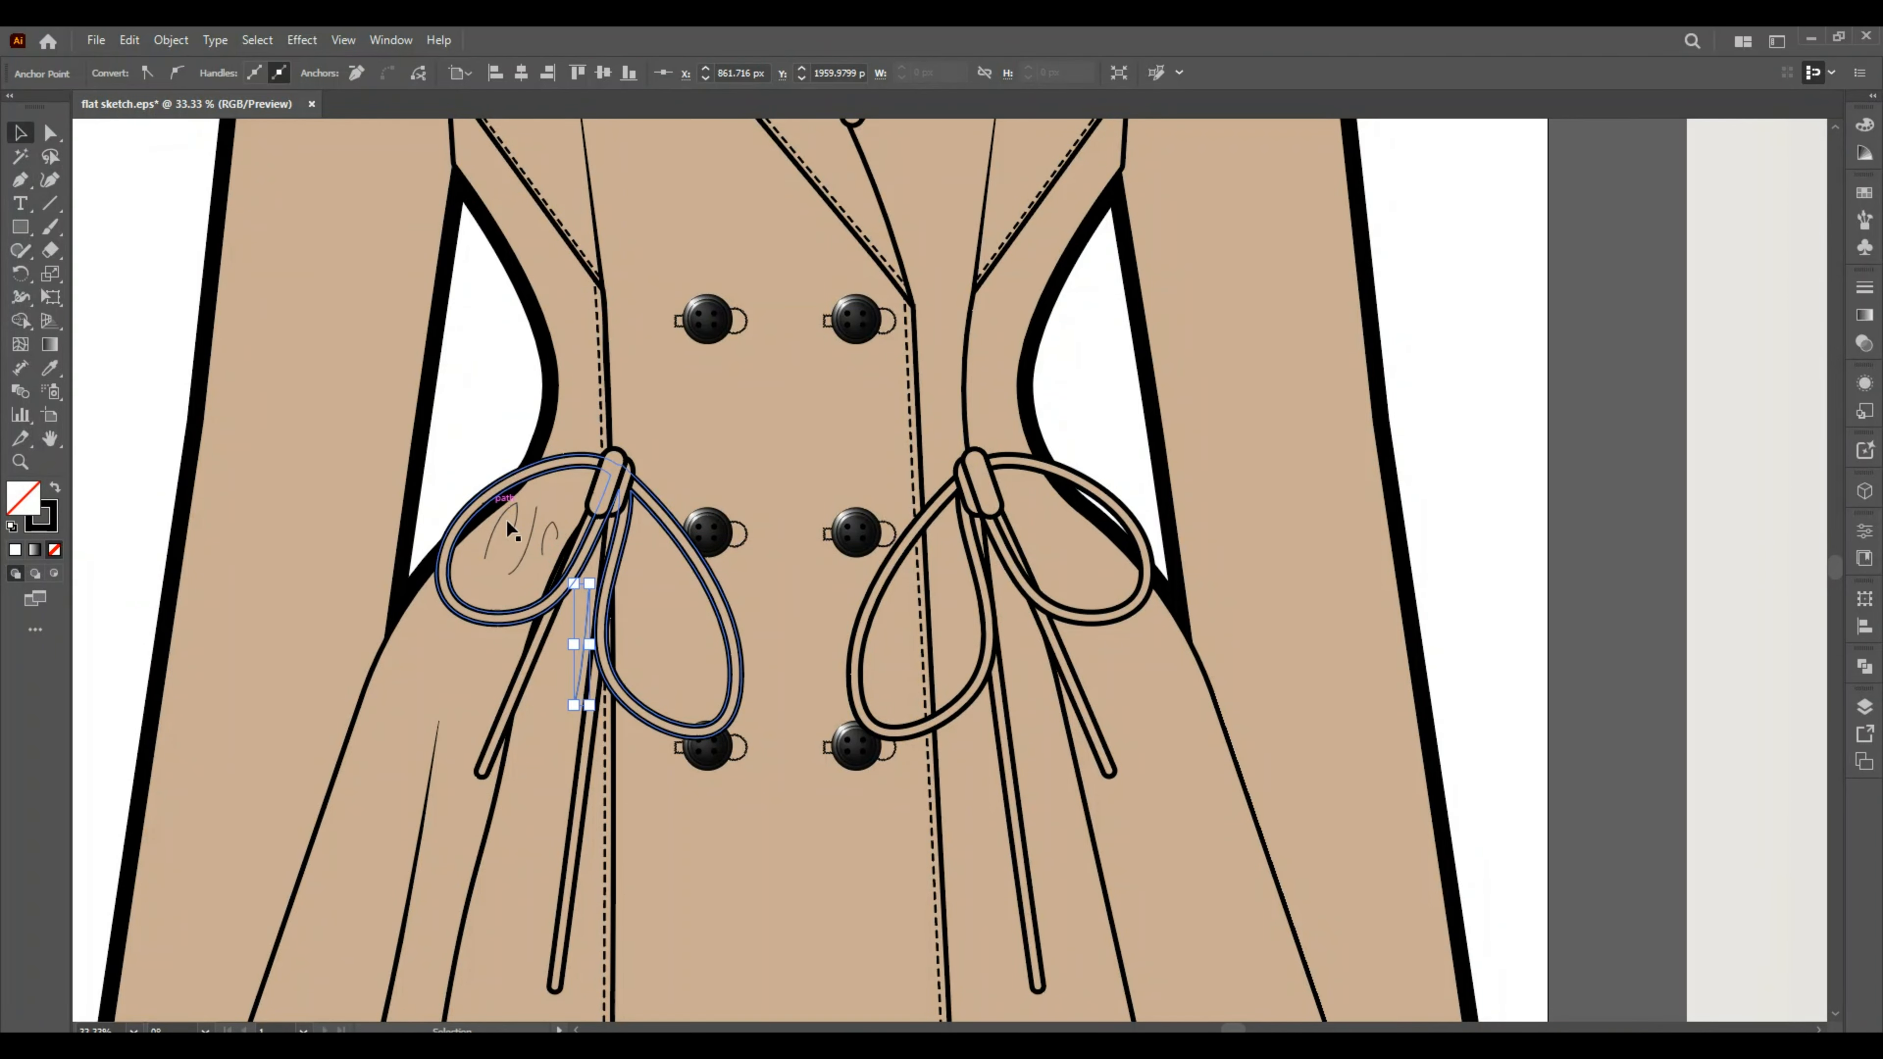
{"action": "left_click", "coordinate": [518, 533], "text": "ctrl"}
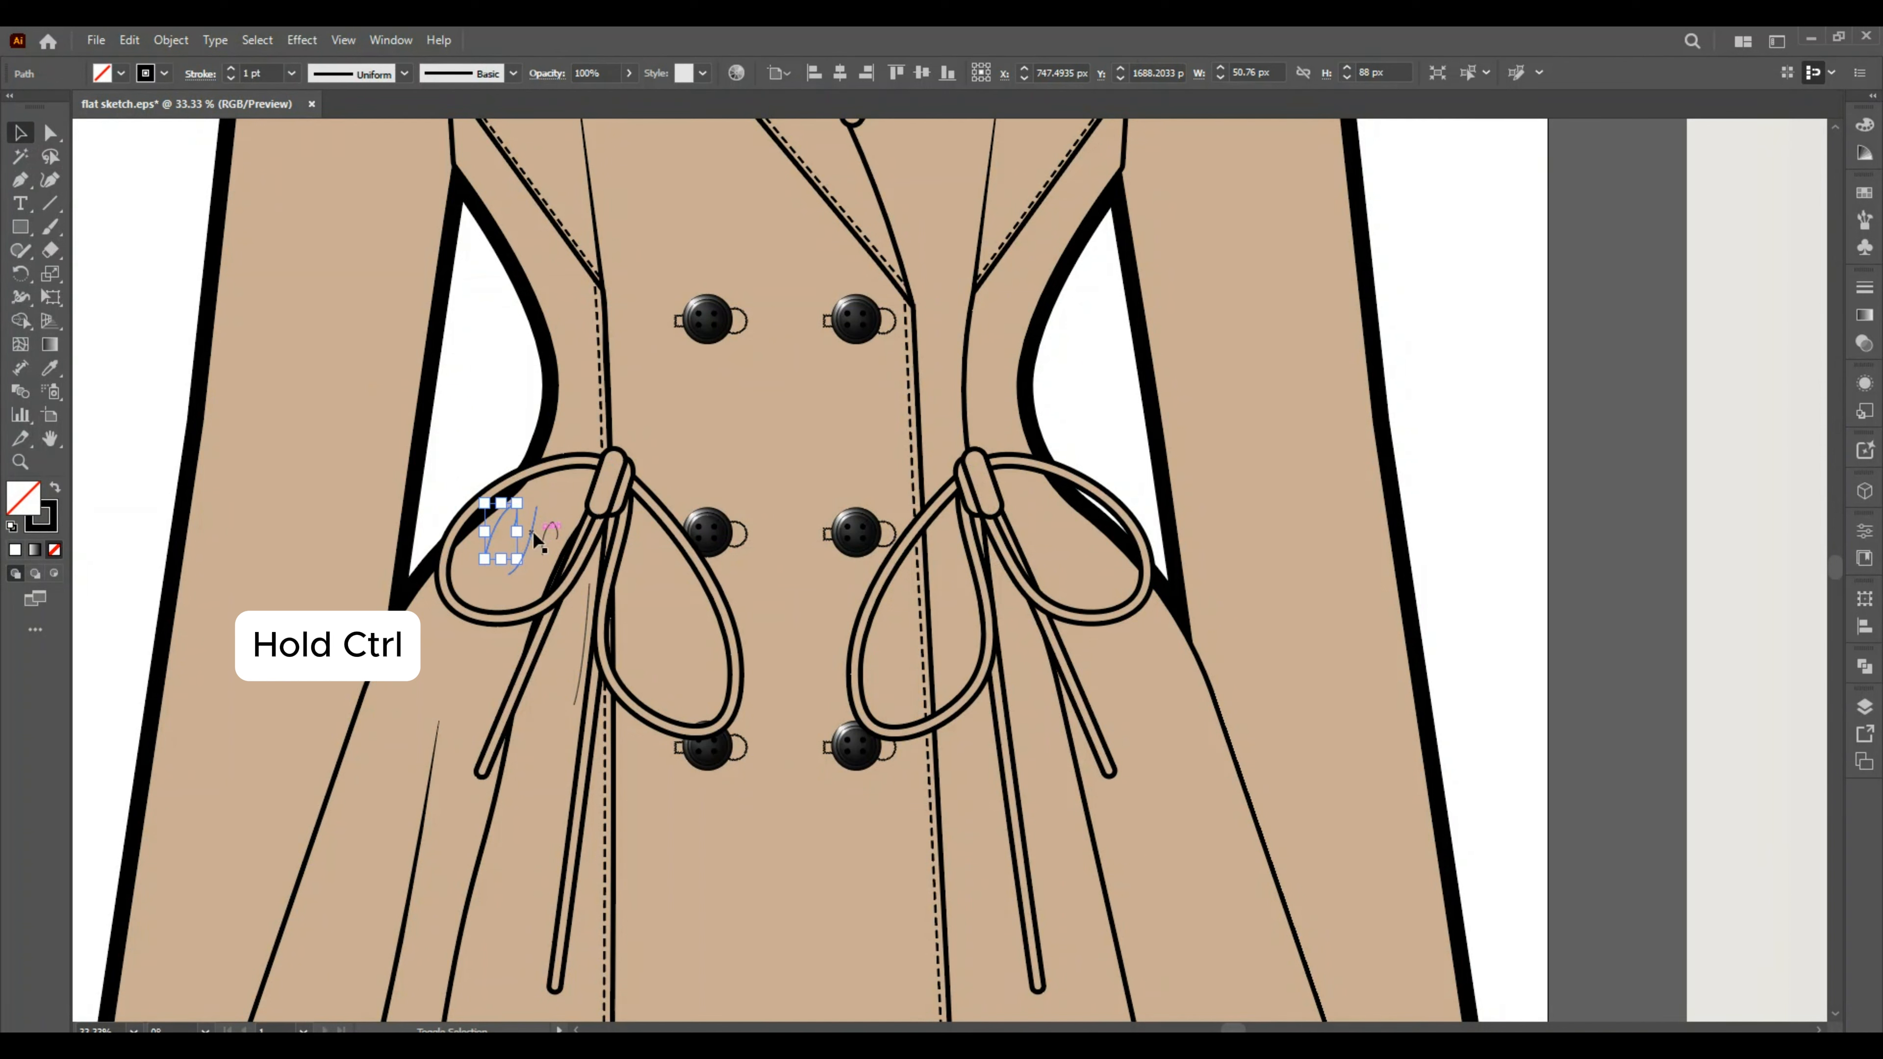
{"action": "left_click", "coordinate": [536, 519], "text": "shift"}
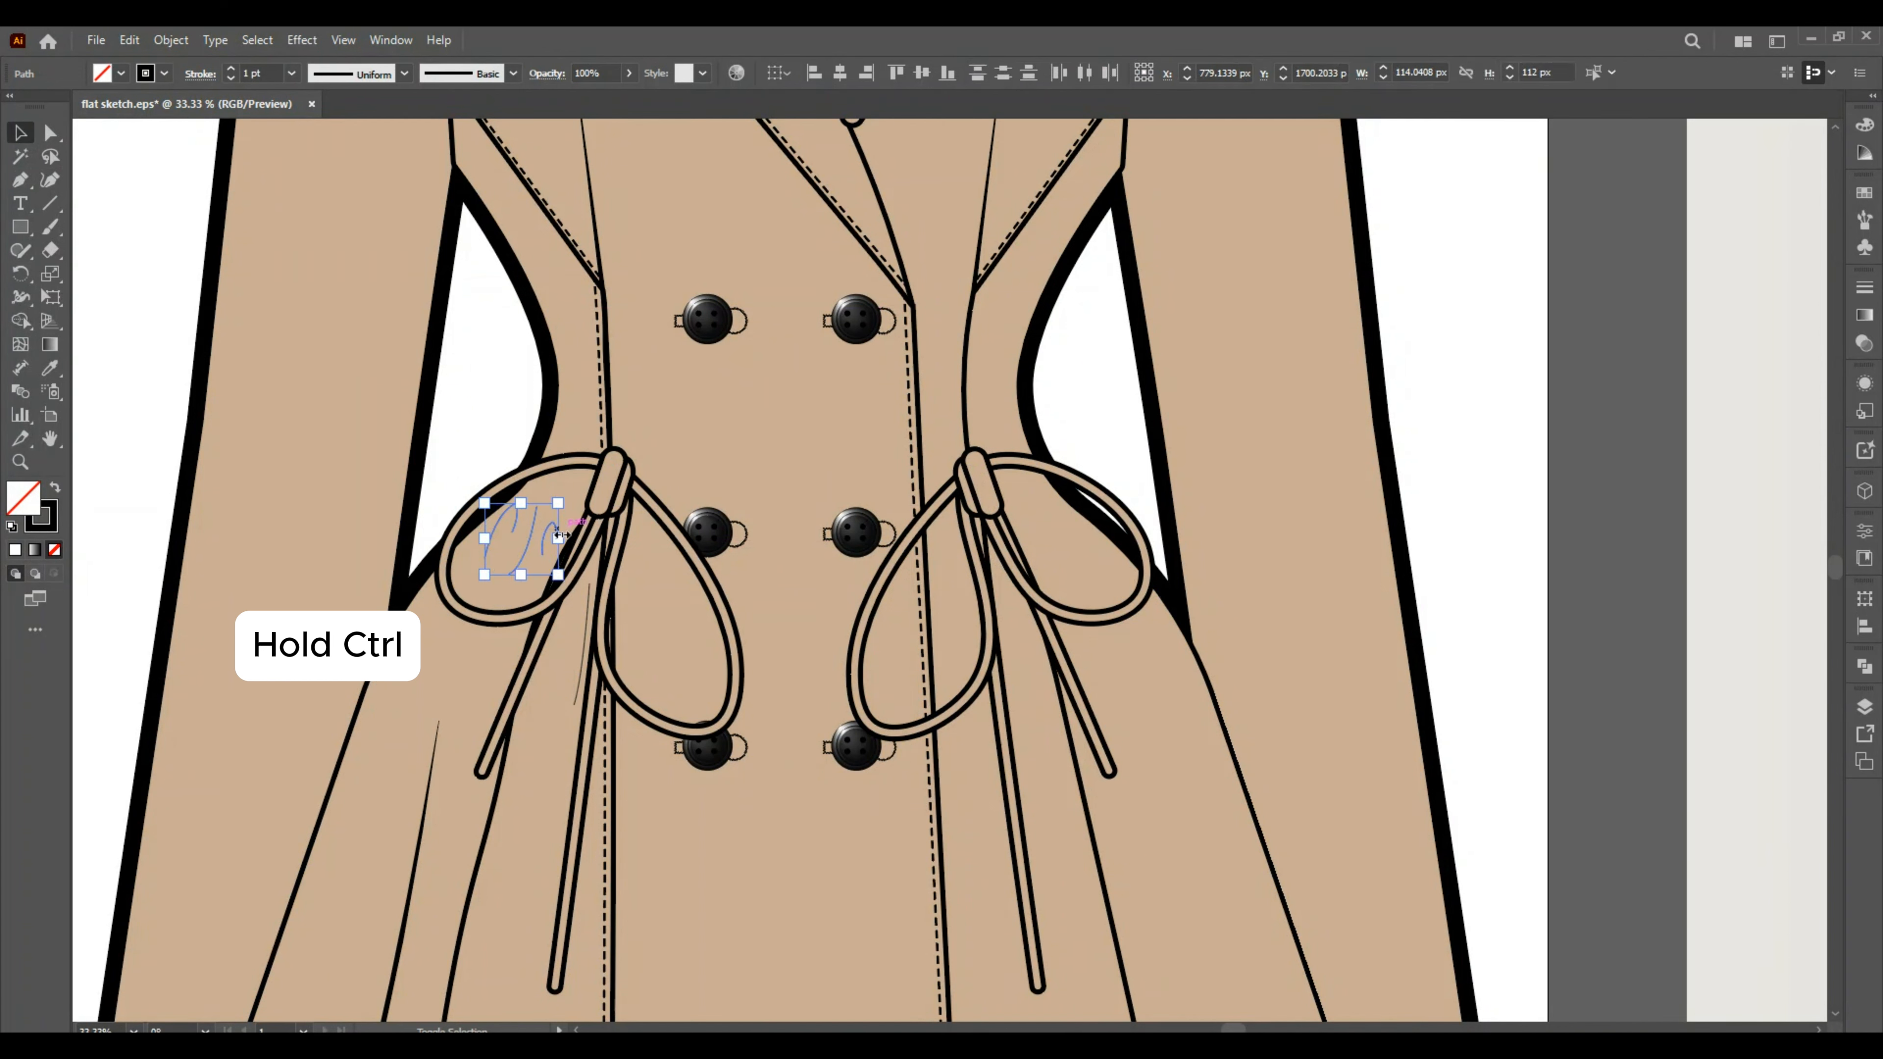
{"action": "left_click", "coordinate": [581, 665], "text": "shift"}
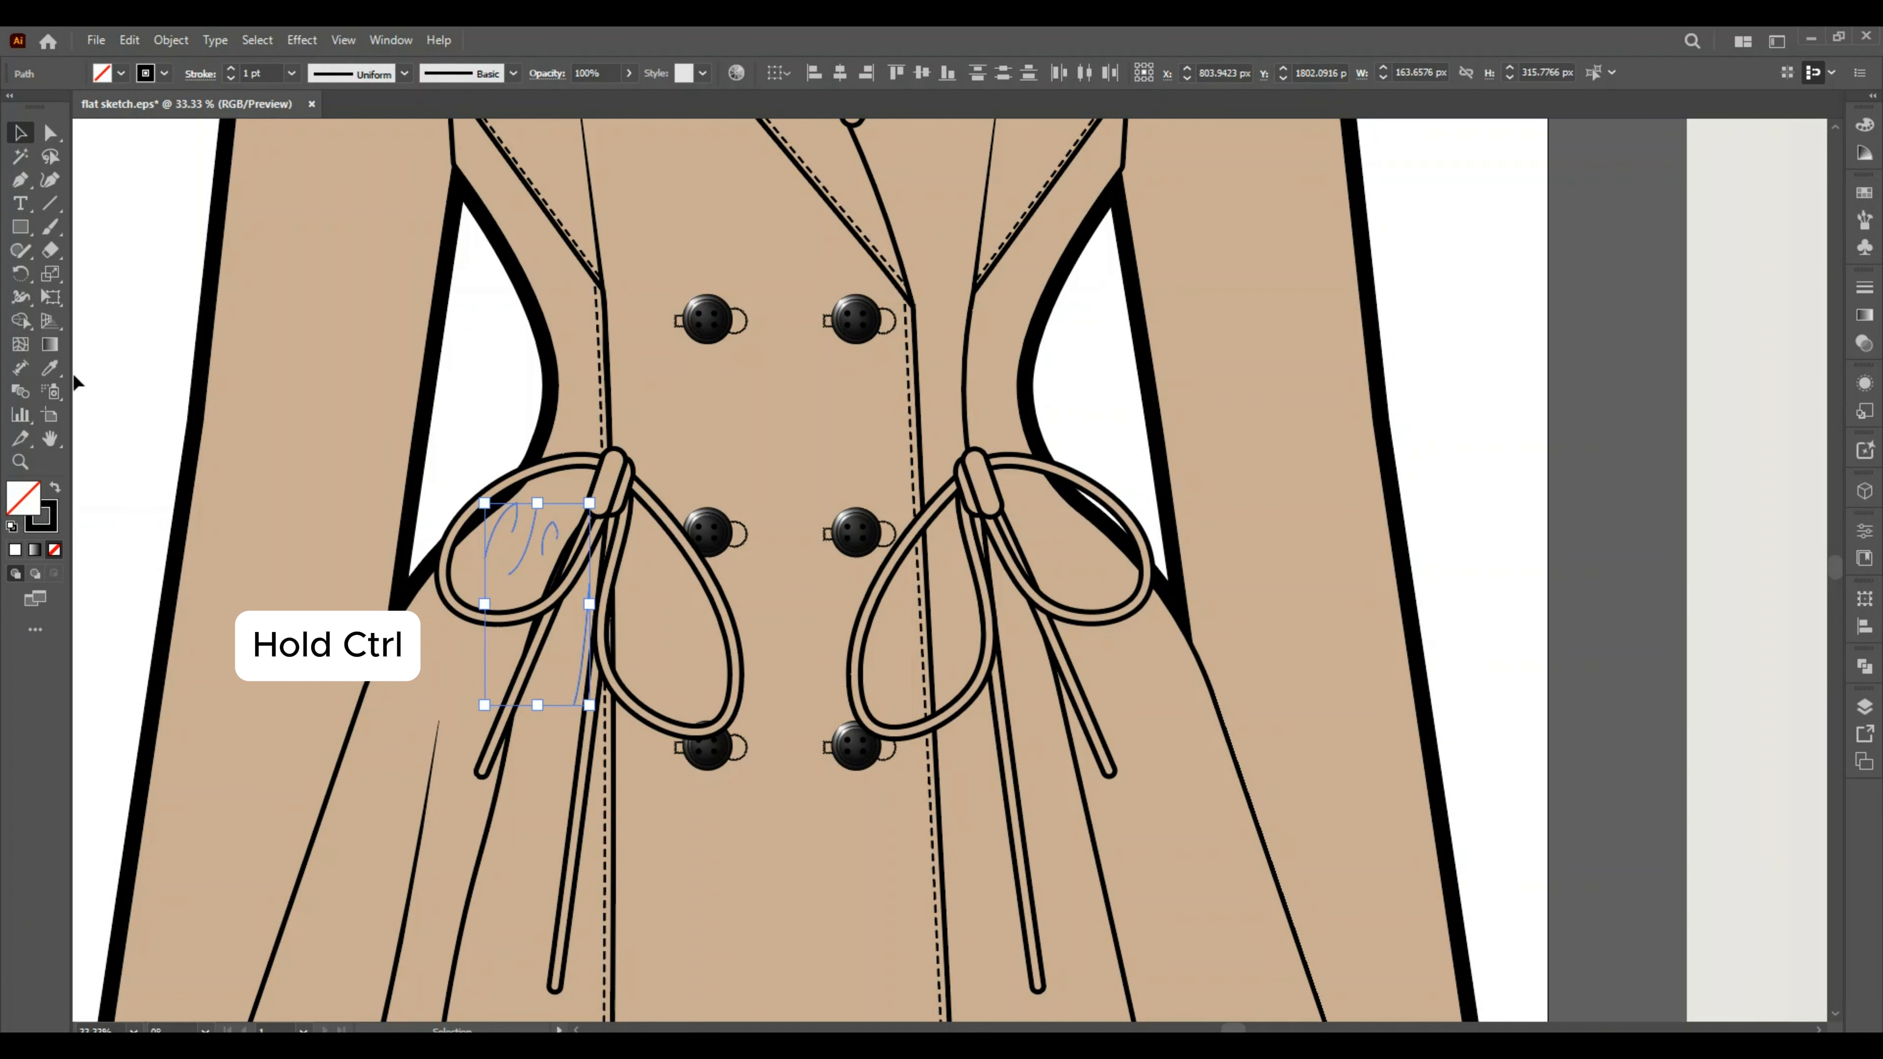
{"action": "left_click", "coordinate": [51, 370]}
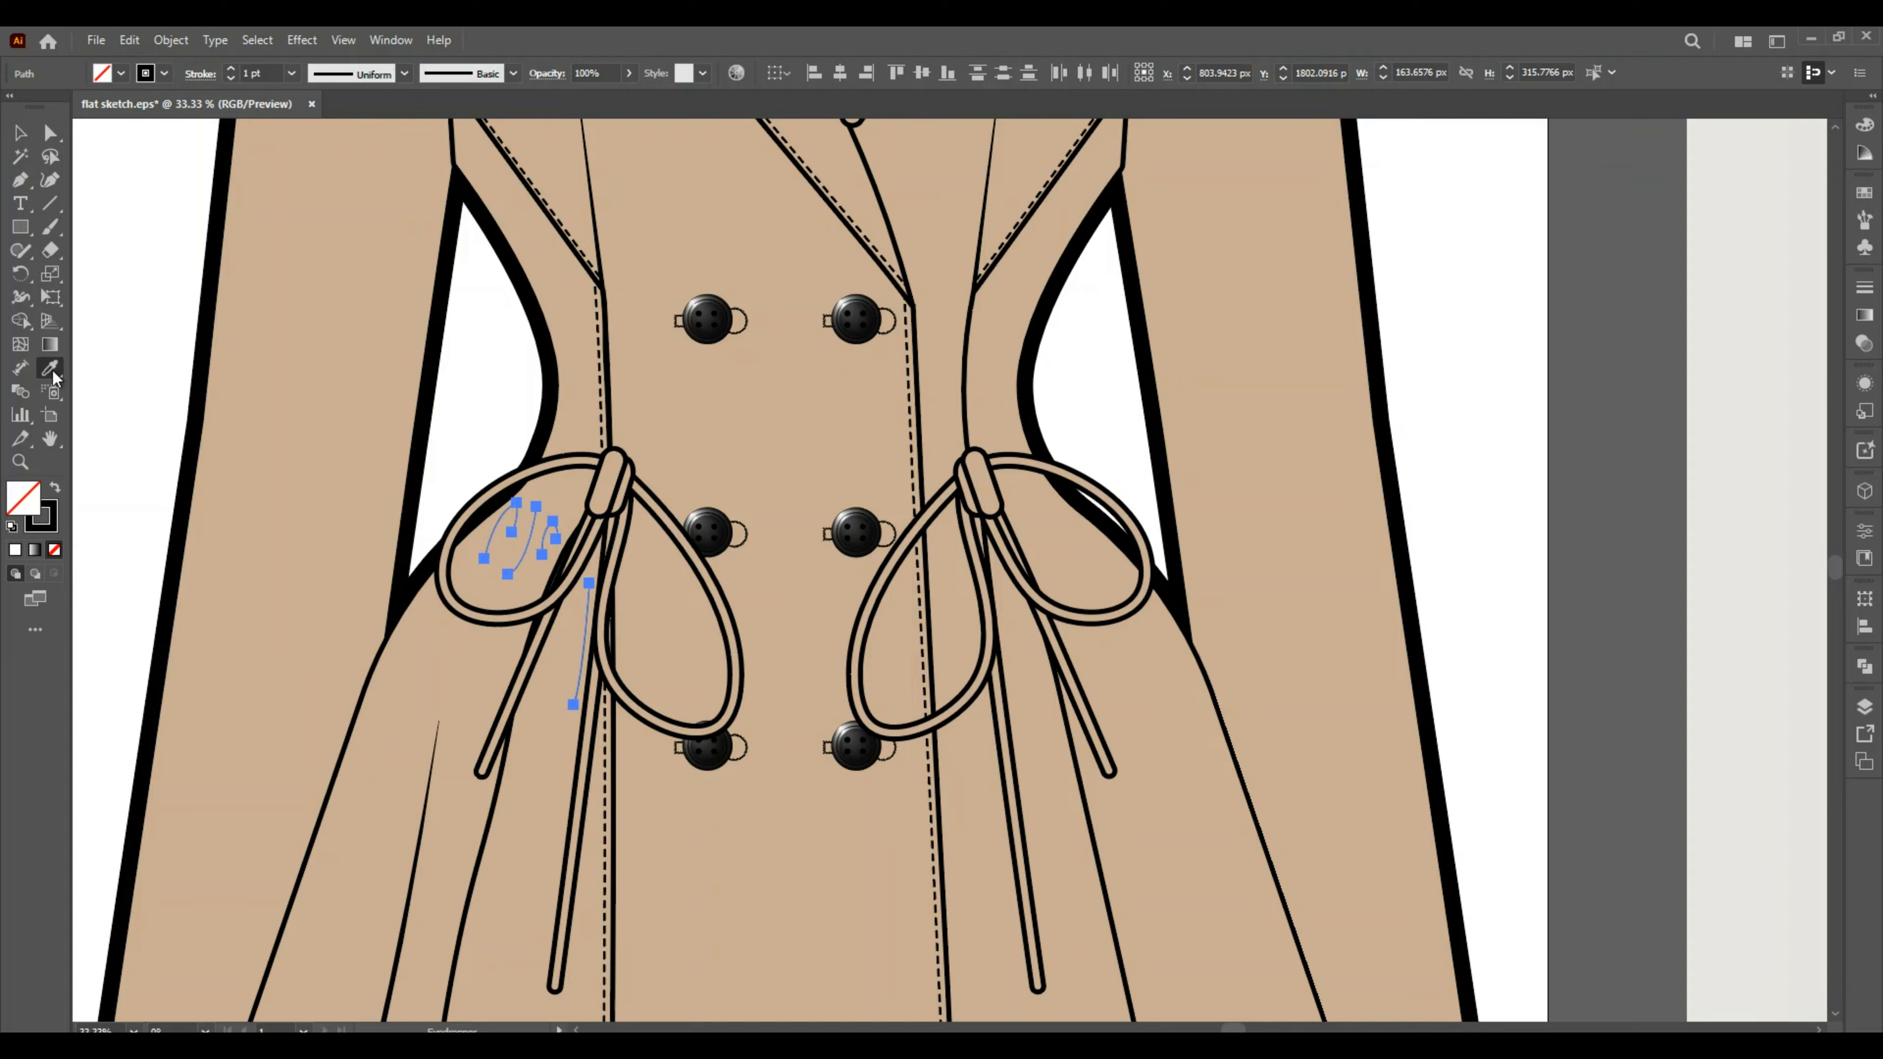
{"action": "left_click", "coordinate": [421, 828]}
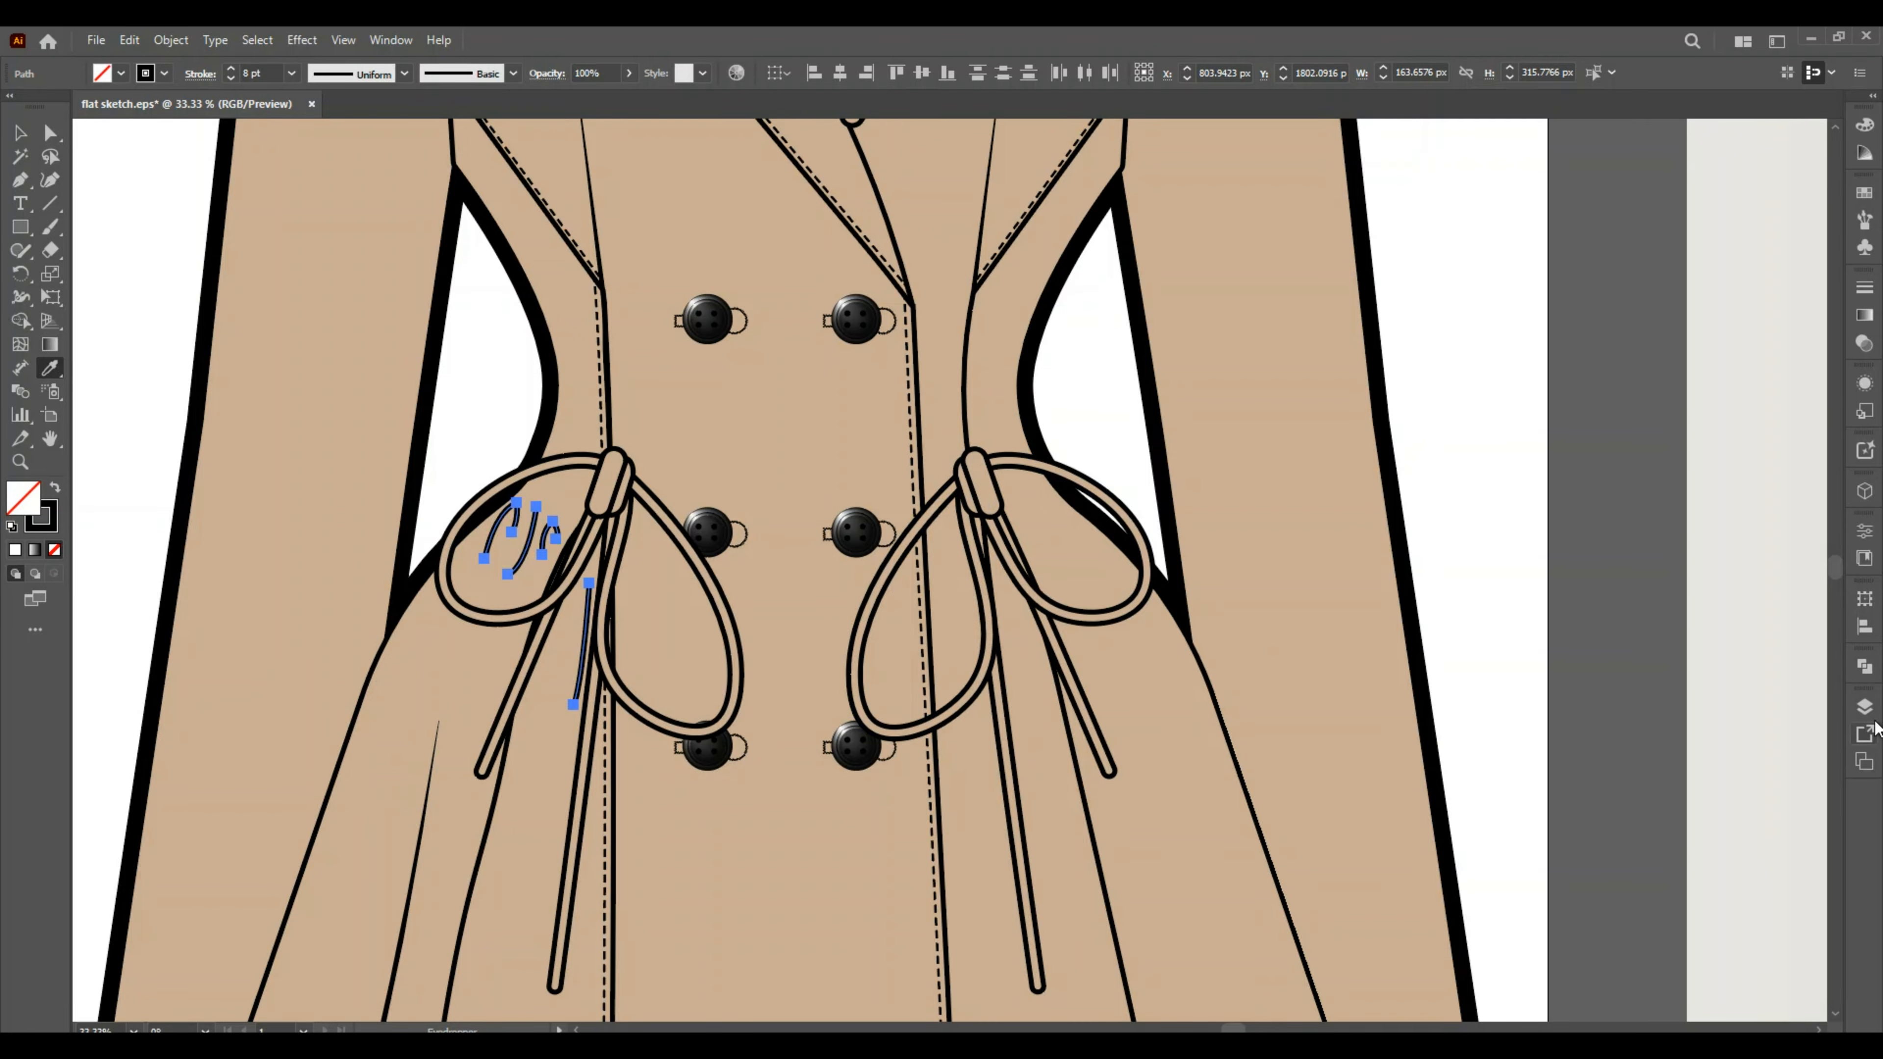
Apply the lens-shaped width profile that tapers at both ends to the selected gather lines at the left bow and deselect them.
{"action": "left_click", "coordinate": [1865, 288]}
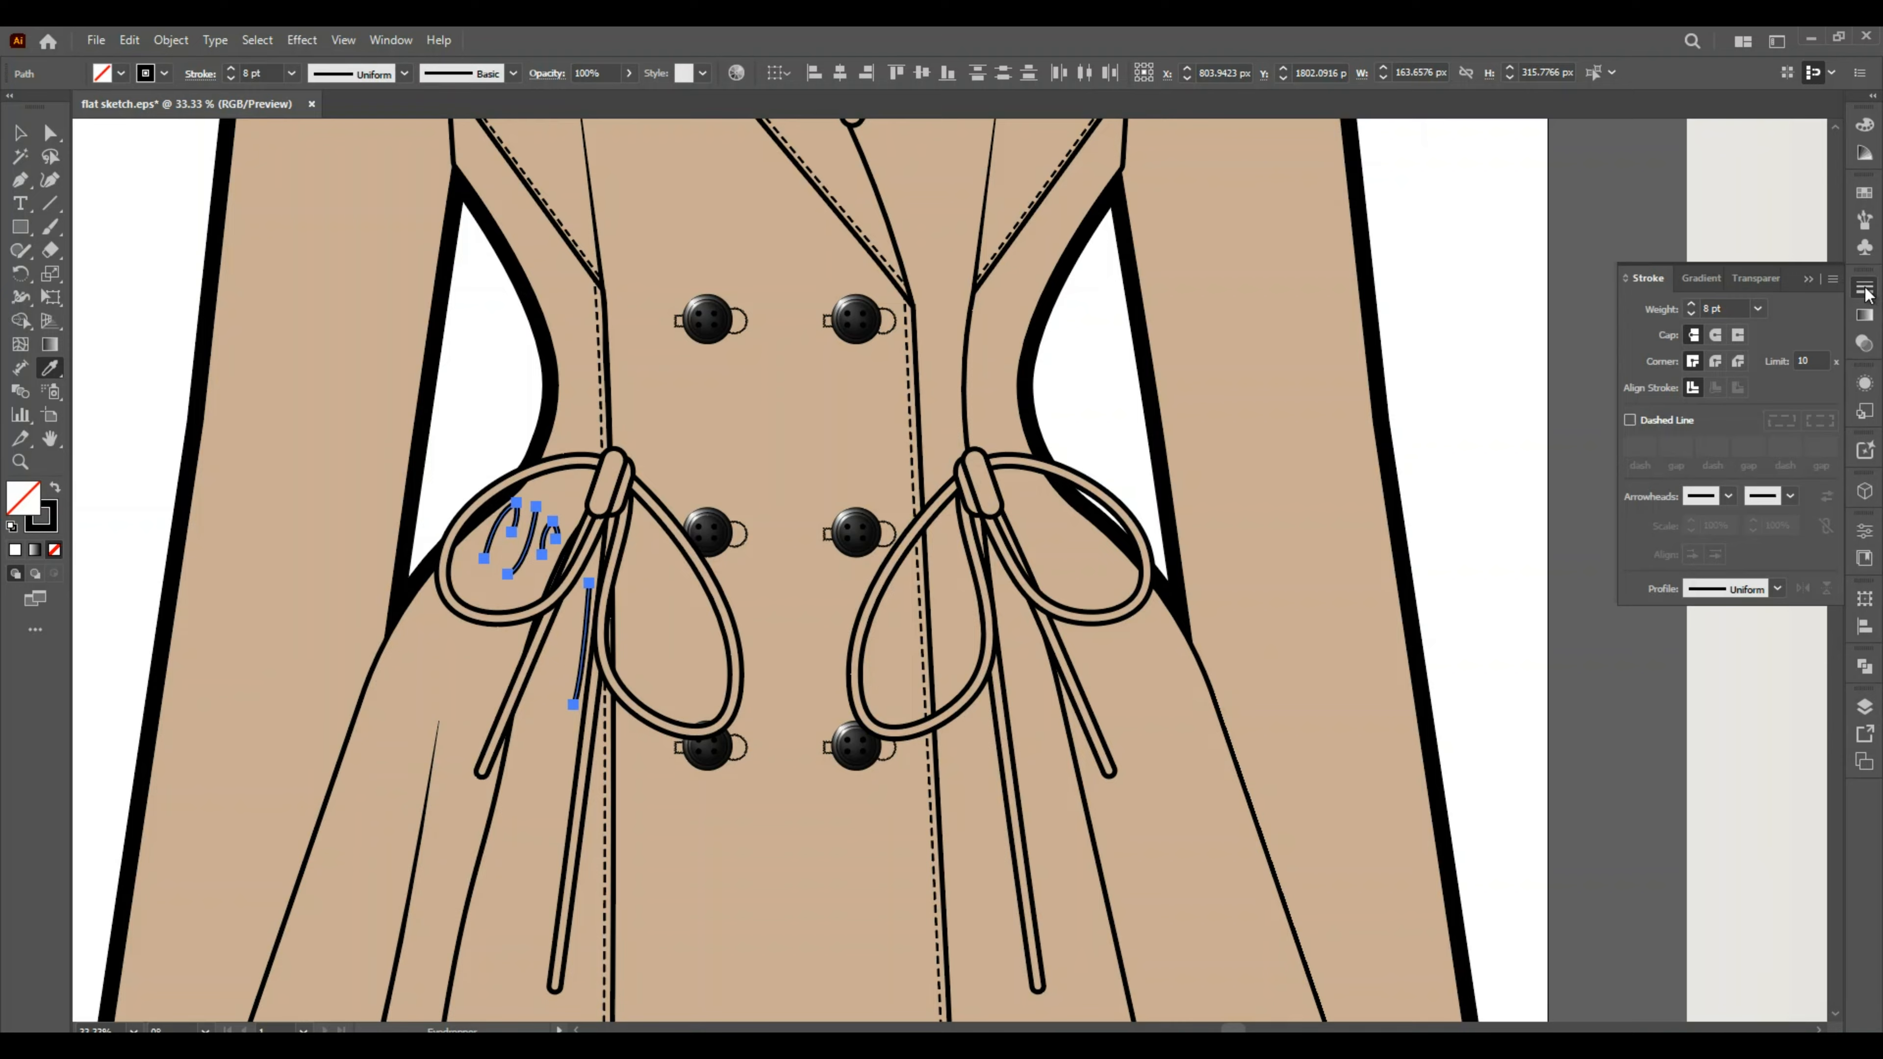
{"action": "left_click", "coordinate": [1777, 589]}
{"action": "left_click", "coordinate": [1745, 648]}
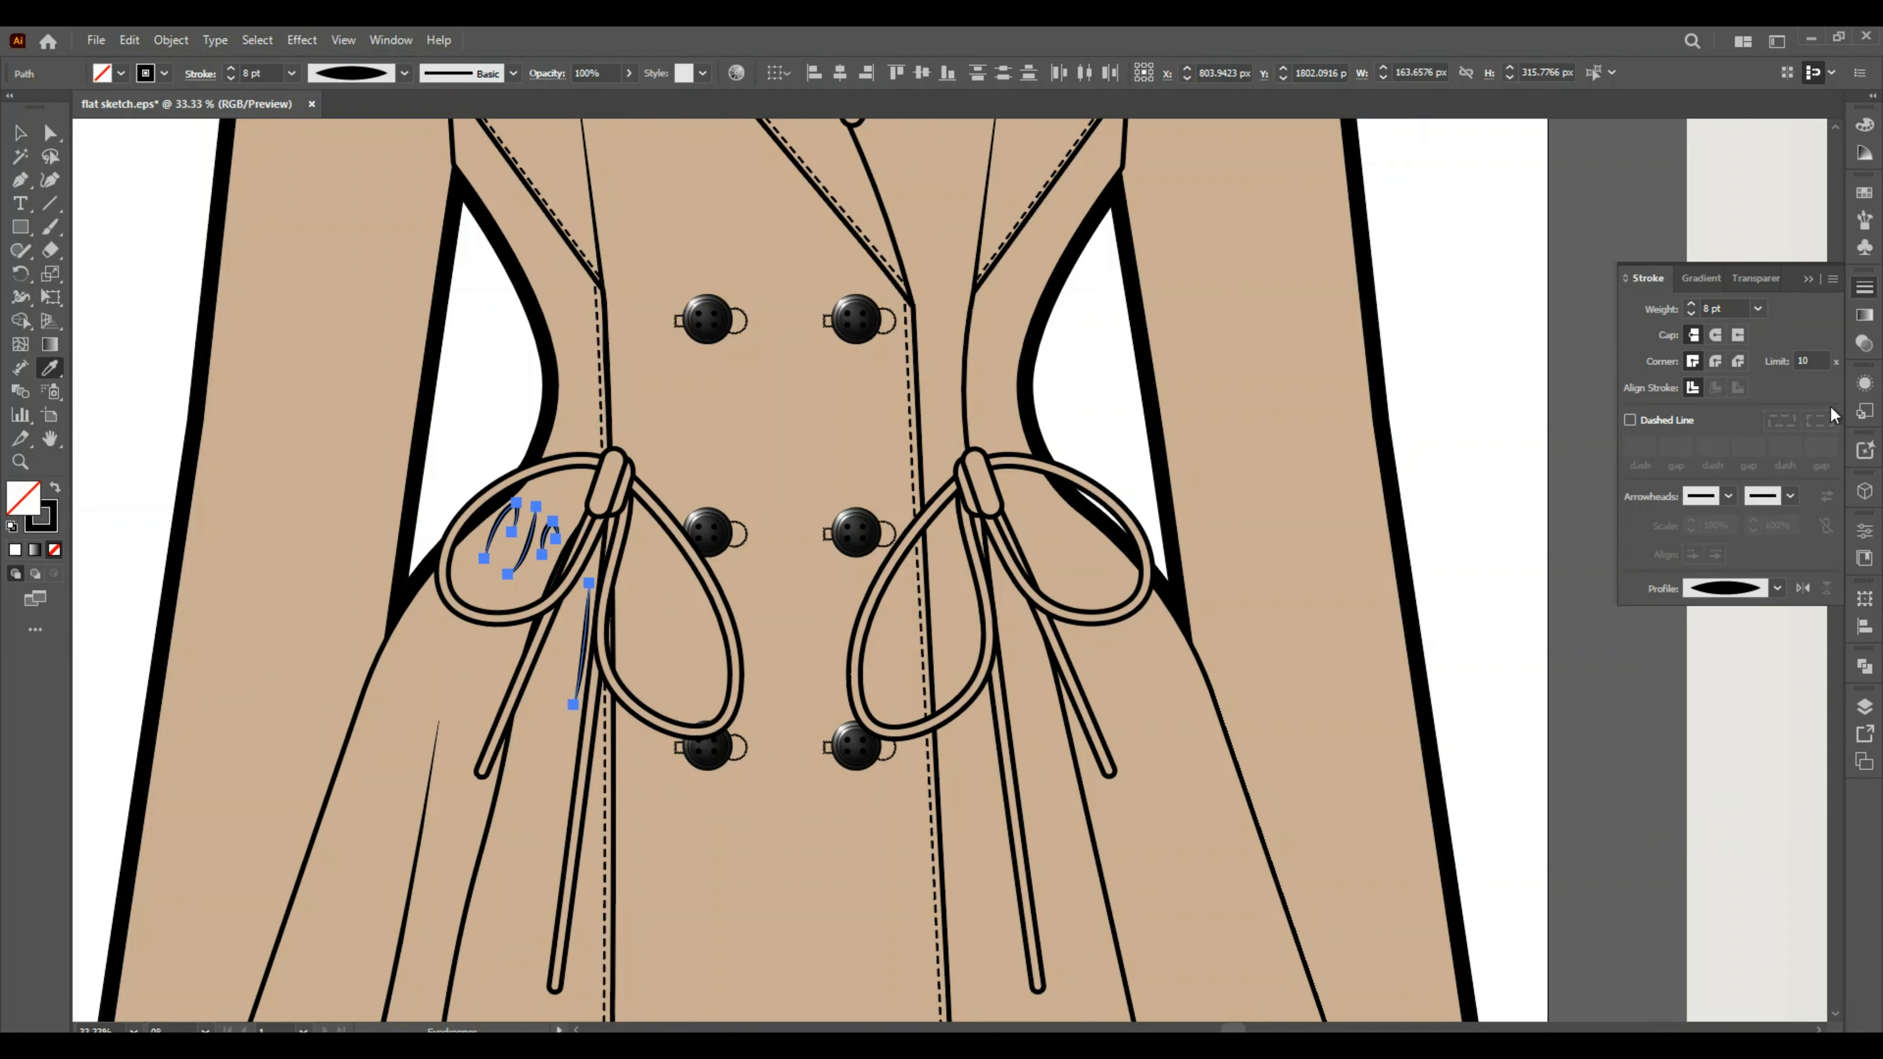
{"action": "left_click", "coordinate": [1808, 279]}
{"action": "key", "text": "v"}
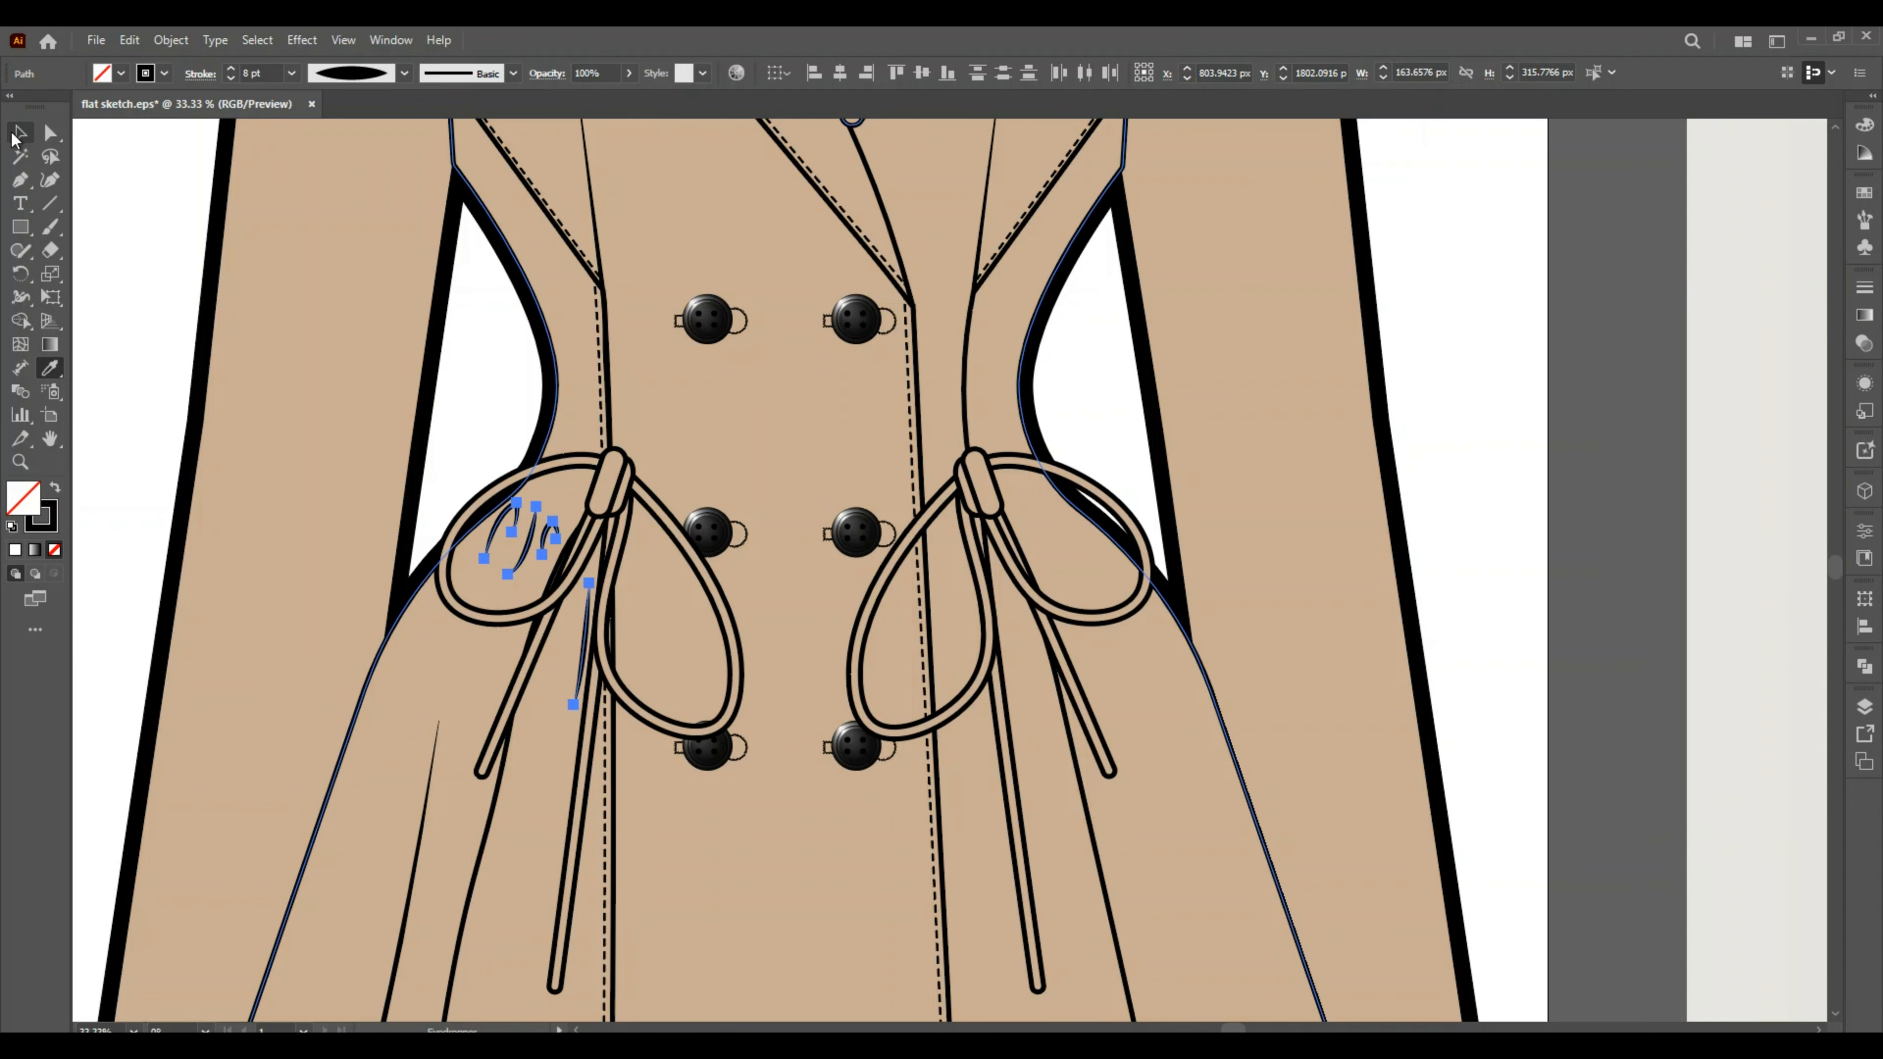
{"action": "left_click", "coordinate": [218, 474]}
Delete the beige swatch rectangle and the reference coat photo from beside the artboard.
{"action": "key", "text": "ctrl+minus"}
{"action": "key", "text": "ctrl+minus"}
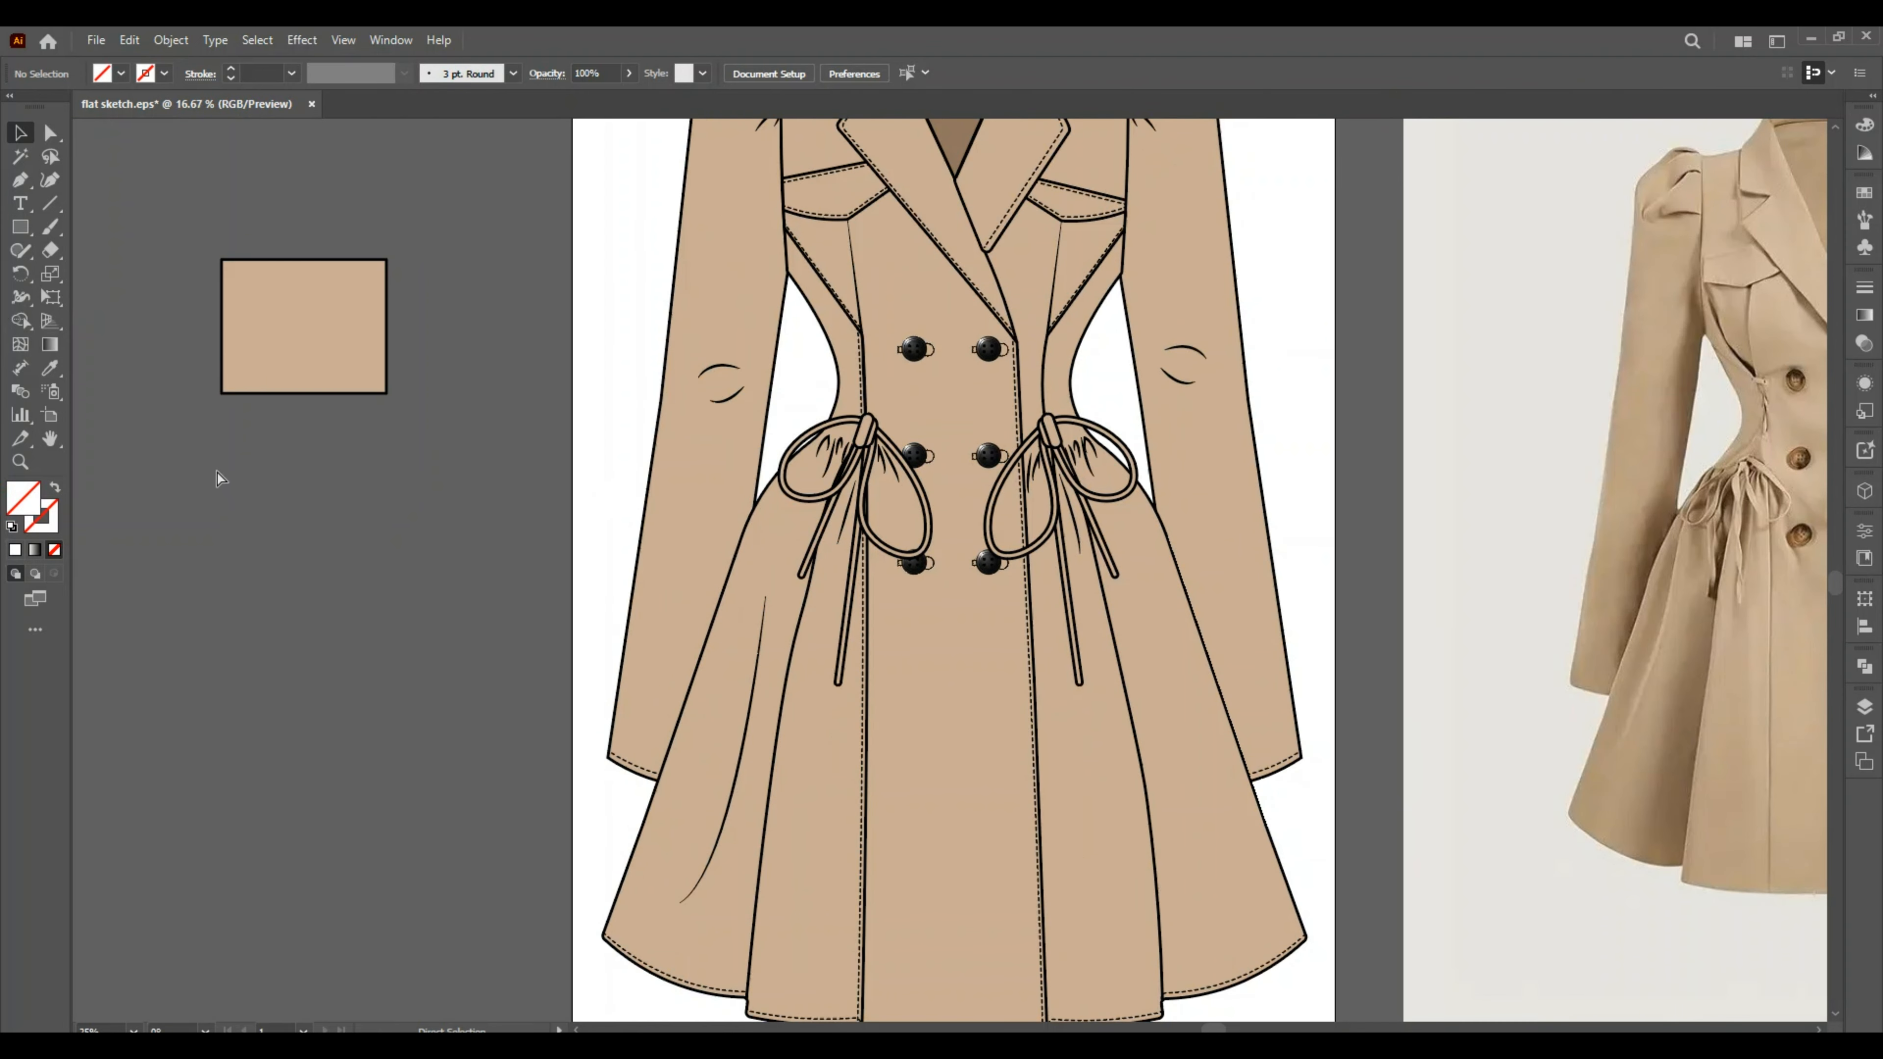
{"action": "key", "text": "ctrl+minus"}
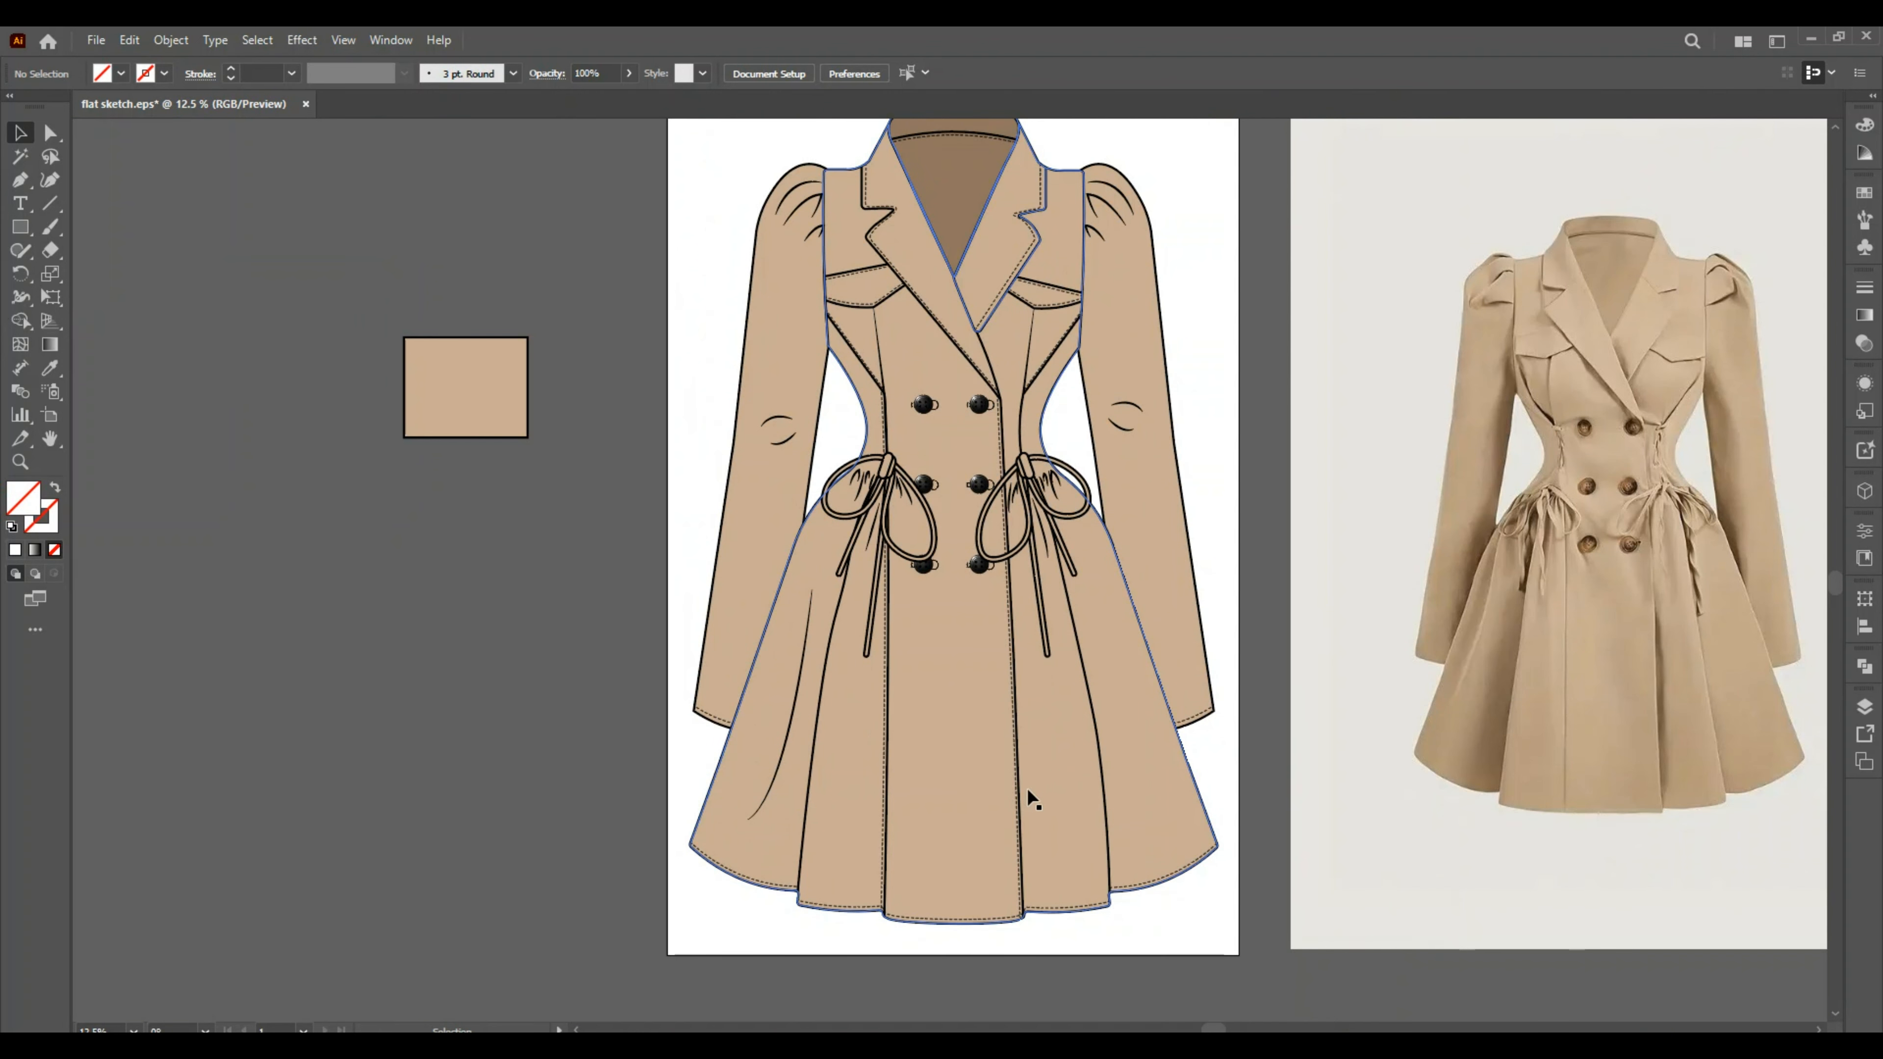
{"action": "scroll", "coordinate": [1029, 795], "scroll_direction": "up", "scroll_amount": 2}
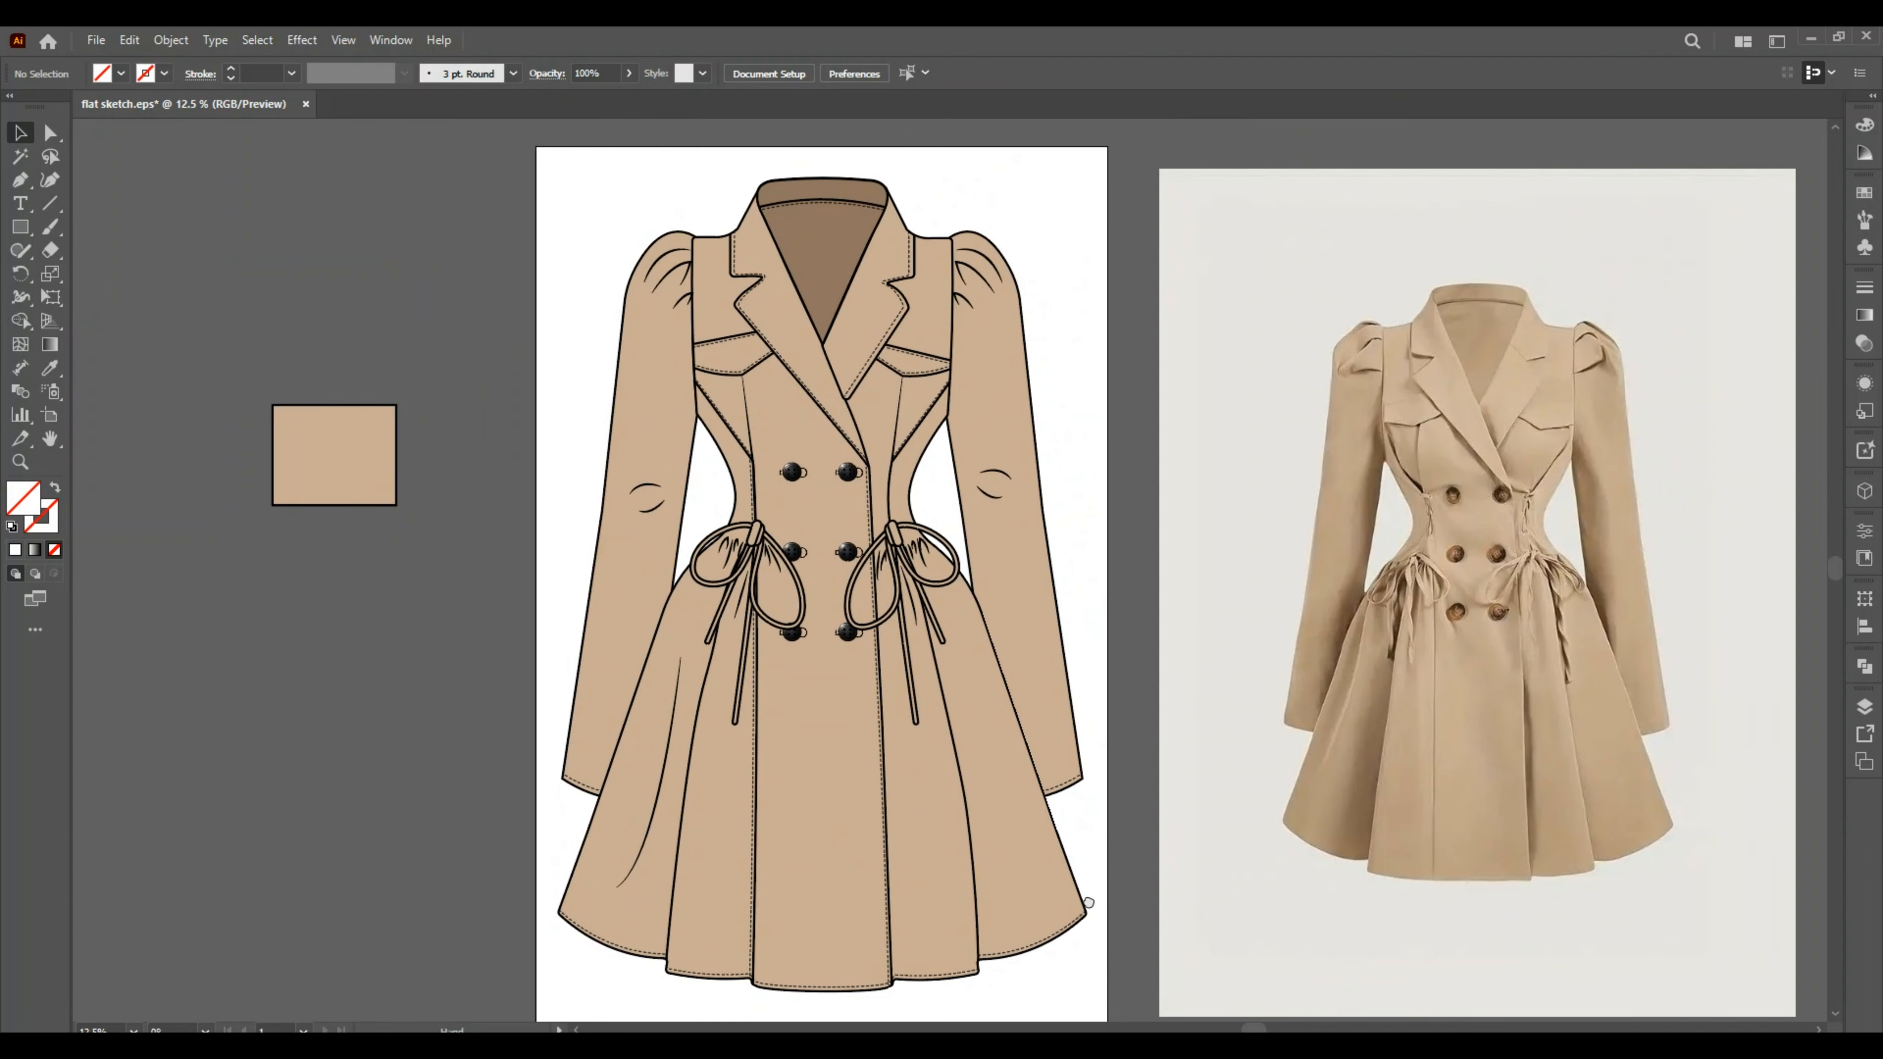
{"action": "mouse_move", "coordinate": [1090, 903]}
{"action": "left_mouse_down"}
{"action": "mouse_move", "coordinate": [1115, 921]}
{"action": "mouse_move", "coordinate": [1106, 885]}
{"action": "left_mouse_up"}
{"action": "scroll", "coordinate": [235, 749], "scroll_direction": "down", "scroll_amount": 1}
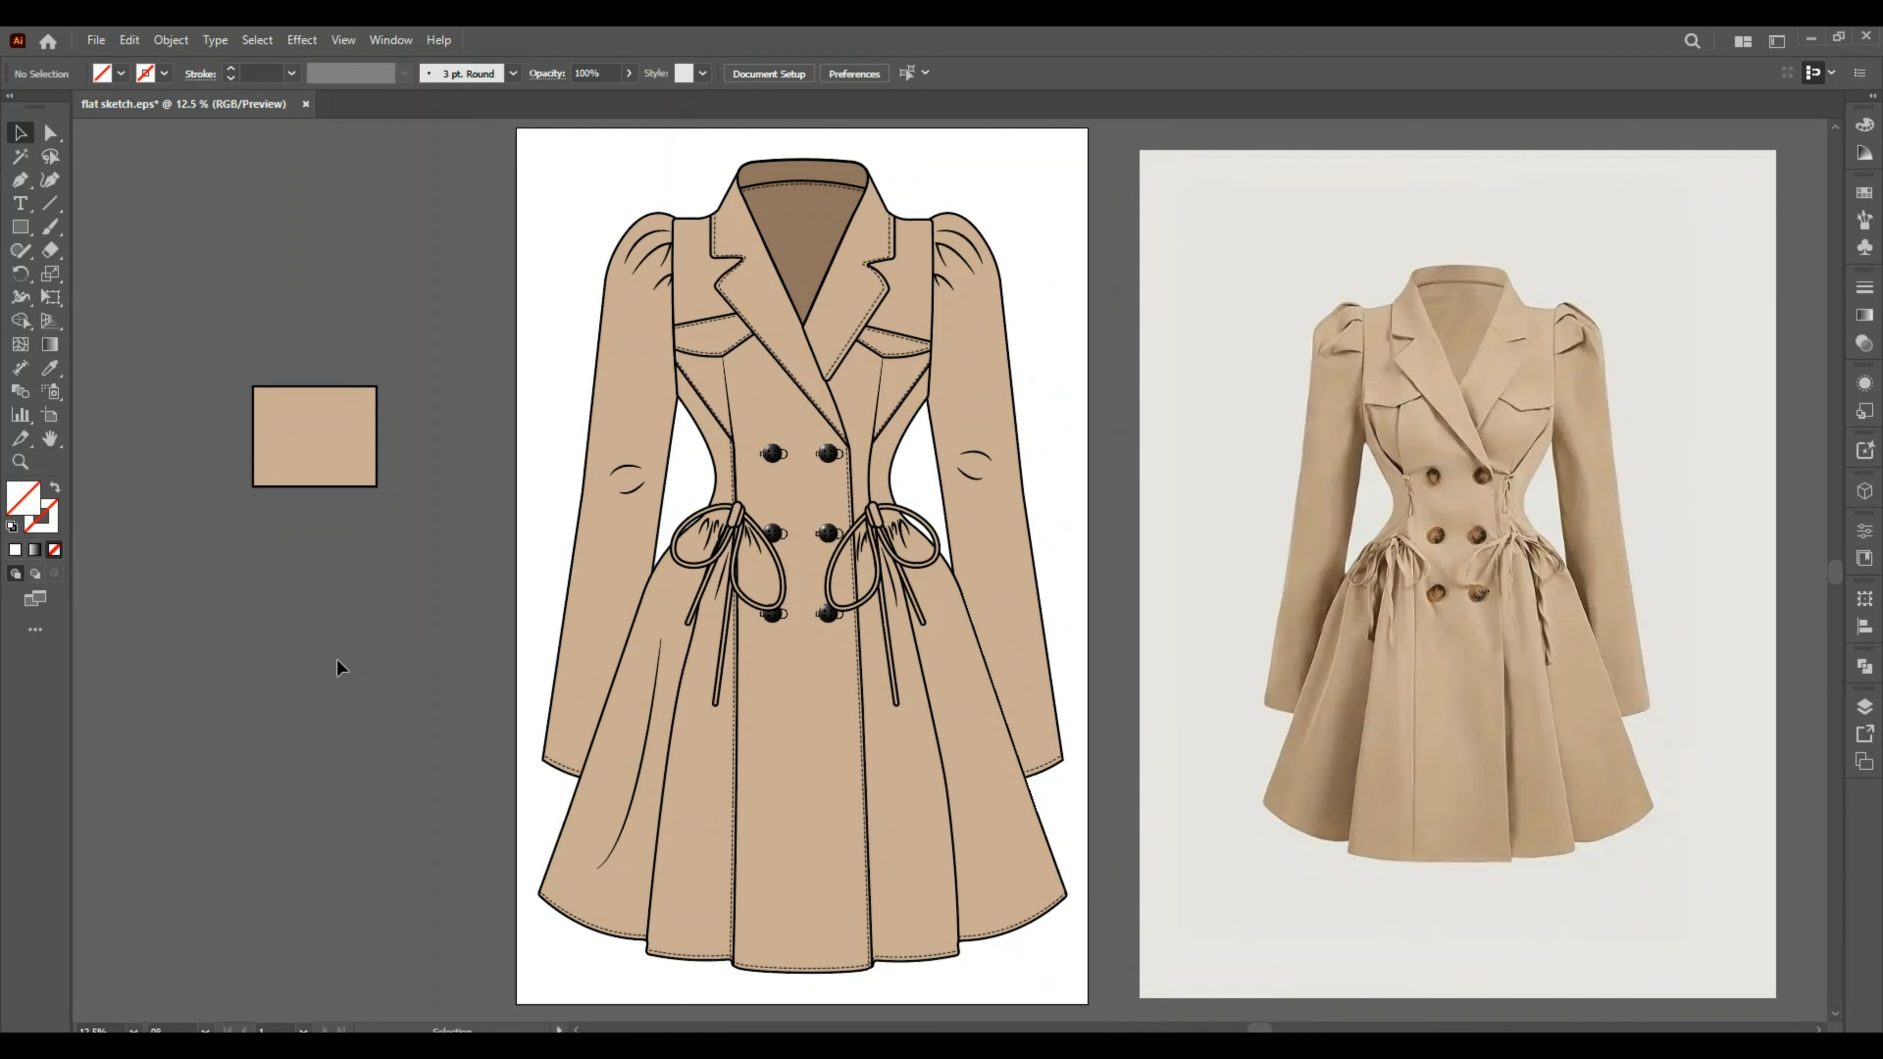
{"action": "left_click", "coordinate": [330, 420]}
{"action": "key", "text": "Delete"}
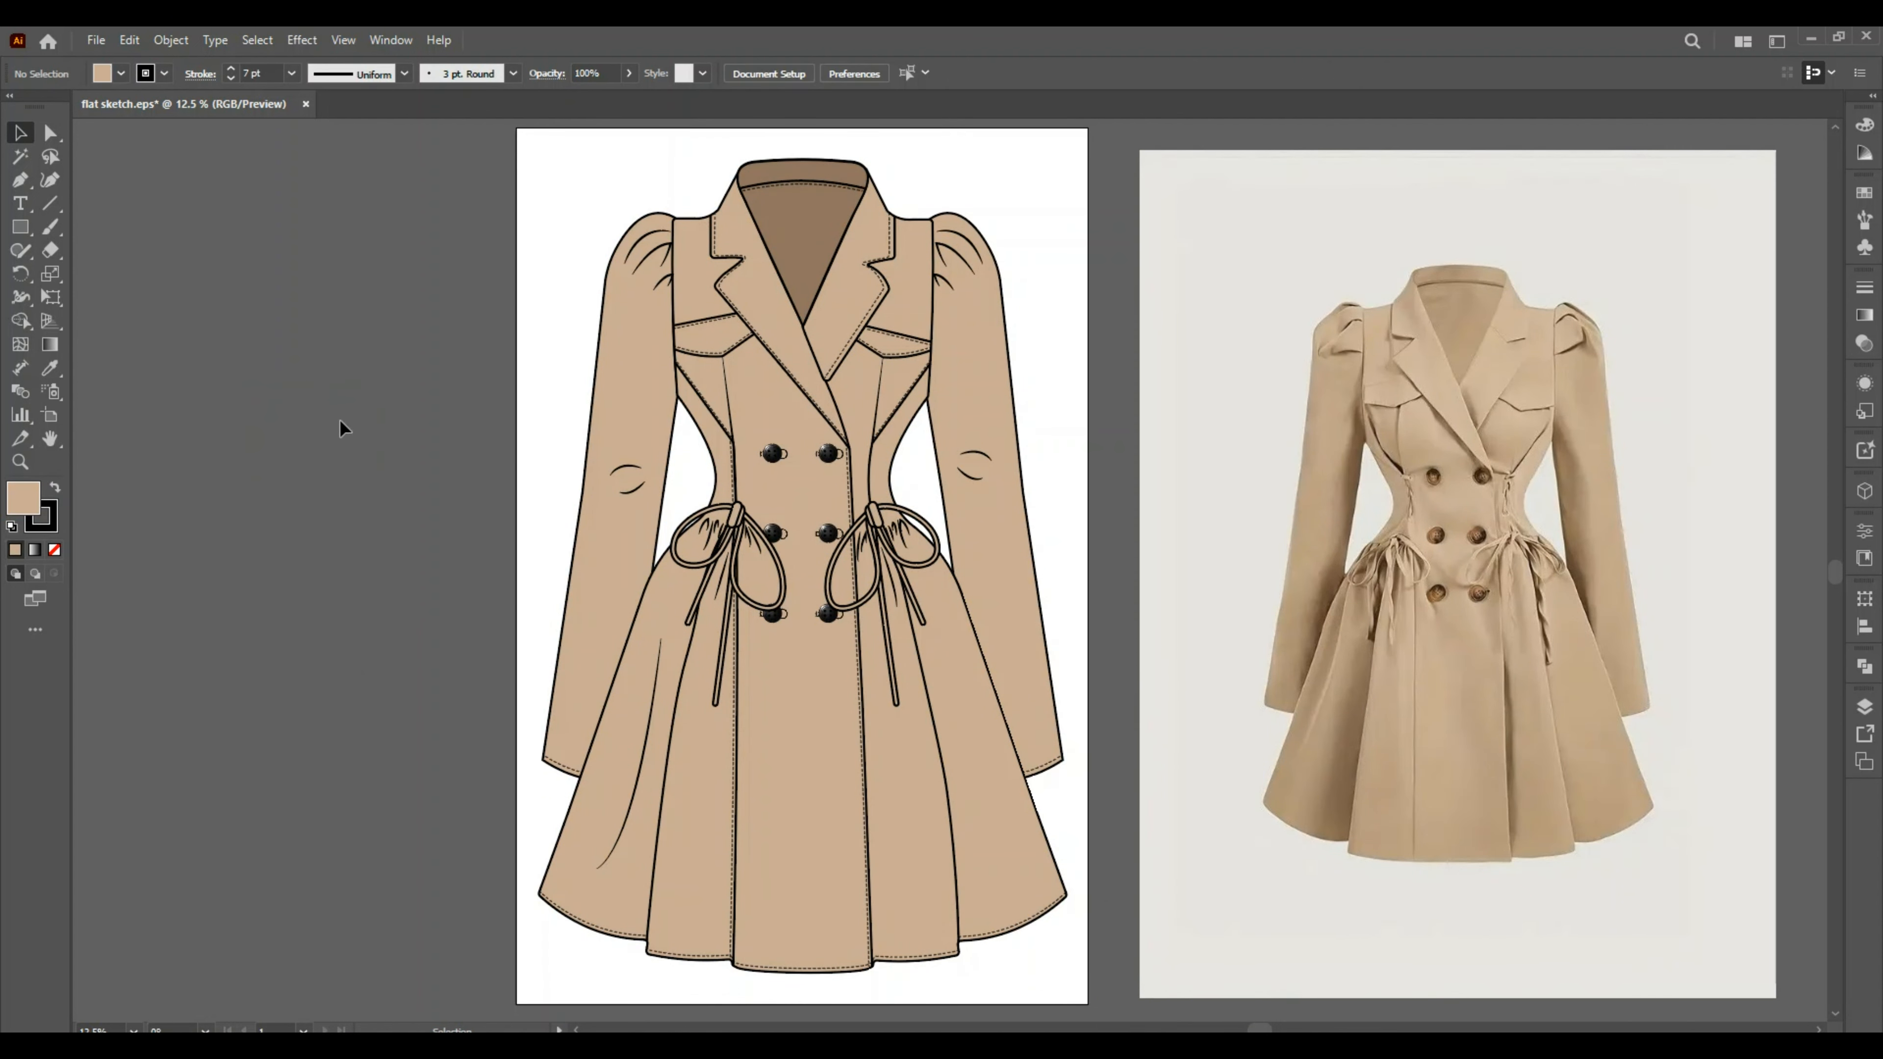
{"action": "left_click", "coordinate": [1331, 475]}
{"action": "key", "text": "Delete"}
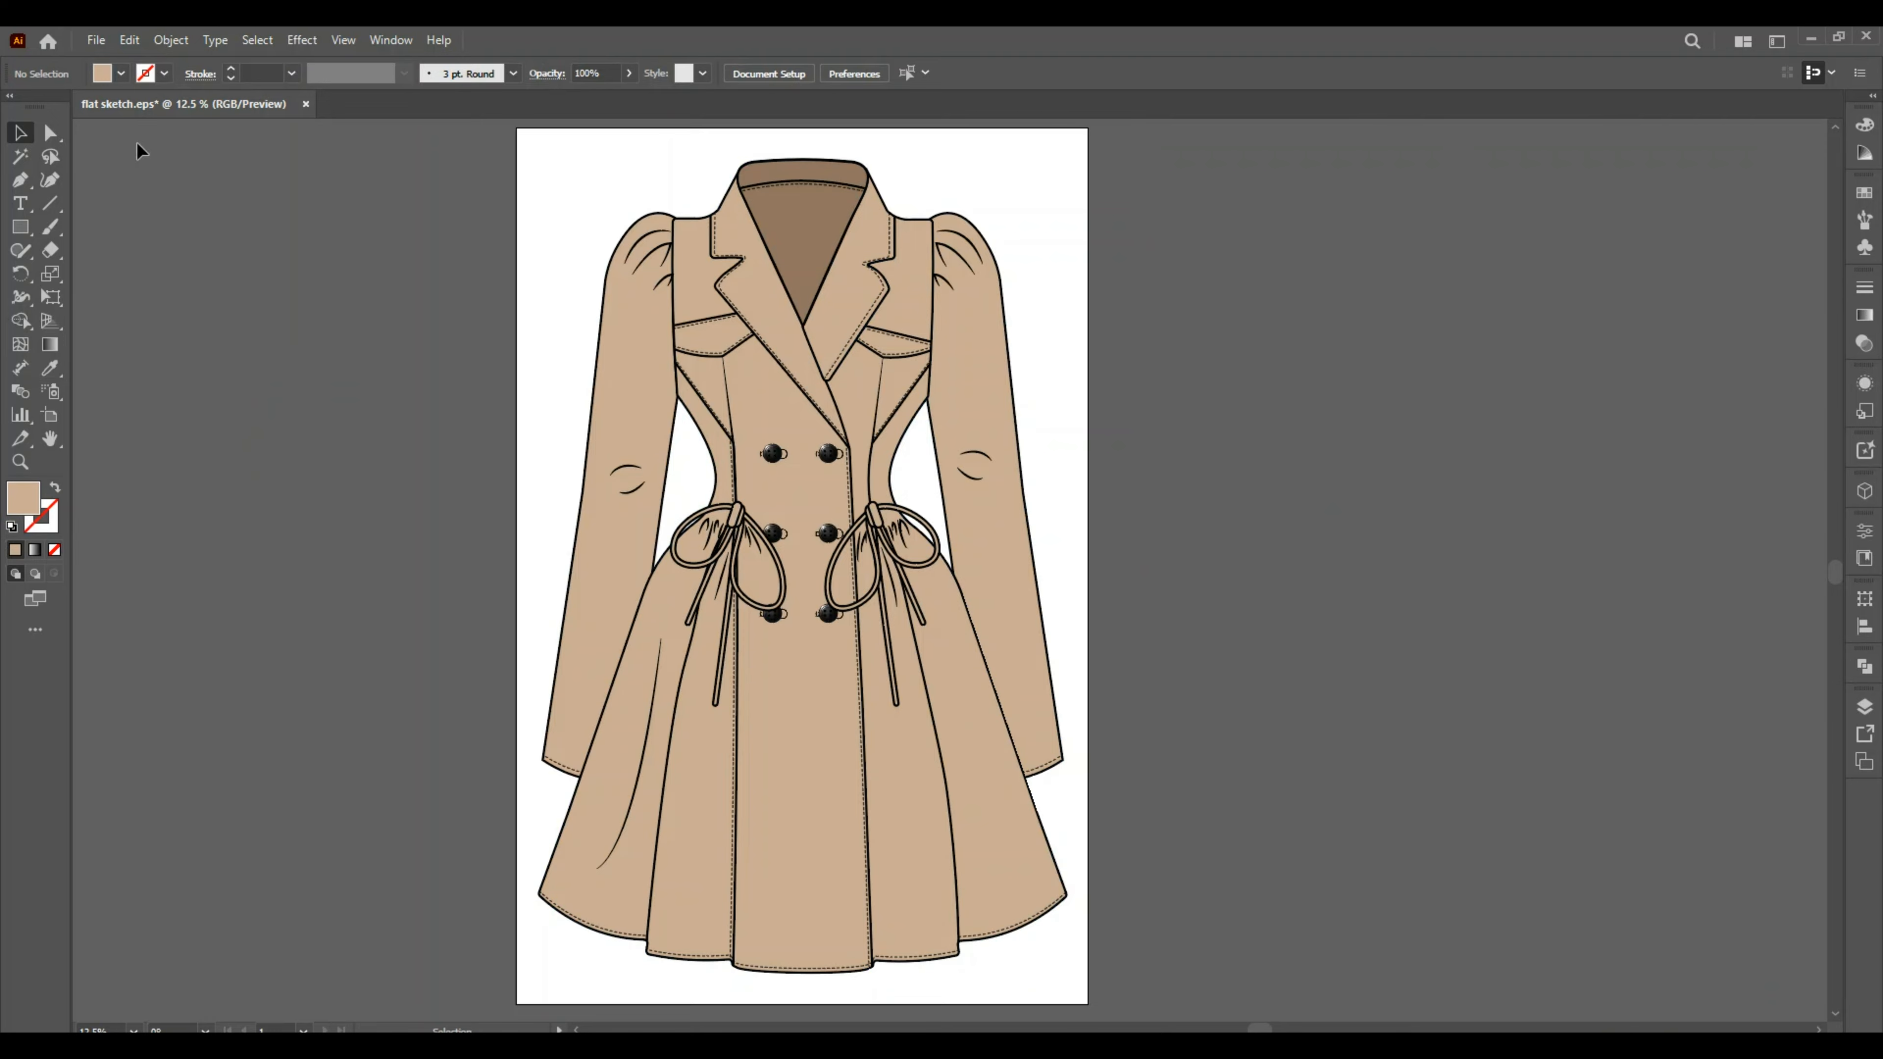
Save the flat sketch document.
{"action": "left_click", "coordinate": [88, 45]}
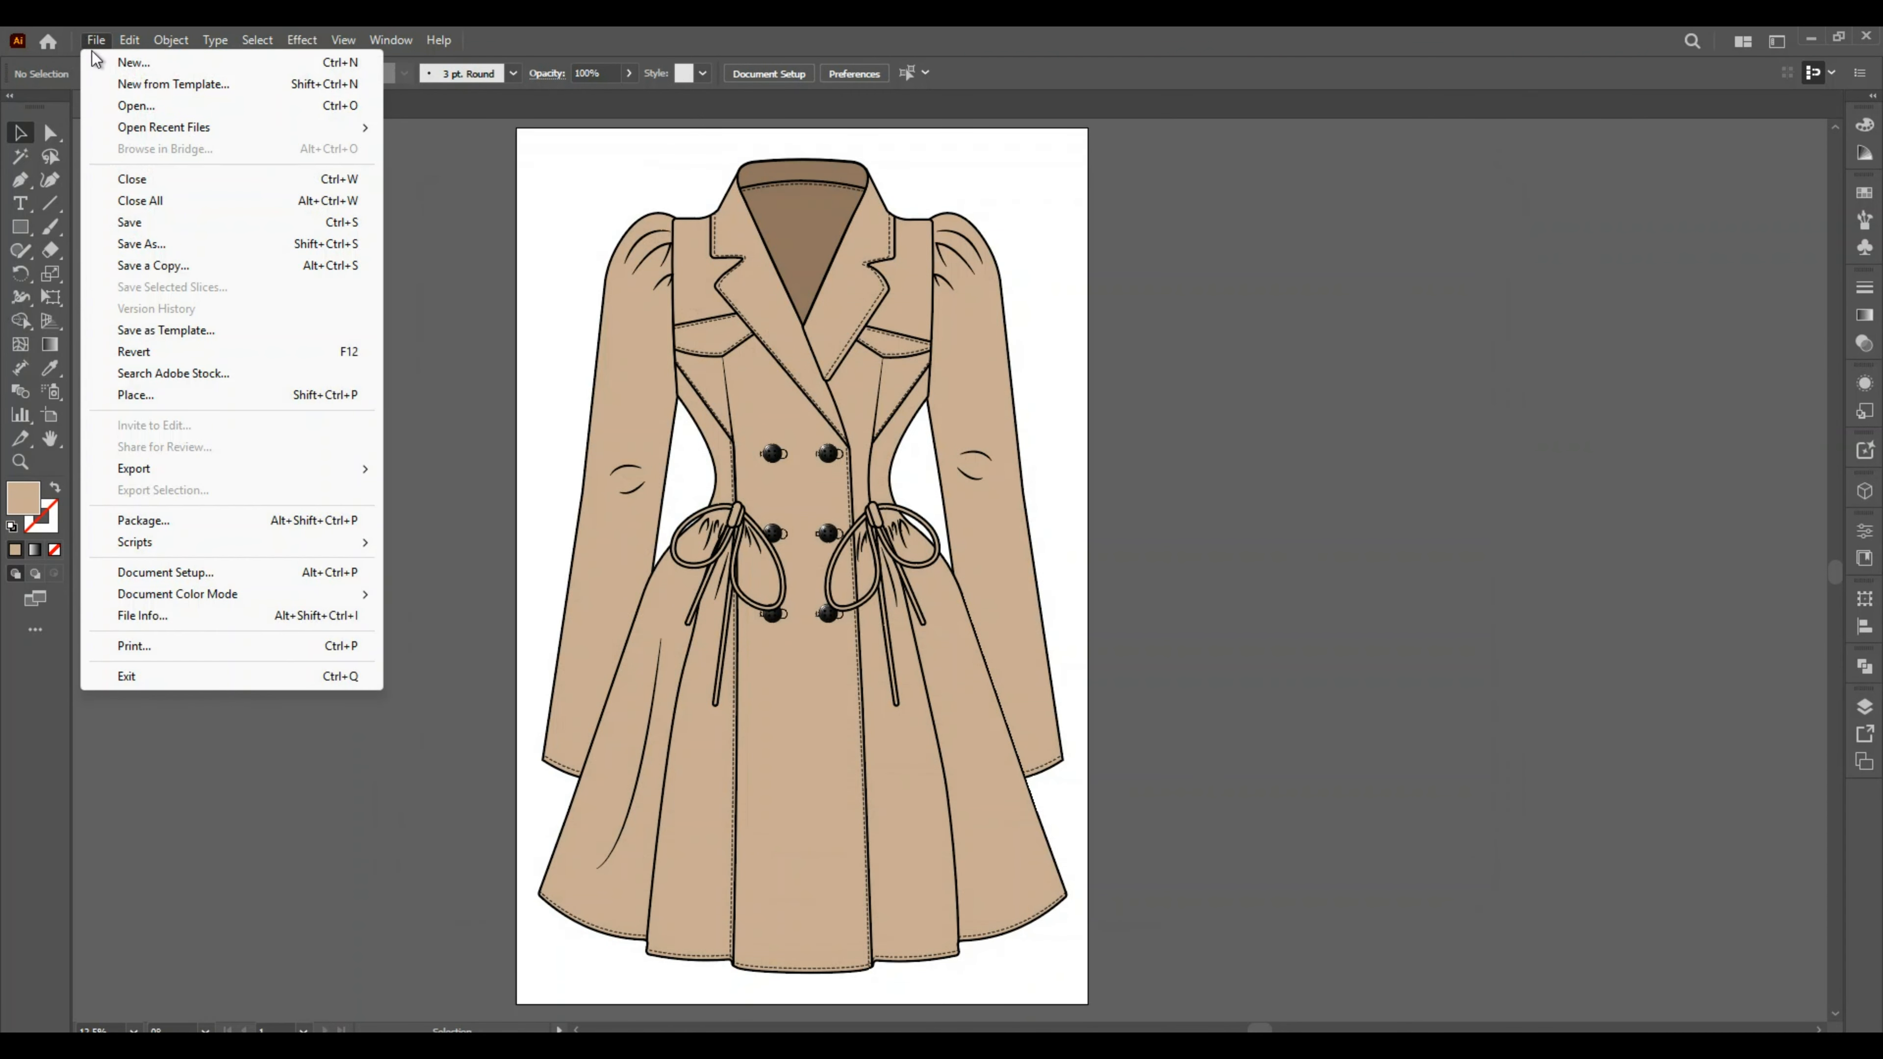
{"action": "left_click", "coordinate": [136, 226]}
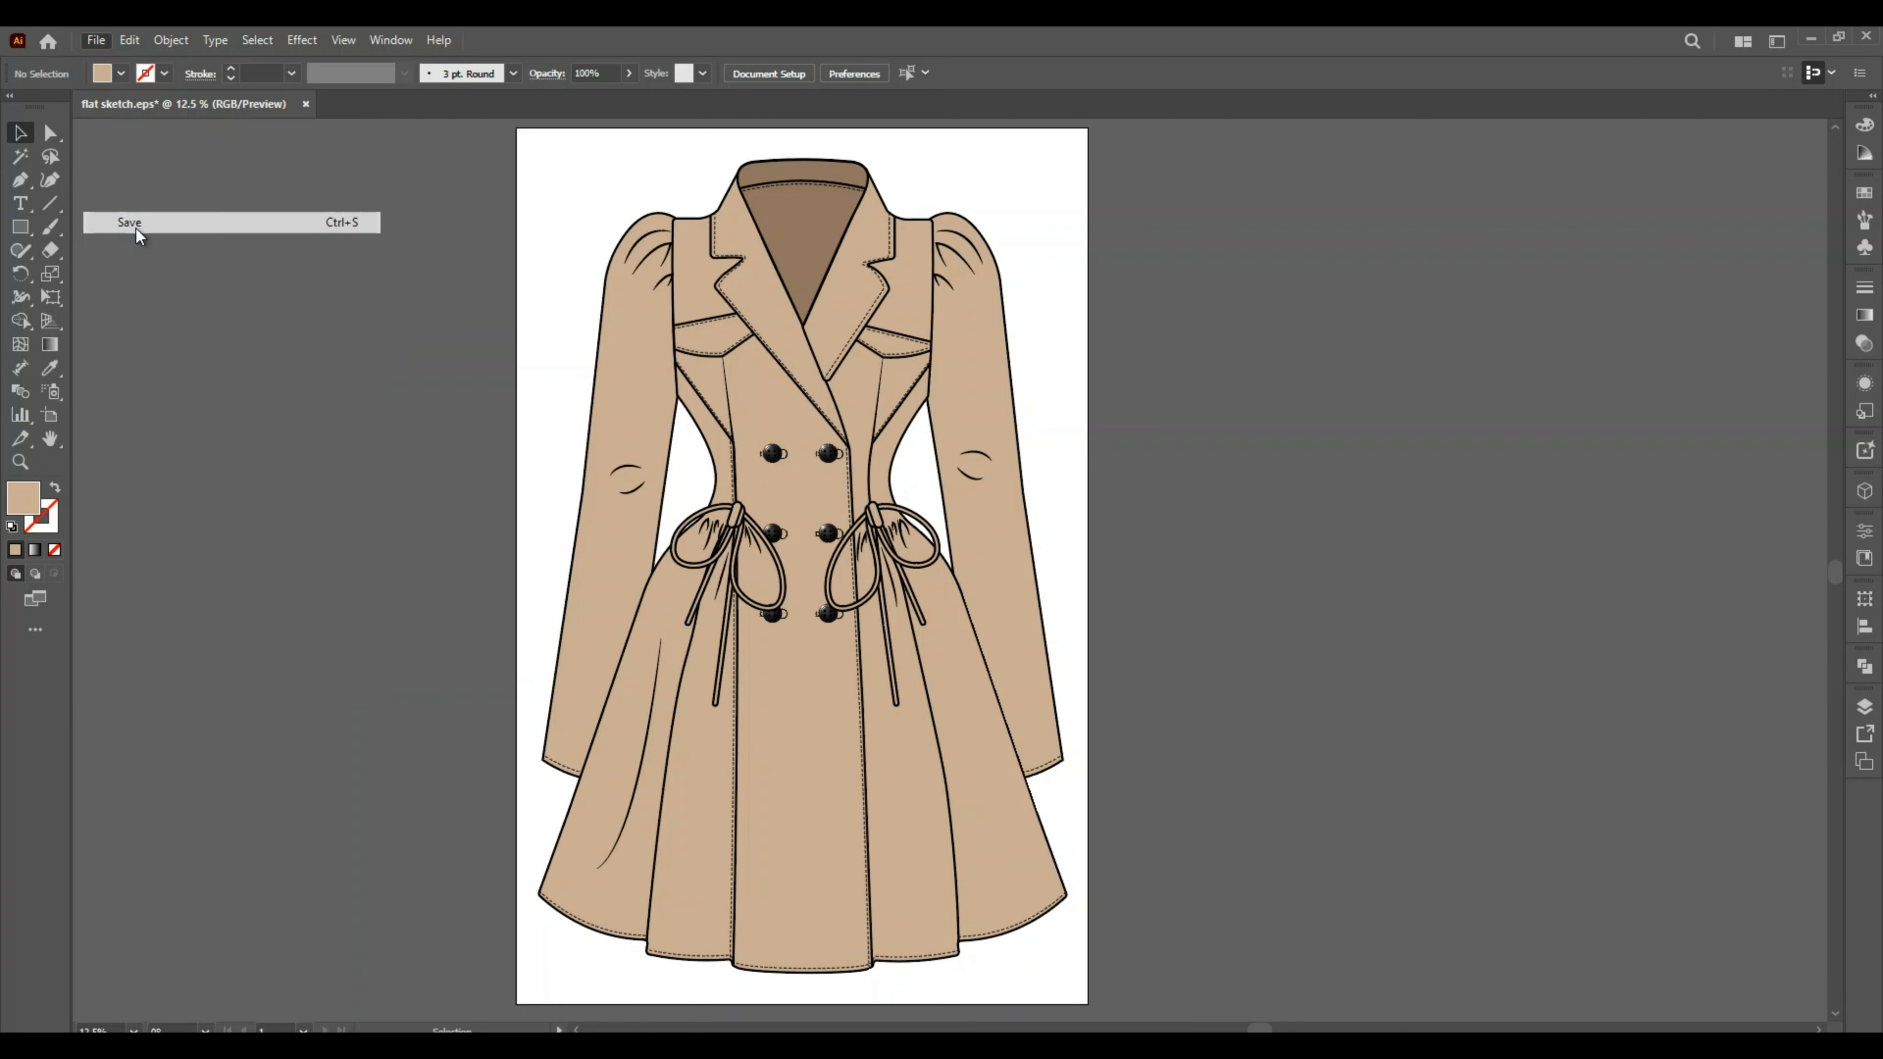